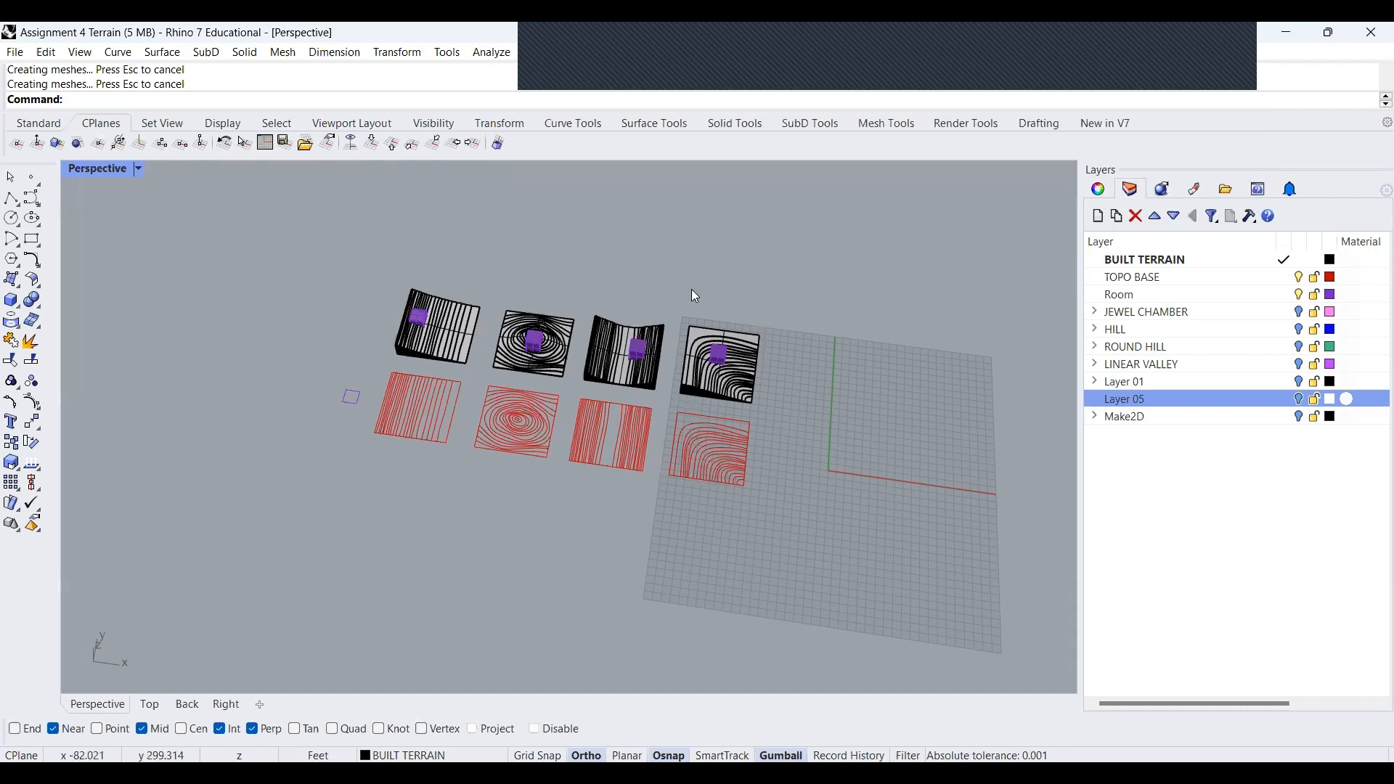
Examine the four built terrain models, their purple rooms and the red contour bases in perspective and from above
{"action": "scroll", "coordinate": [517, 330], "scroll_direction": "up", "scroll_amount": 1}
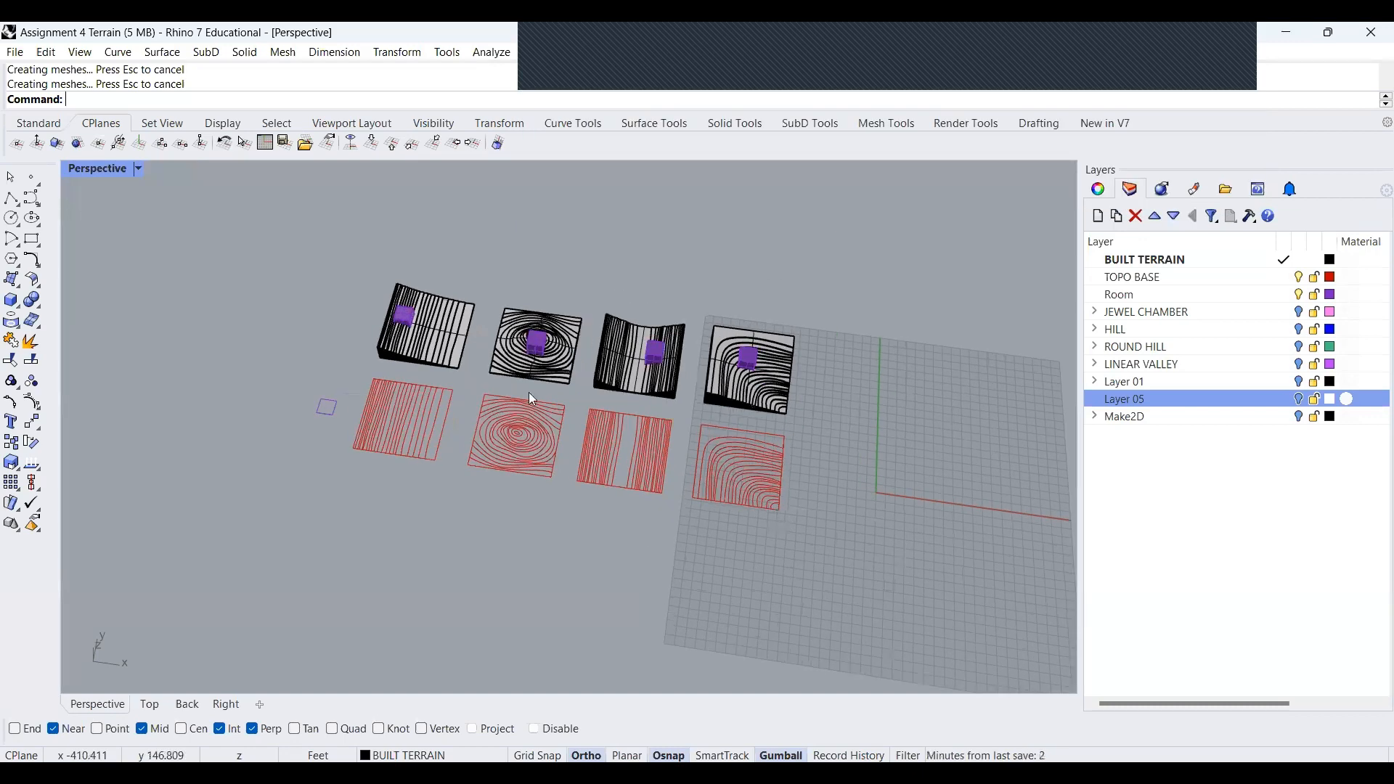
{"action": "scroll", "coordinate": [617, 501], "scroll_direction": "down", "scroll_amount": 2}
{"action": "scroll", "coordinate": [618, 501], "scroll_direction": "up", "scroll_amount": 1}
{"action": "scroll", "coordinate": [619, 511], "scroll_direction": "up", "scroll_amount": 1}
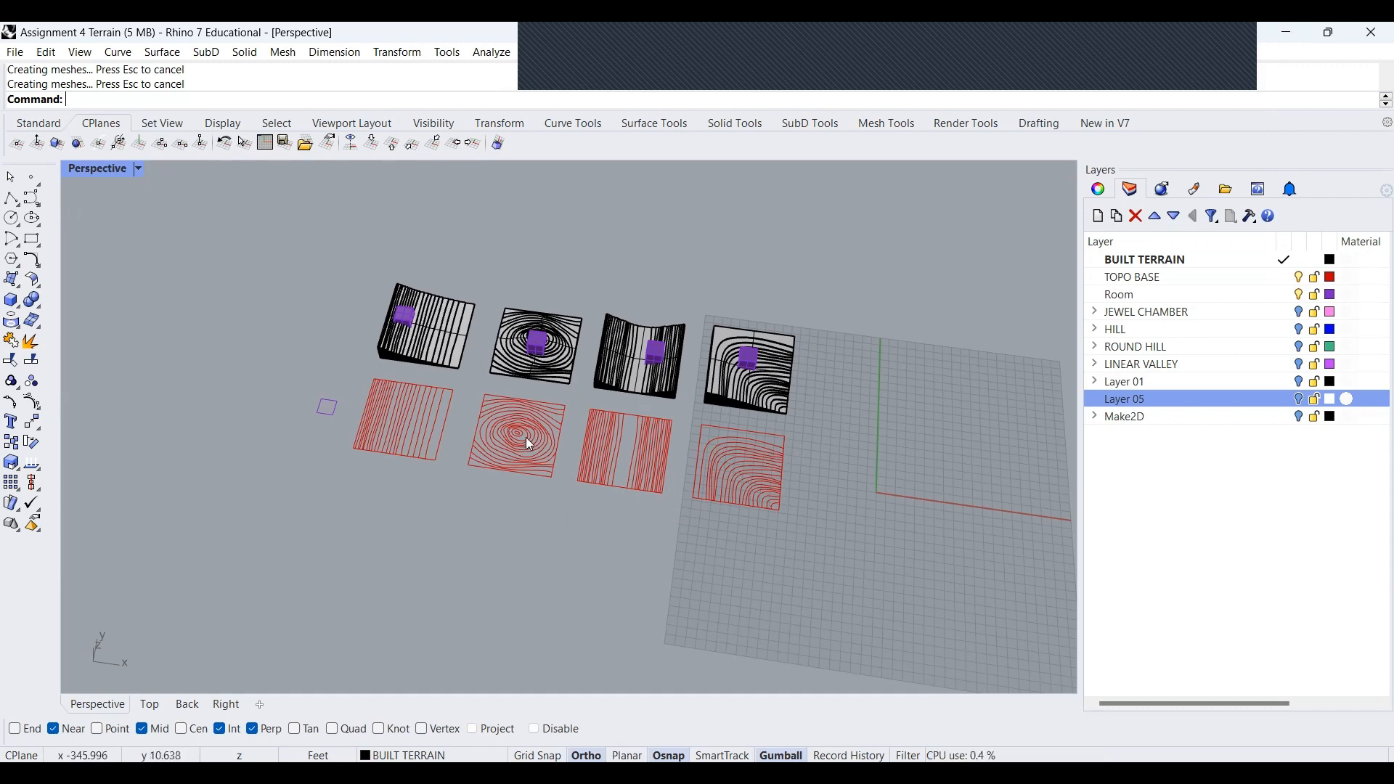
{"action": "right_click_drag", "start_coordinate": [558, 522], "coordinate": [494, 396]}
{"action": "right_click_drag", "start_coordinate": [454, 460], "coordinate": [451, 308], "text": "shift"}
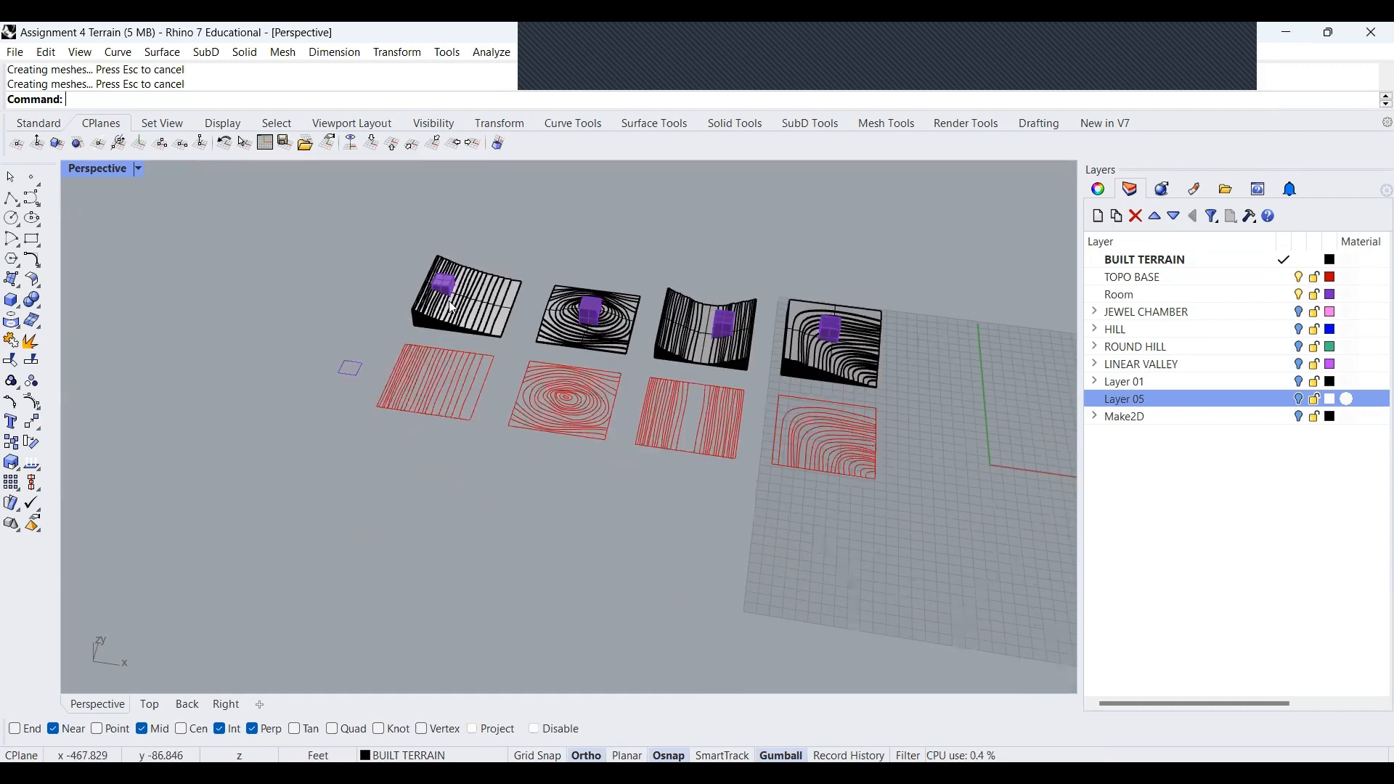
{"action": "scroll", "coordinate": [452, 356], "scroll_direction": "up", "scroll_amount": 6}
{"action": "scroll", "coordinate": [391, 350], "scroll_direction": "down", "scroll_amount": 4}
{"action": "right_click_drag", "start_coordinate": [391, 350], "coordinate": [589, 540]}
{"action": "scroll", "coordinate": [589, 541], "scroll_direction": "up", "scroll_amount": 4}
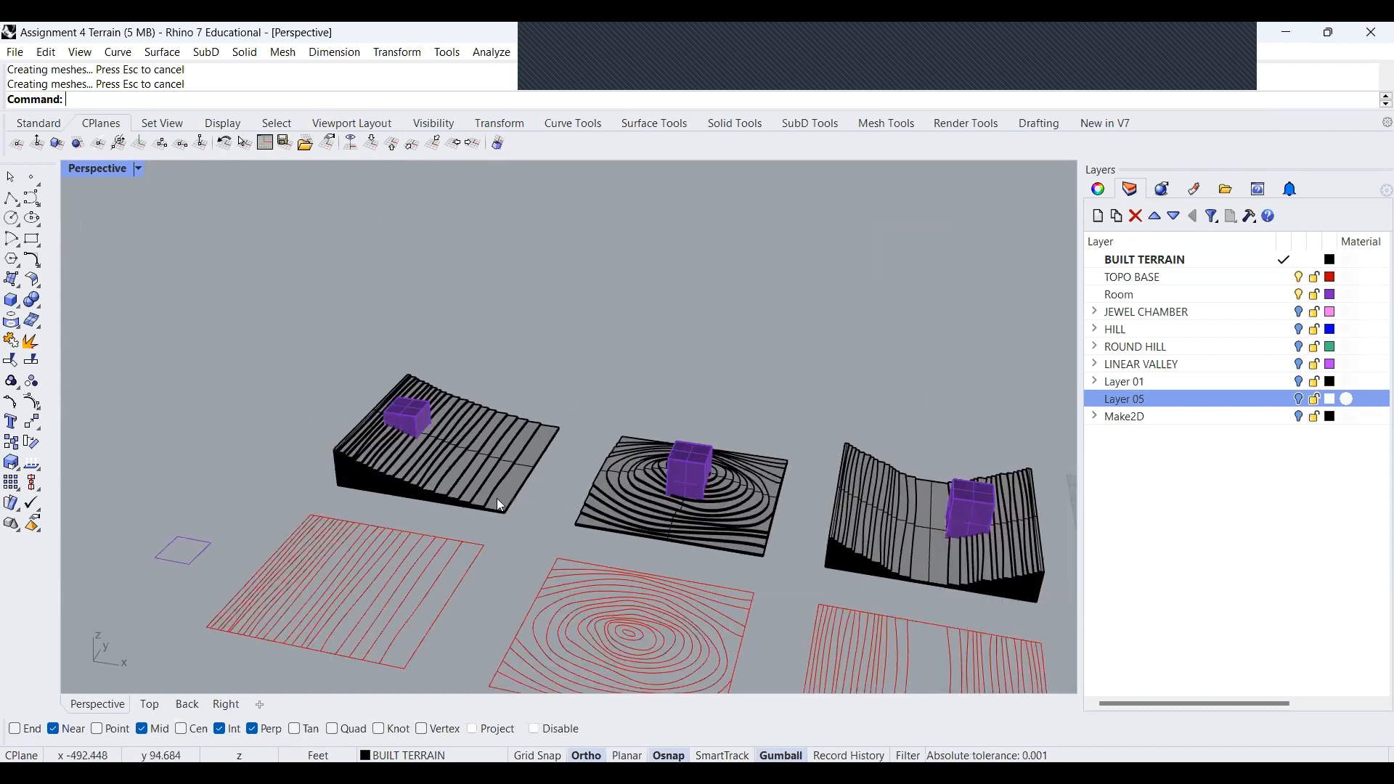
{"action": "scroll", "coordinate": [282, 405], "scroll_direction": "down", "scroll_amount": 2}
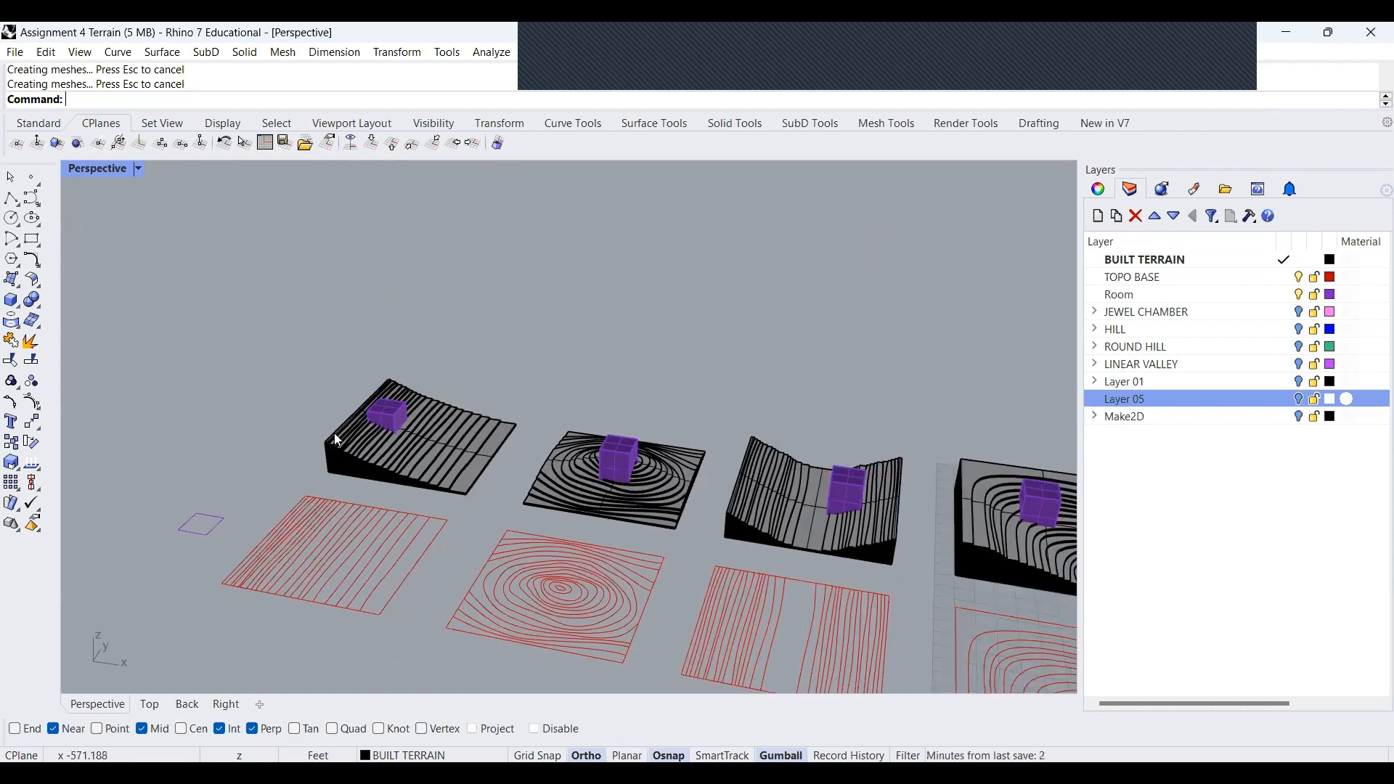
{"action": "scroll", "coordinate": [338, 440], "scroll_direction": "down", "scroll_amount": 3}
{"action": "scroll", "coordinate": [771, 468], "scroll_direction": "down", "scroll_amount": 2}
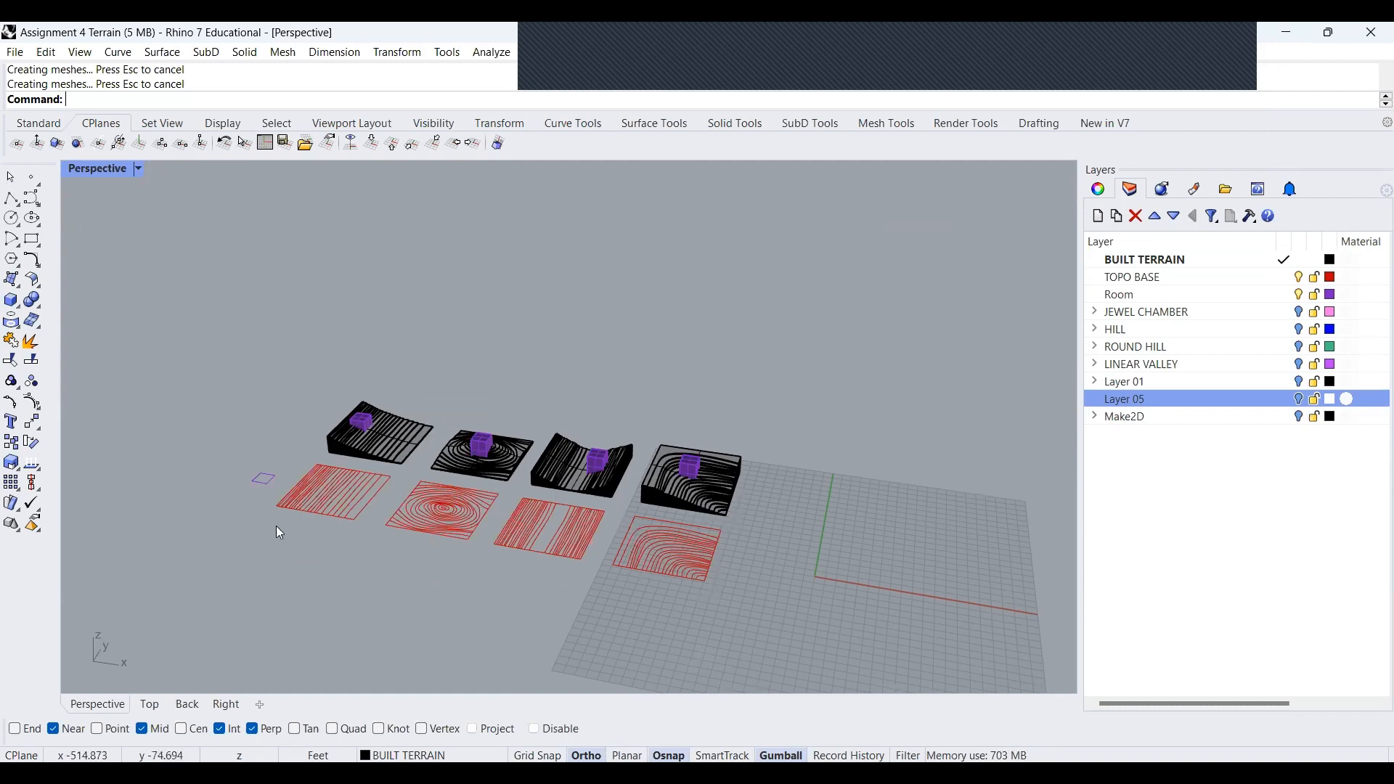
{"action": "scroll", "coordinate": [237, 477], "scroll_direction": "up", "scroll_amount": 3}
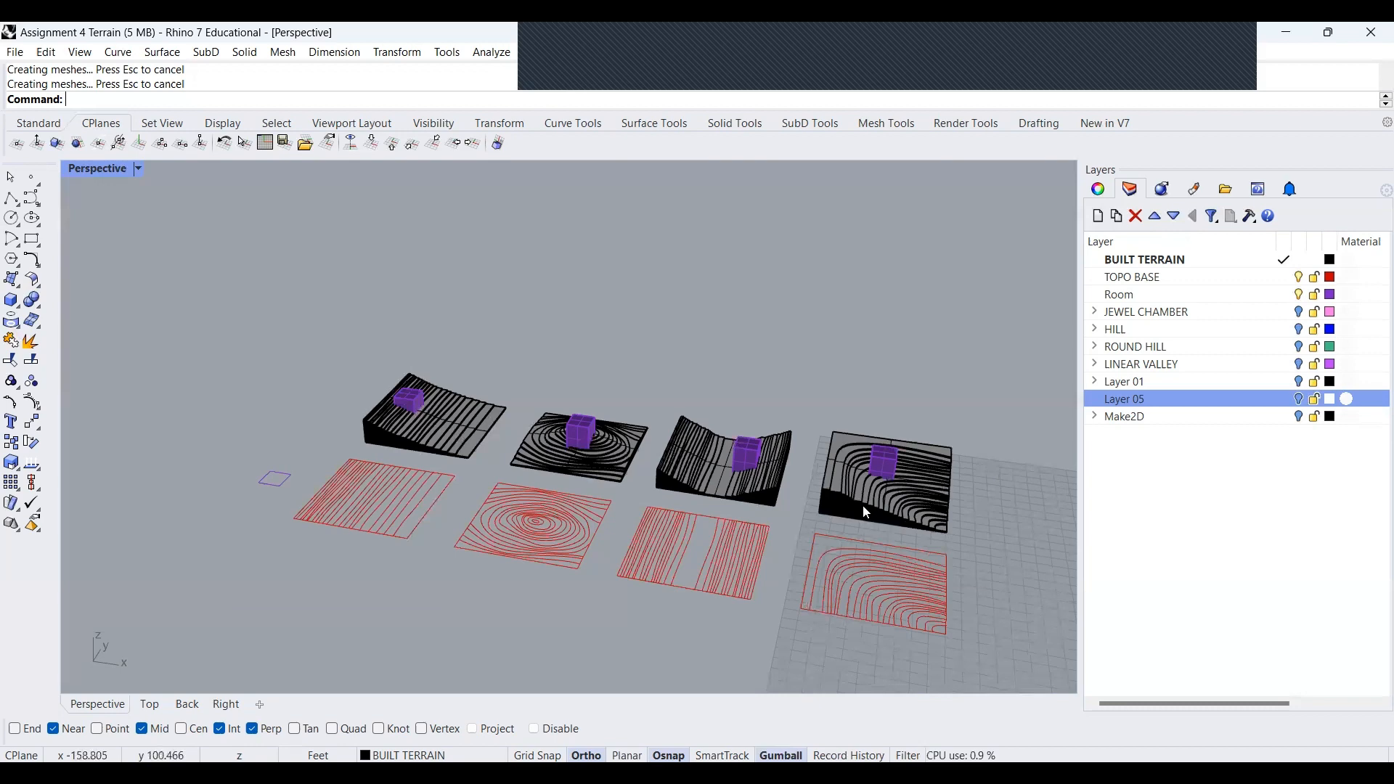
{"action": "scroll", "coordinate": [545, 423], "scroll_direction": "down", "scroll_amount": 2}
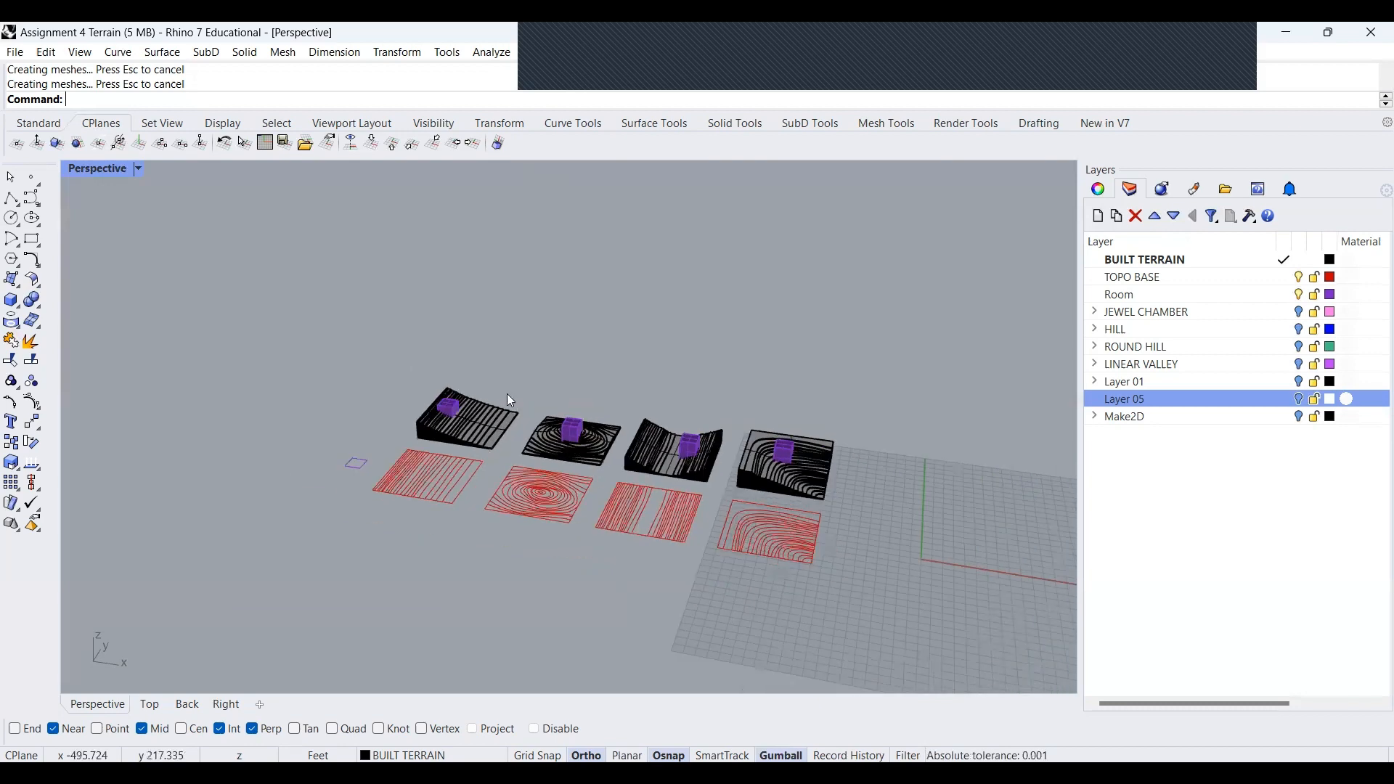
{"action": "scroll", "coordinate": [920, 655], "scroll_direction": "up", "scroll_amount": 1}
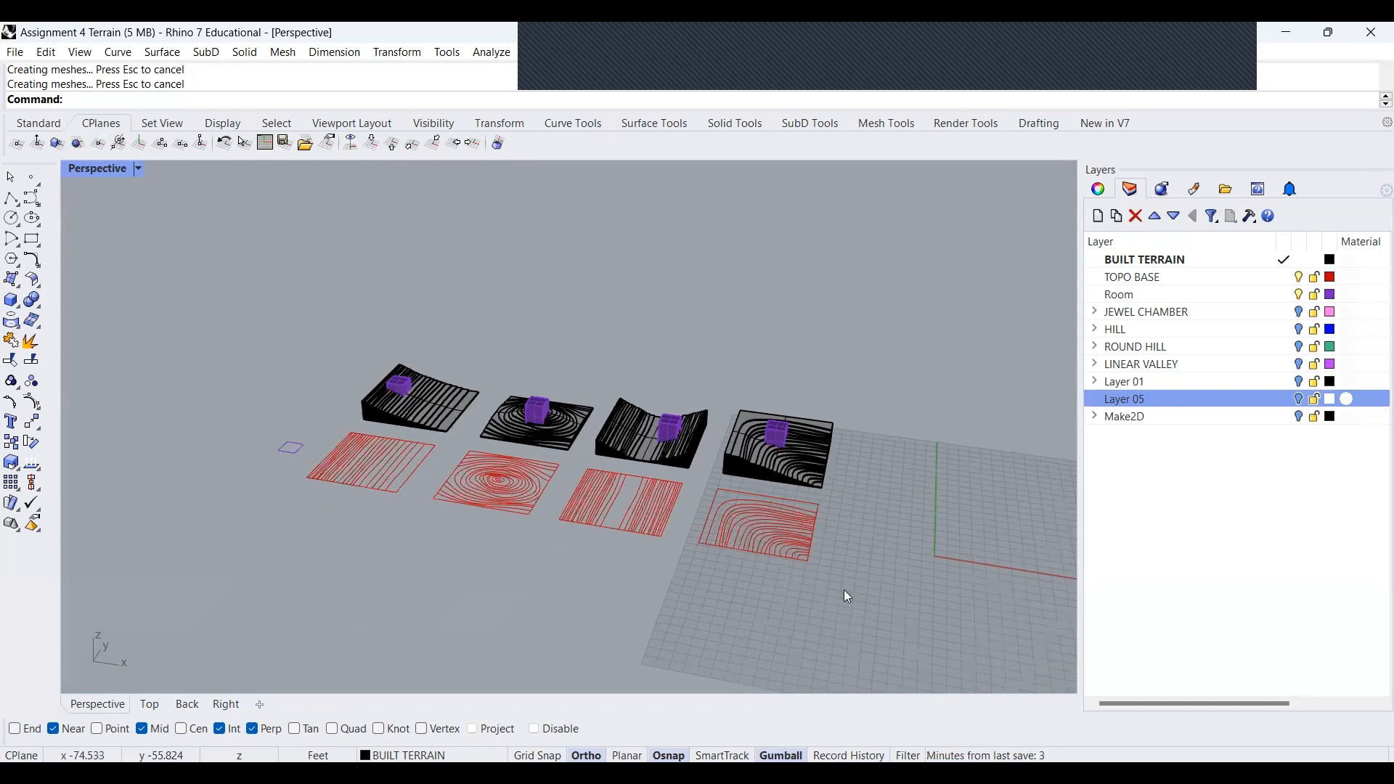
{"action": "scroll", "coordinate": [649, 500], "scroll_direction": "up", "scroll_amount": 2}
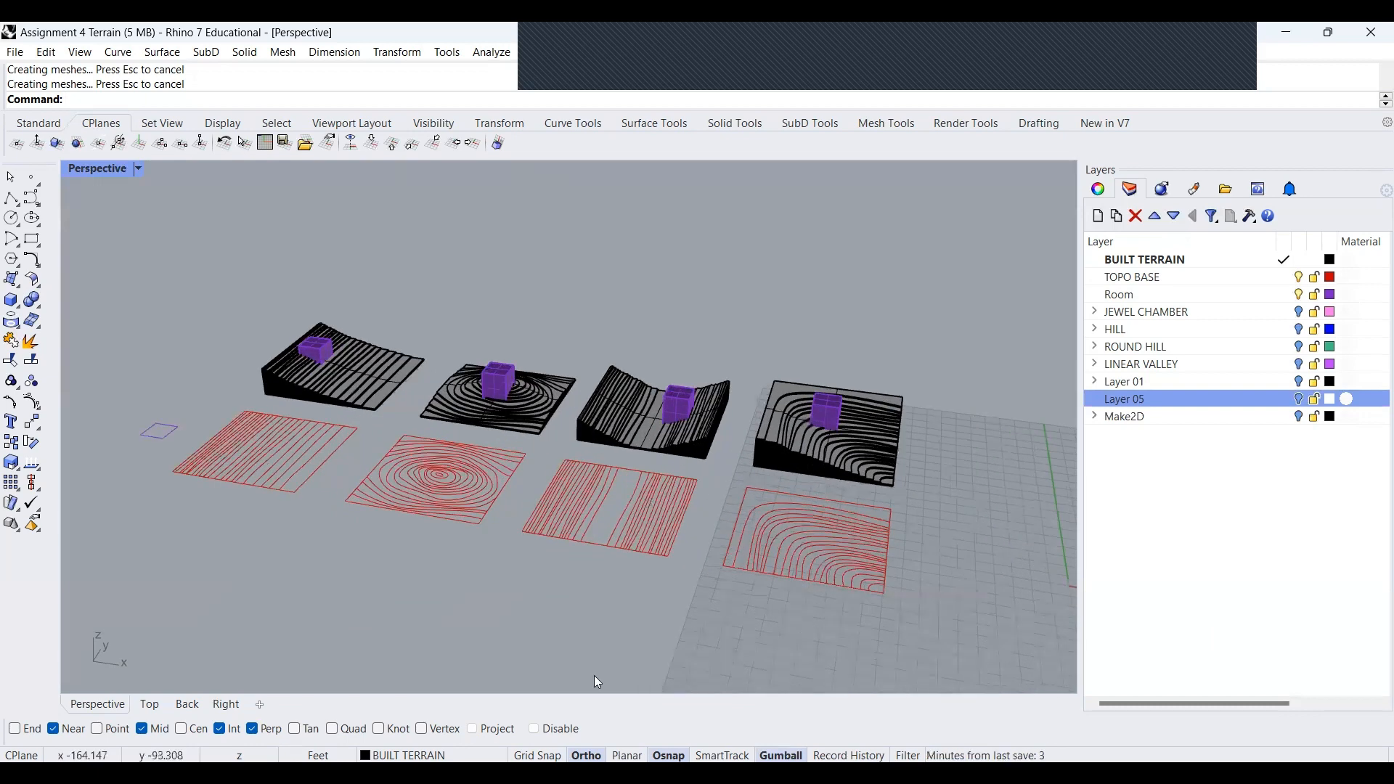
{"action": "left_click", "coordinate": [148, 705]}
{"action": "scroll", "coordinate": [568, 468], "scroll_direction": "down", "scroll_amount": 10}
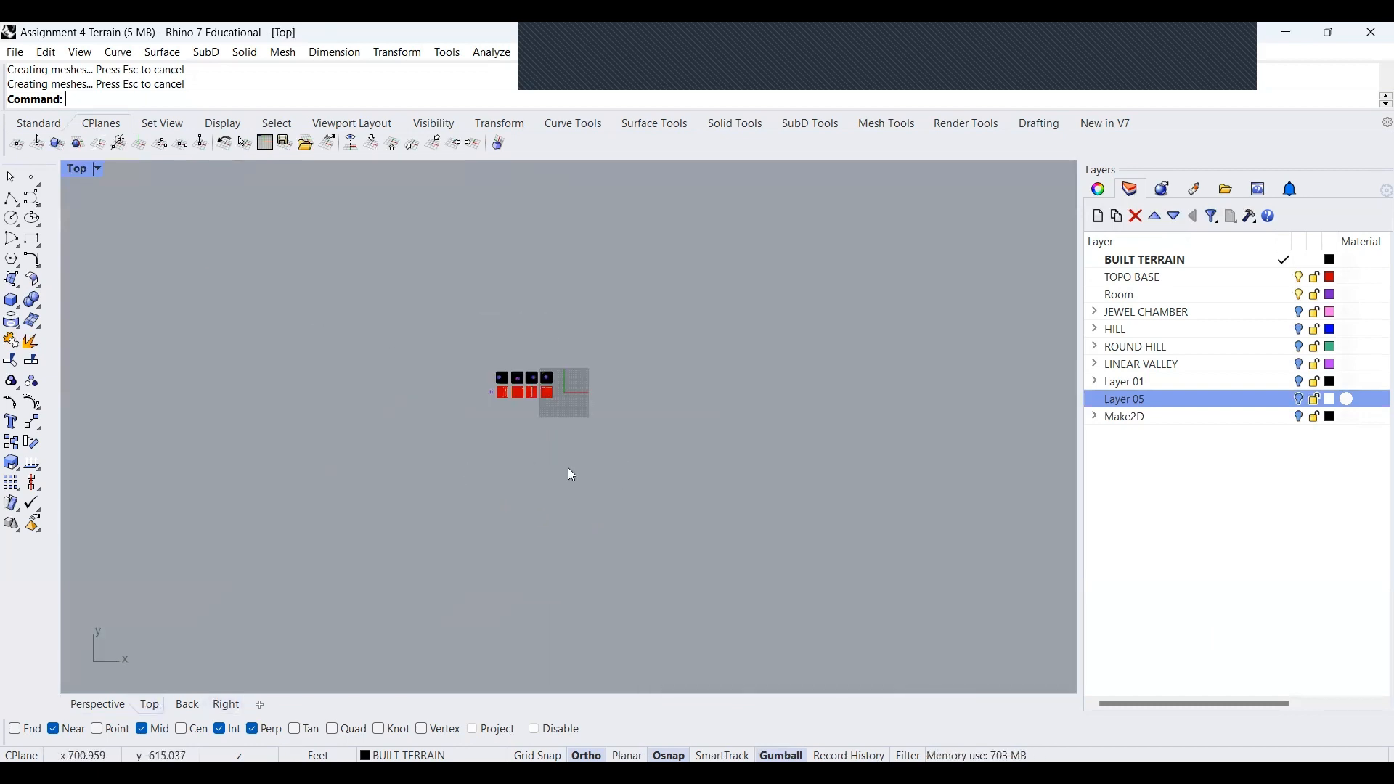
{"action": "scroll", "coordinate": [568, 312], "scroll_direction": "up", "scroll_amount": 8}
{"action": "scroll", "coordinate": [319, 639], "scroll_direction": "up", "scroll_amount": 6}
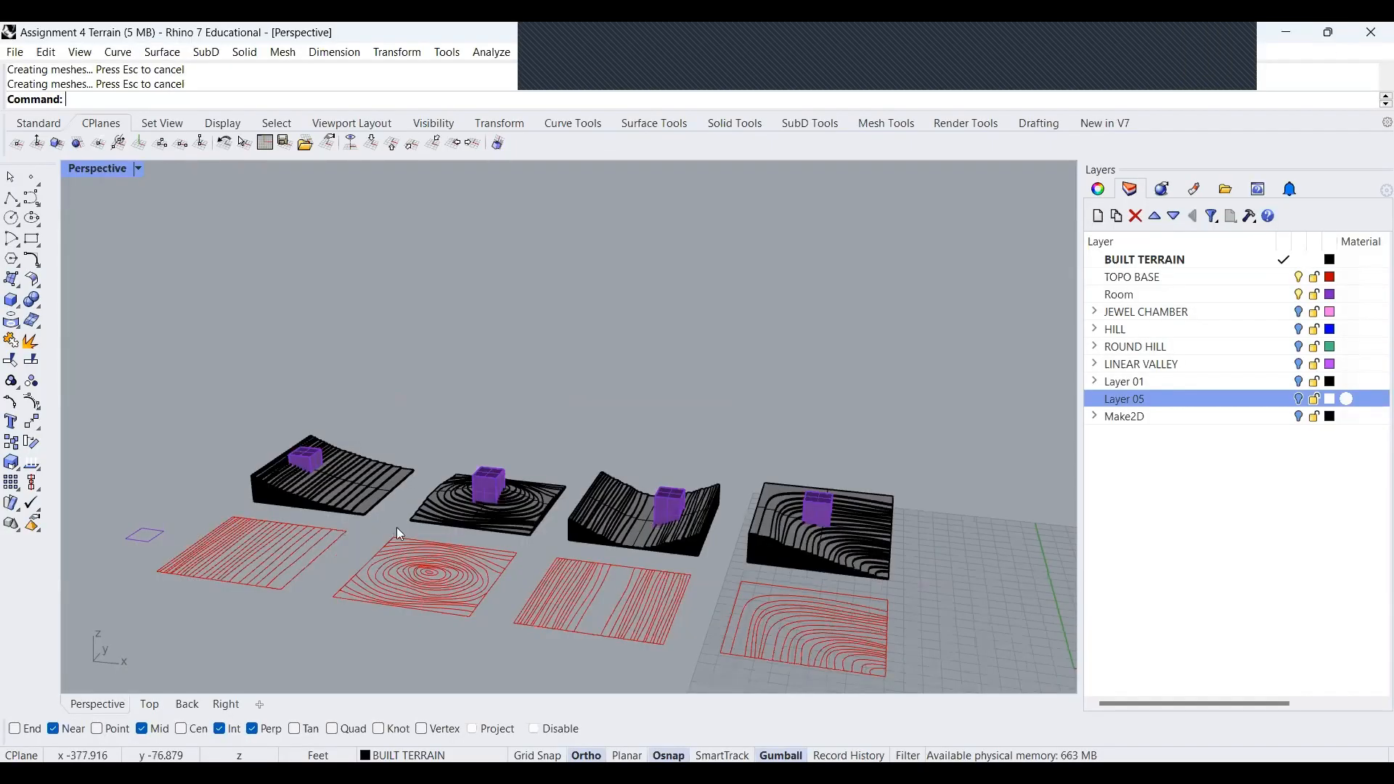
{"action": "scroll", "coordinate": [324, 466], "scroll_direction": "down", "scroll_amount": 5}
{"action": "scroll", "coordinate": [286, 469], "scroll_direction": "up", "scroll_amount": 6}
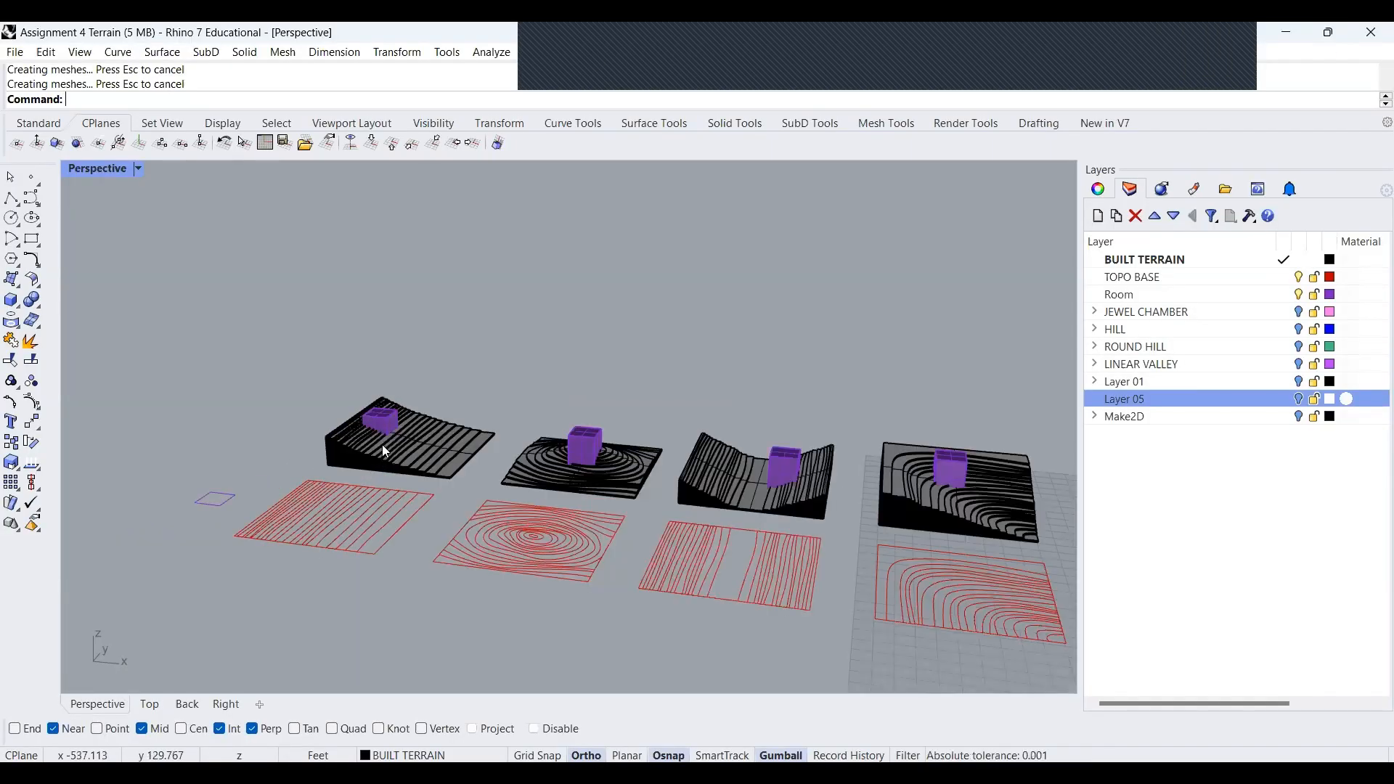
{"action": "scroll", "coordinate": [379, 415], "scroll_direction": "down", "scroll_amount": 3}
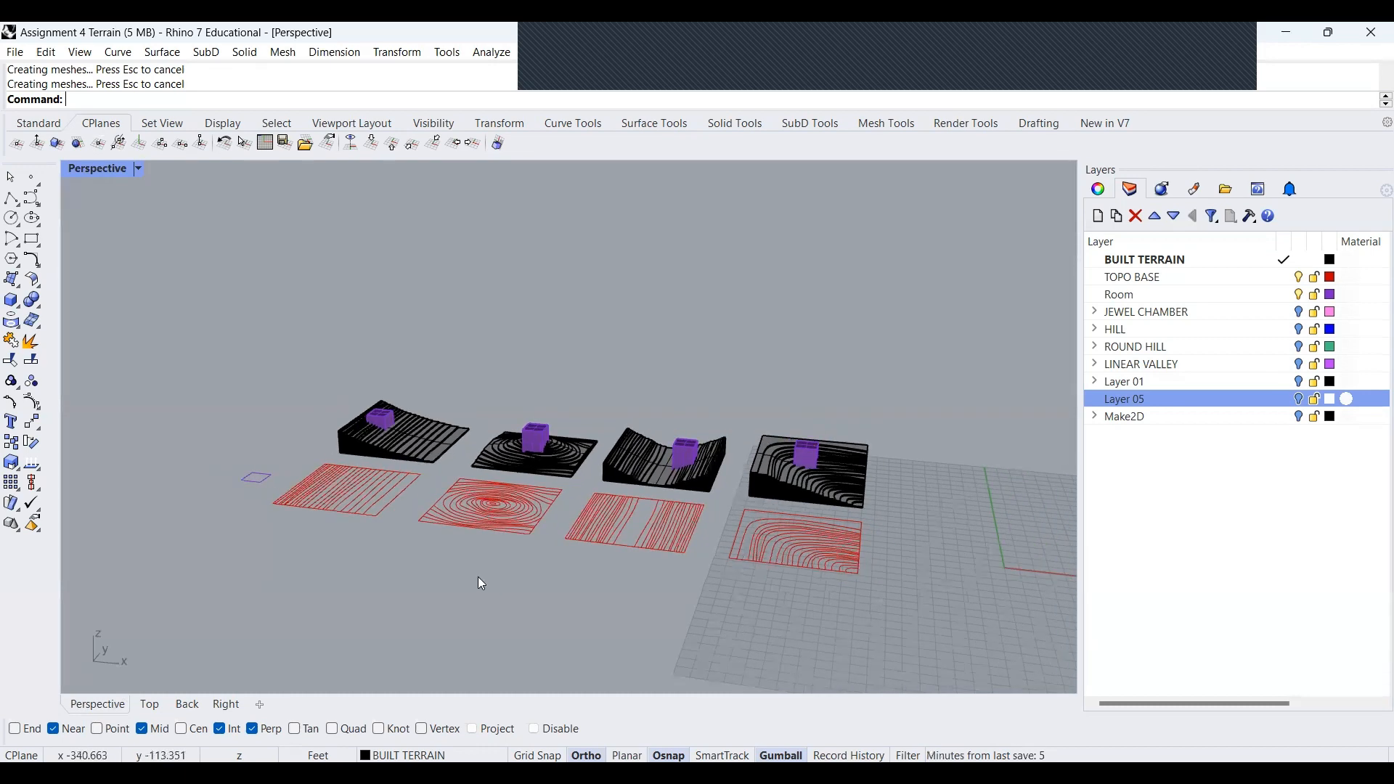
Make TOPO BASE the current layer, and hide and lock the BUILT TERRAIN and Room layers
{"action": "right_click_drag", "start_coordinate": [481, 581], "coordinate": [204, 683]}
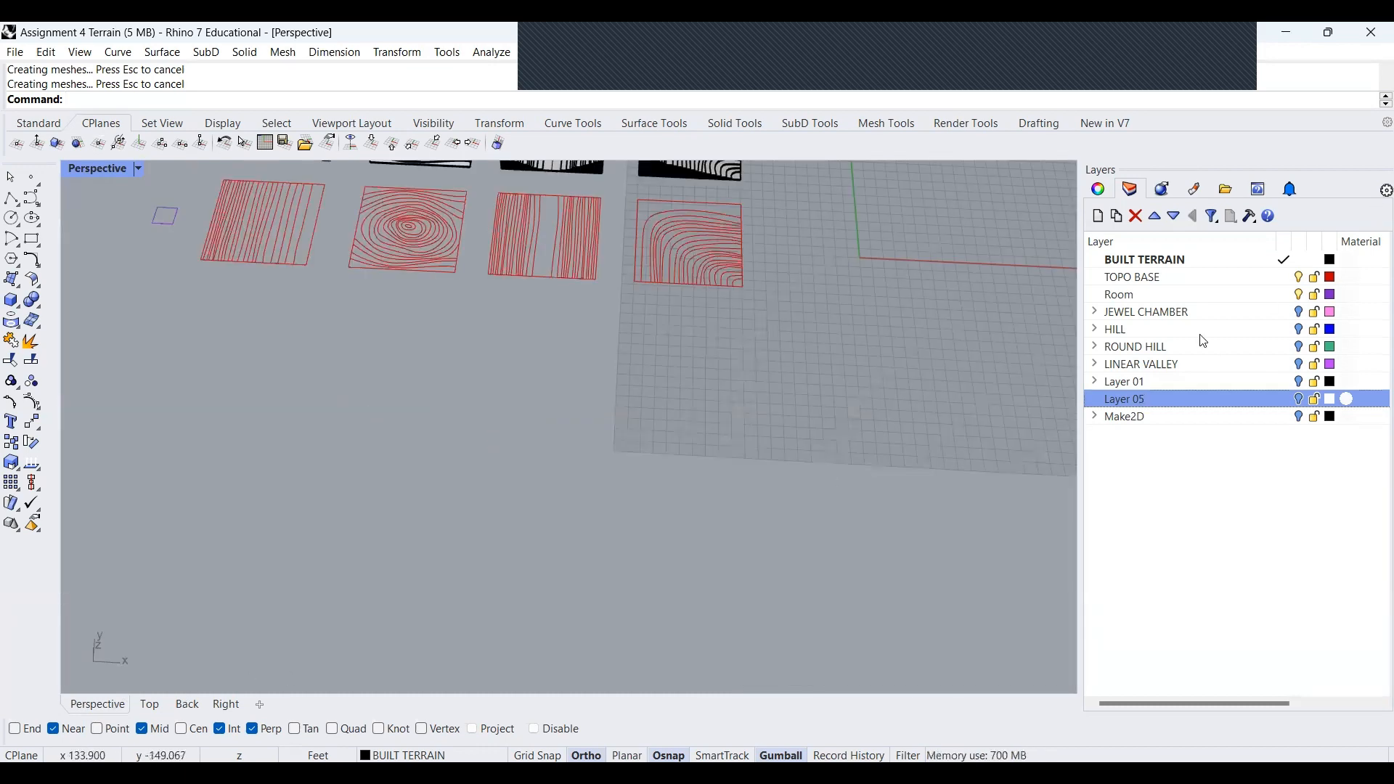
{"action": "scroll", "coordinate": [841, 562], "scroll_direction": "down", "scroll_amount": 6}
{"action": "double_click", "coordinate": [1171, 282]}
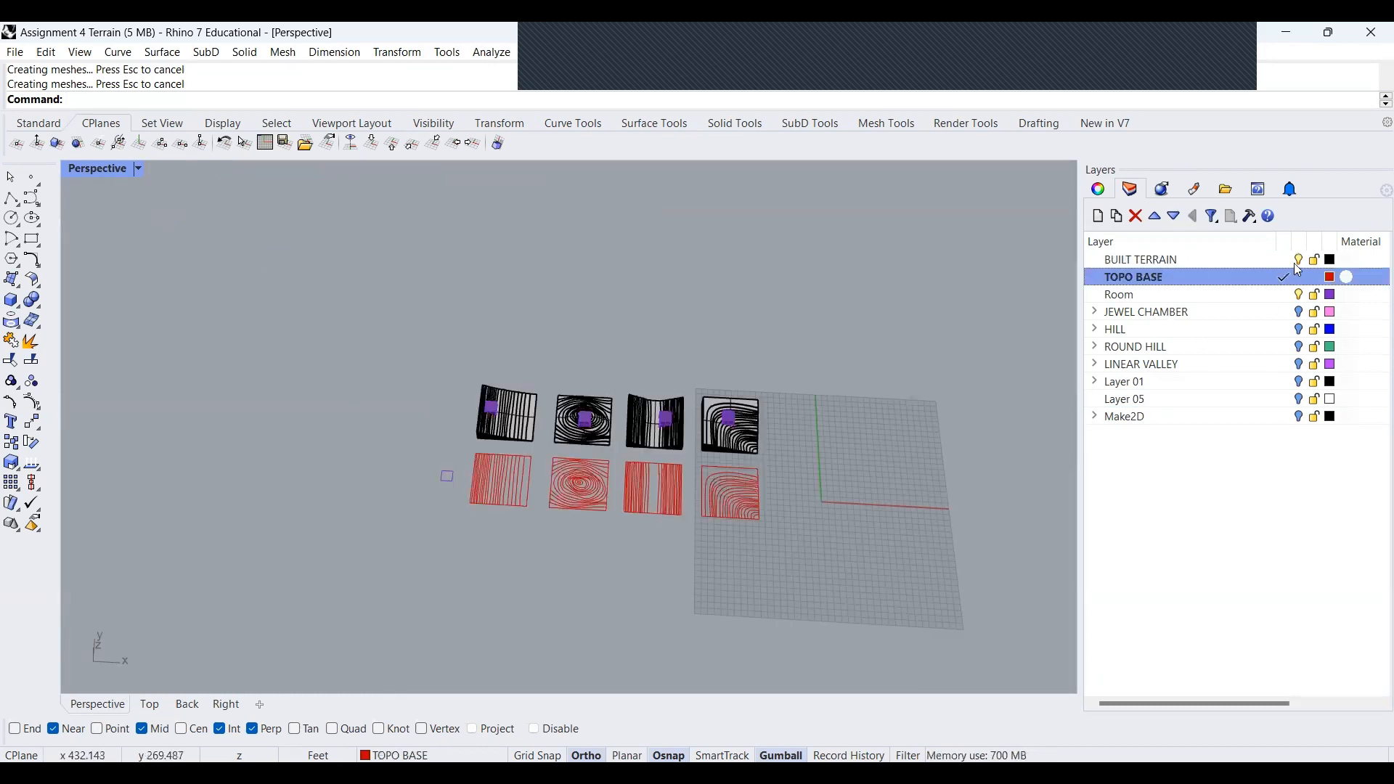
{"action": "left_click", "coordinate": [1299, 260]}
{"action": "left_click", "coordinate": [1315, 260]}
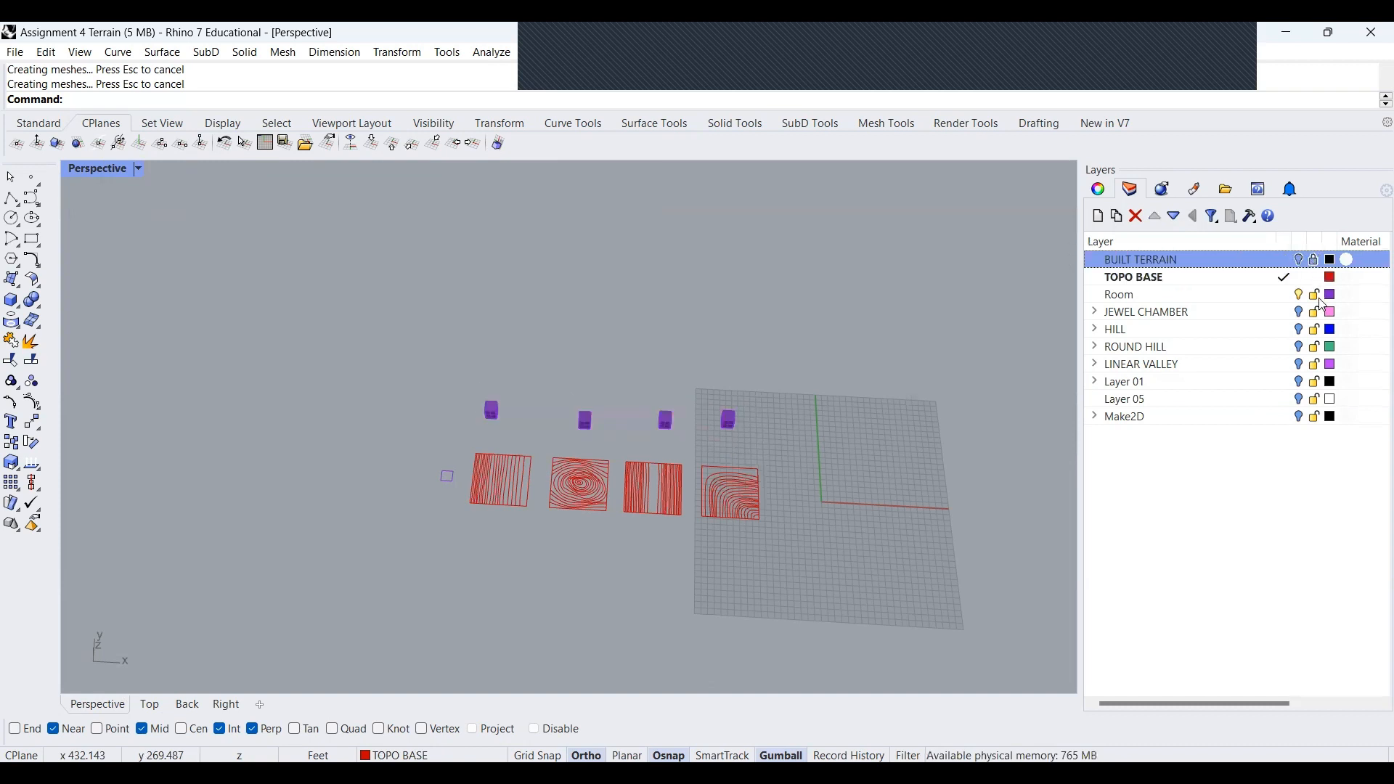
{"action": "left_click", "coordinate": [1315, 295]}
{"action": "left_click", "coordinate": [1299, 295]}
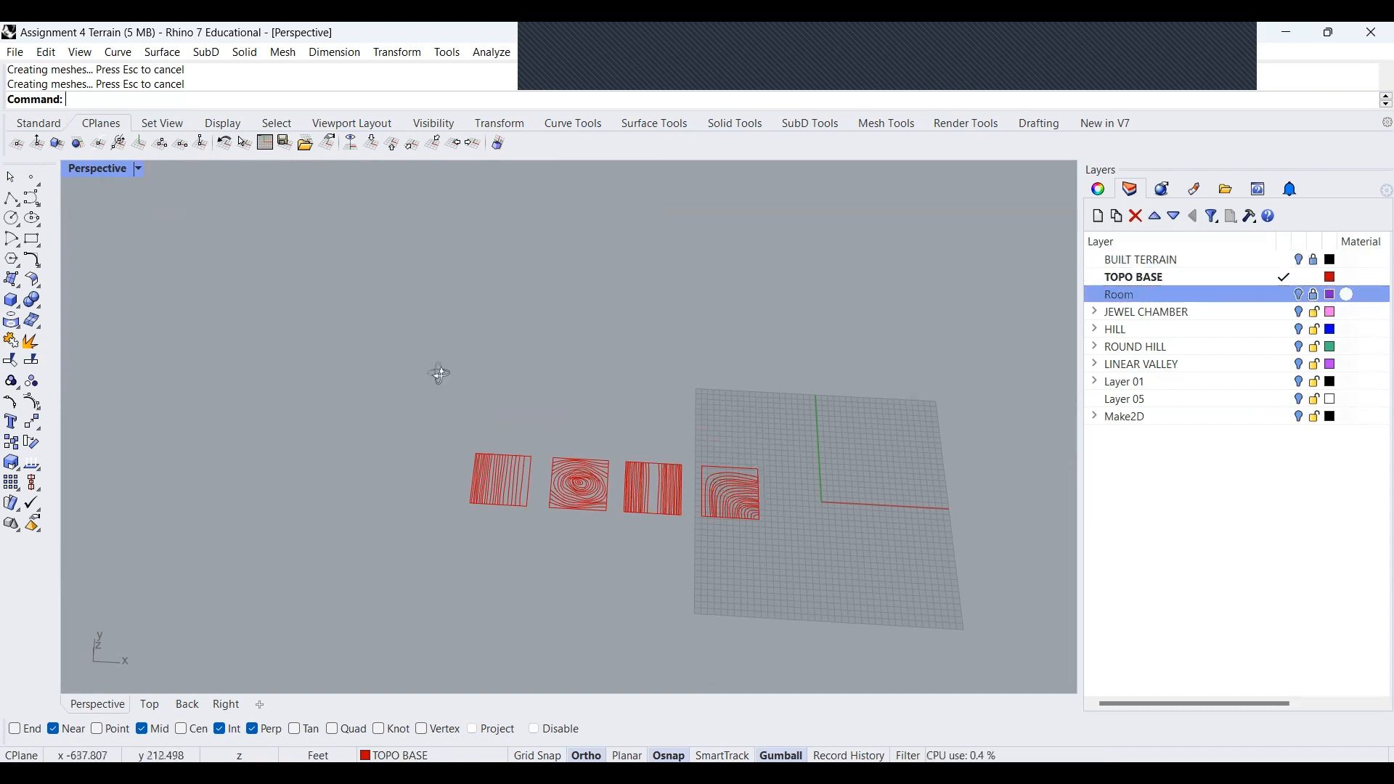
Select all contour curves of the leftmost red topo base square in the Top view
{"action": "right_click_drag", "start_coordinate": [440, 374], "coordinate": [436, 348]}
{"action": "left_click", "coordinate": [150, 704]}
{"action": "scroll", "coordinate": [544, 328], "scroll_direction": "down", "scroll_amount": 4}
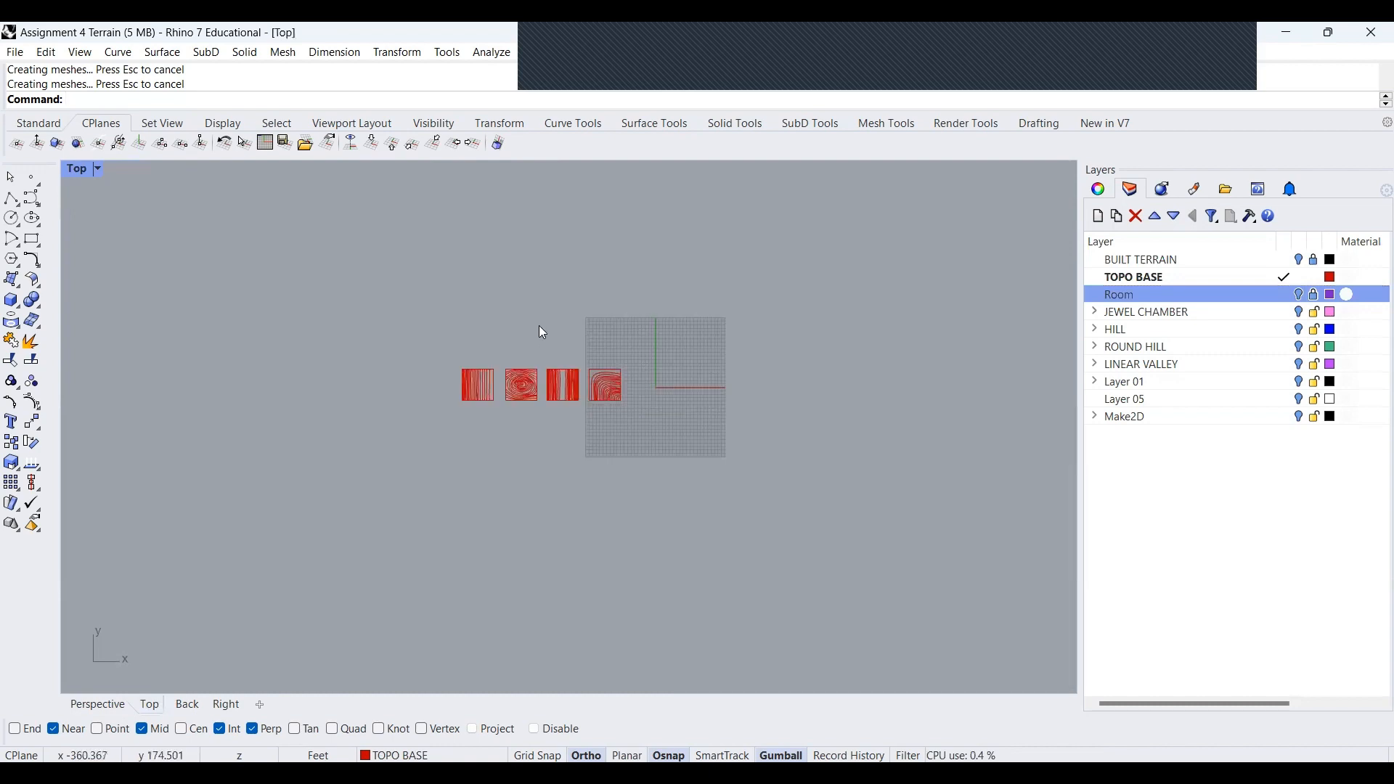
{"action": "scroll", "coordinate": [537, 342], "scroll_direction": "up", "scroll_amount": 4}
{"action": "left_click_drag", "start_coordinate": [260, 313], "coordinate": [457, 500]}
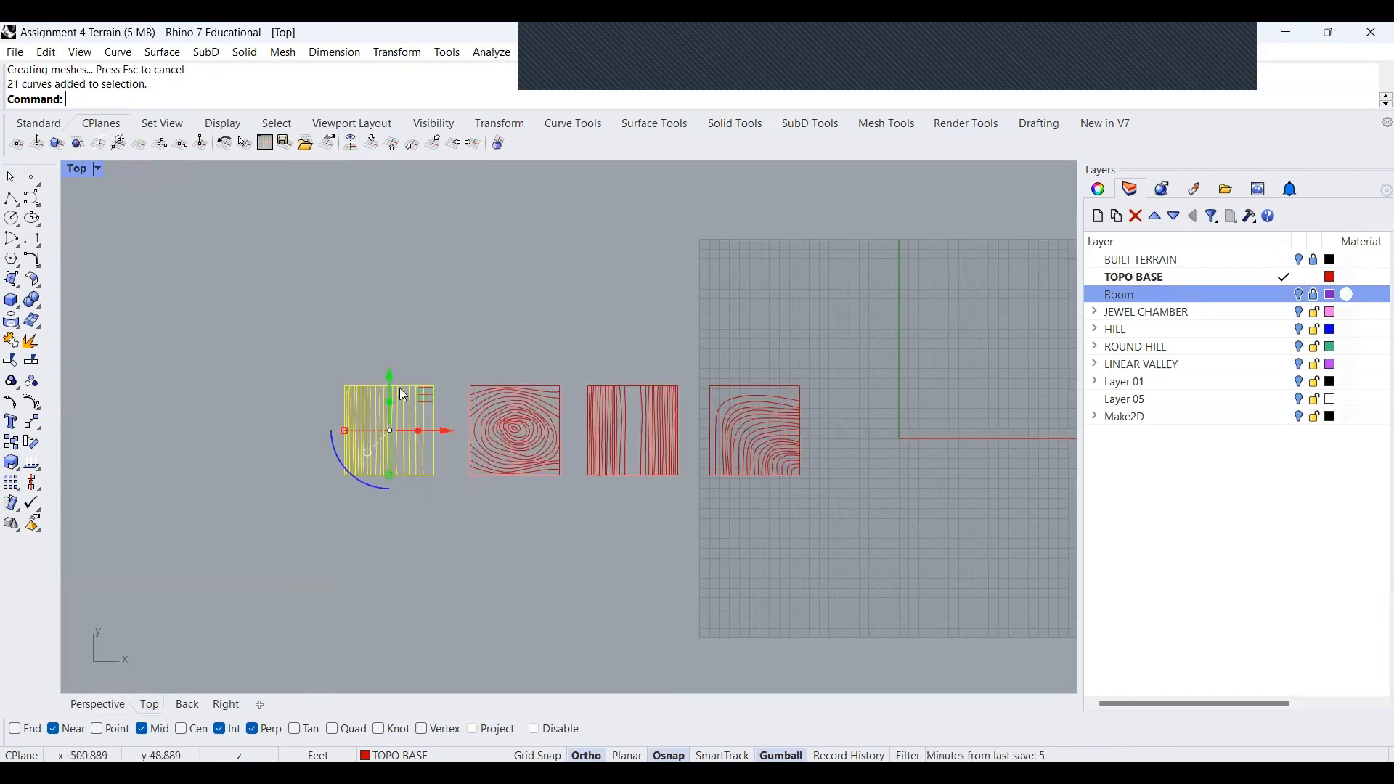
Turn on the HILL layer, expand its sublayers and clear the curve selection
{"action": "left_click", "coordinate": [1298, 329]}
{"action": "scroll", "coordinate": [737, 299], "scroll_direction": "up", "scroll_amount": 2}
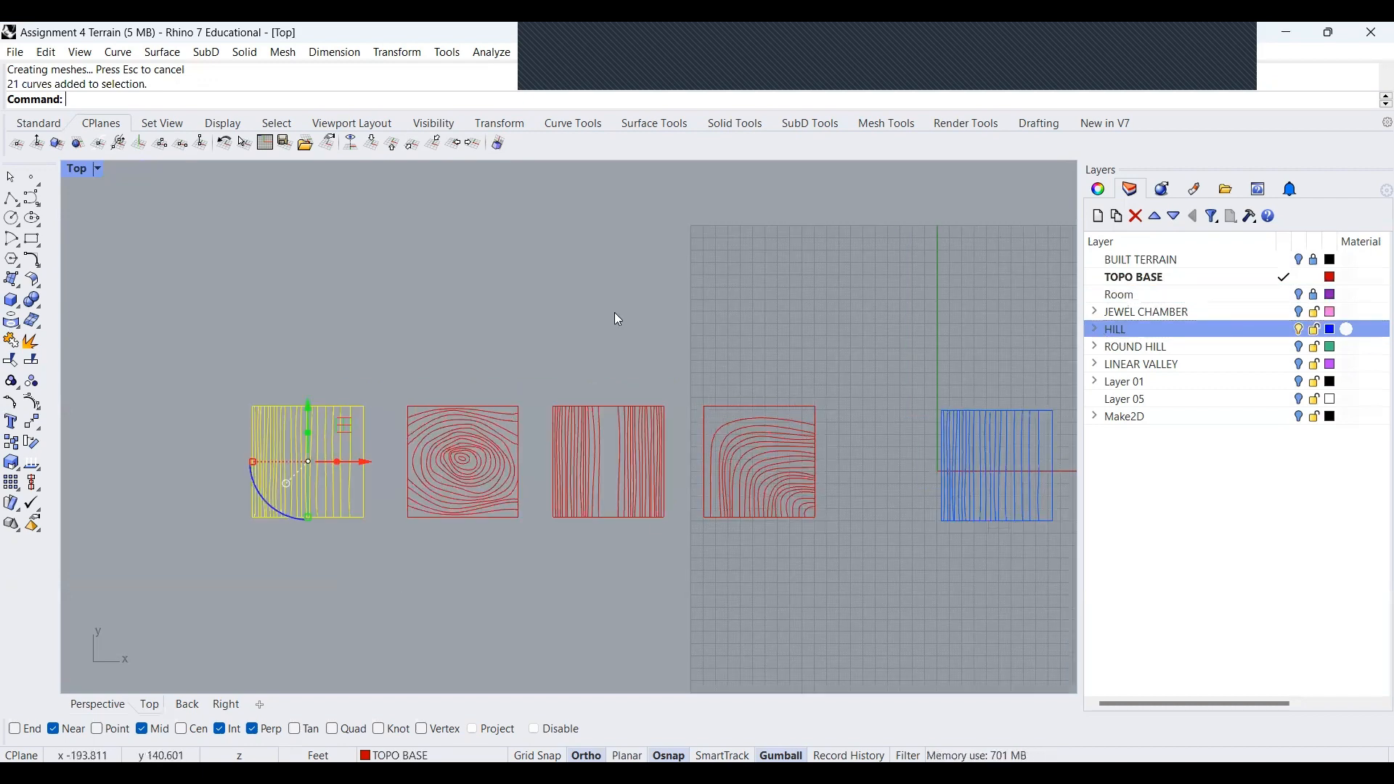
{"action": "scroll", "coordinate": [507, 308], "scroll_direction": "down", "scroll_amount": 12}
{"action": "scroll", "coordinate": [675, 334], "scroll_direction": "up", "scroll_amount": 10}
{"action": "scroll", "coordinate": [165, 379], "scroll_direction": "down", "scroll_amount": 6}
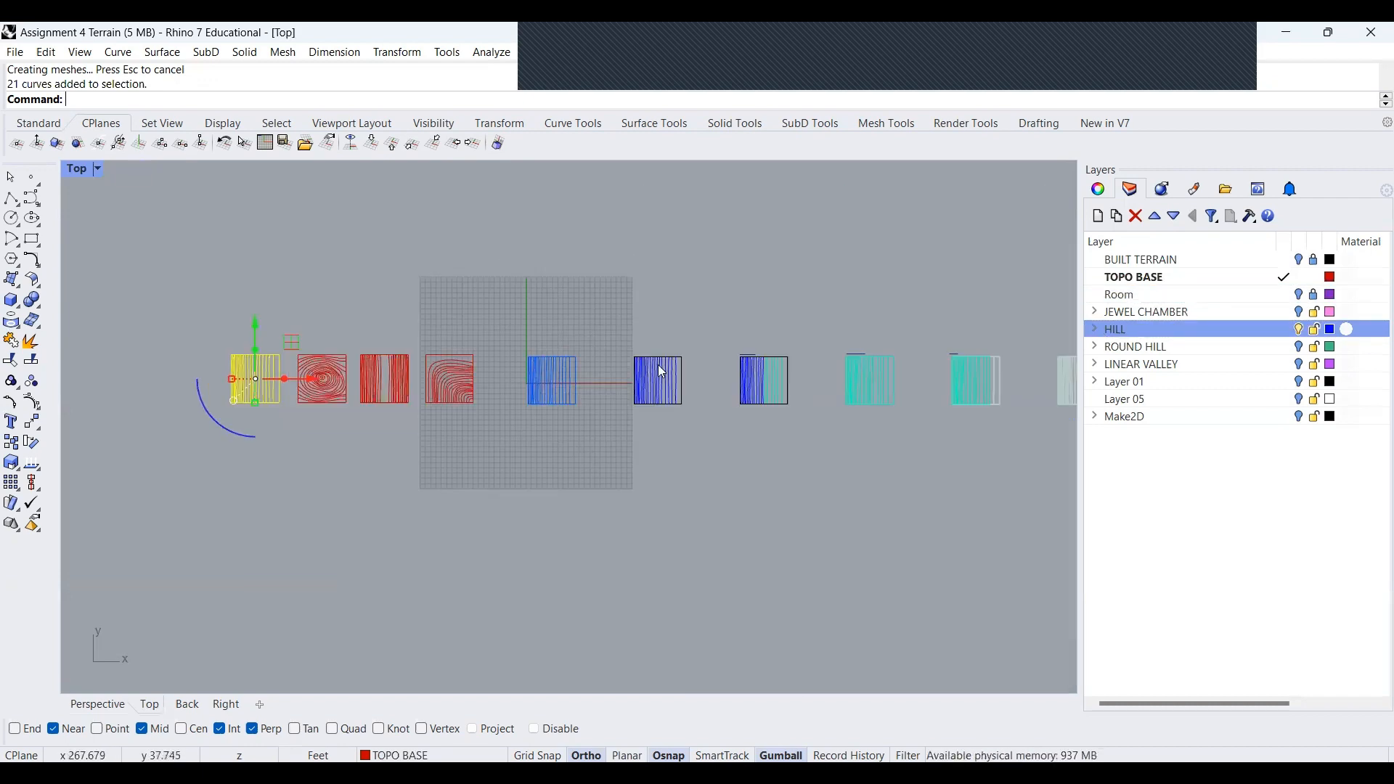
{"action": "scroll", "coordinate": [661, 372], "scroll_direction": "up", "scroll_amount": 2}
{"action": "left_click", "coordinate": [1096, 329]}
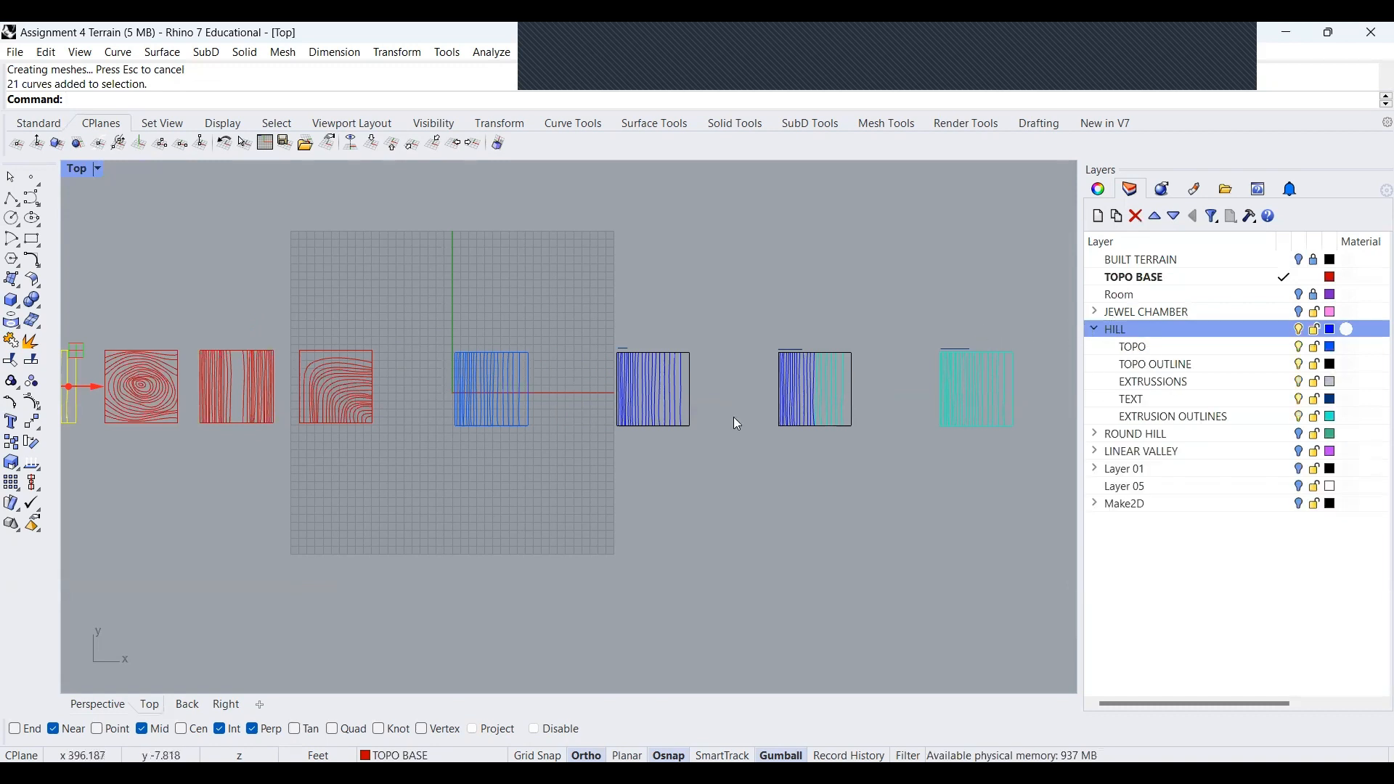
{"action": "left_click", "coordinate": [624, 473]}
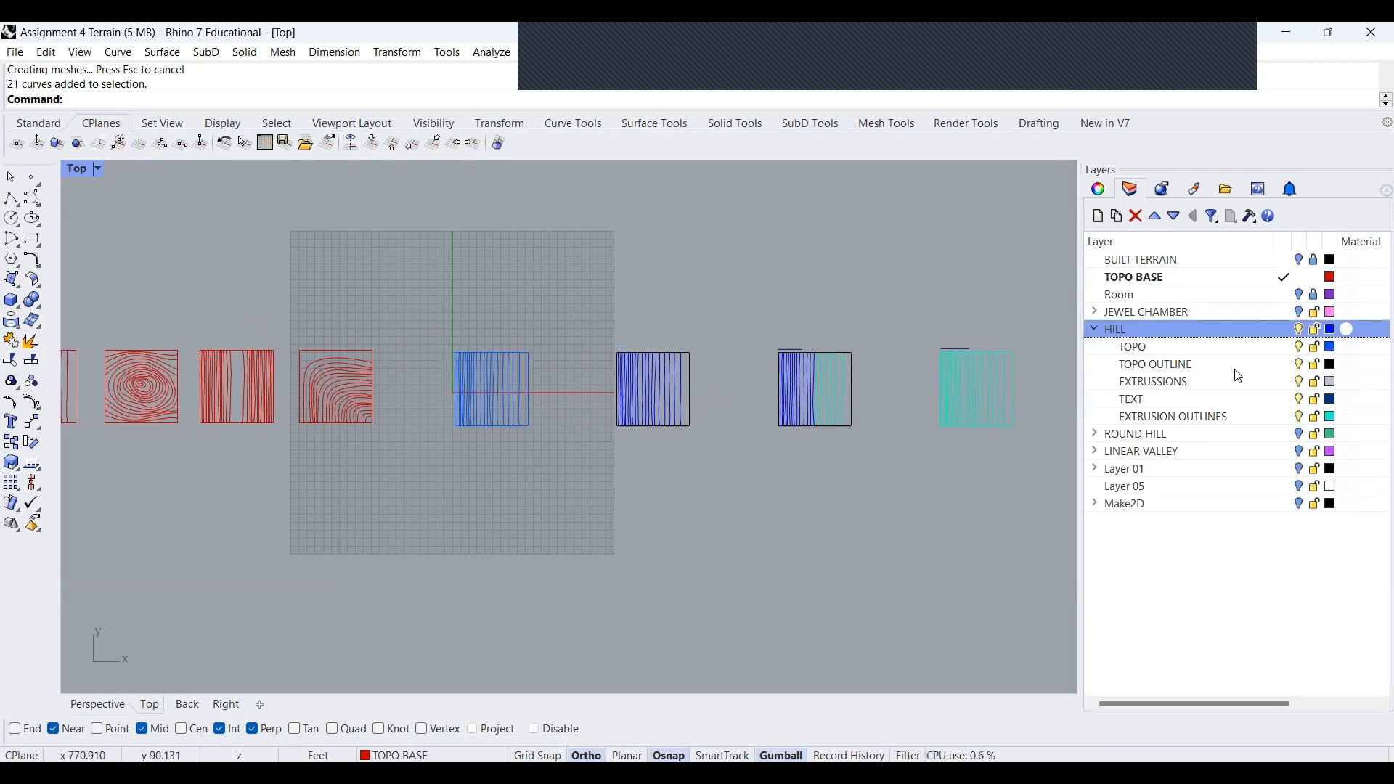
Review the TOPO, EXTRUSSIONS and EXTRUSION OUTLINES sublayers of HILL against the hill drawings in the Top view
{"action": "left_click", "coordinate": [1233, 345]}
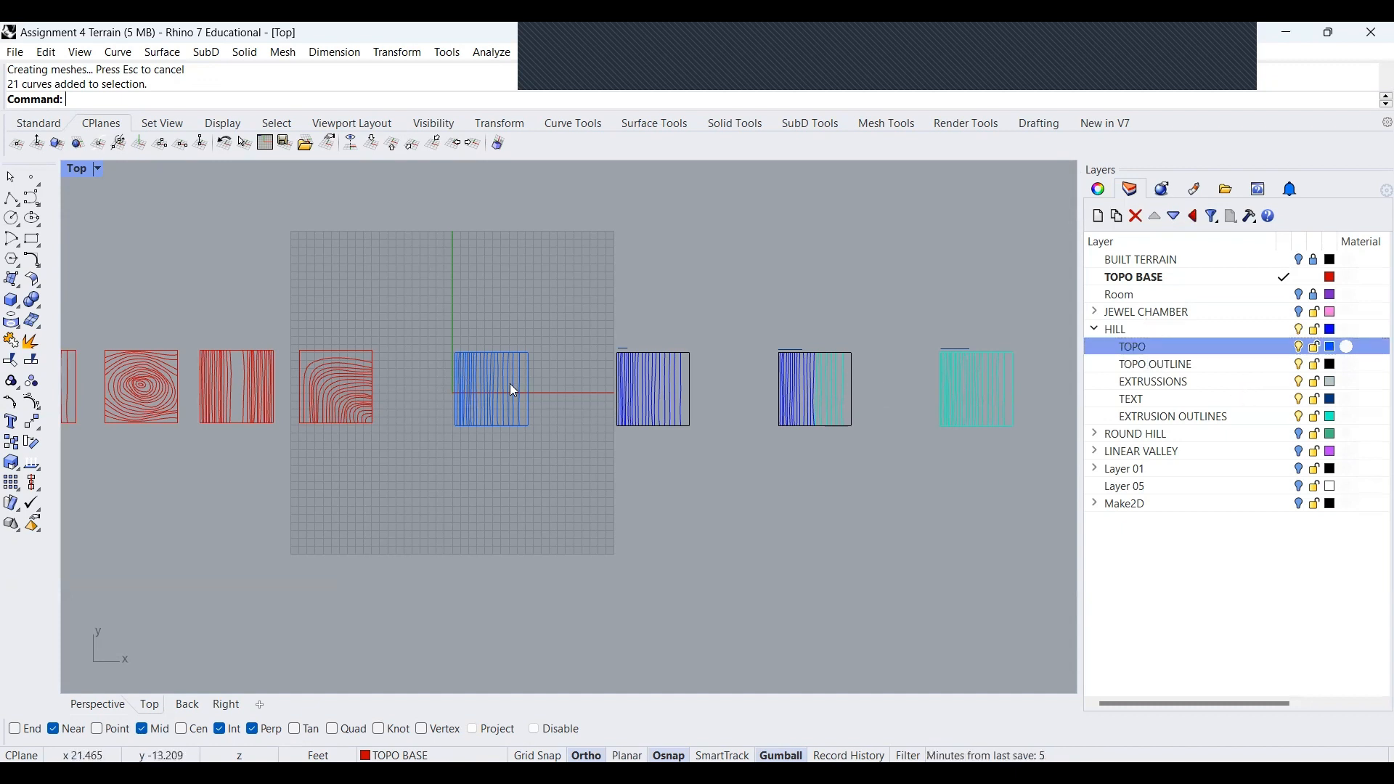
{"action": "scroll", "coordinate": [516, 383], "scroll_direction": "up", "scroll_amount": 2}
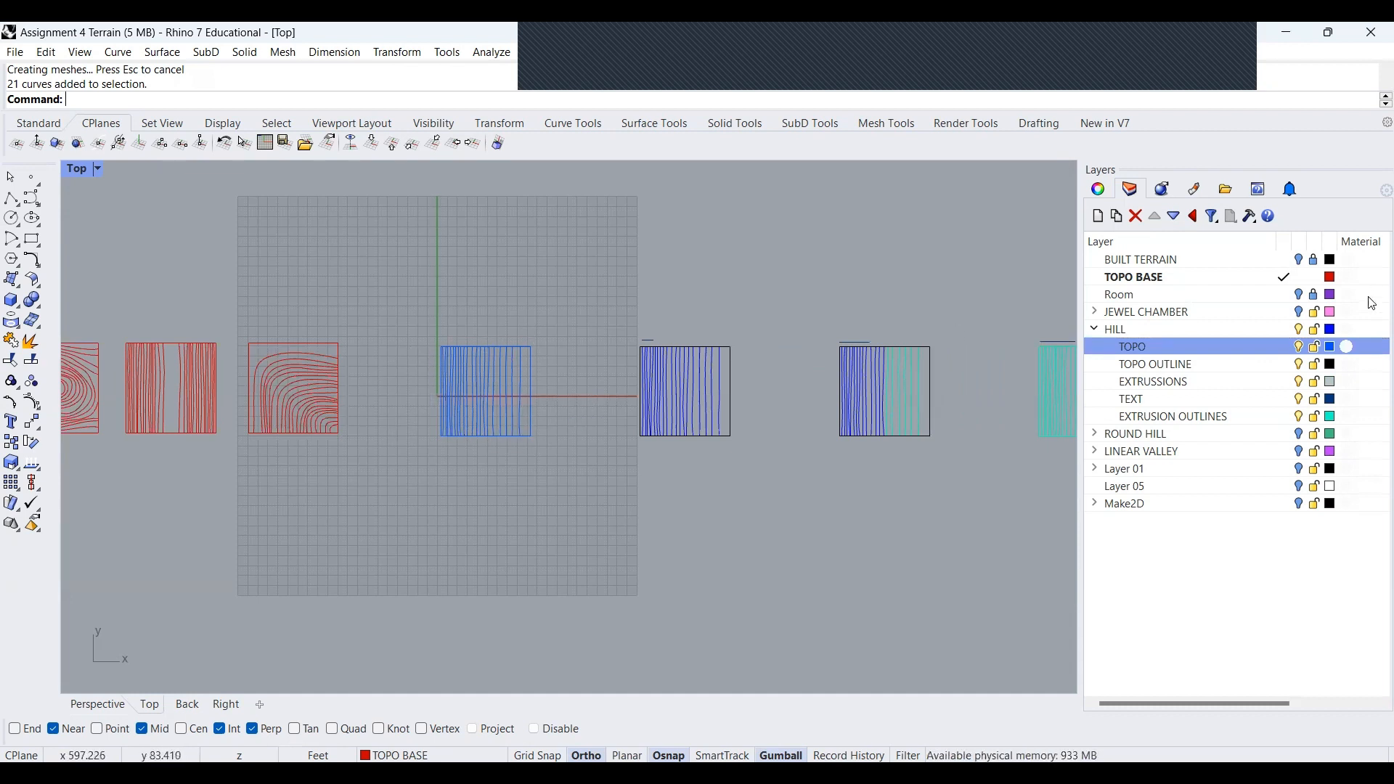
{"action": "left_click", "coordinate": [1187, 379]}
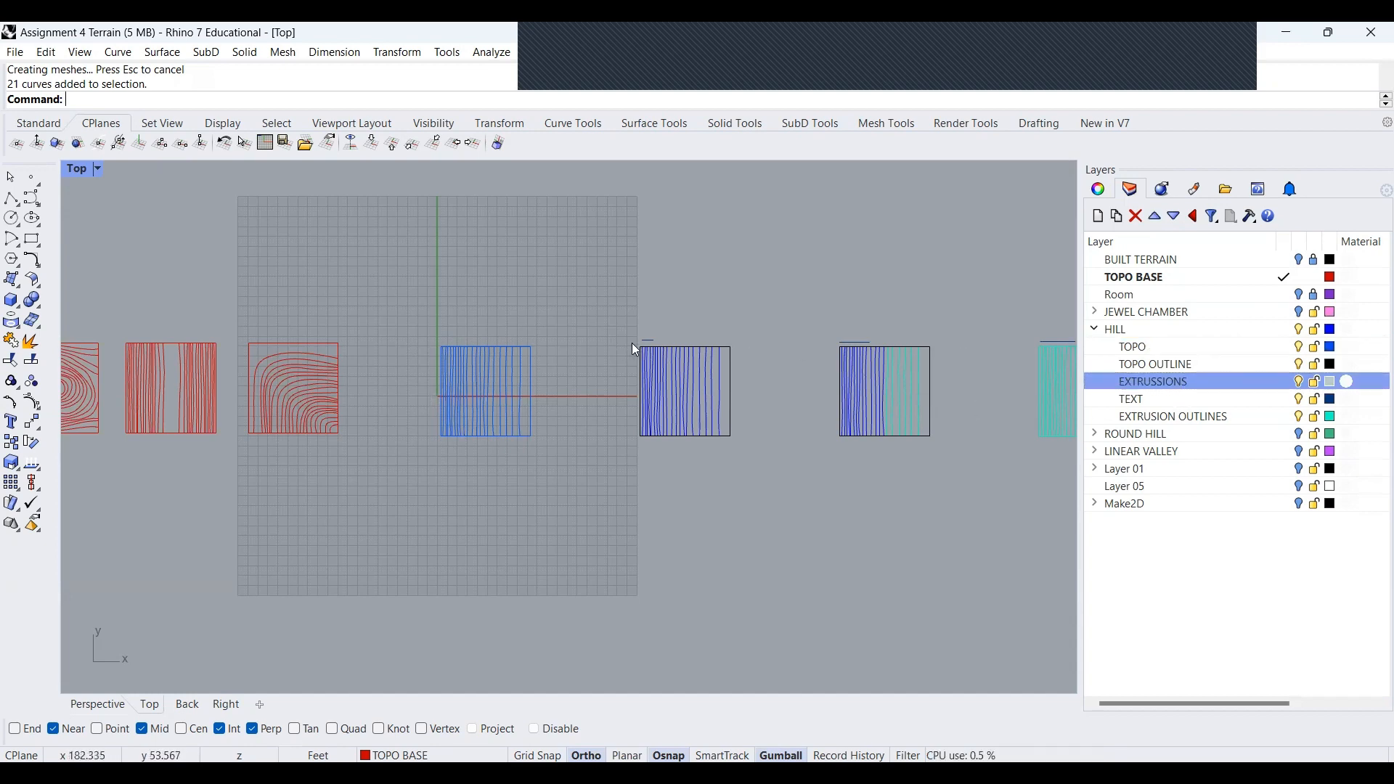
{"action": "scroll", "coordinate": [635, 350], "scroll_direction": "up", "scroll_amount": 3}
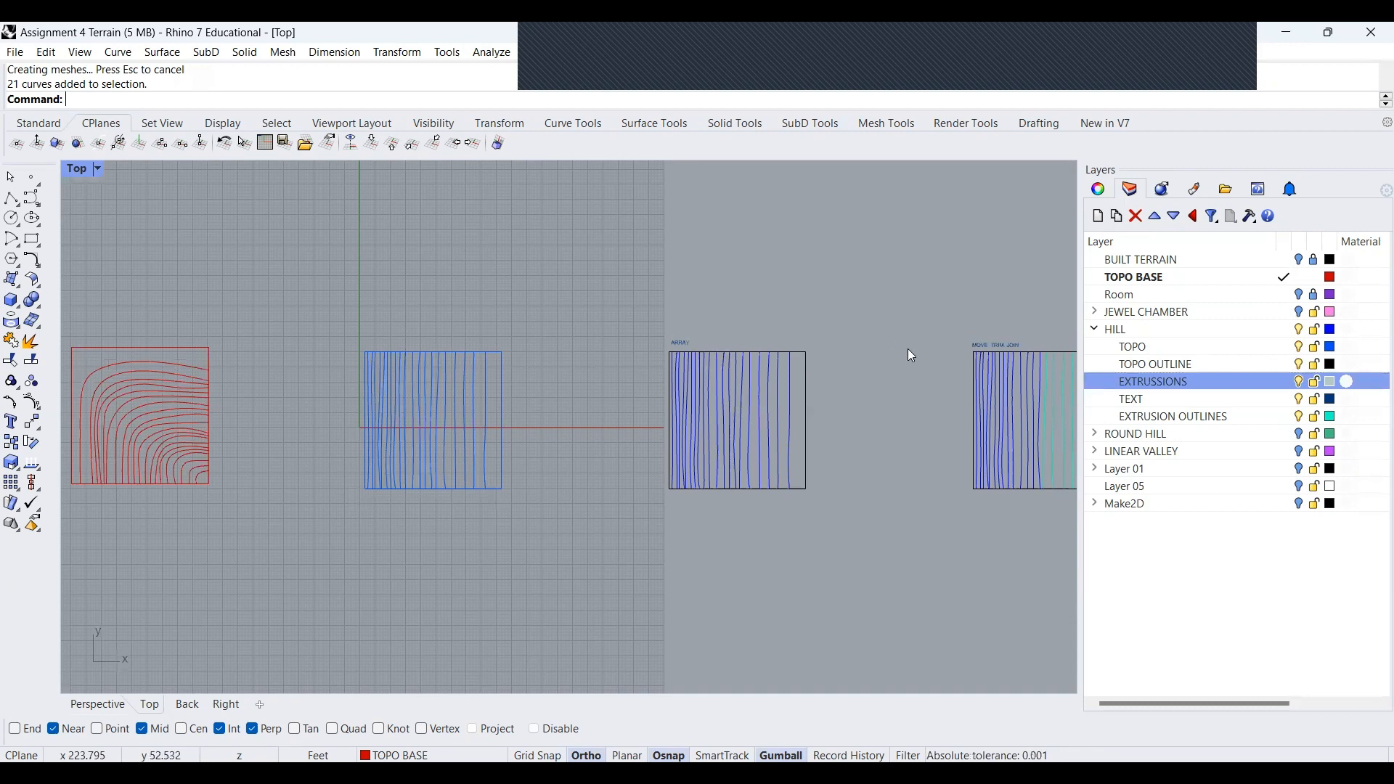
{"action": "scroll", "coordinate": [912, 356], "scroll_direction": "up", "scroll_amount": 10}
{"action": "scroll", "coordinate": [871, 346], "scroll_direction": "down", "scroll_amount": 12}
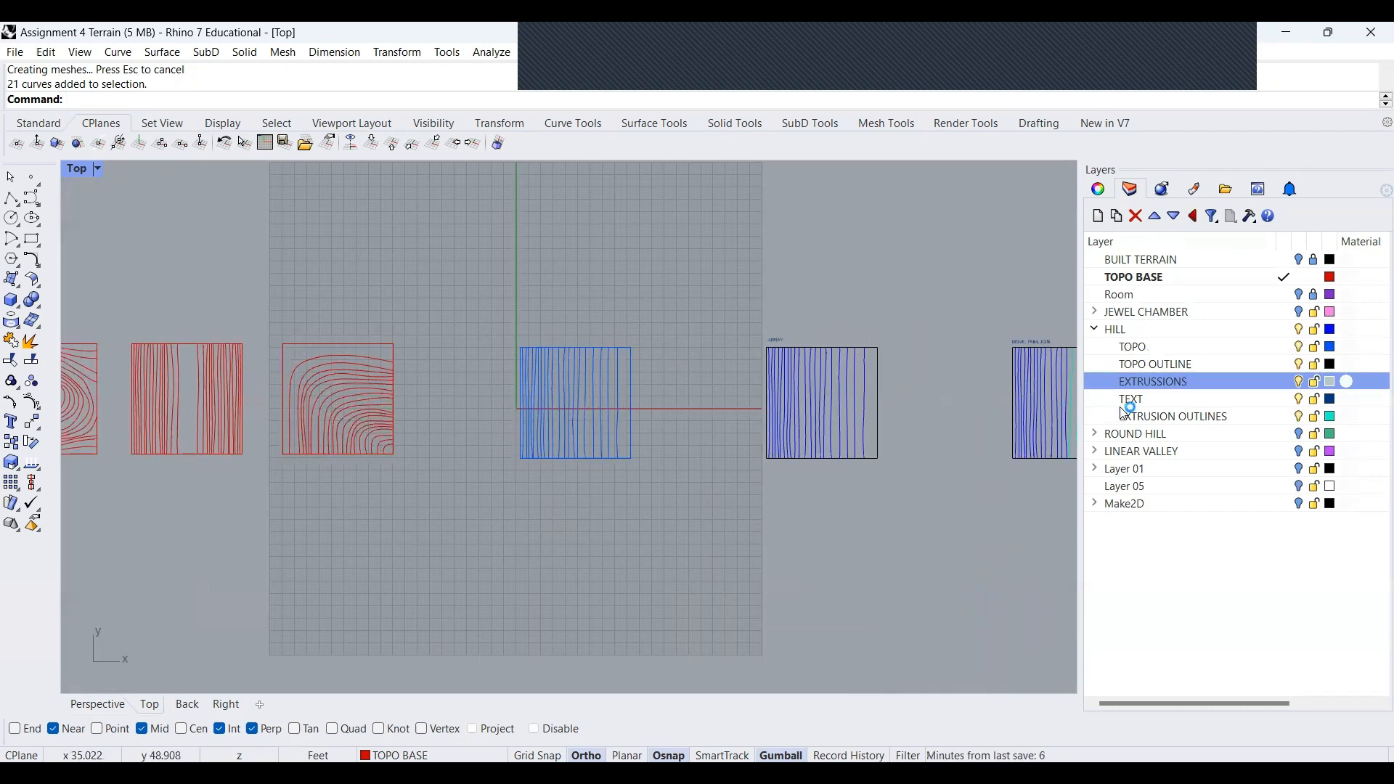
{"action": "left_click", "coordinate": [1280, 424]}
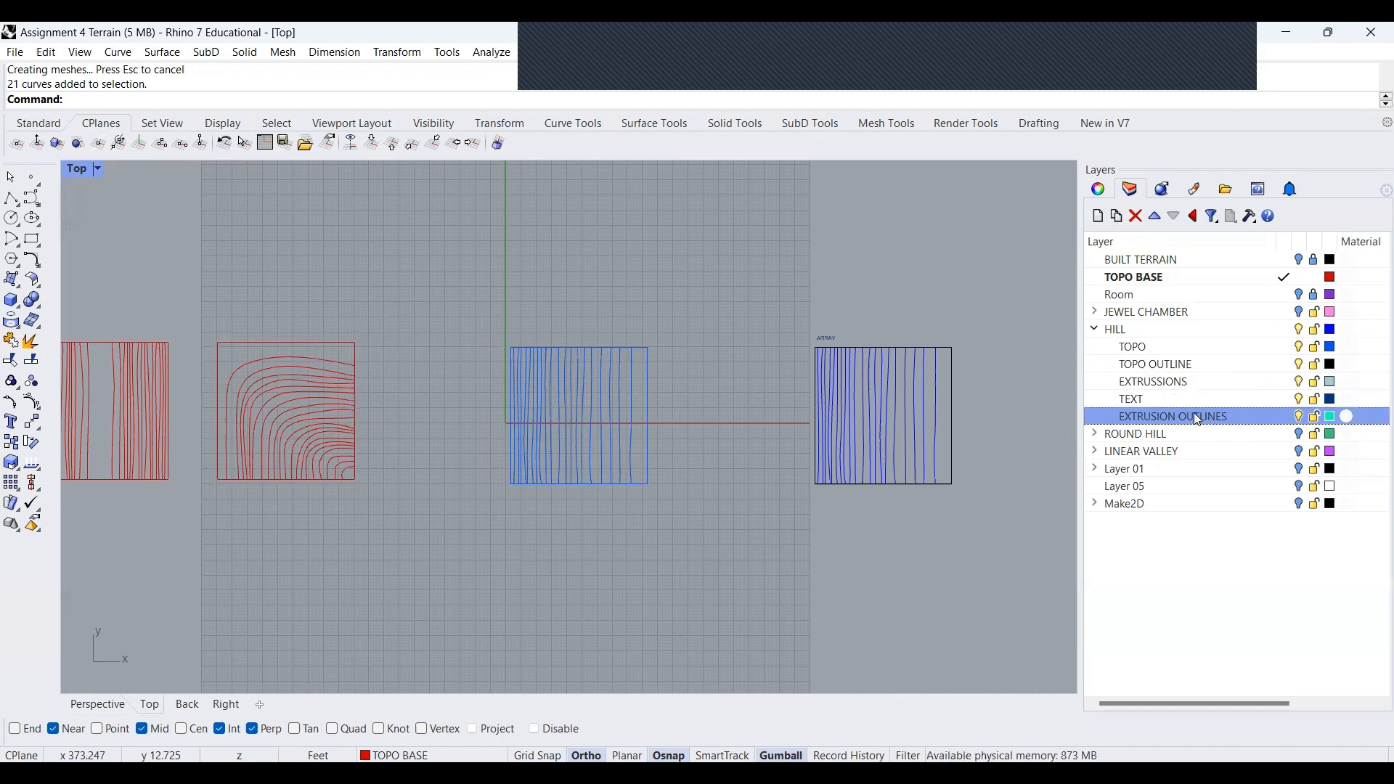
Inspect the ARRAY text label and compare the black-outlined contour square below it with the blue topo square
{"action": "scroll", "coordinate": [925, 363], "scroll_direction": "up", "scroll_amount": 2}
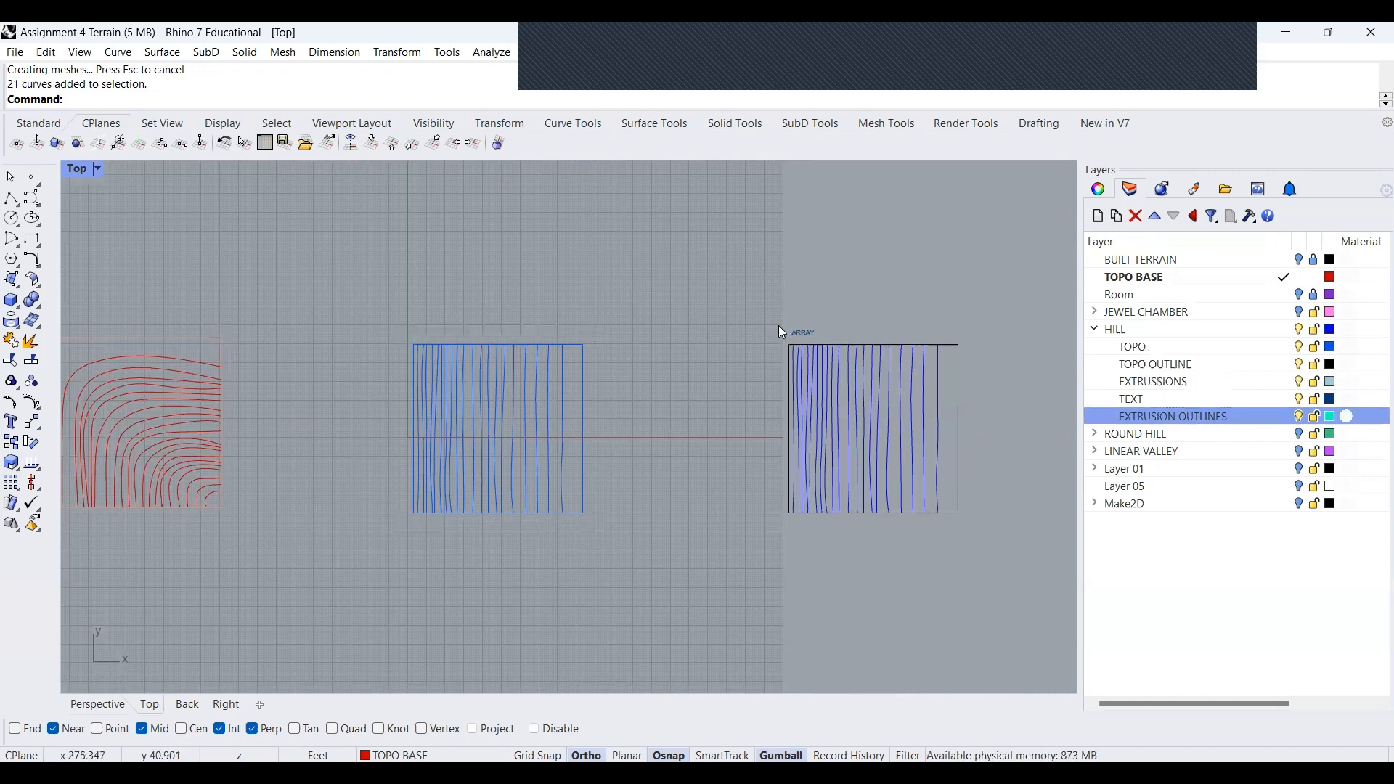
{"action": "scroll", "coordinate": [733, 327], "scroll_direction": "up", "scroll_amount": 2}
{"action": "left_click", "coordinate": [752, 318]}
{"action": "left_click", "coordinate": [895, 303]}
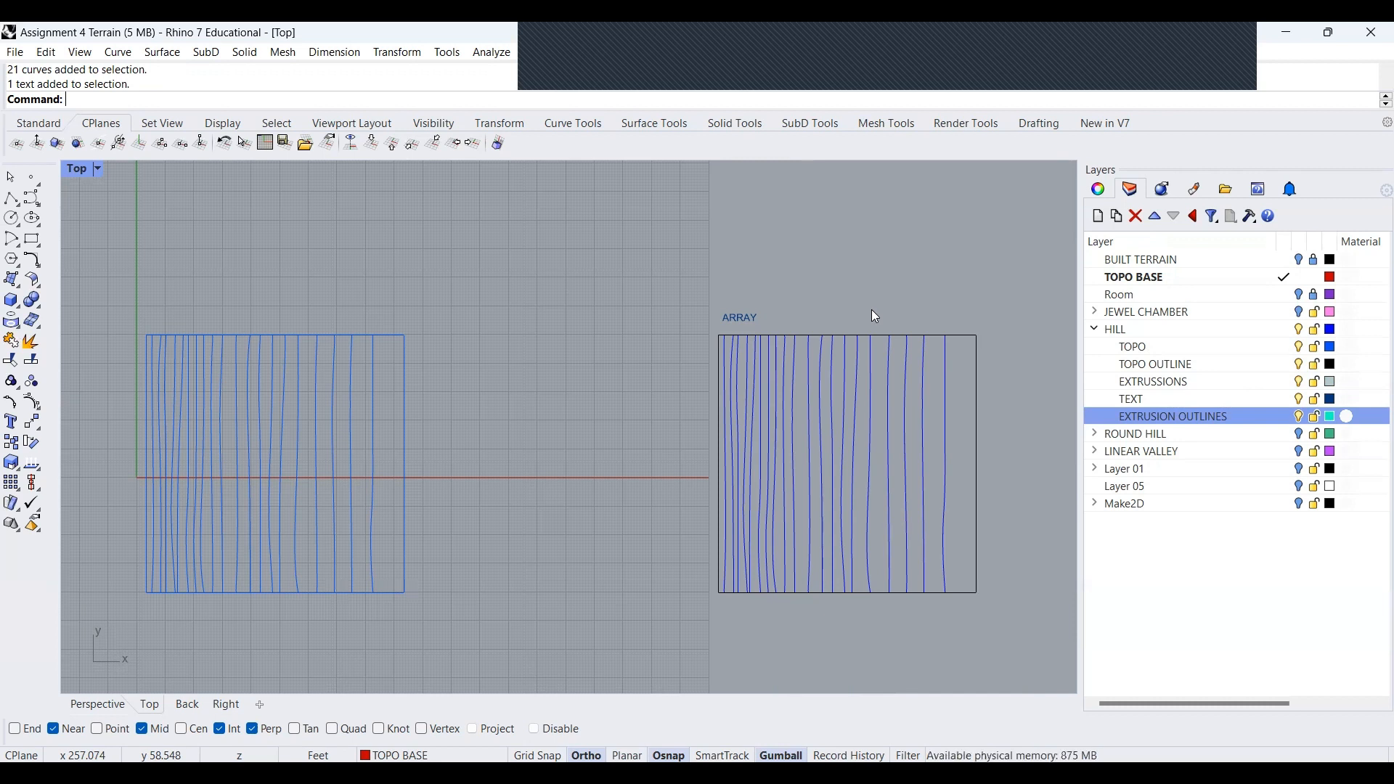
{"action": "scroll", "coordinate": [571, 309], "scroll_direction": "down", "scroll_amount": 2}
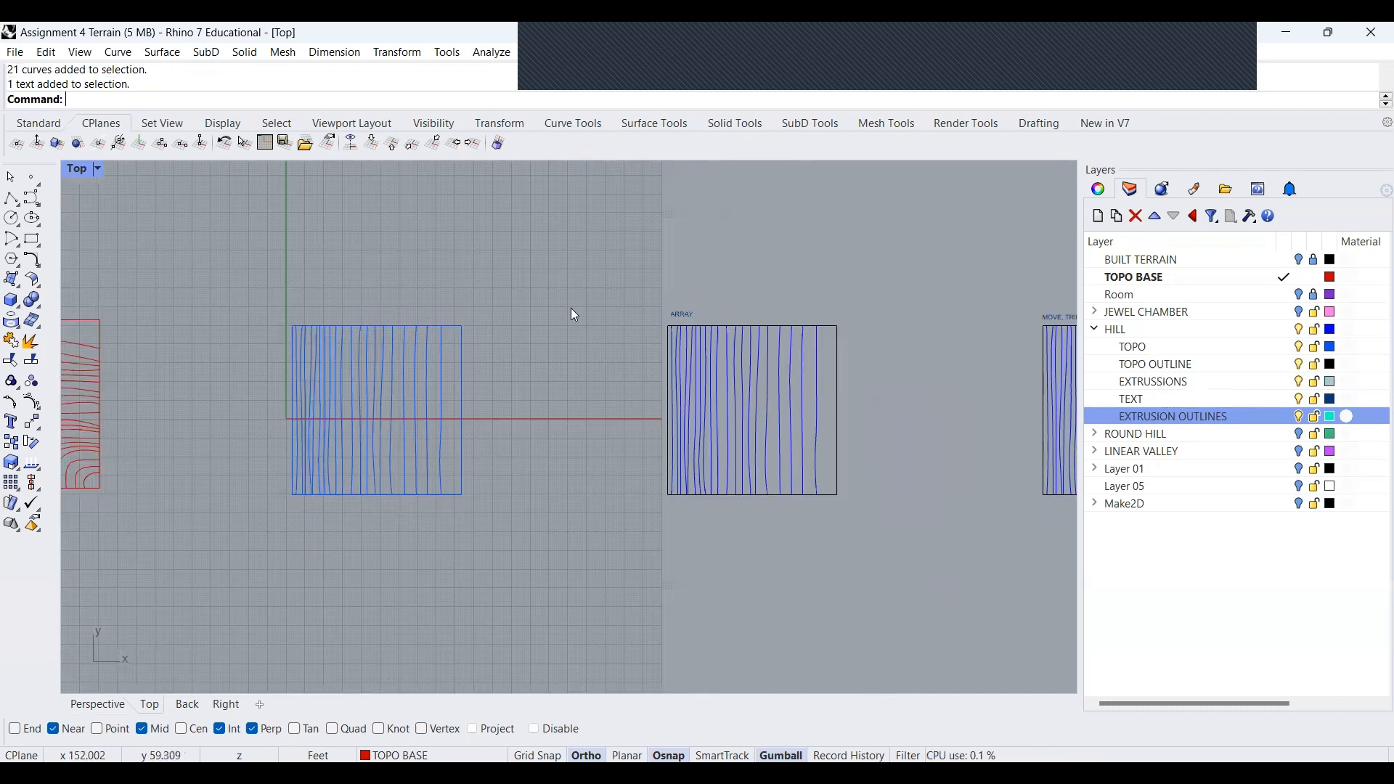
{"action": "scroll", "coordinate": [571, 307], "scroll_direction": "down", "scroll_amount": 3}
{"action": "scroll", "coordinate": [446, 365], "scroll_direction": "up", "scroll_amount": 2}
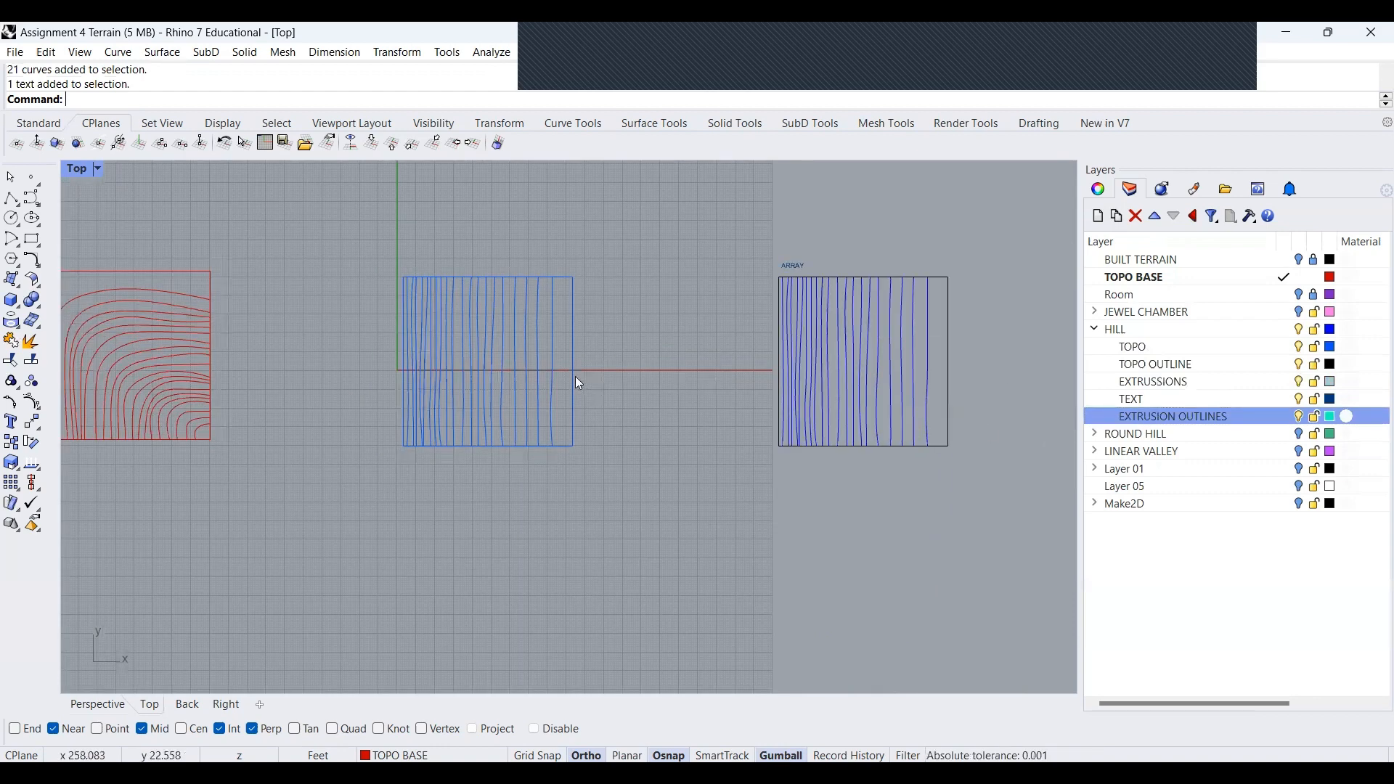
{"action": "scroll", "coordinate": [429, 364], "scroll_direction": "down", "scroll_amount": 1}
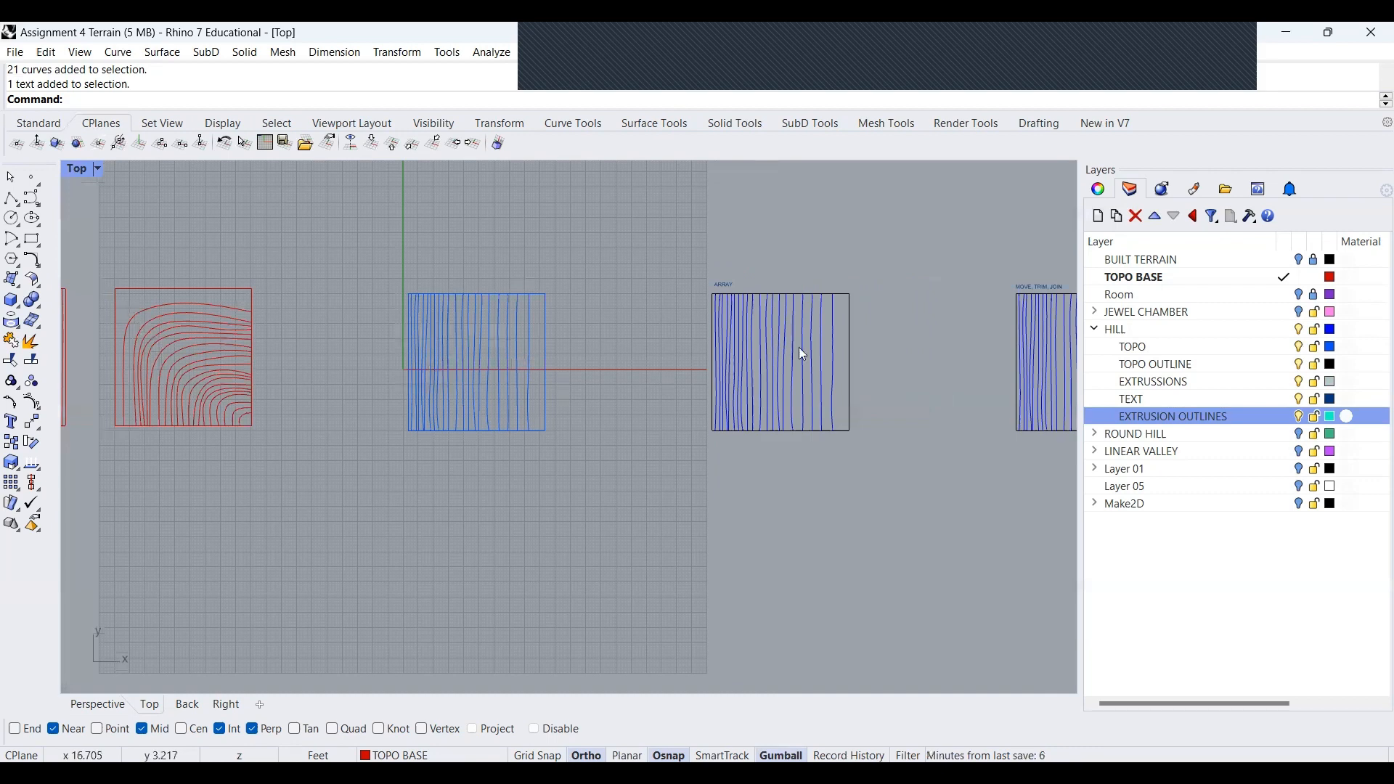
Examine the blue topo square's contour lines and the overlapping outline curves around the ARRAY square in the Top view
{"action": "scroll", "coordinate": [485, 354], "scroll_direction": "down", "scroll_amount": 2}
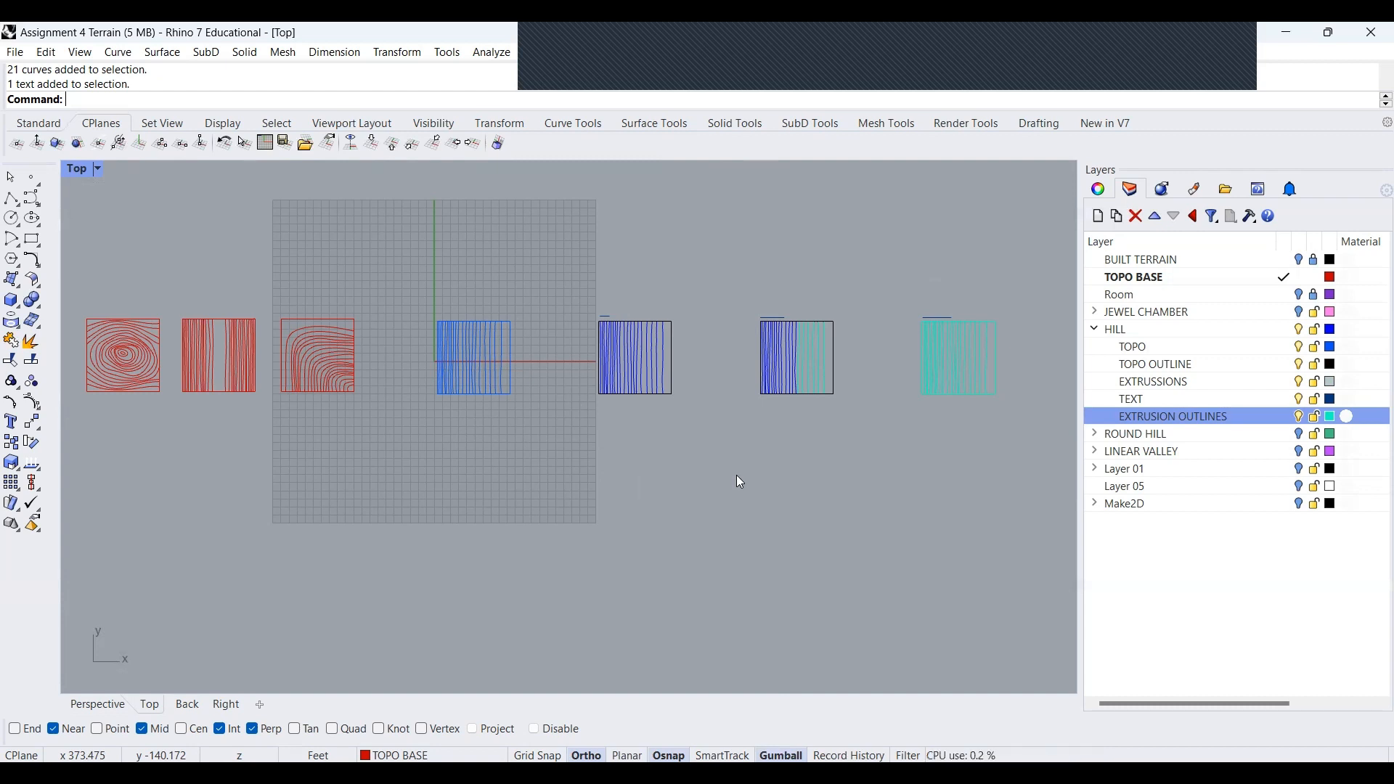
{"action": "left_click", "coordinate": [451, 388]}
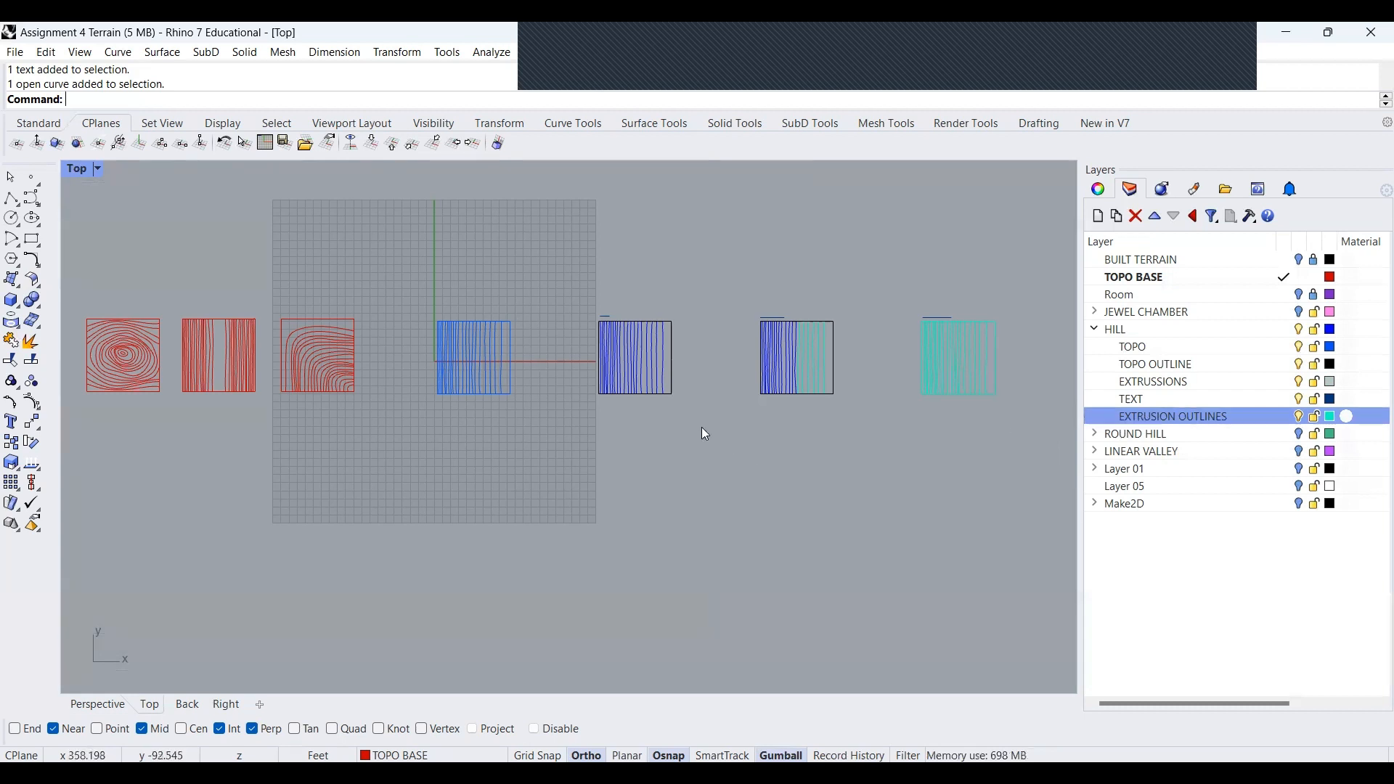
{"action": "scroll", "coordinate": [610, 349], "scroll_direction": "up", "scroll_amount": 6}
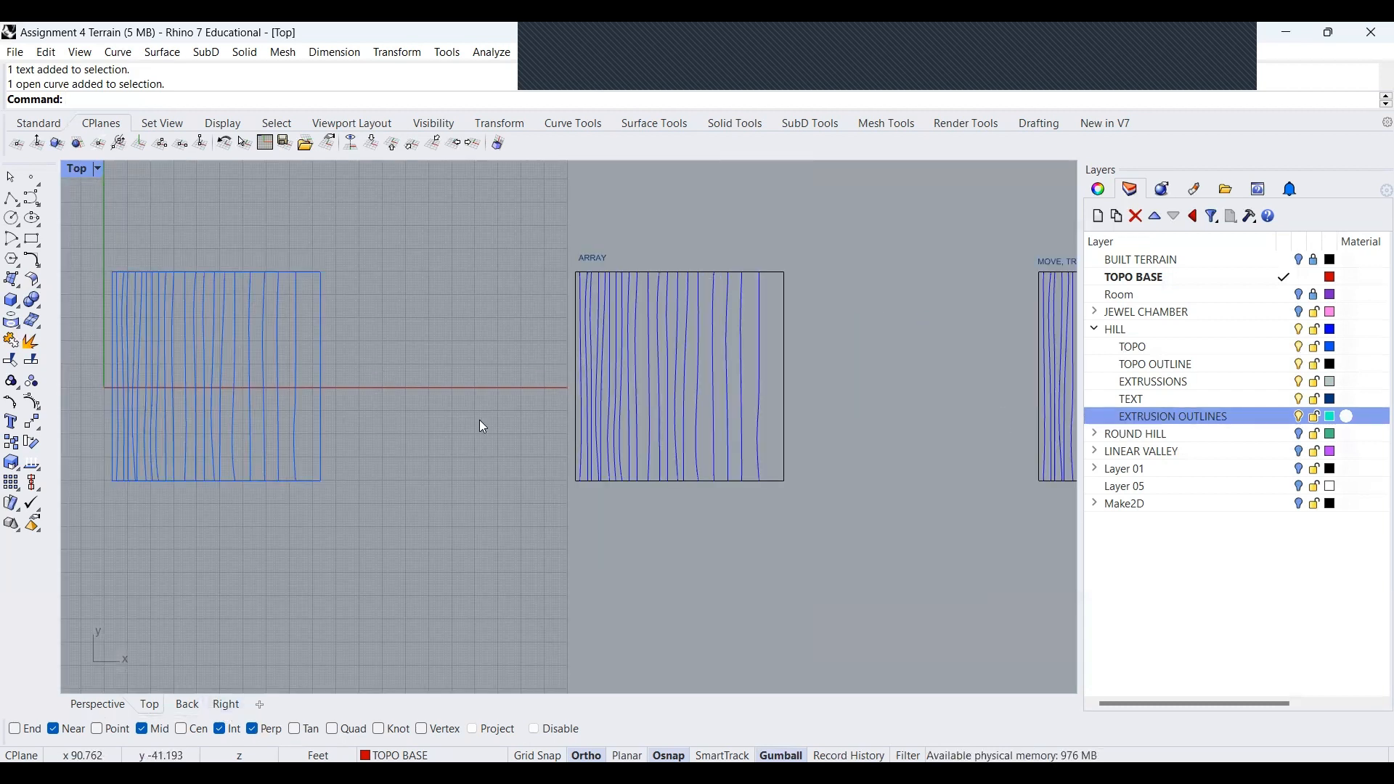
{"action": "scroll", "coordinate": [764, 358], "scroll_direction": "up", "scroll_amount": 3}
{"action": "scroll", "coordinate": [712, 380], "scroll_direction": "down", "scroll_amount": 3}
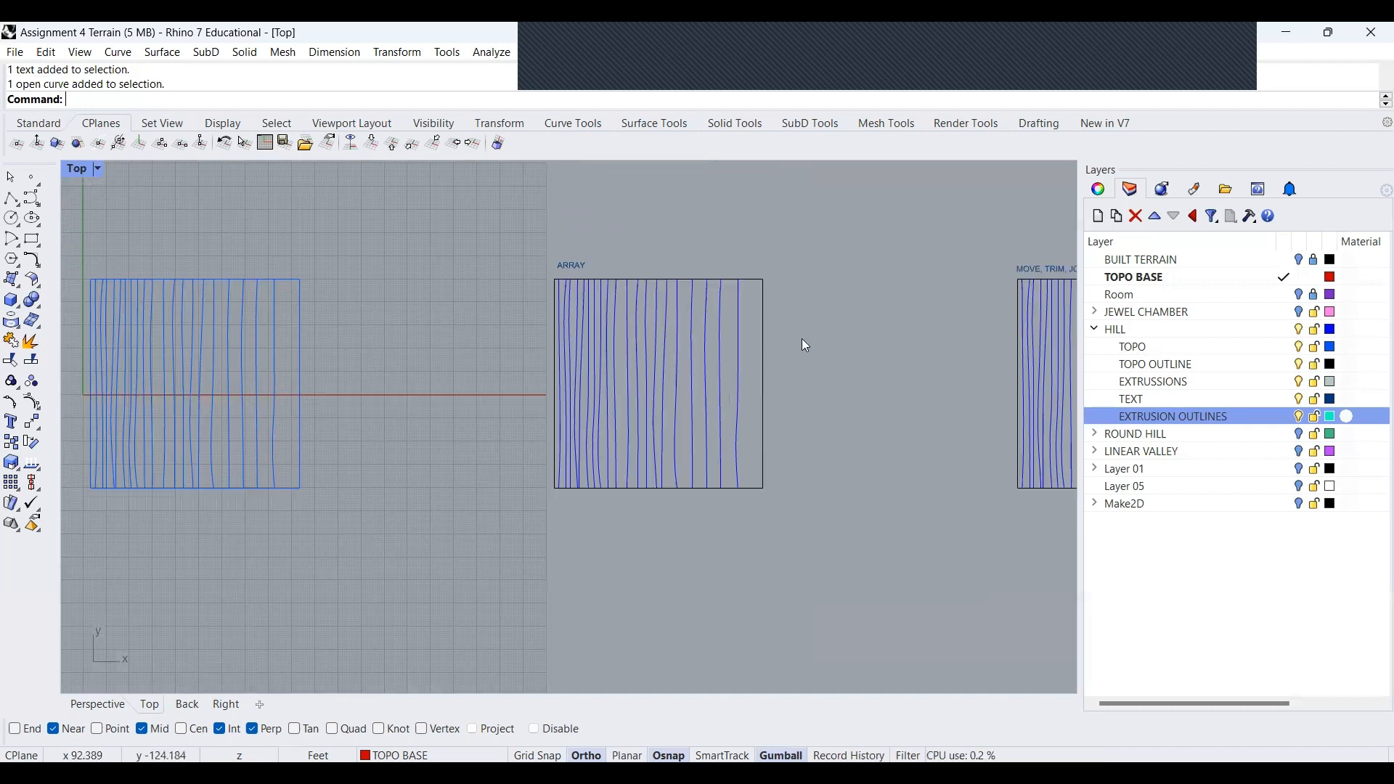
{"action": "scroll", "coordinate": [803, 340], "scroll_direction": "up", "scroll_amount": 2}
{"action": "left_click", "coordinate": [742, 324]}
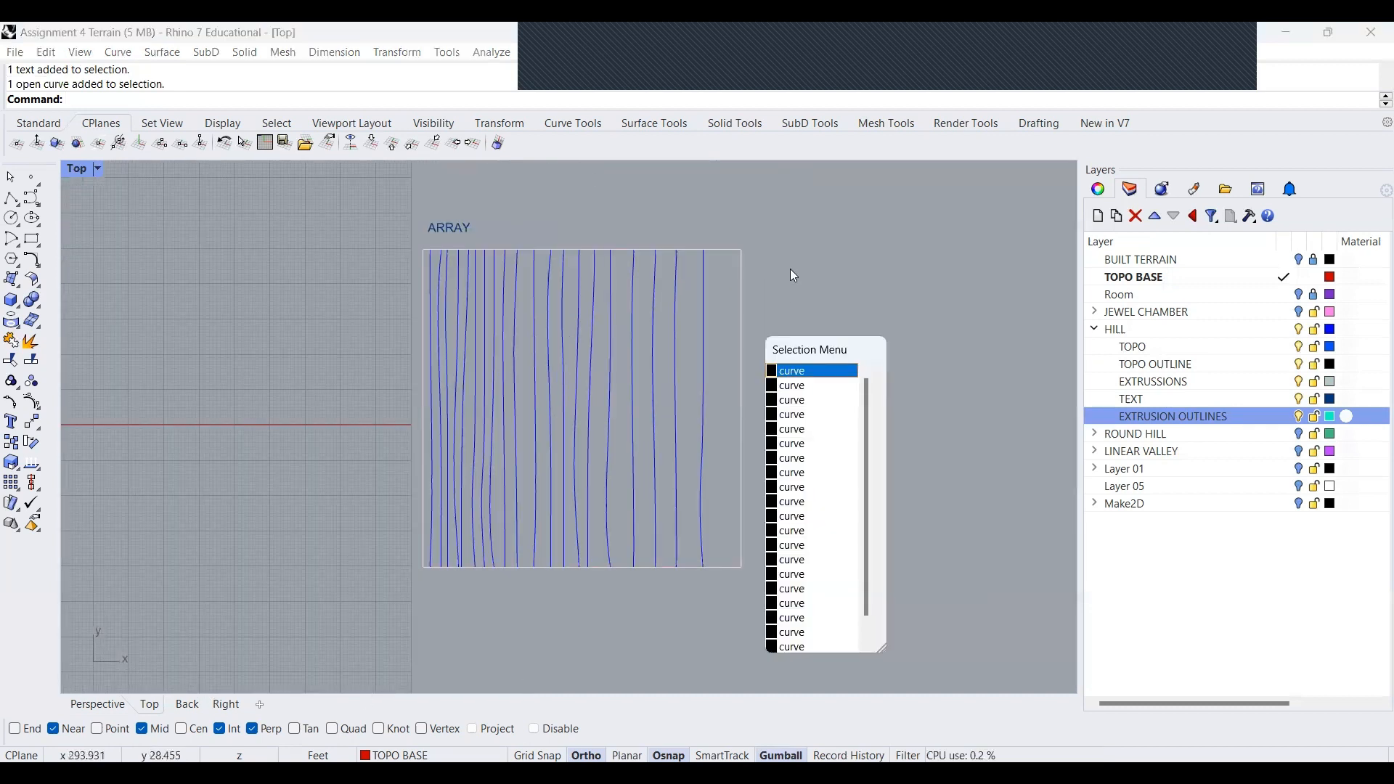
{"action": "key", "text": "Escape"}
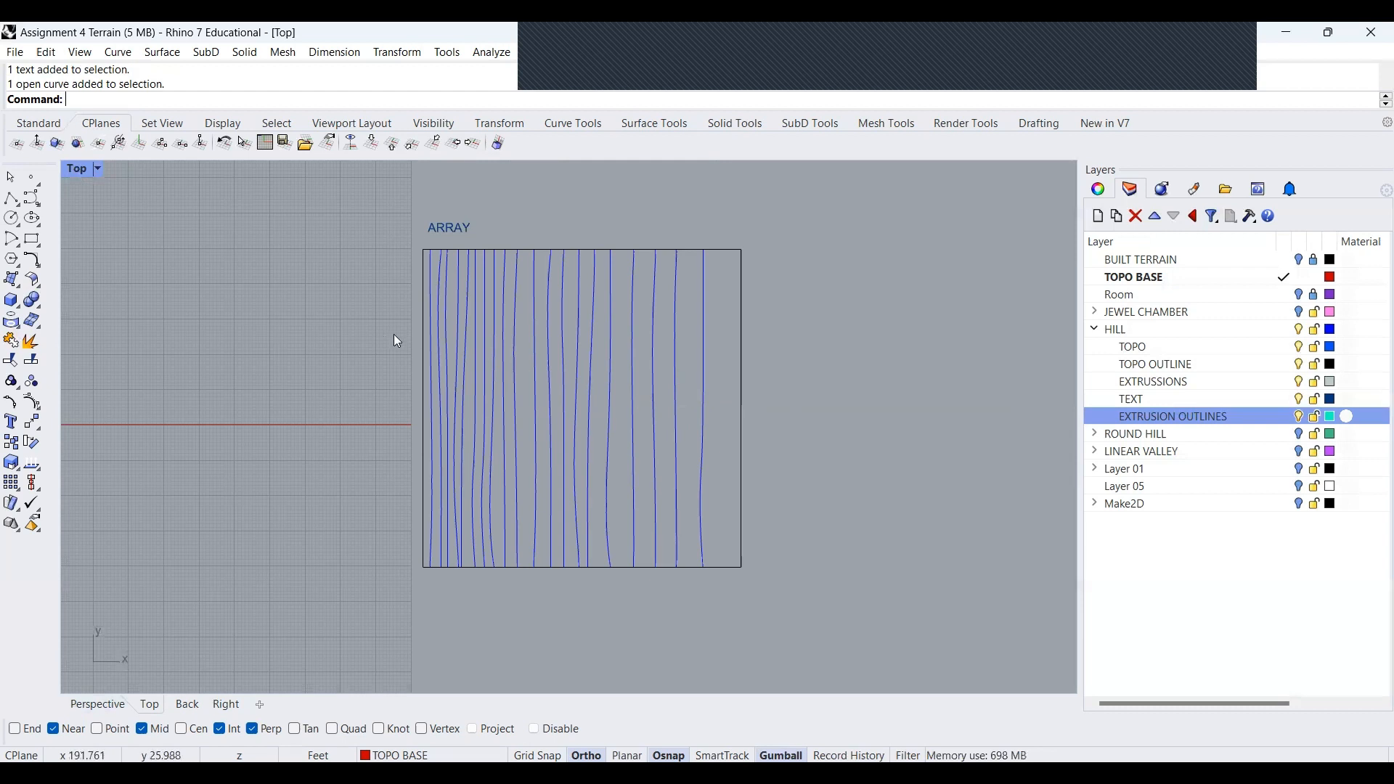
Switch to the Perspective view and examine the blue topo square beside the stacked outlines of the ARRAY square
{"action": "left_click", "coordinate": [116, 705]}
{"action": "scroll", "coordinate": [465, 356], "scroll_direction": "down", "scroll_amount": 3}
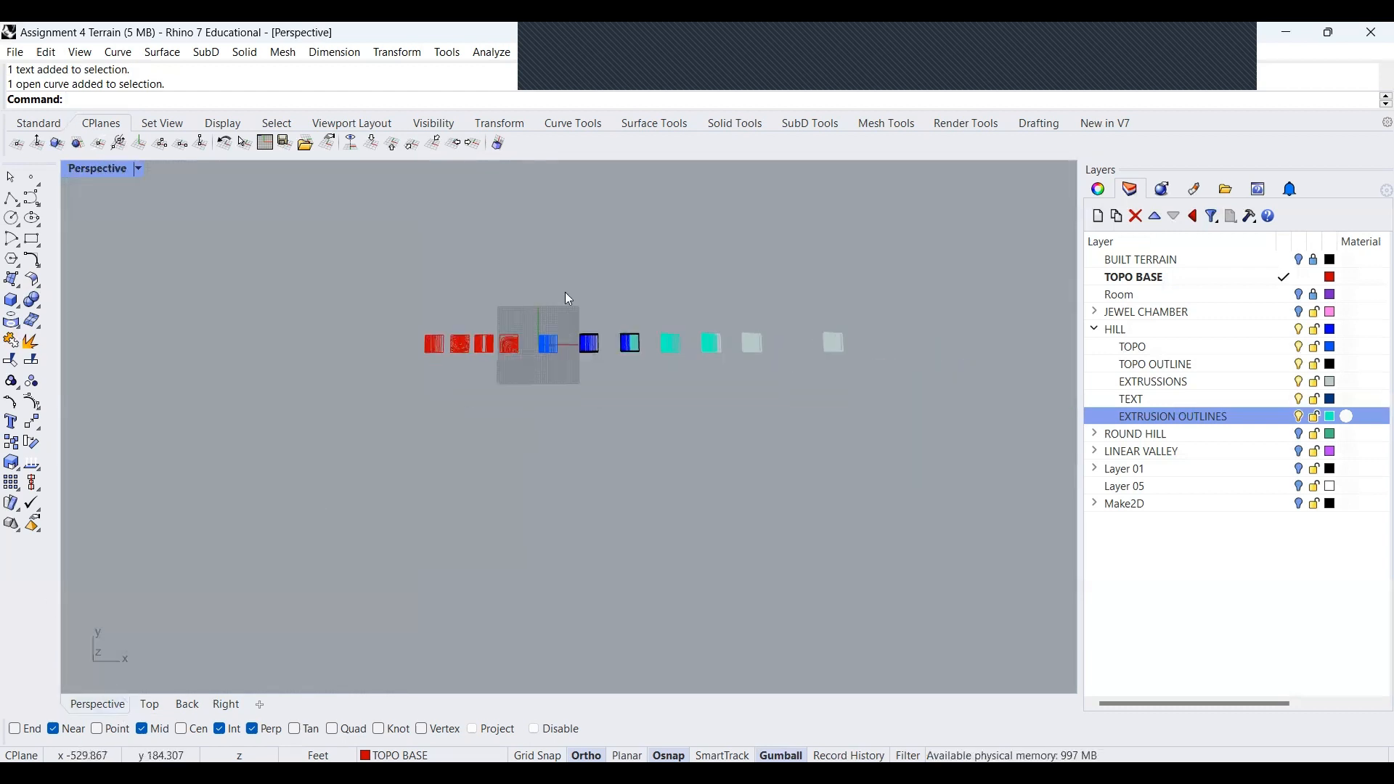
{"action": "right_click_drag", "start_coordinate": [589, 302], "coordinate": [559, 345]}
{"action": "scroll", "coordinate": [559, 346], "scroll_direction": "up", "scroll_amount": 5}
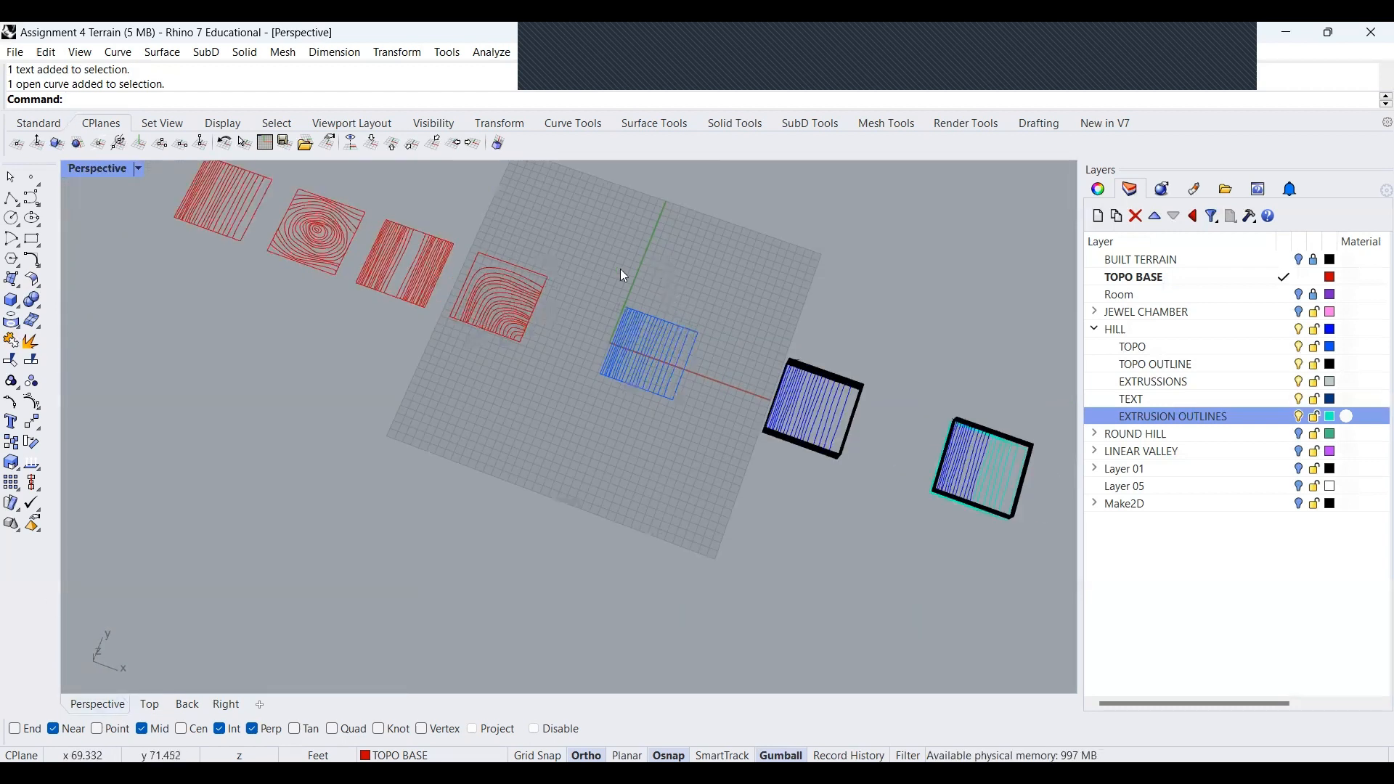
{"action": "scroll", "coordinate": [625, 276], "scroll_direction": "down", "scroll_amount": 5}
{"action": "scroll", "coordinate": [625, 342], "scroll_direction": "up", "scroll_amount": 5}
{"action": "scroll", "coordinate": [620, 312], "scroll_direction": "up", "scroll_amount": 3}
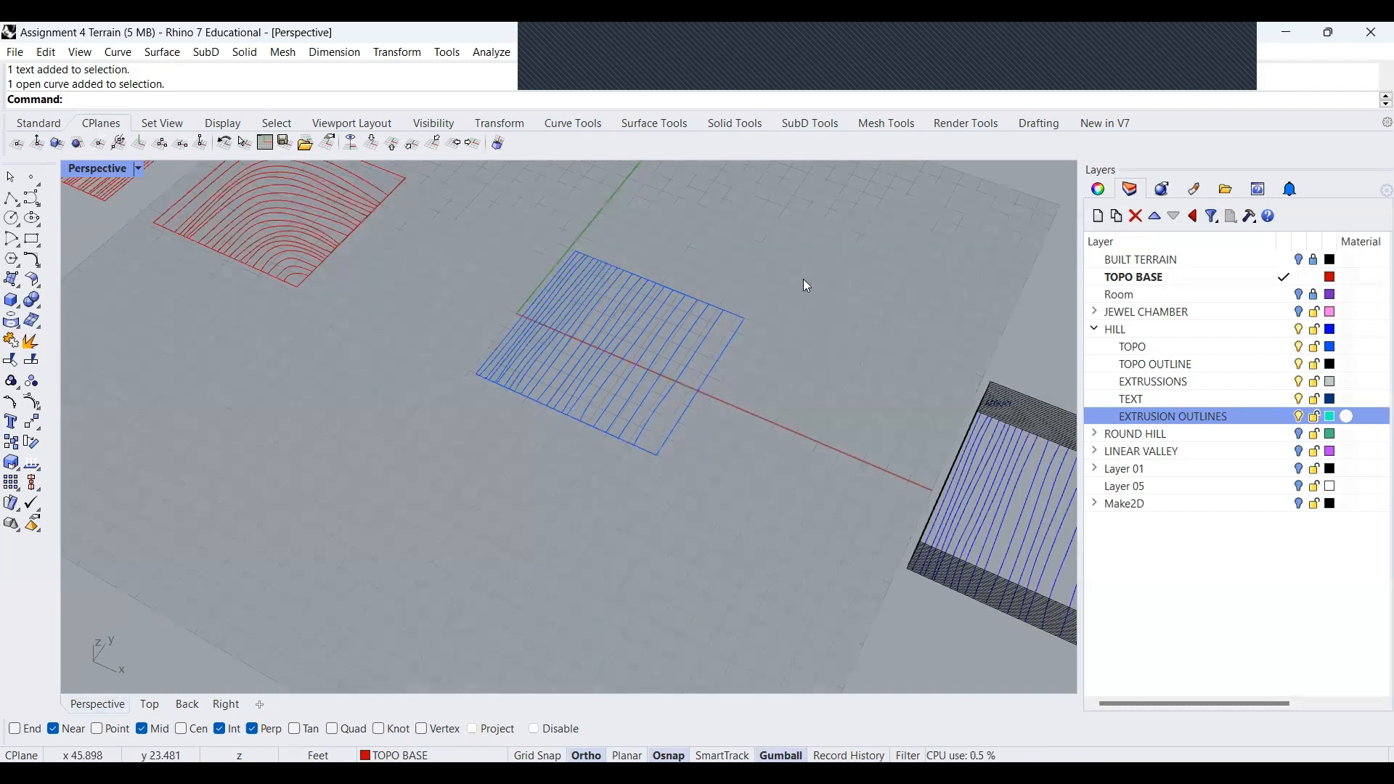
Make the TOPO sublayer of HILL current and hide the TOPO BASE layer
{"action": "double_click", "coordinate": [1171, 349]}
{"action": "key", "text": "Return"}
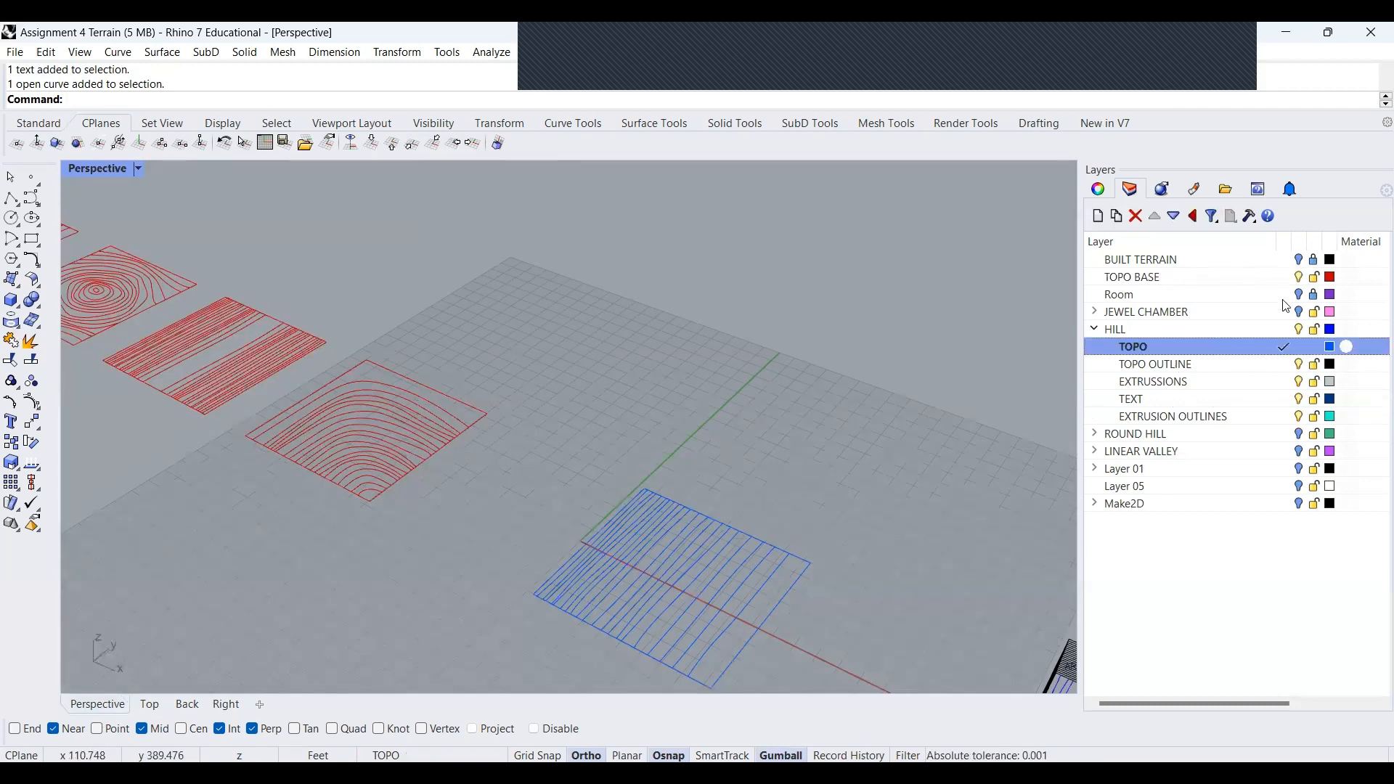
{"action": "left_click", "coordinate": [1300, 278]}
Start an Array of the blue topo square's outline with 1 copy in X, 1 in Y and 21 in Z
{"action": "right_click_drag", "start_coordinate": [716, 318], "coordinate": [752, 418]}
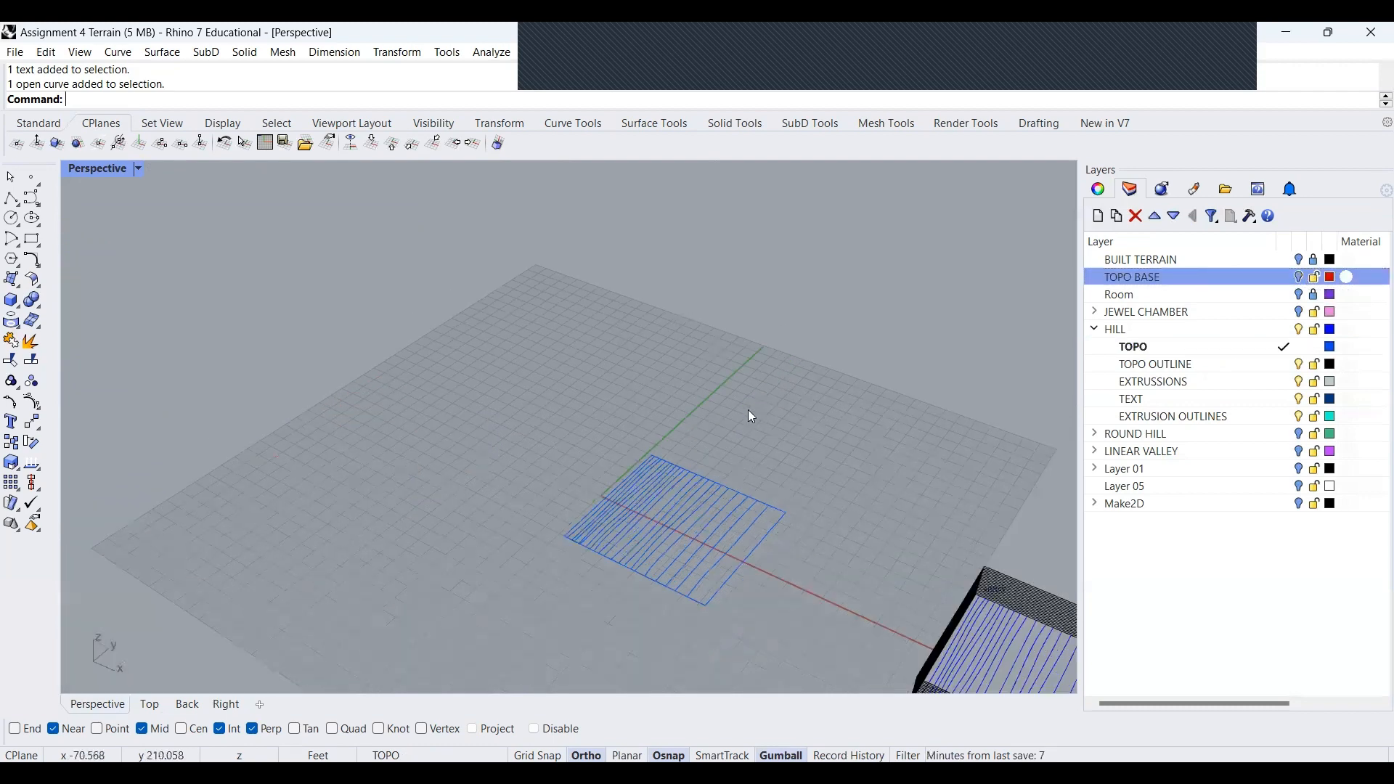
{"action": "right_click_drag", "start_coordinate": [632, 559], "coordinate": [650, 523]}
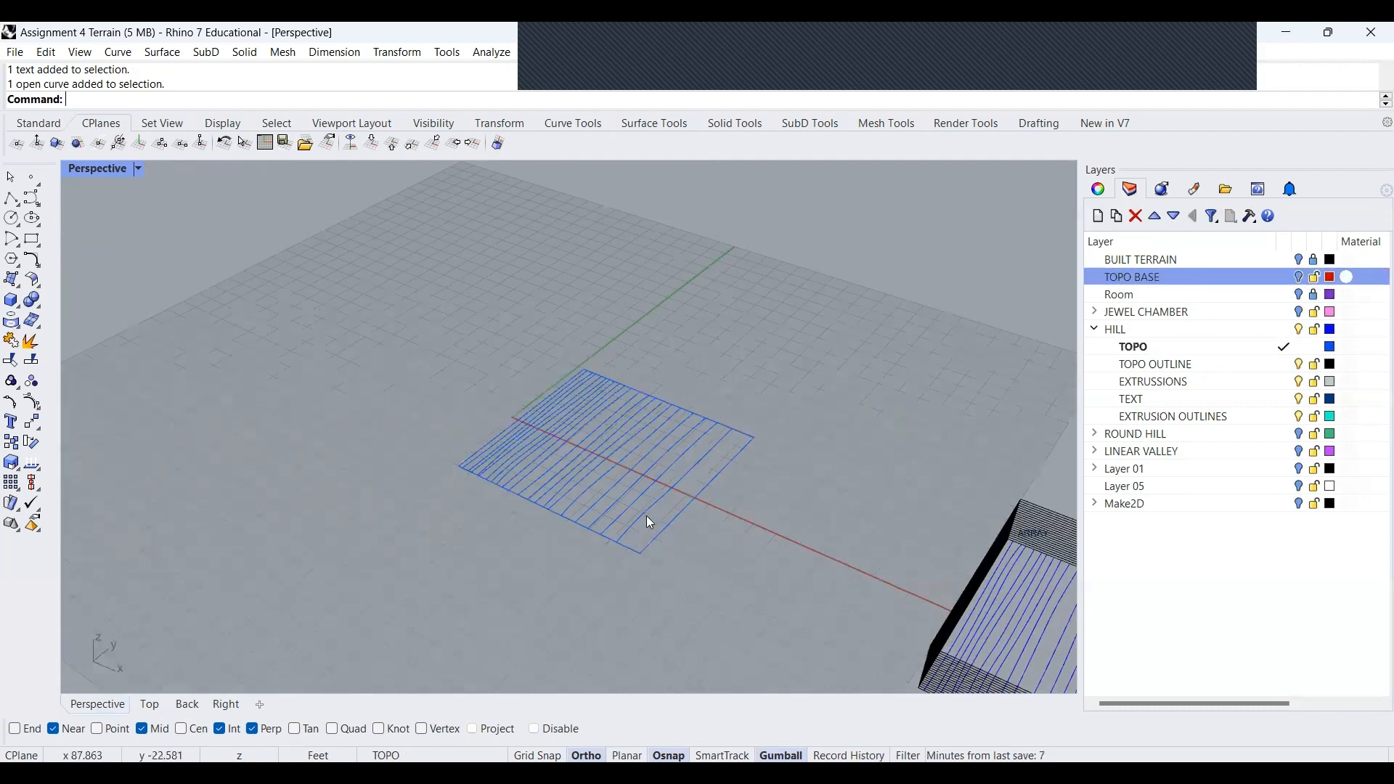
{"action": "left_click", "coordinate": [706, 483]}
{"action": "type", "text": "Arra"}
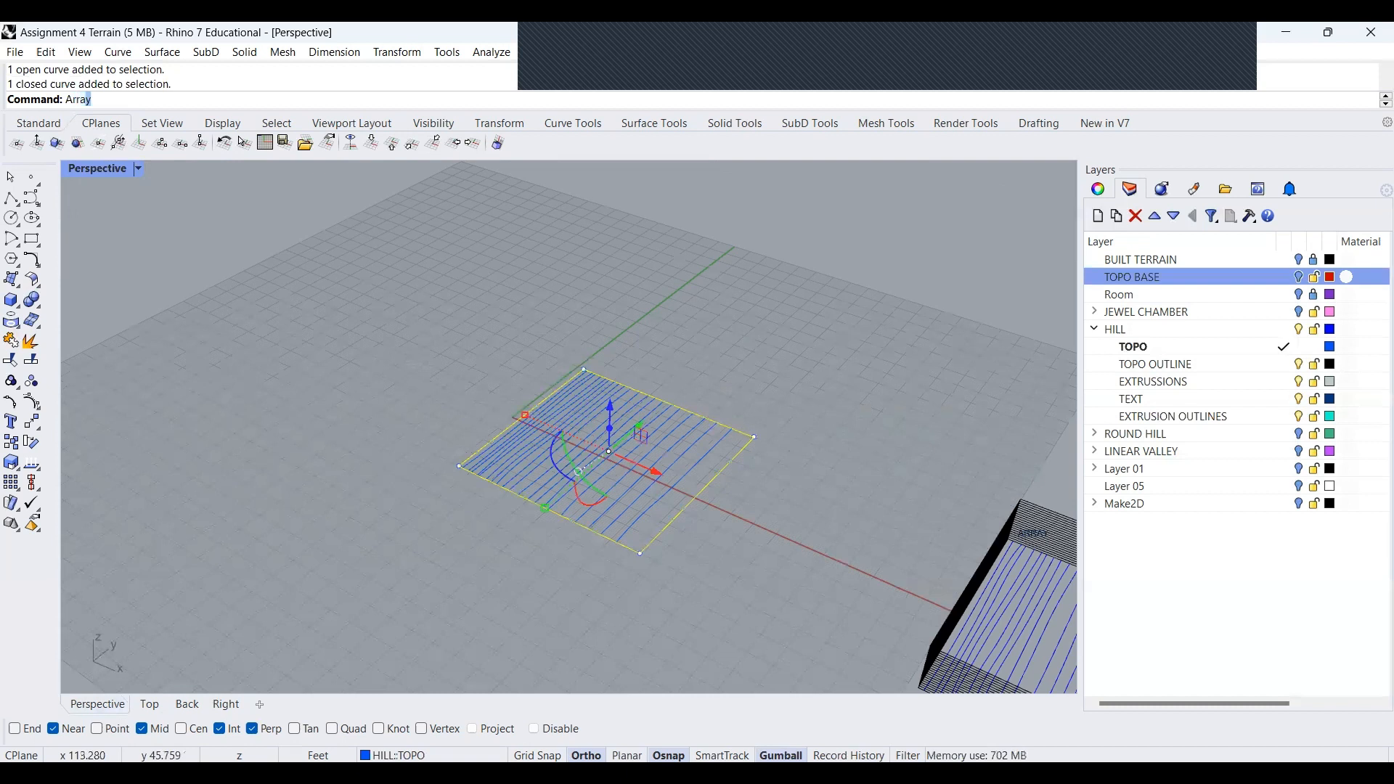
{"action": "type", "text": "y"}
{"action": "key", "text": "Return"}
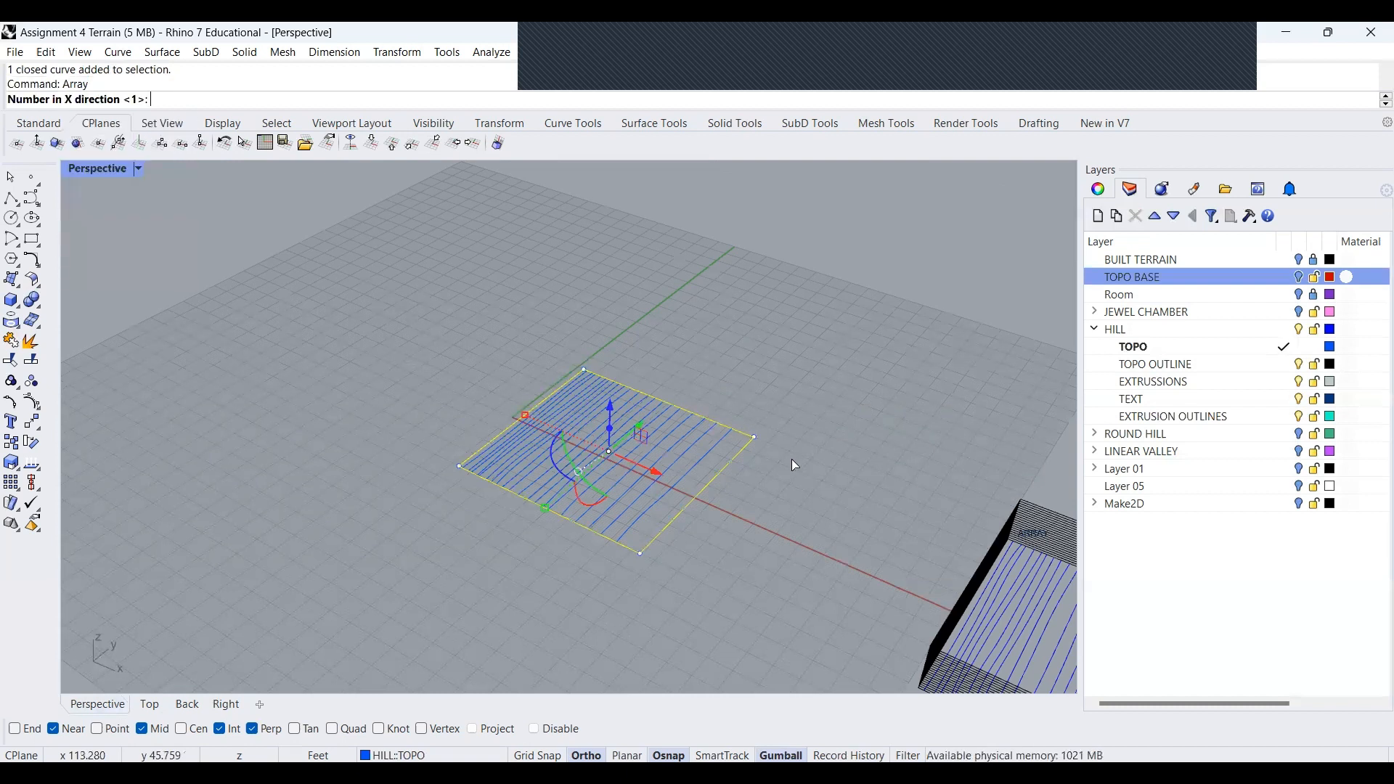
{"action": "key", "text": "Return"}
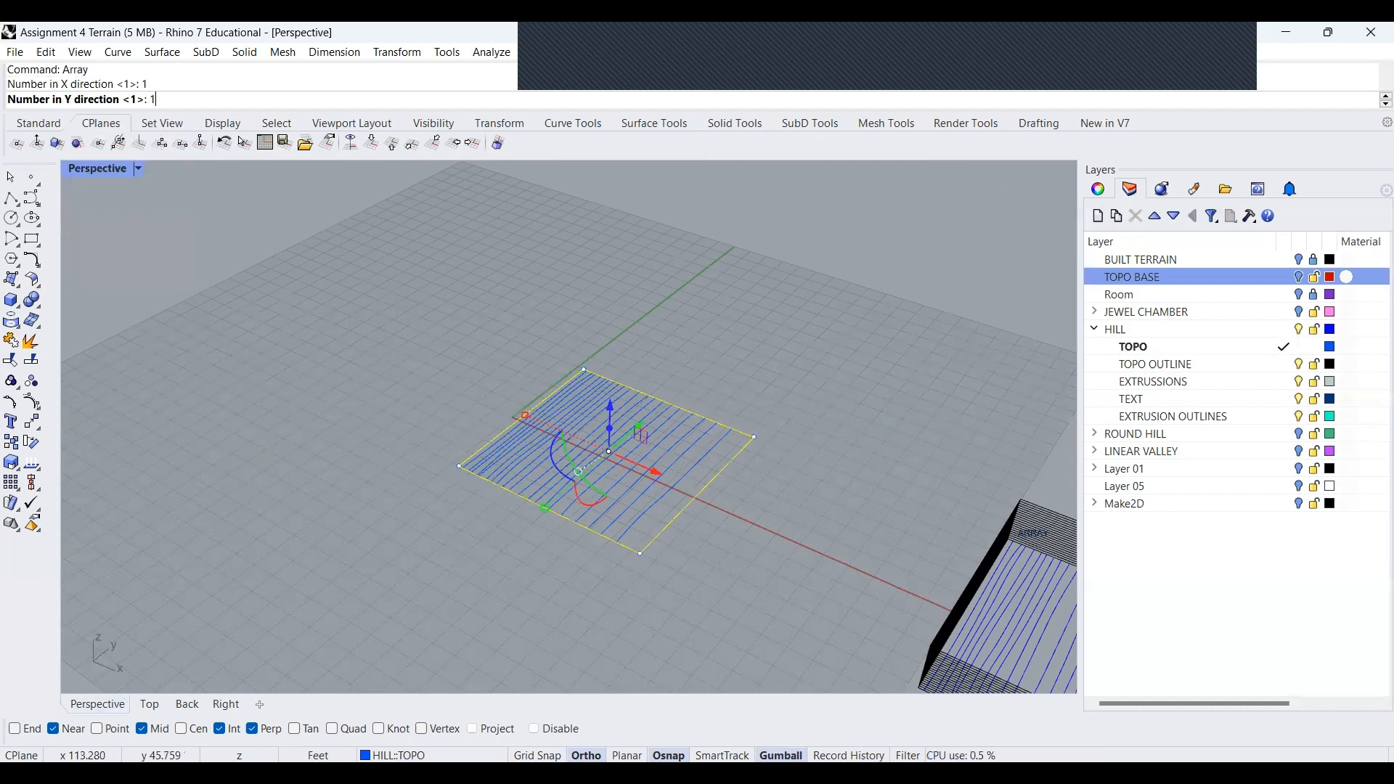
{"action": "key", "text": "Return"}
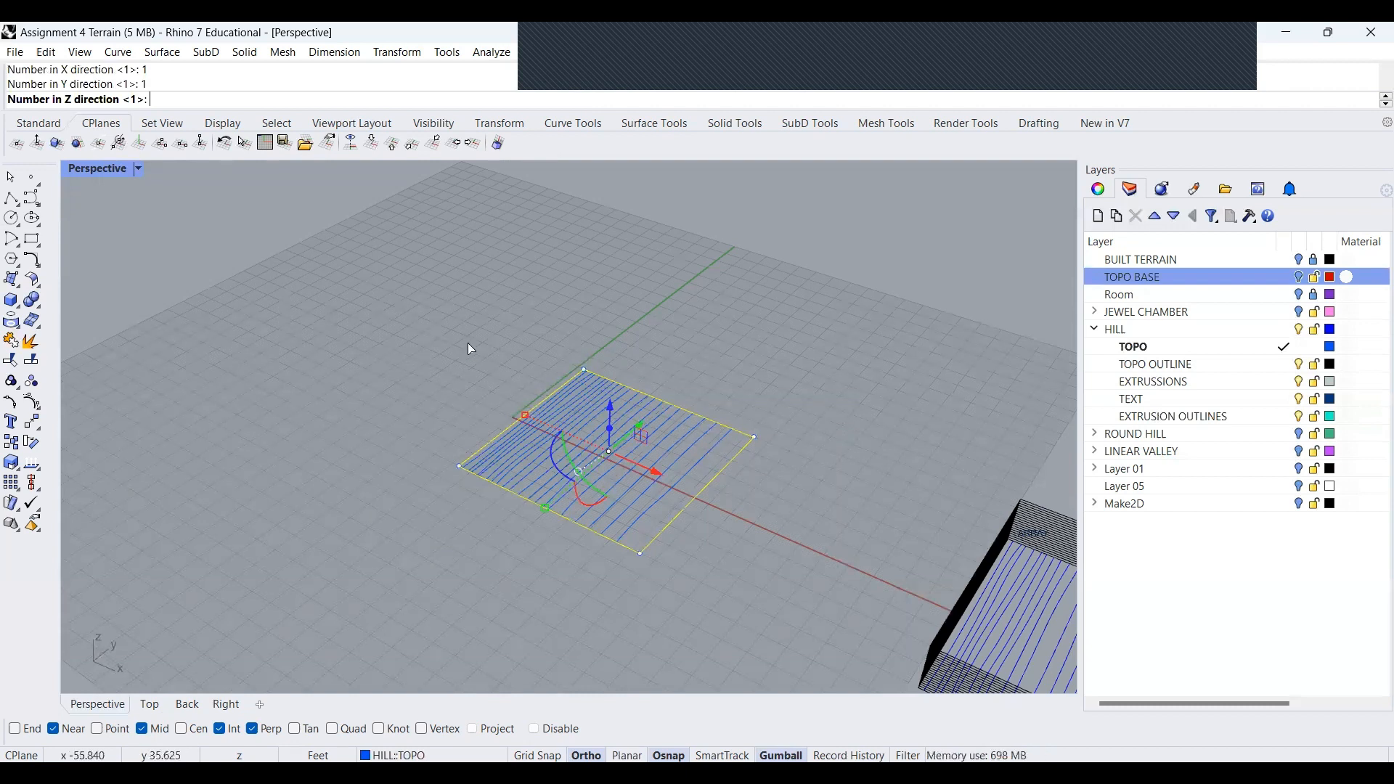
{"action": "type", "text": "21"}
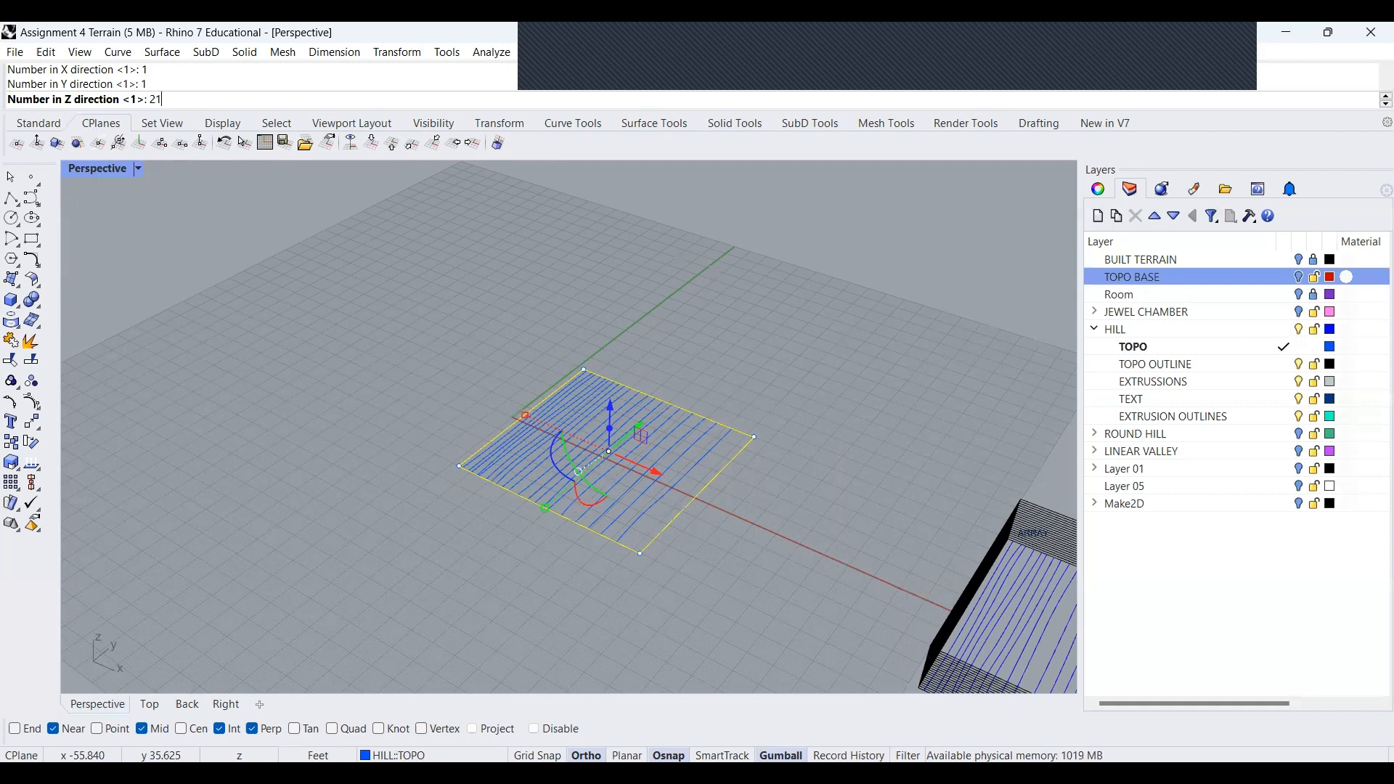
{"action": "key", "text": "Return"}
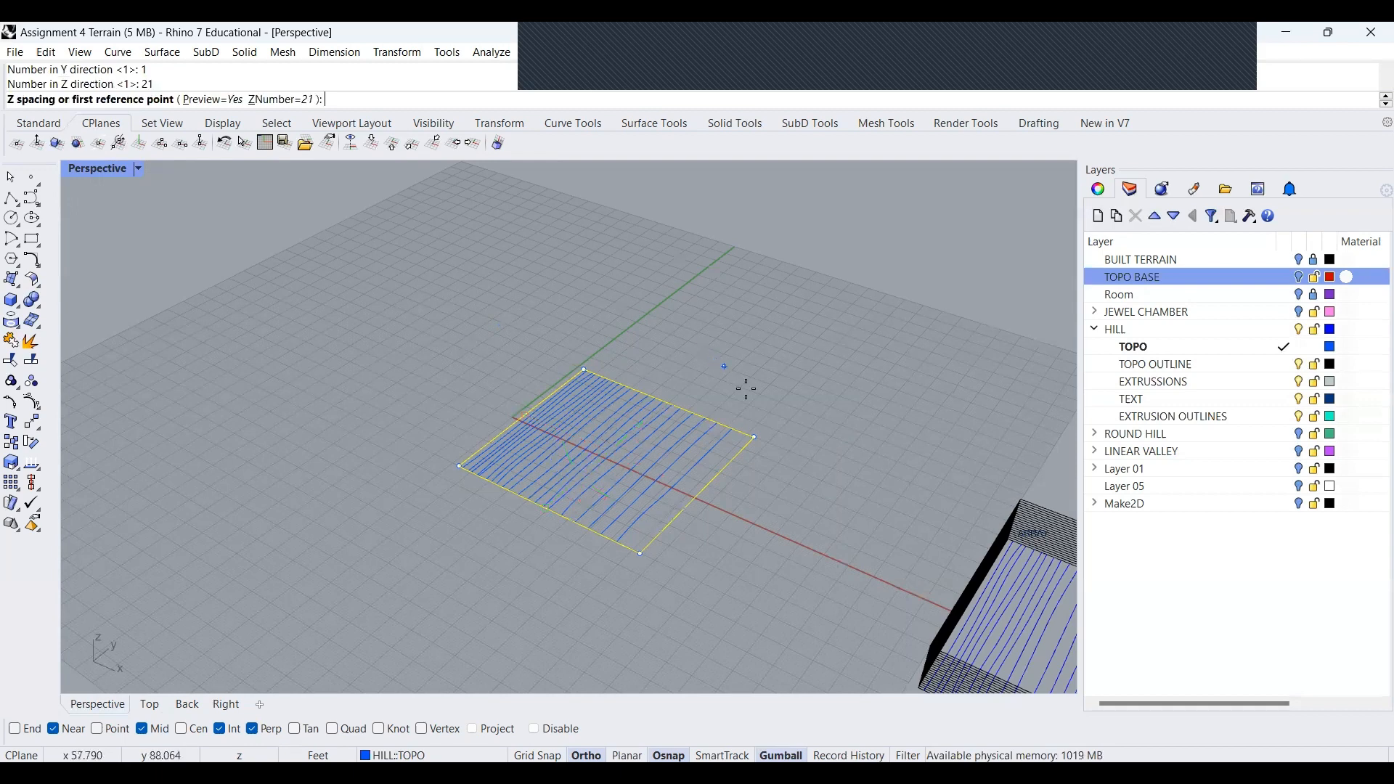
Set the array's Z spacing to 1 foot from the outline's corner, accept it, and undo the array
{"action": "left_click", "coordinate": [754, 438]}
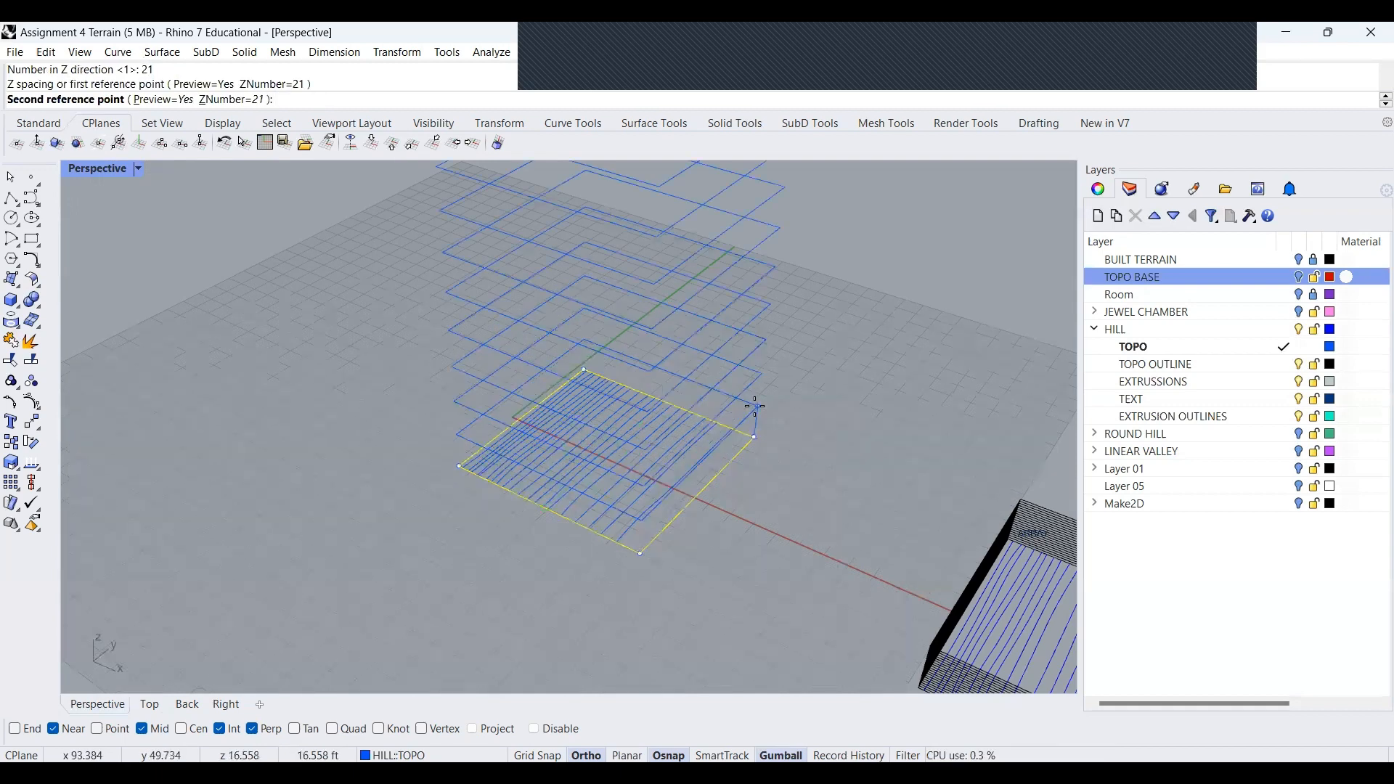
{"action": "type", "text": "1"}
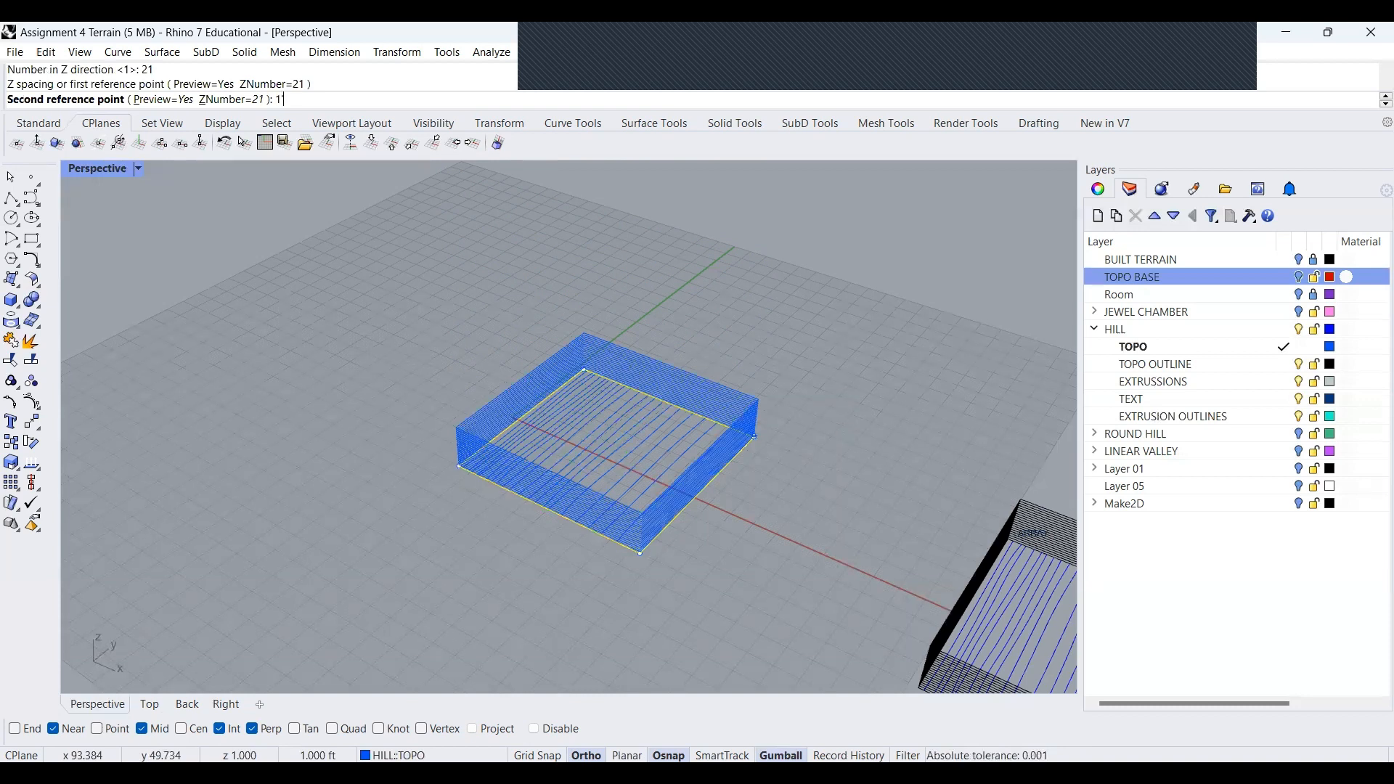
{"action": "key", "text": "Return"}
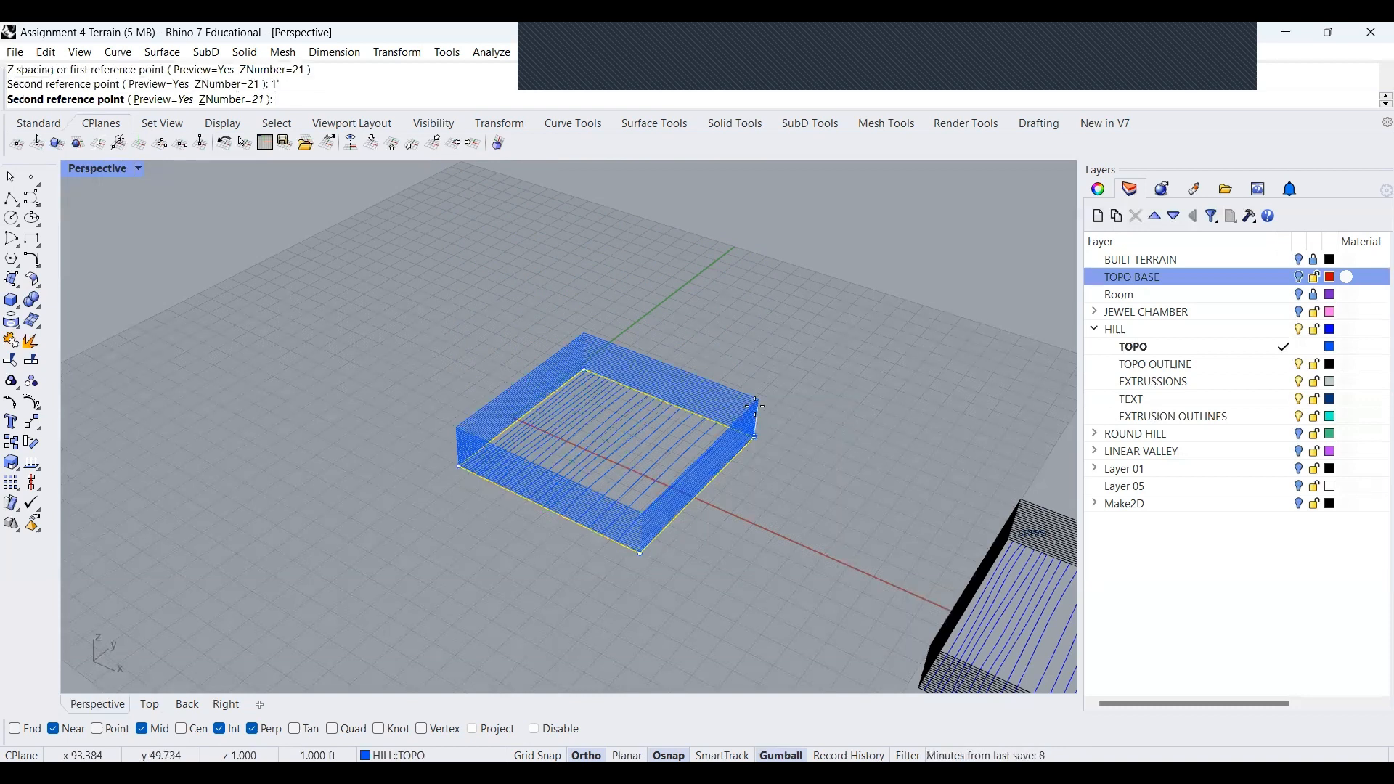
{"action": "left_click", "coordinate": [770, 377]}
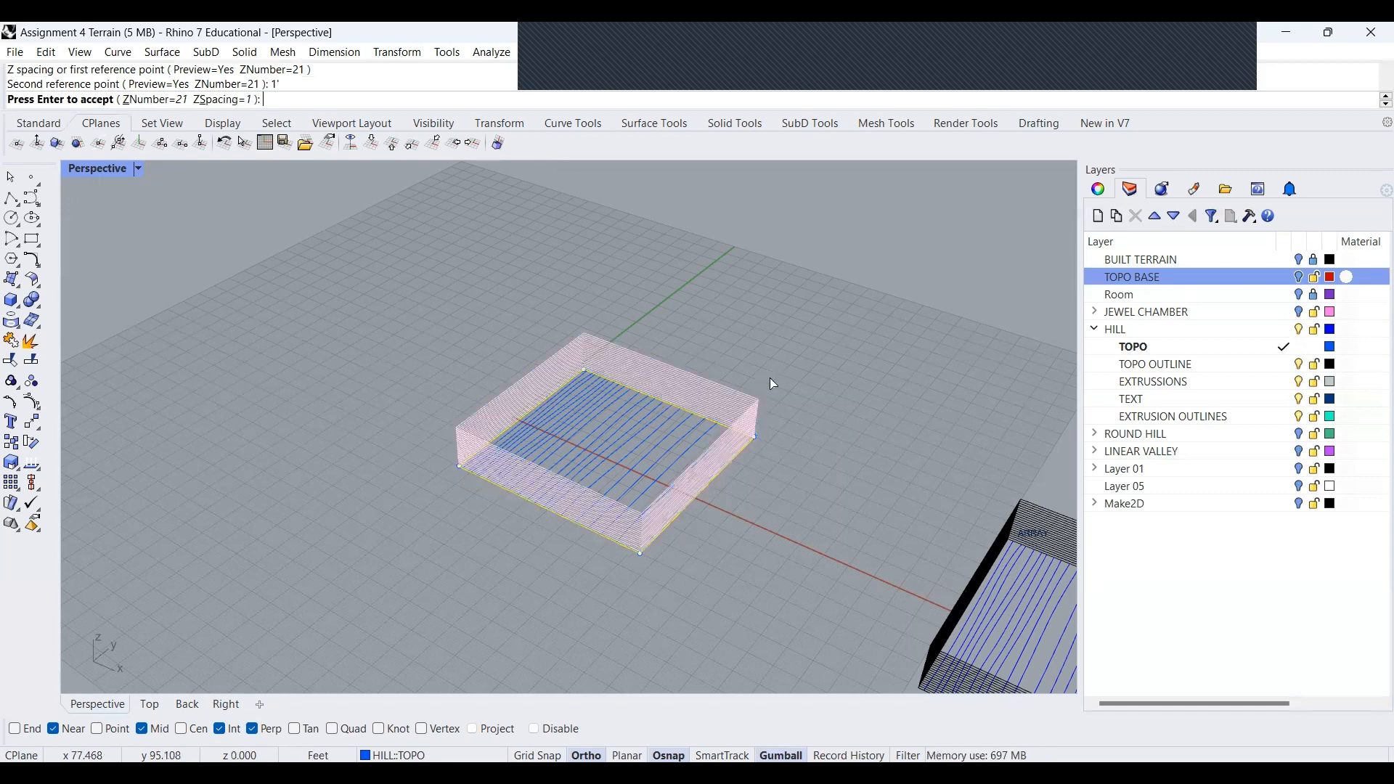
{"action": "key", "text": "Return"}
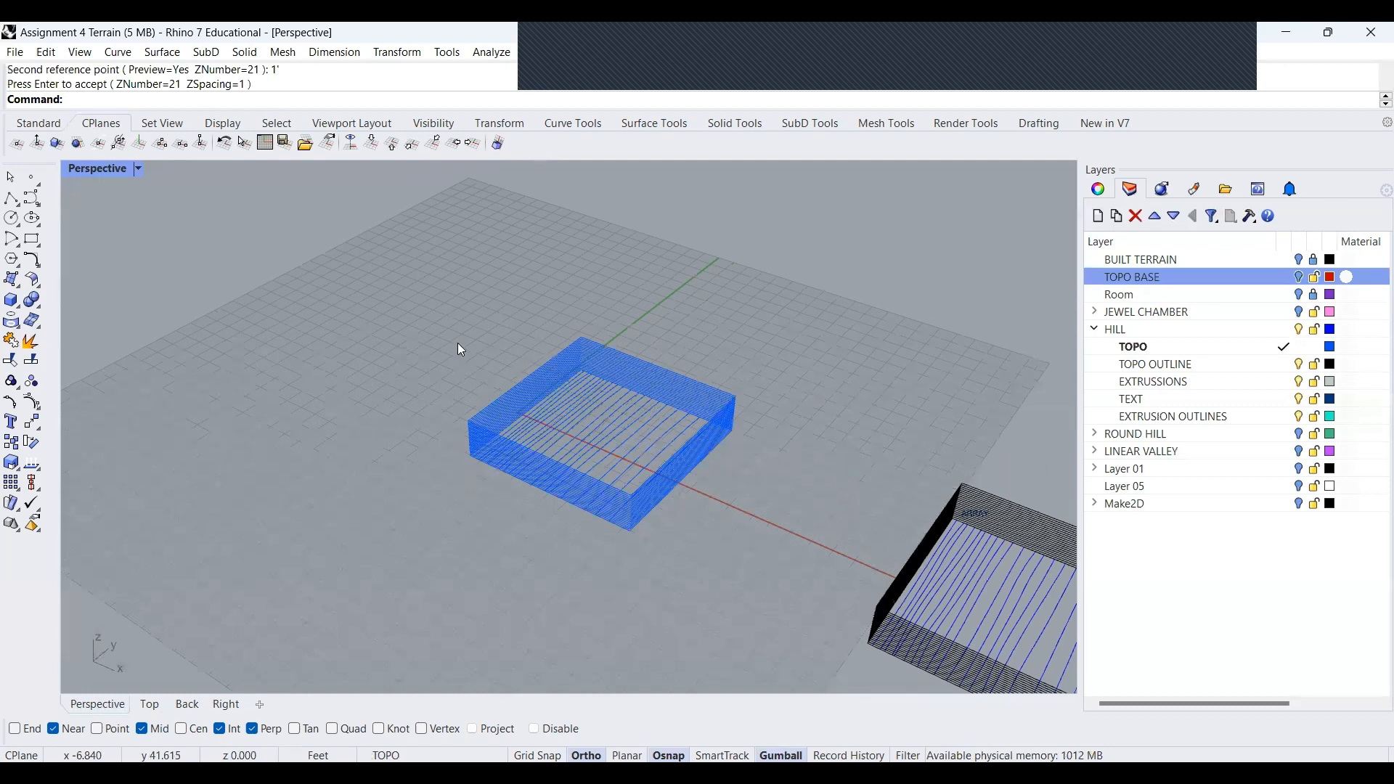
{"action": "scroll", "coordinate": [461, 349], "scroll_direction": "down", "scroll_amount": 3}
{"action": "key", "text": "ctrl+z"}
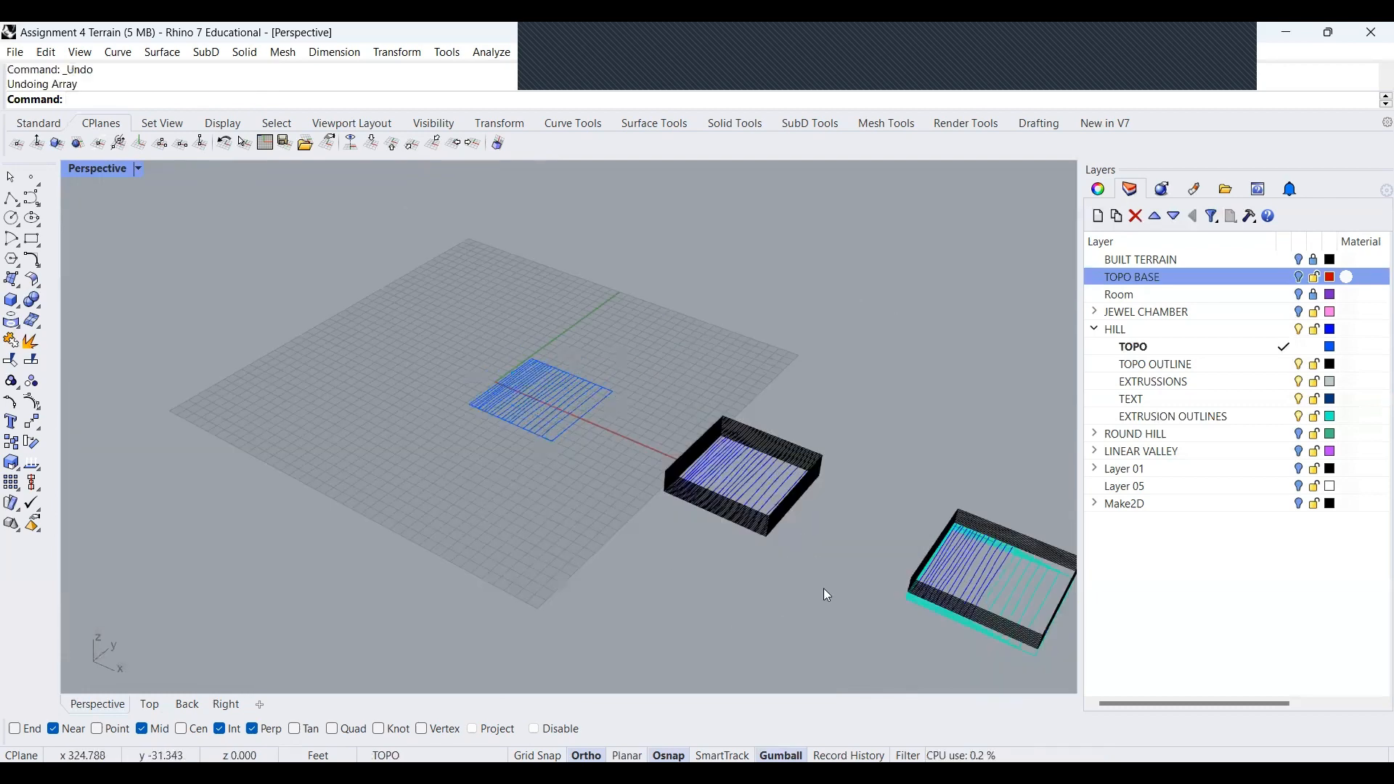
Inspect the black stacked outlines of the ARRAY square by selecting them together, and clear the selection
{"action": "scroll", "coordinate": [805, 458], "scroll_direction": "up", "scroll_amount": 2}
{"action": "scroll", "coordinate": [768, 469], "scroll_direction": "up", "scroll_amount": 3}
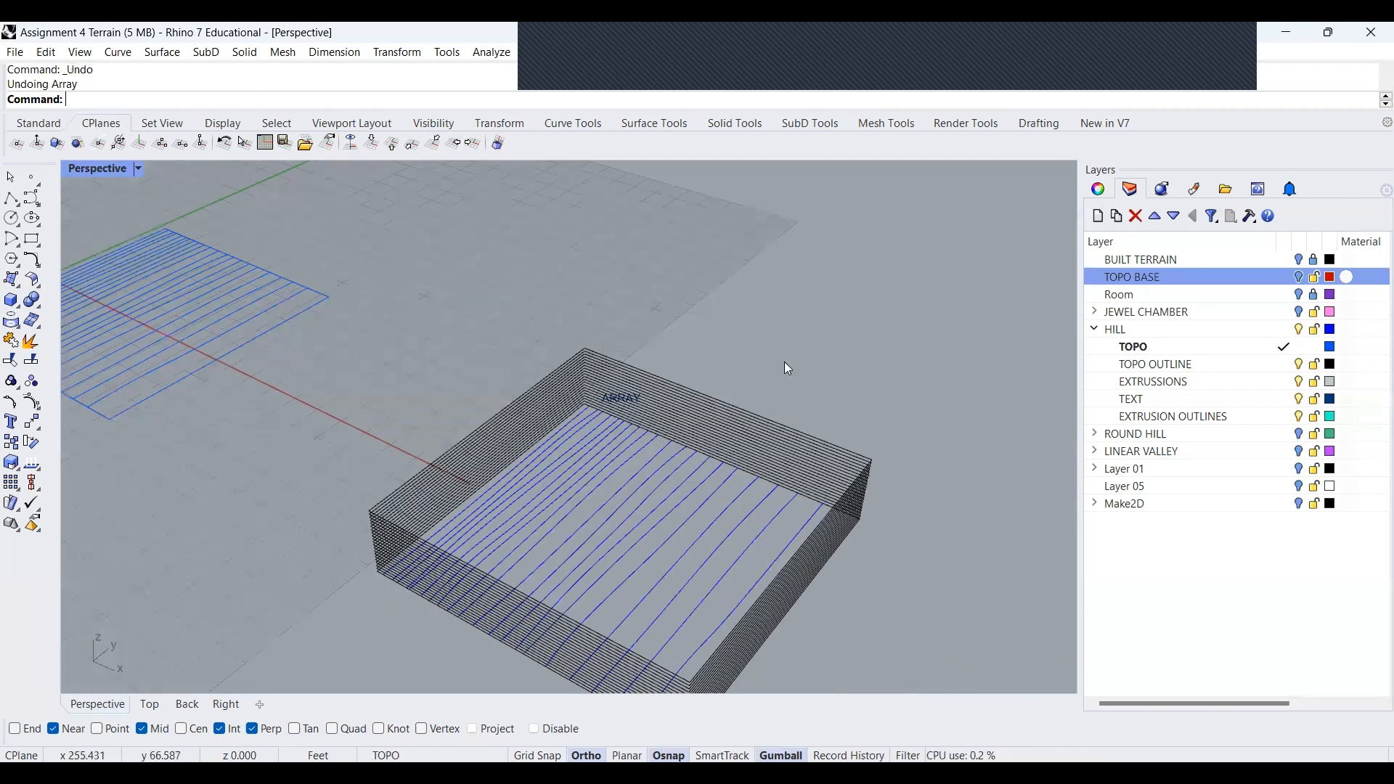
{"action": "left_click", "coordinate": [782, 489]}
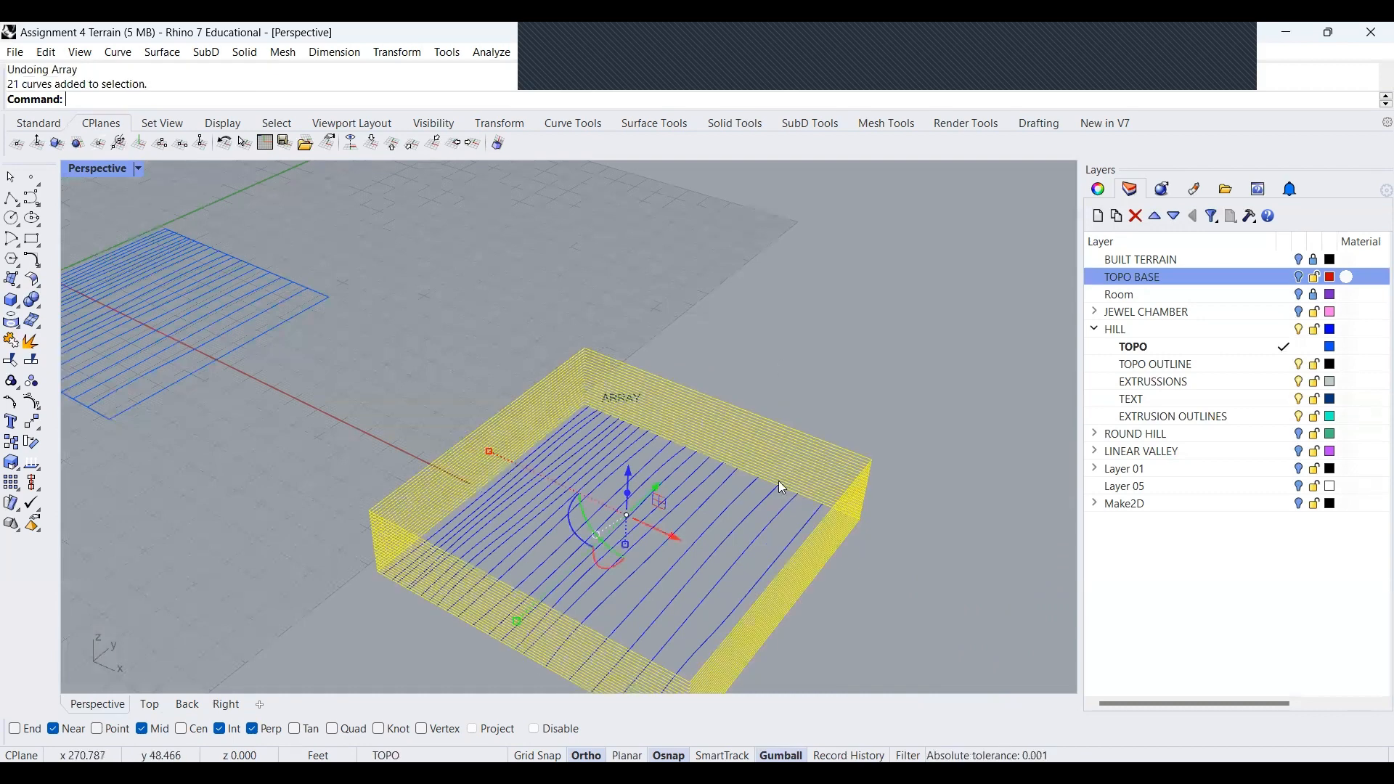
{"action": "key", "text": "Escape"}
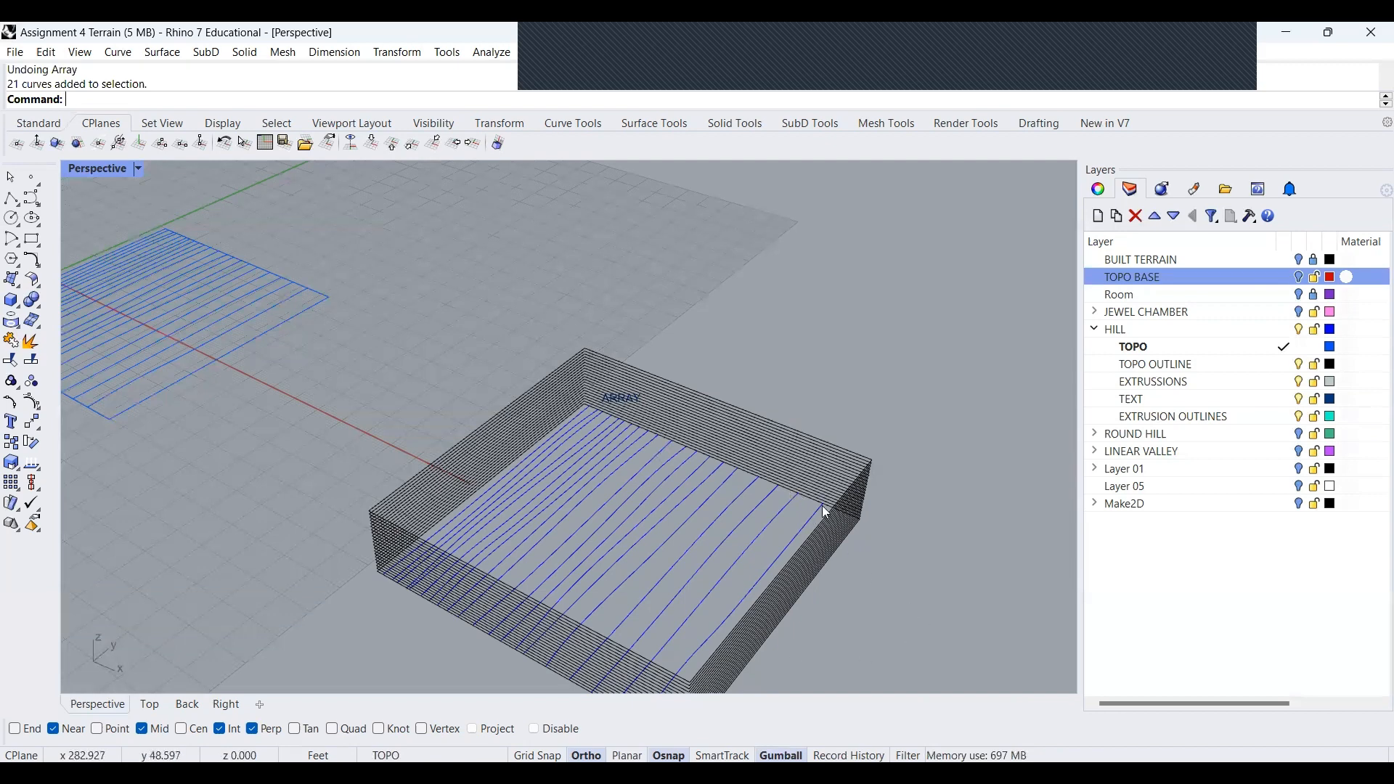
Select all contour curves inside the ARRAY square in the Top view, leaving out its black outlines
{"action": "left_click", "coordinate": [149, 705]}
{"action": "scroll", "coordinate": [417, 349], "scroll_direction": "down", "scroll_amount": 18}
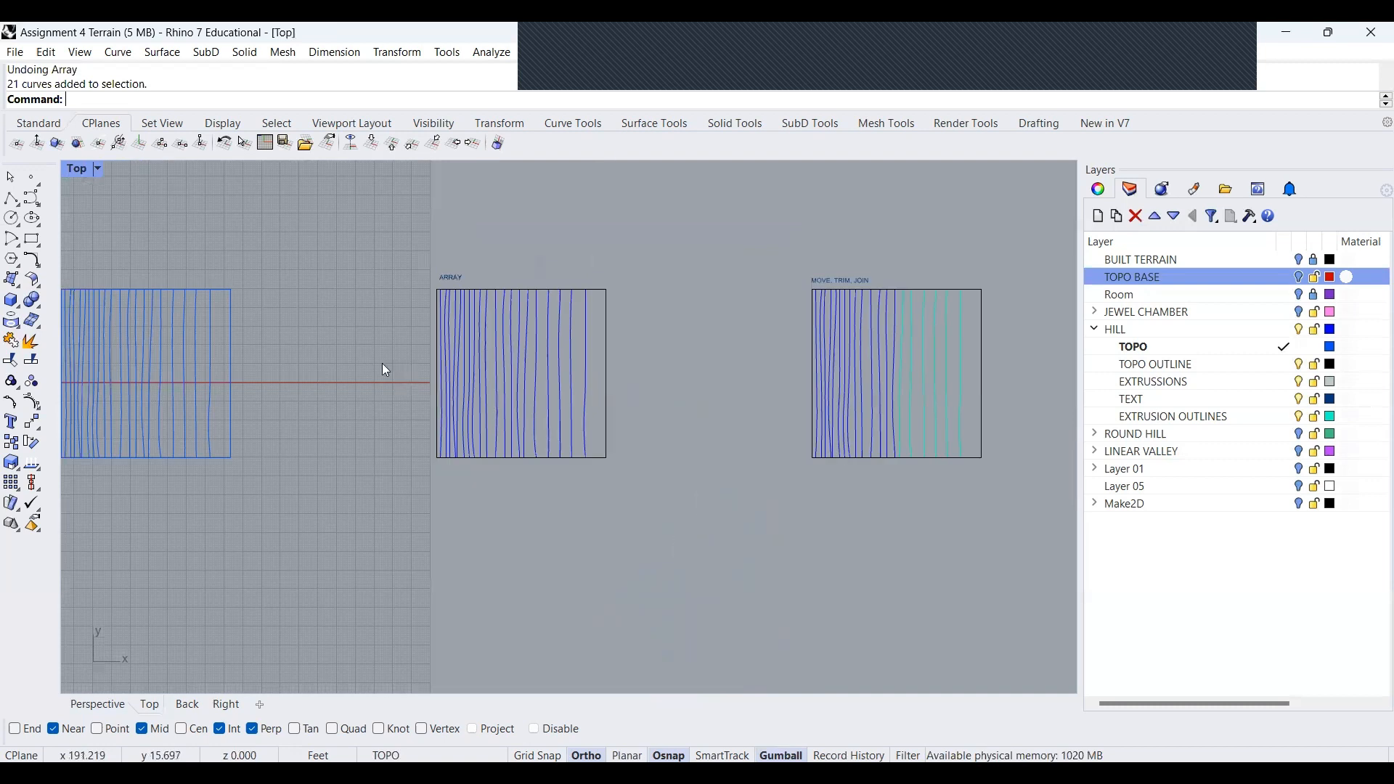
{"action": "scroll", "coordinate": [337, 357], "scroll_direction": "up", "scroll_amount": 16}
{"action": "scroll", "coordinate": [908, 330], "scroll_direction": "up", "scroll_amount": 1}
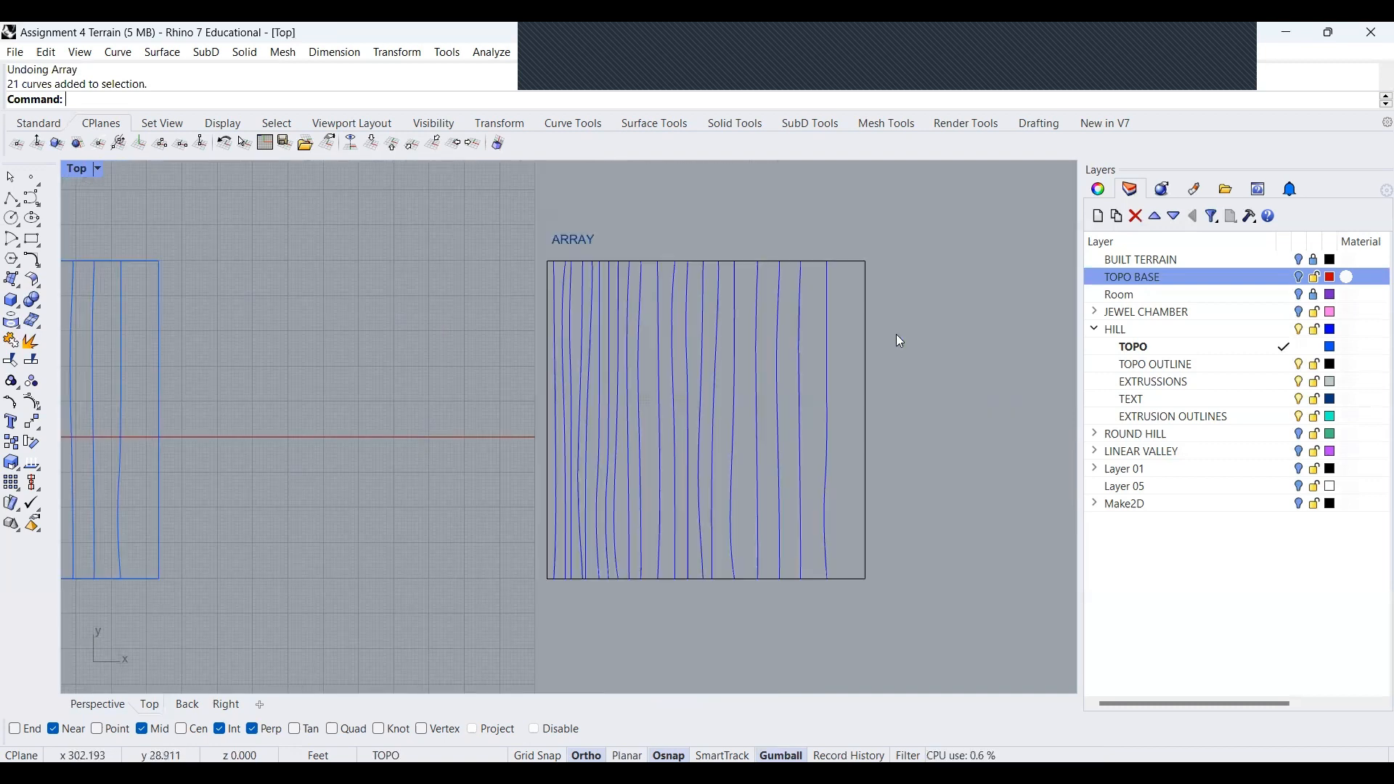
{"action": "scroll", "coordinate": [815, 334], "scroll_direction": "up", "scroll_amount": 2}
{"action": "left_click_drag", "start_coordinate": [817, 328], "coordinate": [370, 325]}
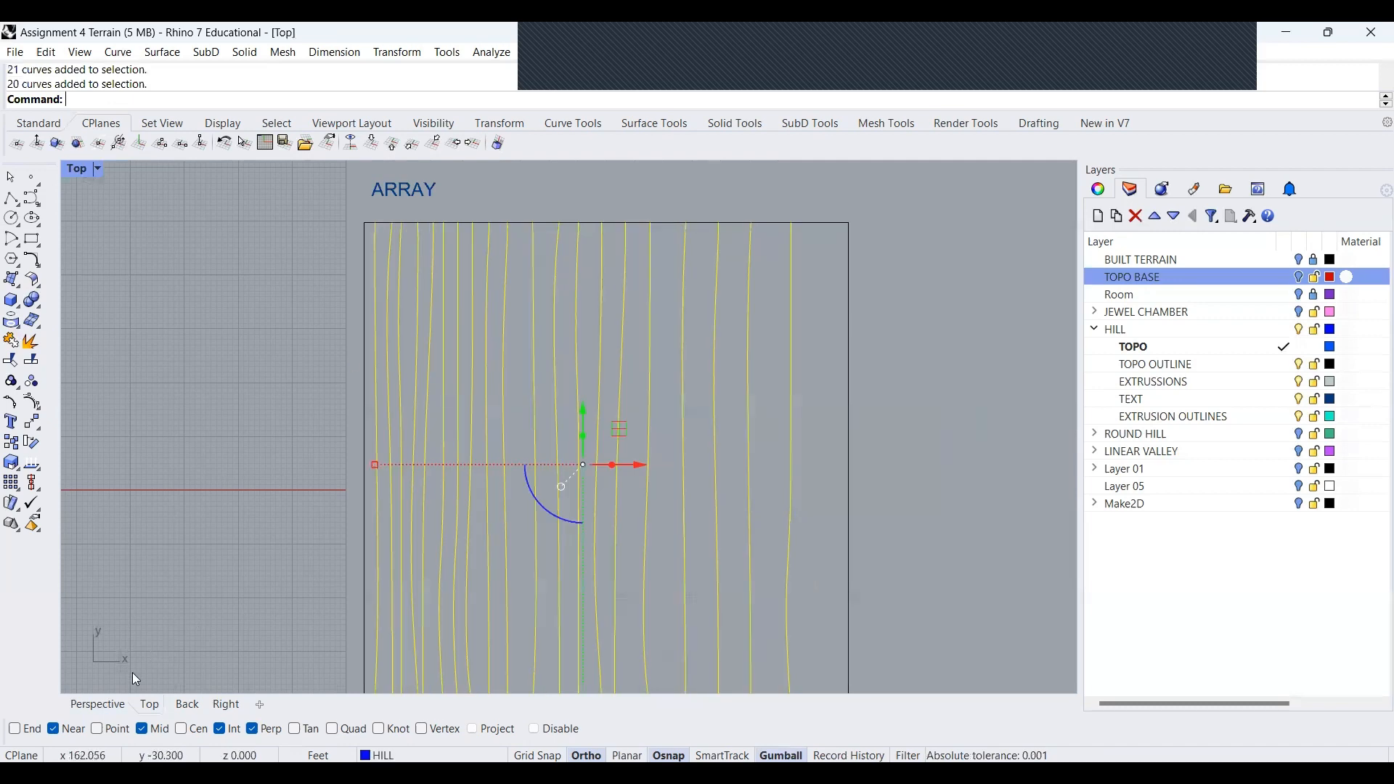
Move the selected contour curves vertically by 1 foot in the Perspective view, from the base outline to the outline above it
{"action": "left_click", "coordinate": [98, 705]}
{"action": "scroll", "coordinate": [612, 665], "scroll_direction": "up", "scroll_amount": 2}
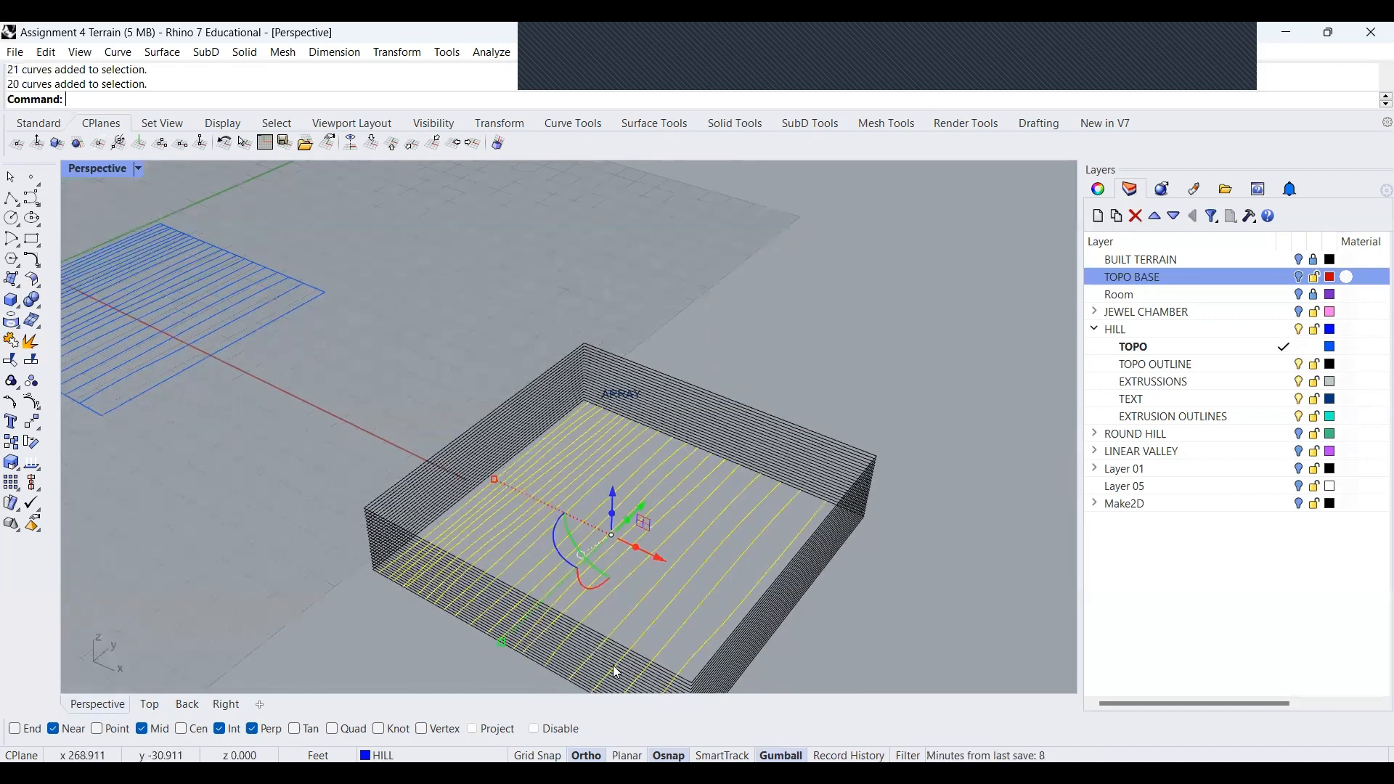
{"action": "scroll", "coordinate": [591, 386], "scroll_direction": "up", "scroll_amount": 1}
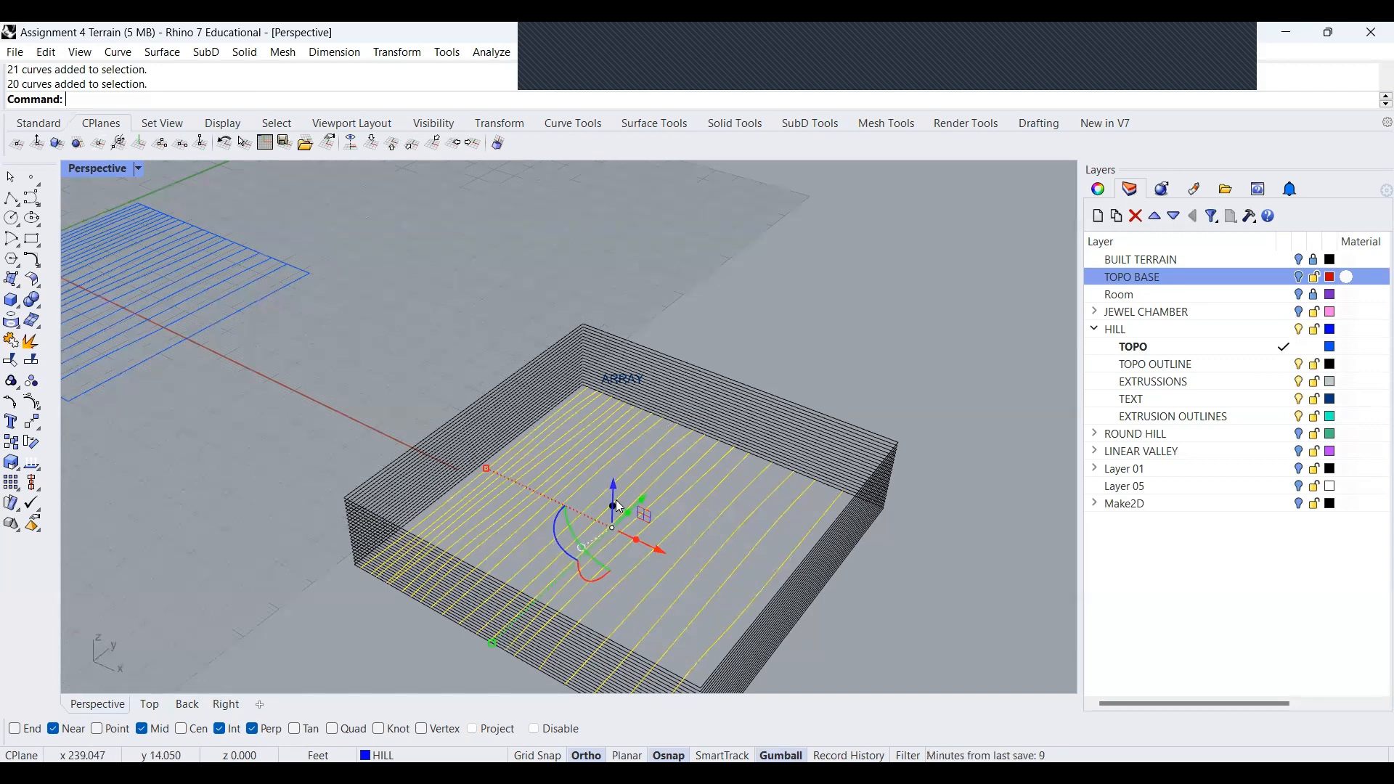
{"action": "type", "text": "M"}
{"action": "key", "text": "Return"}
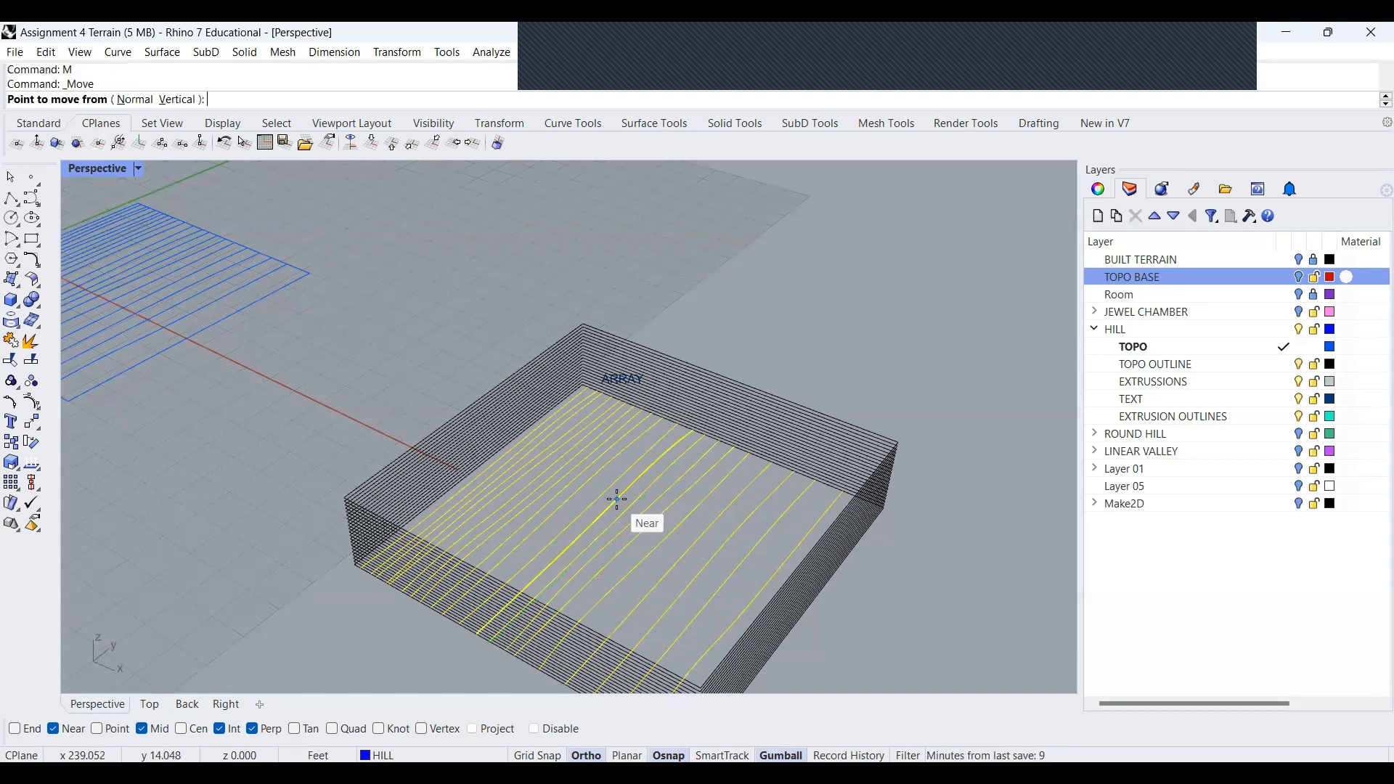
{"action": "scroll", "coordinate": [806, 491], "scroll_direction": "up", "scroll_amount": 4}
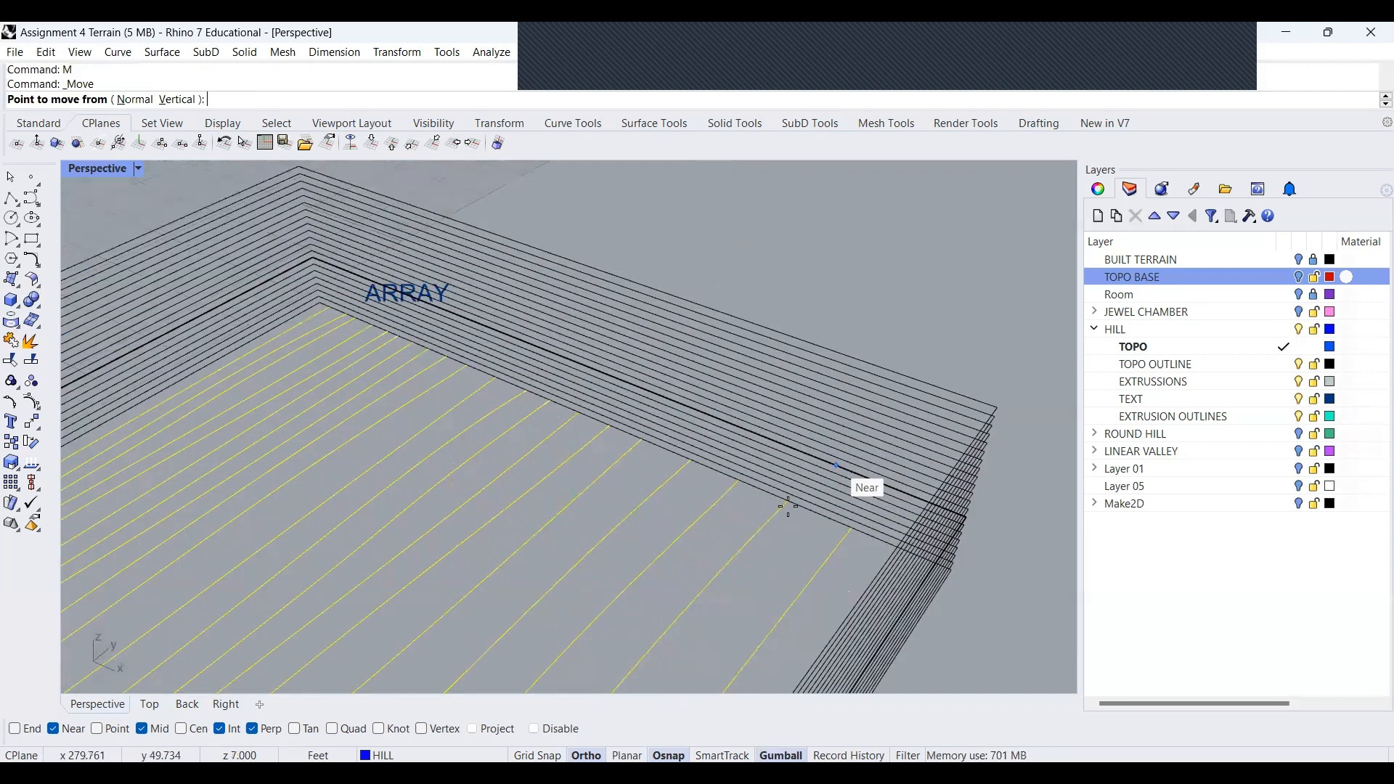
{"action": "scroll", "coordinate": [743, 459], "scroll_direction": "up", "scroll_amount": 2}
{"action": "scroll", "coordinate": [799, 505], "scroll_direction": "down", "scroll_amount": 1}
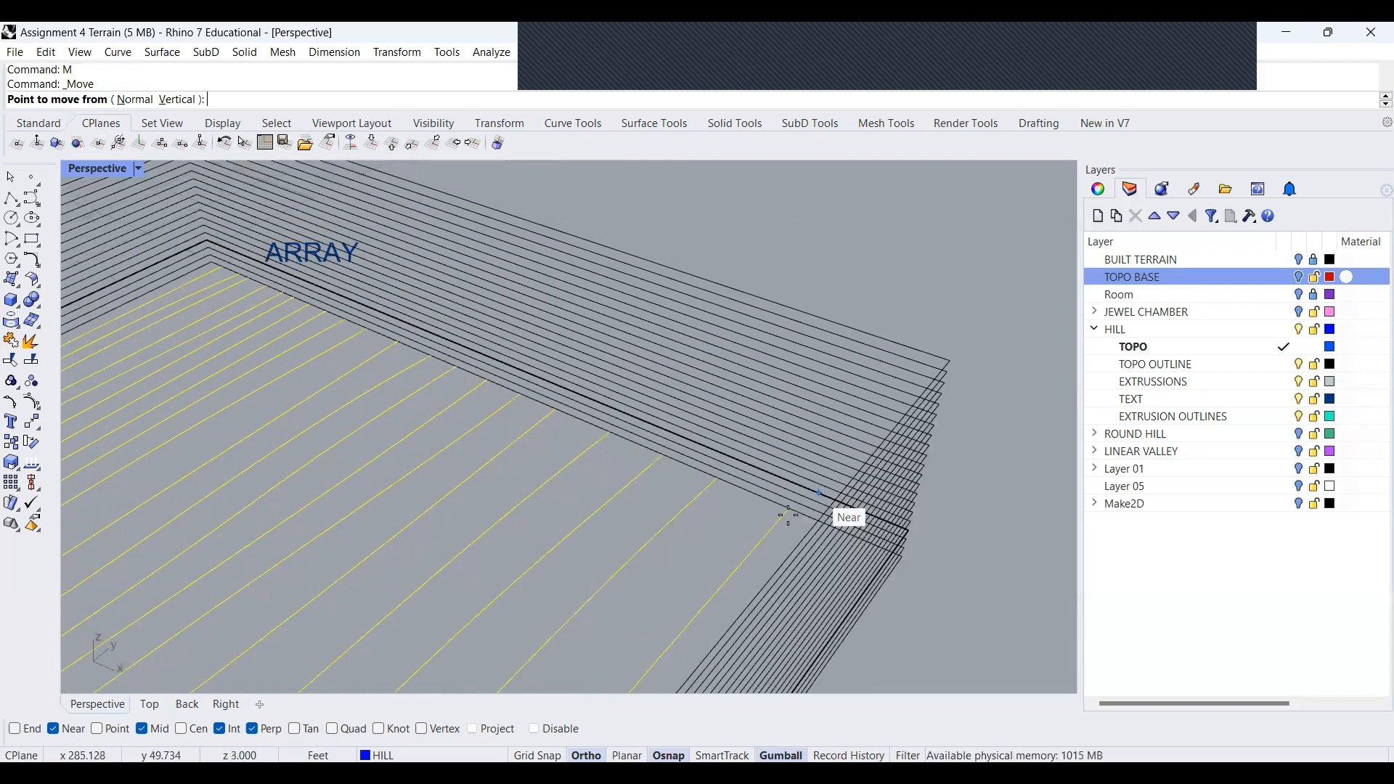
{"action": "left_click", "coordinate": [788, 507]}
{"action": "scroll", "coordinate": [788, 505], "scroll_direction": "up", "scroll_amount": 1}
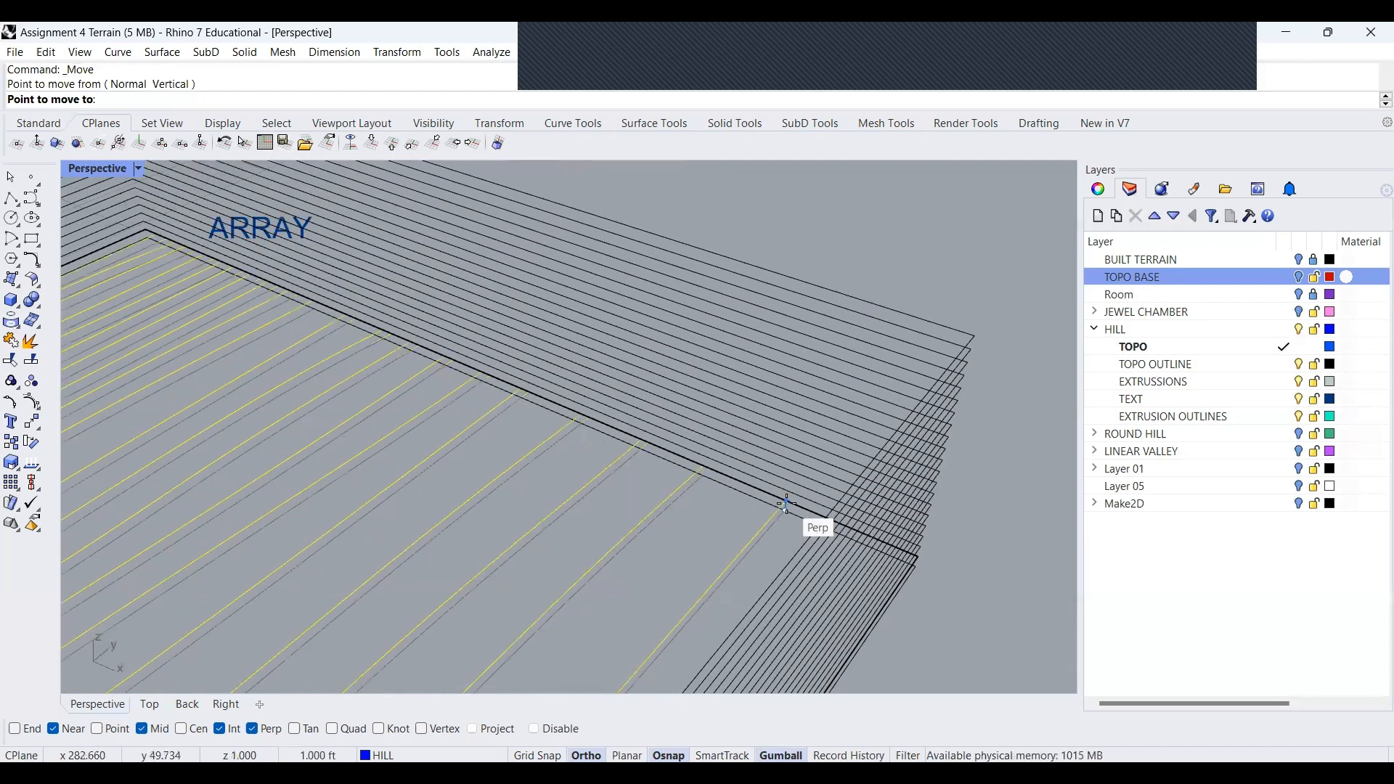
{"action": "left_click", "coordinate": [808, 517]}
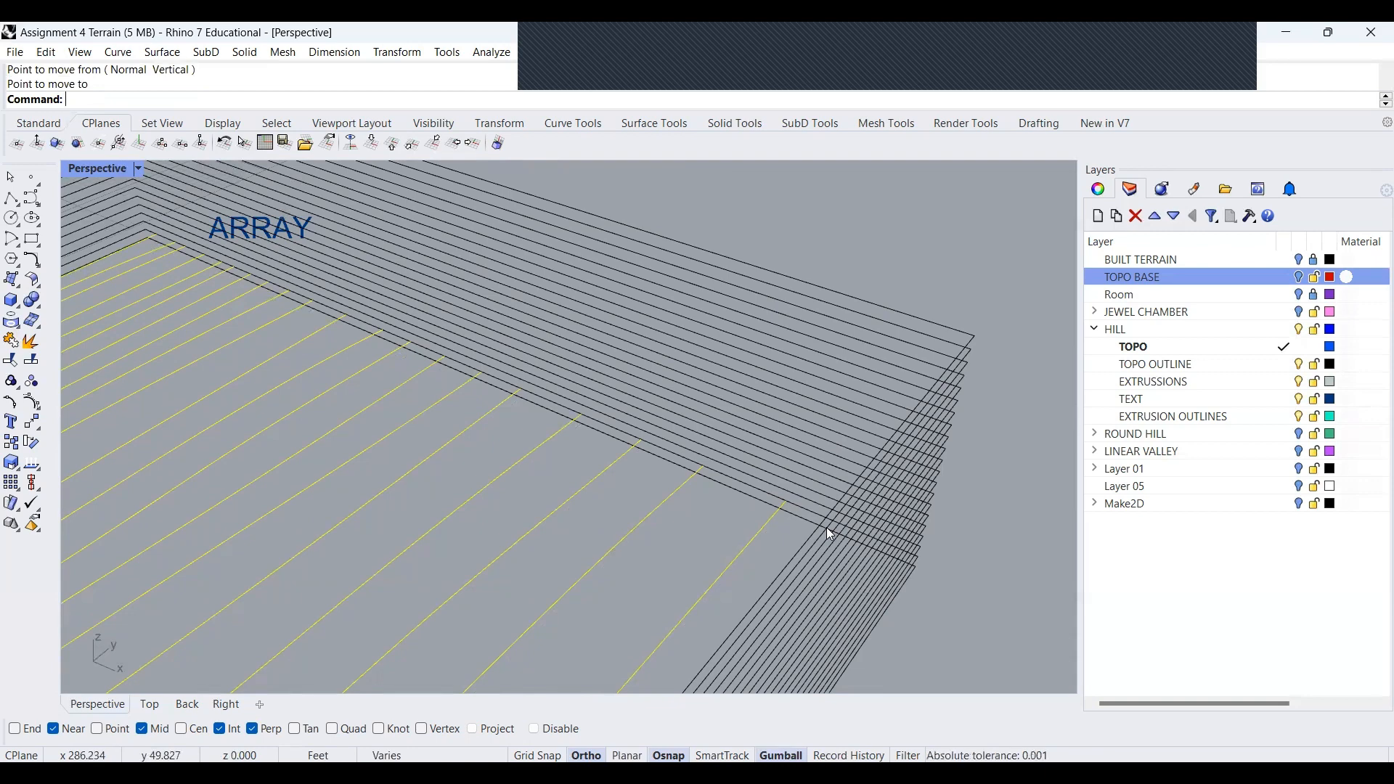
Remove the contour nearest the ARRAY square's +X edge from the selection and raise the remaining contours by 1'
{"action": "right_click_drag", "start_coordinate": [775, 412], "coordinate": [728, 537]}
{"action": "right_click_drag", "start_coordinate": [756, 591], "coordinate": [782, 547]}
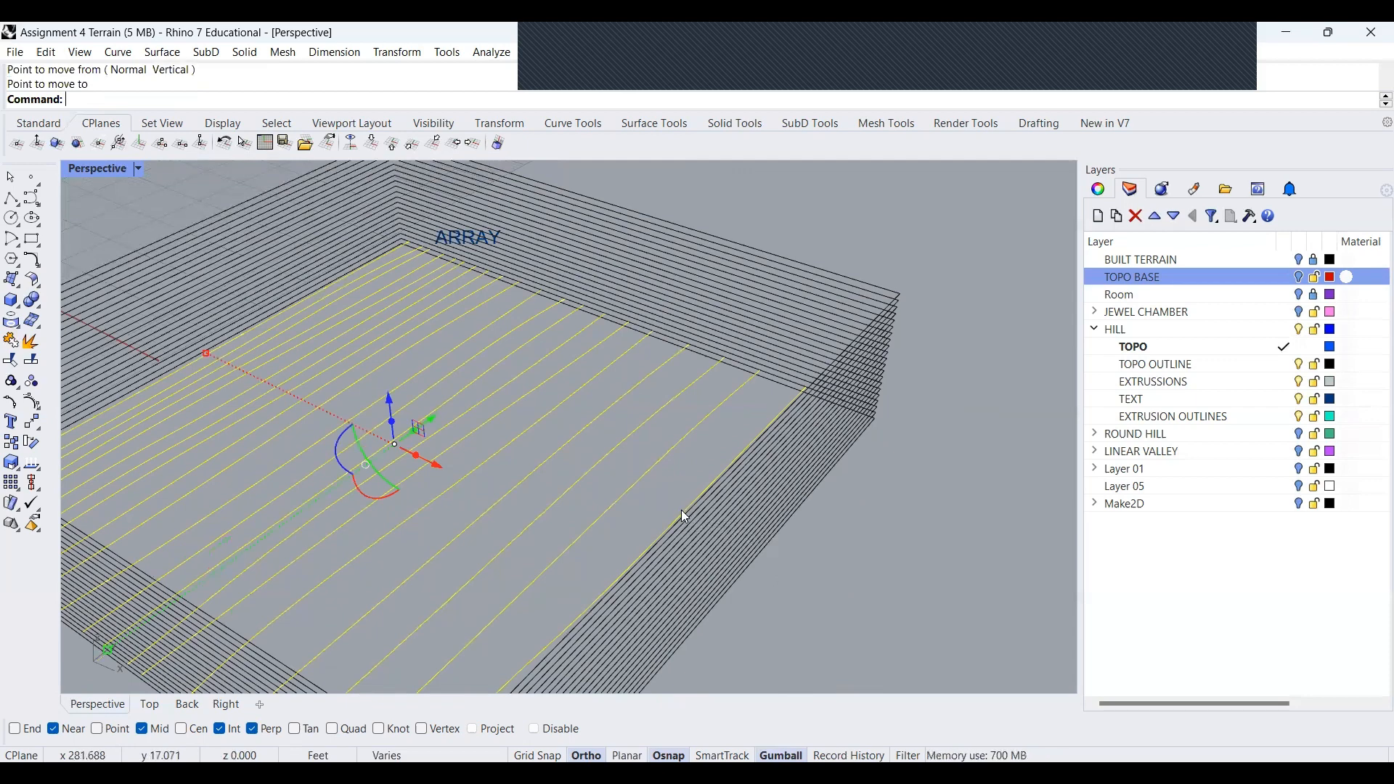
{"action": "right_click_drag", "start_coordinate": [682, 511], "coordinate": [679, 476]}
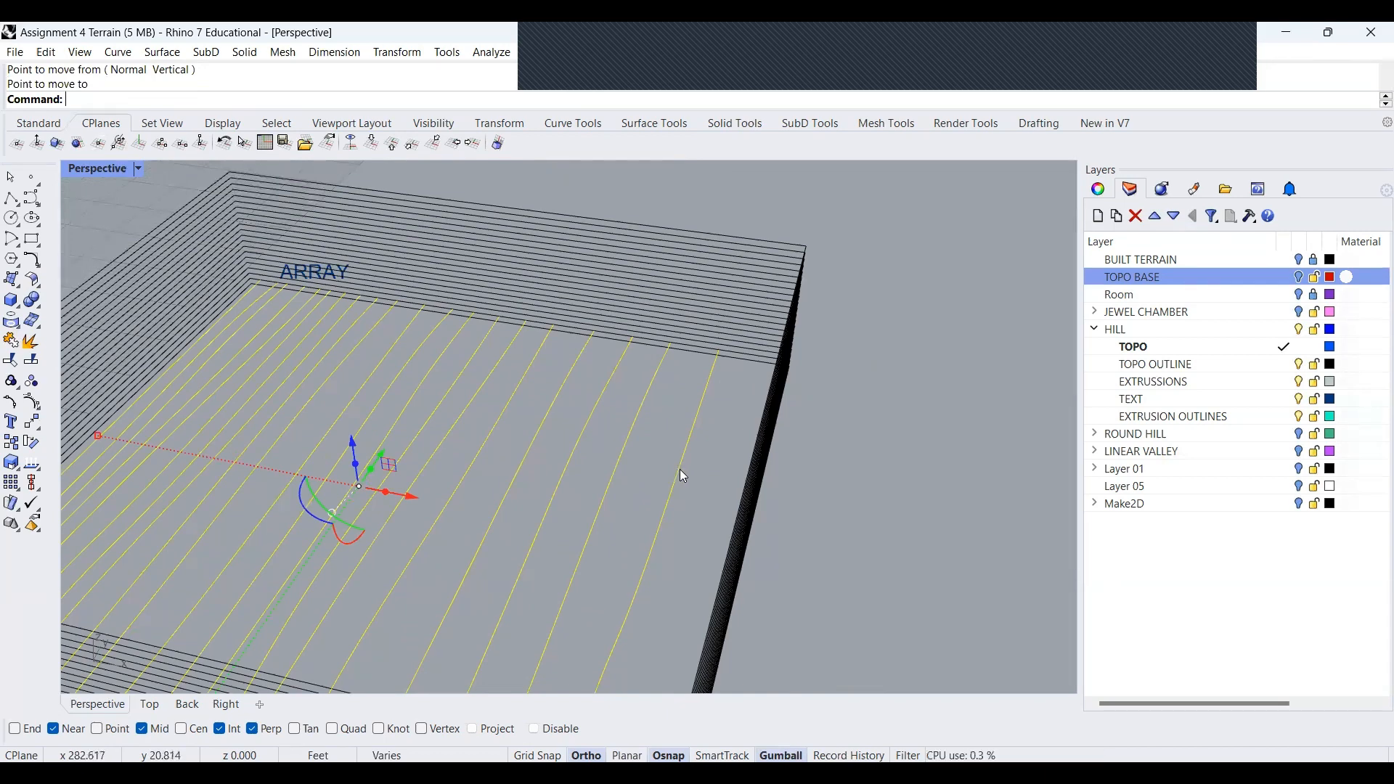
{"action": "left_click", "coordinate": [680, 470]}
{"action": "left_click", "coordinate": [680, 470], "text": "ctrl"}
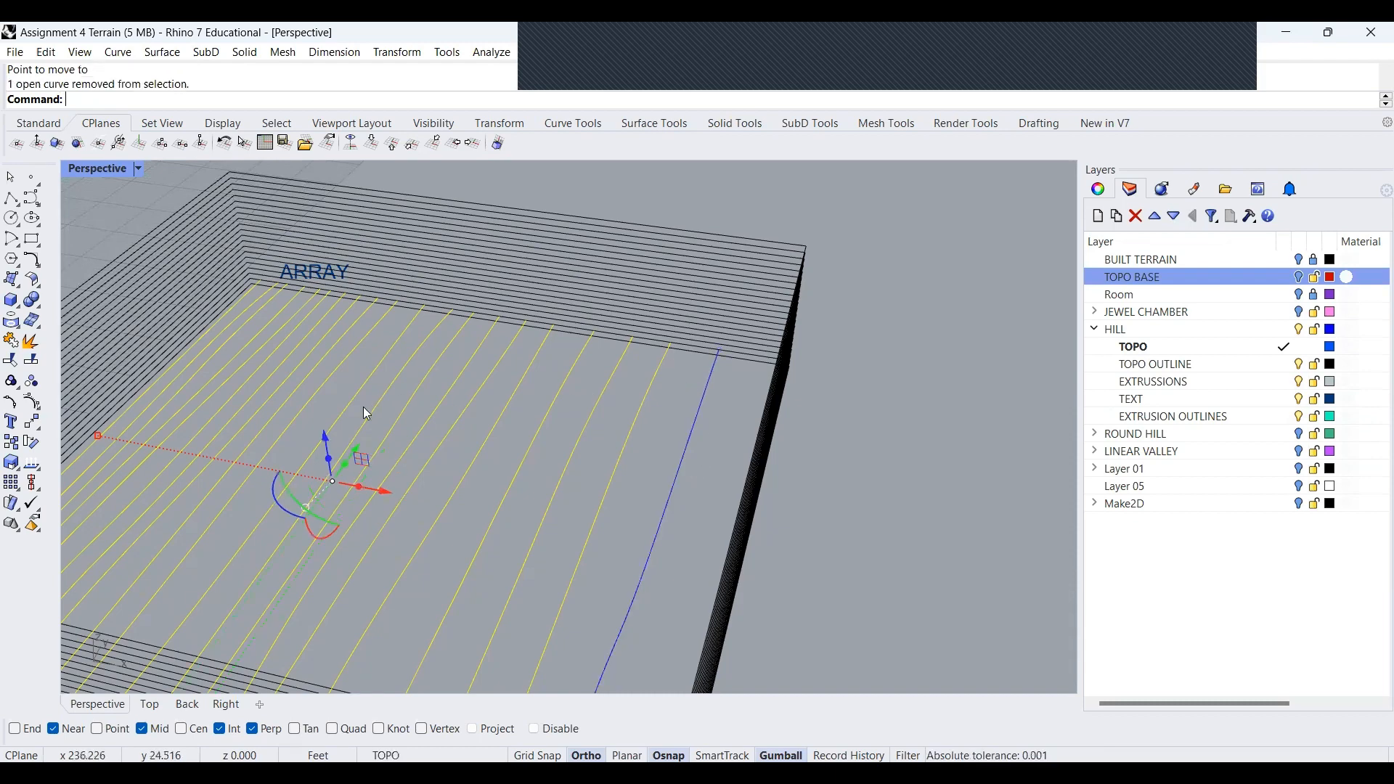
{"action": "left_click_drag", "start_coordinate": [326, 440], "coordinate": [324, 428]}
{"action": "type", "text": "1"}
{"action": "key", "text": "Return"}
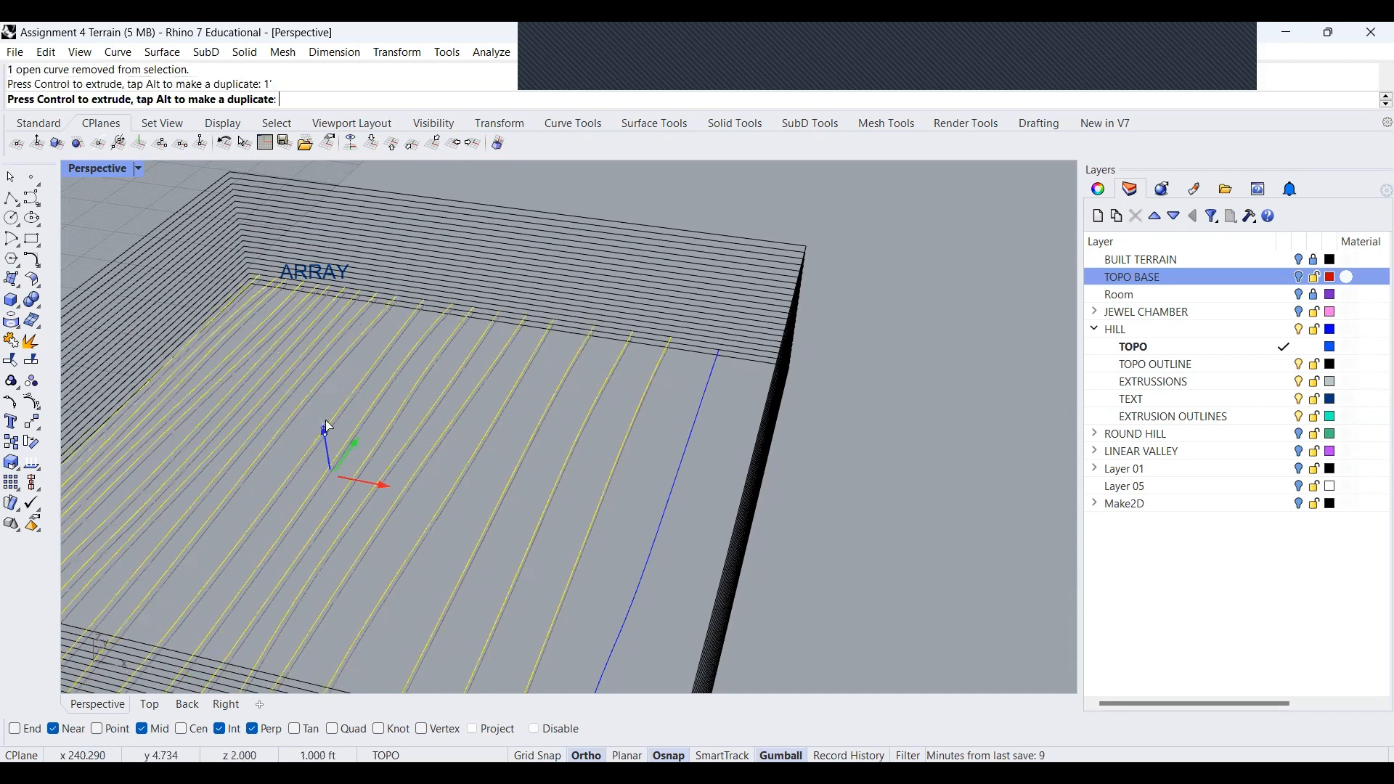
Remove the second contour from the +X edge from the selection and raise the rest another 1'
{"action": "left_click", "coordinate": [613, 469], "text": "ctrl"}
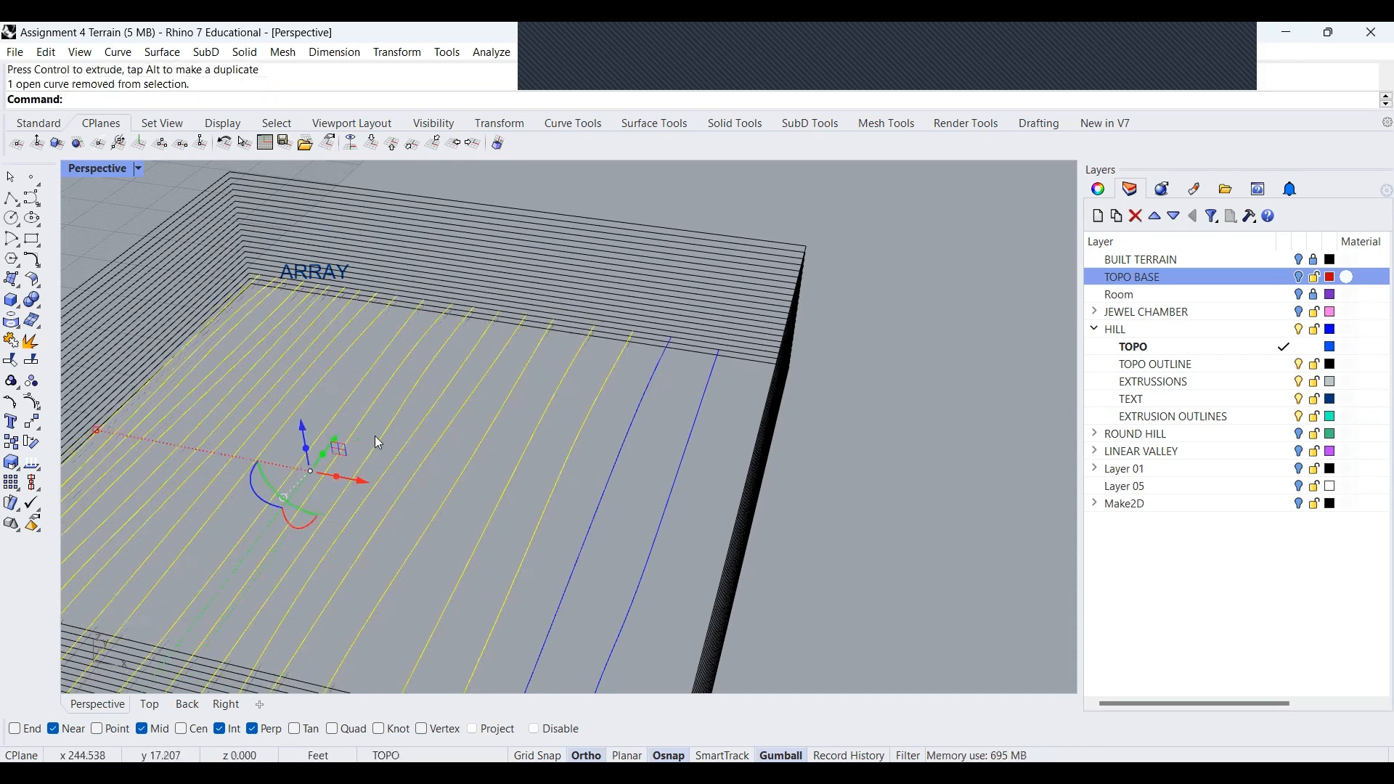
{"action": "left_click_drag", "start_coordinate": [305, 427], "coordinate": [308, 421]}
{"action": "type", "text": "1"}
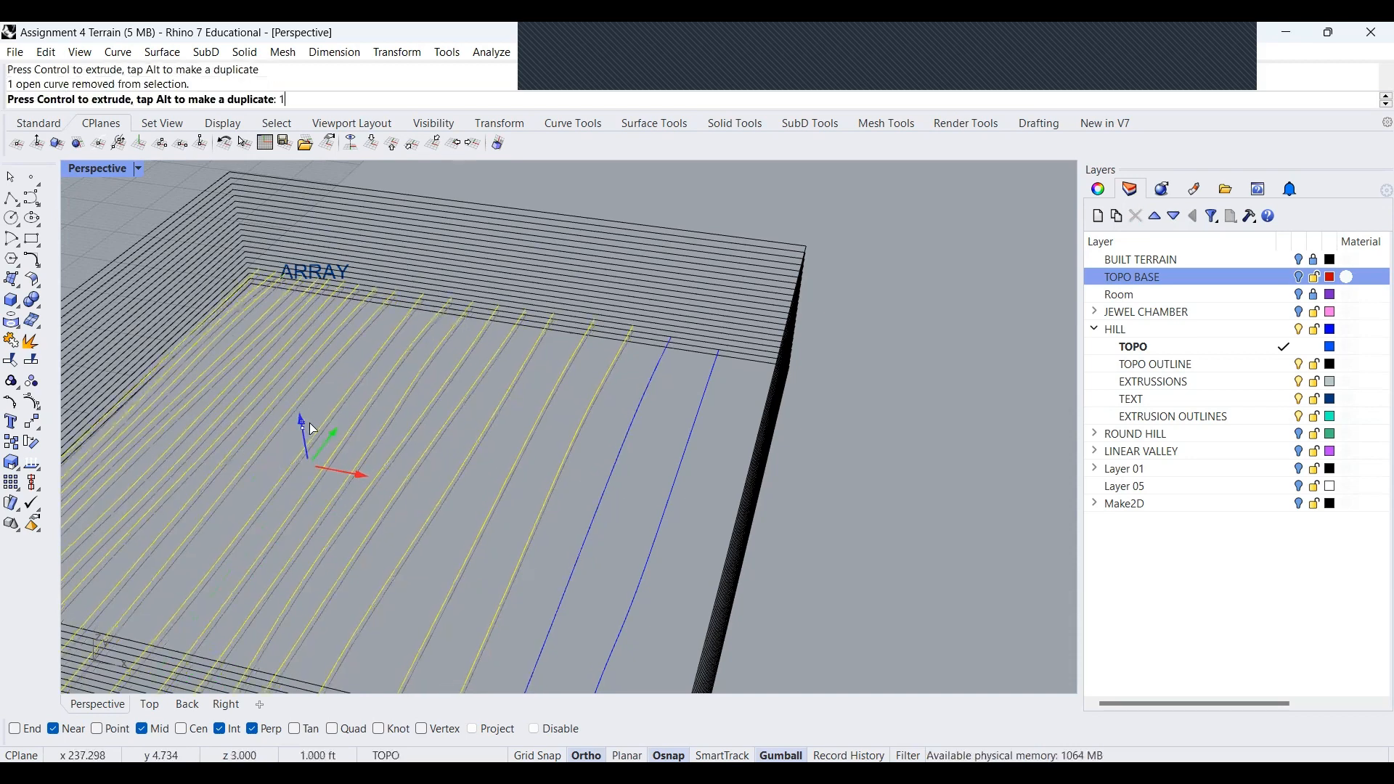
{"action": "type", "text": "'"}
{"action": "key", "text": "Return"}
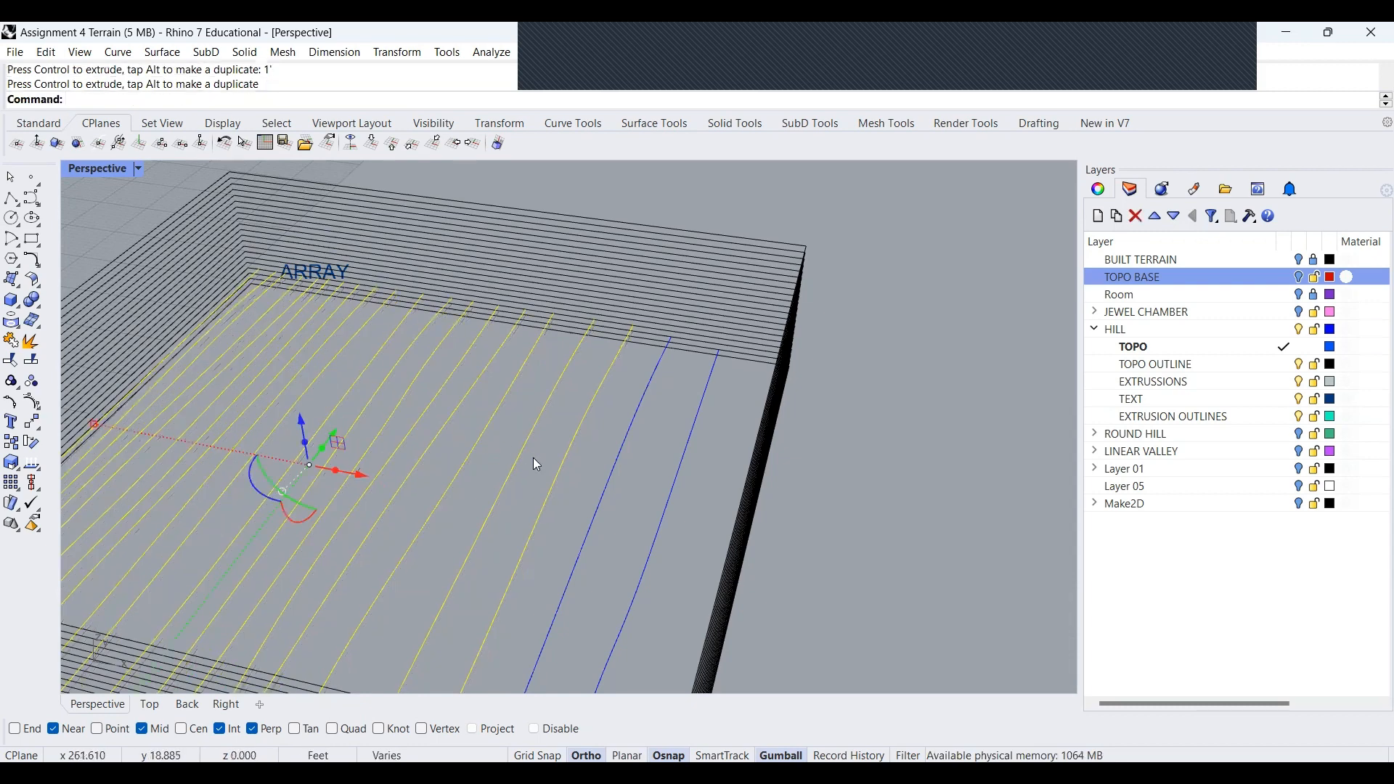
Take the third contour from the +X edge out of the selection, raise the rest by 1', and clear the selection
{"action": "left_click", "coordinate": [557, 473], "text": "ctrl"}
{"action": "left_click_drag", "start_coordinate": [301, 420], "coordinate": [281, 411]}
{"action": "type", "text": "1"}
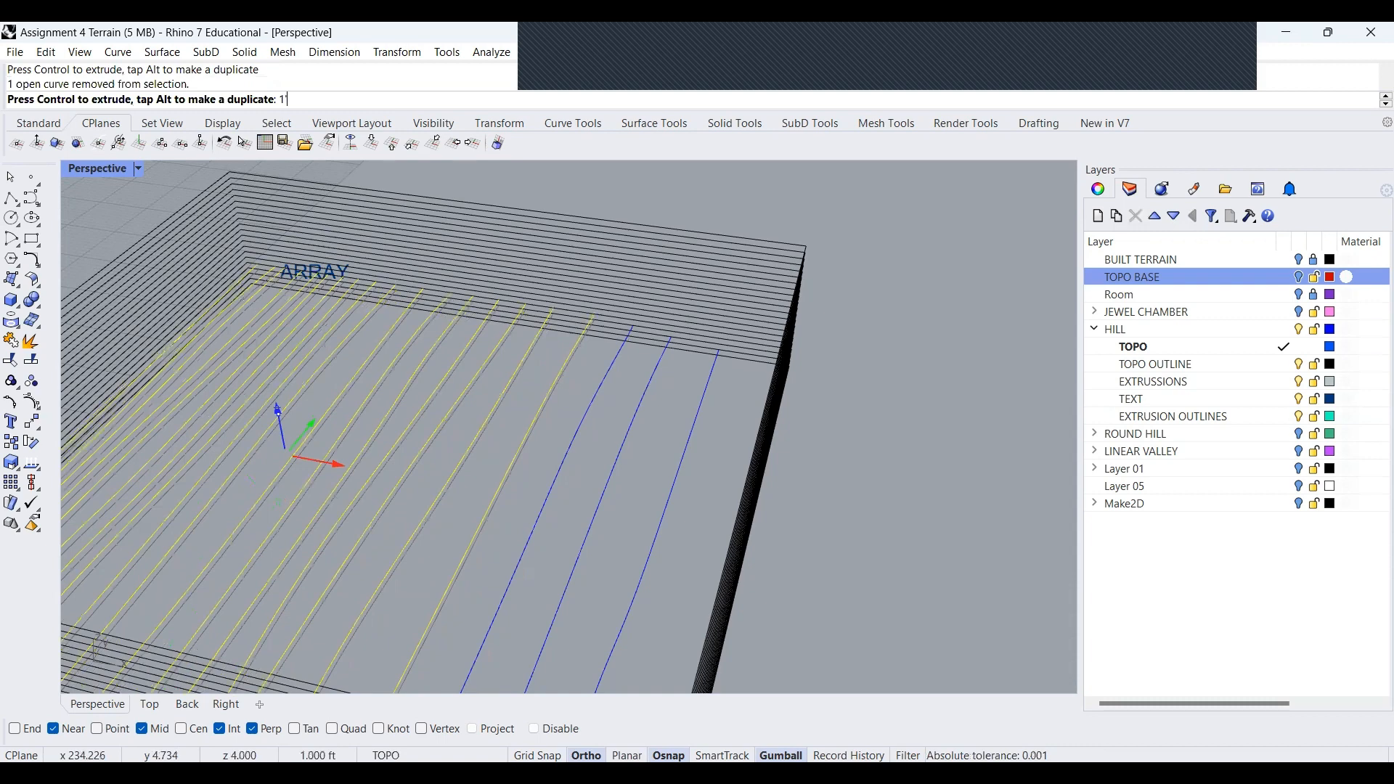
{"action": "type", "text": "'"}
{"action": "key", "text": "Return"}
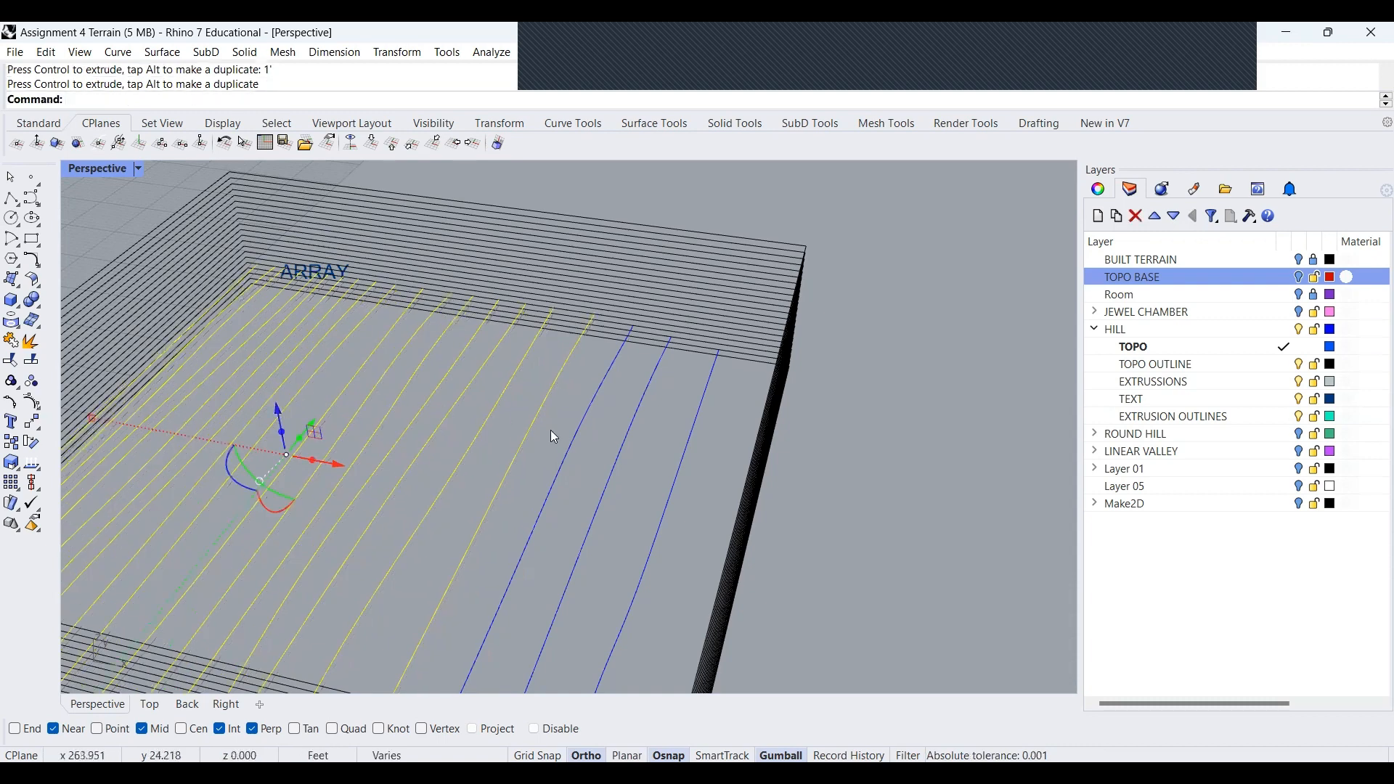
{"action": "key", "text": "Escape"}
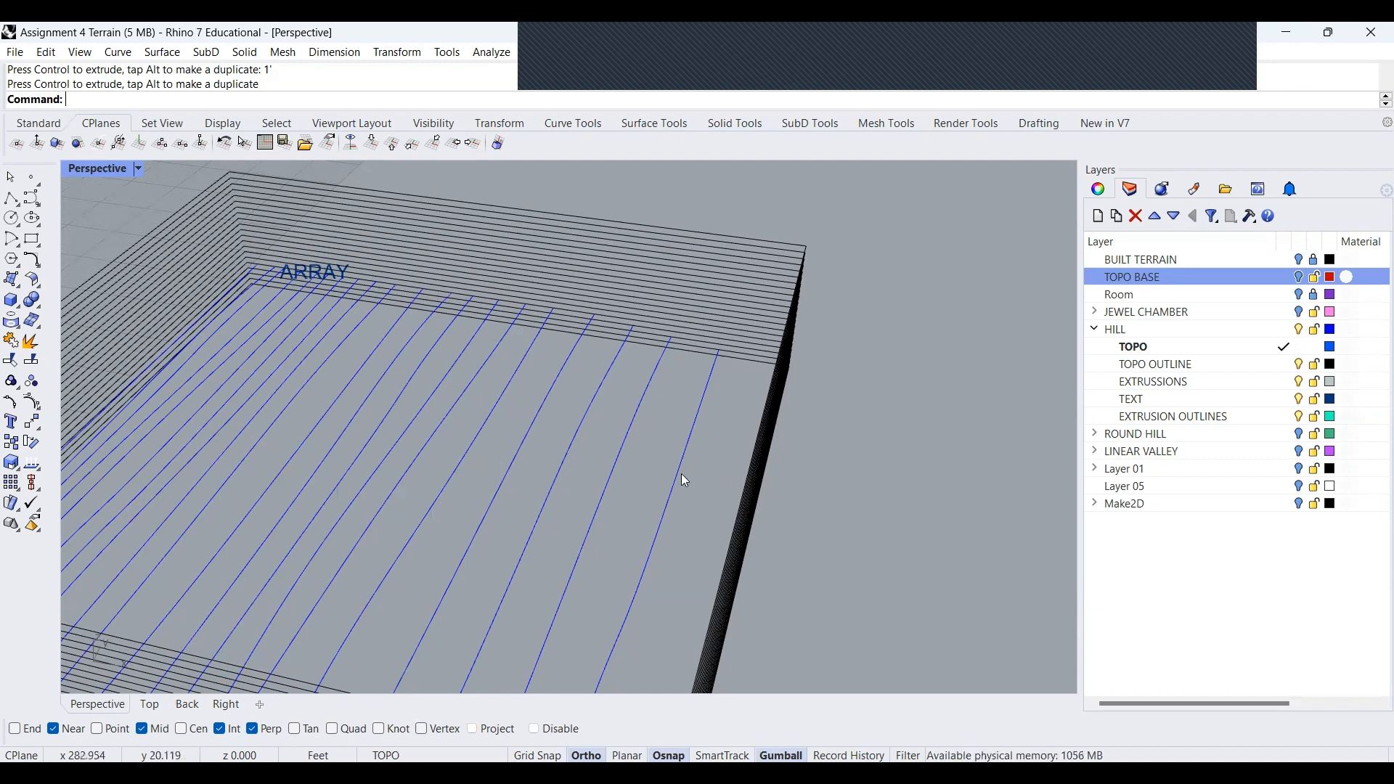
Using the lowest raised contour as the cutter, trim off the part of its matching outline toward the +X edge
{"action": "scroll", "coordinate": [583, 420], "scroll_direction": "down", "scroll_amount": 1}
{"action": "scroll", "coordinate": [587, 426], "scroll_direction": "up", "scroll_amount": 1}
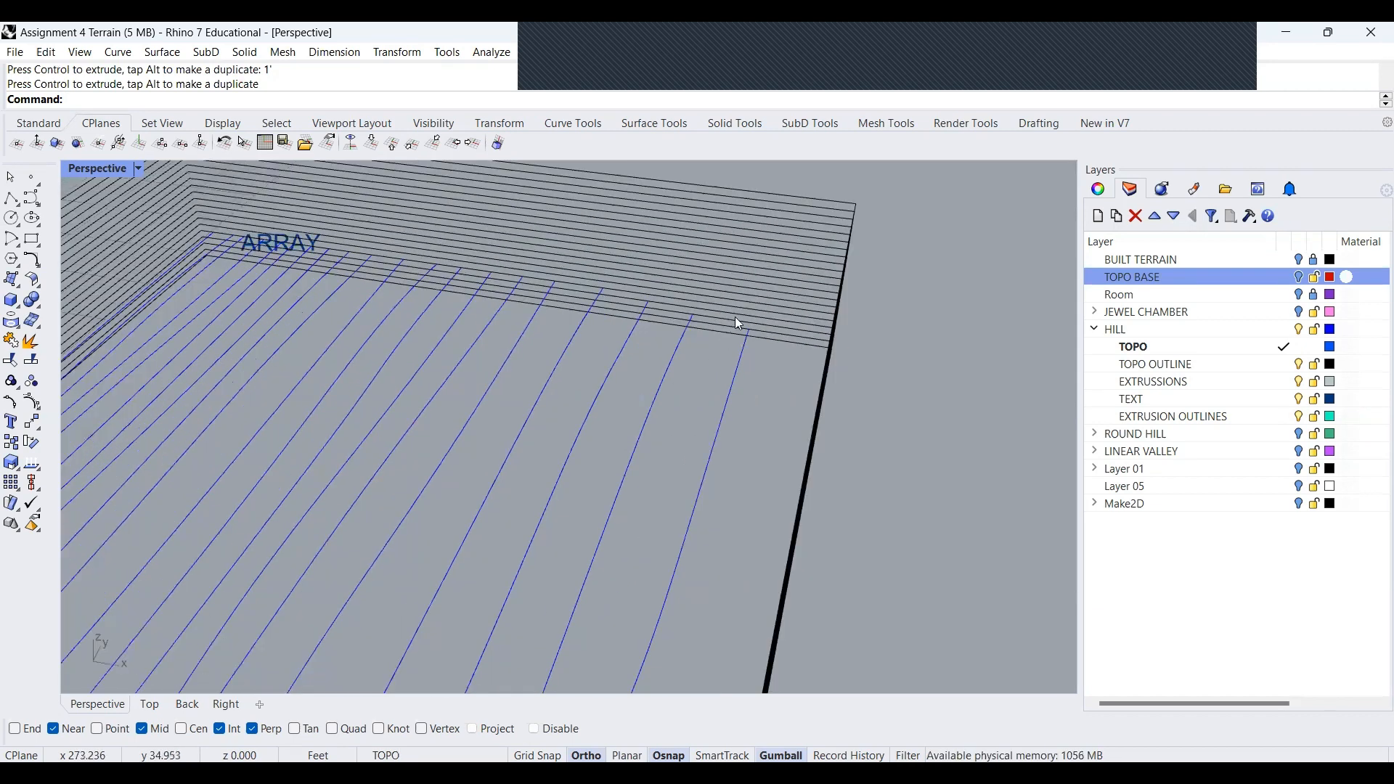
{"action": "left_click", "coordinate": [736, 365]}
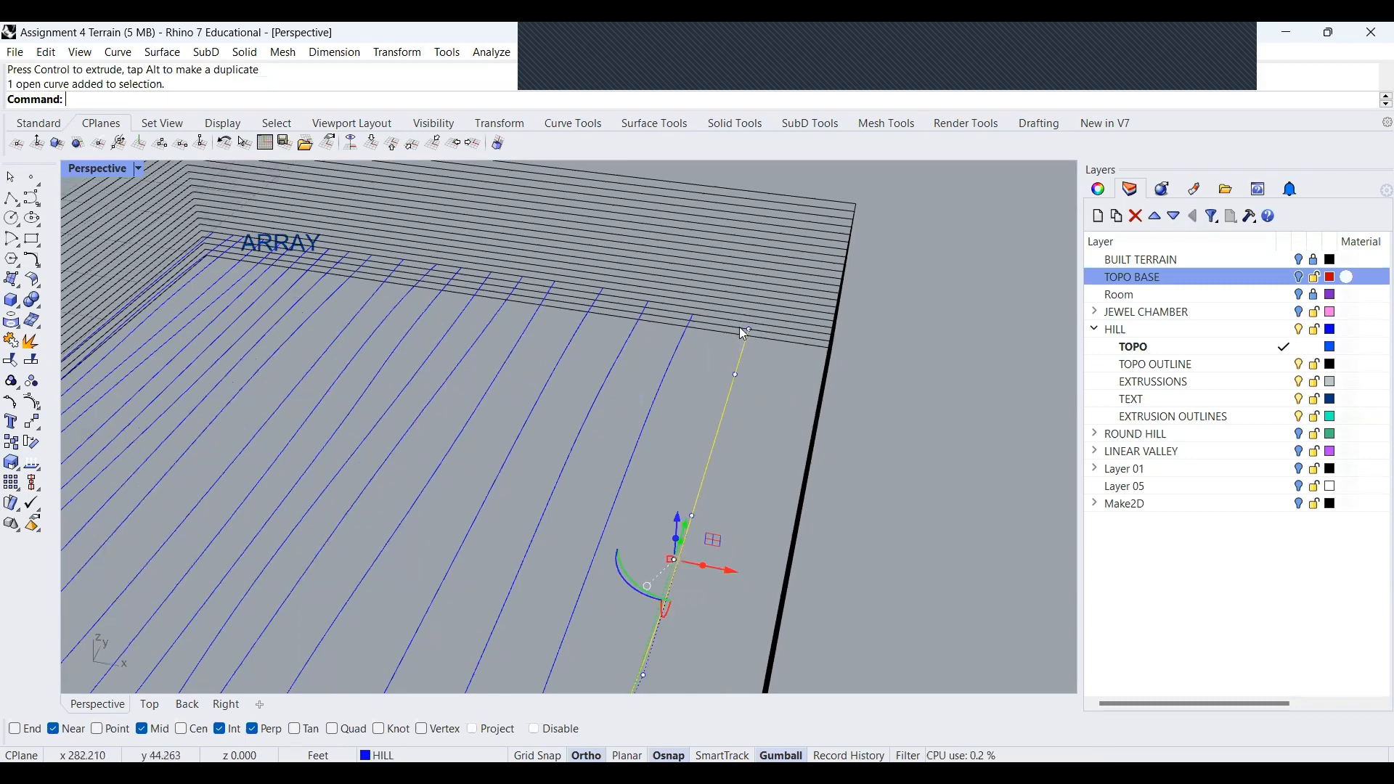
{"action": "left_click", "coordinate": [794, 392]}
{"action": "left_click", "coordinate": [789, 342]}
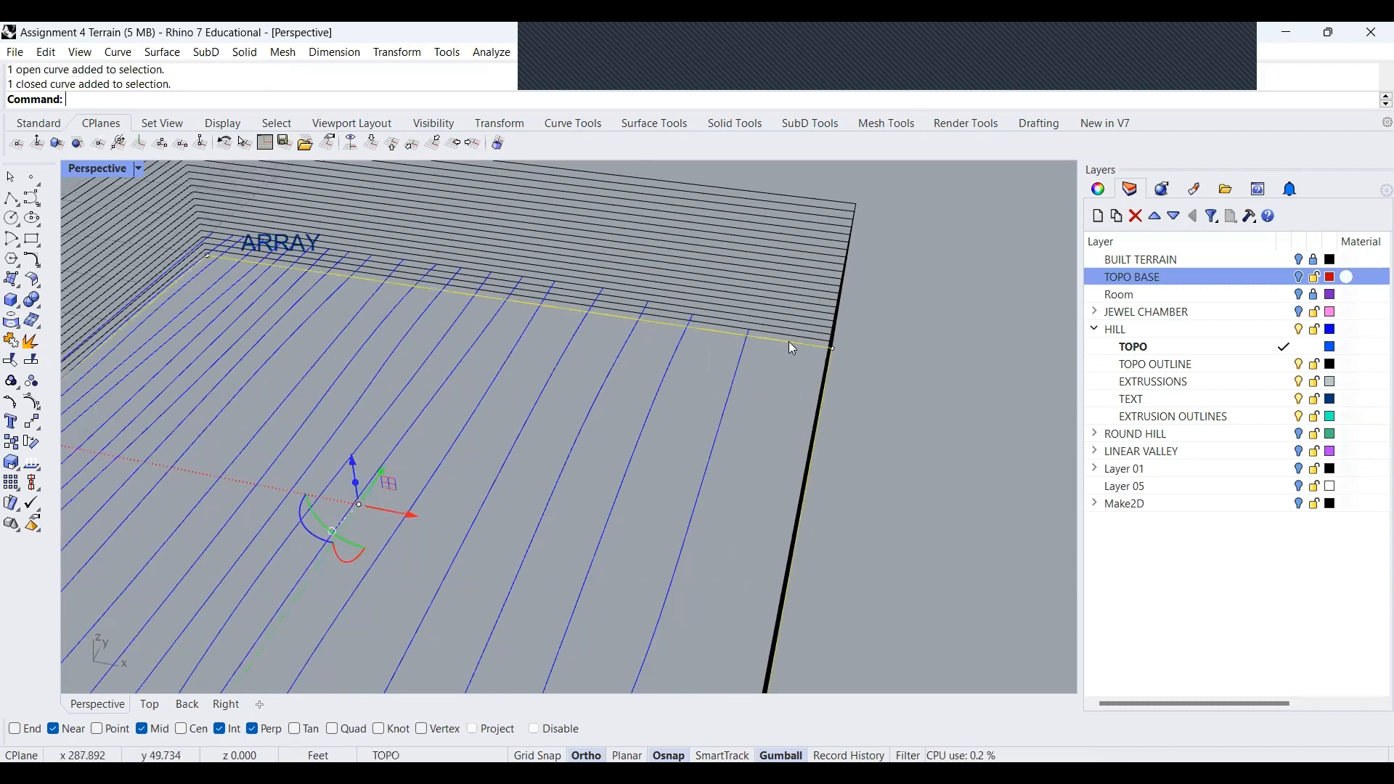
{"action": "left_click", "coordinate": [734, 380]}
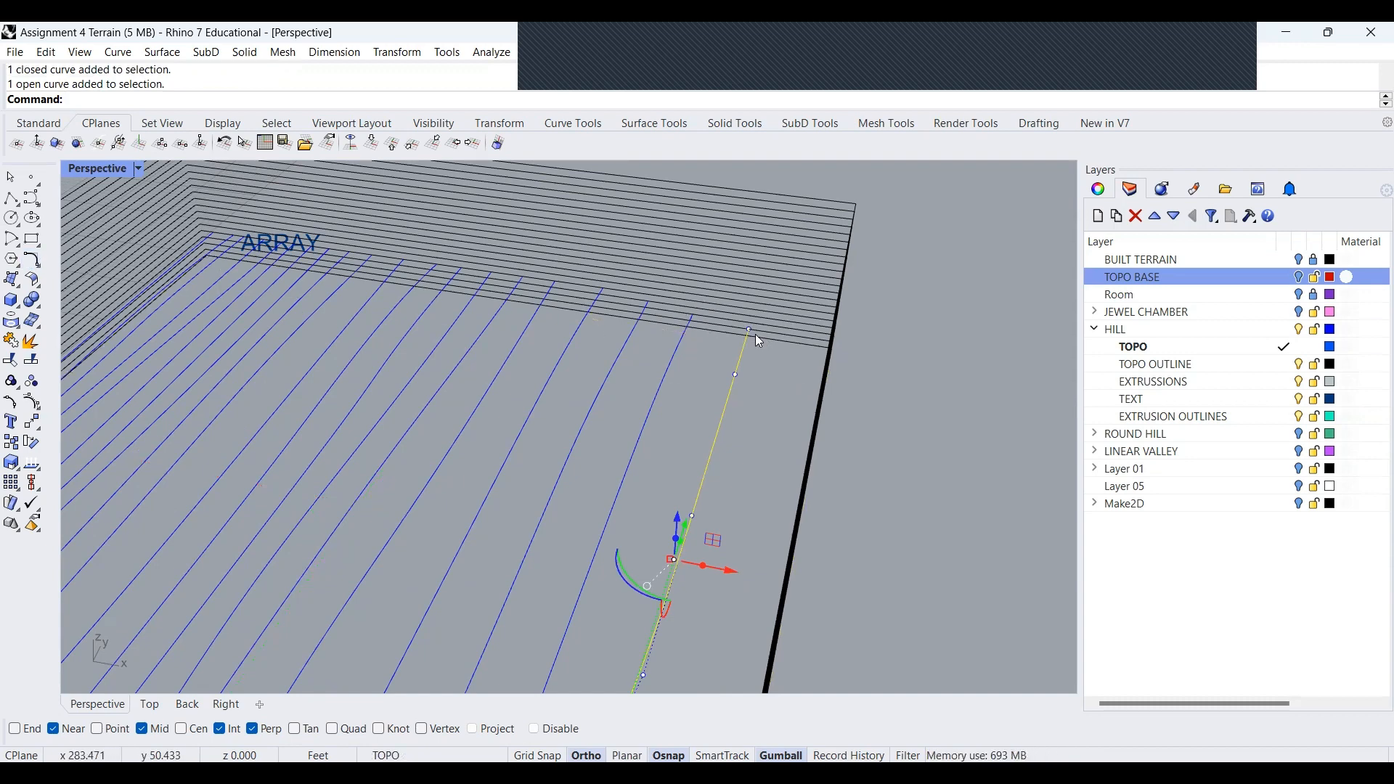
{"action": "type", "text": "trim"}
{"action": "key", "text": "Return"}
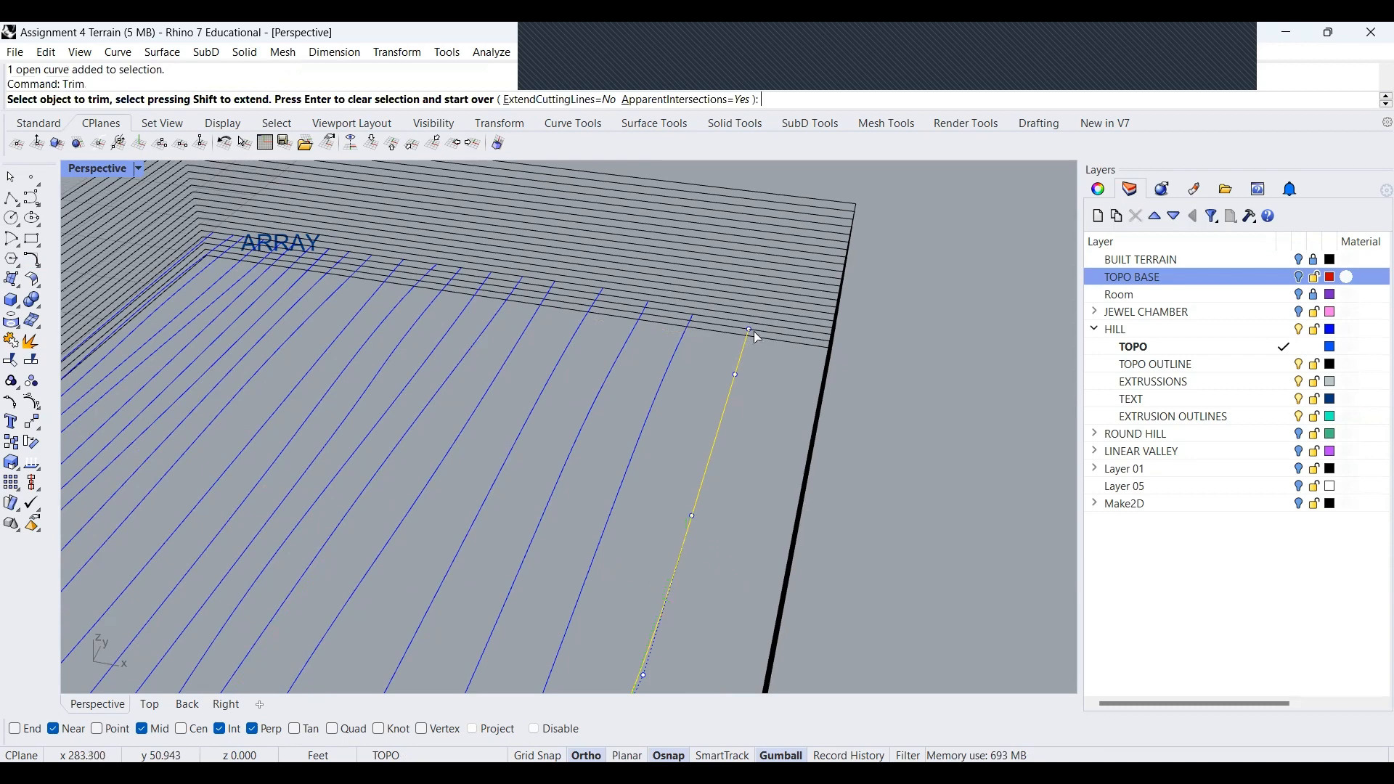
{"action": "left_click", "coordinate": [754, 332]}
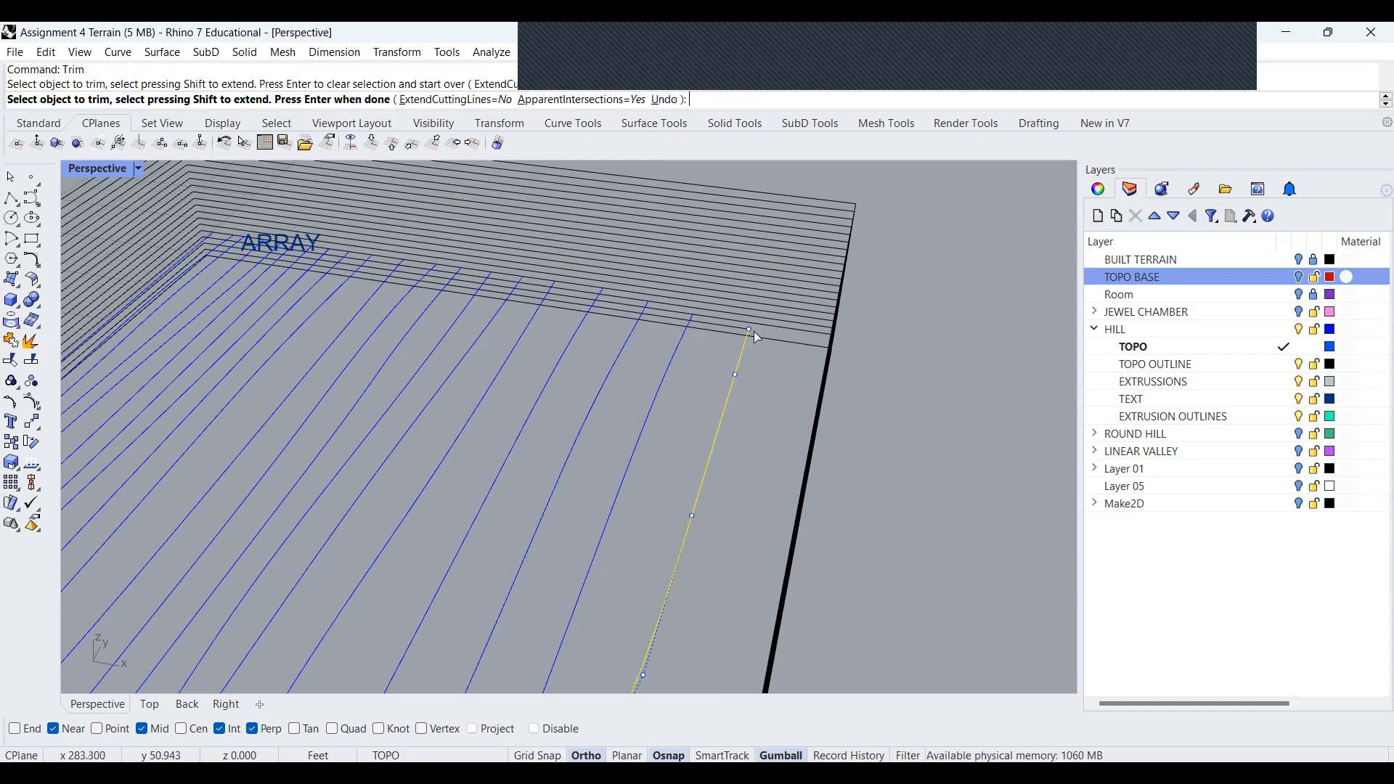
{"action": "key", "text": "Return"}
Trim the +X ends off the next two outlines, using the second and third contours as cutters
{"action": "left_click", "coordinate": [684, 330]}
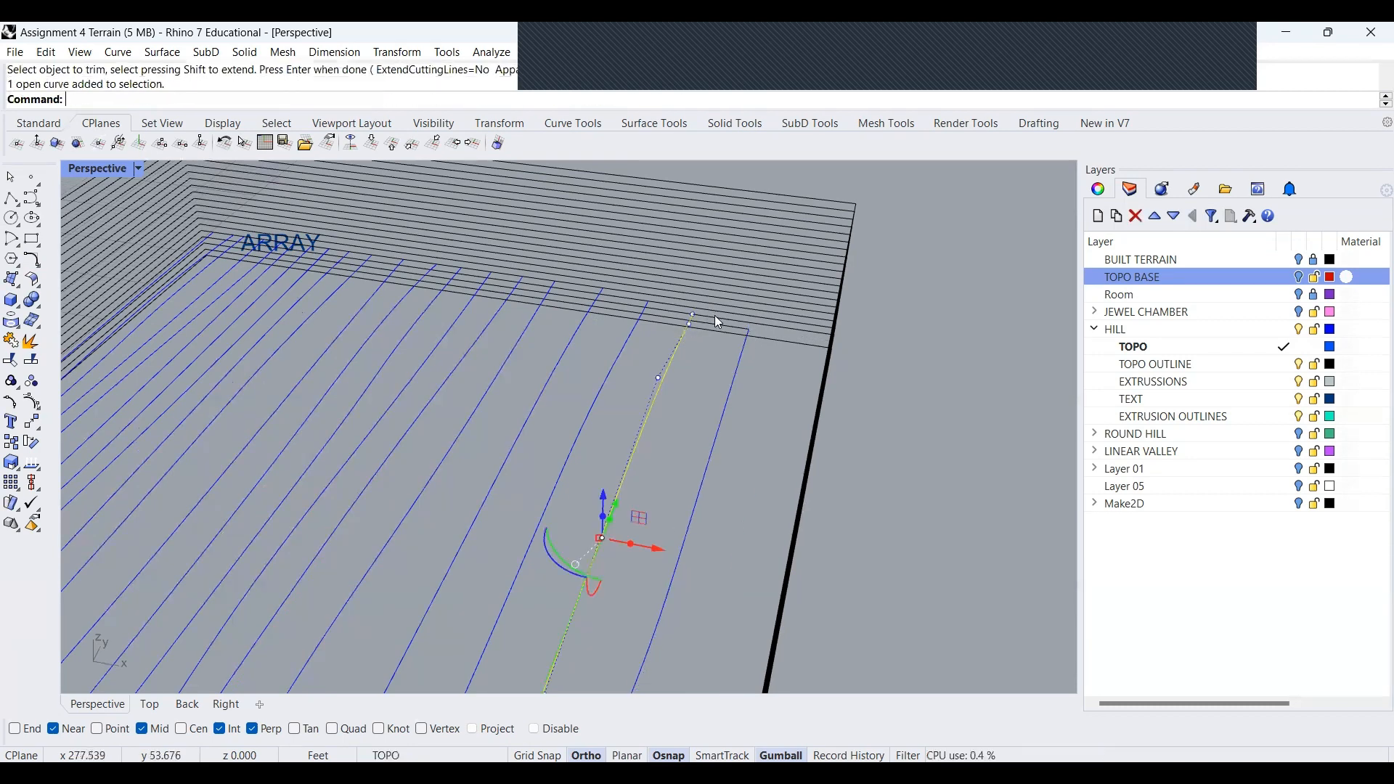
{"action": "key", "text": "Return"}
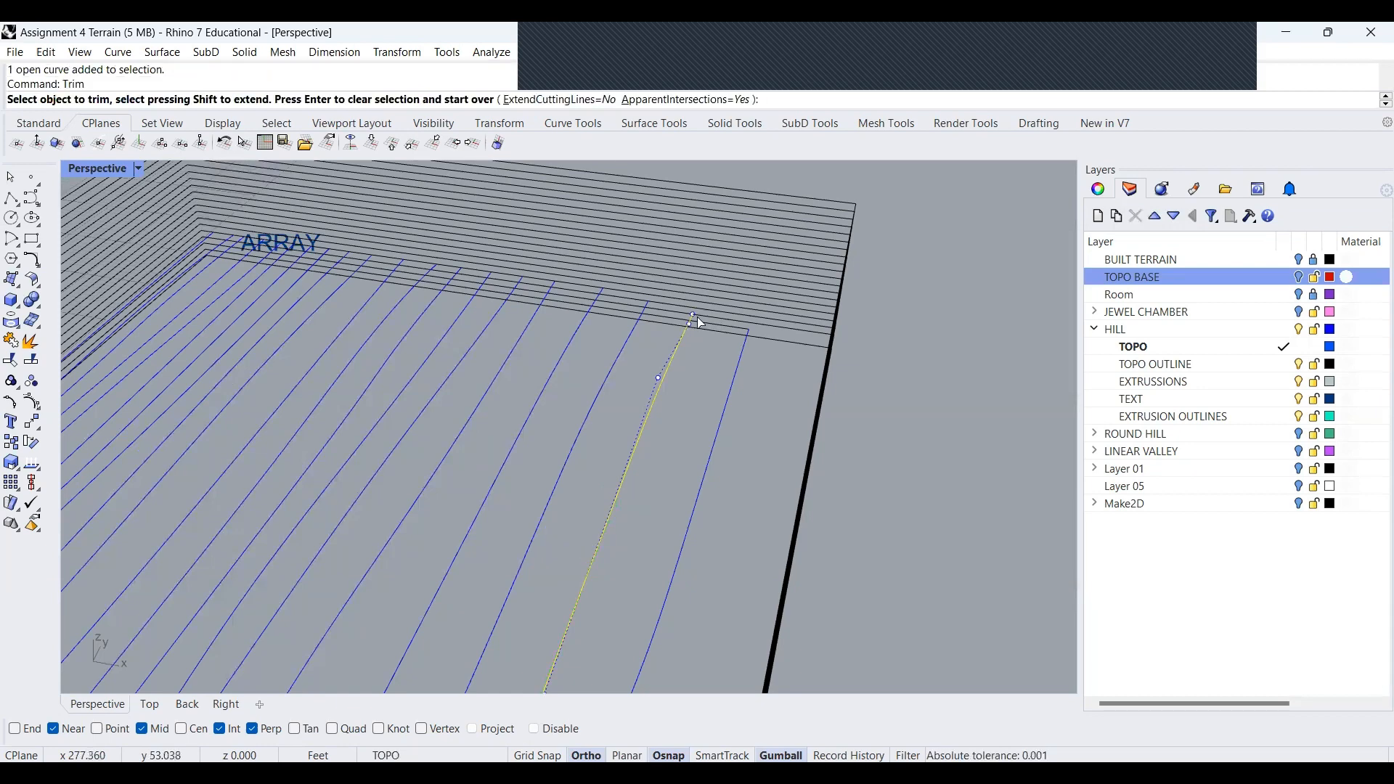
{"action": "left_click", "coordinate": [707, 319]}
{"action": "key", "text": "Return"}
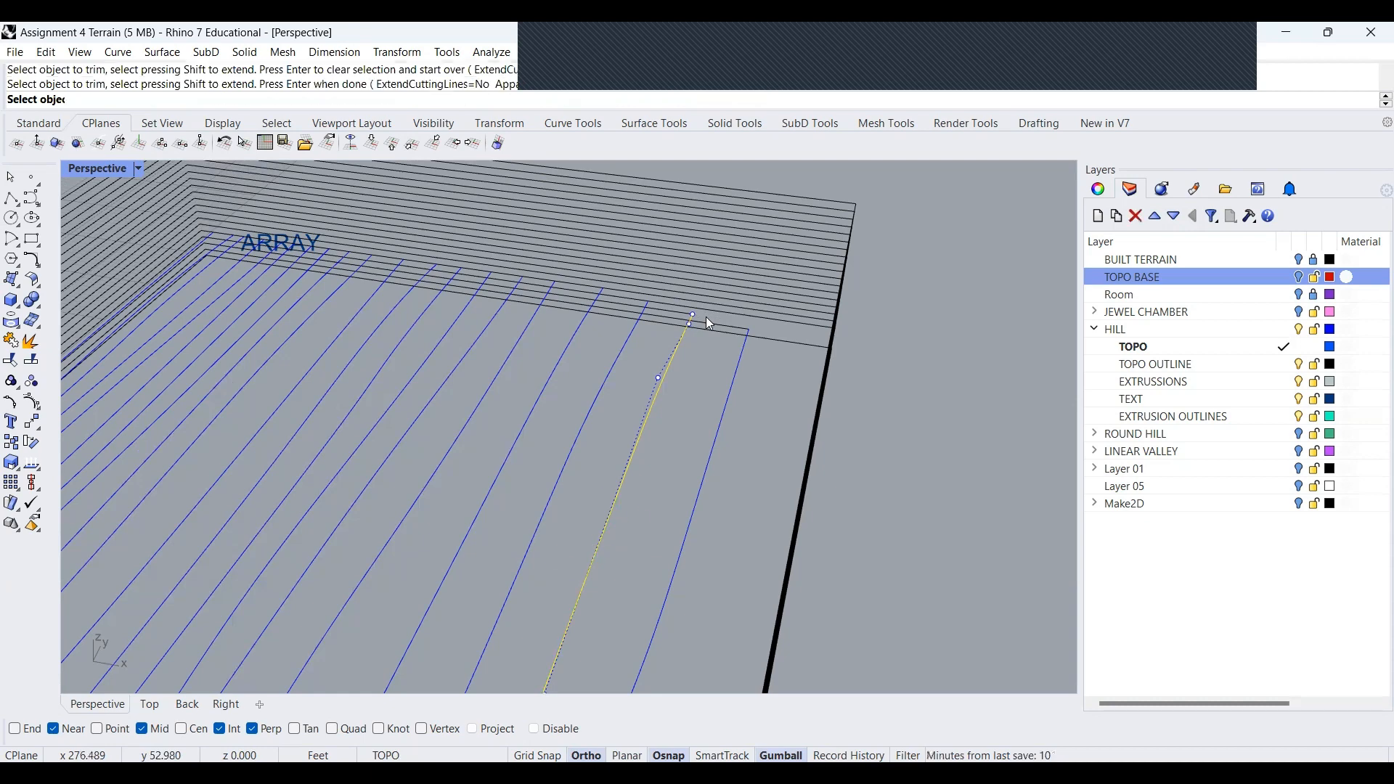
{"action": "key", "text": "Return"}
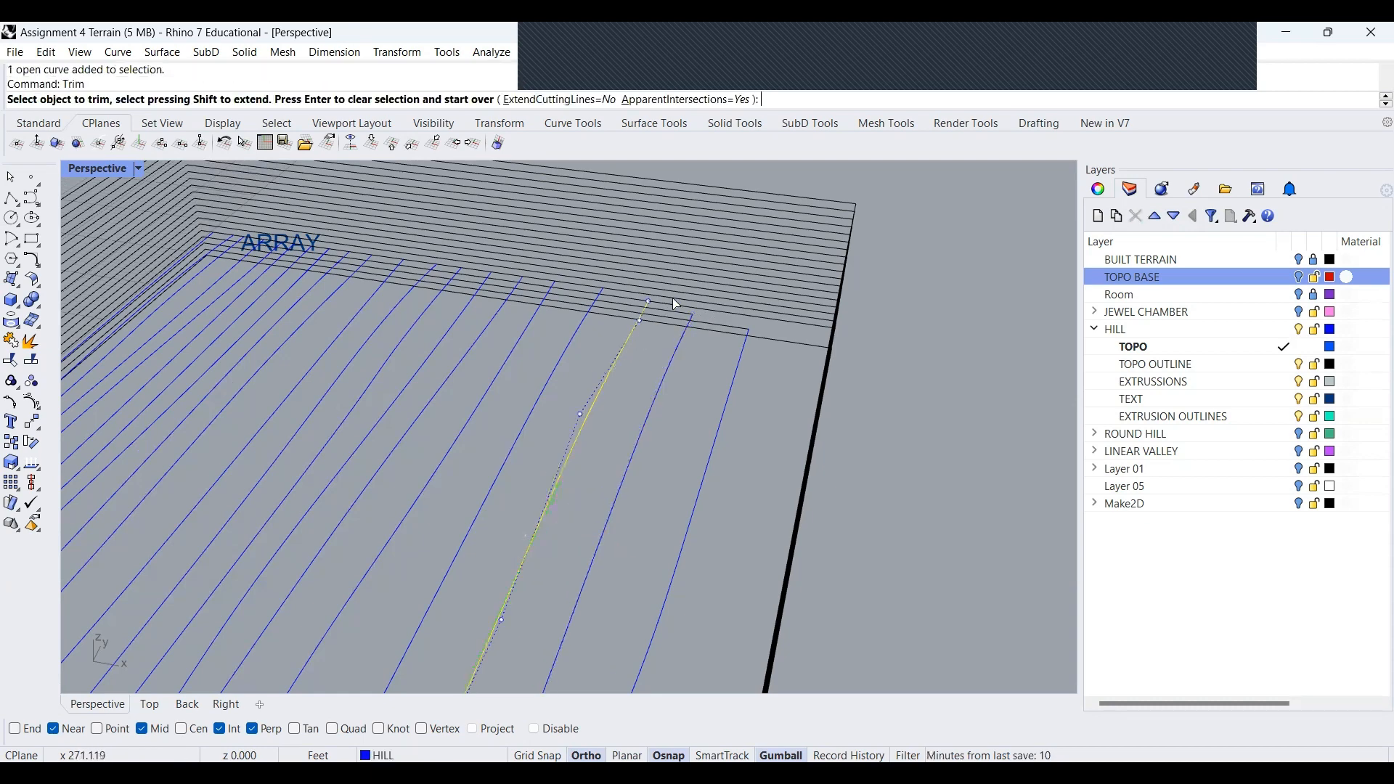
{"action": "left_click", "coordinate": [680, 310]}
{"action": "key", "text": "Return"}
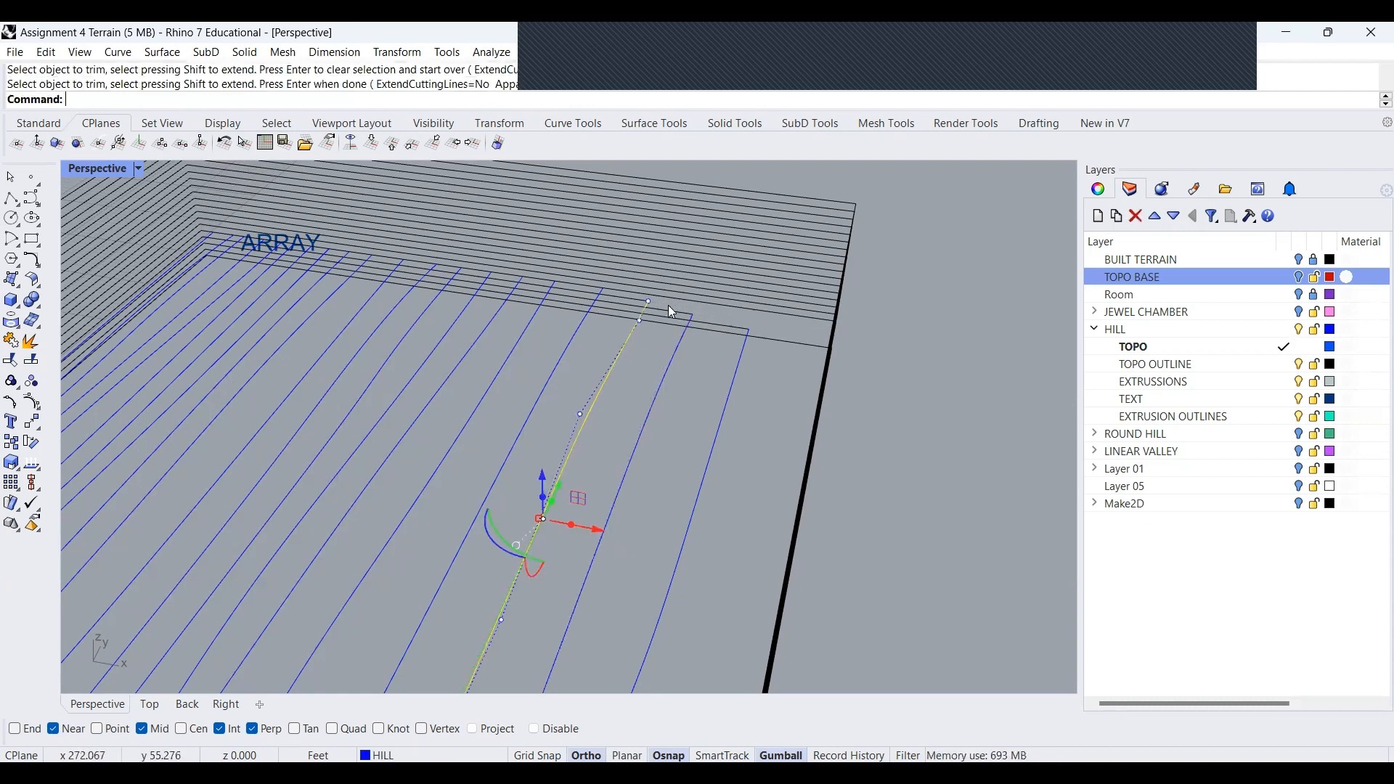
Trim the +X end off the fourth contour's outline with that contour as cutter, and clear the selection
{"action": "left_click", "coordinate": [562, 361]}
{"action": "key", "text": "Return"}
{"action": "left_click", "coordinate": [630, 294]}
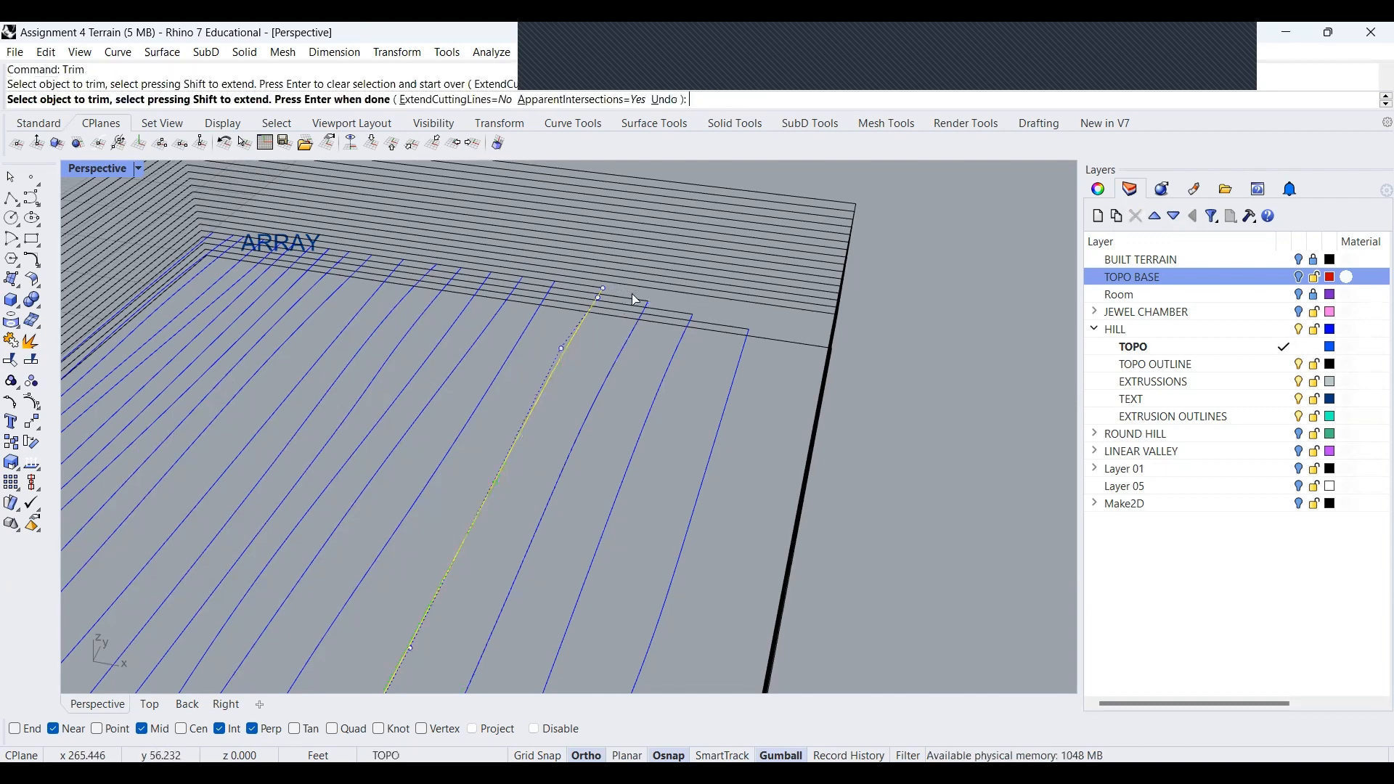
{"action": "key", "text": "Return"}
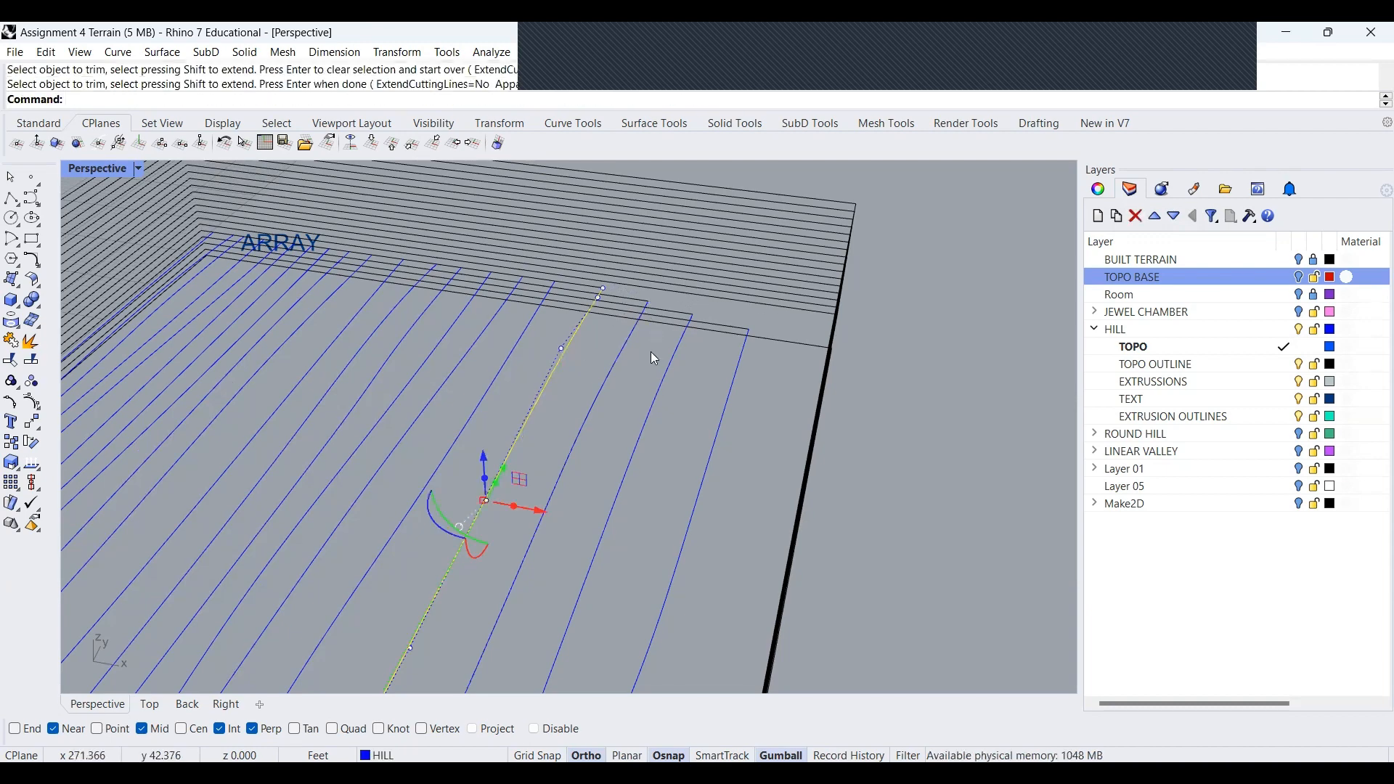
{"action": "left_click", "coordinate": [652, 353]}
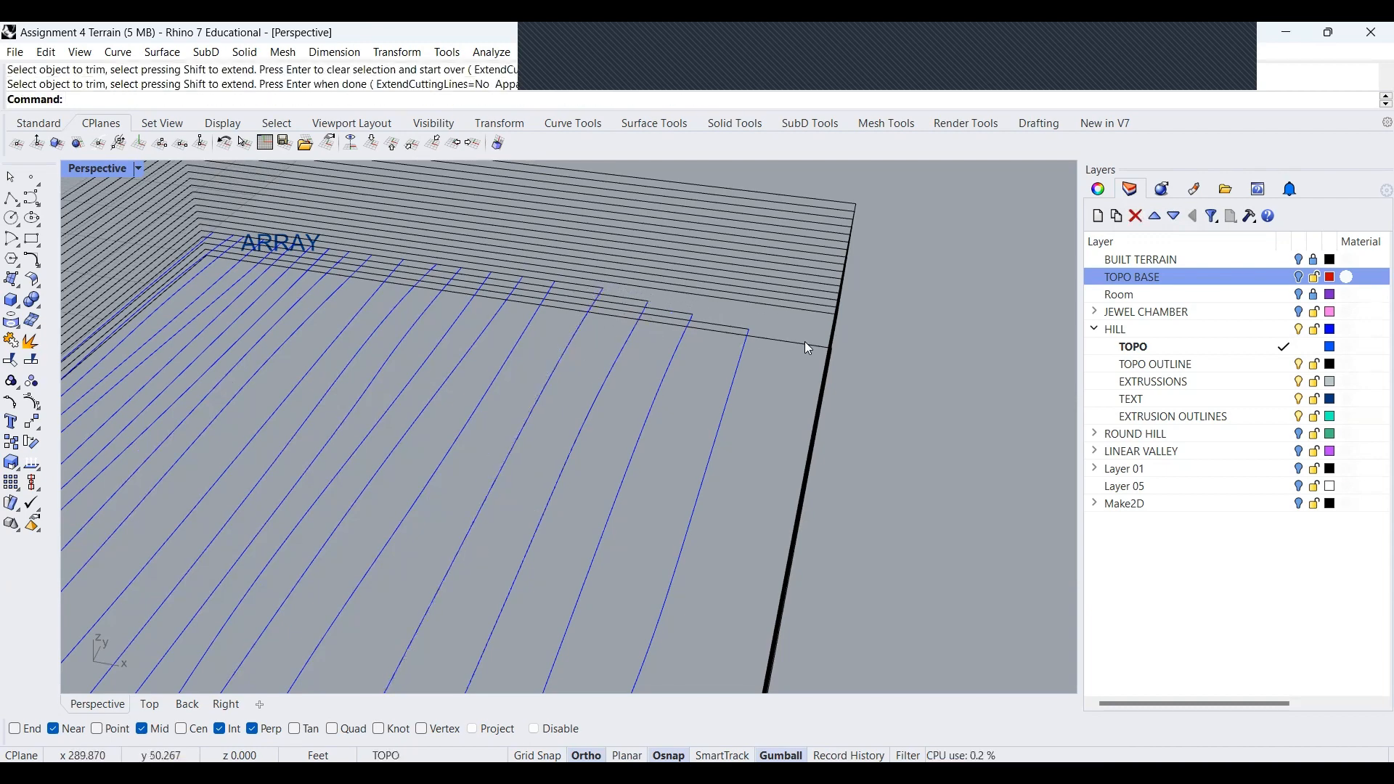
Join the lowest raised contour with its trimmed outline into one closed curve
{"action": "right_click_drag", "start_coordinate": [787, 342], "coordinate": [736, 415]}
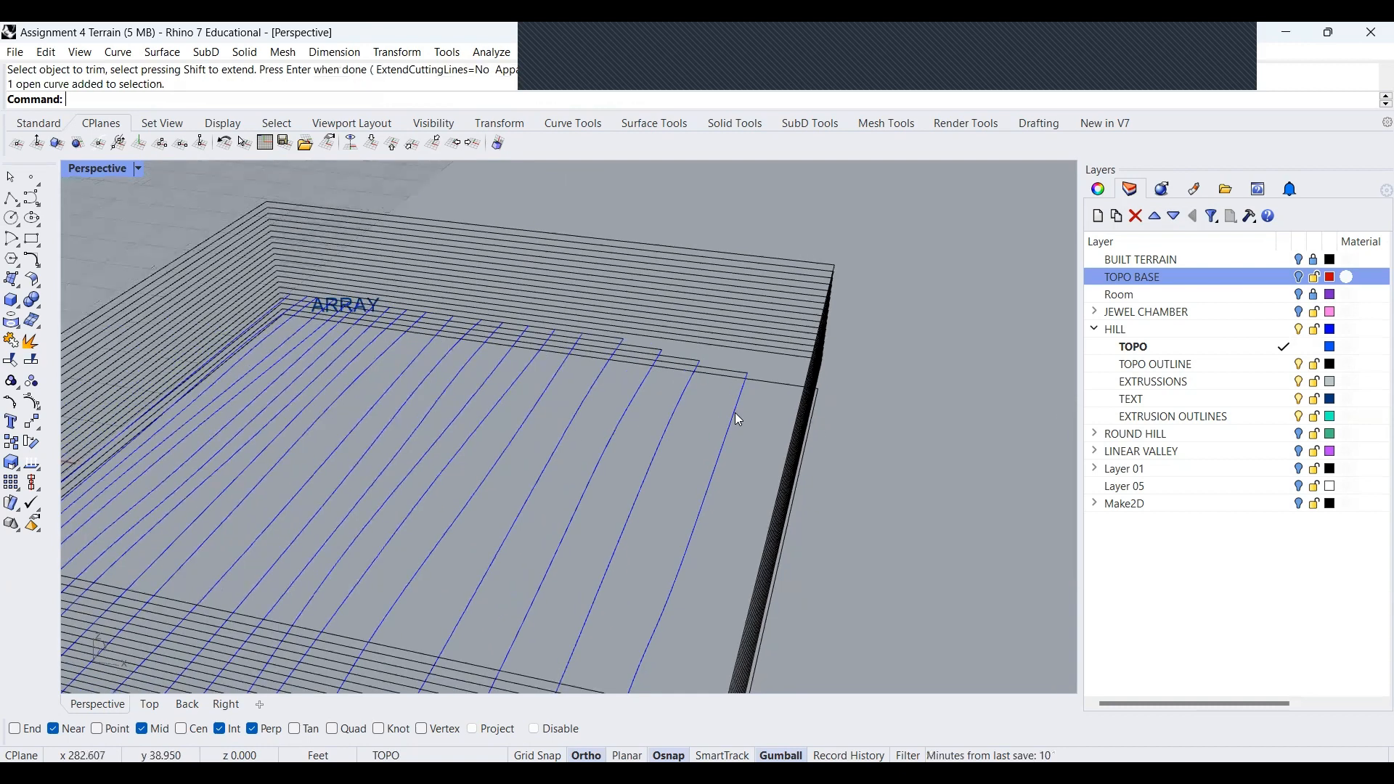
{"action": "scroll", "coordinate": [754, 385], "scroll_direction": "up", "scroll_amount": 2}
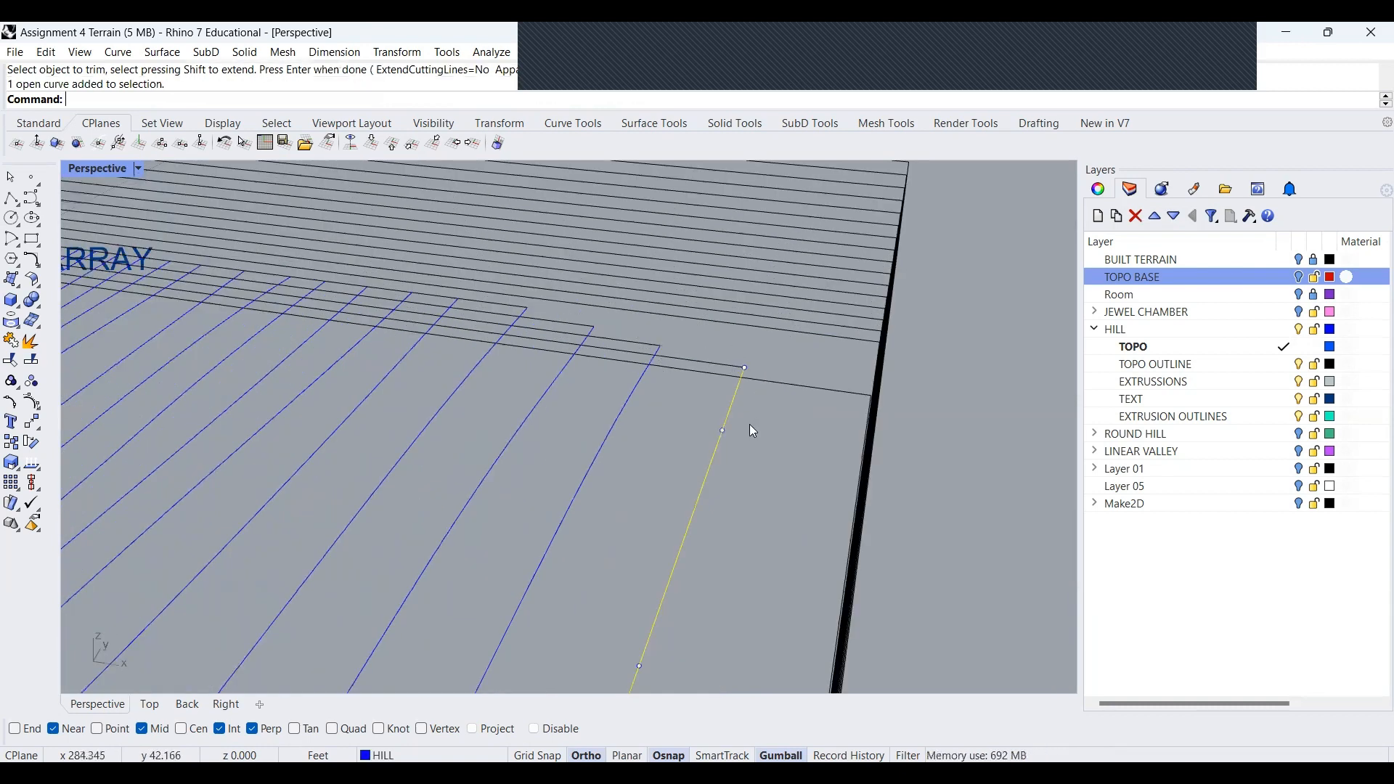
{"action": "type", "text": "j"}
{"action": "key", "text": "Return"}
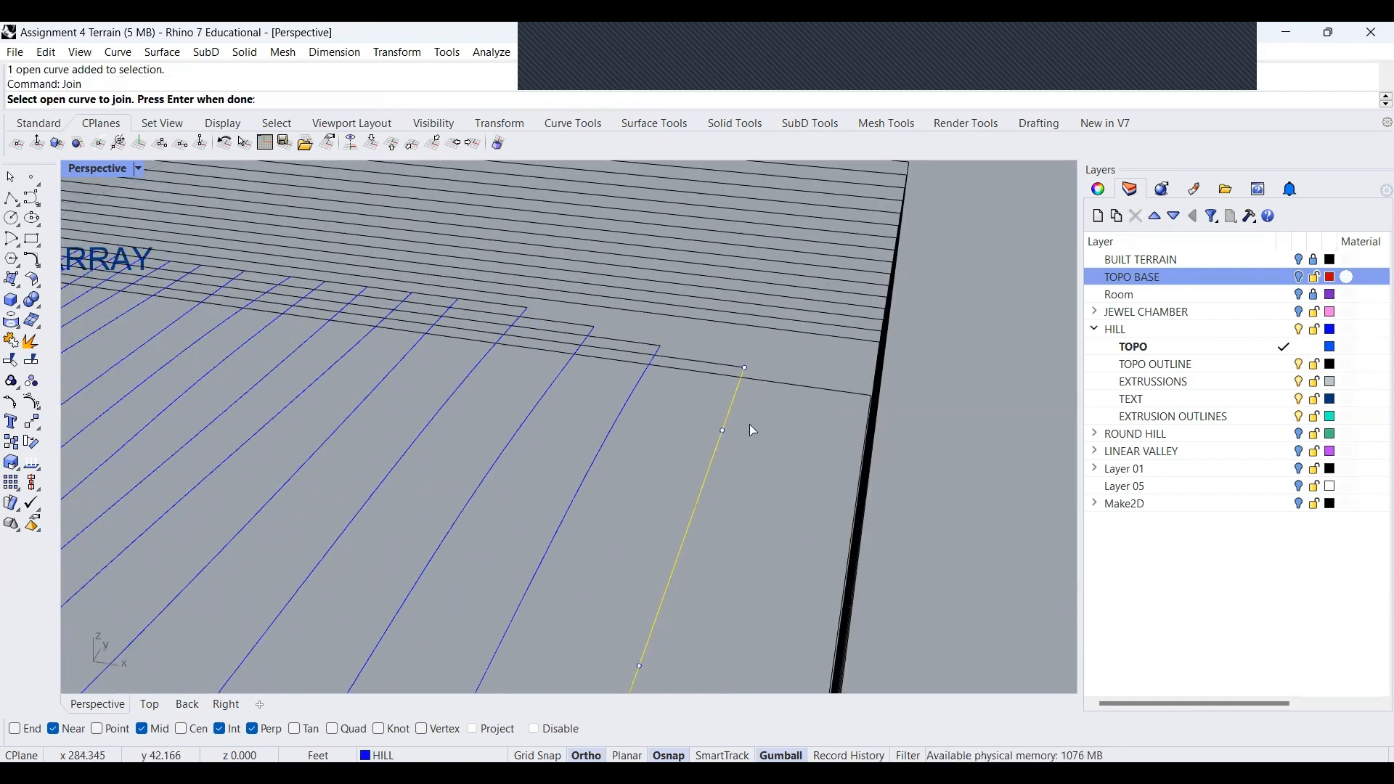
{"action": "left_click", "coordinate": [722, 369]}
{"action": "key", "text": "Return"}
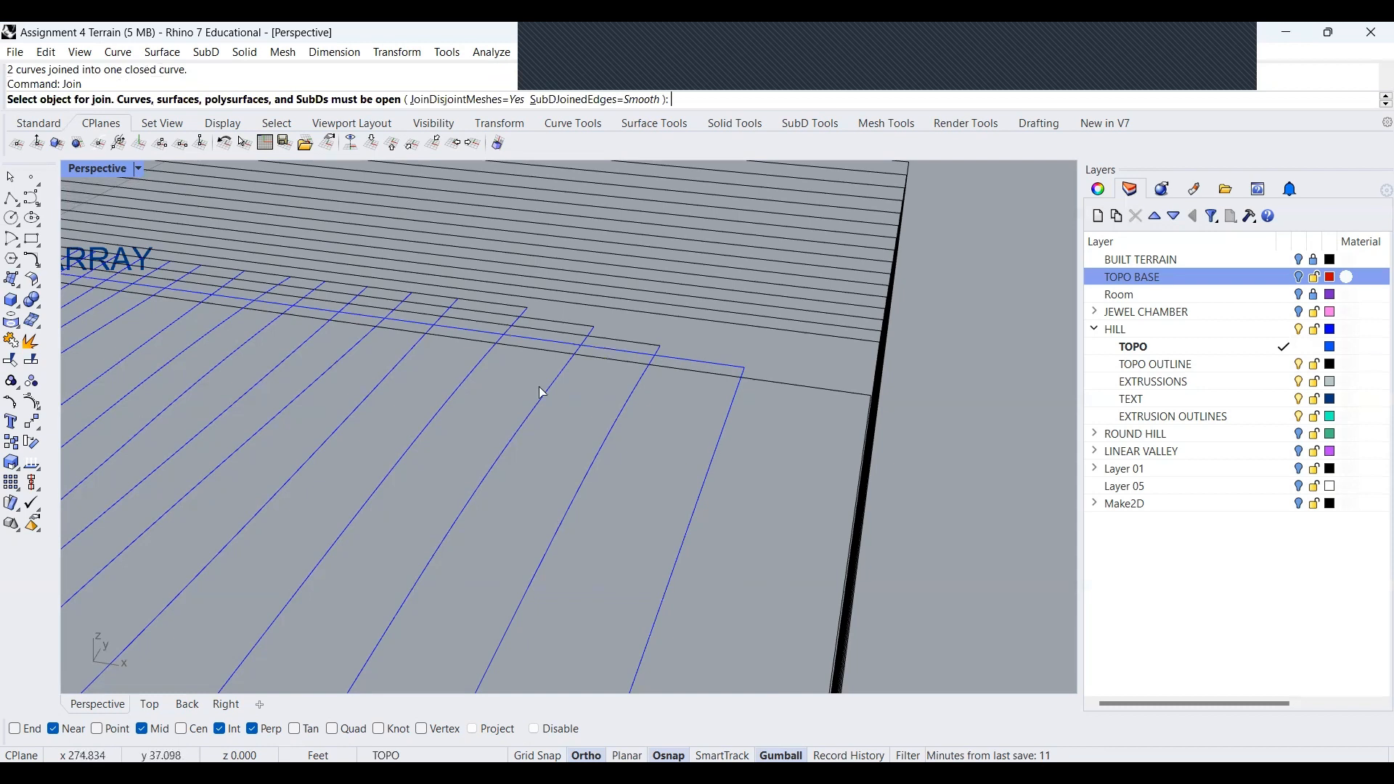
Join the second and third raised contours with their trimmed outlines, making each pair one closed curve
{"action": "left_click", "coordinate": [602, 453]}
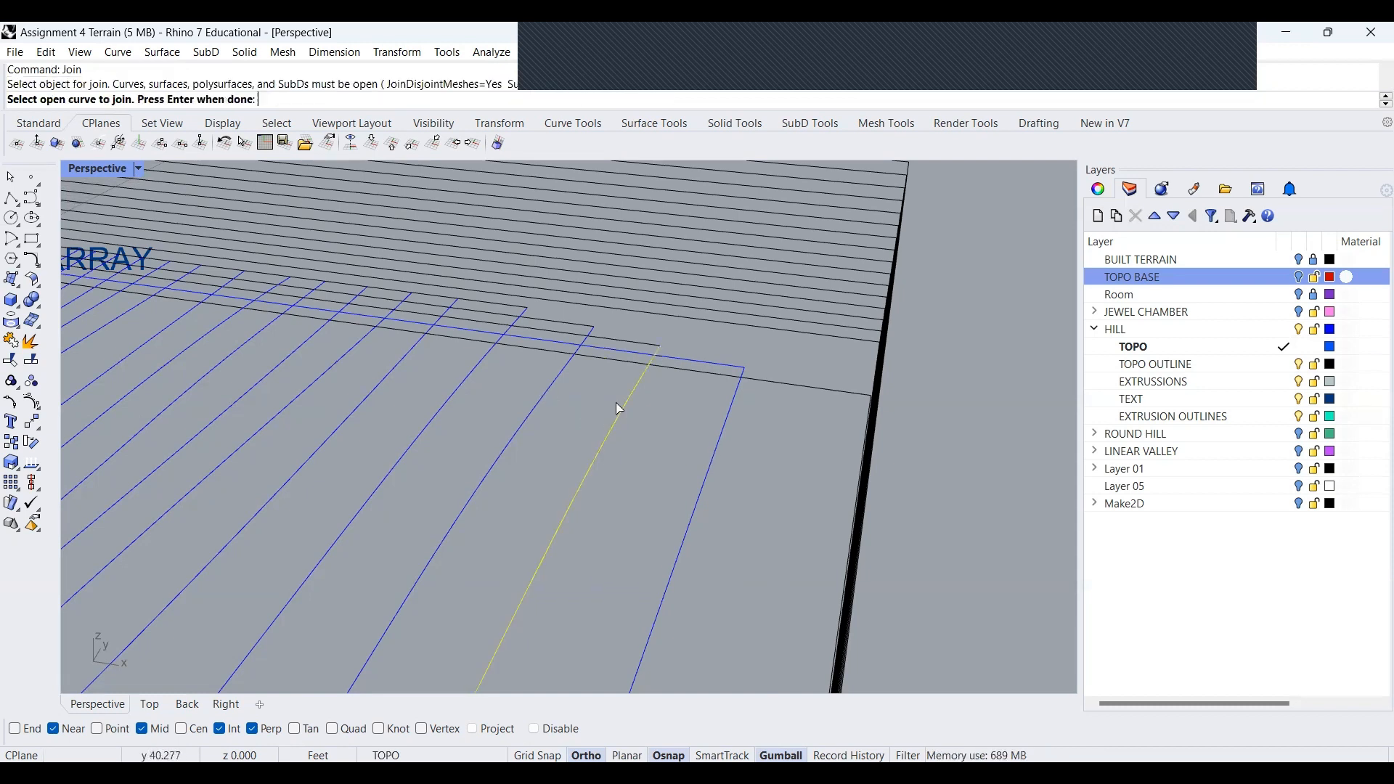
{"action": "left_click", "coordinate": [629, 344]}
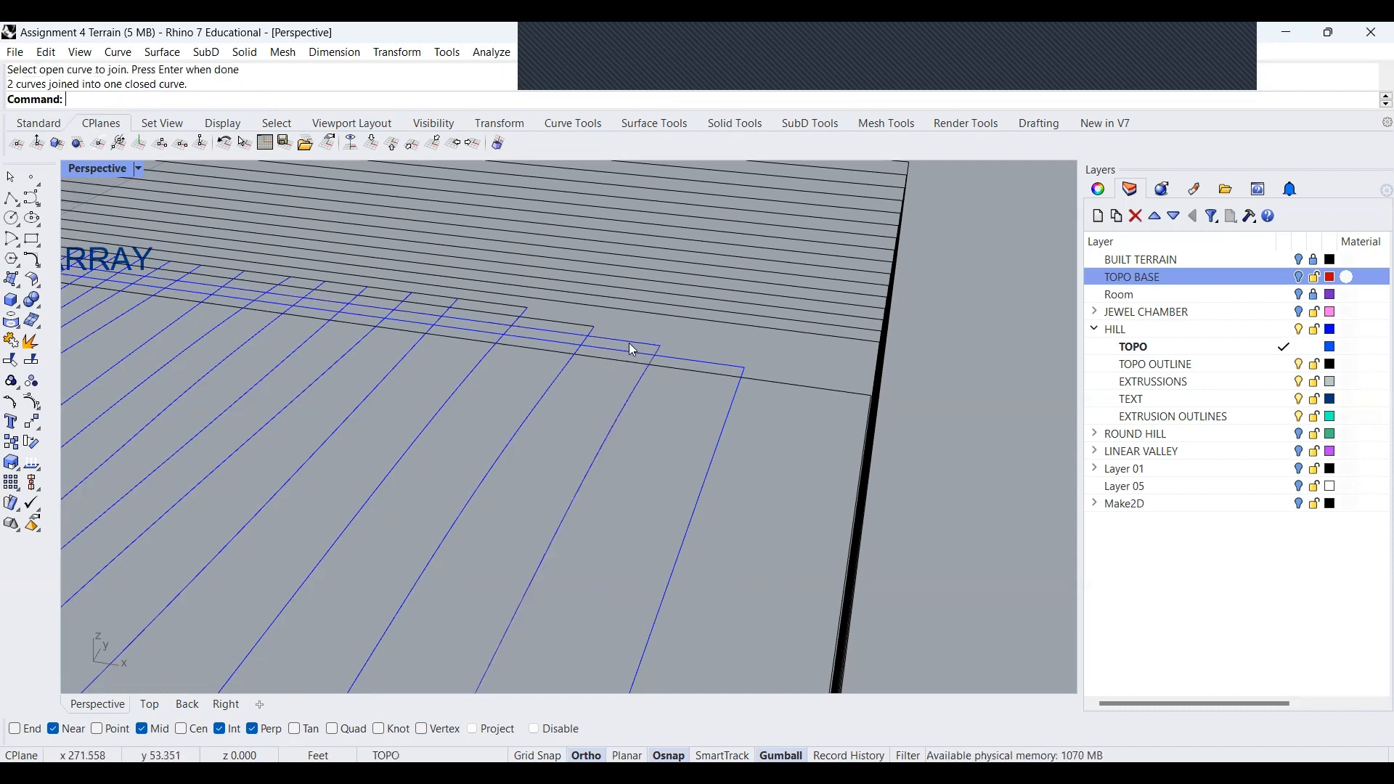
{"action": "left_click", "coordinate": [564, 322], "text": "shift"}
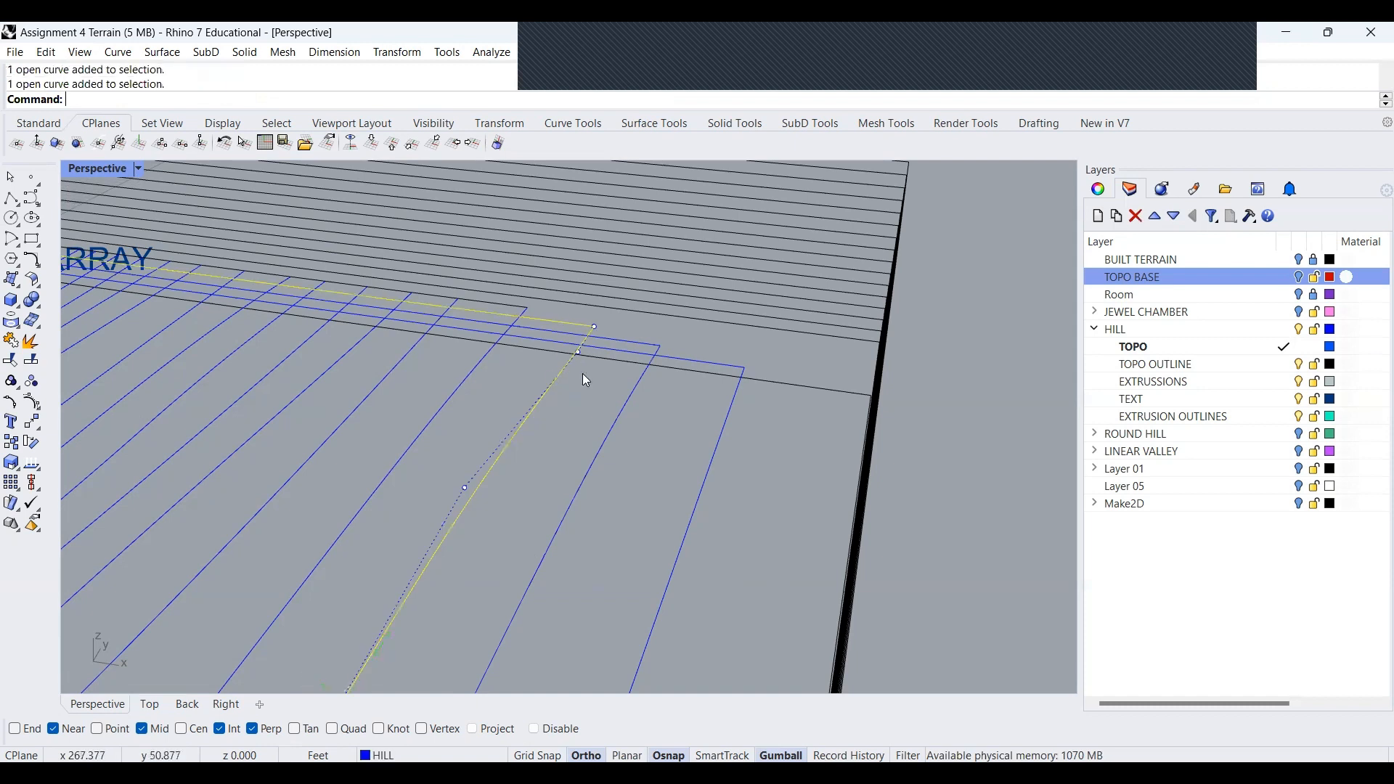
{"action": "right_click", "coordinate": [584, 381]}
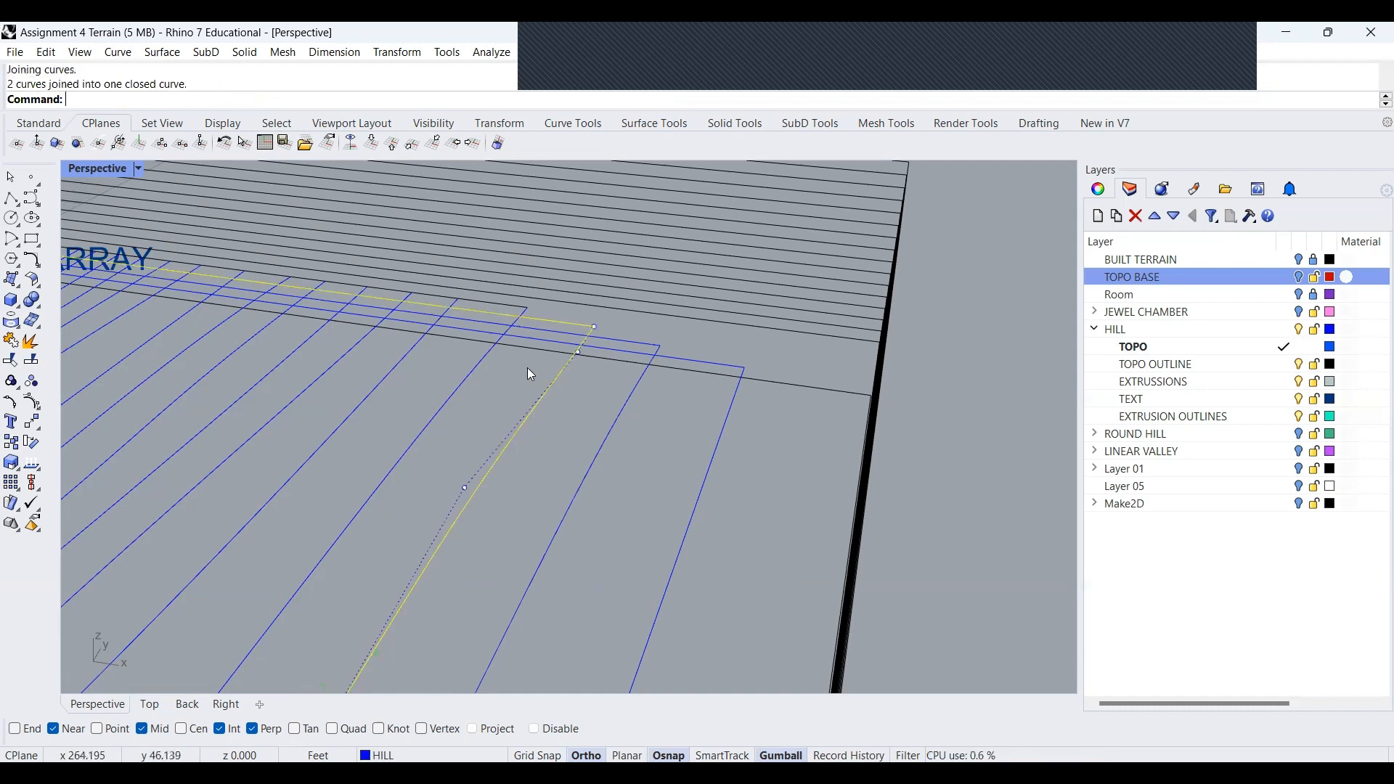
Join the fourth raised contour with its trimmed outline into one closed curve, check the joined curves, and clear the selection
{"action": "left_click", "coordinate": [464, 382]}
{"action": "left_click", "coordinate": [506, 306], "text": "shift"}
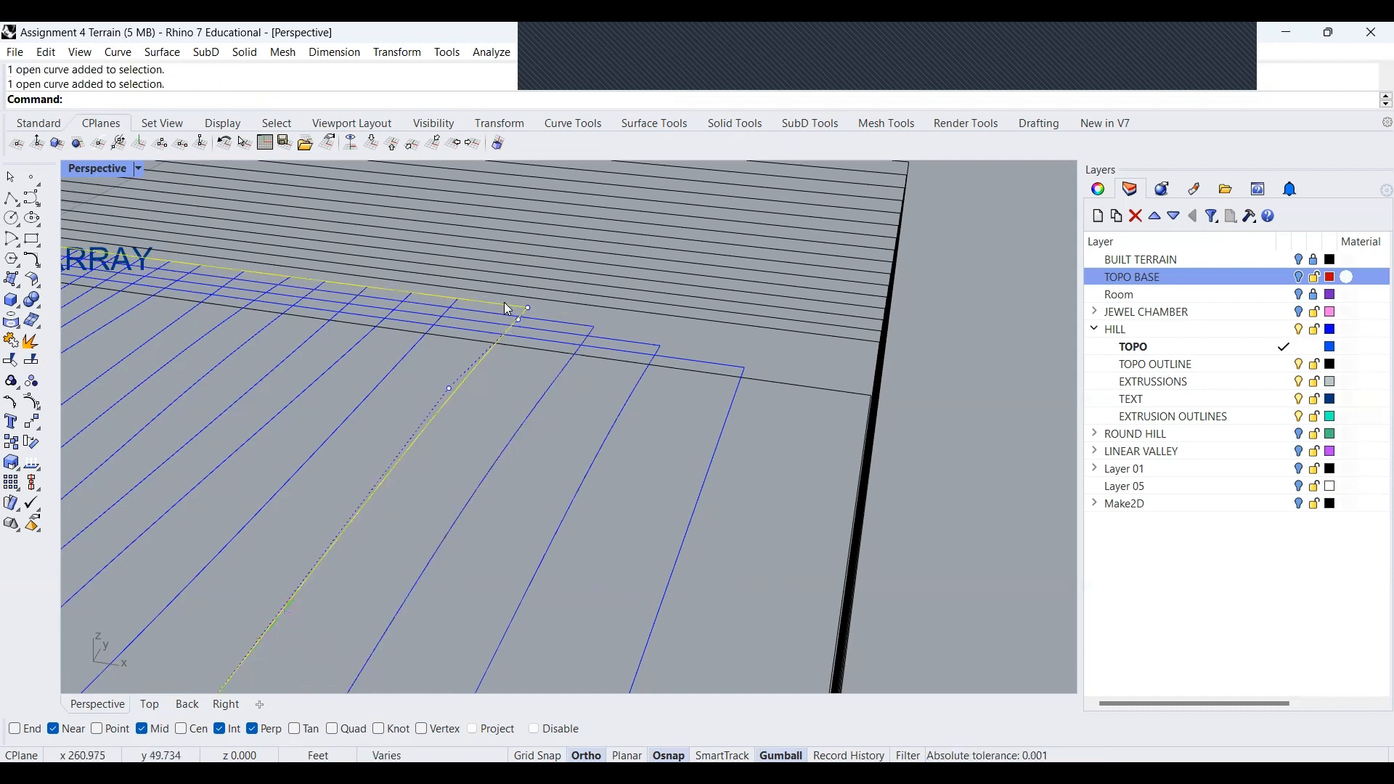
{"action": "right_click", "coordinate": [505, 305]}
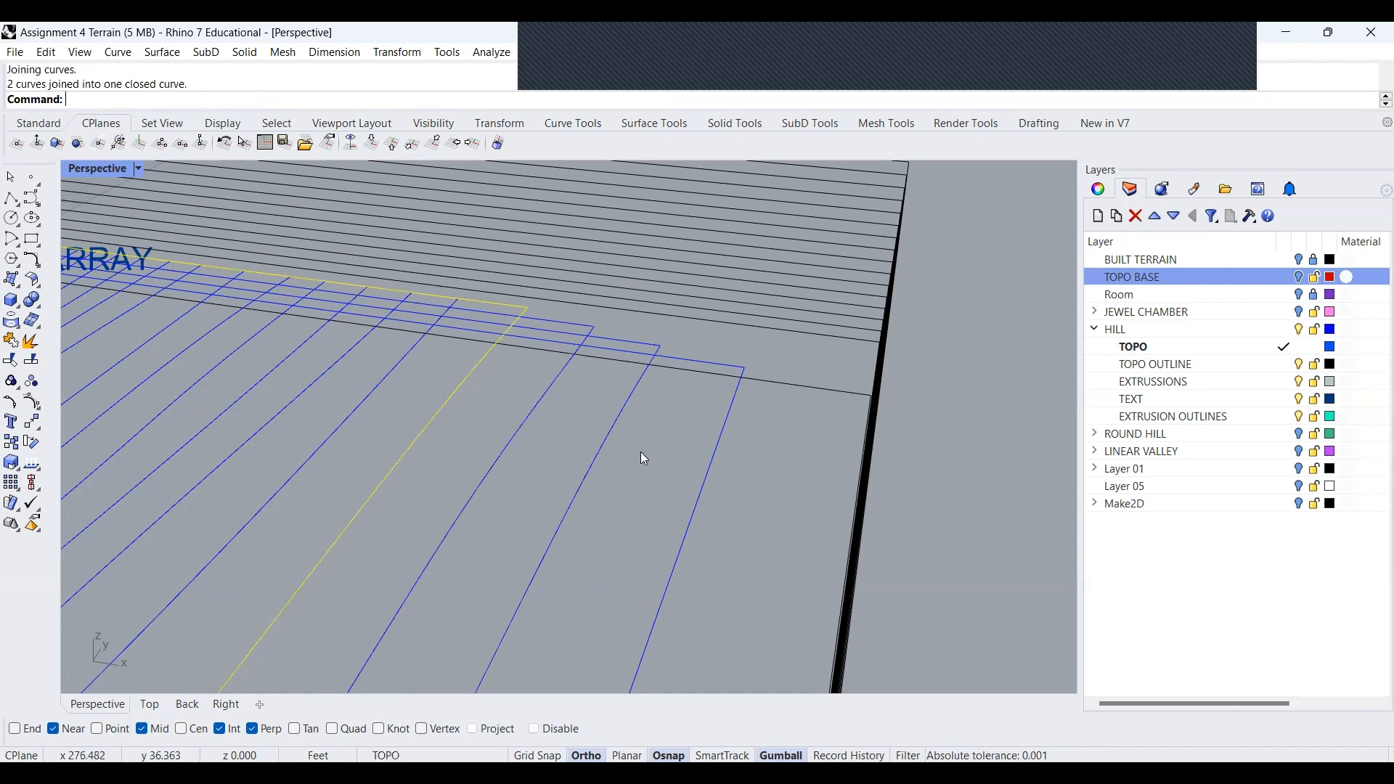
{"action": "left_click", "coordinate": [709, 466]}
{"action": "key", "text": "Escape"}
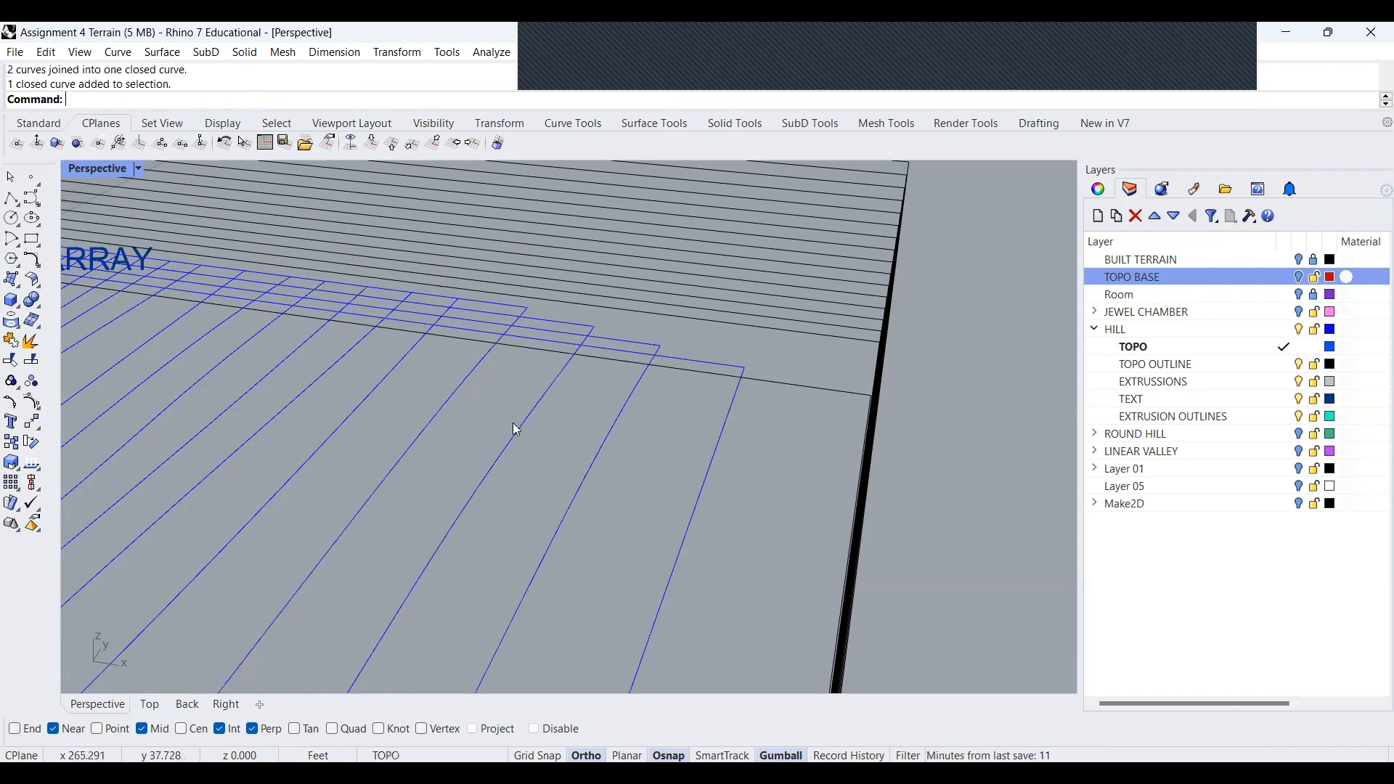
{"action": "left_click", "coordinate": [515, 429]}
{"action": "left_click", "coordinate": [597, 458]}
{"action": "key", "text": "Escape"}
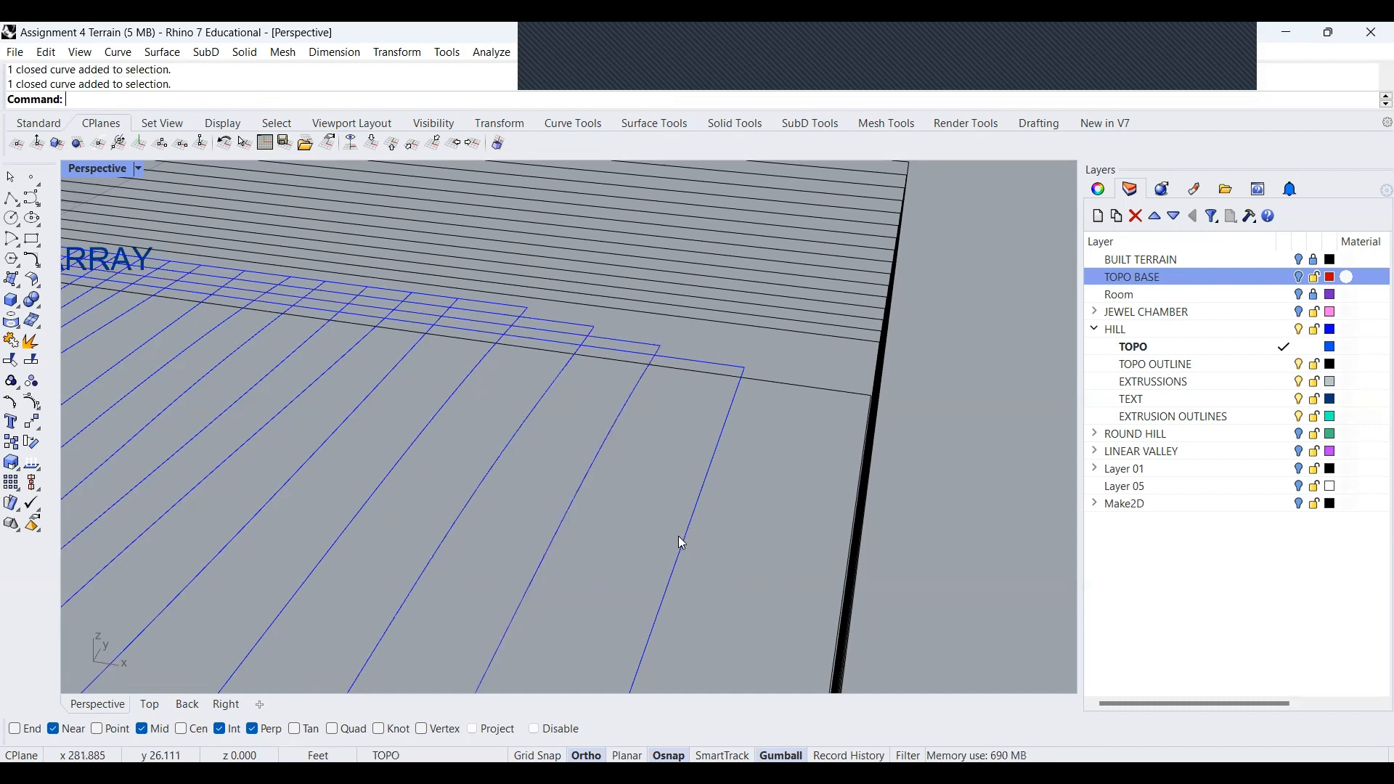
Move the base outline and the three lowest closed contours to the EXTRUSION OUTLINES layer, and hide that layer
{"action": "scroll", "coordinate": [541, 467], "scroll_direction": "down", "scroll_amount": 5}
{"action": "scroll", "coordinate": [530, 461], "scroll_direction": "up", "scroll_amount": 3}
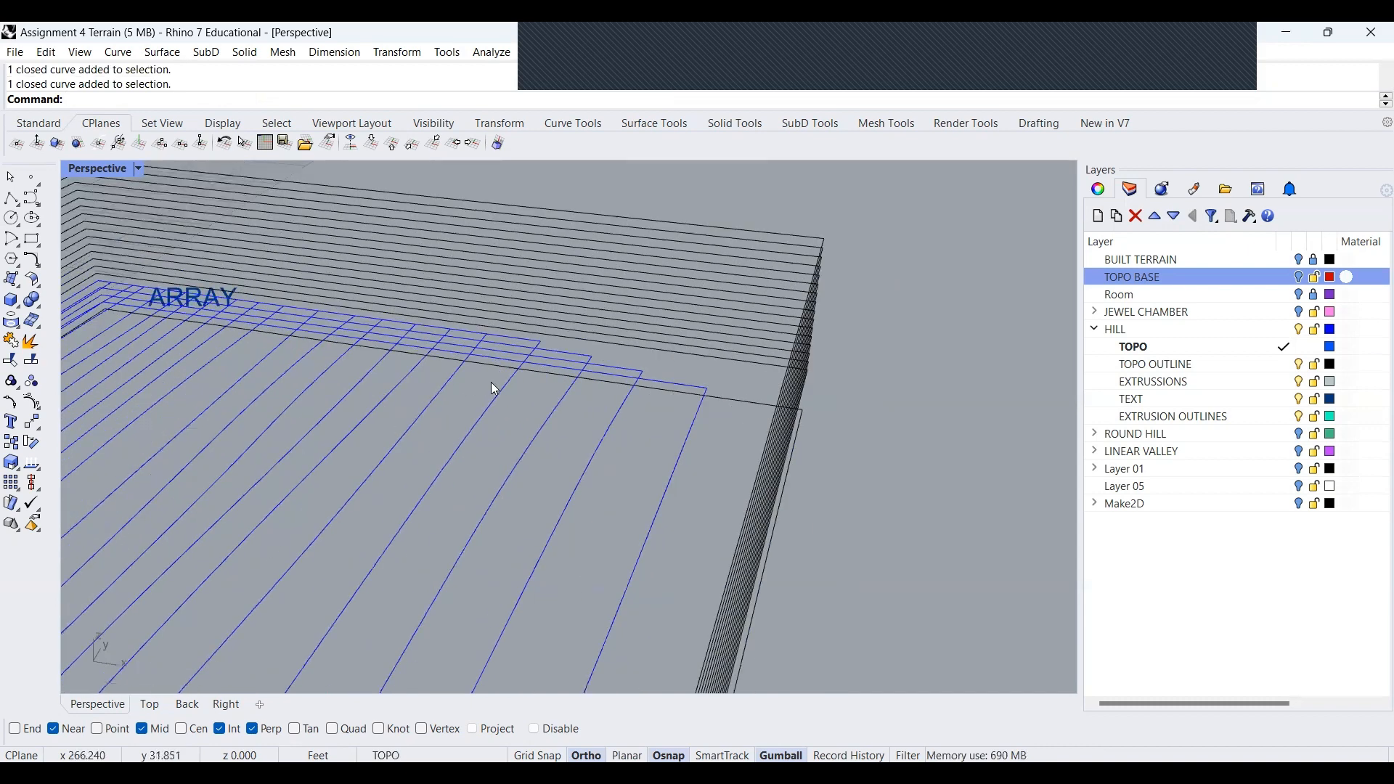
{"action": "scroll", "coordinate": [338, 440], "scroll_direction": "down", "scroll_amount": 4}
{"action": "right_click_drag", "start_coordinate": [349, 481], "coordinate": [508, 459]}
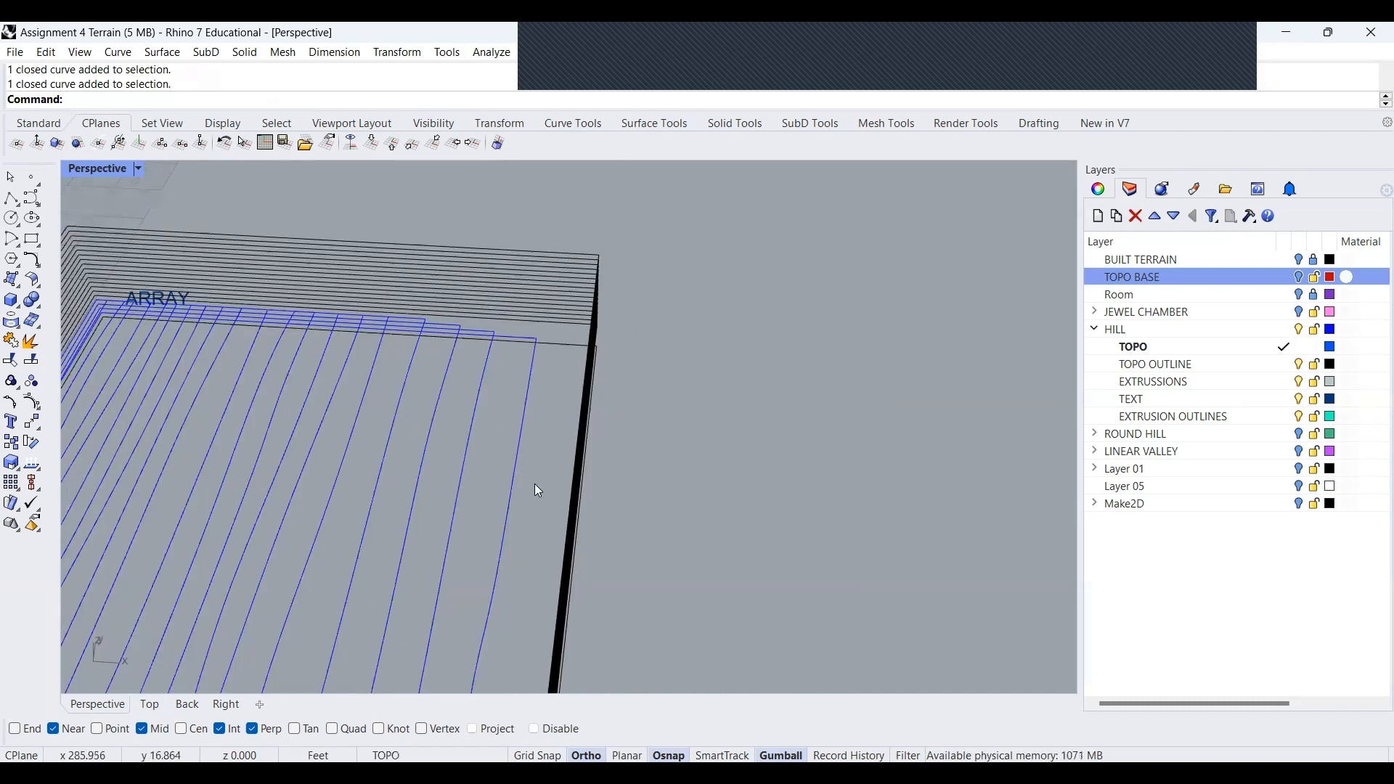
{"action": "left_click_drag", "start_coordinate": [515, 361], "coordinate": [435, 340]}
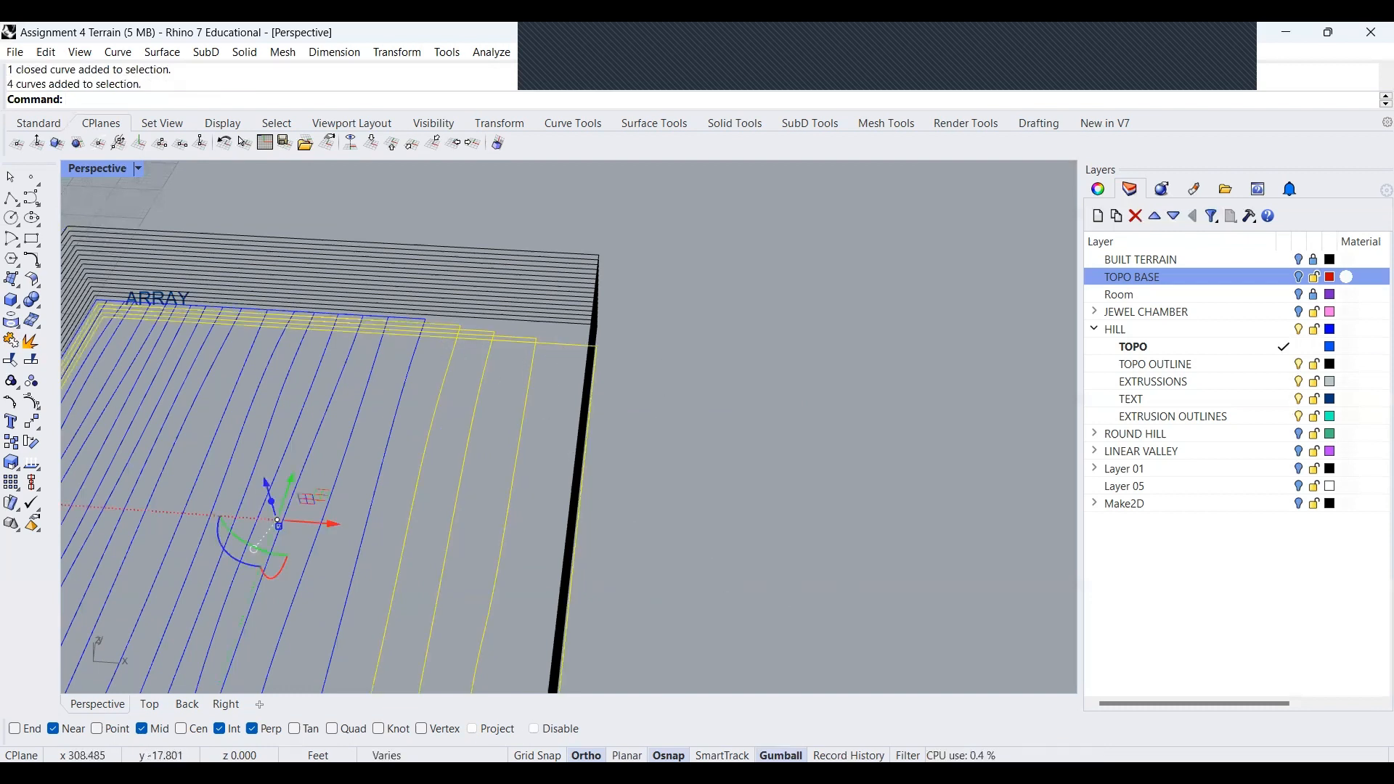
{"action": "left_click", "coordinate": [387, 756]}
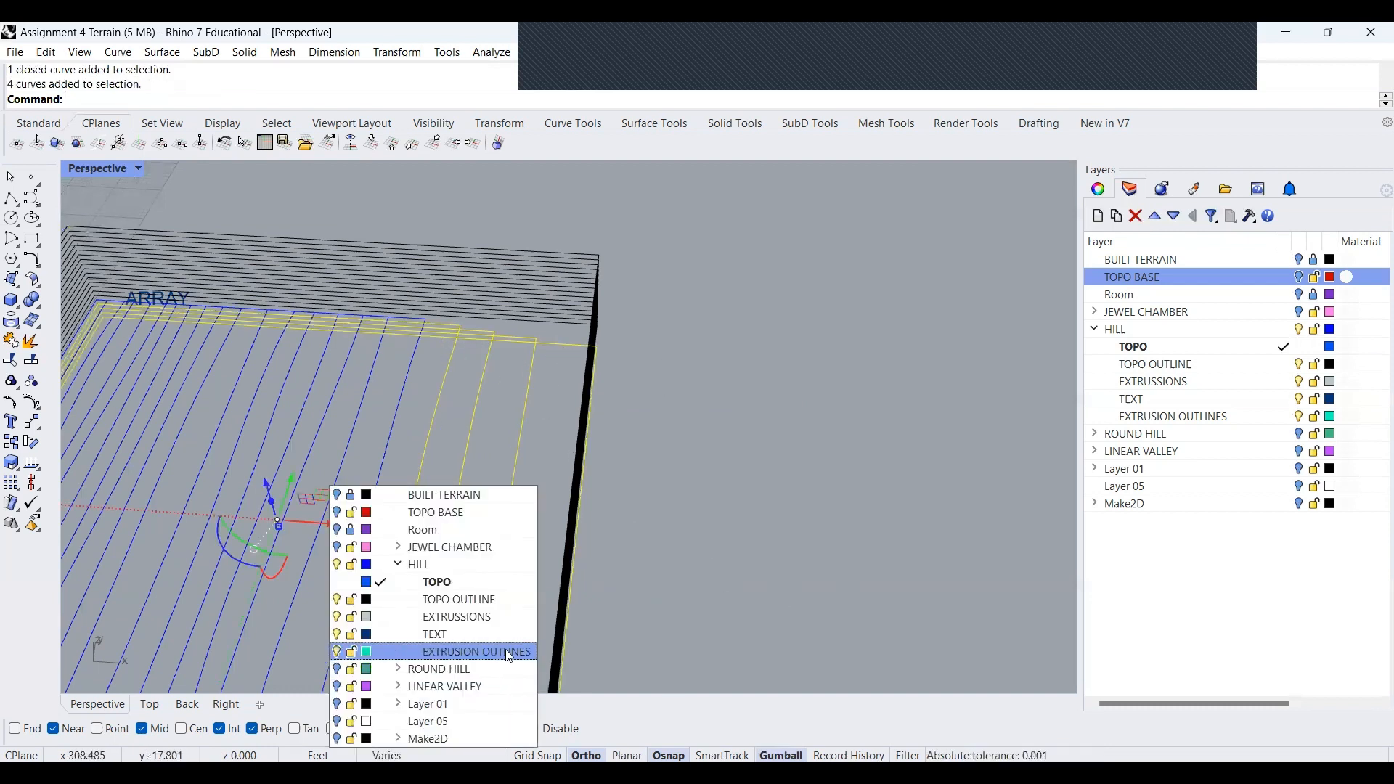
{"action": "left_click", "coordinate": [508, 652]}
{"action": "left_click", "coordinate": [786, 404]}
{"action": "left_click", "coordinate": [1299, 416]}
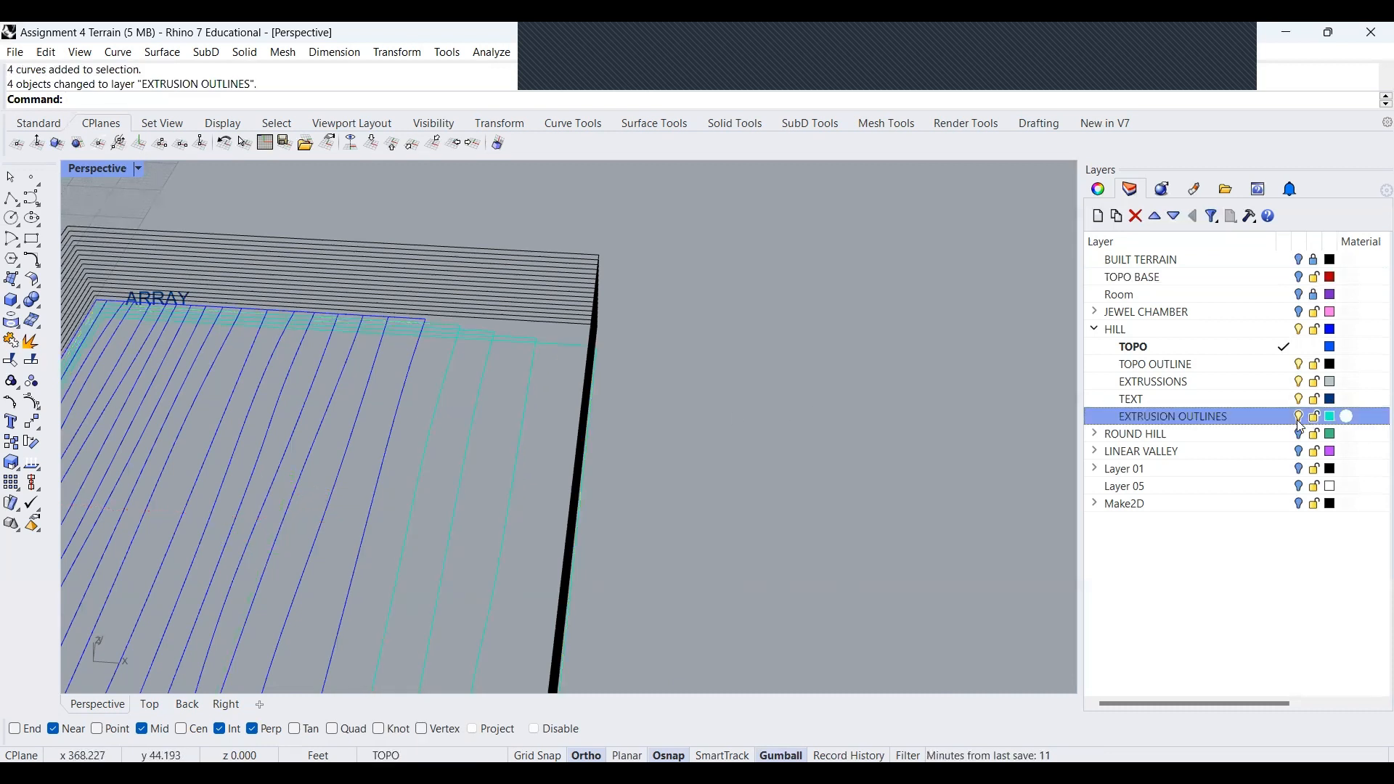
Move the fourth closed contour to the hidden EXTRUSION OUTLINES layer
{"action": "left_click", "coordinate": [419, 353]}
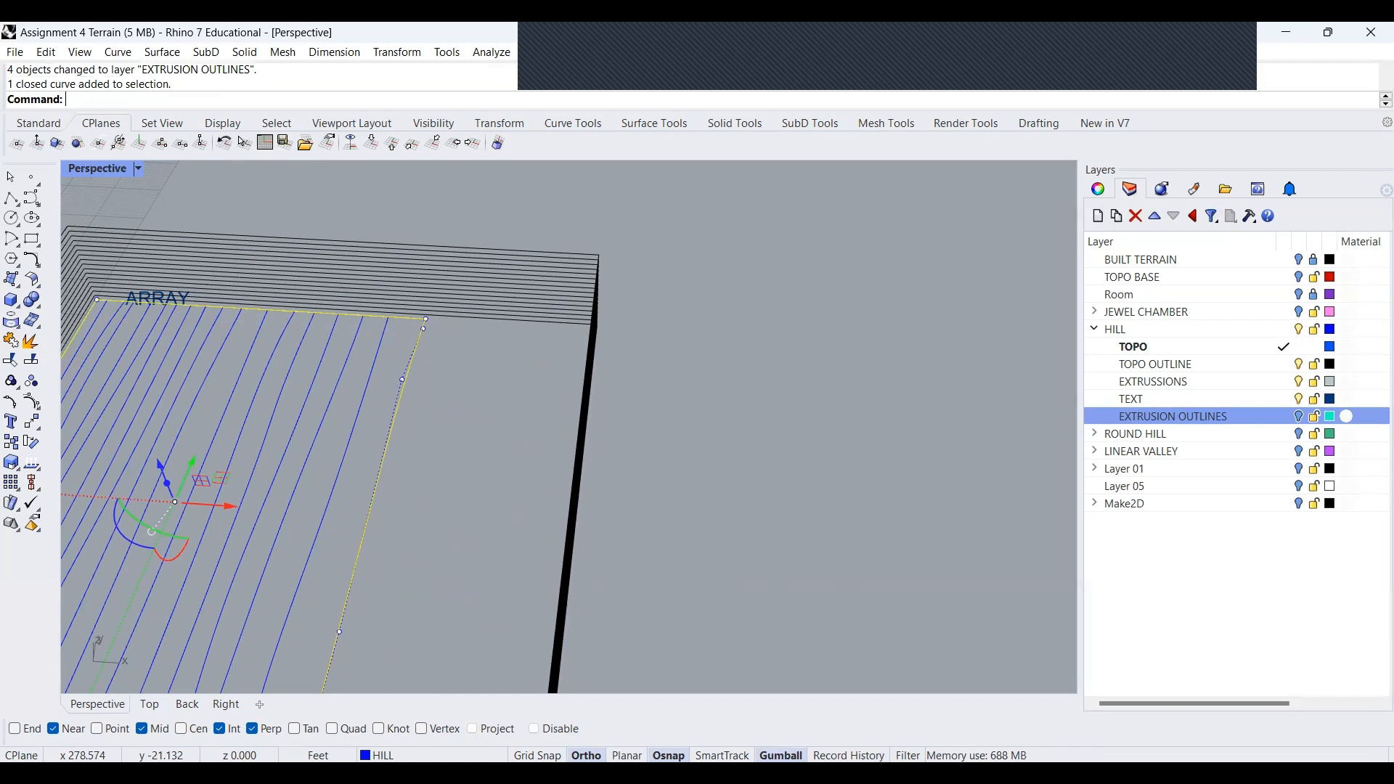
{"action": "left_click", "coordinate": [381, 755]}
{"action": "left_click", "coordinate": [501, 651]}
Select all remaining open contour curves and raise them 1 foot
{"action": "scroll", "coordinate": [732, 447], "scroll_direction": "down", "scroll_amount": 1}
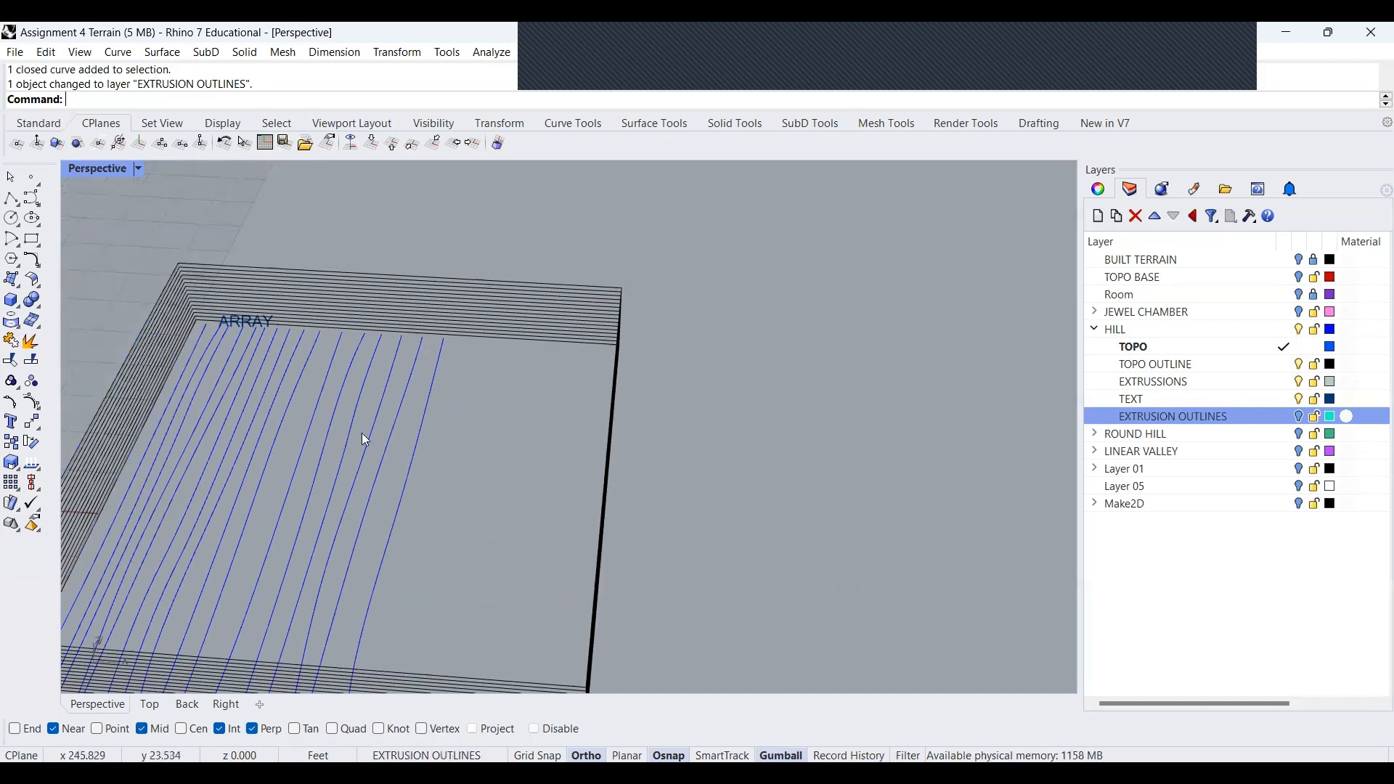
{"action": "left_click_drag", "start_coordinate": [429, 527], "coordinate": [119, 494]}
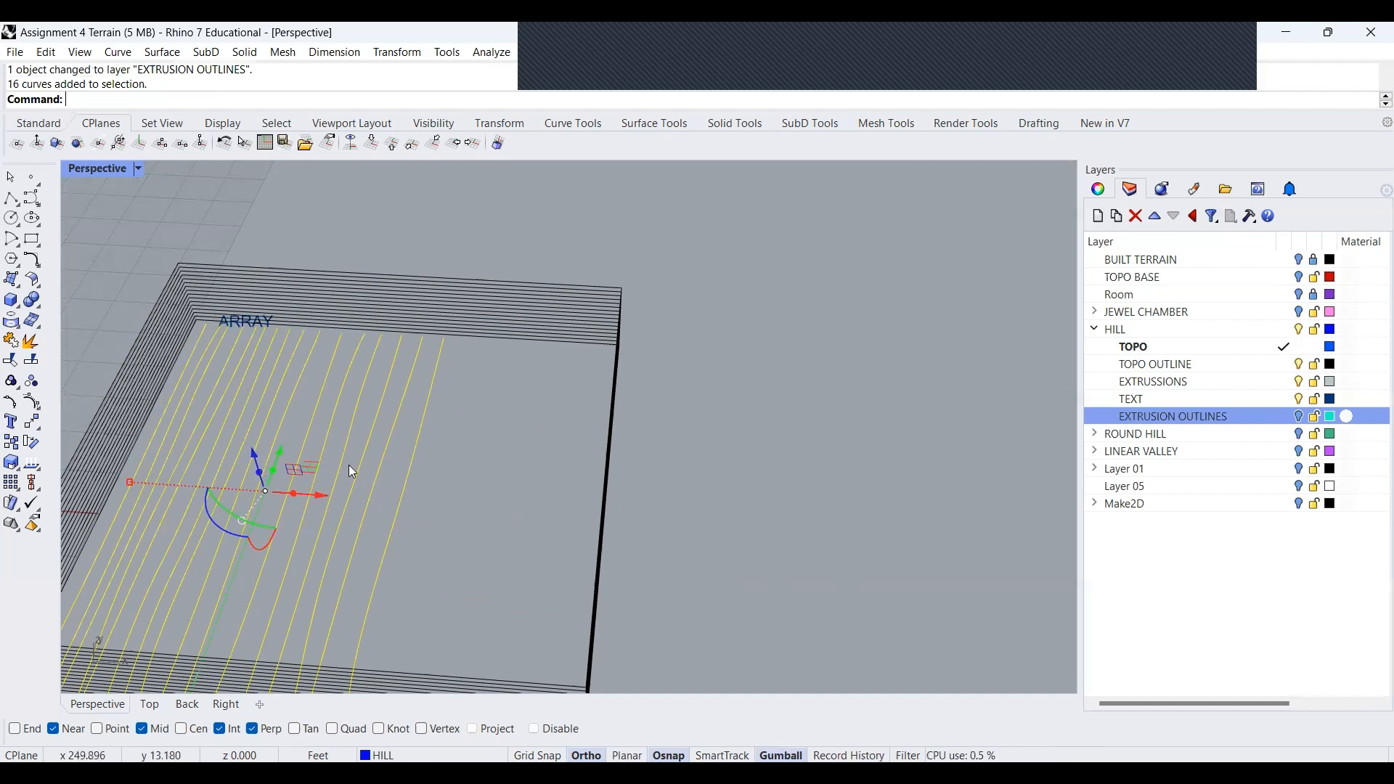
{"action": "left_click_drag", "start_coordinate": [261, 453], "coordinate": [250, 442]}
{"action": "type", "text": "1"}
{"action": "left_click_drag", "start_coordinate": [249, 441], "coordinate": [251, 447]}
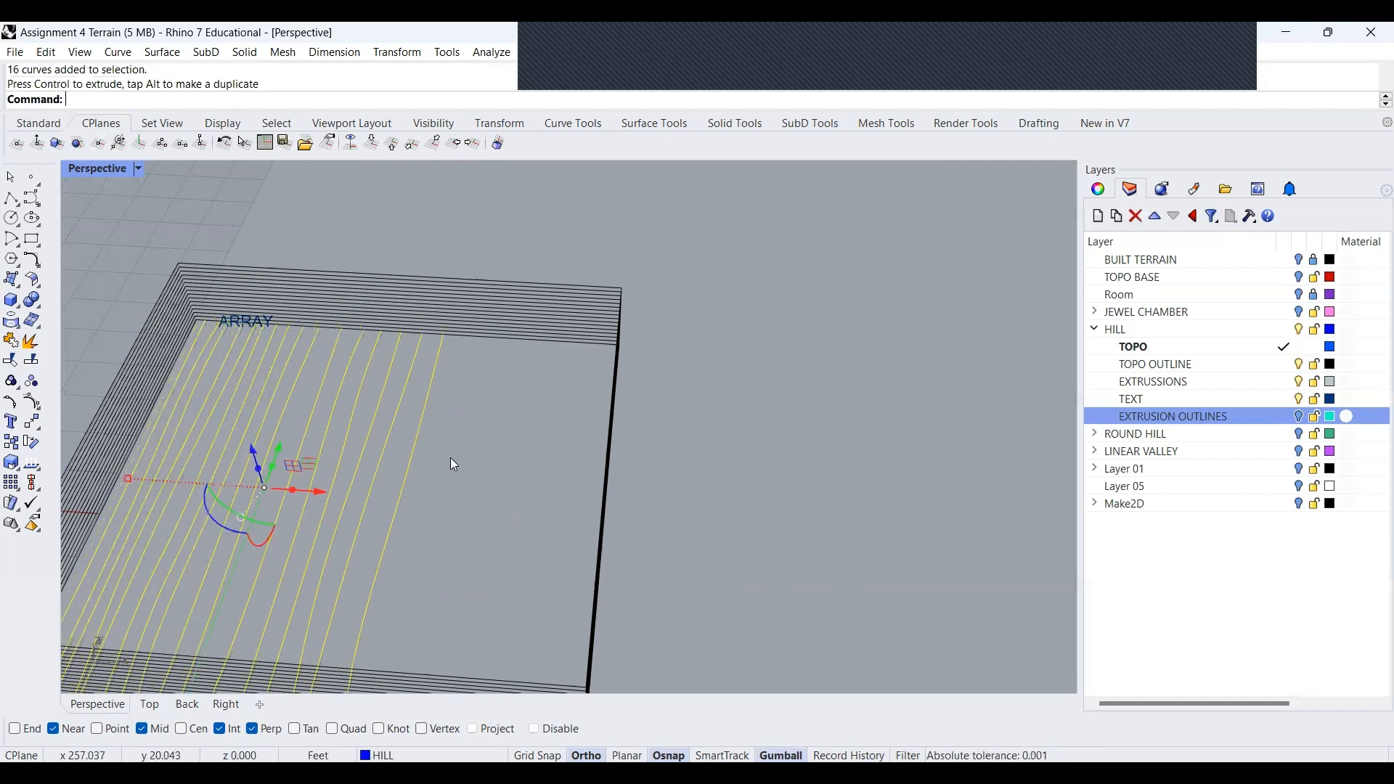
Raise the contours in further 1-foot steps, dropping the lowest one from the selection before each of three moves, and clear the selection
{"action": "left_click", "coordinate": [417, 437], "text": "ctrl"}
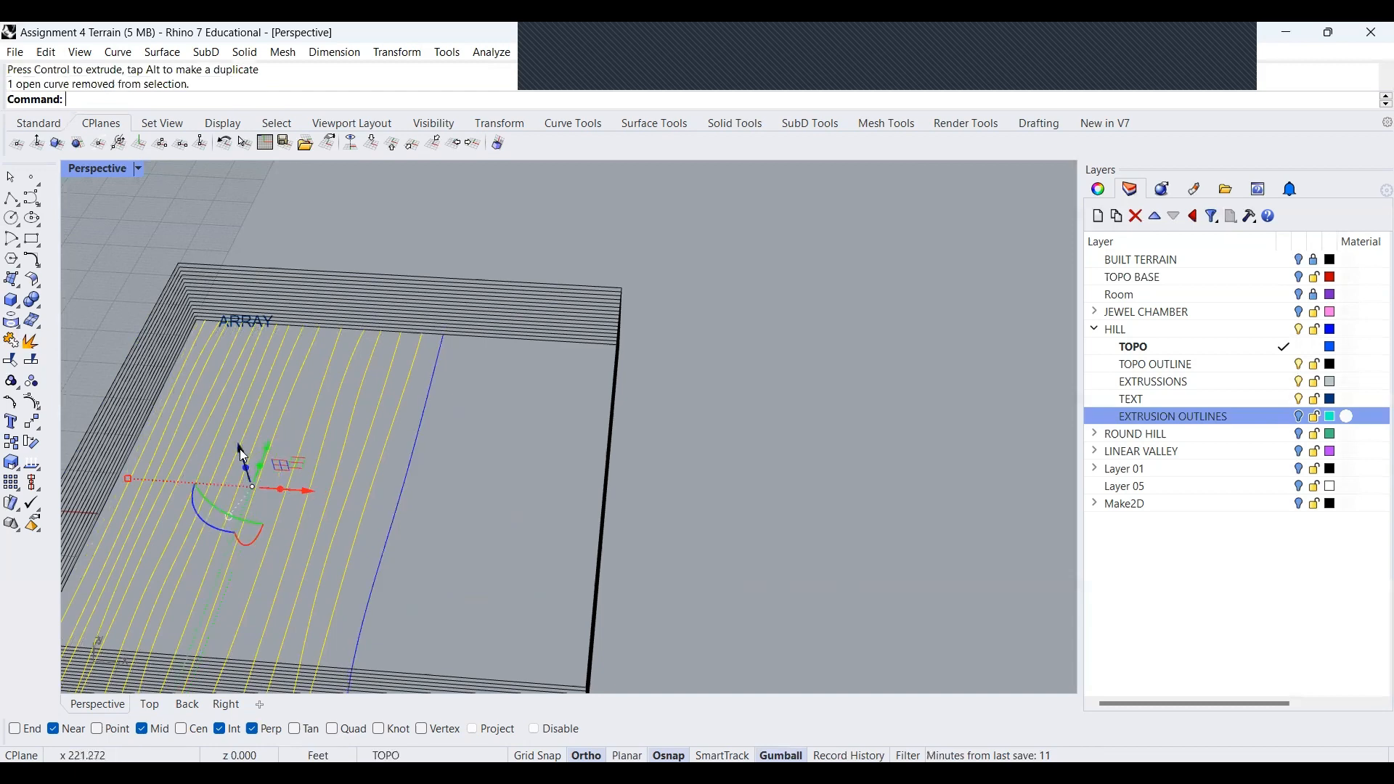
{"action": "mouse_move", "coordinate": [239, 449]}
{"action": "left_mouse_down"}
{"action": "mouse_move", "coordinate": [254, 440]}
{"action": "mouse_move", "coordinate": [226, 440]}
{"action": "left_mouse_up"}
{"action": "left_click", "coordinate": [385, 445], "text": "ctrl"}
{"action": "left_click", "coordinate": [369, 420], "text": "shift"}
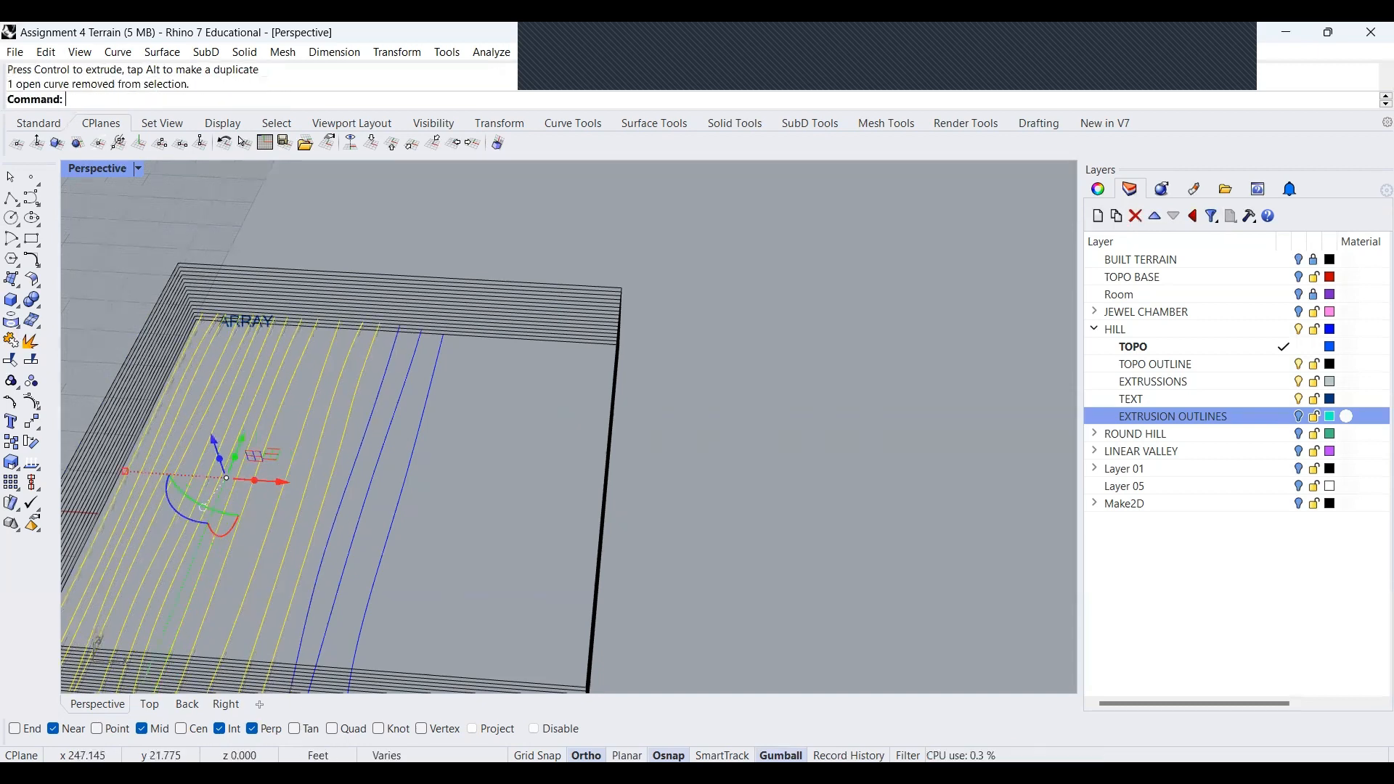
{"action": "left_click_drag", "start_coordinate": [212, 436], "coordinate": [209, 430]}
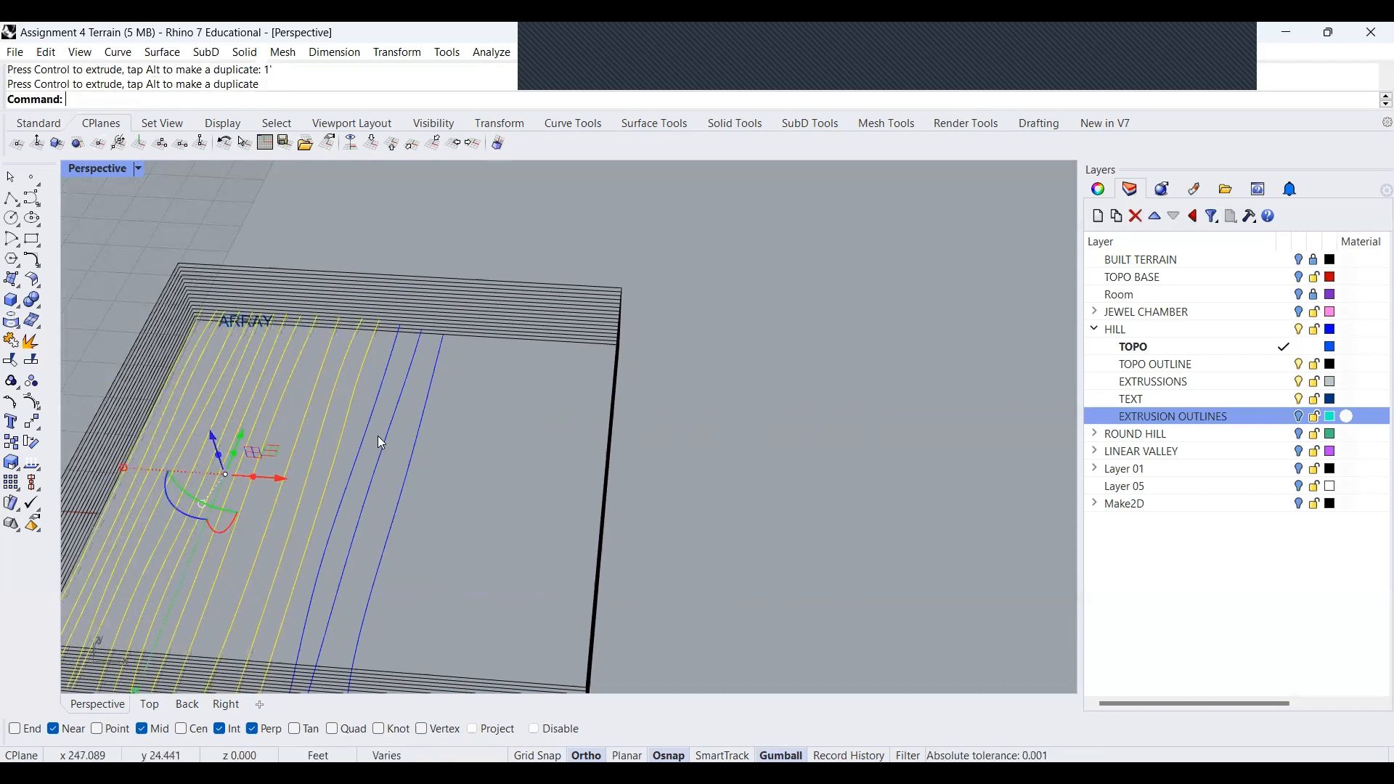
{"action": "left_click", "coordinate": [488, 453]}
{"action": "scroll", "coordinate": [450, 443], "scroll_direction": "up", "scroll_amount": 2}
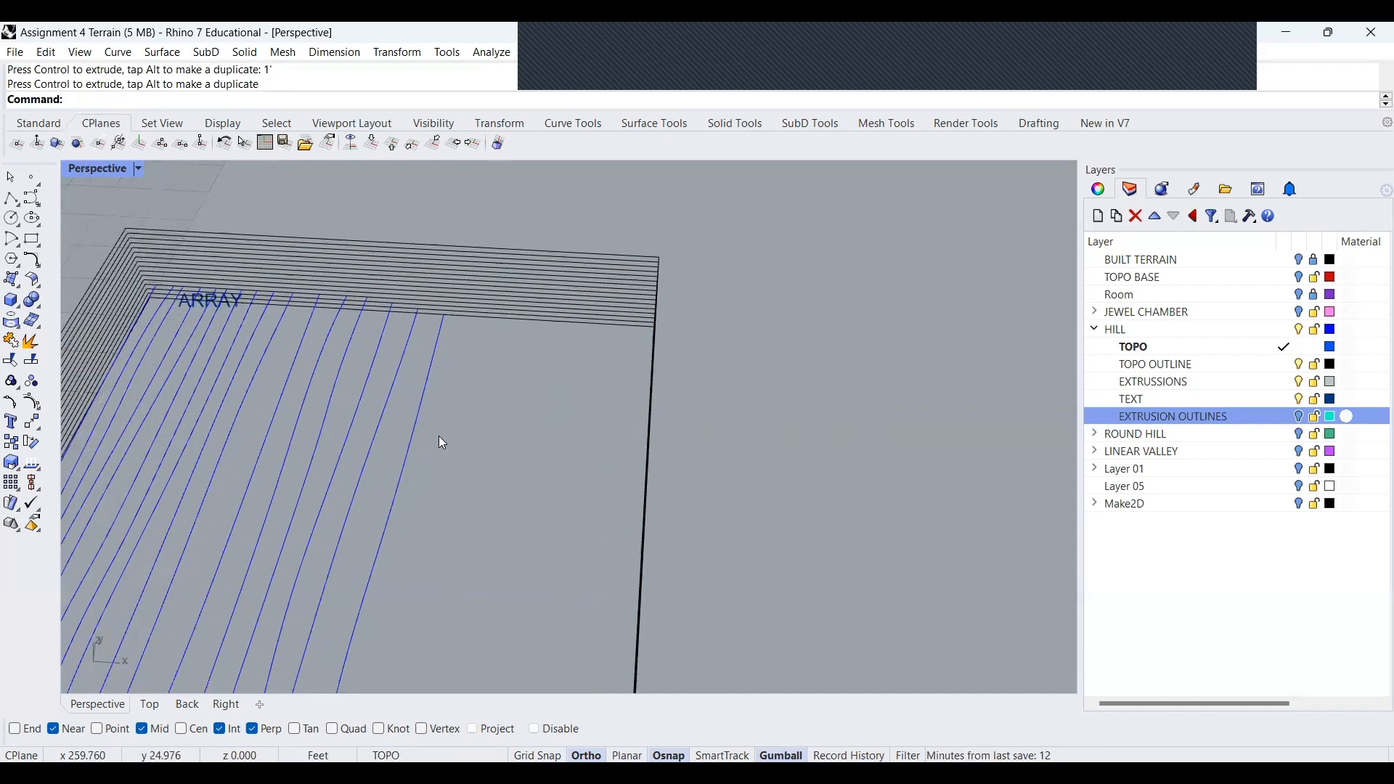
{"action": "key", "text": "ctrl+t"}
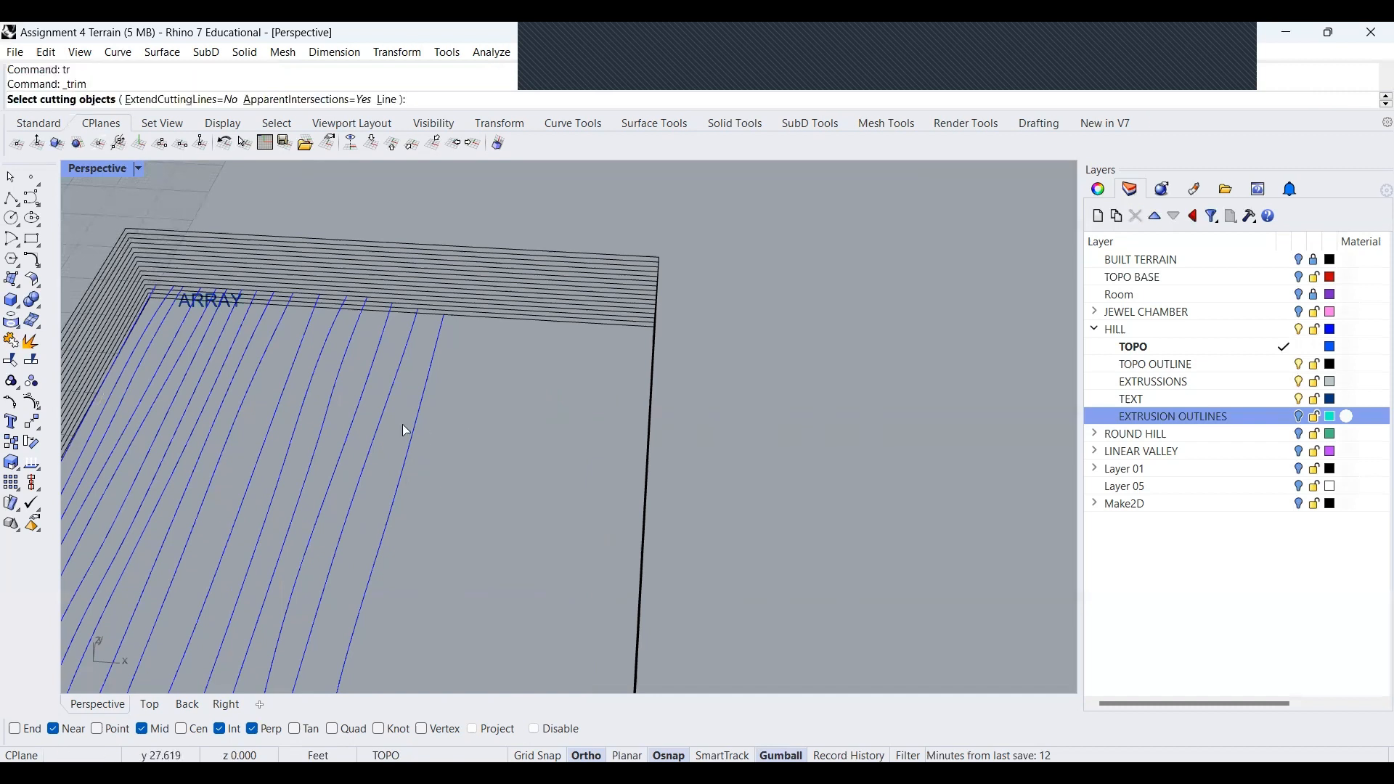
{"action": "left_click", "coordinate": [414, 430]}
{"action": "left_click", "coordinate": [462, 319]}
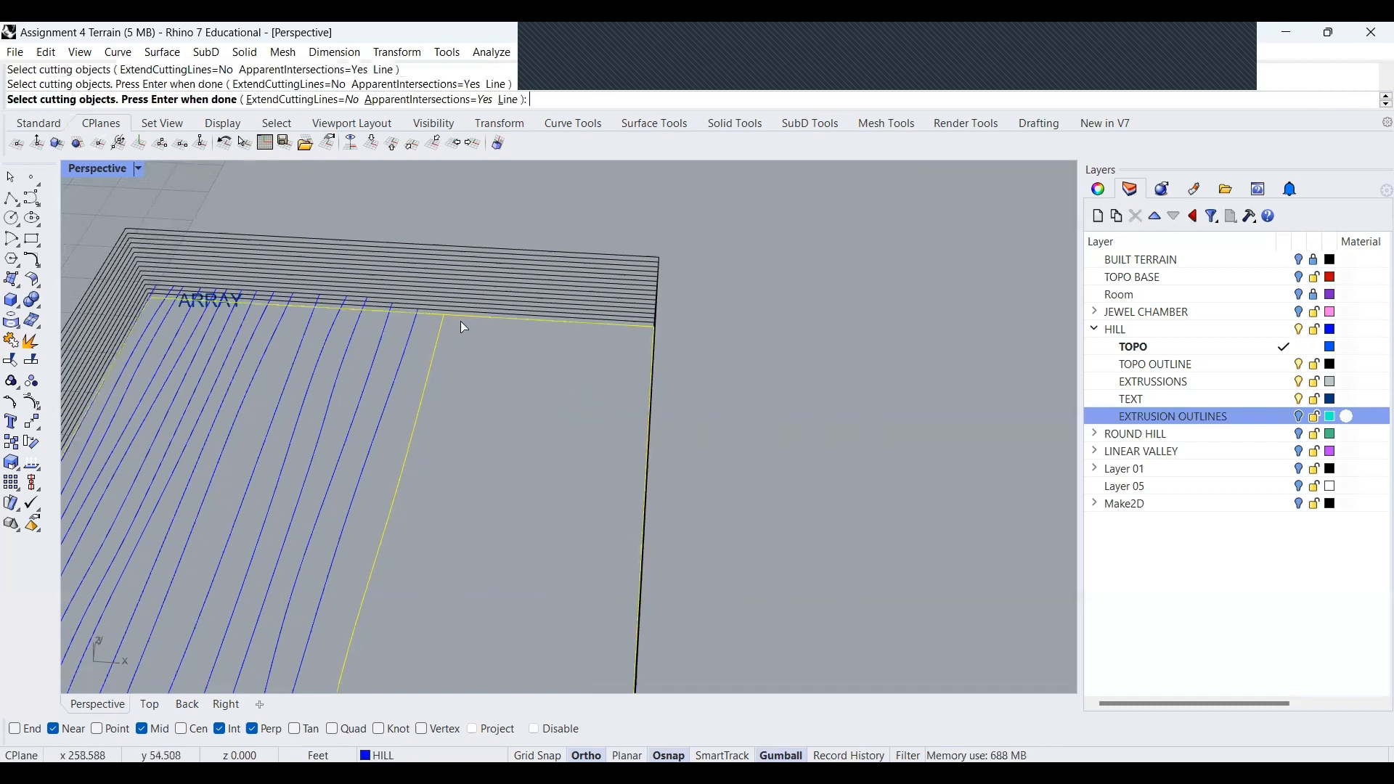
{"action": "key", "text": "Return"}
{"action": "left_click", "coordinate": [469, 324]}
{"action": "key", "text": "Return"}
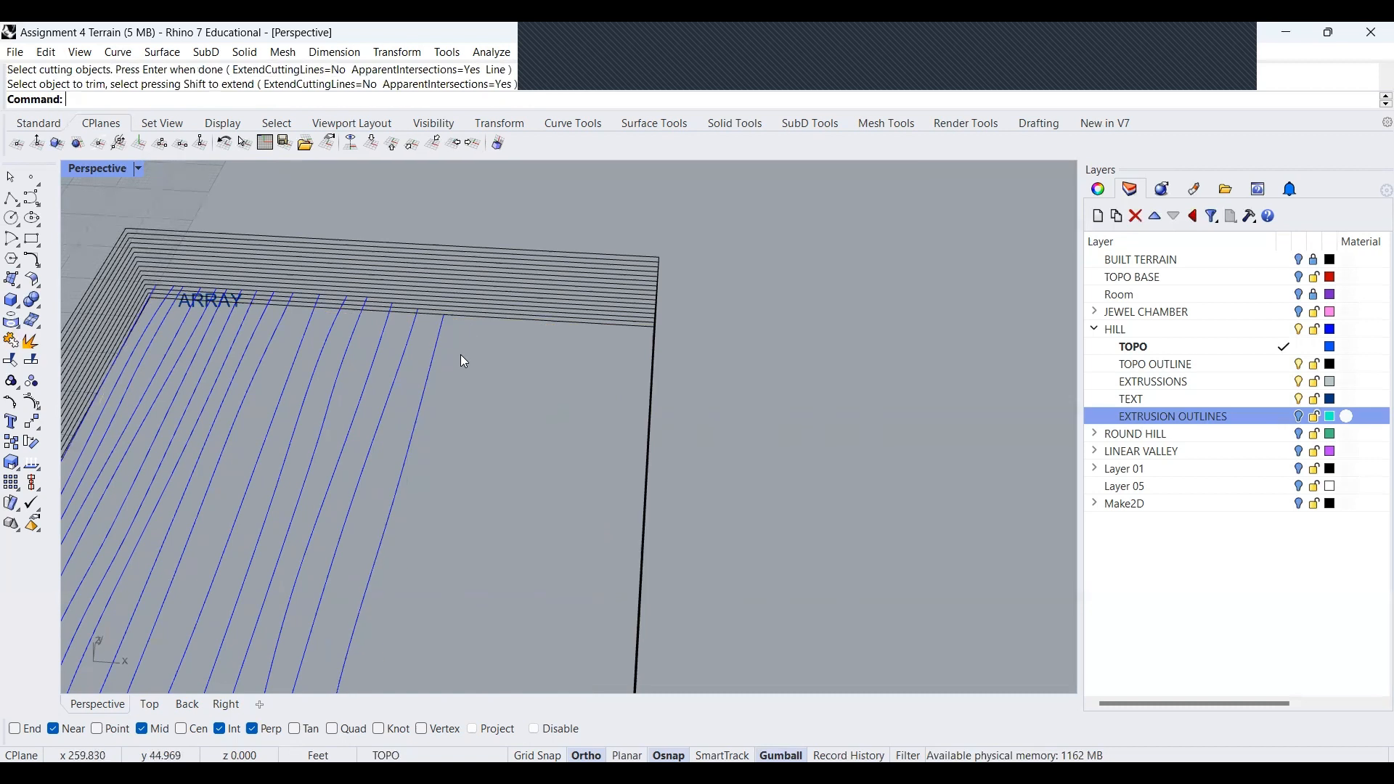
Trim the +X end off the lowest visible outline, using only the lowest visible contour as the cutter
{"action": "type", "text": "tr"}
{"action": "key", "text": "Return"}
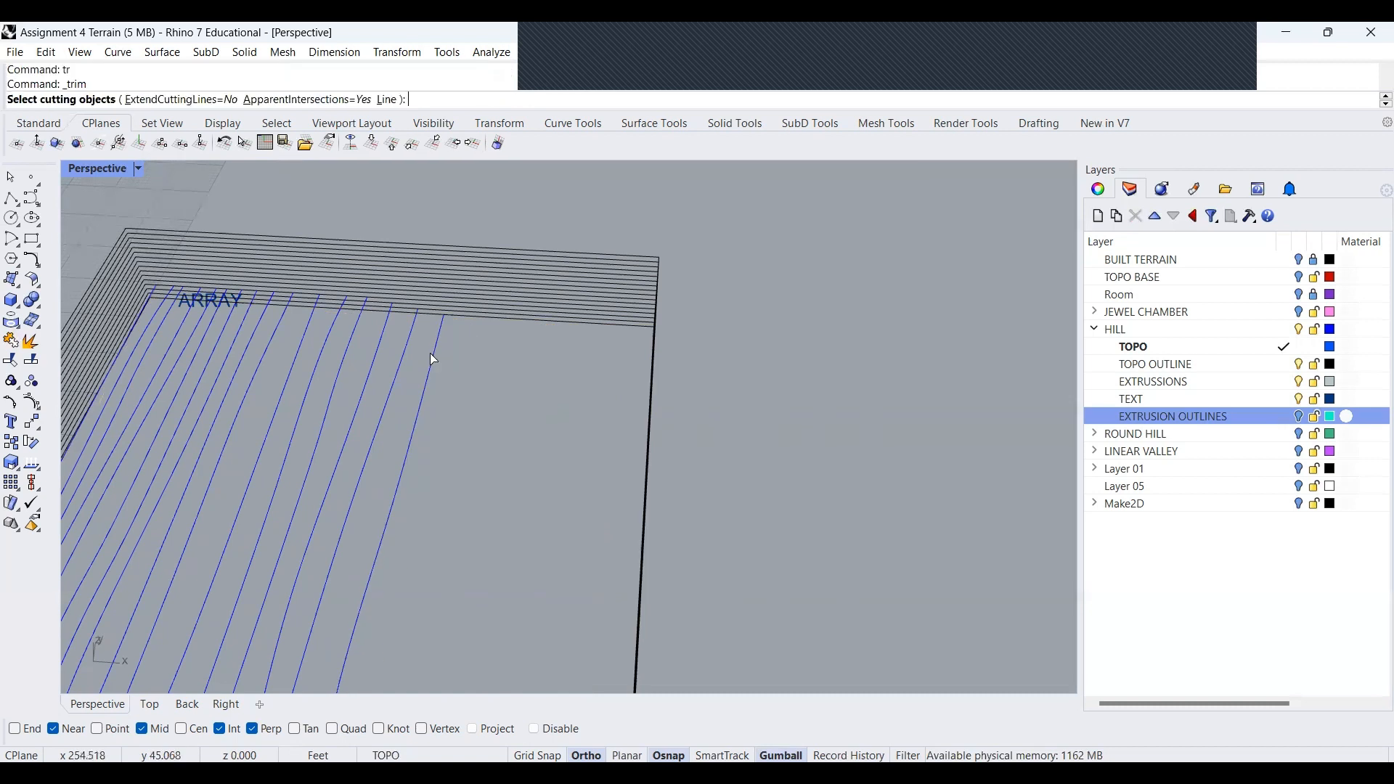
{"action": "left_click", "coordinate": [437, 353]}
{"action": "key", "text": "Return"}
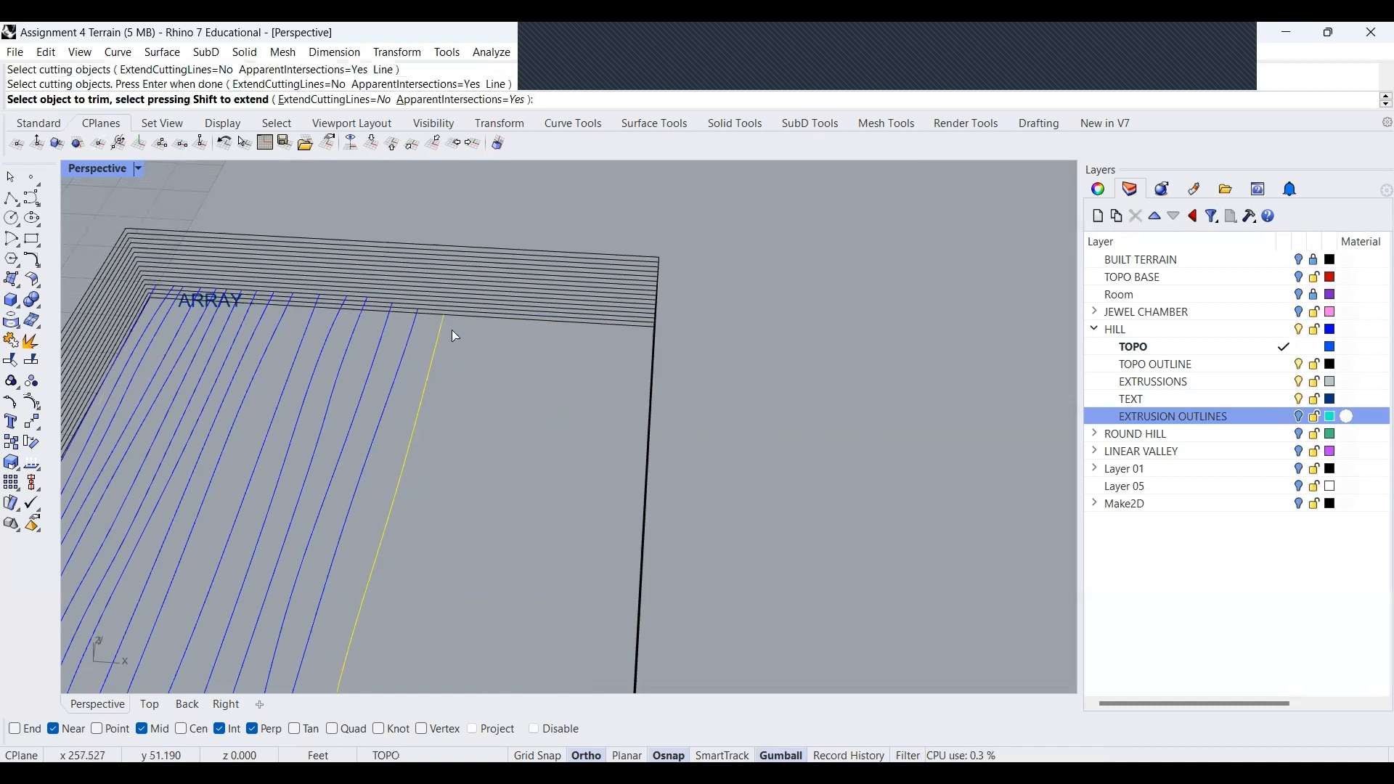
{"action": "left_click", "coordinate": [457, 317]}
{"action": "key", "text": "Return"}
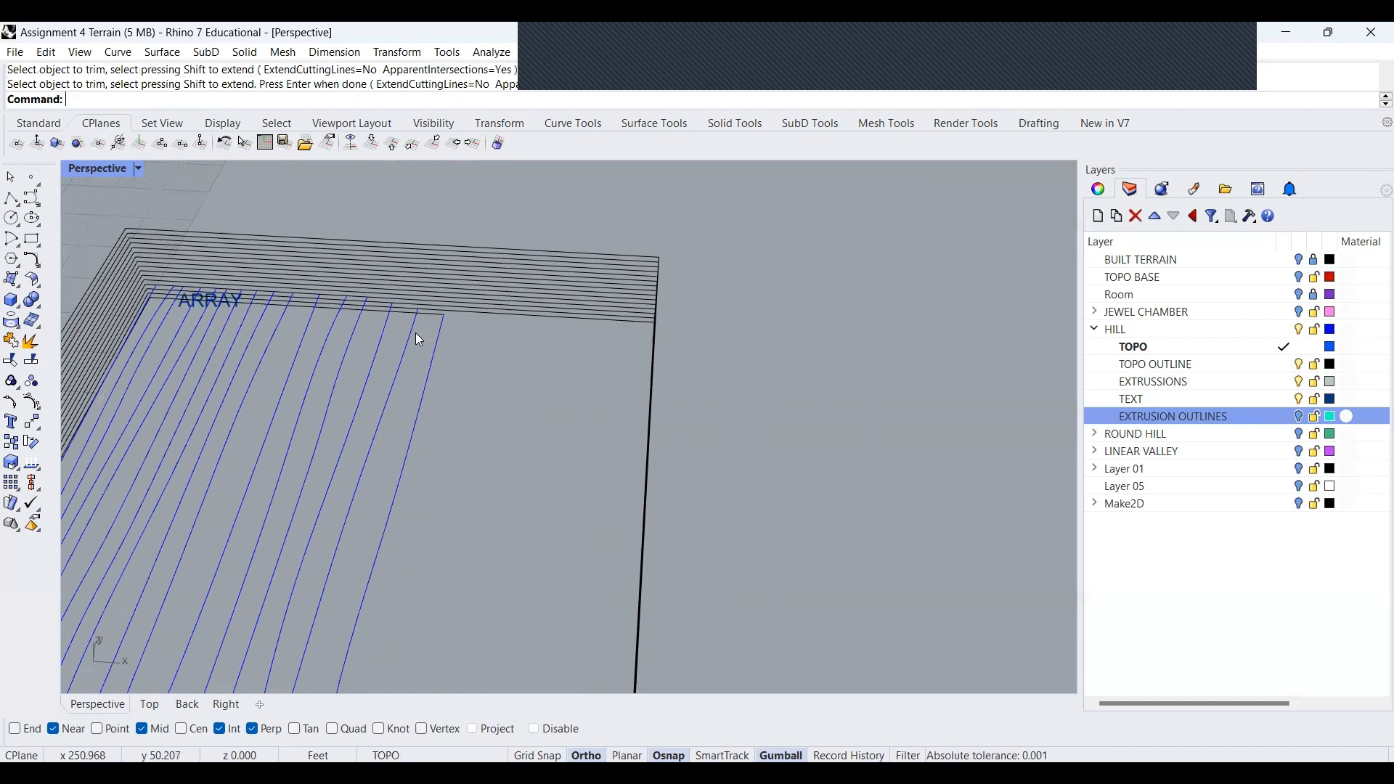
Trim the +X ends off the next two outlines, using the second and third visible contours as their respective cutters
{"action": "left_click", "coordinate": [408, 351]}
{"action": "key", "text": "Return"}
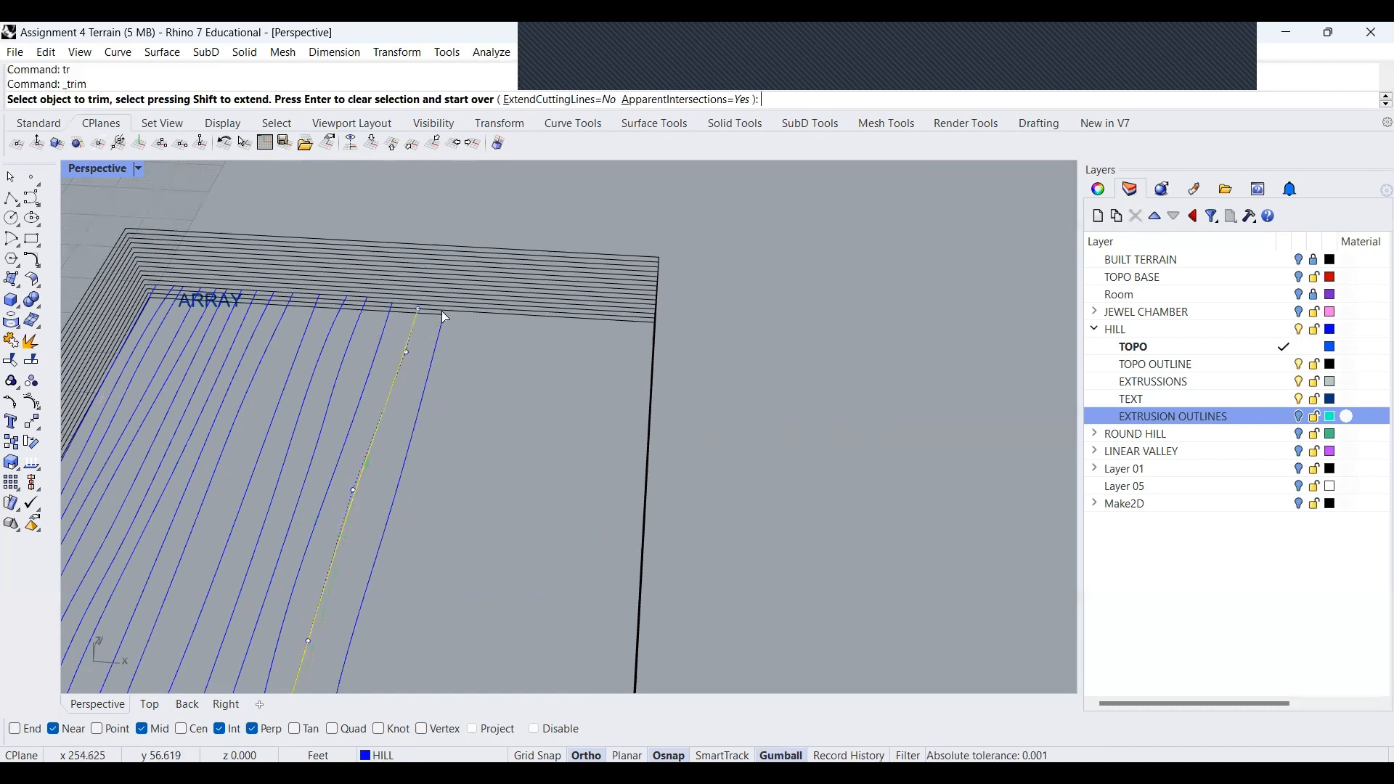
{"action": "left_click", "coordinate": [446, 317]}
{"action": "key", "text": "Return"}
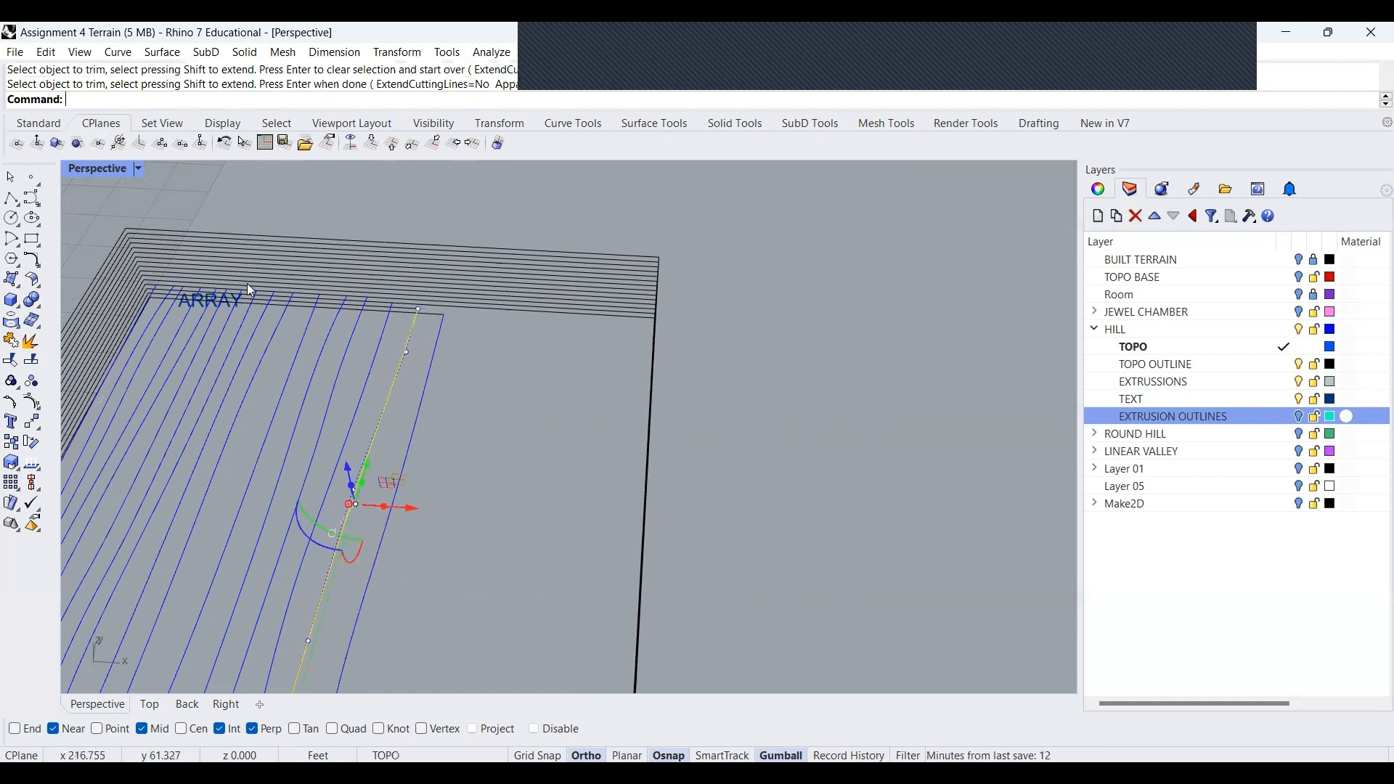
{"action": "left_click", "coordinate": [377, 347]}
{"action": "key", "text": "Return"}
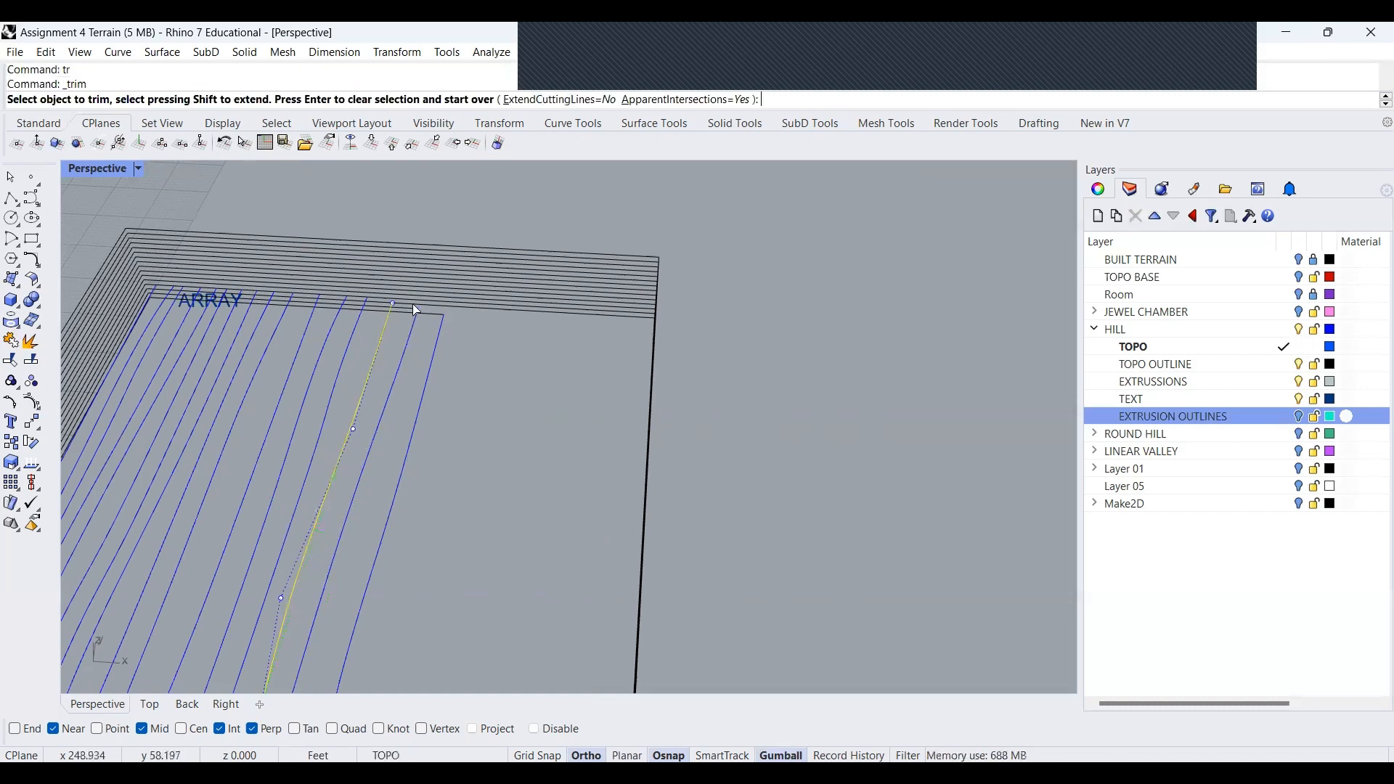
{"action": "left_click", "coordinate": [412, 303]}
{"action": "key", "text": "Return"}
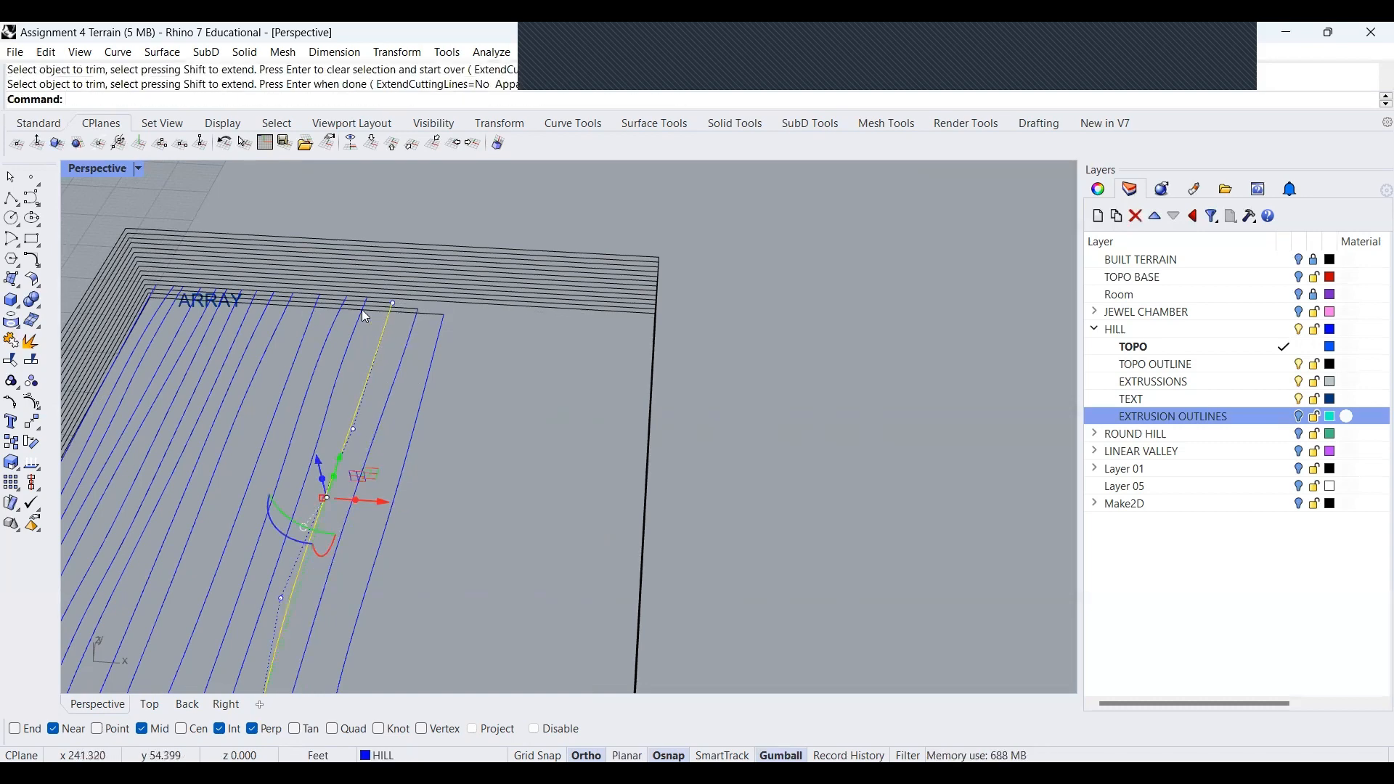
Trim the +X end off the fourth visible contour's outline with that contour as cutter, and clear the selection
{"action": "key", "text": "Escape"}
{"action": "left_click", "coordinate": [363, 312]}
{"action": "left_click", "coordinate": [354, 329]}
{"action": "type", "text": "t"}
{"action": "key", "text": "Return"}
{"action": "left_click", "coordinate": [419, 300]}
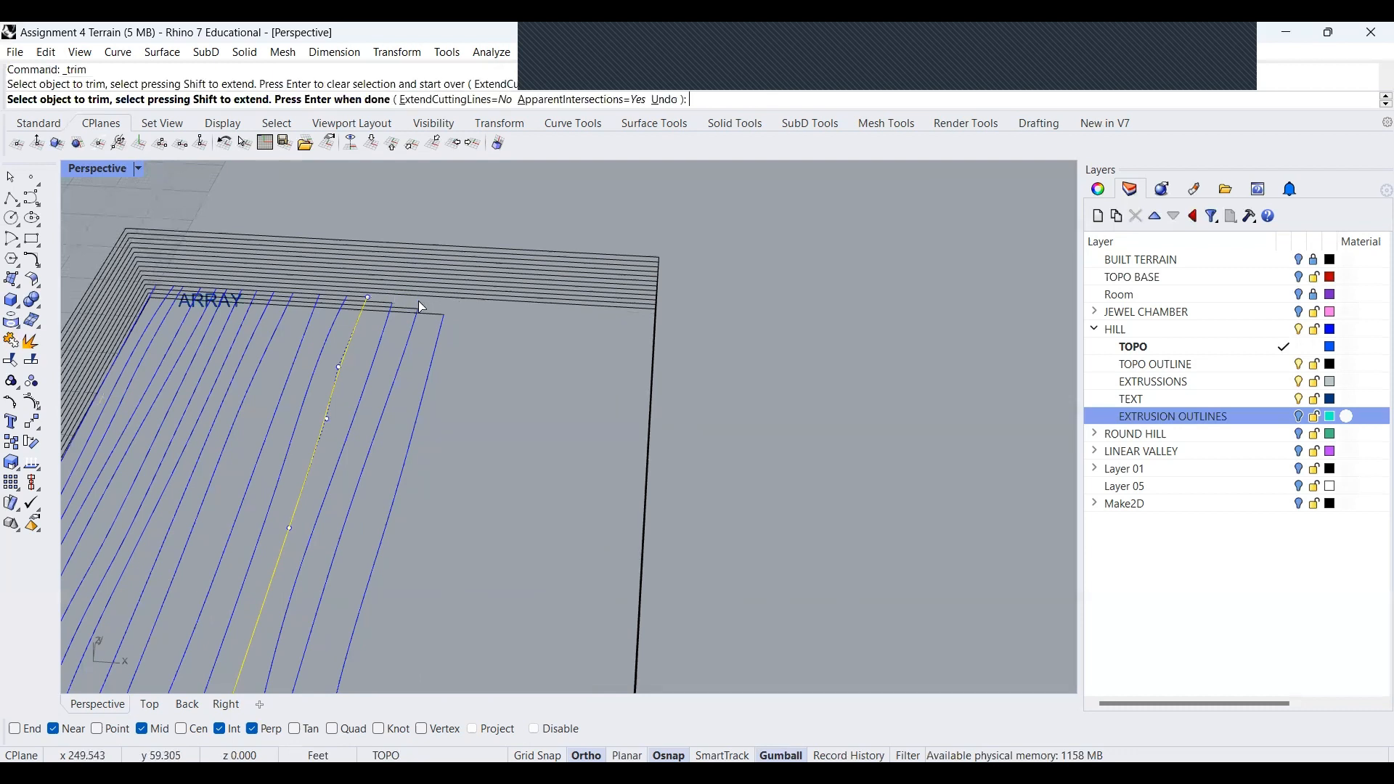
{"action": "key", "text": "Return"}
{"action": "key", "text": "Escape"}
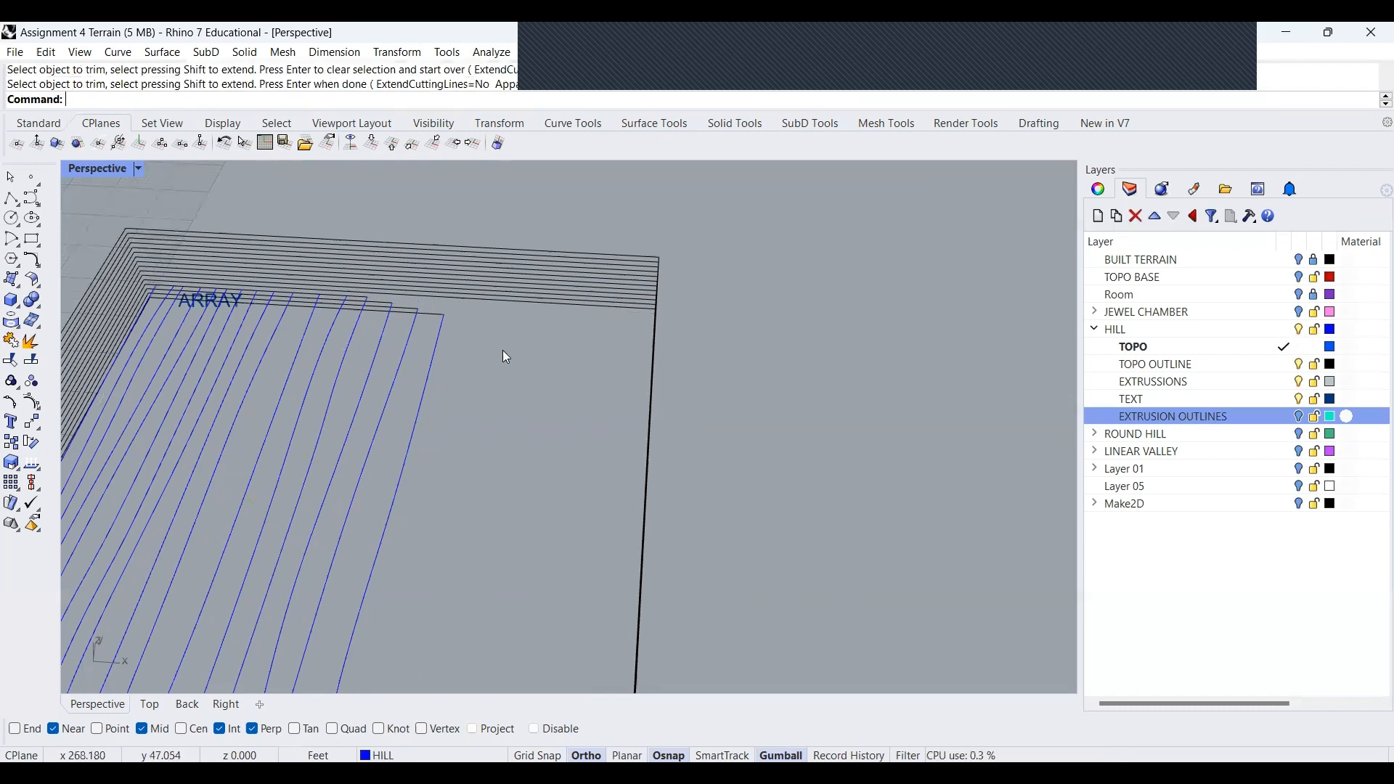
Join the lowest visible contour with its trimmed outline into one closed curve
{"action": "type", "text": "join"}
{"action": "key", "text": "Return"}
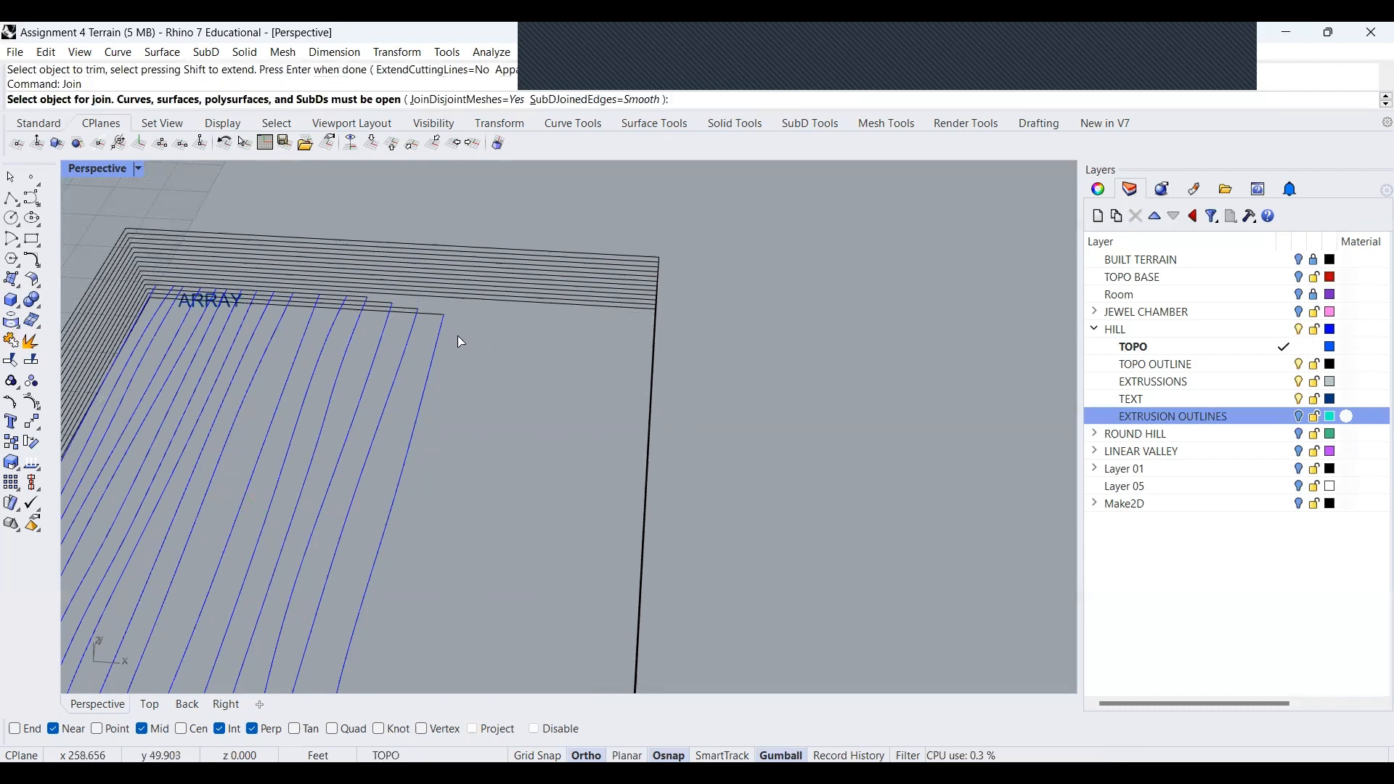
{"action": "left_click", "coordinate": [437, 331]}
{"action": "left_click", "coordinate": [428, 314]}
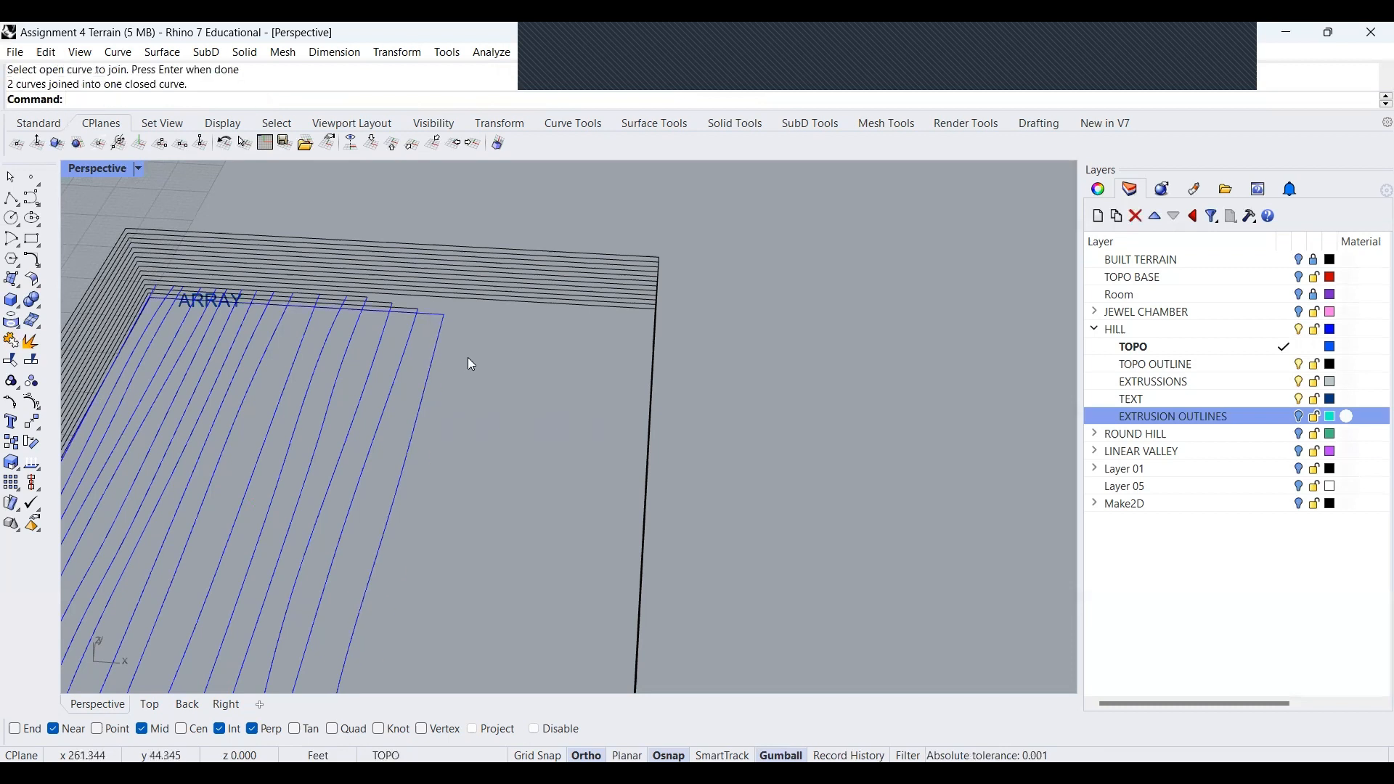
Join the second-lowest visible contour with its trimmed outline into one closed curve
{"action": "key", "text": "Return"}
{"action": "left_click", "coordinate": [408, 311]}
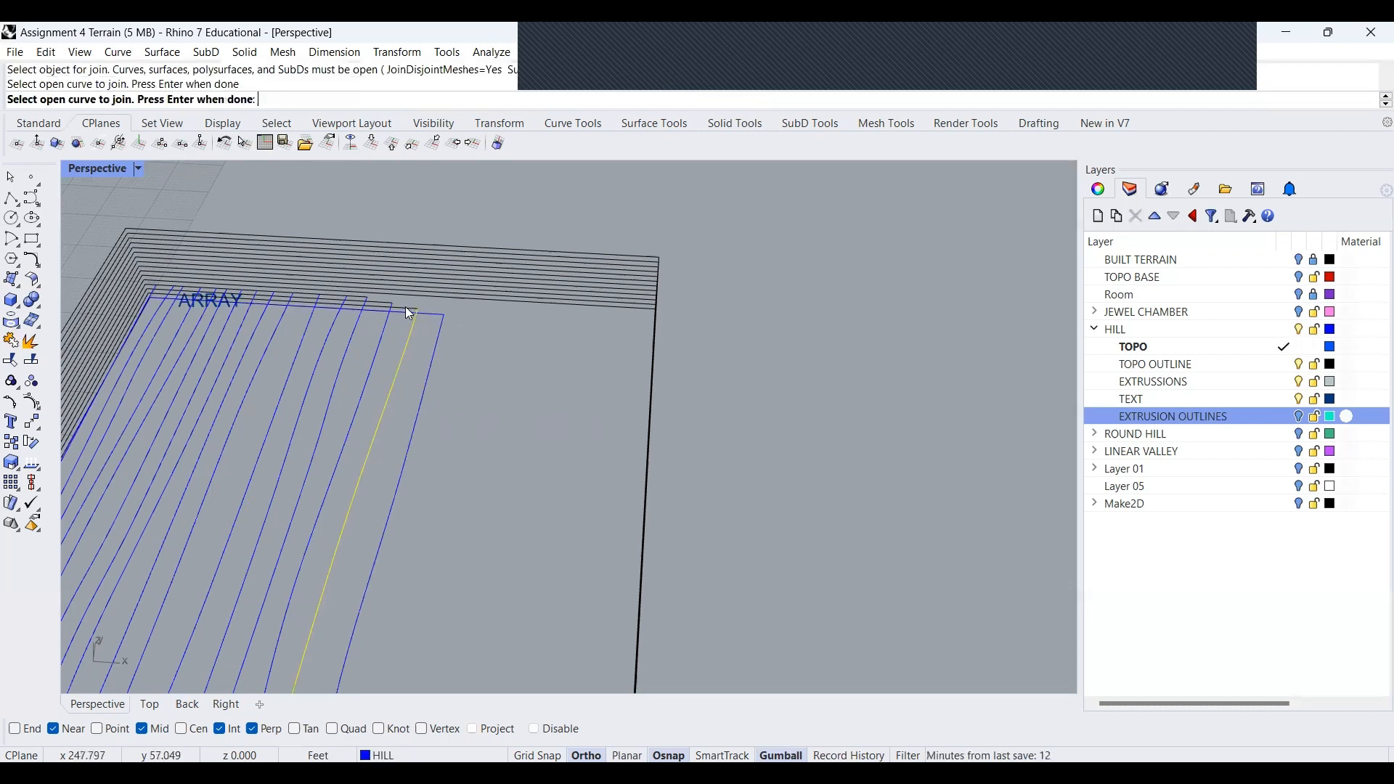
{"action": "key", "text": "Escape"}
{"action": "left_click", "coordinate": [411, 326]}
{"action": "left_click", "coordinate": [406, 307]}
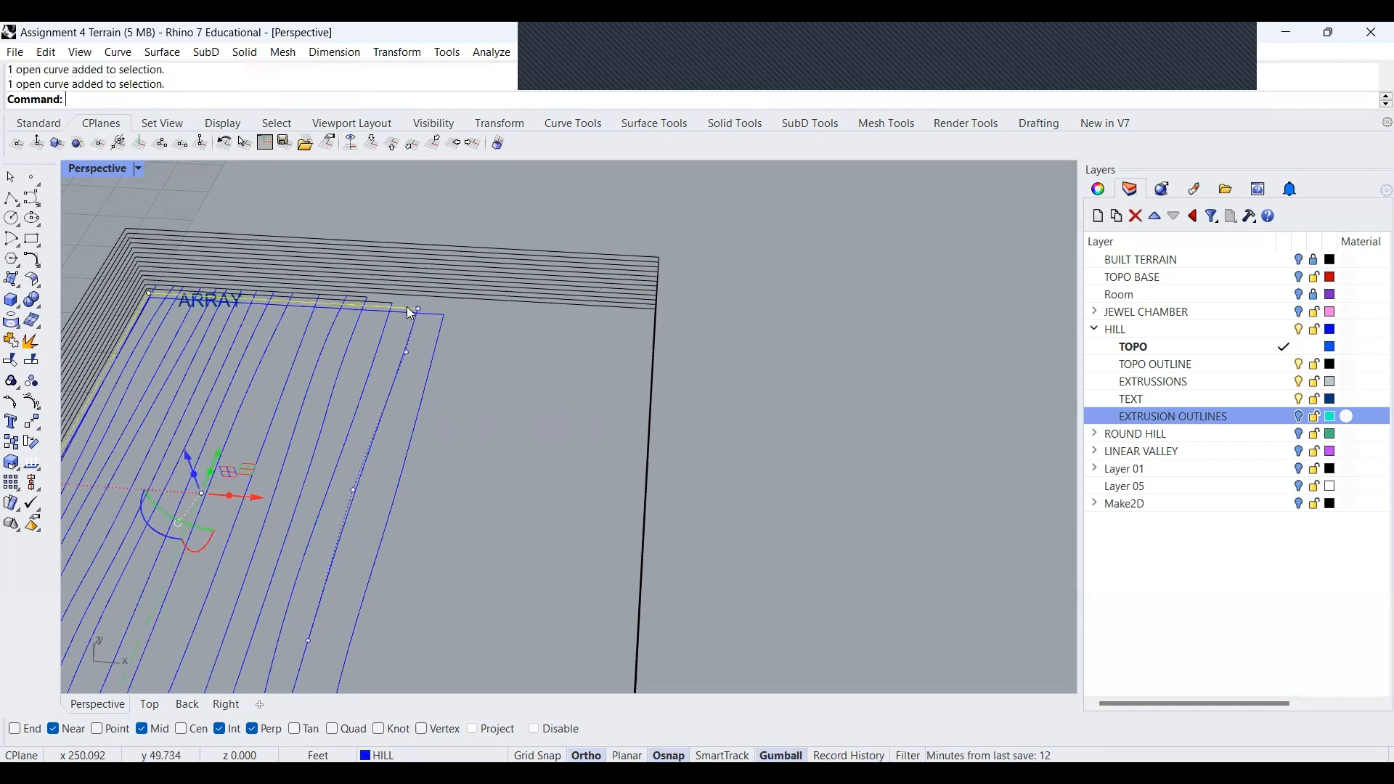
{"action": "key", "text": "Return"}
{"action": "left_click", "coordinate": [409, 324]}
Join the third visible contour with its trimmed outline into one closed curve
{"action": "key", "text": "Return"}
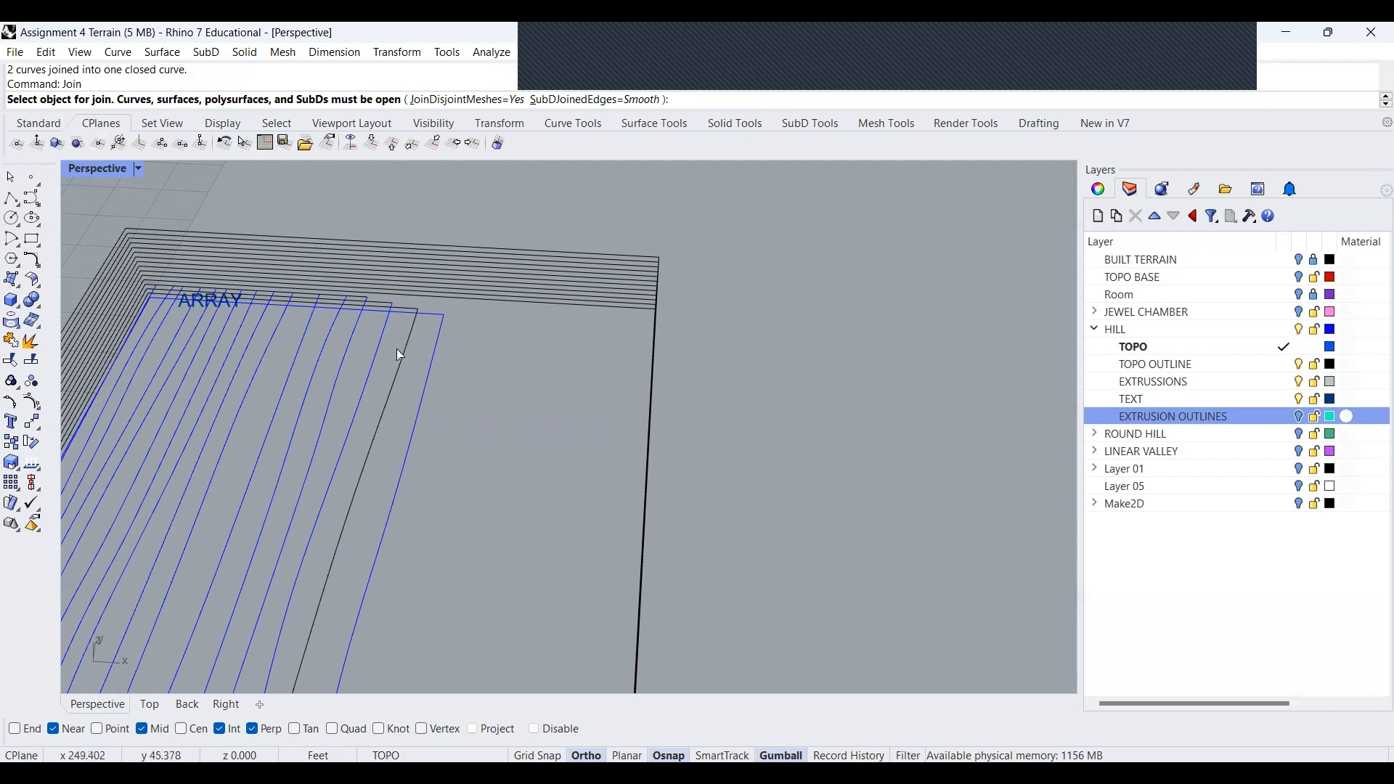
{"action": "left_click", "coordinate": [377, 351]}
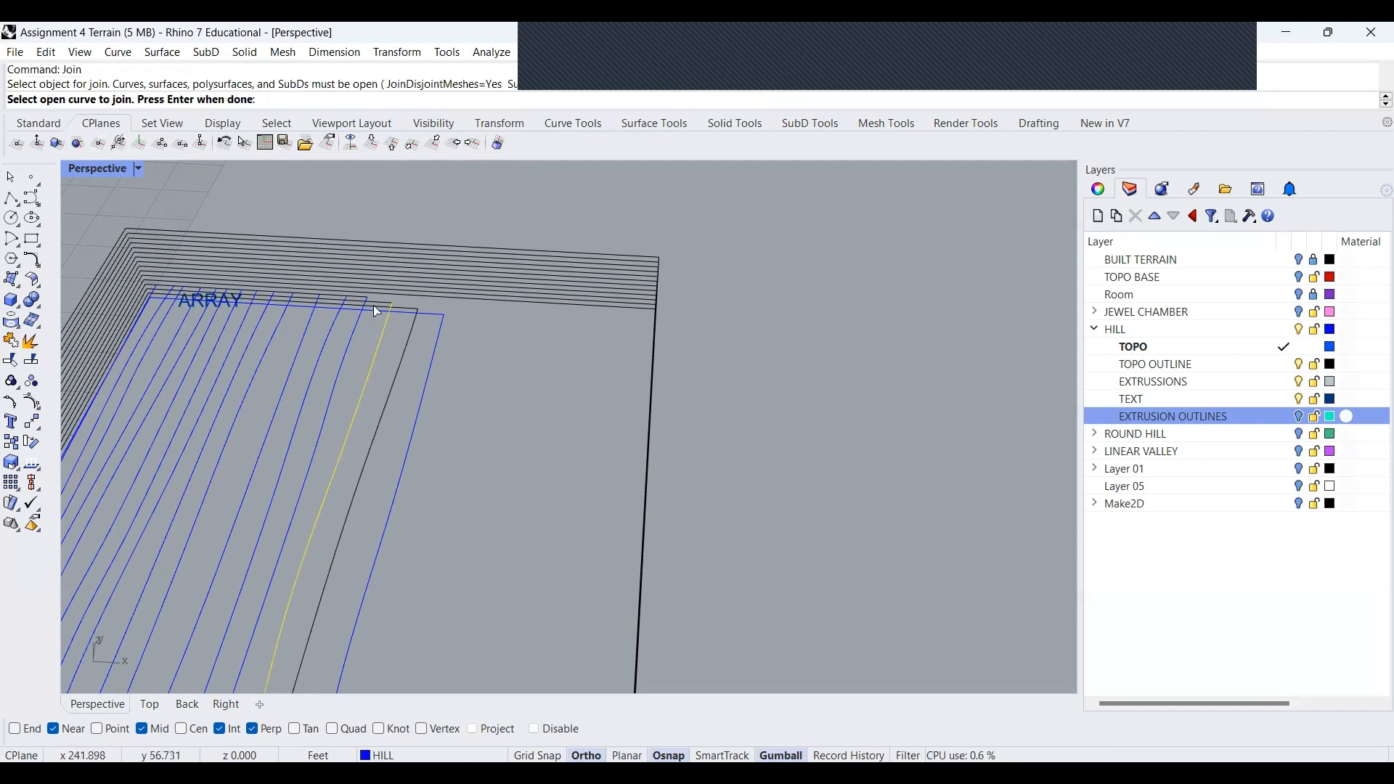
{"action": "key", "text": "Return"}
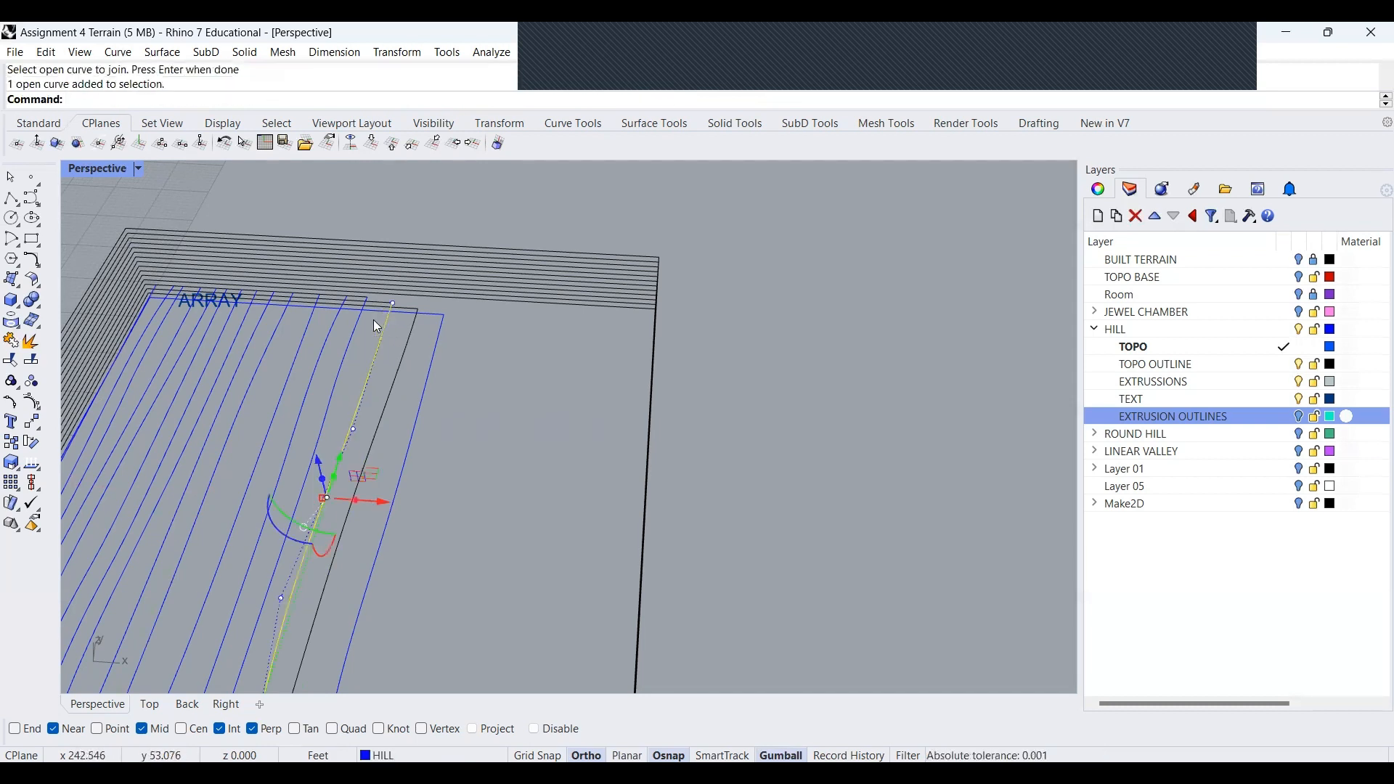
{"action": "type", "text": "join"}
{"action": "key", "text": "Return"}
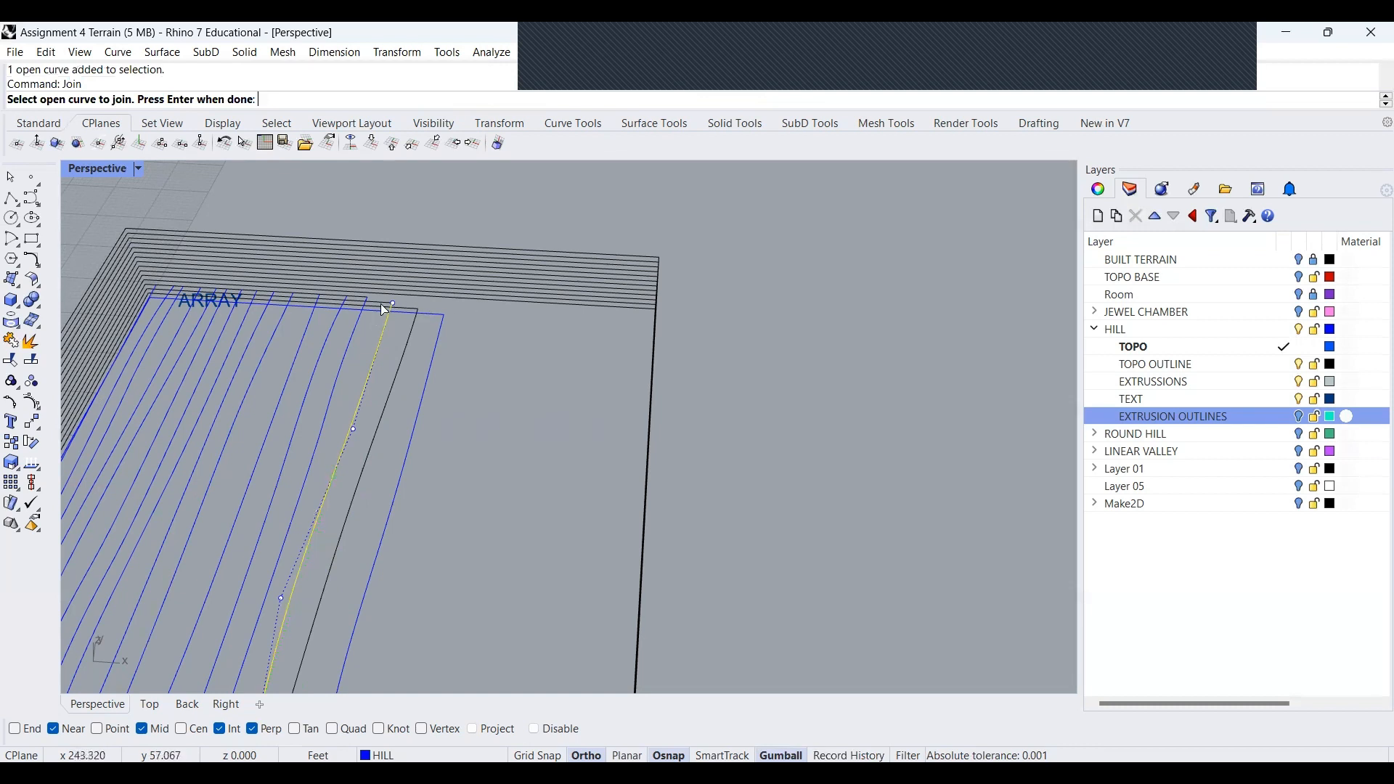
{"action": "left_click", "coordinate": [381, 303]}
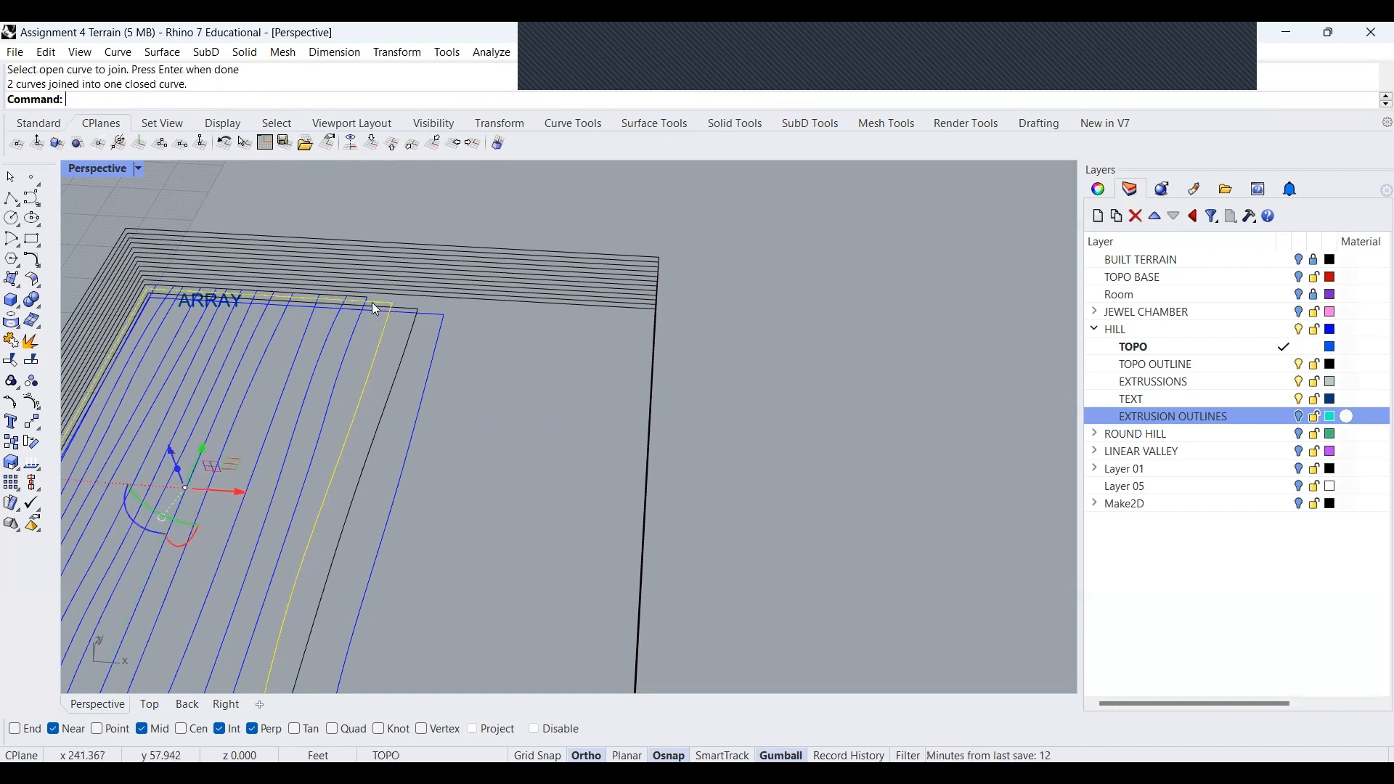
Join the fourth visible contour with its trimmed outline into one closed curve, and leave the Join command
{"action": "key", "text": "Return"}
{"action": "left_click", "coordinate": [358, 322]}
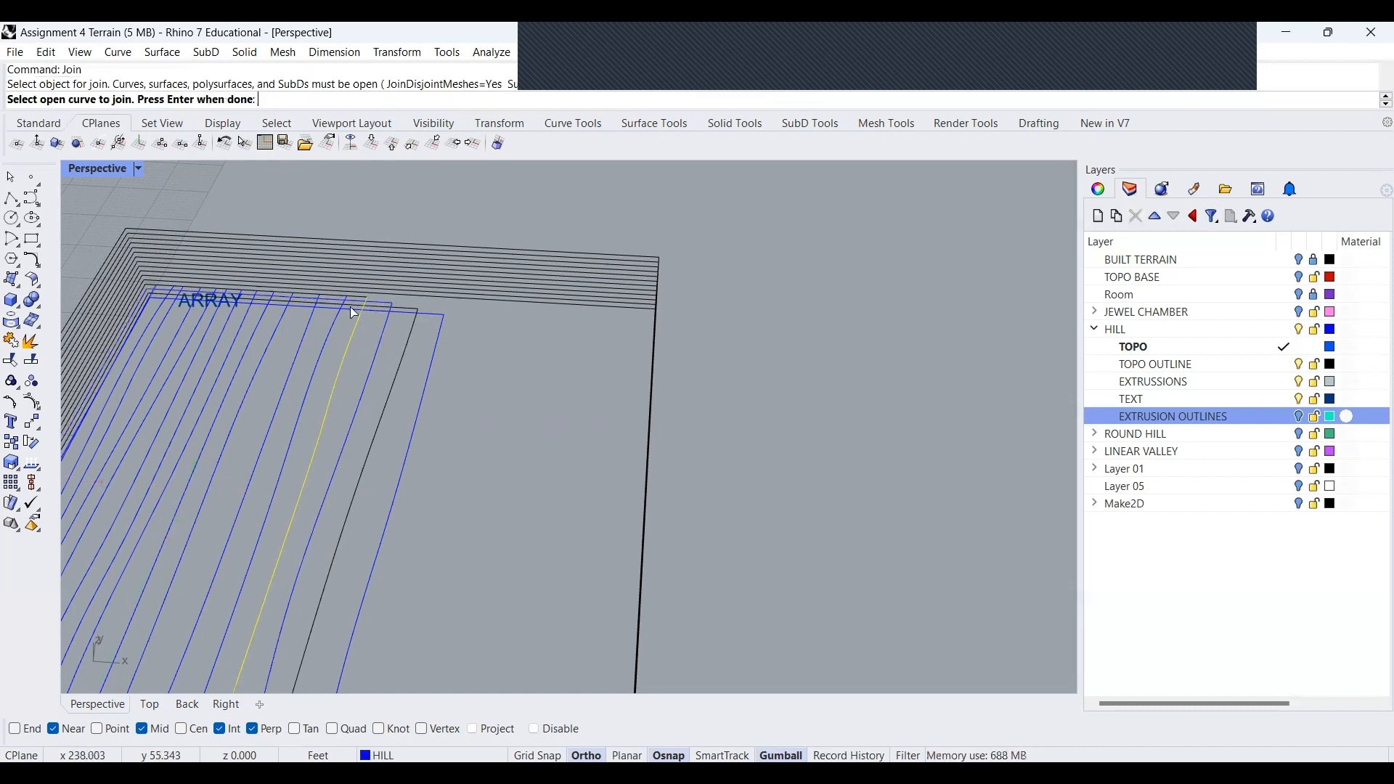
{"action": "key", "text": "Escape"}
{"action": "left_click", "coordinate": [358, 327]}
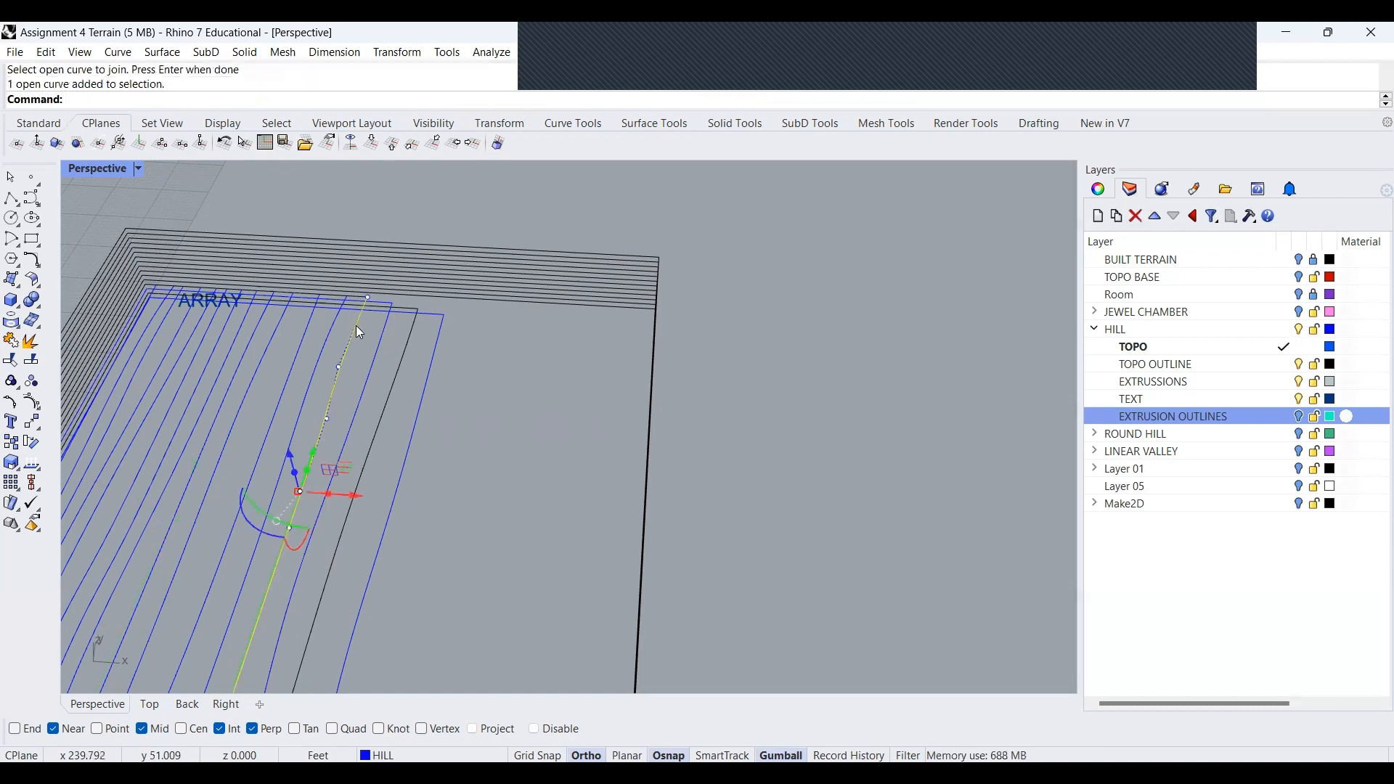
{"action": "key", "text": "Return"}
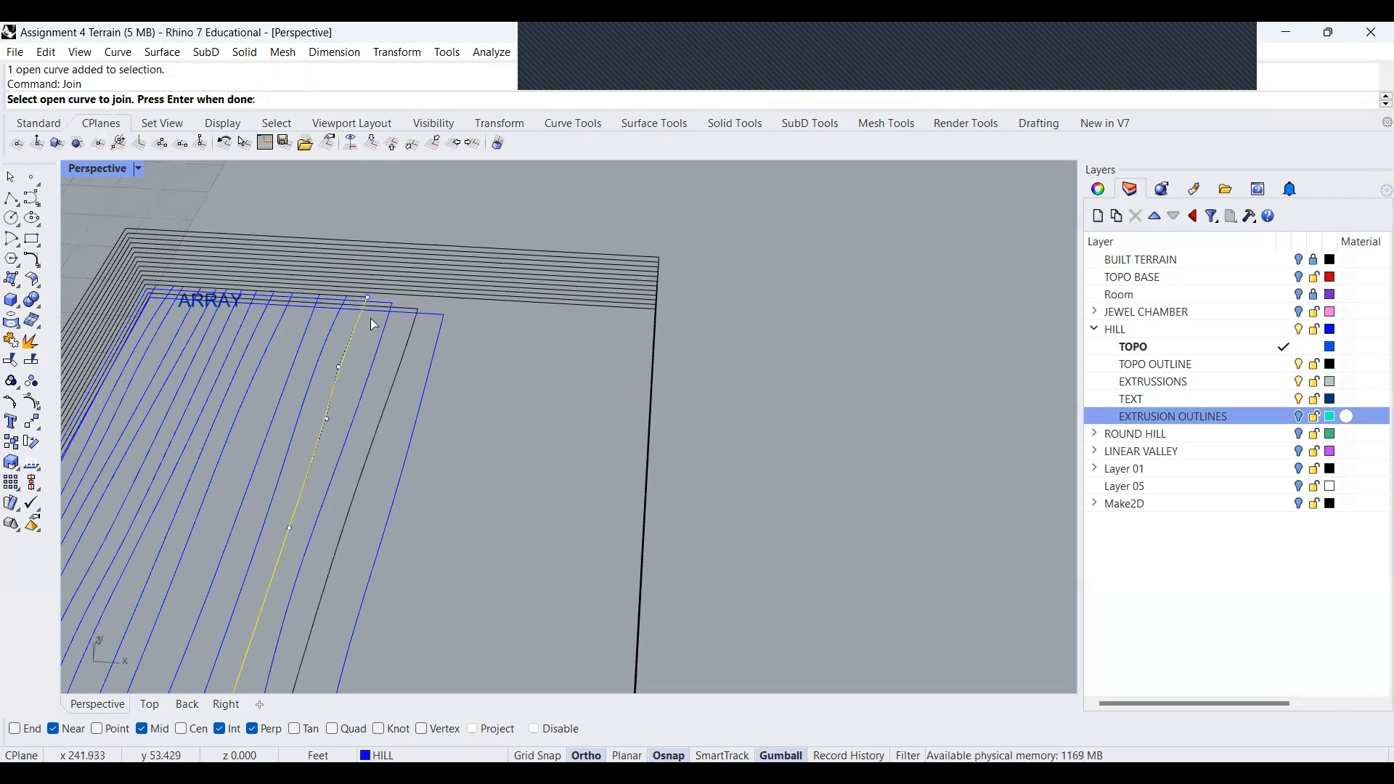
{"action": "left_click", "coordinate": [358, 298]}
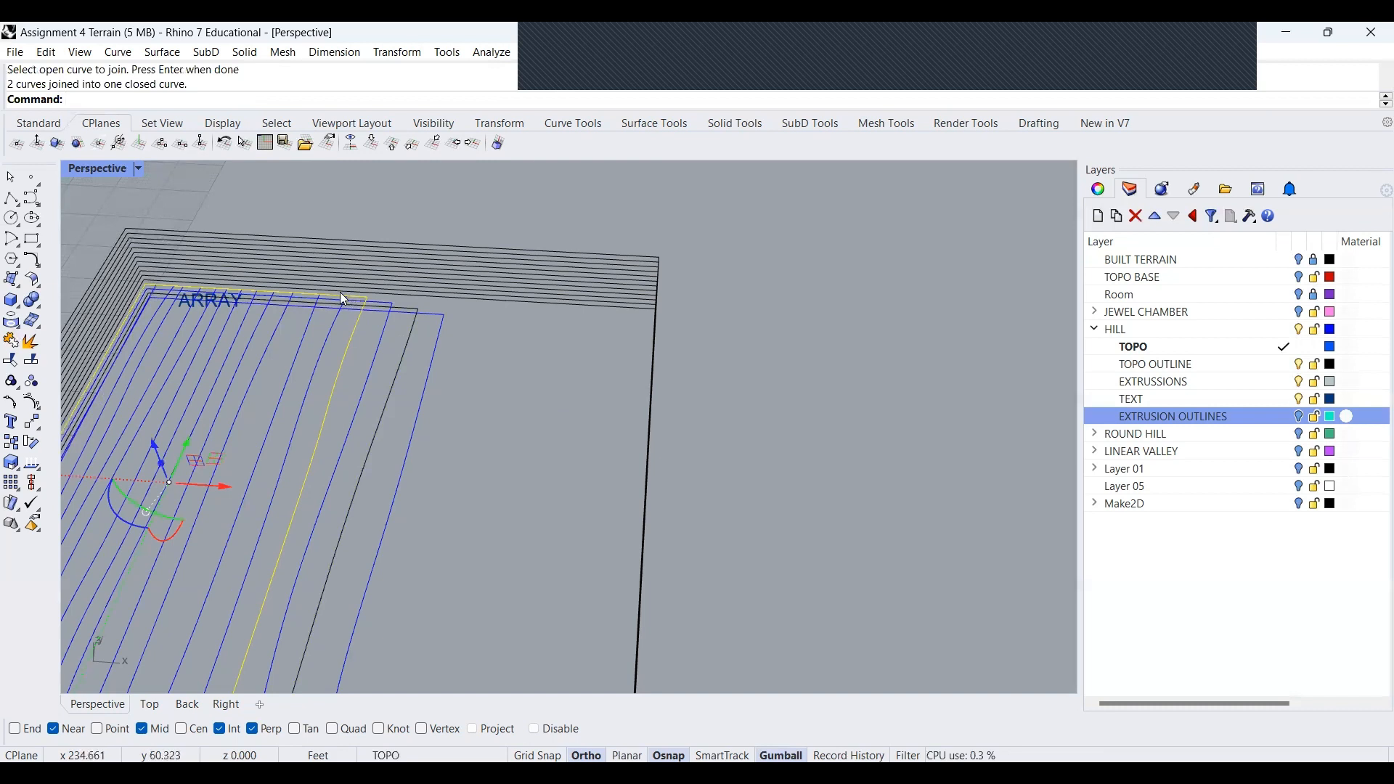
{"action": "key", "text": "Return"}
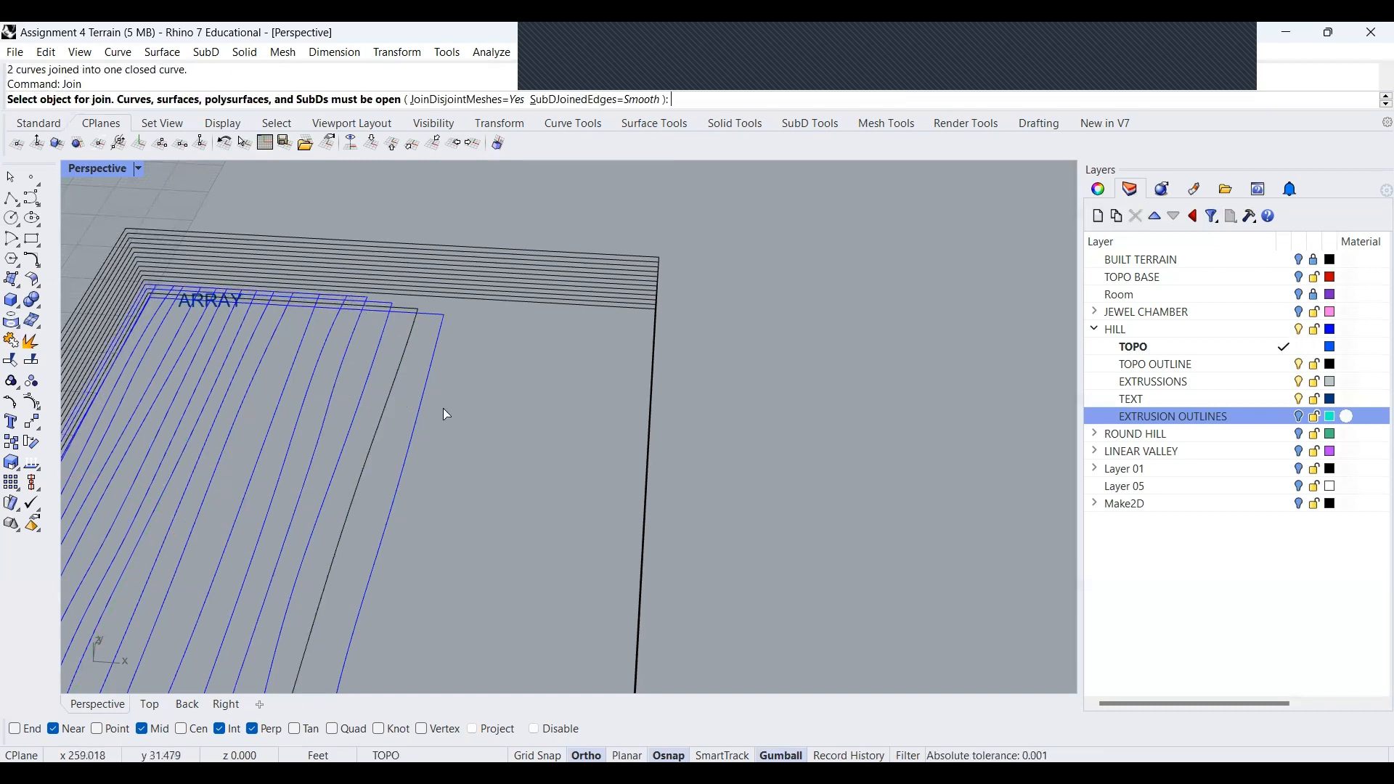
{"action": "key", "text": "Escape"}
Move the four closed contour curves to the EXTRUSION OUTLINES layer
{"action": "left_click_drag", "start_coordinate": [450, 405], "coordinate": [341, 366]}
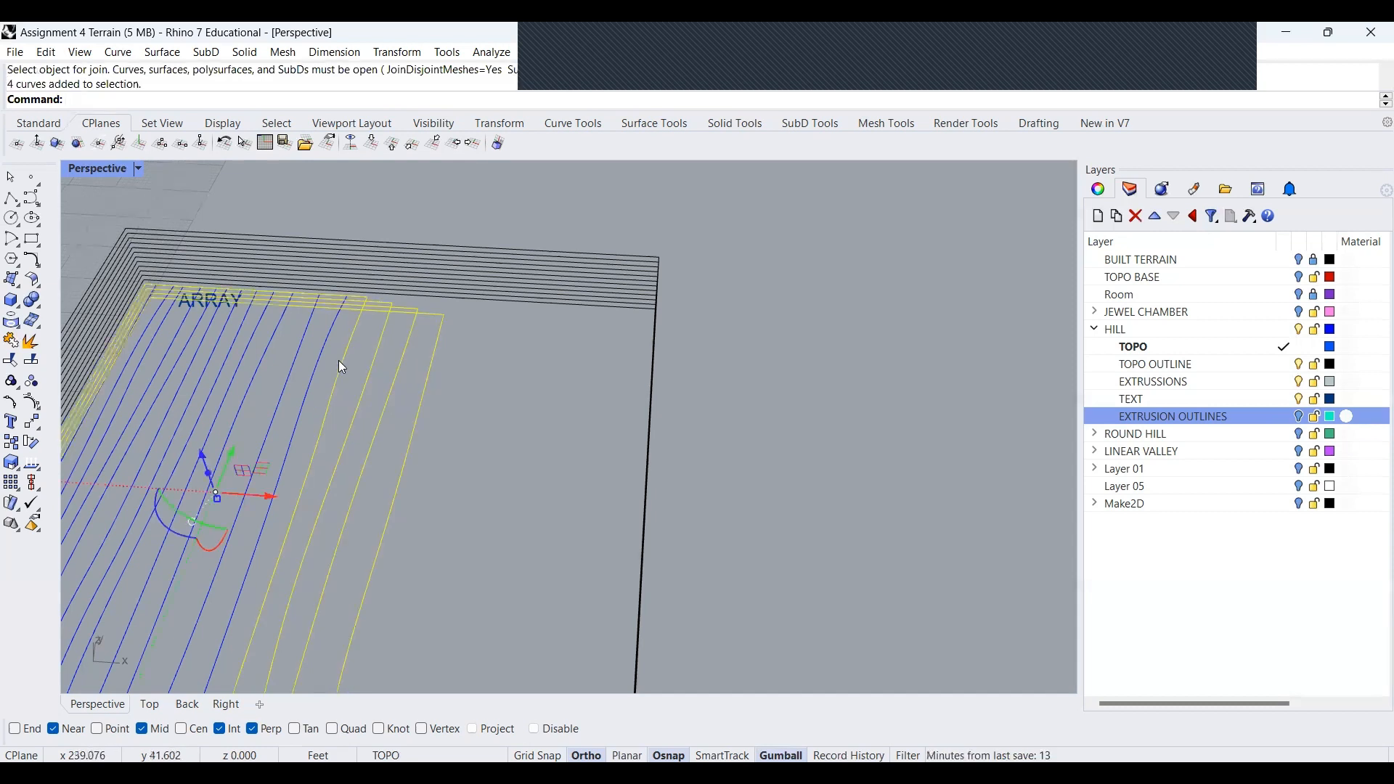
{"action": "left_click", "coordinate": [387, 755]}
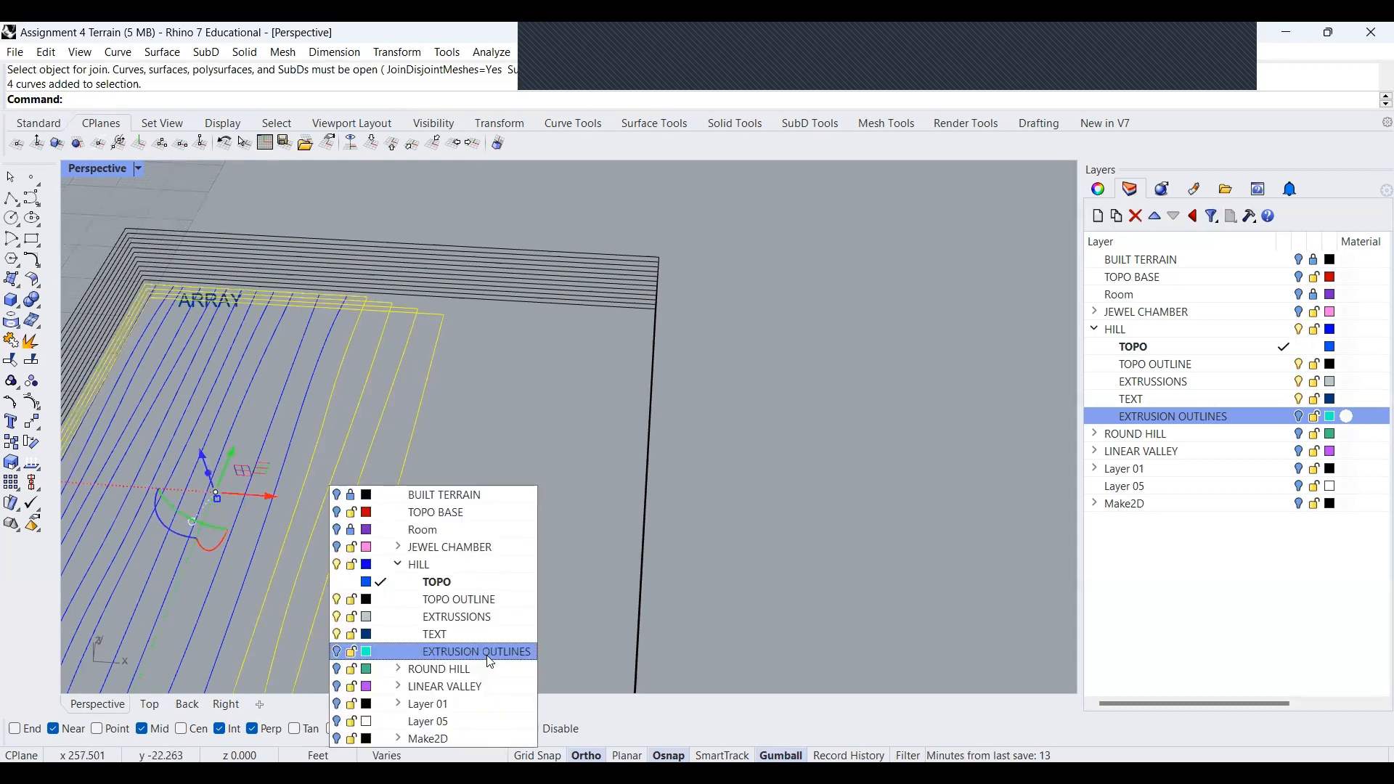
{"action": "left_click", "coordinate": [476, 651]}
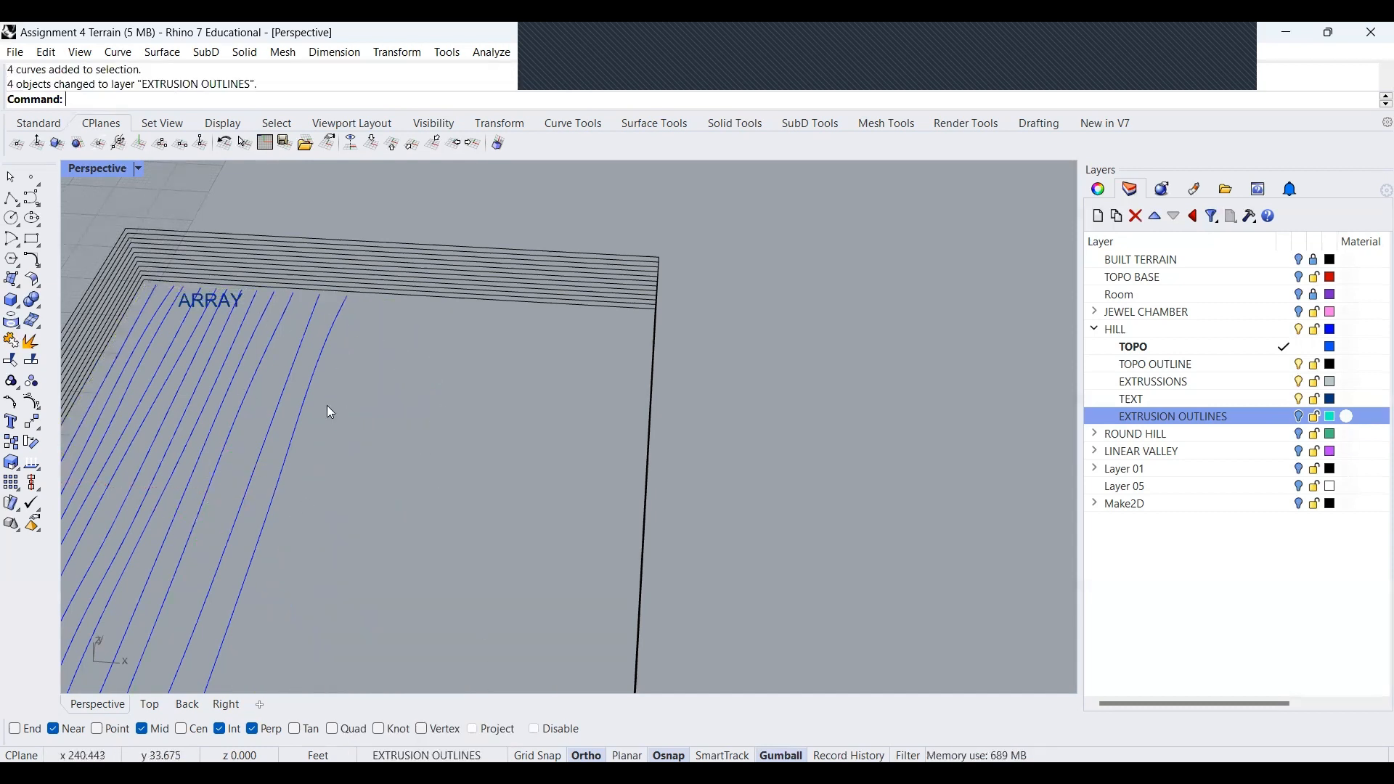
Turn on the EXTRUSION OUTLINES layer to show the closed outlines in all the copies of the hill
{"action": "scroll", "coordinate": [325, 407], "scroll_direction": "down", "scroll_amount": 3}
{"action": "scroll", "coordinate": [178, 433], "scroll_direction": "up", "scroll_amount": 2}
{"action": "scroll", "coordinate": [237, 432], "scroll_direction": "down", "scroll_amount": 7}
{"action": "scroll", "coordinate": [778, 491], "scroll_direction": "up", "scroll_amount": 2}
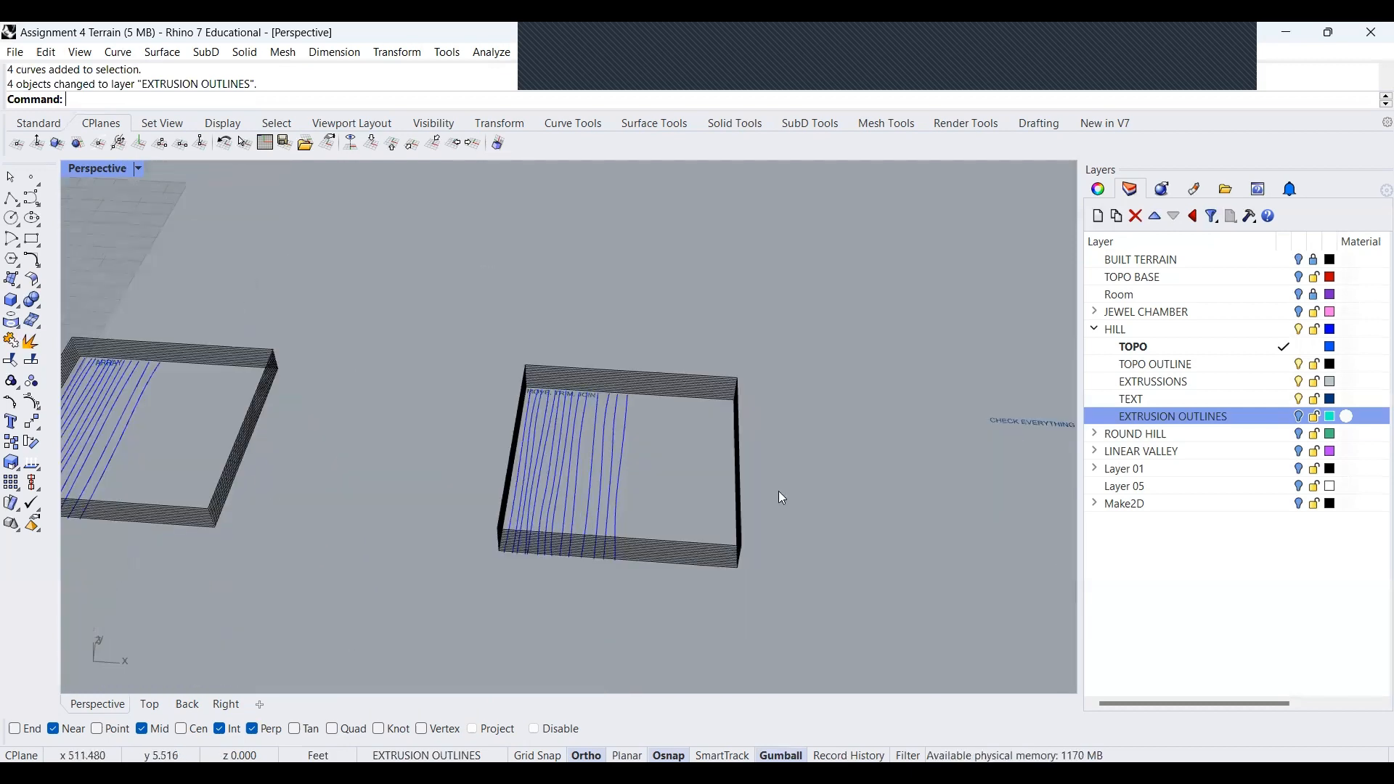
{"action": "scroll", "coordinate": [779, 491], "scroll_direction": "up", "scroll_amount": 2}
{"action": "scroll", "coordinate": [668, 488], "scroll_direction": "down", "scroll_amount": 5}
{"action": "scroll", "coordinate": [594, 475], "scroll_direction": "up", "scroll_amount": 3}
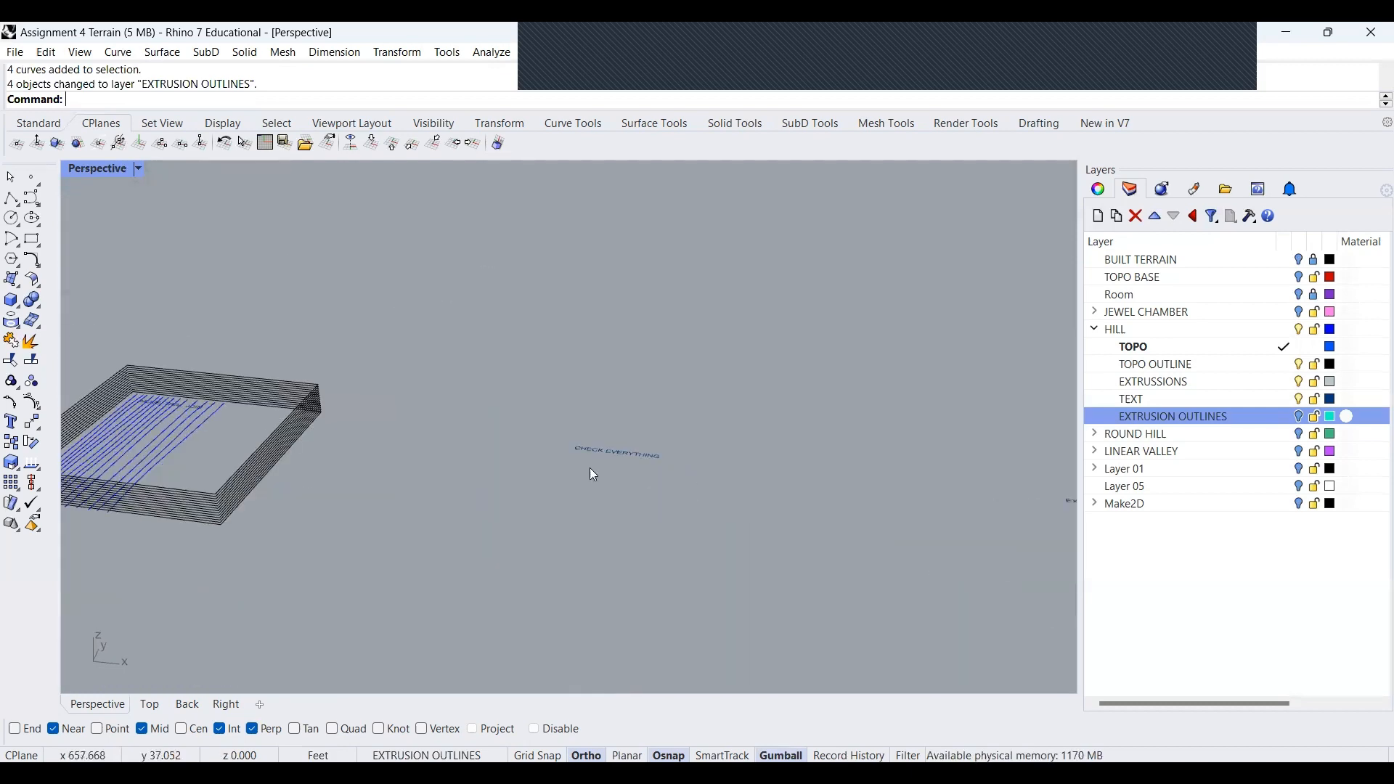
{"action": "scroll", "coordinate": [505, 461], "scroll_direction": "down", "scroll_amount": 4}
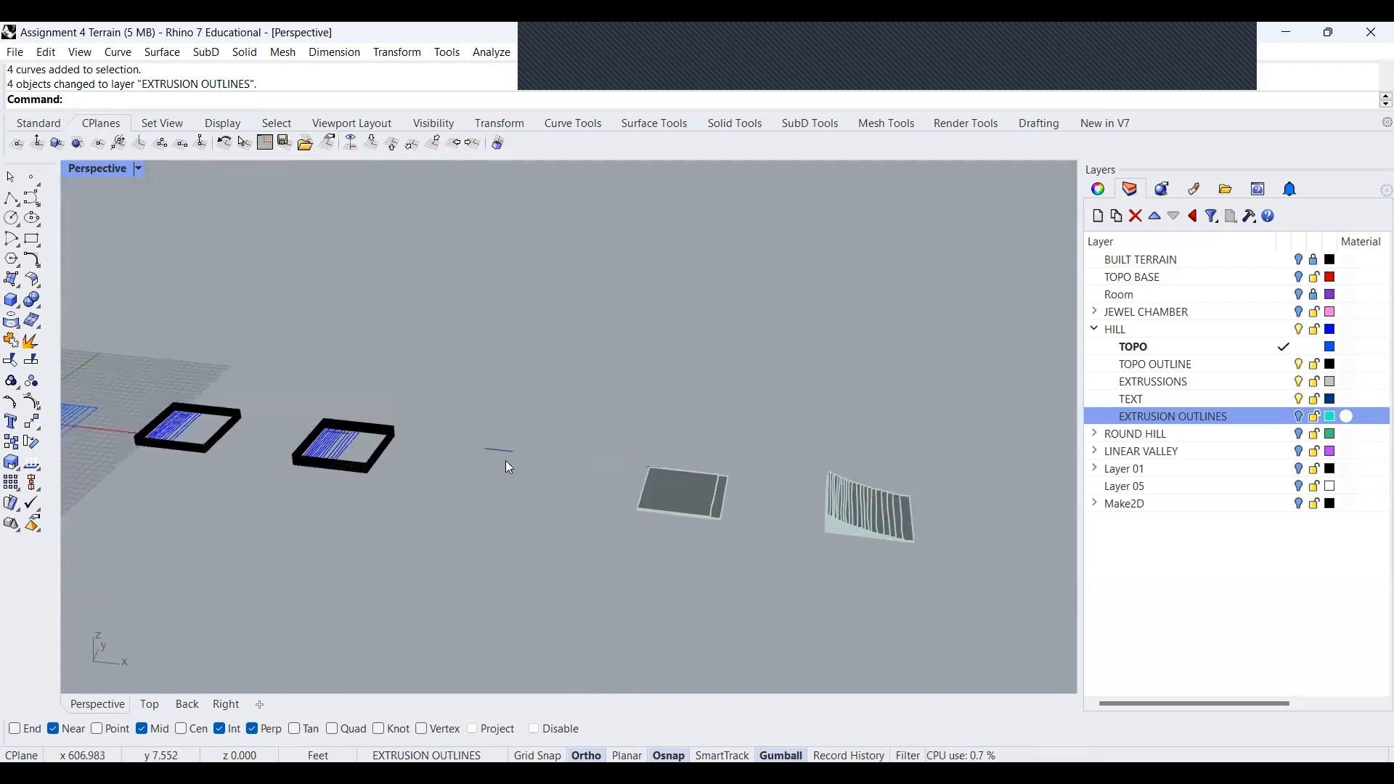
{"action": "left_click", "coordinate": [1300, 421]}
{"action": "scroll", "coordinate": [520, 507], "scroll_direction": "up", "scroll_amount": 4}
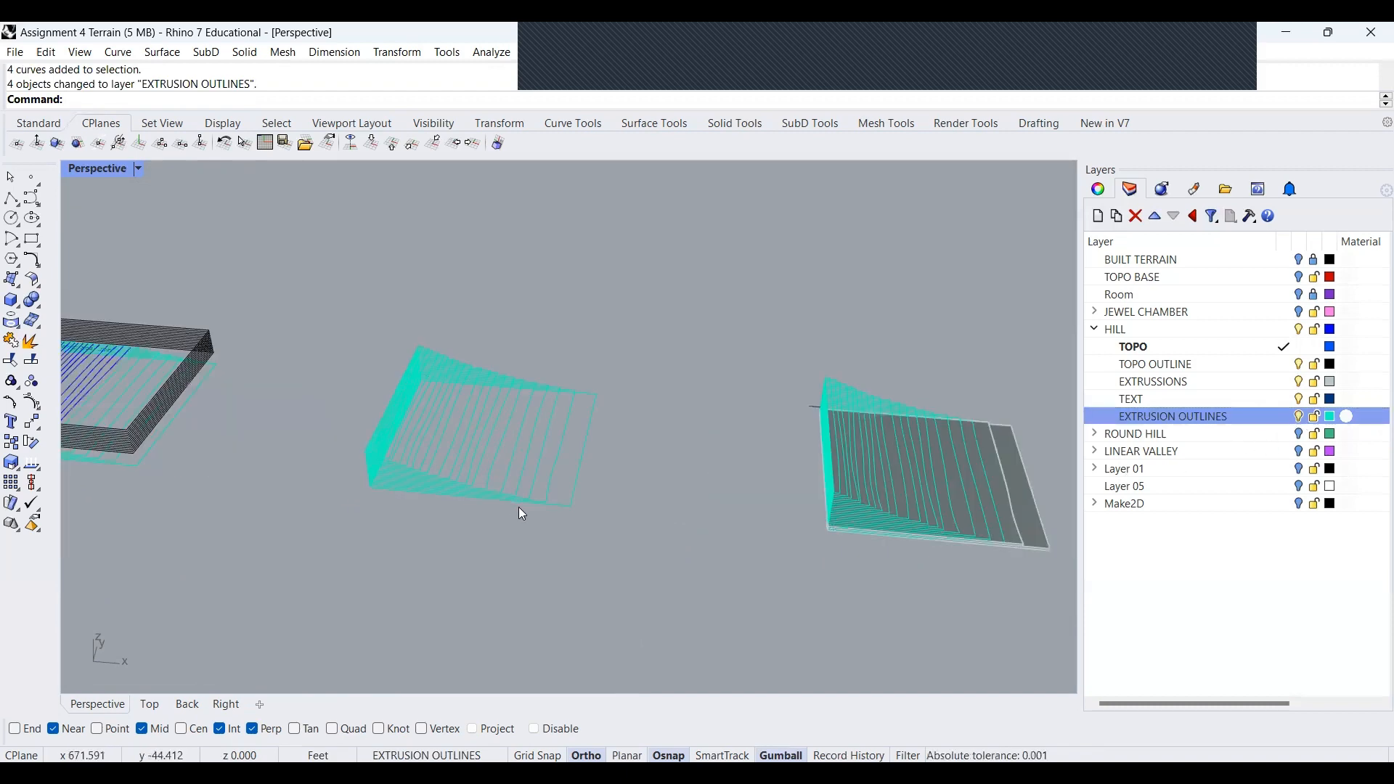
Check the closed outlines in the CHECK EVERYTHING set by selecting them one by one from the highest downward
{"action": "scroll", "coordinate": [519, 507], "scroll_direction": "up", "scroll_amount": 1}
{"action": "right_click_drag", "start_coordinate": [392, 444], "coordinate": [354, 376]}
{"action": "scroll", "coordinate": [354, 376], "scroll_direction": "up", "scroll_amount": 4}
{"action": "right_click_drag", "start_coordinate": [617, 428], "coordinate": [363, 292]}
{"action": "left_click", "coordinate": [271, 299]}
{"action": "left_click", "coordinate": [274, 305]}
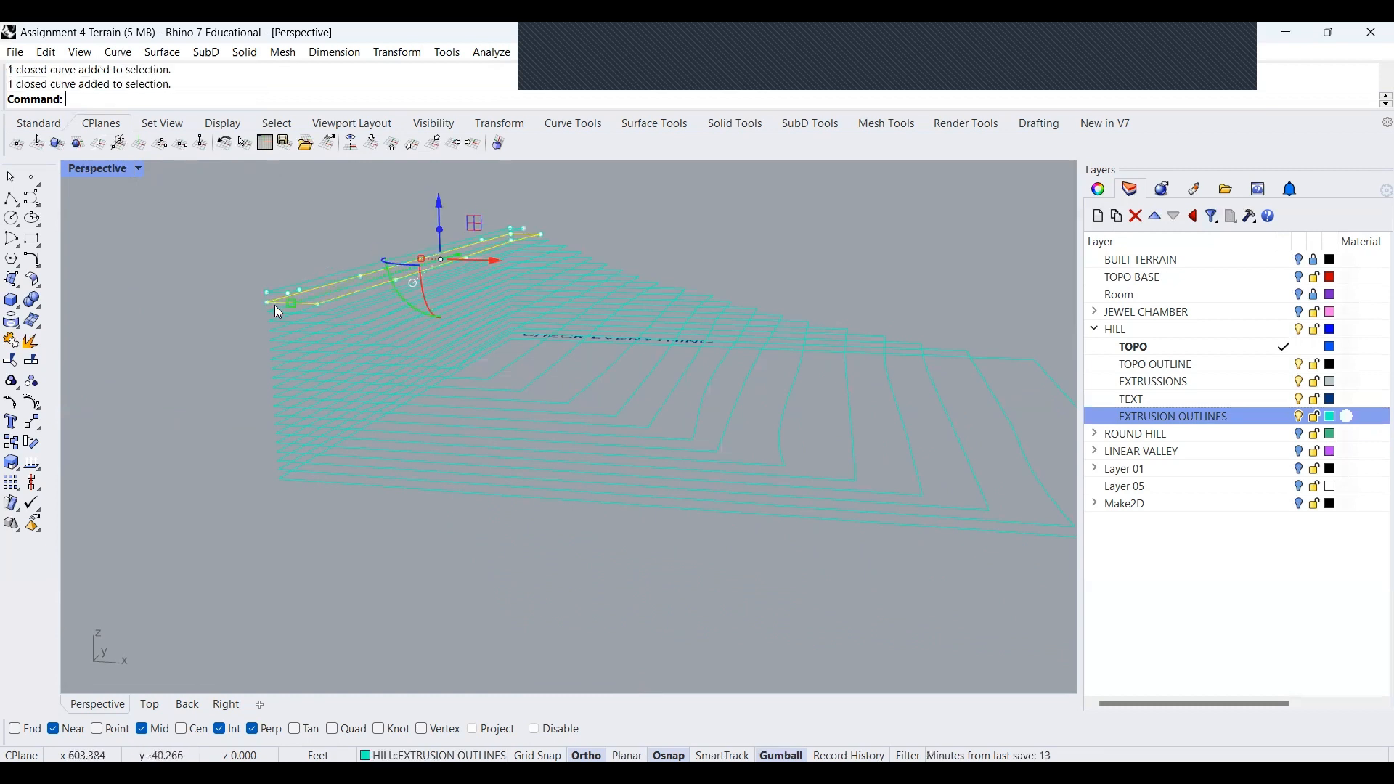
{"action": "left_click", "coordinate": [274, 314]}
{"action": "left_click", "coordinate": [276, 321]}
{"action": "left_click", "coordinate": [276, 333]}
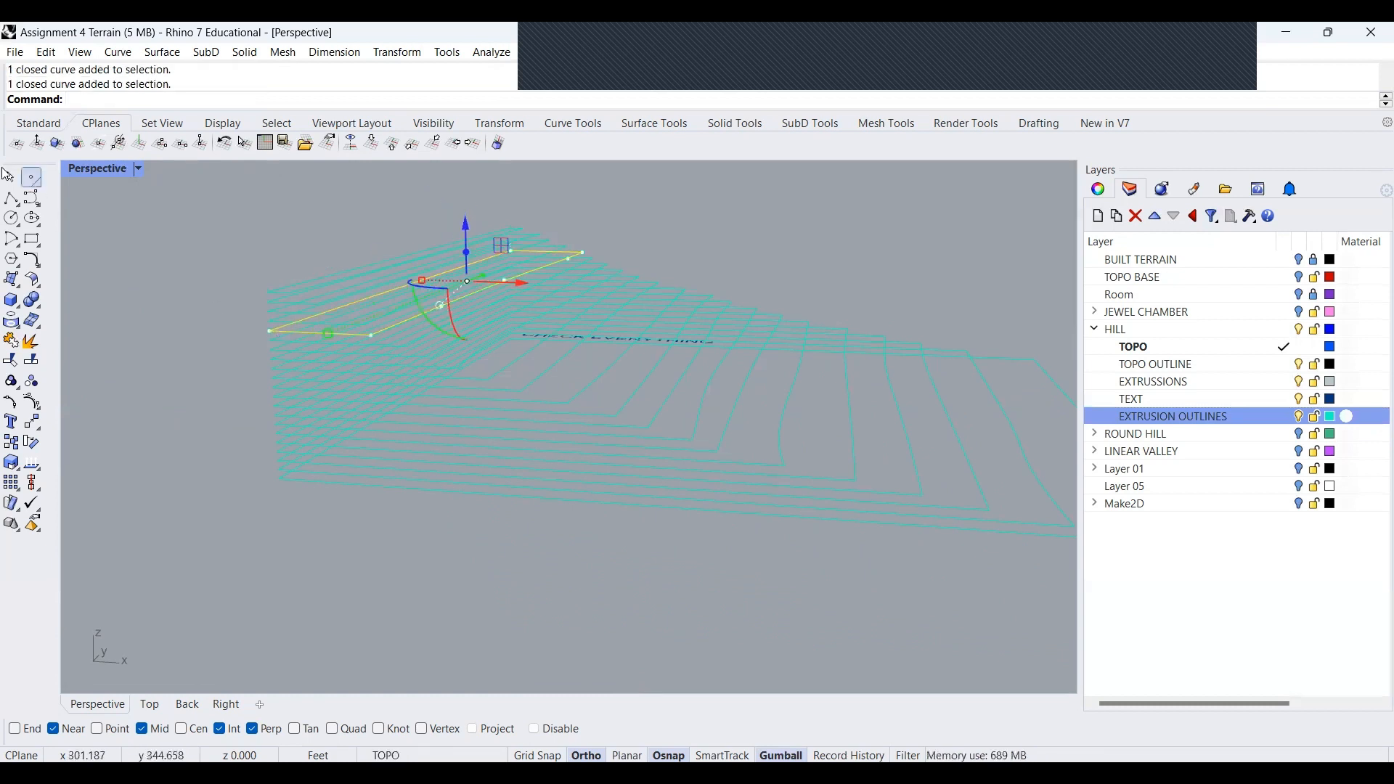
{"action": "left_click", "coordinate": [273, 348]}
{"action": "left_click", "coordinate": [280, 363]}
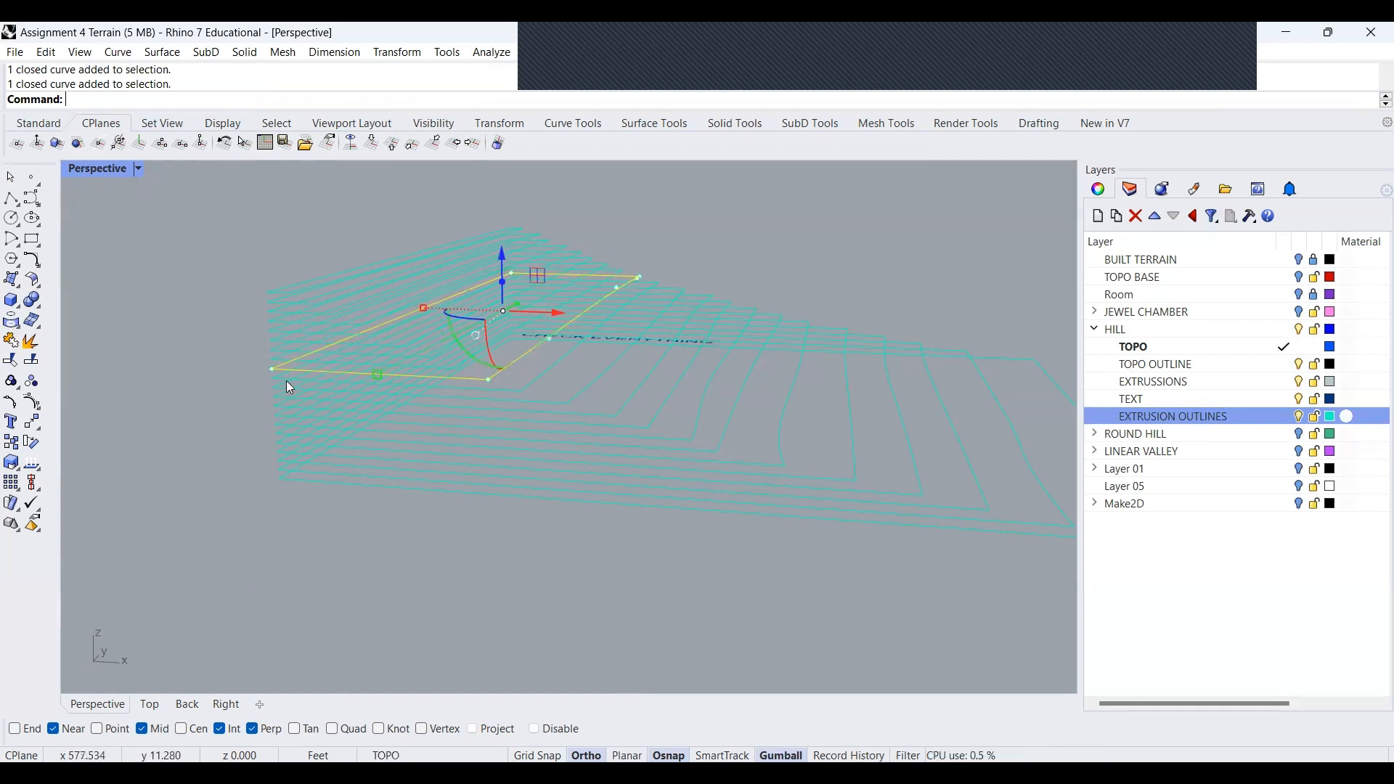
{"action": "left_click", "coordinate": [286, 381]}
Examine the bottom extruded slab in the copy with two slabs, then clear the selection
{"action": "scroll", "coordinate": [222, 360], "scroll_direction": "down", "scroll_amount": 3}
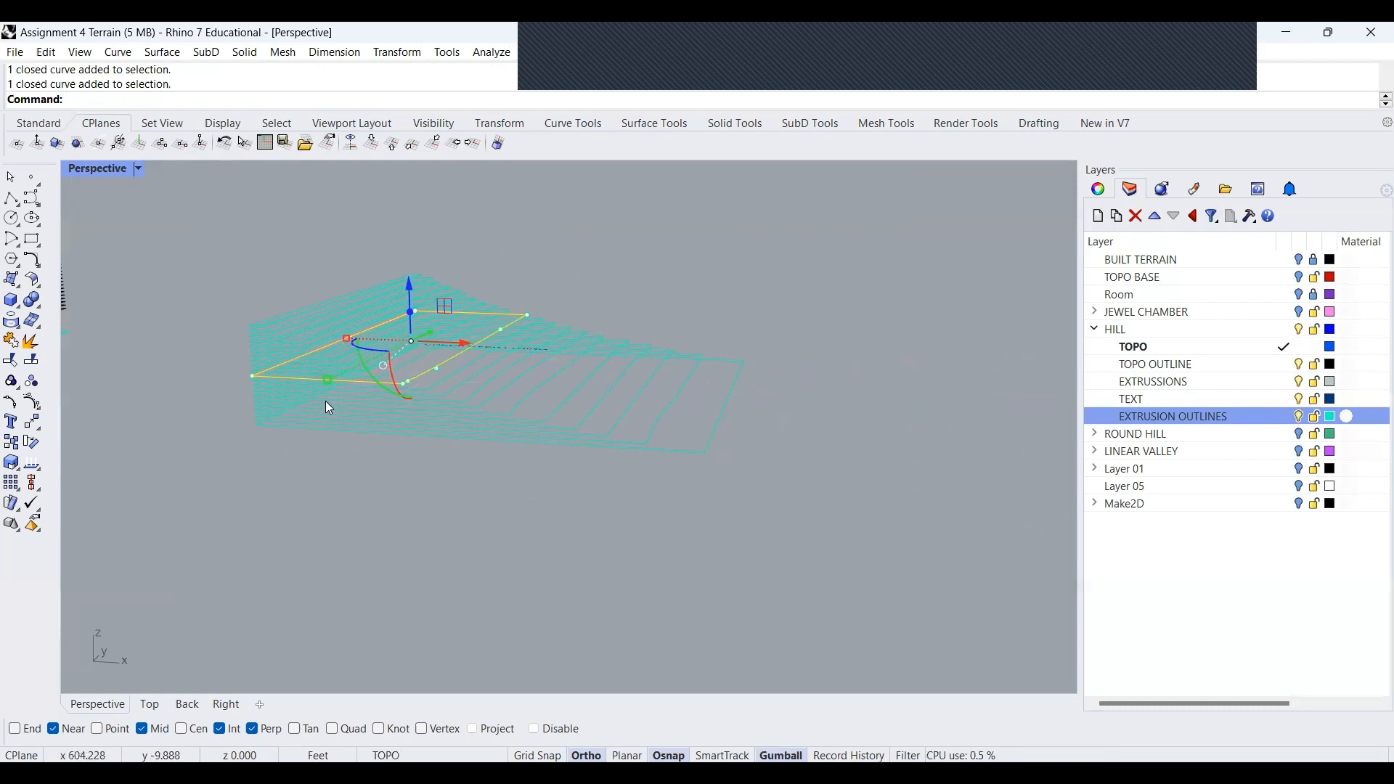
{"action": "scroll", "coordinate": [325, 400], "scroll_direction": "down", "scroll_amount": 4}
{"action": "right_click_drag", "start_coordinate": [332, 404], "coordinate": [468, 501]}
{"action": "scroll", "coordinate": [960, 504], "scroll_direction": "up", "scroll_amount": 3}
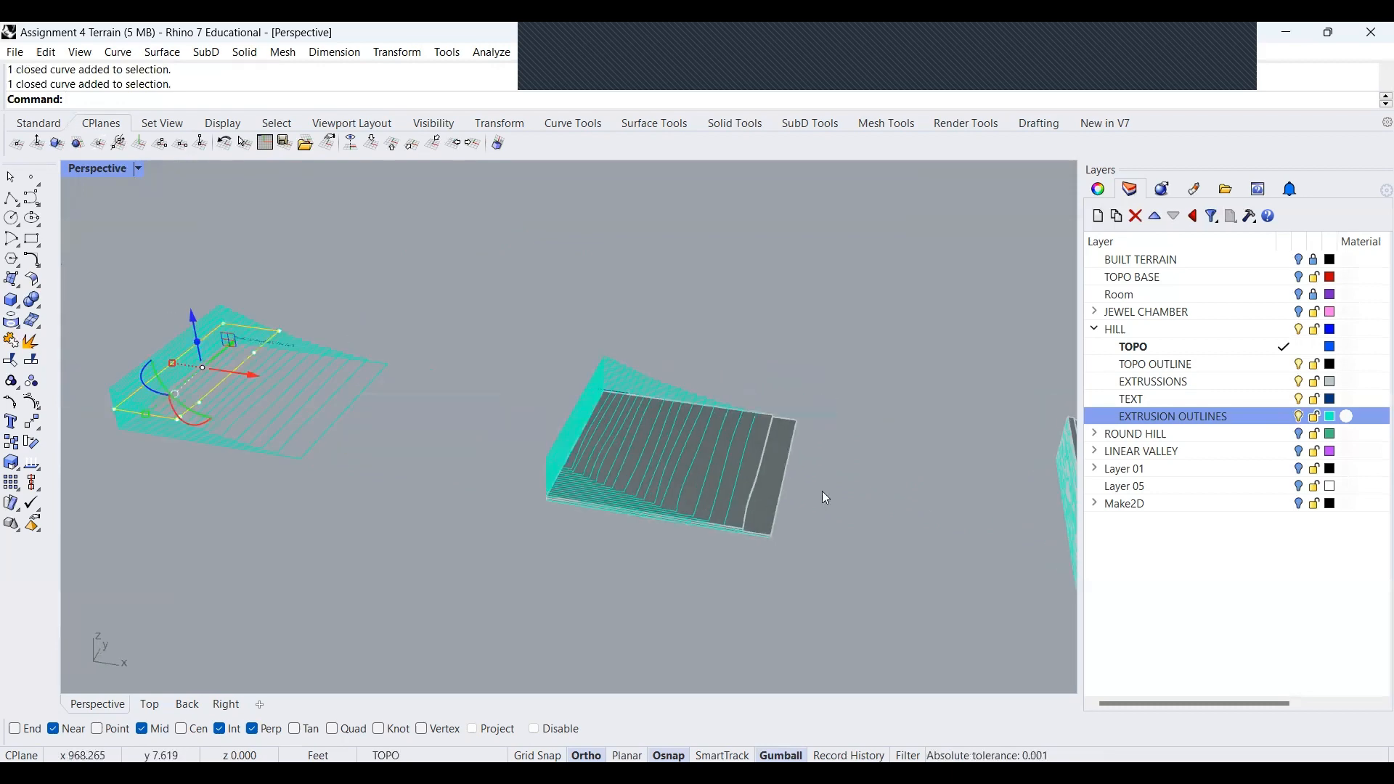
{"action": "scroll", "coordinate": [827, 498], "scroll_direction": "up", "scroll_amount": 5}
{"action": "scroll", "coordinate": [419, 463], "scroll_direction": "up", "scroll_amount": 1}
{"action": "scroll", "coordinate": [477, 524], "scroll_direction": "up", "scroll_amount": 1}
{"action": "left_click", "coordinate": [476, 524]}
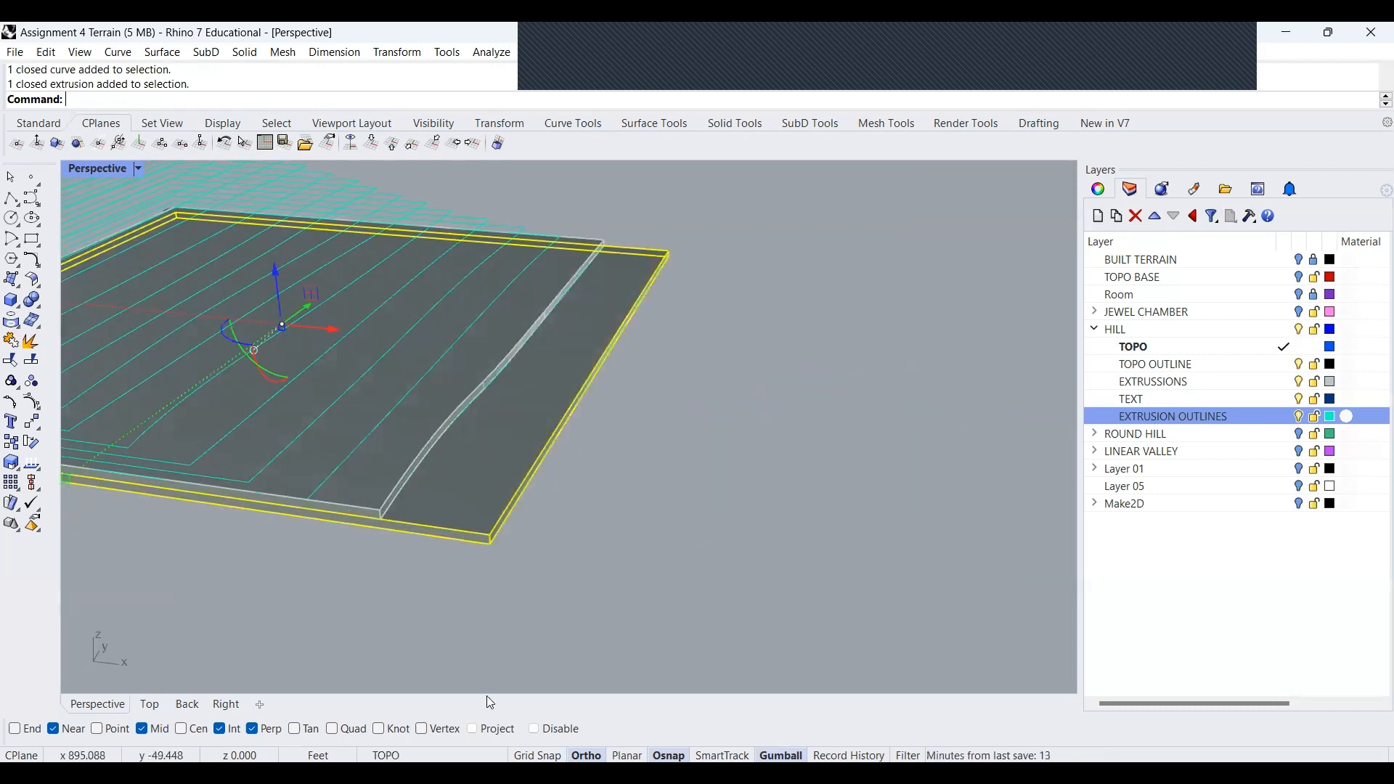
{"action": "left_click", "coordinate": [575, 495]}
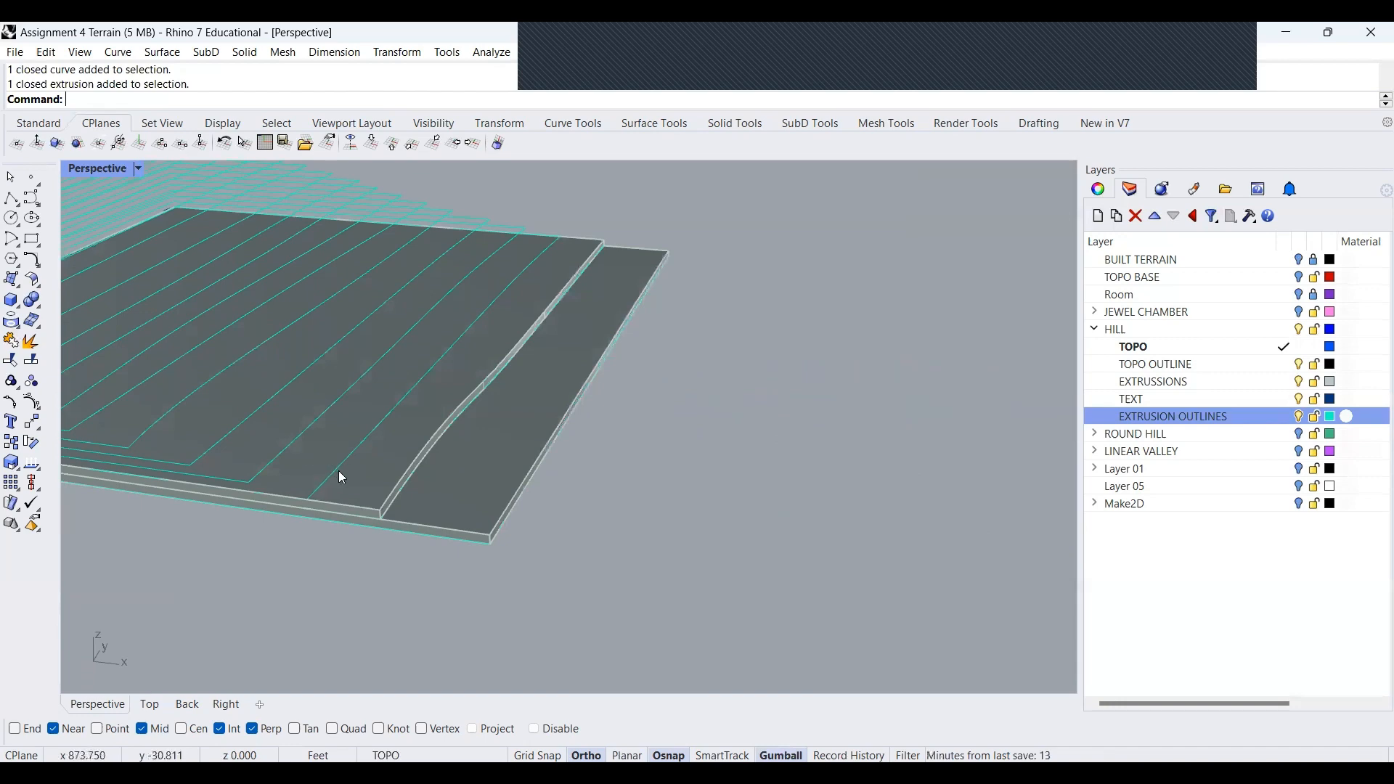
Start extruding the closed outline on top of the two extruded slabs and make EXTRUSSIONS the current layer
{"action": "left_click", "coordinate": [340, 473]}
{"action": "left_click", "coordinate": [414, 515]}
{"action": "scroll", "coordinate": [683, 464], "scroll_direction": "down", "scroll_amount": 6}
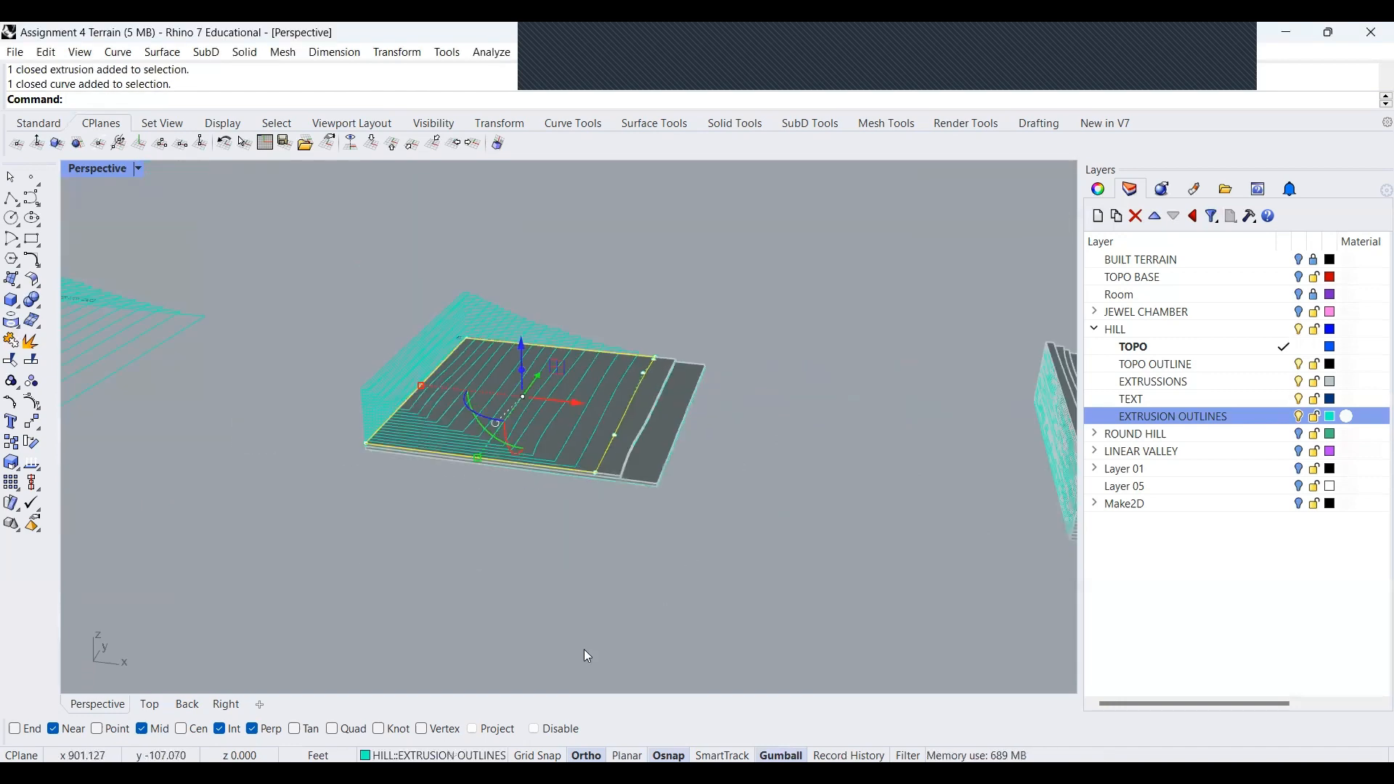
{"action": "scroll", "coordinate": [596, 628], "scroll_direction": "up", "scroll_amount": 4}
{"action": "scroll", "coordinate": [632, 544], "scroll_direction": "down", "scroll_amount": 3}
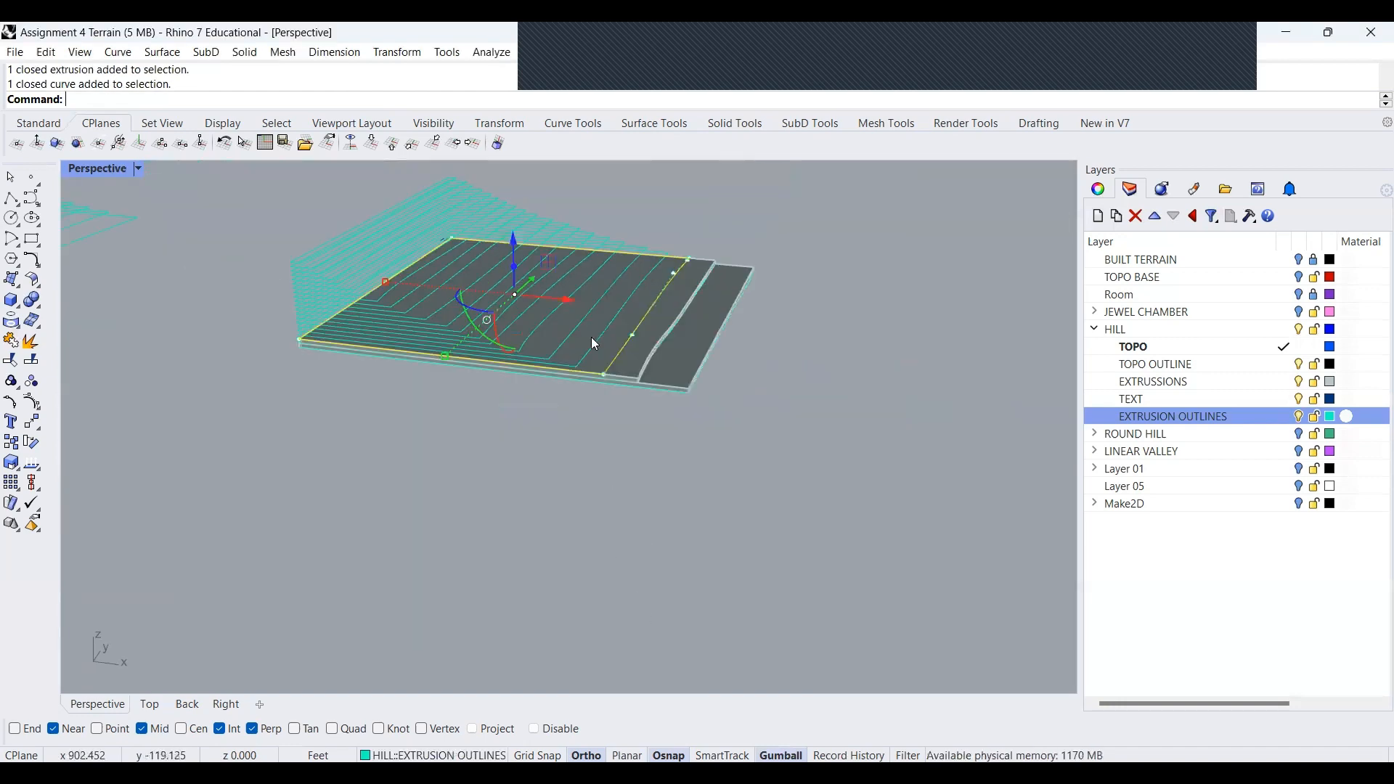
{"action": "scroll", "coordinate": [645, 229], "scroll_direction": "up", "scroll_amount": 8}
{"action": "scroll", "coordinate": [649, 277], "scroll_direction": "down", "scroll_amount": 3}
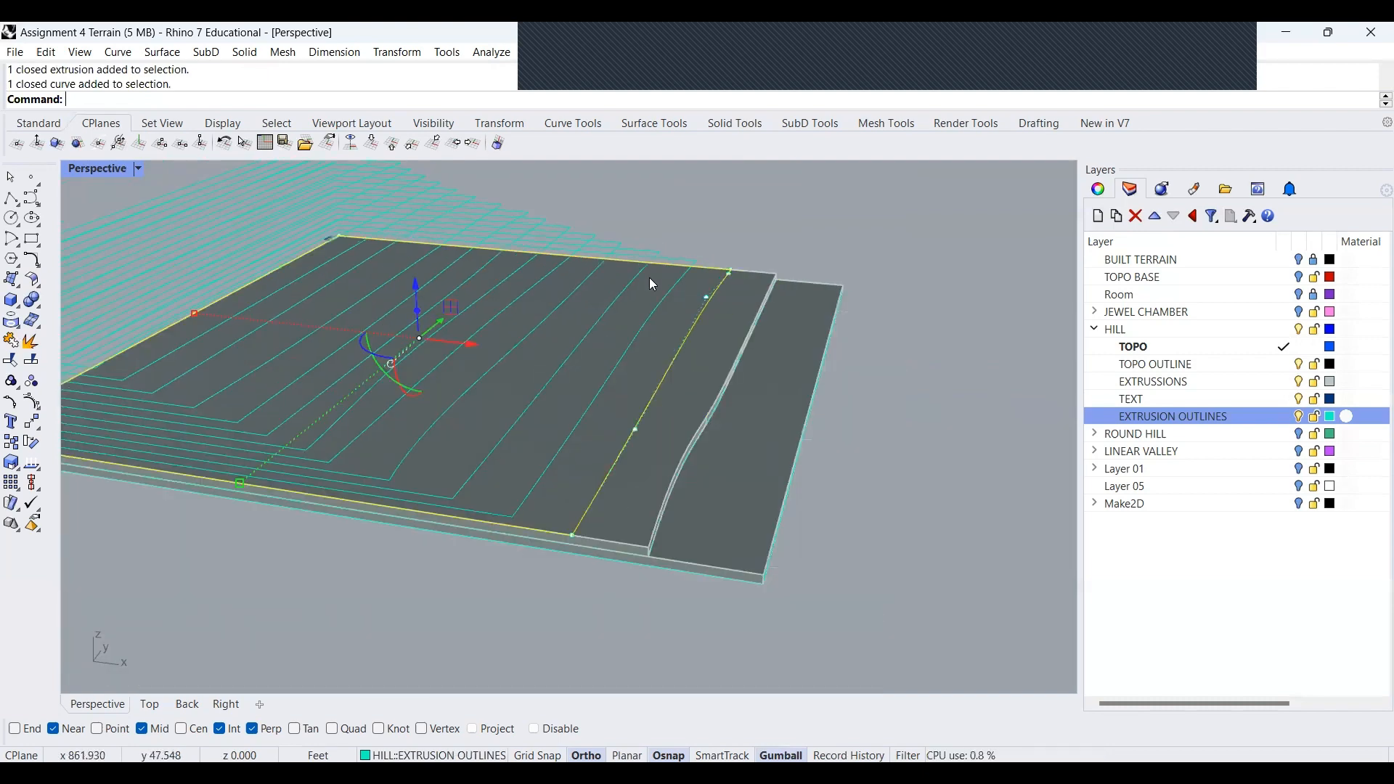
{"action": "type", "text": "ExtrudeCrv"}
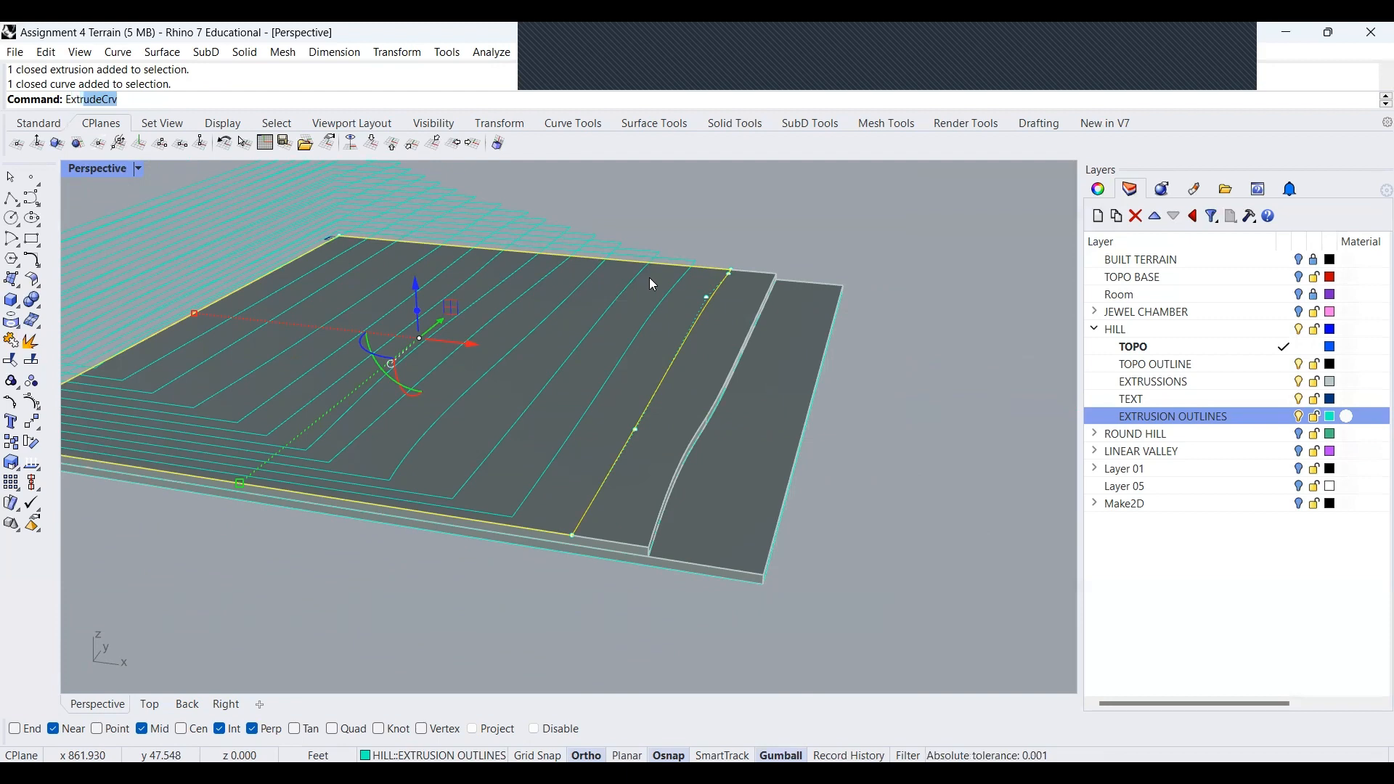
{"action": "key", "text": "Return"}
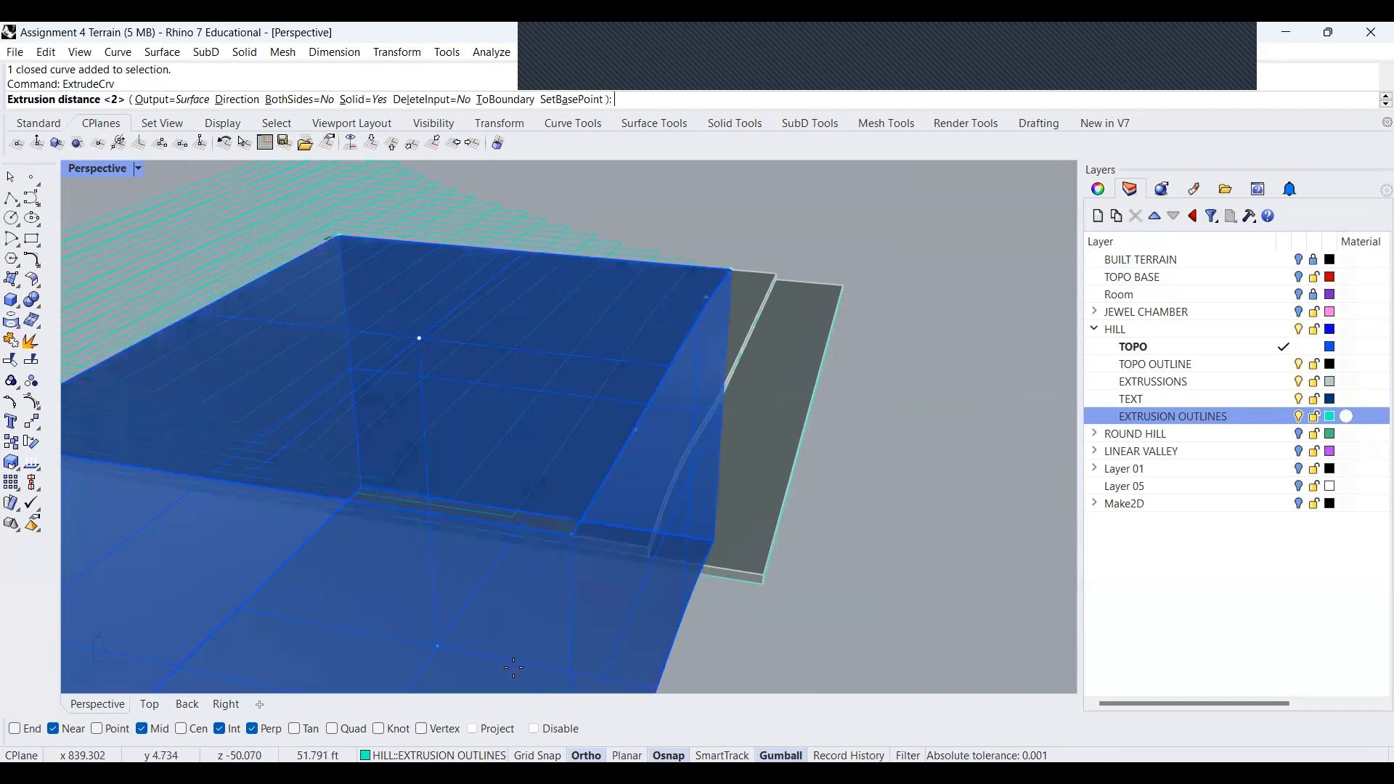
{"action": "left_click", "coordinate": [434, 754]}
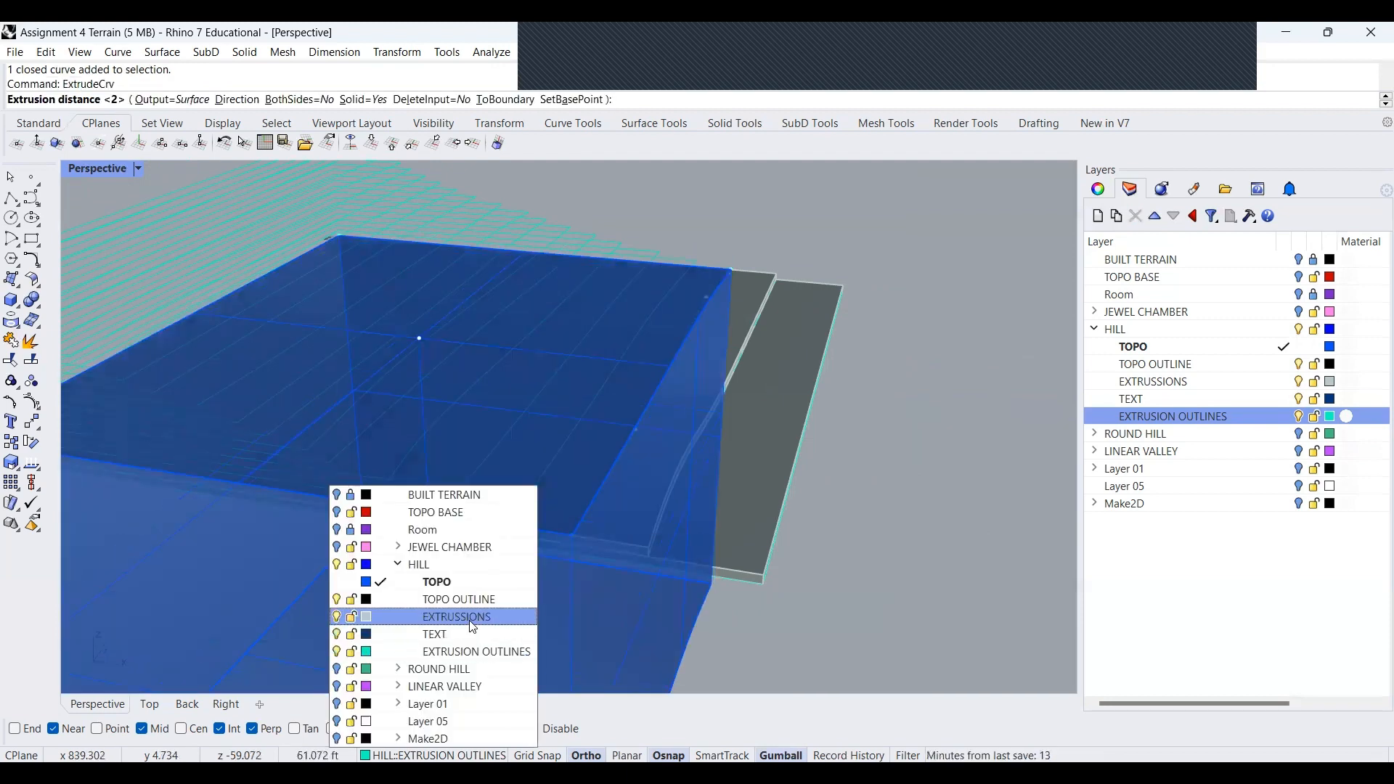
{"action": "left_click", "coordinate": [469, 618]}
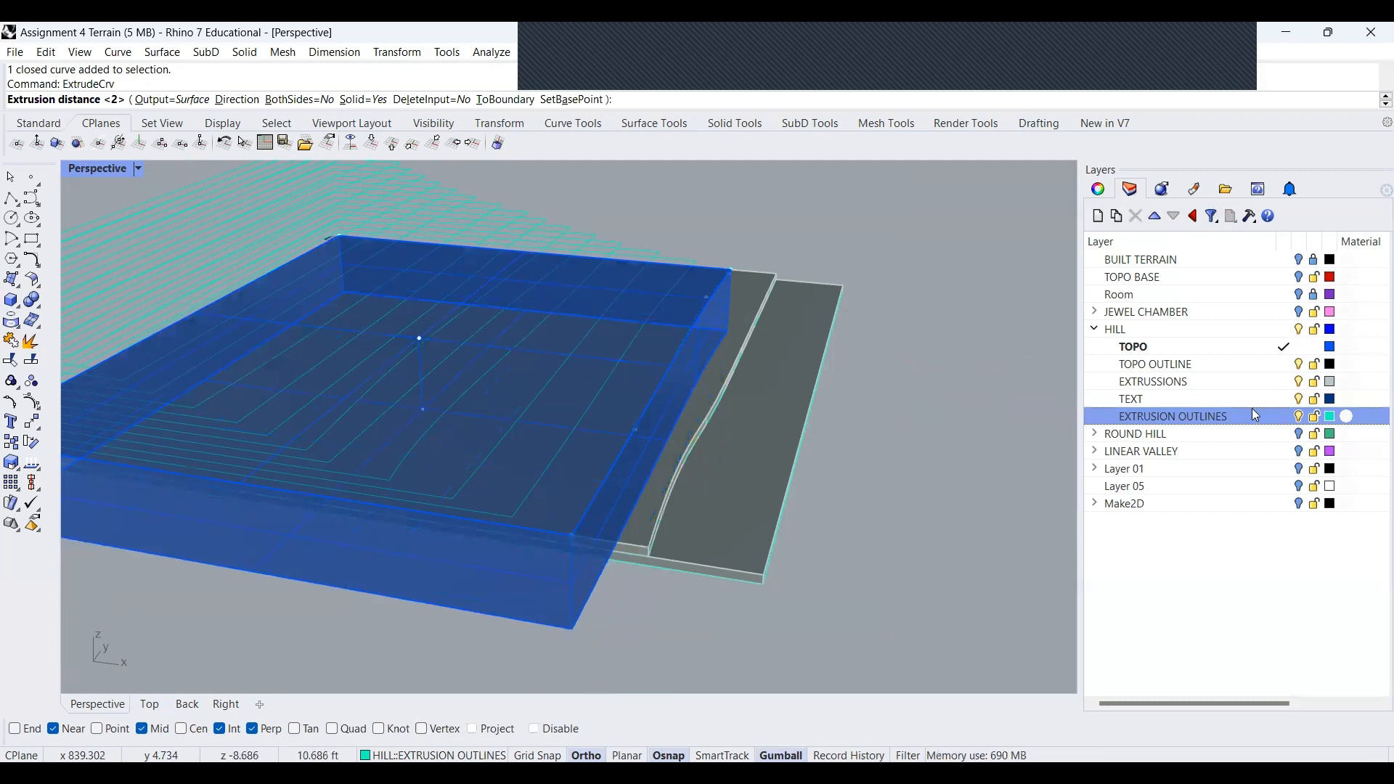
{"action": "left_click", "coordinate": [1282, 416]}
{"action": "left_click", "coordinate": [1282, 381]}
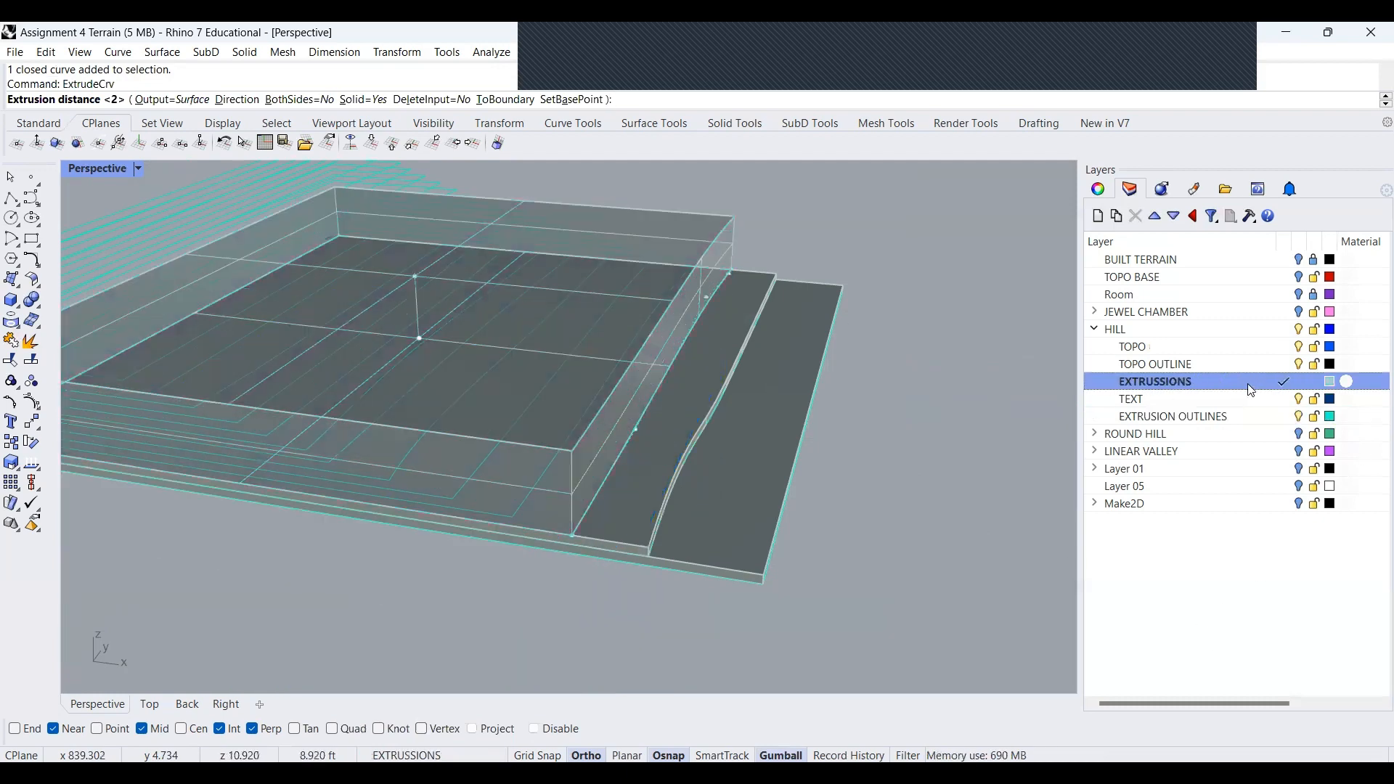
Set the extrusion to Solid=Yes and extrude the outline upward 1 ft as the third slab
{"action": "scroll", "coordinate": [511, 259], "scroll_direction": "up", "scroll_amount": 2}
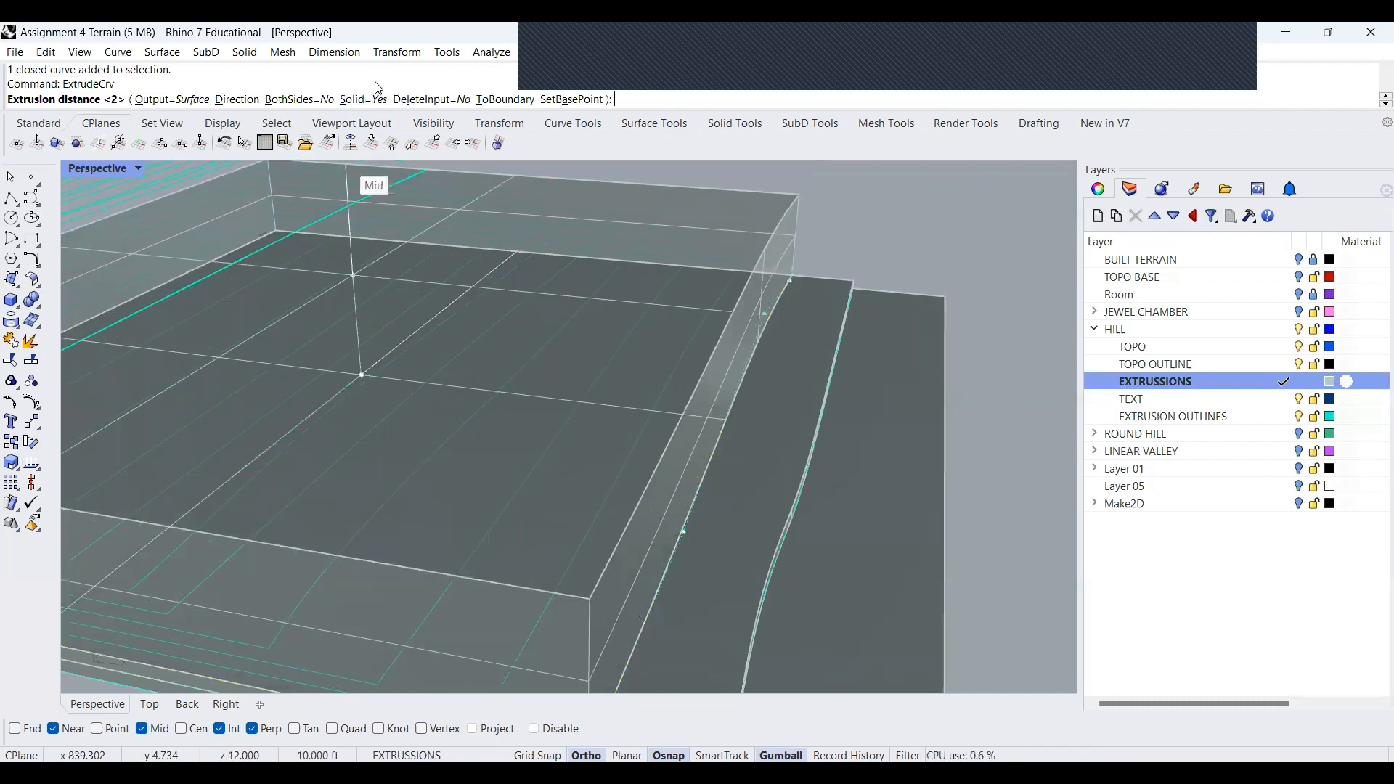
{"action": "left_click", "coordinate": [375, 103]}
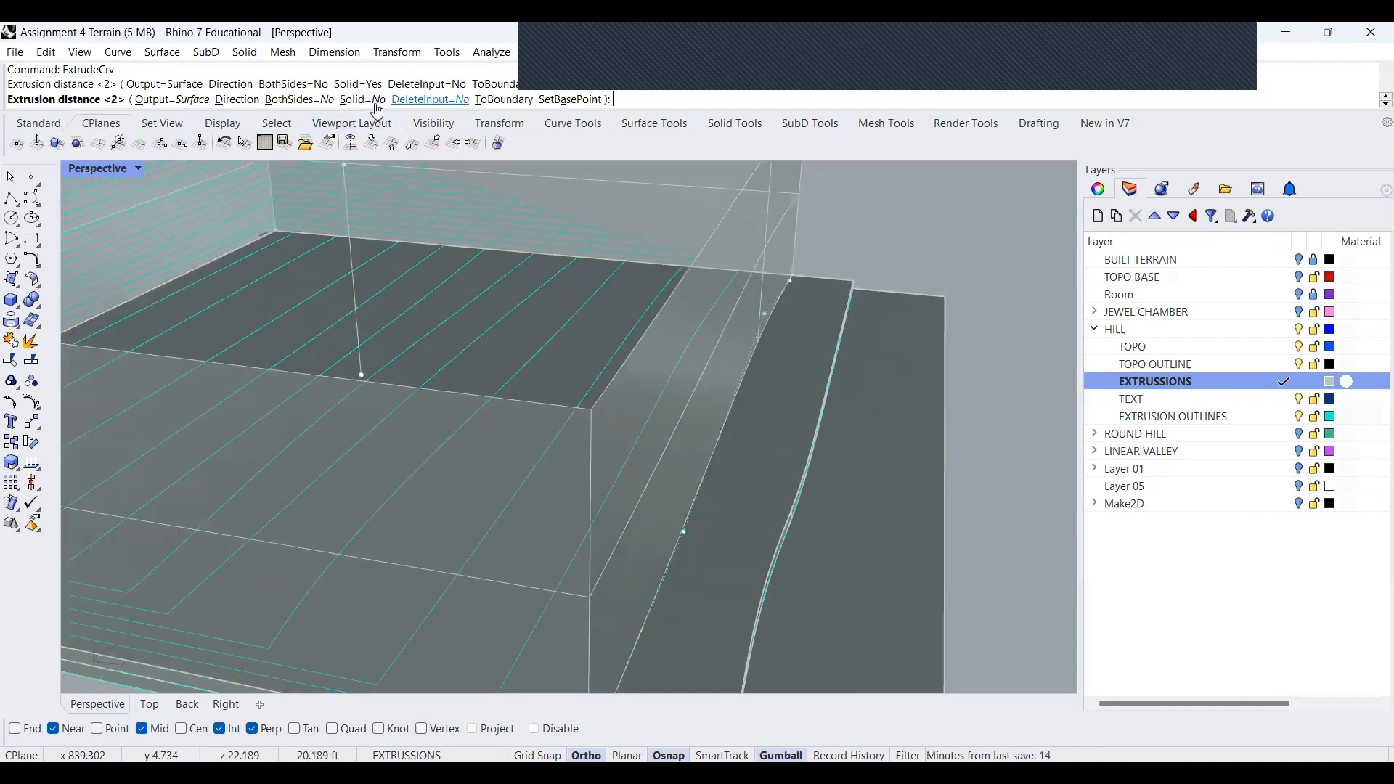
{"action": "left_click", "coordinate": [363, 99]}
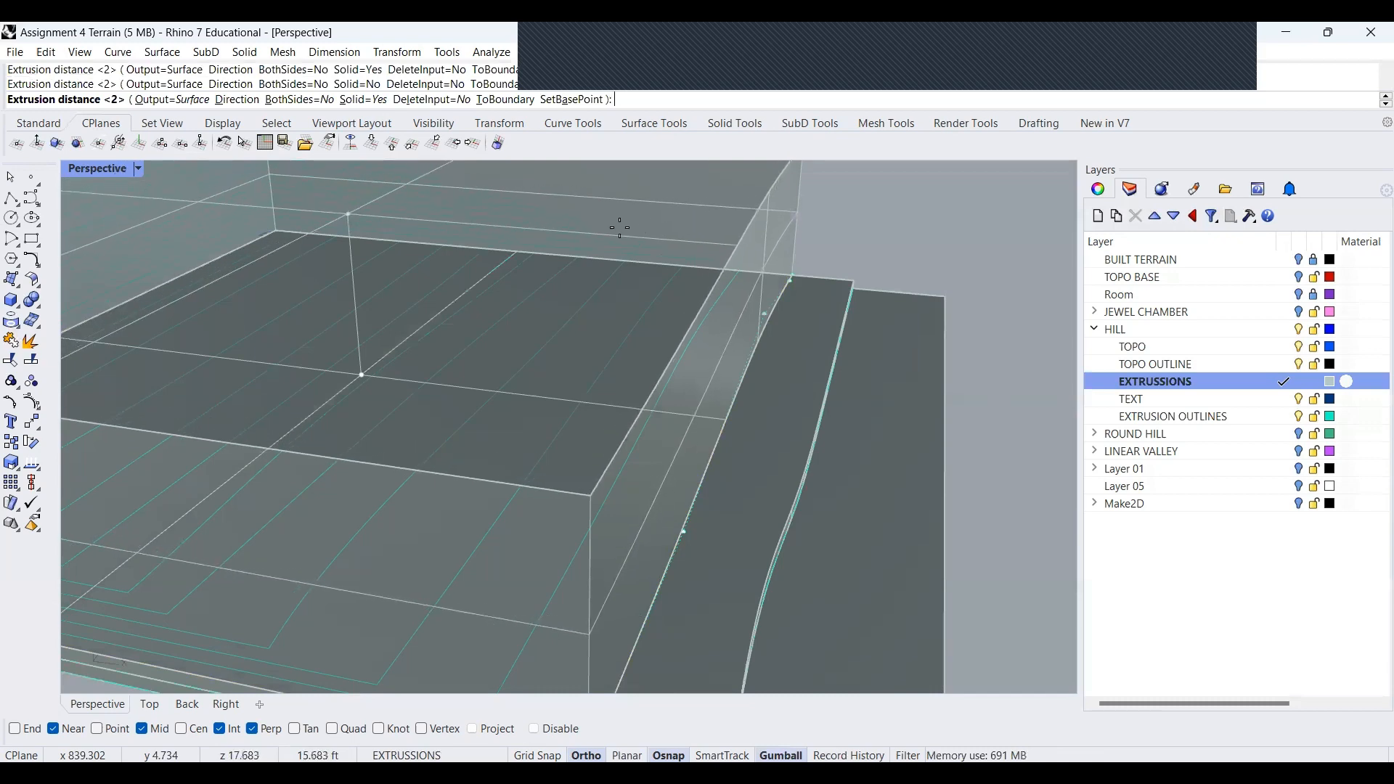
{"action": "left_click", "coordinate": [362, 100]}
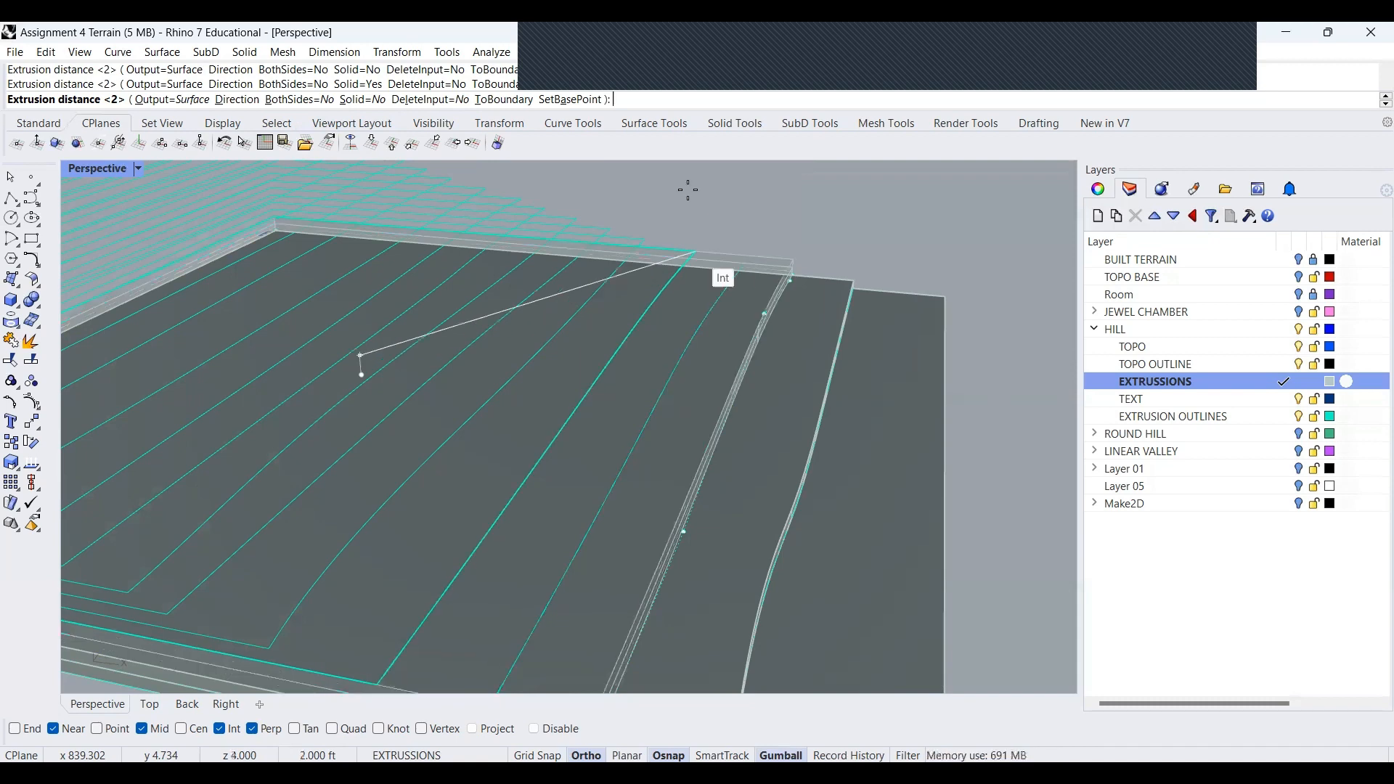
{"action": "left_click", "coordinate": [361, 102]}
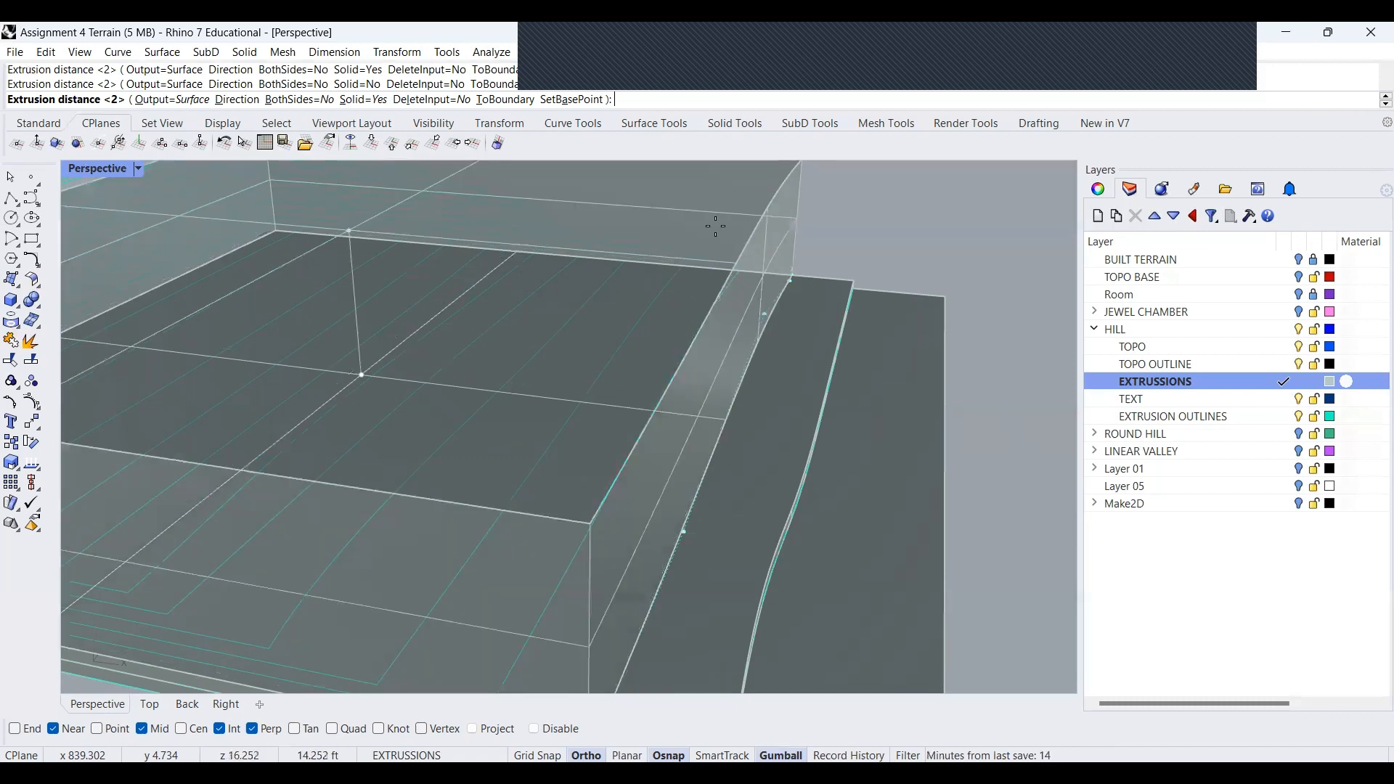
{"action": "left_click", "coordinate": [732, 260]}
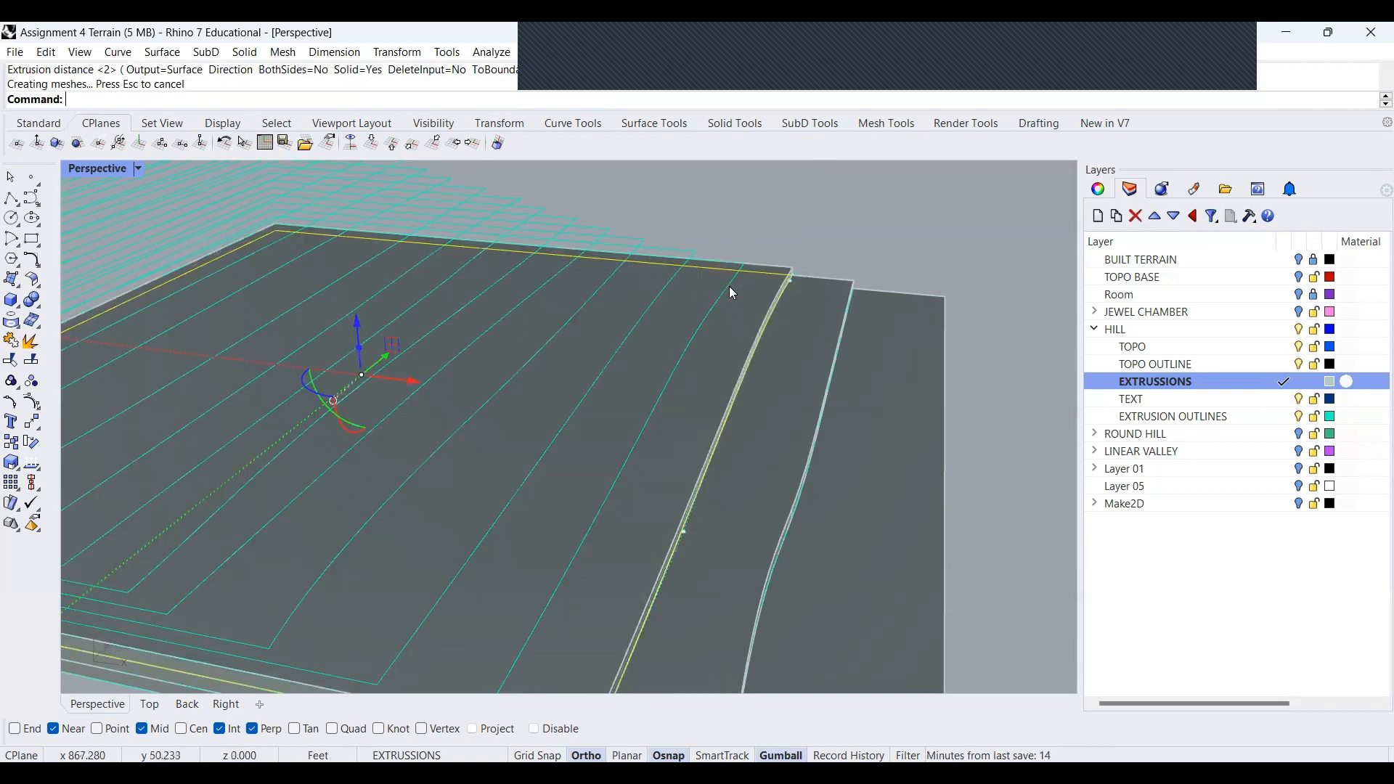
Extrude the next closed outline above the third slab upward 1 ft as a solid
{"action": "left_click", "coordinate": [748, 297]}
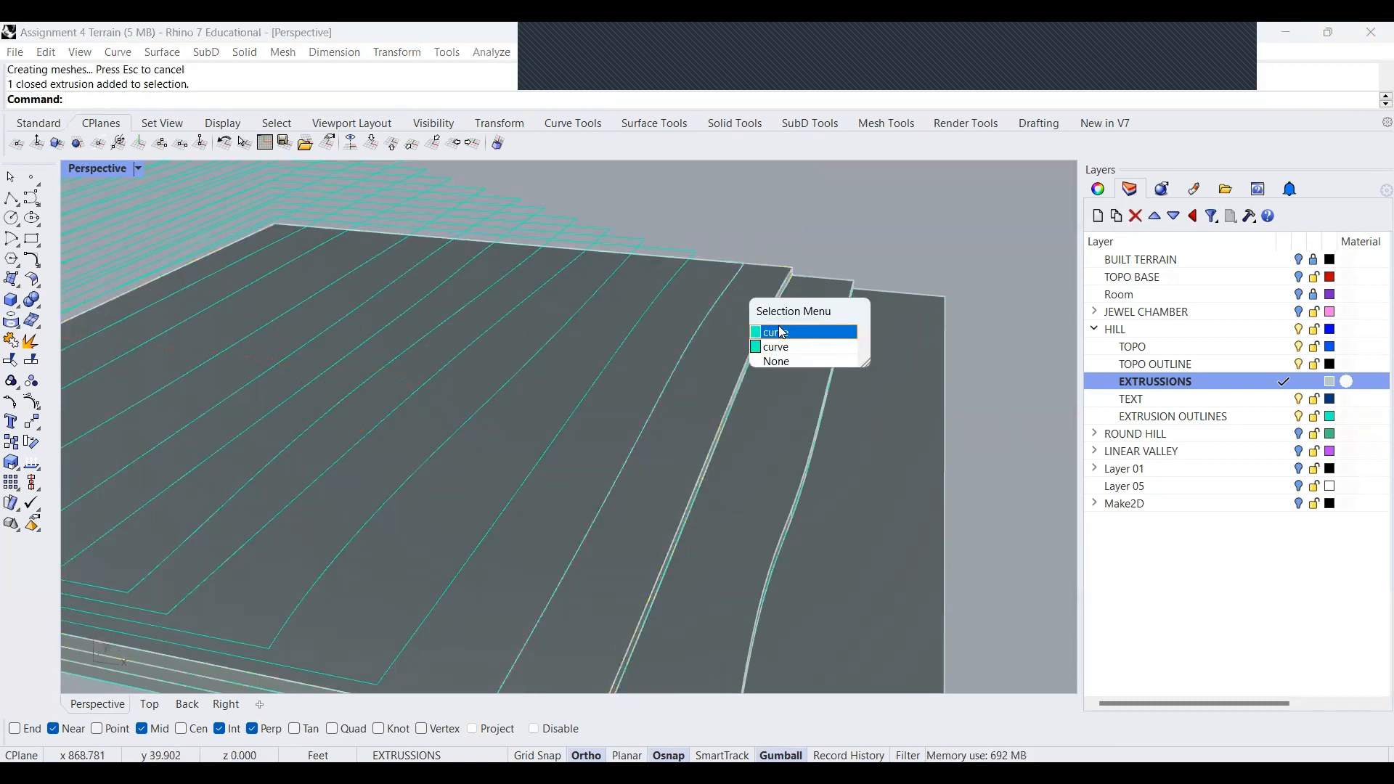
{"action": "left_click", "coordinate": [779, 332]}
{"action": "key", "text": "Return"}
{"action": "left_click", "coordinate": [716, 263]}
{"action": "left_click", "coordinate": [803, 232]}
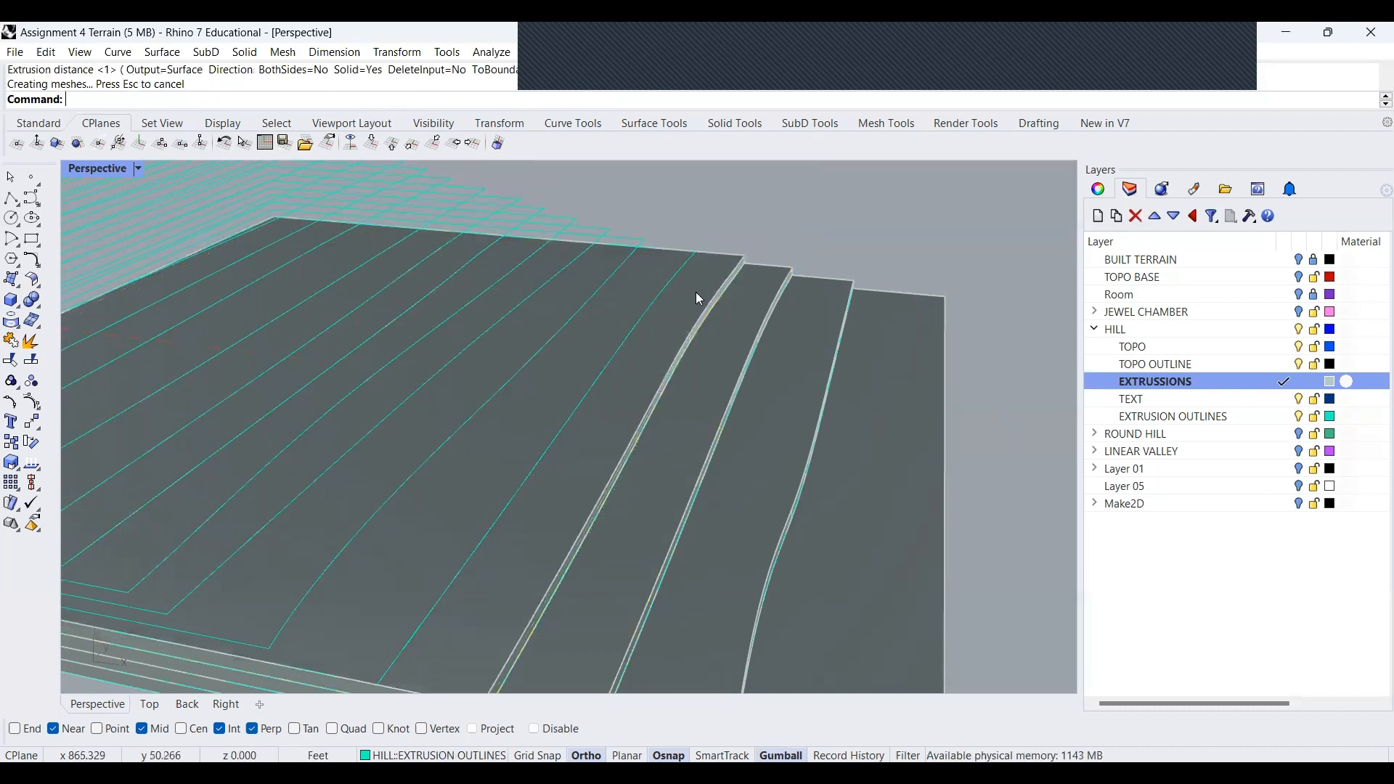
Check the closed outlines at the base of the fully extruded hill by selecting them from the lowest upward, and clear the selection
{"action": "scroll", "coordinate": [682, 289], "scroll_direction": "down", "scroll_amount": 8}
{"action": "right_click_drag", "start_coordinate": [817, 335], "coordinate": [448, 395]}
{"action": "scroll", "coordinate": [449, 395], "scroll_direction": "up", "scroll_amount": 3}
{"action": "scroll", "coordinate": [790, 447], "scroll_direction": "up", "scroll_amount": 3}
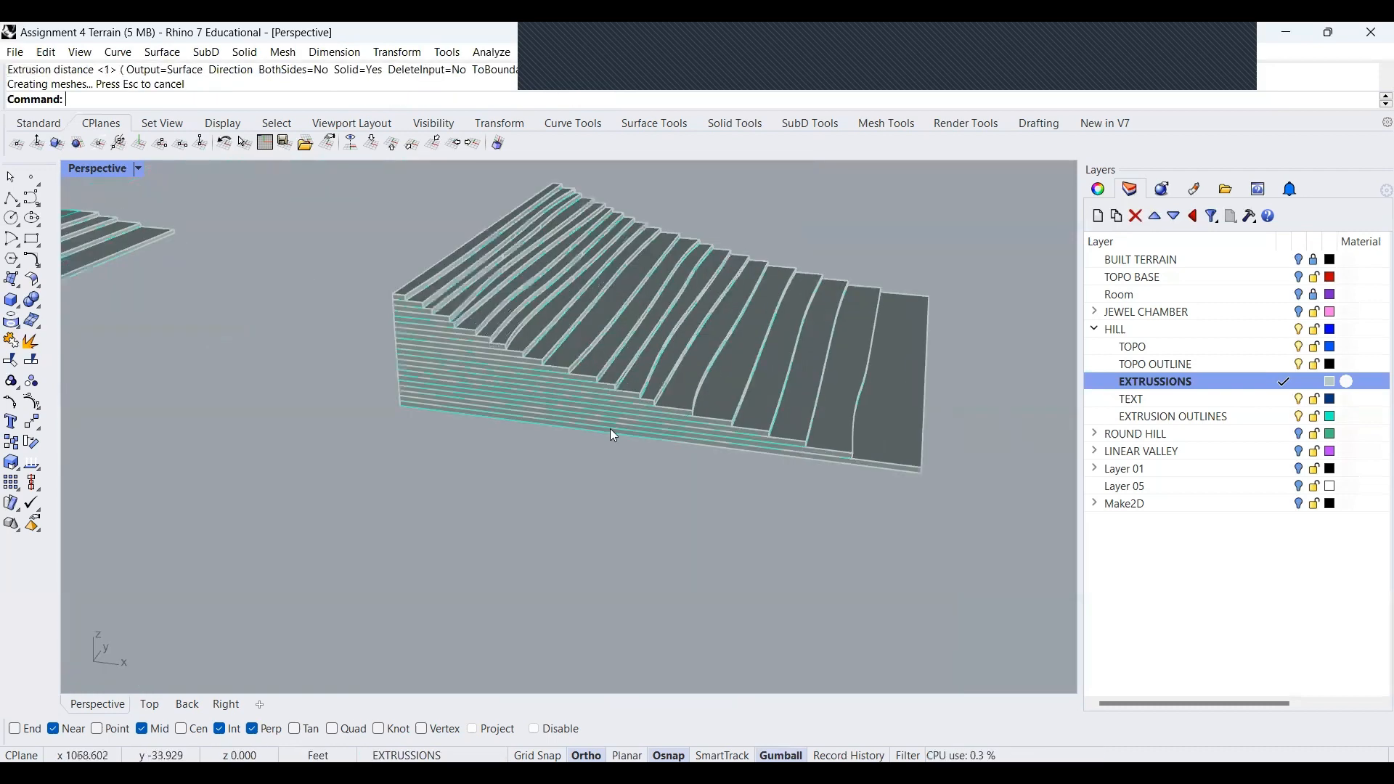
{"action": "scroll", "coordinate": [498, 425], "scroll_direction": "up", "scroll_amount": 3}
{"action": "scroll", "coordinate": [498, 426], "scroll_direction": "up", "scroll_amount": 2}
{"action": "left_click", "coordinate": [488, 430]}
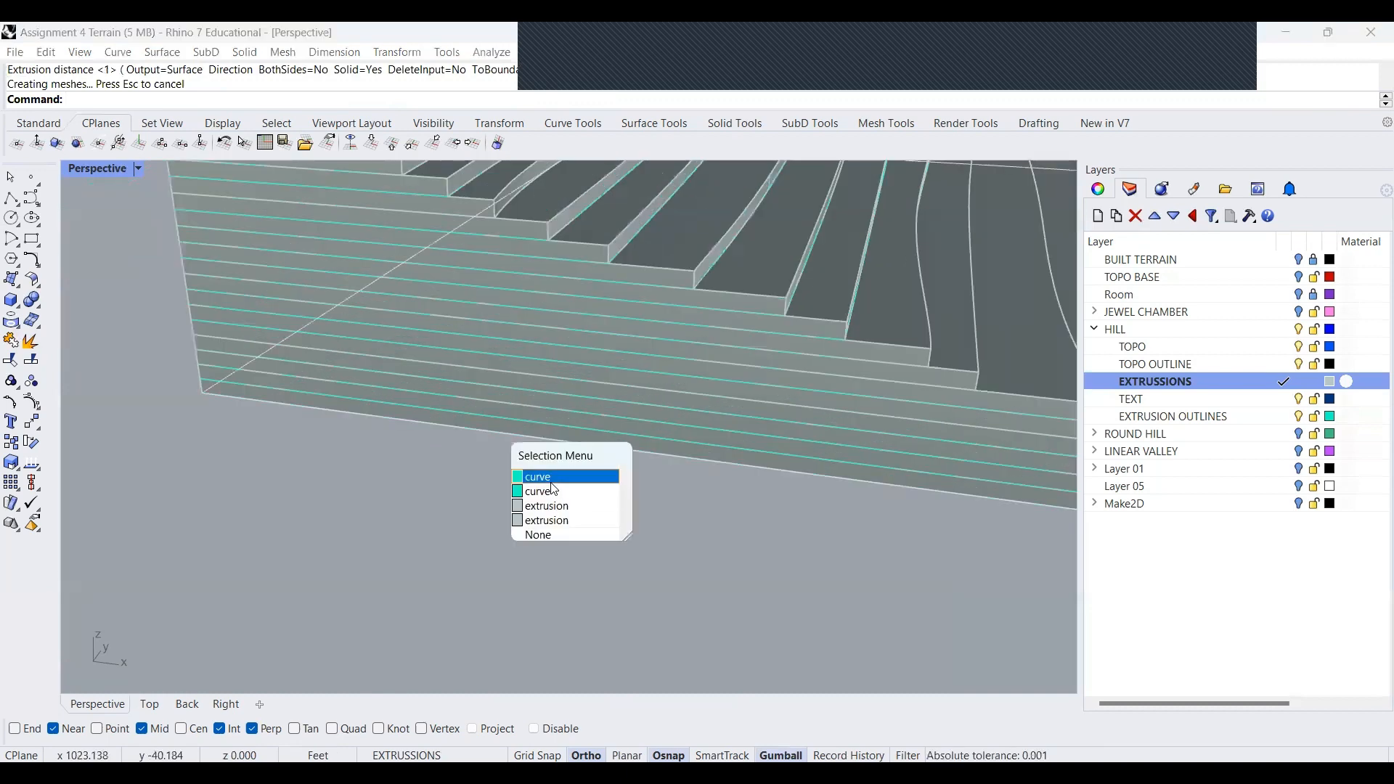
{"action": "left_click", "coordinate": [550, 485]}
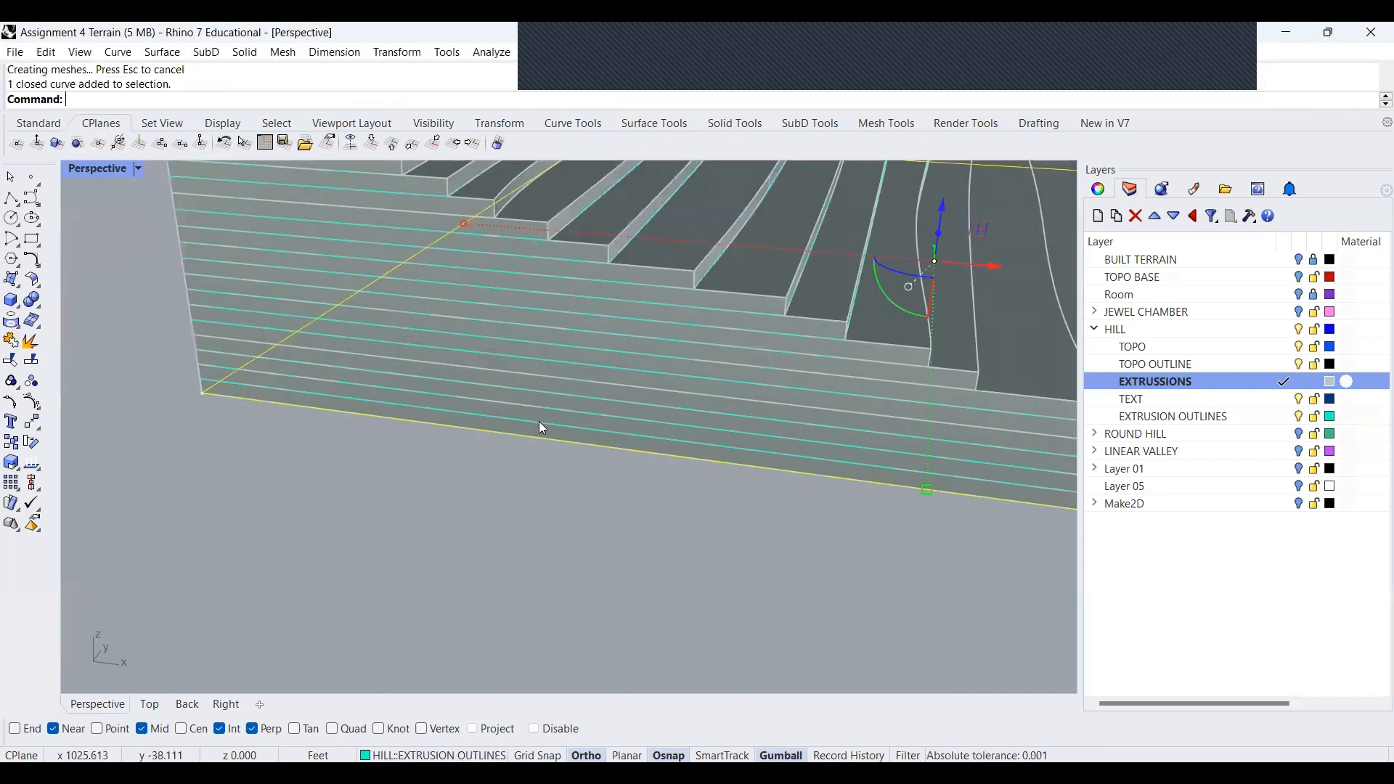
{"action": "left_click", "coordinate": [539, 421]}
{"action": "left_click", "coordinate": [599, 473]}
{"action": "left_click", "coordinate": [321, 380]}
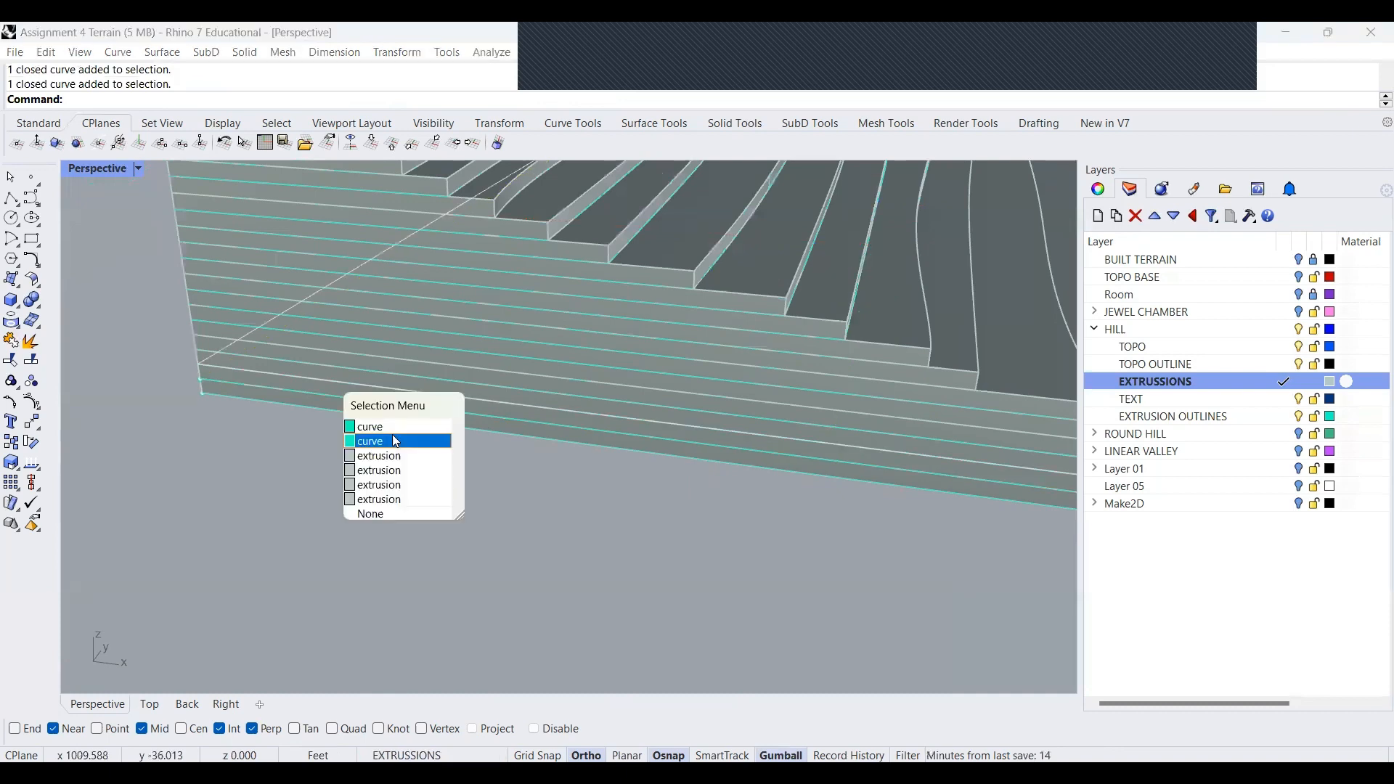
{"action": "left_click", "coordinate": [398, 429]}
{"action": "scroll", "coordinate": [526, 474], "scroll_direction": "down", "scroll_amount": 5}
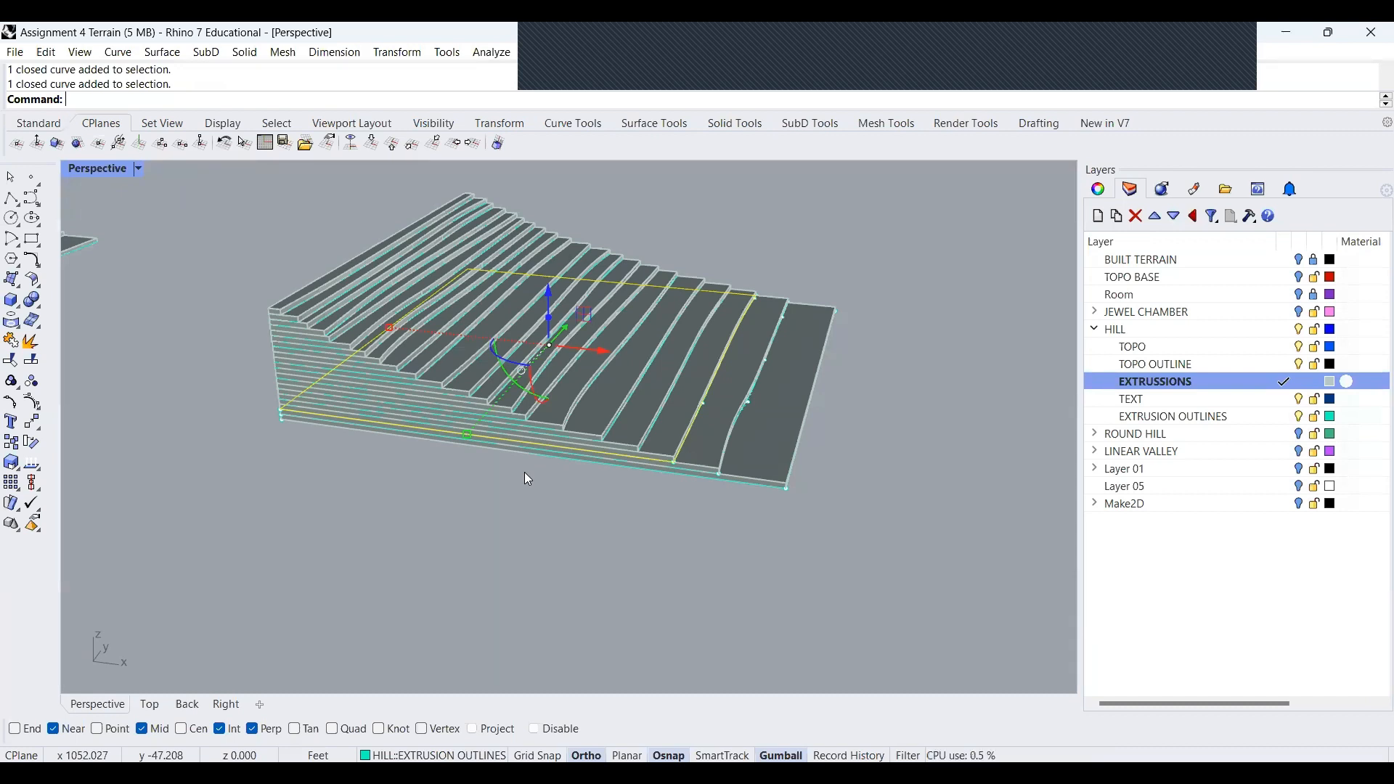
{"action": "left_click", "coordinate": [523, 476]}
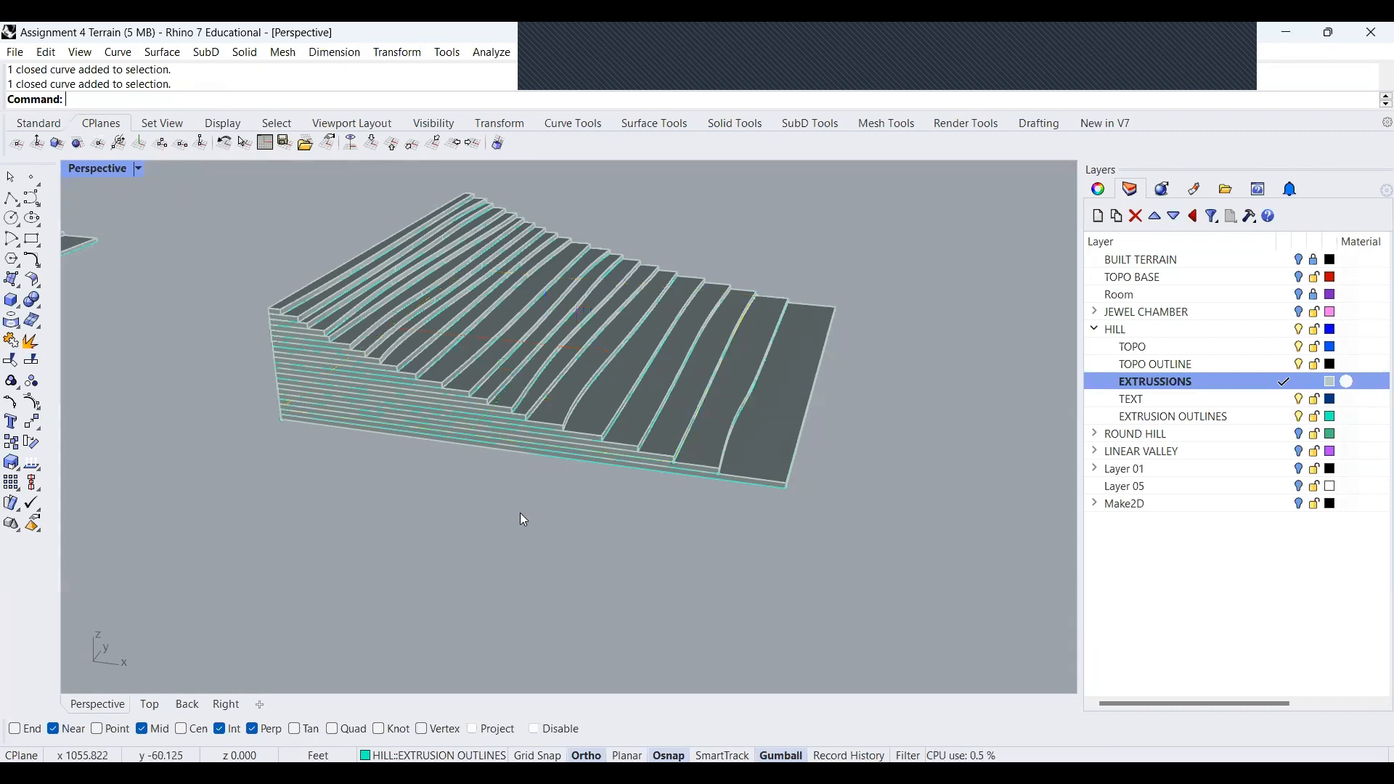
Review the whole row of hill copies, from the flat contours to the finished stacked extrusions
{"action": "scroll", "coordinate": [520, 512], "scroll_direction": "down", "scroll_amount": 6}
{"action": "scroll", "coordinate": [652, 304], "scroll_direction": "down", "scroll_amount": 5}
{"action": "right_click_drag", "start_coordinate": [563, 396], "coordinate": [586, 488]}
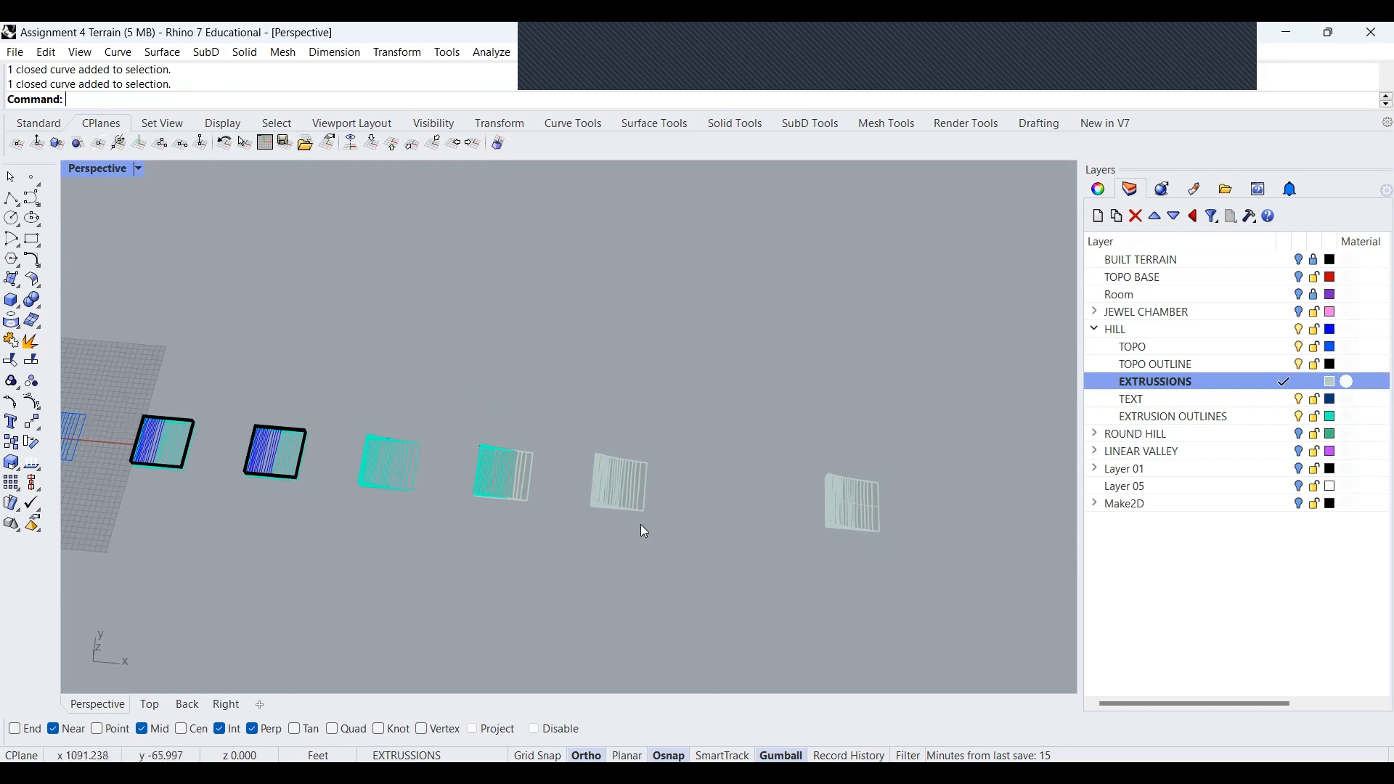
{"action": "scroll", "coordinate": [638, 531], "scroll_direction": "down", "scroll_amount": 3}
{"action": "scroll", "coordinate": [662, 534], "scroll_direction": "up", "scroll_amount": 2}
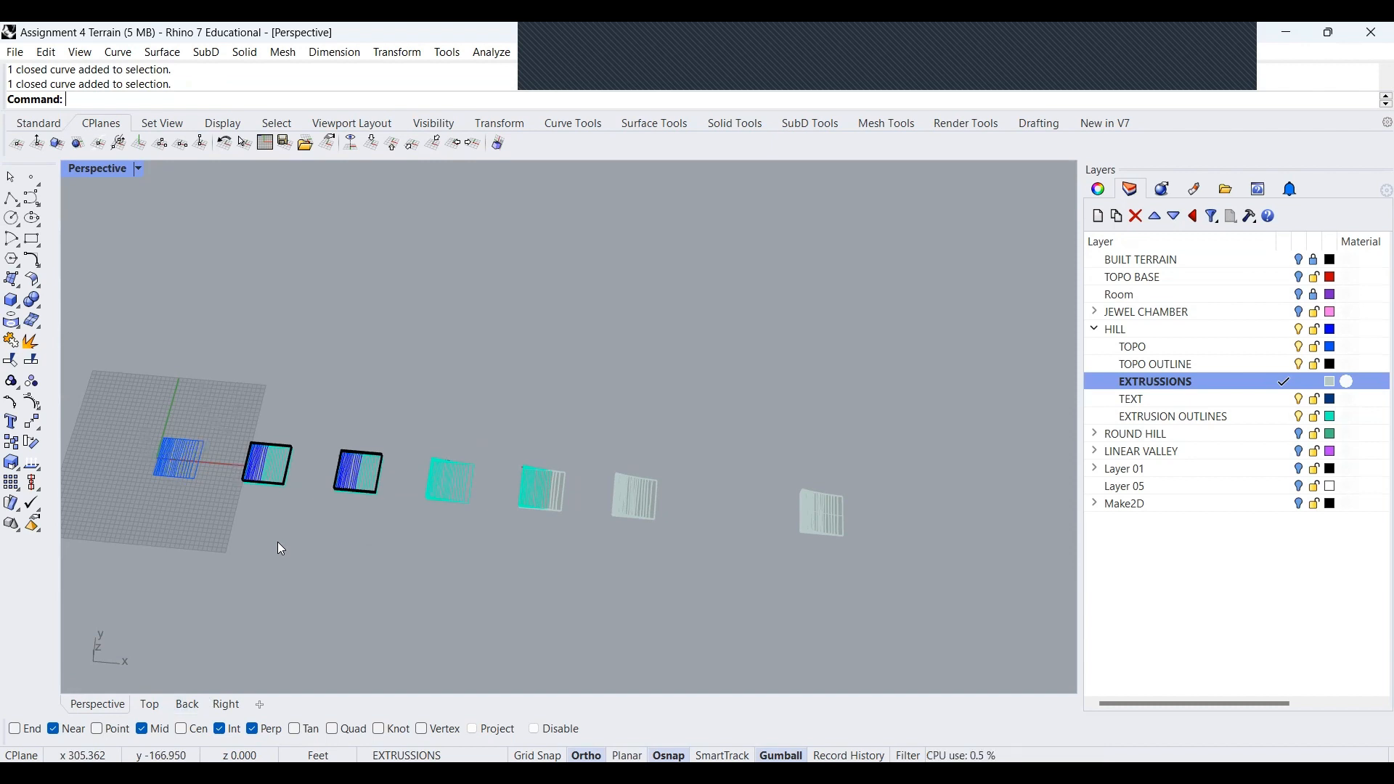
{"action": "right_click_drag", "start_coordinate": [835, 555], "coordinate": [763, 416]}
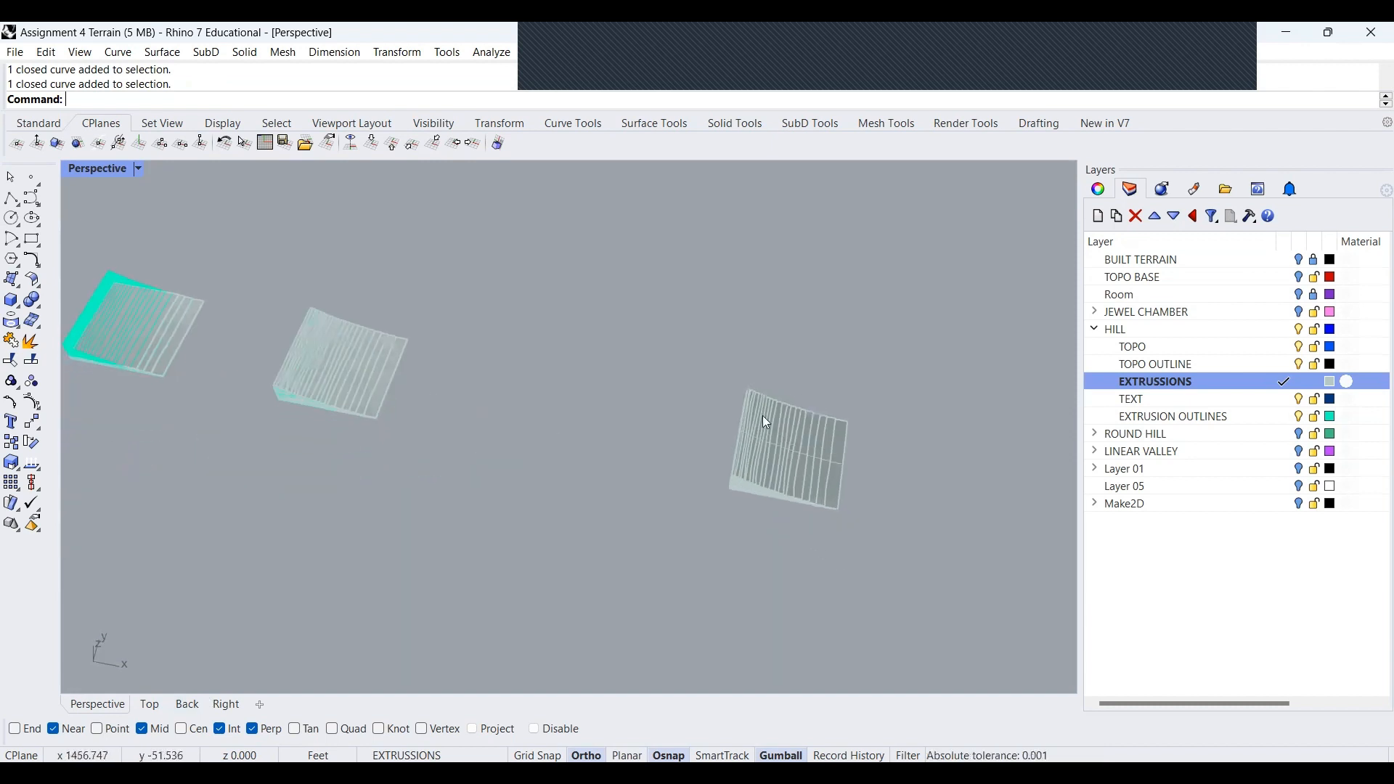
{"action": "scroll", "coordinate": [741, 430], "scroll_direction": "down", "scroll_amount": 4}
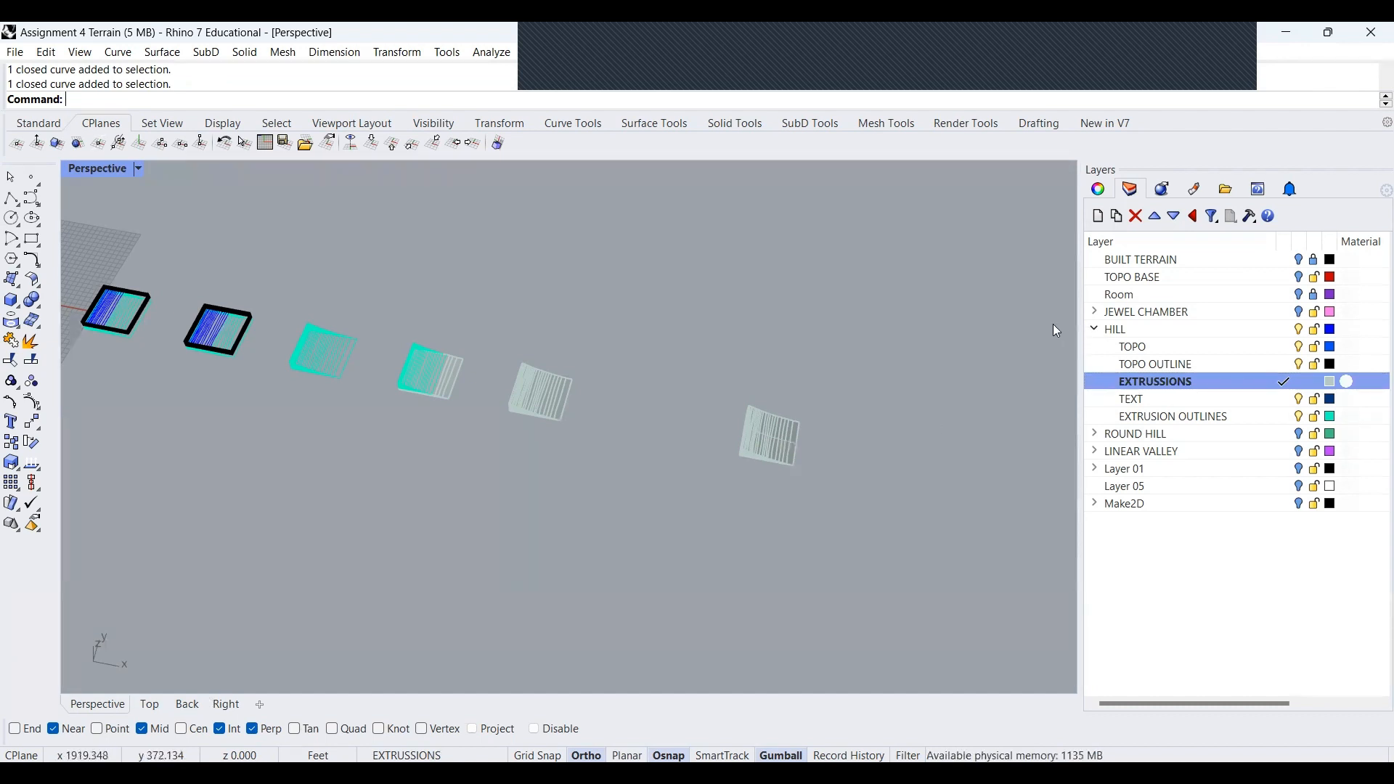
Make ROUND HILL the current layer and turn off the HILL layer
{"action": "left_click", "coordinate": [1097, 330]}
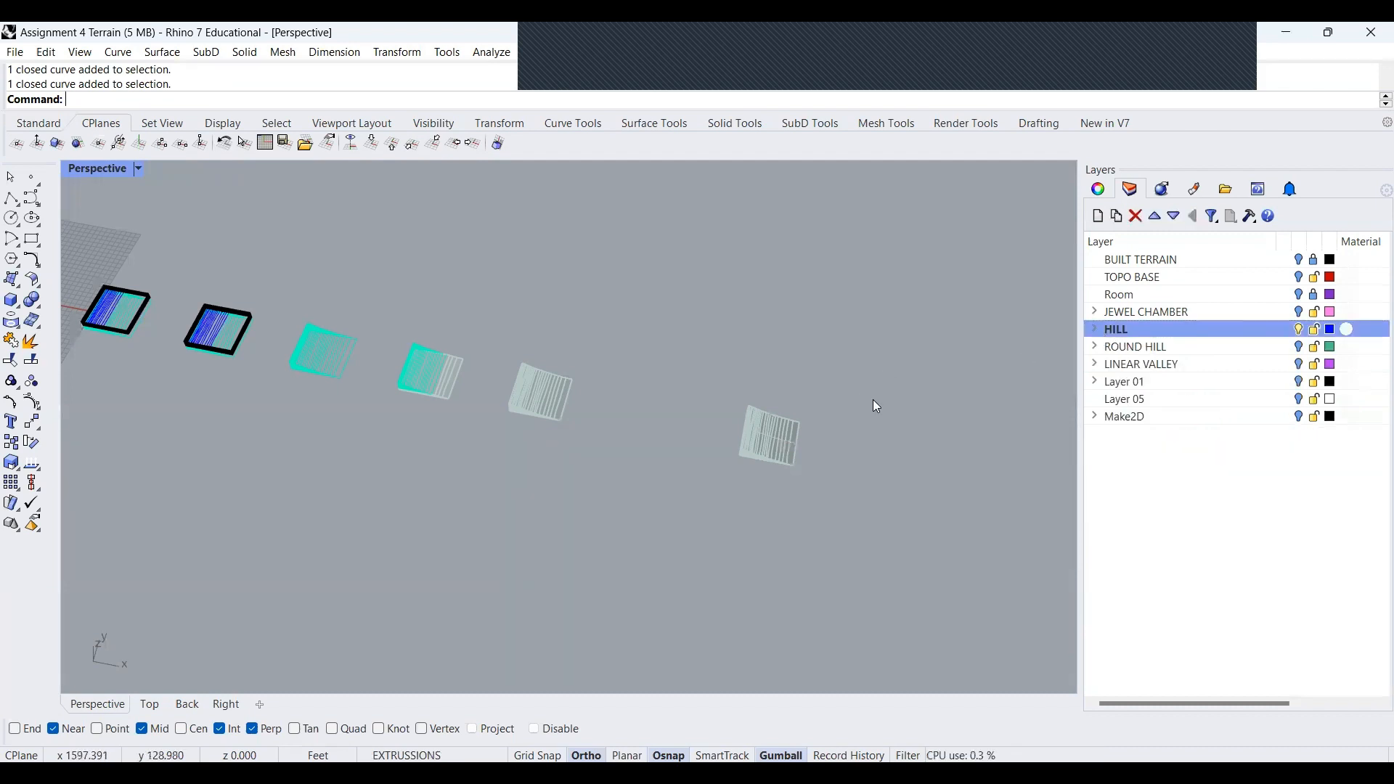
{"action": "left_click", "coordinate": [1213, 349]}
{"action": "double_click", "coordinate": [1218, 356]}
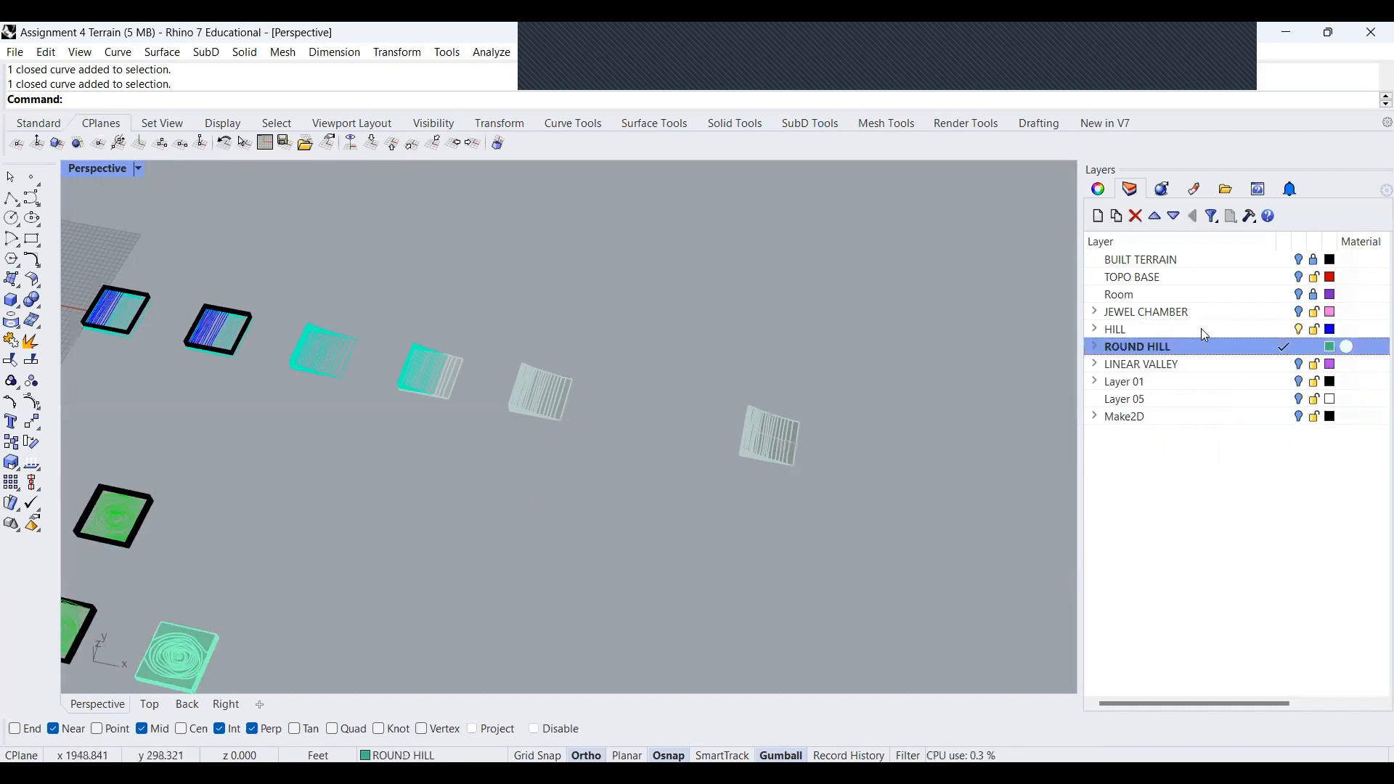
{"action": "left_click", "coordinate": [1201, 328]}
{"action": "left_click", "coordinate": [1301, 330]}
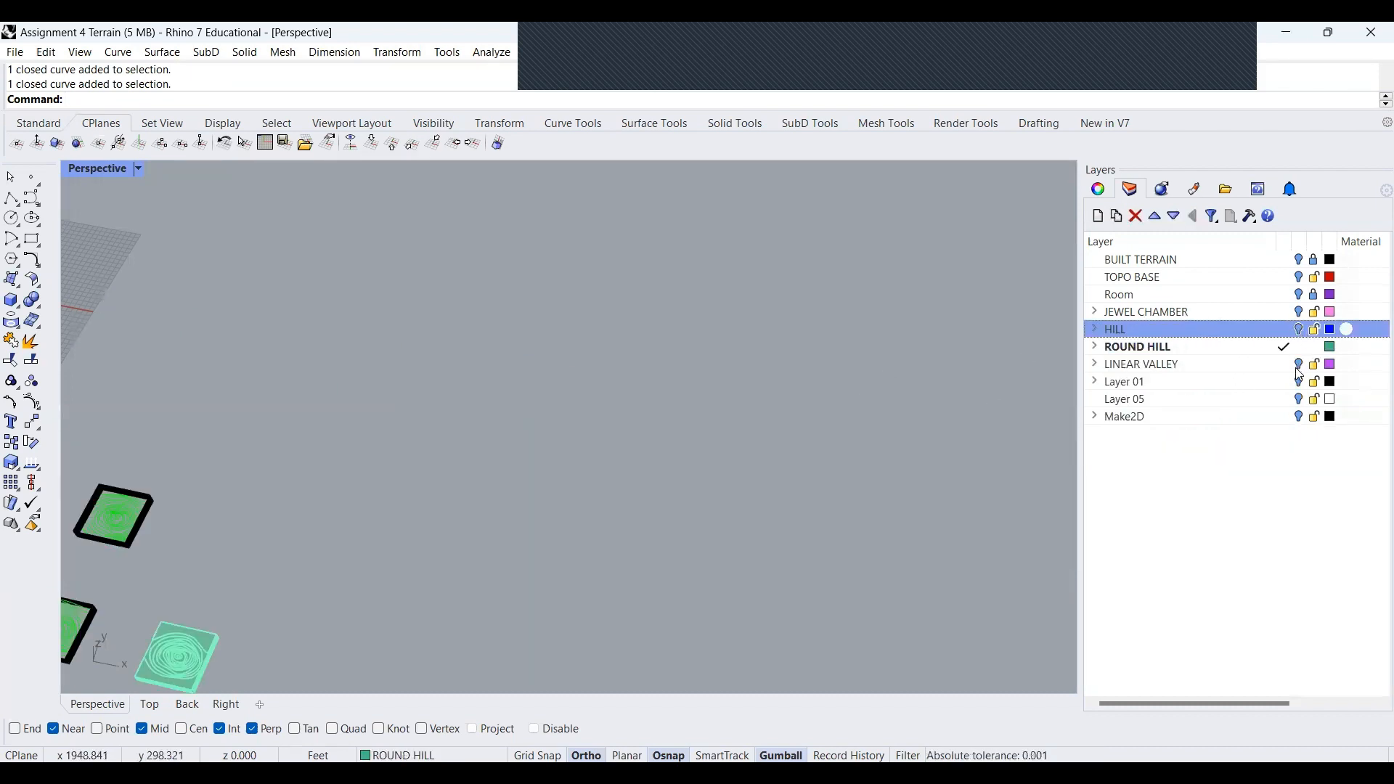
Turn on the LINEAR VALLEY and TOPO BASE layers
{"action": "left_click", "coordinate": [1300, 367]}
{"action": "scroll", "coordinate": [1059, 385], "scroll_direction": "down", "scroll_amount": 3}
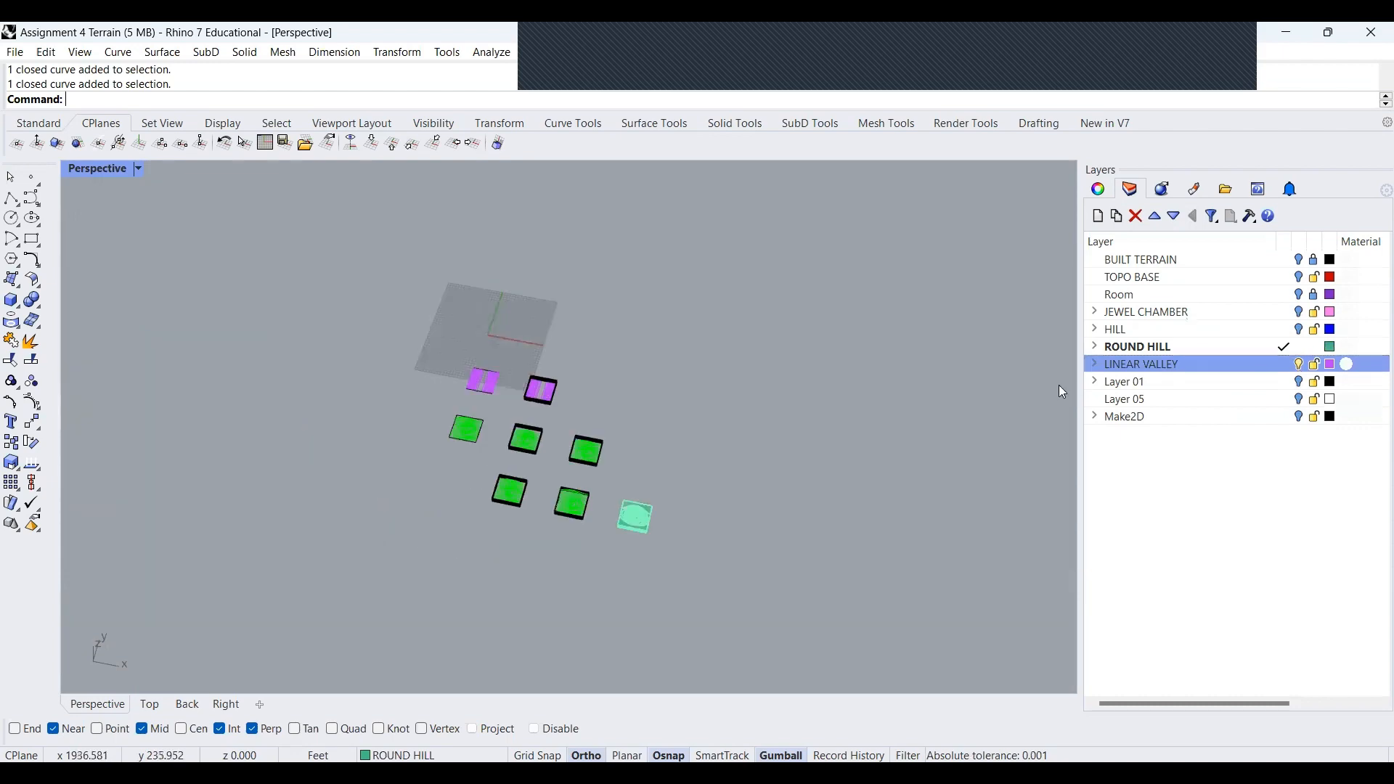
{"action": "left_click", "coordinate": [1300, 277]}
{"action": "scroll", "coordinate": [420, 367], "scroll_direction": "up", "scroll_amount": 5}
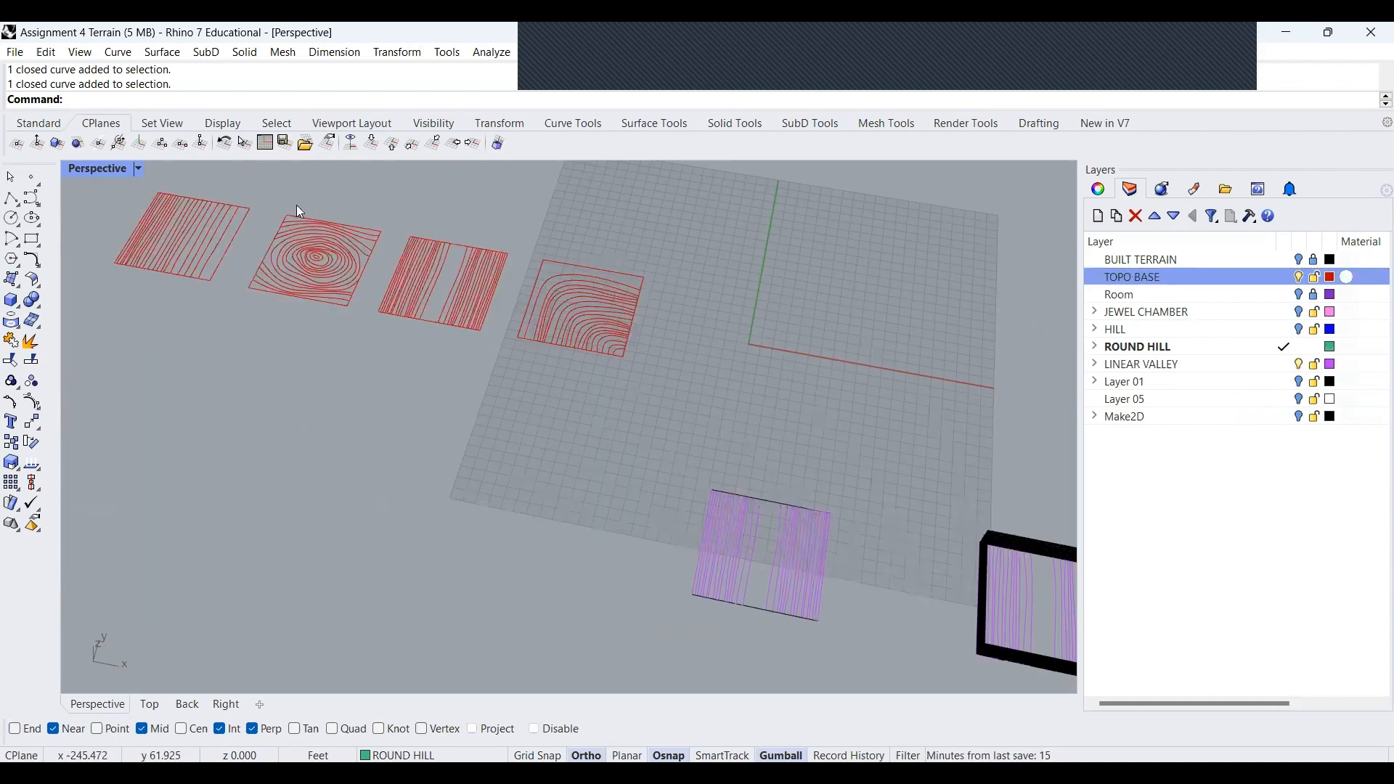
Examine the red base contour squares in the Top view, focusing on the round hill with concentric contours
{"action": "scroll", "coordinate": [486, 371], "scroll_direction": "up", "scroll_amount": 4}
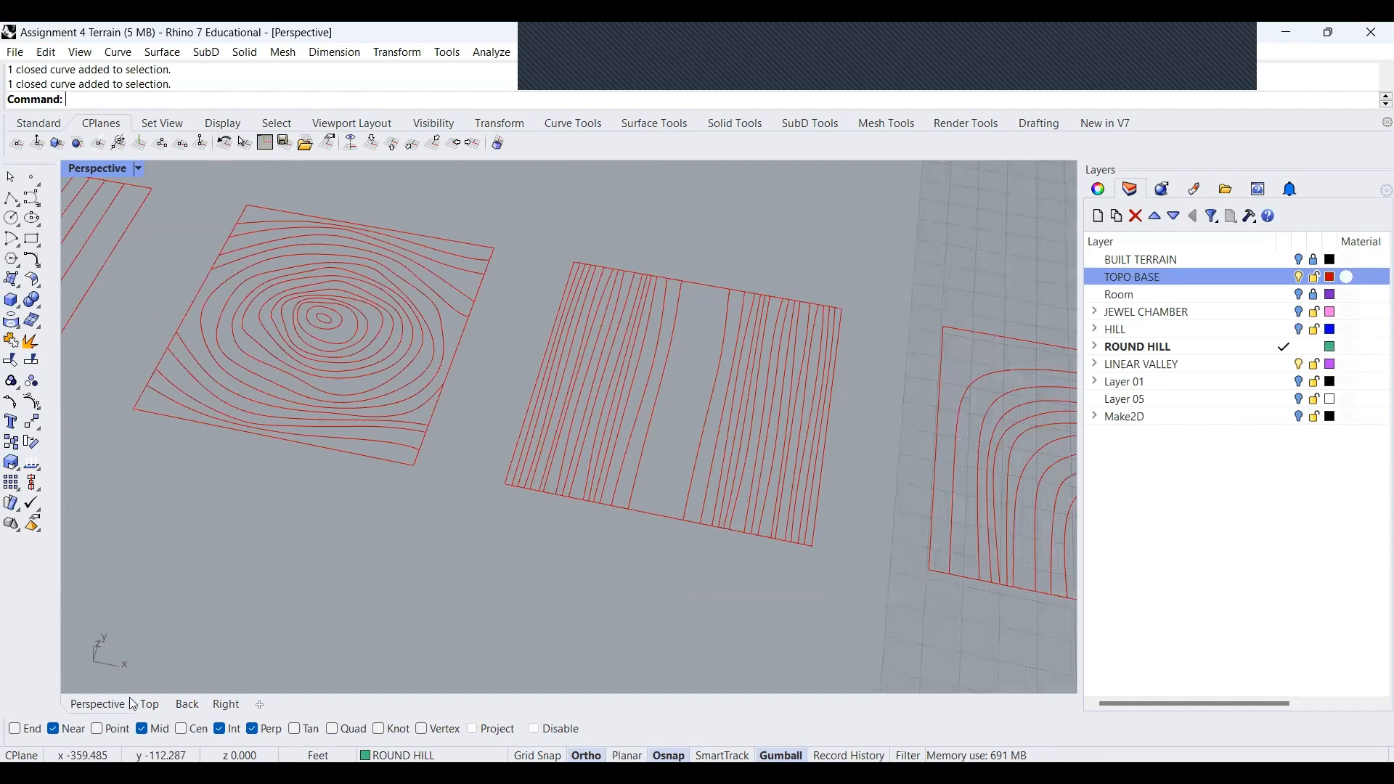
{"action": "left_click", "coordinate": [167, 703]}
{"action": "scroll", "coordinate": [498, 430], "scroll_direction": "down", "scroll_amount": 8}
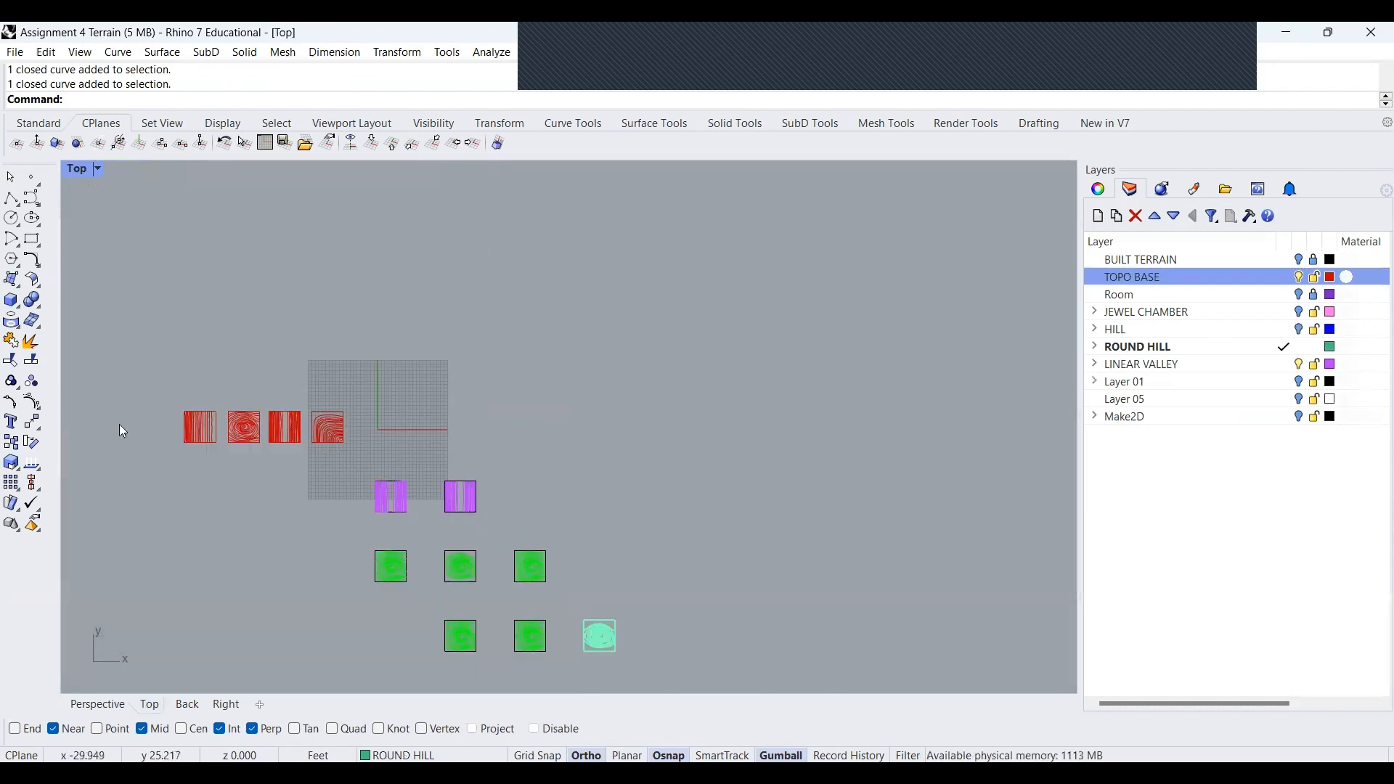
{"action": "scroll", "coordinate": [559, 488], "scroll_direction": "up", "scroll_amount": 4}
{"action": "scroll", "coordinate": [847, 482], "scroll_direction": "up", "scroll_amount": 2}
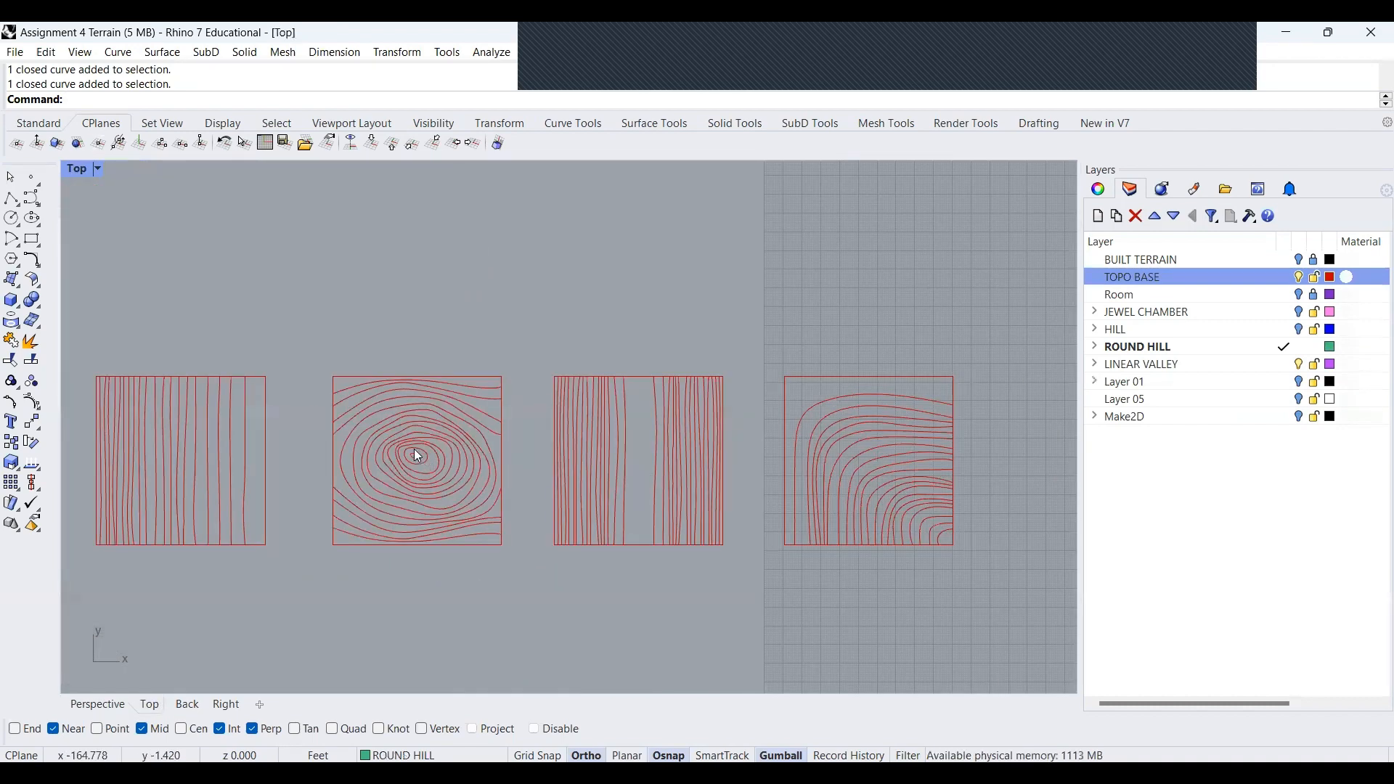
{"action": "scroll", "coordinate": [418, 456], "scroll_direction": "up", "scroll_amount": 2}
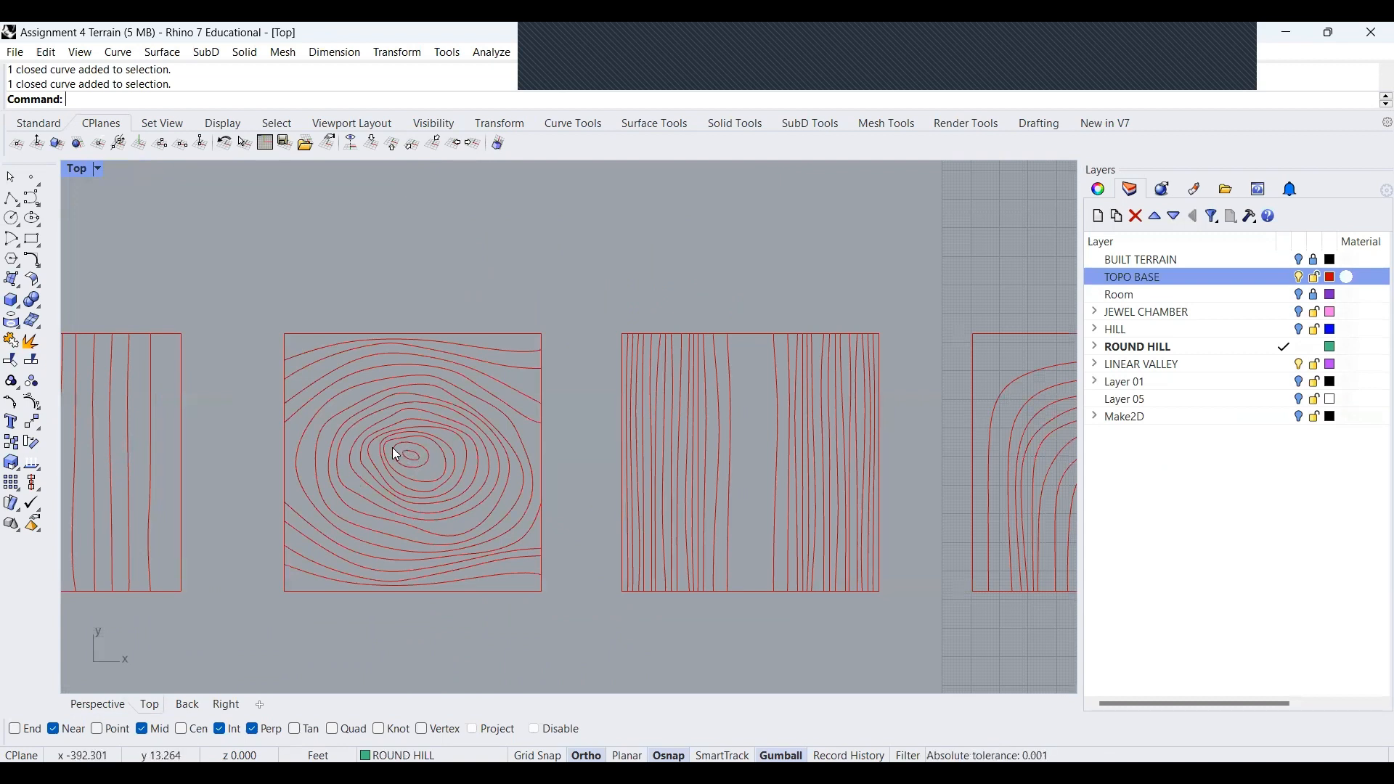
Examine the linear valley and corner hill base contour squares beside the round hill in the Top view
{"action": "scroll", "coordinate": [756, 613], "scroll_direction": "down", "scroll_amount": 1}
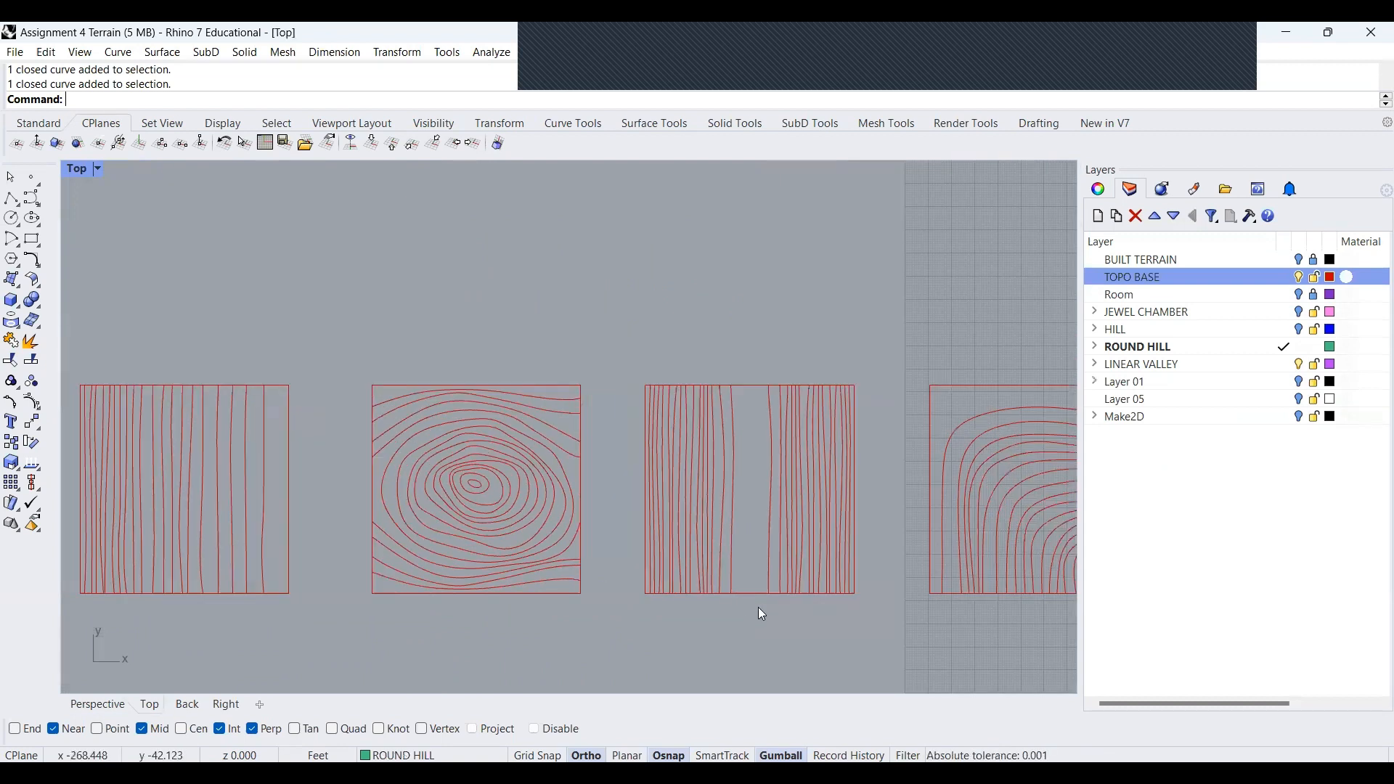
{"action": "scroll", "coordinate": [908, 574], "scroll_direction": "up", "scroll_amount": 2}
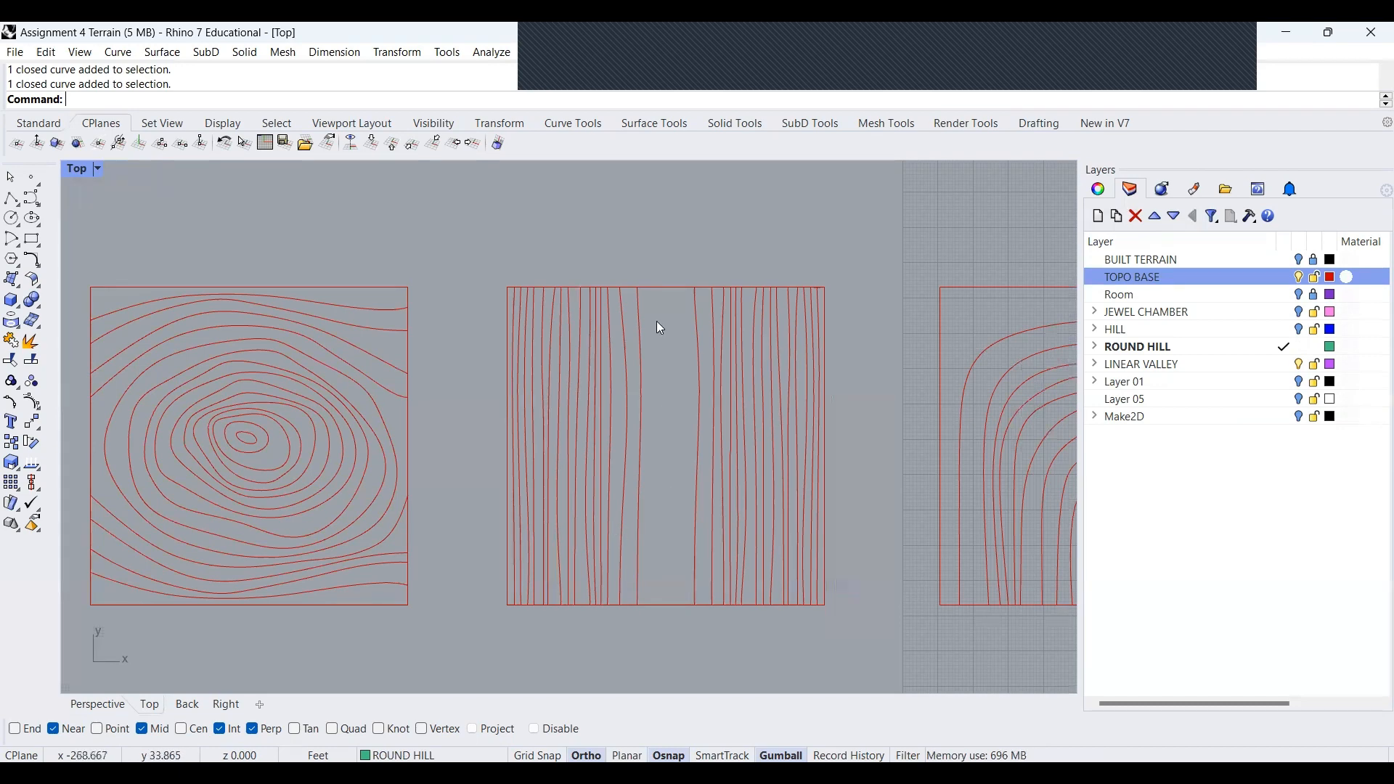
{"action": "scroll", "coordinate": [382, 270], "scroll_direction": "down", "scroll_amount": 1}
{"action": "scroll", "coordinate": [383, 270], "scroll_direction": "down", "scroll_amount": 1}
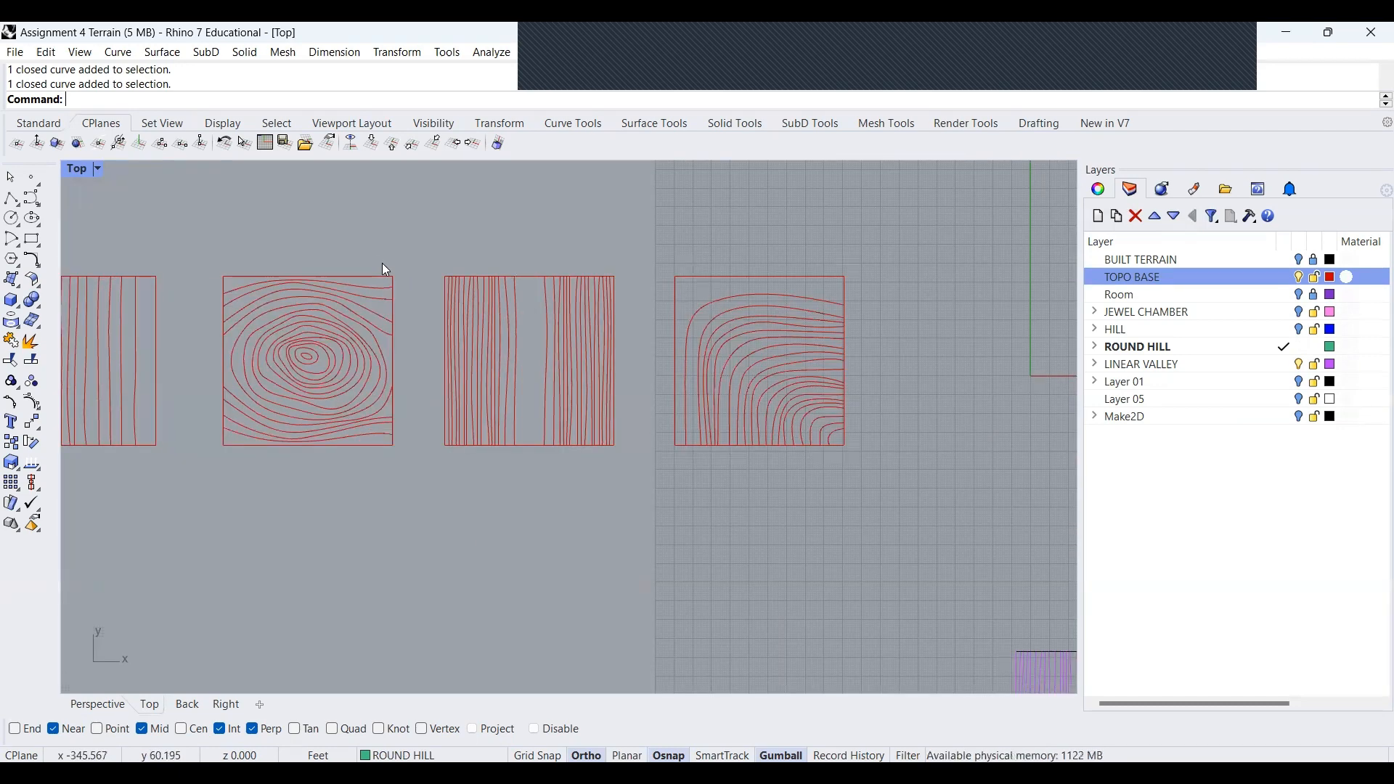
{"action": "scroll", "coordinate": [834, 438], "scroll_direction": "up", "scroll_amount": 3}
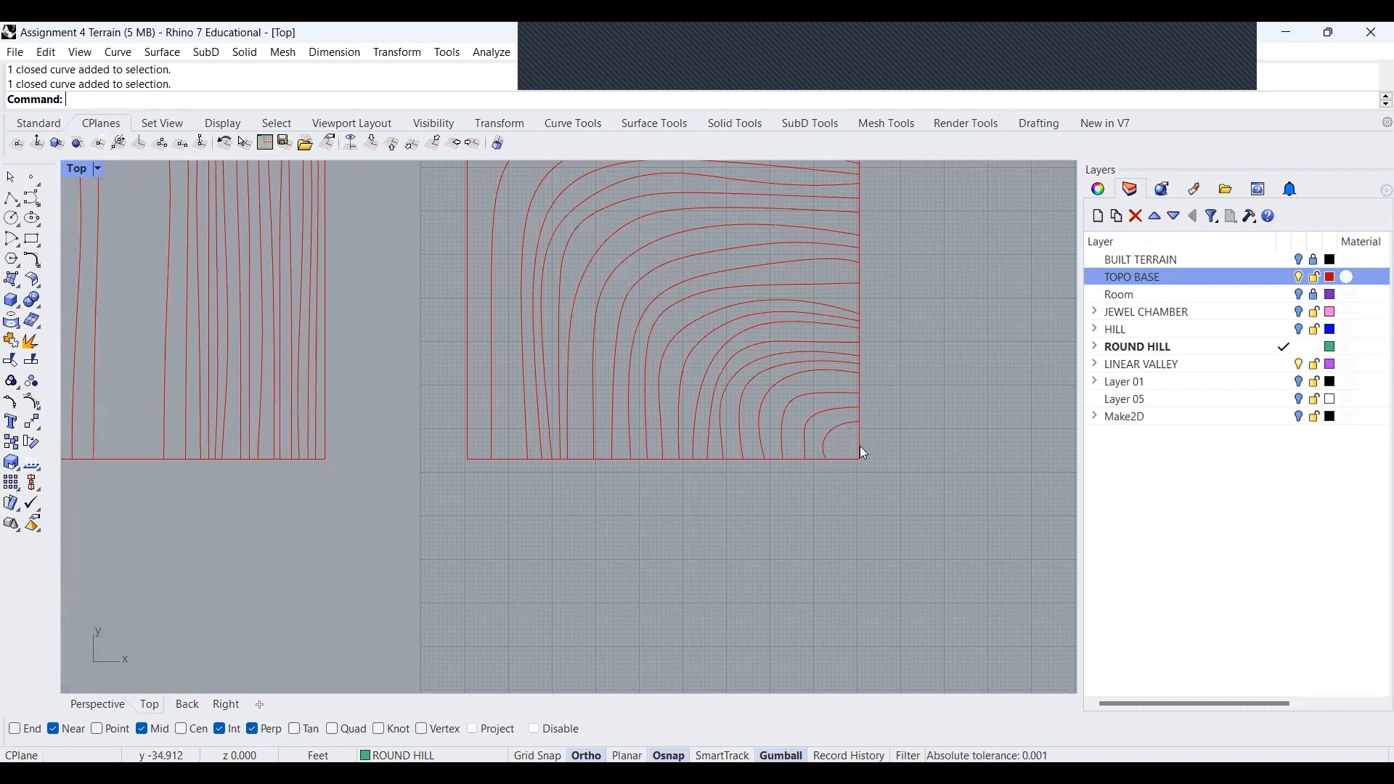
{"action": "scroll", "coordinate": [857, 447], "scroll_direction": "down", "scroll_amount": 1}
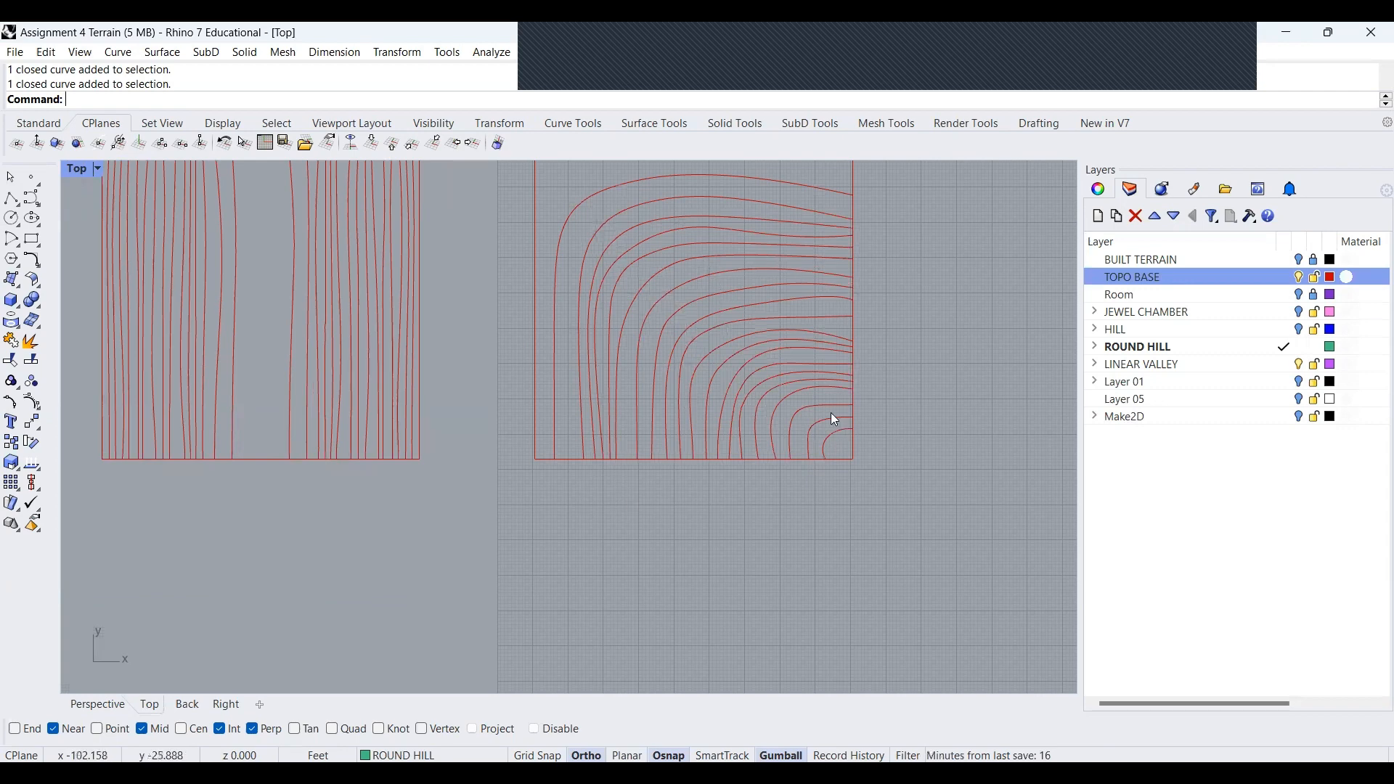
{"action": "scroll", "coordinate": [823, 418], "scroll_direction": "down", "scroll_amount": 2}
{"action": "right_click_drag", "start_coordinate": [854, 446], "coordinate": [829, 425]}
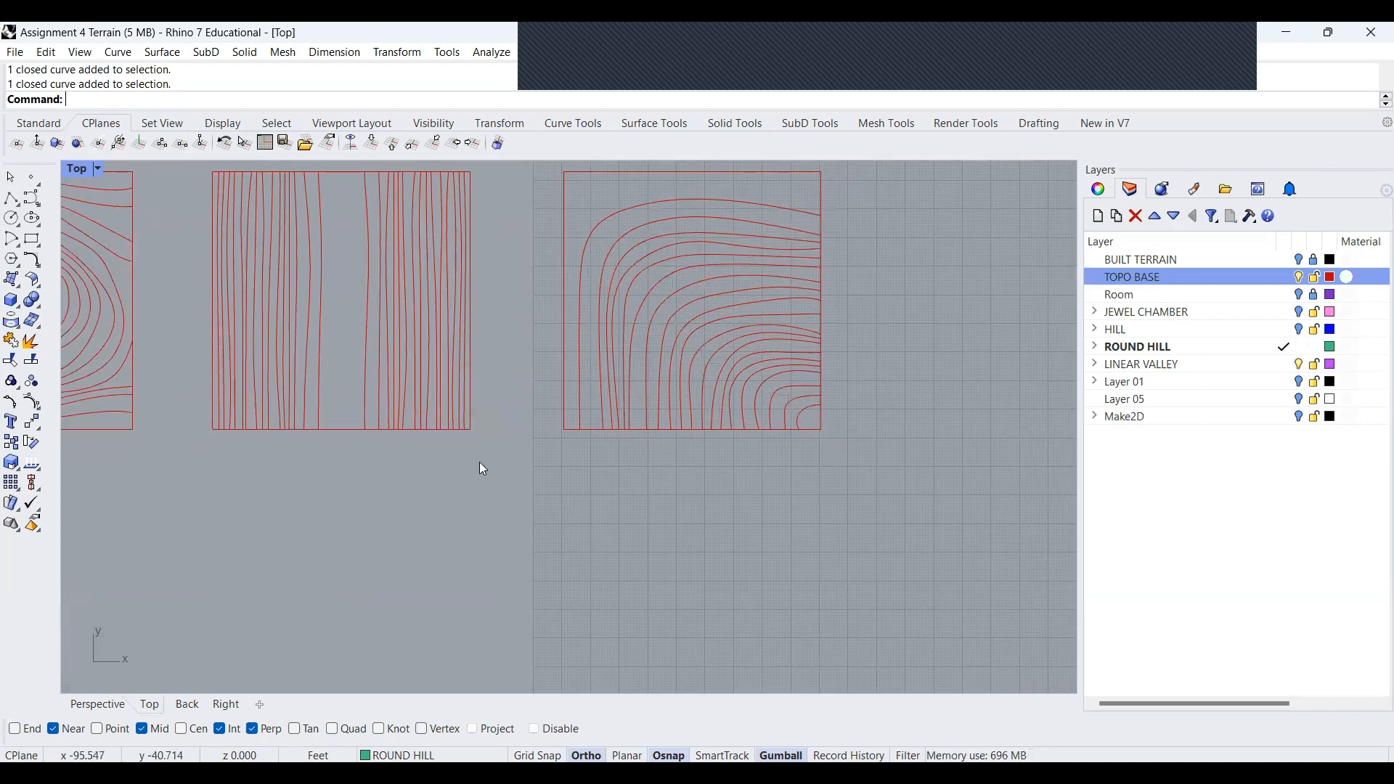
Make LINEAR VALLEY the current layer and turn off the ROUND HILL layer
{"action": "scroll", "coordinate": [520, 380], "scroll_direction": "down", "scroll_amount": 3}
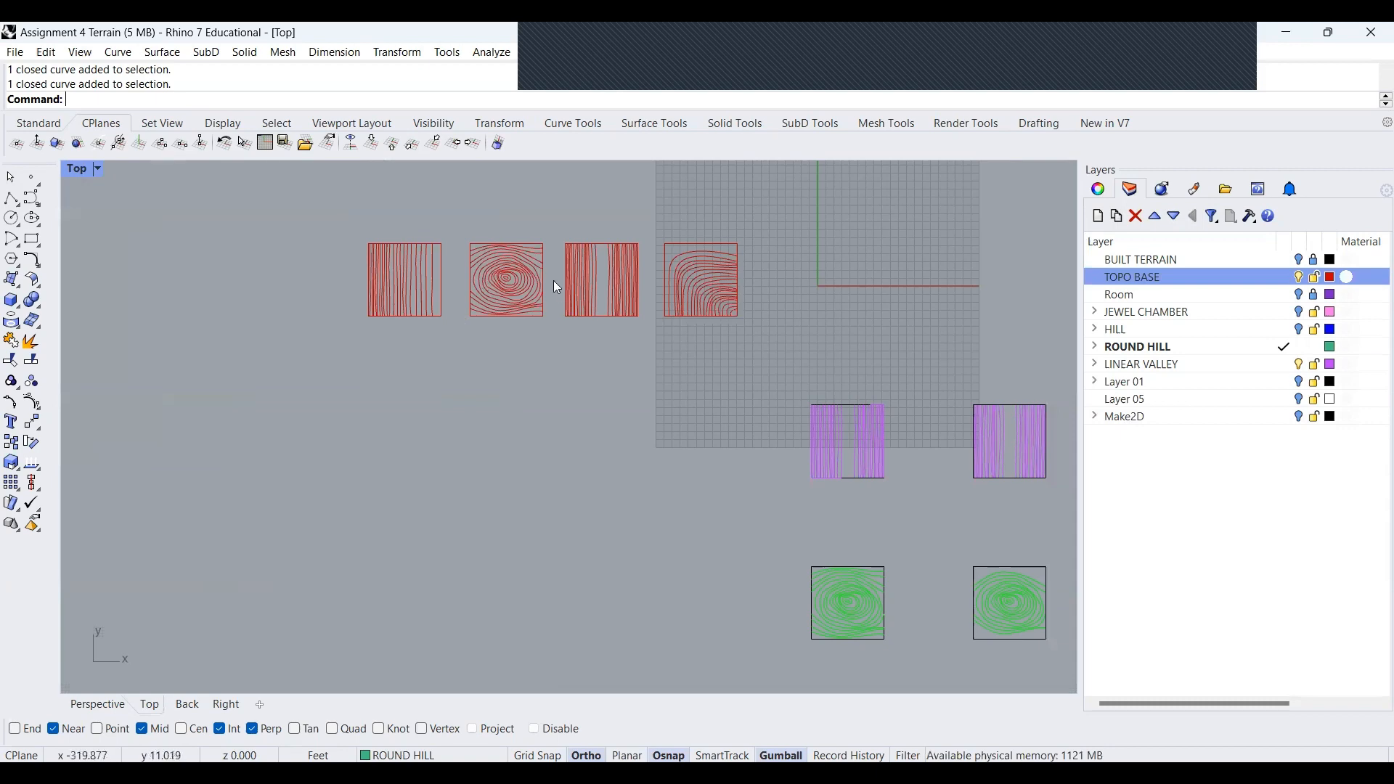
{"action": "scroll", "coordinate": [868, 666], "scroll_direction": "up", "scroll_amount": 2}
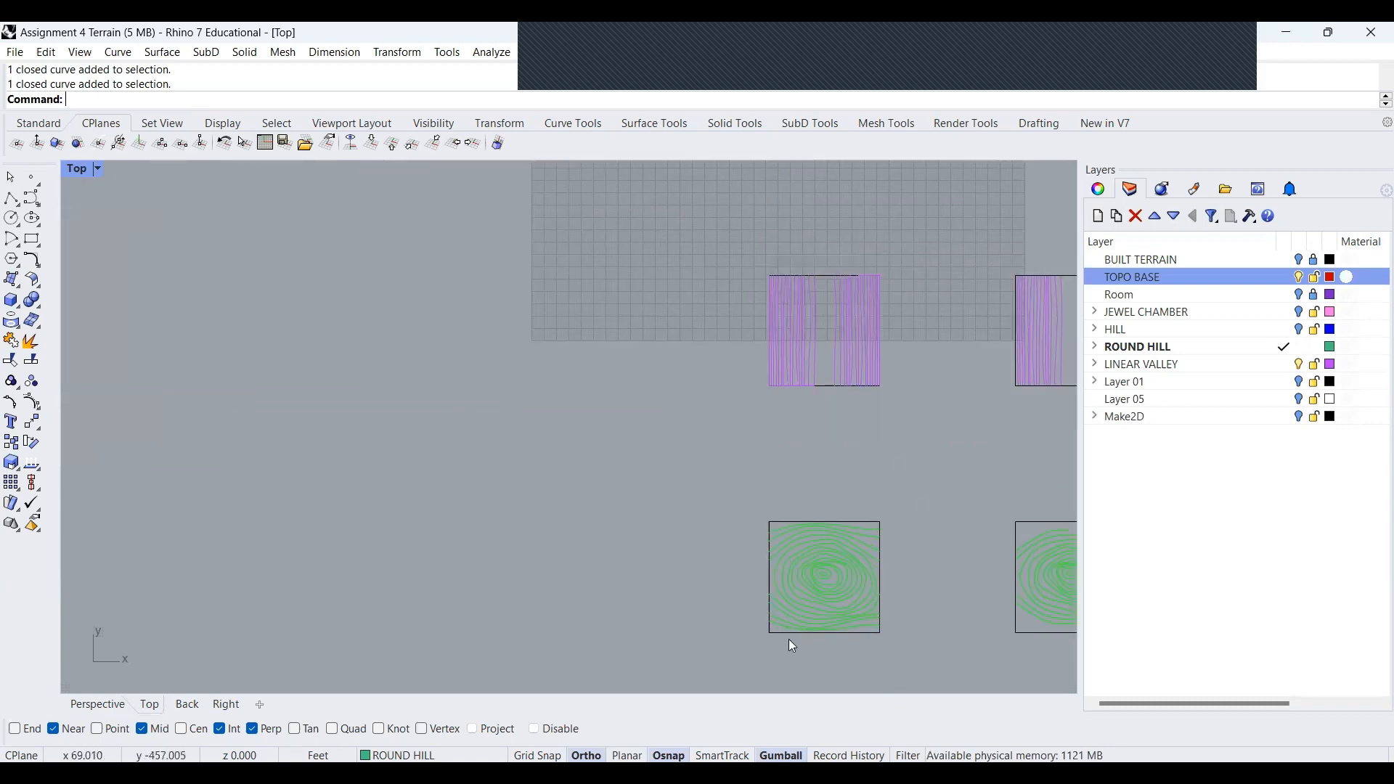
{"action": "scroll", "coordinate": [335, 412], "scroll_direction": "down", "scroll_amount": 2}
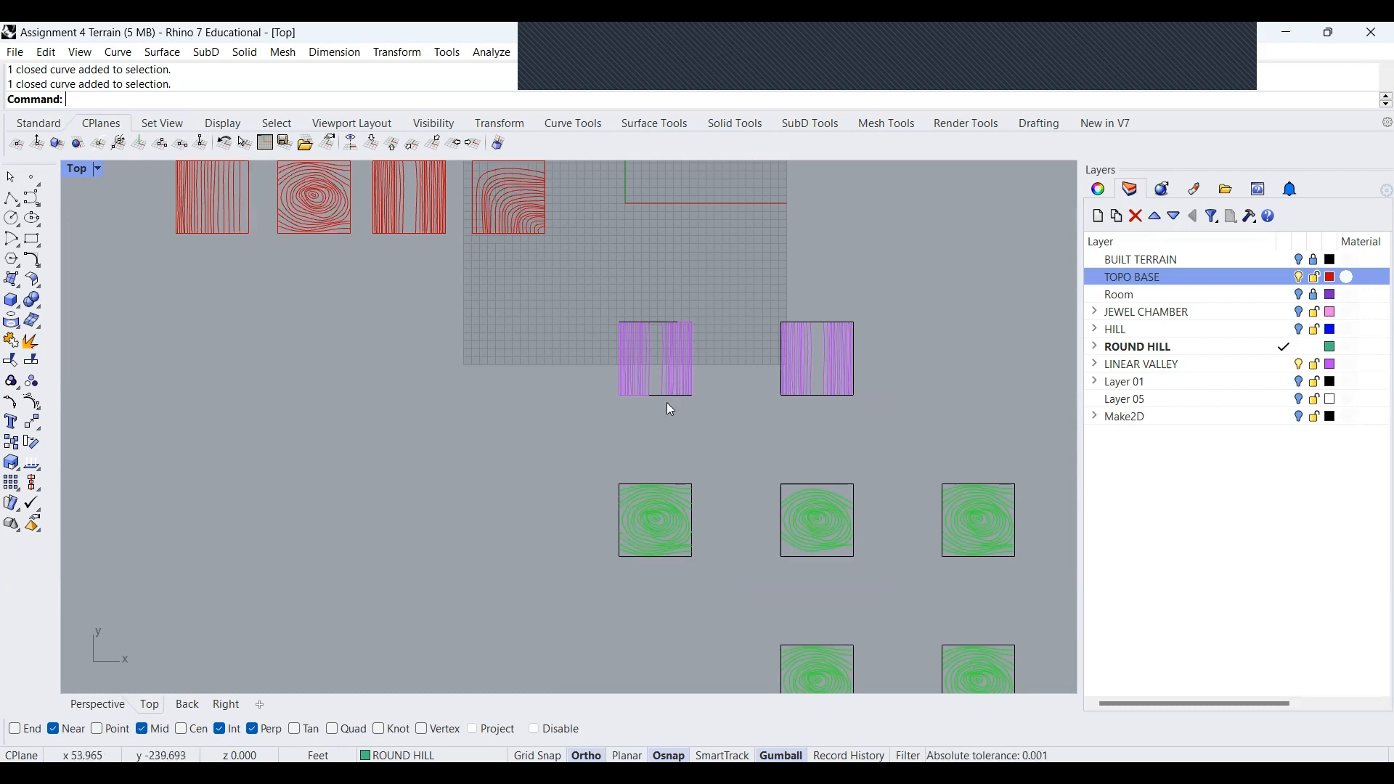
{"action": "scroll", "coordinate": [156, 413], "scroll_direction": "down", "scroll_amount": 2}
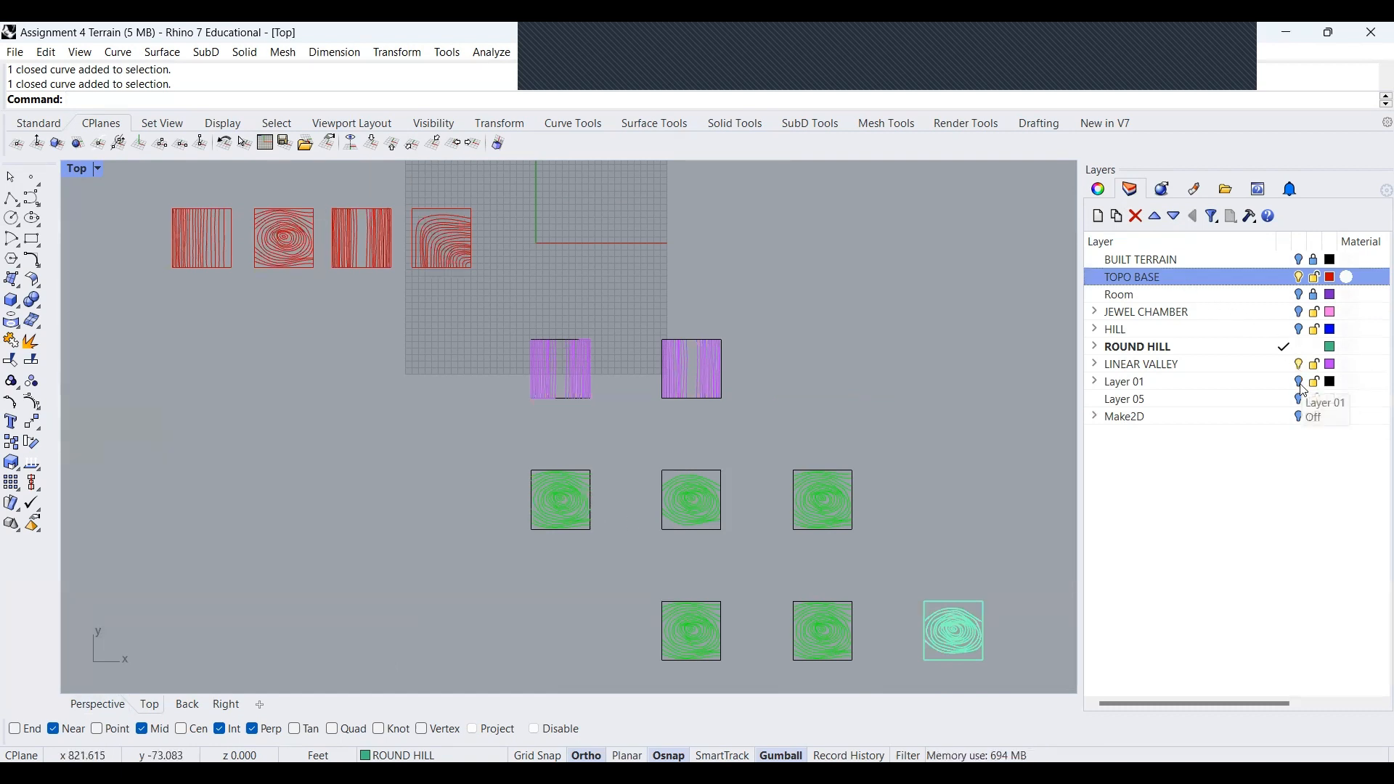
{"action": "double_click", "coordinate": [1209, 363]}
{"action": "left_click", "coordinate": [1300, 348]}
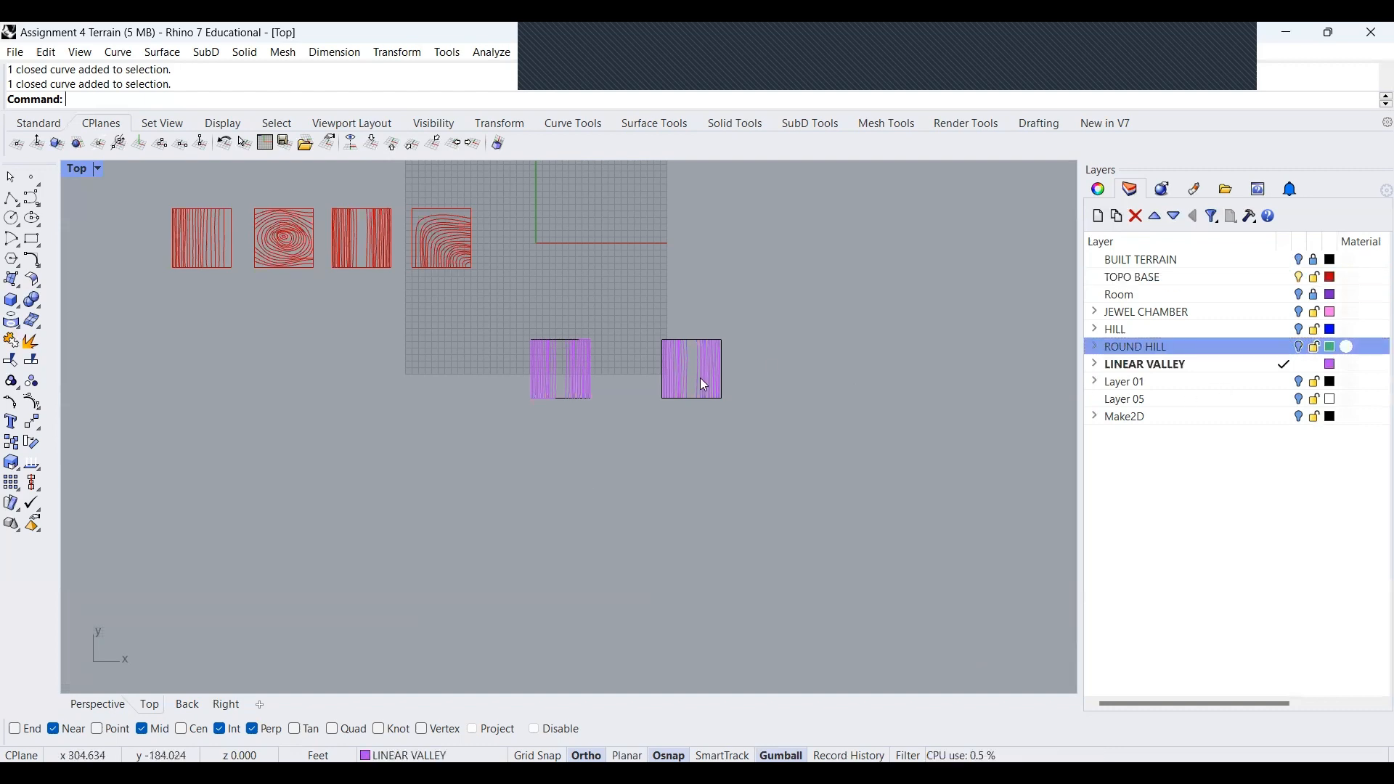
Examine the linear valley copy with stacked outlines in the Perspective and Top views, and expand the LINEAR VALLEY sublayers
{"action": "left_click", "coordinate": [107, 705]}
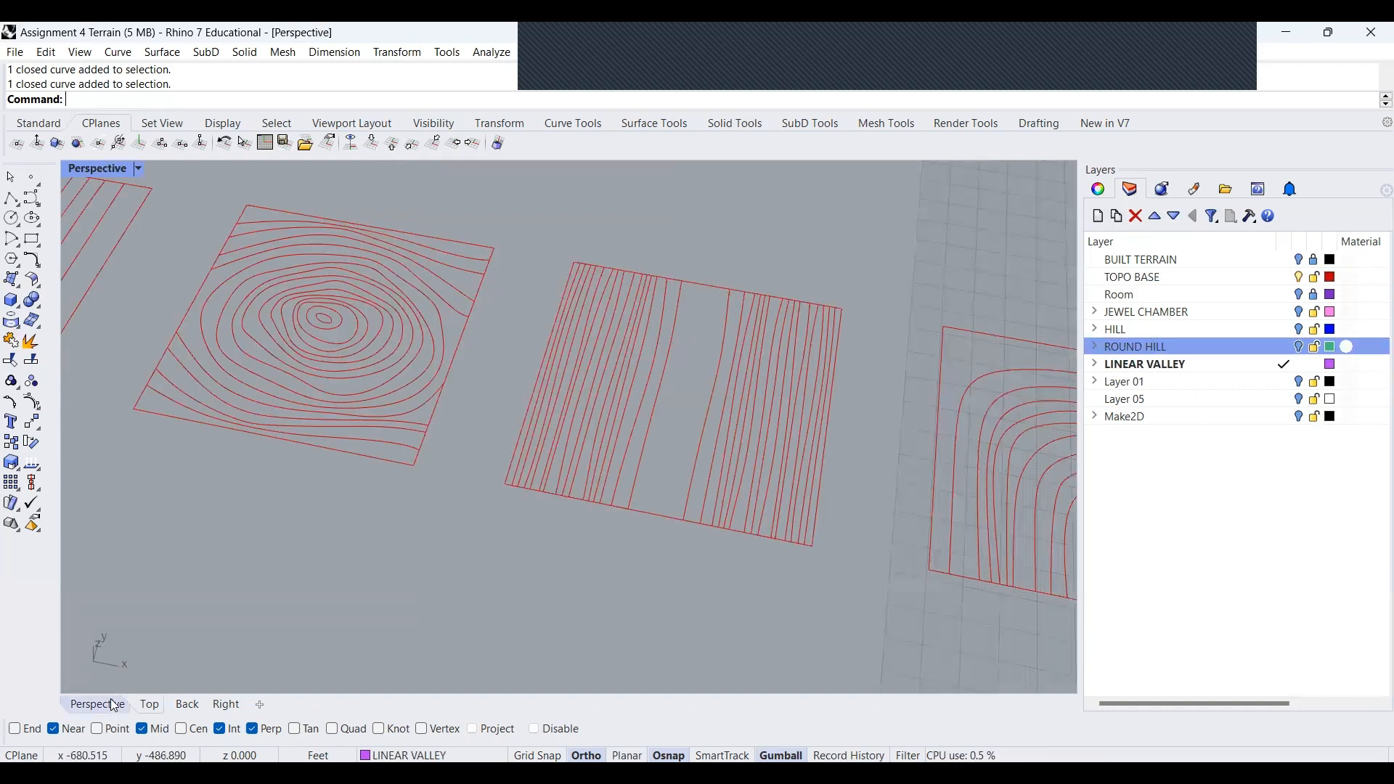
{"action": "scroll", "coordinate": [453, 459], "scroll_direction": "down", "scroll_amount": 10}
{"action": "right_click_drag", "start_coordinate": [683, 513], "coordinate": [561, 323], "text": "shift"}
{"action": "scroll", "coordinate": [653, 592], "scroll_direction": "up", "scroll_amount": 7}
{"action": "scroll", "coordinate": [574, 325], "scroll_direction": "up", "scroll_amount": 6}
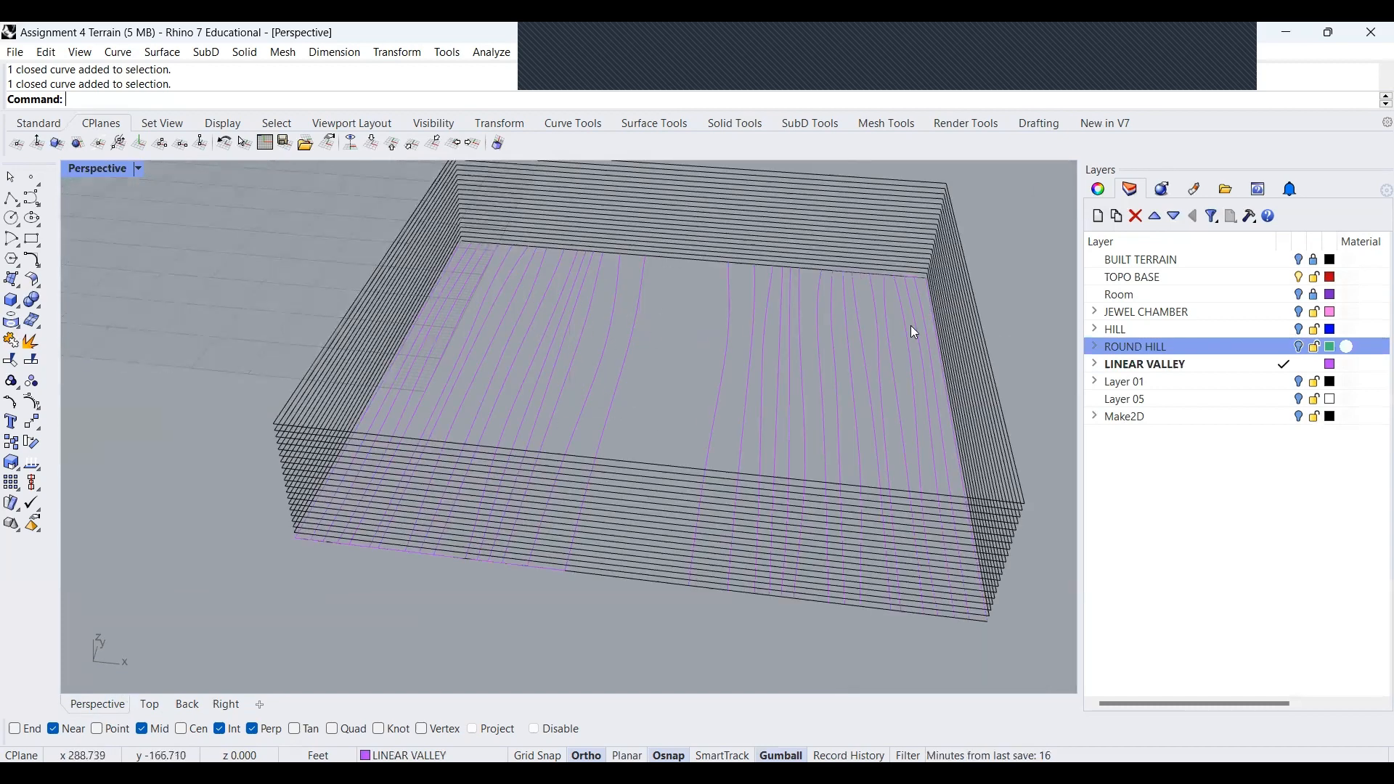
{"action": "left_click", "coordinate": [151, 704]}
{"action": "scroll", "coordinate": [607, 366], "scroll_direction": "up", "scroll_amount": 6}
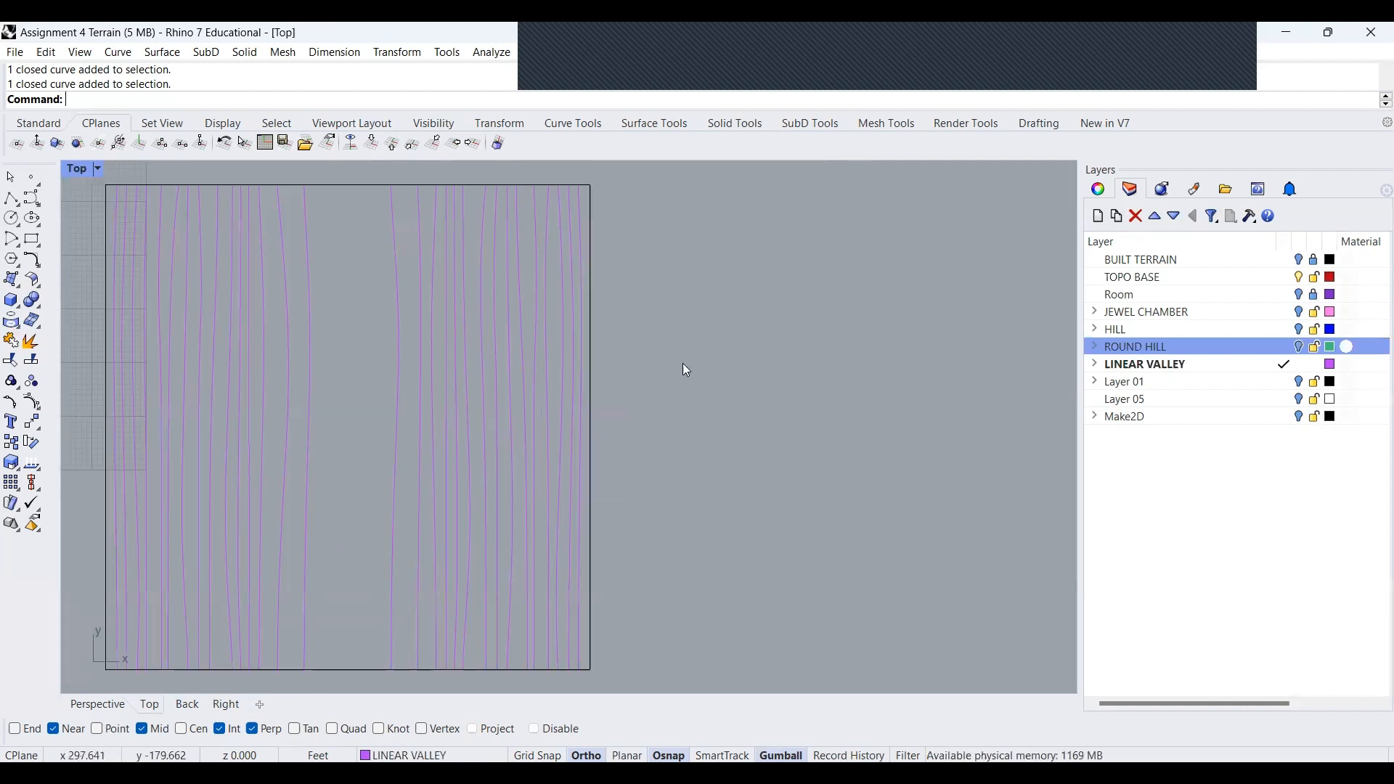
{"action": "scroll", "coordinate": [685, 366], "scroll_direction": "down", "scroll_amount": 3}
{"action": "scroll", "coordinate": [704, 365], "scroll_direction": "up", "scroll_amount": 1}
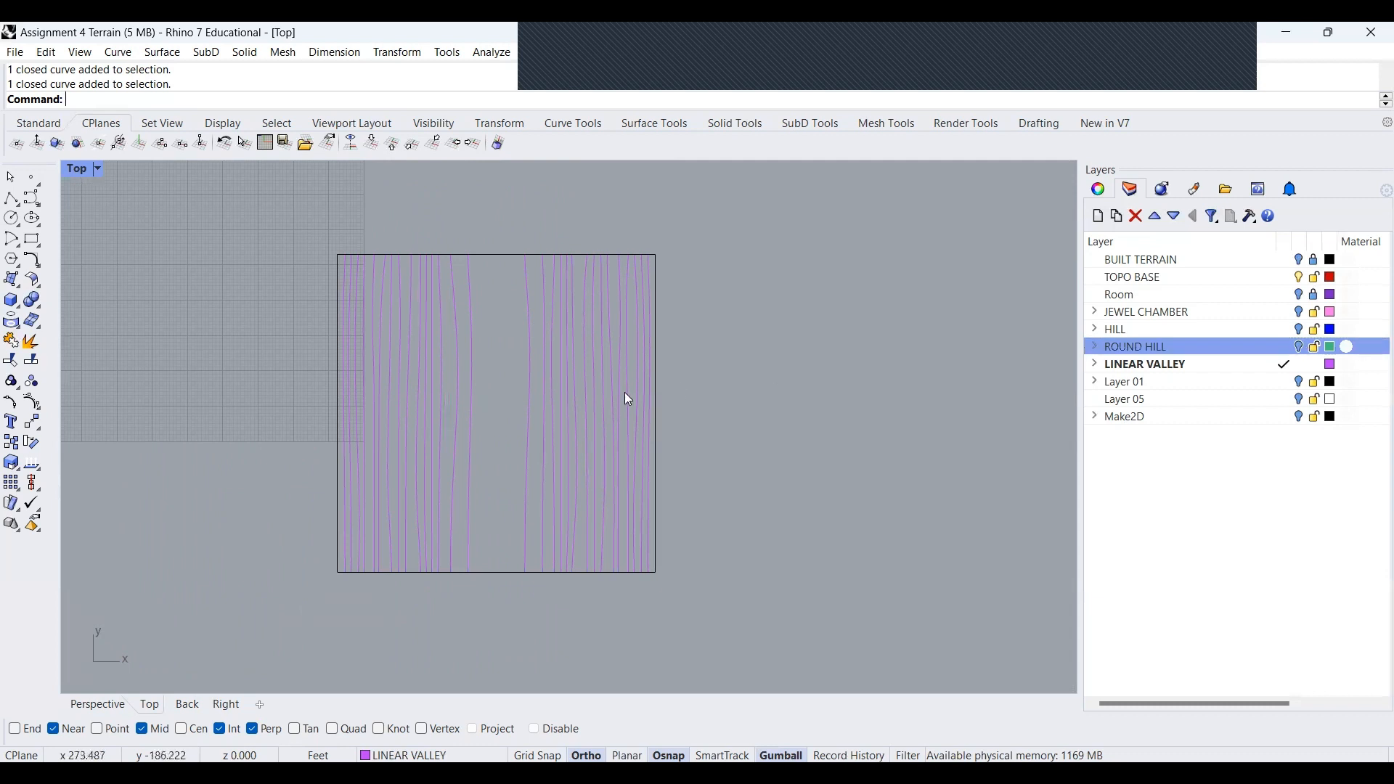
{"action": "left_click", "coordinate": [1103, 371]}
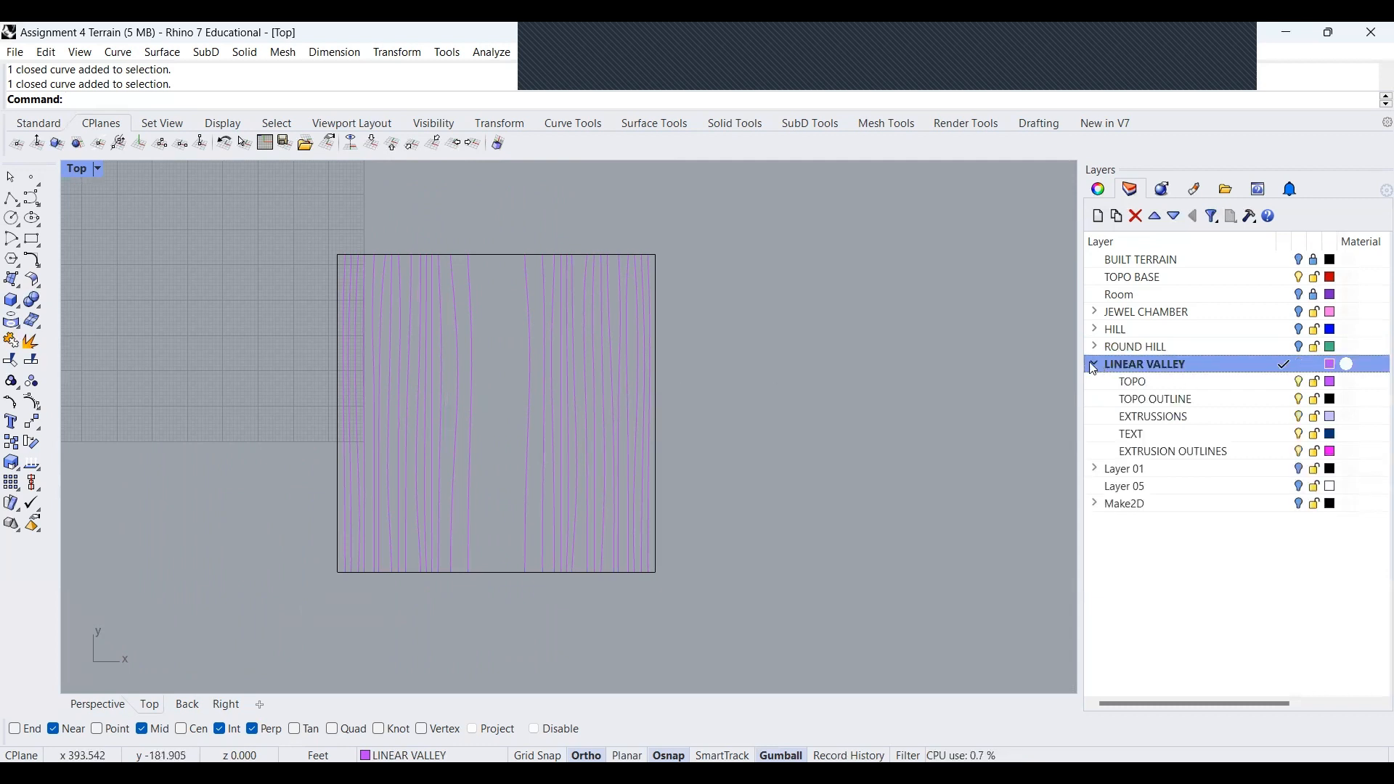
{"action": "scroll", "coordinate": [653, 404], "scroll_direction": "up", "scroll_amount": 3}
{"action": "left_click", "coordinate": [647, 405]}
{"action": "left_click_drag", "start_coordinate": [653, 411], "coordinate": [598, 410]}
{"action": "key", "text": "ctrl+z"}
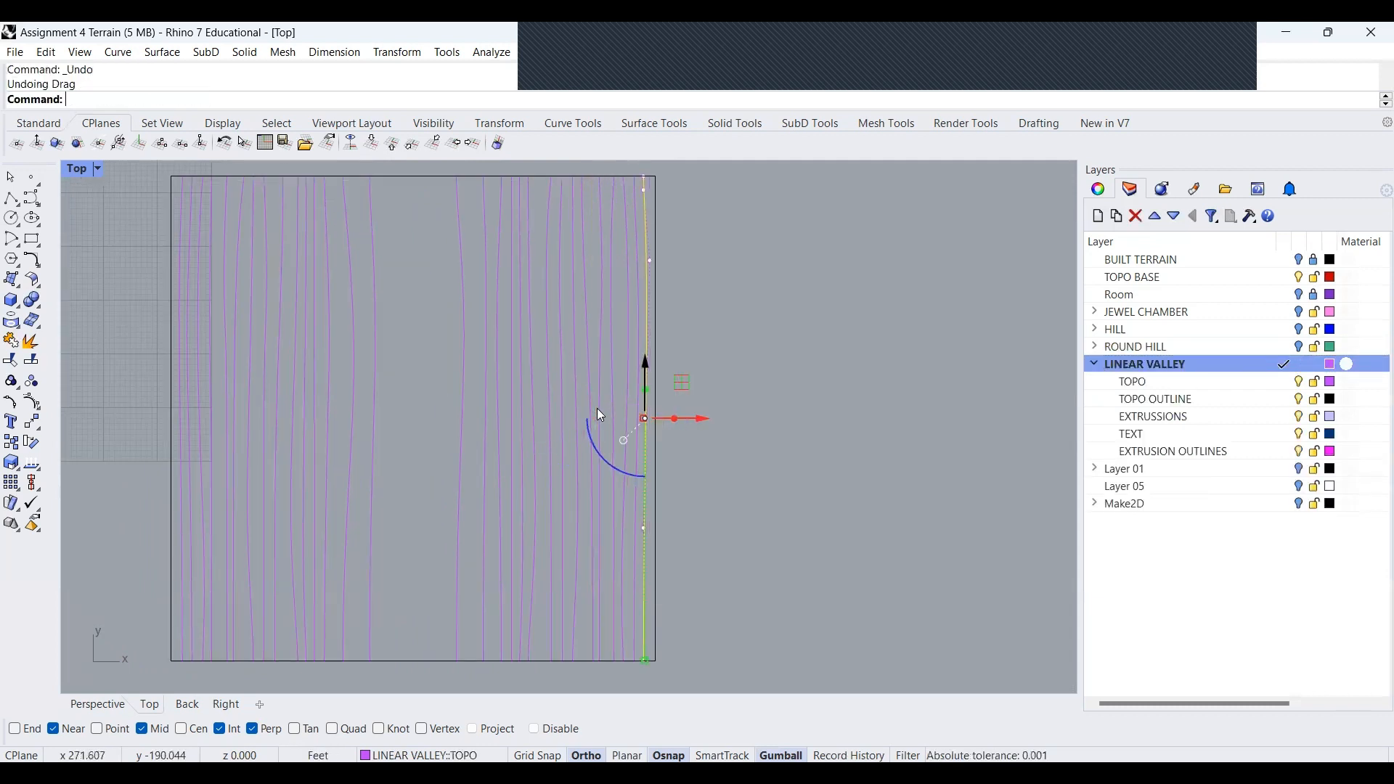
{"action": "left_click", "coordinate": [651, 428]}
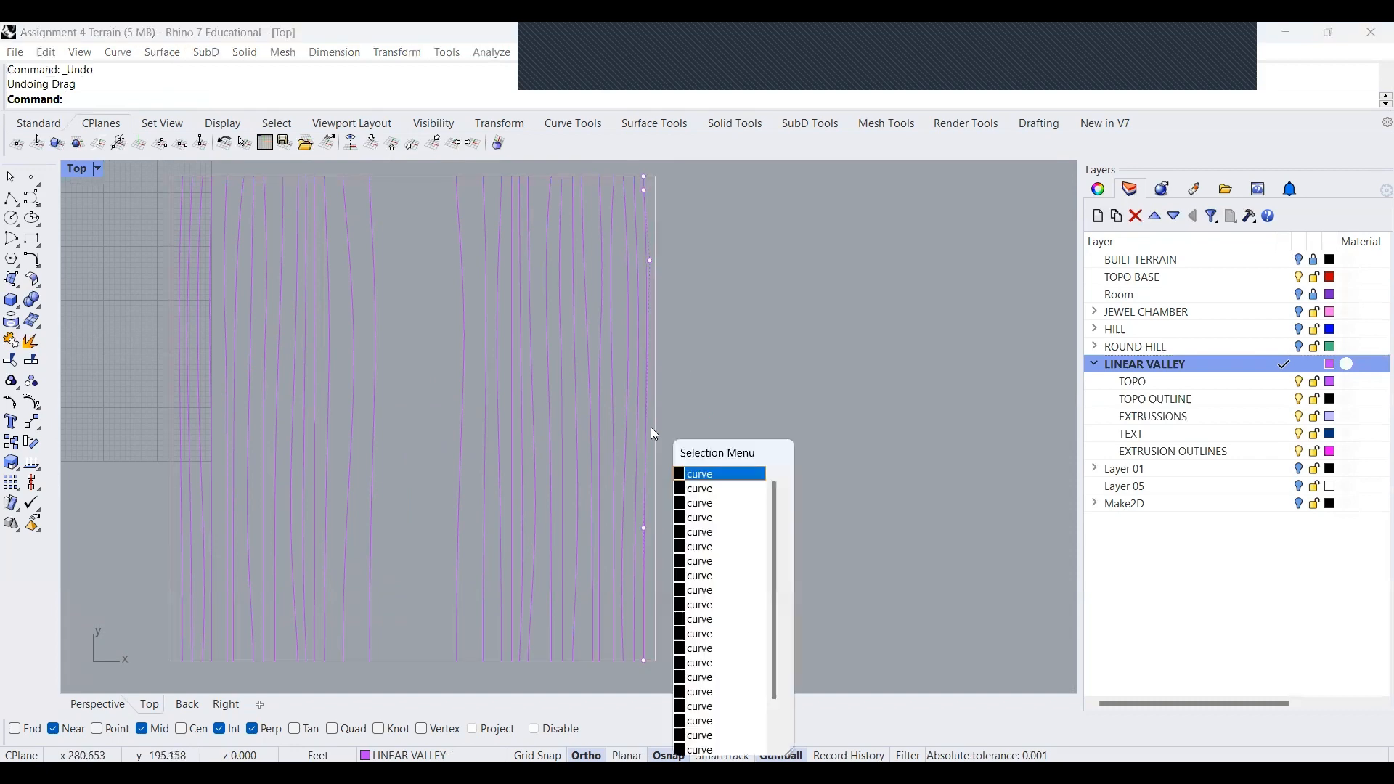
{"action": "scroll", "coordinate": [658, 407], "scroll_direction": "up", "scroll_amount": 4}
{"action": "left_click_drag", "start_coordinate": [649, 410], "coordinate": [507, 413]}
{"action": "scroll", "coordinate": [620, 399], "scroll_direction": "down", "scroll_amount": 15}
{"action": "scroll", "coordinate": [546, 393], "scroll_direction": "up", "scroll_amount": 10}
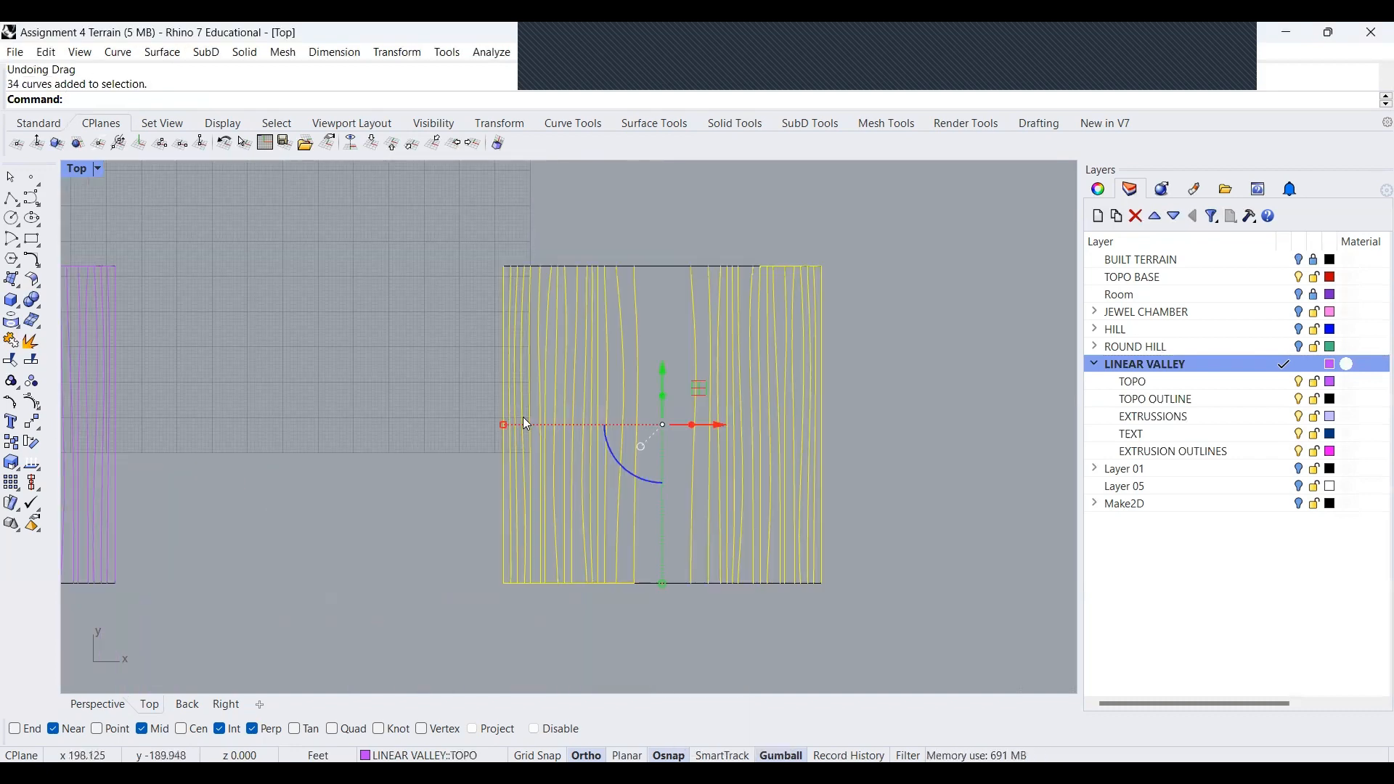
{"action": "key", "text": "Escape"}
Select all the purple contour curves of the linear valley copy with stacked outlines in the Top view
{"action": "scroll", "coordinate": [828, 411], "scroll_direction": "up", "scroll_amount": 8}
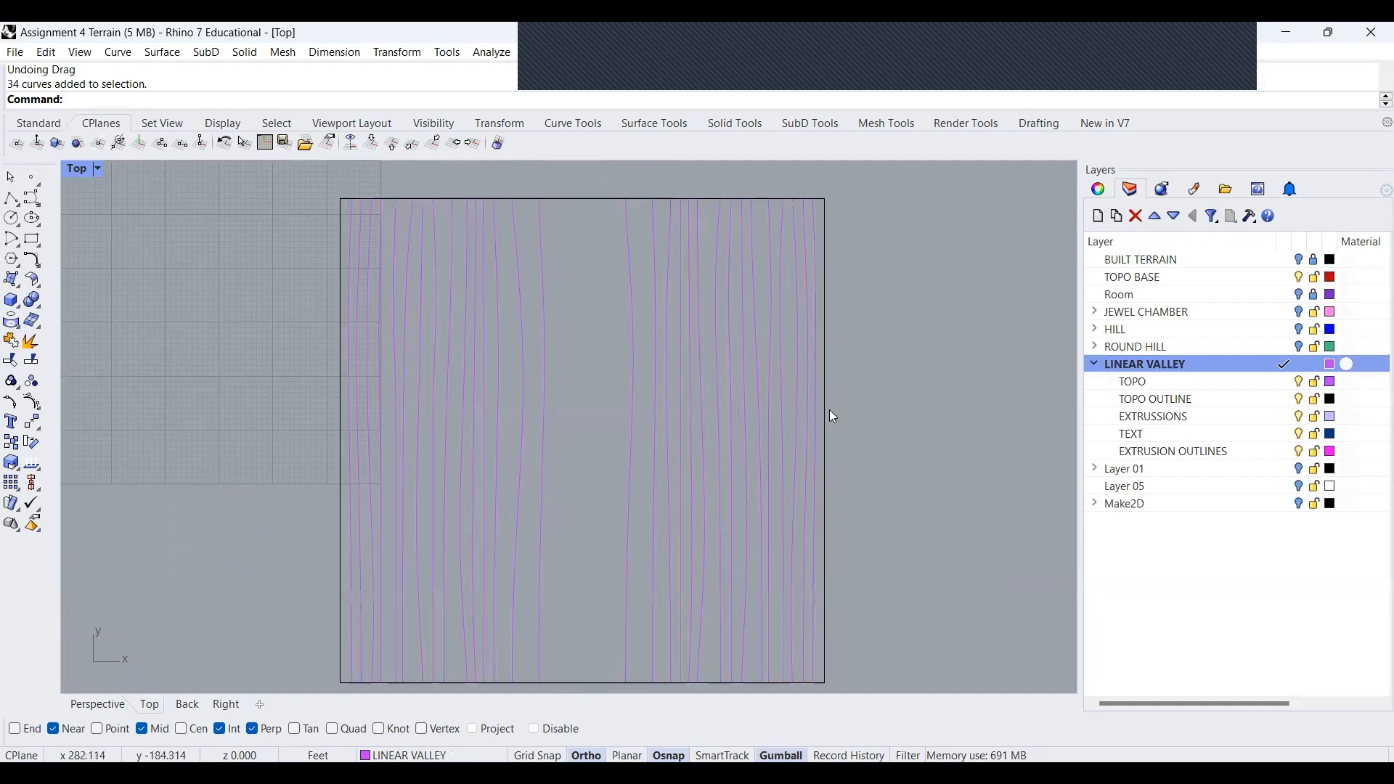
{"action": "scroll", "coordinate": [826, 427], "scroll_direction": "down", "scroll_amount": 5}
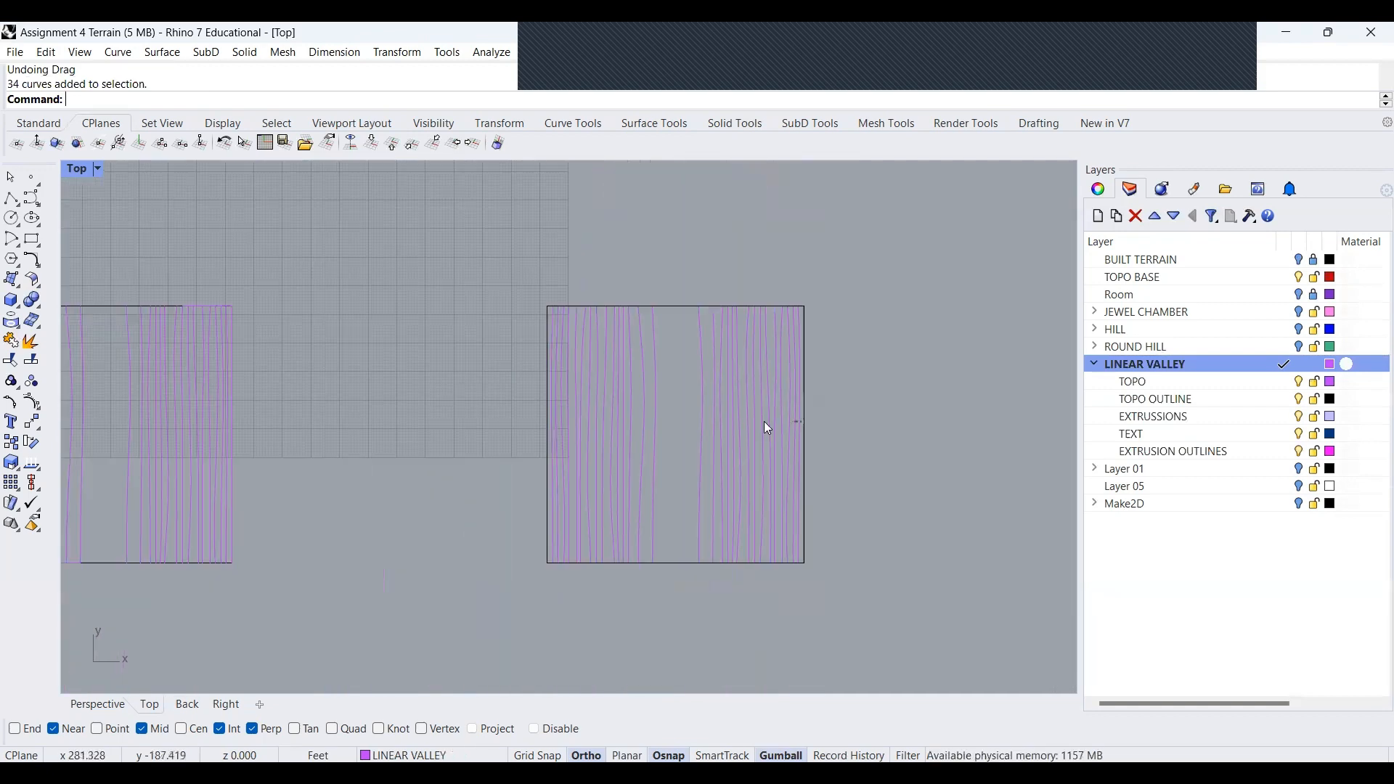
{"action": "scroll", "coordinate": [555, 418], "scroll_direction": "up", "scroll_amount": 6}
{"action": "left_click", "coordinate": [543, 421]}
{"action": "scroll", "coordinate": [543, 422], "scroll_direction": "down", "scroll_amount": 2}
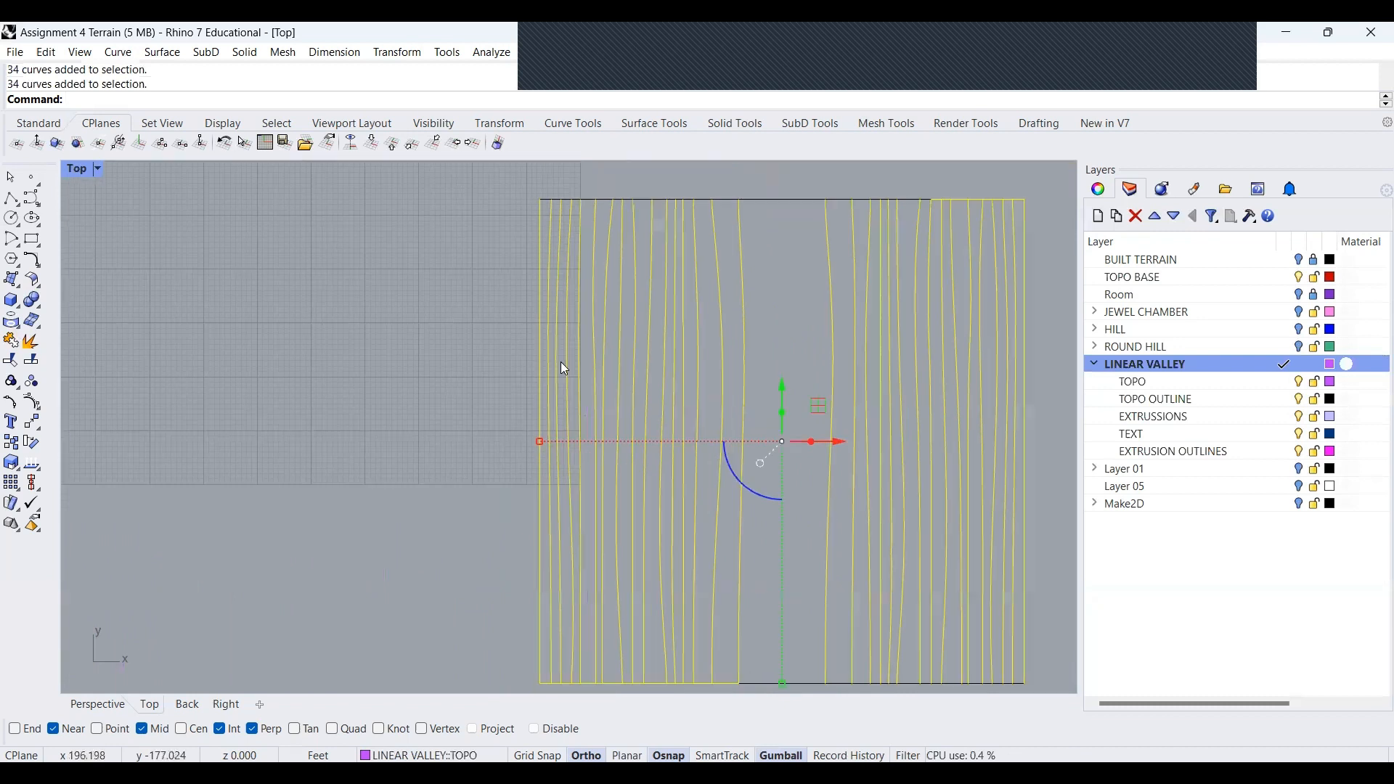
Refine the selection in the Perspective view, excluding the closed base outline and keeping every valley contour curve selected
{"action": "left_click", "coordinate": [98, 705]}
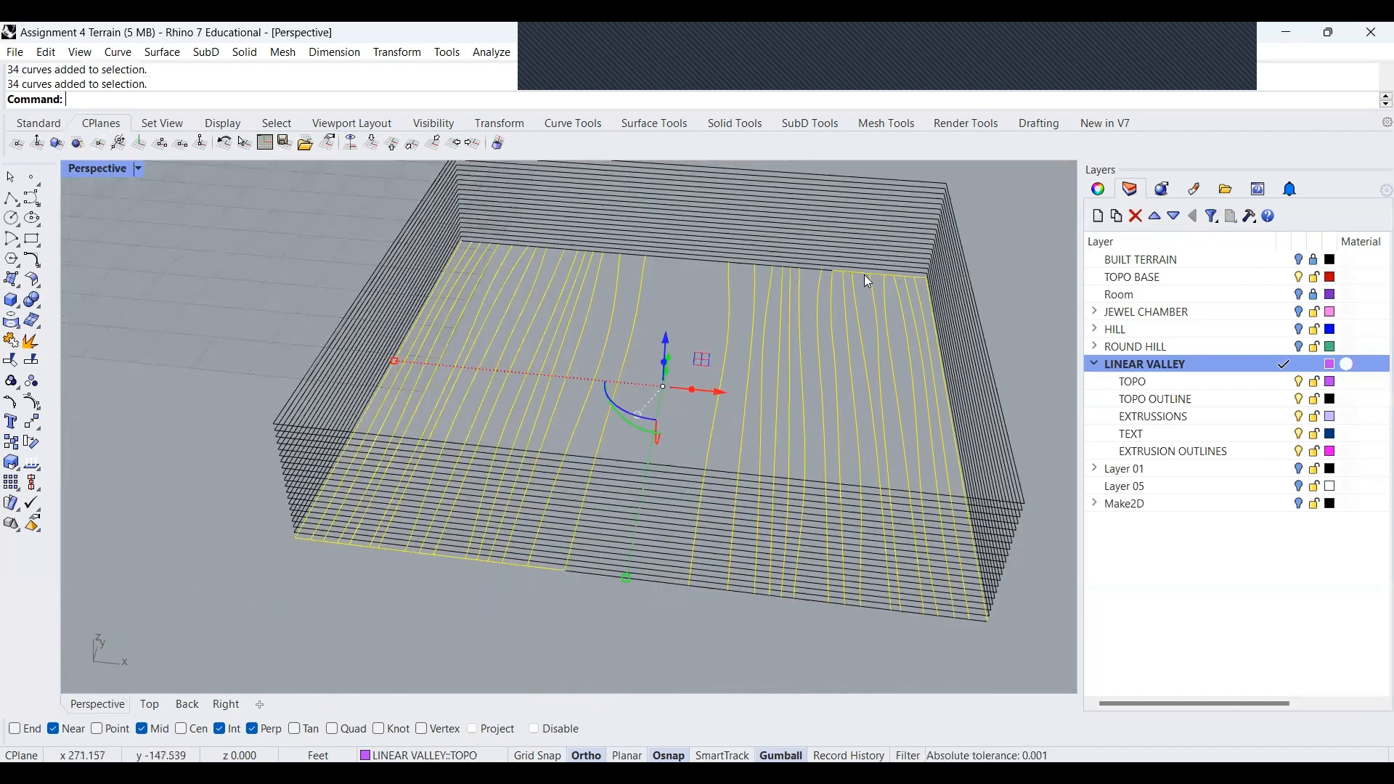
{"action": "scroll", "coordinate": [891, 271], "scroll_direction": "up", "scroll_amount": 2}
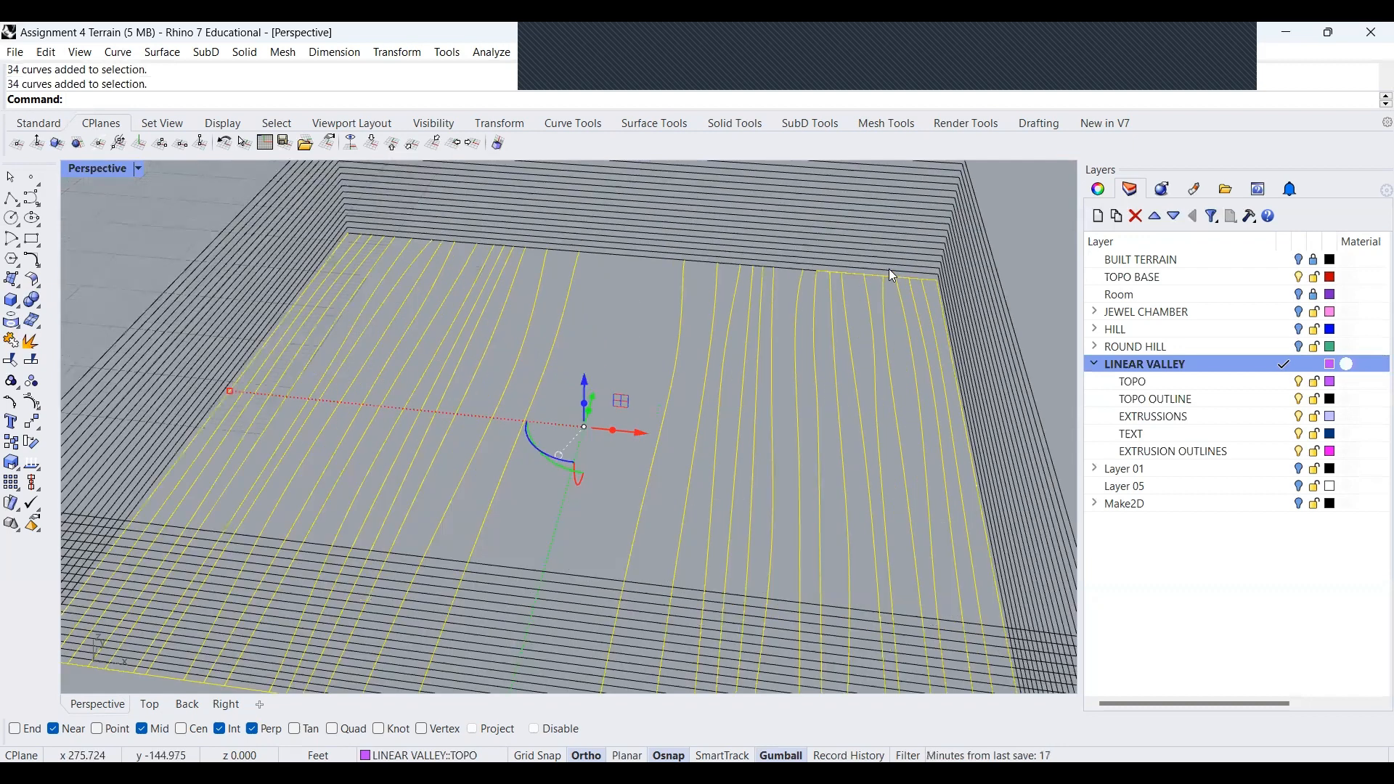
{"action": "scroll", "coordinate": [692, 347], "scroll_direction": "up", "scroll_amount": 5}
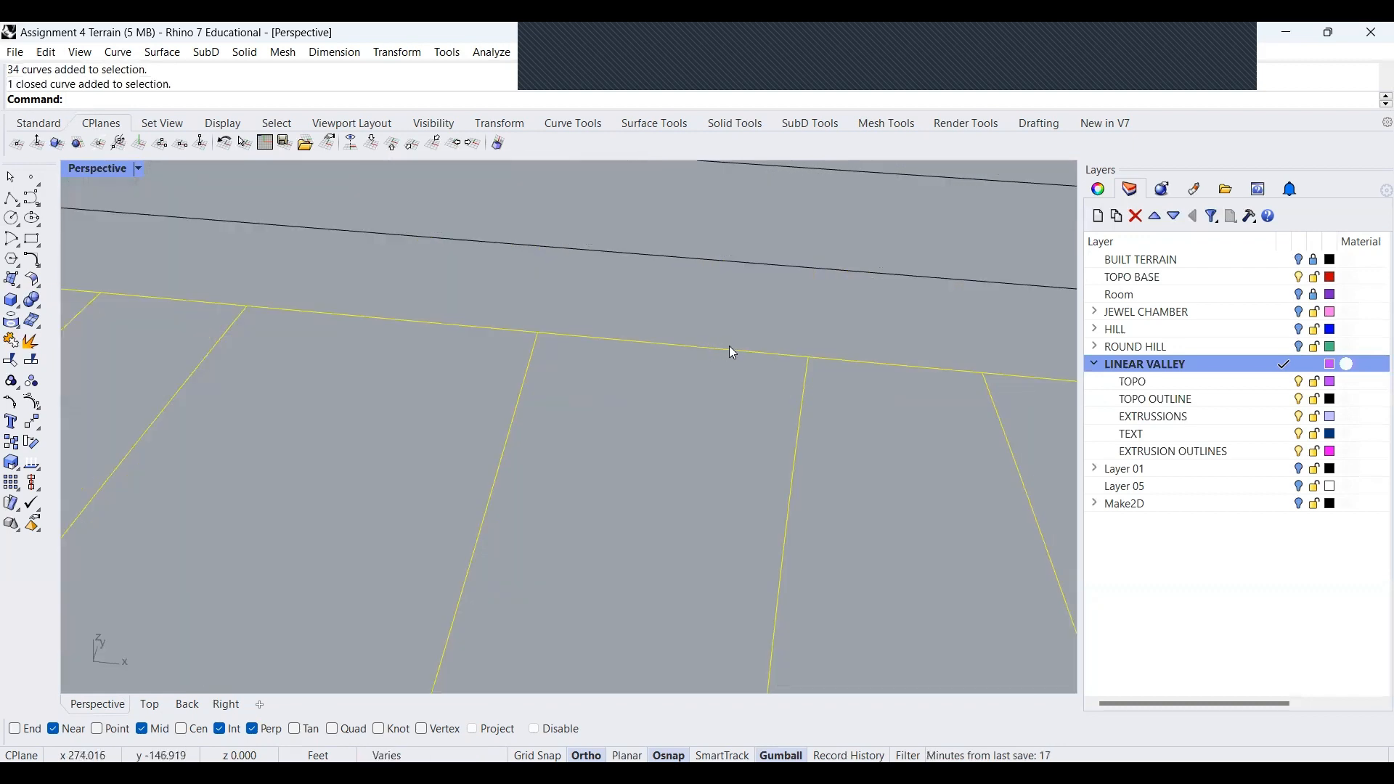
{"action": "scroll", "coordinate": [786, 335], "scroll_direction": "down", "scroll_amount": 4}
{"action": "scroll", "coordinate": [724, 326], "scroll_direction": "down", "scroll_amount": 3}
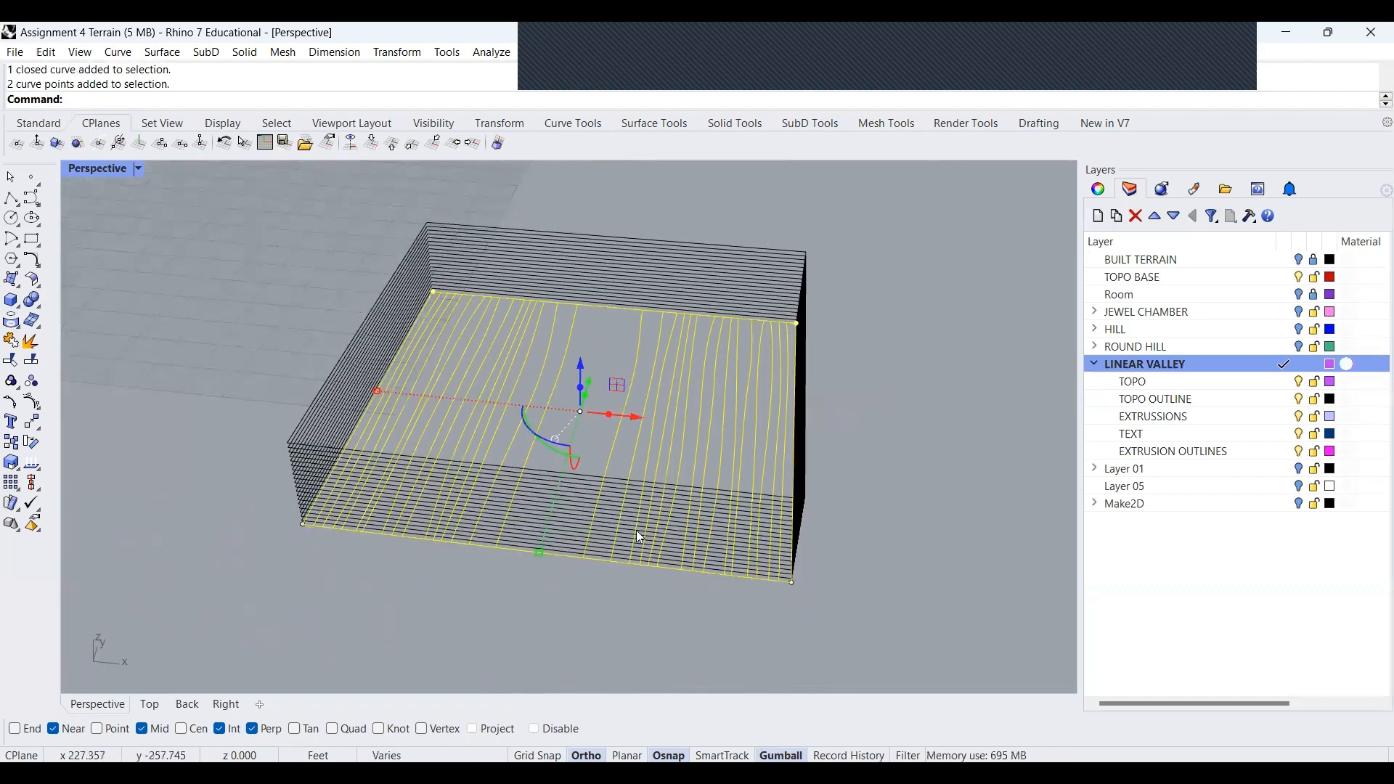
{"action": "scroll", "coordinate": [508, 493], "scroll_direction": "up", "scroll_amount": 2}
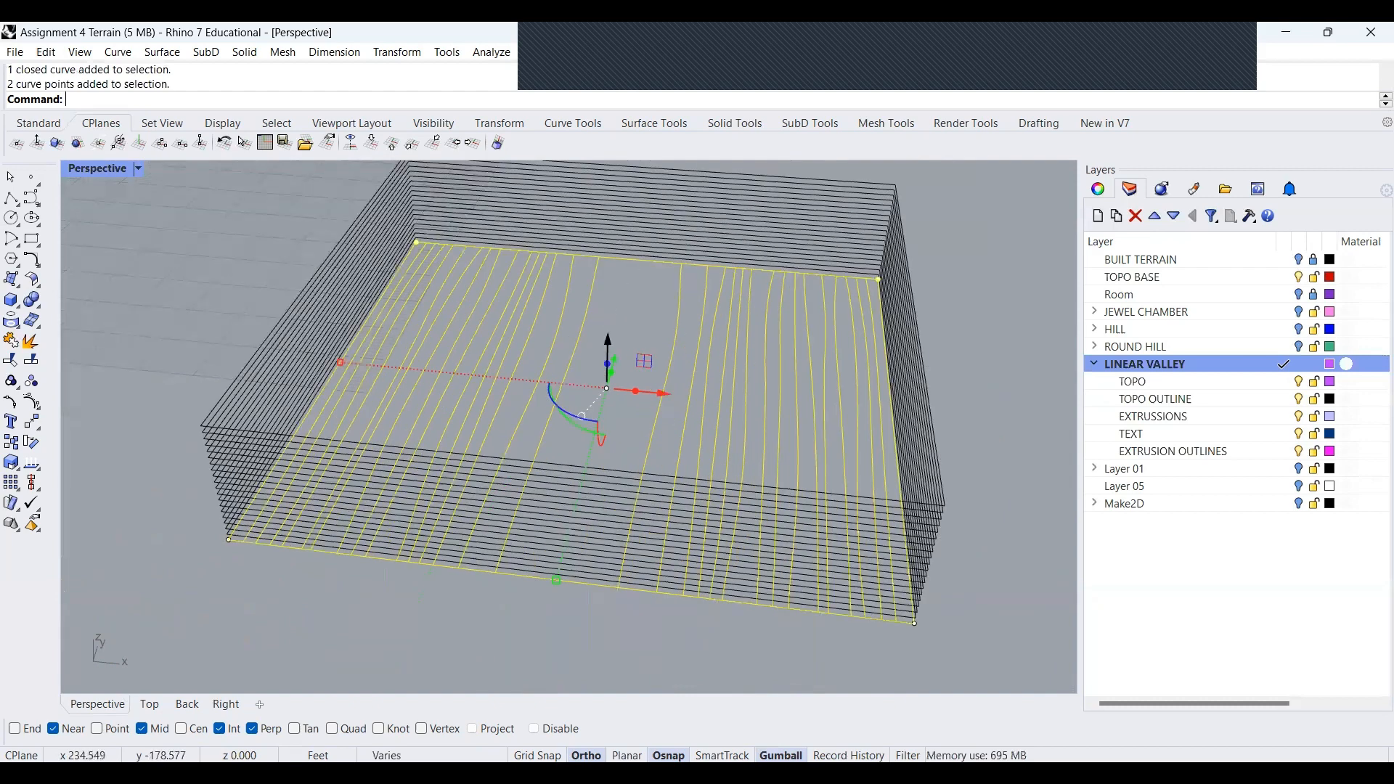
{"action": "left_click", "coordinate": [915, 618], "text": "shift"}
{"action": "left_click", "coordinate": [629, 258], "text": "ctrl"}
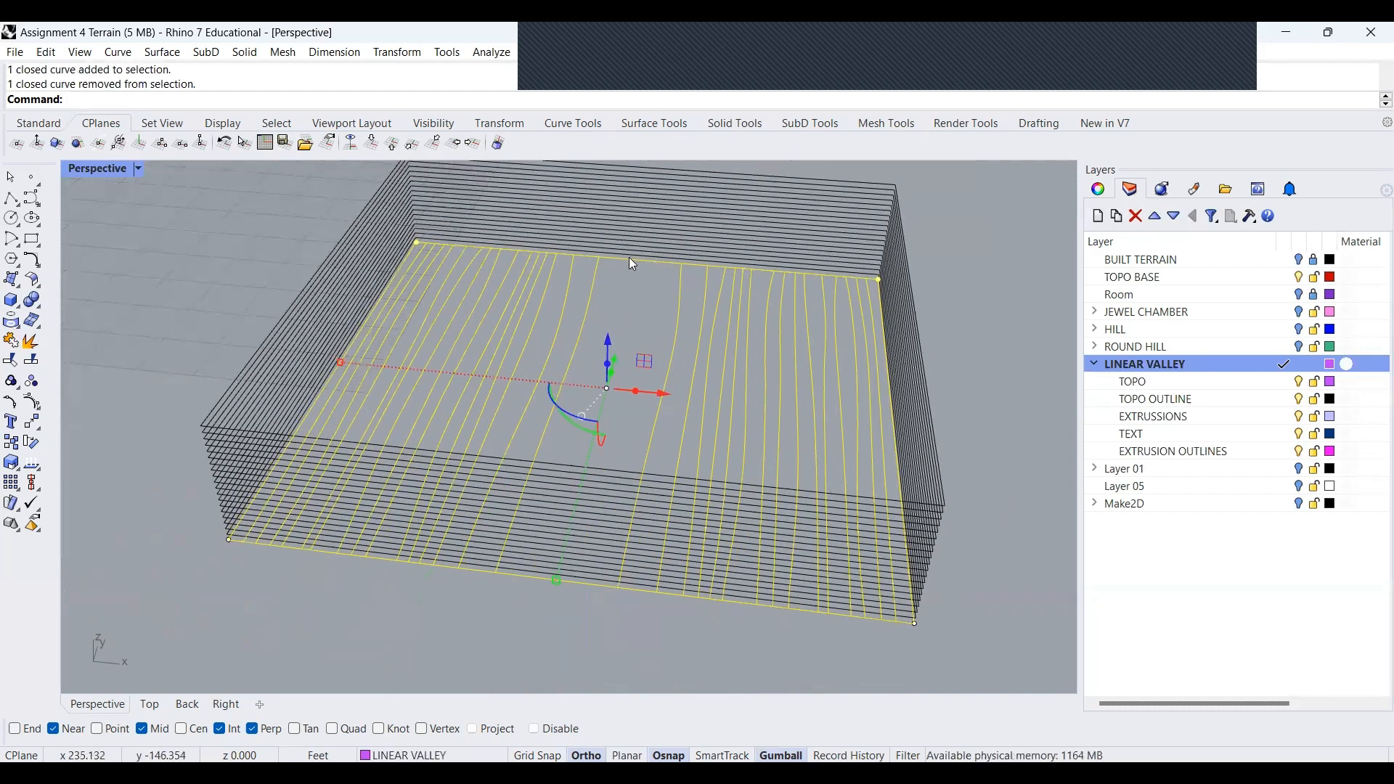
{"action": "left_click", "coordinate": [629, 258], "text": "ctrl"}
{"action": "left_click", "coordinate": [628, 260], "text": "ctrl"}
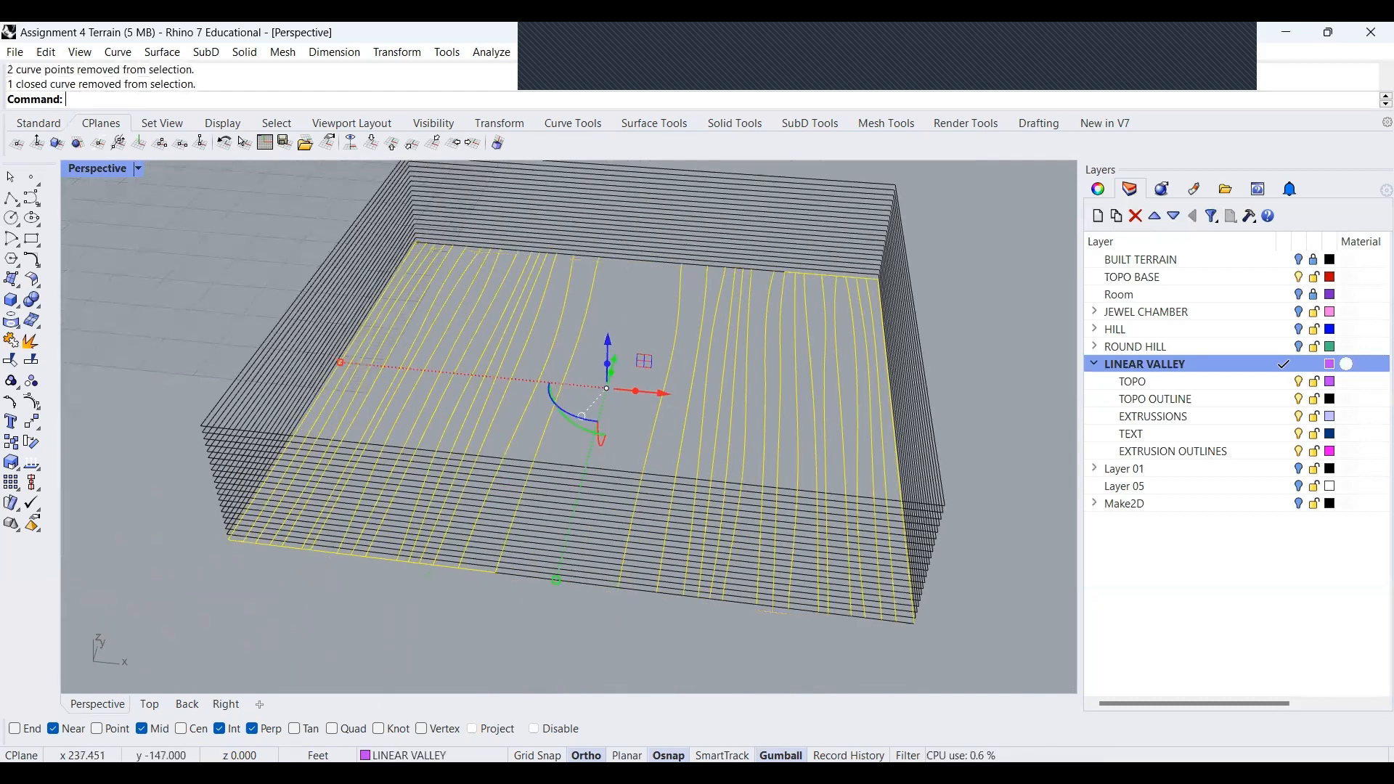
{"action": "left_click", "coordinate": [472, 569], "text": "ctrl"}
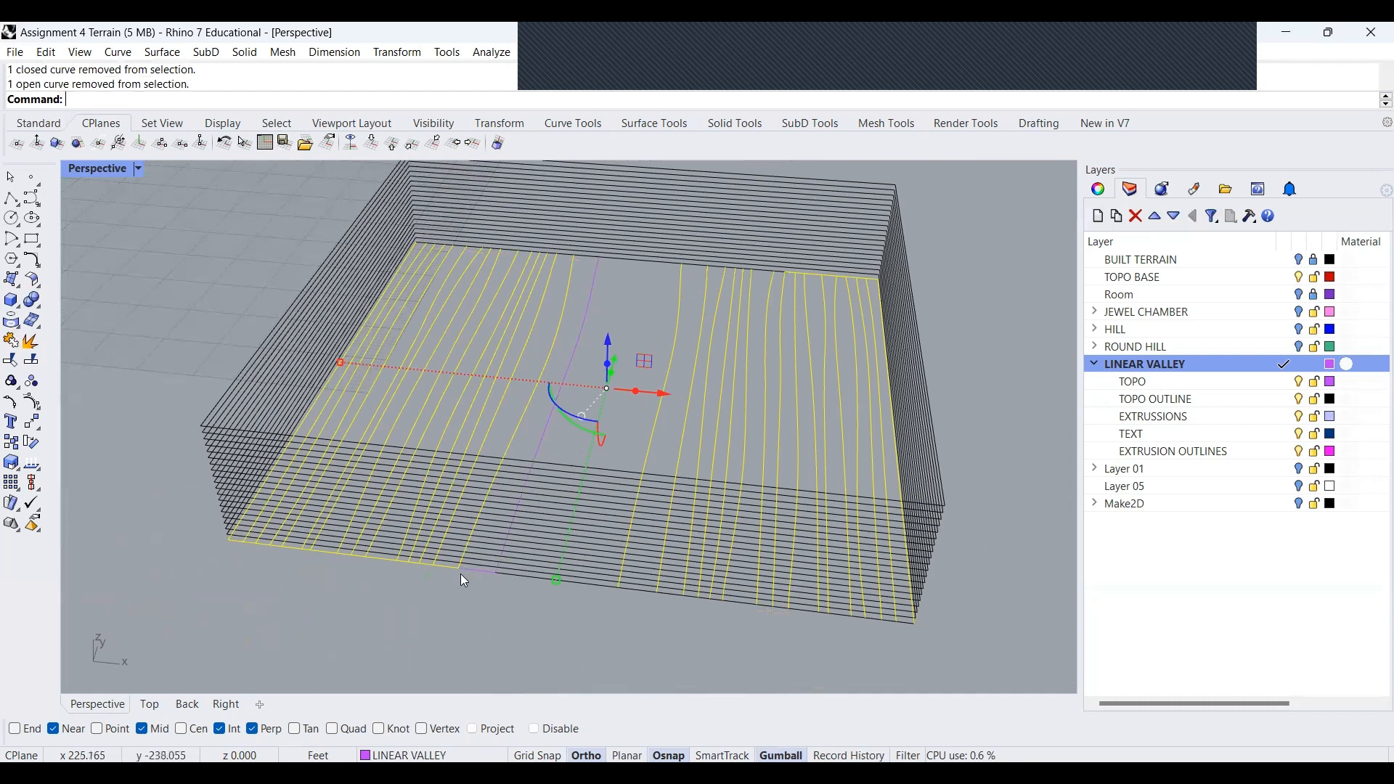
{"action": "left_click", "coordinate": [540, 450], "text": "shift"}
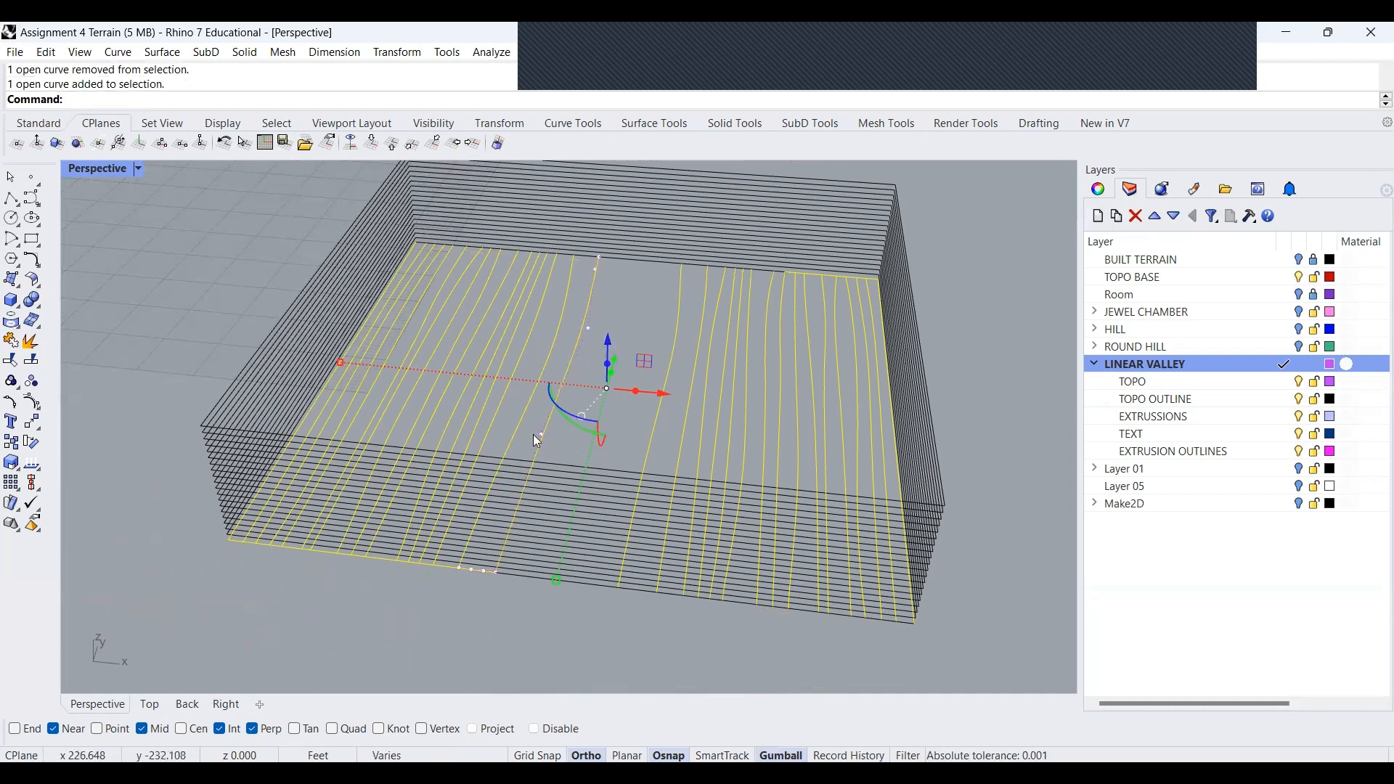
Raise the selected linear valley contours vertically by 1 ft
{"action": "left_click_drag", "start_coordinate": [609, 350], "coordinate": [612, 340]}
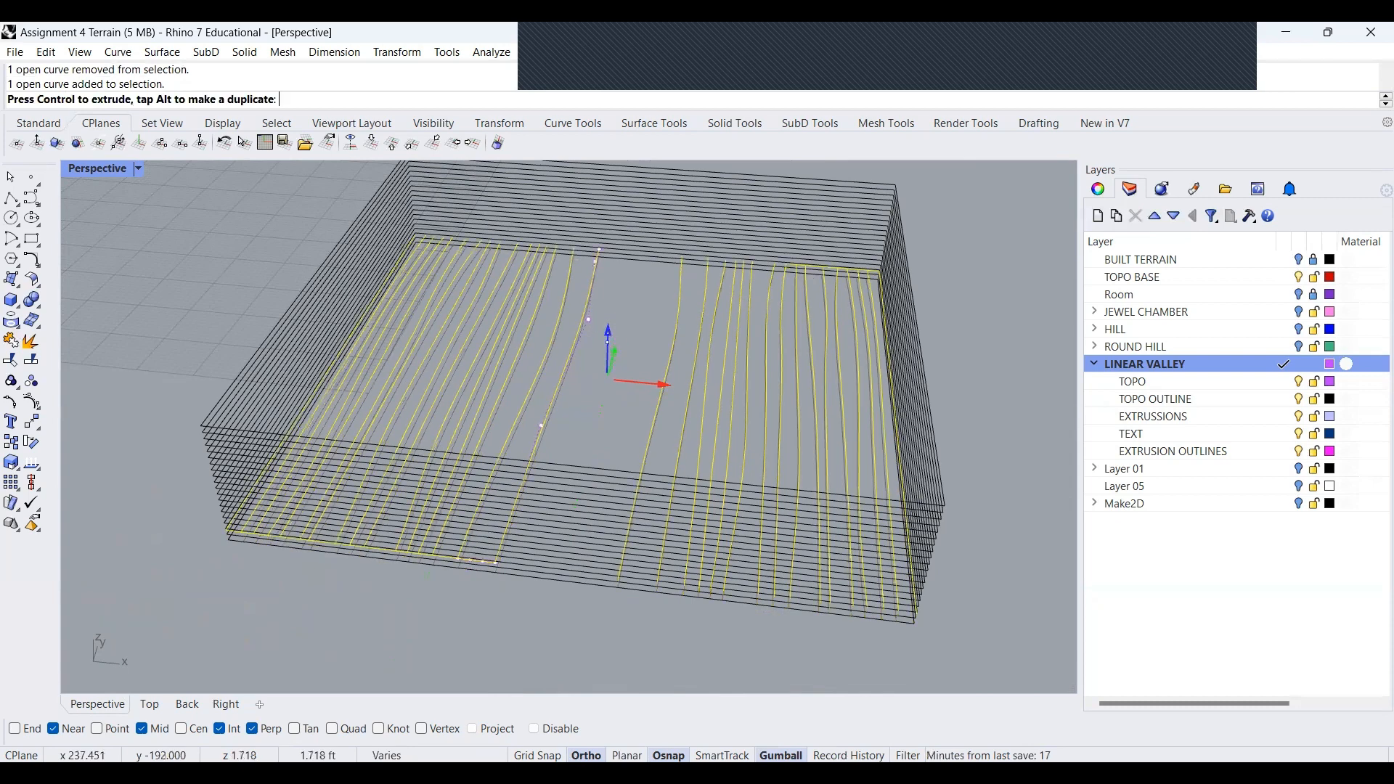
{"action": "type", "text": "1"}
{"action": "key", "text": "Return"}
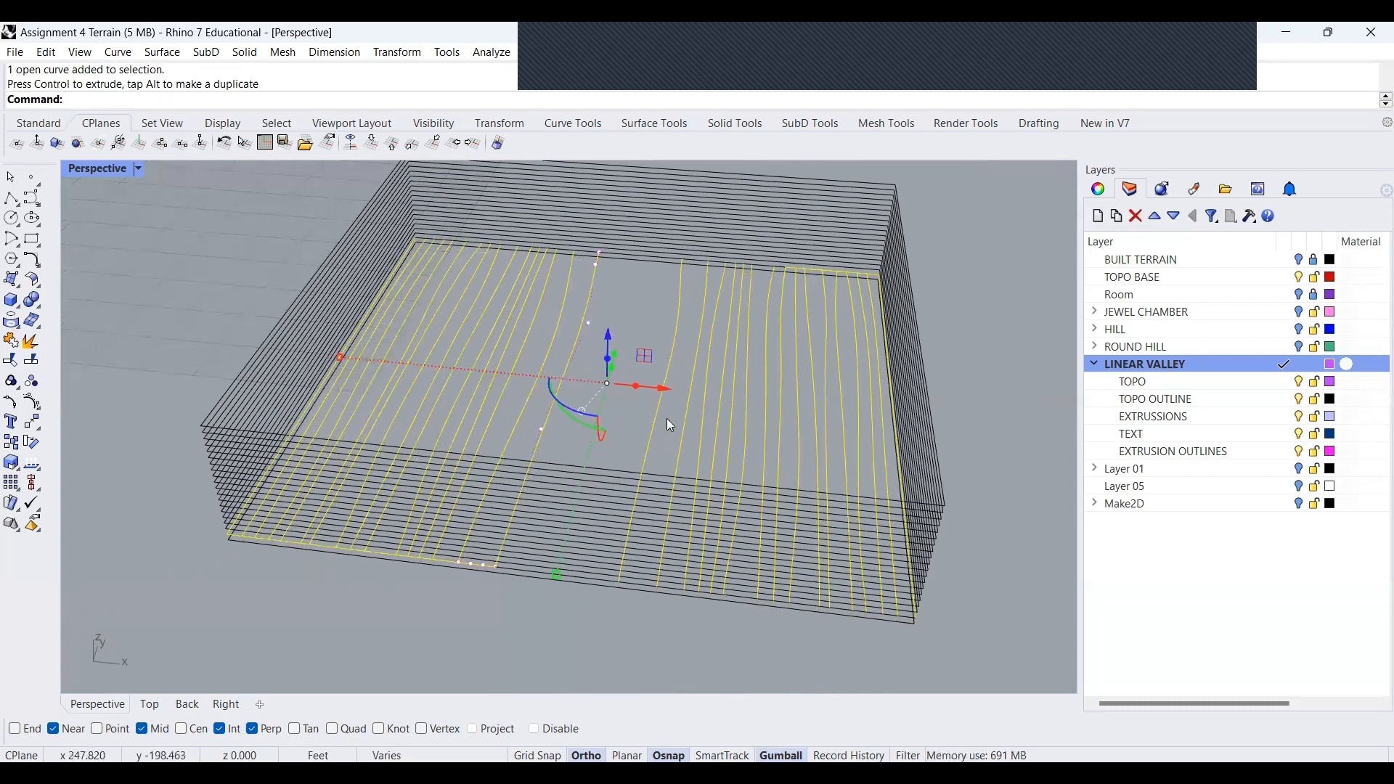
Turn on the BUILT TERRAIN layer to compare the finished terrain models with the linear valley contours
{"action": "scroll", "coordinate": [667, 418], "scroll_direction": "down", "scroll_amount": 8}
{"action": "left_click", "coordinate": [1300, 260]}
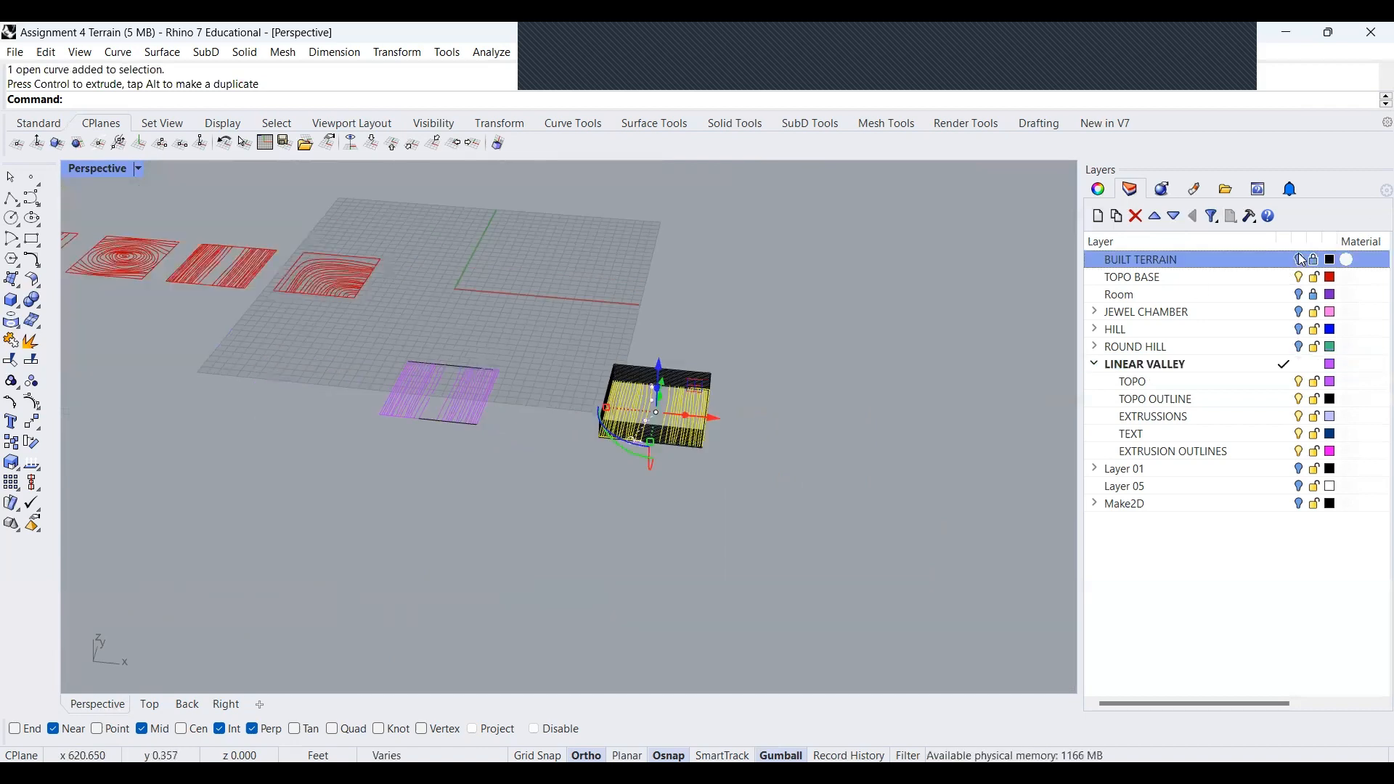
{"action": "scroll", "coordinate": [242, 236], "scroll_direction": "up", "scroll_amount": 2}
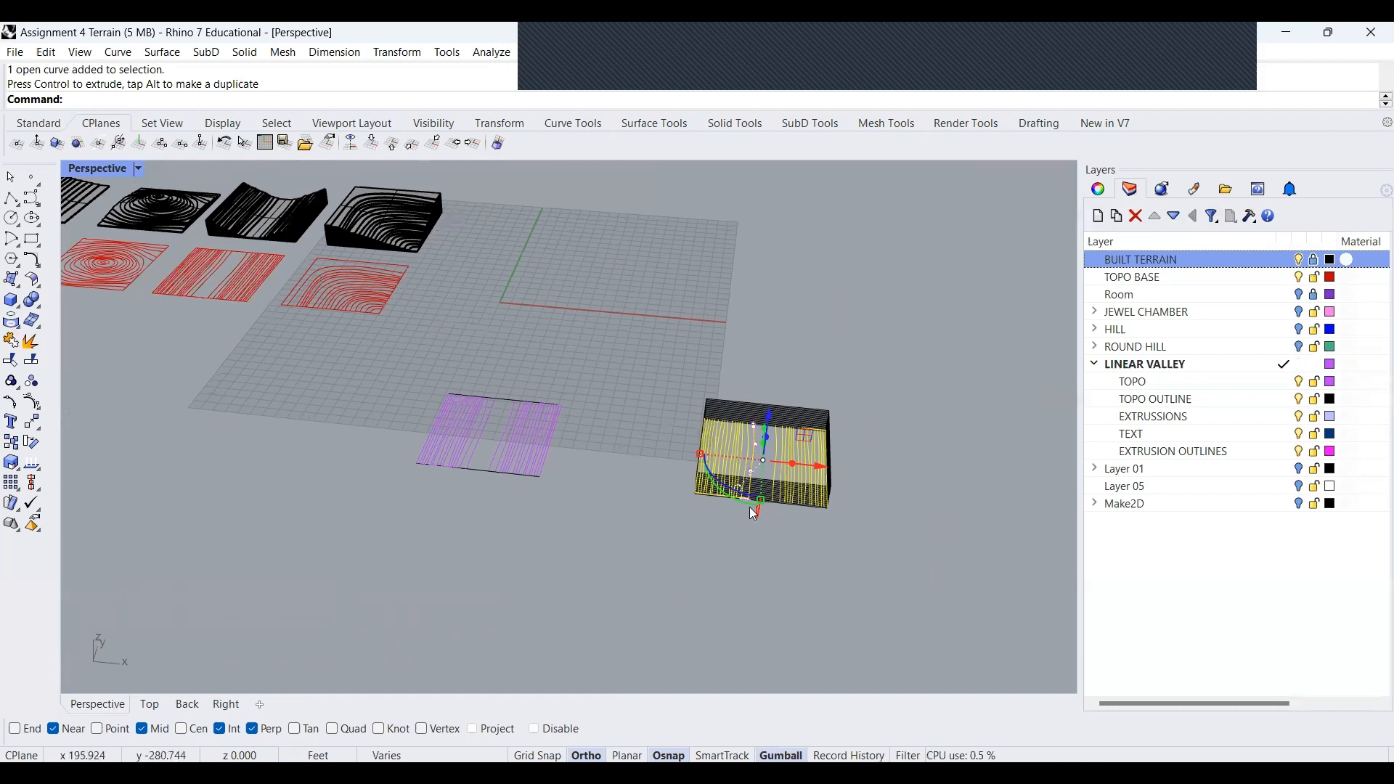
Exclude the innermost contour on each side of the linear valley from the selection and raise the remaining contours vertically by 1 ft
{"action": "scroll", "coordinate": [755, 501], "scroll_direction": "up", "scroll_amount": 5}
{"action": "scroll", "coordinate": [730, 468], "scroll_direction": "up", "scroll_amount": 2}
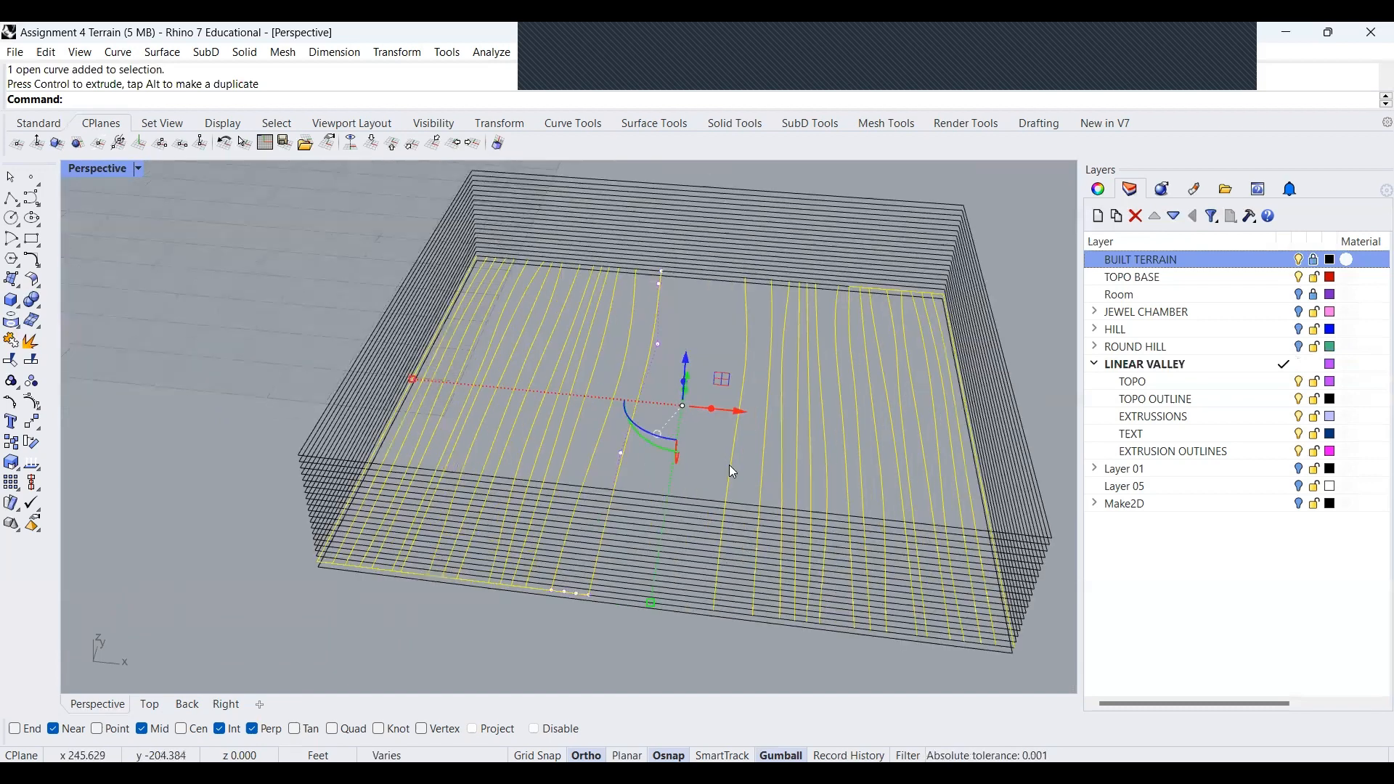
{"action": "left_click", "coordinate": [730, 465]}
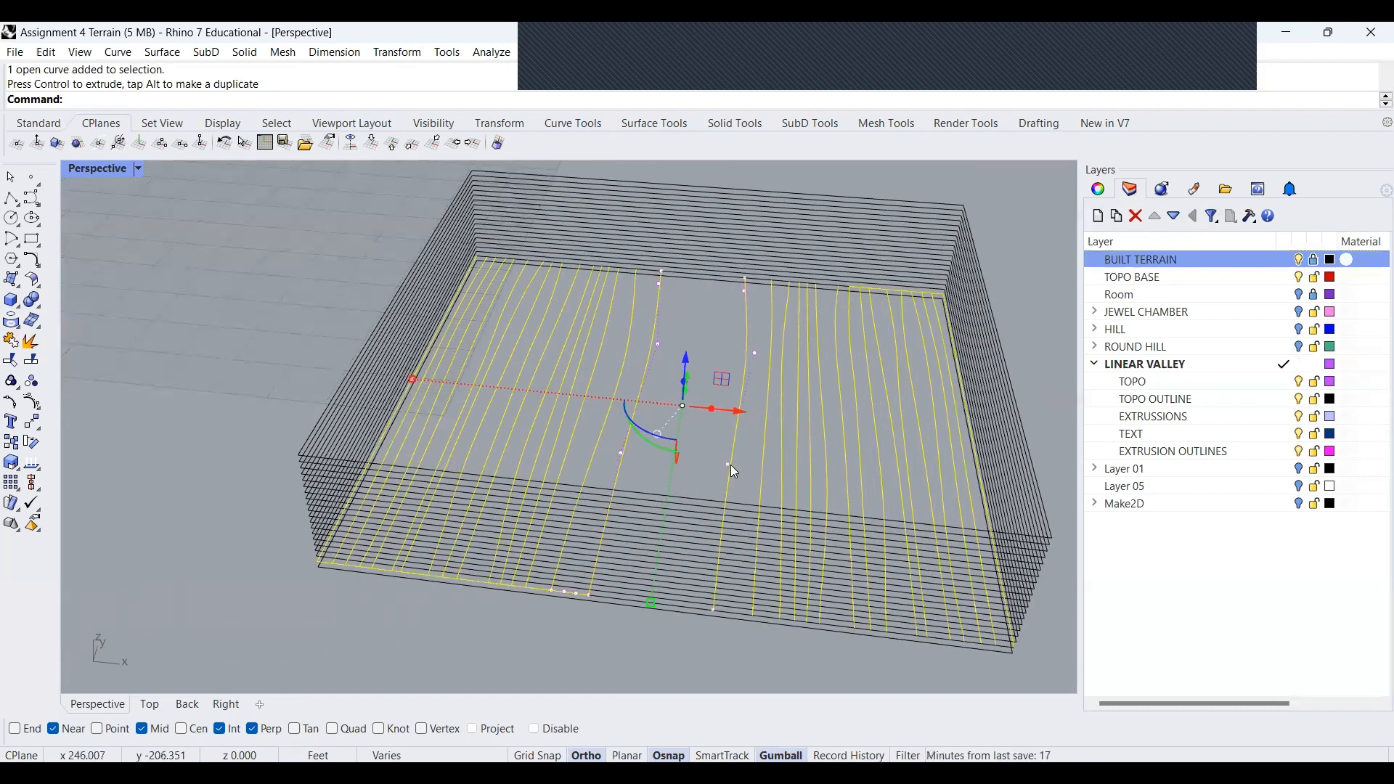
{"action": "left_click", "coordinate": [735, 450], "text": "ctrl"}
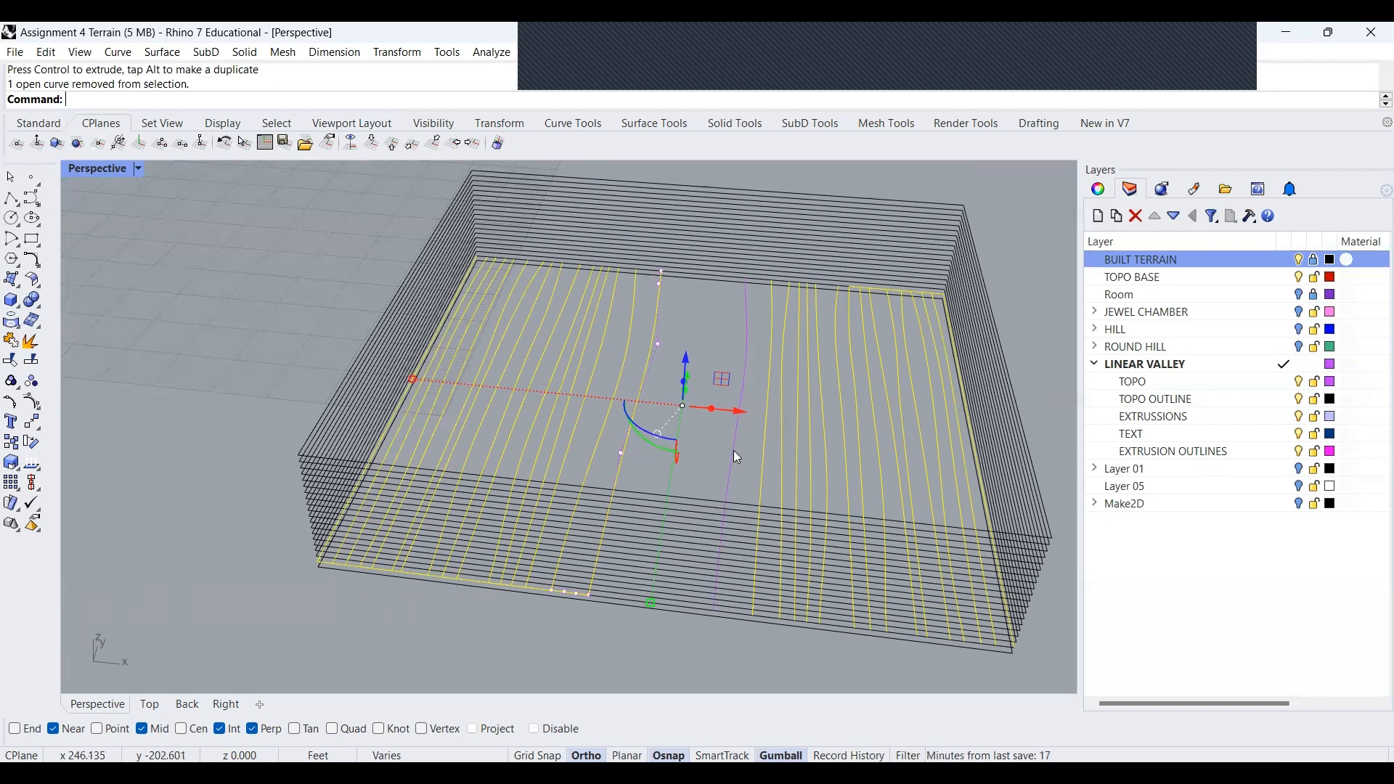
{"action": "left_click", "coordinate": [615, 488], "text": "ctrl"}
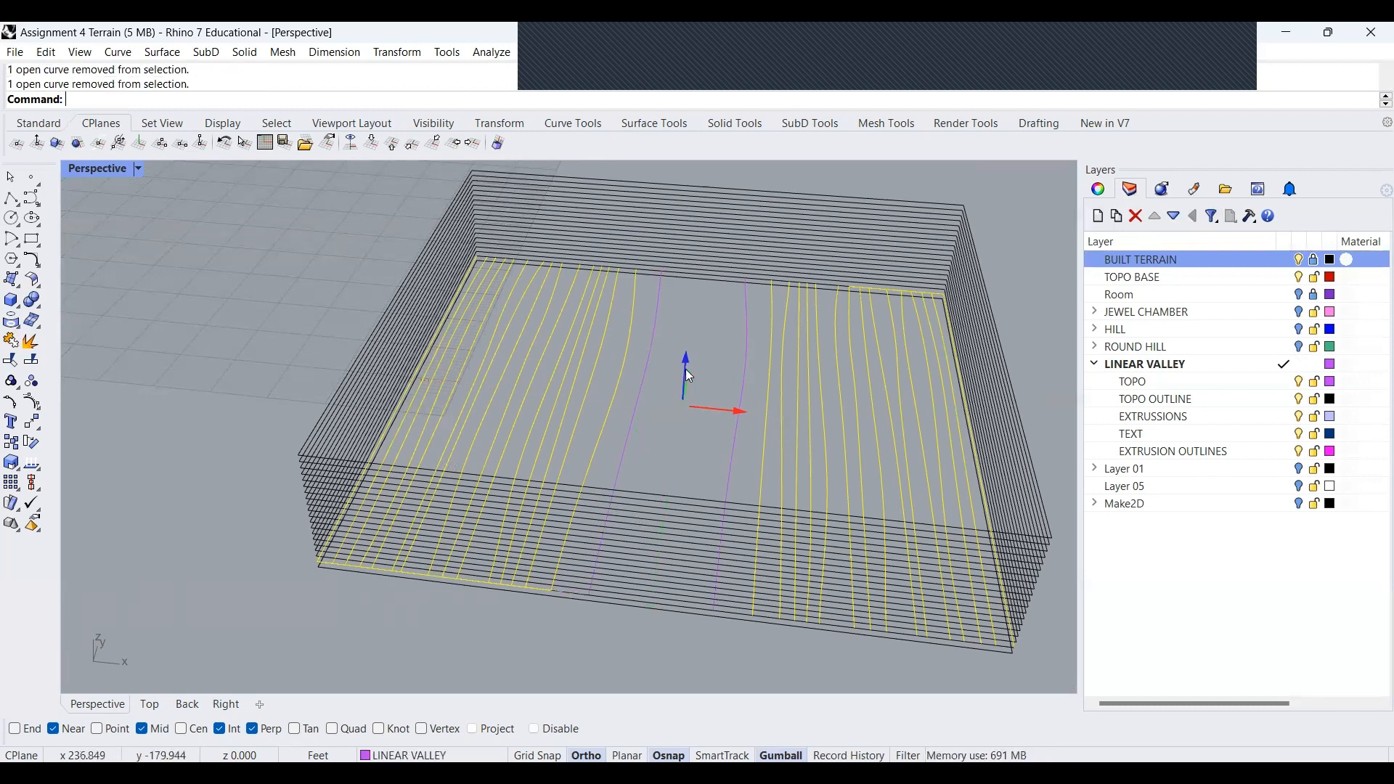
{"action": "left_click_drag", "start_coordinate": [690, 376], "coordinate": [686, 367]}
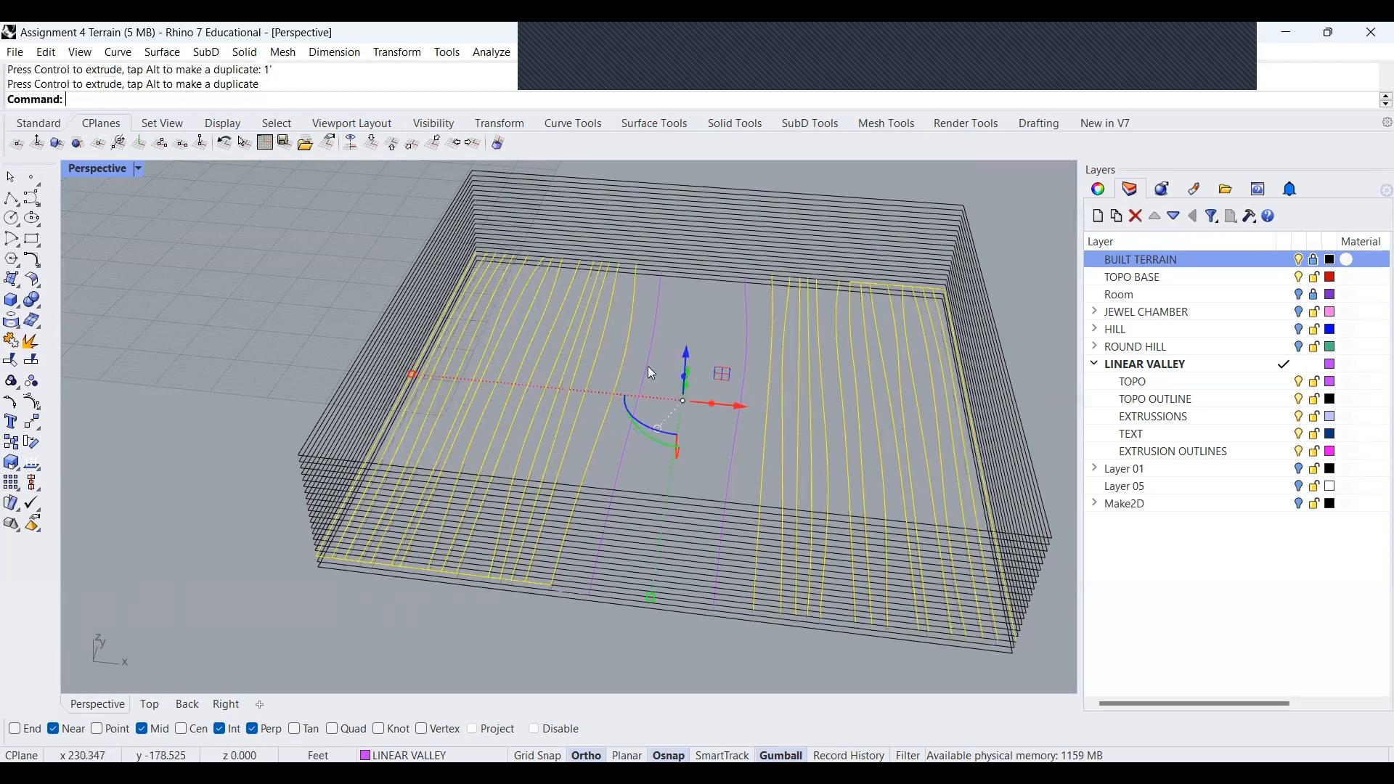
Step the remaining valley contours up 1 ft at a time, dropping the next inner pair from the selection before each raise
{"action": "left_click", "coordinate": [770, 333], "text": "ctrl"}
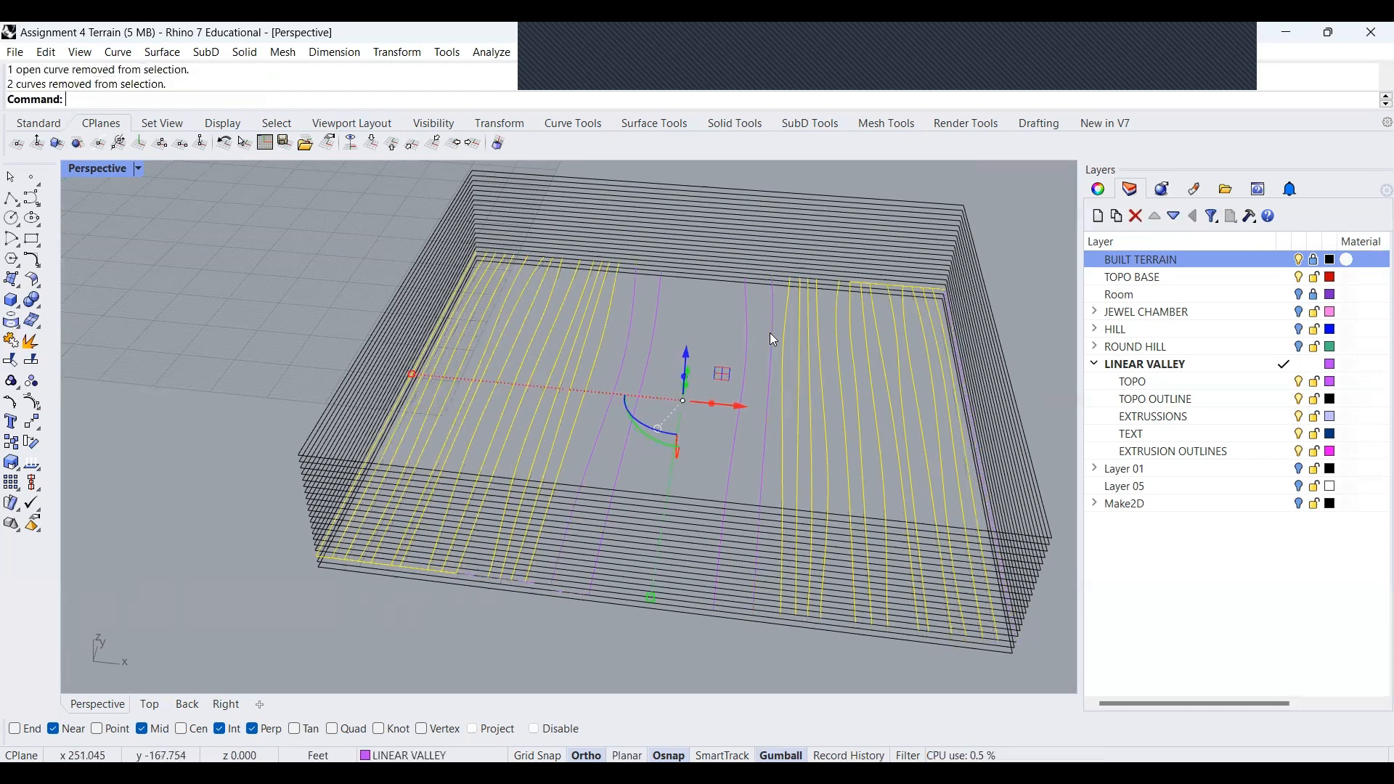
{"action": "left_click_drag", "start_coordinate": [688, 355], "coordinate": [684, 344]}
{"action": "left_click", "coordinate": [786, 345], "text": "ctrl"}
{"action": "type", "text": "1"}
{"action": "key", "text": "Return"}
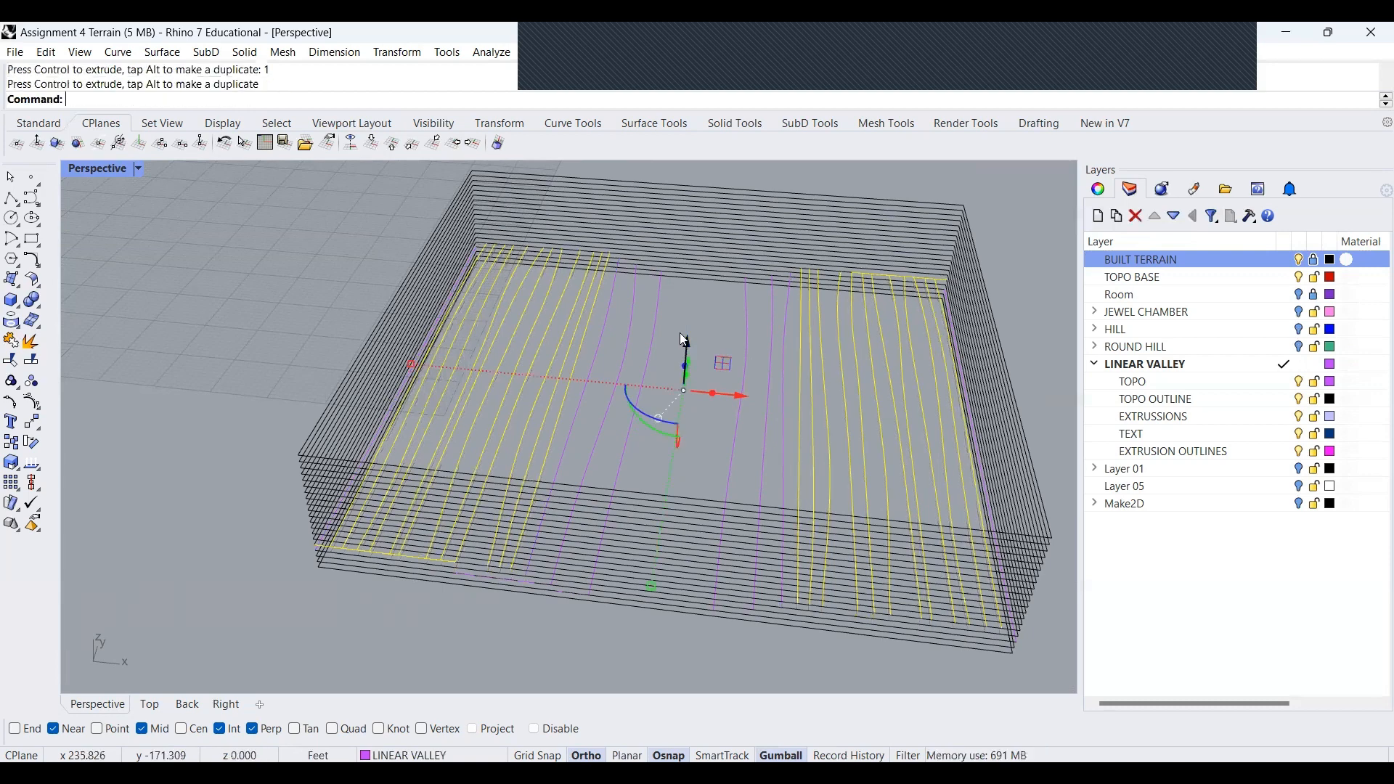
{"action": "key", "text": "Escape"}
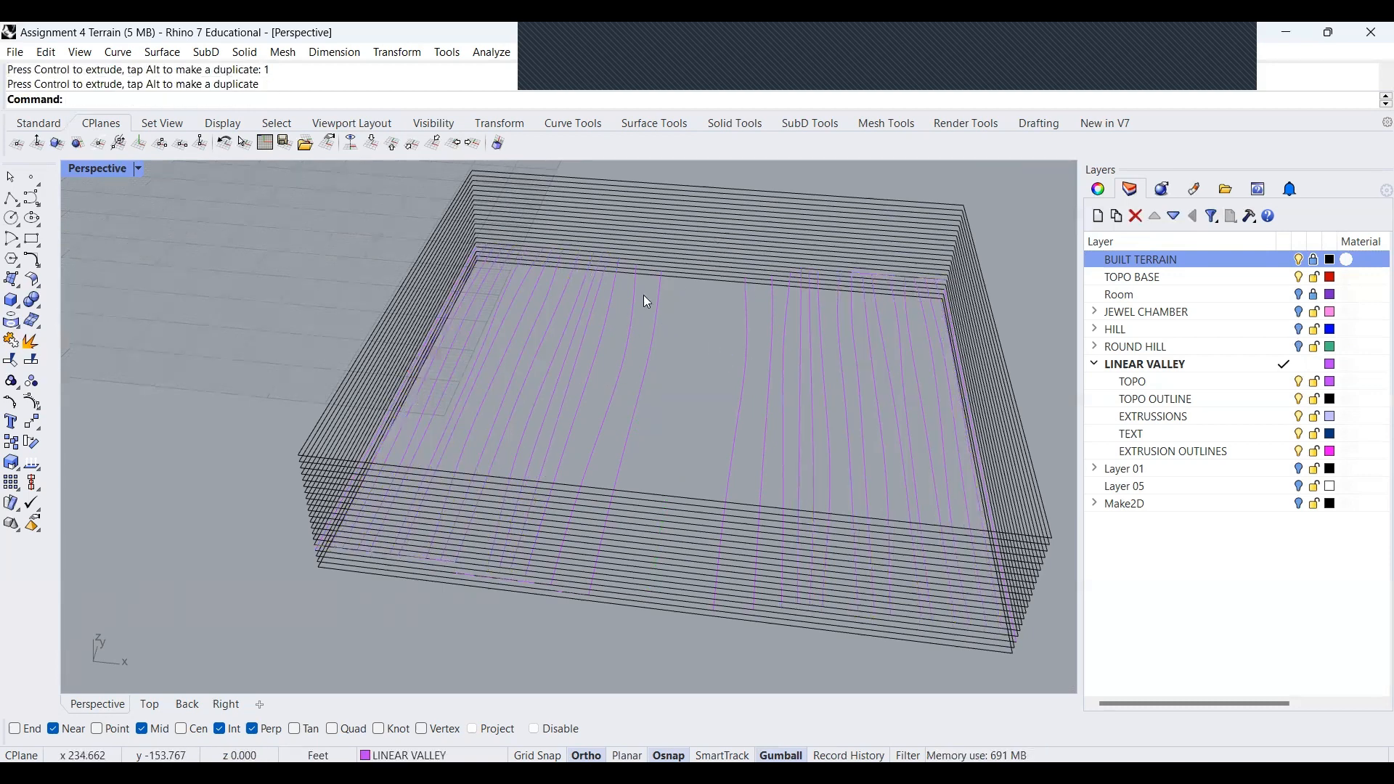
Trim away both outline segments between the two innermost valley contours, using those contours as cutting objects
{"action": "scroll", "coordinate": [648, 303], "scroll_direction": "up", "scroll_amount": 3}
{"action": "left_click", "coordinate": [634, 343]}
{"action": "left_click", "coordinate": [793, 343], "text": "shift"}
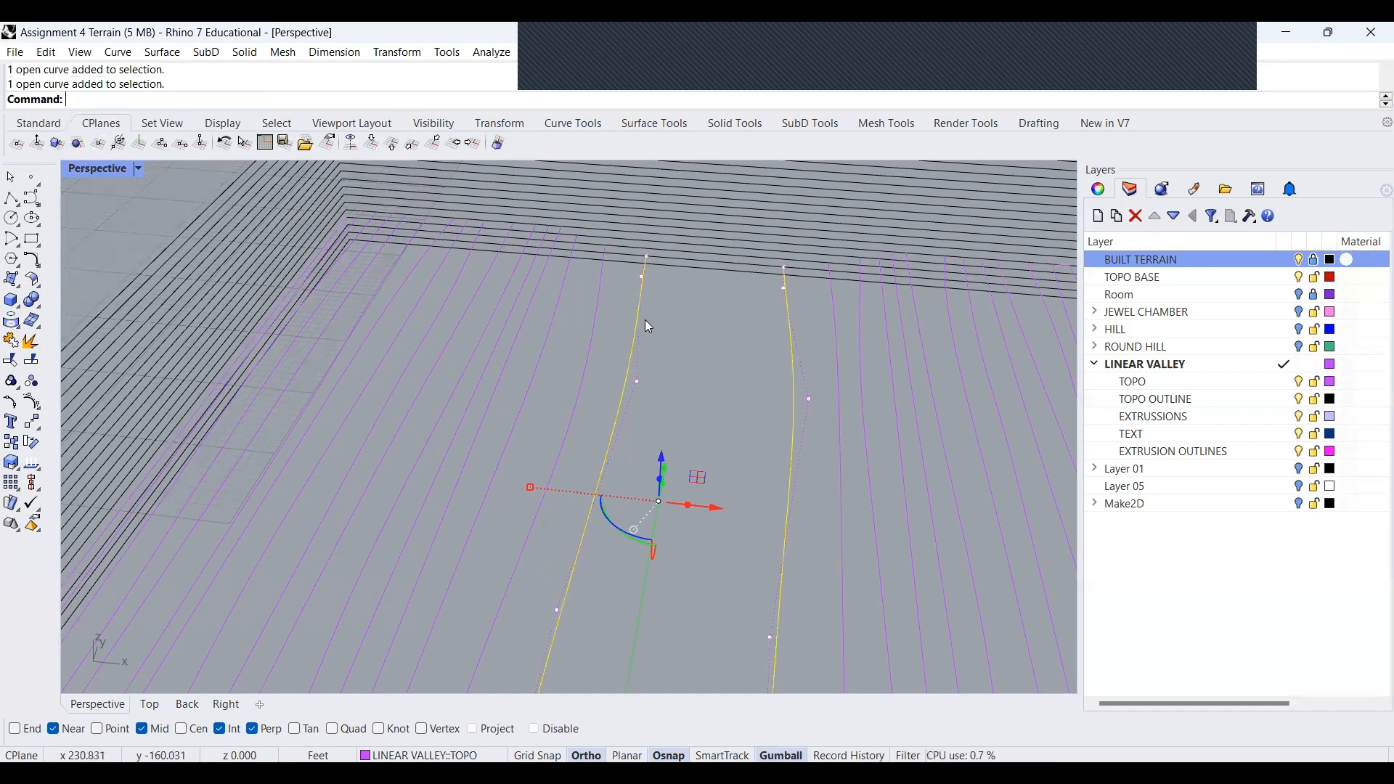
{"action": "type", "text": "tr"}
{"action": "key", "text": "Return"}
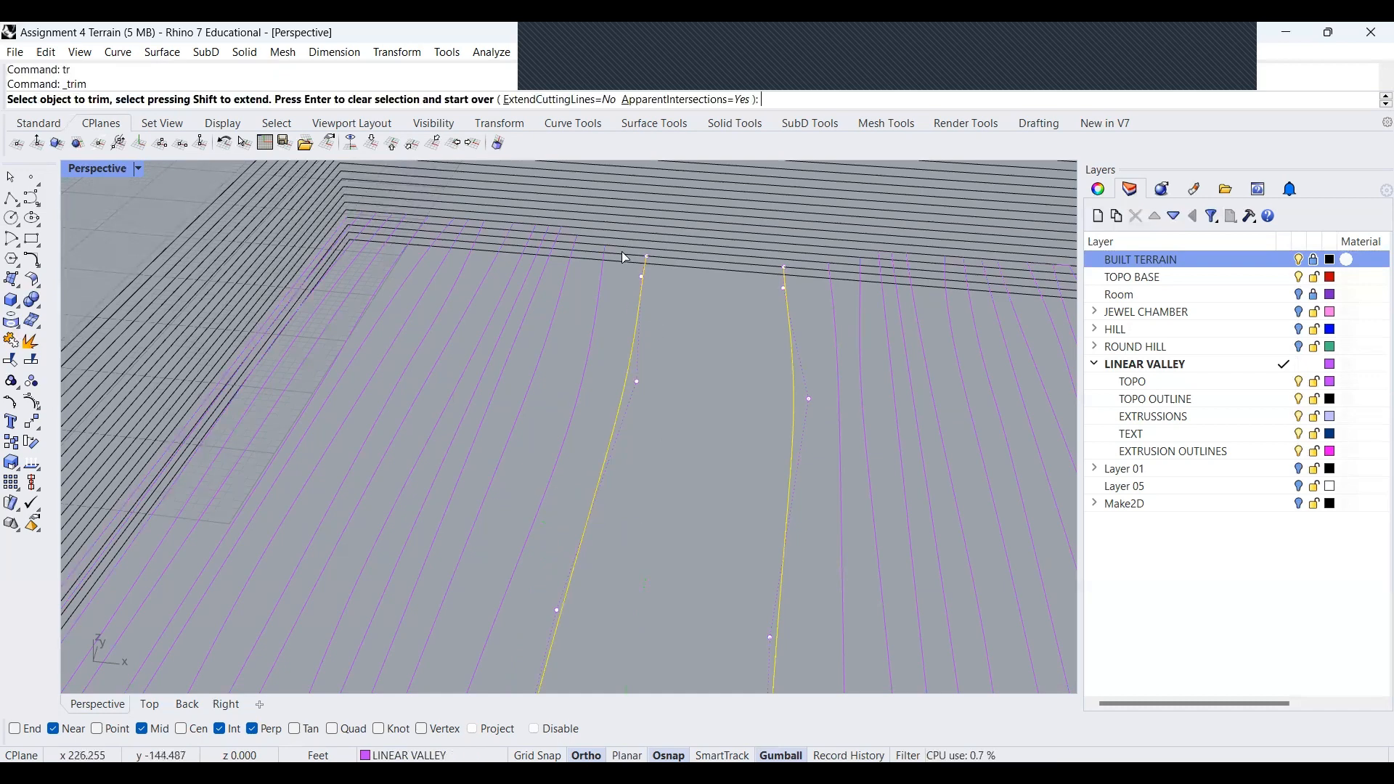
{"action": "left_click", "coordinate": [701, 267]}
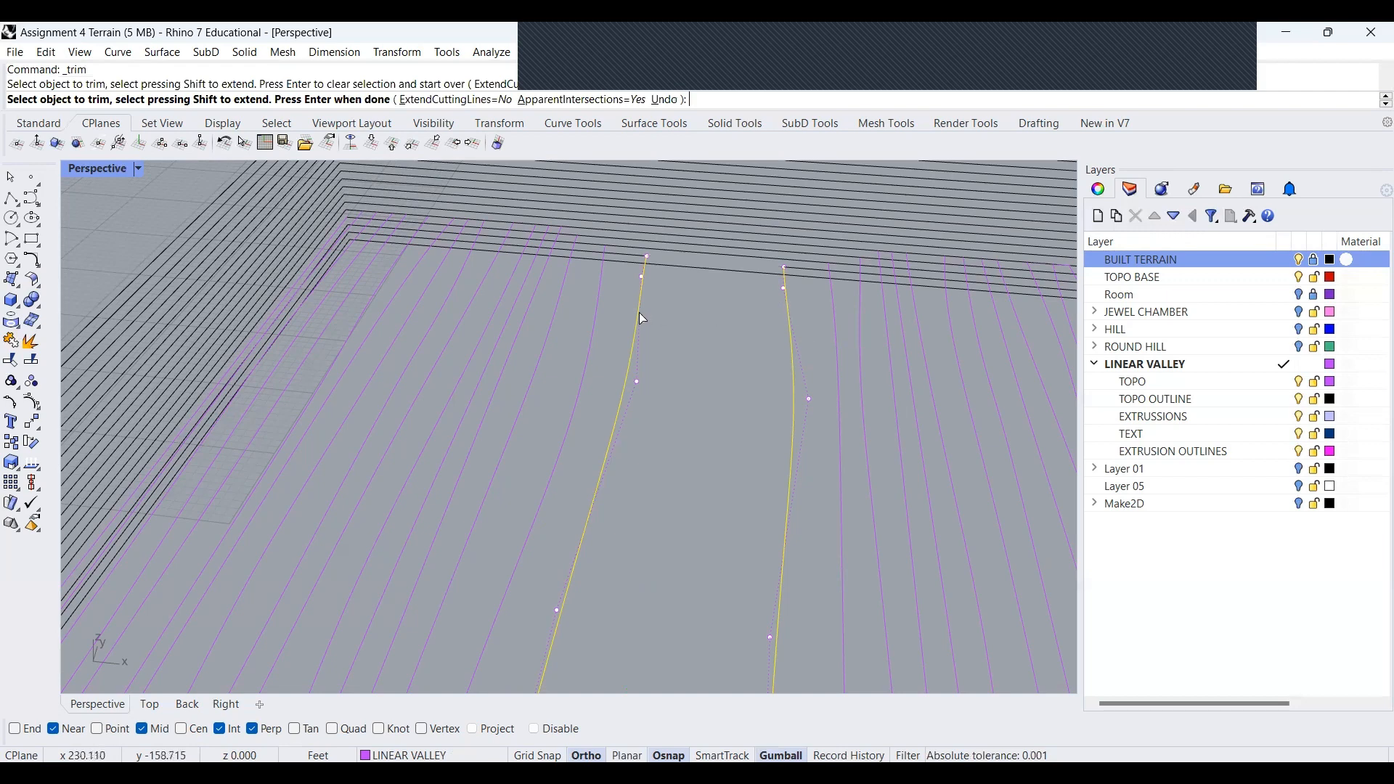
{"action": "scroll", "coordinate": [643, 319], "scroll_direction": "down", "scroll_amount": 4}
{"action": "scroll", "coordinate": [635, 407], "scroll_direction": "up", "scroll_amount": 5}
{"action": "left_click", "coordinate": [639, 404]}
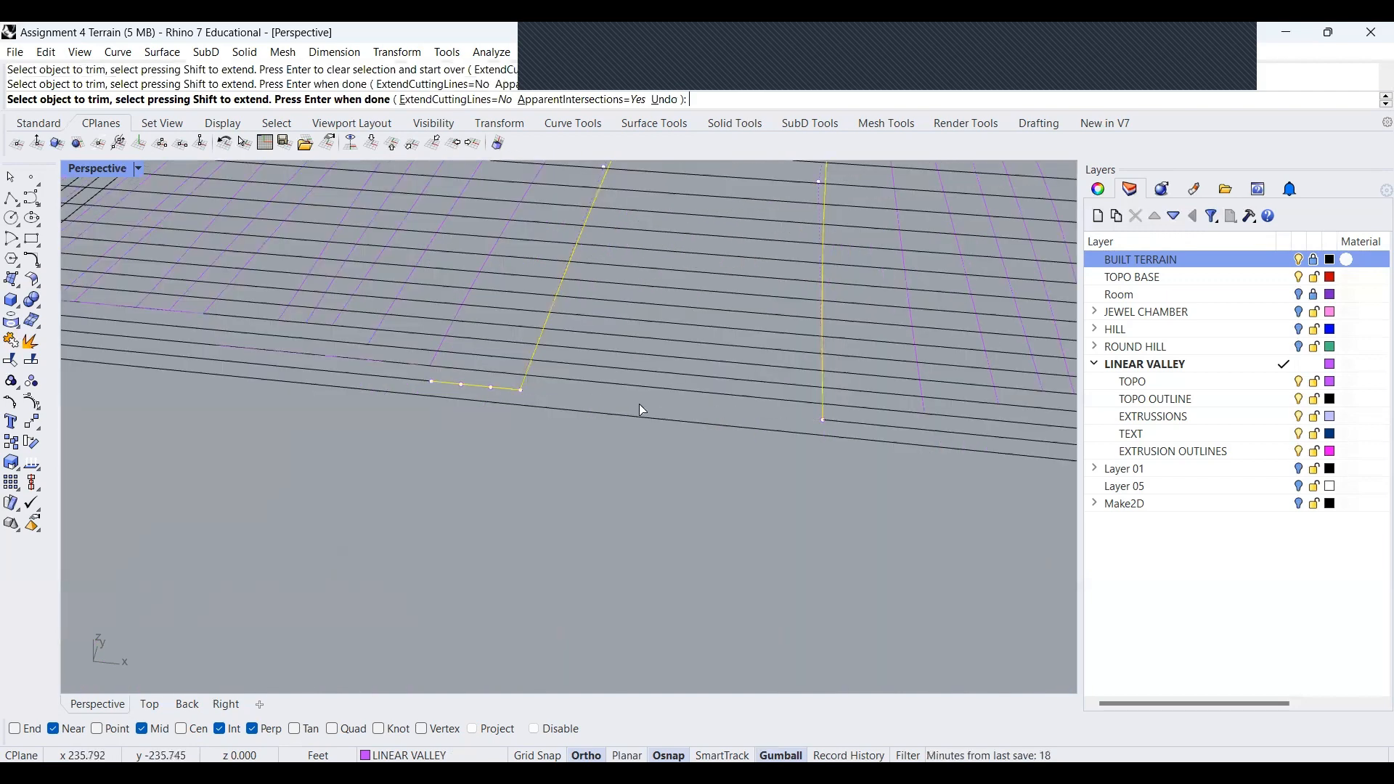
{"action": "key", "text": "Return"}
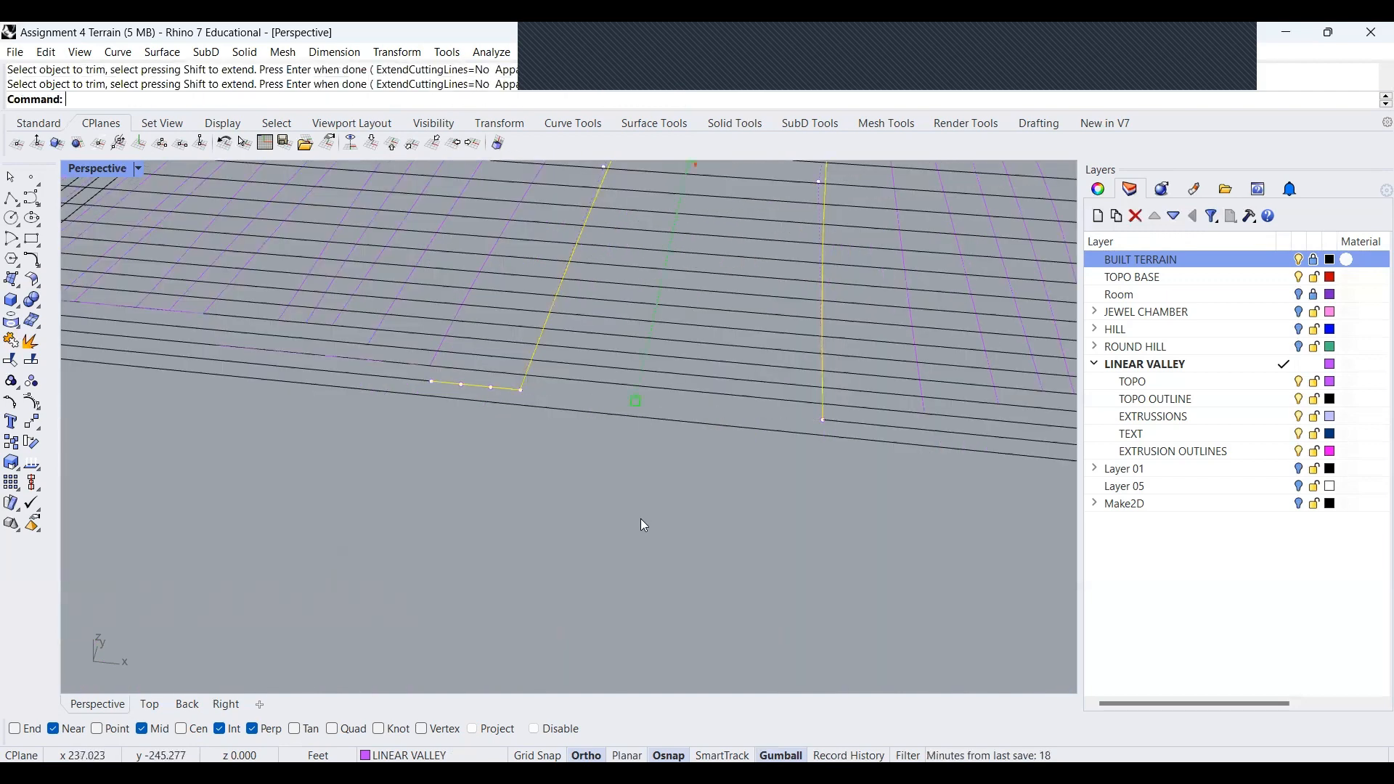
{"action": "key", "text": "Escape"}
Trim the next outline up at both ends of the valley, using the second pair of contours as cutting objects
{"action": "left_click", "coordinate": [469, 297]}
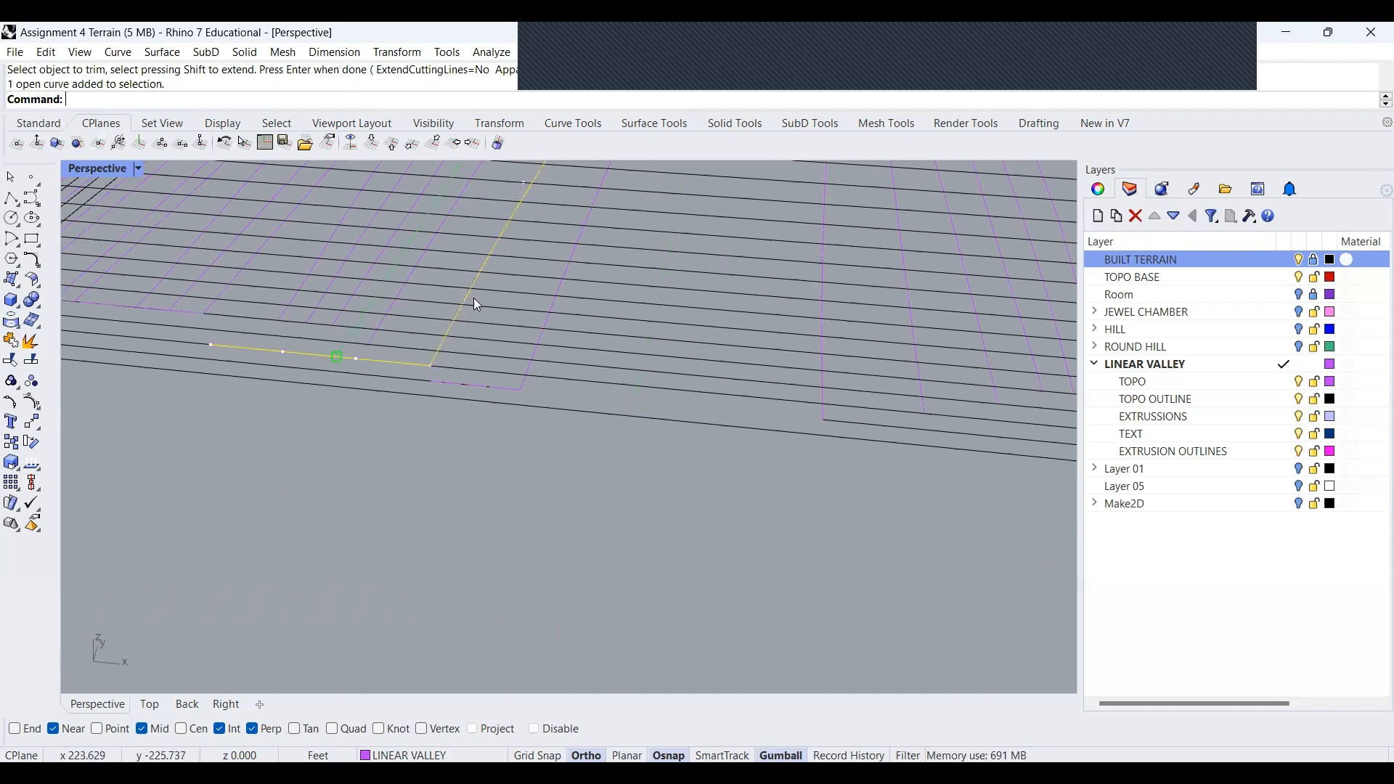
{"action": "left_click", "coordinate": [823, 375]}
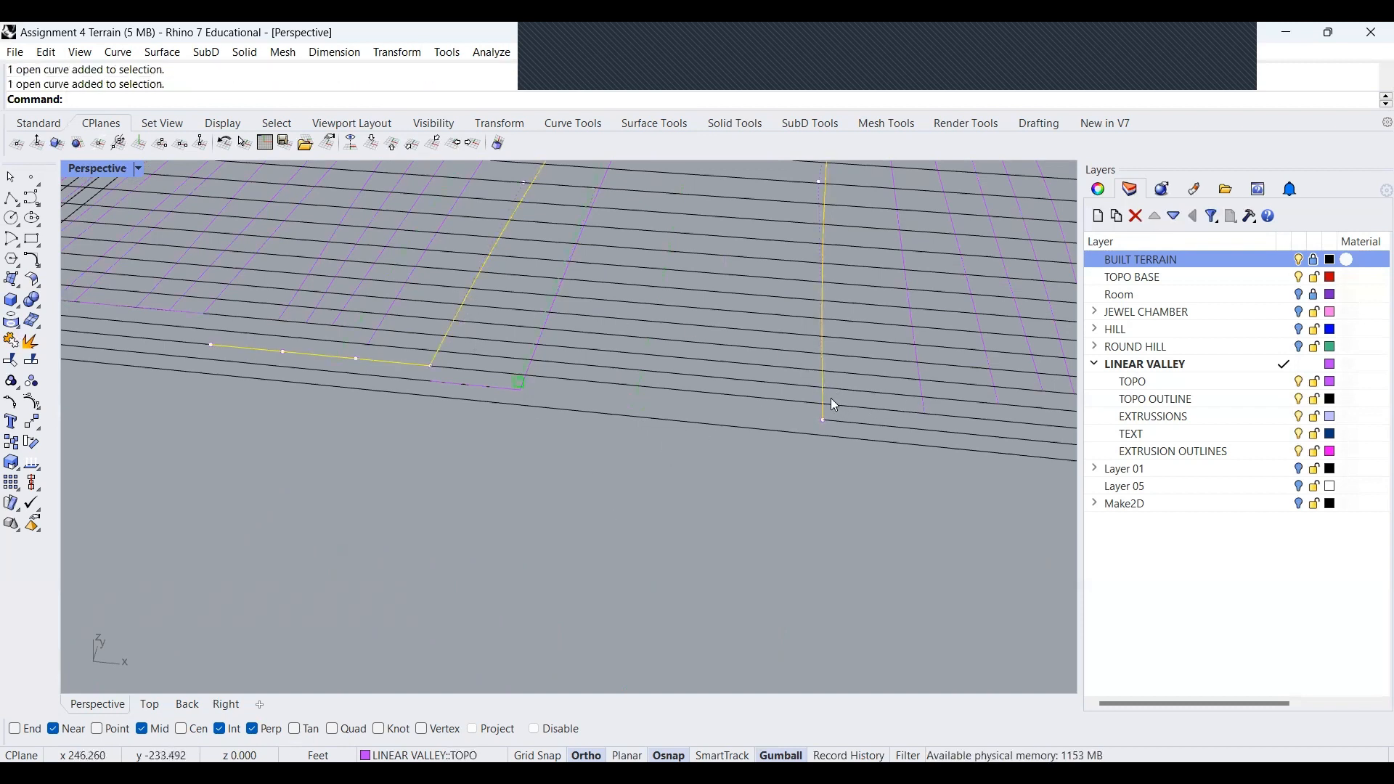
{"action": "left_click", "coordinate": [824, 392], "text": "shift"}
{"action": "left_click", "coordinate": [824, 392], "text": "ctrl"}
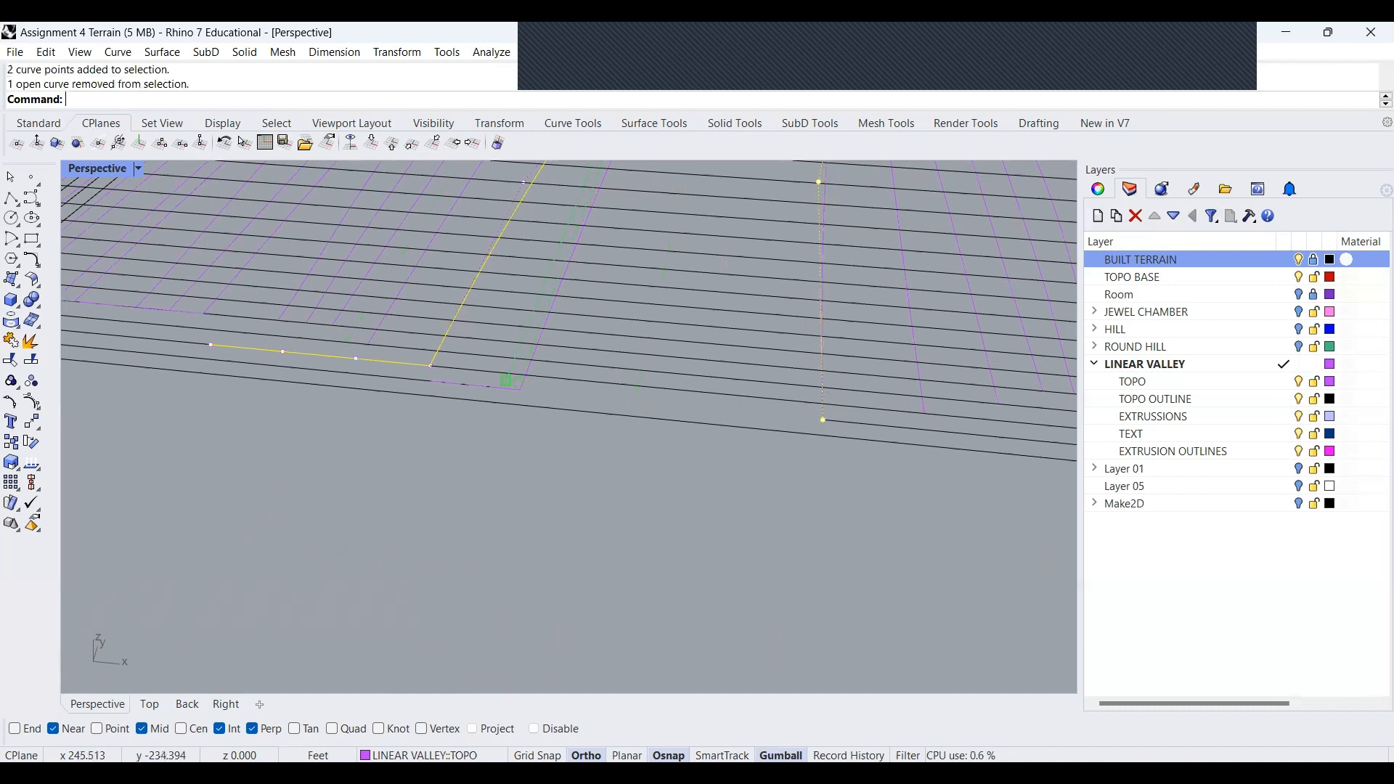
{"action": "left_click", "coordinate": [924, 400]}
{"action": "type", "text": "tr"}
{"action": "key", "text": "Return"}
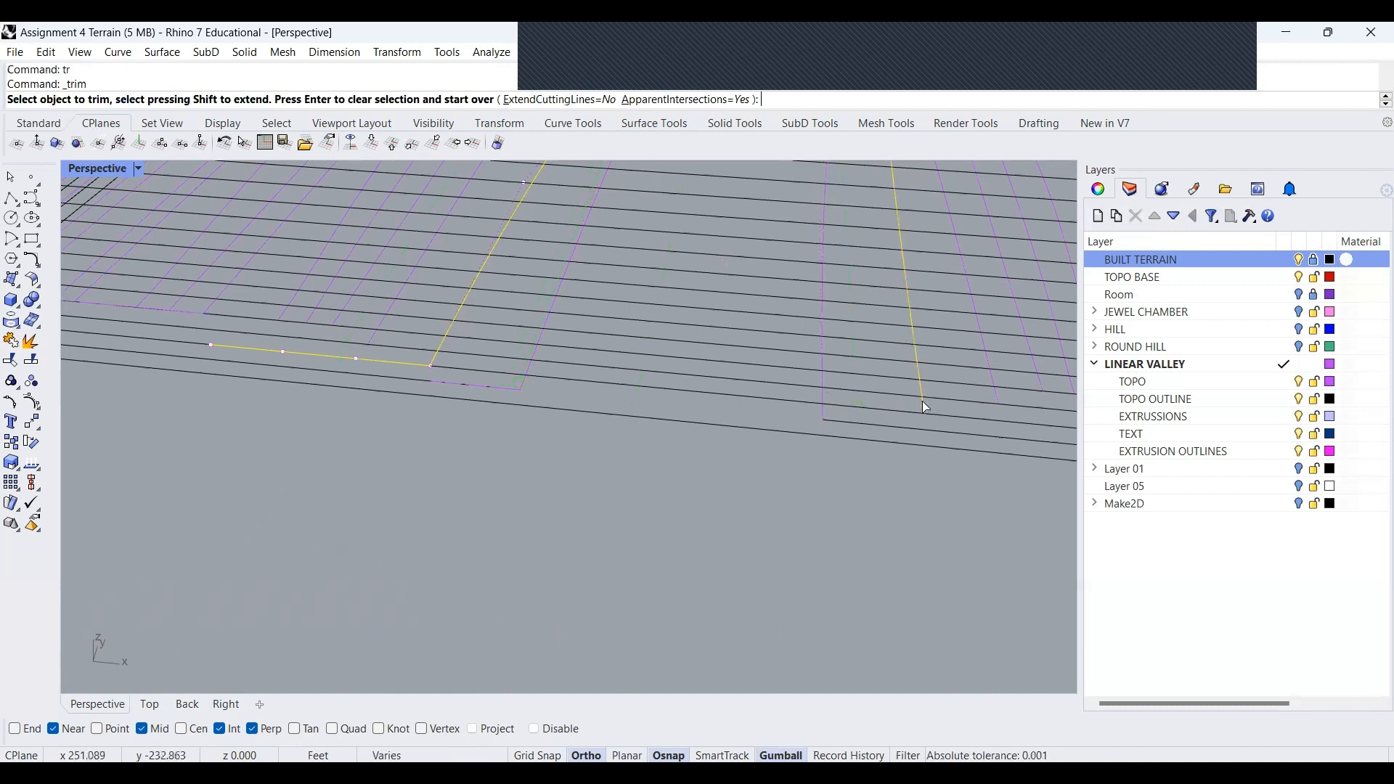
{"action": "left_click", "coordinate": [777, 396]}
{"action": "scroll", "coordinate": [809, 330], "scroll_direction": "down", "scroll_amount": 3}
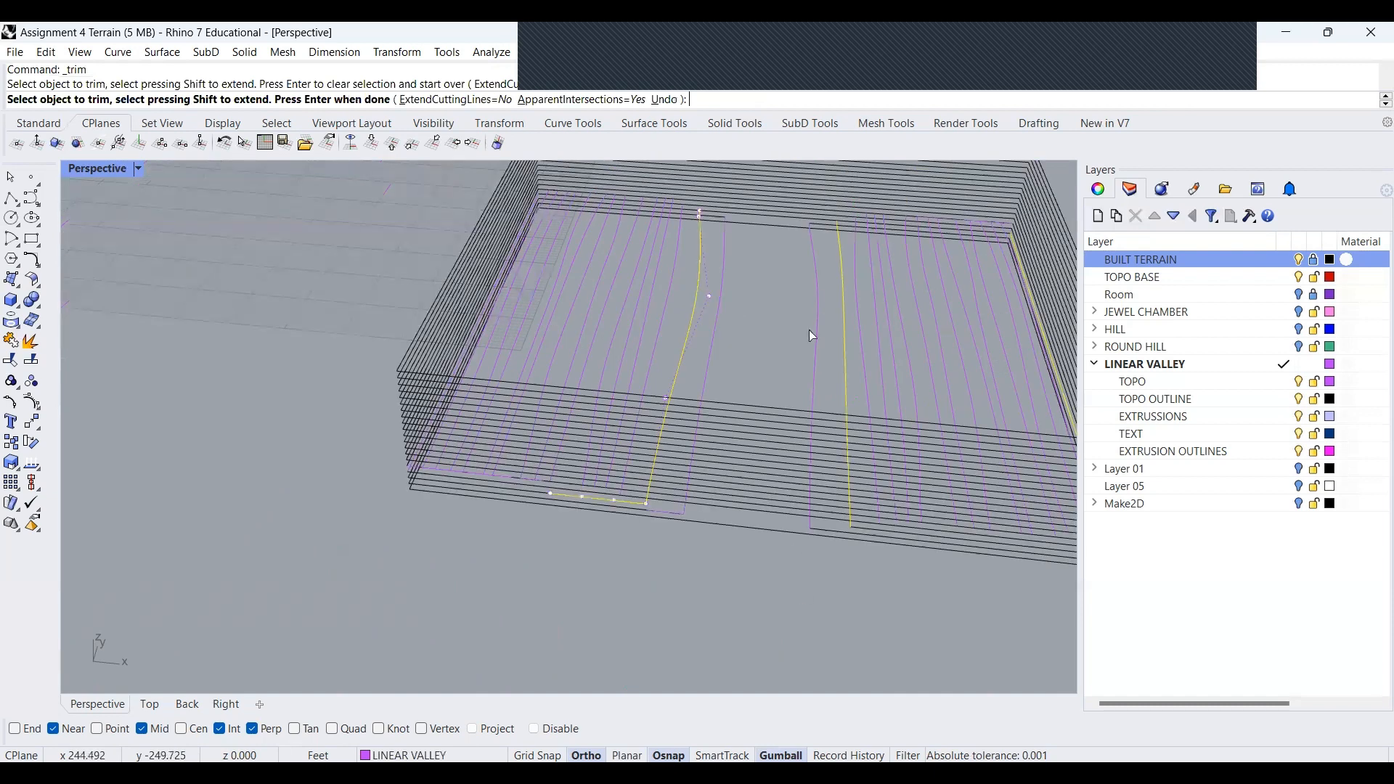
{"action": "scroll", "coordinate": [835, 317], "scroll_direction": "up", "scroll_amount": 5}
{"action": "left_click", "coordinate": [833, 323]}
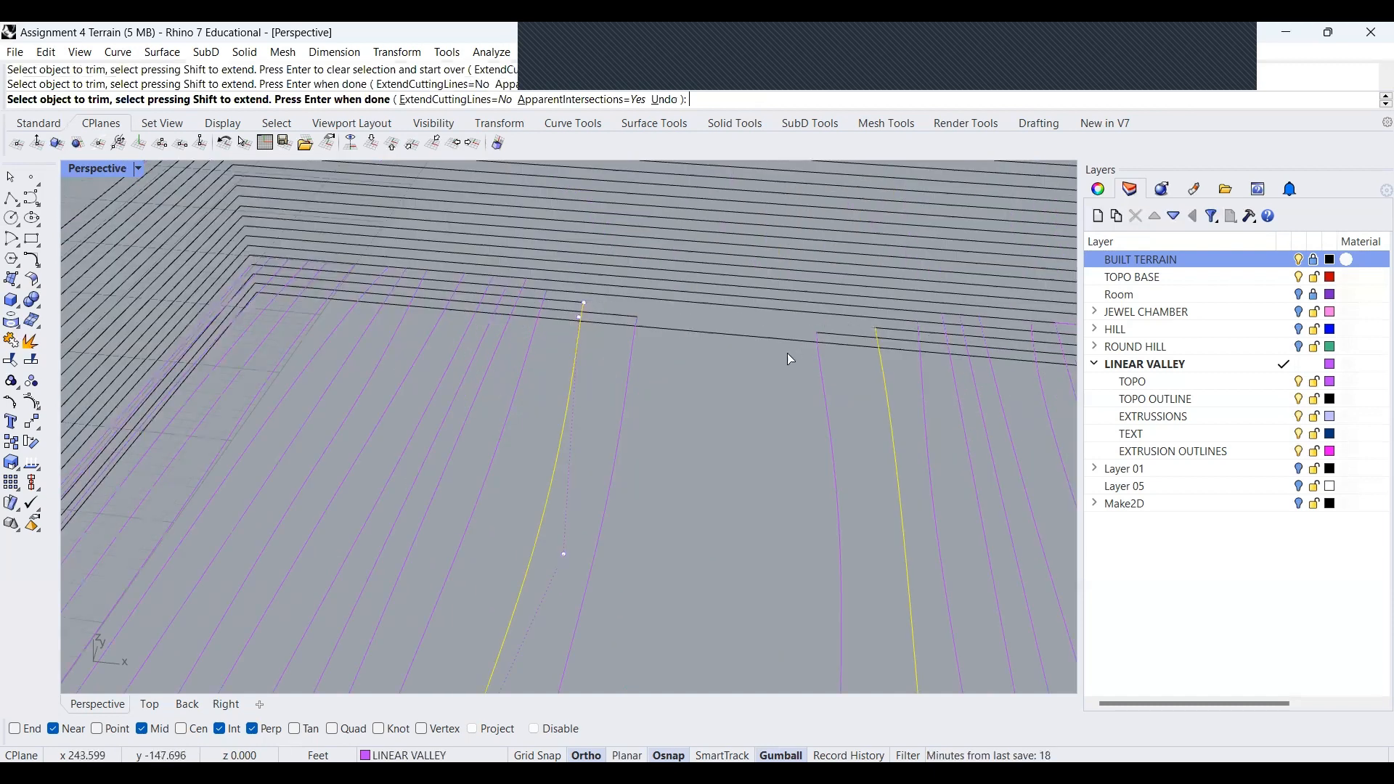
{"action": "key", "text": "Return"}
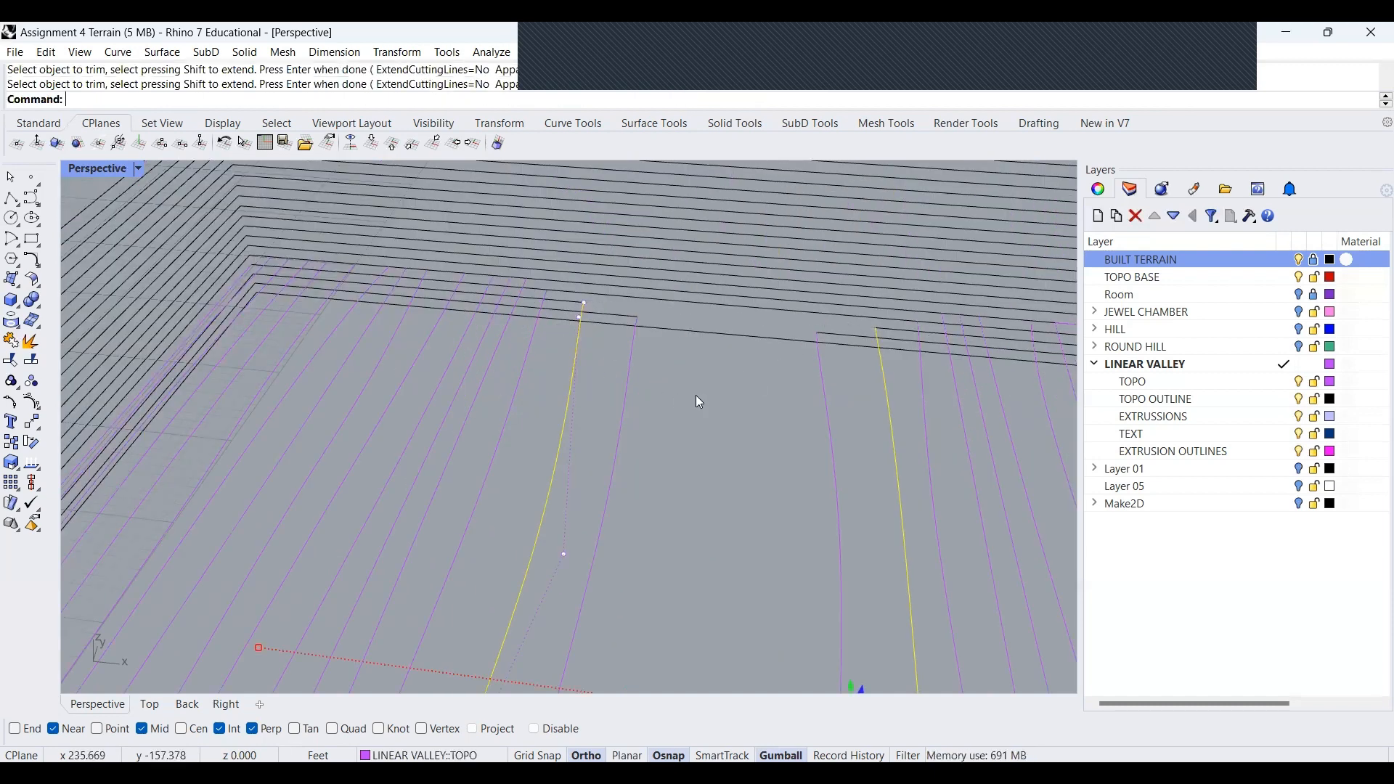
{"action": "key", "text": "Escape"}
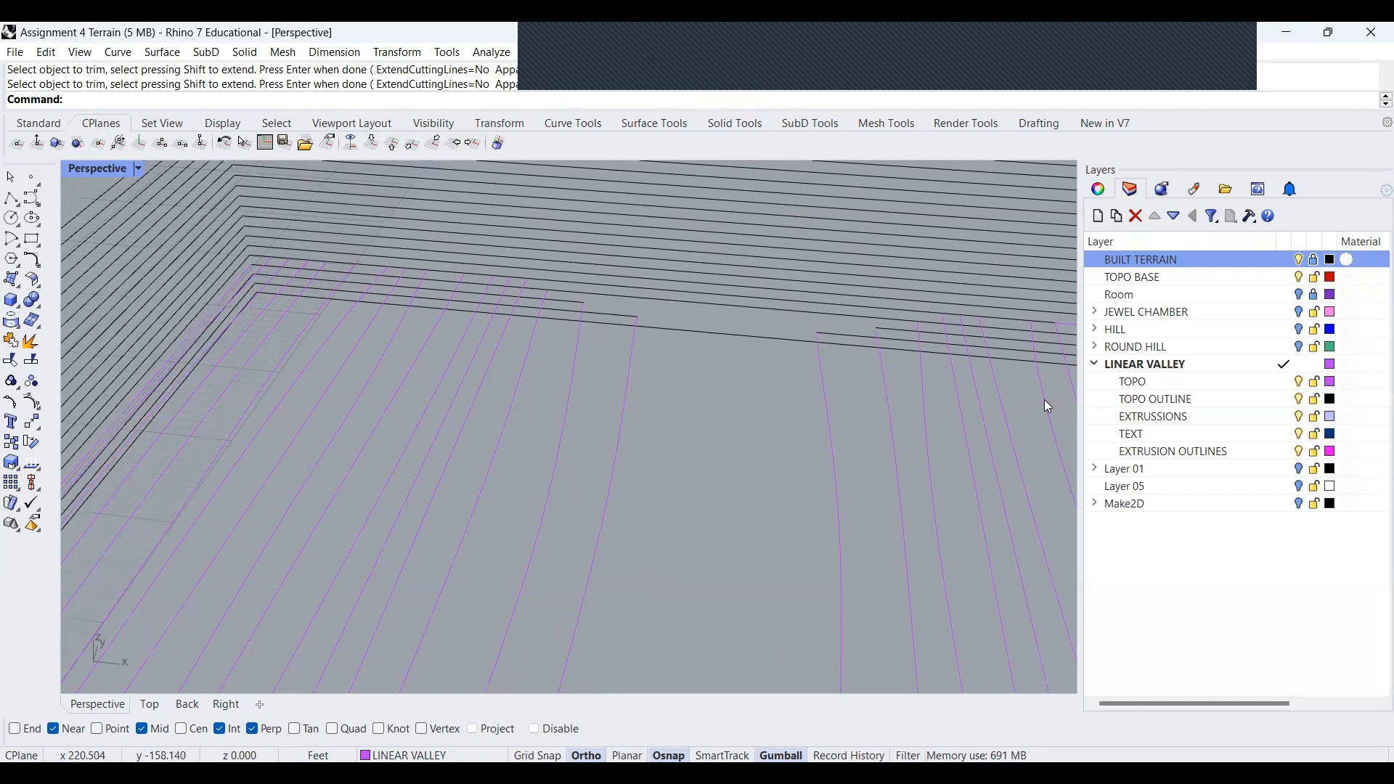
Trim the third outline's segments across the valley floor between the third pair of contours
{"action": "left_click", "coordinate": [920, 390], "text": "shift"}
{"action": "type", "text": "tr"}
{"action": "key", "text": "Return"}
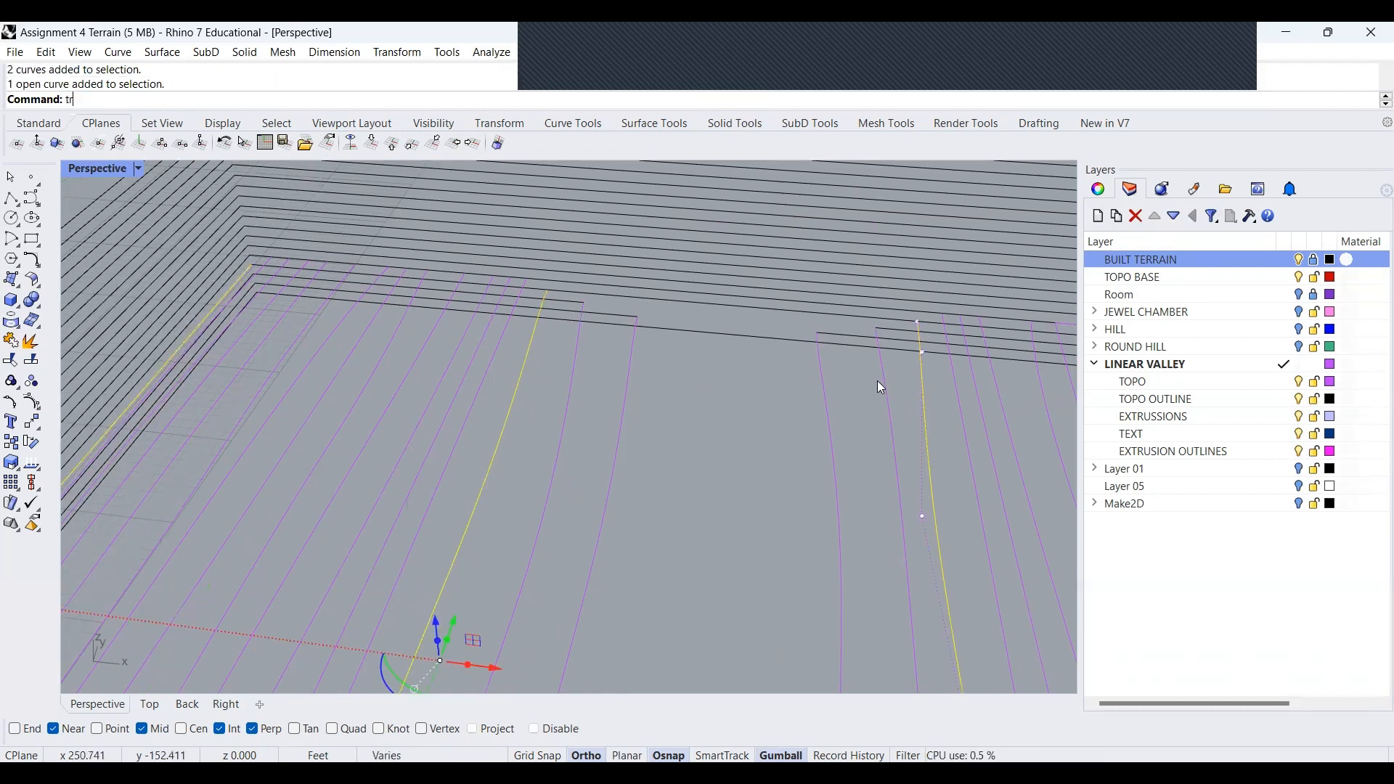
{"action": "left_click", "coordinate": [649, 303]}
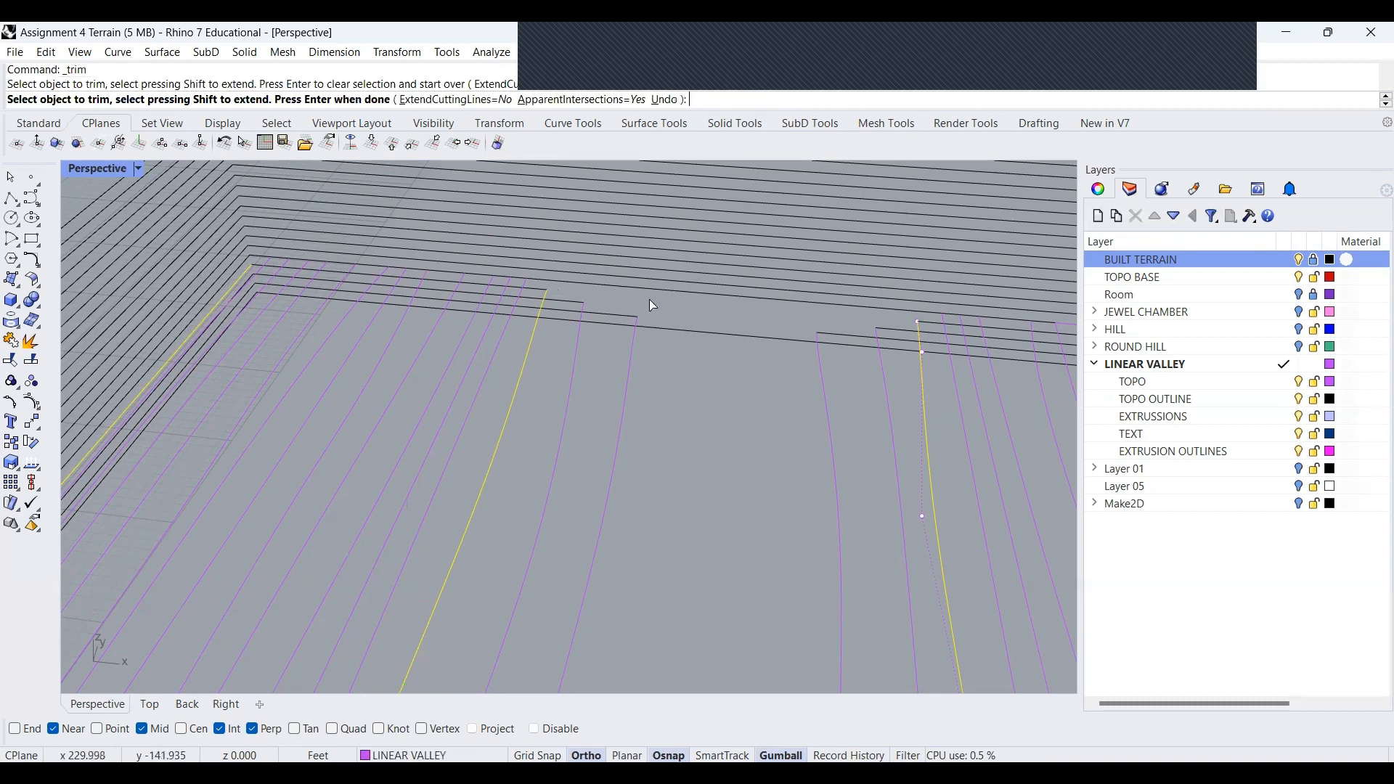
{"action": "scroll", "coordinate": [665, 326], "scroll_direction": "down", "scroll_amount": 3}
{"action": "scroll", "coordinate": [621, 512], "scroll_direction": "up", "scroll_amount": 3}
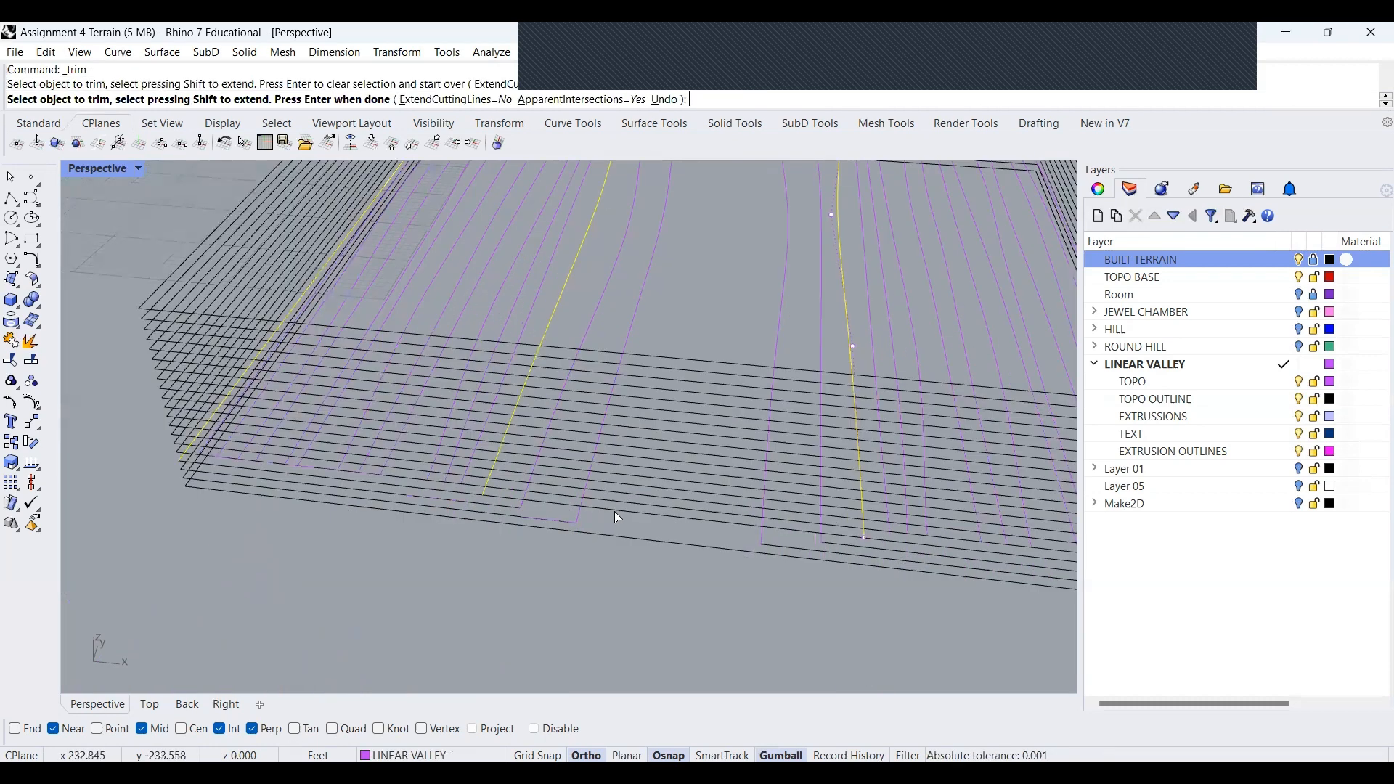
{"action": "key", "text": "Return"}
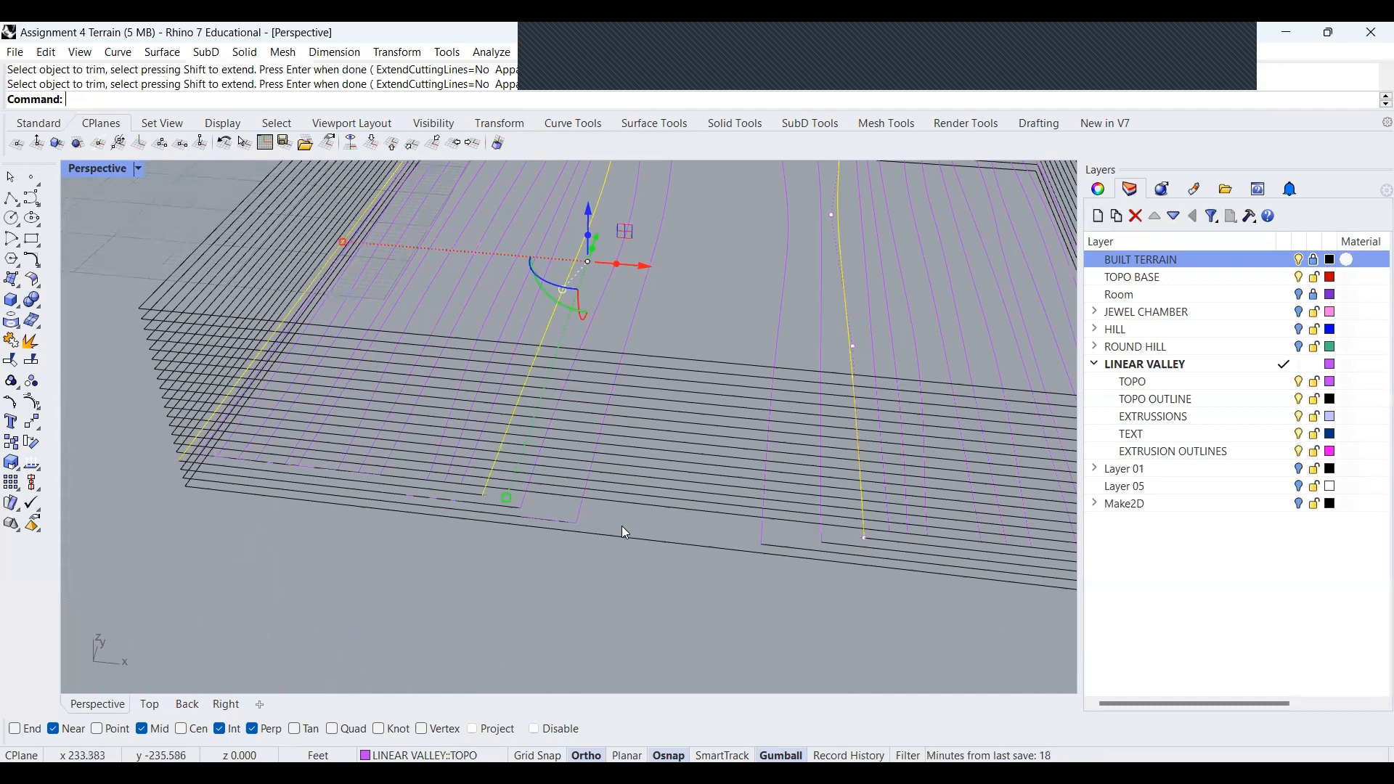
Join the innermost contour on the valley's left slope with its trimmed outline piece
{"action": "type", "text": "join"}
{"action": "key", "text": "Return"}
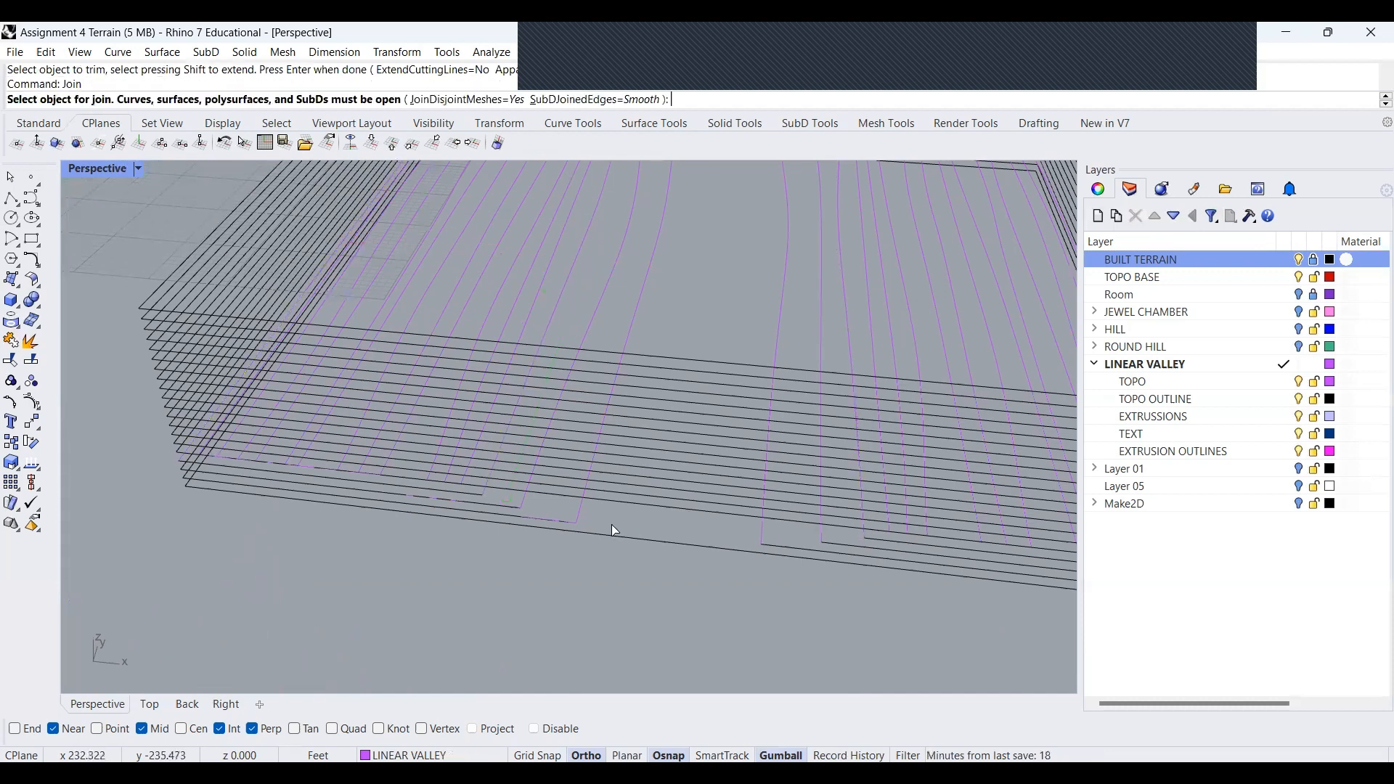
{"action": "left_click", "coordinate": [568, 508]}
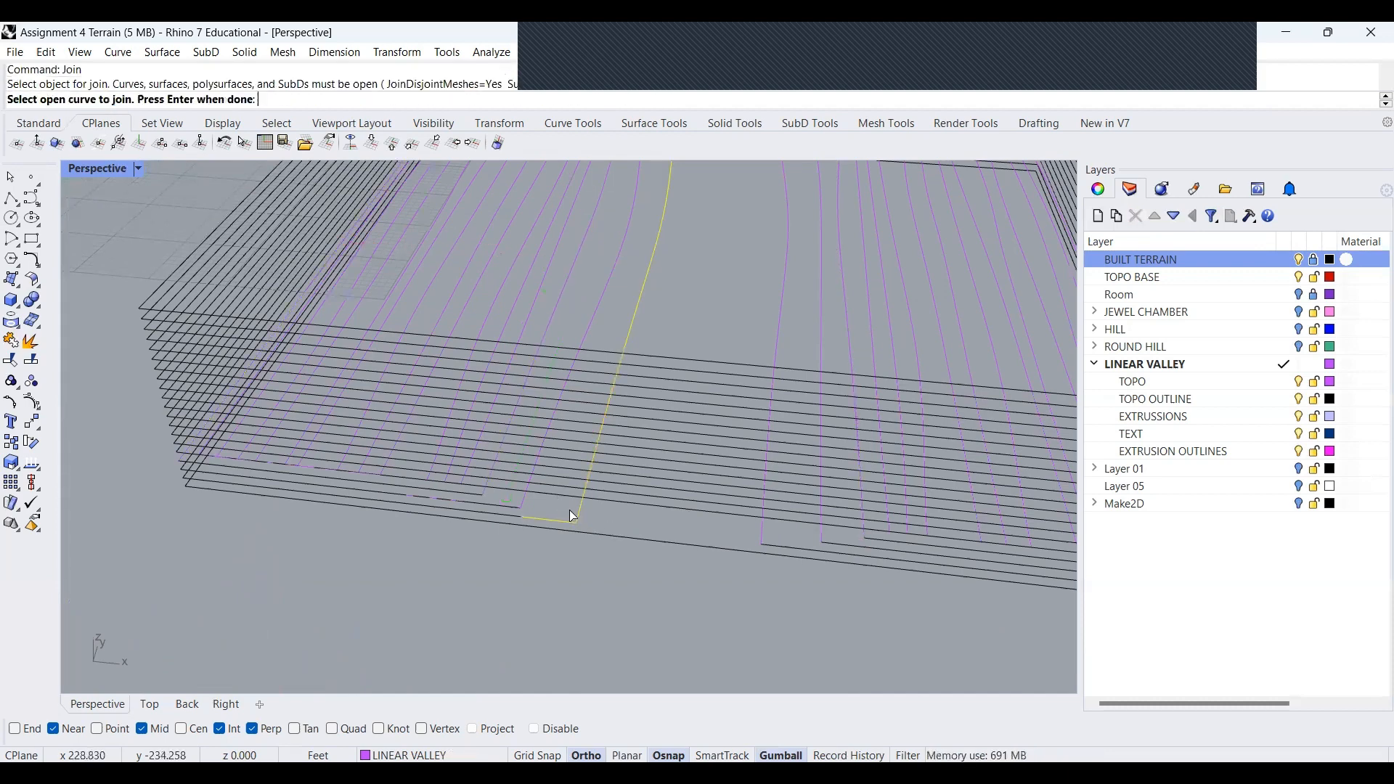
{"action": "left_click", "coordinate": [506, 515]}
{"action": "key", "text": "Return"}
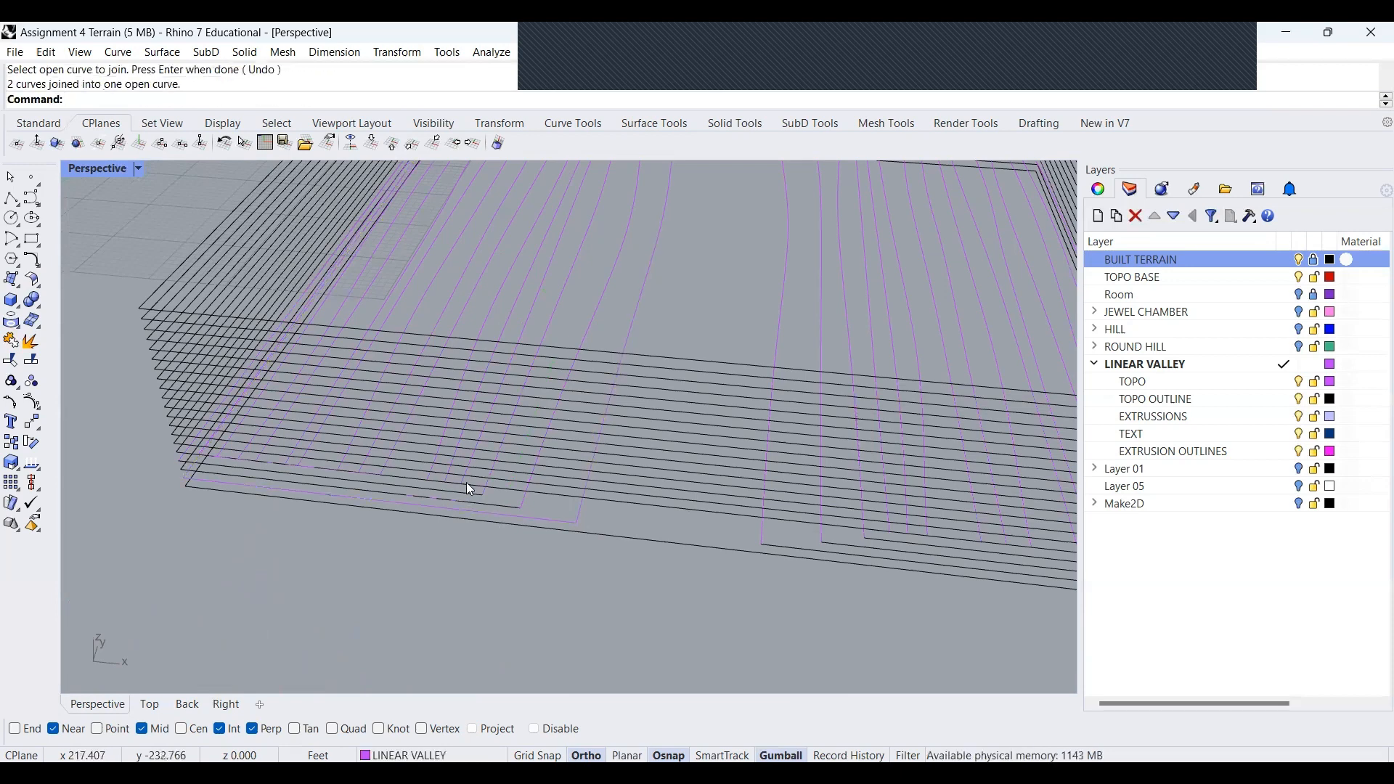
Join the second contour on the valley's left slope with the trimmed outline at its level
{"action": "left_click", "coordinate": [519, 506]}
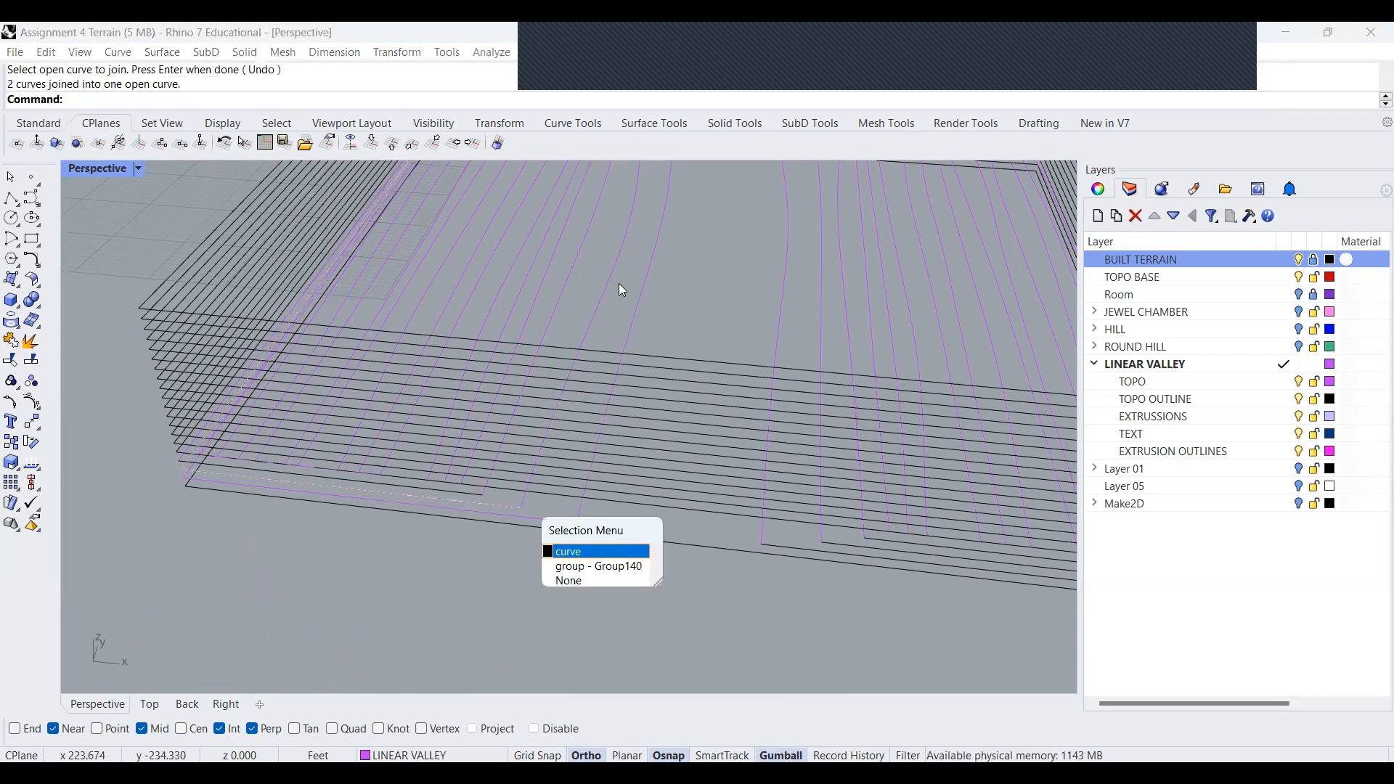
{"action": "left_click", "coordinate": [574, 549]}
{"action": "key", "text": "Return"}
{"action": "left_click", "coordinate": [347, 489]}
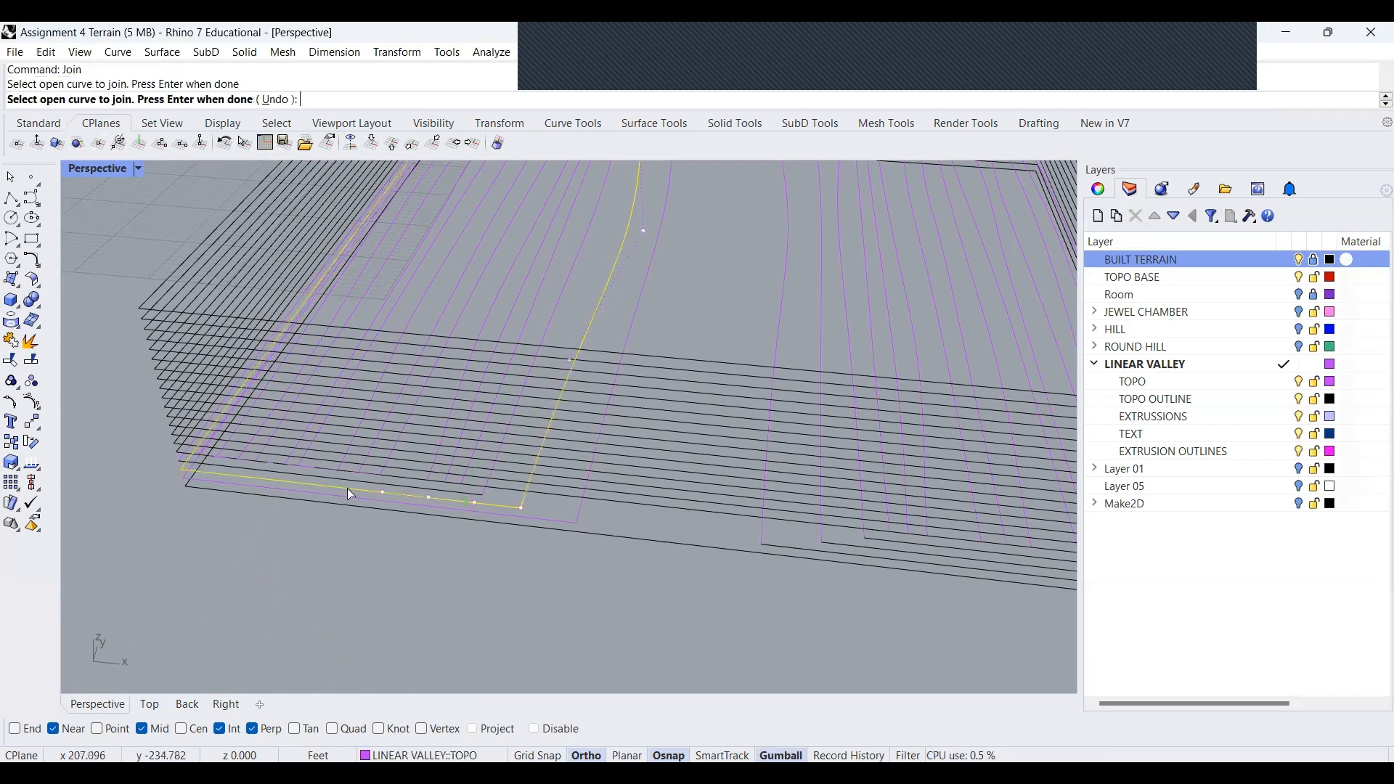
{"action": "key", "text": "Return"}
{"action": "key", "text": "Escape"}
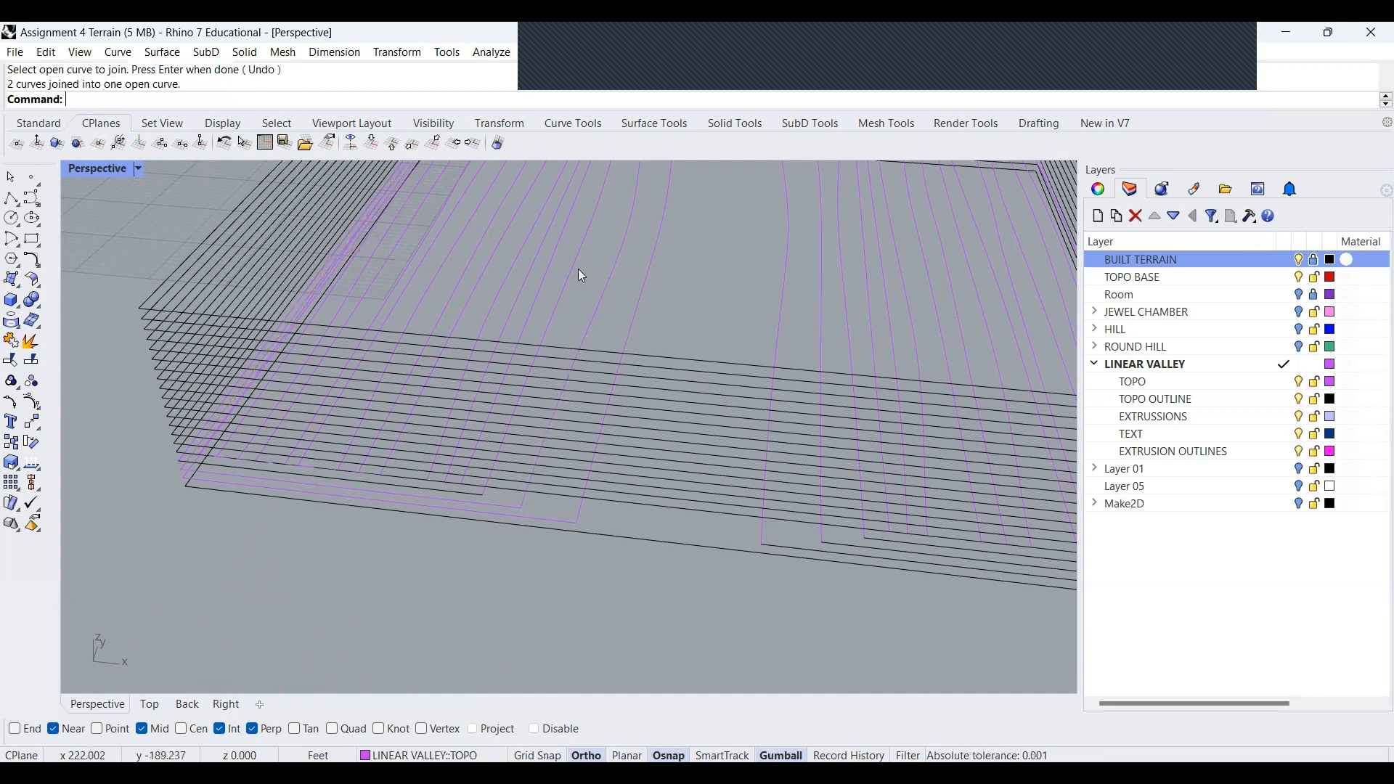
{"action": "left_click", "coordinate": [573, 266]}
{"action": "key", "text": "Return"}
{"action": "left_click", "coordinate": [440, 492]}
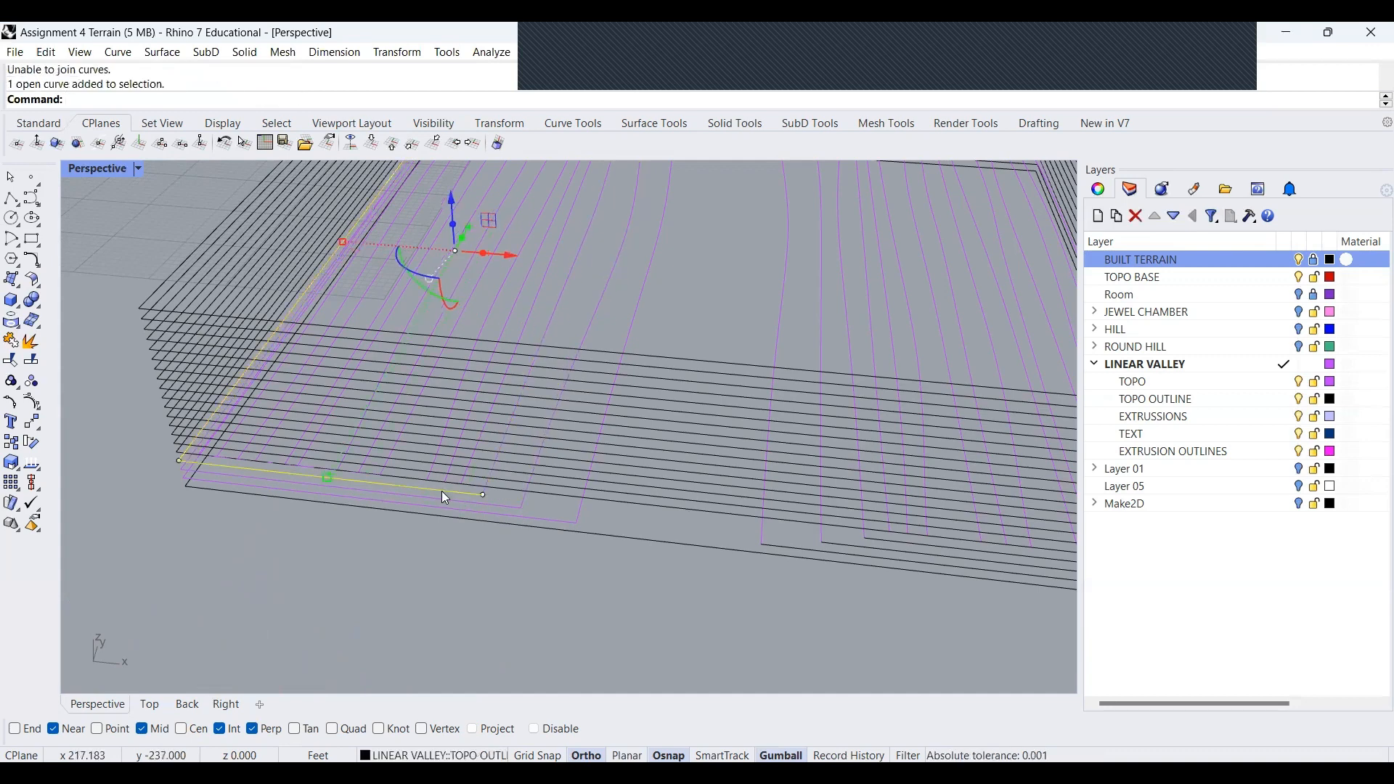
{"action": "left_click", "coordinate": [589, 320]}
{"action": "key", "text": "Return"}
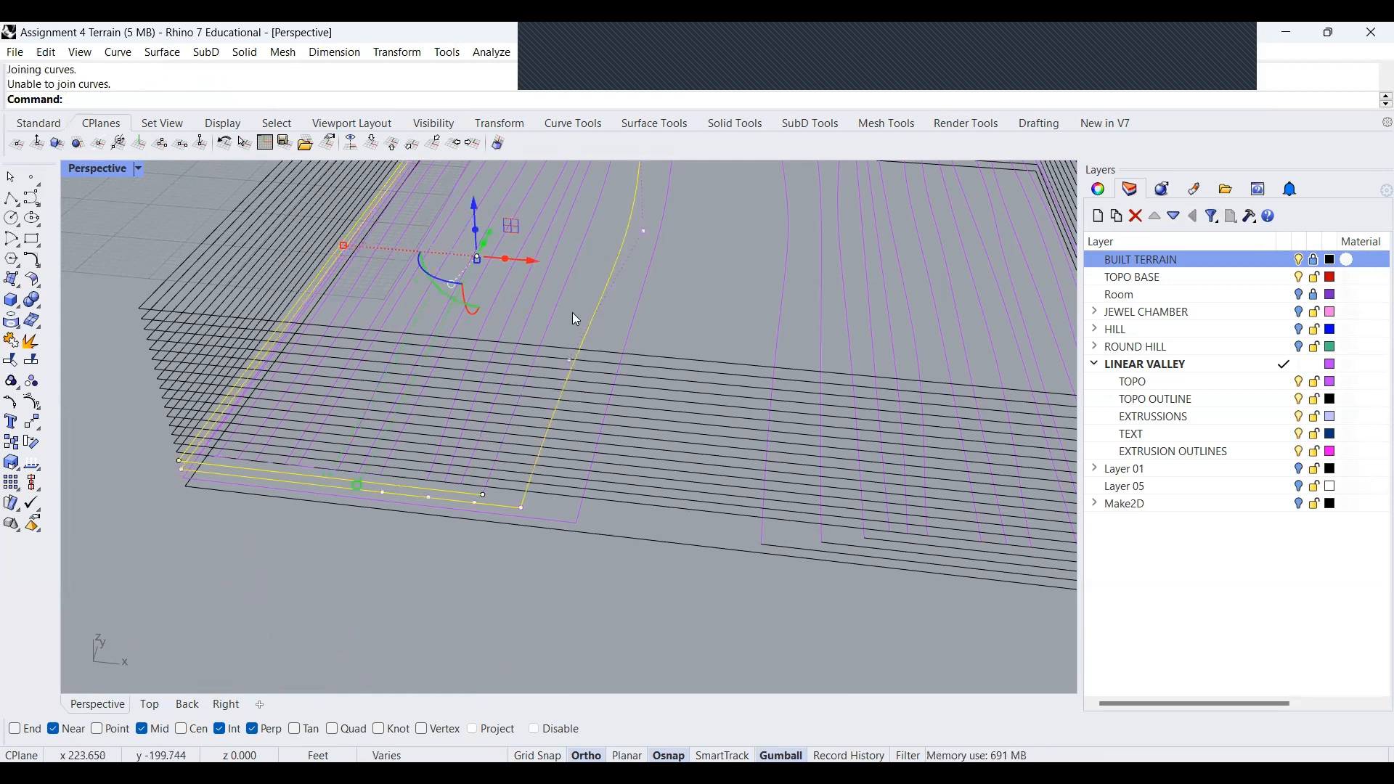
{"action": "left_click", "coordinate": [585, 595]}
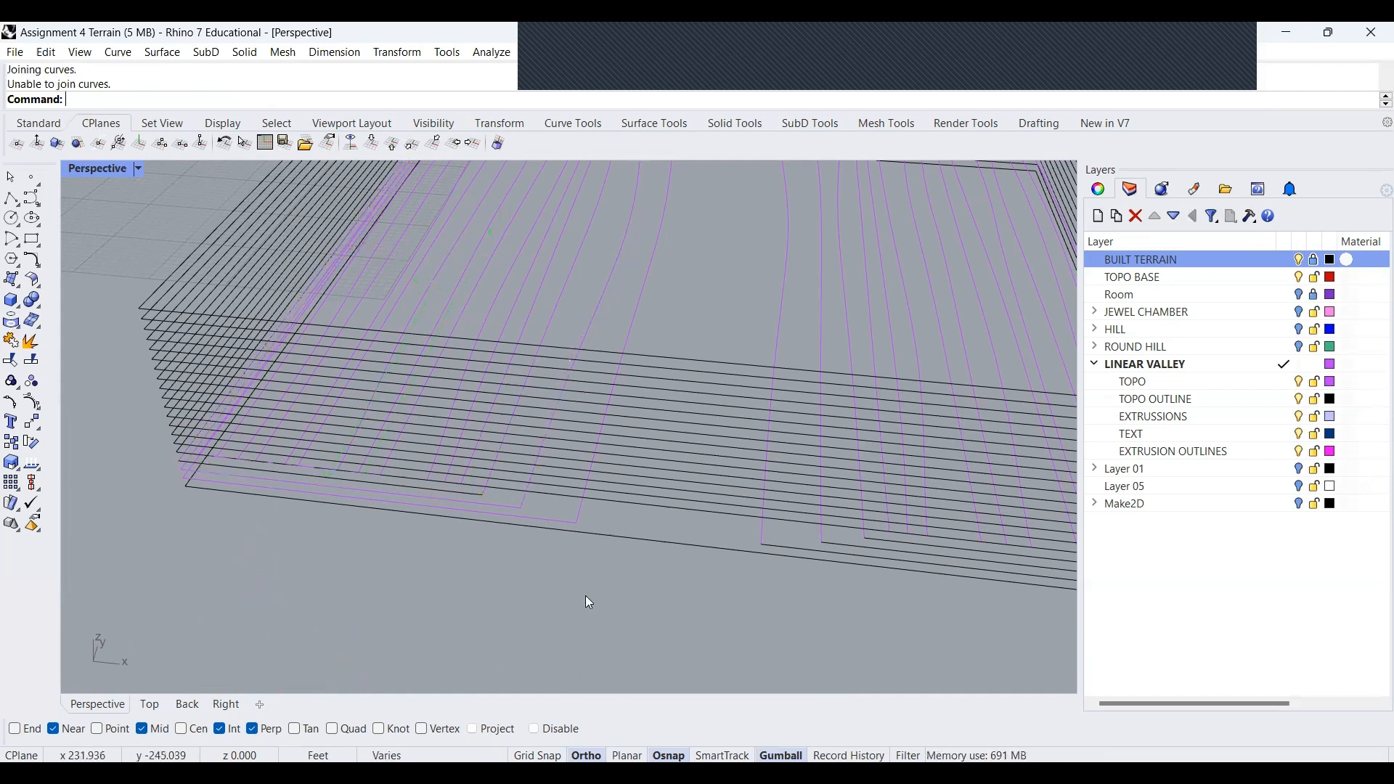
Join the third contour on the valley's left slope with the trimmed outline at its level
{"action": "left_click", "coordinate": [464, 496]}
{"action": "left_click", "coordinate": [513, 548]}
{"action": "left_click", "coordinate": [565, 286], "text": "shift"}
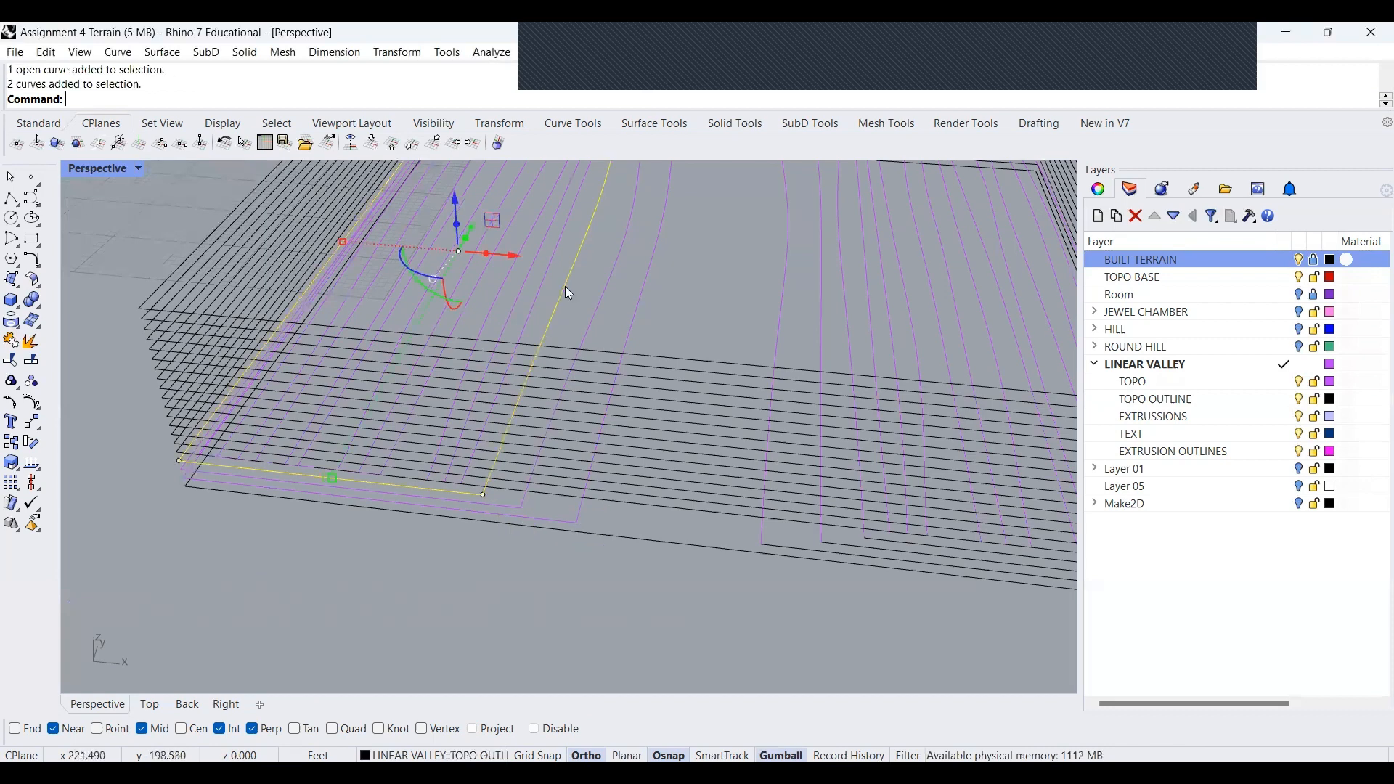
{"action": "key", "text": "Return"}
{"action": "left_click", "coordinate": [799, 333]}
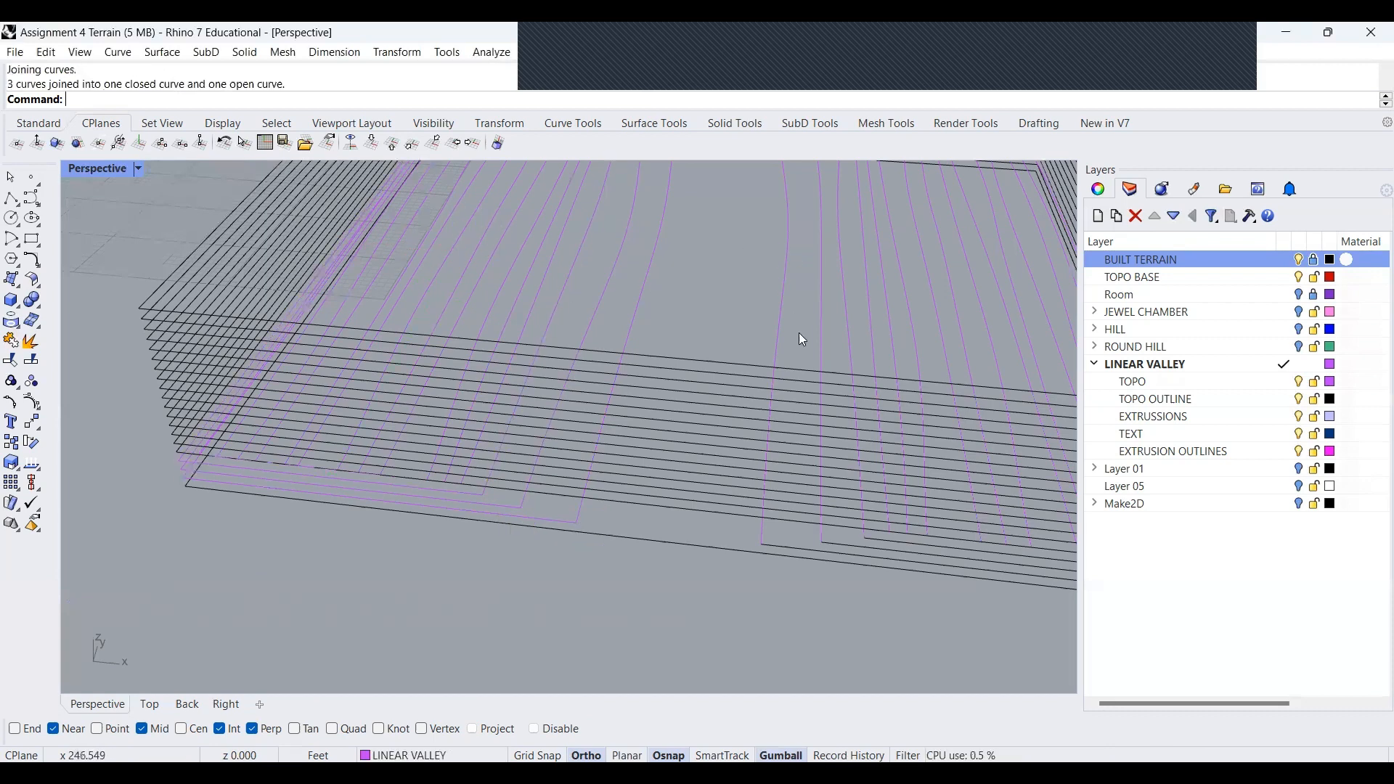
Join the innermost contour on the valley's right slope with the lowest trimmed outline piece
{"action": "left_click", "coordinate": [770, 539]}
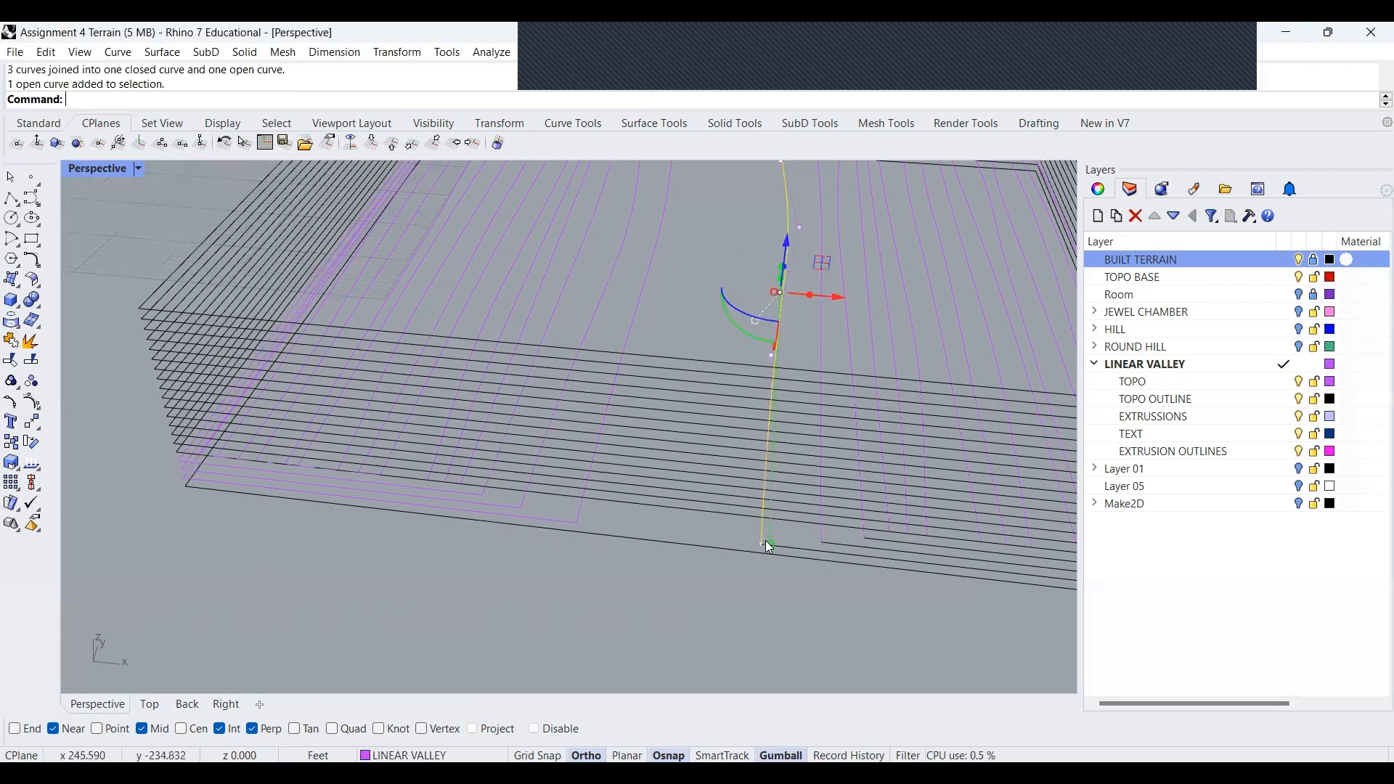
{"action": "left_click", "coordinate": [806, 549], "text": "shift"}
{"action": "key", "text": "Return"}
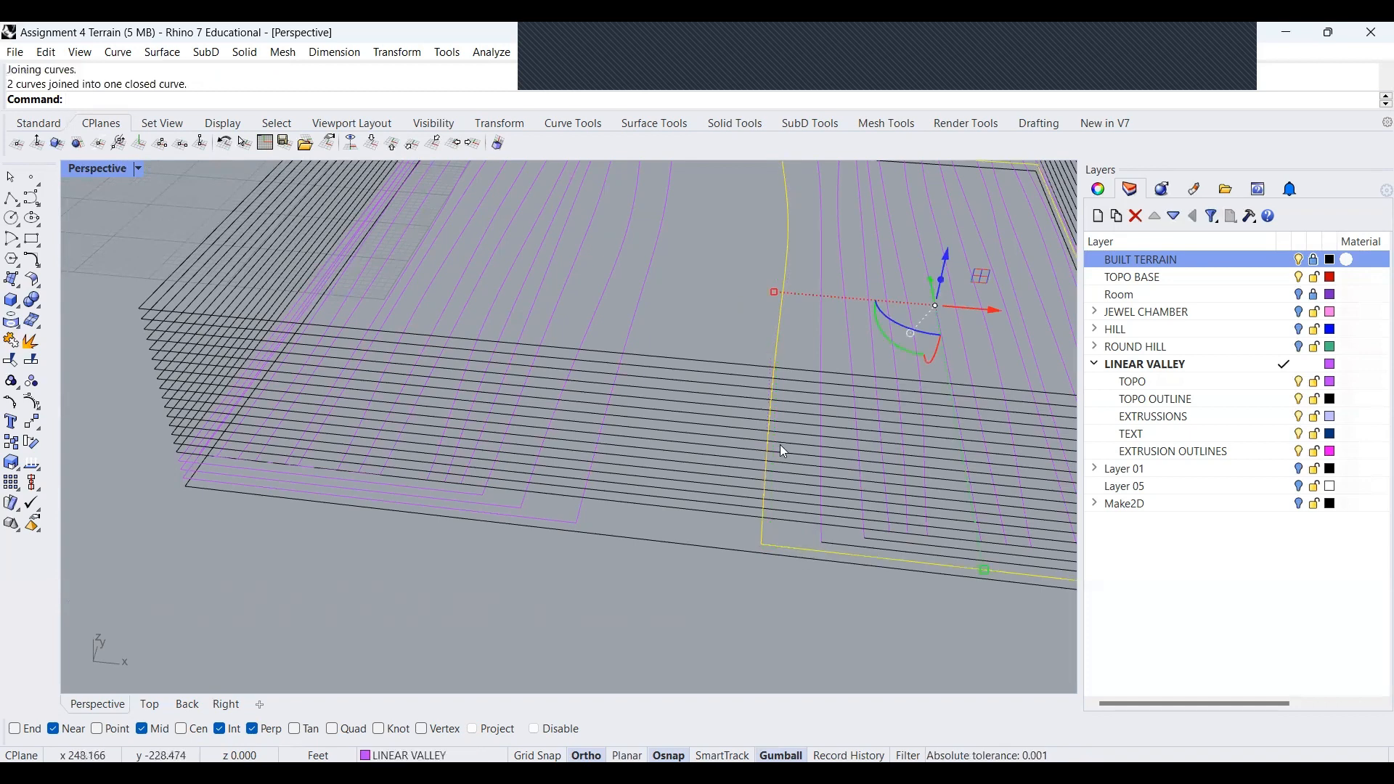
Join the second contour on the valley's right slope with the trimmed outline at its level
{"action": "left_click", "coordinate": [820, 334]}
{"action": "left_click", "coordinate": [839, 542], "text": "shift"}
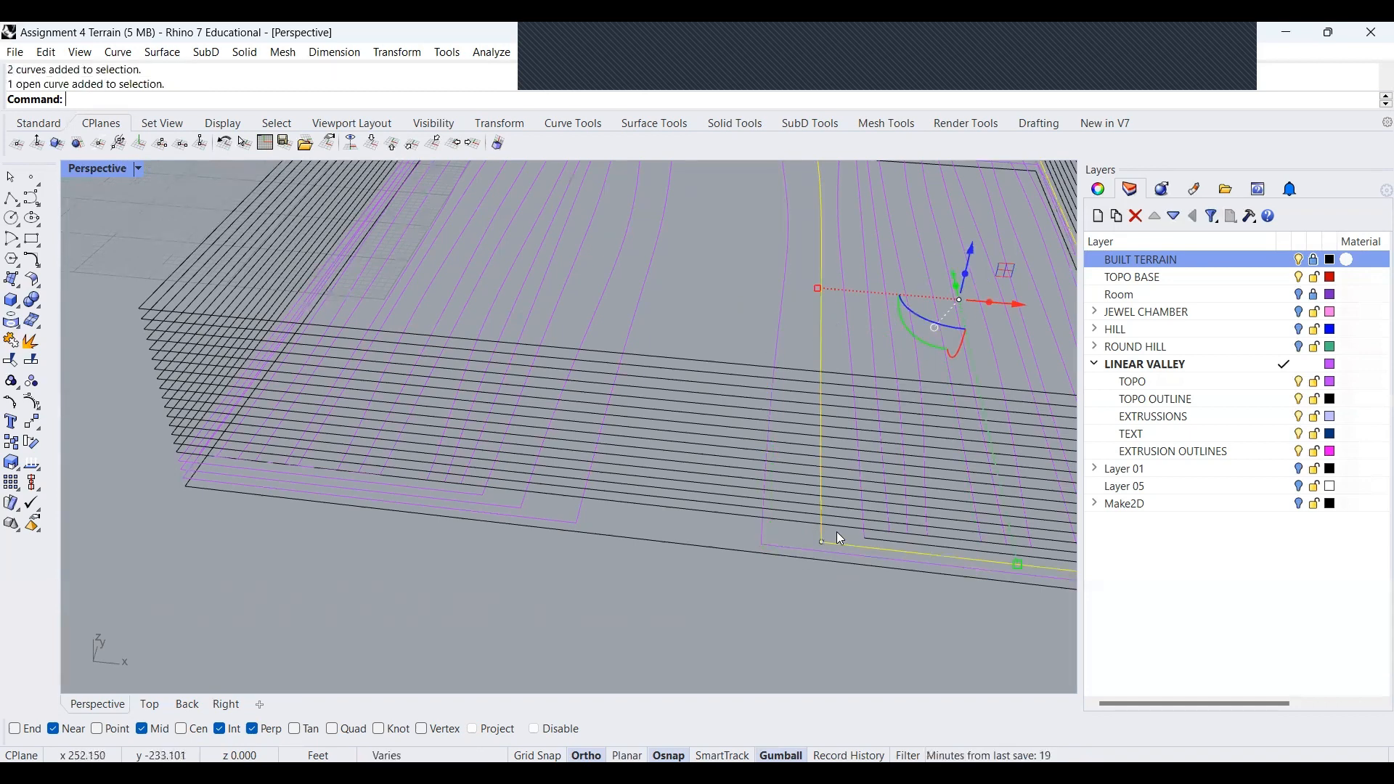
Join two neighbouring valley contour lines on one side of the stack with their boundary segments into closed curves
{"action": "key", "text": "Return"}
{"action": "left_click", "coordinate": [855, 378], "text": "shift"}
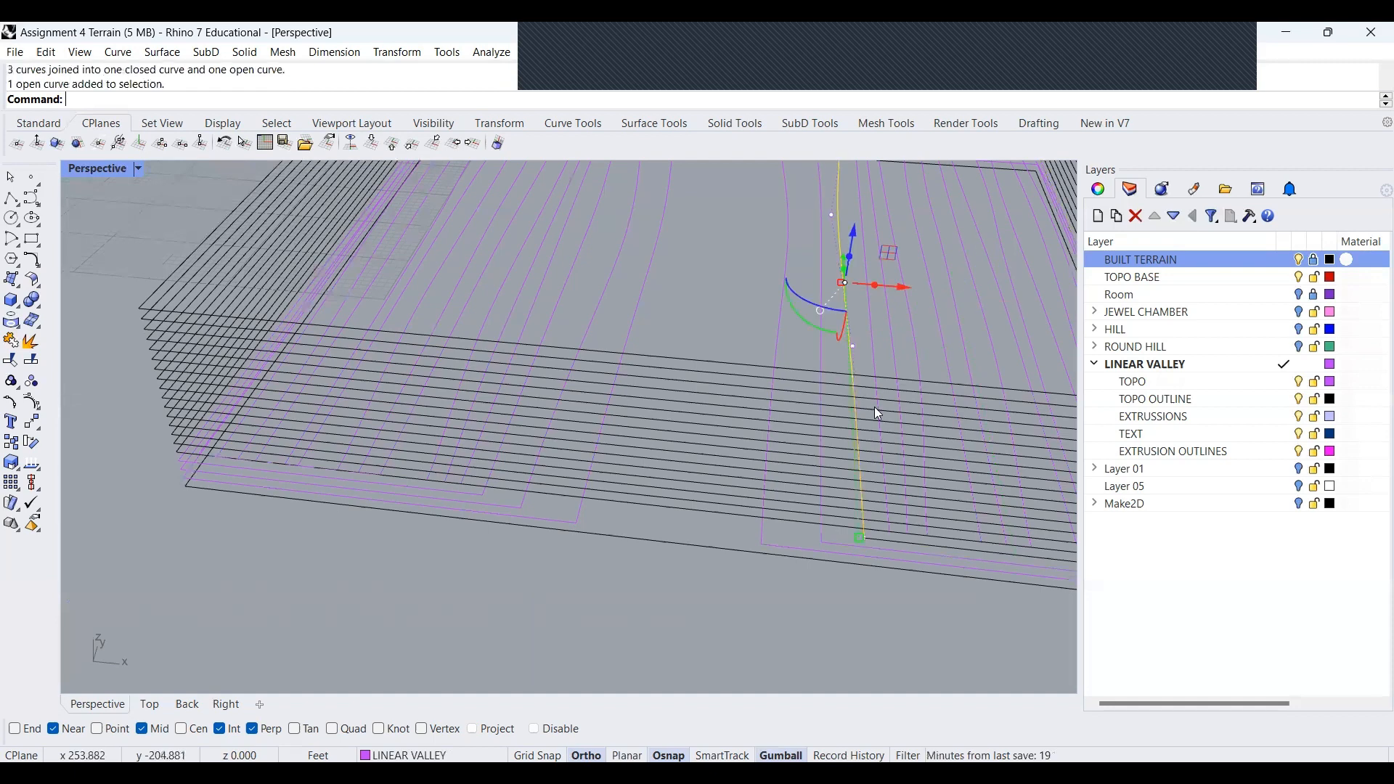
{"action": "left_click", "coordinate": [883, 541], "text": "shift"}
{"action": "key", "text": "Return"}
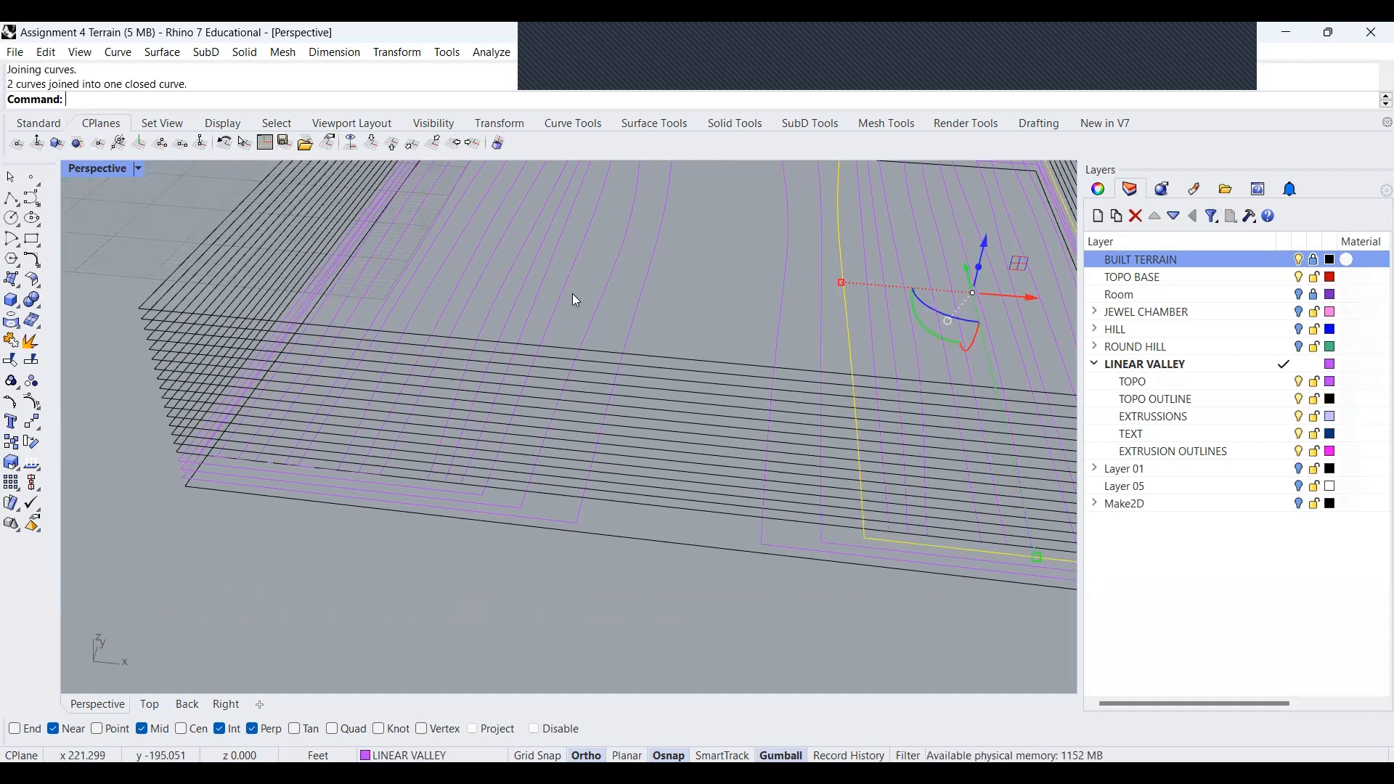
Group the two lowest valley contour outlines, one from each side of the valley
{"action": "scroll", "coordinate": [546, 544], "scroll_direction": "up", "scroll_amount": 3}
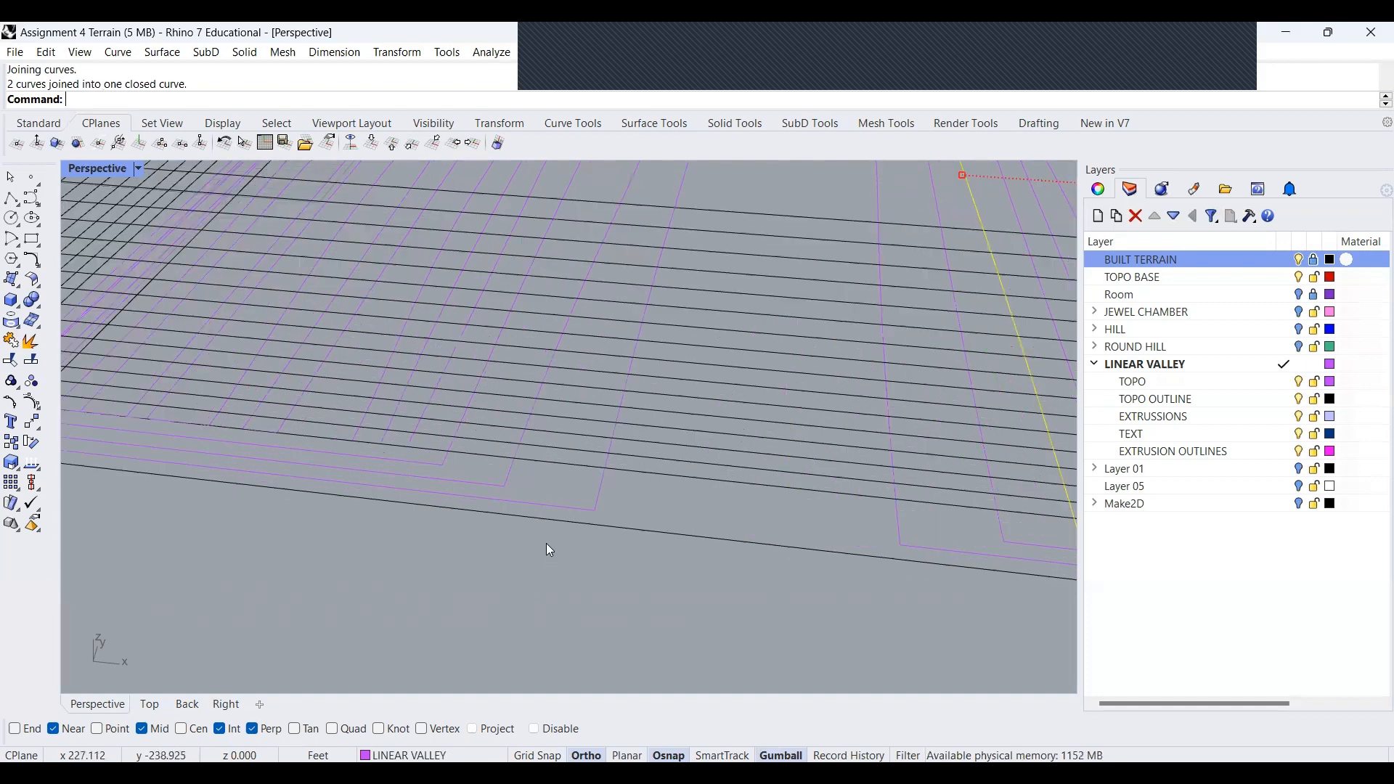
{"action": "left_click", "coordinate": [548, 515]}
{"action": "scroll", "coordinate": [548, 515], "scroll_direction": "down", "scroll_amount": 3}
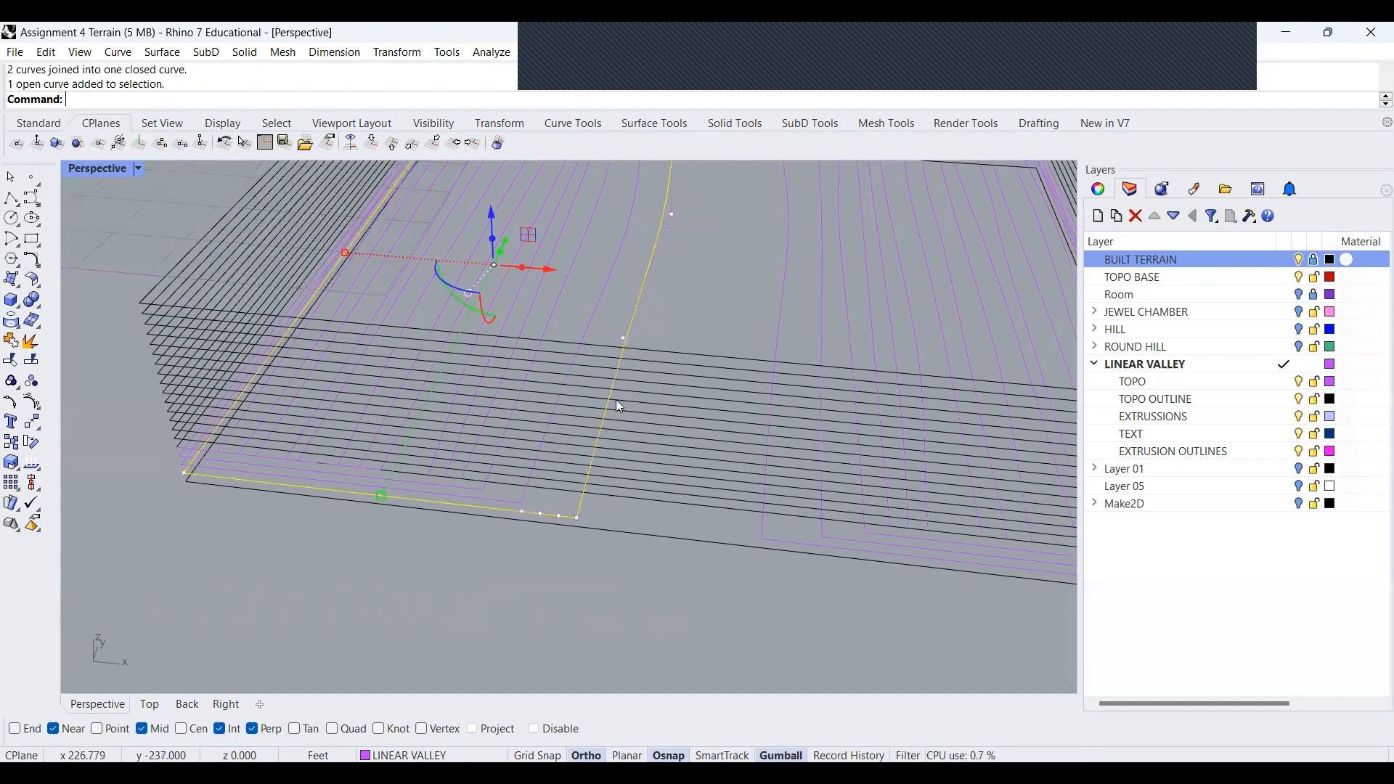
{"action": "left_click", "coordinate": [782, 323], "text": "shift"}
{"action": "scroll", "coordinate": [608, 560], "scroll_direction": "down", "scroll_amount": 3}
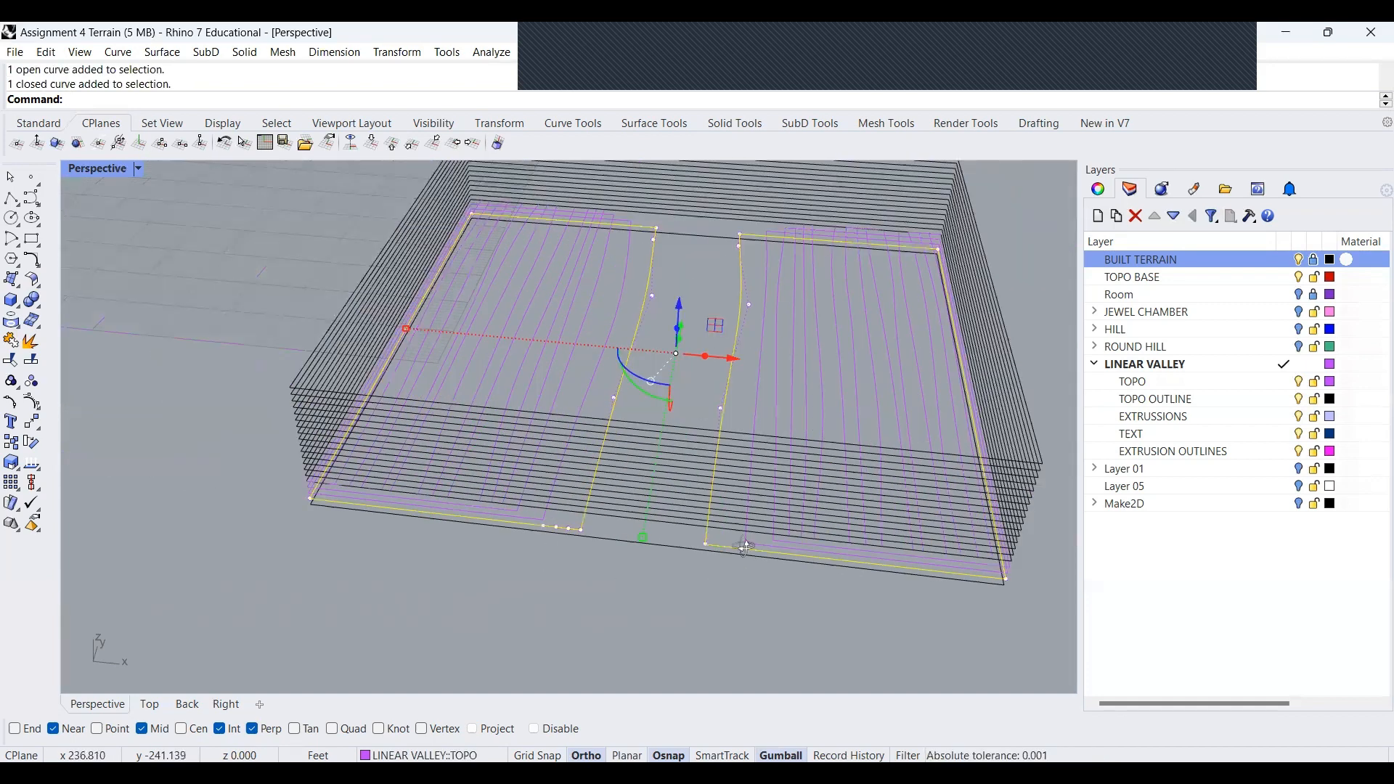
{"action": "right_click_drag", "start_coordinate": [610, 446], "coordinate": [657, 243]}
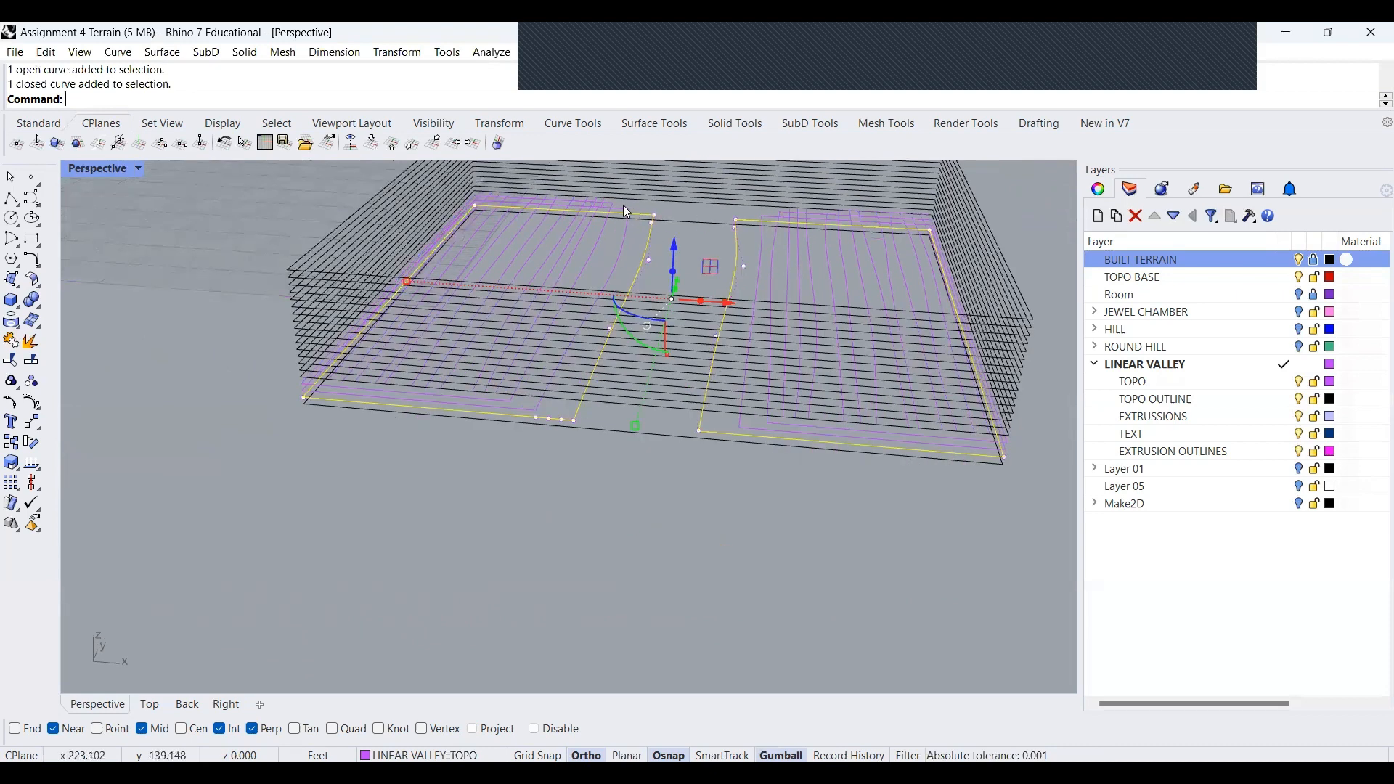
{"action": "type", "text": "G"}
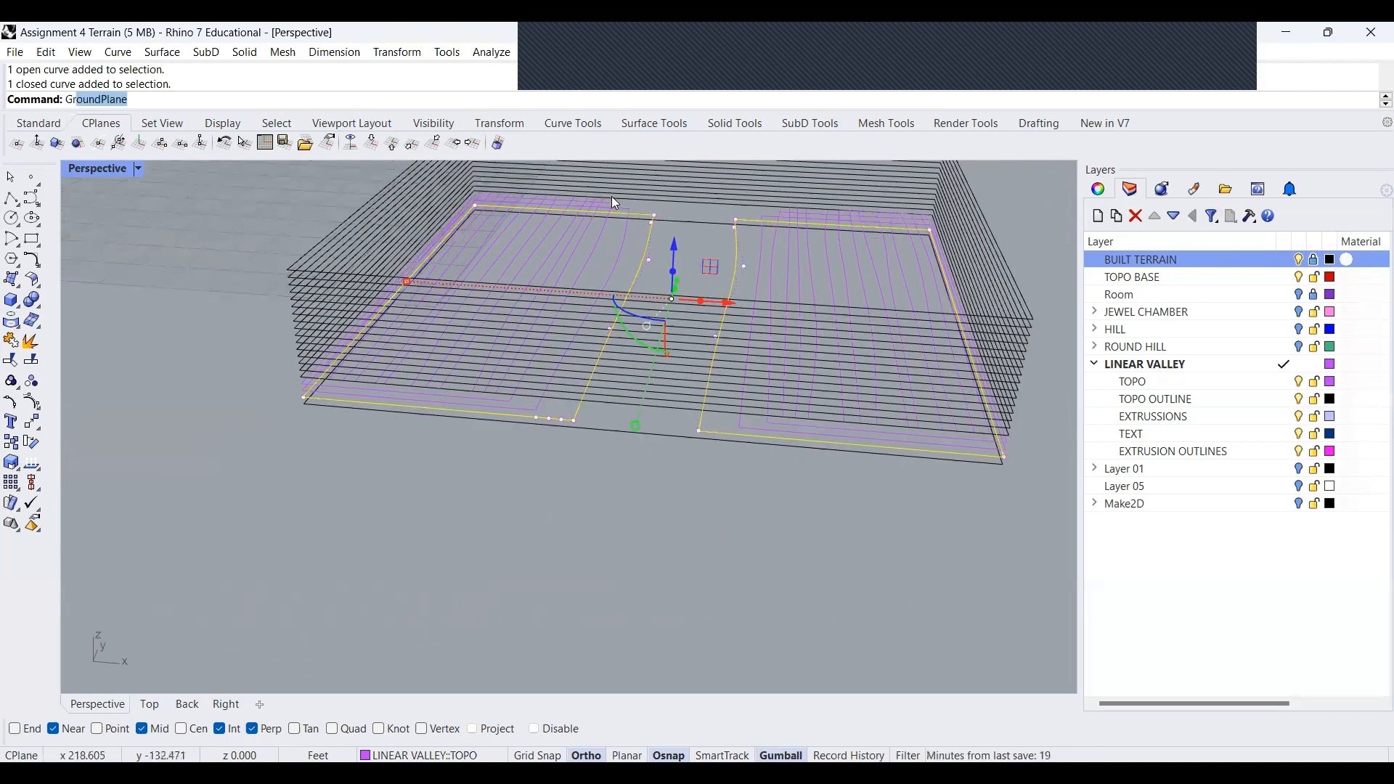
{"action": "type", "text": "roup"}
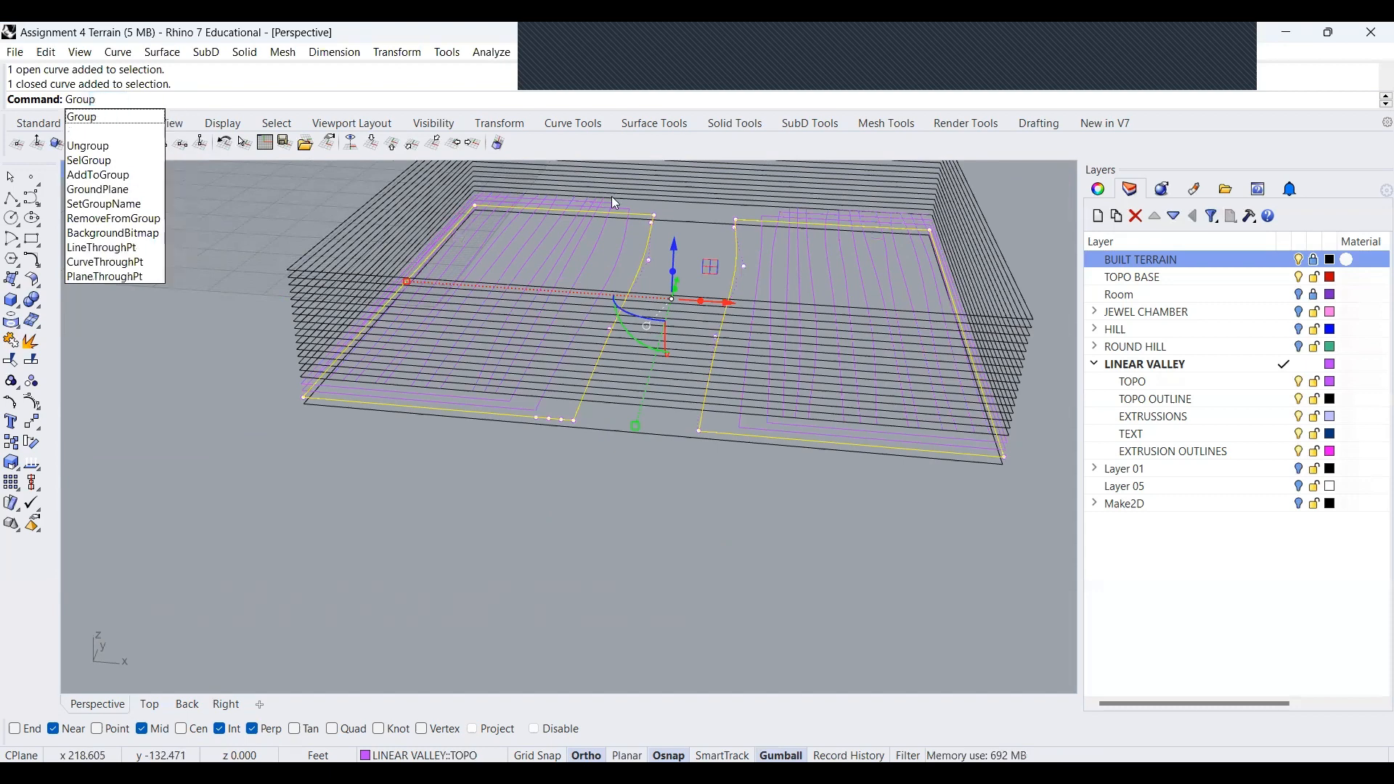
{"action": "key", "text": "Return"}
{"action": "left_click", "coordinate": [642, 488]}
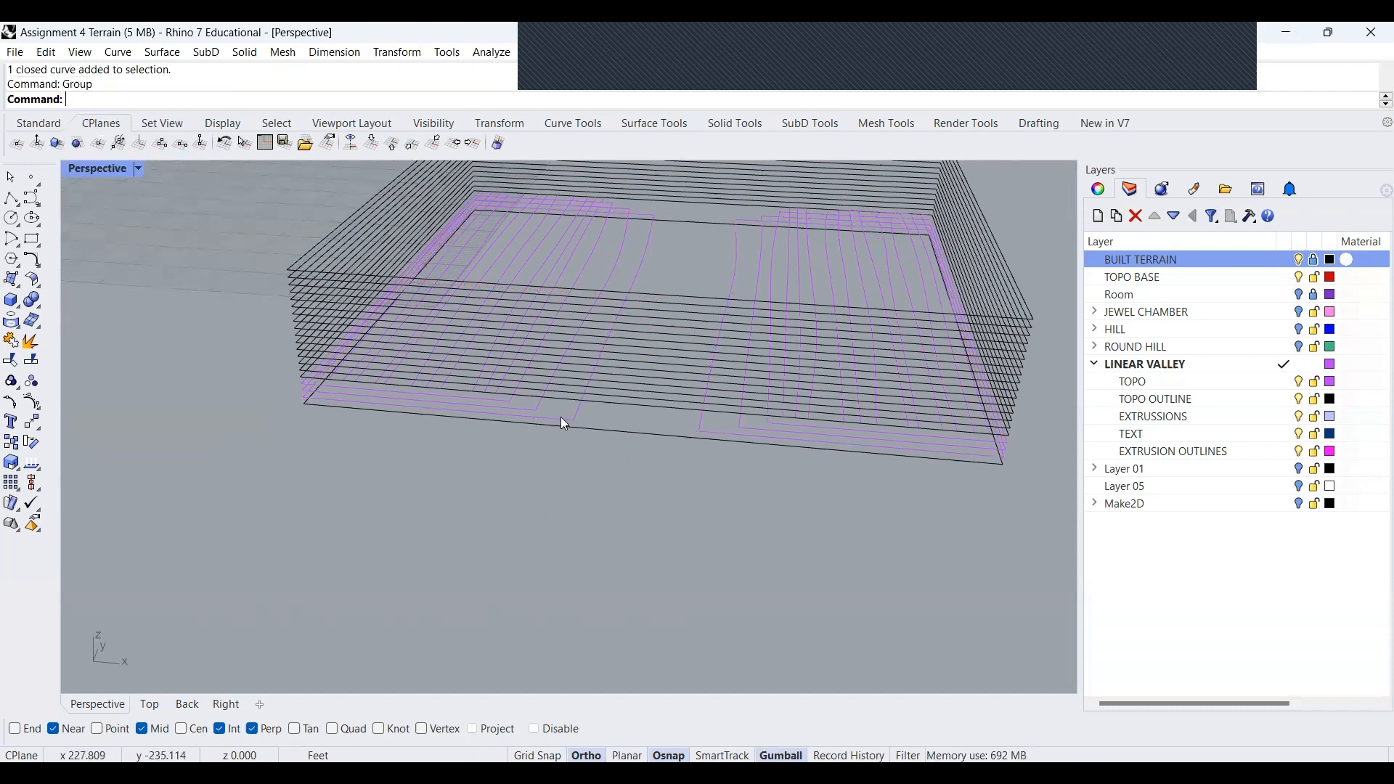
{"action": "left_click", "coordinate": [561, 418]}
{"action": "type", "text": "ExtrudeCrv"}
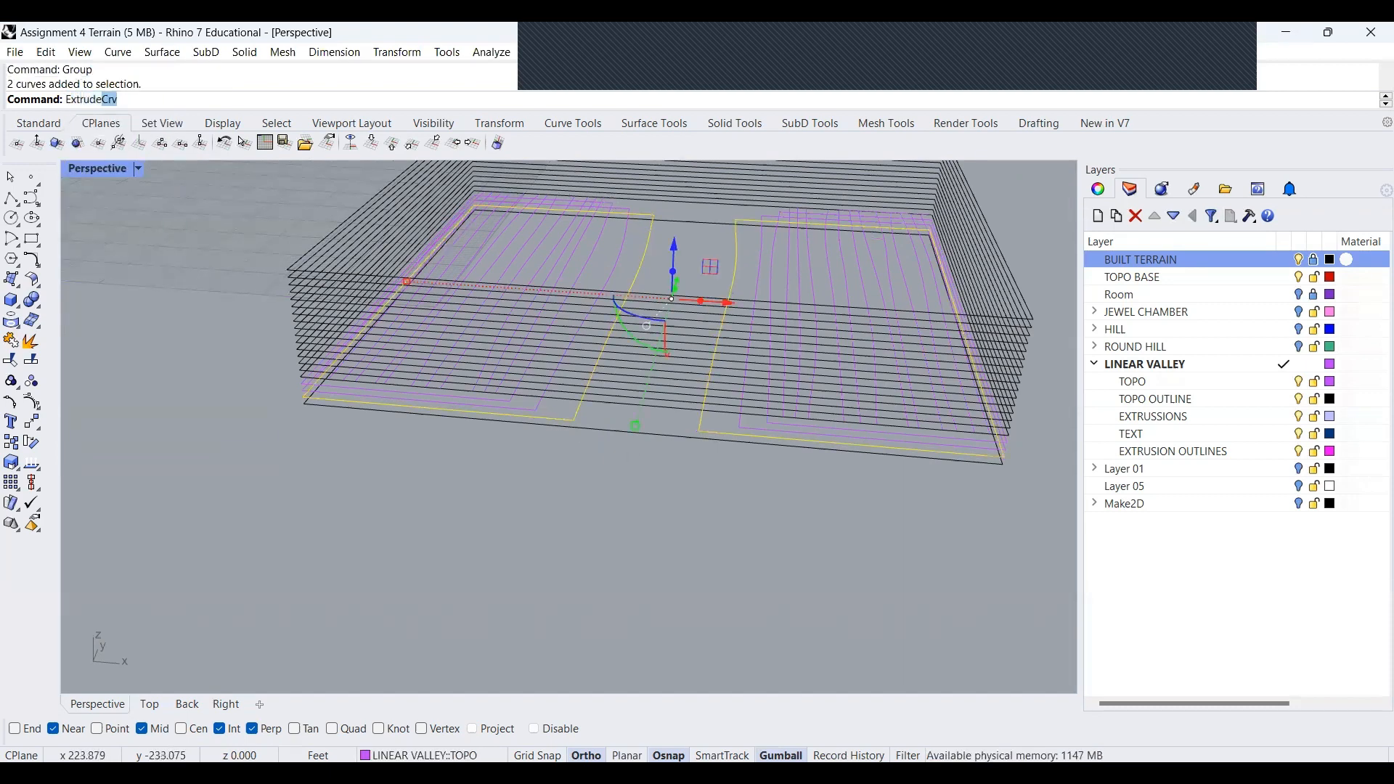
{"action": "key", "text": "Return"}
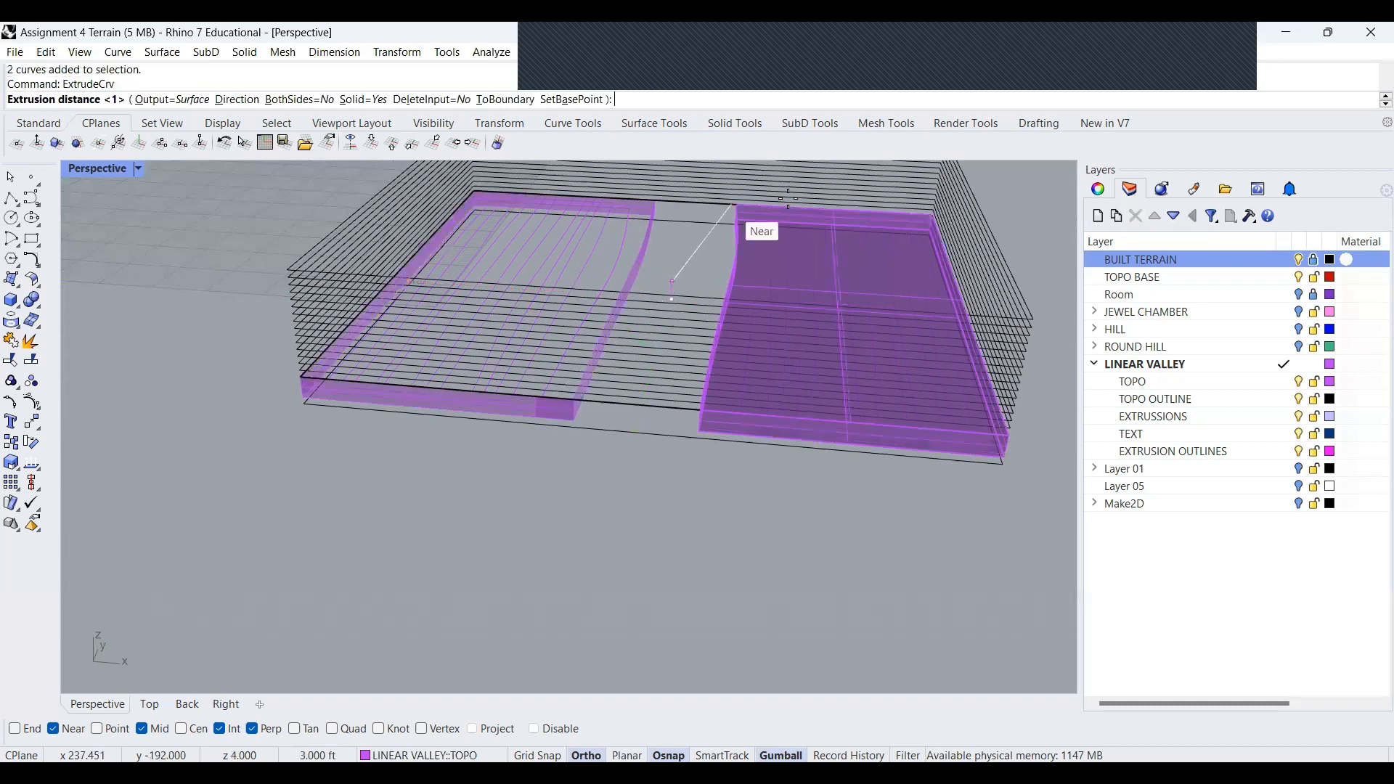
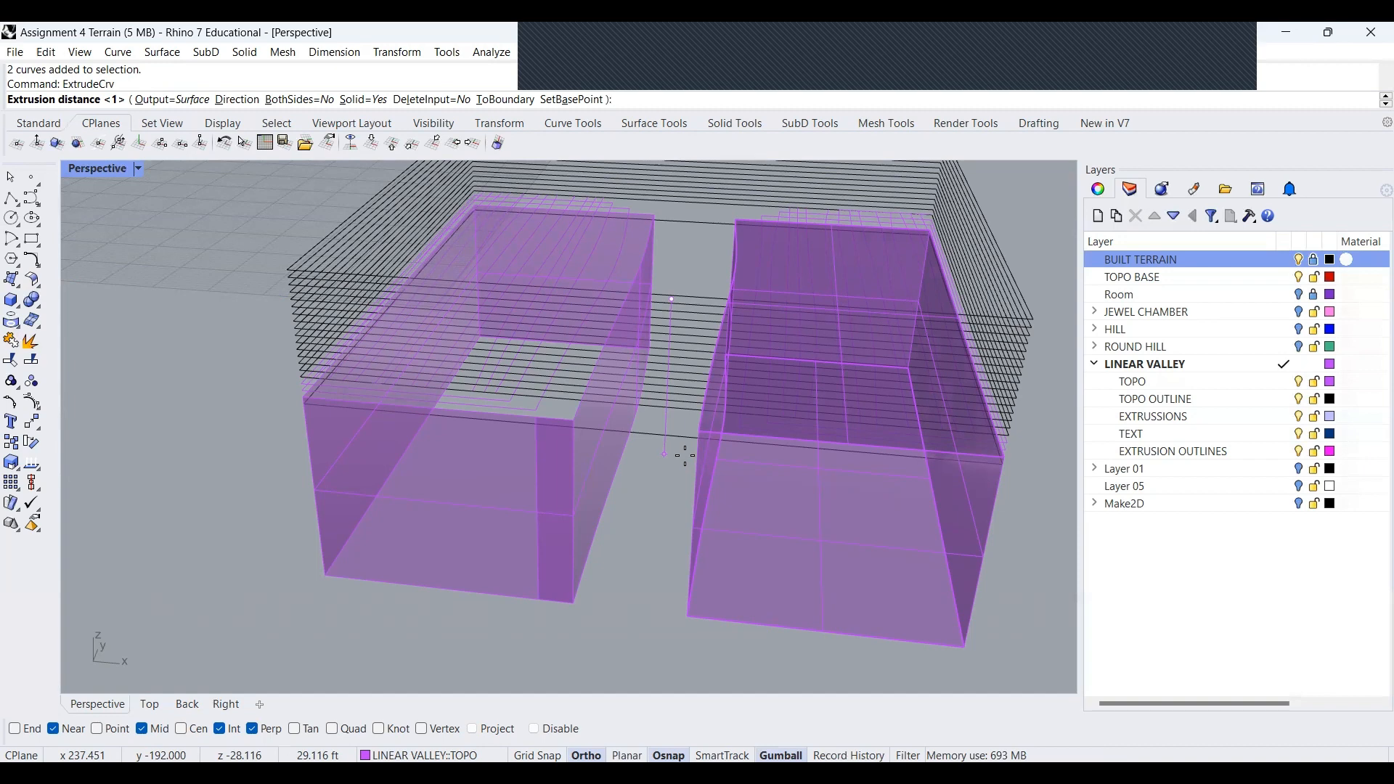
{"action": "key", "text": "Escape"}
{"action": "key", "text": "Escape"}
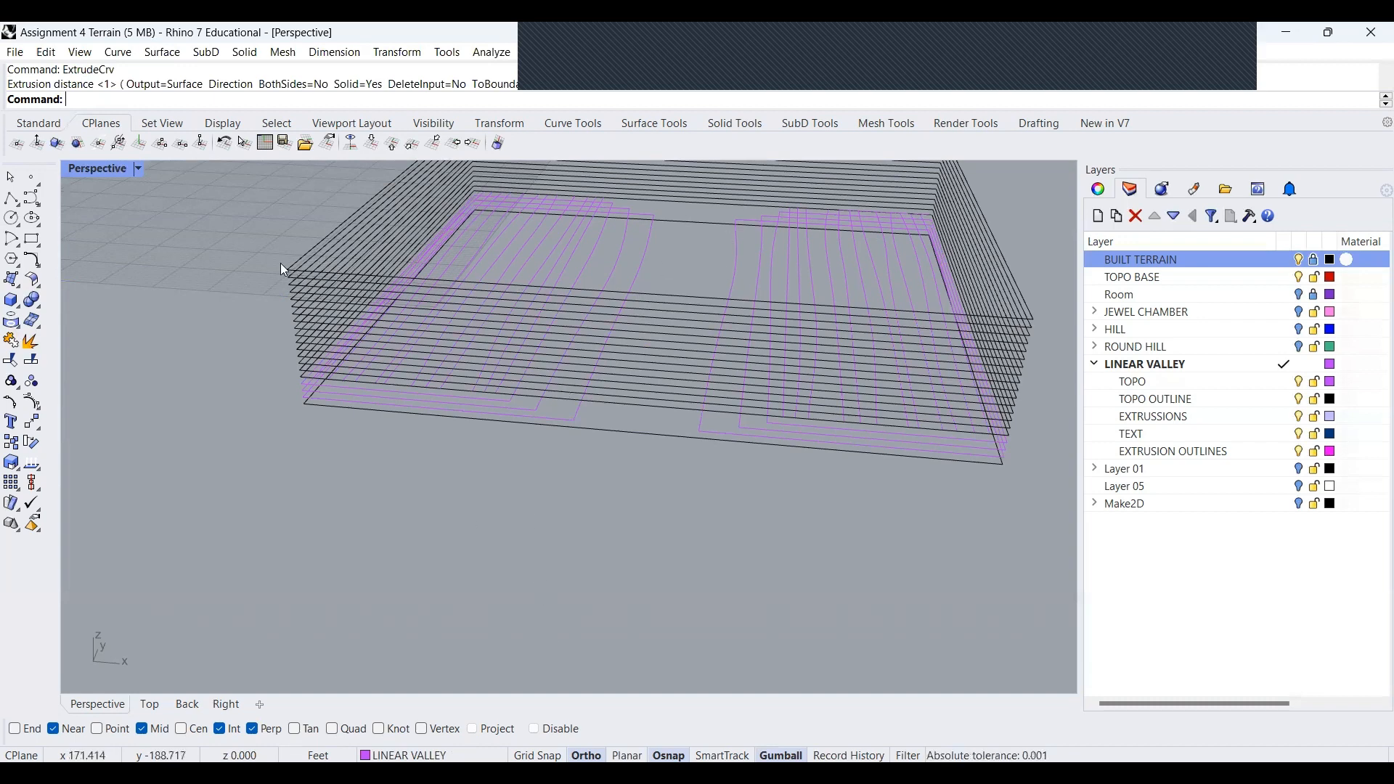
Make ROUND HILL the current layer and hide the LINEAR VALLEY layer
{"action": "scroll", "coordinate": [600, 491], "scroll_direction": "down", "scroll_amount": 5}
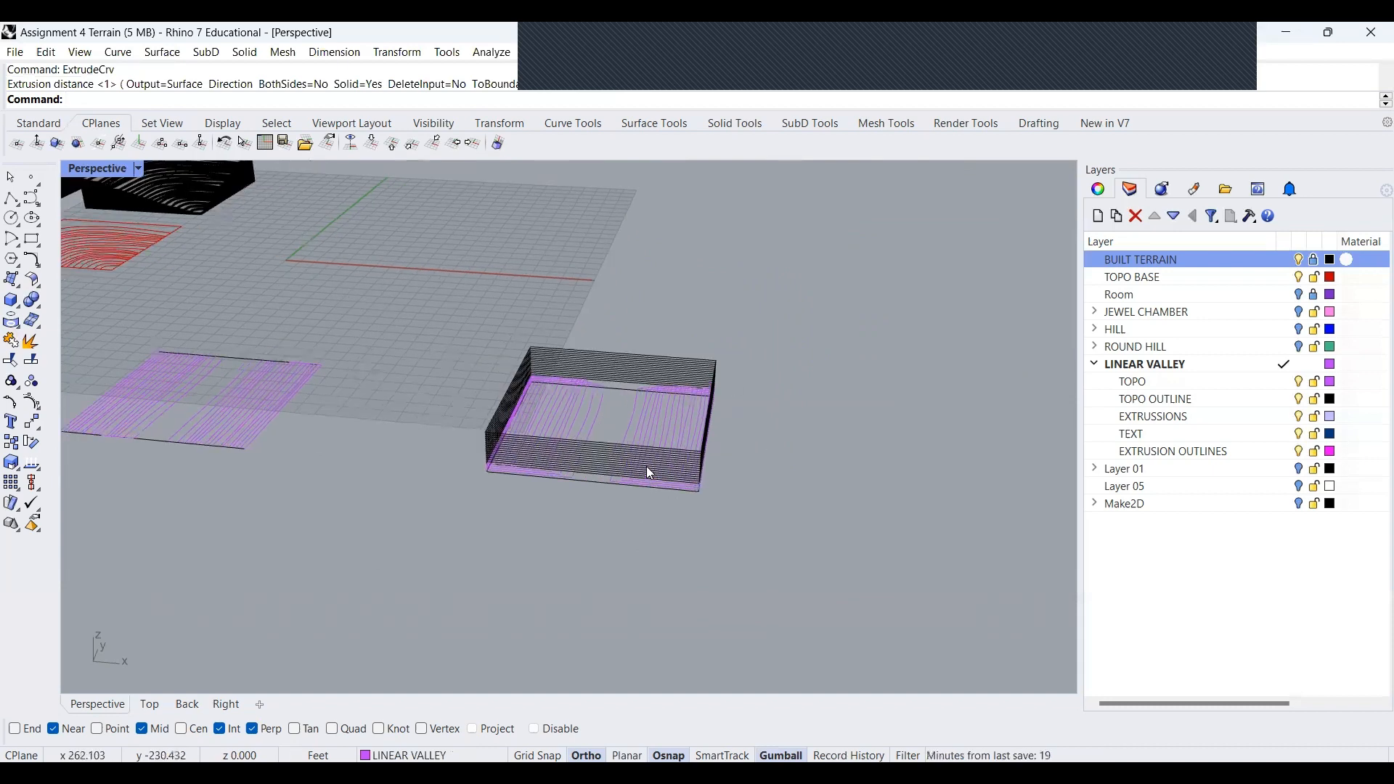
{"action": "scroll", "coordinate": [647, 469], "scroll_direction": "down", "scroll_amount": 3}
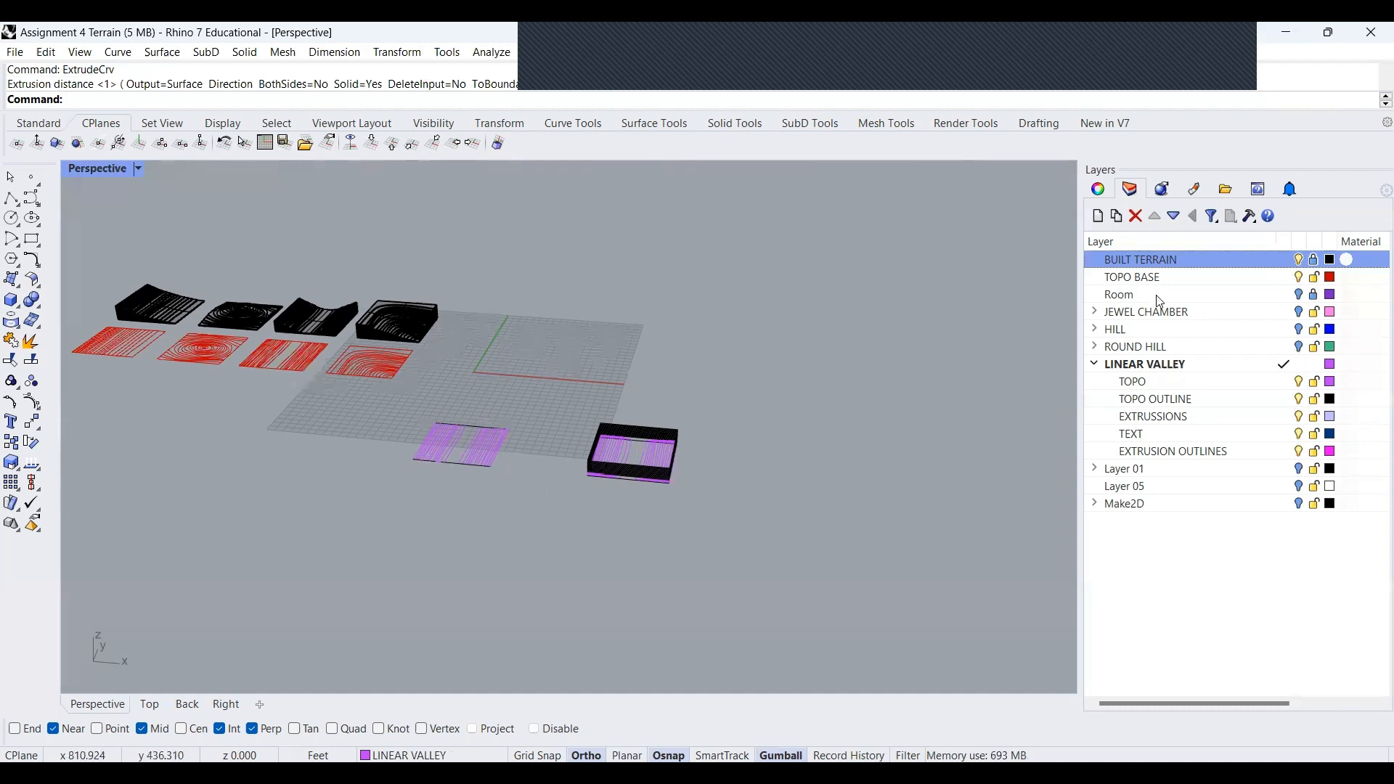
{"action": "left_click", "coordinate": [1095, 365]}
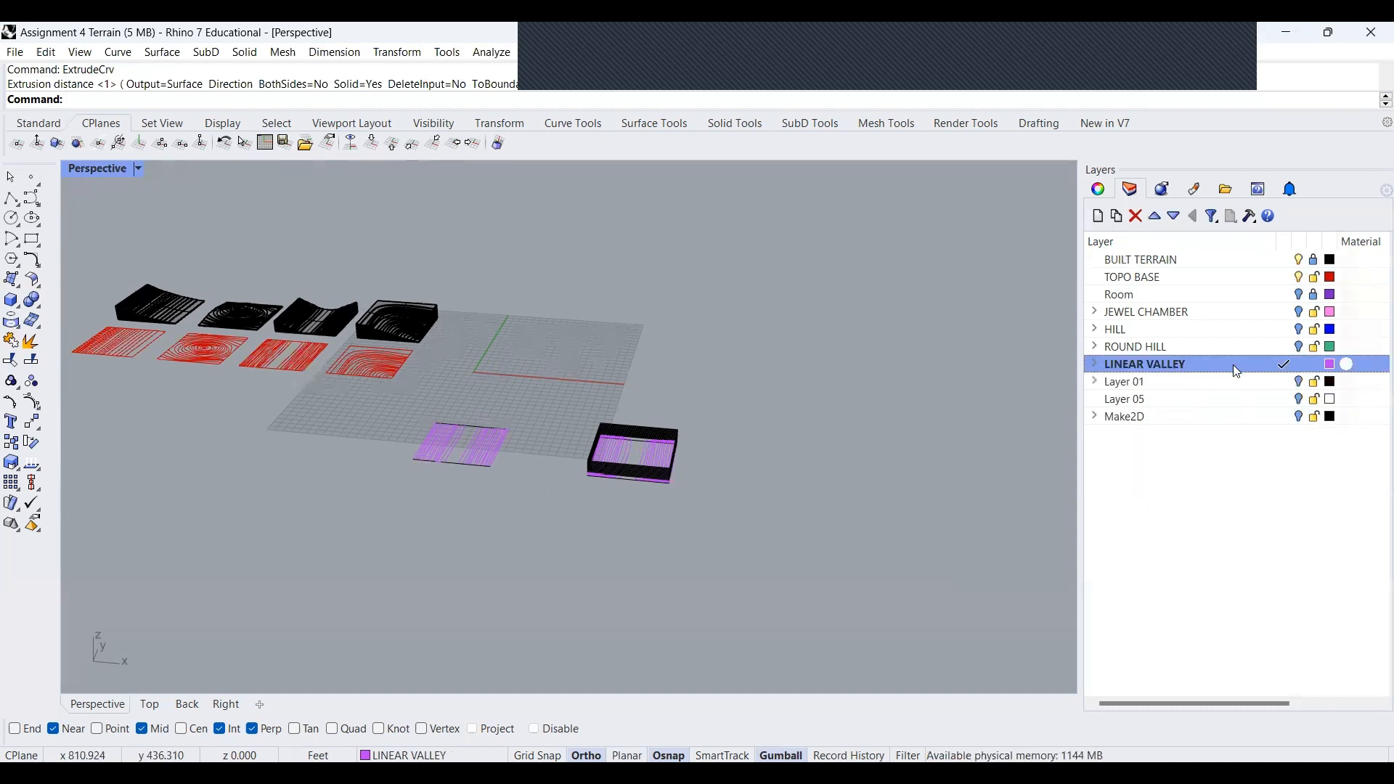
{"action": "double_click", "coordinate": [1177, 350]}
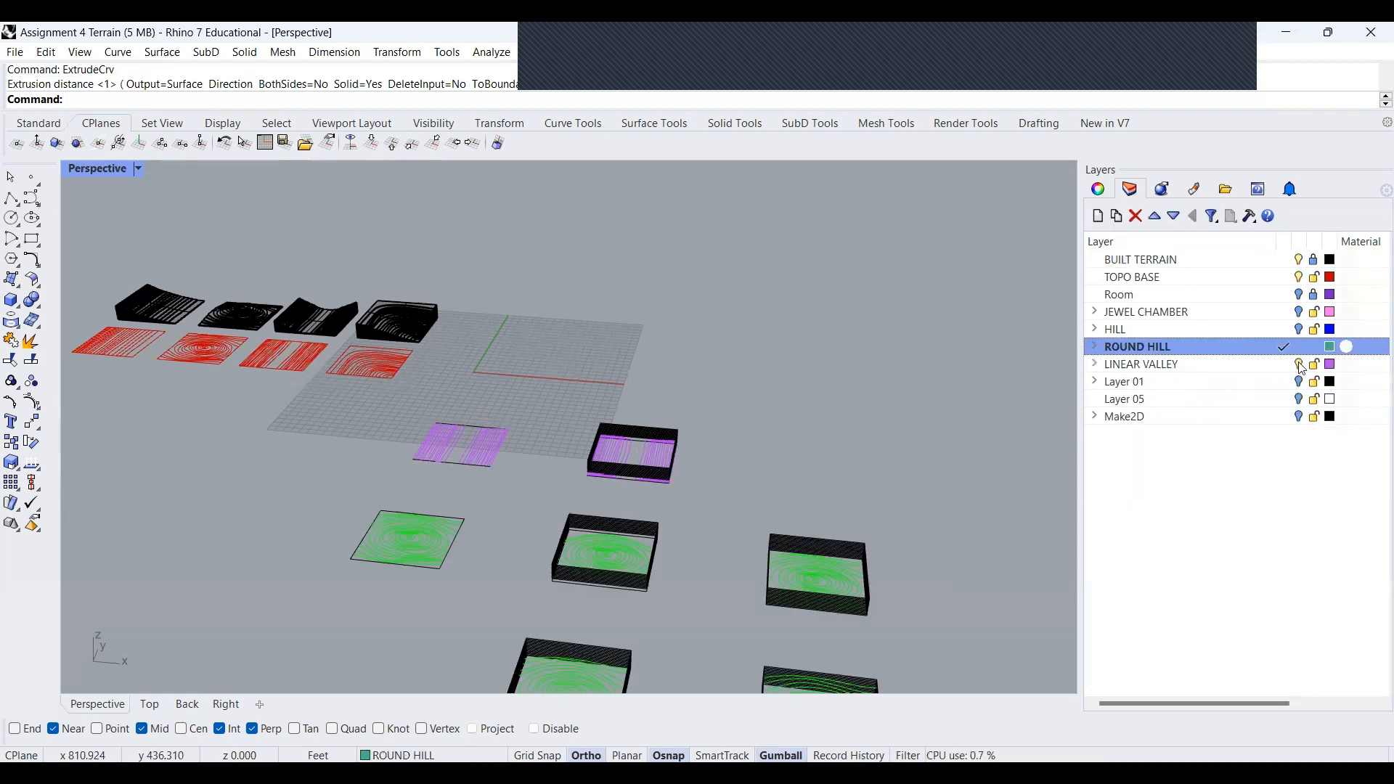
{"action": "left_click", "coordinate": [1177, 365]}
{"action": "scroll", "coordinate": [603, 376], "scroll_direction": "down", "scroll_amount": 3}
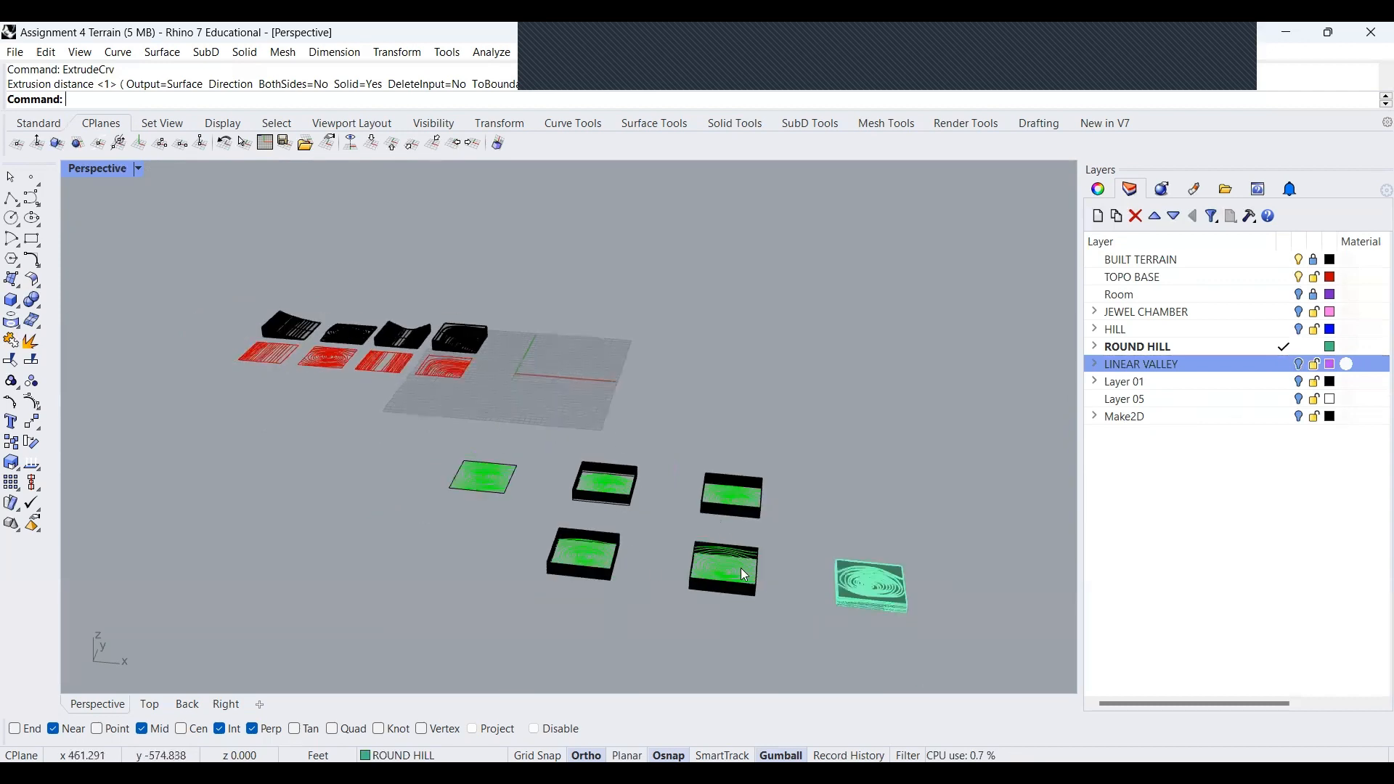
Examine the round hill's contour lines and stacked square outlines from above and from the side
{"action": "right_click_drag", "start_coordinate": [591, 477], "coordinate": [649, 570]}
{"action": "scroll", "coordinate": [643, 575], "scroll_direction": "up", "scroll_amount": 5}
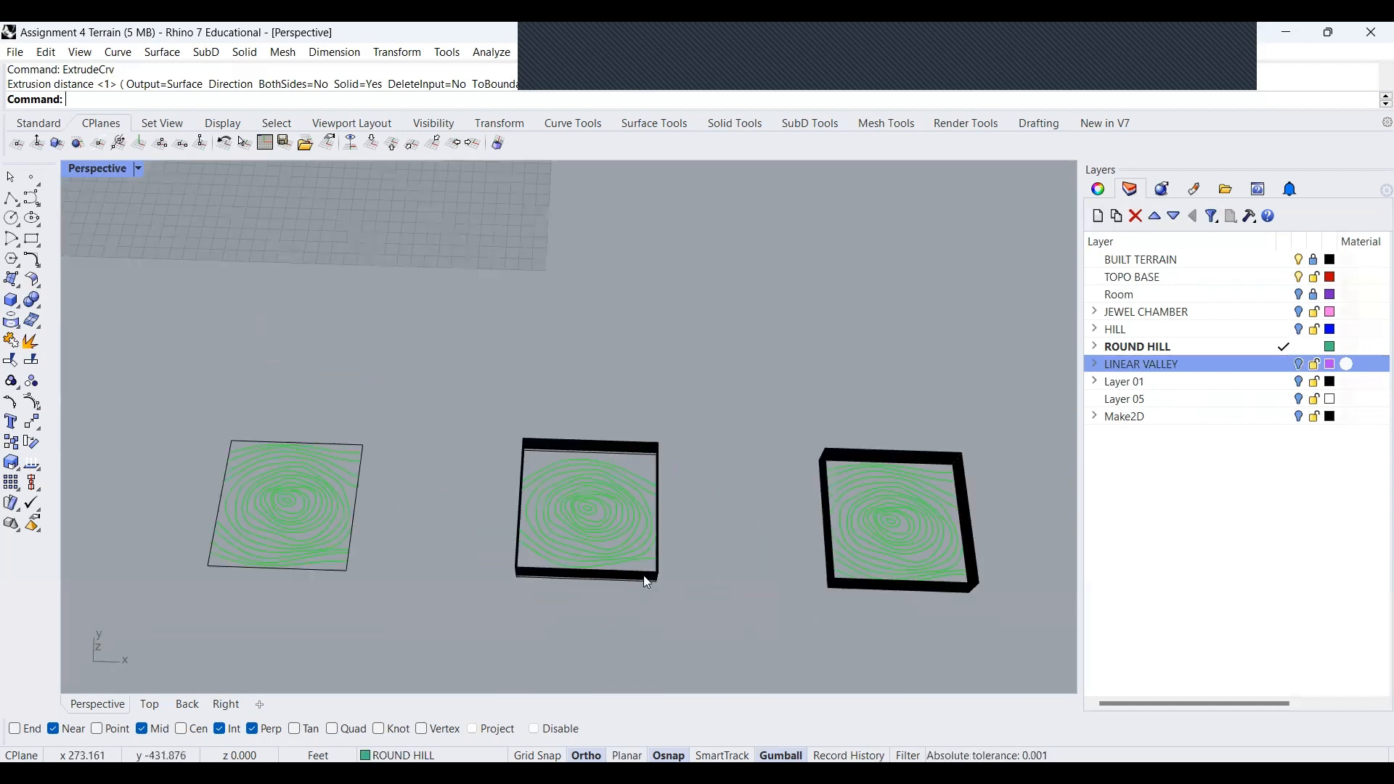
{"action": "scroll", "coordinate": [619, 469], "scroll_direction": "up", "scroll_amount": 5}
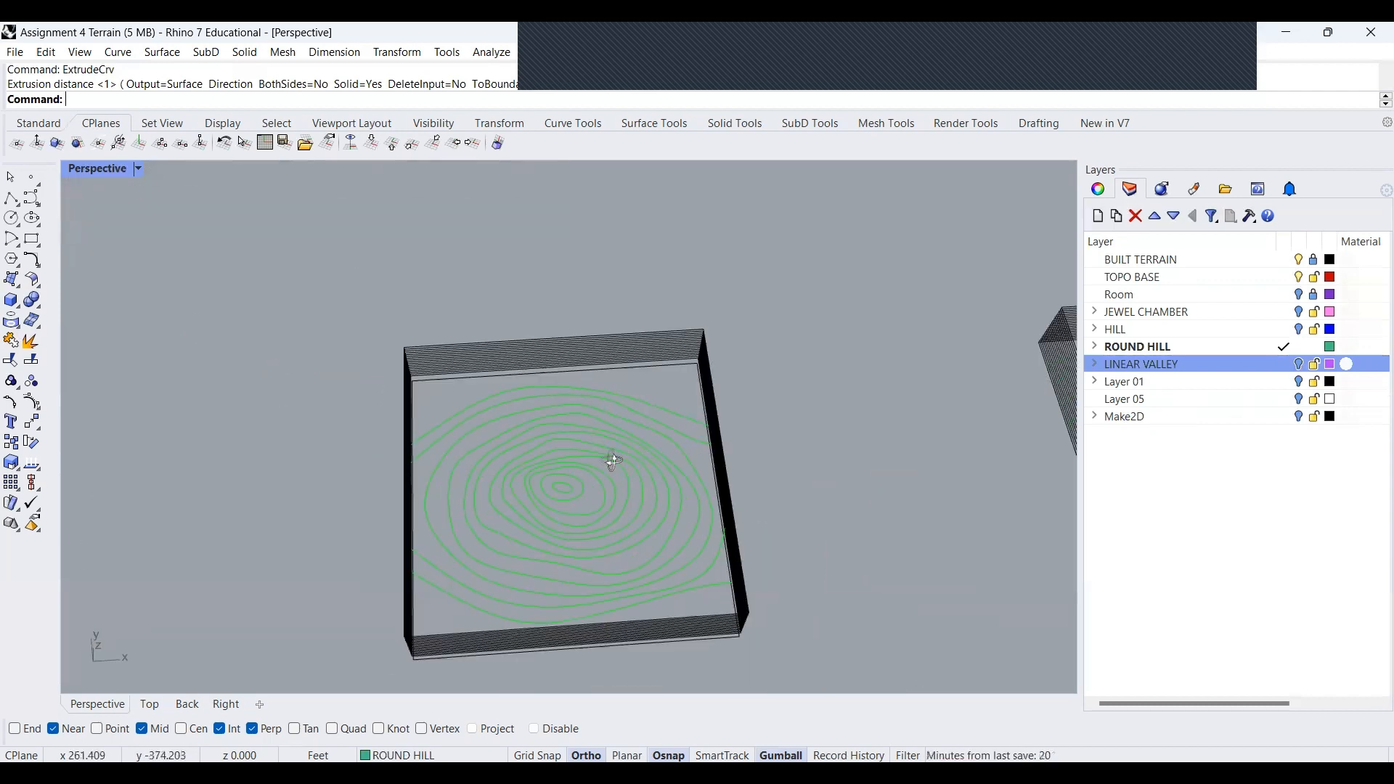
{"action": "scroll", "coordinate": [523, 487], "scroll_direction": "down", "scroll_amount": 5}
{"action": "scroll", "coordinate": [530, 469], "scroll_direction": "down", "scroll_amount": 3}
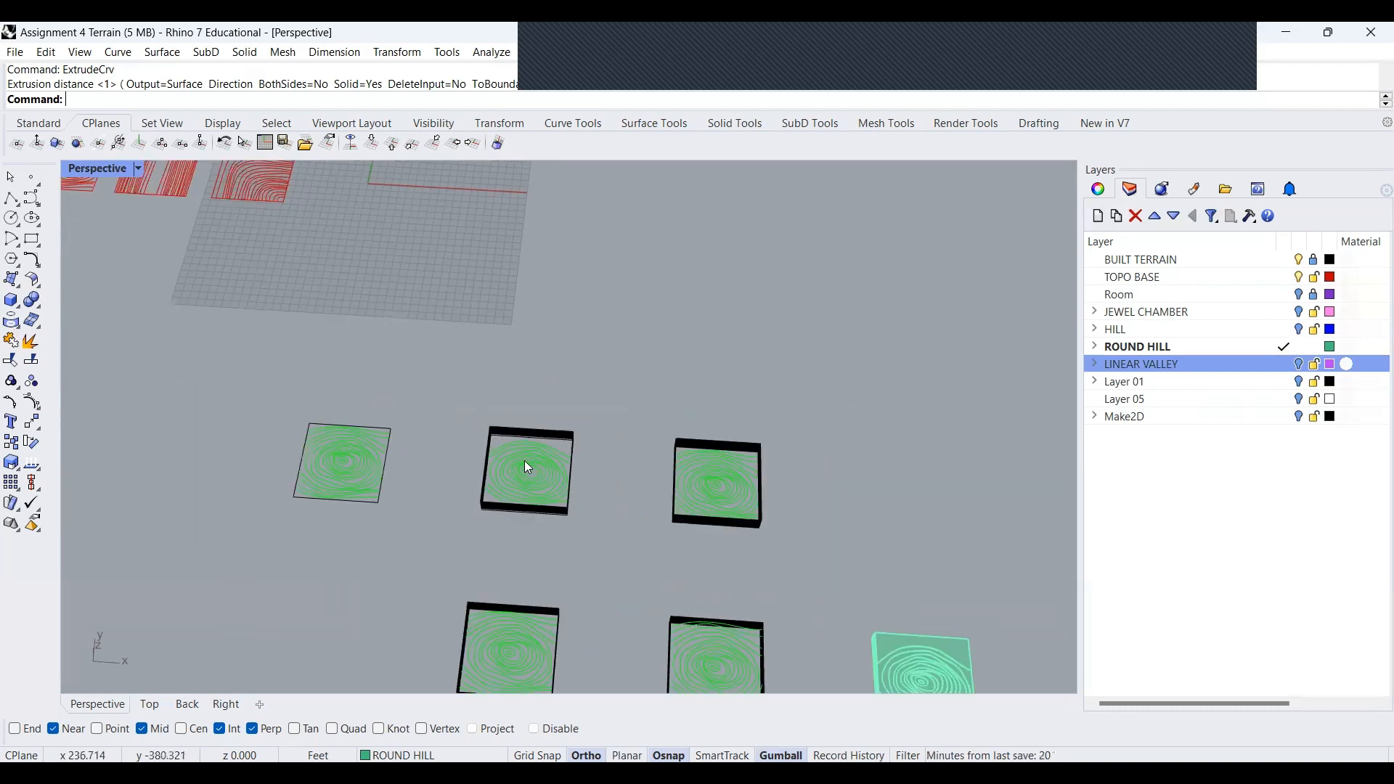
{"action": "scroll", "coordinate": [537, 467], "scroll_direction": "down", "scroll_amount": 2}
{"action": "scroll", "coordinate": [552, 491], "scroll_direction": "up", "scroll_amount": 6}
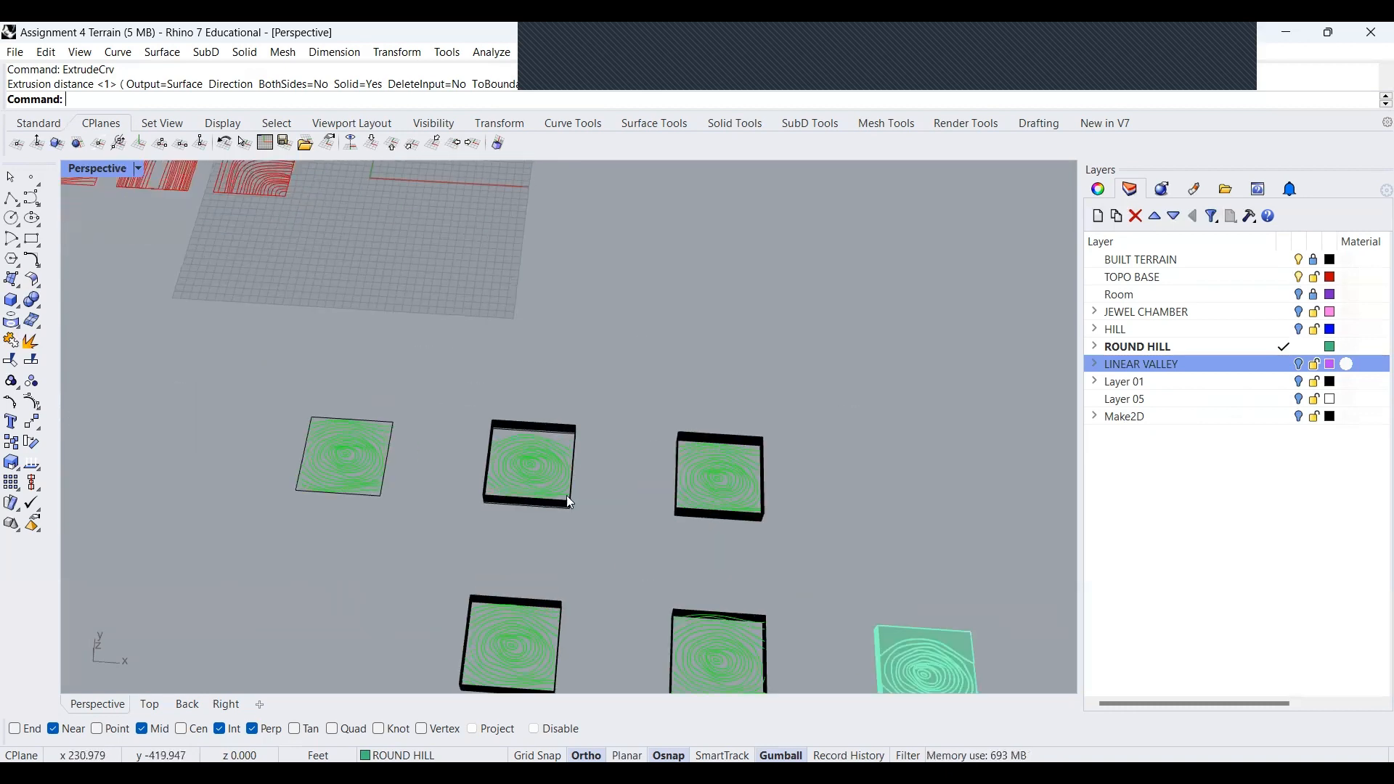
{"action": "scroll", "coordinate": [636, 520], "scroll_direction": "up", "scroll_amount": 1}
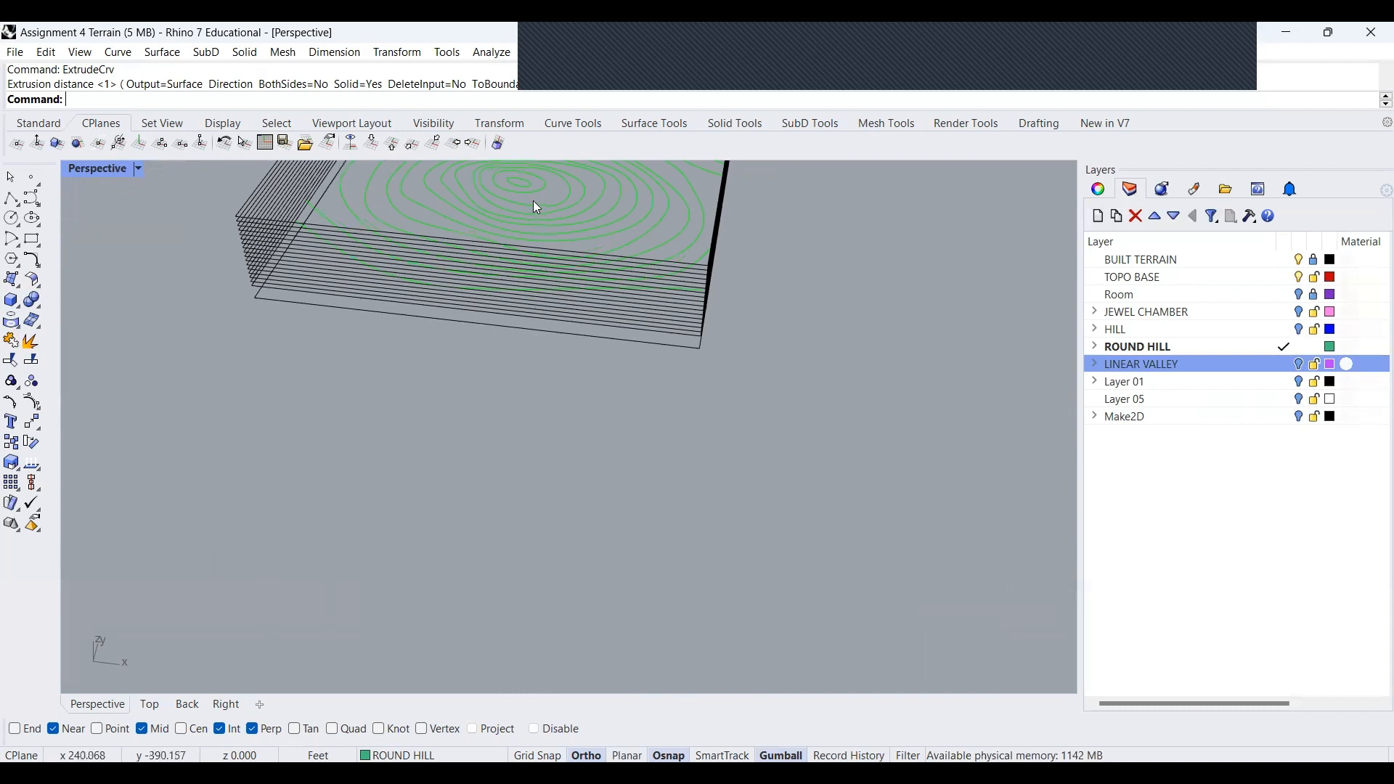
{"action": "scroll", "coordinate": [378, 316], "scroll_direction": "down", "scroll_amount": 2}
{"action": "scroll", "coordinate": [357, 343], "scroll_direction": "up", "scroll_amount": 2}
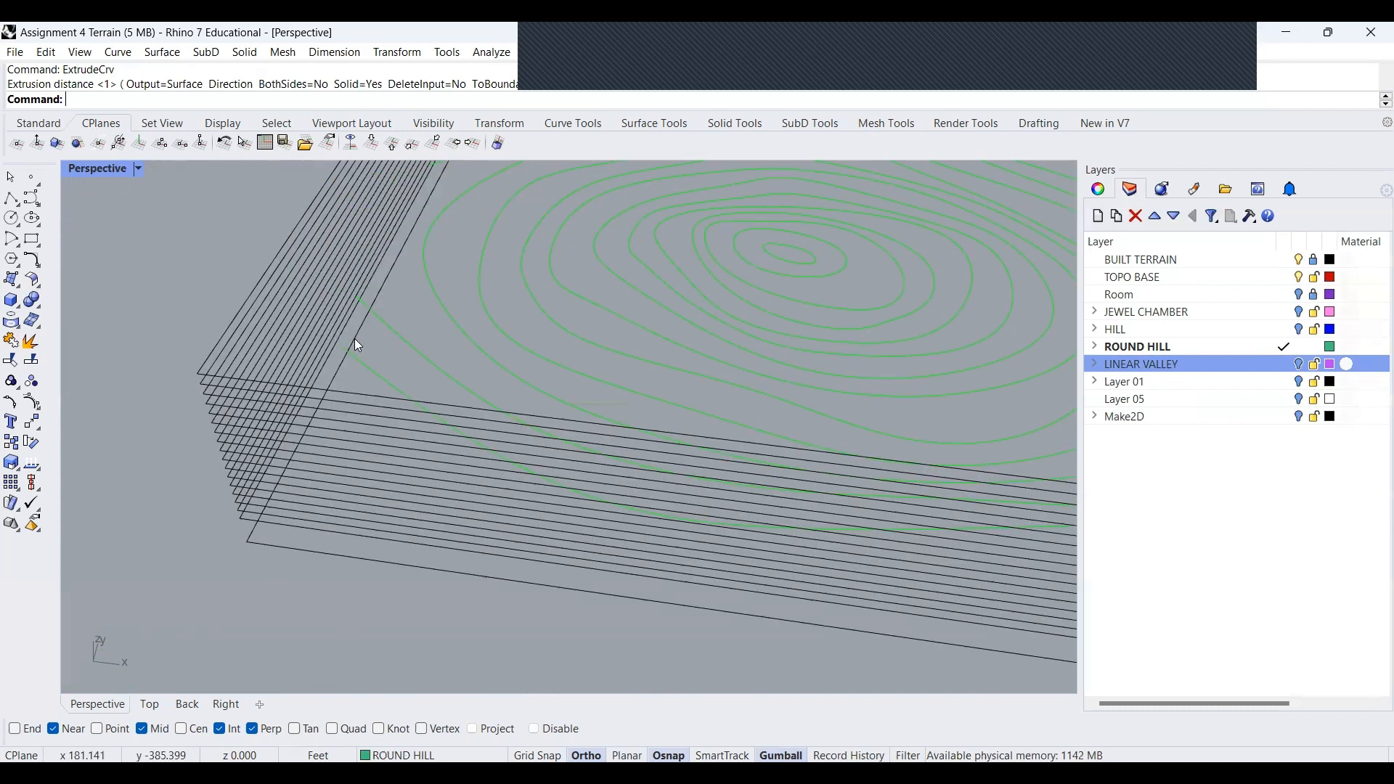
Try raising the second-lowest square outline of the round hill stack vertically by 1' twice
{"action": "left_click", "coordinate": [355, 339]}
{"action": "scroll", "coordinate": [288, 370], "scroll_direction": "down", "scroll_amount": 2}
{"action": "left_click_drag", "start_coordinate": [631, 275], "coordinate": [630, 269]}
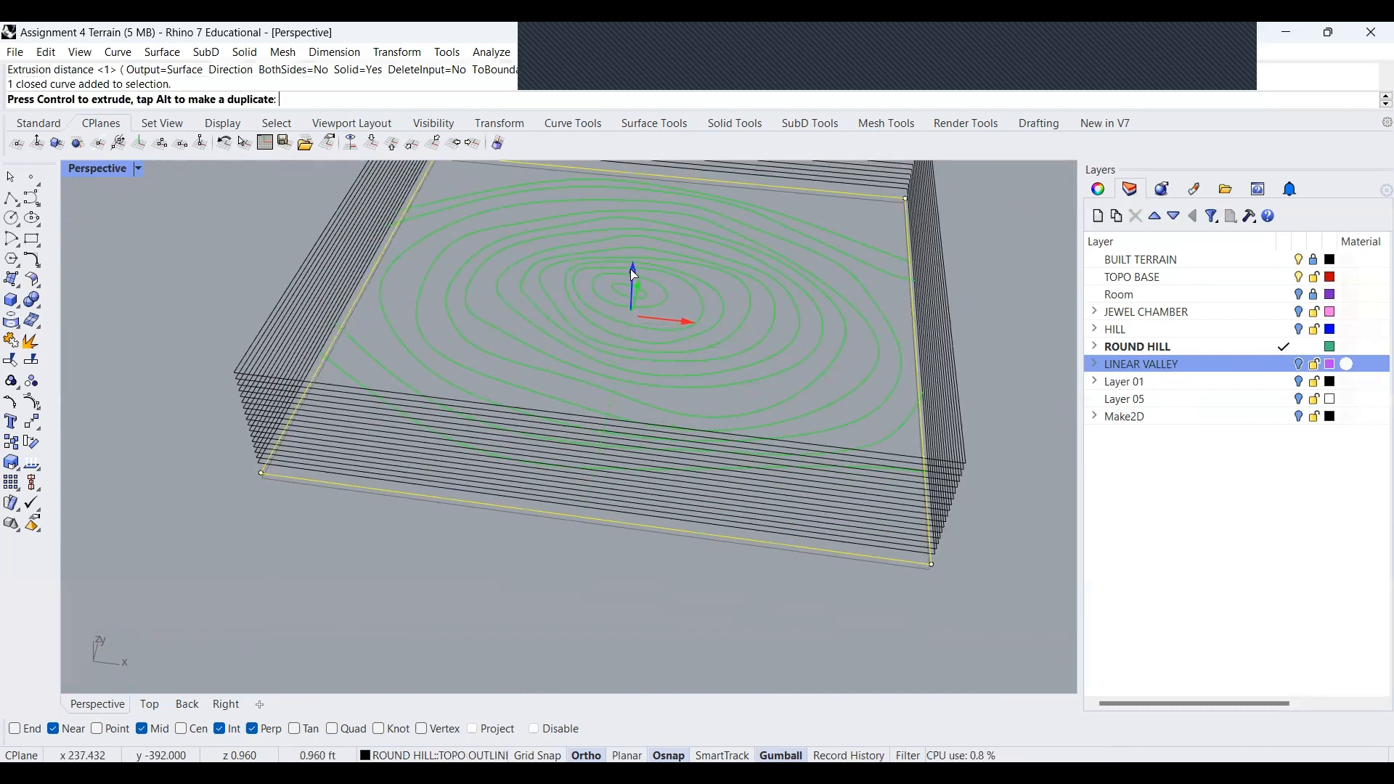
{"action": "type", "text": "1'"}
{"action": "key", "text": "Return"}
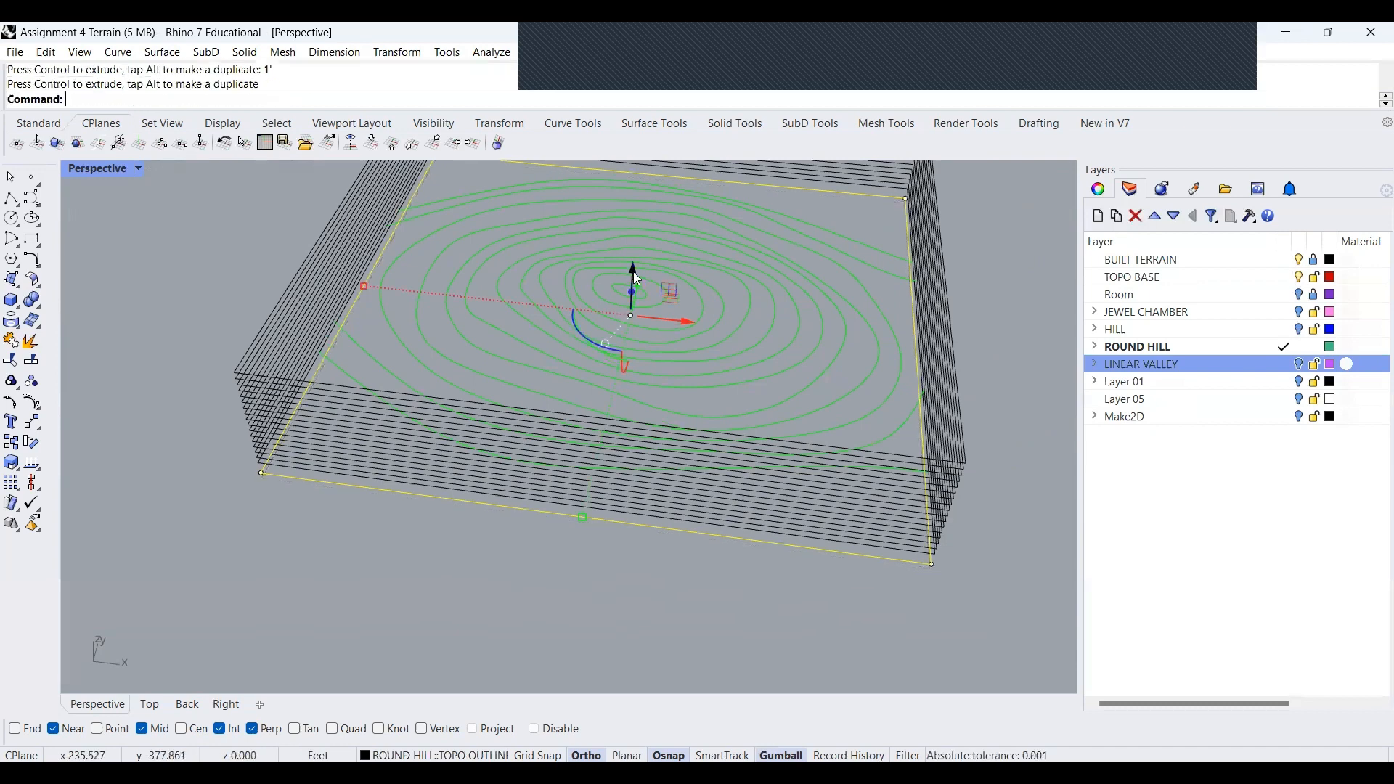
{"action": "left_click_drag", "start_coordinate": [632, 265], "coordinate": [630, 259]}
{"action": "type", "text": "1'"}
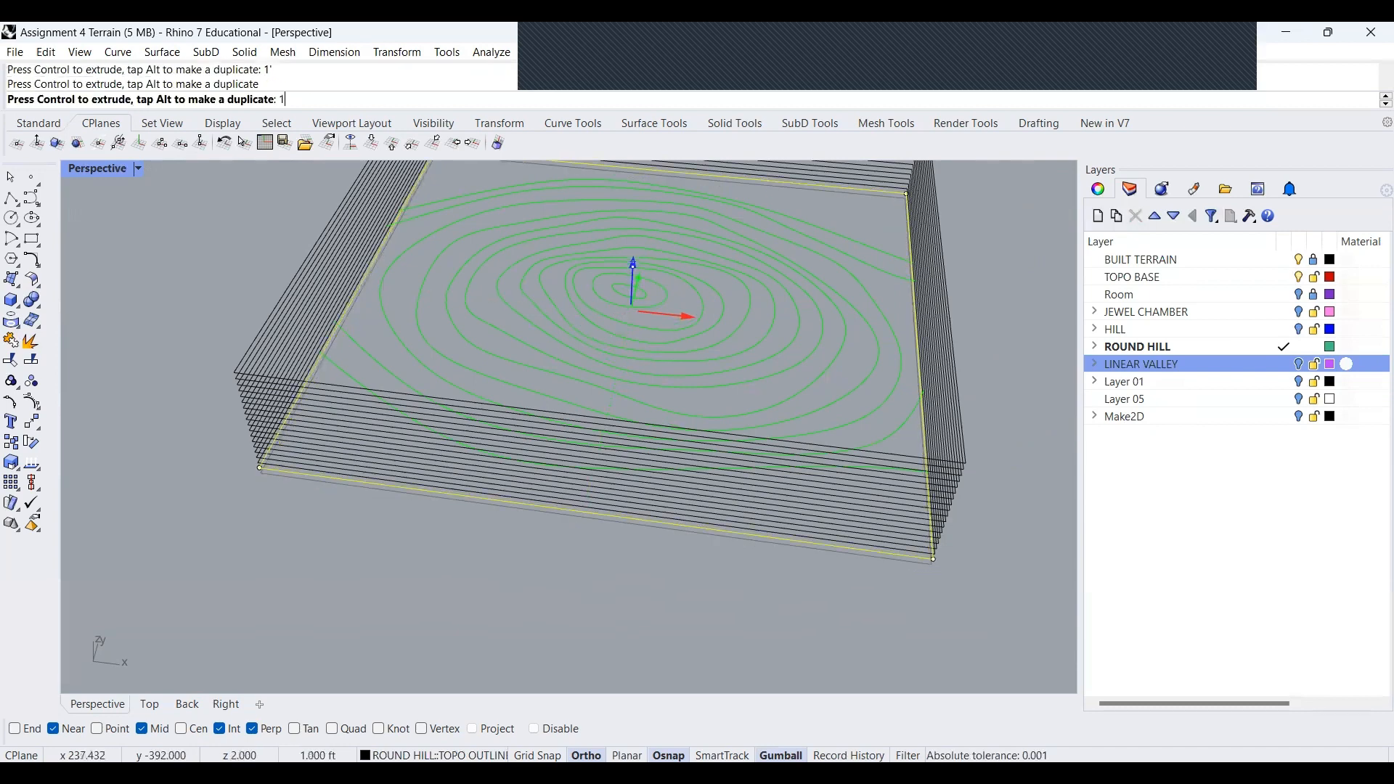
{"action": "key", "text": "Return"}
Undo the outline's vertical moves and the hiding of the LINEAR VALLEY layer
{"action": "left_click", "coordinate": [579, 585]}
{"action": "right_click_drag", "start_coordinate": [579, 585], "coordinate": [472, 541]}
{"action": "key", "text": "ctrl+z"}
{"action": "key", "text": "ctrl+z"}
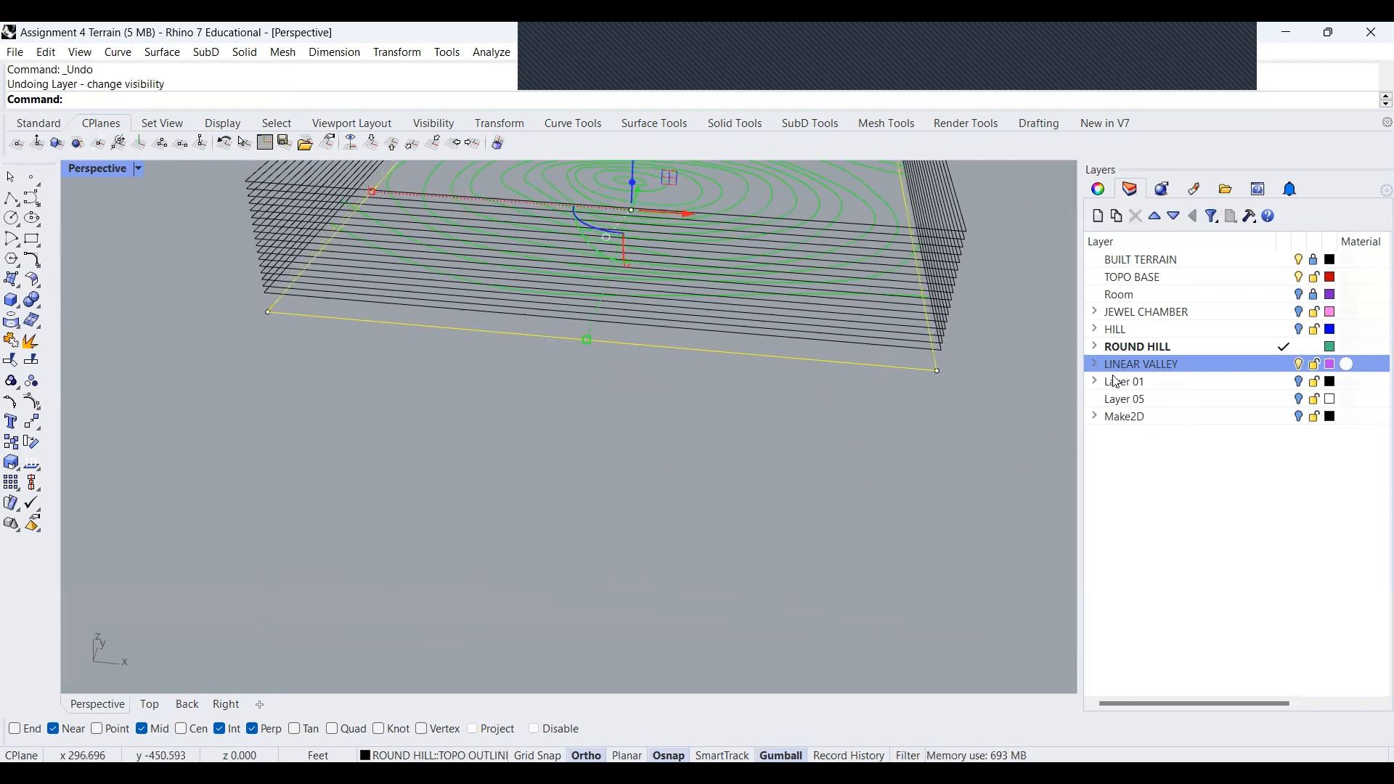
Expand the ROUND HILL layer and show its EXTRUSION OUTLINES sublayer
{"action": "left_click", "coordinate": [1094, 346]}
{"action": "left_click", "coordinate": [1299, 434]}
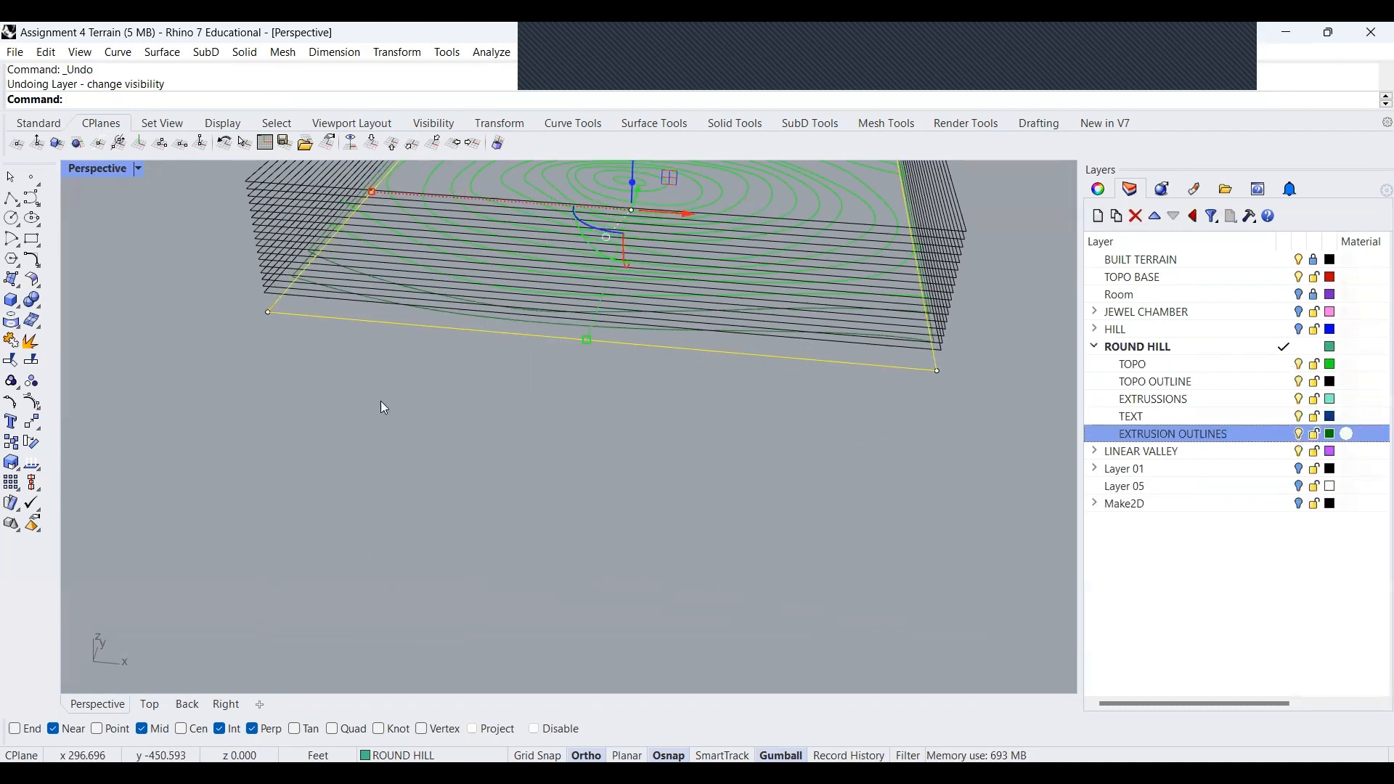
{"action": "right_click_drag", "start_coordinate": [384, 409], "coordinate": [479, 266]}
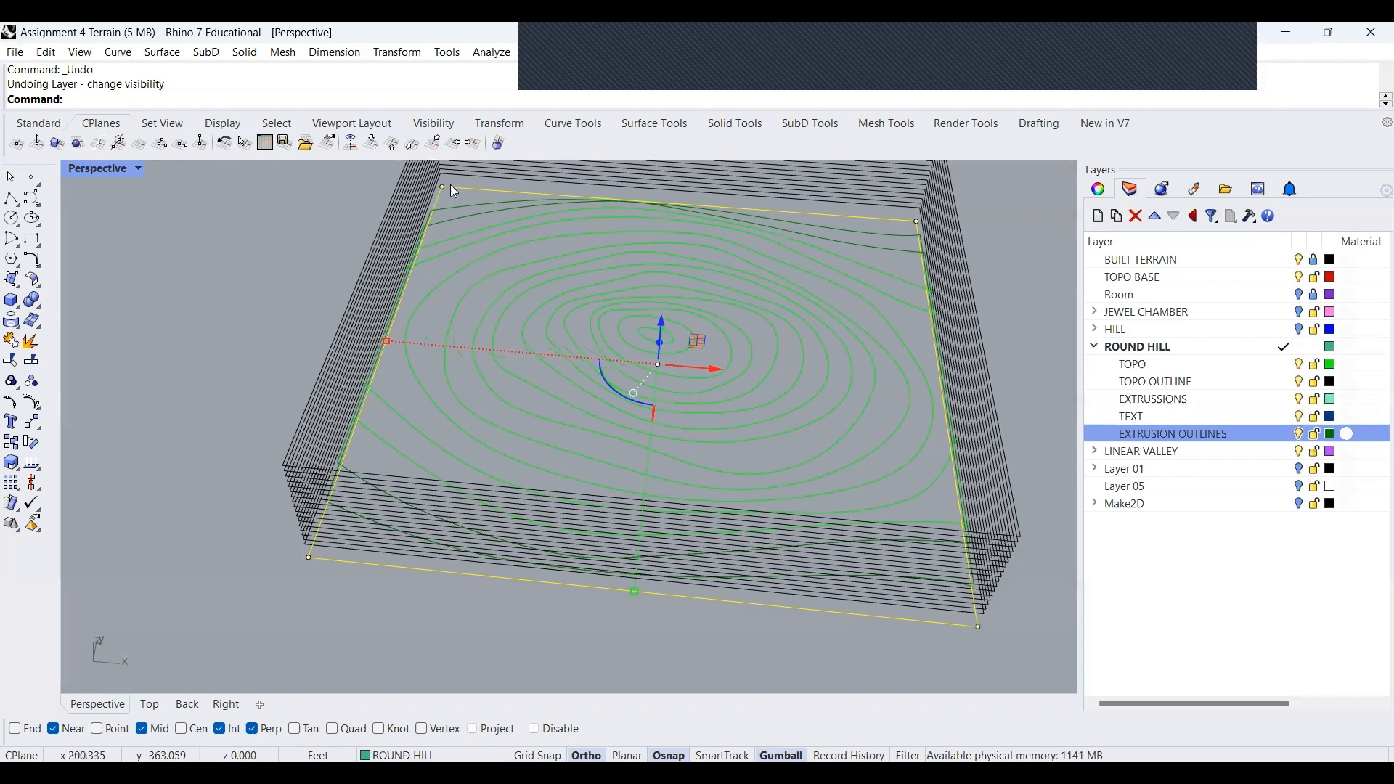
Examine how the extrusion outlines sit against the round hill's contours and square outline stack from several angles
{"action": "scroll", "coordinate": [451, 313], "scroll_direction": "down", "scroll_amount": 4}
{"action": "right_click_drag", "start_coordinate": [451, 312], "coordinate": [419, 308]}
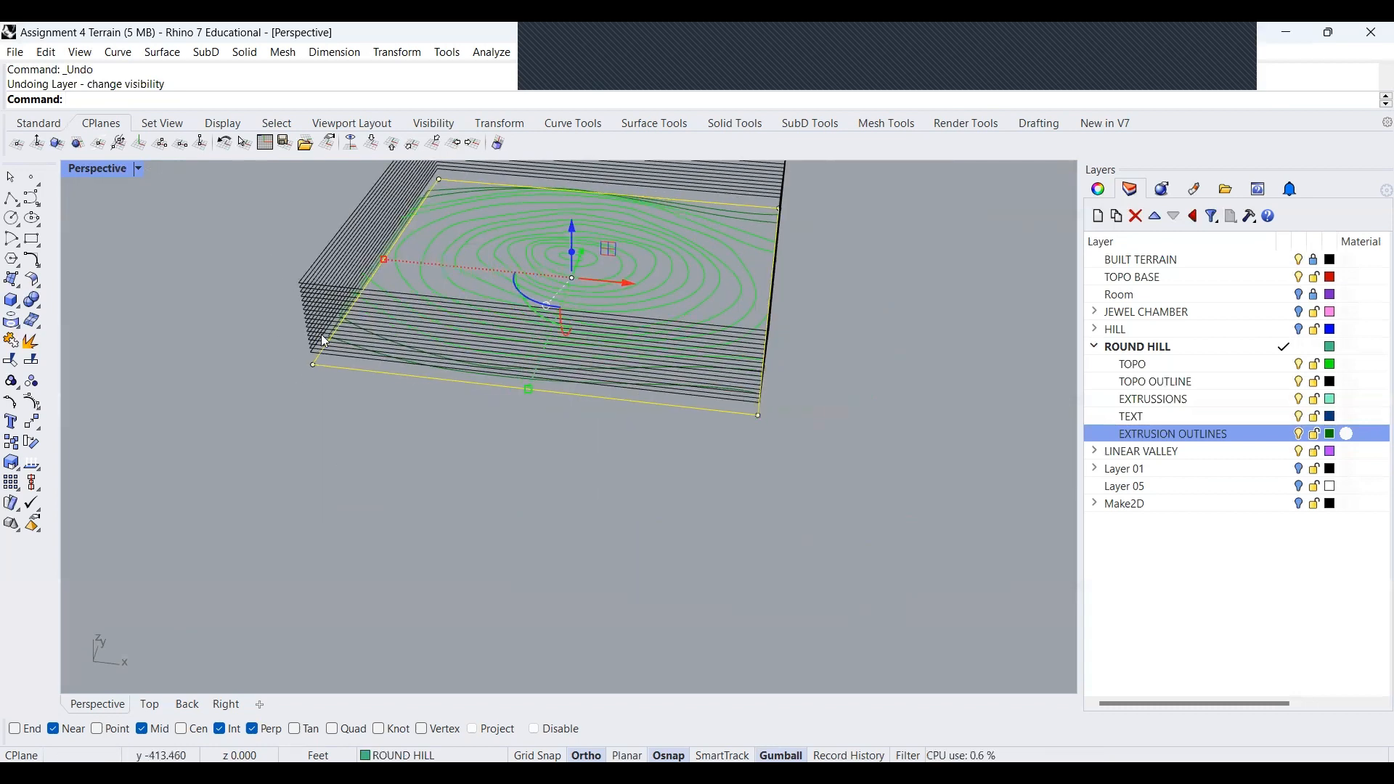
{"action": "right_click_drag", "start_coordinate": [325, 341], "coordinate": [374, 444]}
{"action": "scroll", "coordinate": [376, 450], "scroll_direction": "down", "scroll_amount": 10}
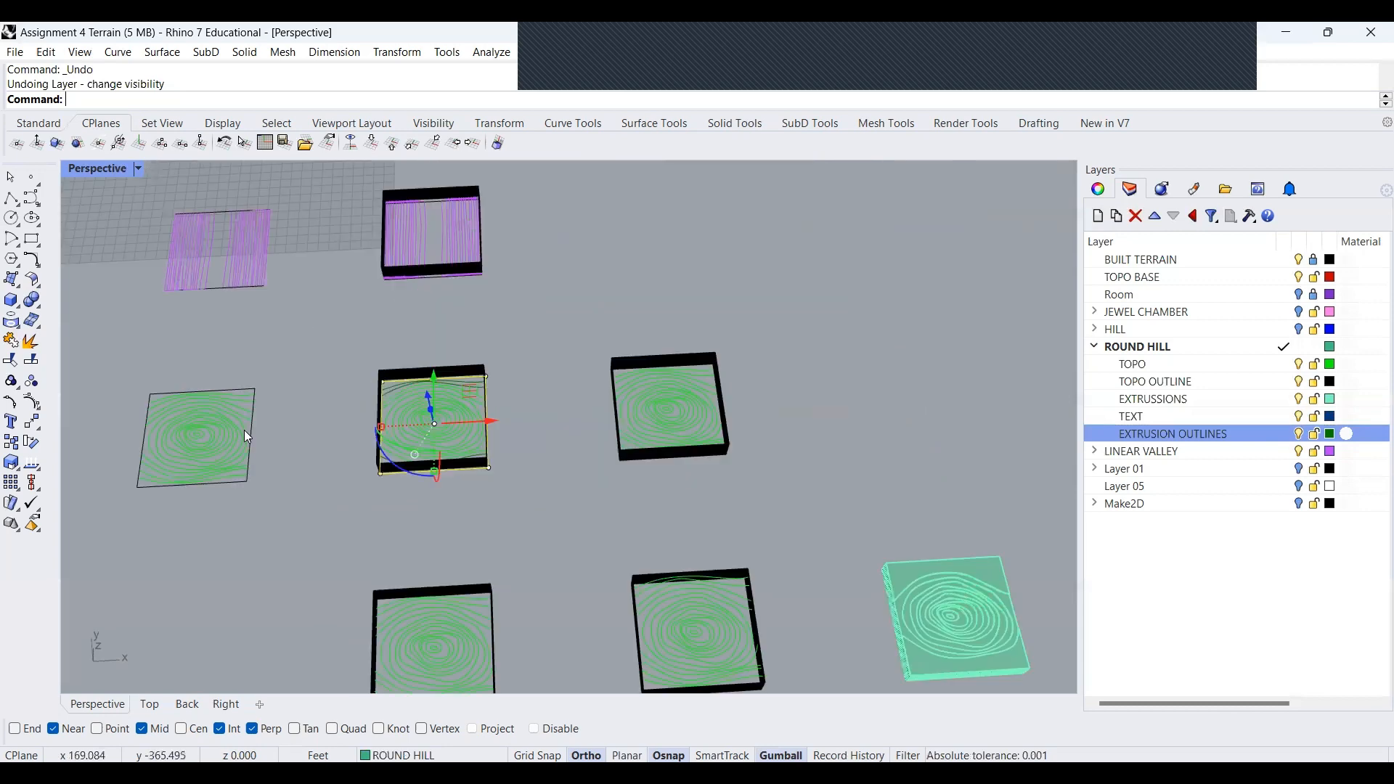
{"action": "scroll", "coordinate": [472, 445], "scroll_direction": "up", "scroll_amount": 3}
{"action": "right_click_drag", "start_coordinate": [472, 444], "coordinate": [609, 358]}
{"action": "scroll", "coordinate": [690, 411], "scroll_direction": "up", "scroll_amount": 10}
{"action": "scroll", "coordinate": [624, 476], "scroll_direction": "down", "scroll_amount": 5}
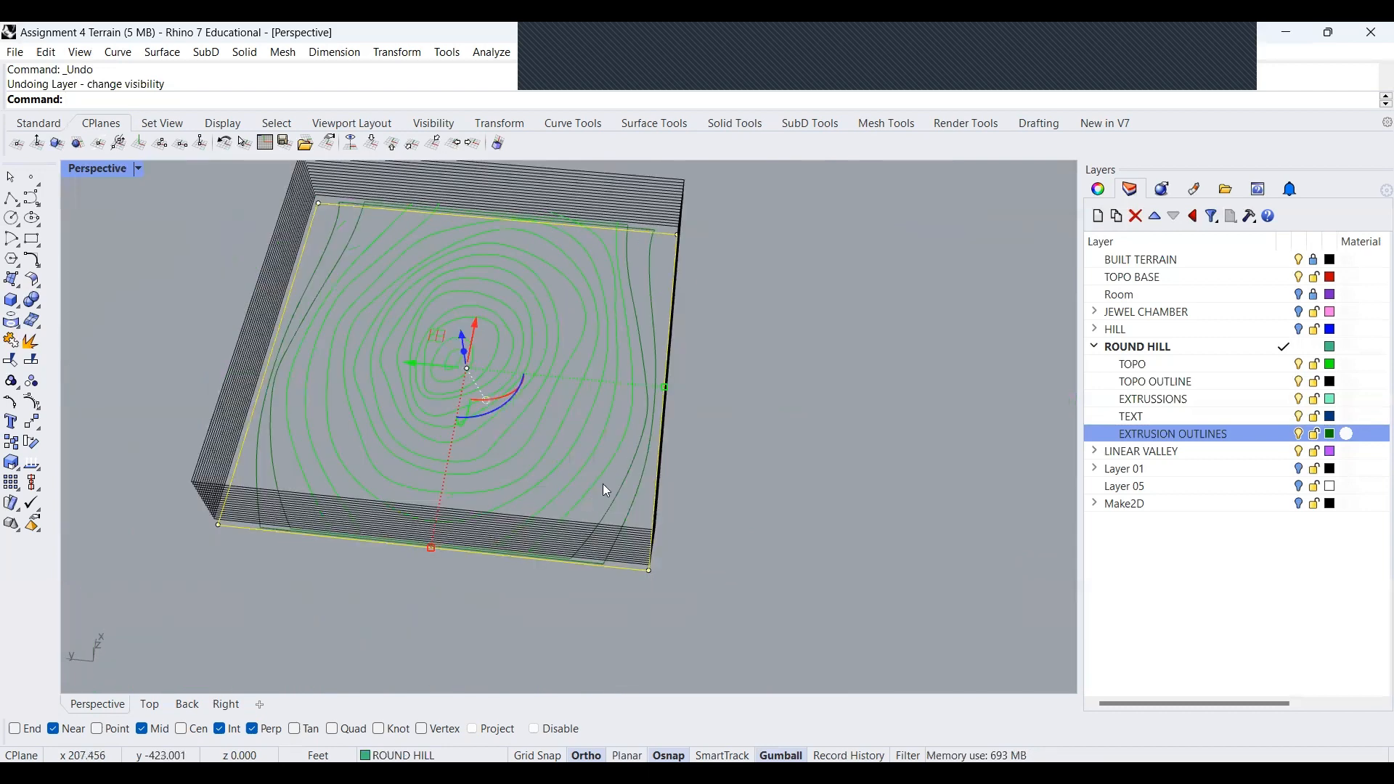
{"action": "scroll", "coordinate": [642, 506], "scroll_direction": "up", "scroll_amount": 6}
Select the closed extrusion outline that runs along the outermost contours and the edge of the round hill's base
{"action": "left_click", "coordinate": [642, 504]}
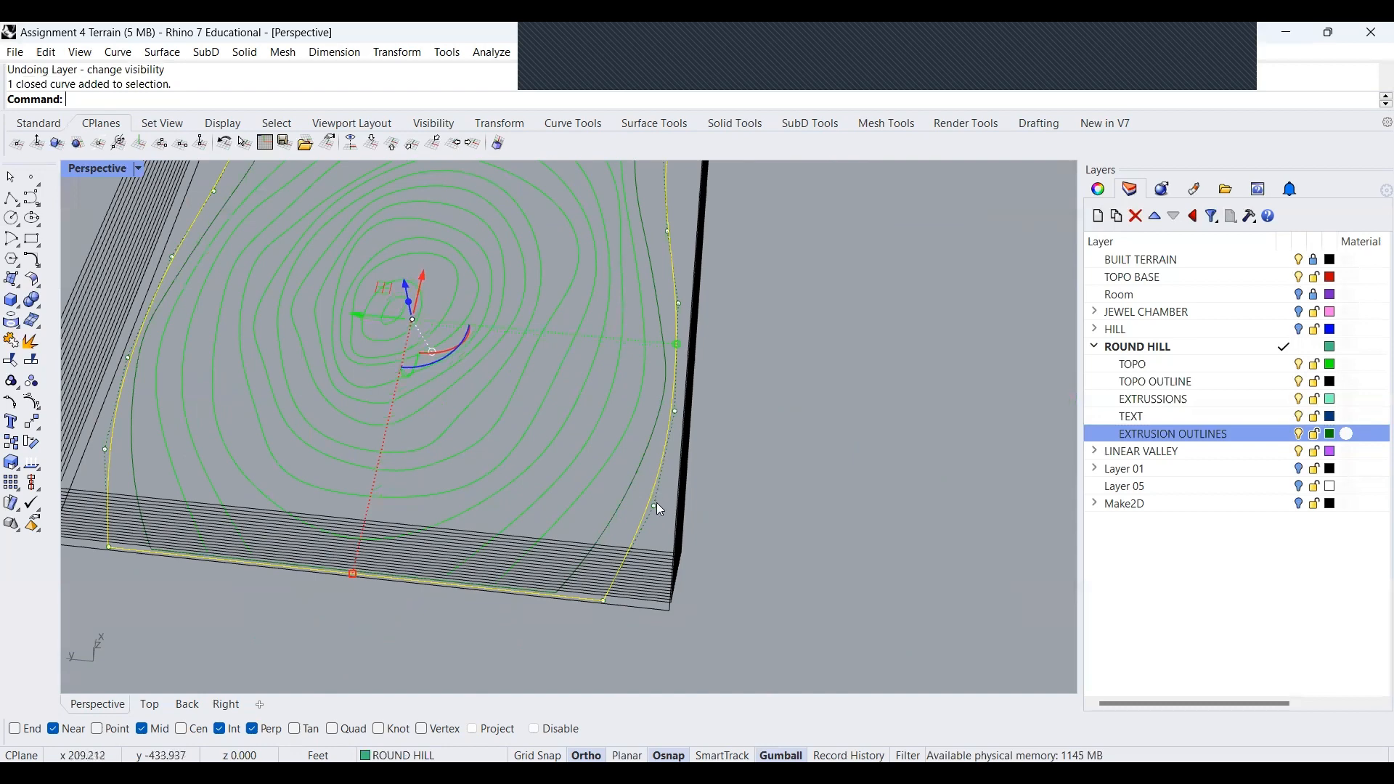
{"action": "left_click", "coordinate": [755, 487]}
{"action": "left_click", "coordinate": [656, 496]}
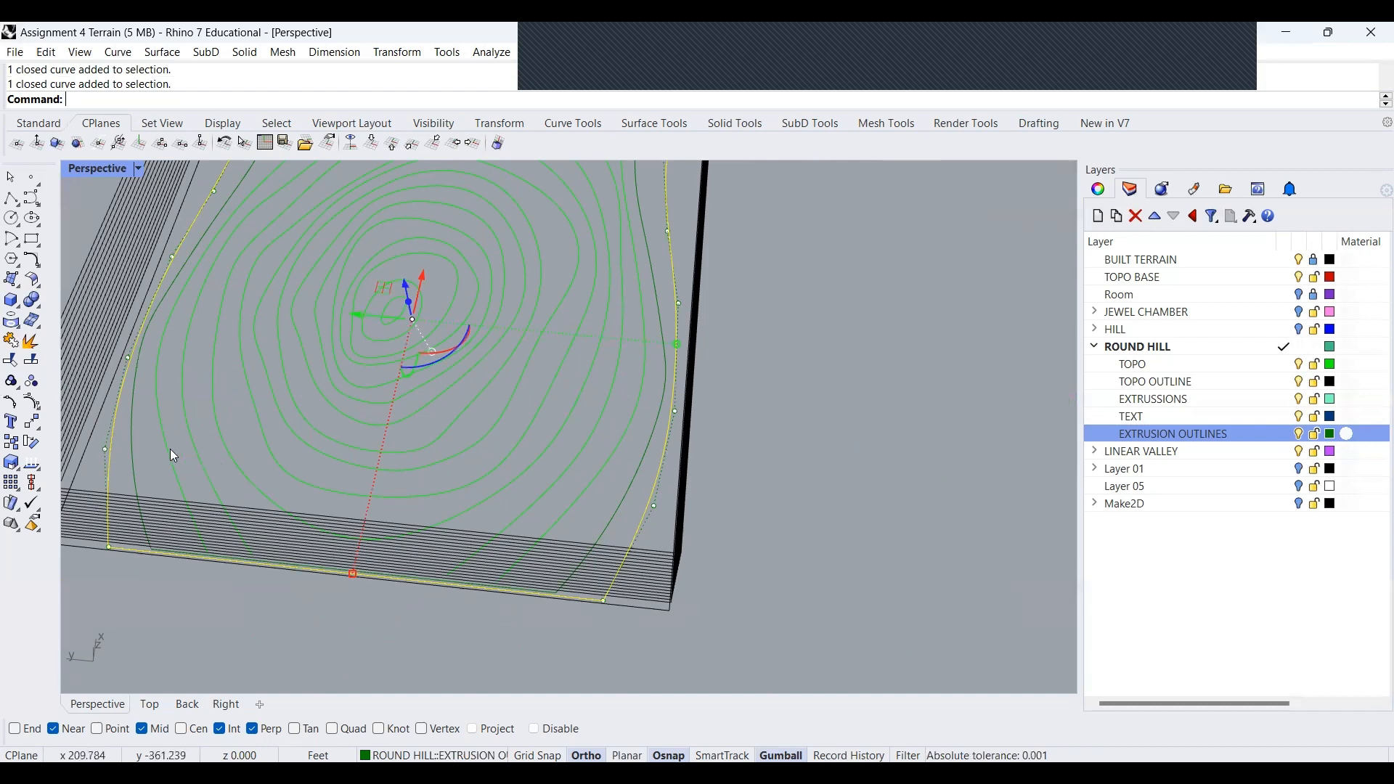
Select the open contour lines along the sides of the round hill one after another
{"action": "left_click", "coordinate": [136, 479]}
{"action": "left_click", "coordinate": [563, 507]}
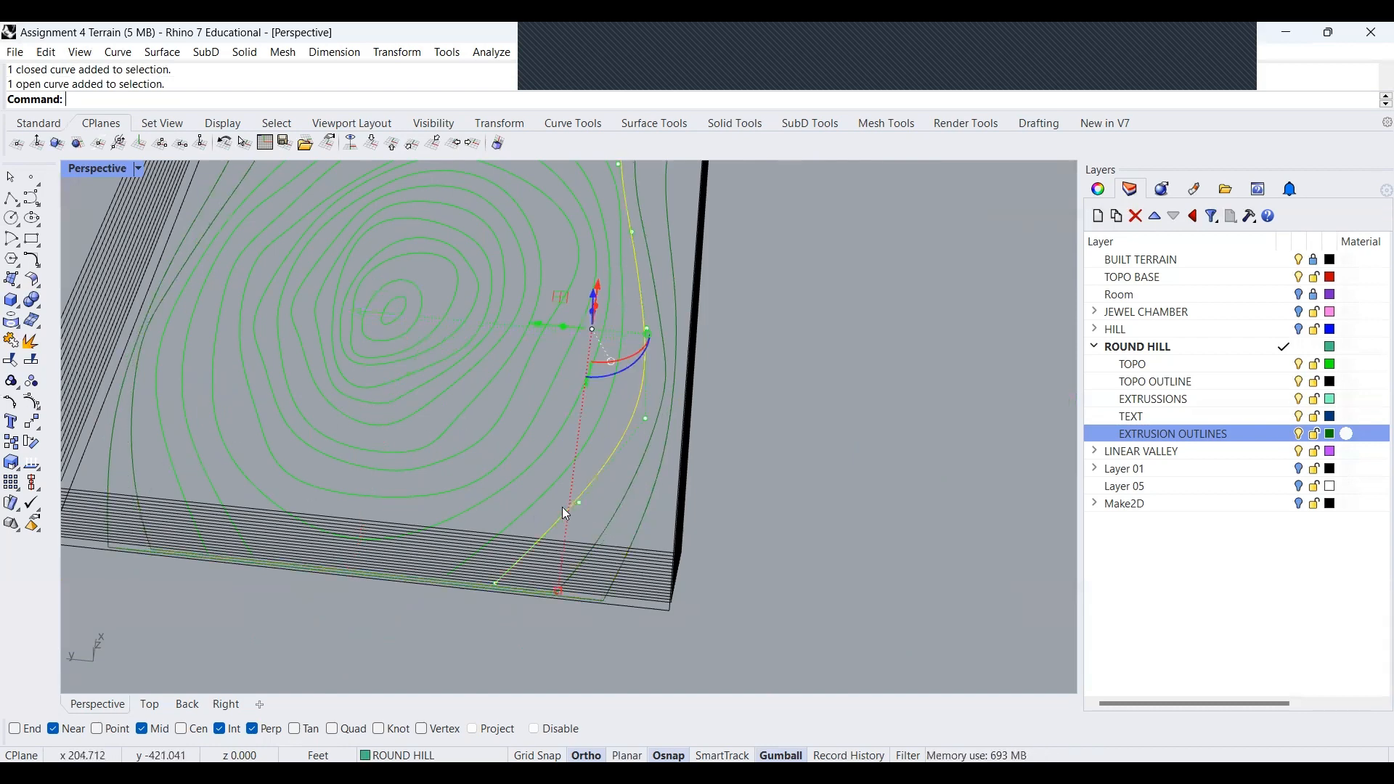
{"action": "left_click", "coordinate": [173, 460]}
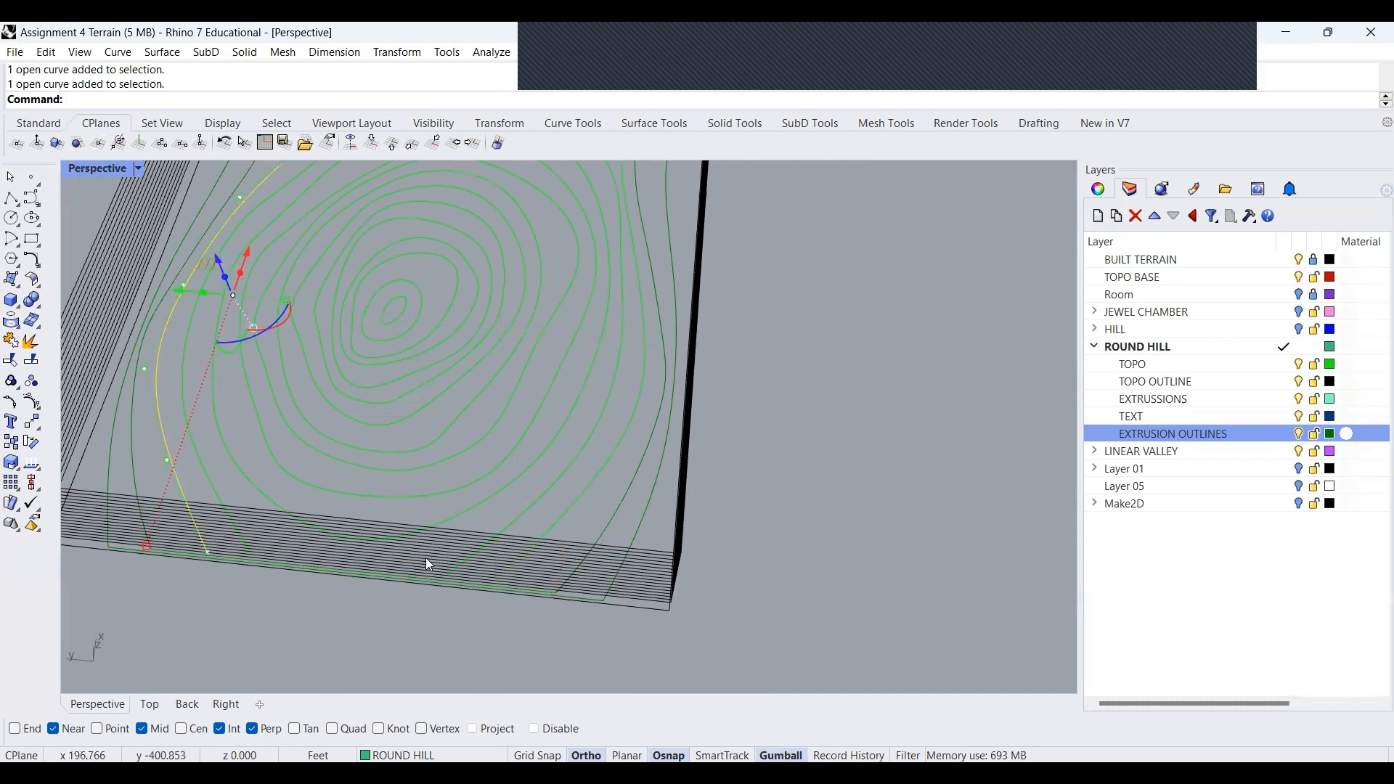
Select the round hill's closed contours one by one, working inward from the outermost ring toward the summit
{"action": "right_click_drag", "start_coordinate": [426, 563], "coordinate": [379, 470]}
{"action": "mouse_move", "coordinate": [355, 380]}
{"action": "right_mouse_down"}
{"action": "mouse_move", "coordinate": [436, 373]}
{"action": "mouse_move", "coordinate": [402, 404]}
{"action": "mouse_move", "coordinate": [355, 363]}
{"action": "right_mouse_up"}
{"action": "right_click_drag", "start_coordinate": [456, 405], "coordinate": [464, 432]}
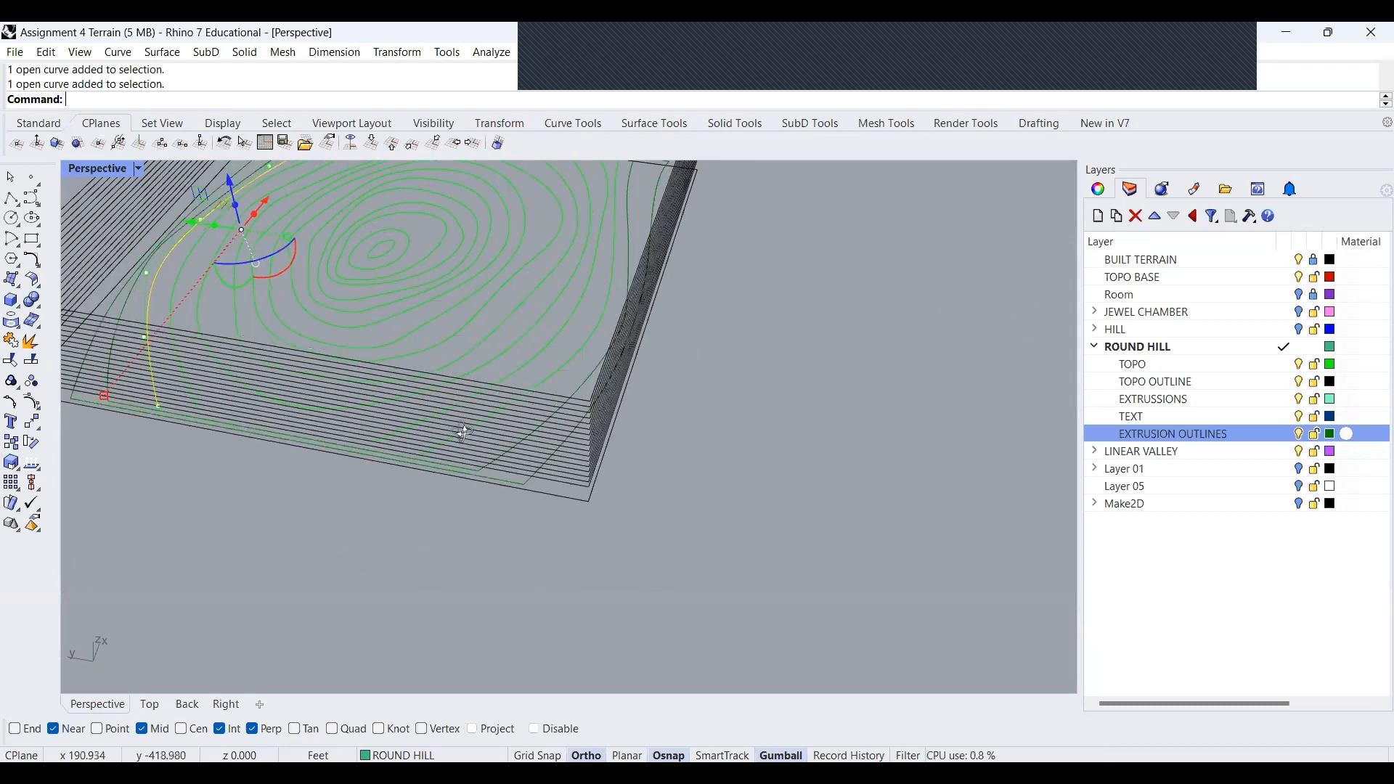
{"action": "right_click_drag", "start_coordinate": [536, 391], "coordinate": [536, 411]}
{"action": "left_click", "coordinate": [538, 393]}
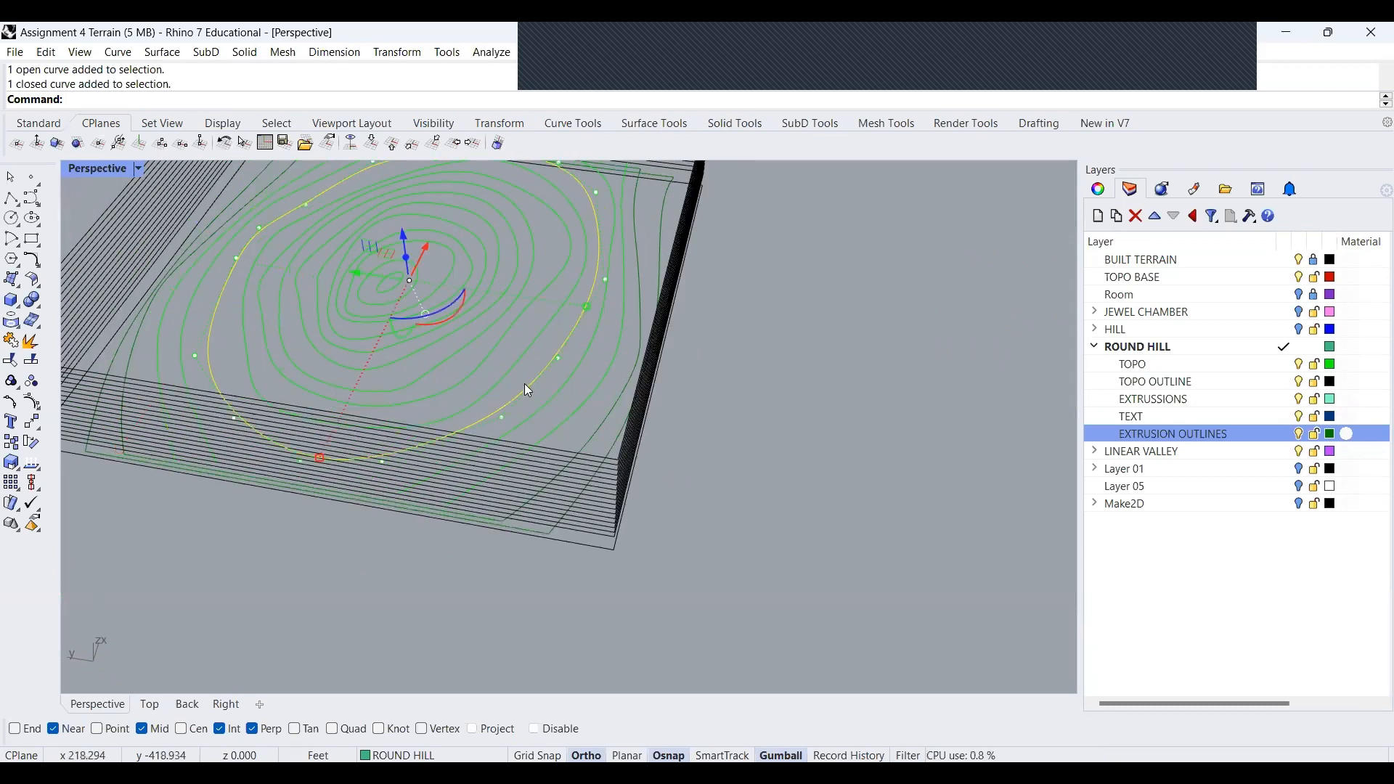
{"action": "left_click", "coordinate": [253, 381]}
{"action": "left_click", "coordinate": [263, 366]}
{"action": "left_click", "coordinate": [286, 359]}
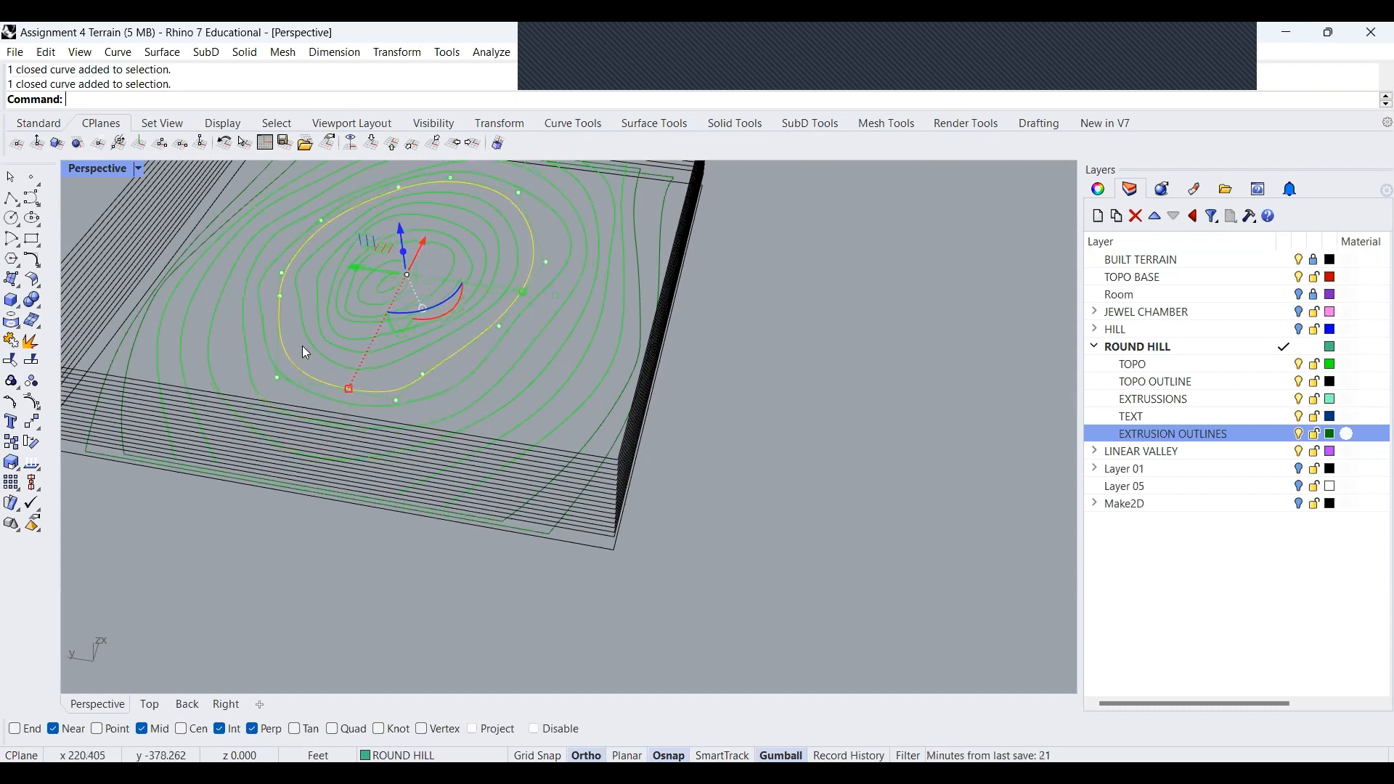
{"action": "left_click", "coordinate": [320, 326]}
{"action": "left_click", "coordinate": [327, 318]}
{"action": "left_click", "coordinate": [336, 309]}
{"action": "left_click", "coordinate": [342, 307]}
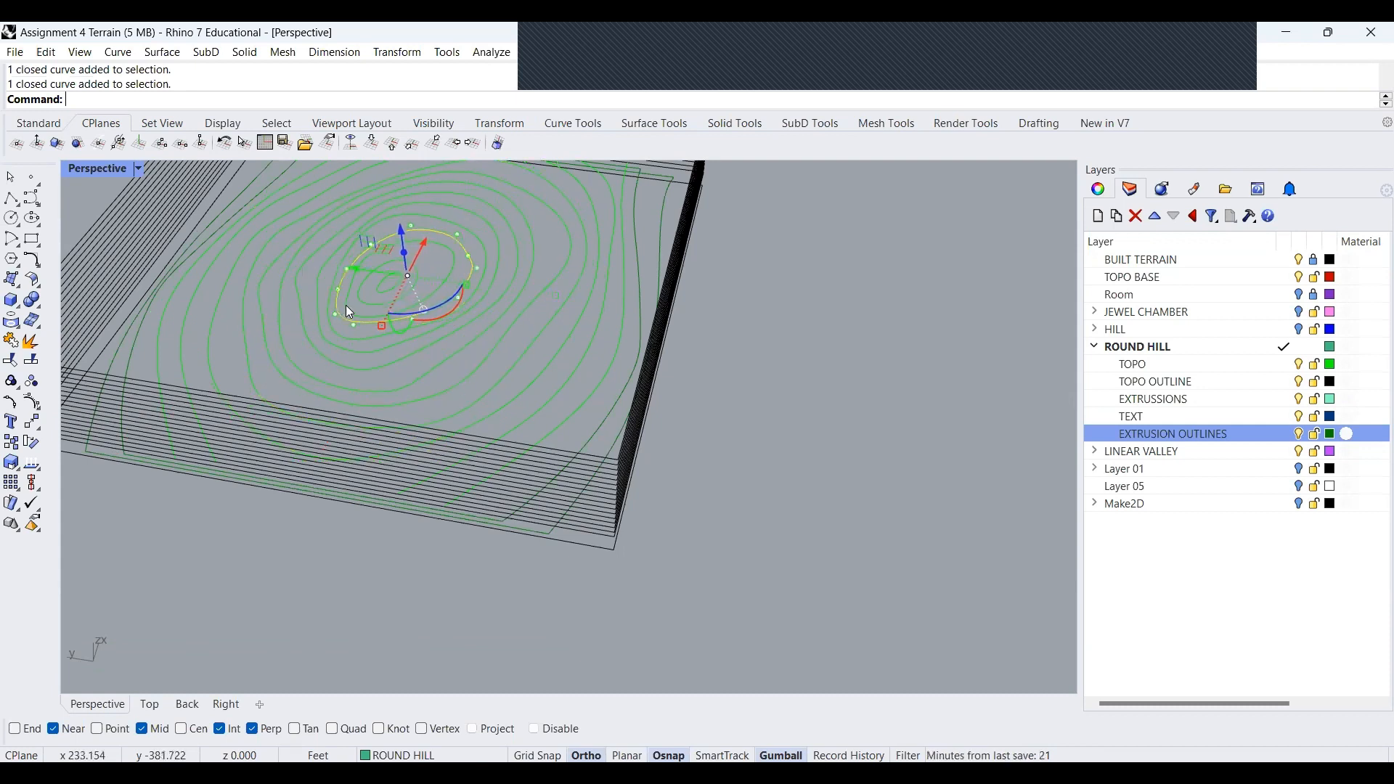
{"action": "left_click", "coordinate": [352, 309]}
{"action": "left_click", "coordinate": [365, 300]}
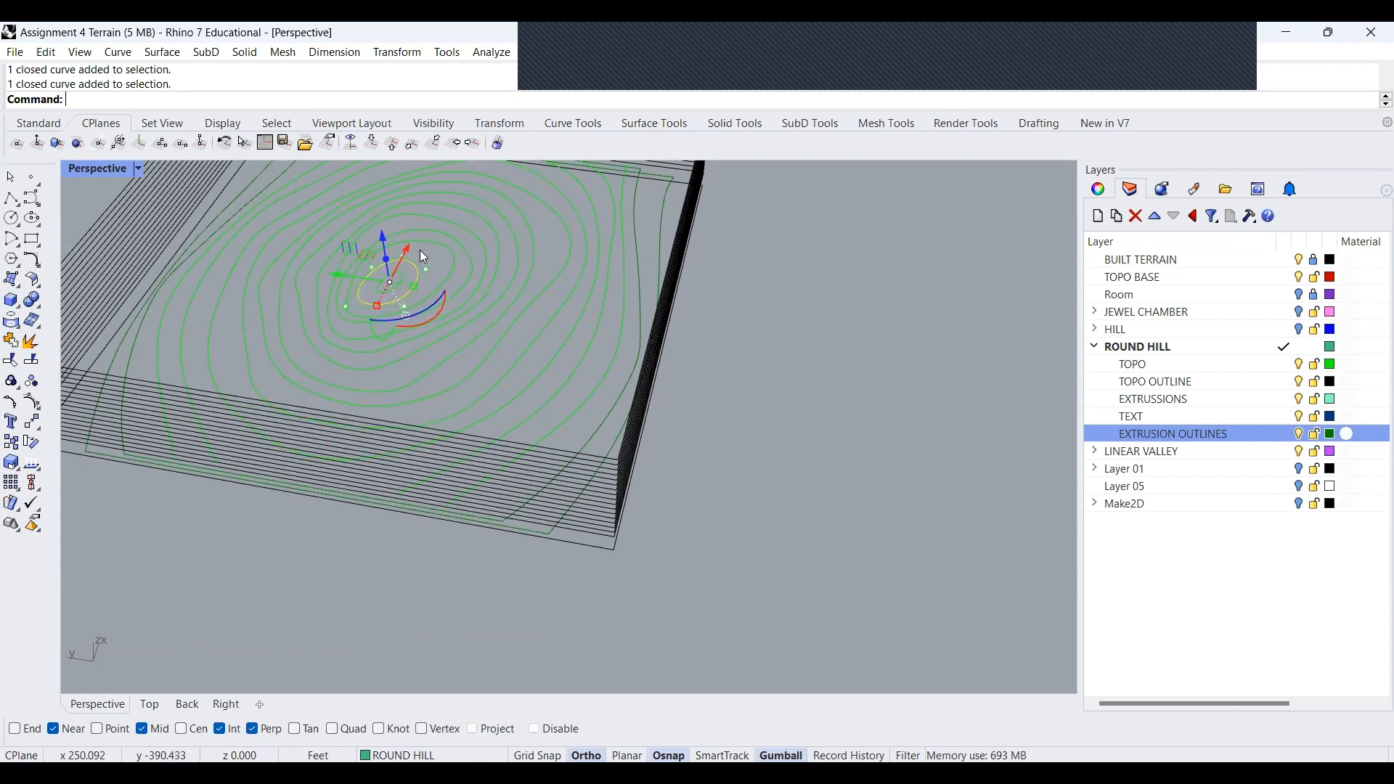
Examine the finished stepped terrain models beside the red topo base contours
{"action": "scroll", "coordinate": [417, 219], "scroll_direction": "down", "scroll_amount": 3}
{"action": "scroll", "coordinate": [265, 255], "scroll_direction": "up", "scroll_amount": 3}
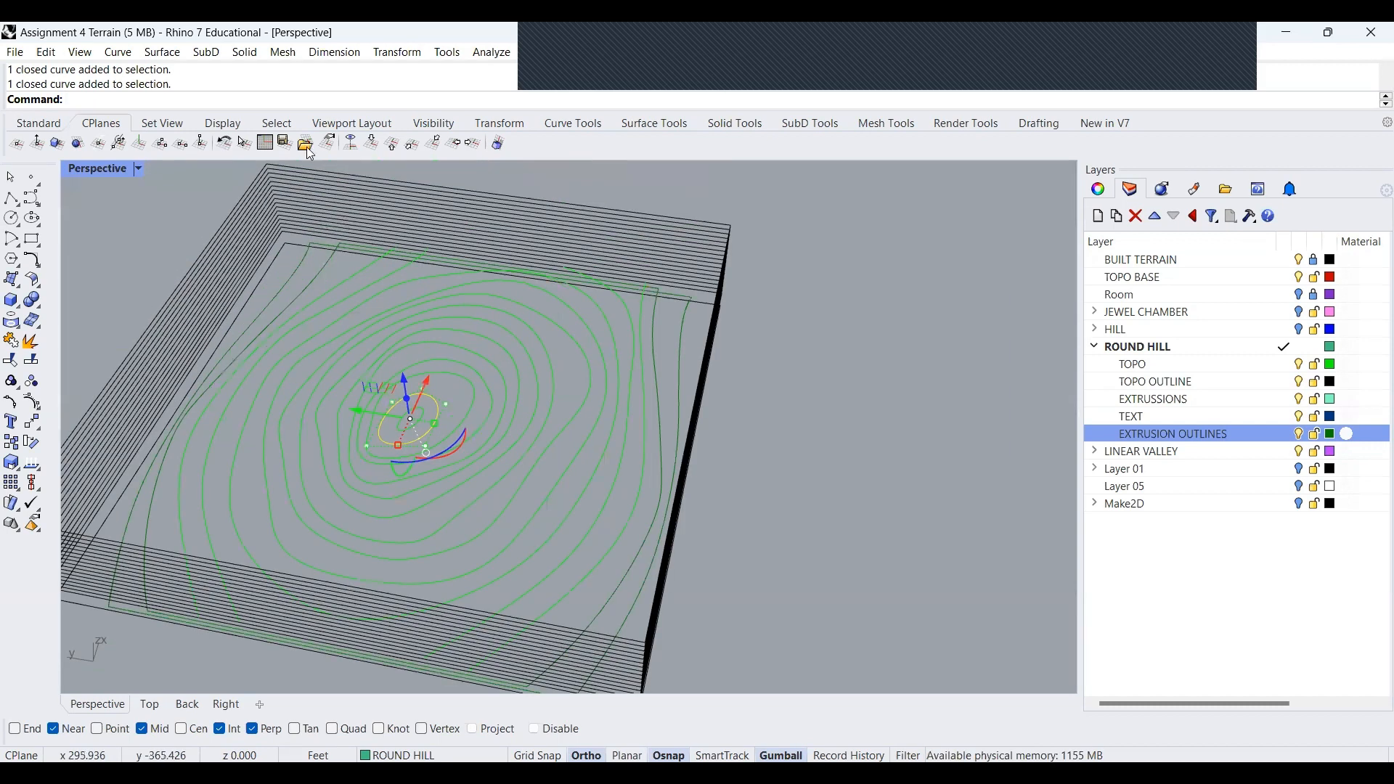
{"action": "scroll", "coordinate": [308, 236], "scroll_direction": "down", "scroll_amount": 2}
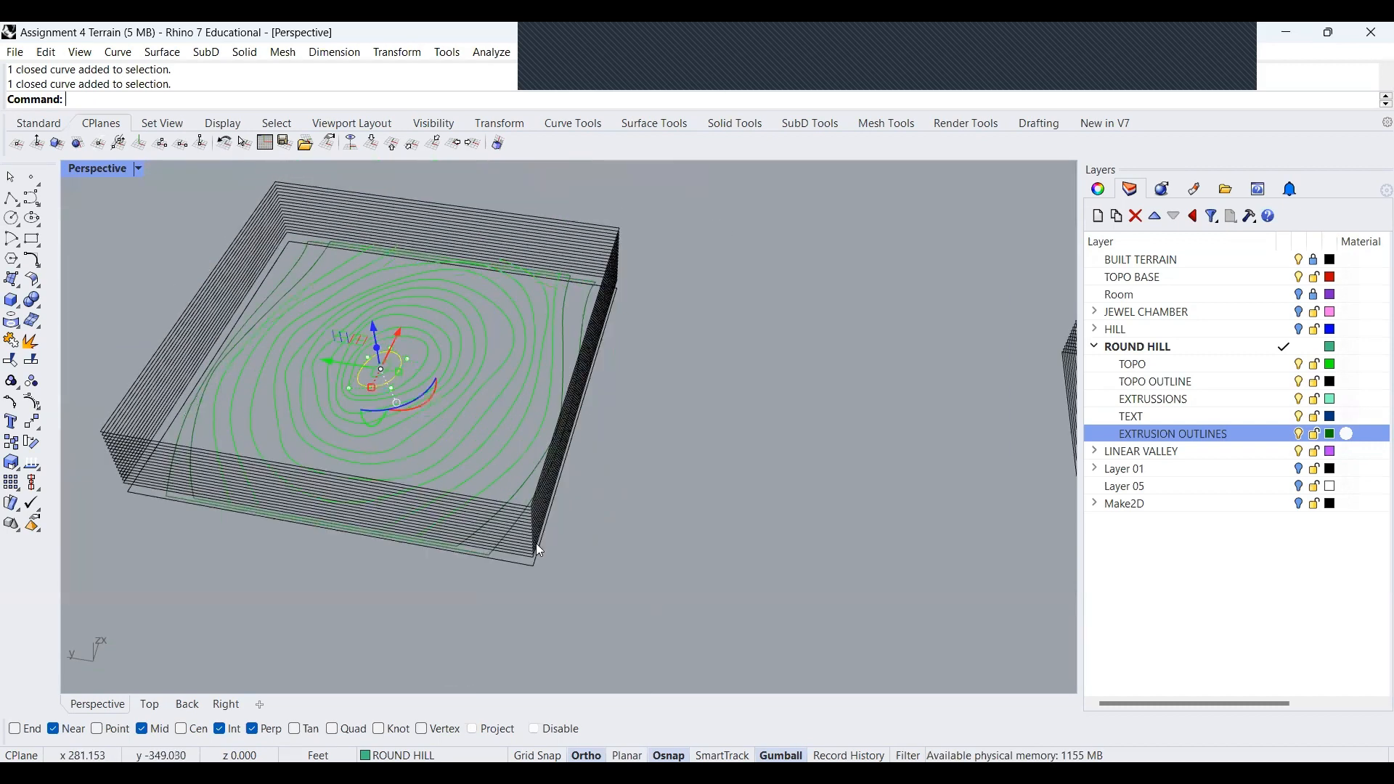
{"action": "scroll", "coordinate": [537, 546], "scroll_direction": "down", "scroll_amount": 2}
{"action": "scroll", "coordinate": [398, 546], "scroll_direction": "down", "scroll_amount": 3}
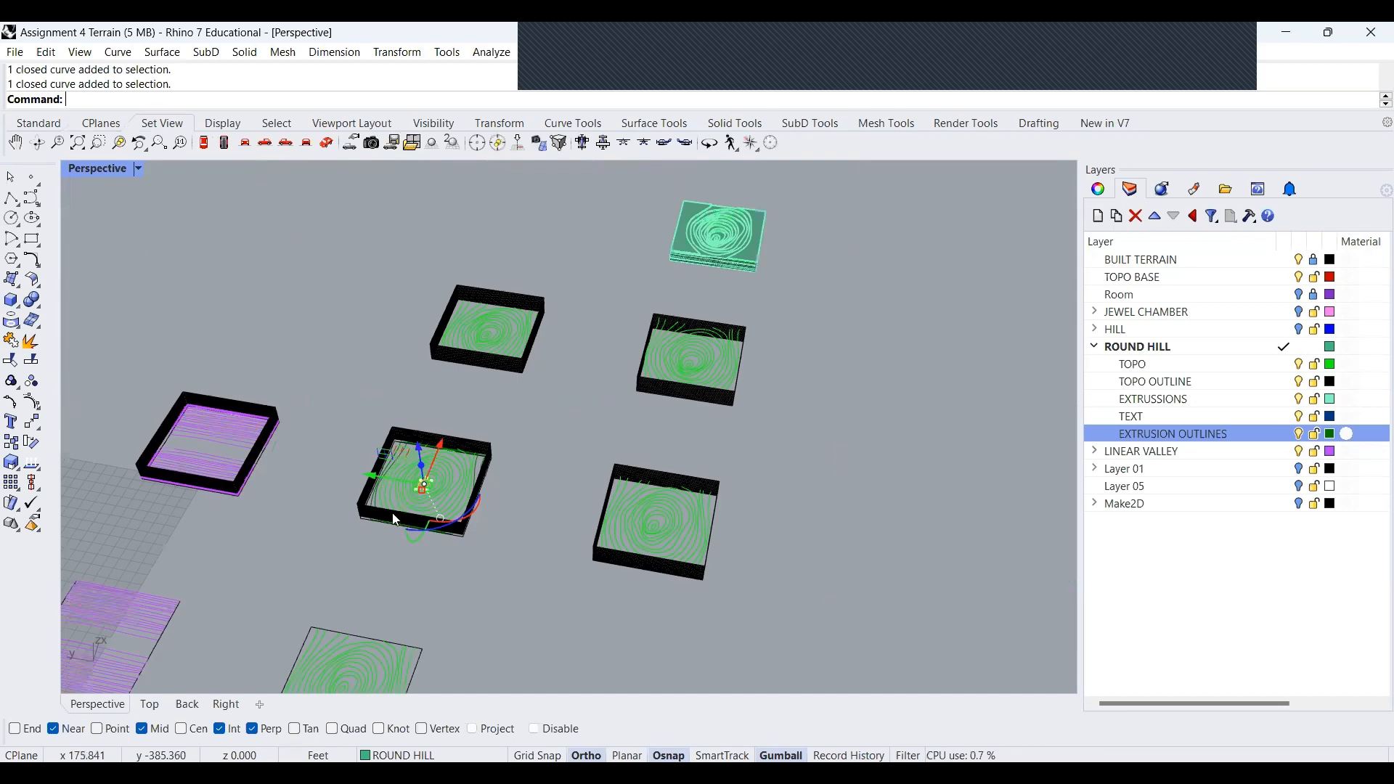
{"action": "scroll", "coordinate": [461, 440], "scroll_direction": "up", "scroll_amount": 6}
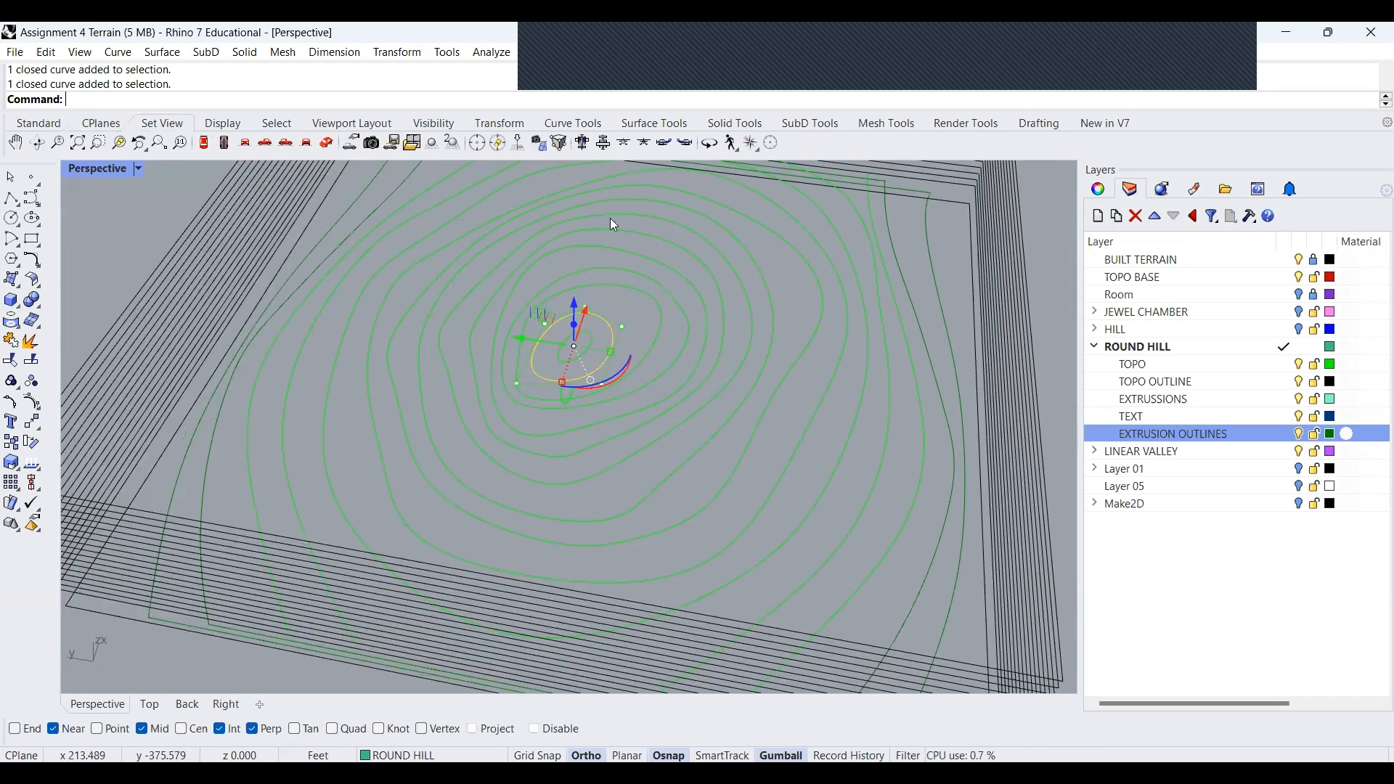
{"action": "scroll", "coordinate": [523, 378], "scroll_direction": "down", "scroll_amount": 2}
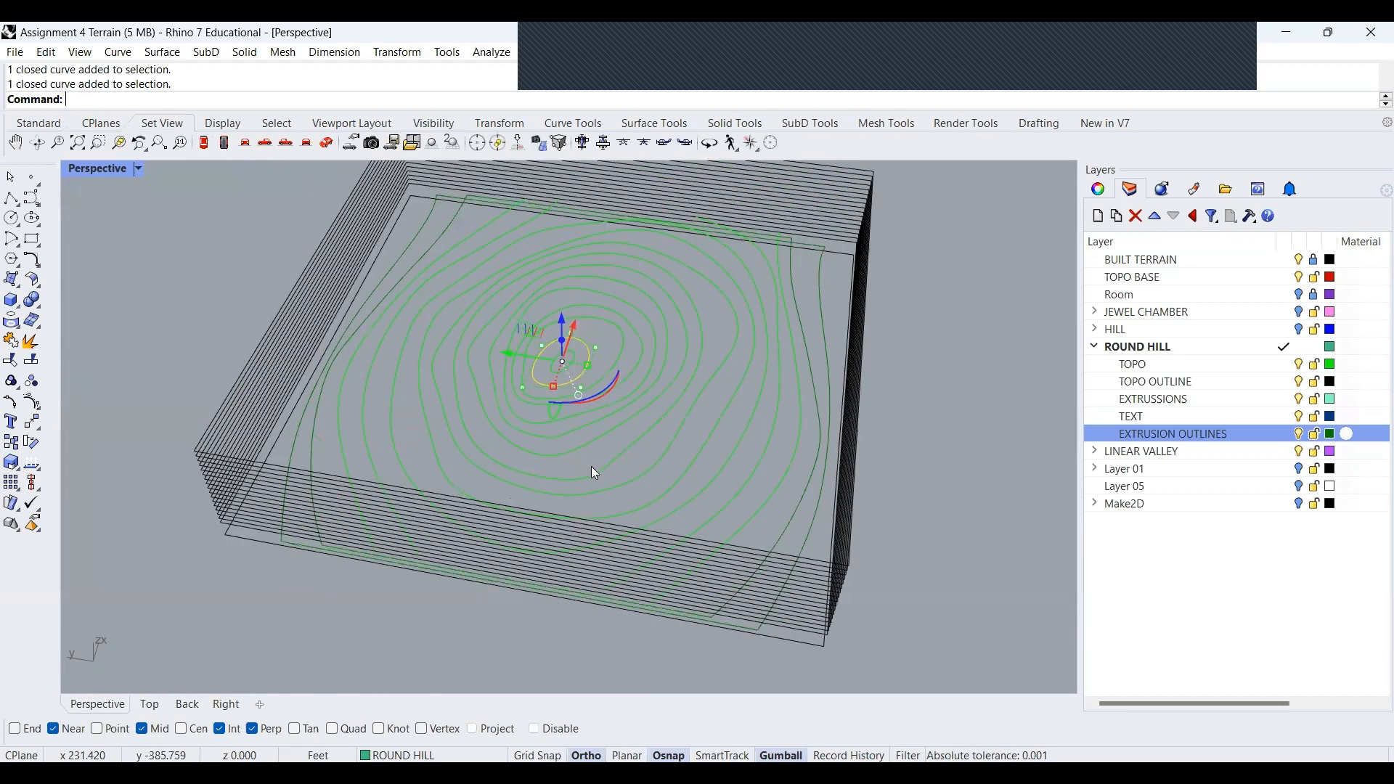
{"action": "scroll", "coordinate": [596, 461], "scroll_direction": "down", "scroll_amount": 5}
{"action": "right_click_drag", "start_coordinate": [151, 207], "coordinate": [547, 443]}
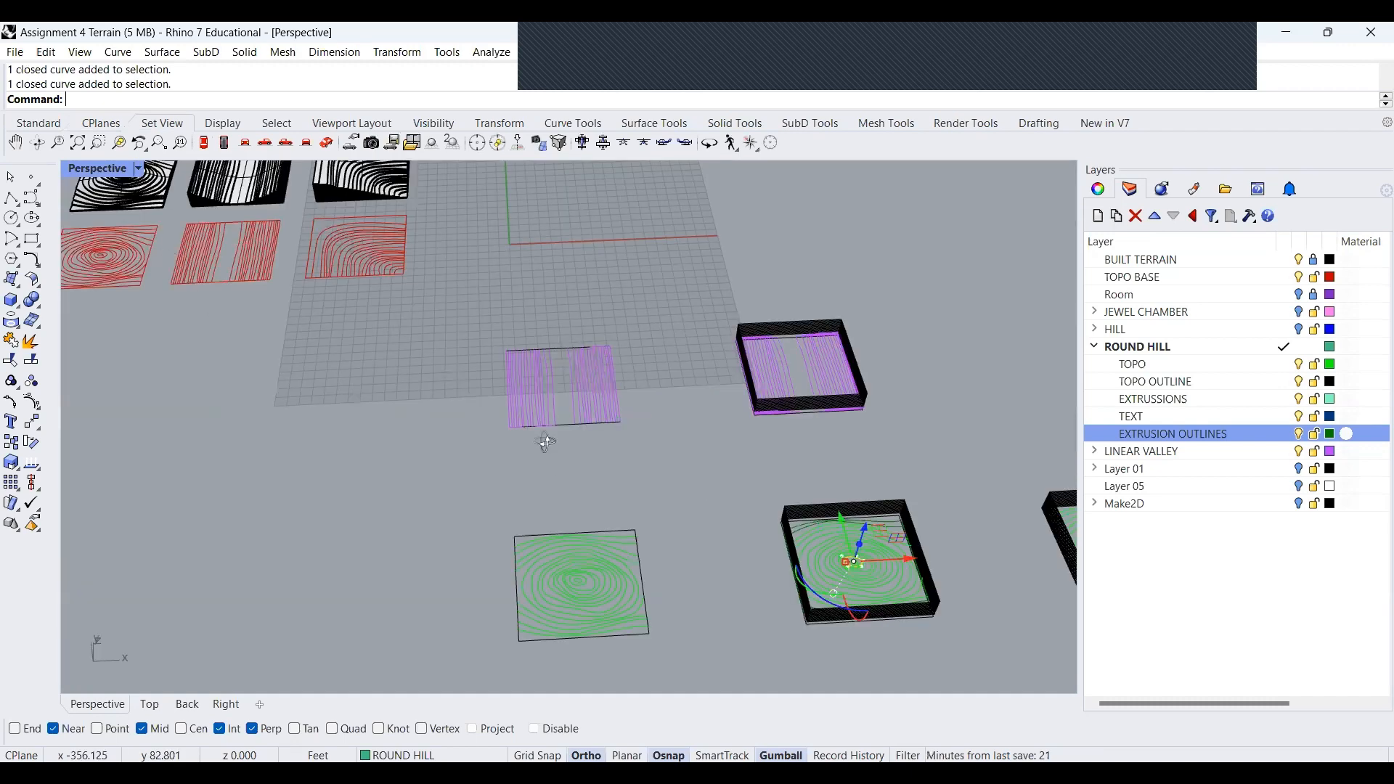
{"action": "scroll", "coordinate": [350, 280], "scroll_direction": "up", "scroll_amount": 5}
{"action": "scroll", "coordinate": [281, 311], "scroll_direction": "up", "scroll_amount": 1}
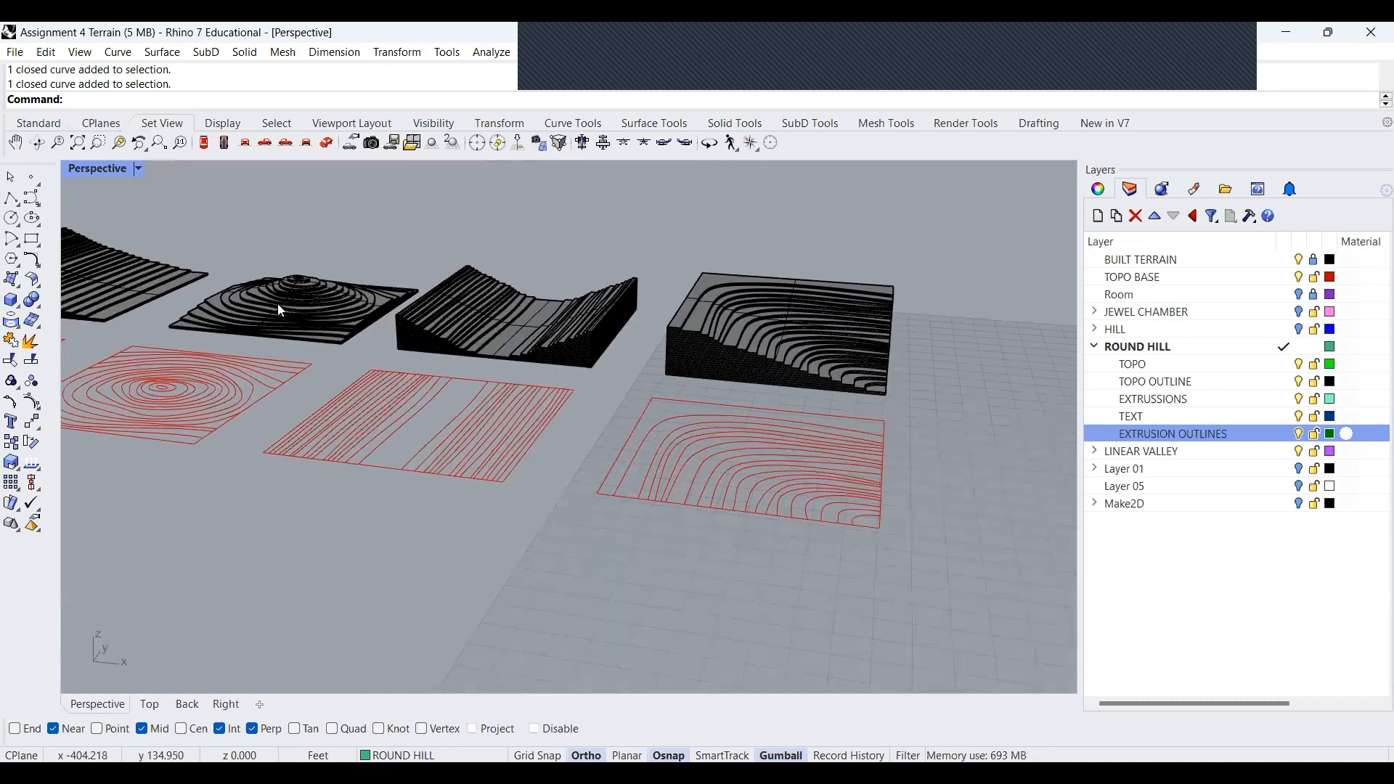
Clear the selection and compare the round hill copies, from contours with stacked square outlines to the extruded model
{"action": "scroll", "coordinate": [276, 314], "scroll_direction": "down", "scroll_amount": 8}
{"action": "right_click_drag", "start_coordinate": [653, 520], "coordinate": [563, 454], "text": "shift"}
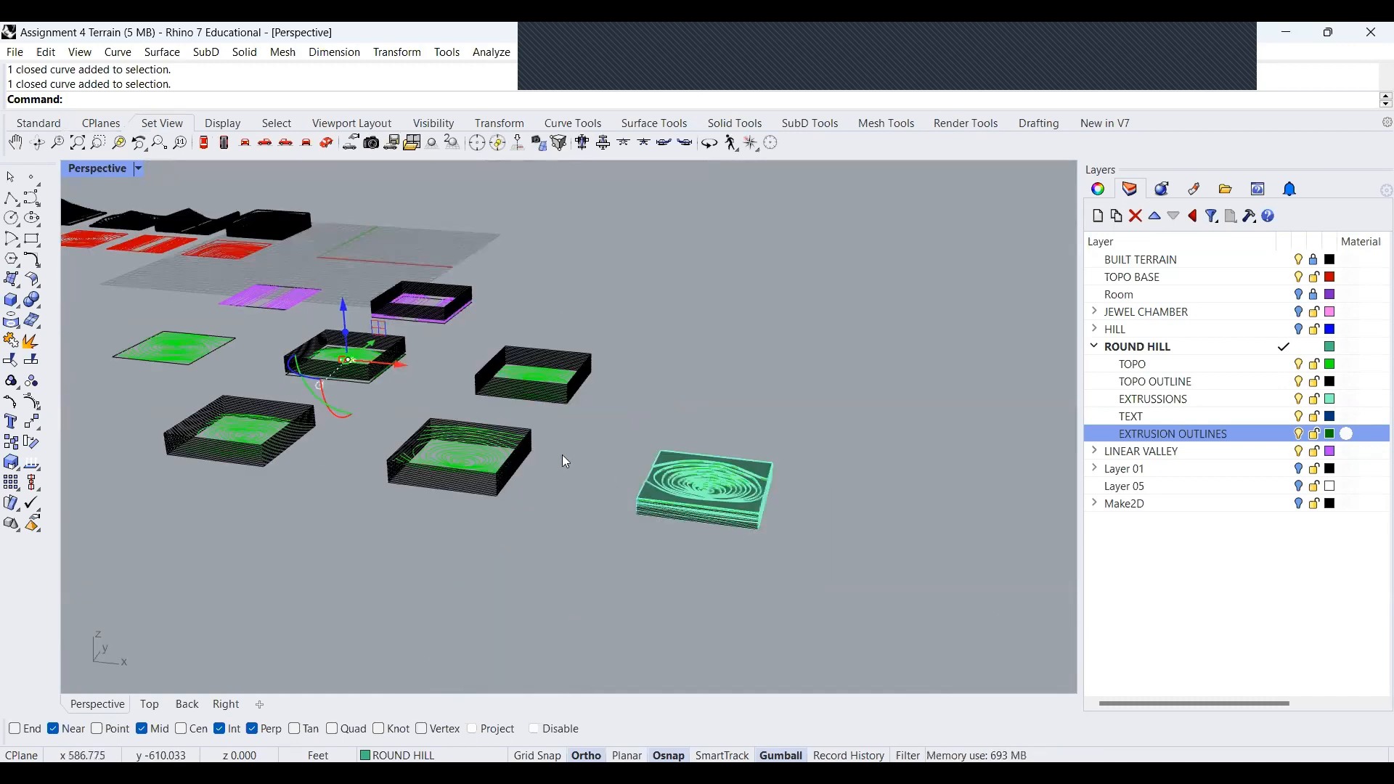
{"action": "right_click_drag", "start_coordinate": [402, 370], "coordinate": [411, 385]}
{"action": "right_click_drag", "start_coordinate": [490, 421], "coordinate": [509, 443]}
{"action": "scroll", "coordinate": [533, 576], "scroll_direction": "up", "scroll_amount": 3}
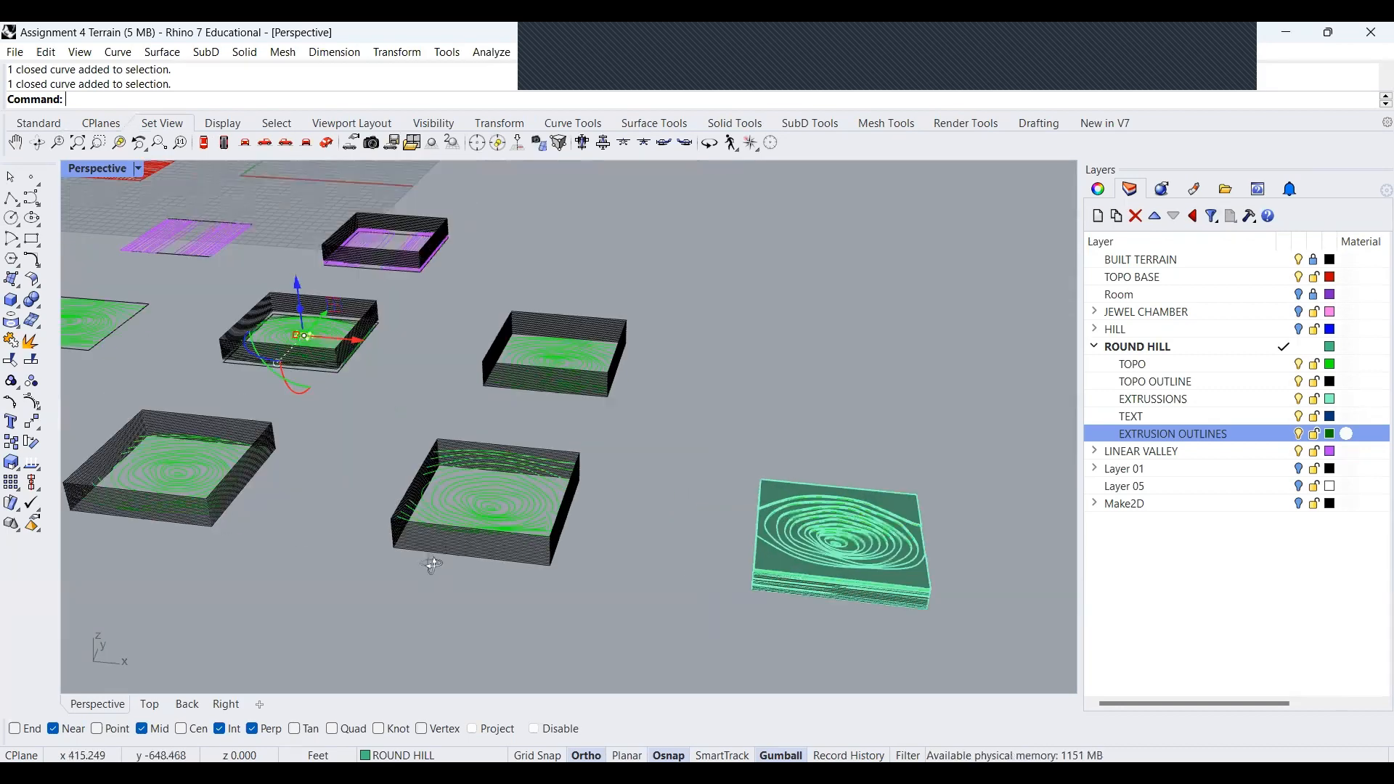
{"action": "scroll", "coordinate": [286, 304], "scroll_direction": "up", "scroll_amount": 1}
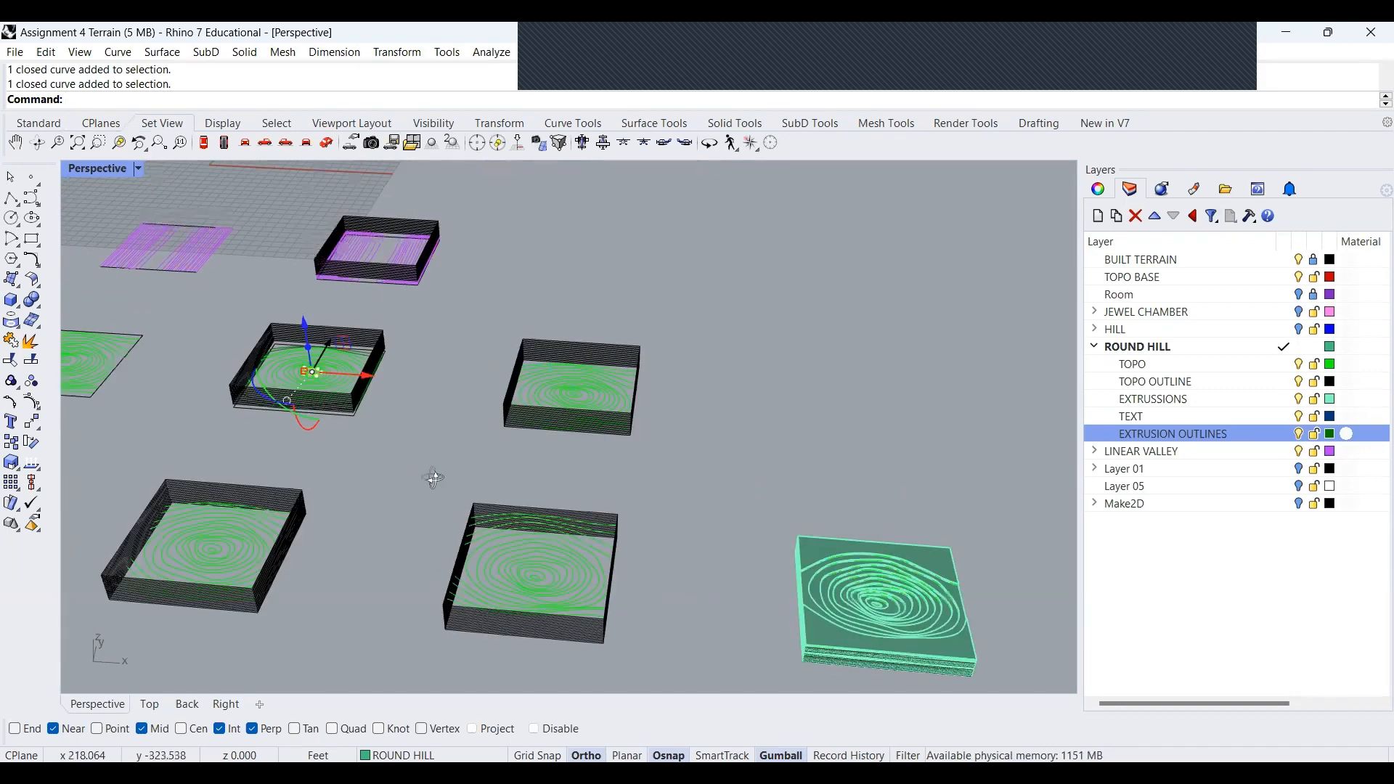
{"action": "scroll", "coordinate": [433, 478], "scroll_direction": "down", "scroll_amount": 3}
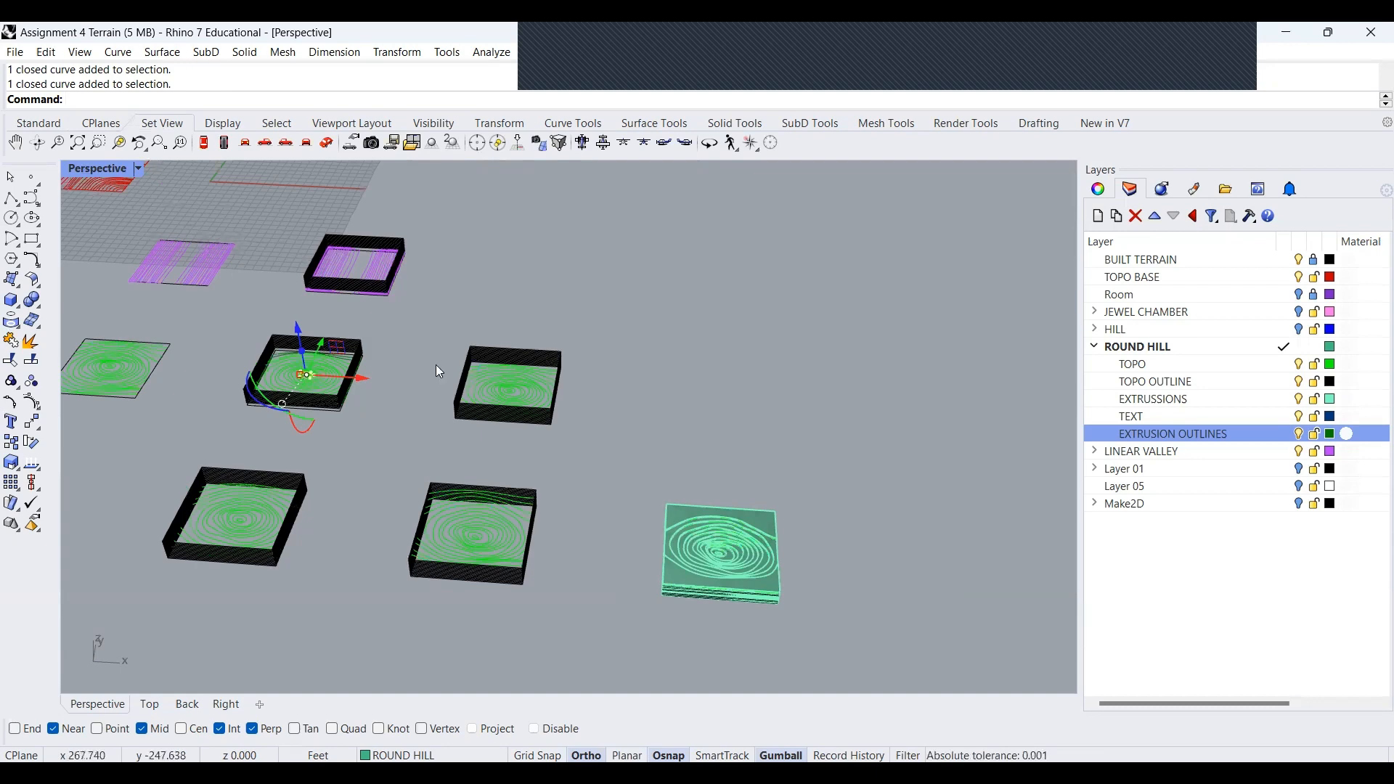
{"action": "scroll", "coordinate": [313, 510], "scroll_direction": "up", "scroll_amount": 2}
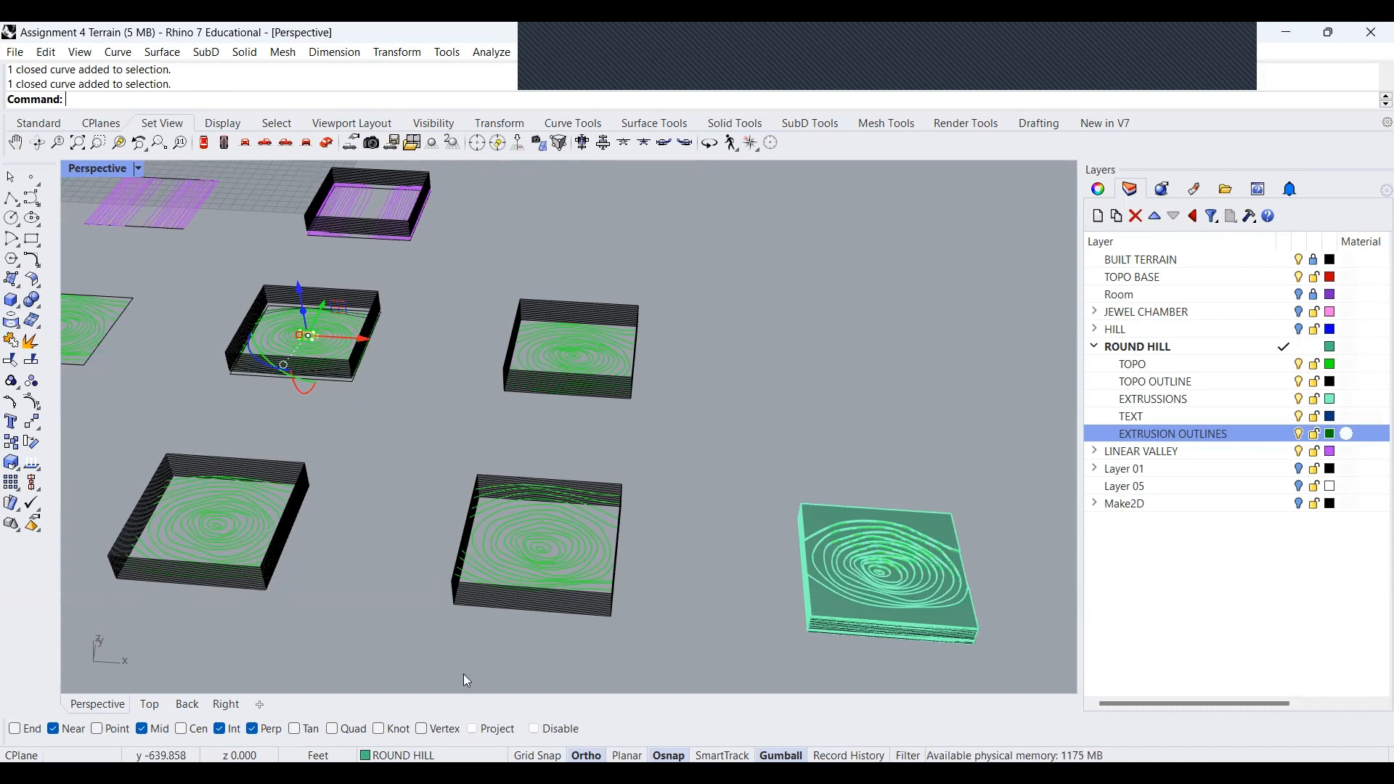
{"action": "right_click_drag", "start_coordinate": [351, 569], "coordinate": [378, 605]}
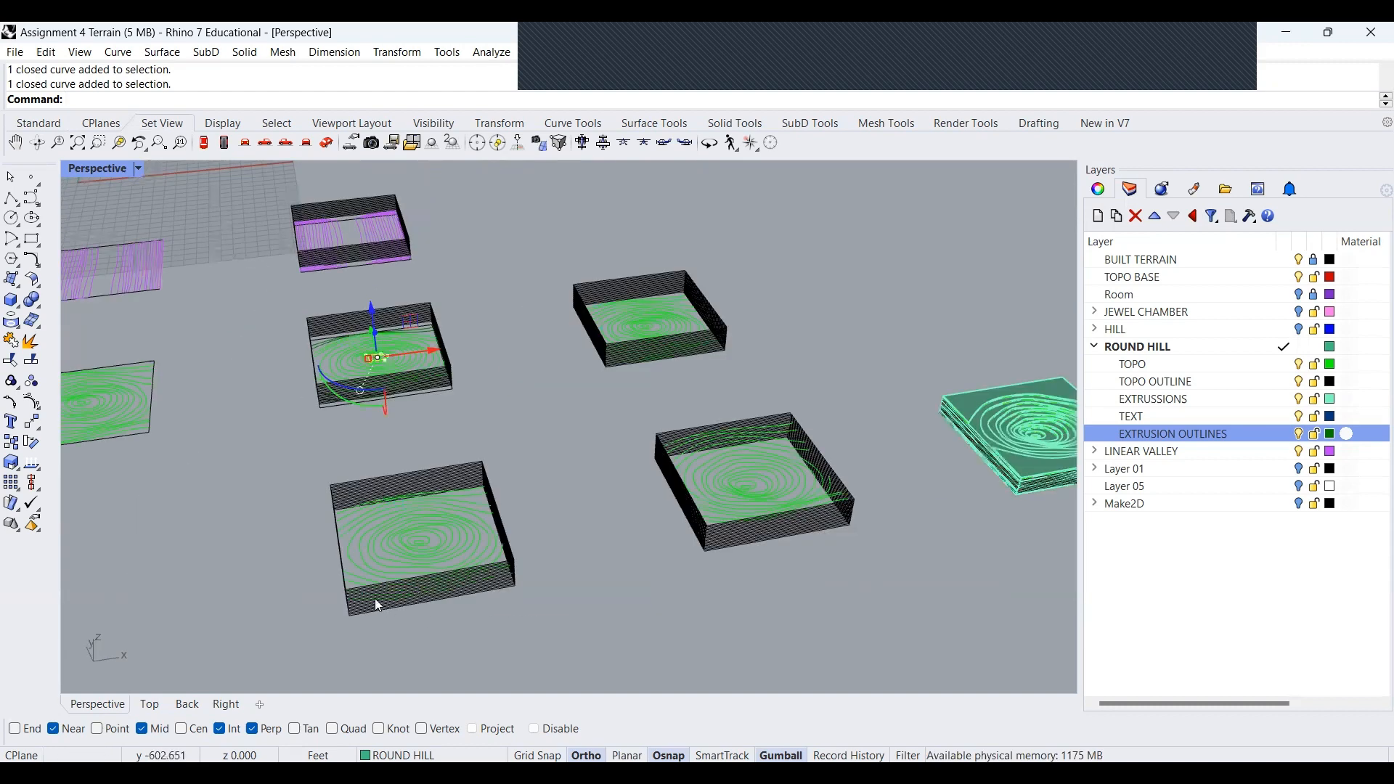
{"action": "scroll", "coordinate": [374, 605], "scroll_direction": "up", "scroll_amount": 3}
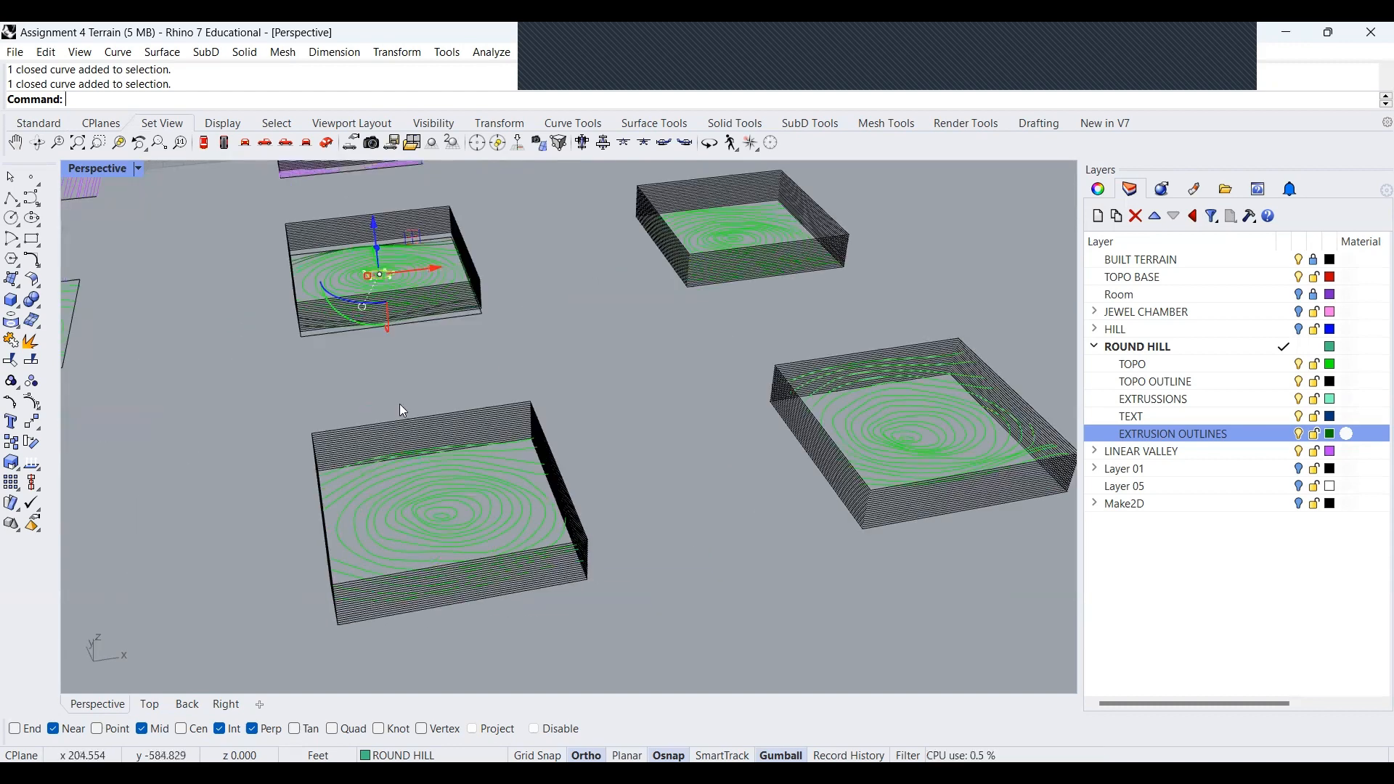
{"action": "left_click", "coordinate": [523, 275]}
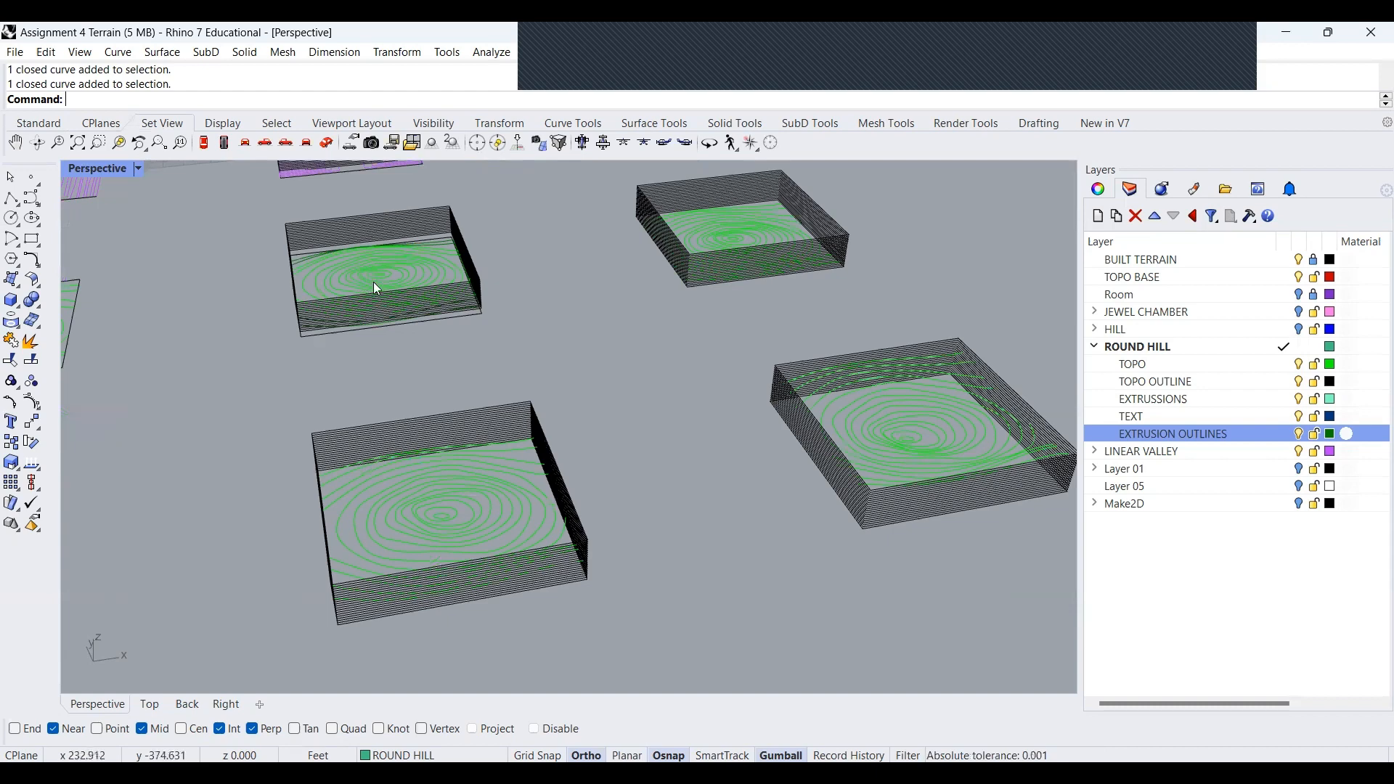
{"action": "right_click_drag", "start_coordinate": [509, 540], "coordinate": [786, 440]}
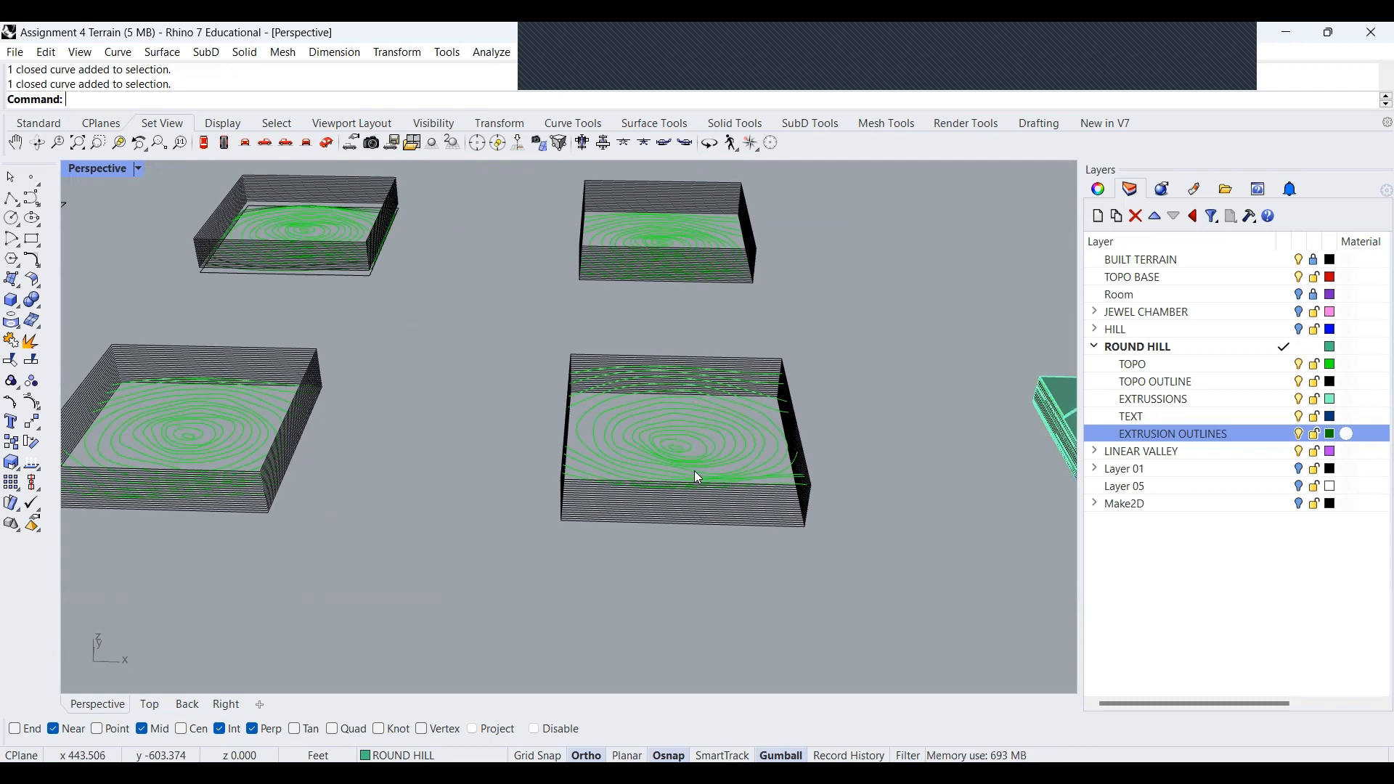
{"action": "scroll", "coordinate": [687, 471], "scroll_direction": "up", "scroll_amount": 5}
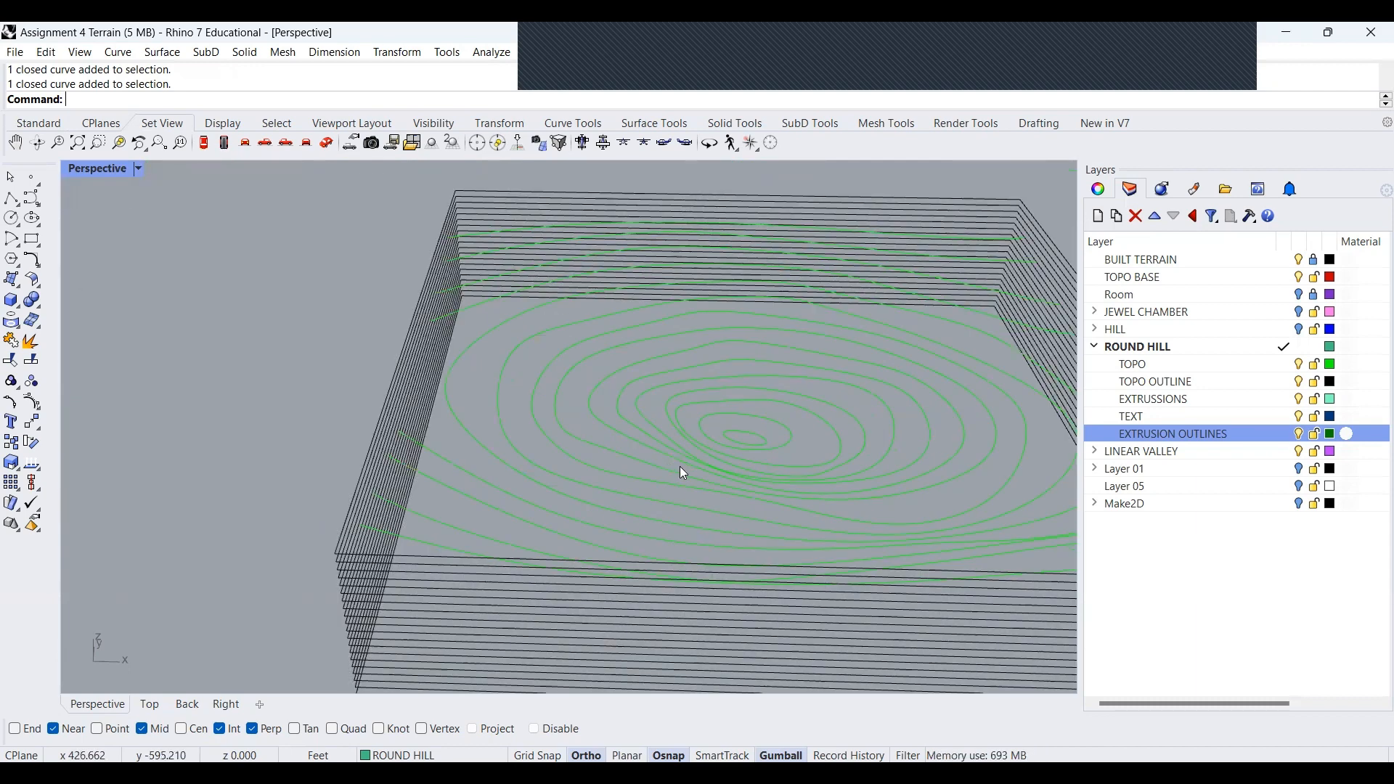
{"action": "scroll", "coordinate": [518, 439], "scroll_direction": "down", "scroll_amount": 5}
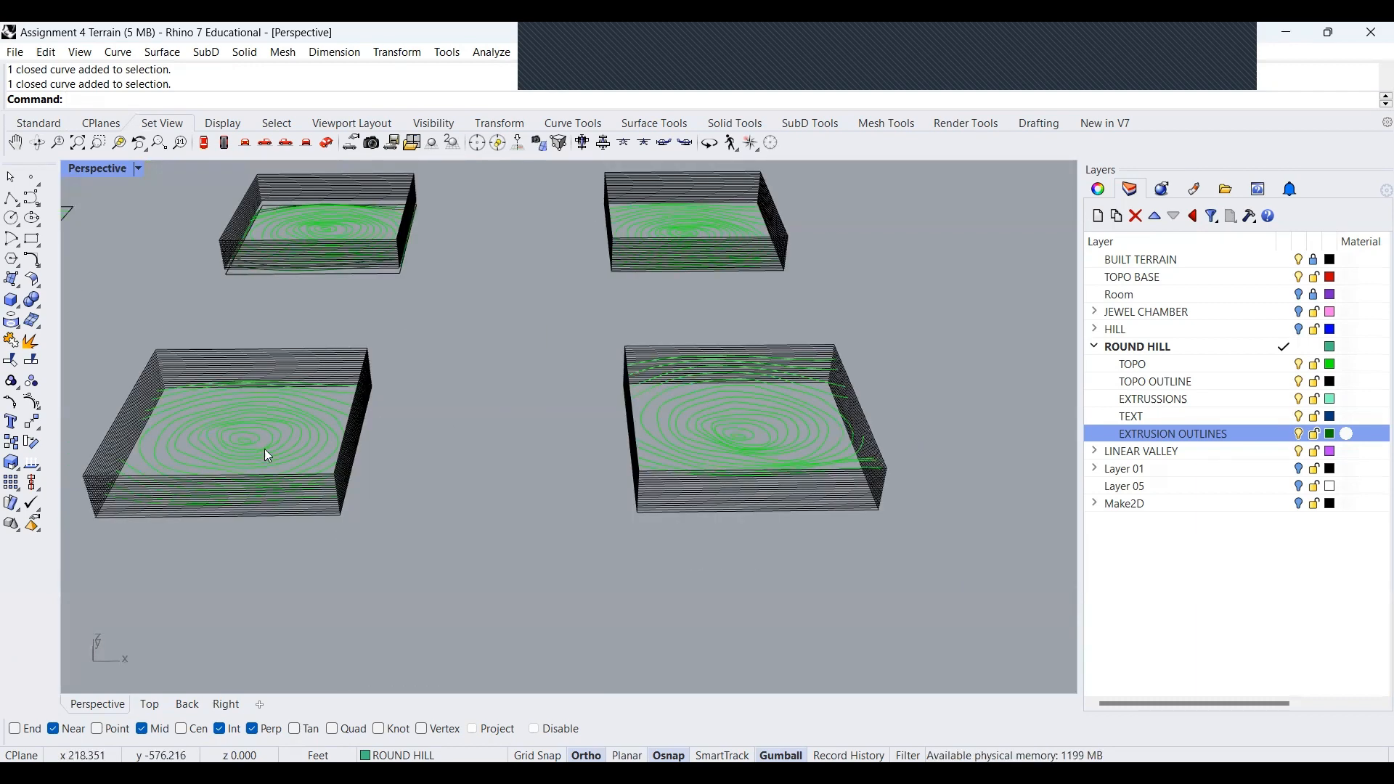
Select the summit contour, the square base outline and a large closed contour of the round hill copy with flat contours
{"action": "scroll", "coordinate": [264, 450], "scroll_direction": "up", "scroll_amount": 3}
{"action": "left_click", "coordinate": [265, 449]}
{"action": "scroll", "coordinate": [233, 378], "scroll_direction": "up", "scroll_amount": 3}
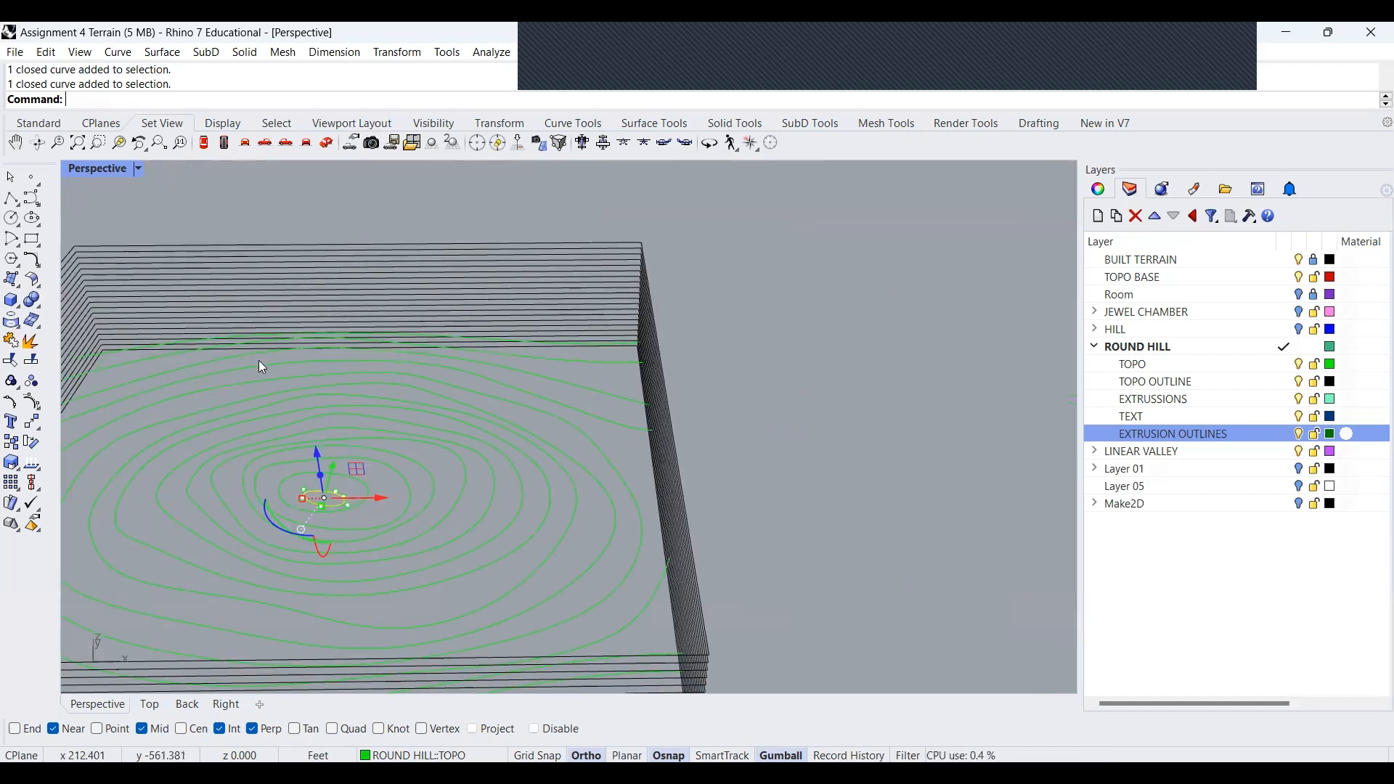
{"action": "scroll", "coordinate": [262, 368], "scroll_direction": "up", "scroll_amount": 3}
{"action": "left_click", "coordinate": [478, 344]}
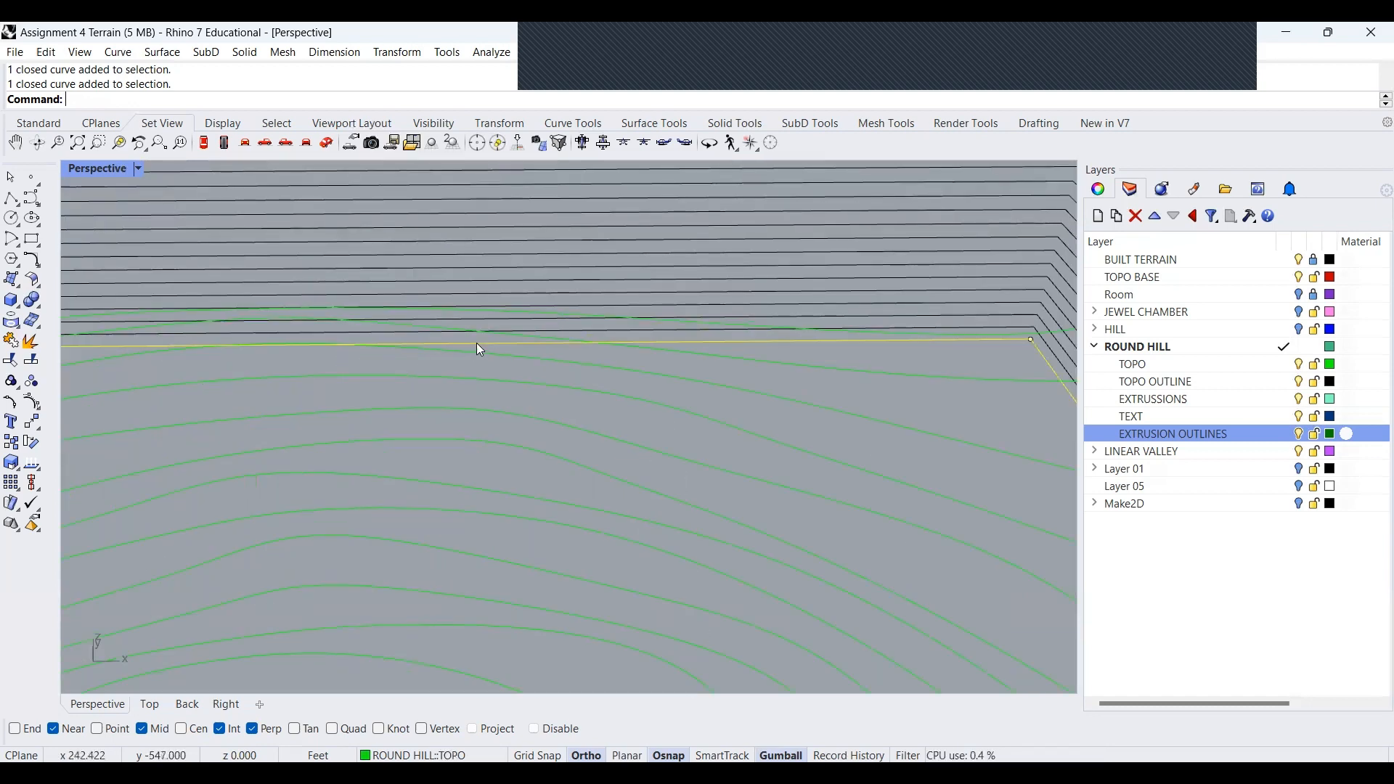
{"action": "scroll", "coordinate": [420, 324], "scroll_direction": "down", "scroll_amount": 4}
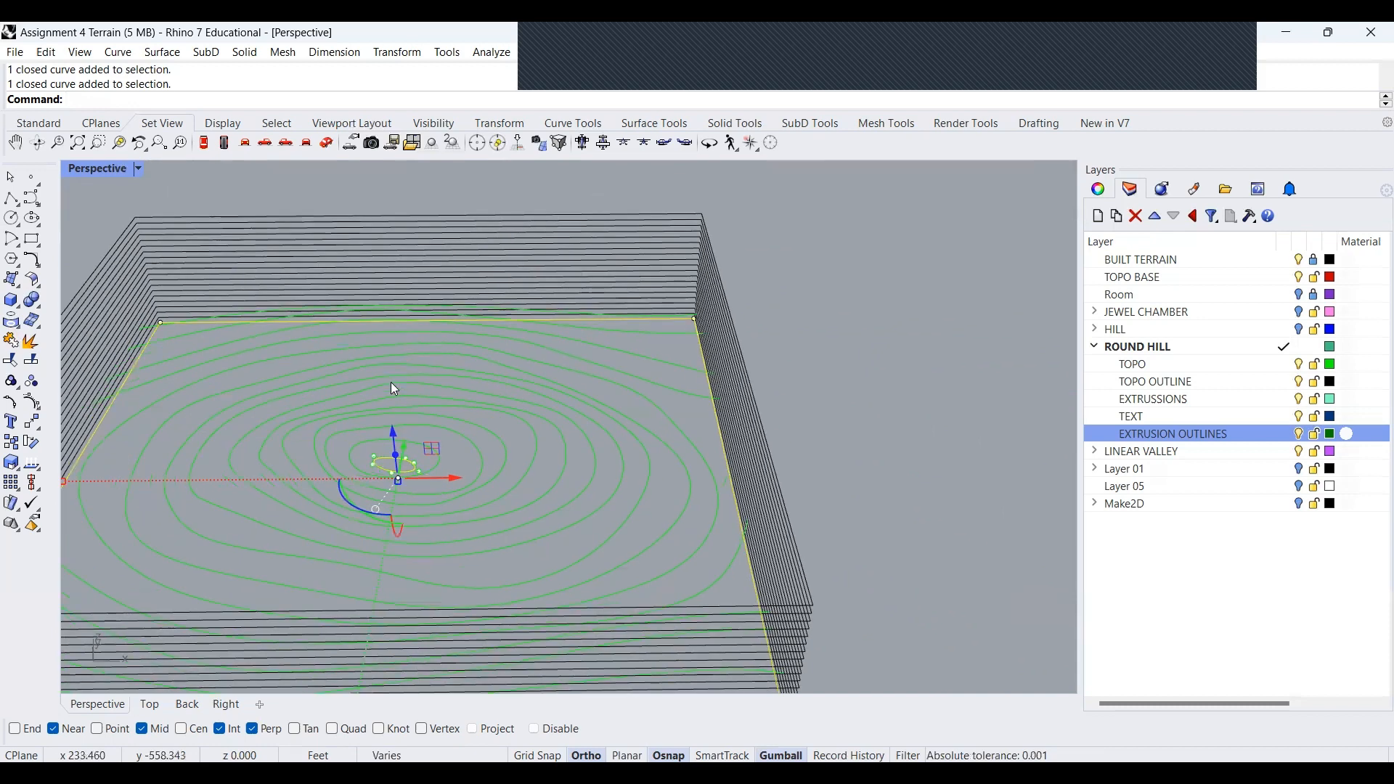
{"action": "left_click", "coordinate": [572, 374]}
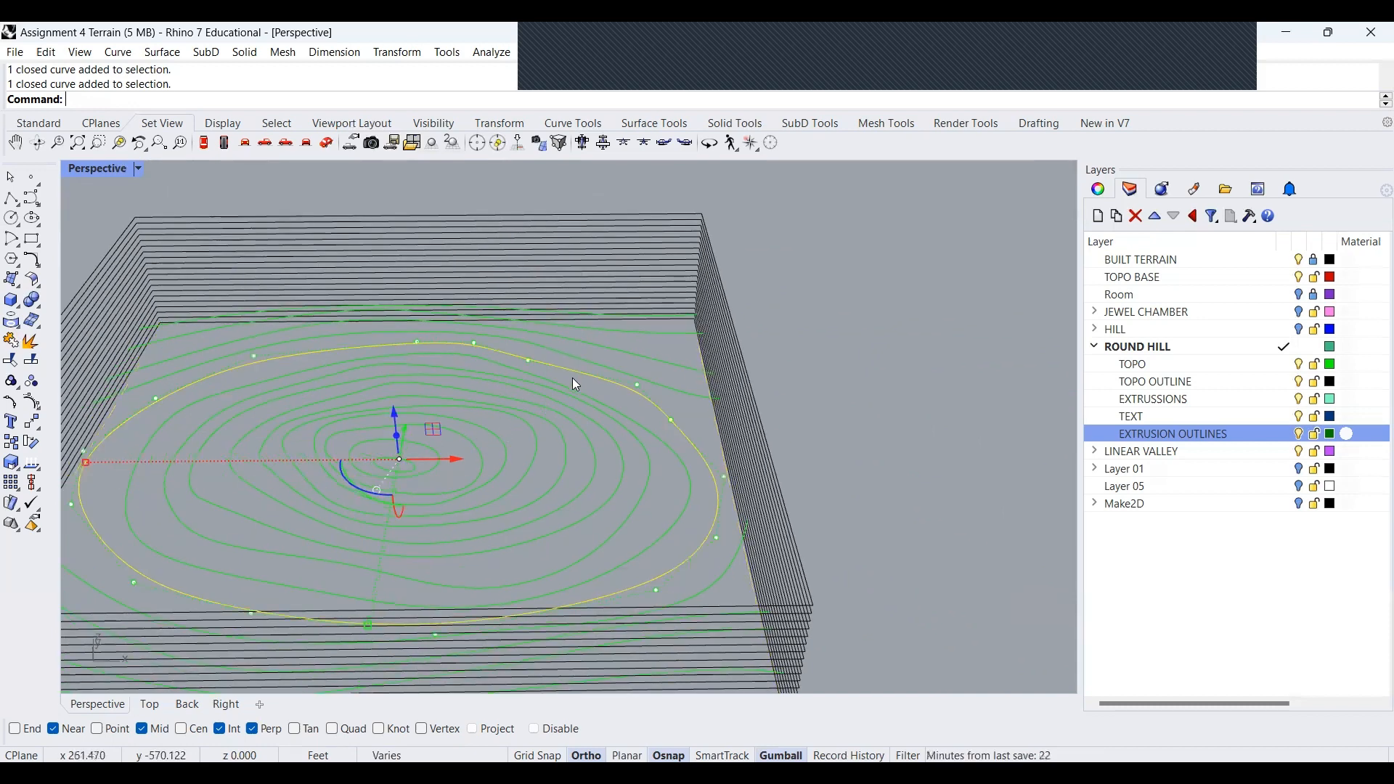
{"action": "right_click_drag", "start_coordinate": [818, 346], "coordinate": [811, 336]}
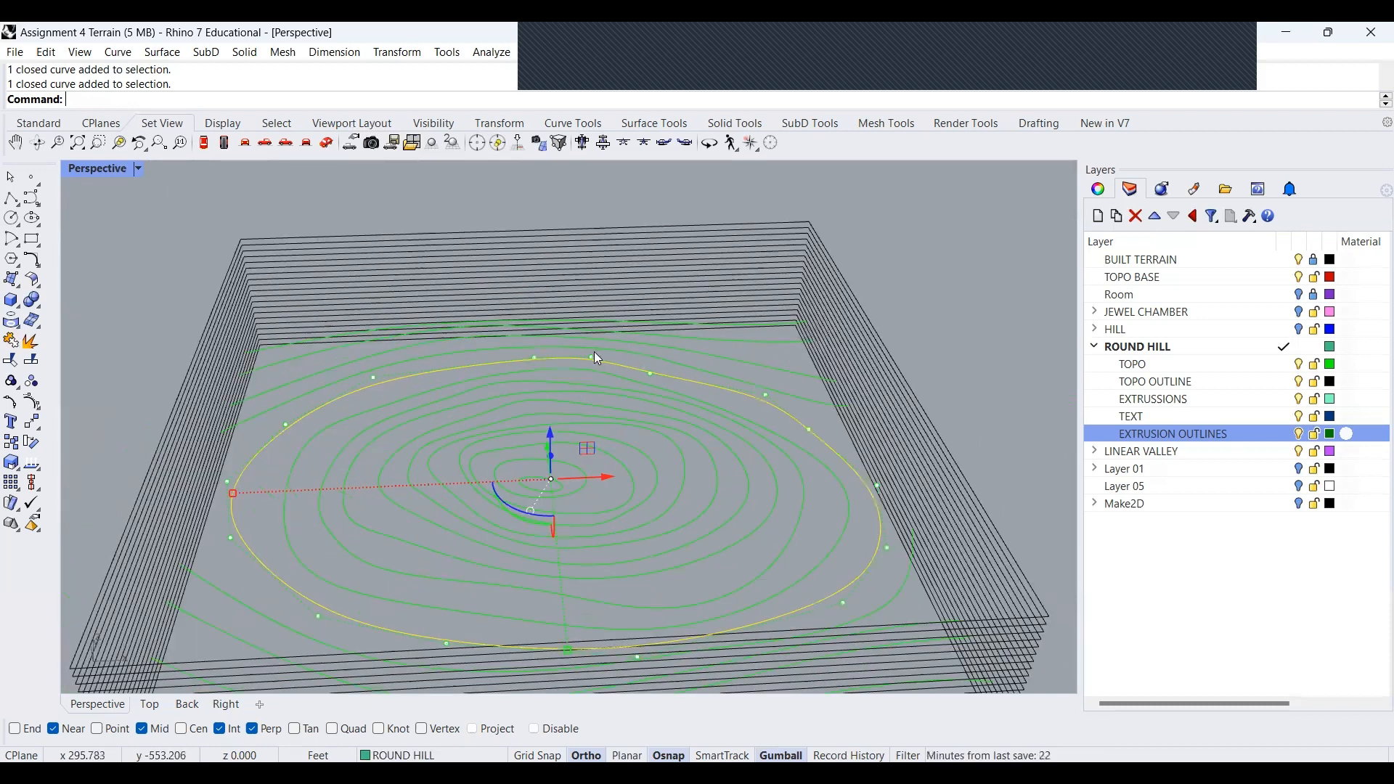
Select all topo contours of that round hill copy in the top view, leaving the square outlines out
{"action": "scroll", "coordinate": [595, 356], "scroll_direction": "down", "scroll_amount": 5}
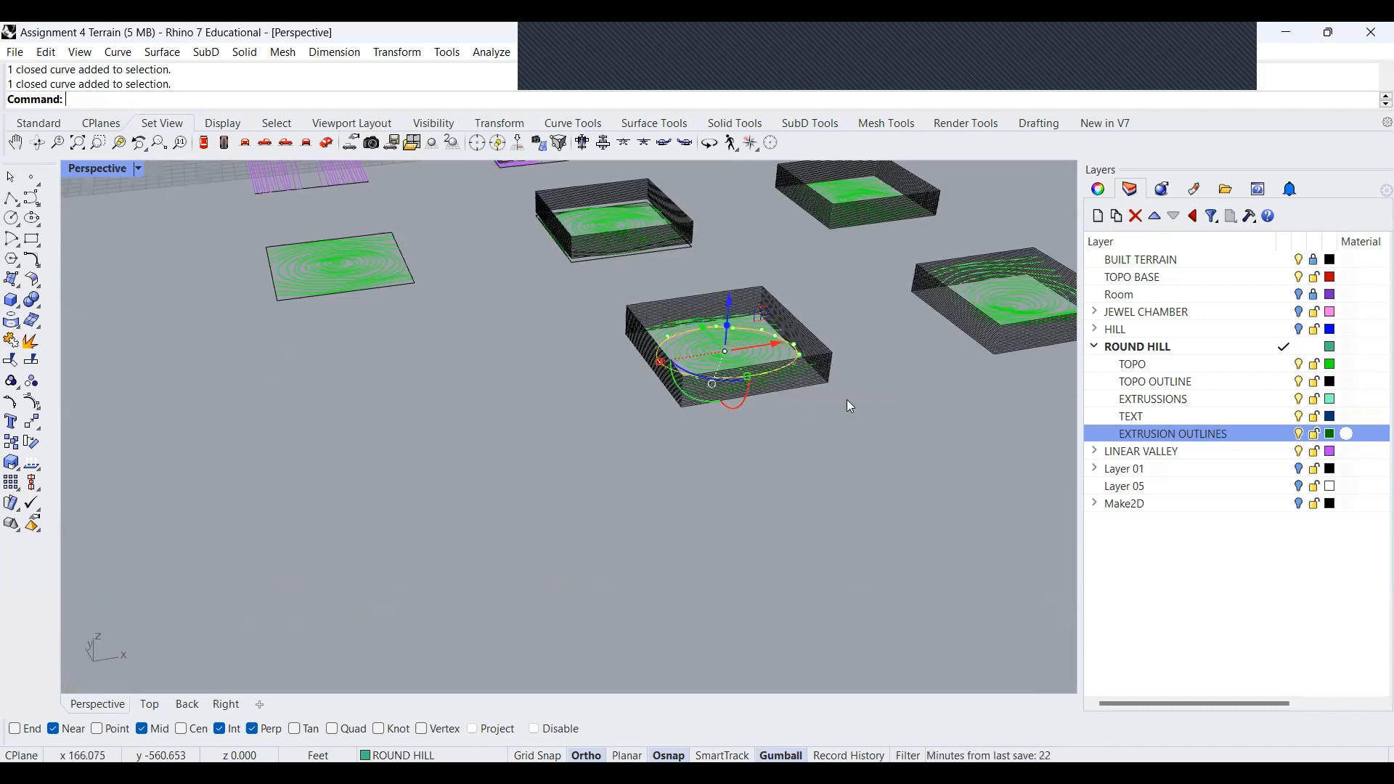
{"action": "left_click", "coordinate": [145, 705]}
{"action": "scroll", "coordinate": [488, 382], "scroll_direction": "down", "scroll_amount": 5}
{"action": "scroll", "coordinate": [541, 550], "scroll_direction": "up", "scroll_amount": 18}
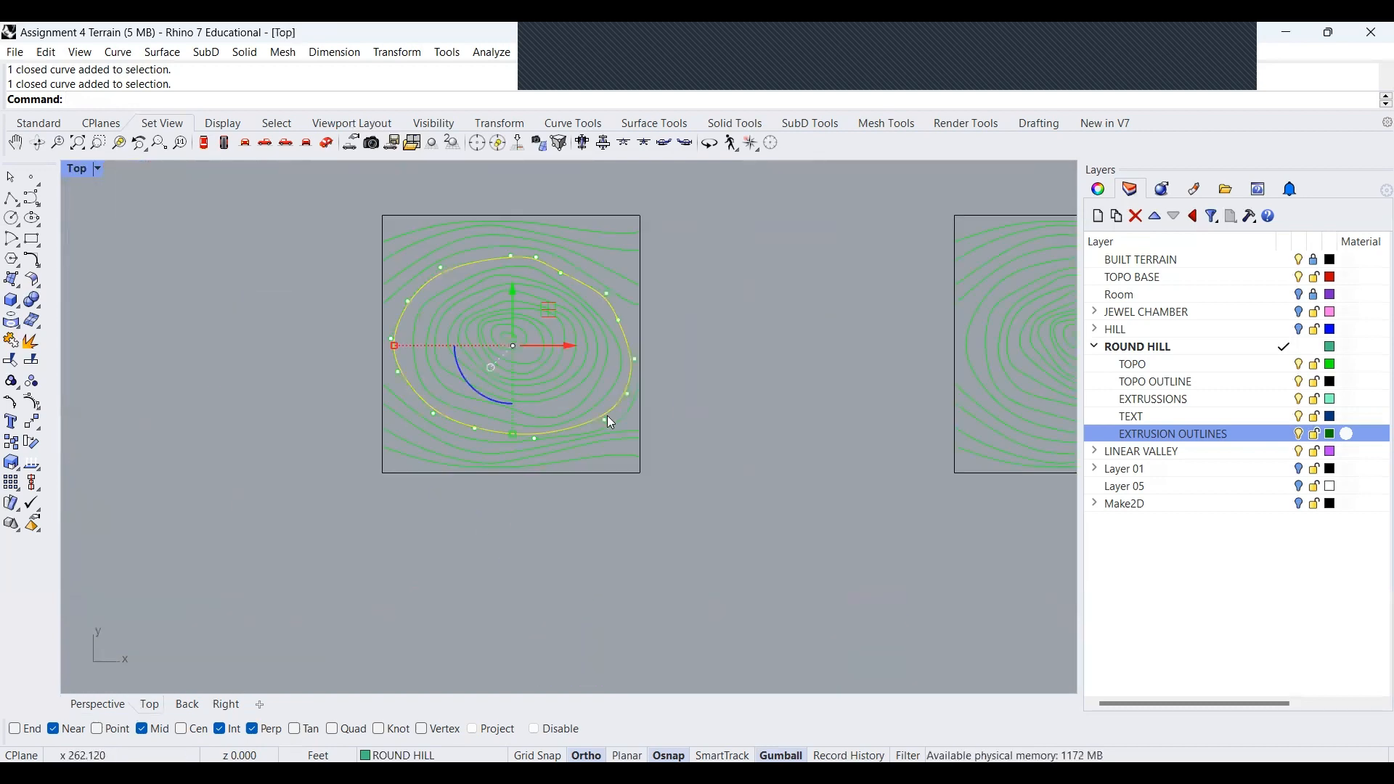
{"action": "scroll", "coordinate": [610, 412], "scroll_direction": "up", "scroll_amount": 4}
{"action": "left_click_drag", "start_coordinate": [610, 495], "coordinate": [447, 294]}
{"action": "scroll", "coordinate": [436, 268], "scroll_direction": "down", "scroll_amount": 4}
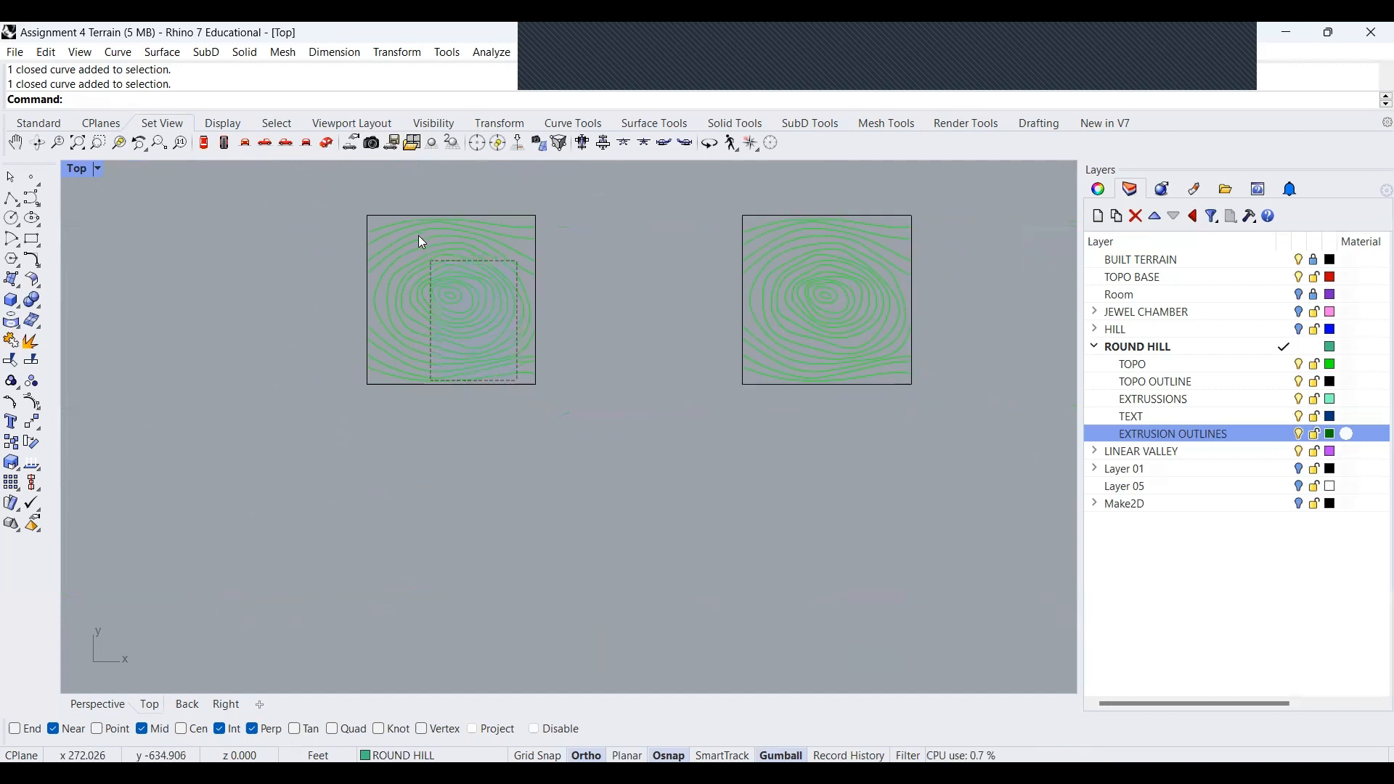
In the perspective view, raise the selected topo contours of the round hill copy vertically by 1 ft
{"action": "left_click", "coordinate": [97, 705]}
{"action": "right_click_drag", "start_coordinate": [653, 509], "coordinate": [762, 395]}
{"action": "scroll", "coordinate": [761, 396], "scroll_direction": "up", "scroll_amount": 5}
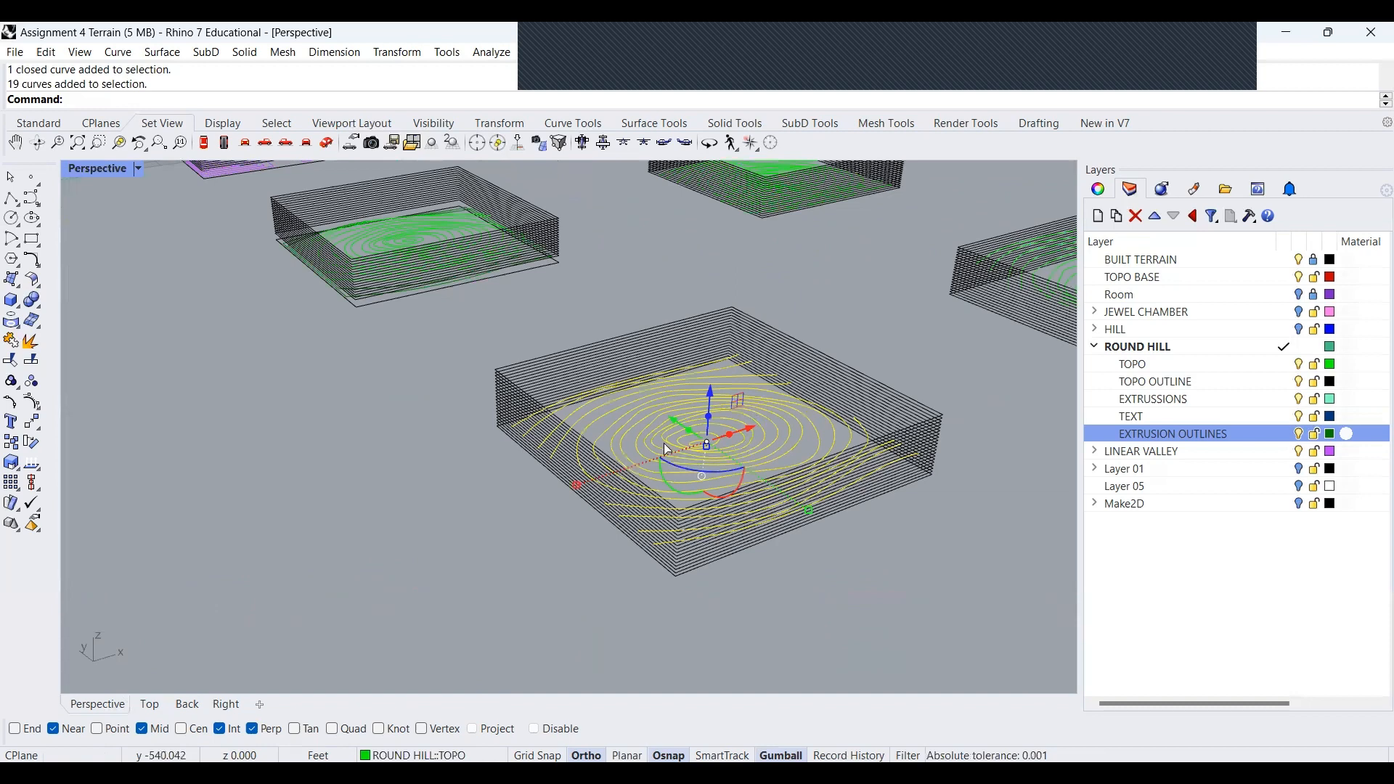
{"action": "scroll", "coordinate": [669, 450], "scroll_direction": "up", "scroll_amount": 3}
{"action": "left_click_drag", "start_coordinate": [668, 452], "coordinate": [668, 449]}
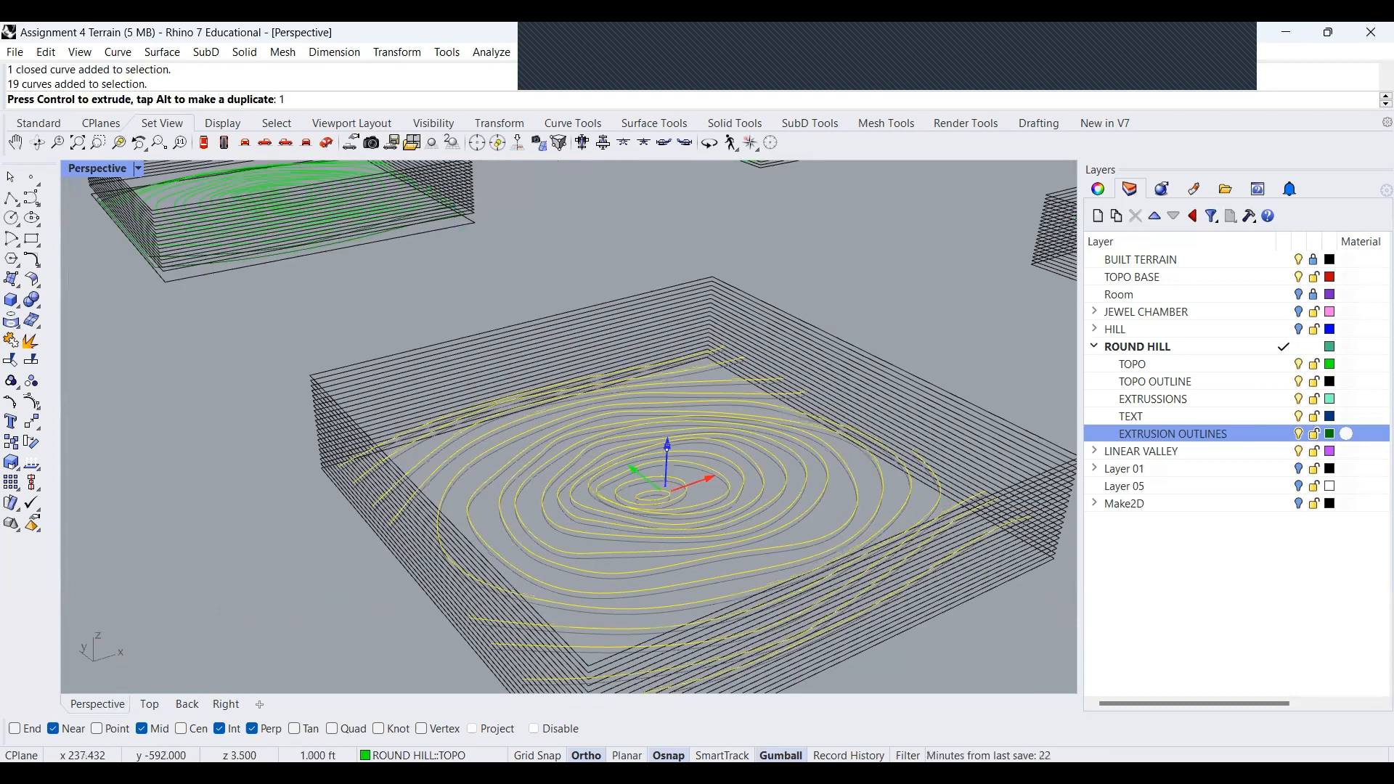
{"action": "type", "text": "1"}
{"action": "key", "text": "Return"}
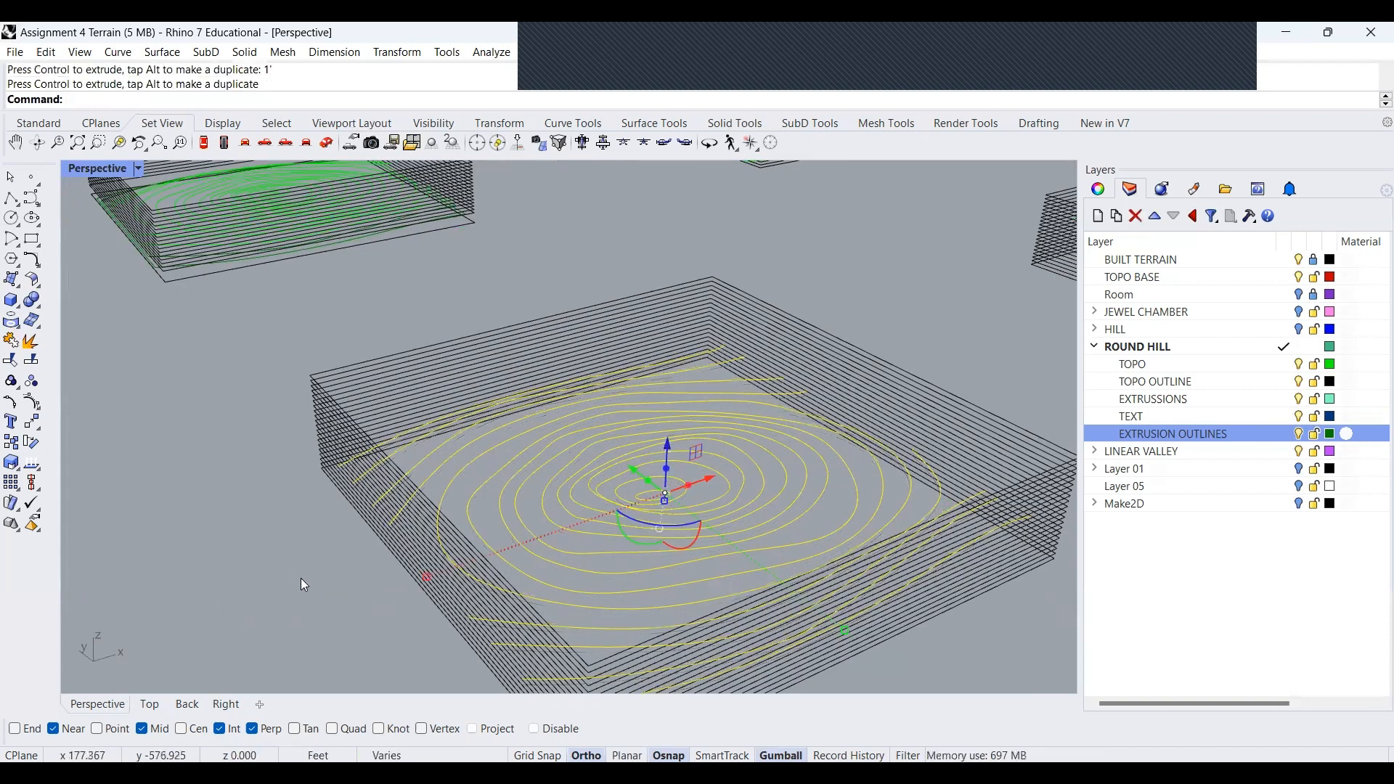
Remove the innermost contour from the selection and raise the remaining contours another 1 ft
{"action": "scroll", "coordinate": [451, 480], "scroll_direction": "up", "scroll_amount": 4}
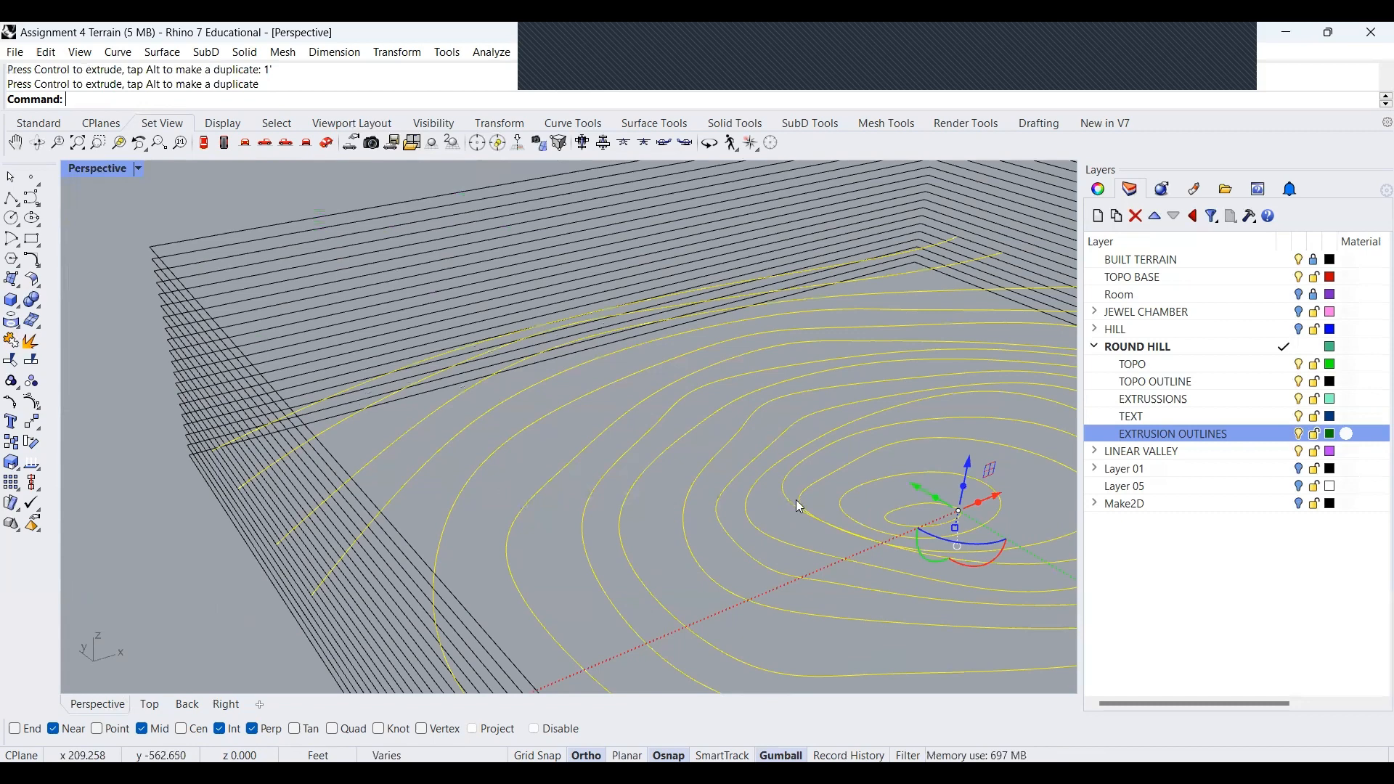
{"action": "left_click", "coordinate": [905, 508], "text": "ctrl"}
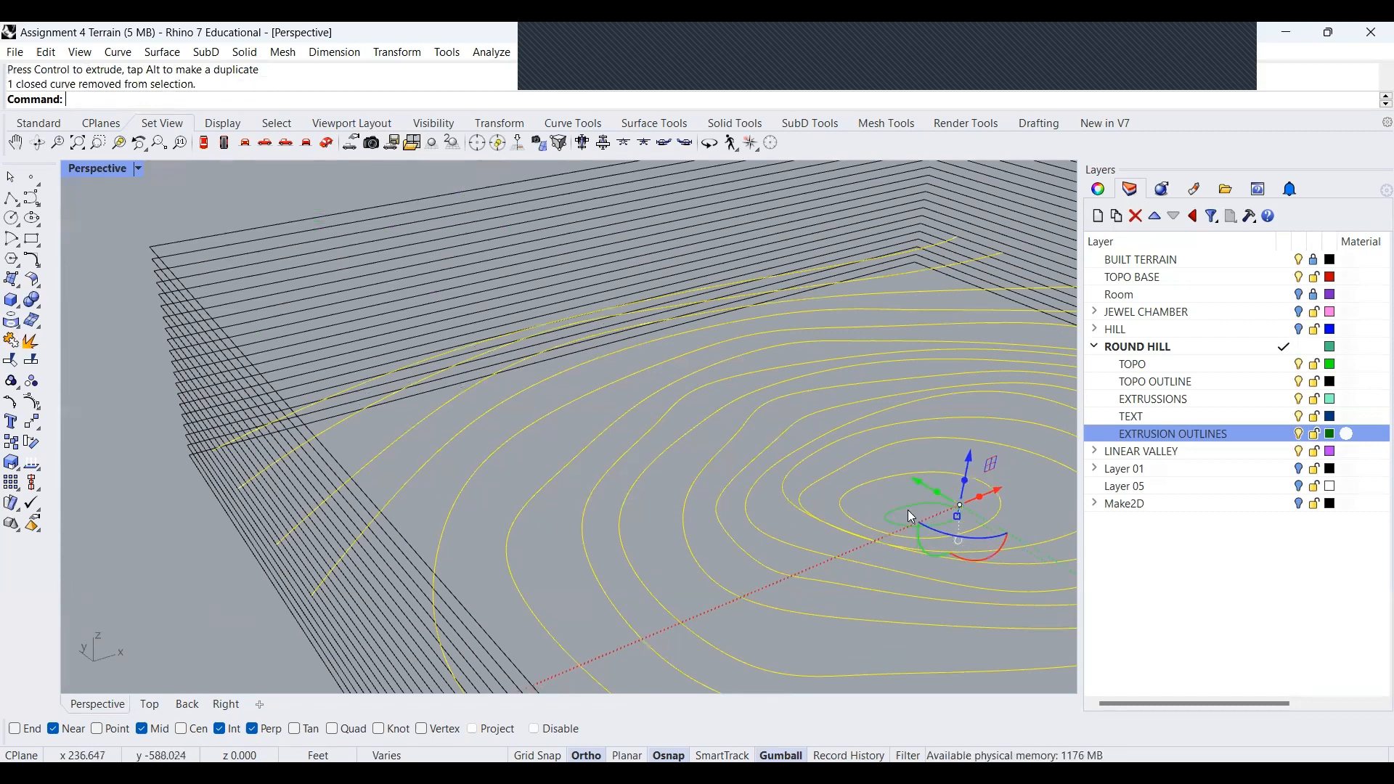
{"action": "scroll", "coordinate": [936, 471], "scroll_direction": "down", "scroll_amount": 3}
{"action": "left_click", "coordinate": [795, 445]}
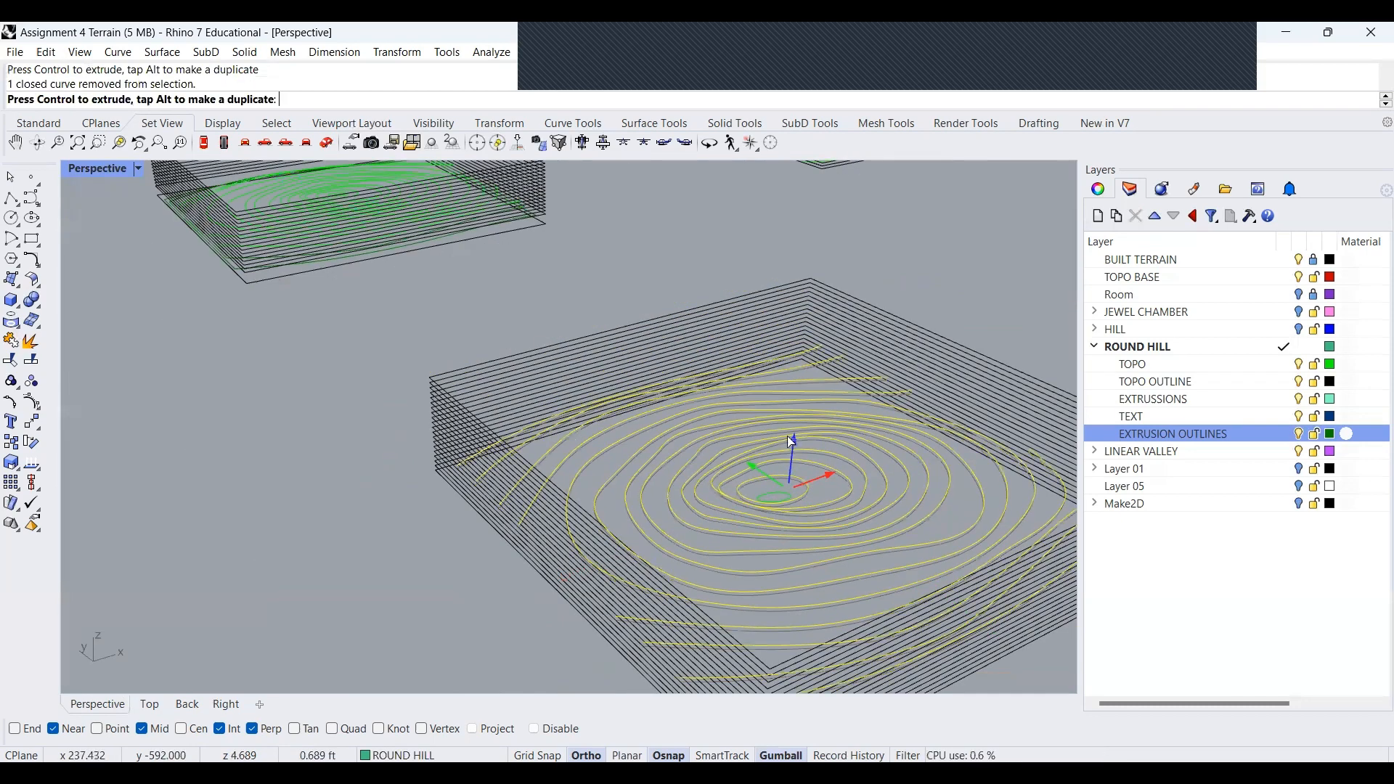
{"action": "type", "text": "1"}
{"action": "key", "text": "Return"}
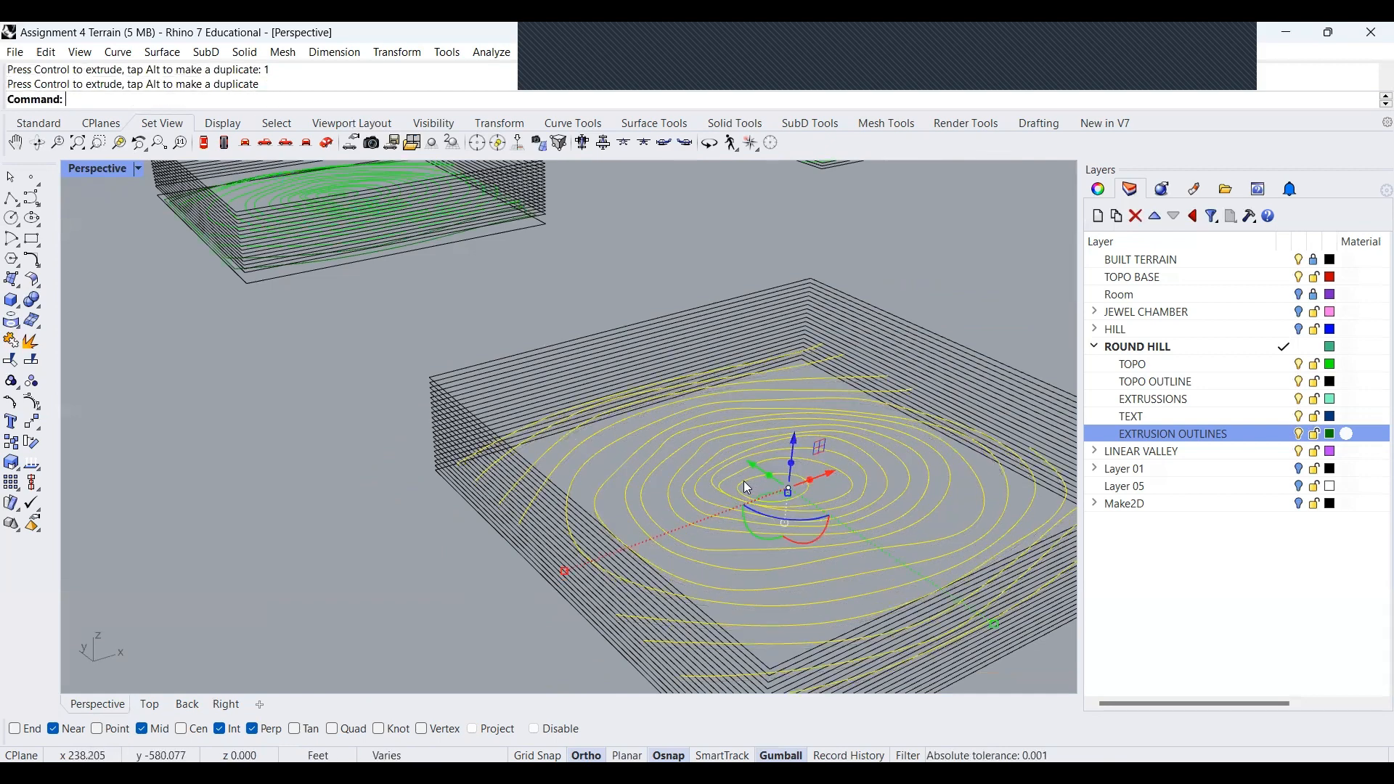
Remove the second contour from the centre from the selection and raise the other contours by 1 ft
{"action": "left_click", "coordinate": [759, 480], "text": "ctrl"}
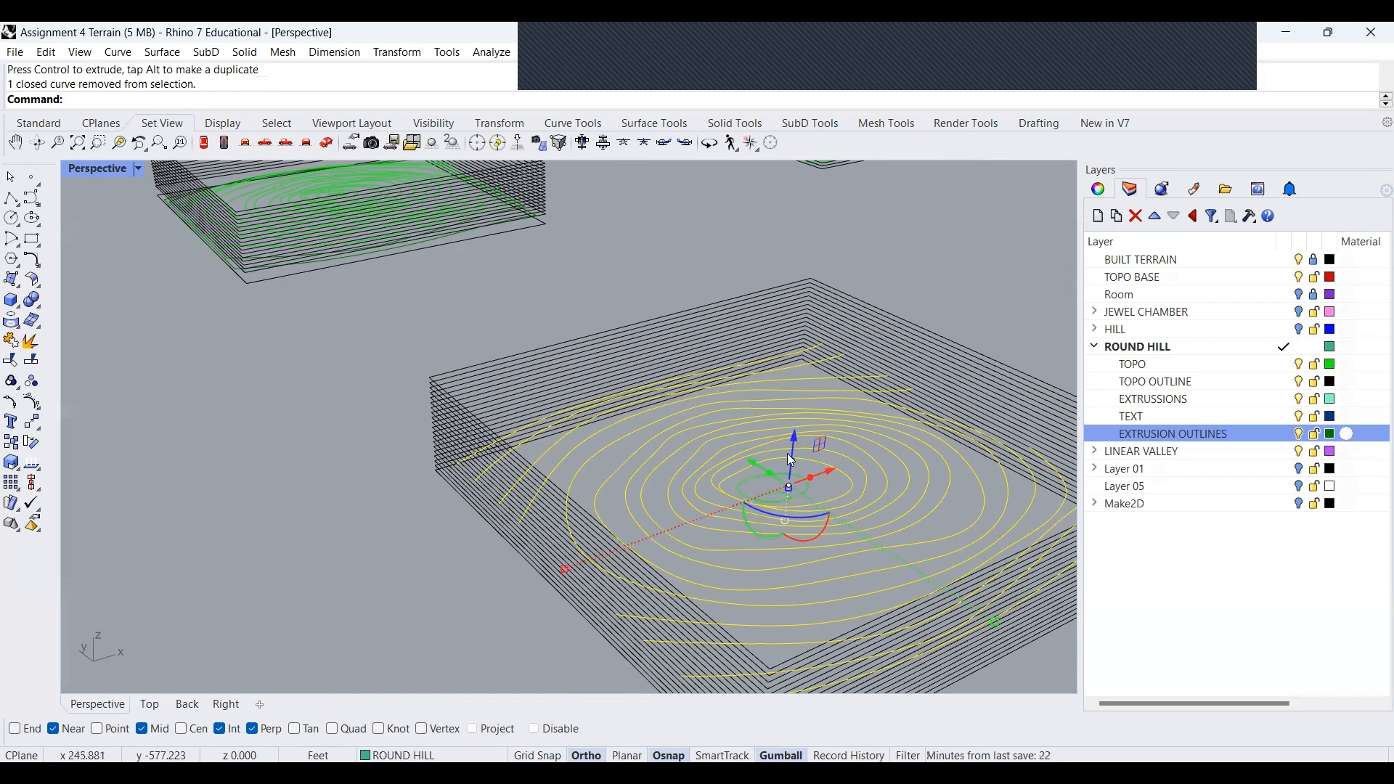
{"action": "left_click", "coordinate": [793, 431]}
{"action": "type", "text": "1"}
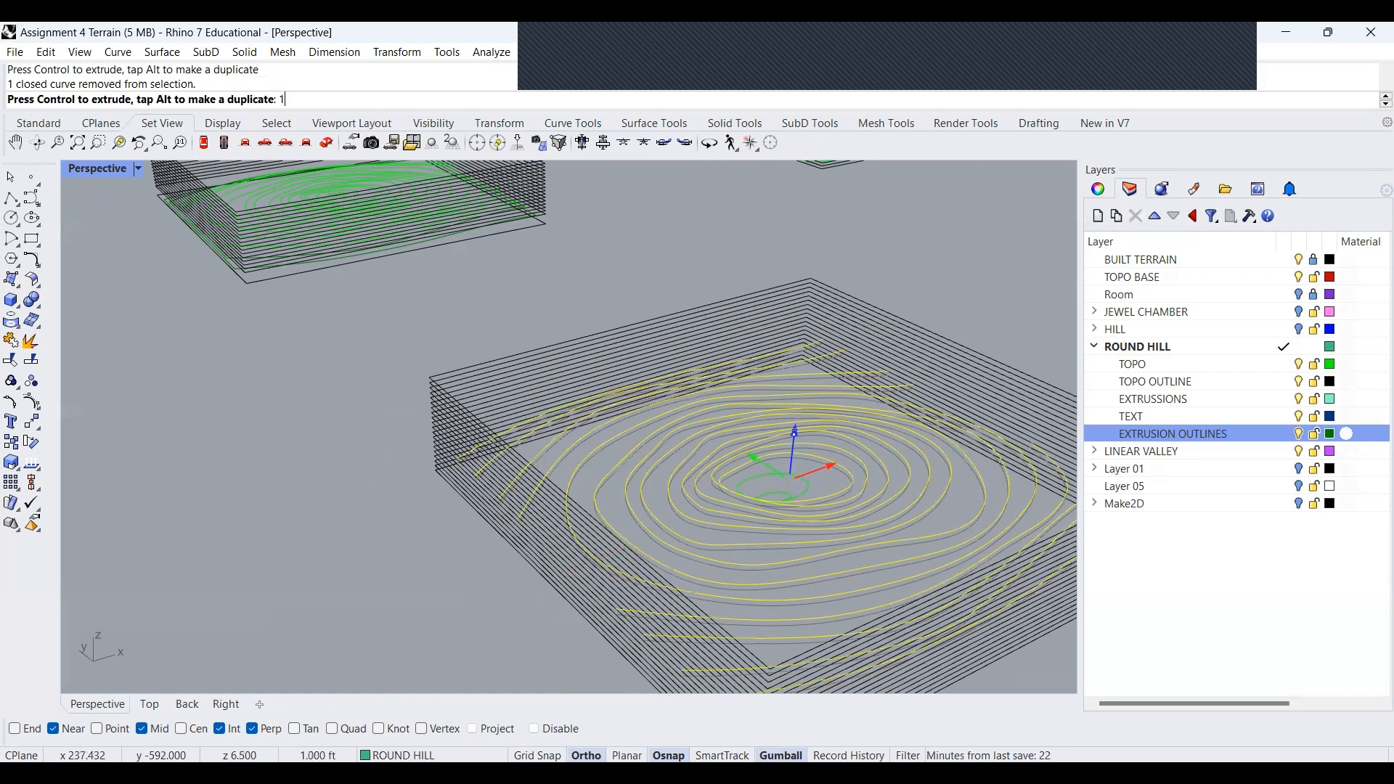
{"action": "key", "text": "Return"}
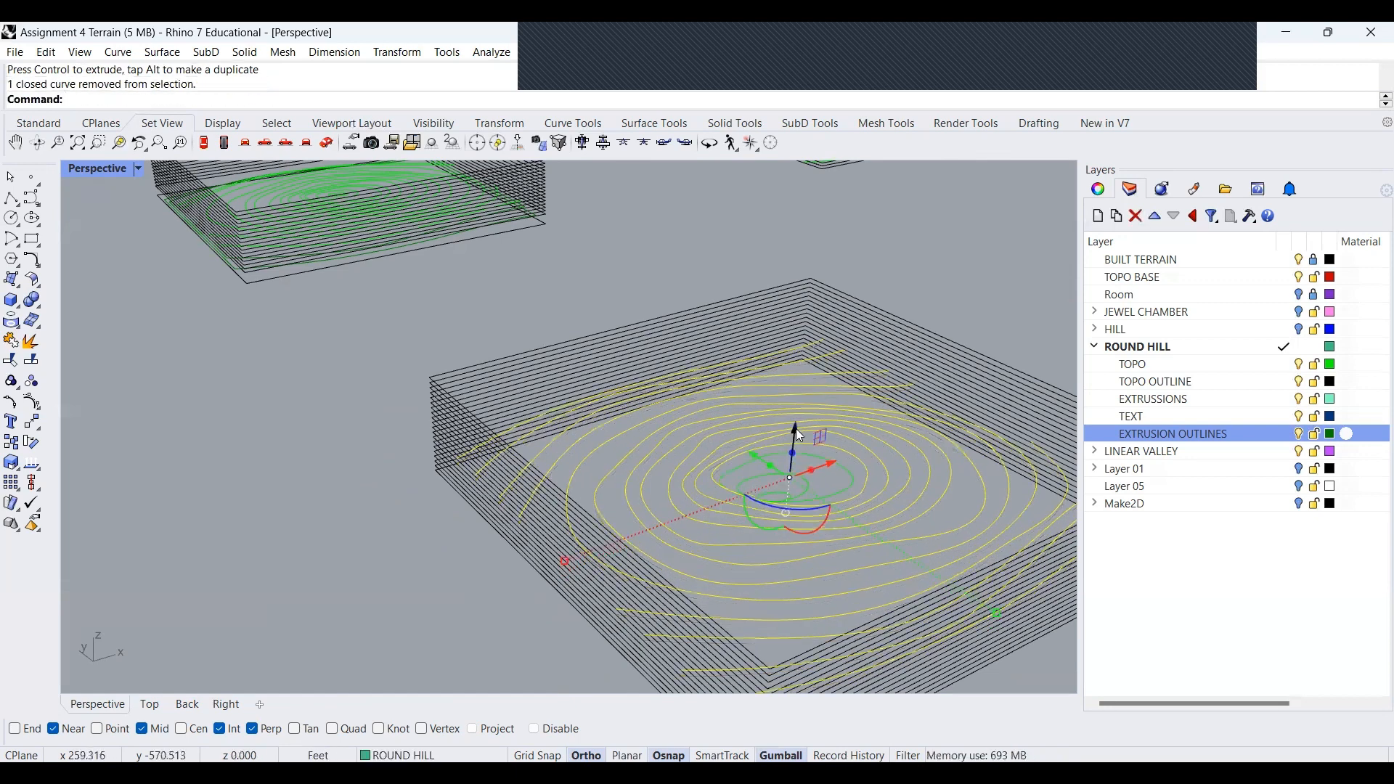
With the third contour from the centre also left out, raise the still selected contours by 1 ft and clear the selection
{"action": "left_click", "coordinate": [798, 436]}
{"action": "type", "text": "1"}
{"action": "key", "text": "Return"}
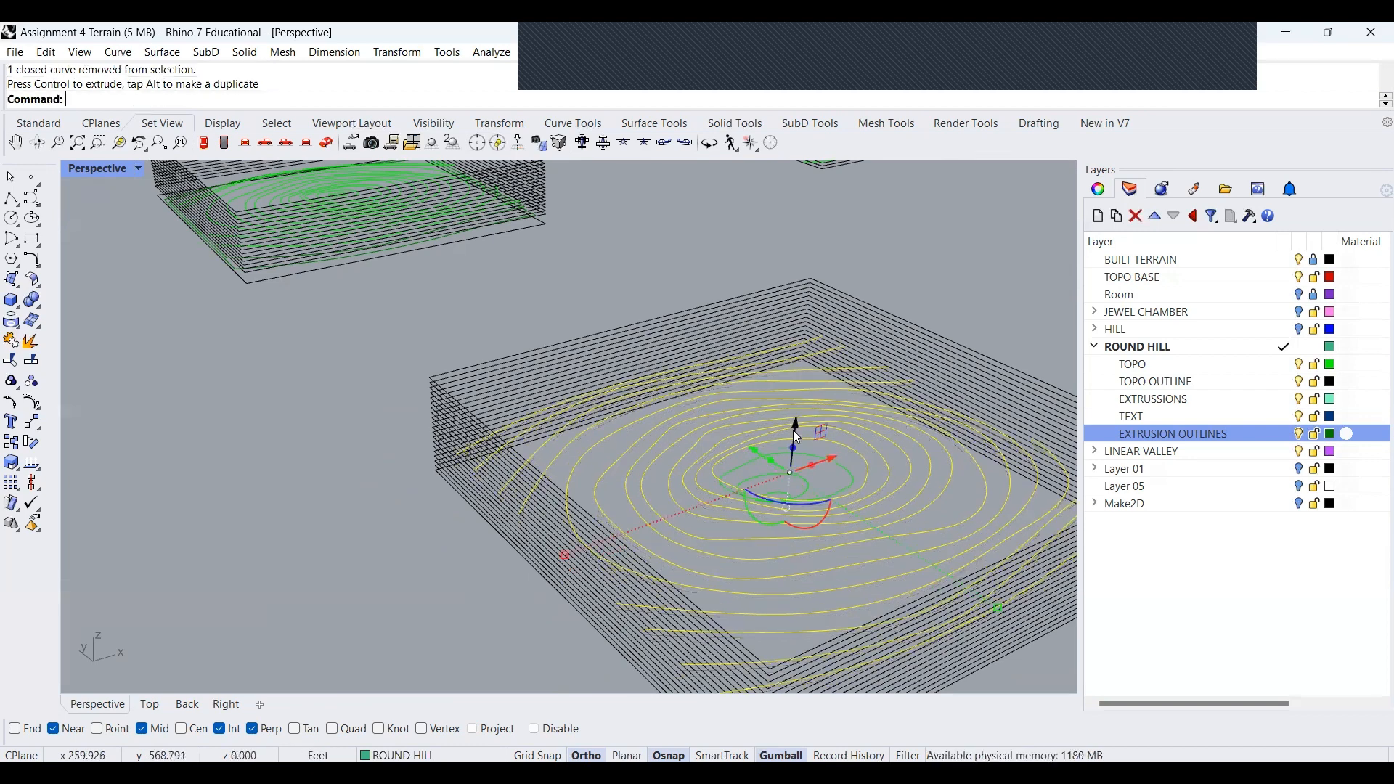
{"action": "key", "text": "Escape"}
{"action": "scroll", "coordinate": [656, 543], "scroll_direction": "down", "scroll_amount": 3}
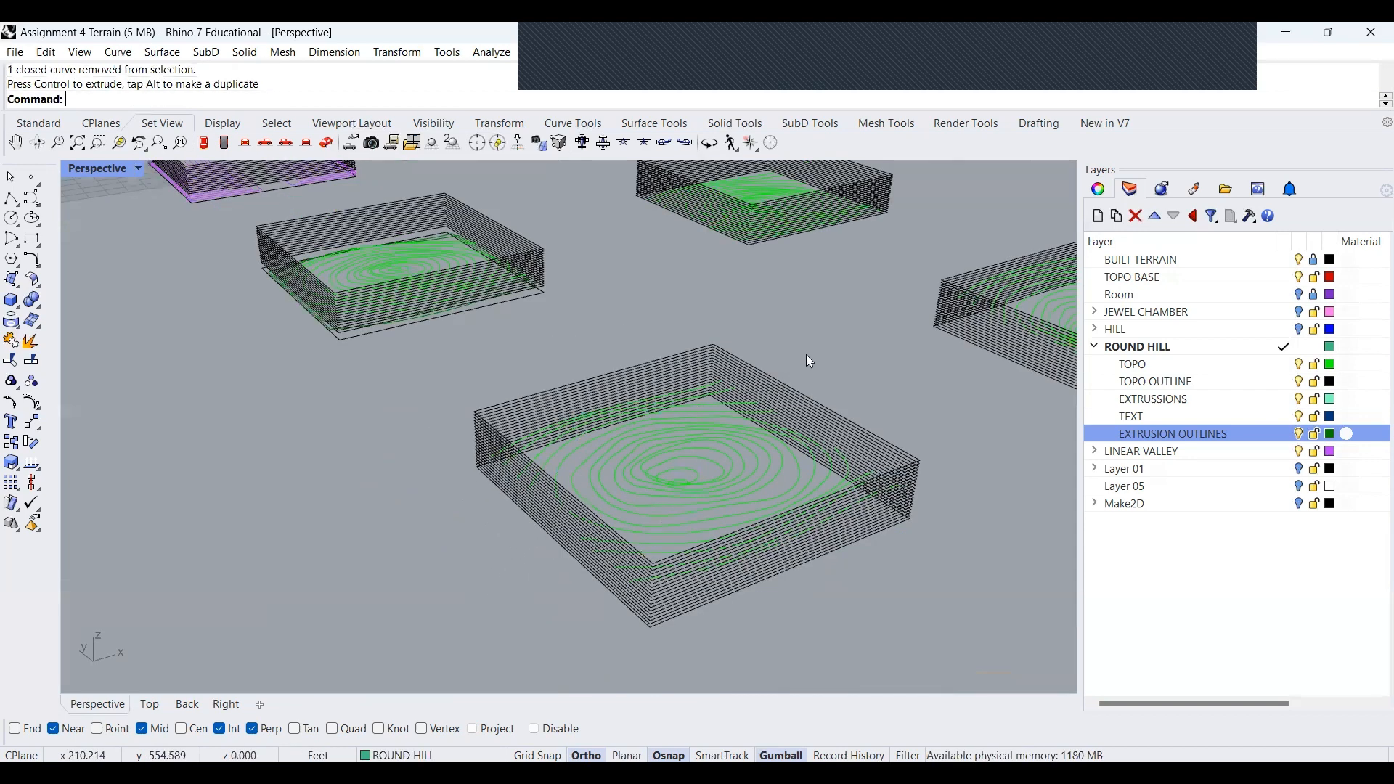
Group the innermost contour with the square outline just above the base of the stack
{"action": "scroll", "coordinate": [792, 347], "scroll_direction": "up", "scroll_amount": 3}
{"action": "scroll", "coordinate": [787, 363], "scroll_direction": "down", "scroll_amount": 3}
{"action": "scroll", "coordinate": [463, 334], "scroll_direction": "up", "scroll_amount": 5}
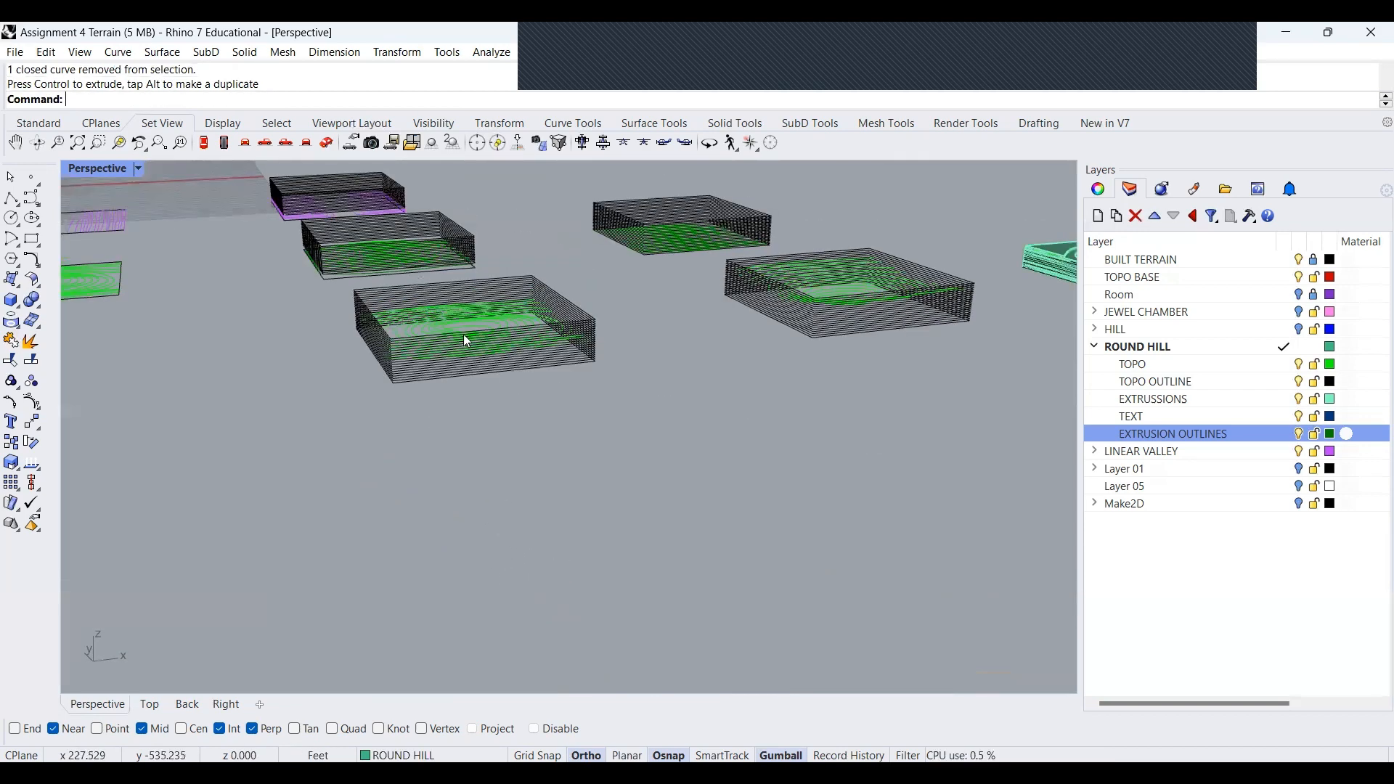
{"action": "scroll", "coordinate": [469, 369], "scroll_direction": "down", "scroll_amount": 1}
{"action": "scroll", "coordinate": [515, 349], "scroll_direction": "up", "scroll_amount": 4}
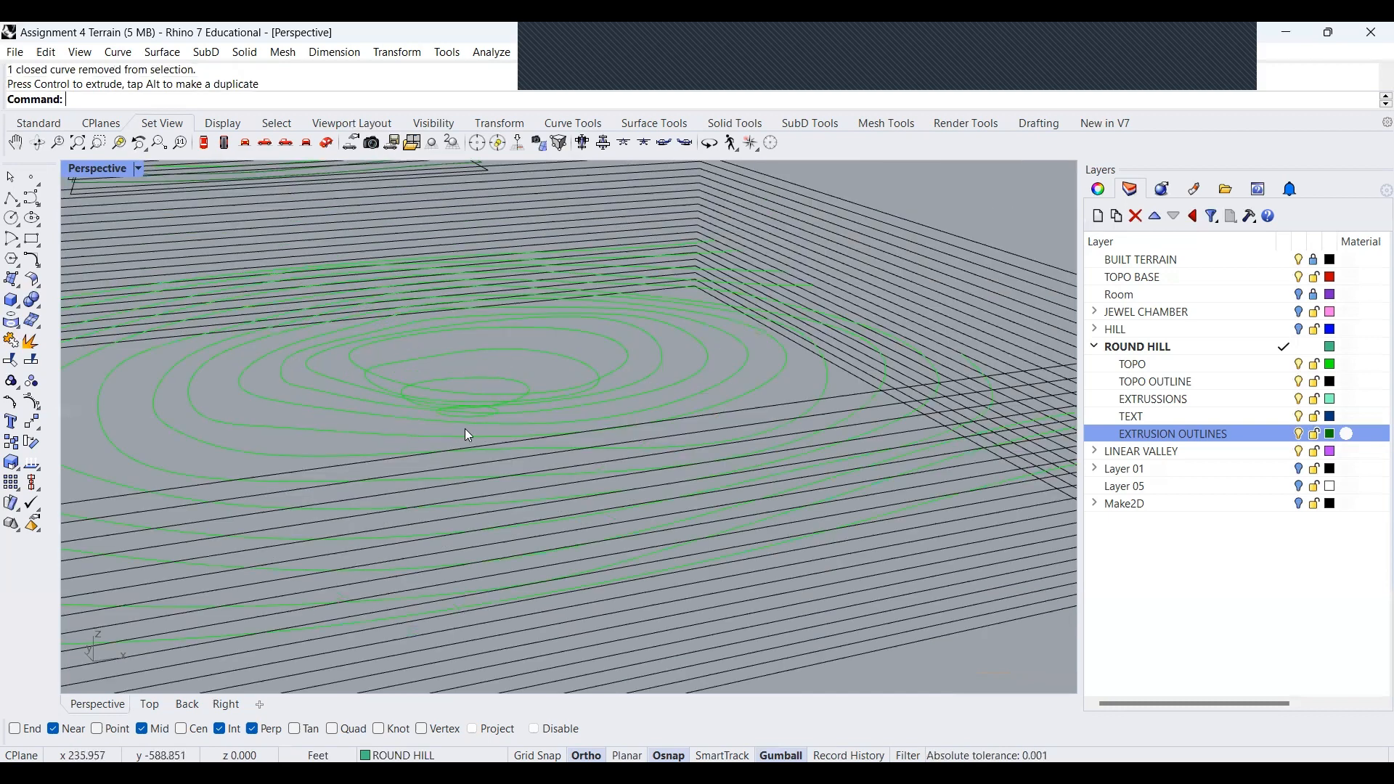
{"action": "scroll", "coordinate": [464, 399], "scroll_direction": "down", "scroll_amount": 4}
{"action": "scroll", "coordinate": [468, 403], "scroll_direction": "up", "scroll_amount": 5}
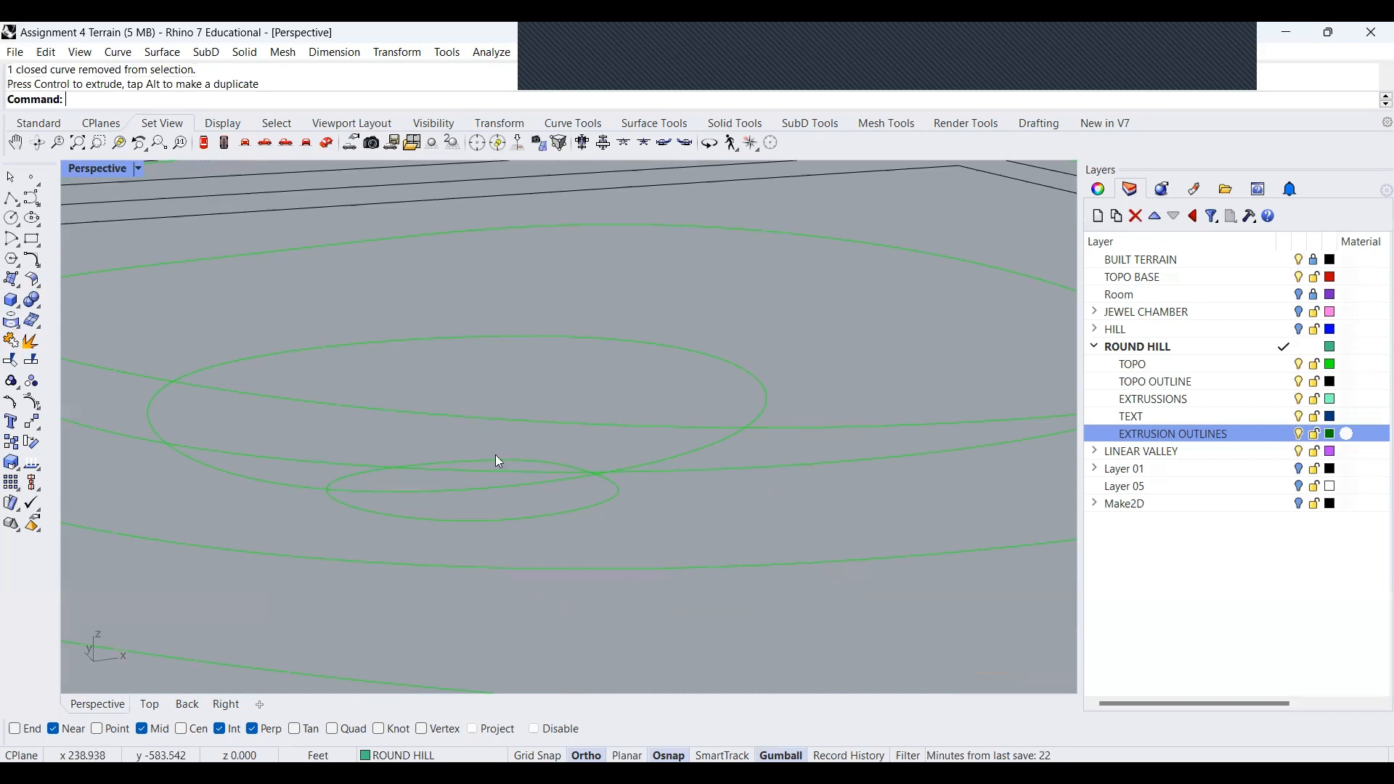
{"action": "left_click", "coordinate": [498, 462]}
{"action": "scroll", "coordinate": [465, 440], "scroll_direction": "down", "scroll_amount": 3}
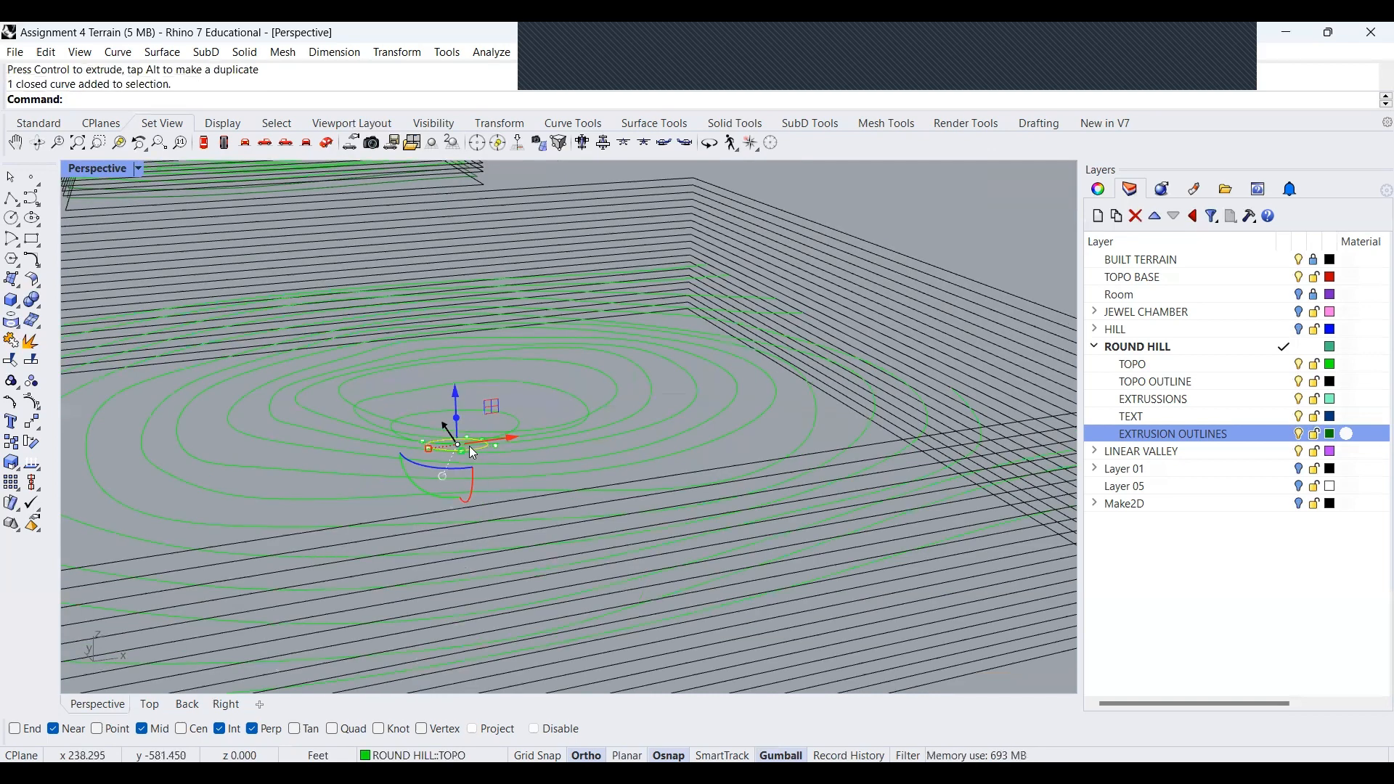
{"action": "scroll", "coordinate": [483, 456], "scroll_direction": "down", "scroll_amount": 3}
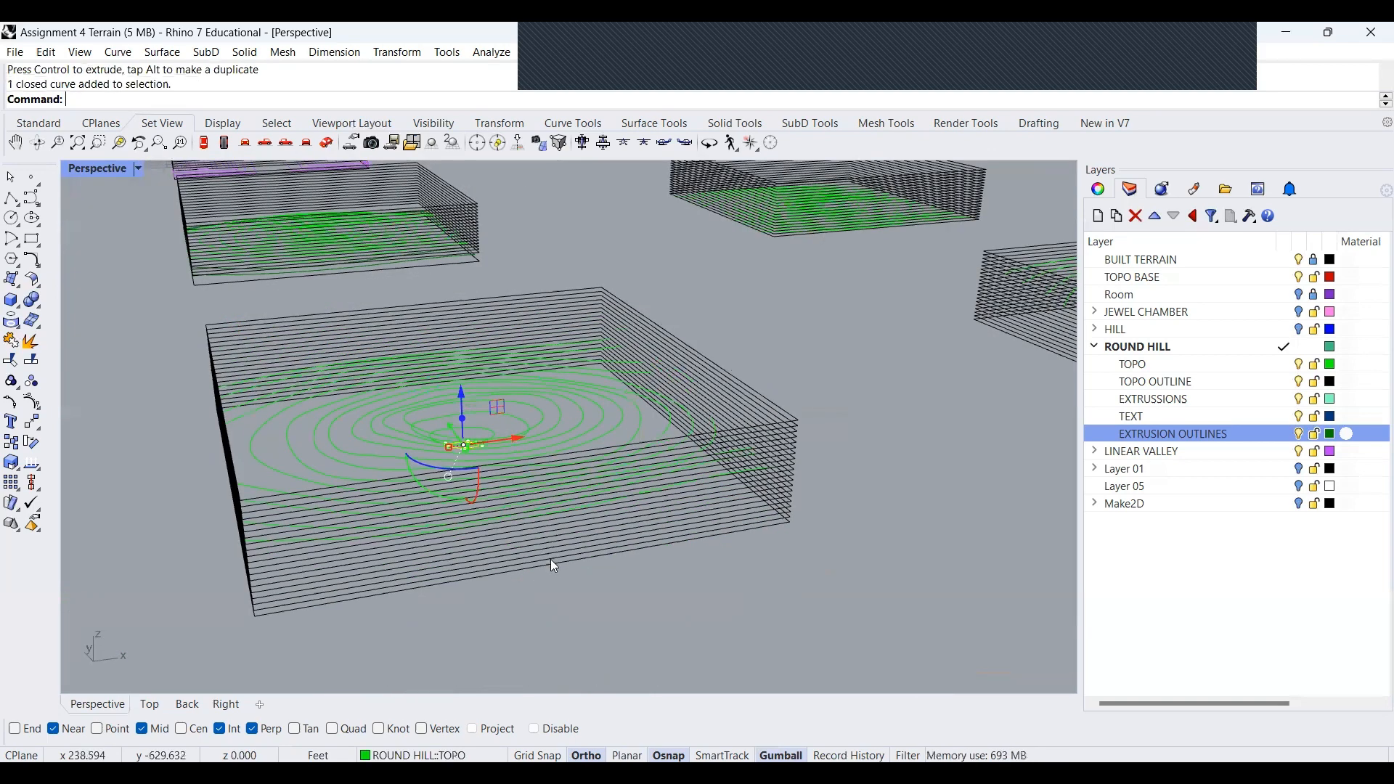
{"action": "left_click", "coordinate": [551, 560], "text": "shift"}
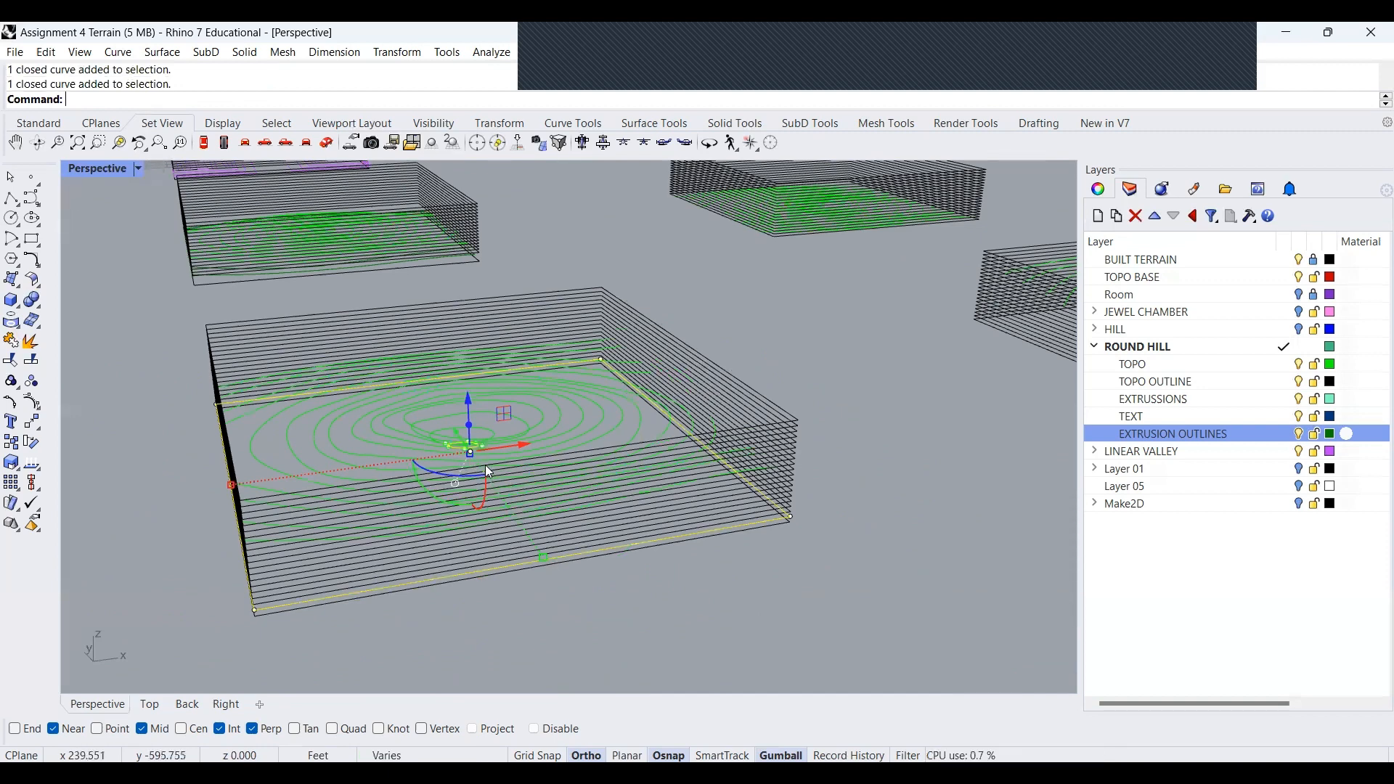
{"action": "type", "text": "Group"}
{"action": "key", "text": "Return"}
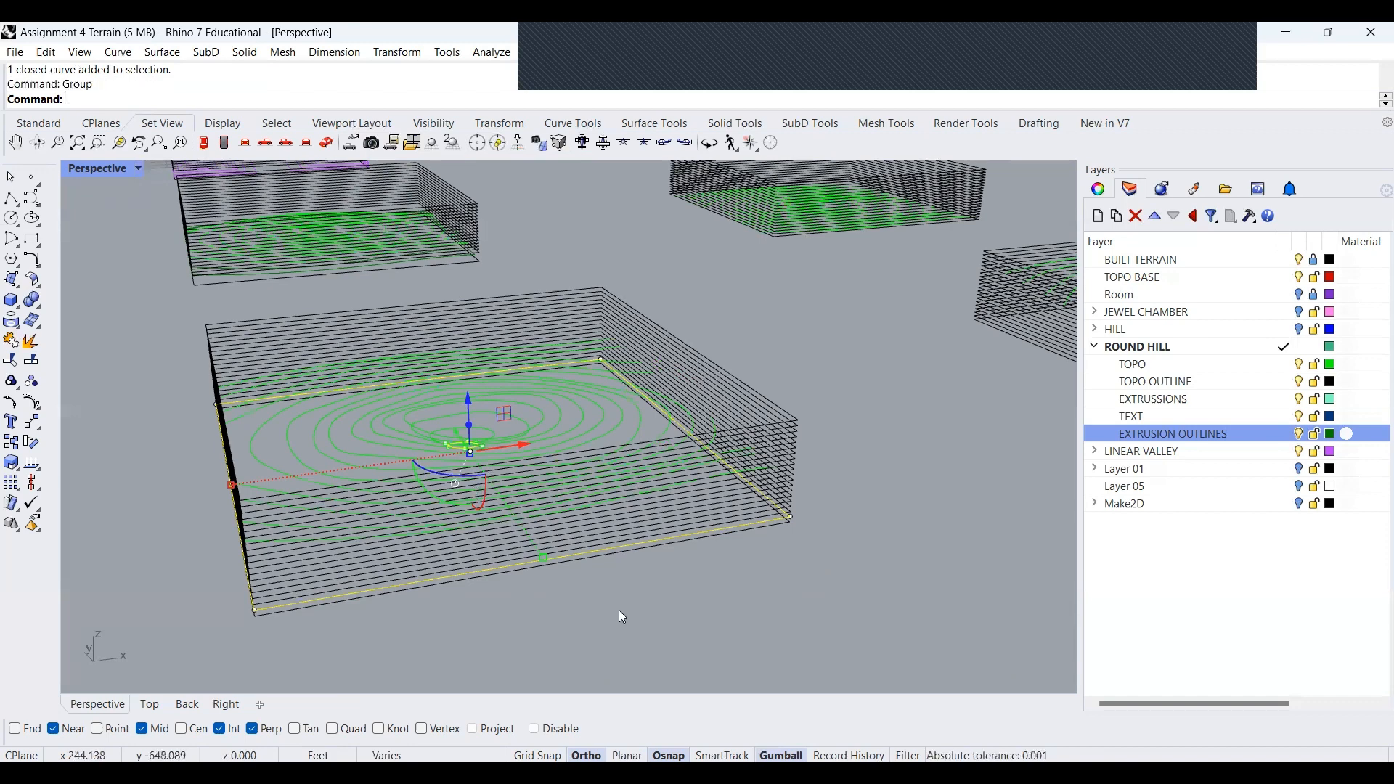
Extrude the grouped innermost contour and square outline upward as capped solids, keeping the input curves
{"action": "type", "text": "ExtrudeCrv"}
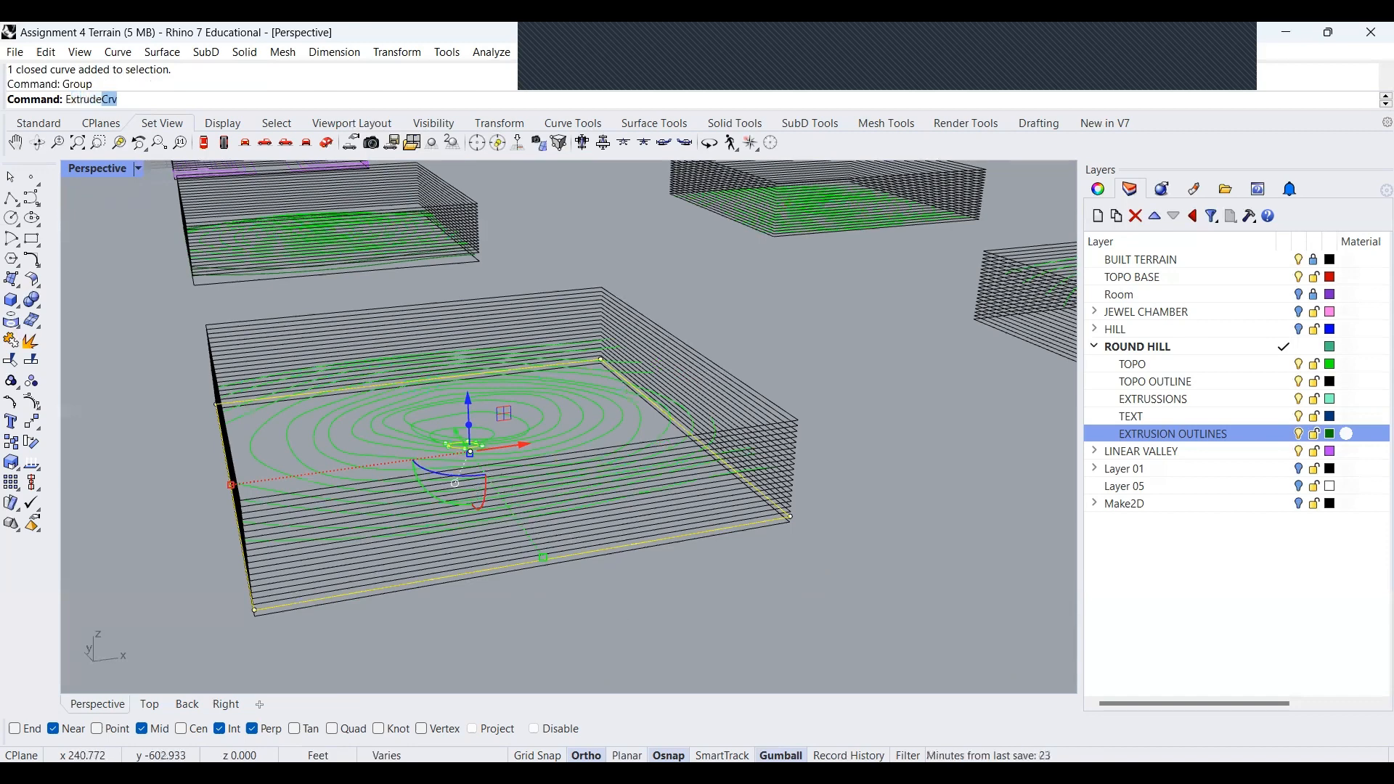
{"action": "key", "text": "Return"}
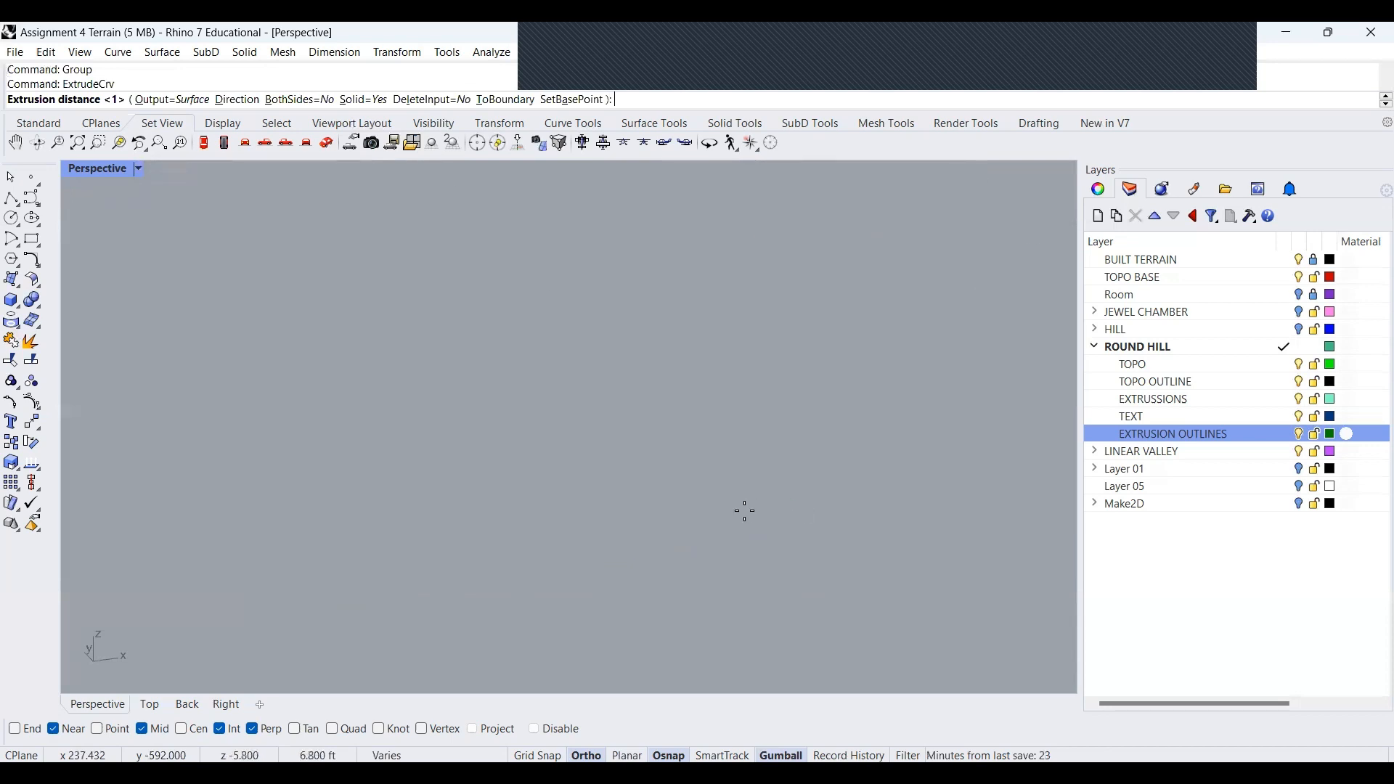
{"action": "left_click", "coordinate": [742, 523]}
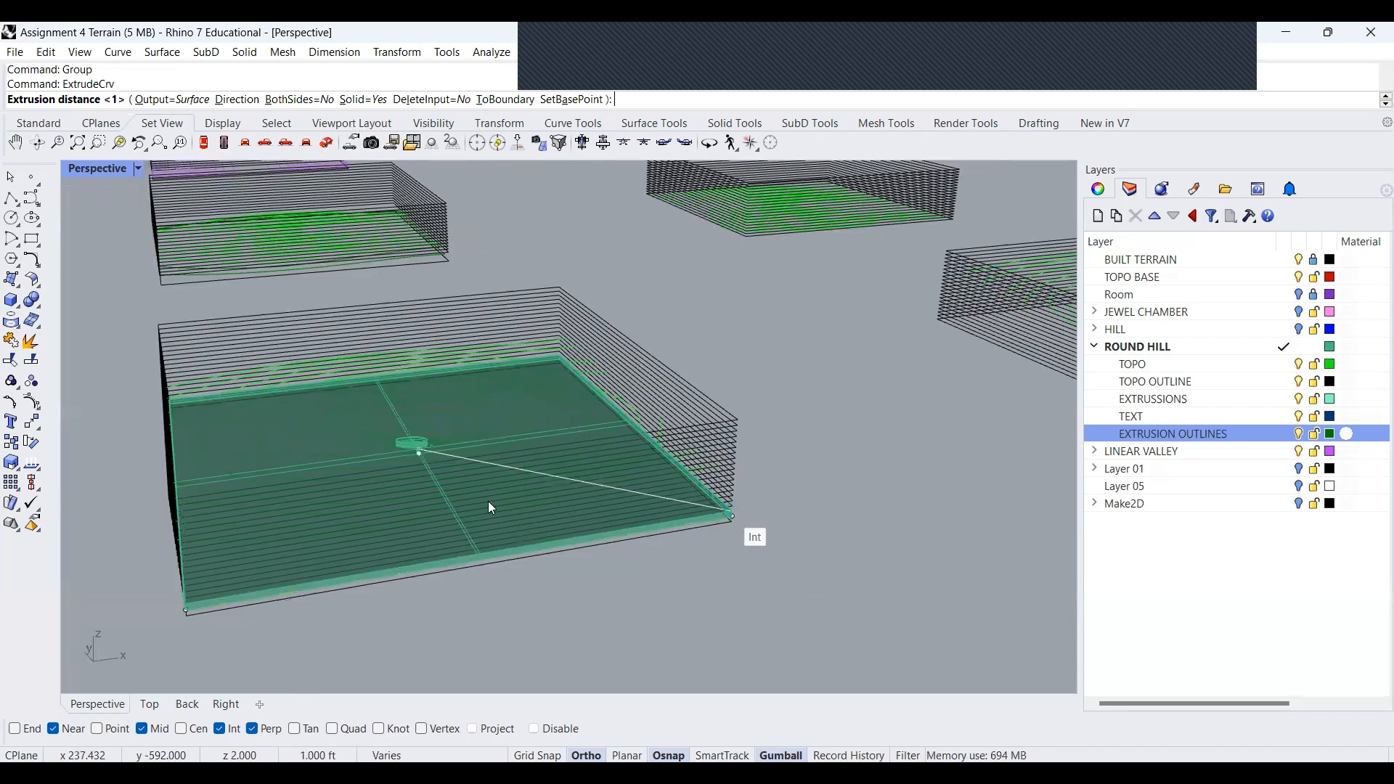
{"action": "scroll", "coordinate": [488, 501], "scroll_direction": "down", "scroll_amount": 3}
{"action": "scroll", "coordinate": [456, 504], "scroll_direction": "up", "scroll_amount": 5}
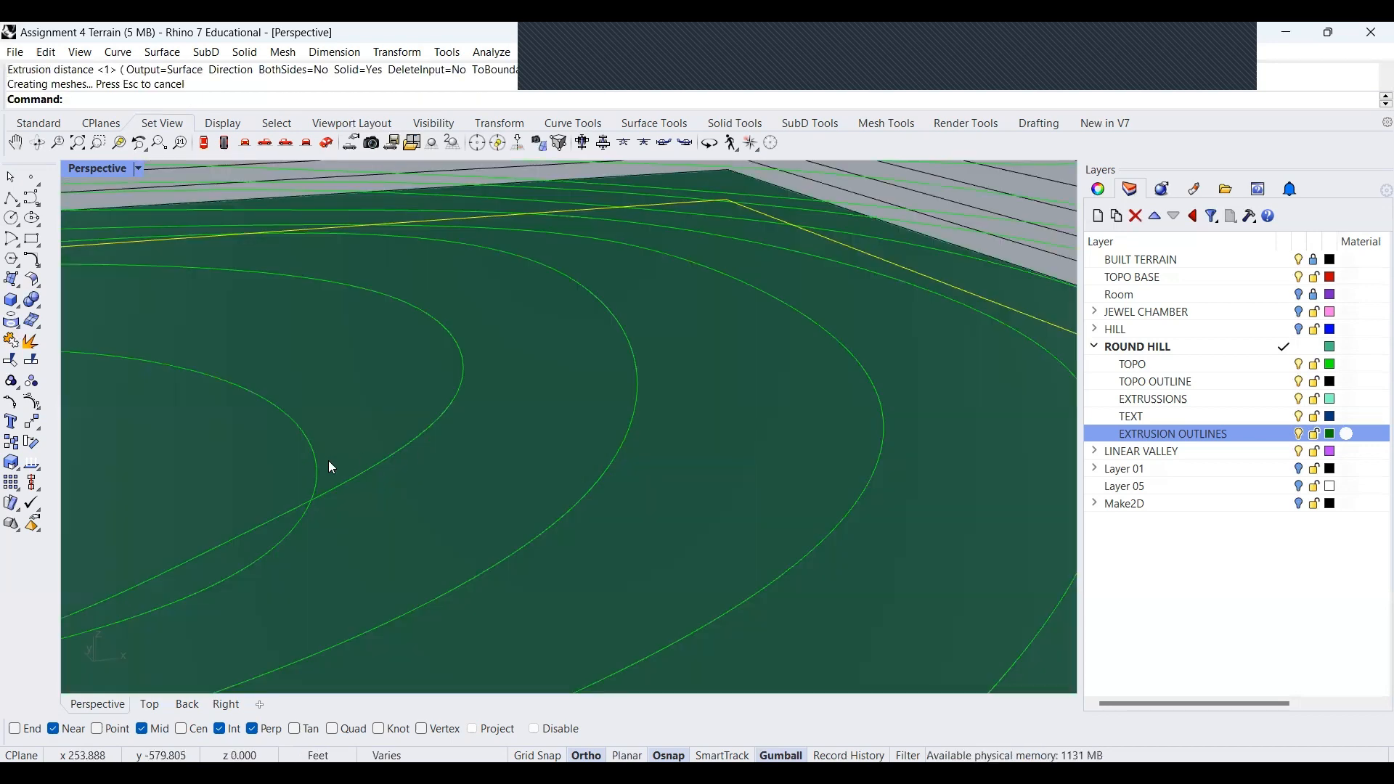
Extrude the second contour from the centre and the square outline at the slab's top edge into solids
{"action": "scroll", "coordinate": [276, 468], "scroll_direction": "down", "scroll_amount": 2}
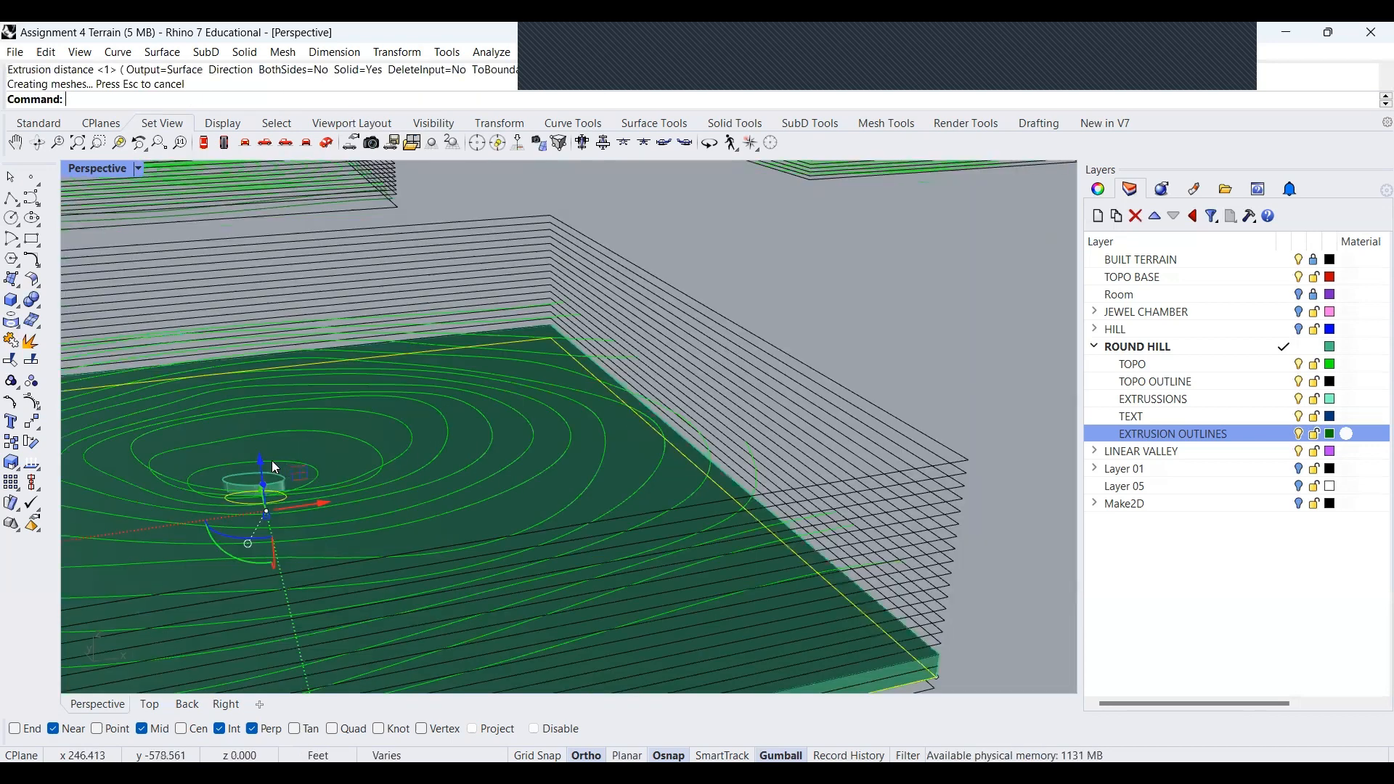
{"action": "left_click", "coordinate": [933, 653], "text": "shift"}
{"action": "key", "text": "Return"}
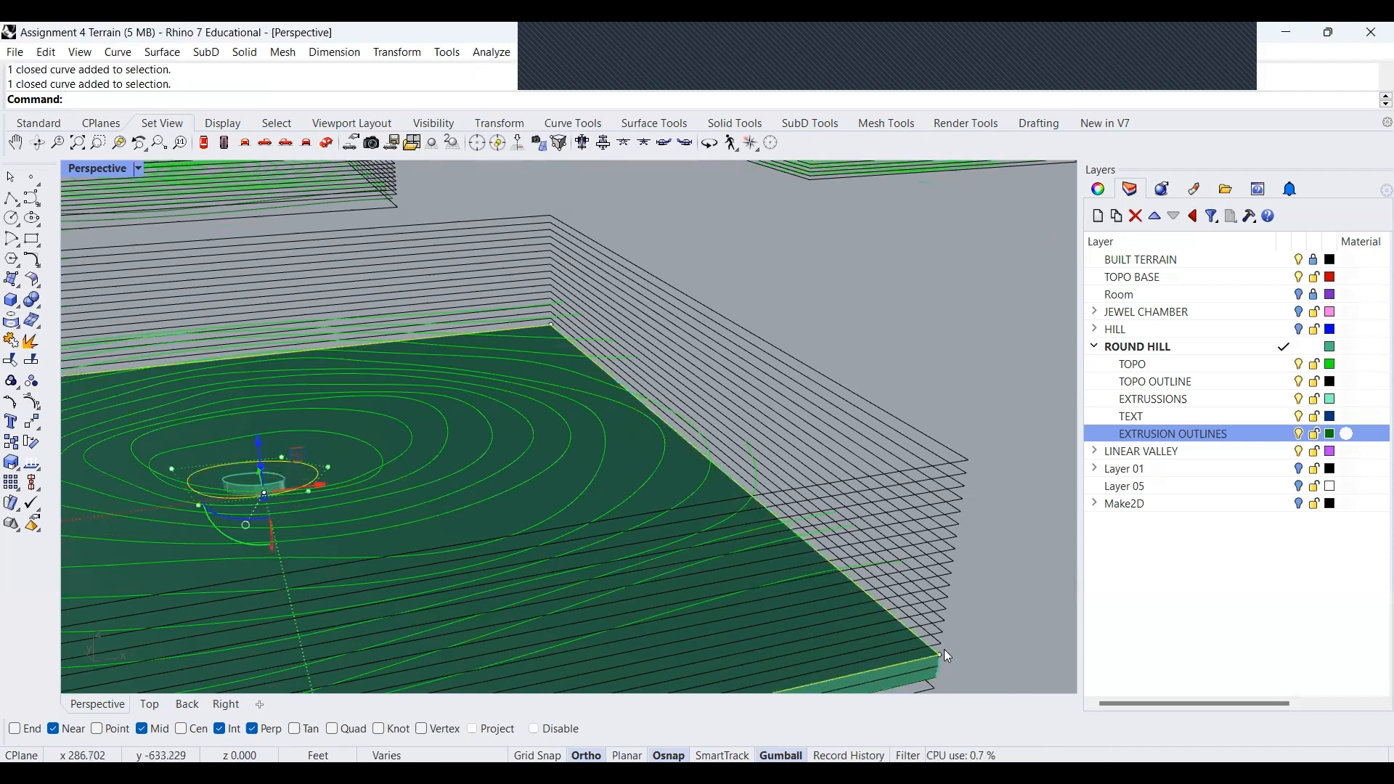
{"action": "type", "text": "ExtrudeCrv"}
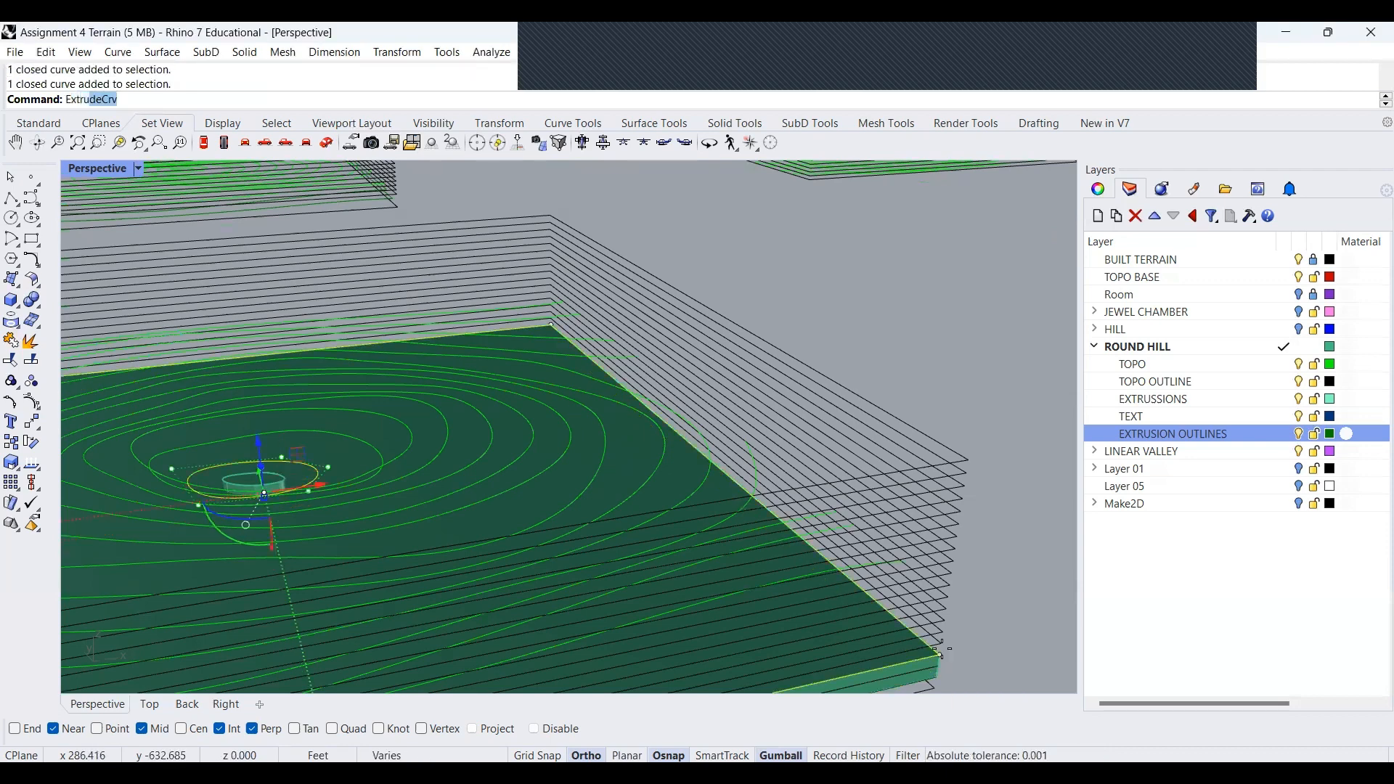
{"action": "key", "text": "Return"}
{"action": "key", "text": "Return"}
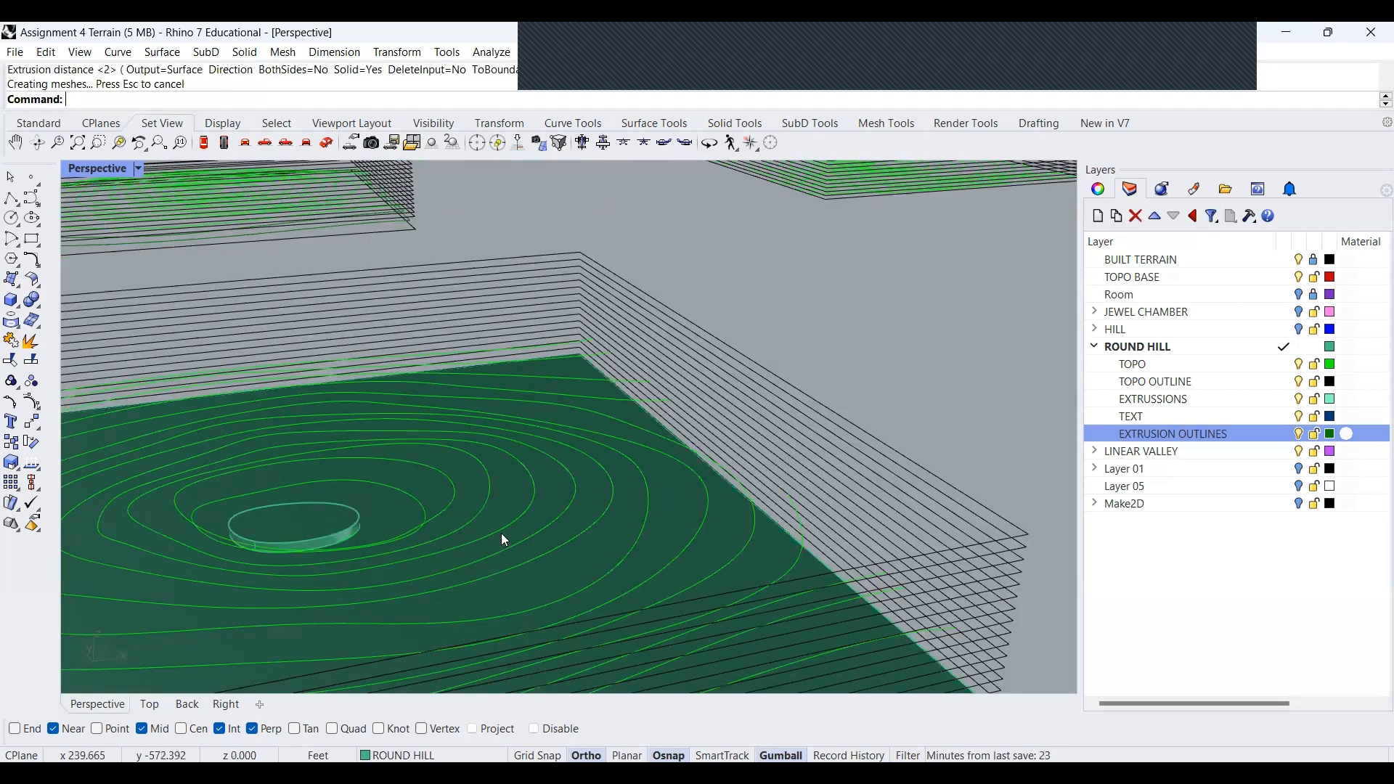
Delete the contour disc and the upper square slab made by the last extrusion
{"action": "left_click", "coordinate": [335, 552]}
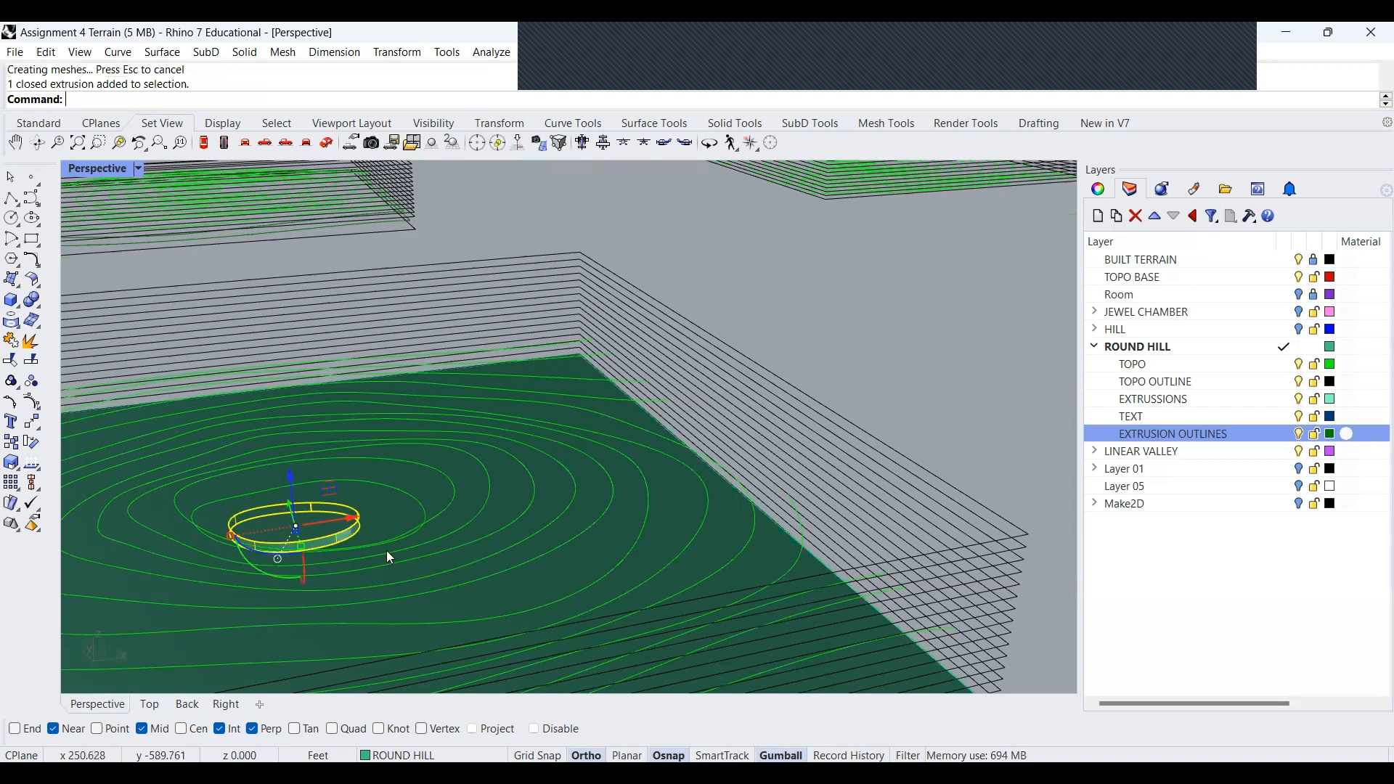
{"action": "scroll", "coordinate": [529, 472], "scroll_direction": "down", "scroll_amount": 3}
{"action": "key", "text": "Delete"}
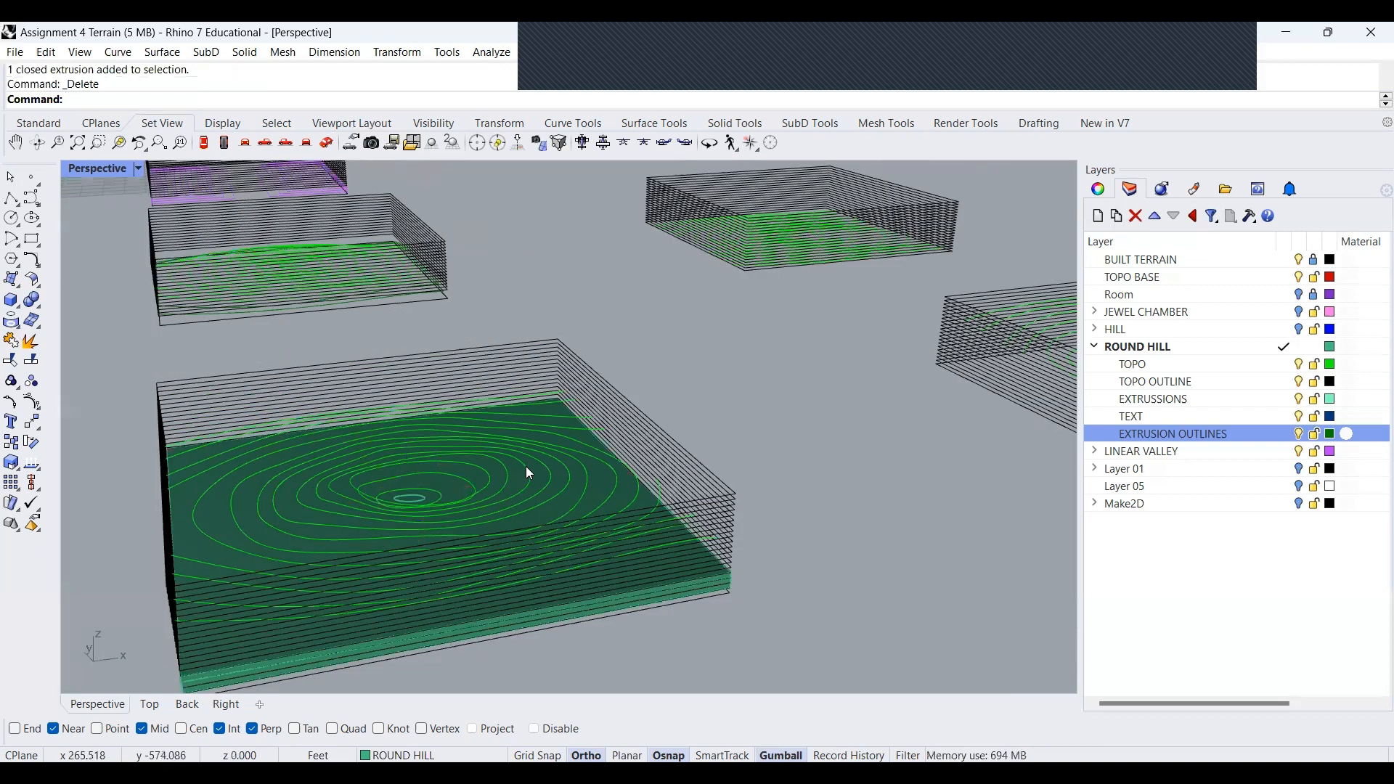
{"action": "scroll", "coordinate": [703, 597], "scroll_direction": "up", "scroll_amount": 3}
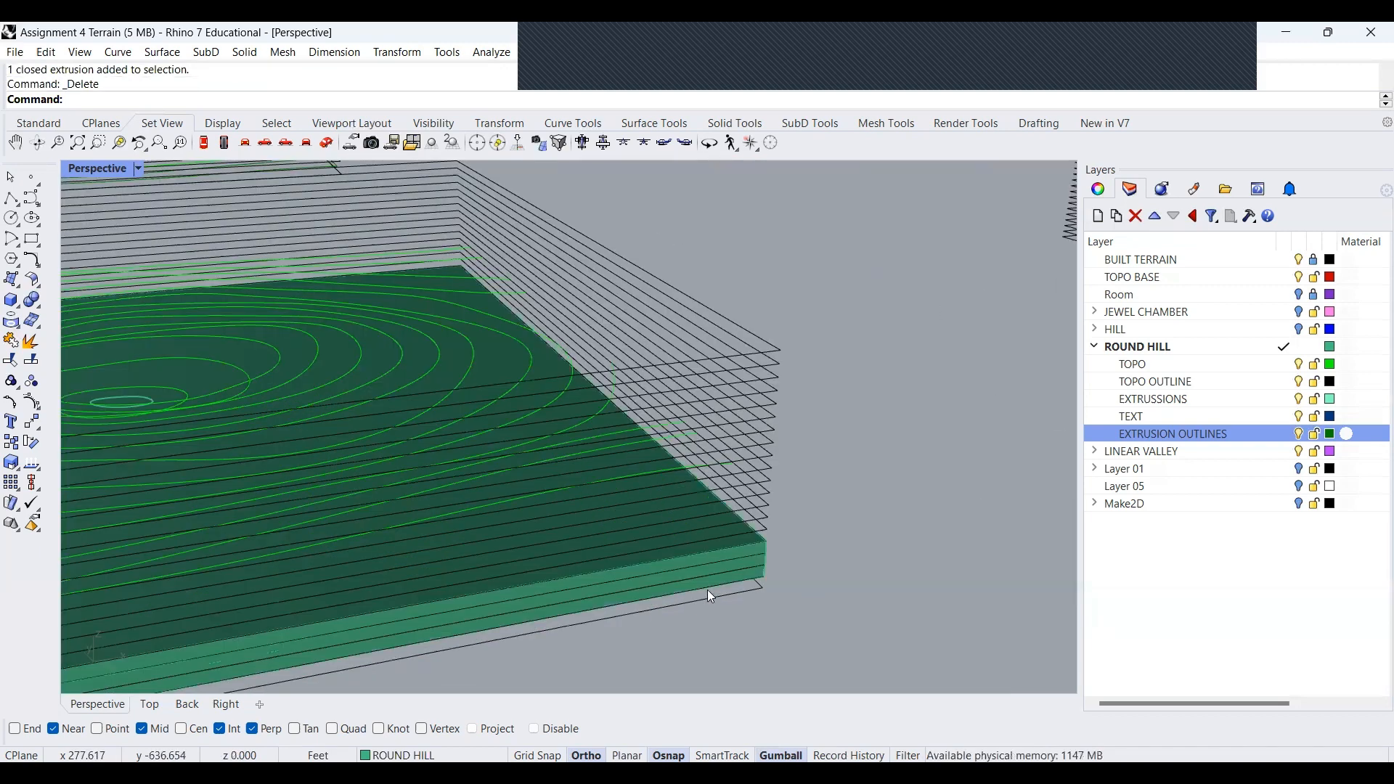
{"action": "right_click_drag", "start_coordinate": [707, 590], "coordinate": [738, 555], "text": "shift"}
{"action": "left_click", "coordinate": [742, 554]}
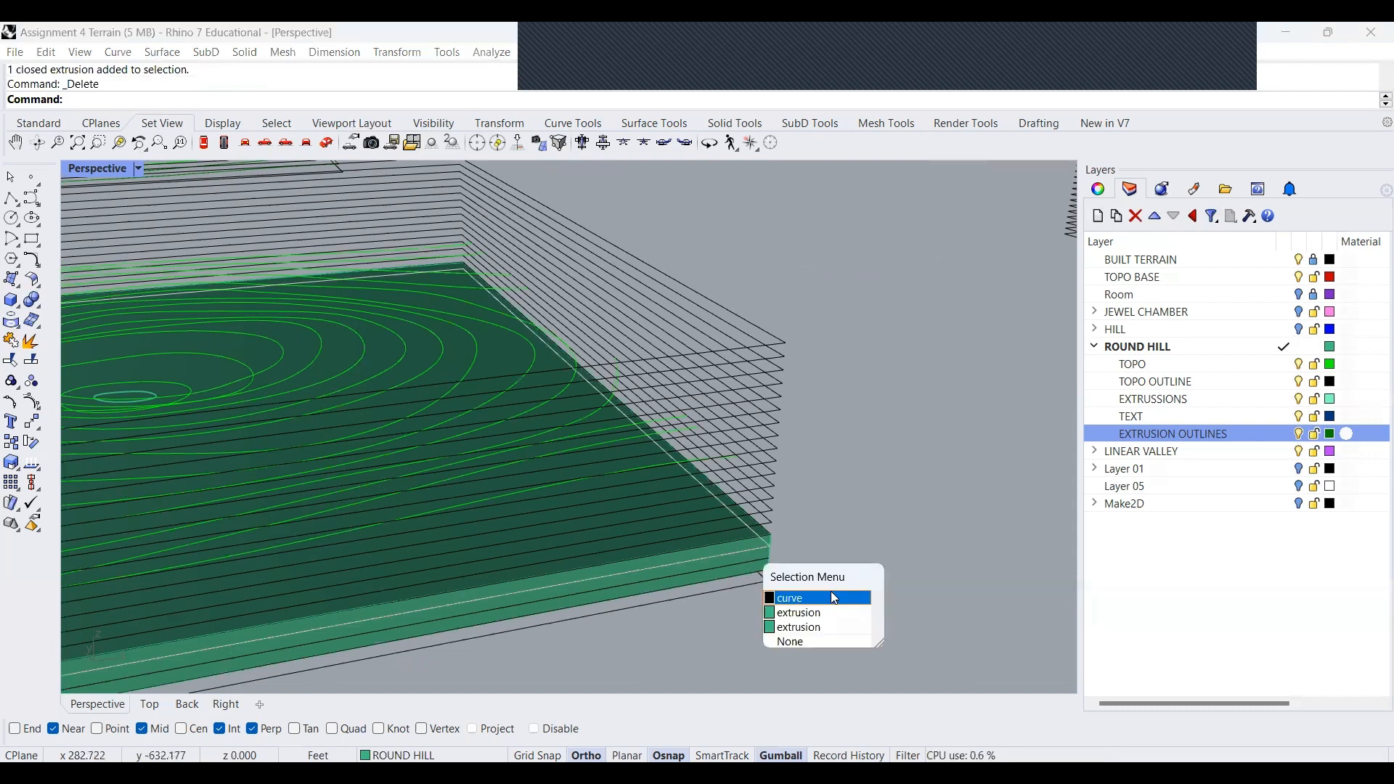
{"action": "left_click", "coordinate": [835, 598]}
{"action": "left_click", "coordinate": [751, 557]}
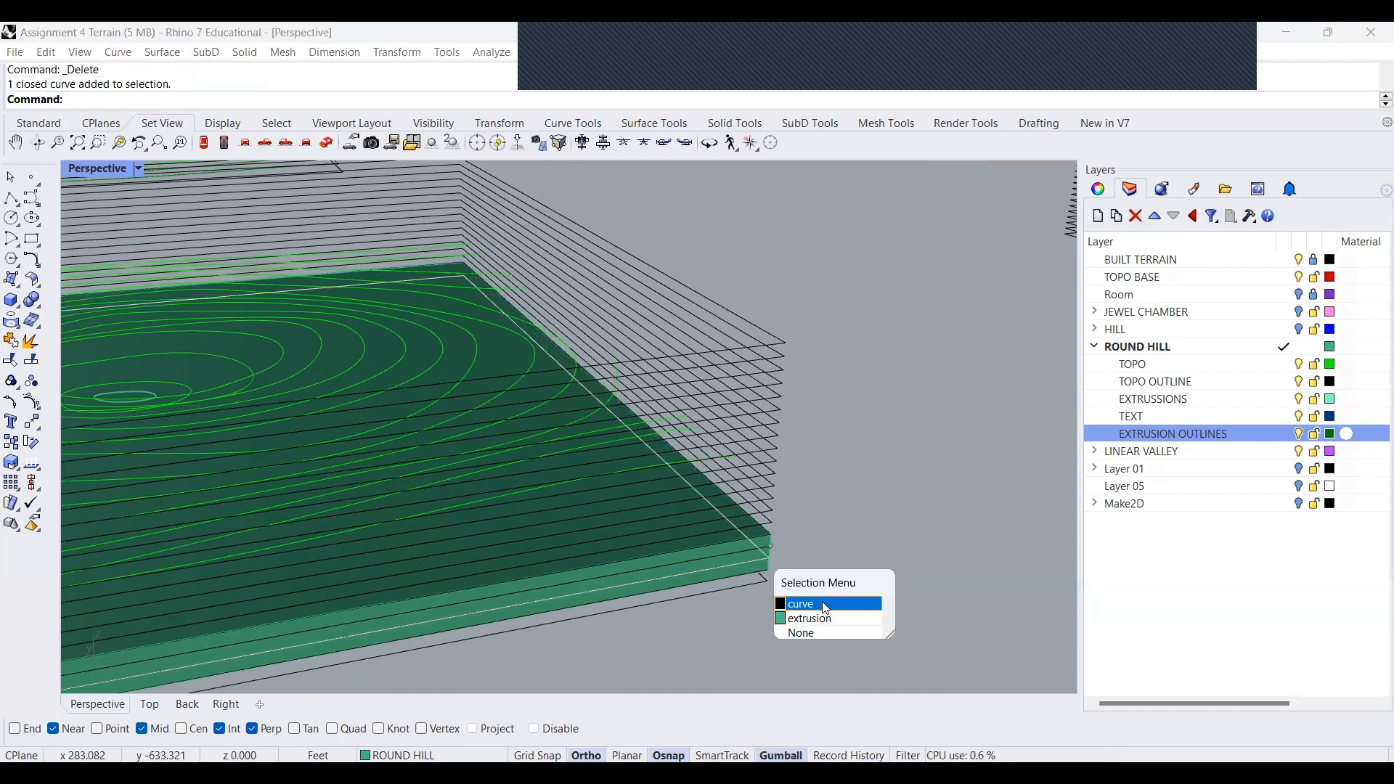
{"action": "left_click", "coordinate": [827, 605]}
{"action": "left_click", "coordinate": [739, 537]}
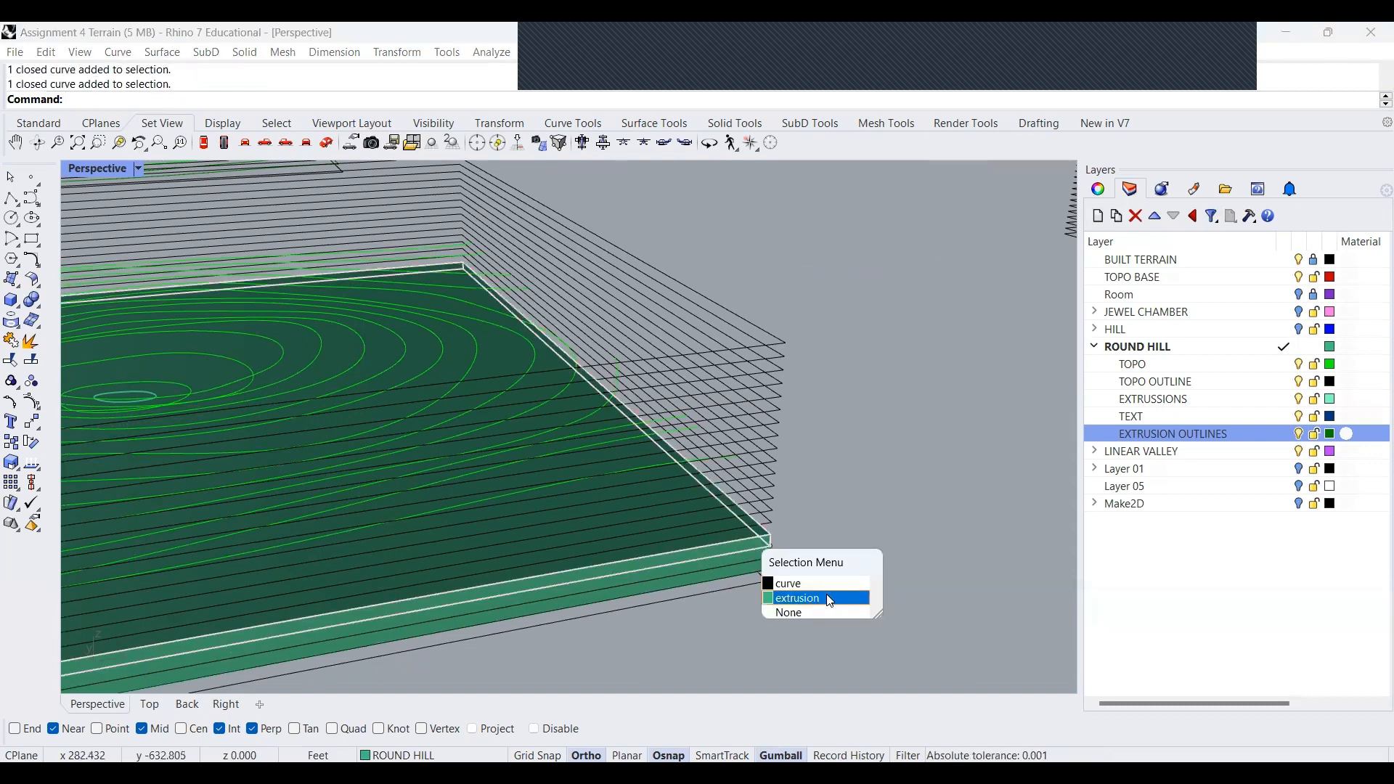
{"action": "left_click", "coordinate": [830, 598]}
{"action": "key", "text": "Delete"}
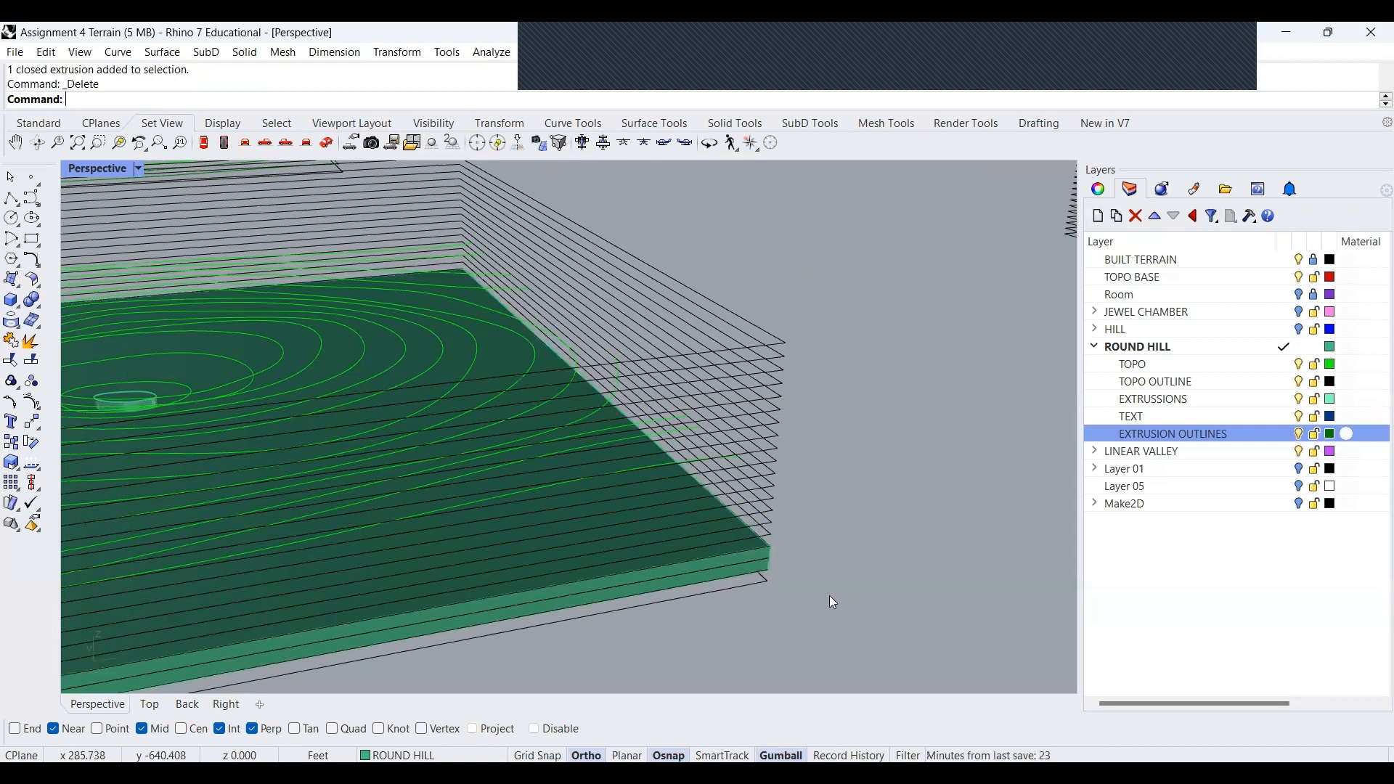
Delete the remaining square slab extruded from the outline just above the base of the stack
{"action": "left_click", "coordinate": [758, 559]}
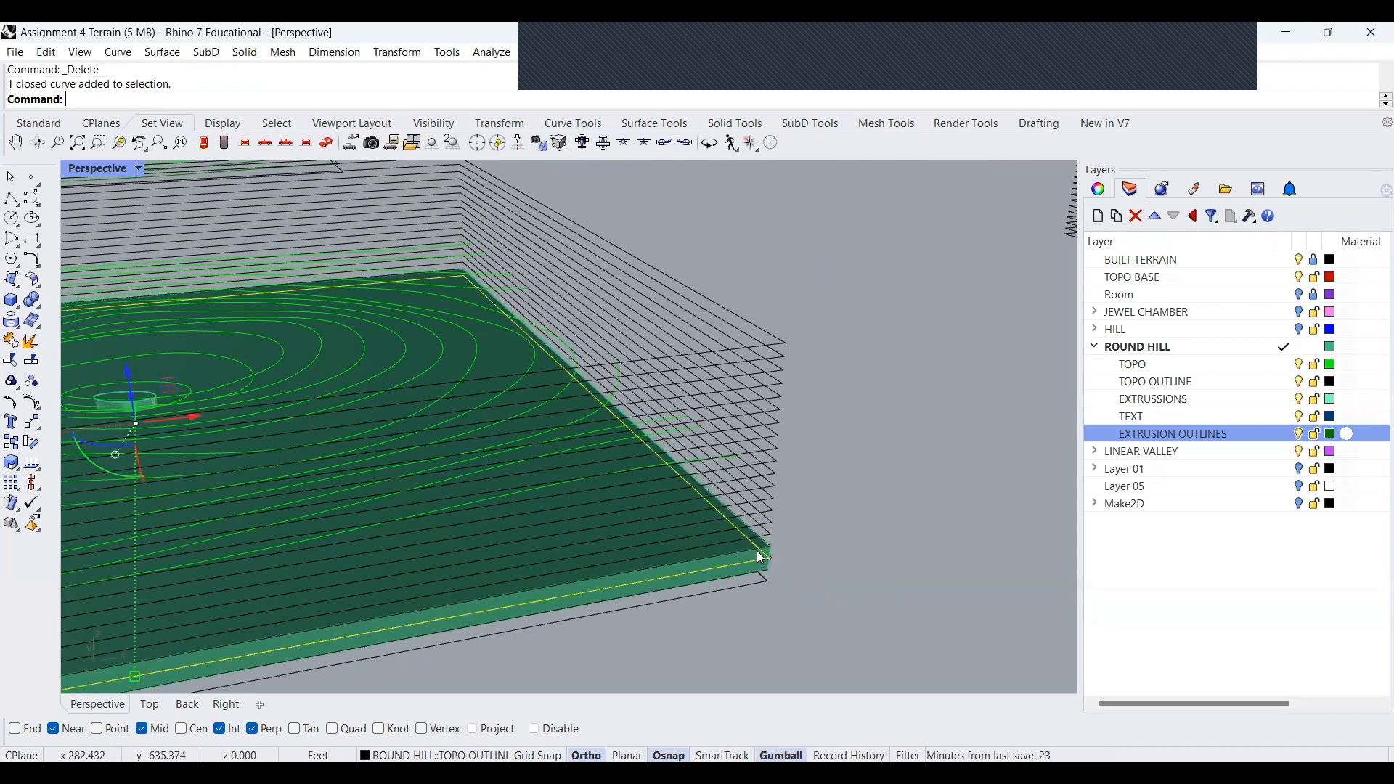
{"action": "scroll", "coordinate": [817, 622], "scroll_direction": "down", "scroll_amount": 4}
{"action": "left_click", "coordinate": [601, 517]}
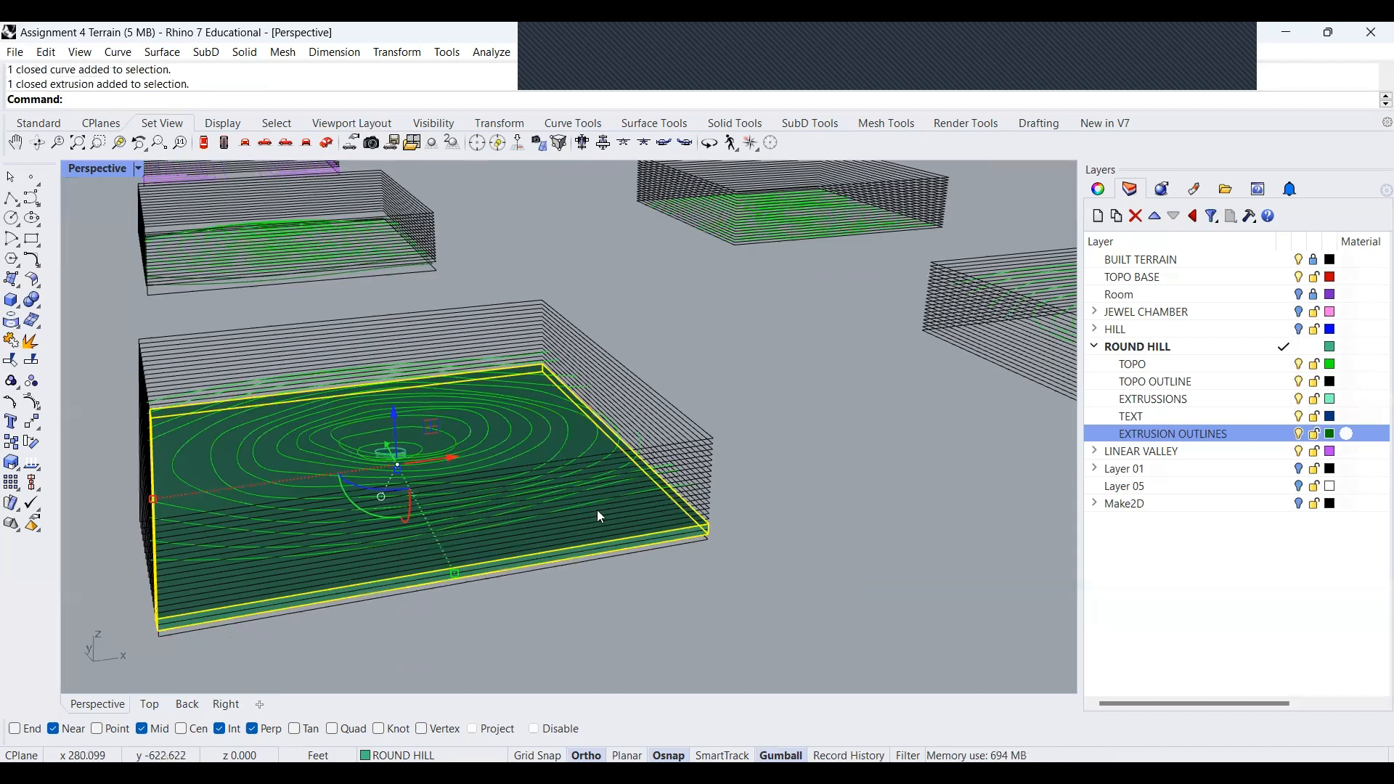
{"action": "key", "text": "Delete"}
Ungroup the innermost contour from the square outline just above the base of the stack
{"action": "scroll", "coordinate": [245, 446], "scroll_direction": "up", "scroll_amount": 3}
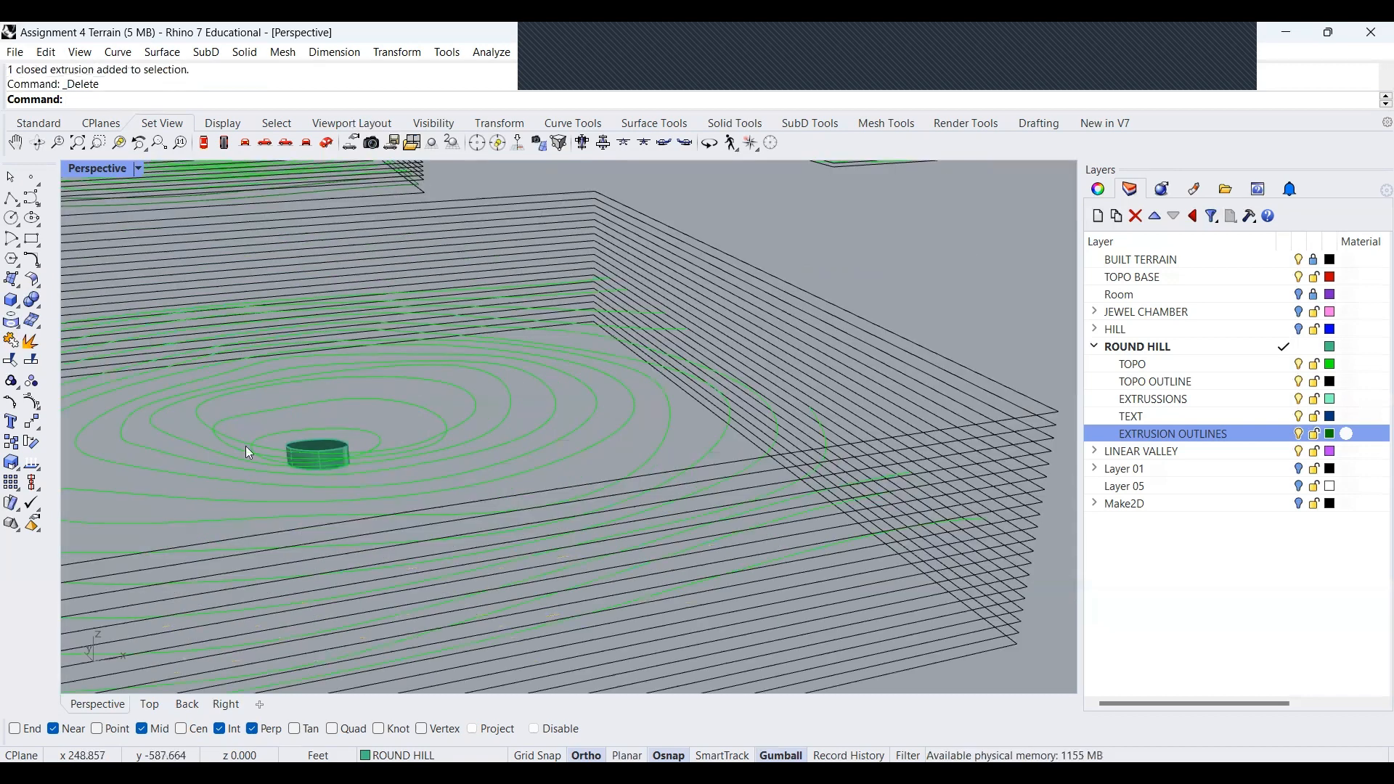
{"action": "scroll", "coordinate": [137, 427], "scroll_direction": "up", "scroll_amount": 3}
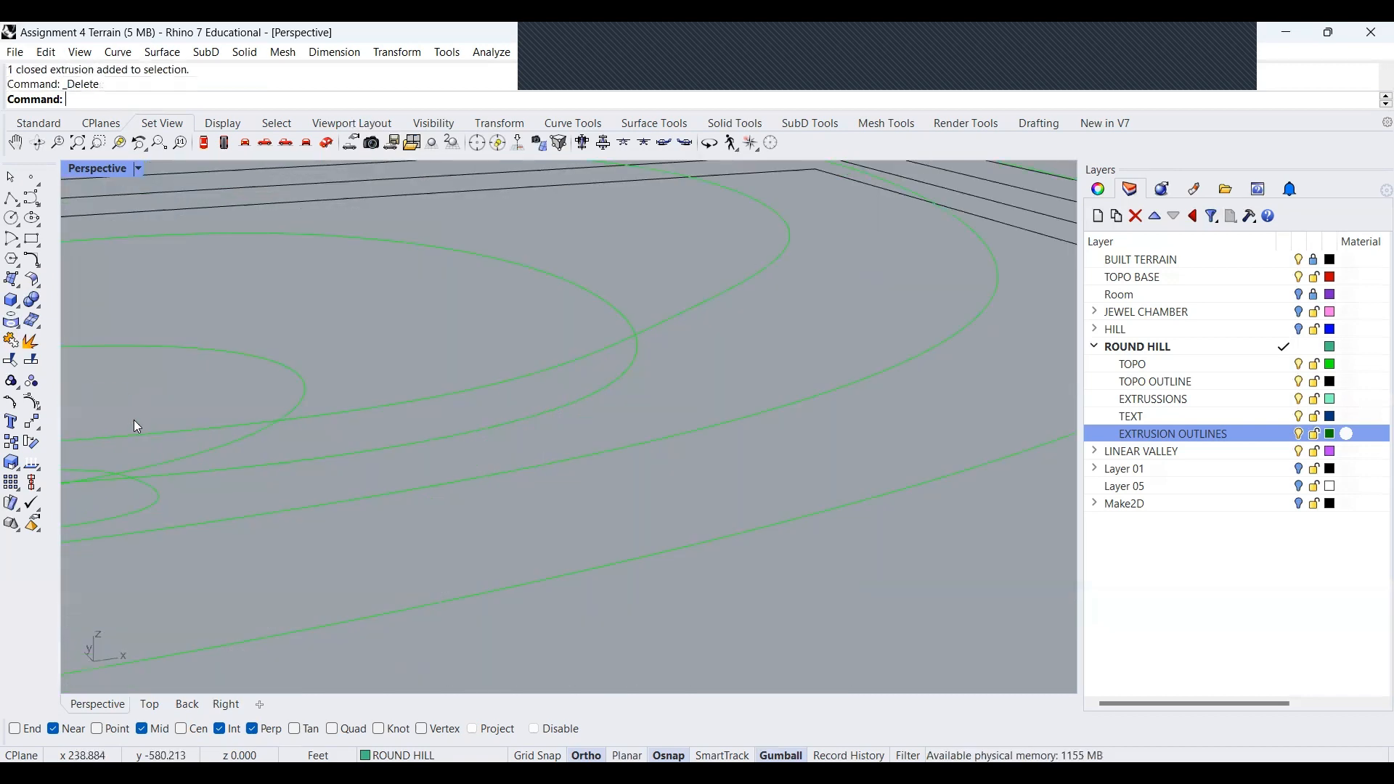
{"action": "left_click", "coordinate": [156, 503]}
{"action": "scroll", "coordinate": [299, 406], "scroll_direction": "down", "scroll_amount": 5}
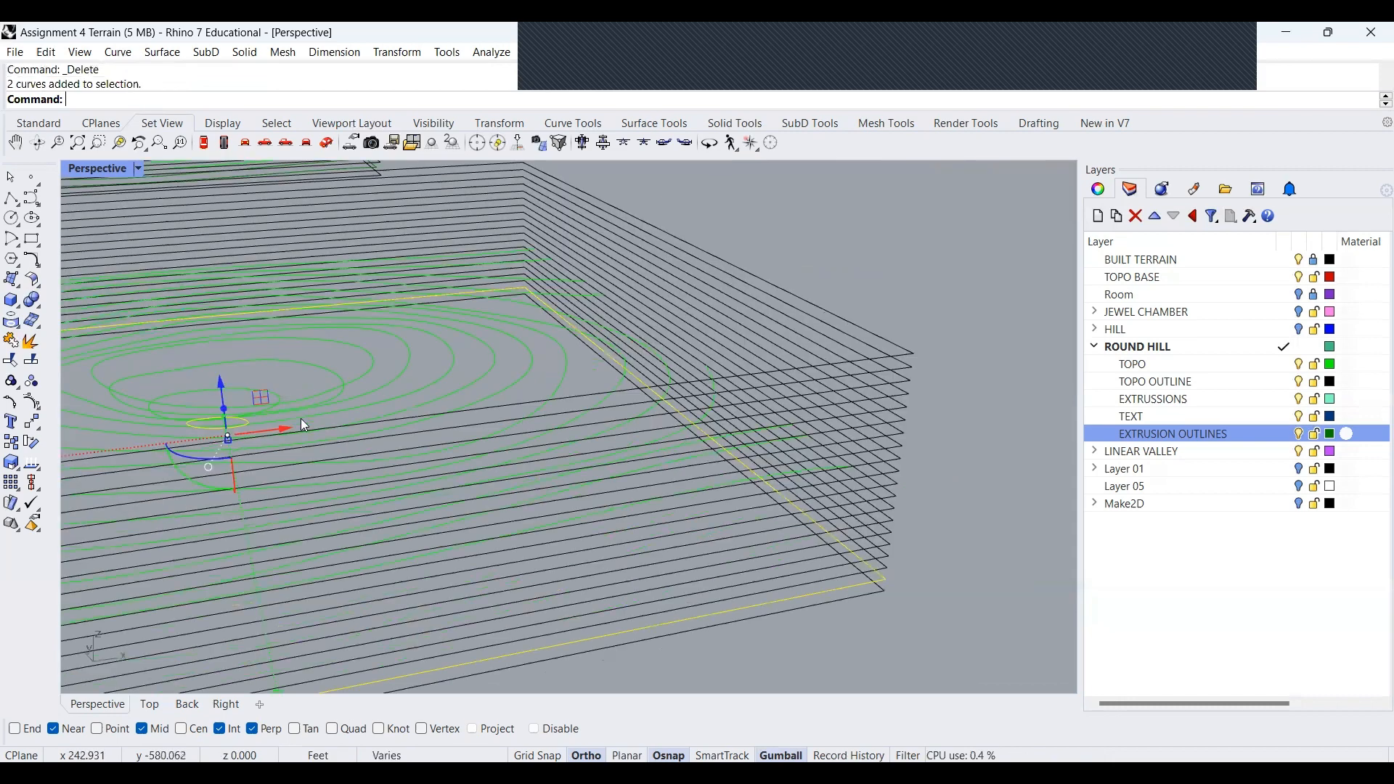
{"action": "right_click_drag", "start_coordinate": [568, 466], "coordinate": [575, 453]}
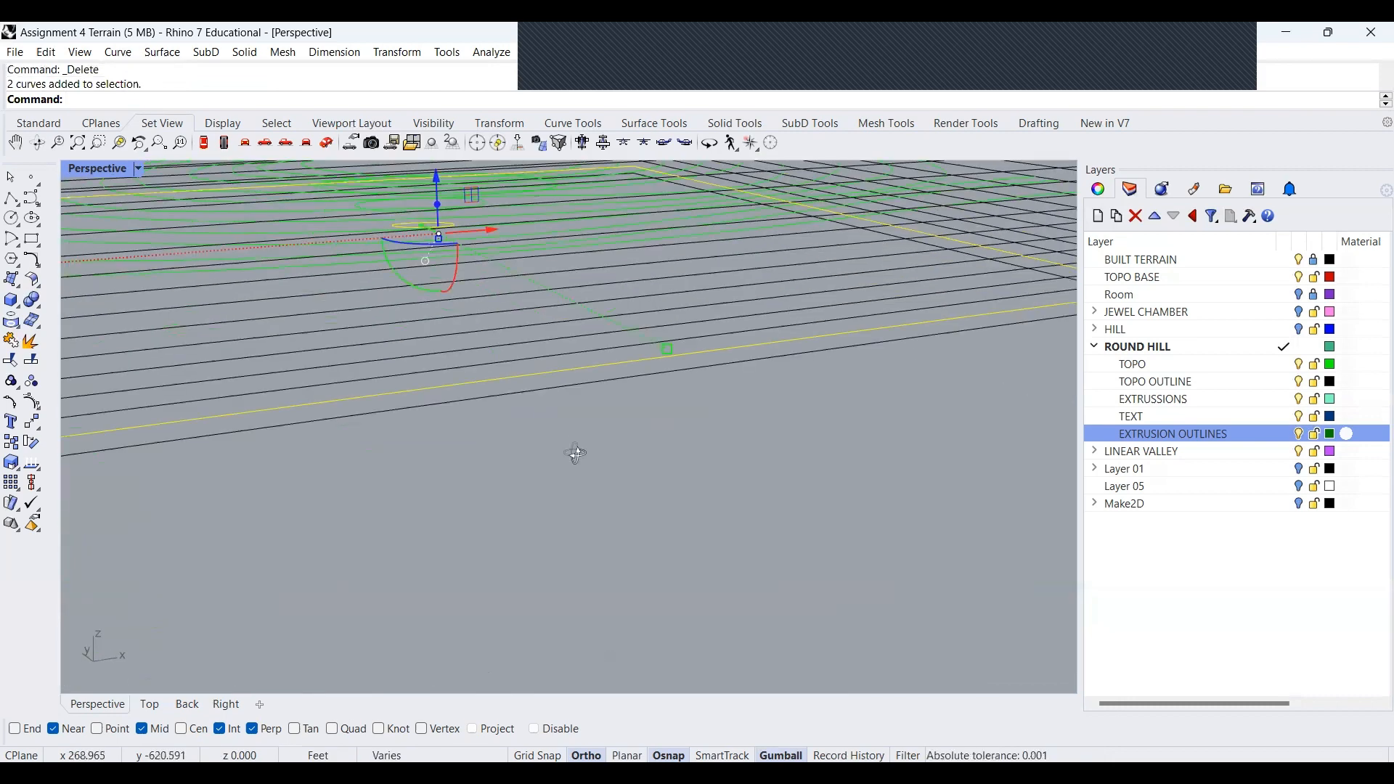
{"action": "type", "text": "ung"}
{"action": "key", "text": "Return"}
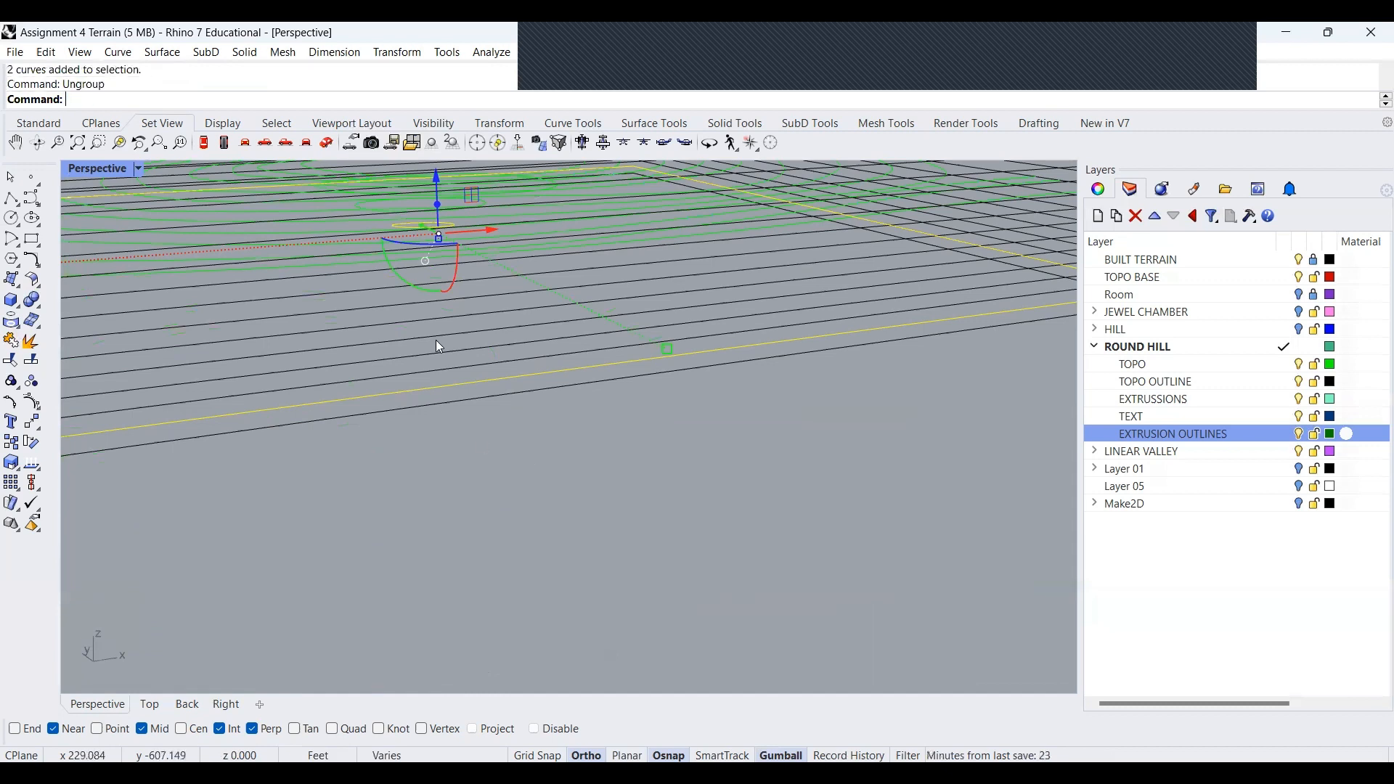
Extrude the innermost contour and the lowest square outline of the stack 1 ft upward as solids
{"action": "left_click", "coordinate": [527, 398]}
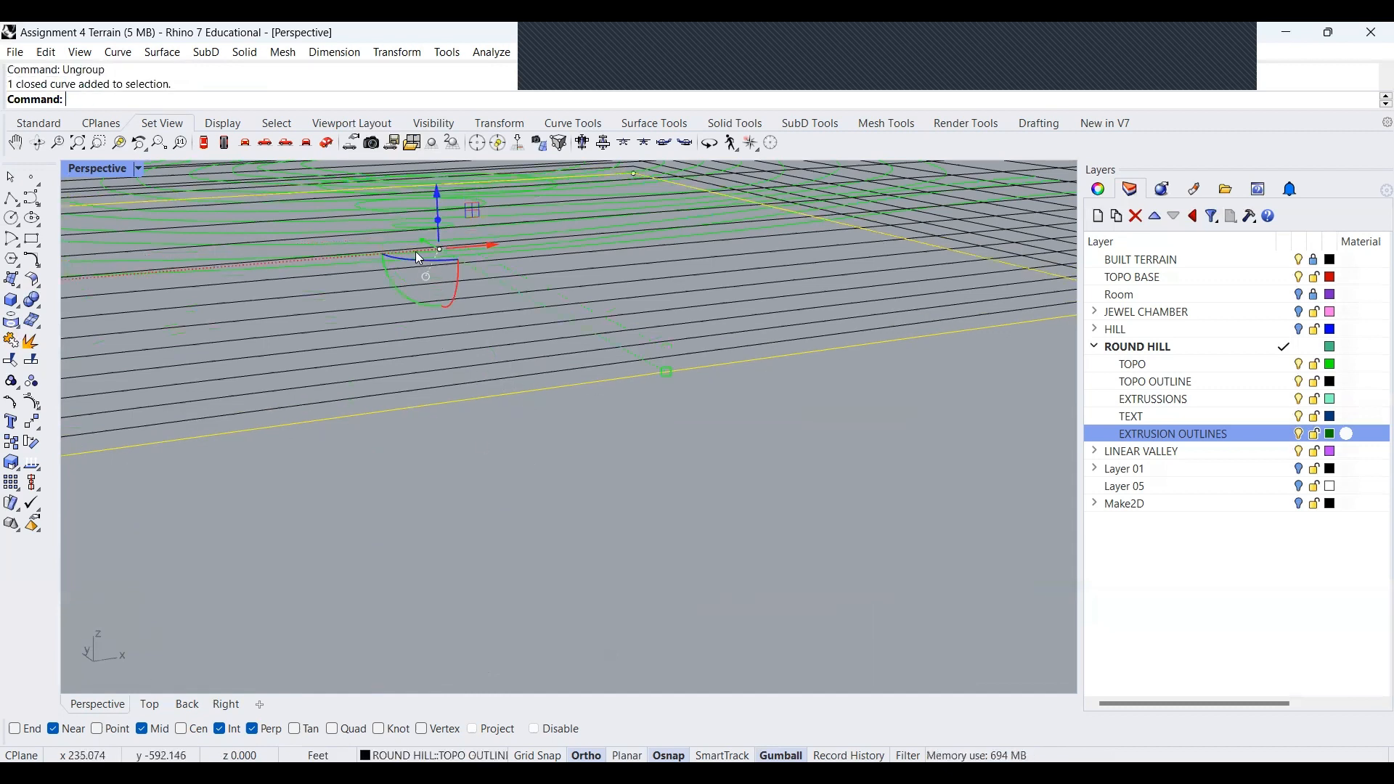
{"action": "left_click", "coordinate": [398, 227]}
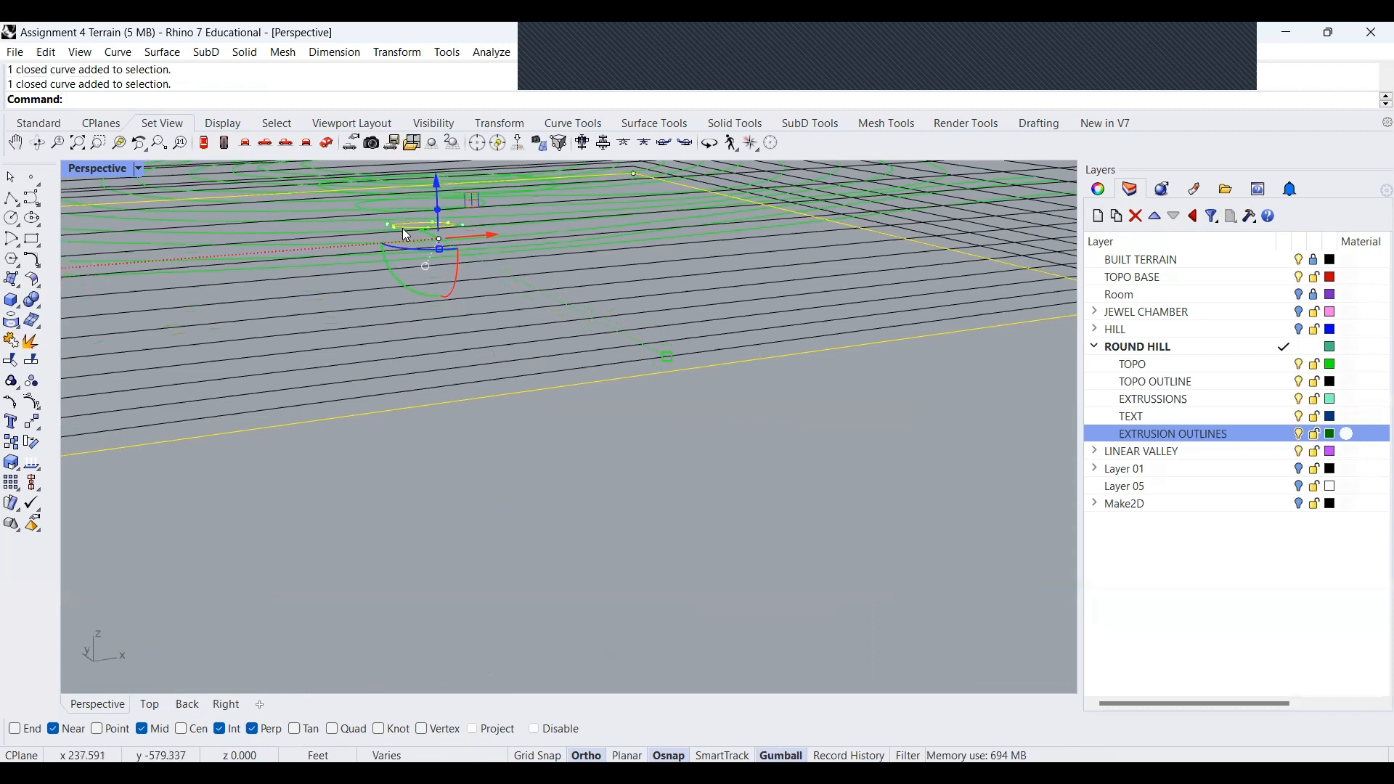
{"action": "type", "text": "extrude"}
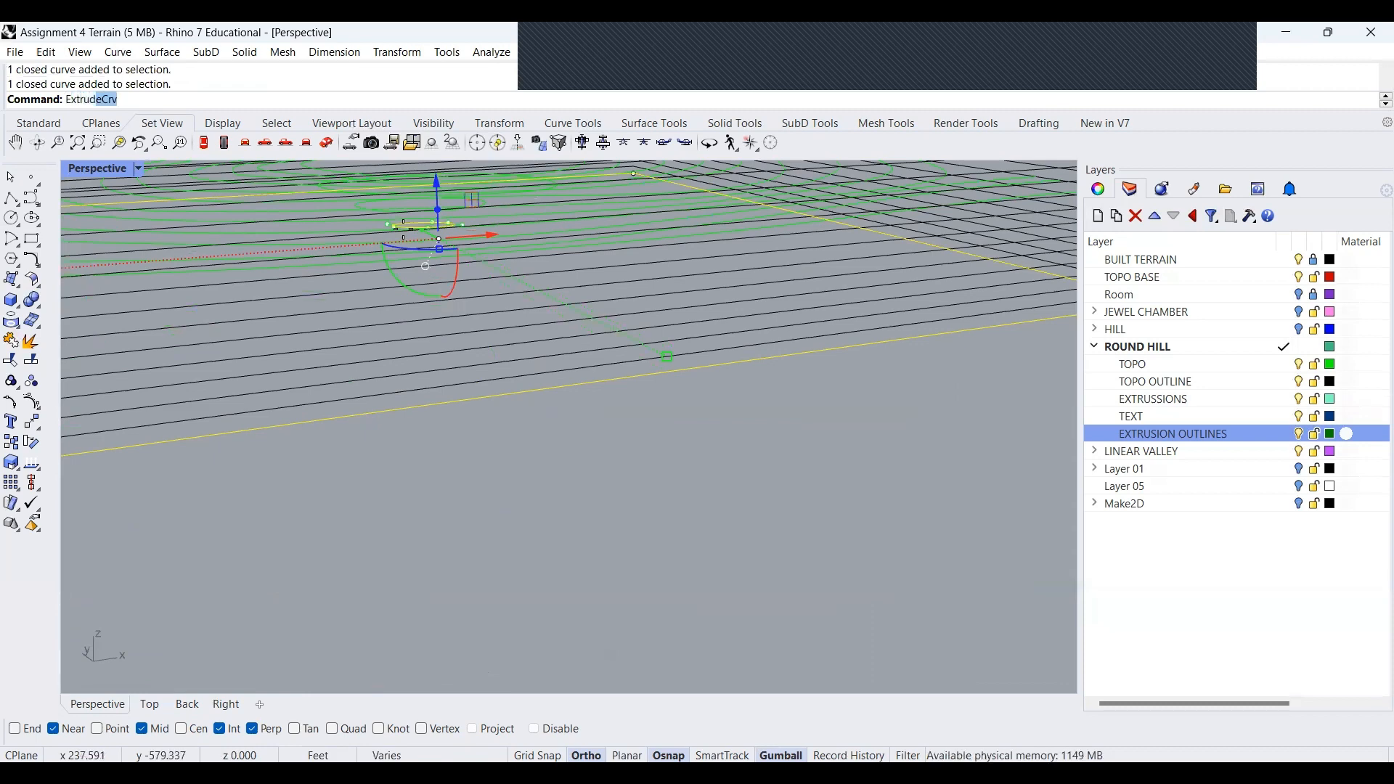
{"action": "key", "text": "Return"}
{"action": "left_click", "coordinate": [567, 451]}
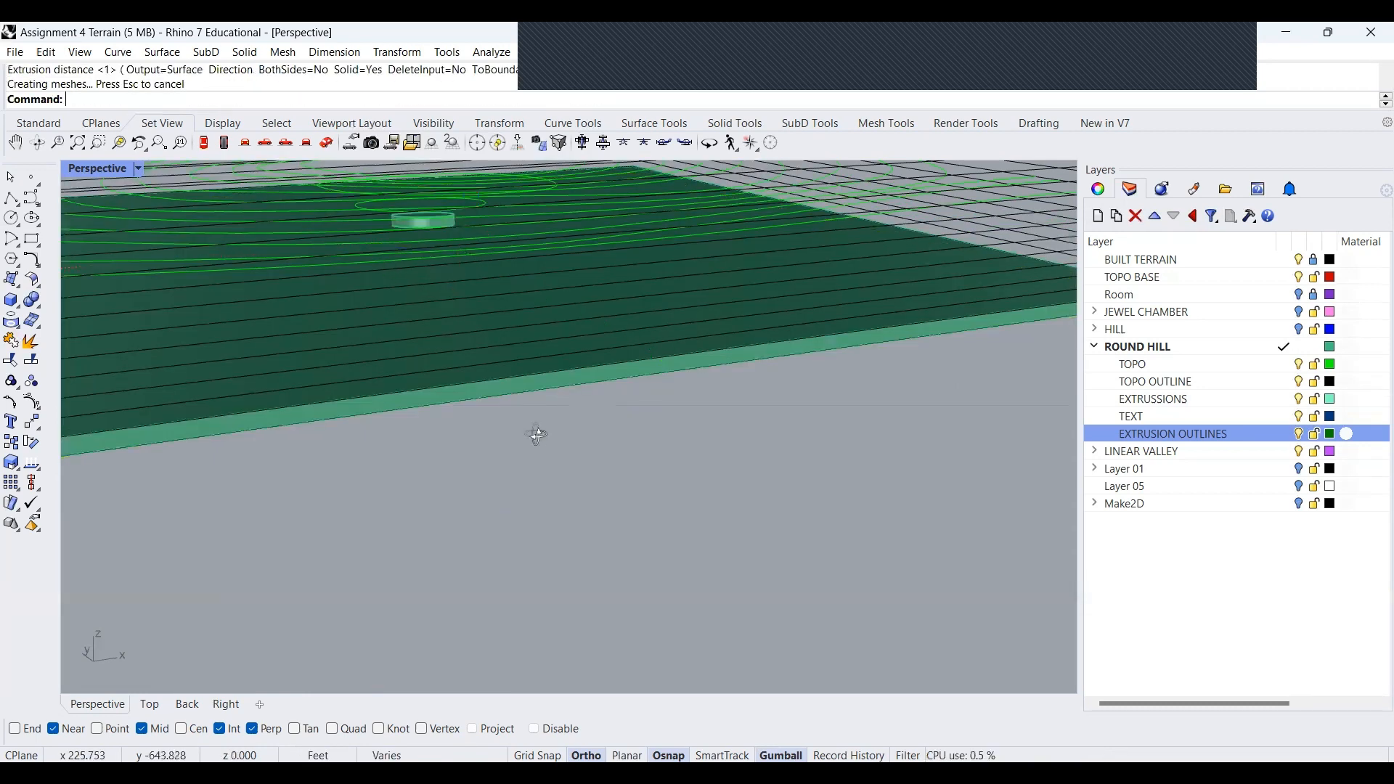
Extrude the second contour from the centre and the square outline at the slab's top edge 1 ft upward as solids
{"action": "right_click_drag", "start_coordinate": [537, 435], "coordinate": [537, 444]}
{"action": "right_click_drag", "start_coordinate": [445, 388], "coordinate": [450, 383]}
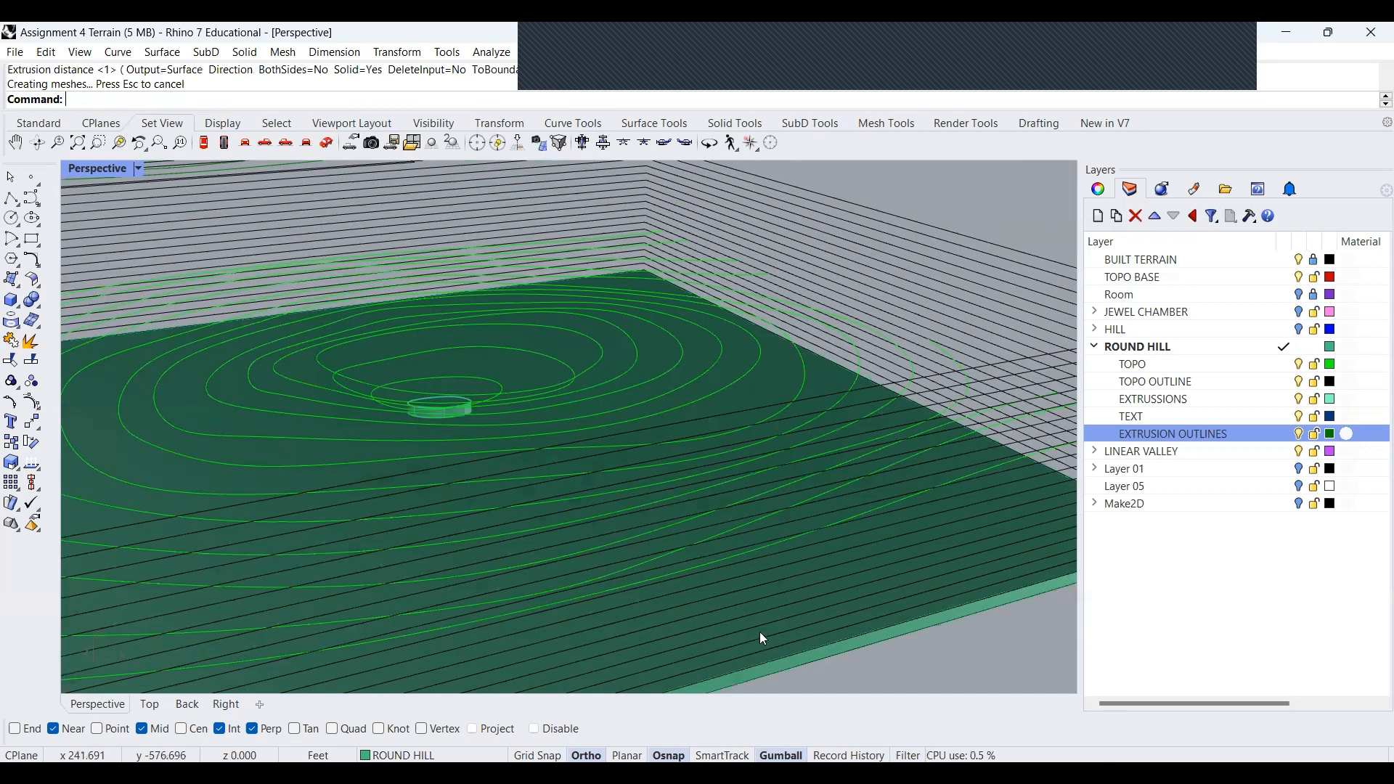
{"action": "left_click", "coordinate": [791, 672]}
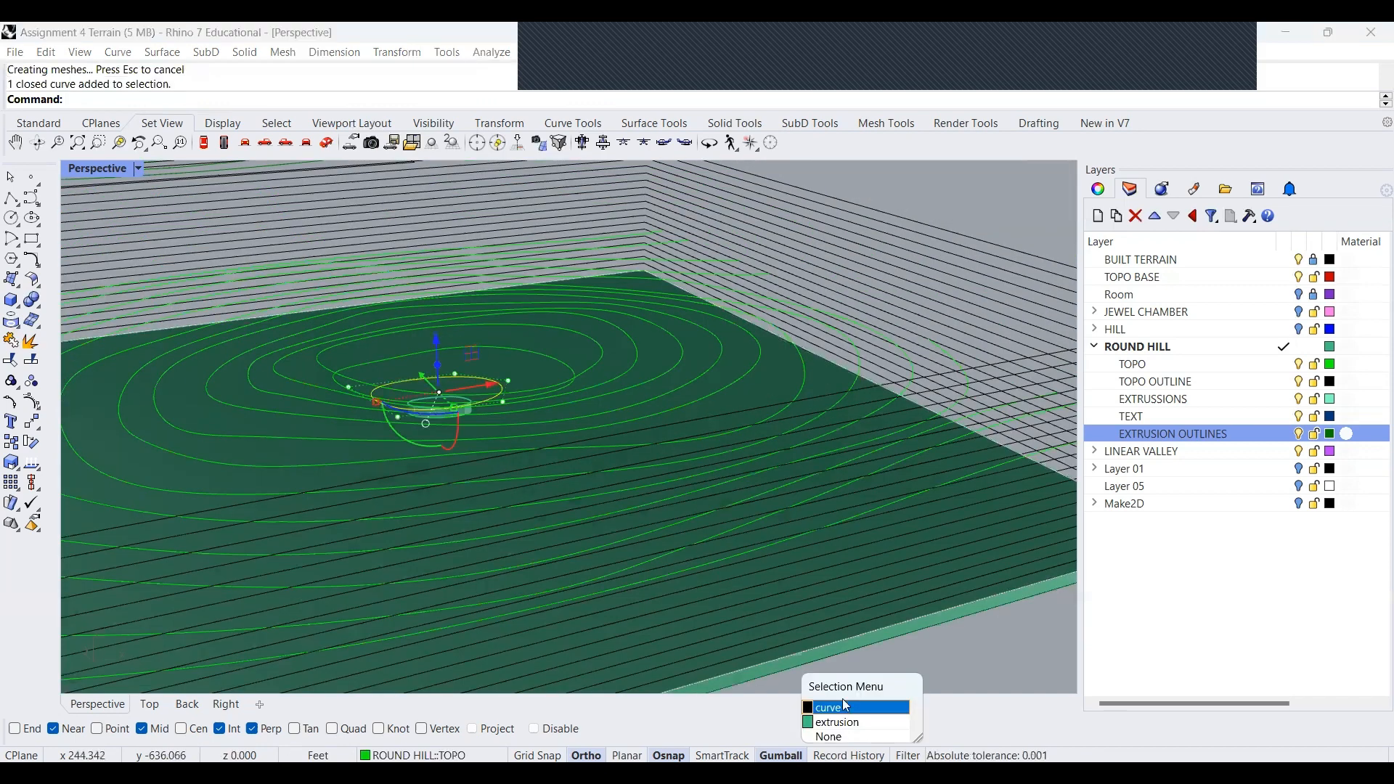
{"action": "left_click", "coordinate": [846, 706]}
{"action": "type", "text": "ExtrudeCrv"}
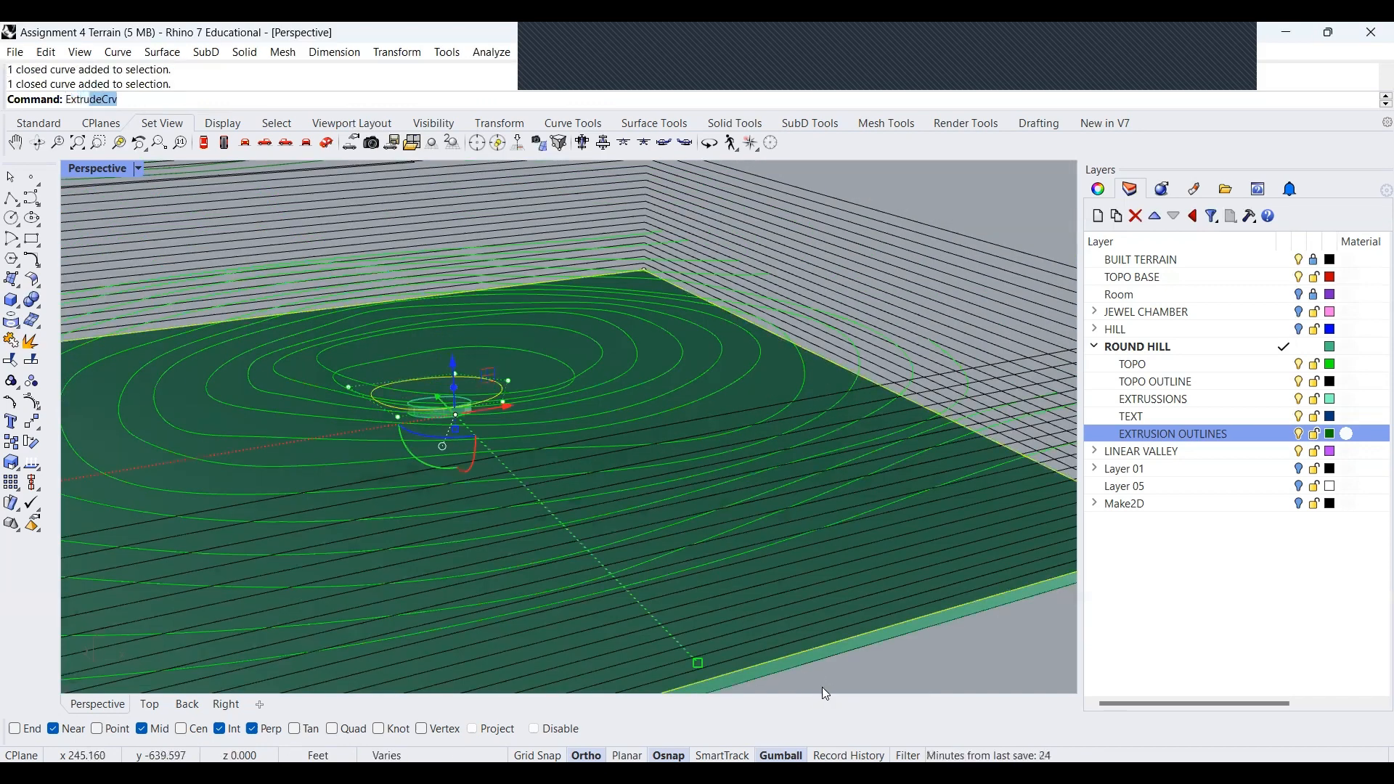
{"action": "key", "text": "Return"}
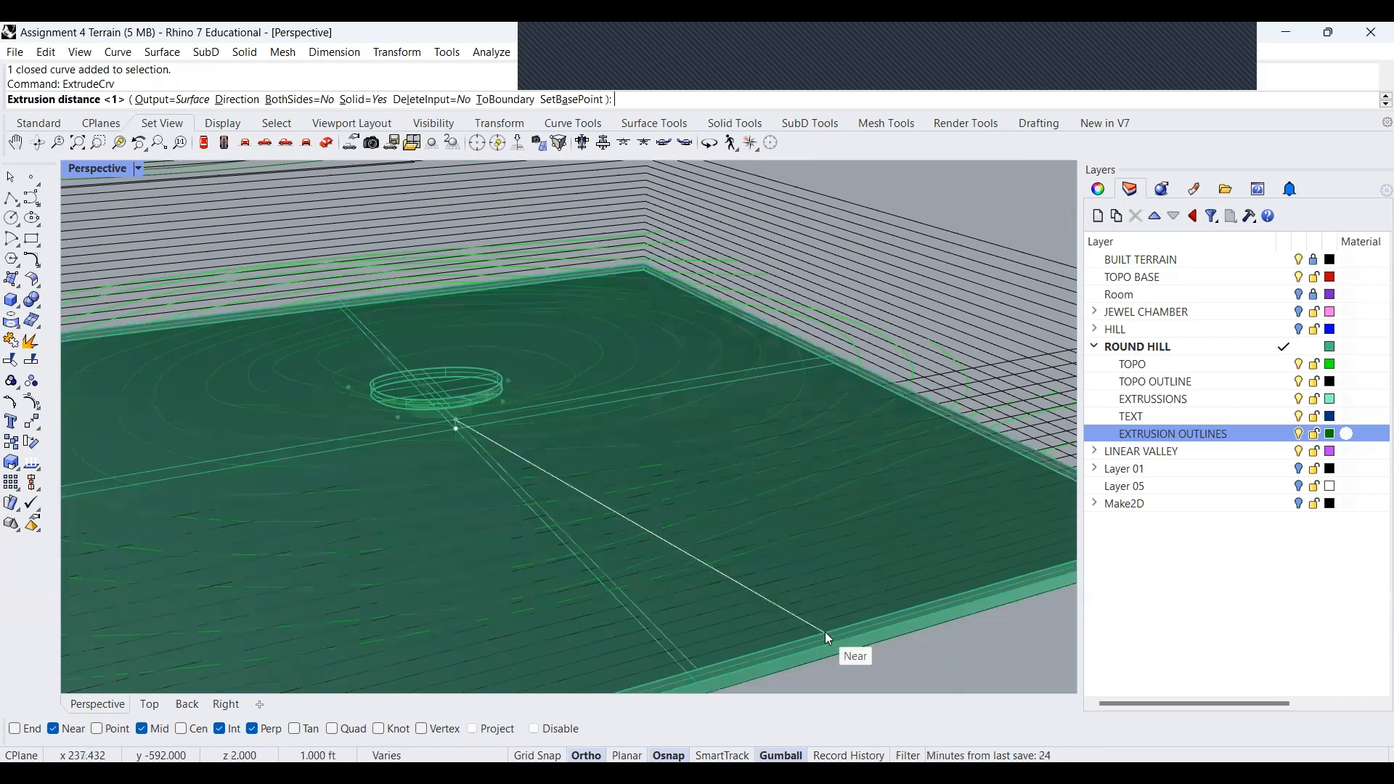
{"action": "left_click", "coordinate": [825, 632]}
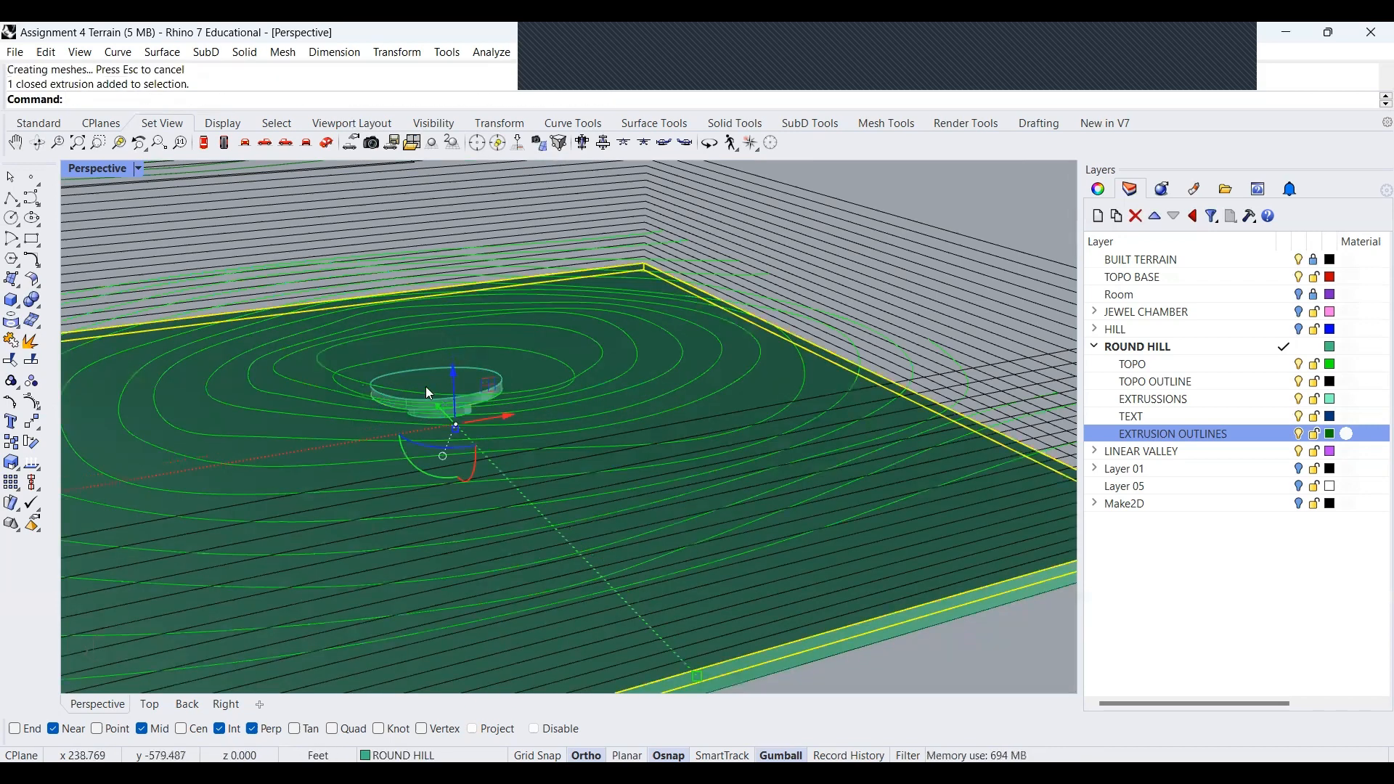
Inspect the new extrusions and compare them with the finished stepped round hill model at the end of the row
{"action": "right_click_drag", "start_coordinate": [426, 387], "coordinate": [429, 367]}
{"action": "right_click_drag", "start_coordinate": [346, 249], "coordinate": [487, 369]}
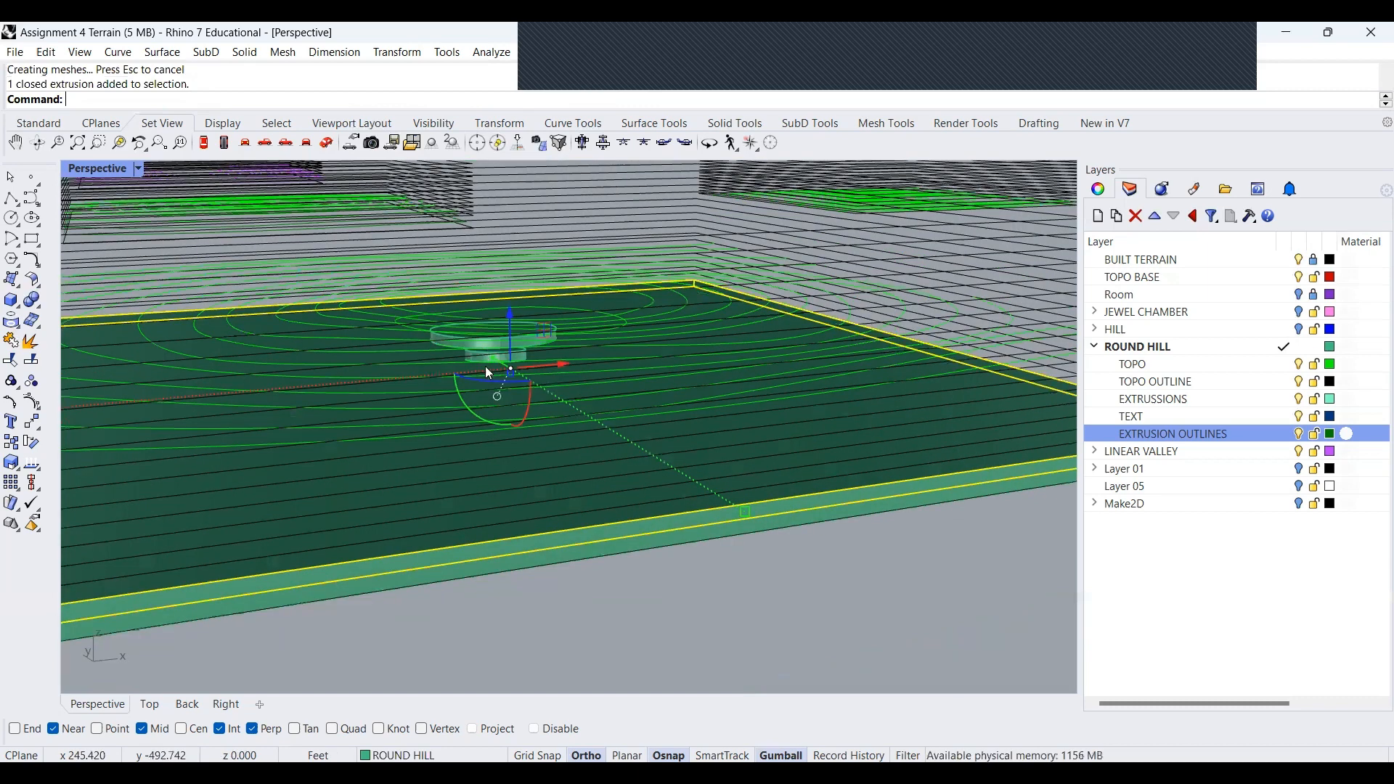
{"action": "right_click_drag", "start_coordinate": [523, 436], "coordinate": [836, 388]}
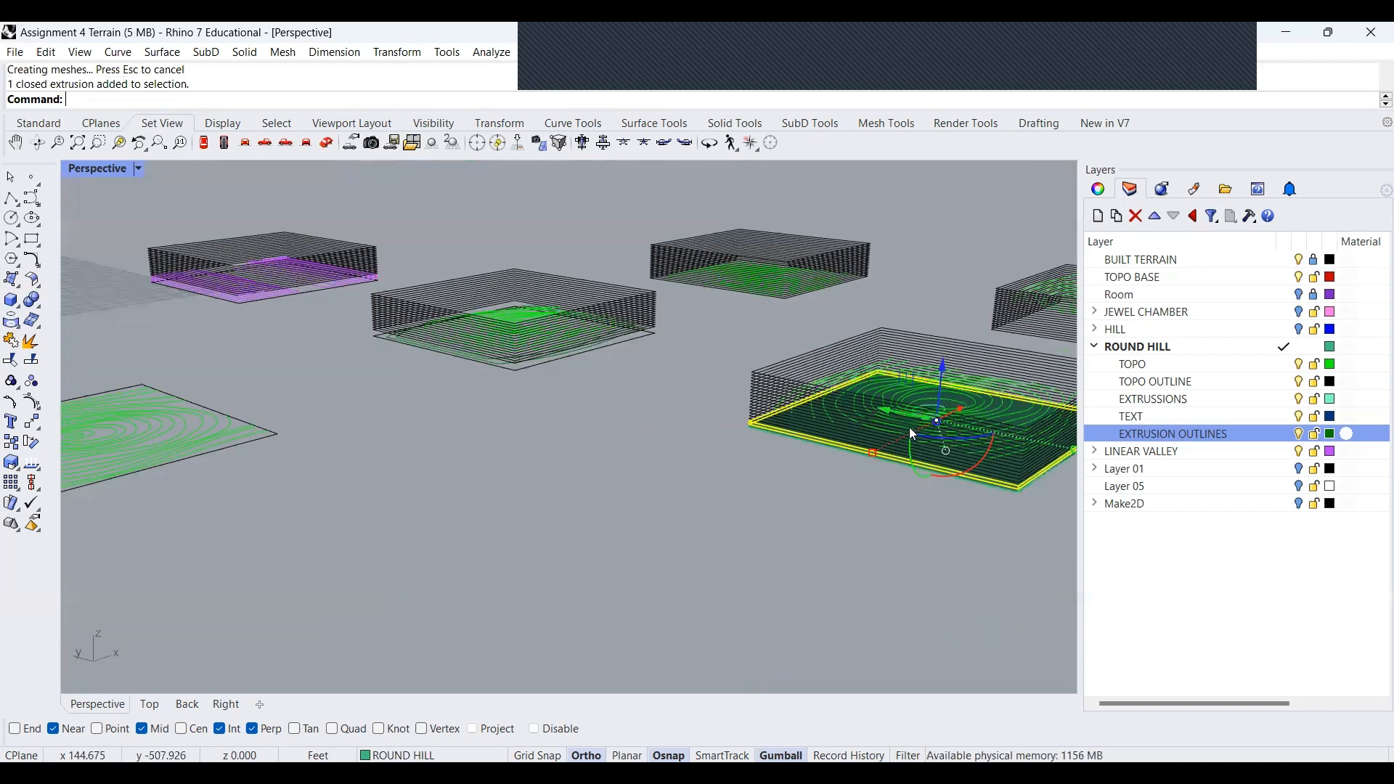
{"action": "scroll", "coordinate": [581, 465], "scroll_direction": "down", "scroll_amount": 8}
{"action": "scroll", "coordinate": [1034, 358], "scroll_direction": "up", "scroll_amount": 8}
{"action": "scroll", "coordinate": [505, 441], "scroll_direction": "up", "scroll_amount": 8}
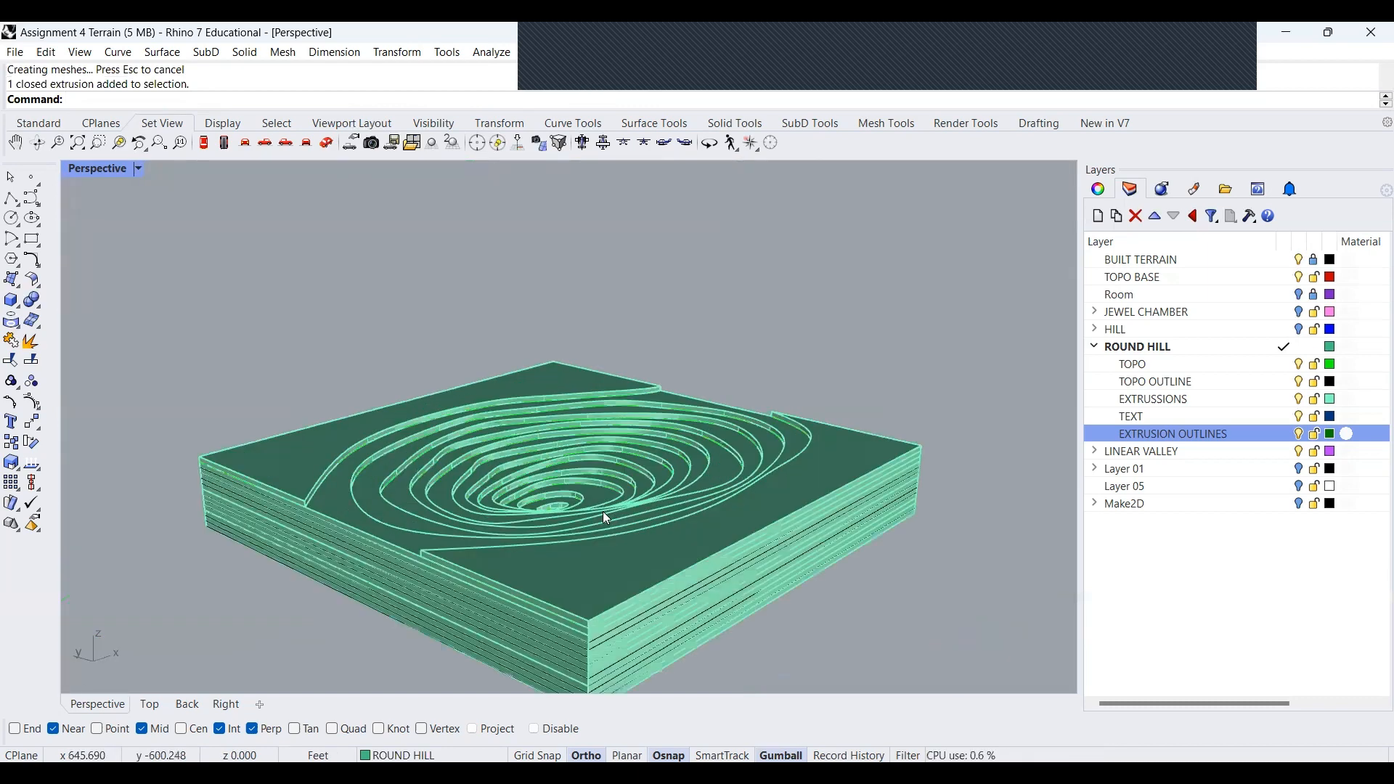
{"action": "scroll", "coordinate": [613, 515], "scroll_direction": "up", "scroll_amount": 4}
{"action": "scroll", "coordinate": [579, 442], "scroll_direction": "down", "scroll_amount": 6}
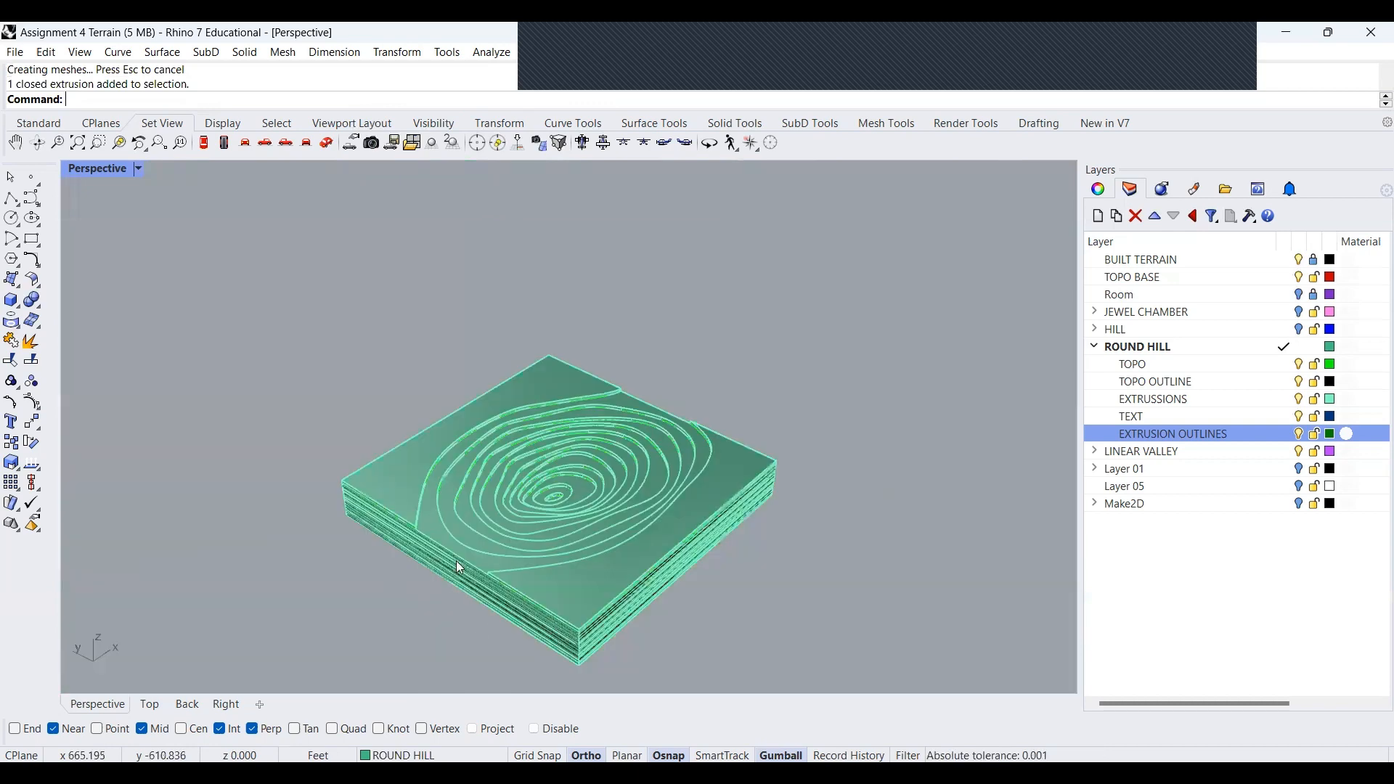
{"action": "right_click_drag", "start_coordinate": [459, 563], "coordinate": [584, 493]}
{"action": "scroll", "coordinate": [584, 492], "scroll_direction": "down", "scroll_amount": 6}
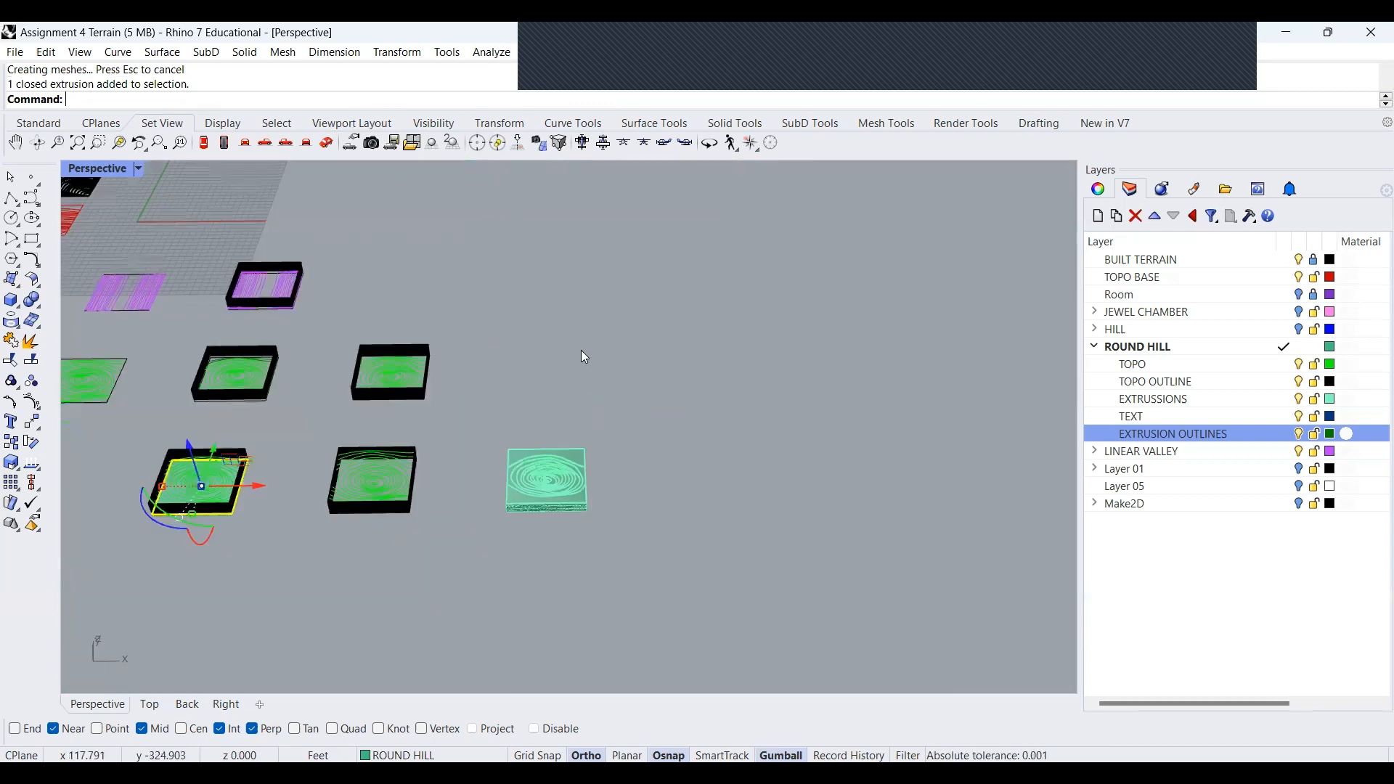
{"action": "scroll", "coordinate": [690, 610], "scroll_direction": "down", "scroll_amount": 2}
{"action": "scroll", "coordinate": [712, 554], "scroll_direction": "down", "scroll_amount": 8}
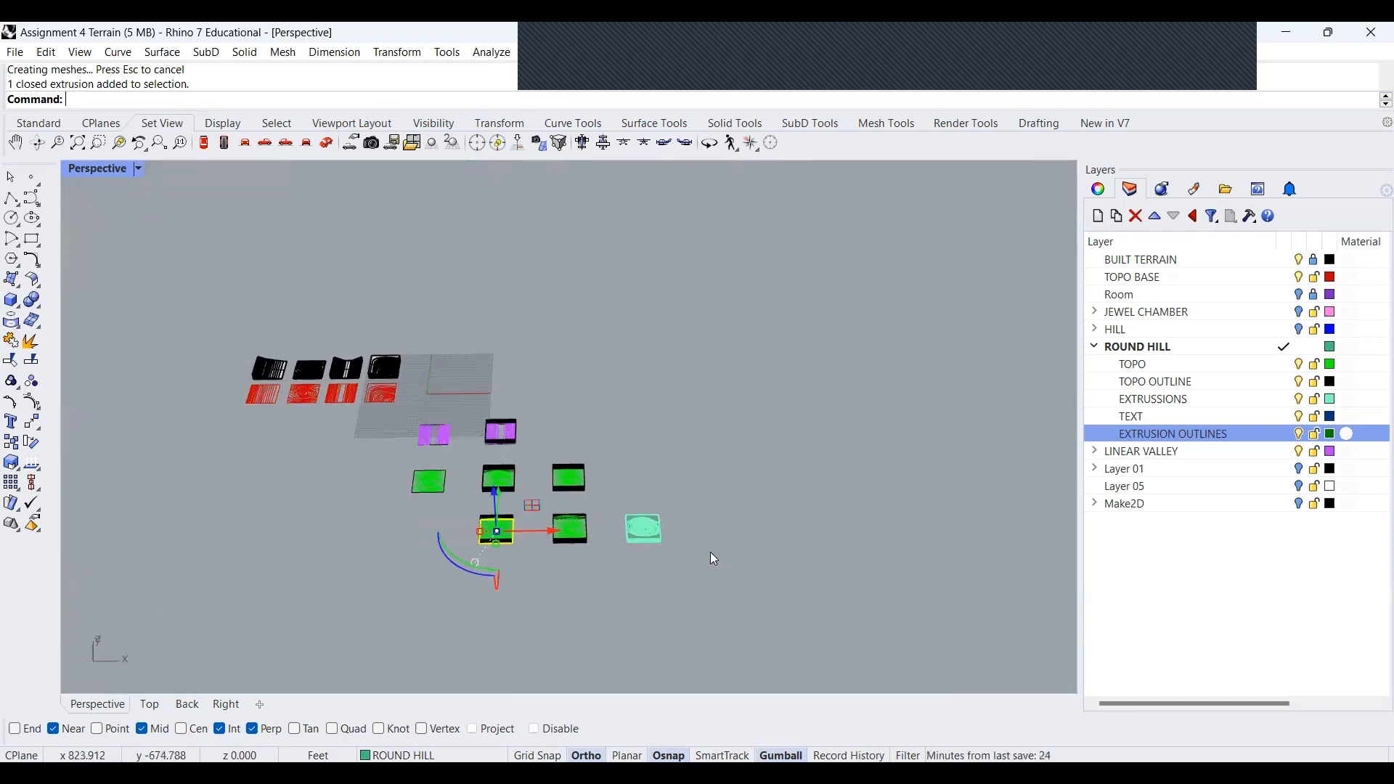
Switch to the Top view, collapse the ROUND HILL sublayers and make HILL the visible current layer
{"action": "left_click", "coordinate": [141, 704]}
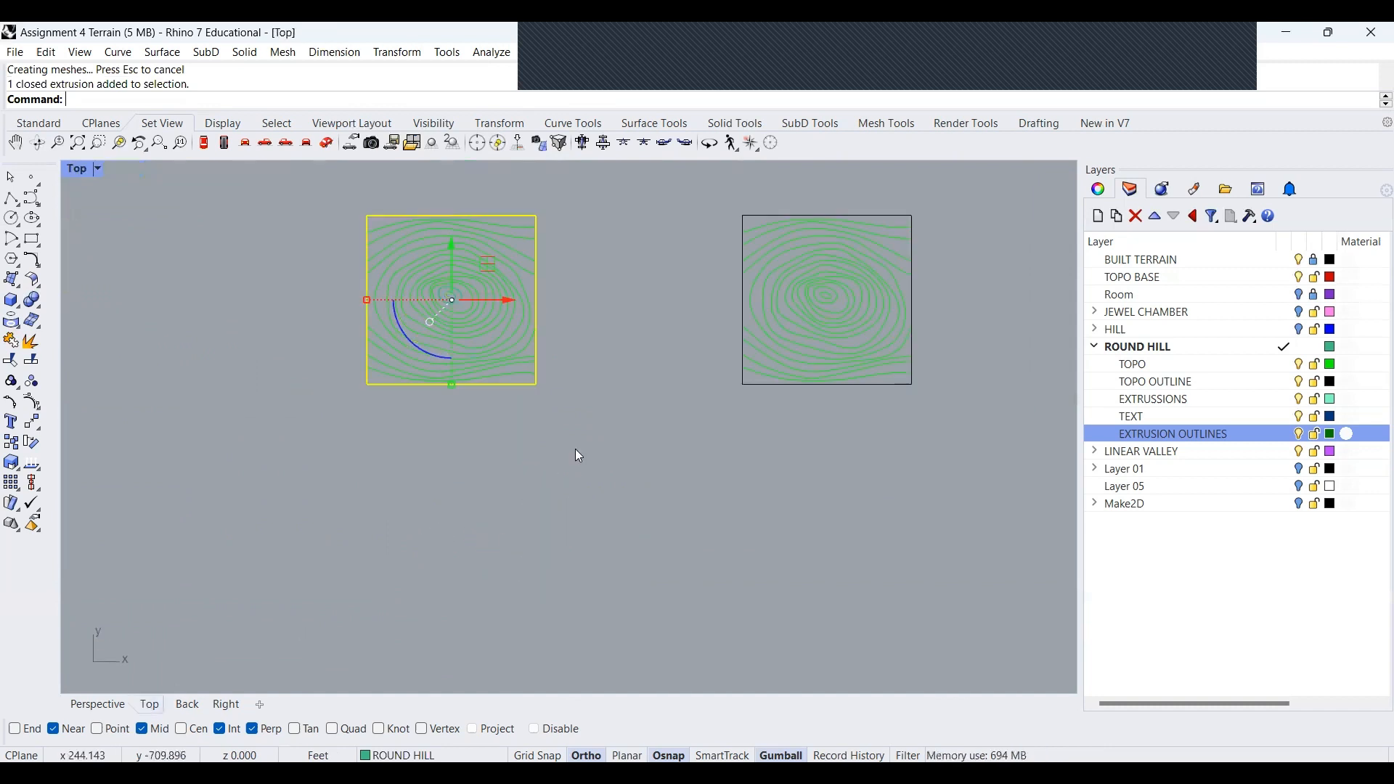
{"action": "scroll", "coordinate": [331, 556], "scroll_direction": "down", "scroll_amount": 8}
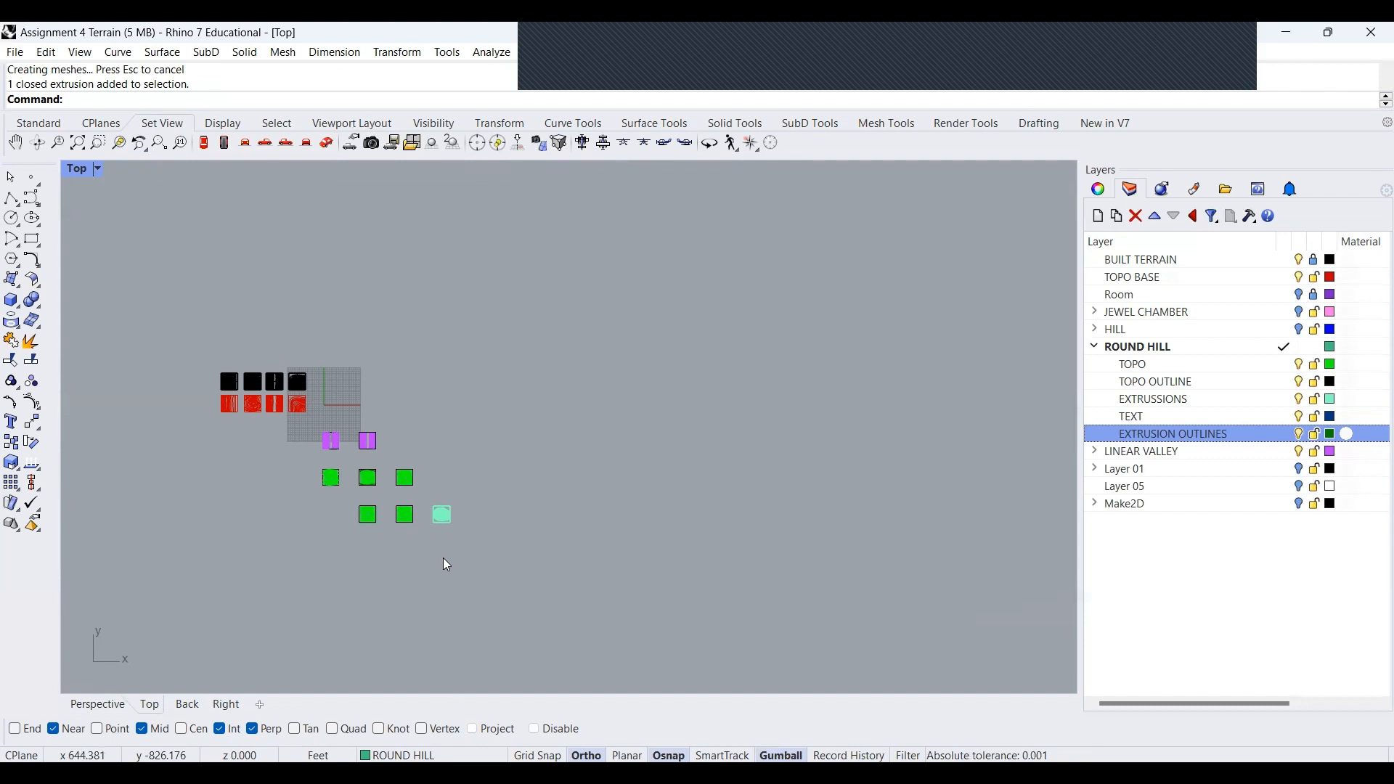
{"action": "left_click", "coordinate": [1096, 348]}
{"action": "double_click", "coordinate": [1117, 332]}
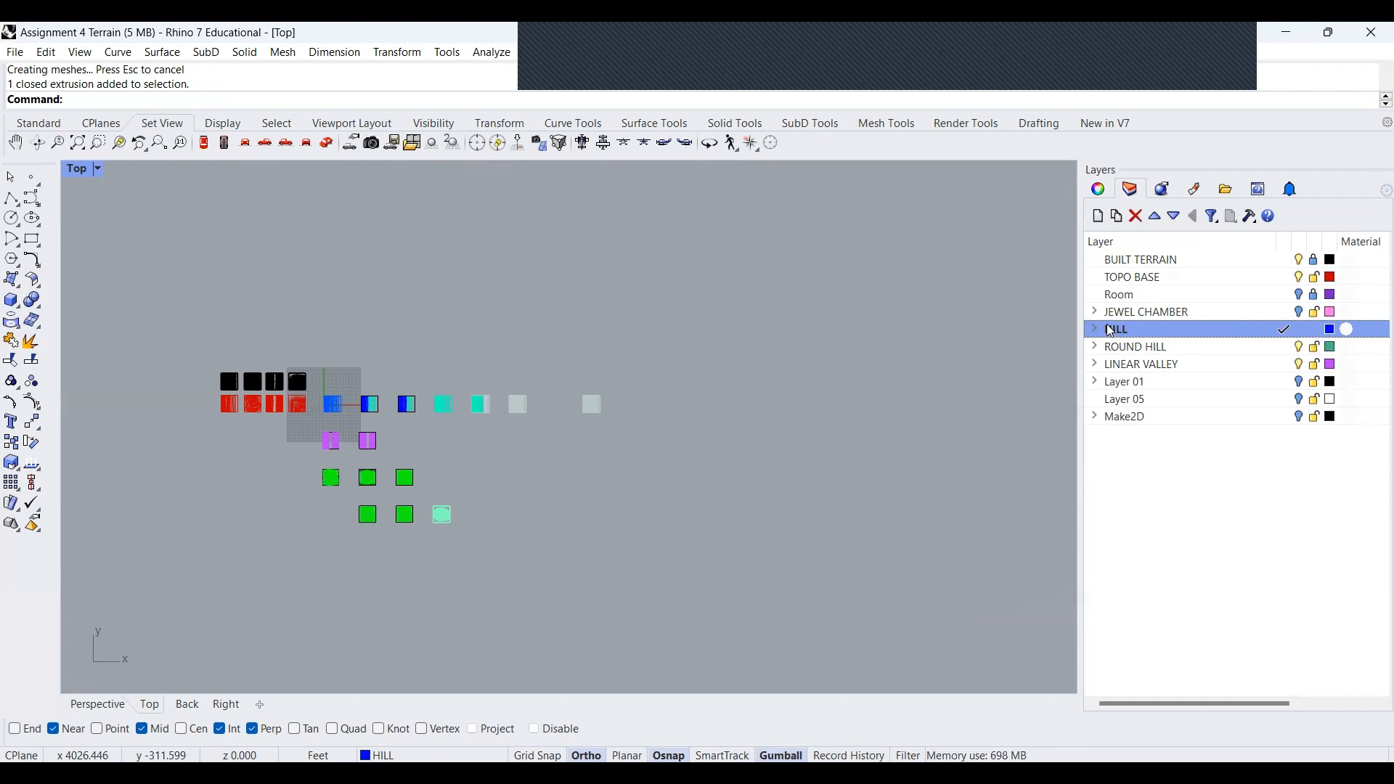
Hide the ROUND HILL and LINEAR VALLEY layers and show the JEWEL CHAMBER layer
{"action": "left_click_drag", "start_coordinate": [520, 538], "coordinate": [188, 435]}
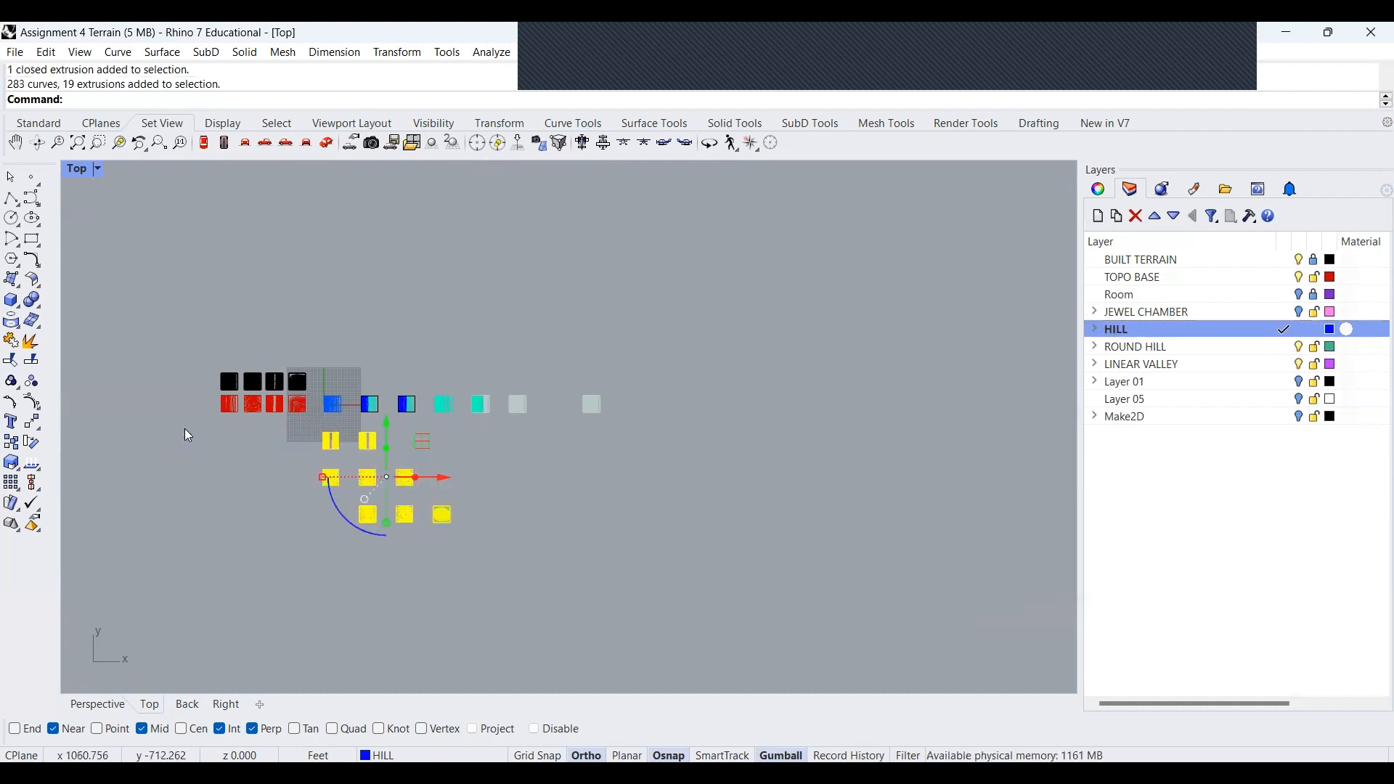
{"action": "key", "text": "Escape"}
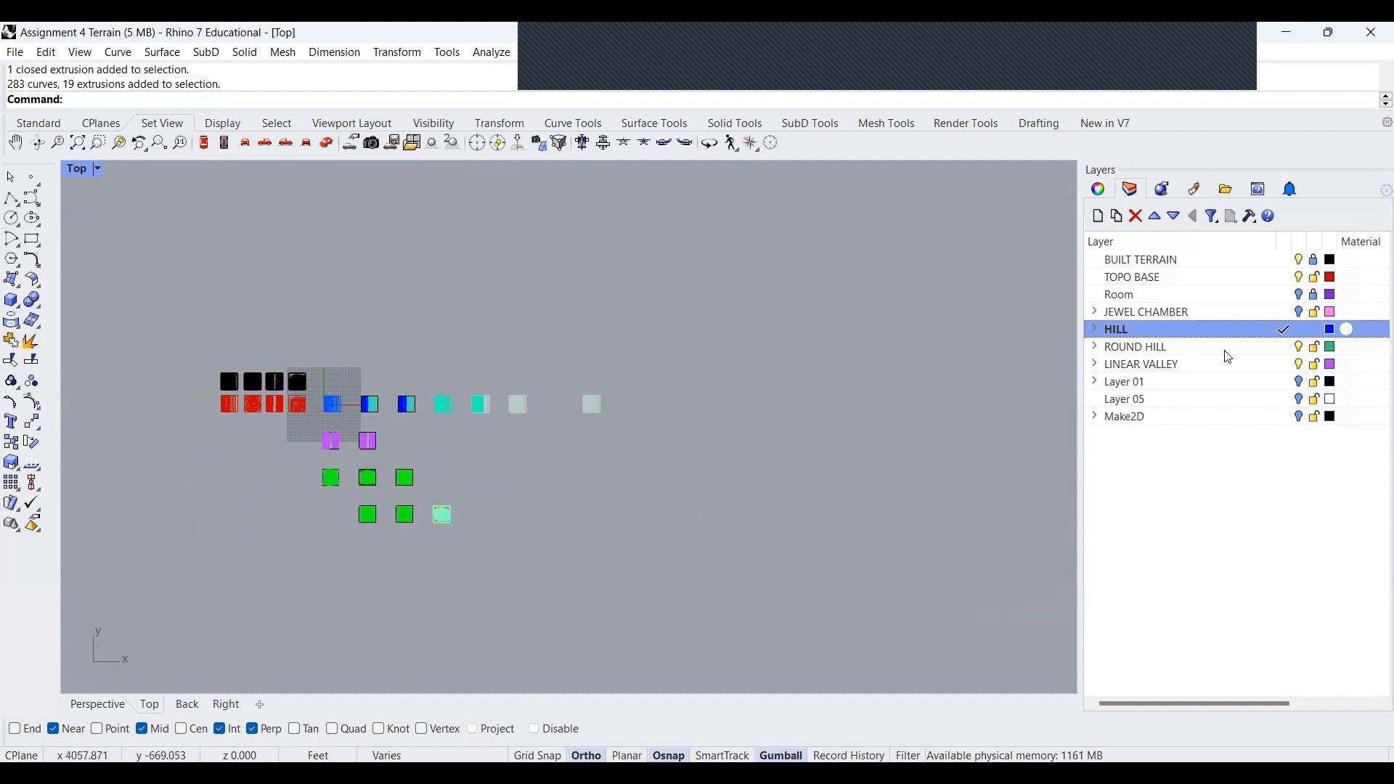
{"action": "left_click", "coordinate": [1300, 348]}
{"action": "left_click", "coordinate": [1300, 365]}
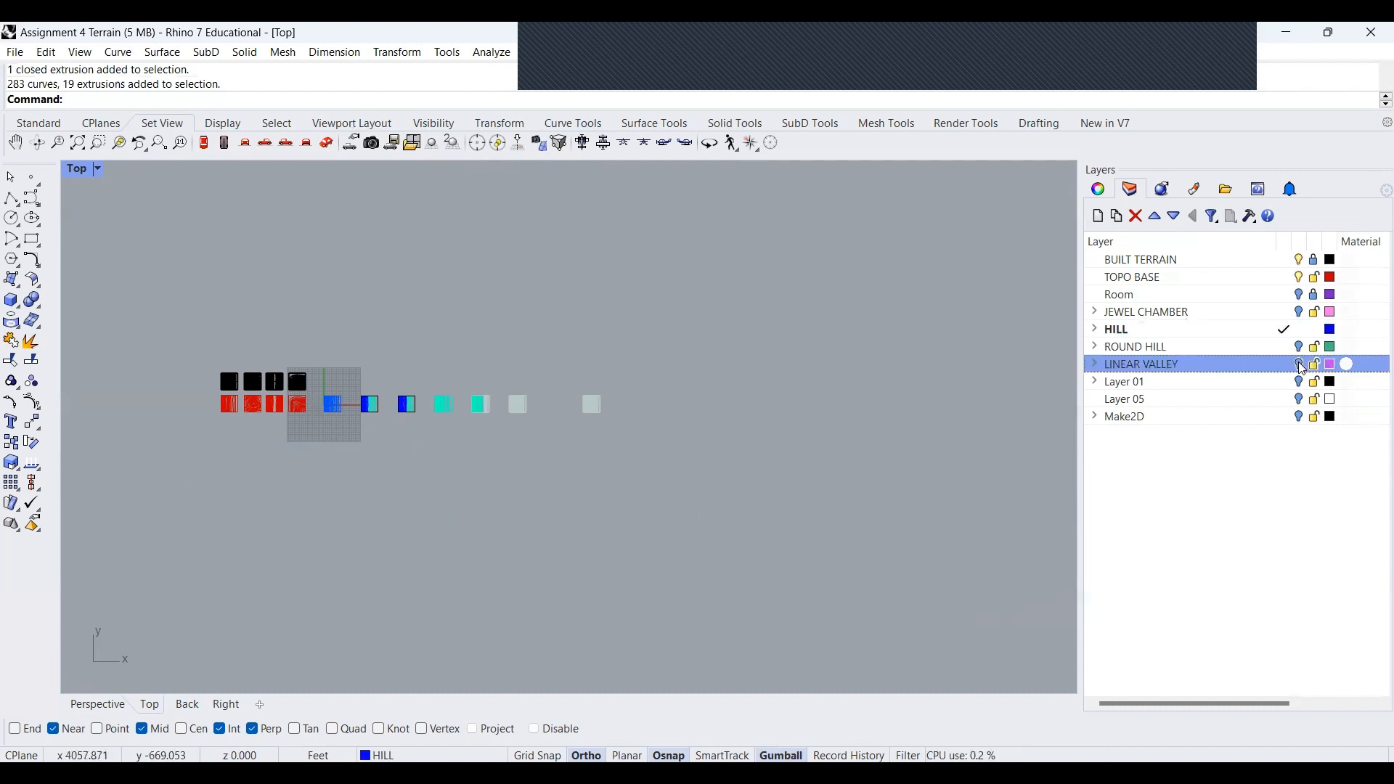
{"action": "left_click", "coordinate": [1188, 331]}
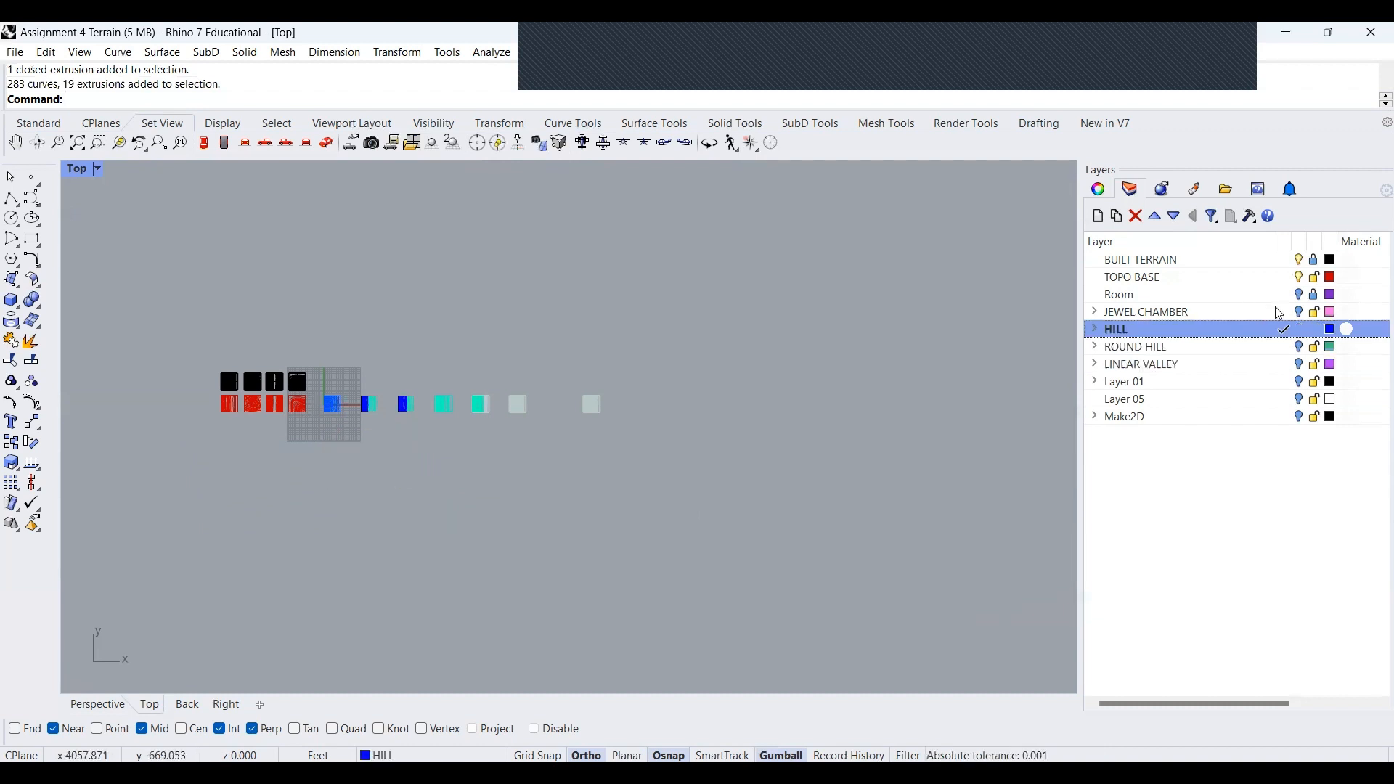
{"action": "left_click", "coordinate": [1299, 314]}
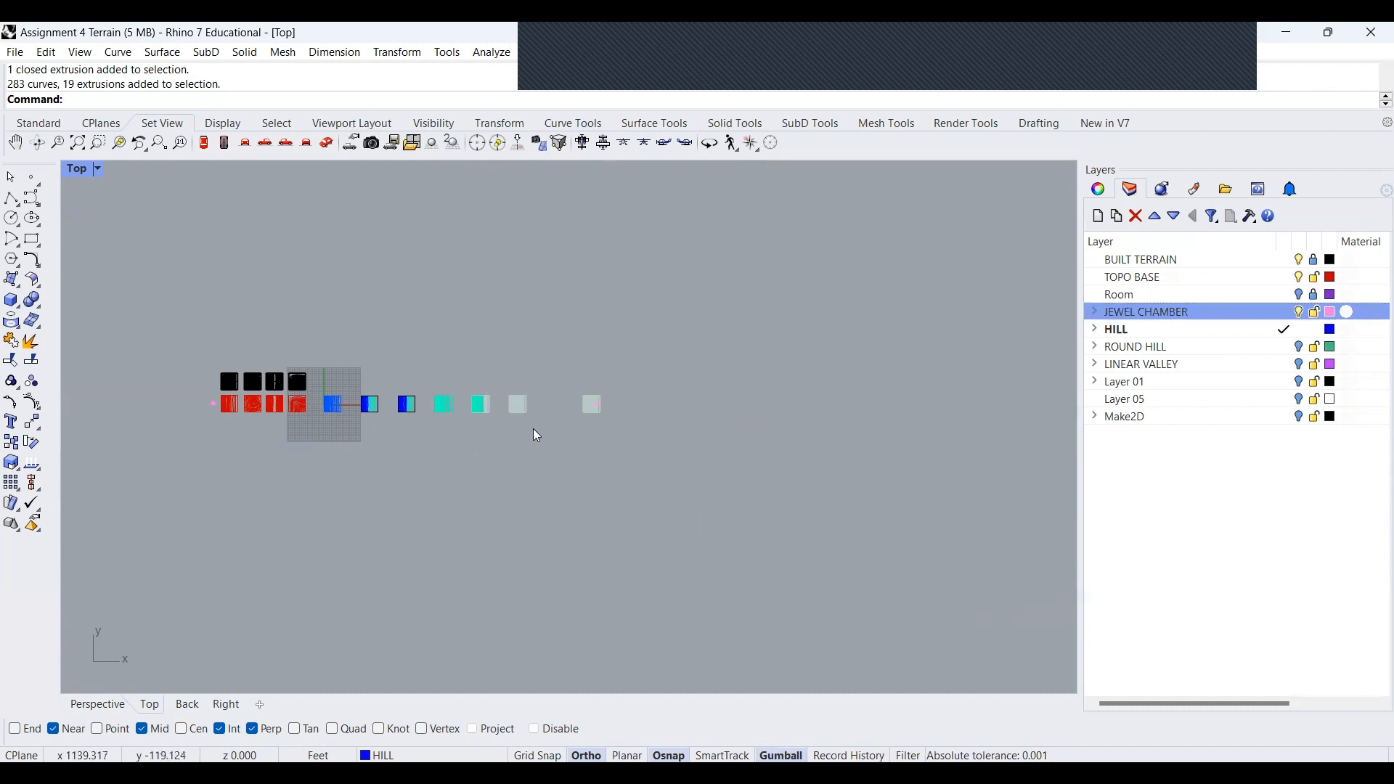
Examine the jewel chamber standing on the stepped hill terrain in the Perspective view
{"action": "scroll", "coordinate": [532, 428], "scroll_direction": "up", "scroll_amount": 3}
{"action": "scroll", "coordinate": [534, 436], "scroll_direction": "up", "scroll_amount": 2}
{"action": "left_click", "coordinate": [98, 704]}
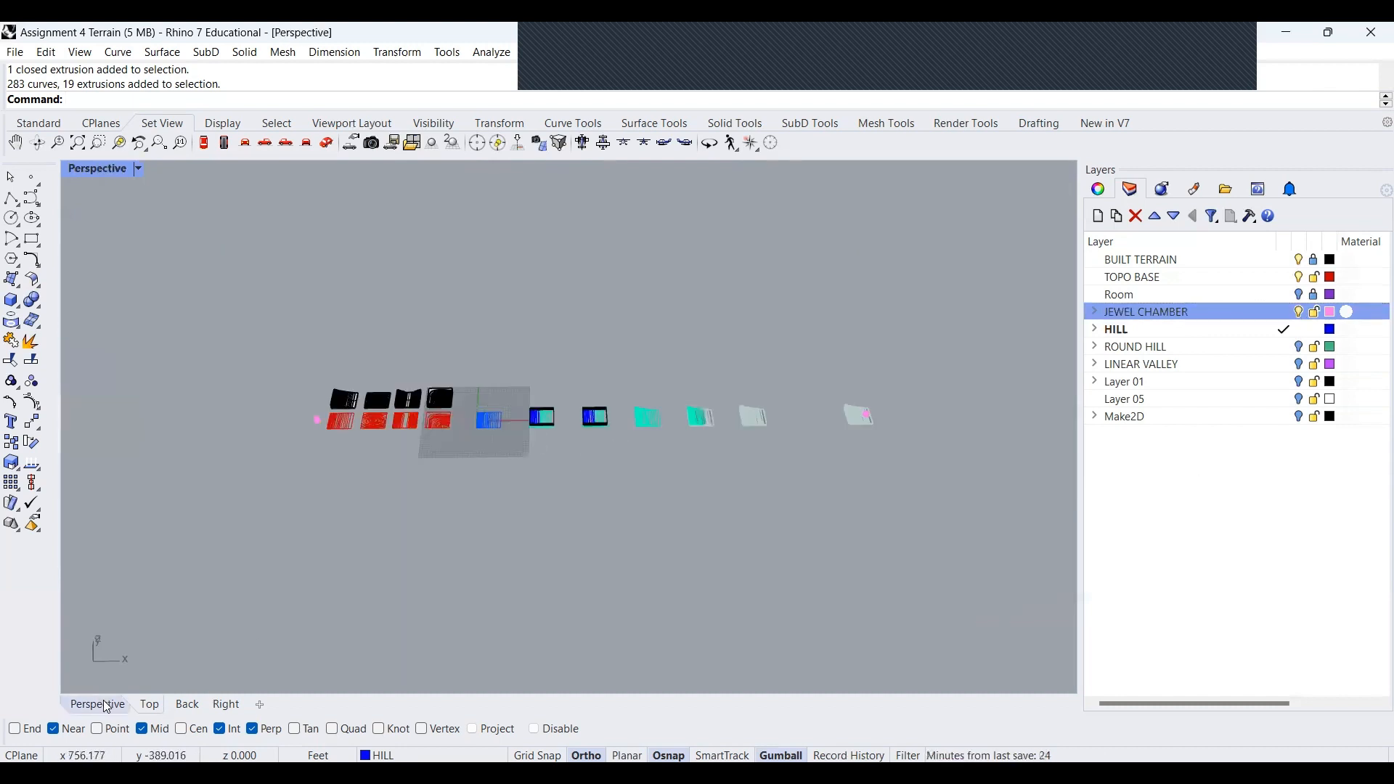
{"action": "right_click_drag", "start_coordinate": [344, 448], "coordinate": [745, 543]}
{"action": "scroll", "coordinate": [740, 536], "scroll_direction": "up", "scroll_amount": 8}
{"action": "scroll", "coordinate": [495, 403], "scroll_direction": "up", "scroll_amount": 6}
{"action": "scroll", "coordinate": [361, 437], "scroll_direction": "up", "scroll_amount": 5}
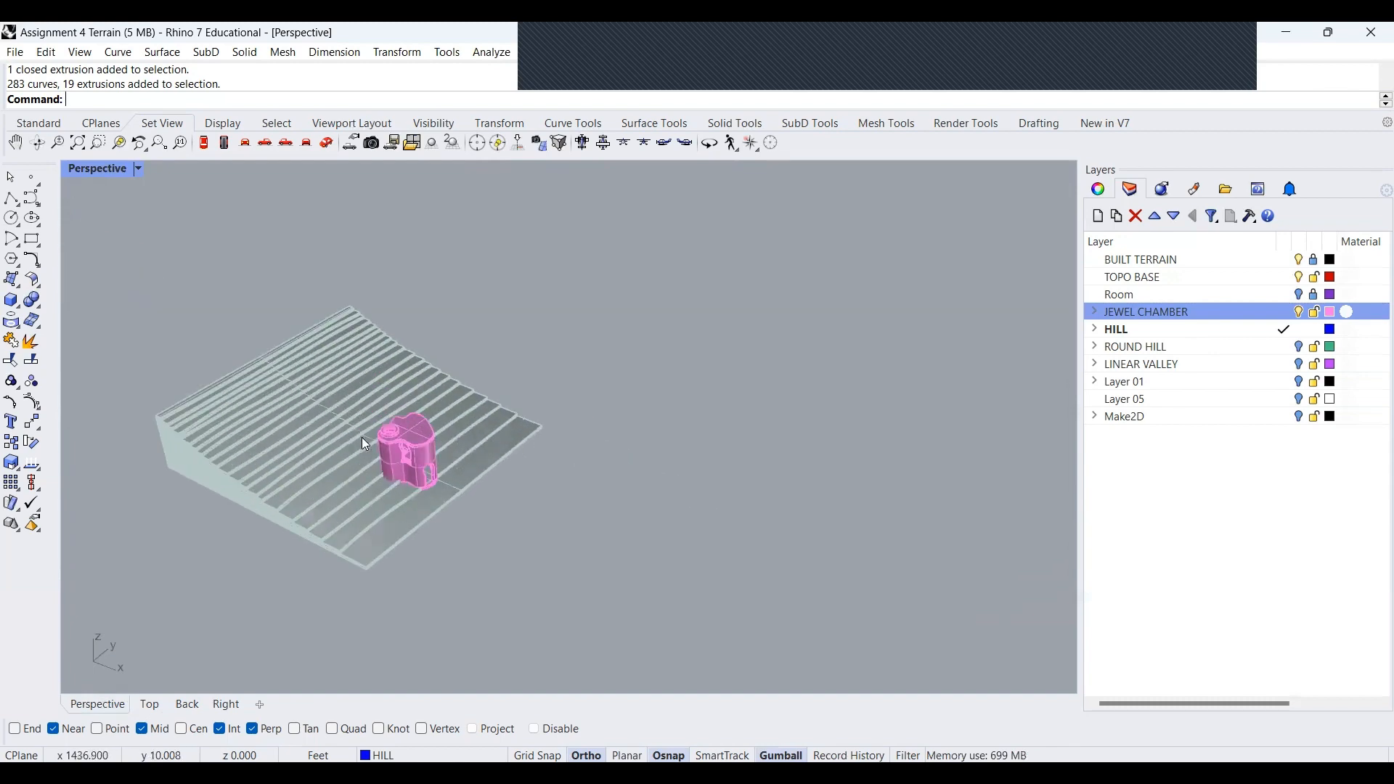
{"action": "right_click_drag", "start_coordinate": [533, 498], "coordinate": [690, 470]}
{"action": "scroll", "coordinate": [690, 471], "scroll_direction": "down", "scroll_amount": 6}
{"action": "scroll", "coordinate": [302, 627], "scroll_direction": "up", "scroll_amount": 7}
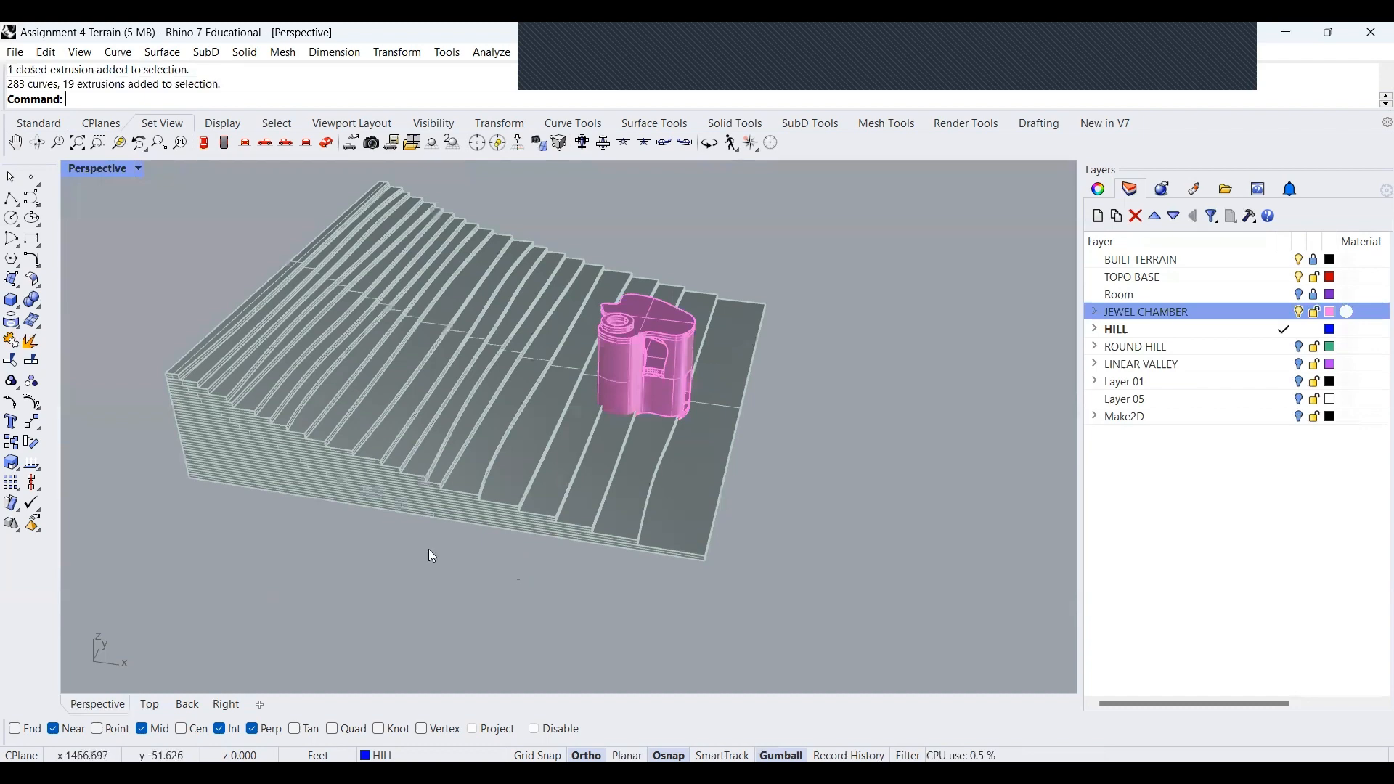
Delete the stepped terrain model beneath the jewel chamber, keeping the chamber in place
{"action": "left_click_drag", "start_coordinate": [141, 386], "coordinate": [146, 389]}
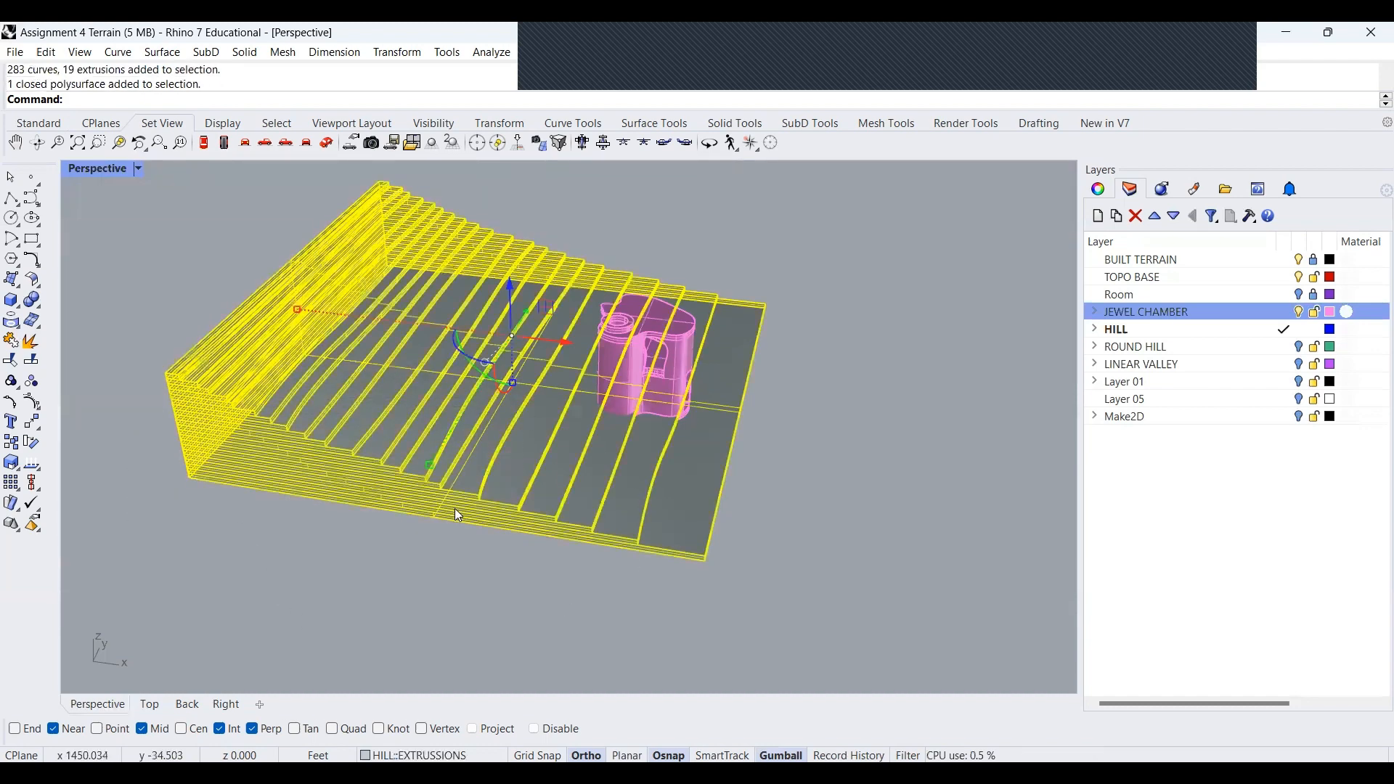
{"action": "left_click", "coordinate": [412, 524]}
{"action": "left_click", "coordinate": [422, 502]}
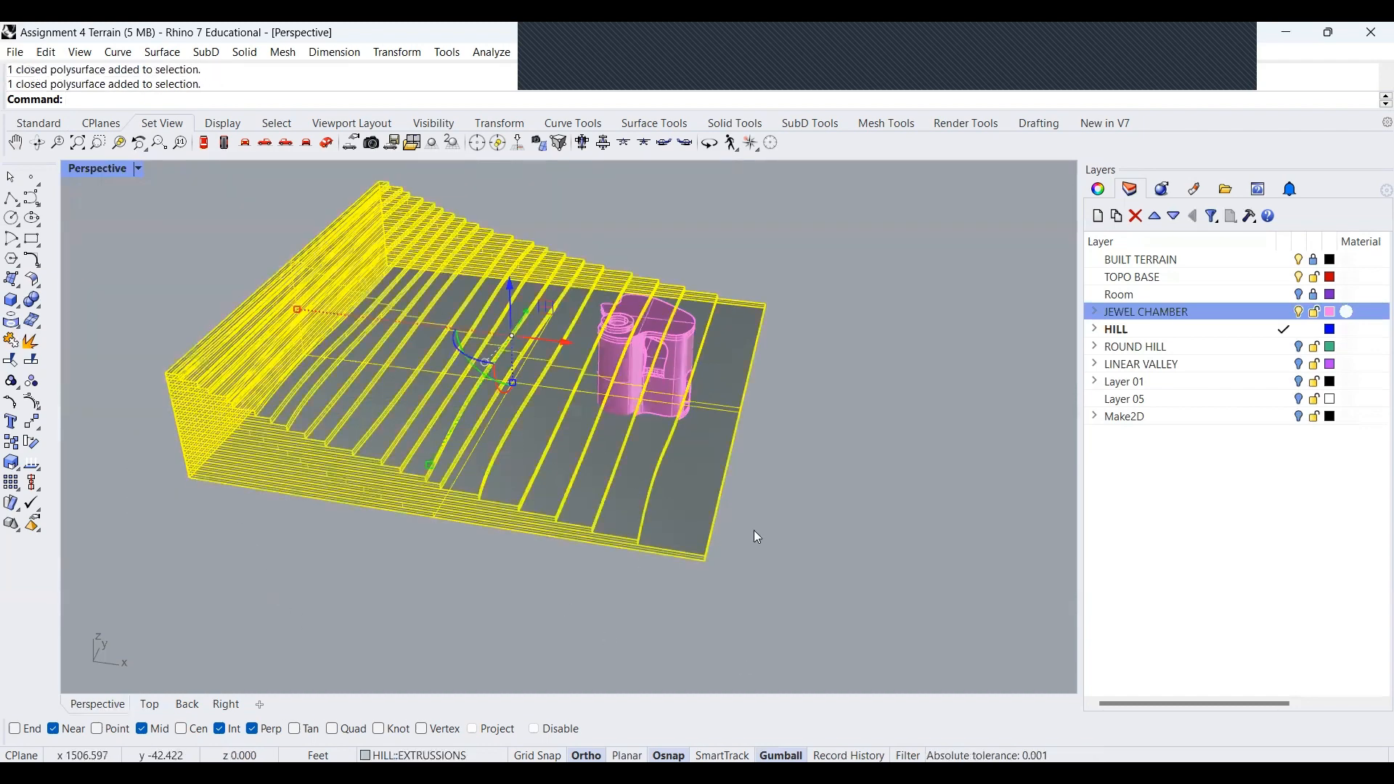
{"action": "scroll", "coordinate": [753, 531], "scroll_direction": "down", "scroll_amount": 2}
{"action": "scroll", "coordinate": [719, 577], "scroll_direction": "down", "scroll_amount": 3}
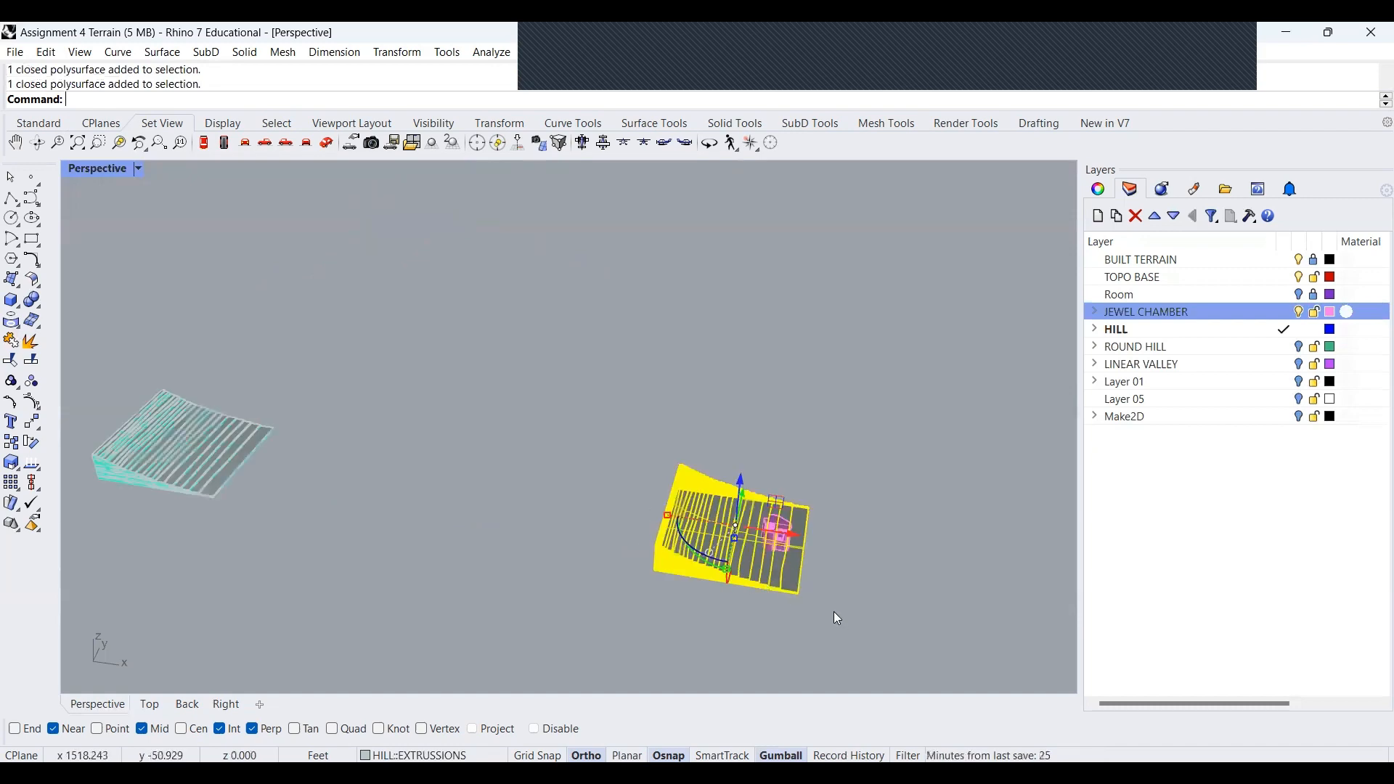
{"action": "scroll", "coordinate": [754, 607], "scroll_direction": "down", "scroll_amount": 2}
{"action": "scroll", "coordinate": [753, 607], "scroll_direction": "up", "scroll_amount": 4}
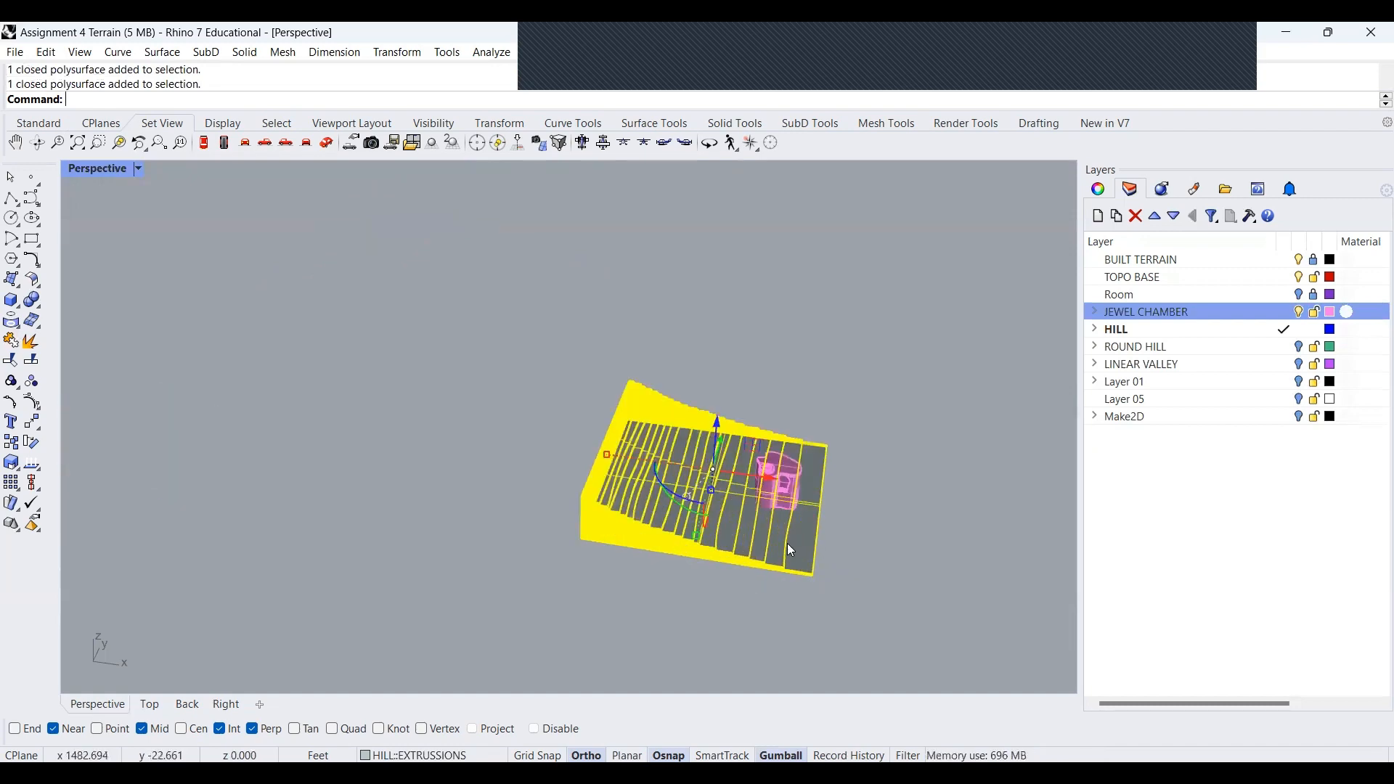
{"action": "key", "text": "Delete"}
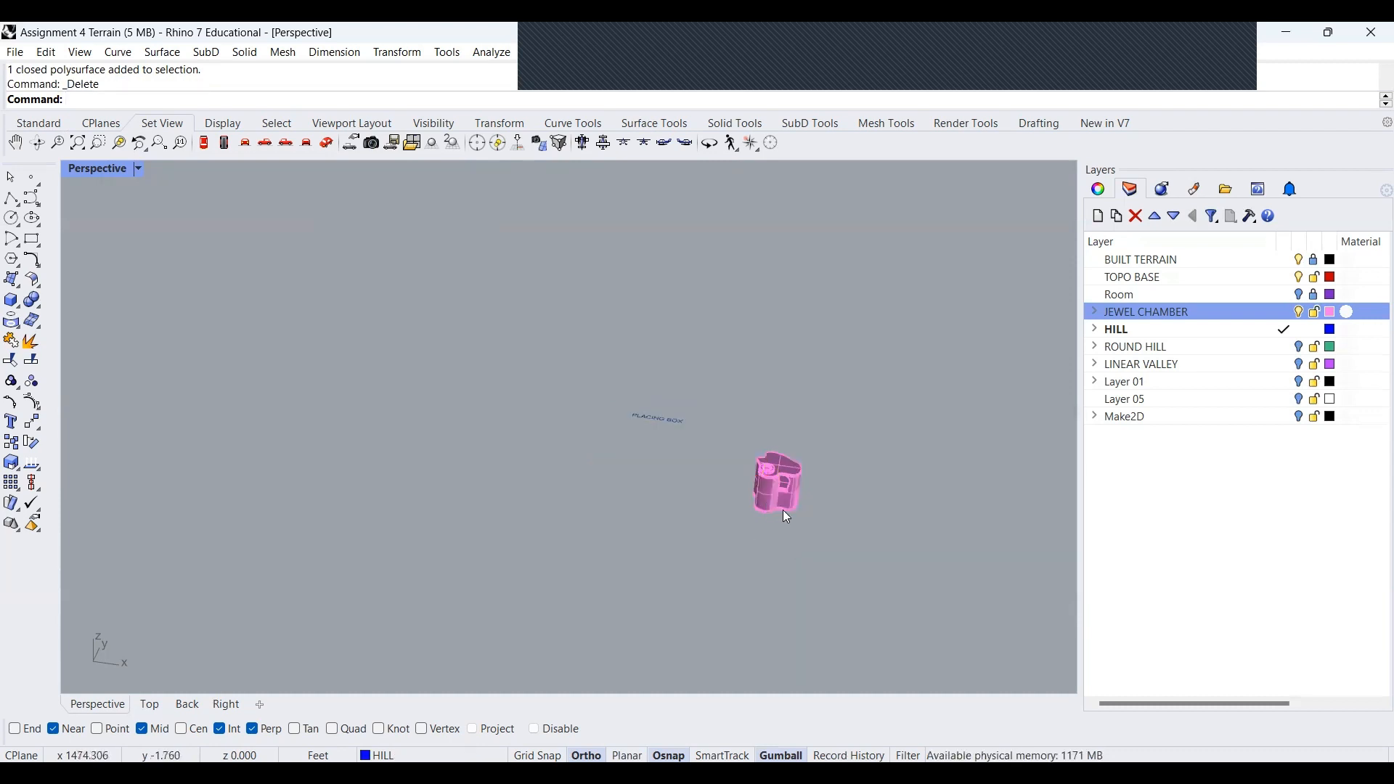
Expand the HILL layer and hide its EXTRUSION OUTLINES sublayer
{"action": "scroll", "coordinate": [518, 499], "scroll_direction": "up", "scroll_amount": 10}
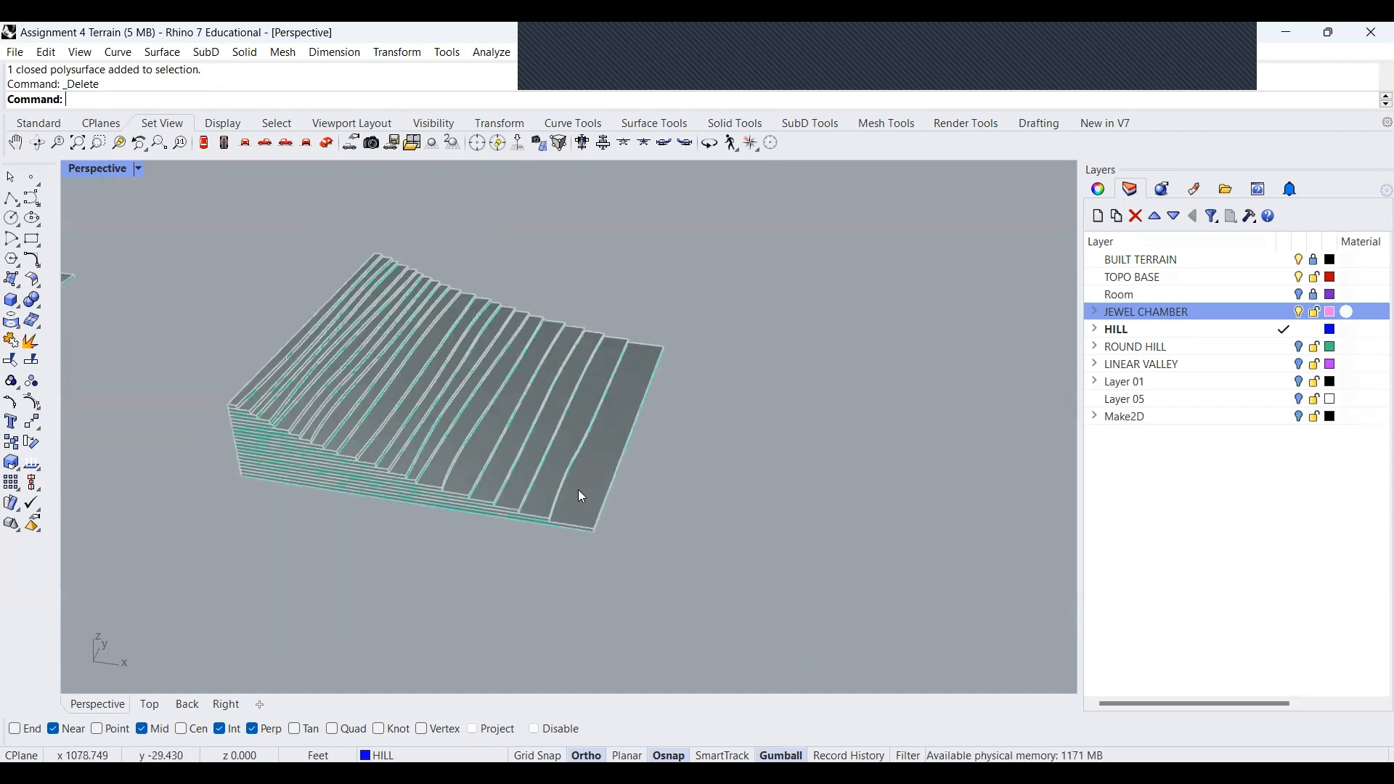
{"action": "left_click", "coordinate": [582, 497]}
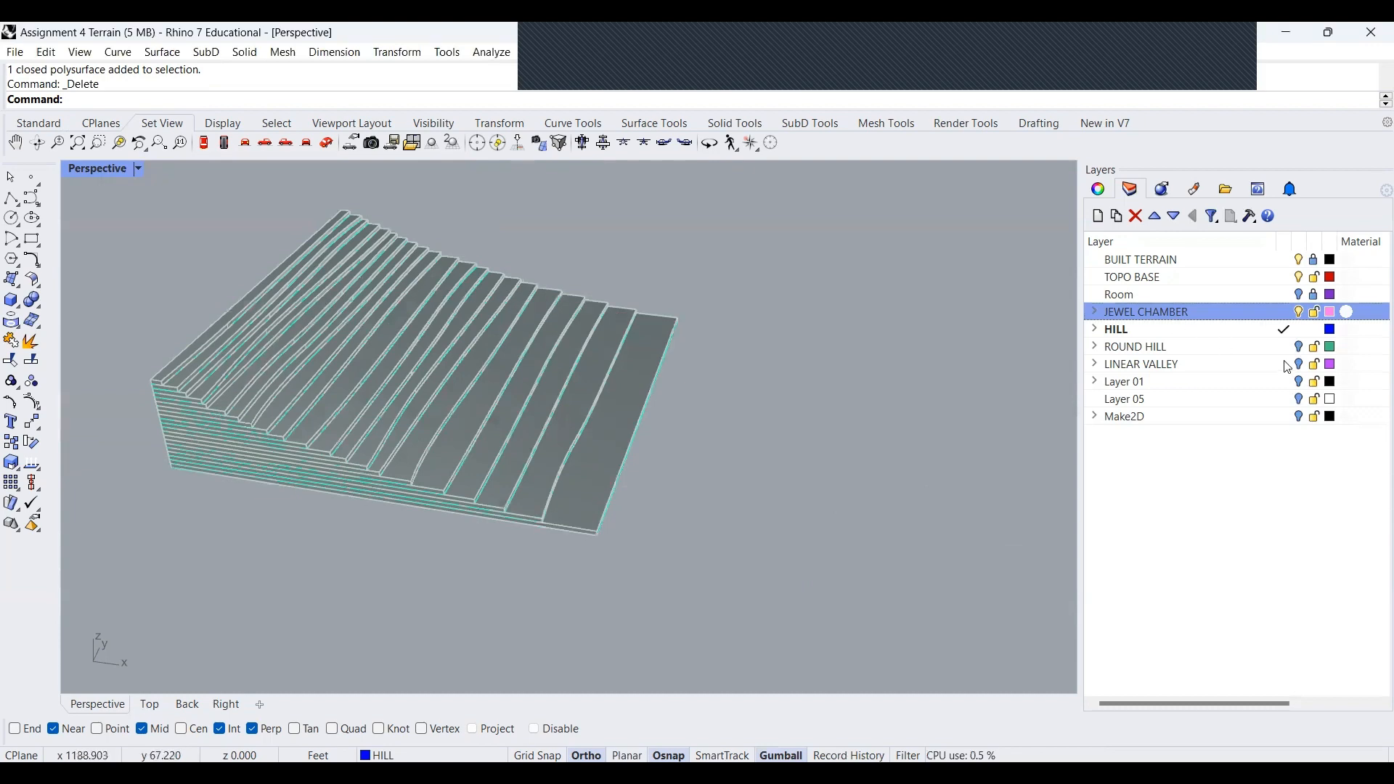
{"action": "left_click", "coordinate": [1096, 331]}
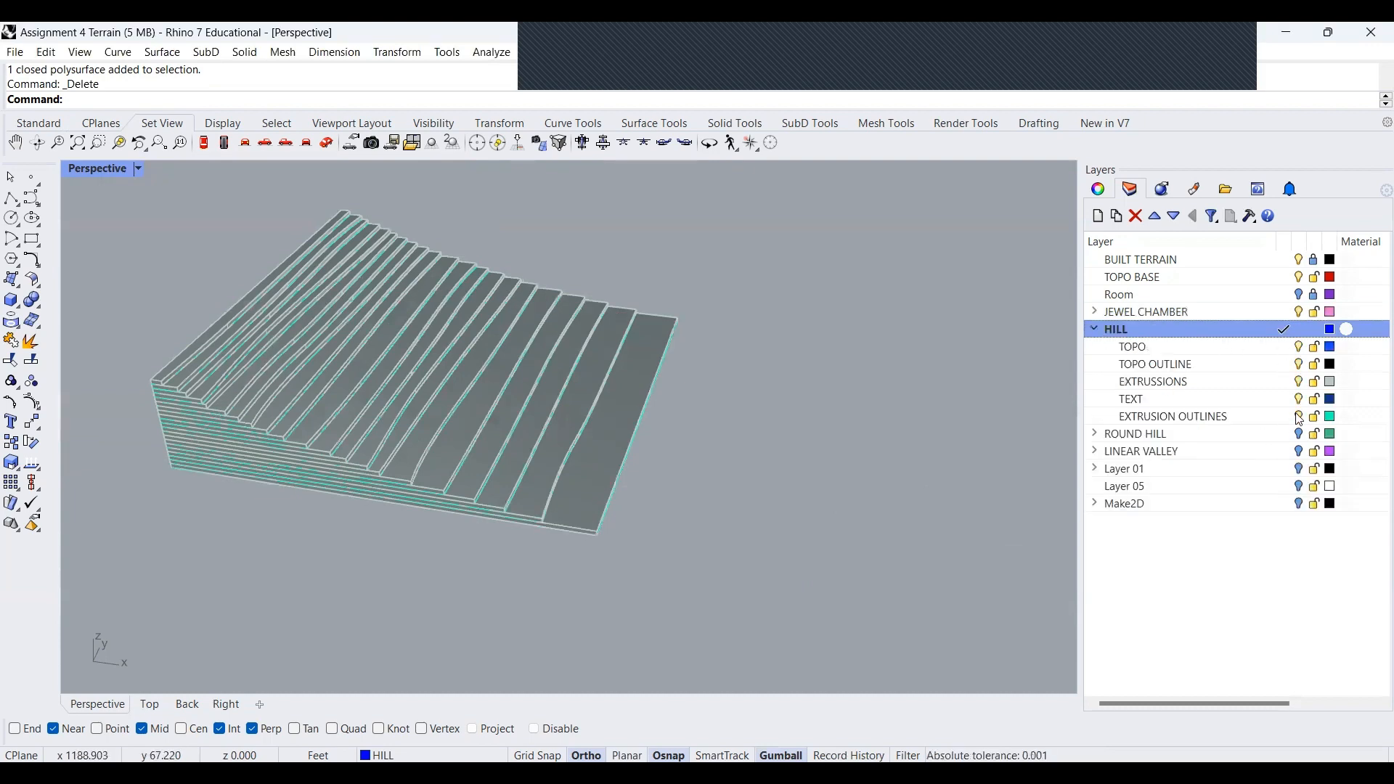
{"action": "left_click", "coordinate": [1298, 419]}
Copy and paste all the stepped hill extrusions and move the copy along the X axis, clear of the original
{"action": "left_click_drag", "start_coordinate": [588, 592], "coordinate": [104, 328]}
{"action": "key", "text": "ctrl+c"}
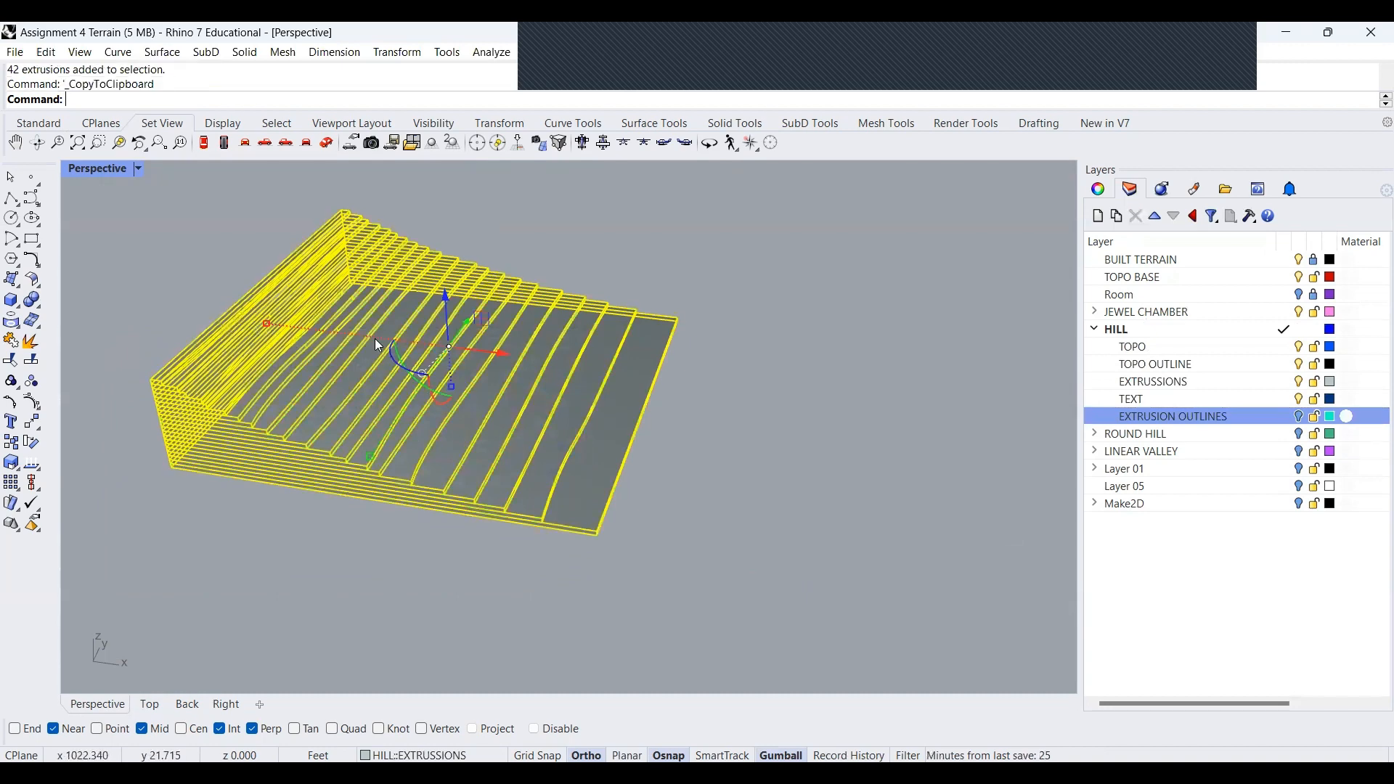
{"action": "key", "text": "ctrl+v"}
{"action": "left_click_drag", "start_coordinate": [511, 359], "coordinate": [813, 371]}
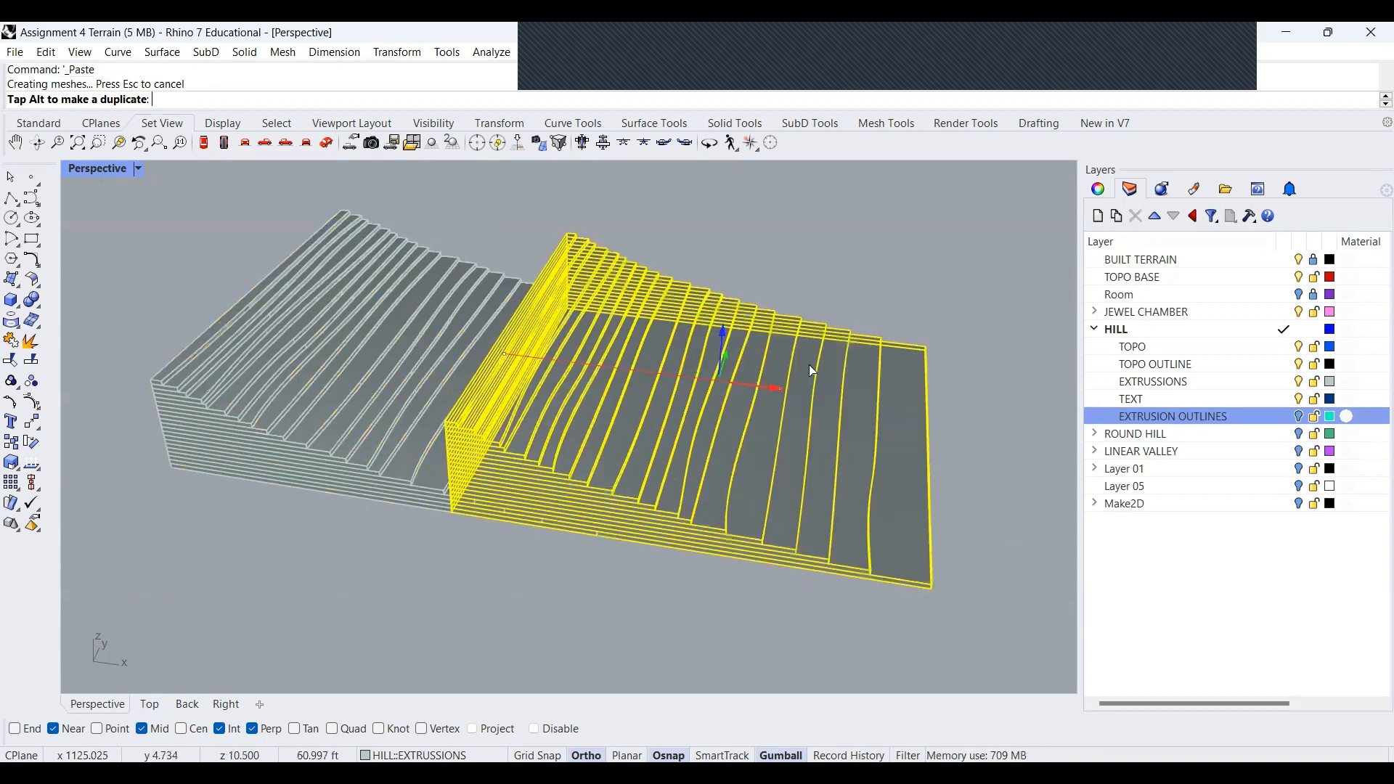
{"action": "type", "text": "20"}
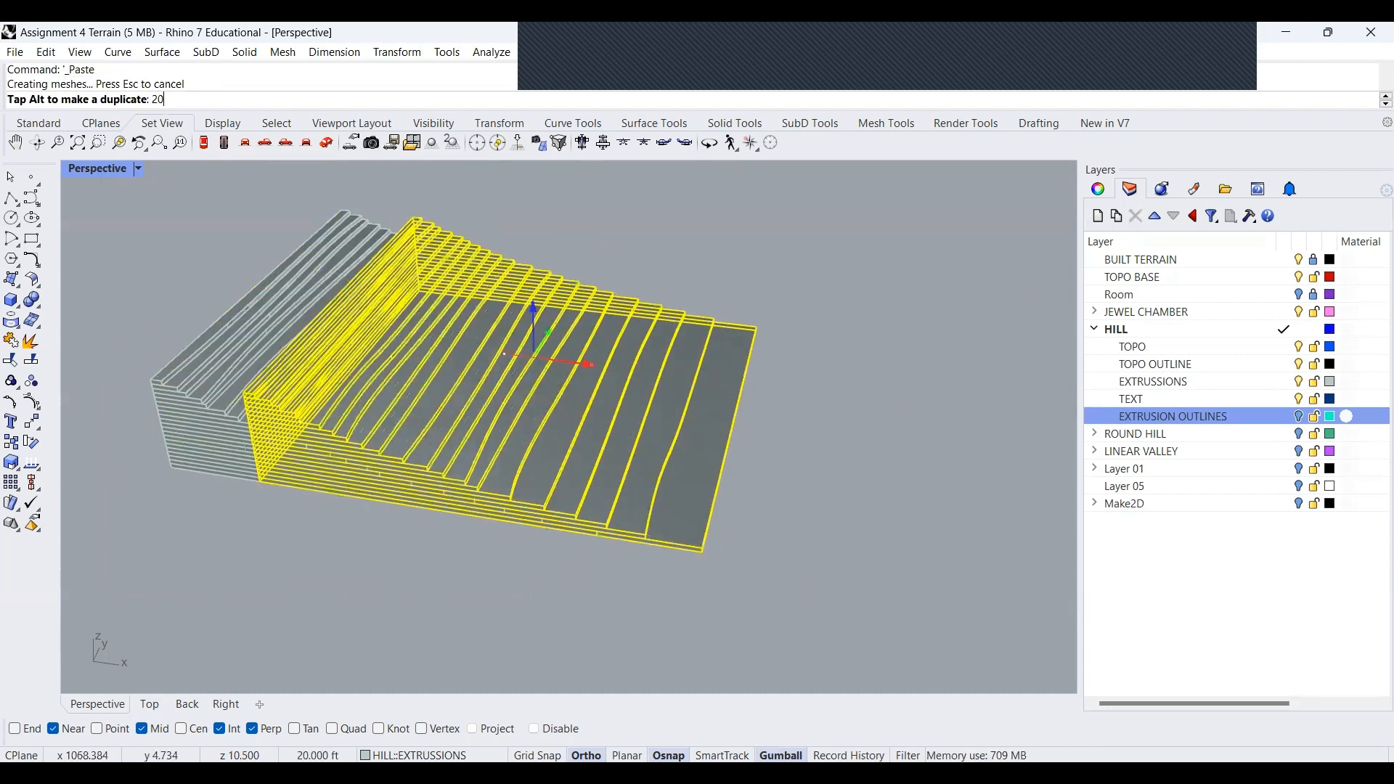
{"action": "key", "text": "Return"}
Group the copied hill extrusions and select the terrain to check that it behaves as one object
{"action": "scroll", "coordinate": [421, 368], "scroll_direction": "down", "scroll_amount": 5}
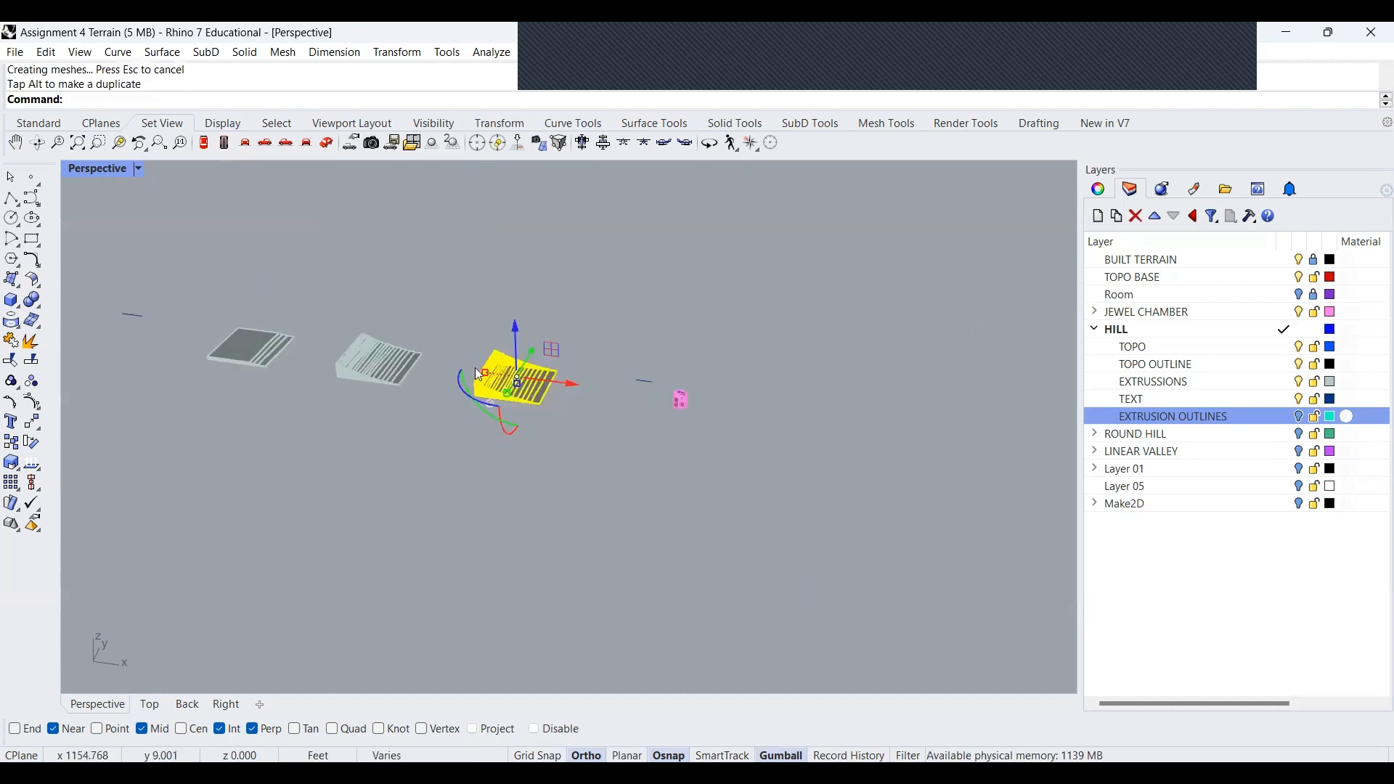
{"action": "scroll", "coordinate": [627, 359], "scroll_direction": "up", "scroll_amount": 4}
{"action": "type", "text": "Group"}
{"action": "key", "text": "Return"}
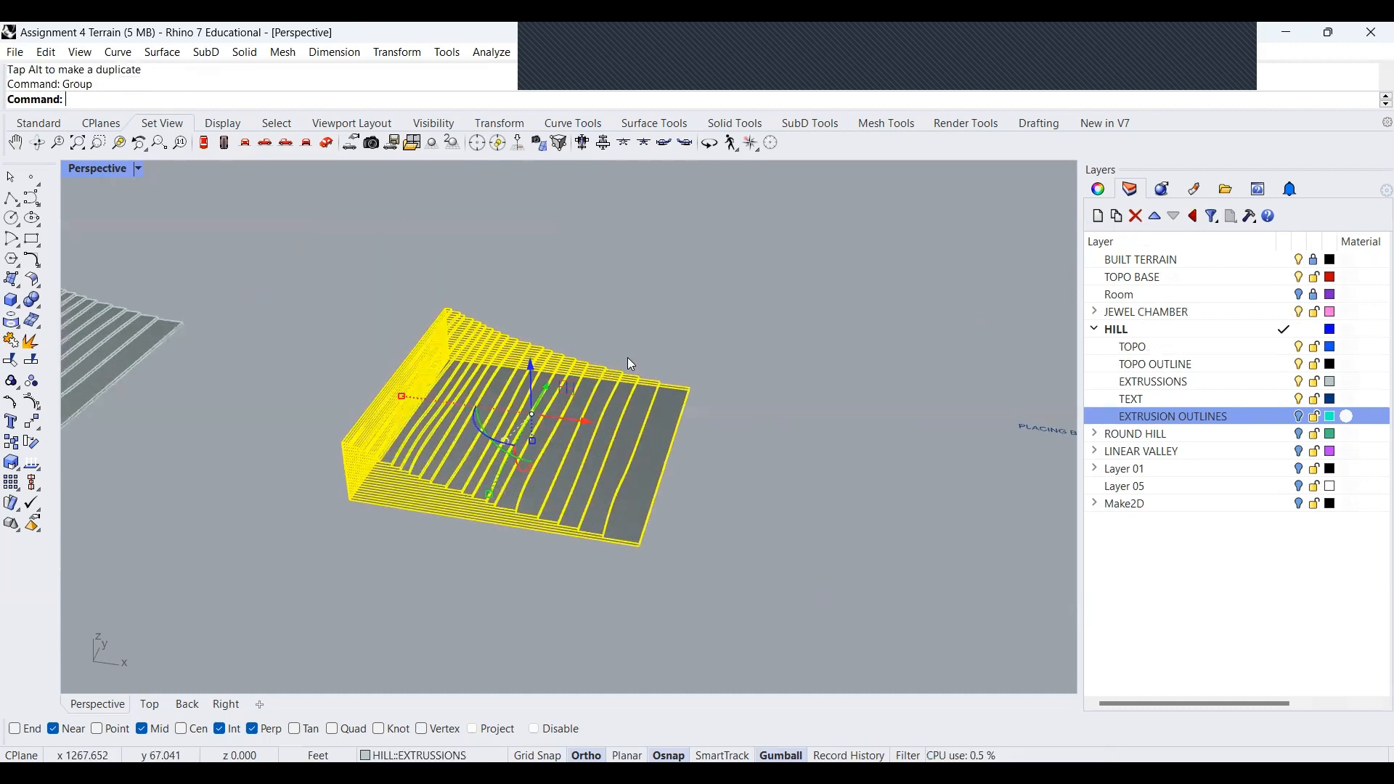
{"action": "left_click", "coordinate": [601, 353]}
{"action": "left_click", "coordinate": [559, 405]}
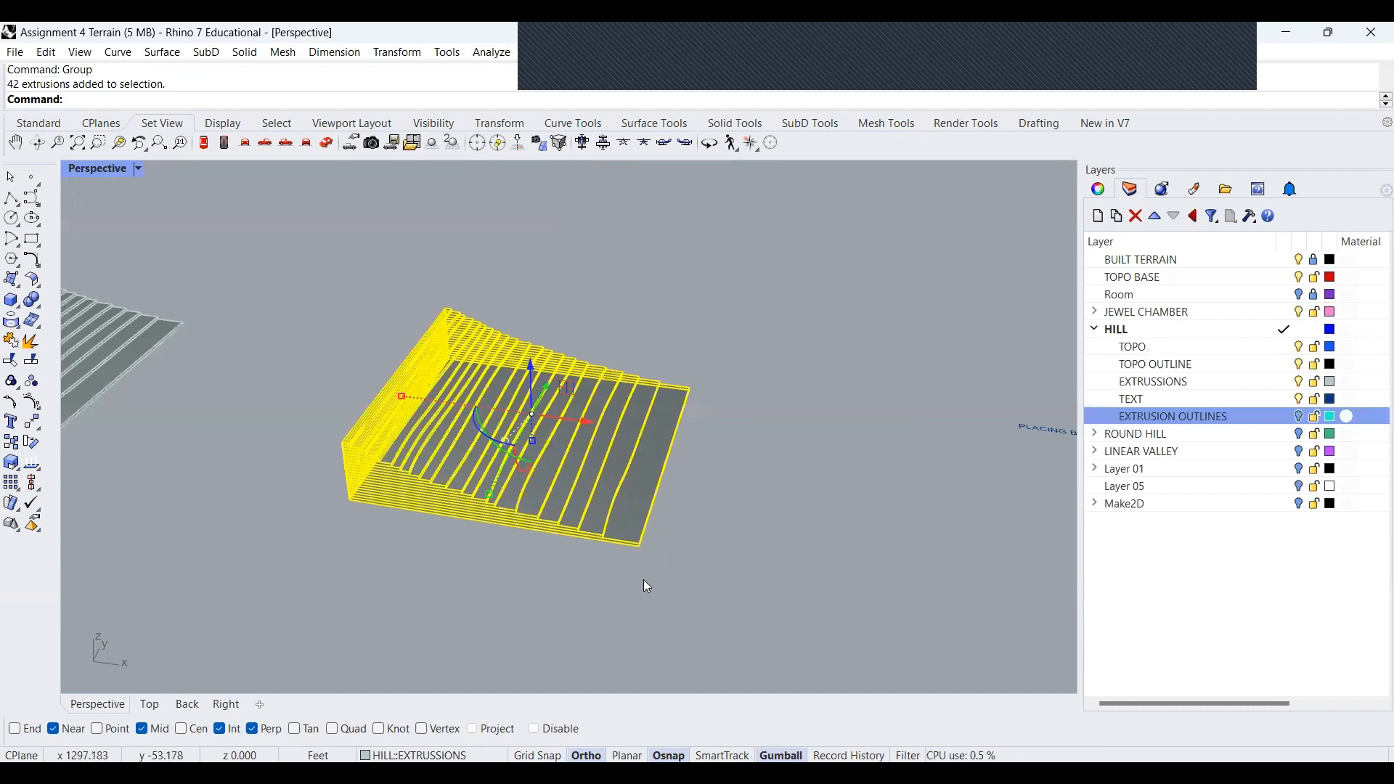
{"action": "left_click", "coordinate": [554, 552]}
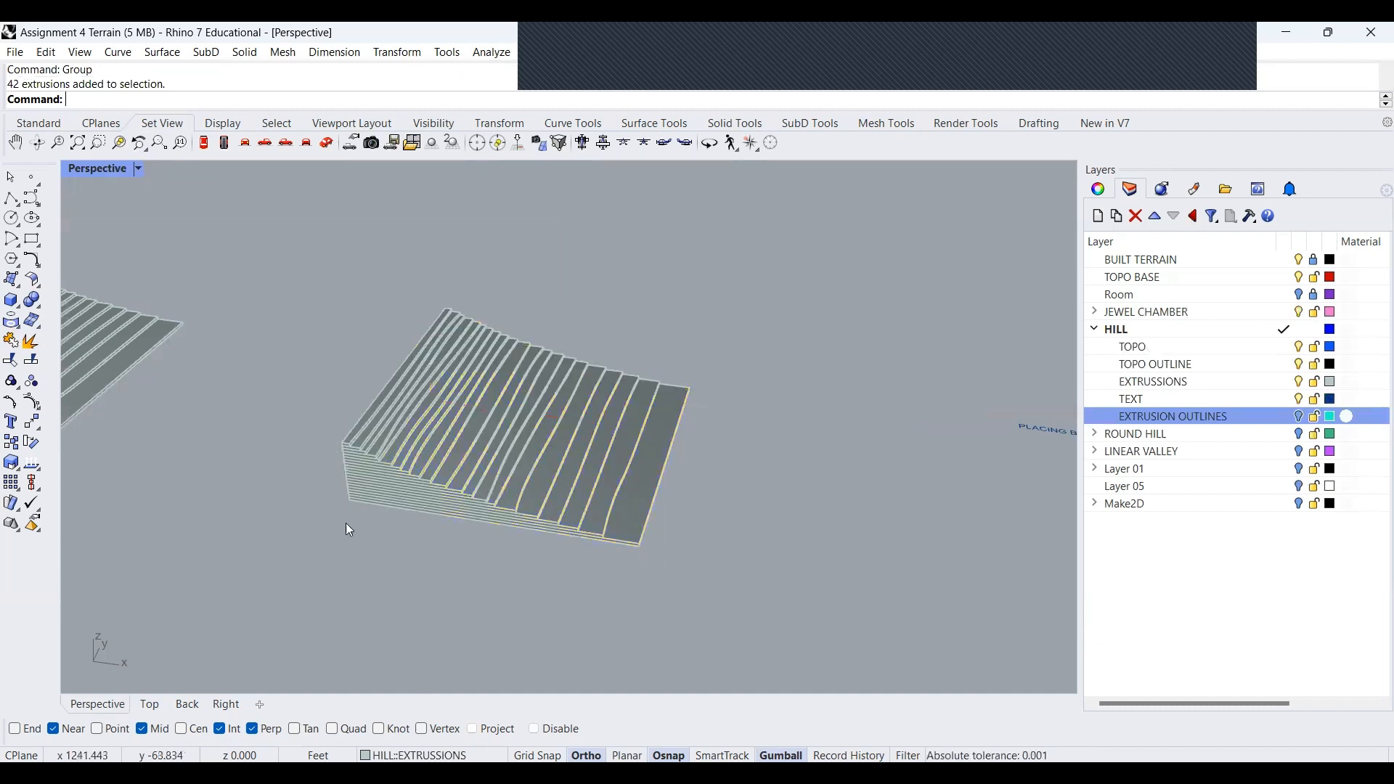
{"action": "left_click", "coordinate": [503, 530]}
{"action": "right_click_drag", "start_coordinate": [474, 529], "coordinate": [475, 551]}
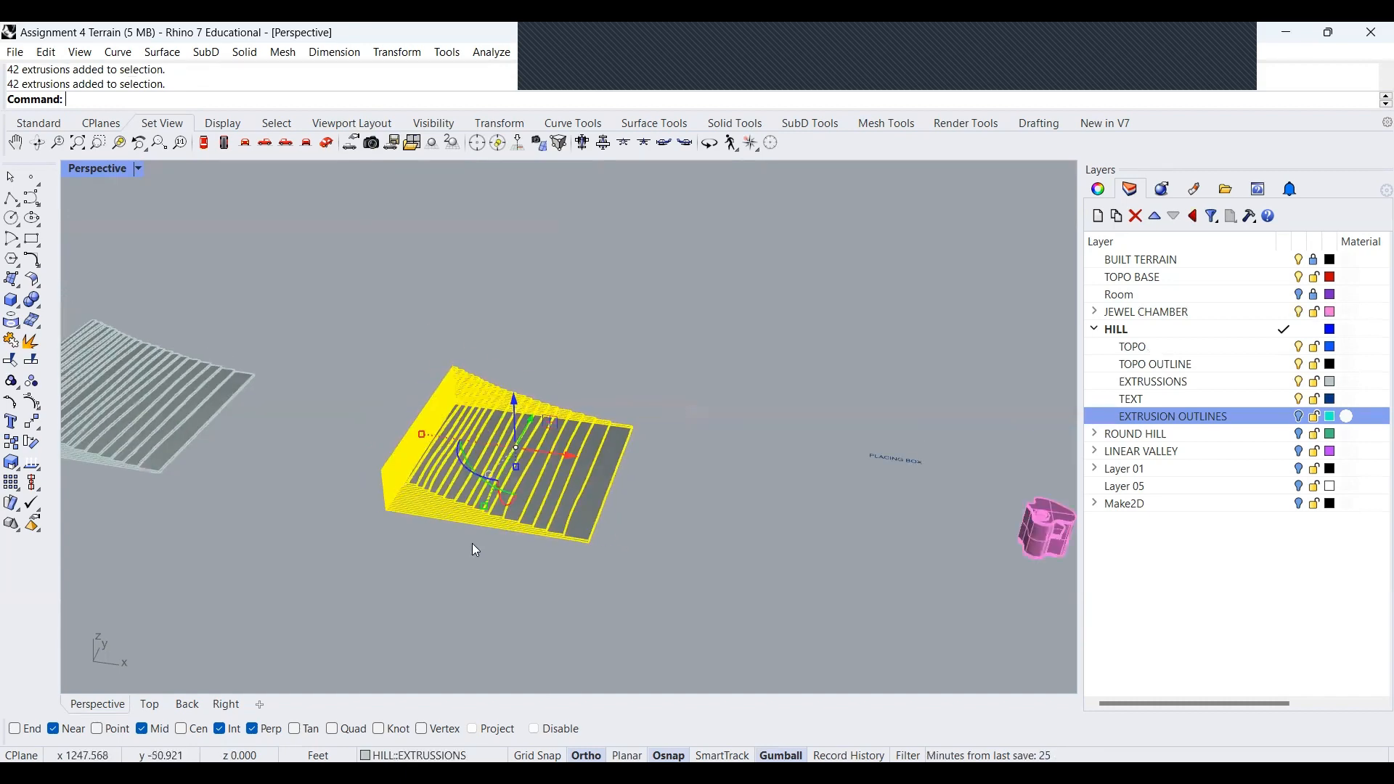
Move the grouped stepped hill along the X axis to beneath the jewel chamber and deselect it
{"action": "scroll", "coordinate": [508, 543], "scroll_direction": "down", "scroll_amount": 3}
{"action": "left_click_drag", "start_coordinate": [544, 520], "coordinate": [605, 515]}
{"action": "type", "text": "4"}
{"action": "key", "text": "BackSpace"}
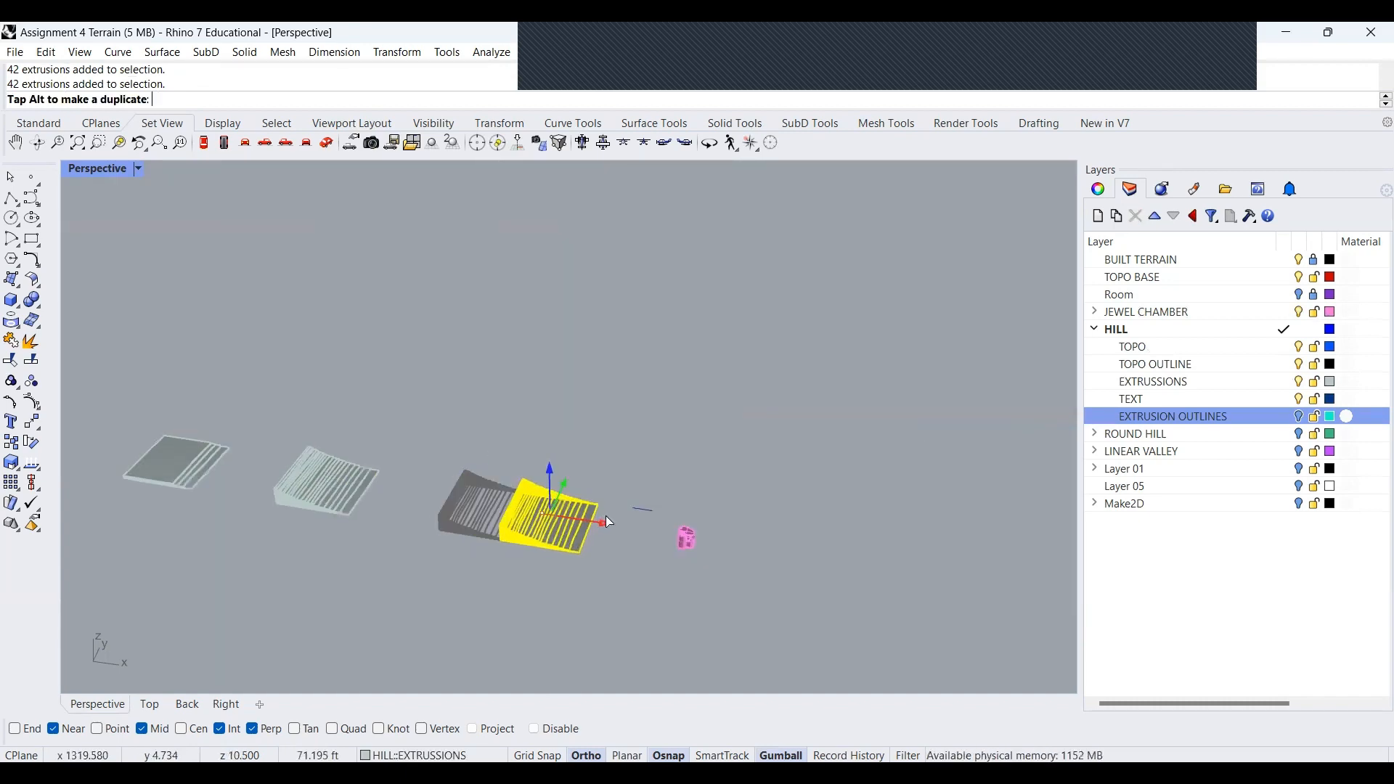
{"action": "type", "text": "2"}
{"action": "key", "text": "Return"}
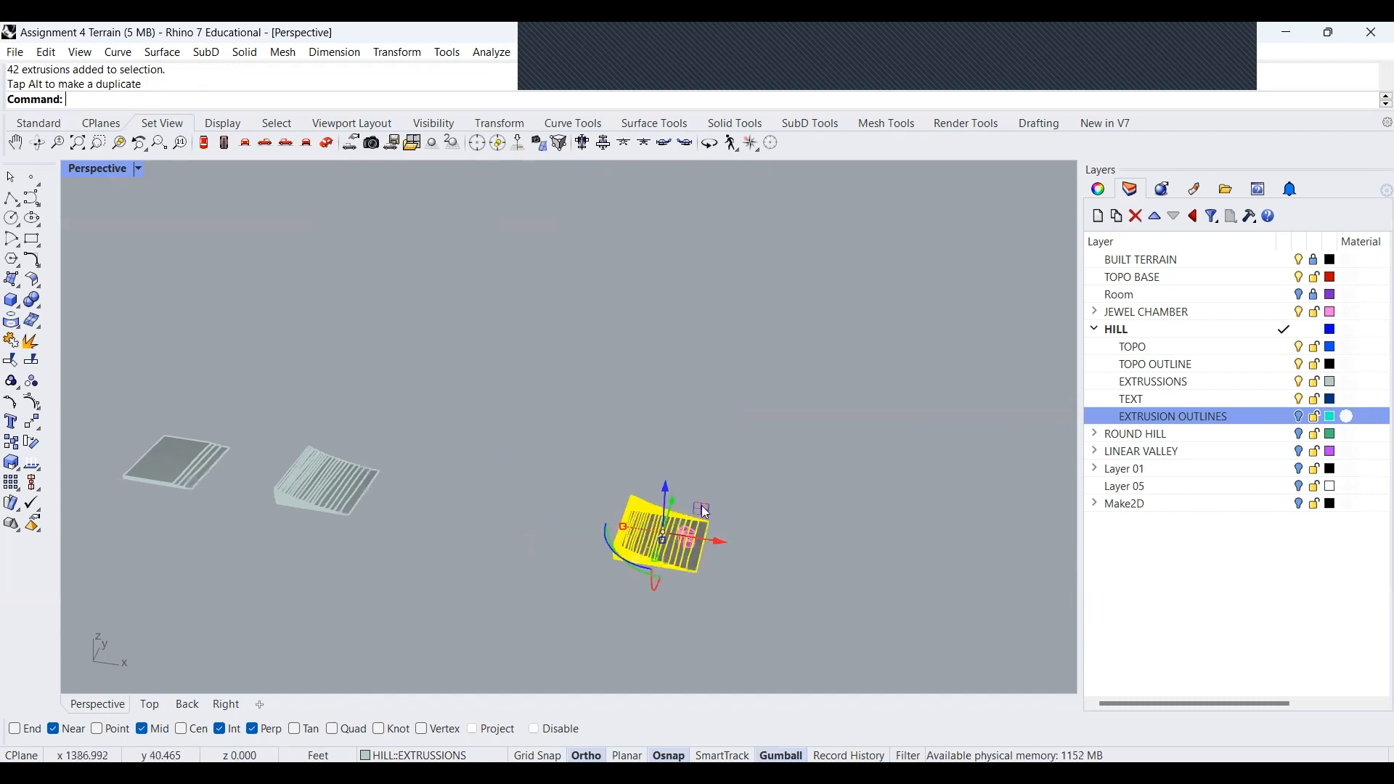
{"action": "key", "text": "Escape"}
Examine how the jewel chamber sits on the stepped hill from a low perspective angle
{"action": "scroll", "coordinate": [699, 564], "scroll_direction": "up", "scroll_amount": 5}
{"action": "scroll", "coordinate": [701, 550], "scroll_direction": "up", "scroll_amount": 3}
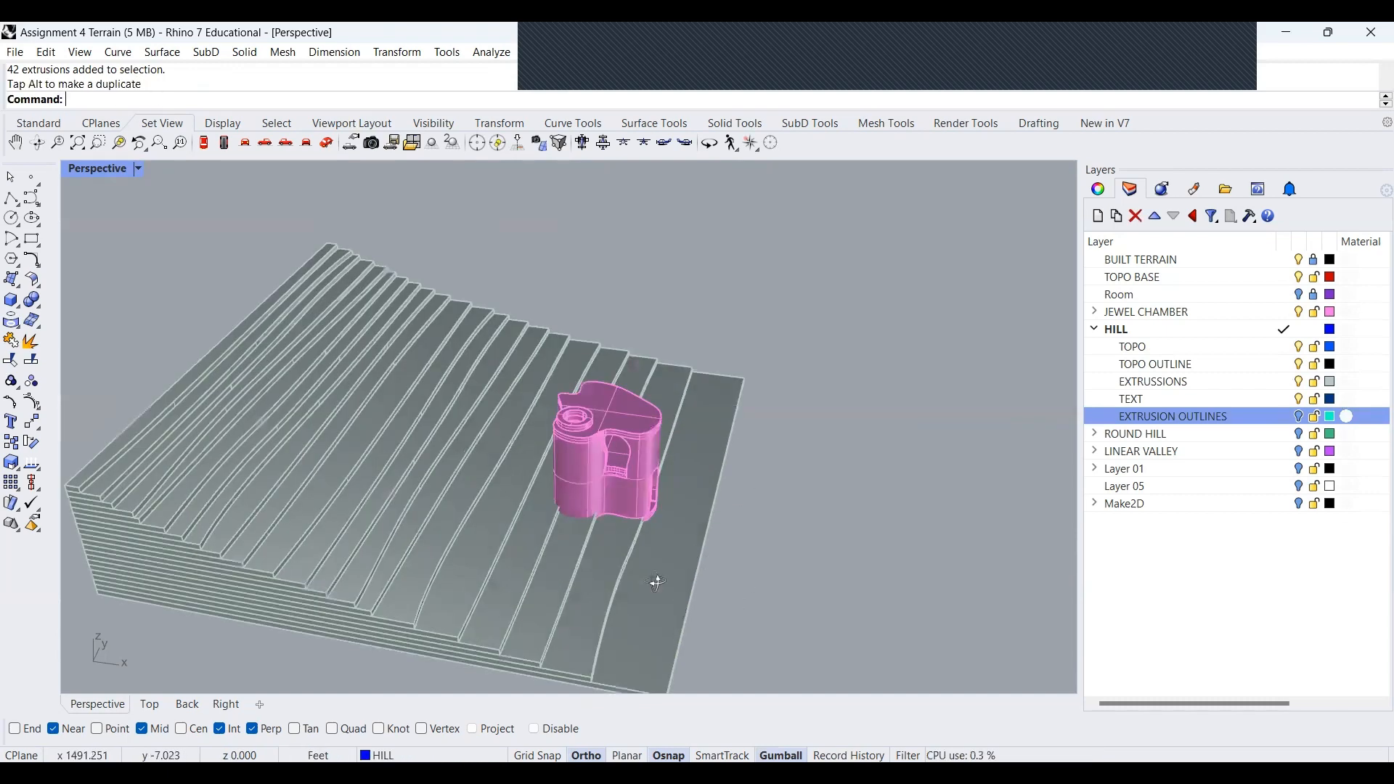
{"action": "right_click_drag", "start_coordinate": [657, 583], "coordinate": [573, 511]}
{"action": "scroll", "coordinate": [572, 511], "scroll_direction": "down", "scroll_amount": 8}
{"action": "scroll", "coordinate": [629, 559], "scroll_direction": "up", "scroll_amount": 6}
{"action": "scroll", "coordinate": [417, 451], "scroll_direction": "up", "scroll_amount": 4}
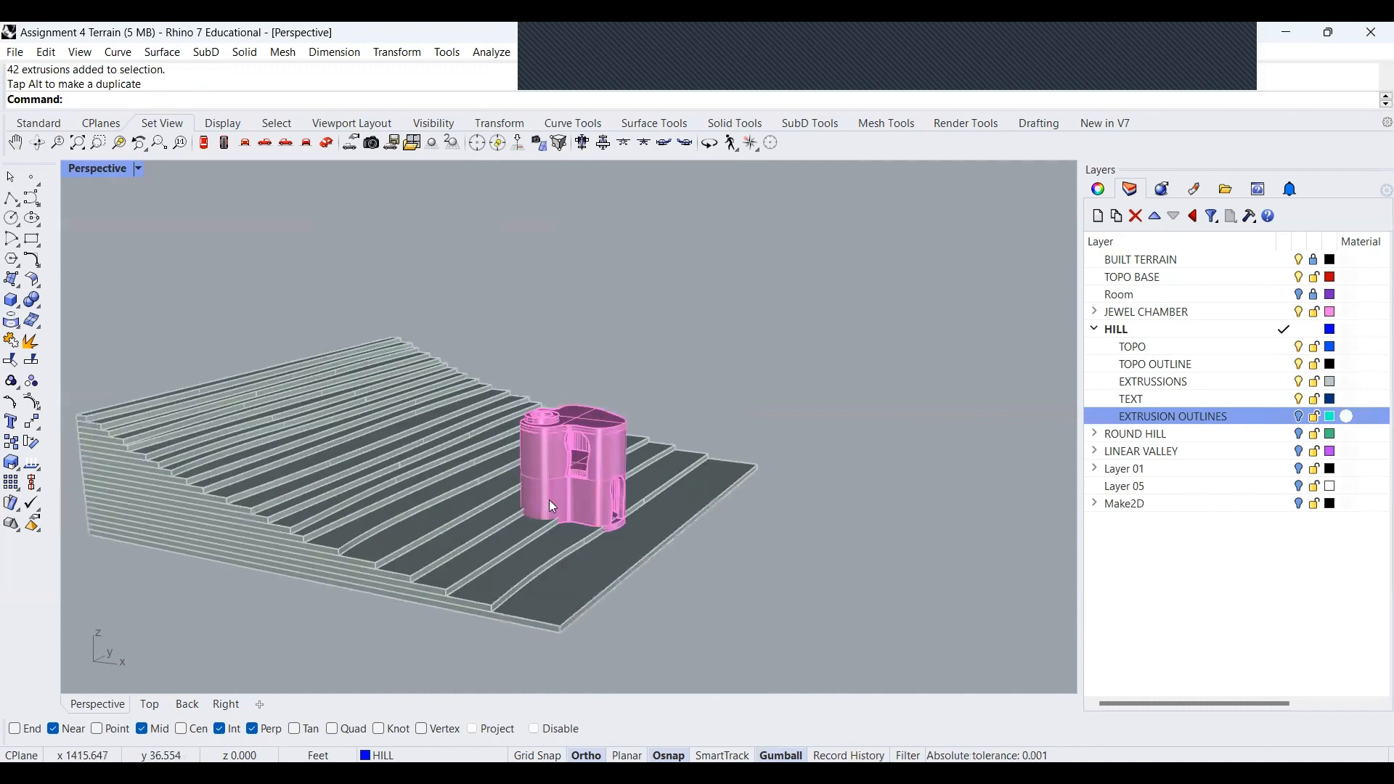
{"action": "scroll", "coordinate": [553, 483], "scroll_direction": "up", "scroll_amount": 1}
{"action": "left_click", "coordinate": [556, 475]}
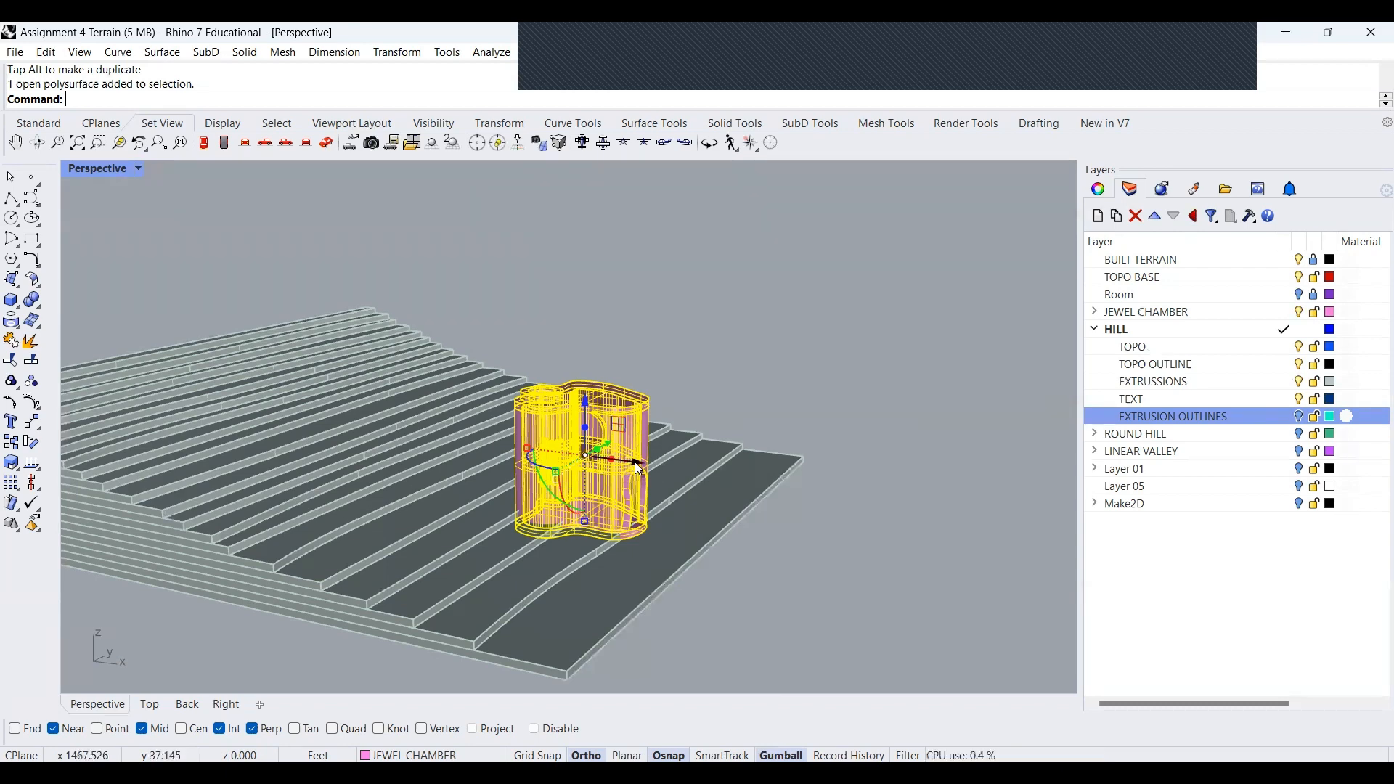
{"action": "left_click", "coordinate": [739, 331]}
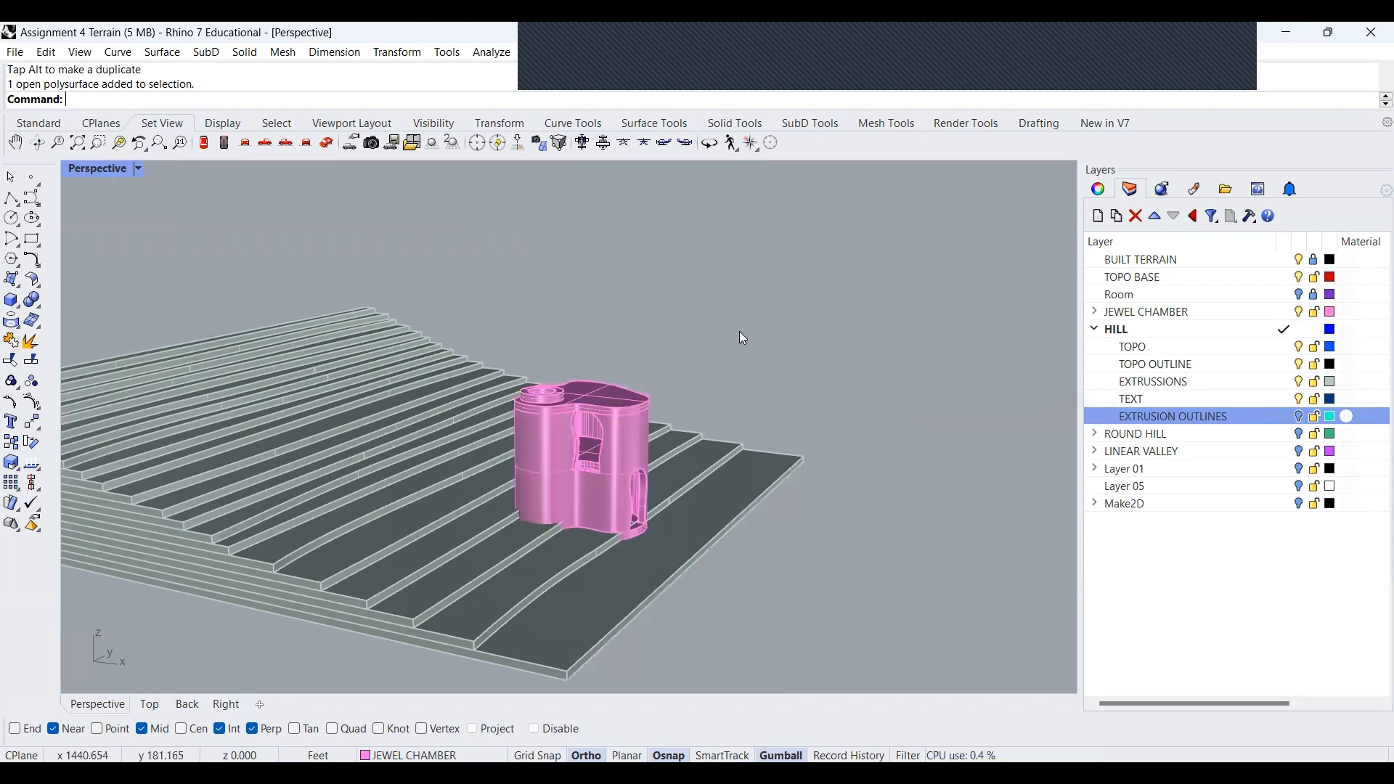
Move the jewel chamber along the X axis until it stands clear beside the stepped hill
{"action": "left_click", "coordinate": [630, 446]}
{"action": "left_click_drag", "start_coordinate": [645, 461], "coordinate": [728, 475]}
{"action": "left_click_drag", "start_coordinate": [759, 480], "coordinate": [1022, 476]}
{"action": "key", "text": "ctrl+z"}
{"action": "left_click", "coordinate": [838, 364]}
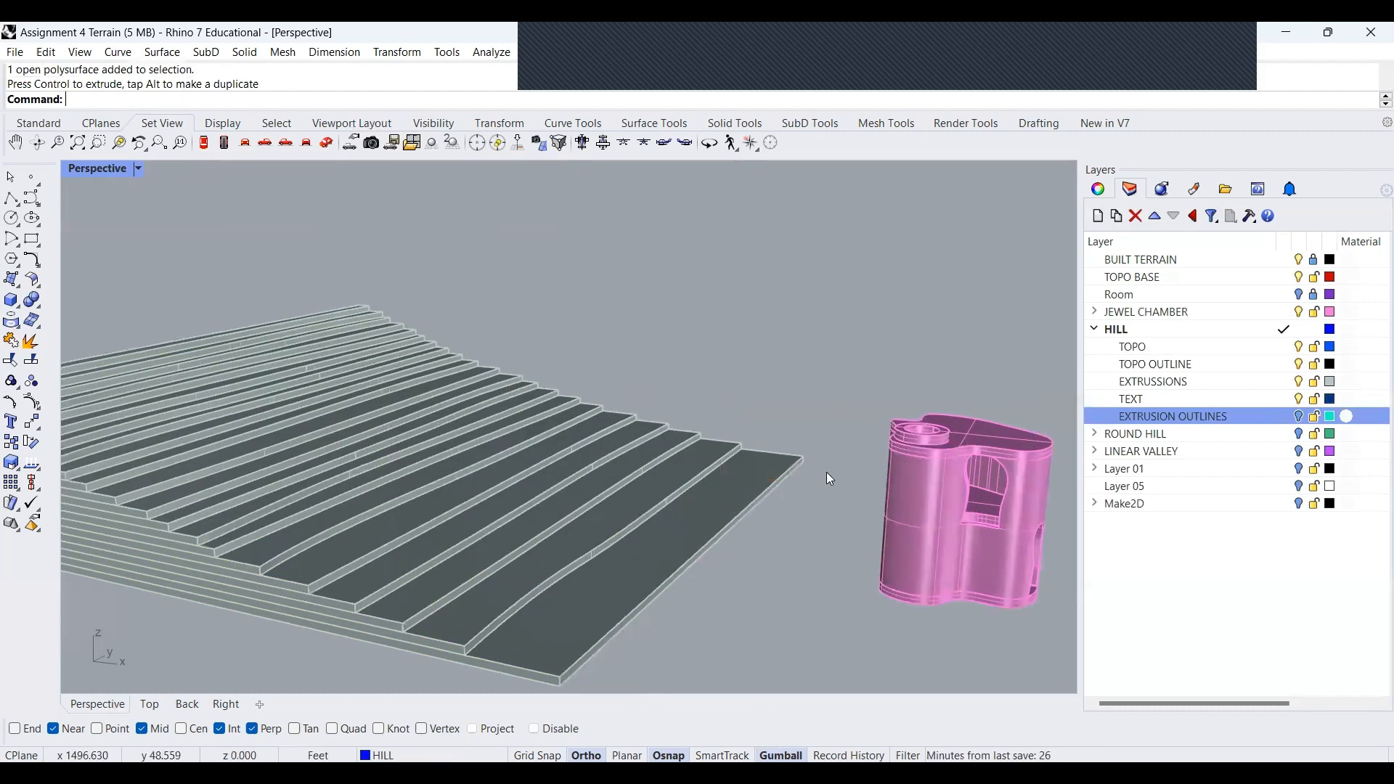
Inspect the pieces at the jewel chamber's base and look through the sublayers of JEWEL CHAMBER
{"action": "scroll", "coordinate": [826, 472], "scroll_direction": "down", "scroll_amount": 2}
{"action": "scroll", "coordinate": [1018, 565], "scroll_direction": "up", "scroll_amount": 3}
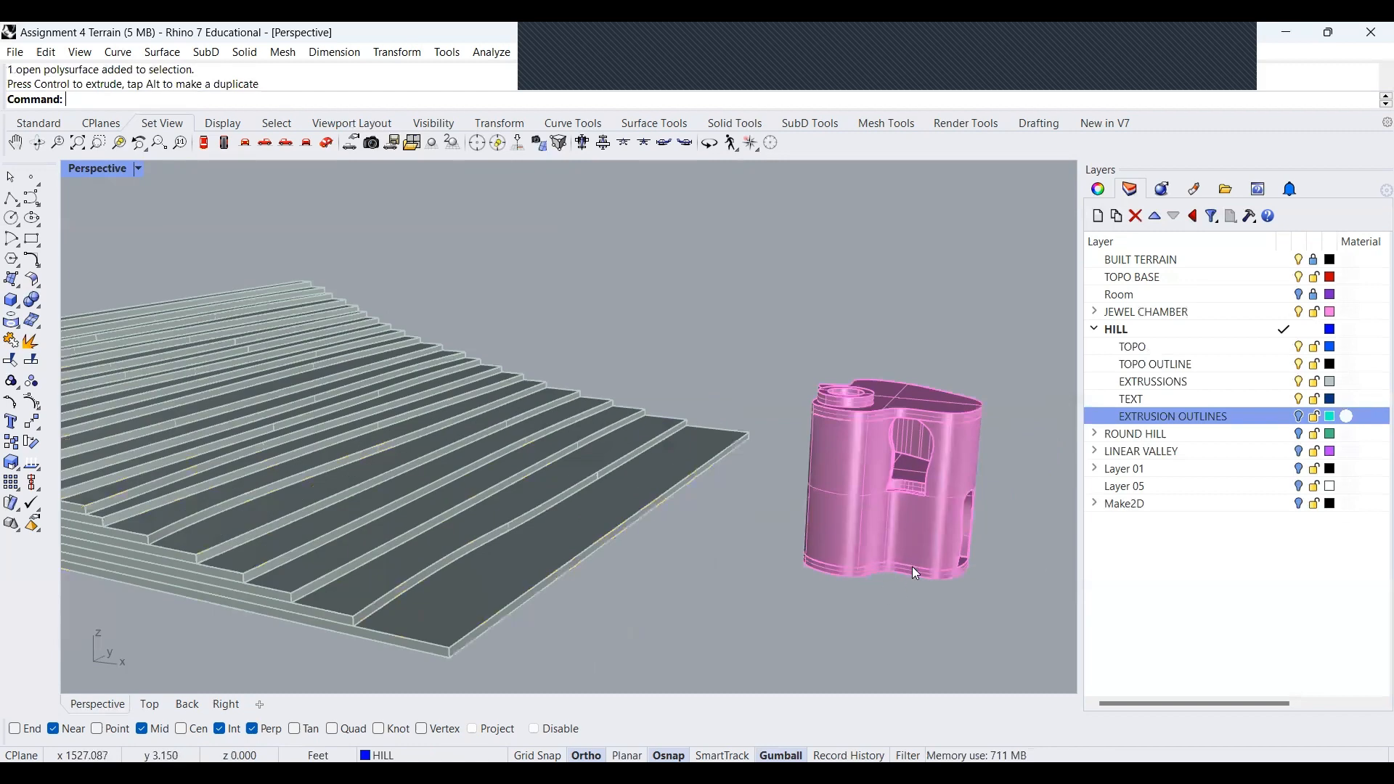
{"action": "left_click", "coordinate": [861, 582]}
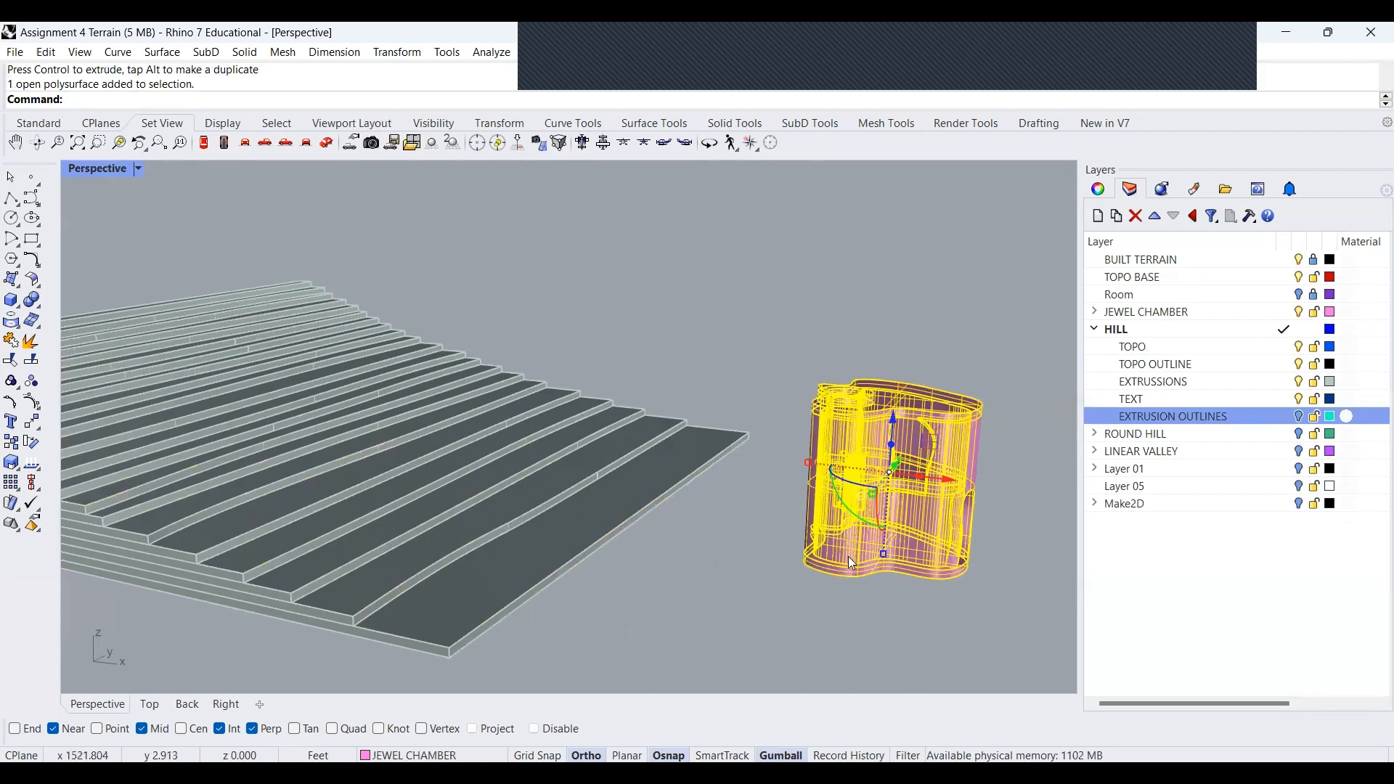
{"action": "left_click", "coordinate": [867, 585]}
{"action": "left_click", "coordinate": [869, 573]}
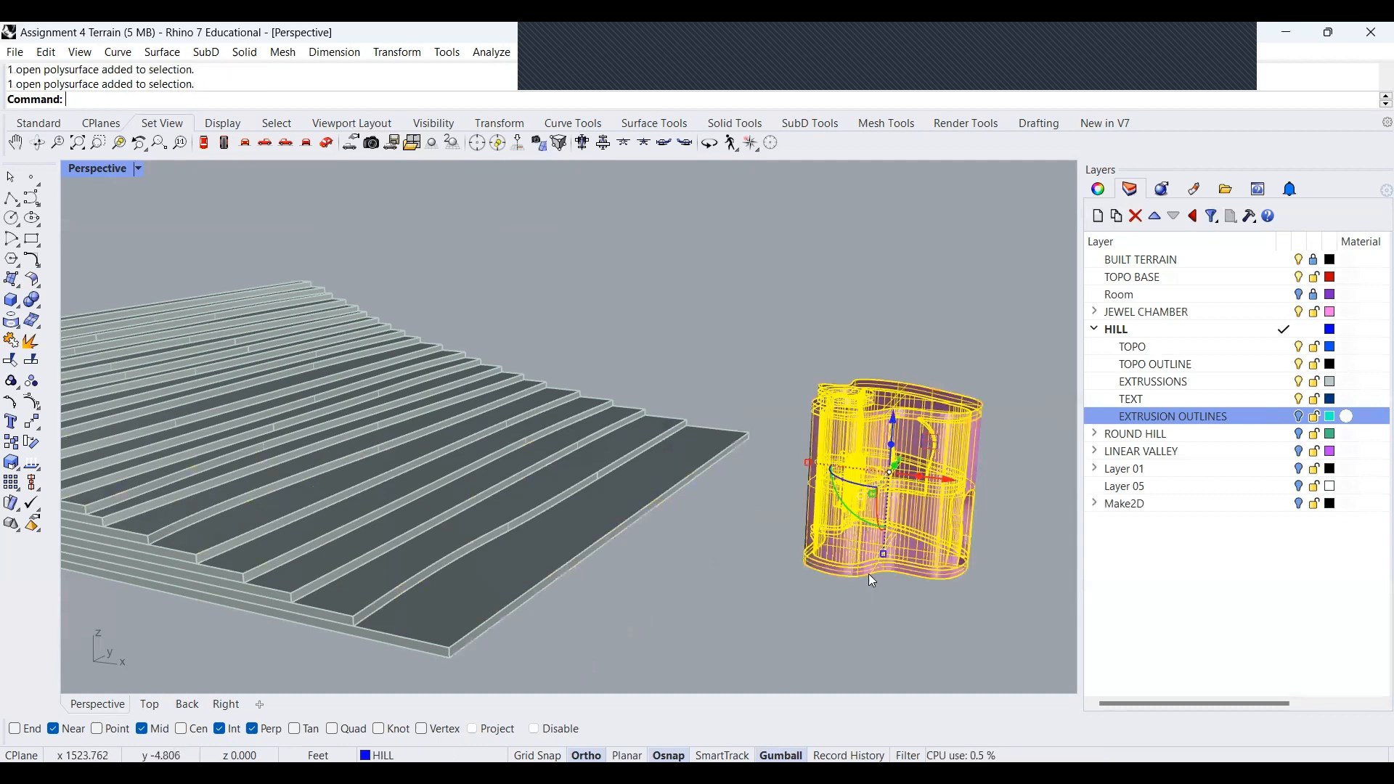
{"action": "left_click", "coordinate": [878, 604]}
{"action": "scroll", "coordinate": [797, 531], "scroll_direction": "down", "scroll_amount": 4}
{"action": "scroll", "coordinate": [808, 548], "scroll_direction": "down", "scroll_amount": 2}
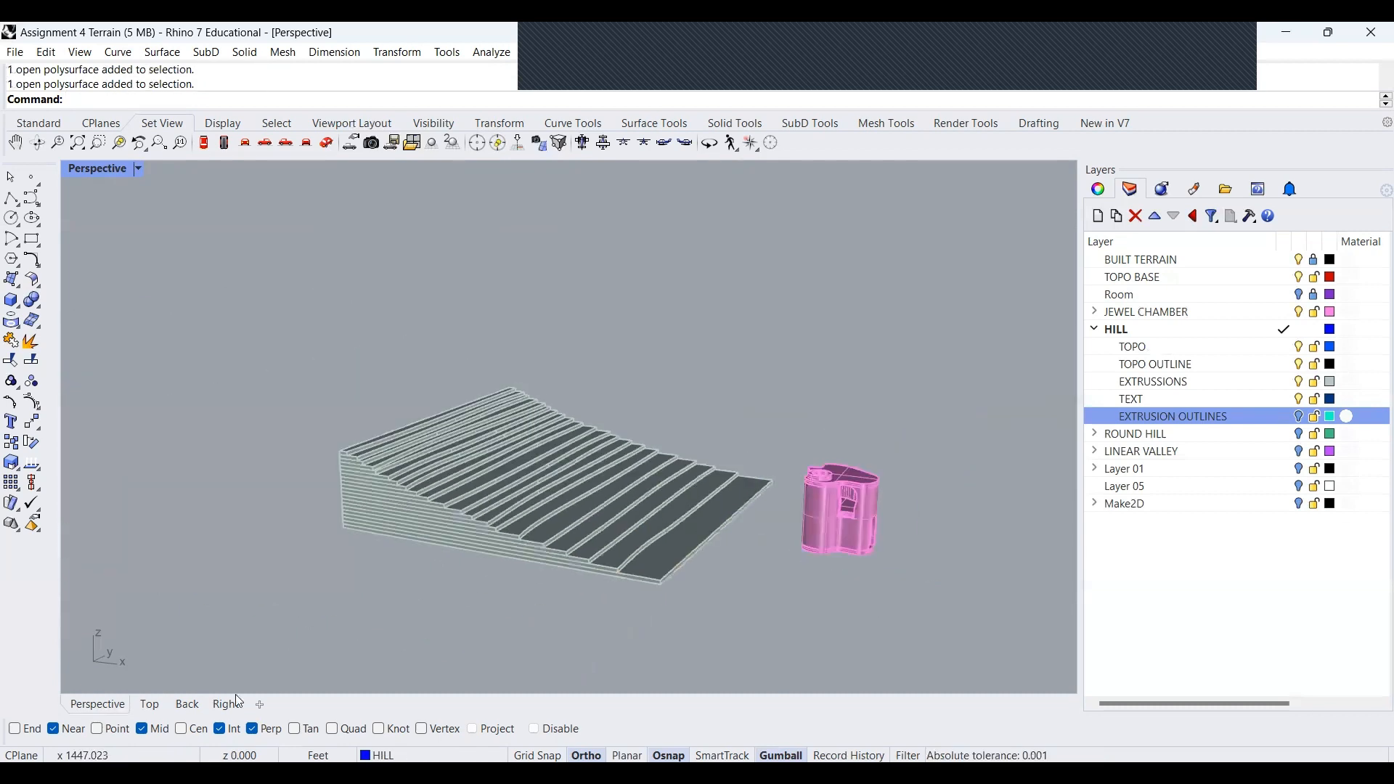
{"action": "left_click", "coordinate": [1095, 312]}
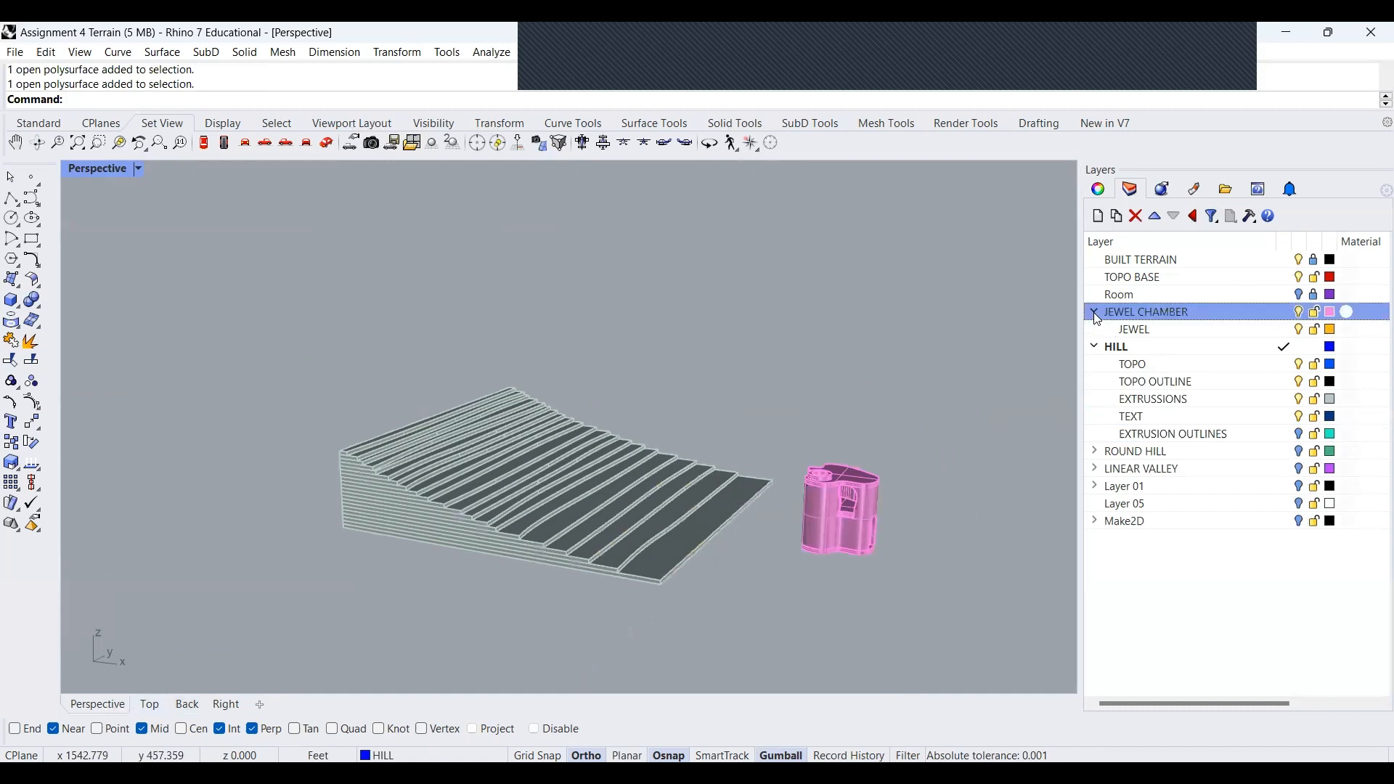
{"action": "left_click", "coordinate": [1095, 312]}
Start grouping the jewel chamber beside the hill, picking its parts and checking its location in the Top view
{"action": "scroll", "coordinate": [882, 546], "scroll_direction": "up", "scroll_amount": 4}
{"action": "key", "text": "ctrl+g"}
{"action": "left_click", "coordinate": [807, 560]}
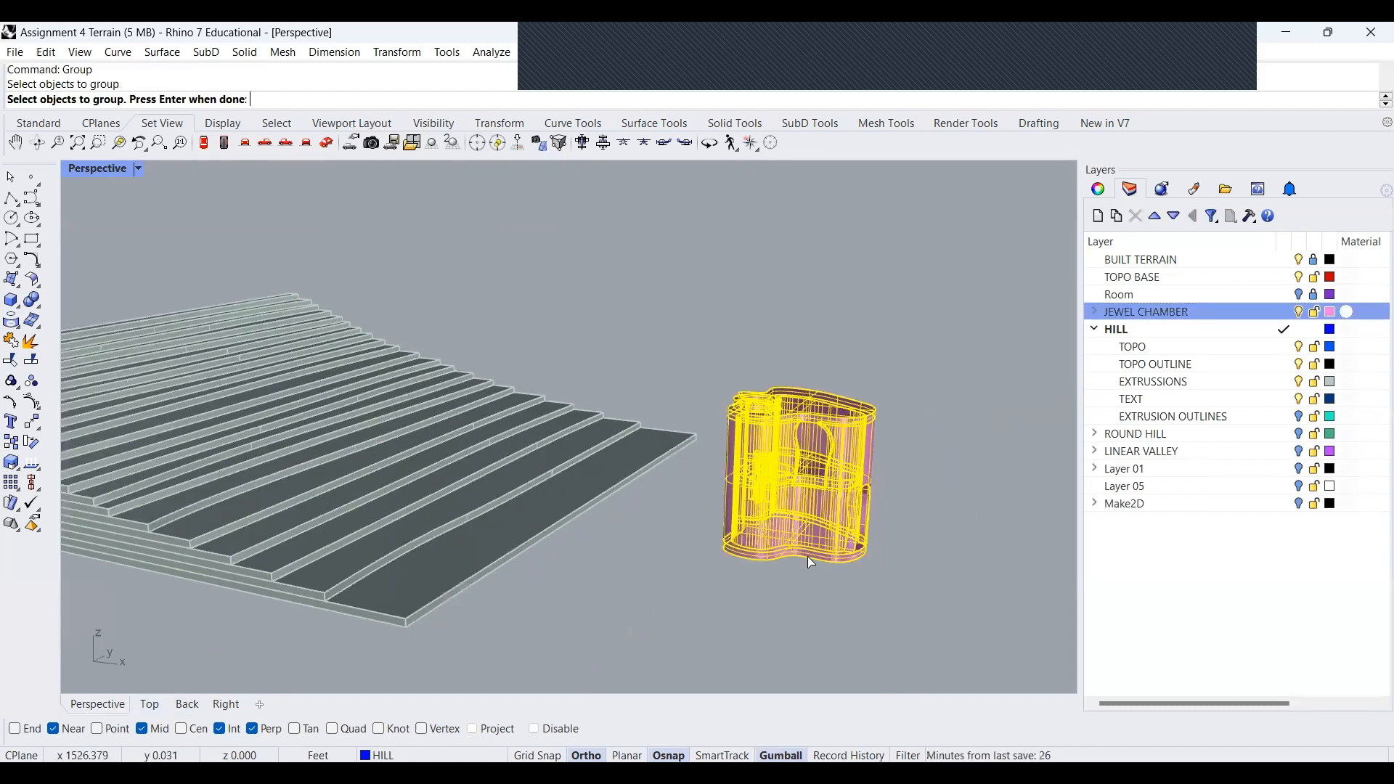
{"action": "key", "text": "Tab"}
{"action": "scroll", "coordinate": [848, 576], "scroll_direction": "down", "scroll_amount": 3}
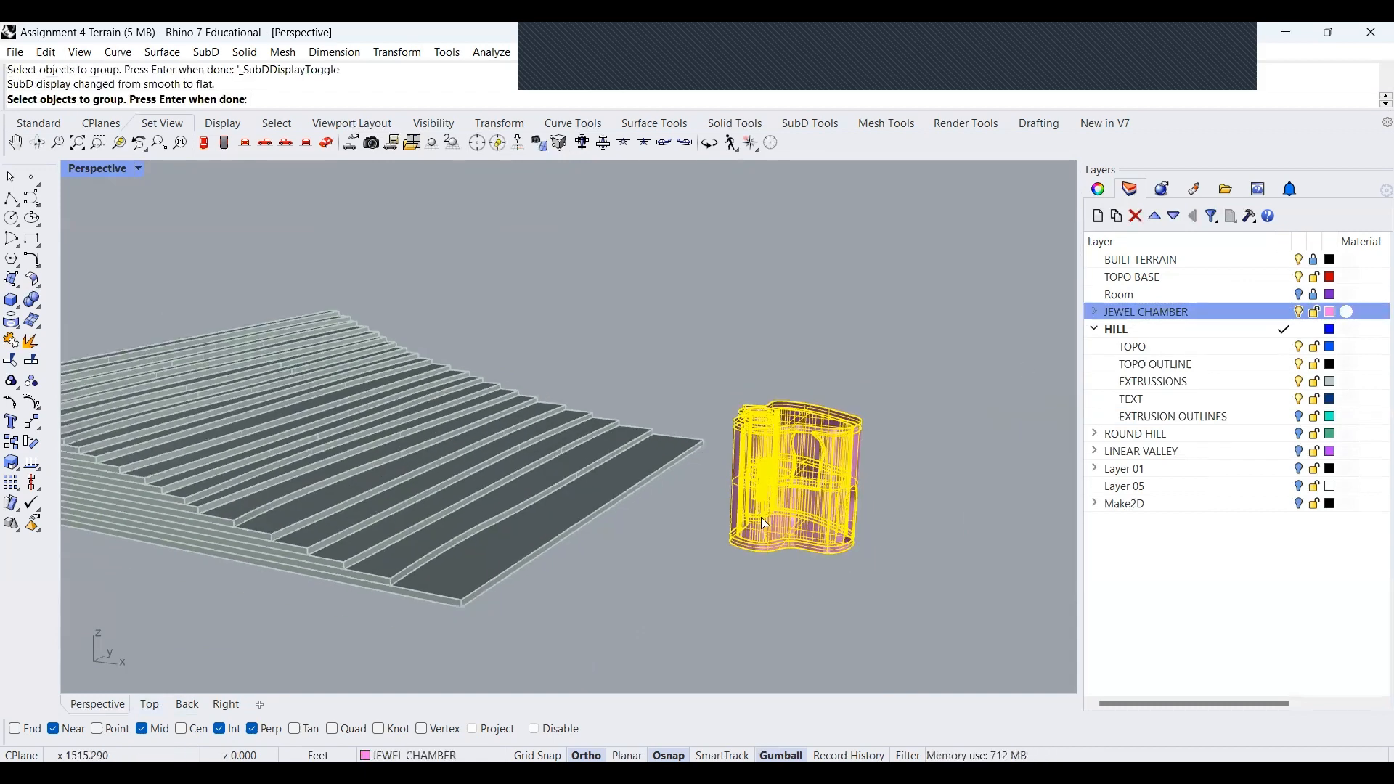
{"action": "left_click", "coordinate": [149, 706]}
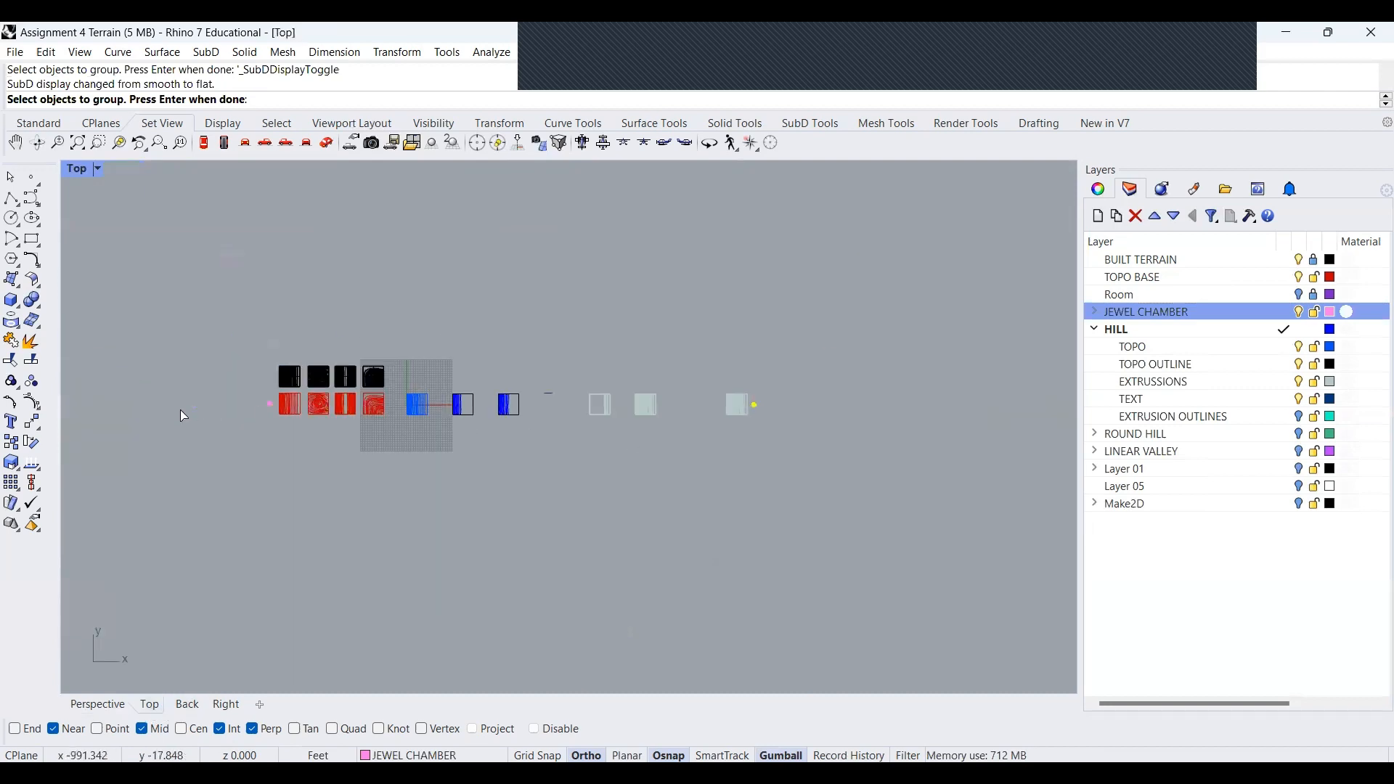
{"action": "left_click", "coordinate": [95, 706]}
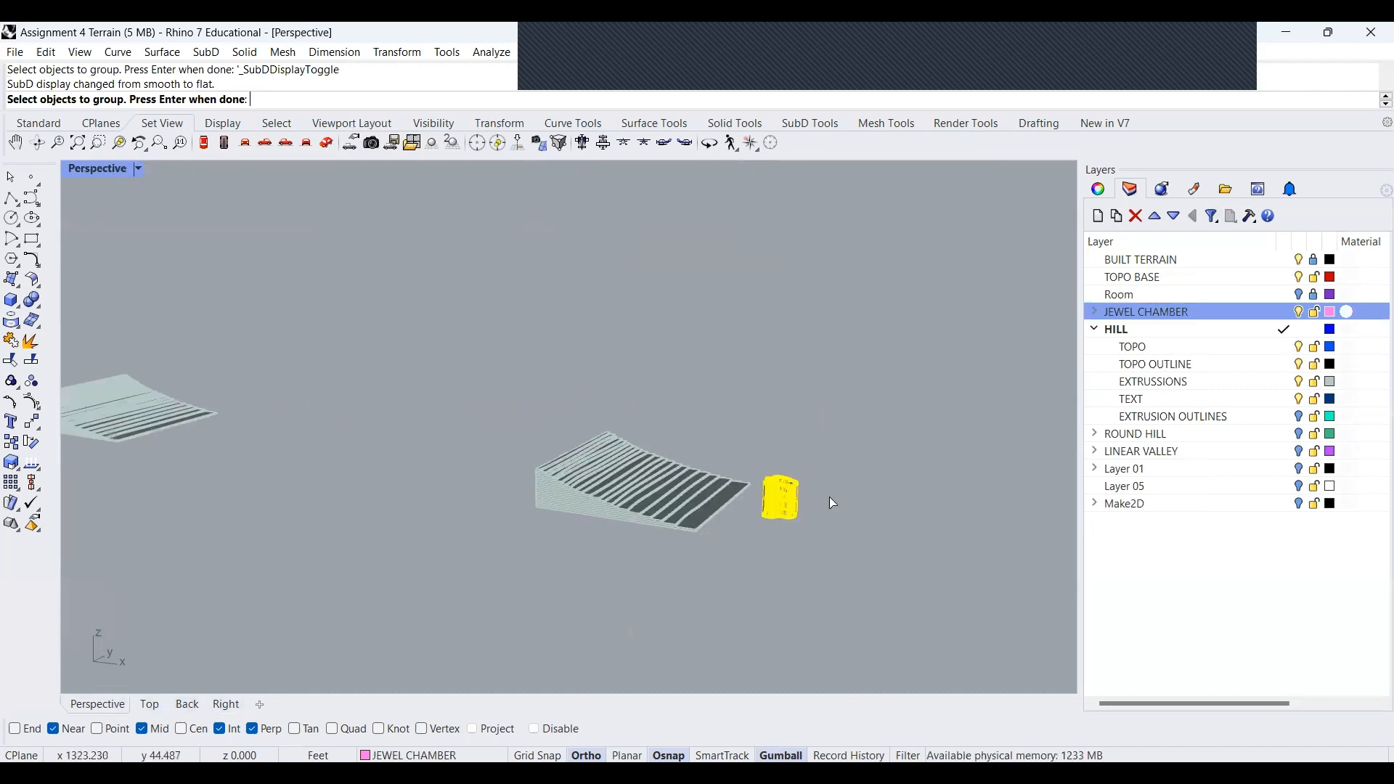
Try to copy and paste the original jewel chamber beside the red contour sheets while the grouping command is still active
{"action": "right_click_drag", "start_coordinate": [538, 452], "coordinate": [886, 456]}
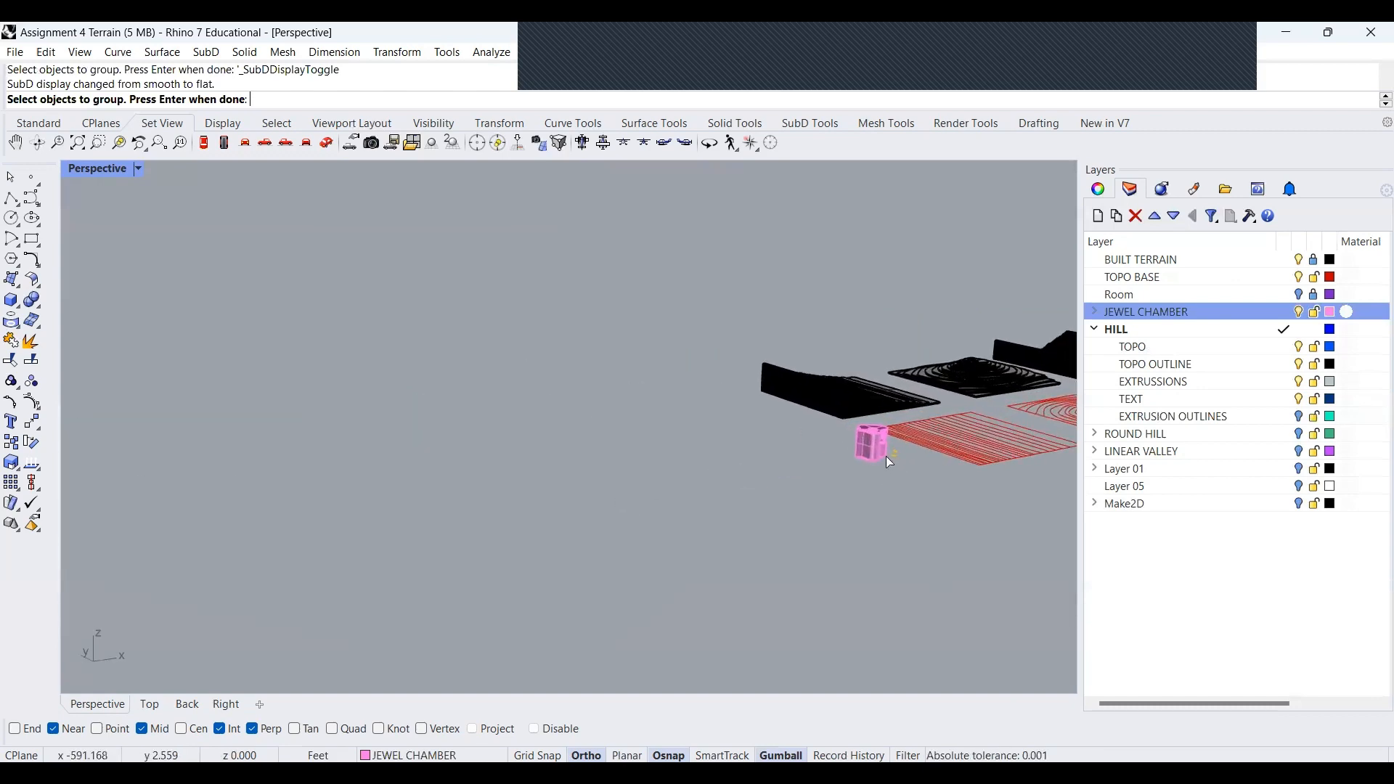
{"action": "left_click", "coordinate": [886, 456]}
{"action": "left_click", "coordinate": [931, 505]}
{"action": "key", "text": "ctrl+c"}
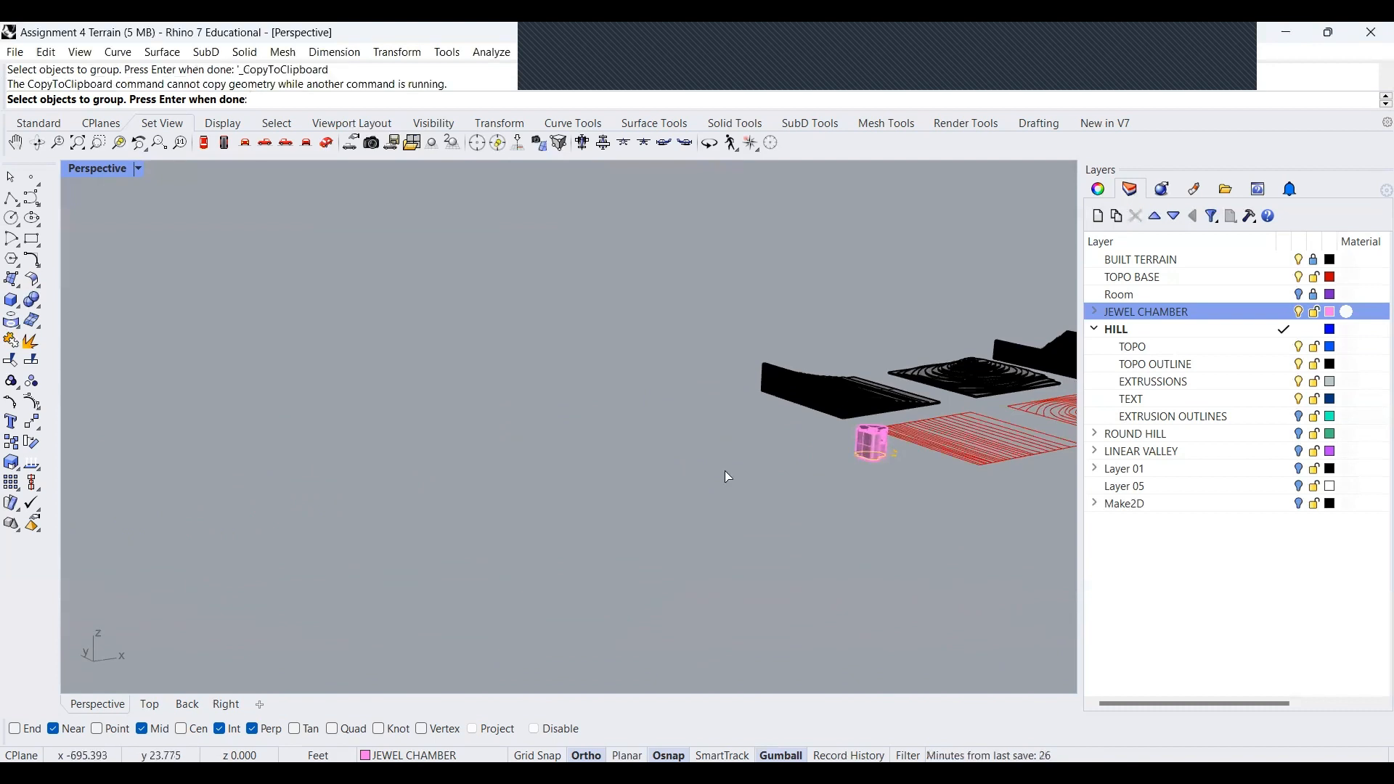
{"action": "key", "text": "ctrl+v"}
{"action": "scroll", "coordinate": [301, 501], "scroll_direction": "down", "scroll_amount": 15}
{"action": "scroll", "coordinate": [430, 482], "scroll_direction": "up", "scroll_amount": 10}
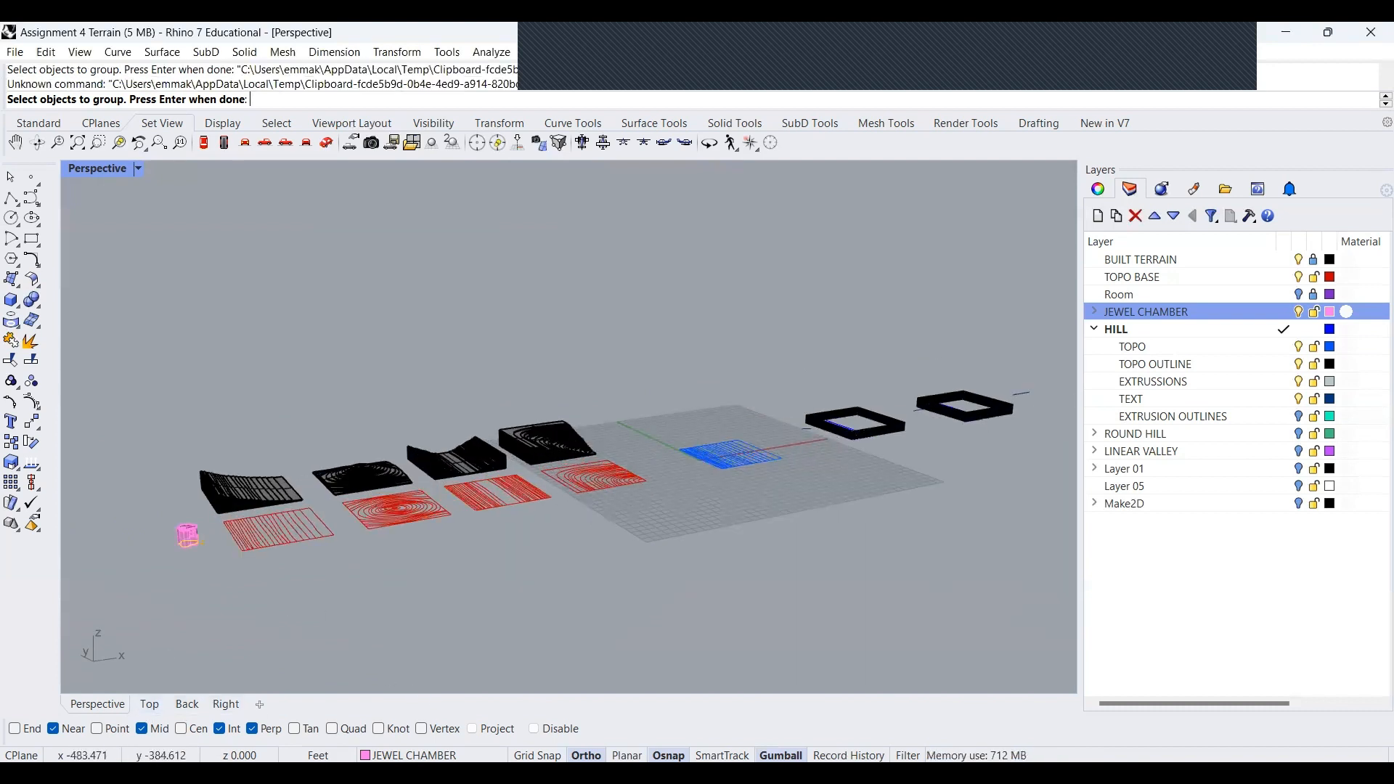
End the Group command for the selected jewel chamber pieces
{"action": "left_click", "coordinate": [780, 755]}
{"action": "left_click", "coordinate": [780, 755]}
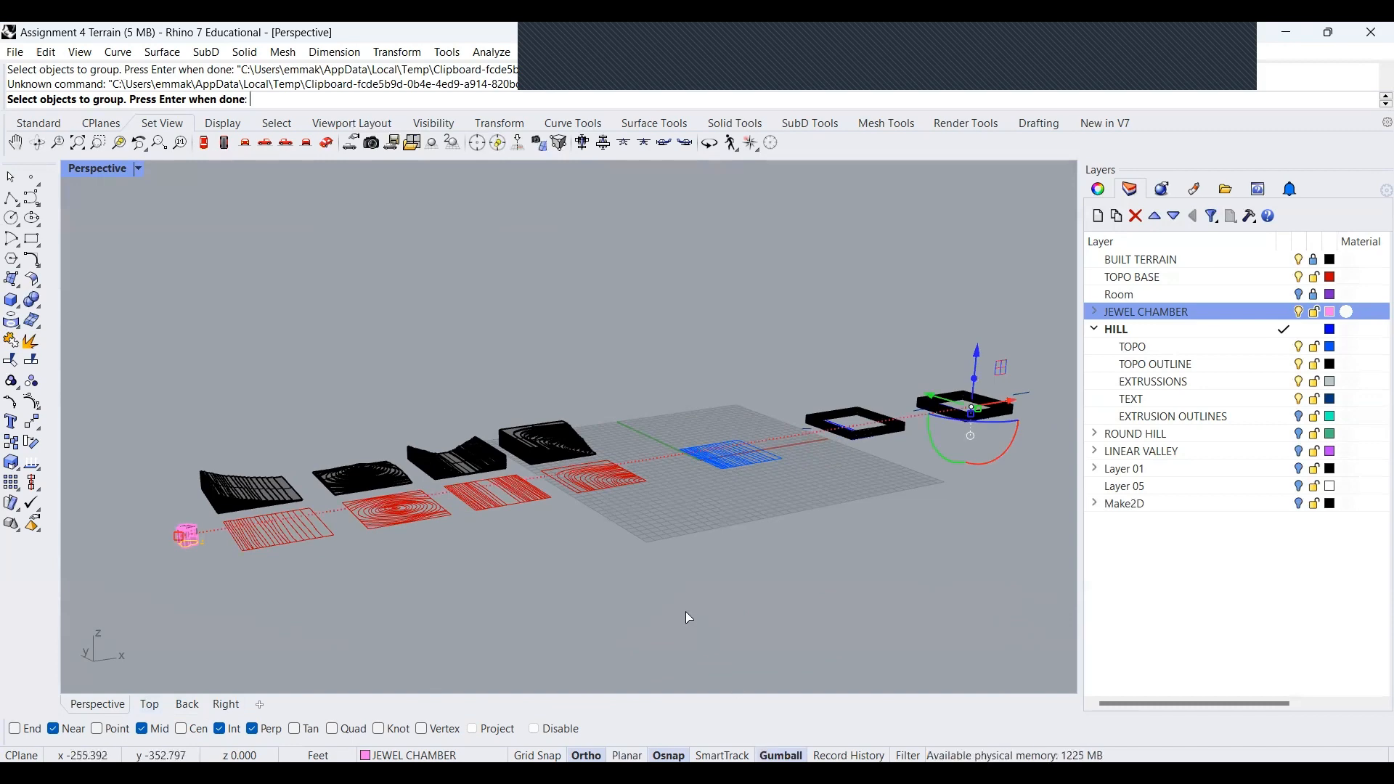
{"action": "left_click", "coordinate": [780, 756]}
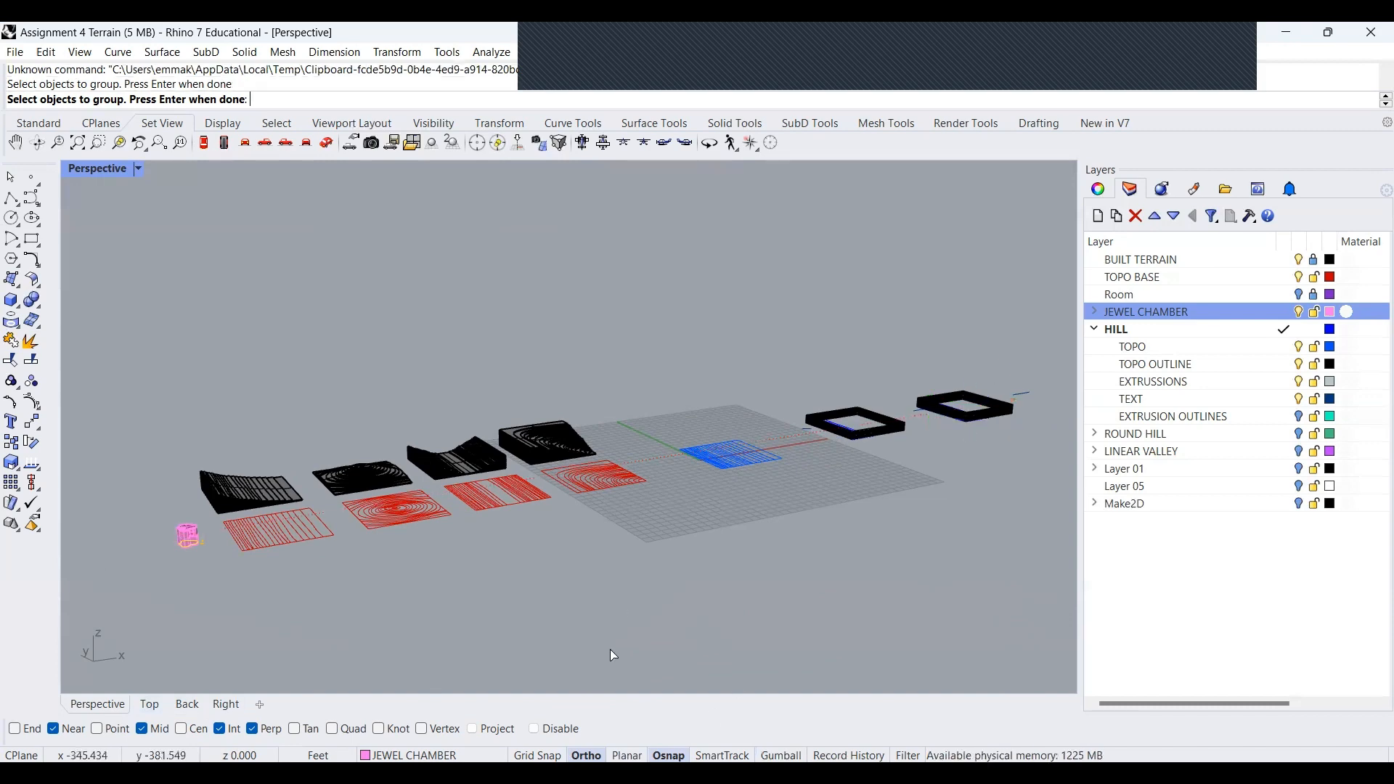
{"action": "key", "text": "Return"}
{"action": "scroll", "coordinate": [167, 592], "scroll_direction": "up", "scroll_amount": 2}
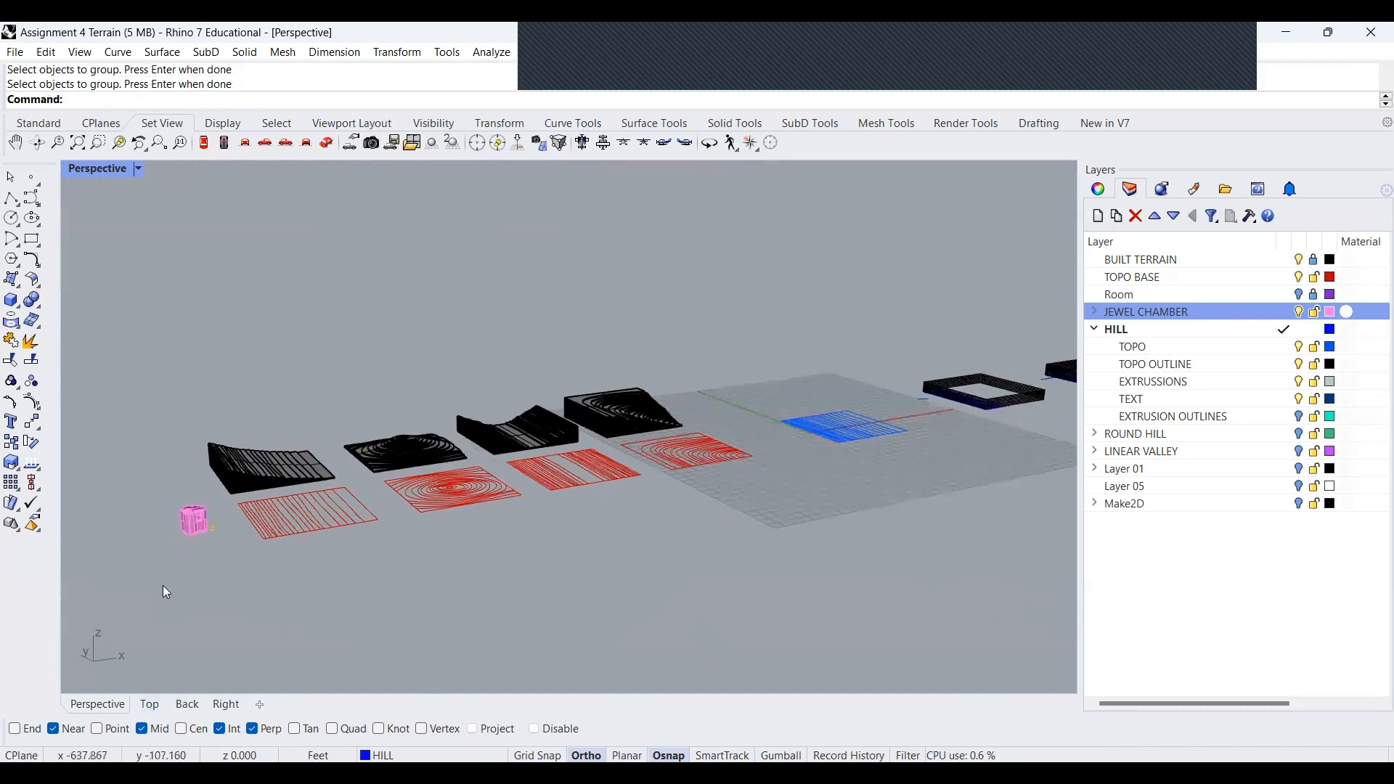
Move the original jewel chamber along the X axis until it stands clear of its base outline curves
{"action": "scroll", "coordinate": [182, 559], "scroll_direction": "up", "scroll_amount": 5}
{"action": "left_click", "coordinate": [277, 384]}
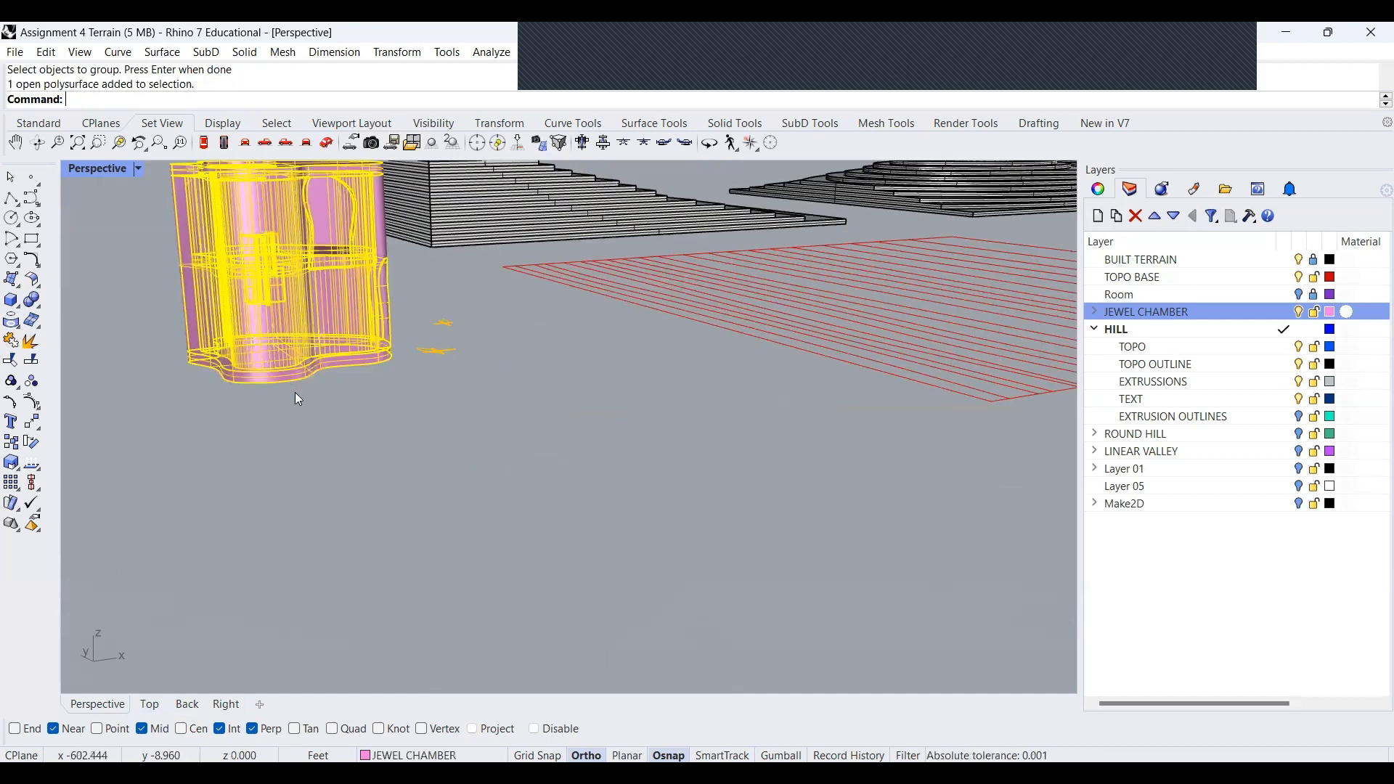
{"action": "left_click", "coordinate": [294, 397]}
{"action": "left_click", "coordinate": [292, 380]}
{"action": "key", "text": "Tab"}
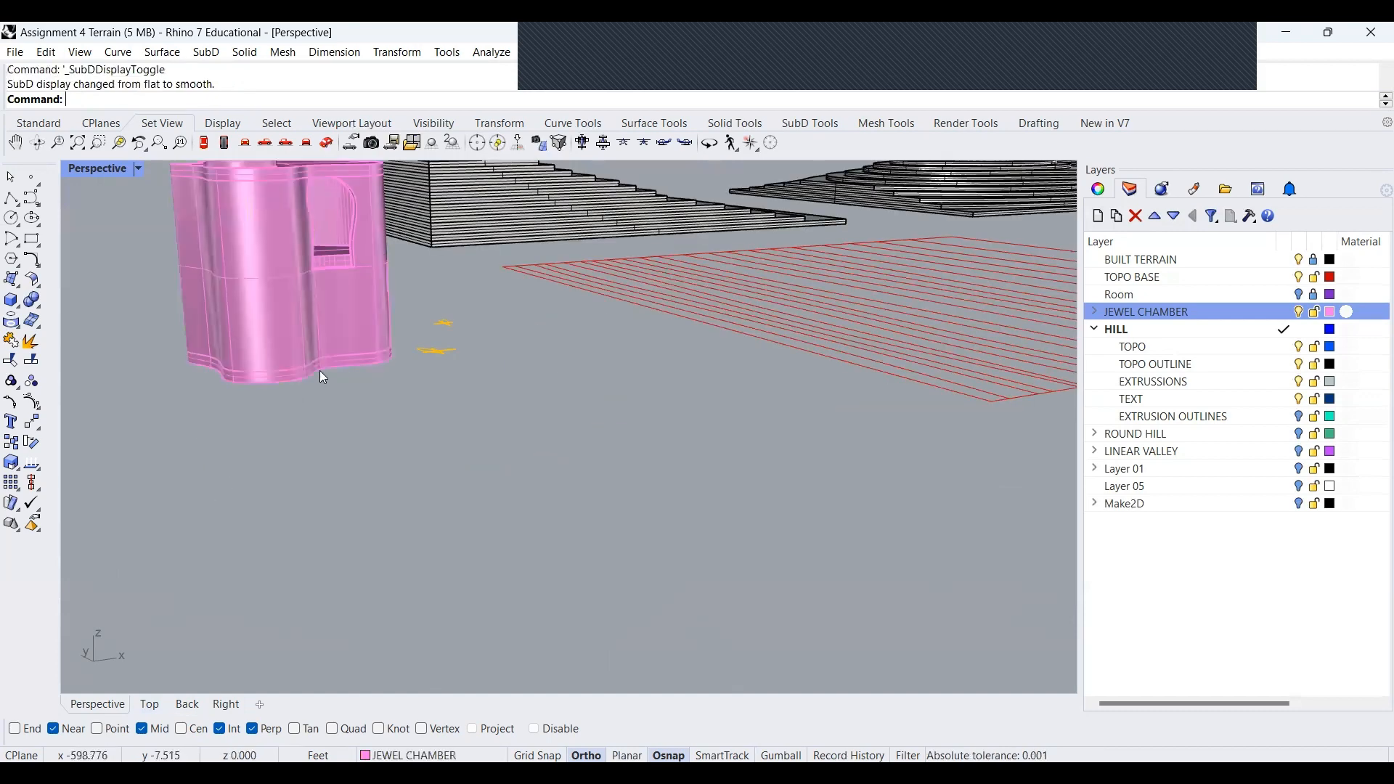
{"action": "left_click", "coordinate": [323, 378]}
{"action": "scroll", "coordinate": [338, 488], "scroll_direction": "down", "scroll_amount": 6}
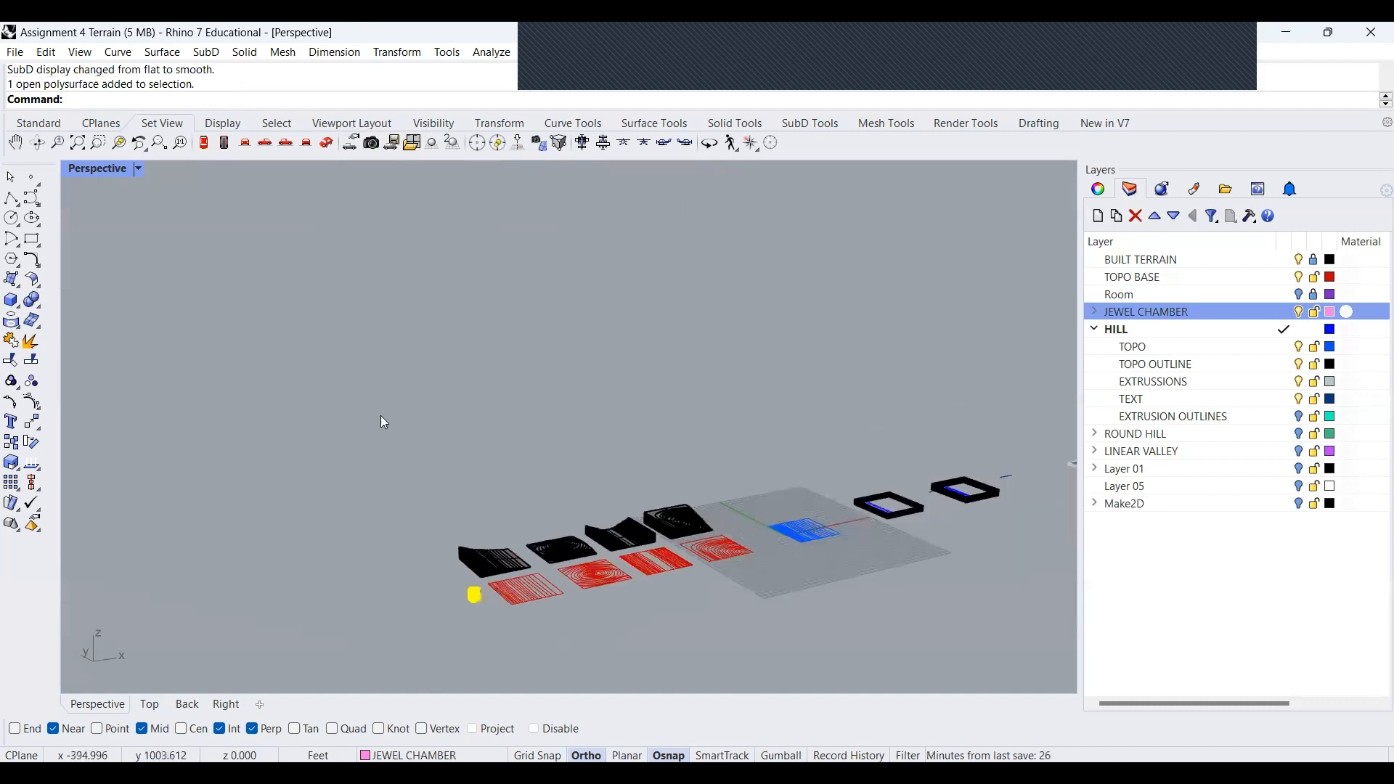
{"action": "scroll", "coordinate": [380, 418], "scroll_direction": "down", "scroll_amount": 4}
{"action": "scroll", "coordinate": [566, 570], "scroll_direction": "up", "scroll_amount": 5}
{"action": "left_click", "coordinate": [780, 755]}
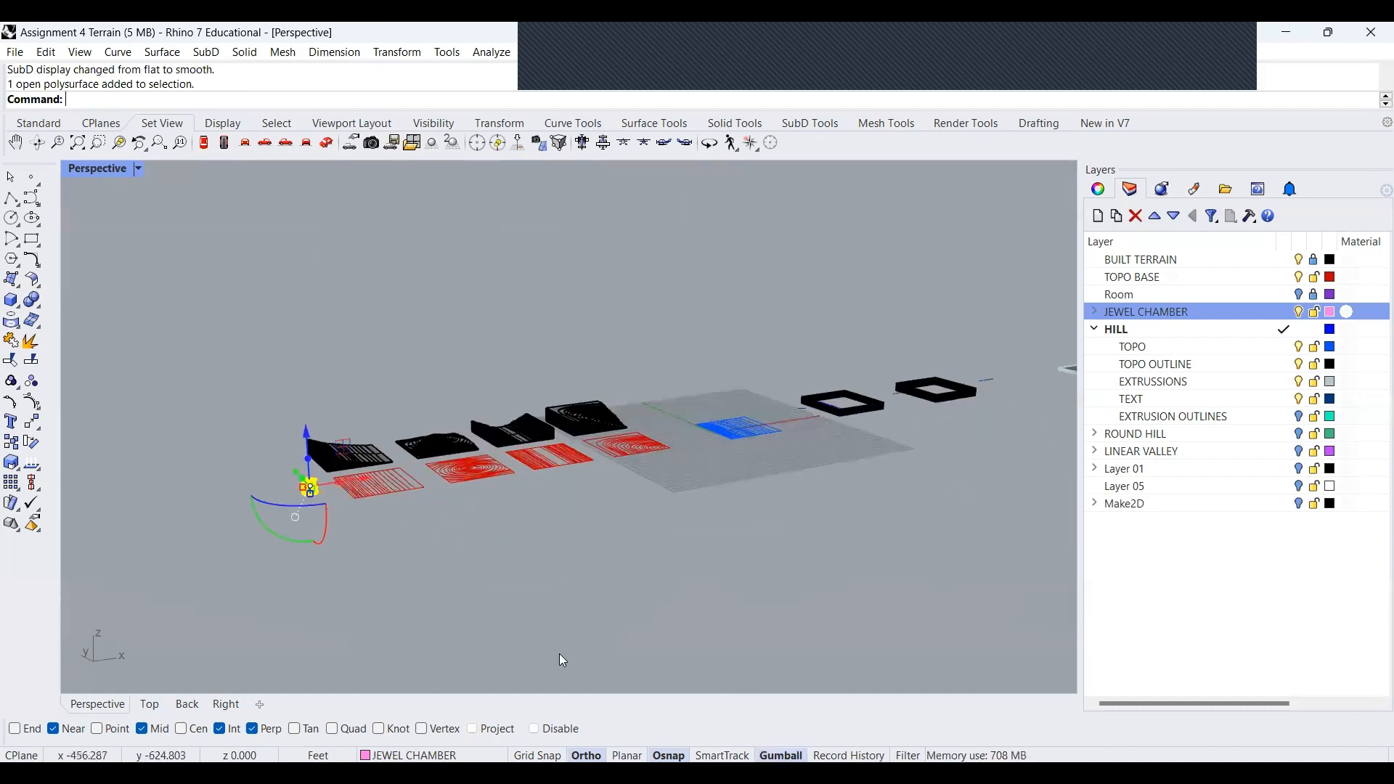
{"action": "left_click_drag", "start_coordinate": [352, 483], "coordinate": [330, 487]}
{"action": "scroll", "coordinate": [314, 517], "scroll_direction": "up", "scroll_amount": 4}
{"action": "left_click", "coordinate": [312, 512]}
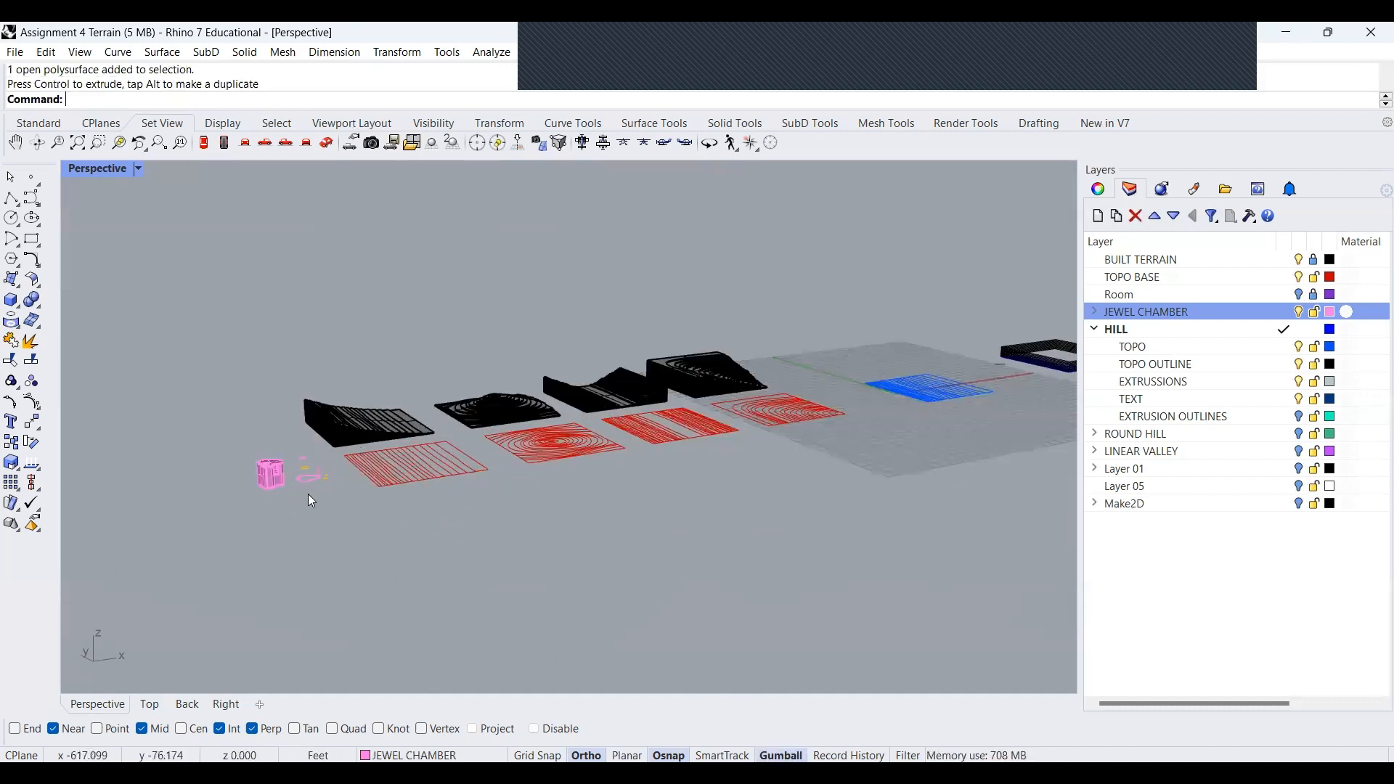
Duplicate the original chamber's closed base outline curve and move the copy along the X axis to beside the distant stepped hill
{"action": "left_click", "coordinate": [309, 479]}
{"action": "scroll", "coordinate": [301, 472], "scroll_direction": "up", "scroll_amount": 5}
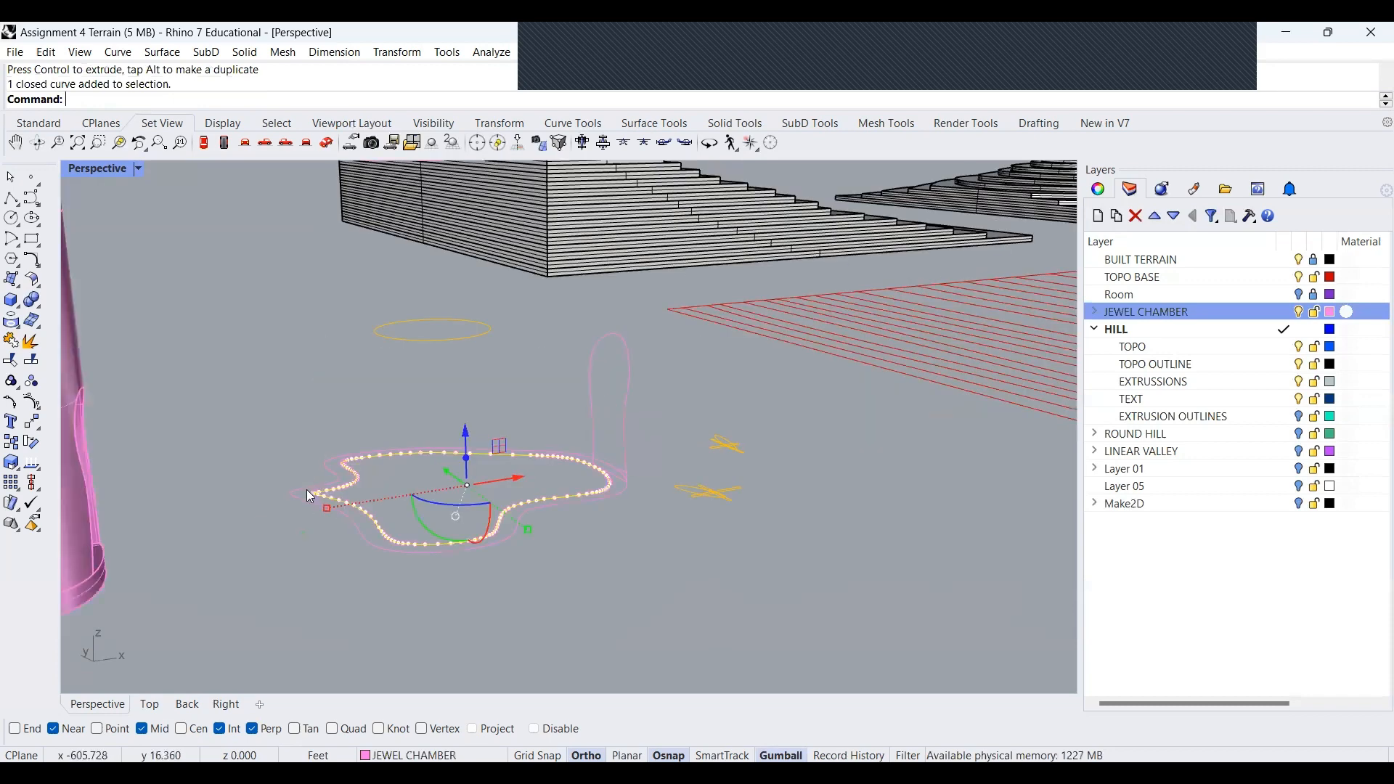
{"action": "key", "text": "ctrl+c"}
{"action": "key", "text": "ctrl+v"}
{"action": "scroll", "coordinate": [255, 529], "scroll_direction": "down", "scroll_amount": 3}
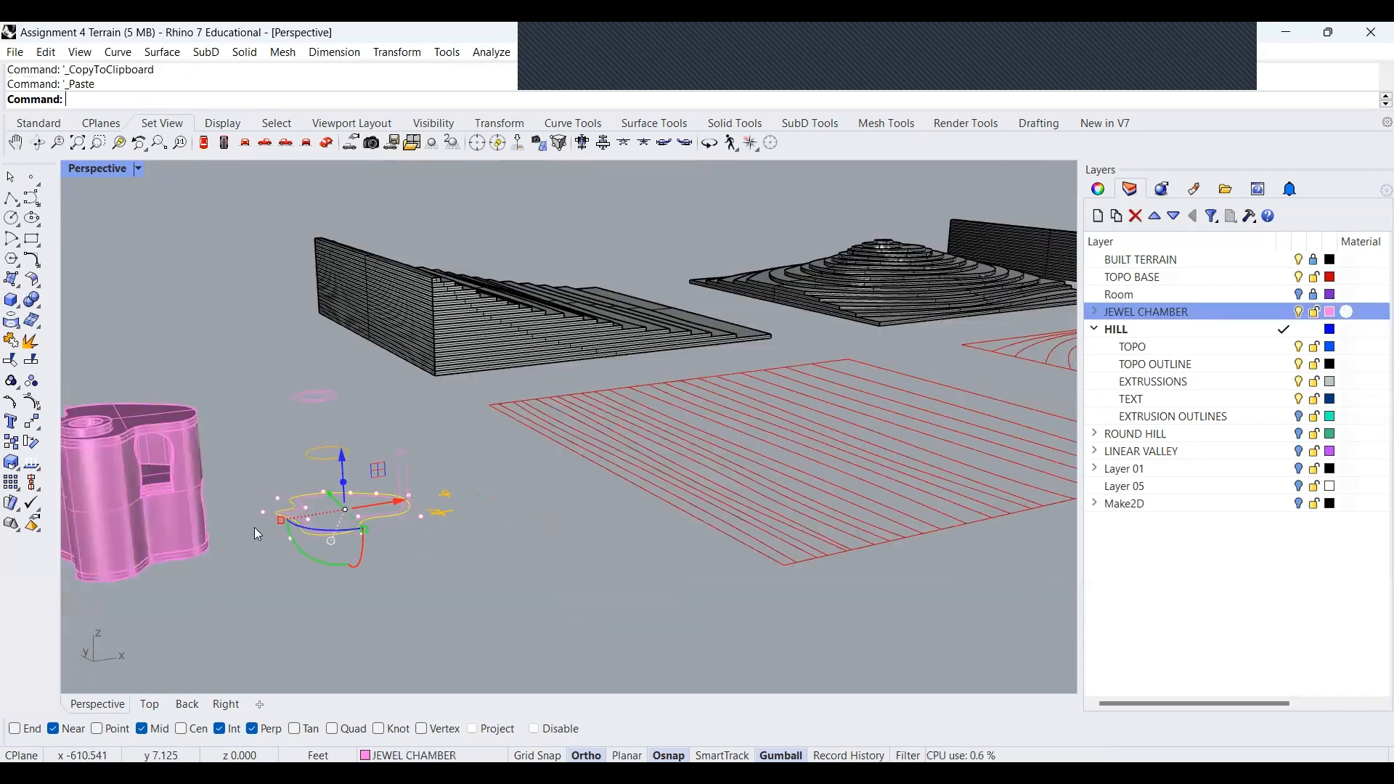
{"action": "scroll", "coordinate": [305, 517], "scroll_direction": "down", "scroll_amount": 6}
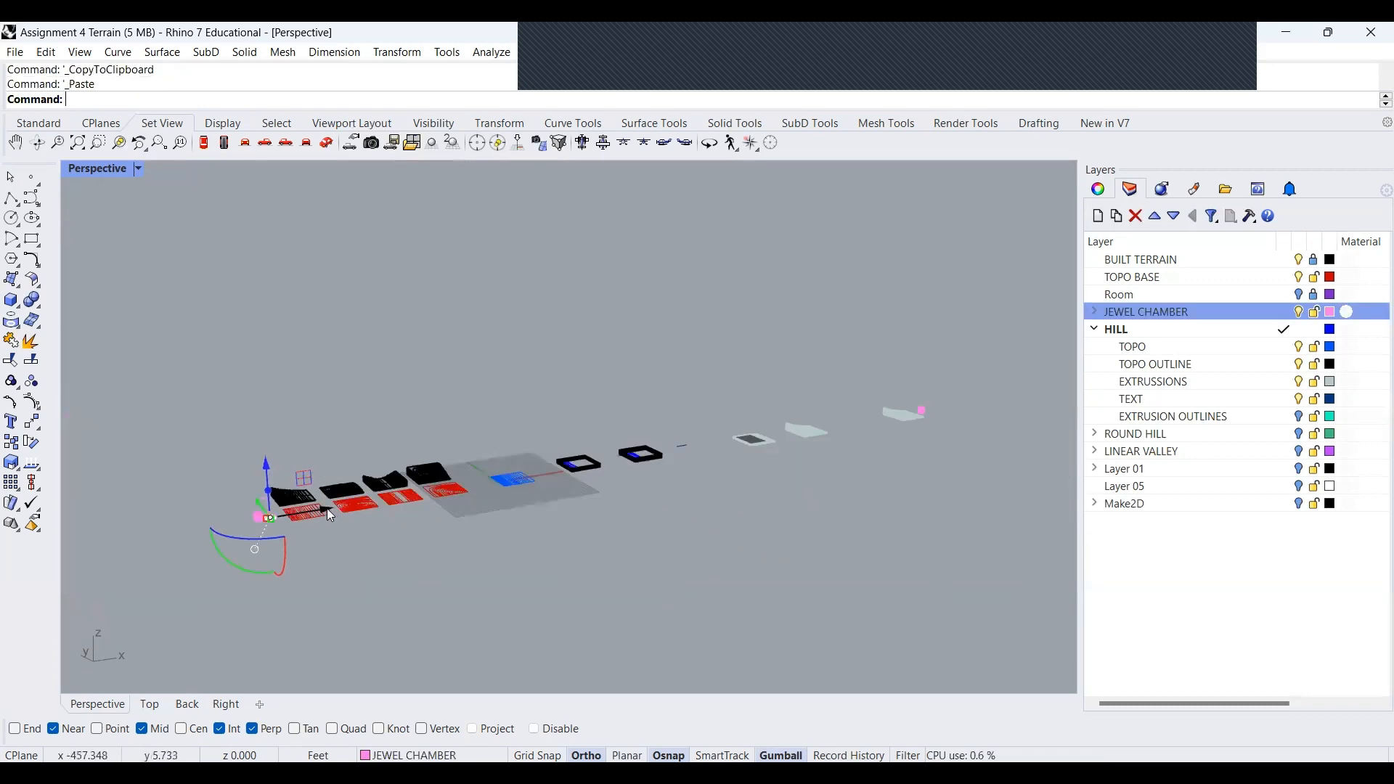
{"action": "left_click_drag", "start_coordinate": [328, 512], "coordinate": [919, 414]}
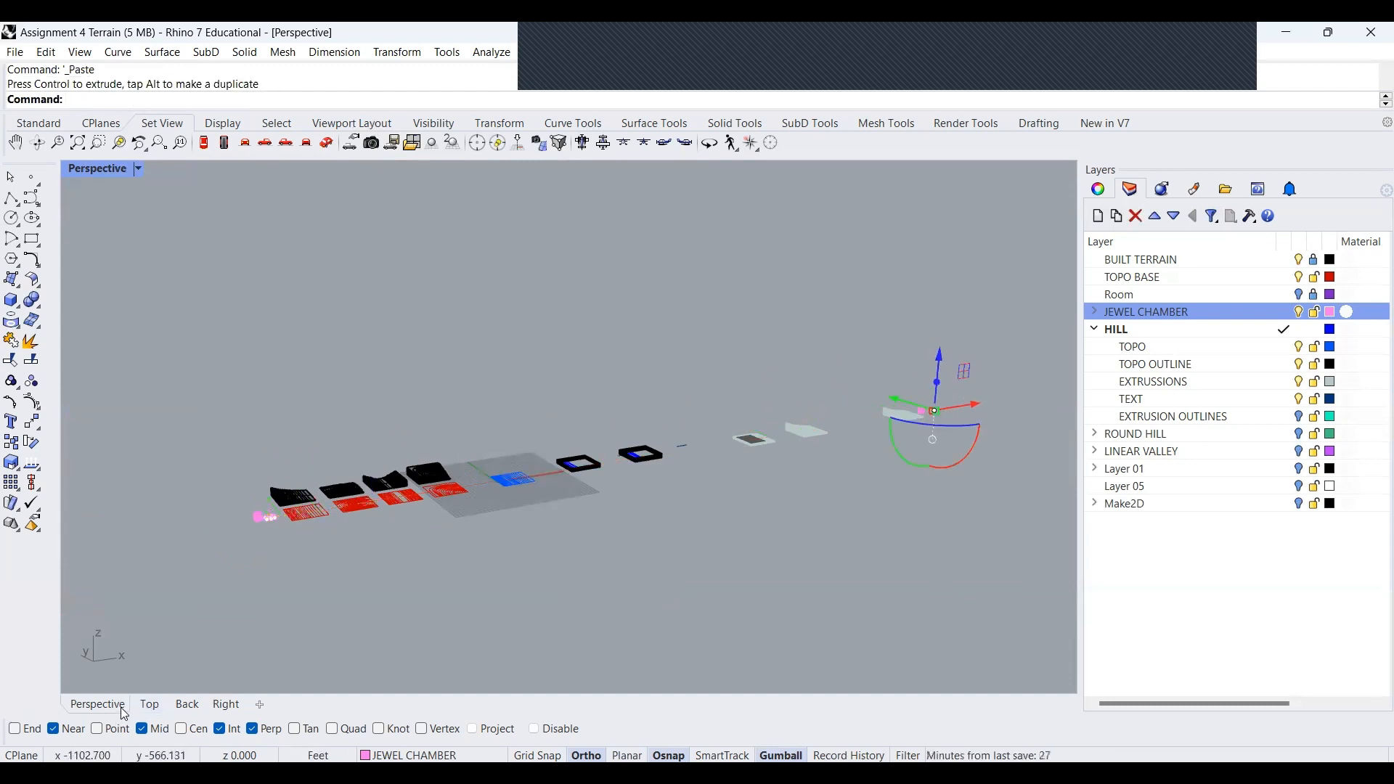
Examine where the copied outline curve lies relative to the jewel chamber and the stepped hill
{"action": "scroll", "coordinate": [835, 452], "scroll_direction": "down", "scroll_amount": 8}
{"action": "scroll", "coordinate": [835, 451], "scroll_direction": "up", "scroll_amount": 9}
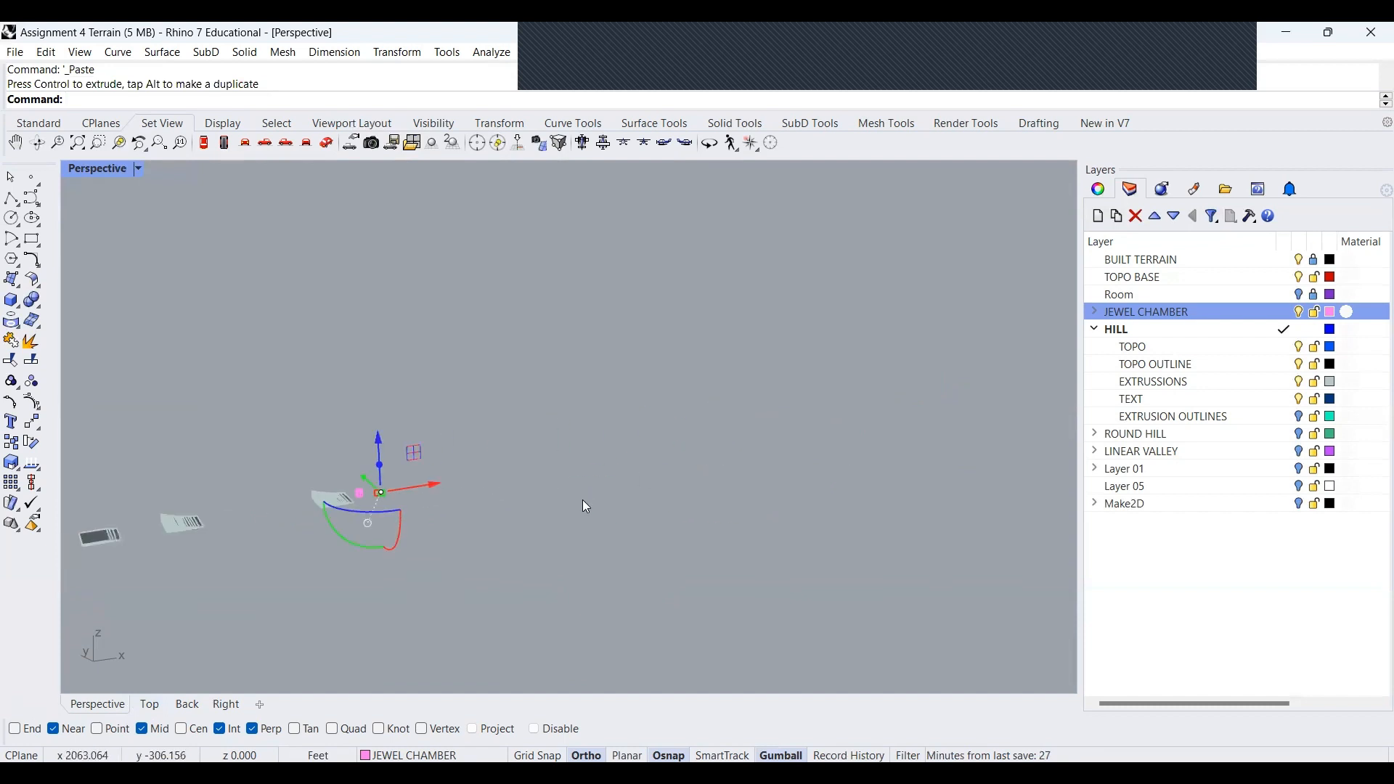
{"action": "right_click_drag", "start_coordinate": [583, 500], "coordinate": [328, 505]}
{"action": "scroll", "coordinate": [871, 528], "scroll_direction": "up", "scroll_amount": 6}
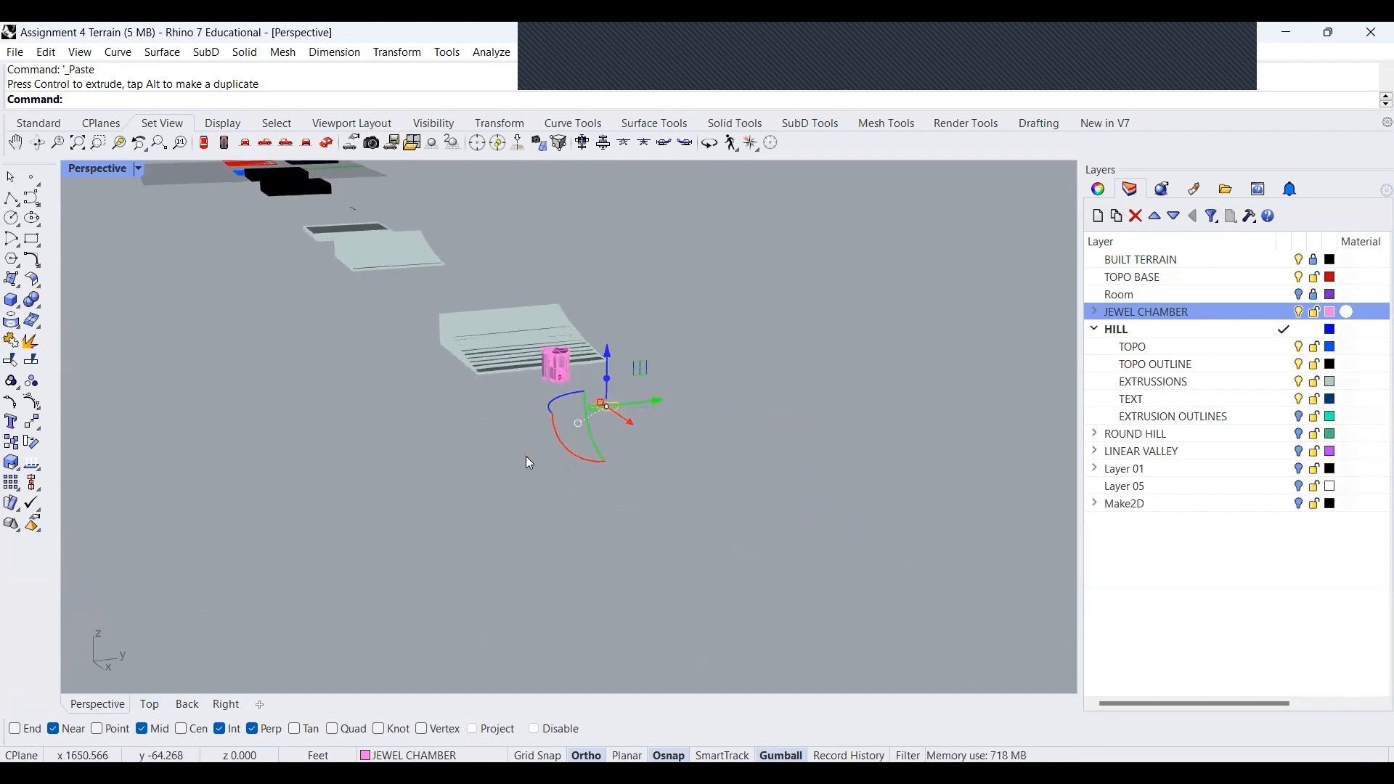
{"action": "right_click_drag", "start_coordinate": [525, 456], "coordinate": [677, 478]}
{"action": "scroll", "coordinate": [676, 492], "scroll_direction": "down", "scroll_amount": 6}
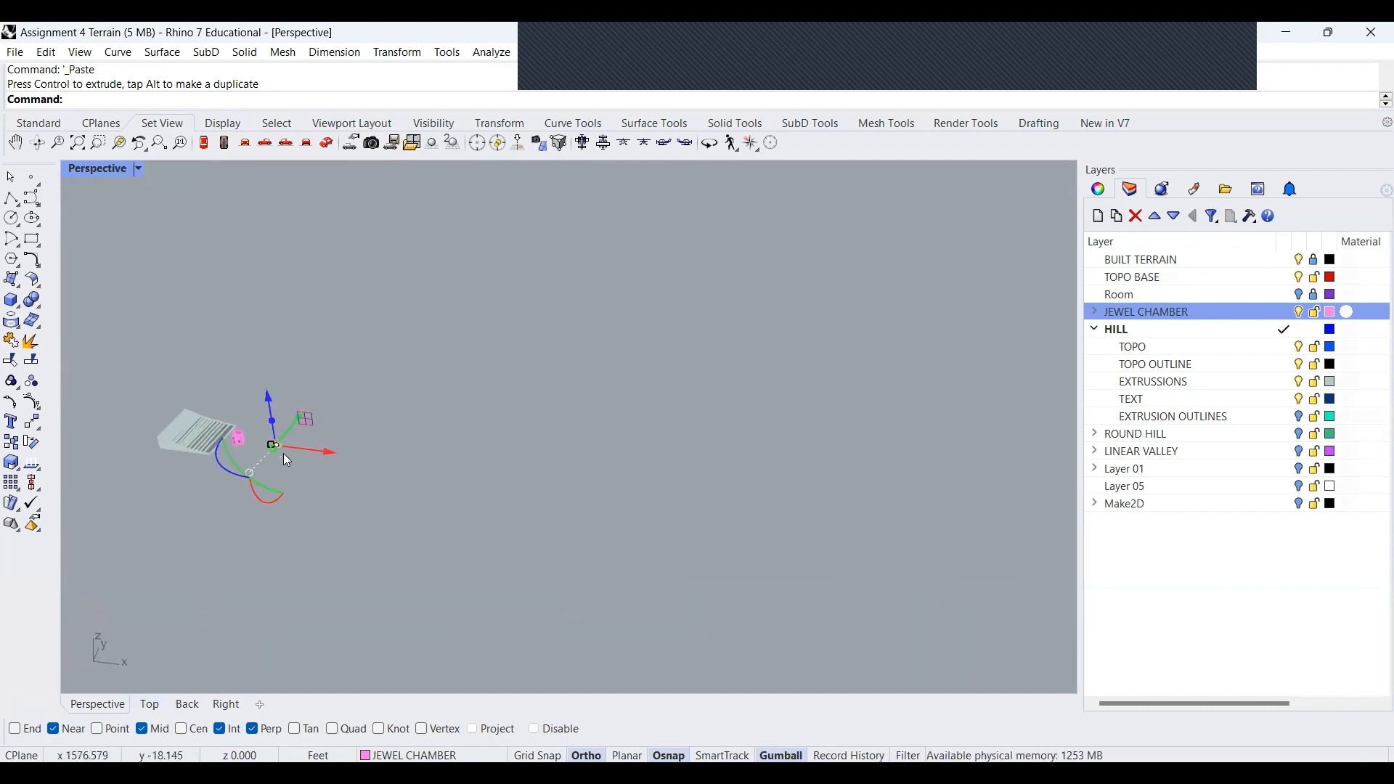
{"action": "scroll", "coordinate": [287, 461], "scroll_direction": "up", "scroll_amount": 8}
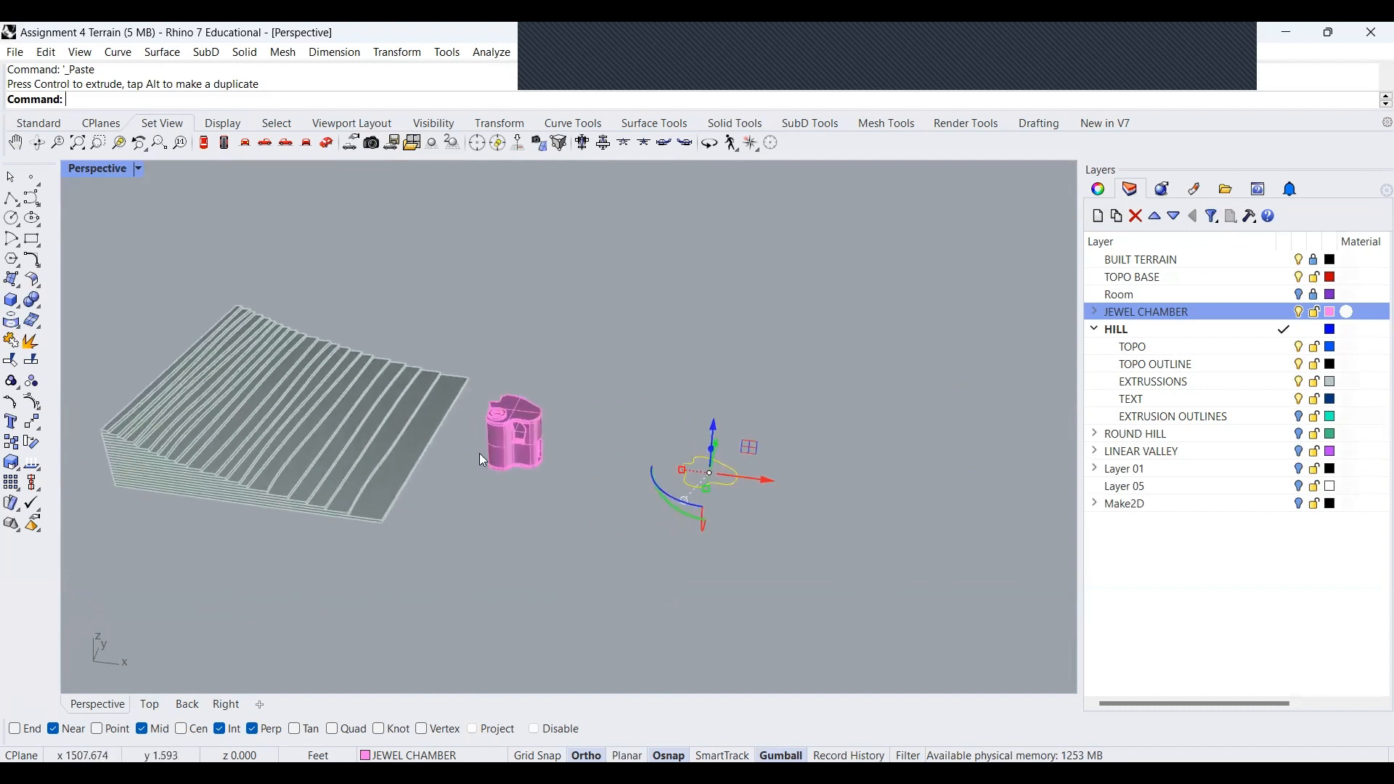
{"action": "left_click", "coordinate": [514, 451]}
{"action": "left_click", "coordinate": [614, 505]}
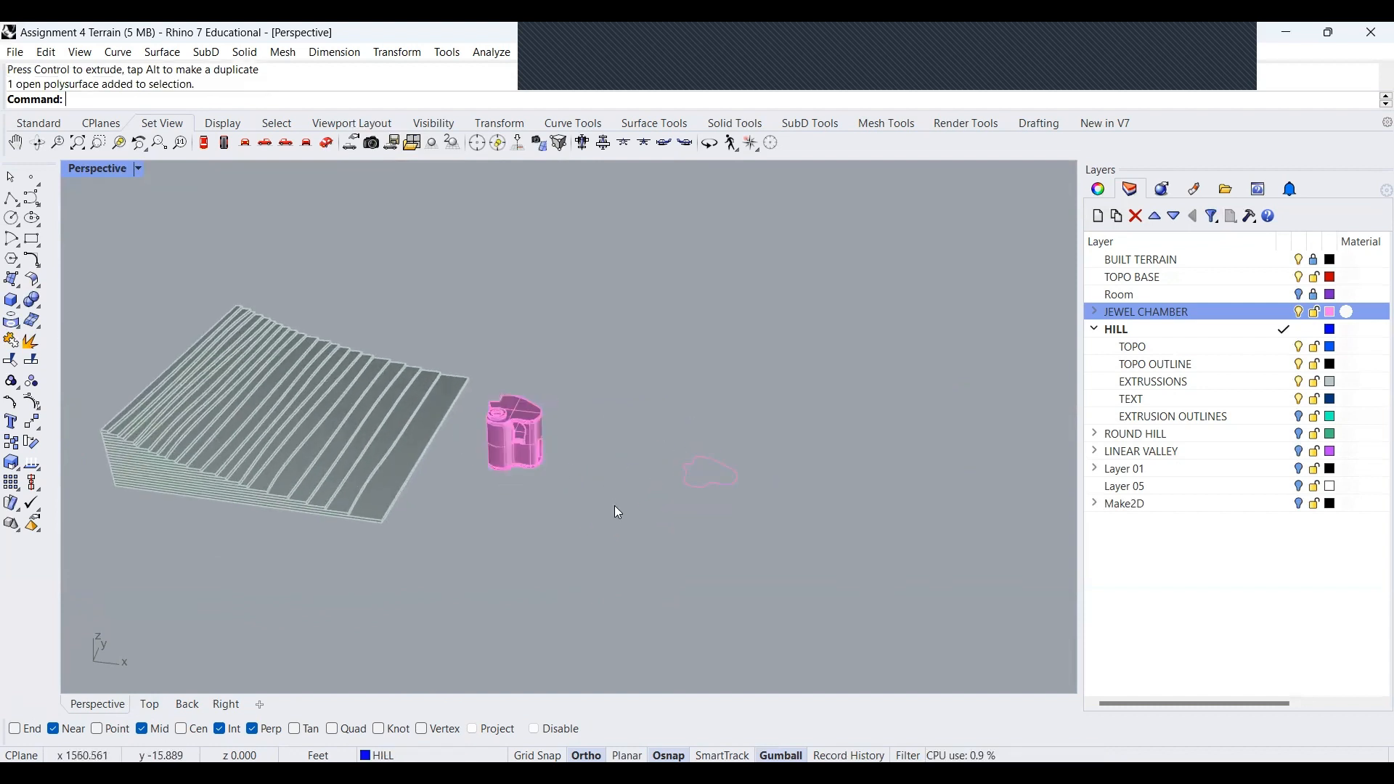
{"action": "right_click_drag", "start_coordinate": [614, 506], "coordinate": [564, 526]}
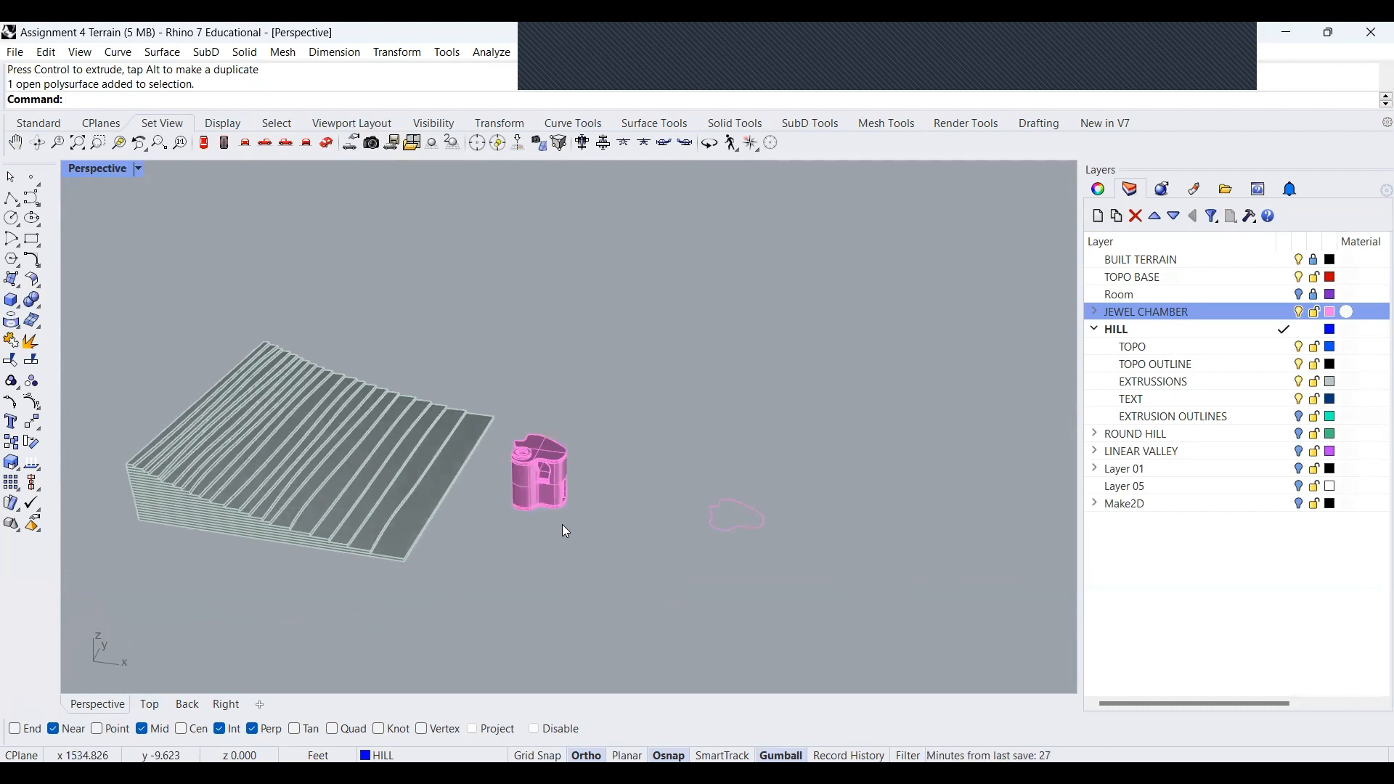
Move the jewel chamber along the X axis onto the middle of the stepped hill and lower it into the steps
{"action": "left_click", "coordinate": [567, 501]}
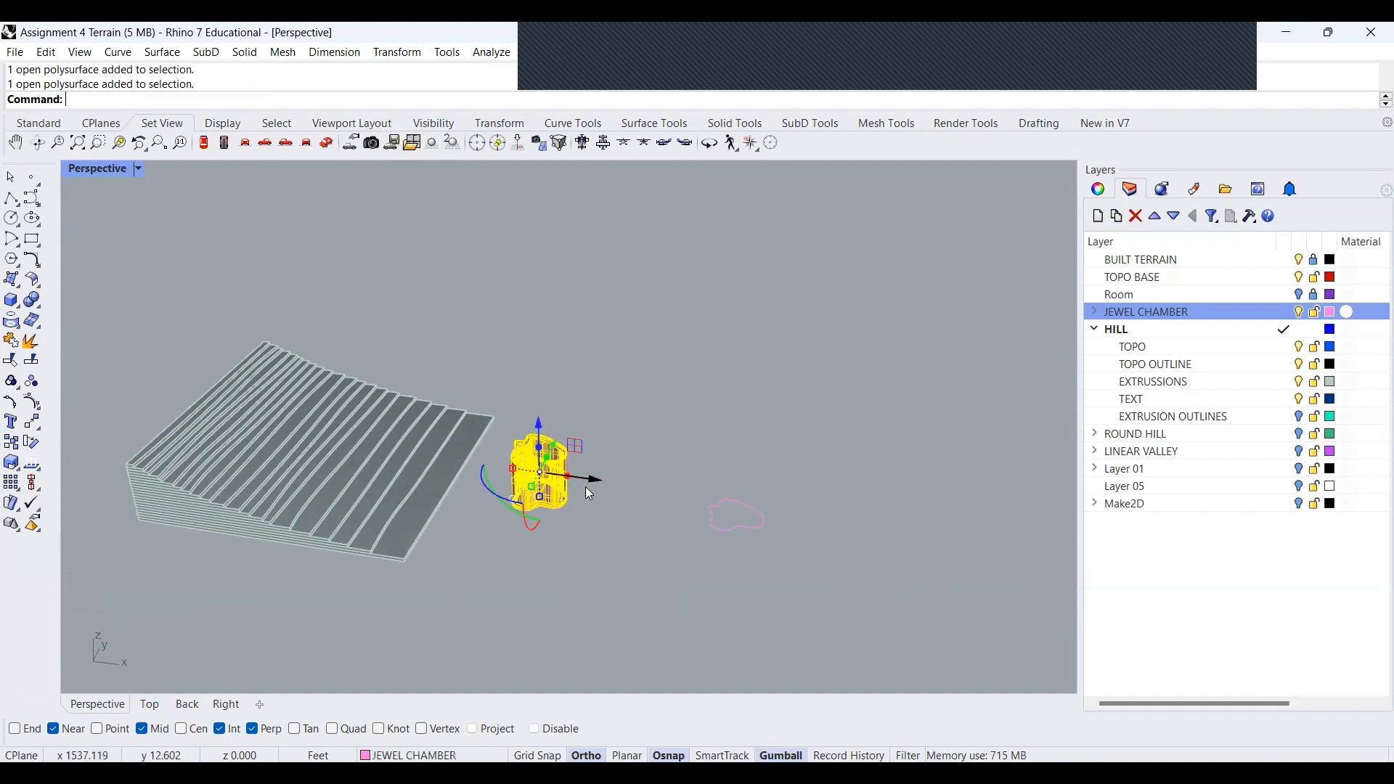
{"action": "left_click_drag", "start_coordinate": [585, 487], "coordinate": [367, 472]}
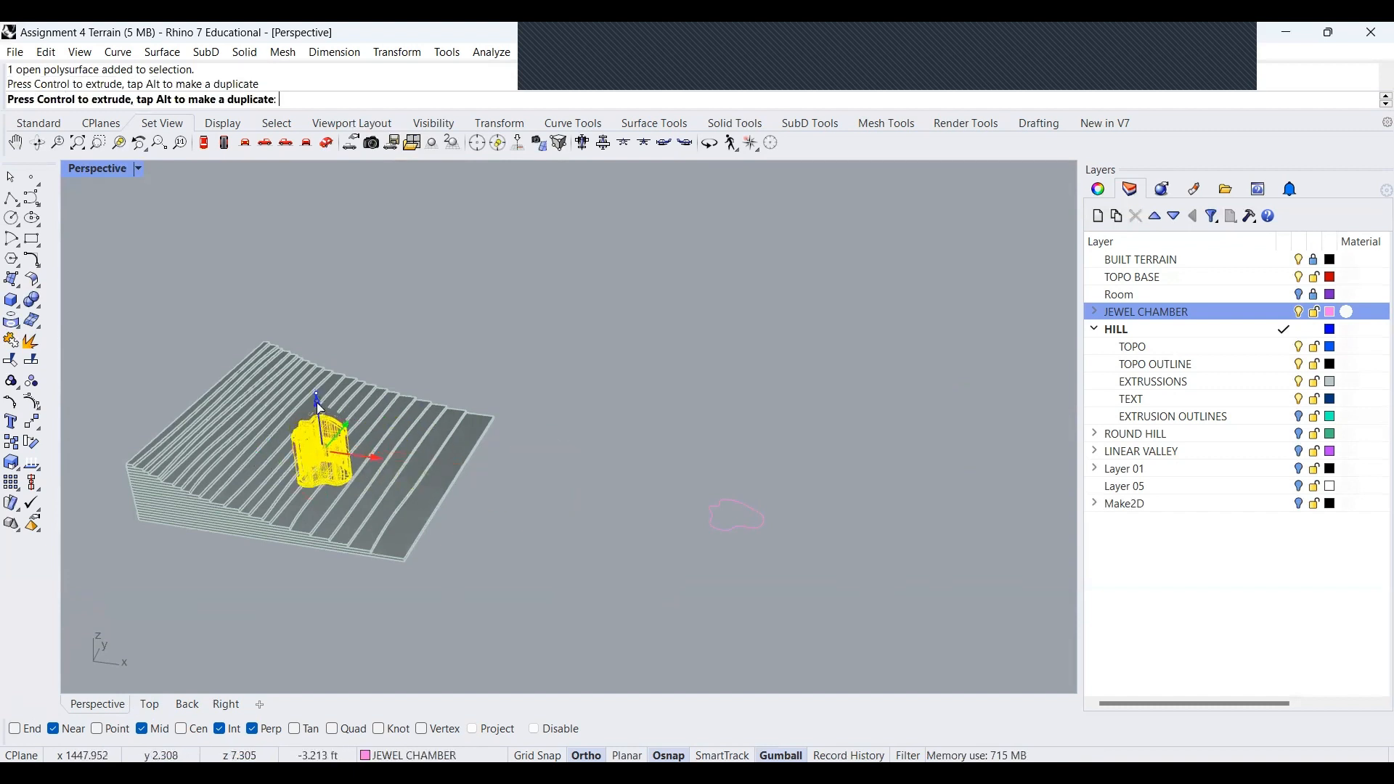
{"action": "left_click", "coordinate": [472, 589]}
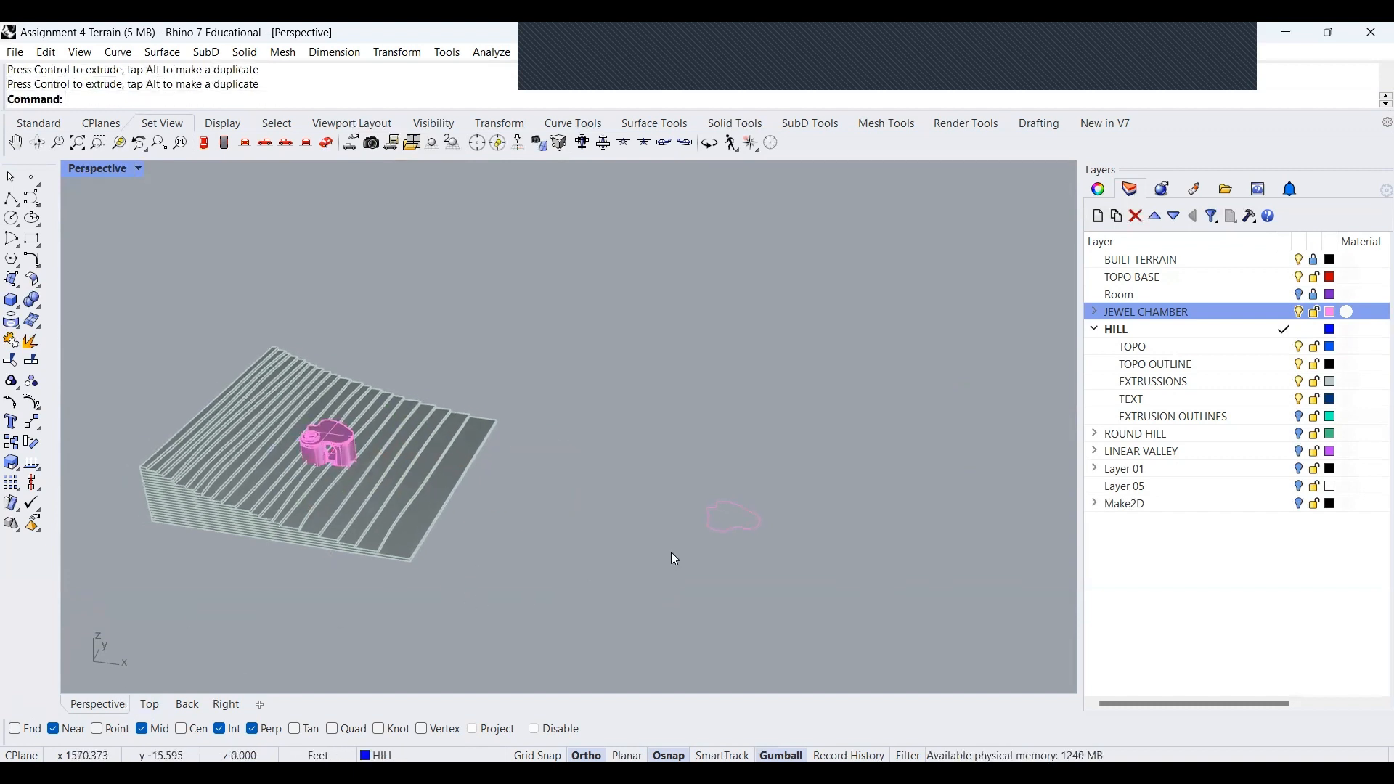
Hide the BUILT TERRAIN and TOPO BASE layers
{"action": "left_click", "coordinate": [1307, 263]}
{"action": "left_click", "coordinate": [1306, 277]}
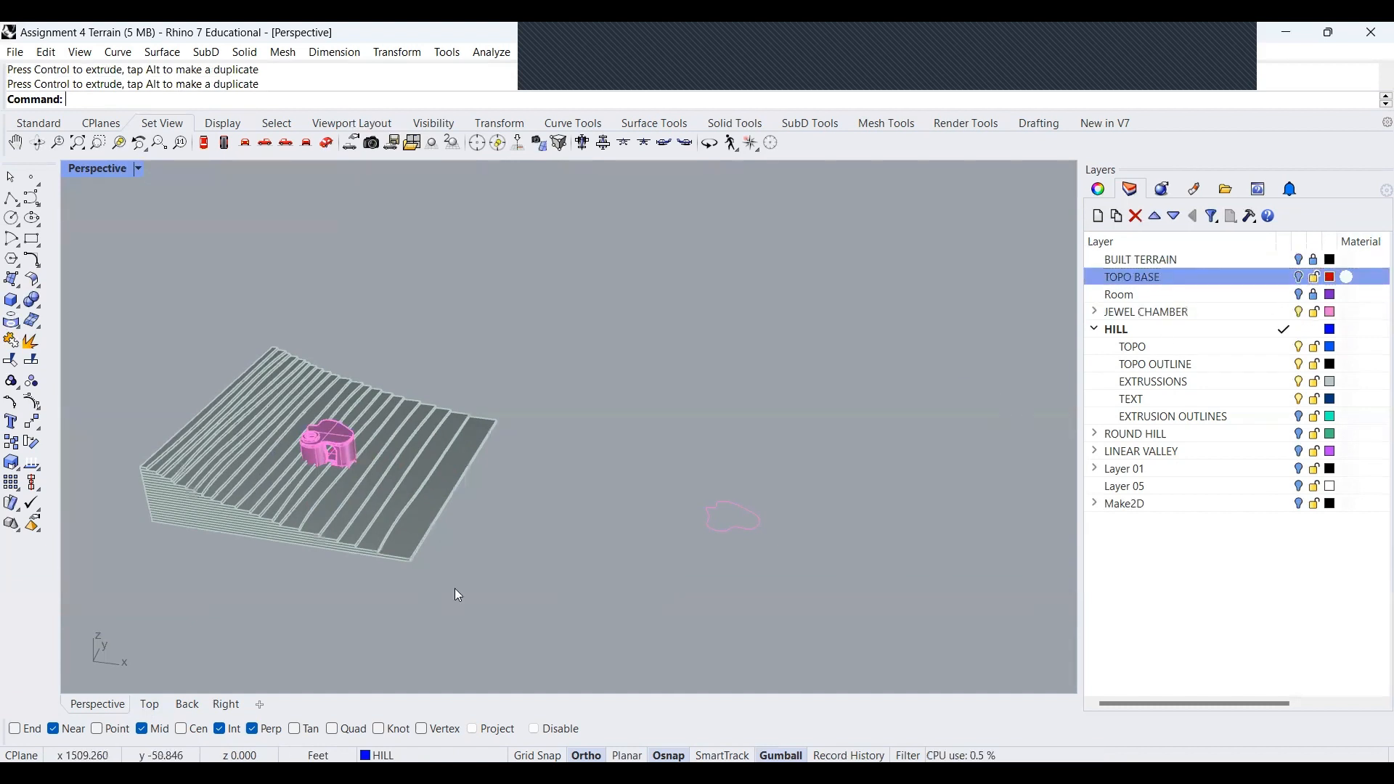
Raise the jewel chamber slightly on the stepped hill and shift it a little uphill along the X axis
{"action": "right_click_drag", "start_coordinate": [205, 568], "coordinate": [274, 526]}
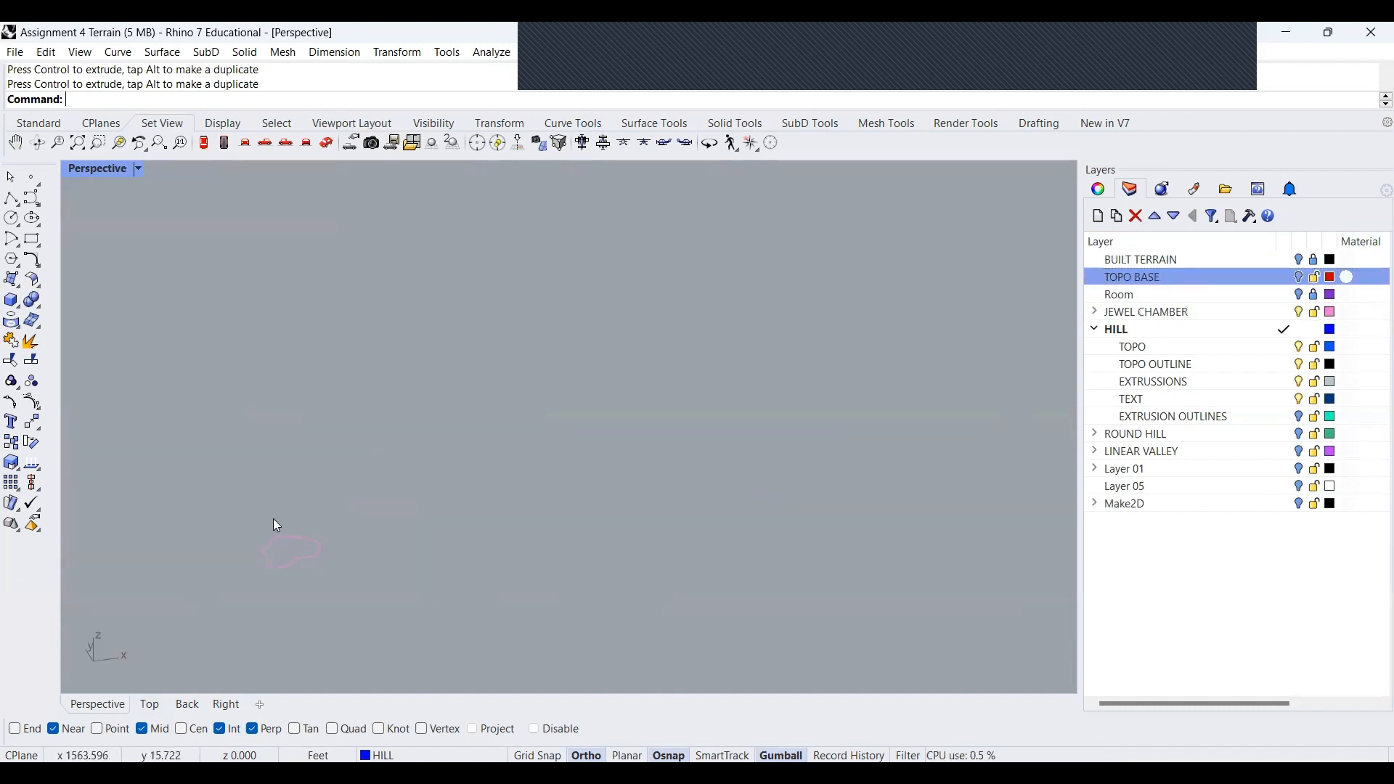
{"action": "right_click_drag", "start_coordinate": [667, 411], "coordinate": [535, 437]}
{"action": "scroll", "coordinate": [530, 434], "scroll_direction": "up", "scroll_amount": 1}
{"action": "left_click", "coordinate": [544, 417]}
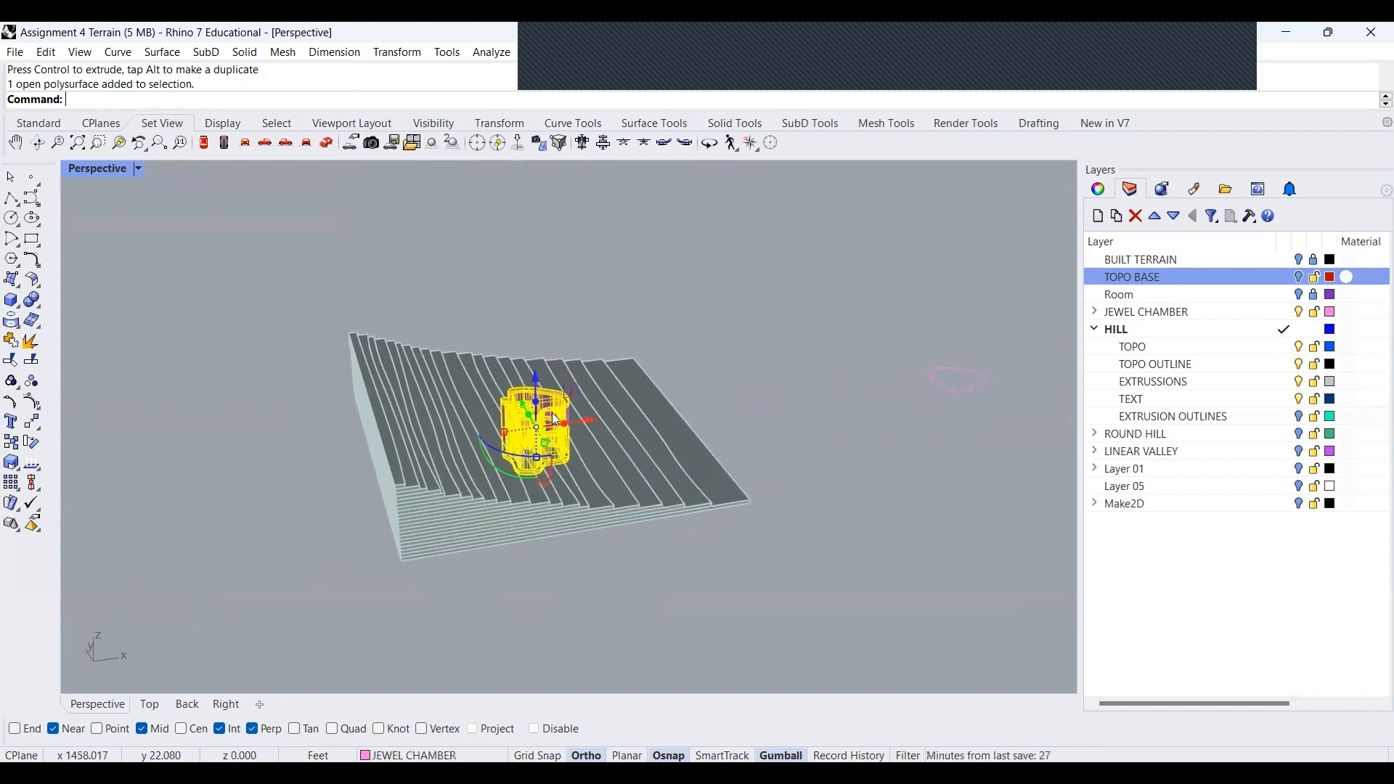
{"action": "left_click_drag", "start_coordinate": [535, 381], "coordinate": [533, 373]}
{"action": "left_click_drag", "start_coordinate": [575, 415], "coordinate": [560, 418]}
{"action": "left_click", "coordinate": [580, 585]}
Try to nudge the stepped hill's extrusions along the X axis and undo the move
{"action": "scroll", "coordinate": [513, 546], "scroll_direction": "up", "scroll_amount": 6}
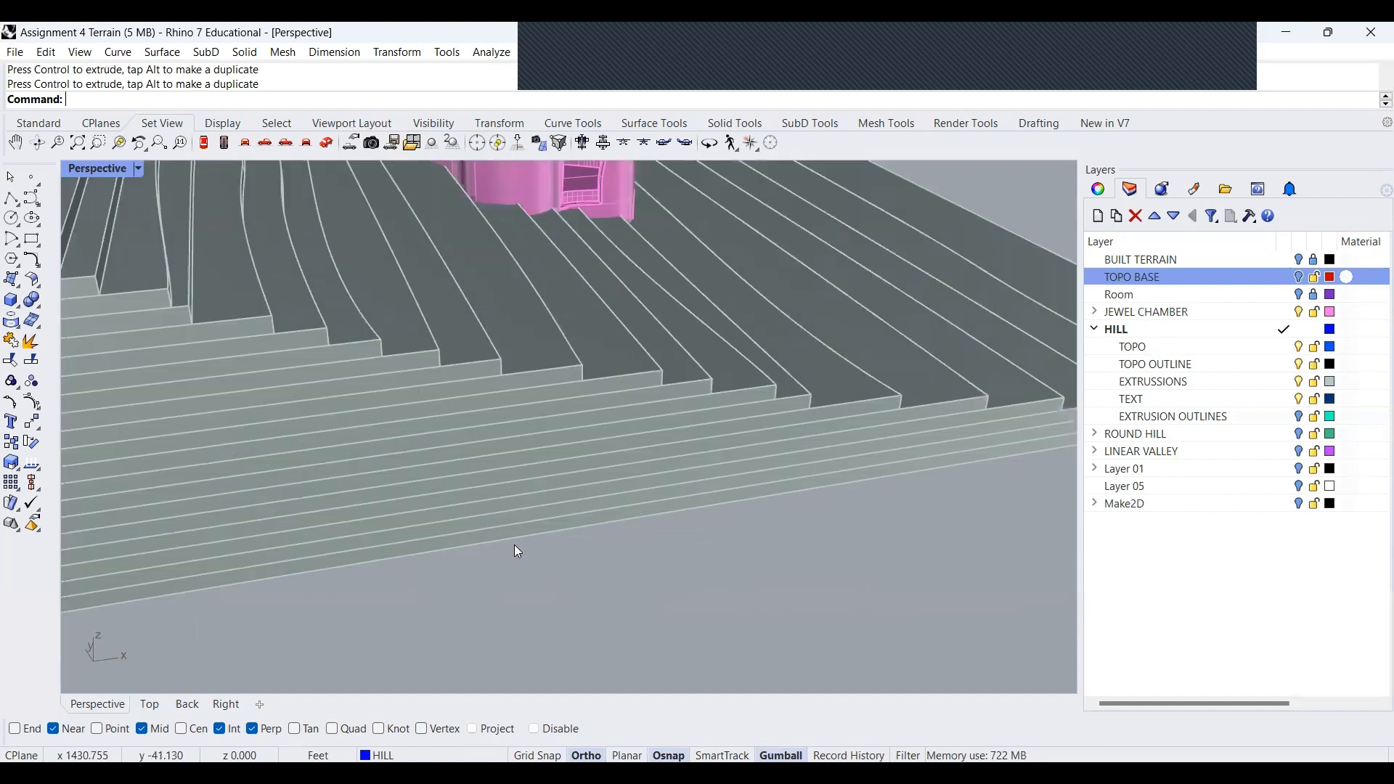
{"action": "left_click", "coordinate": [516, 215]}
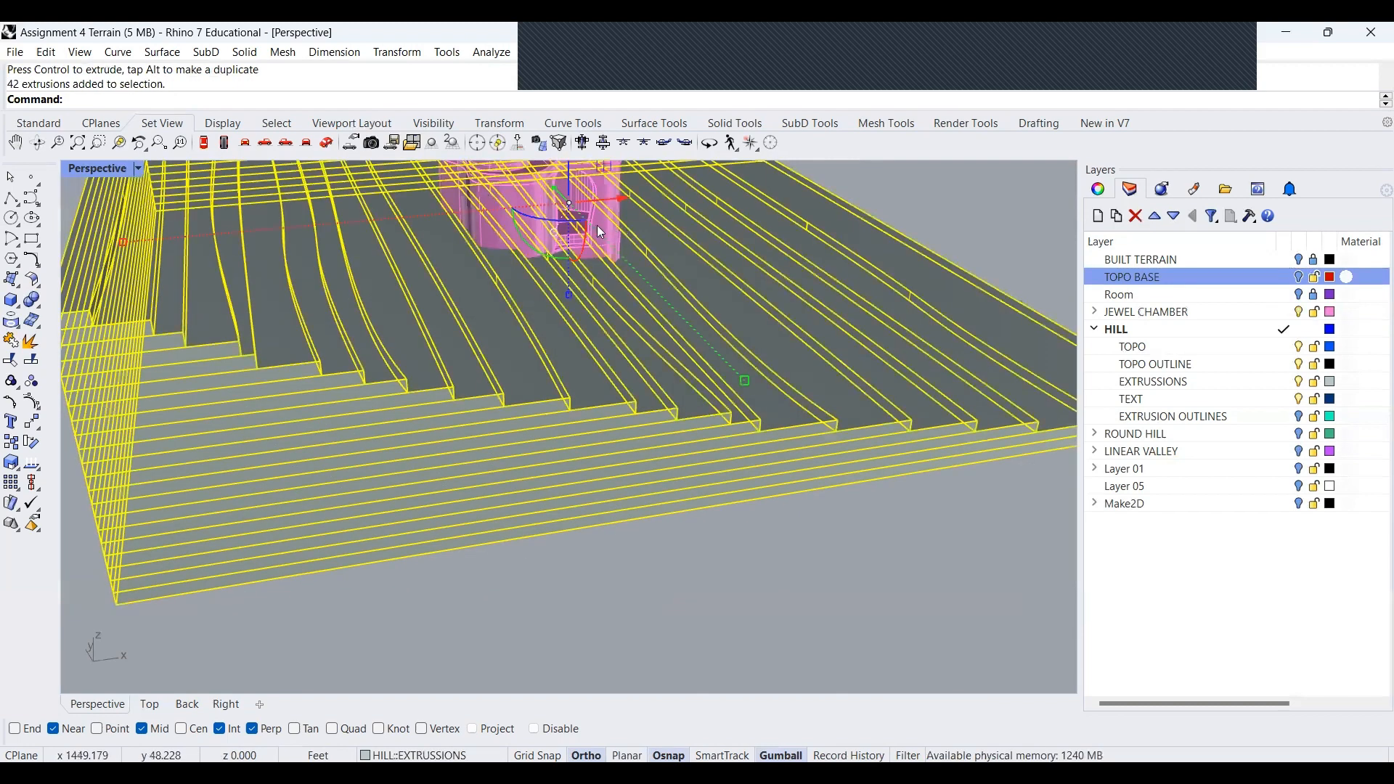
{"action": "left_click", "coordinate": [565, 231]}
{"action": "left_click", "coordinate": [554, 318]}
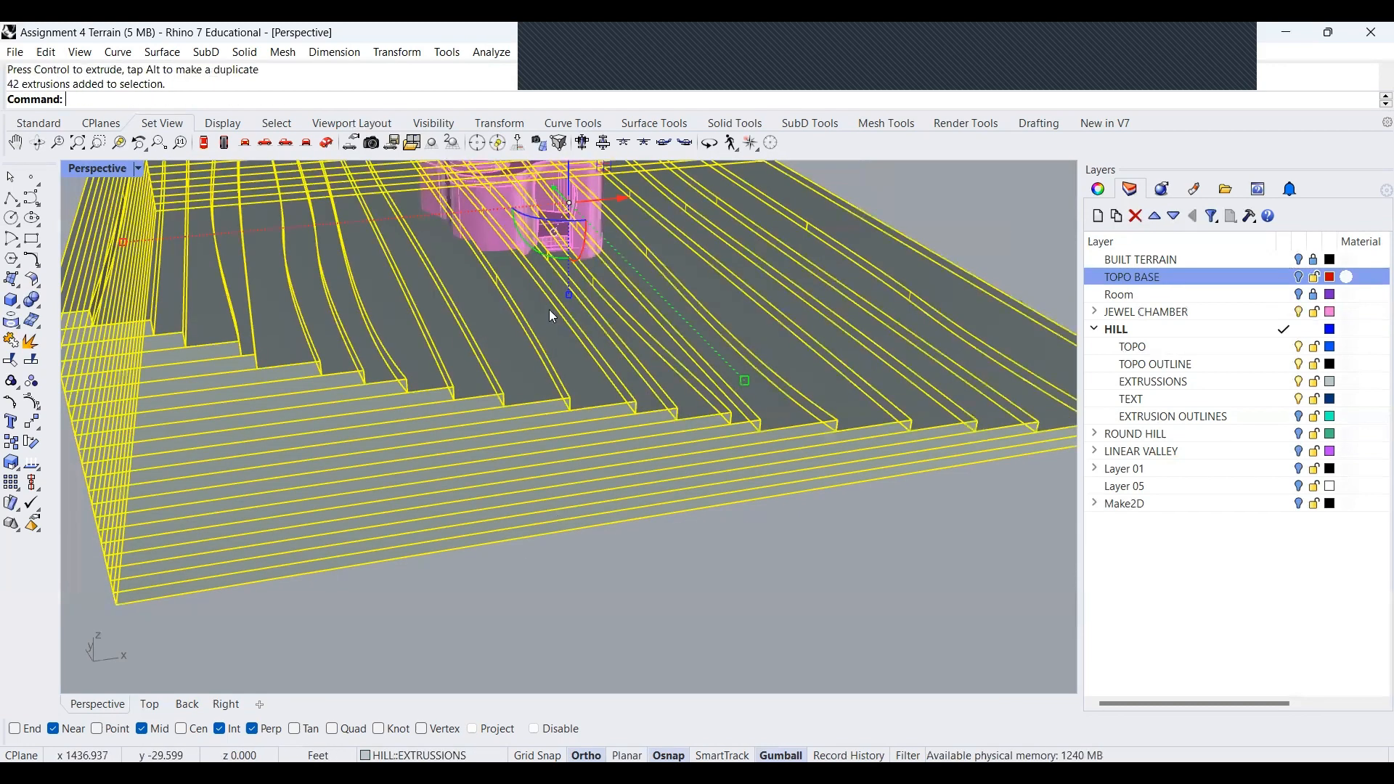
{"action": "scroll", "coordinate": [492, 331], "scroll_direction": "up", "scroll_amount": 5}
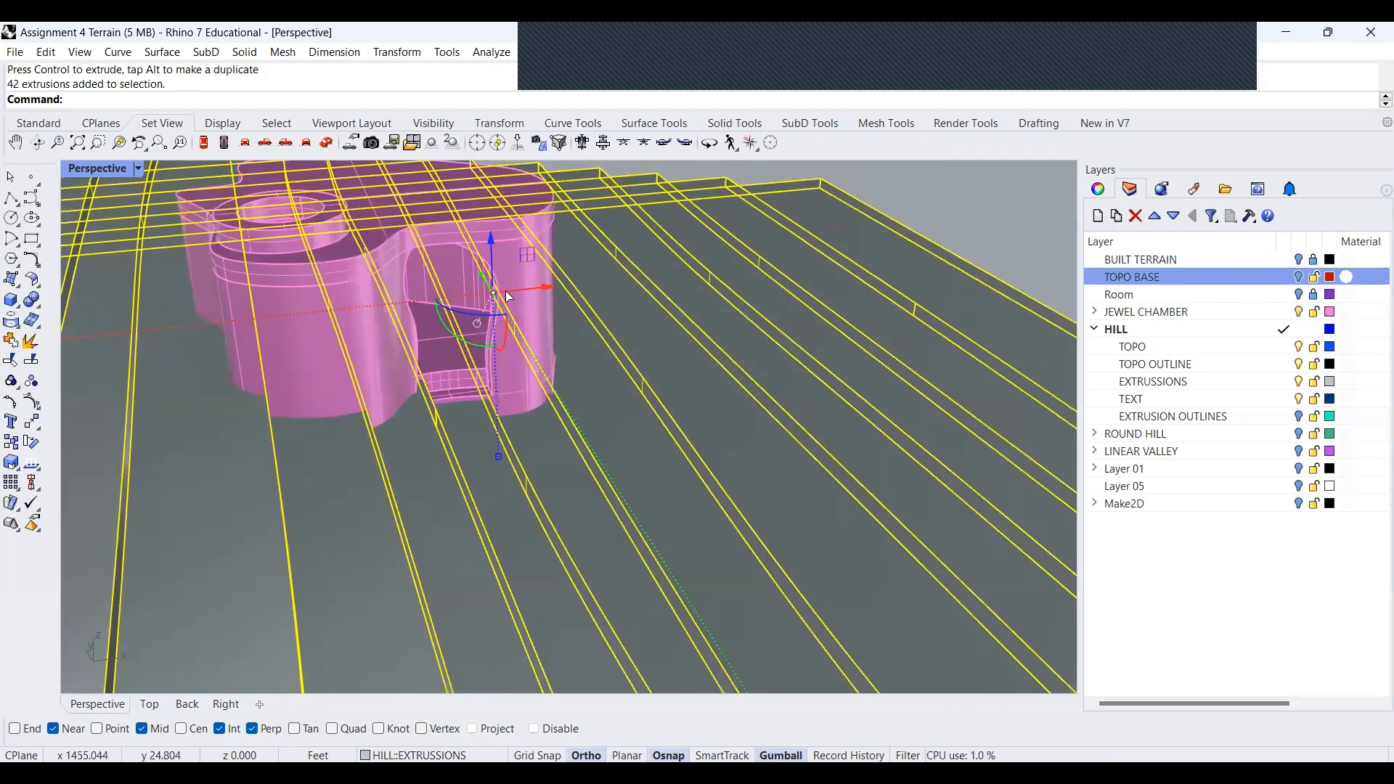
{"action": "mouse_move", "coordinate": [510, 297]}
{"action": "left_mouse_down"}
{"action": "mouse_move", "coordinate": [545, 302]}
{"action": "mouse_move", "coordinate": [502, 289]}
{"action": "left_mouse_up"}
{"action": "key", "text": "ctrl+z"}
Adjust the embedded jewel chamber's height and shift it further uphill along the X axis so its doorway meets the steps
{"action": "left_click", "coordinate": [415, 248]}
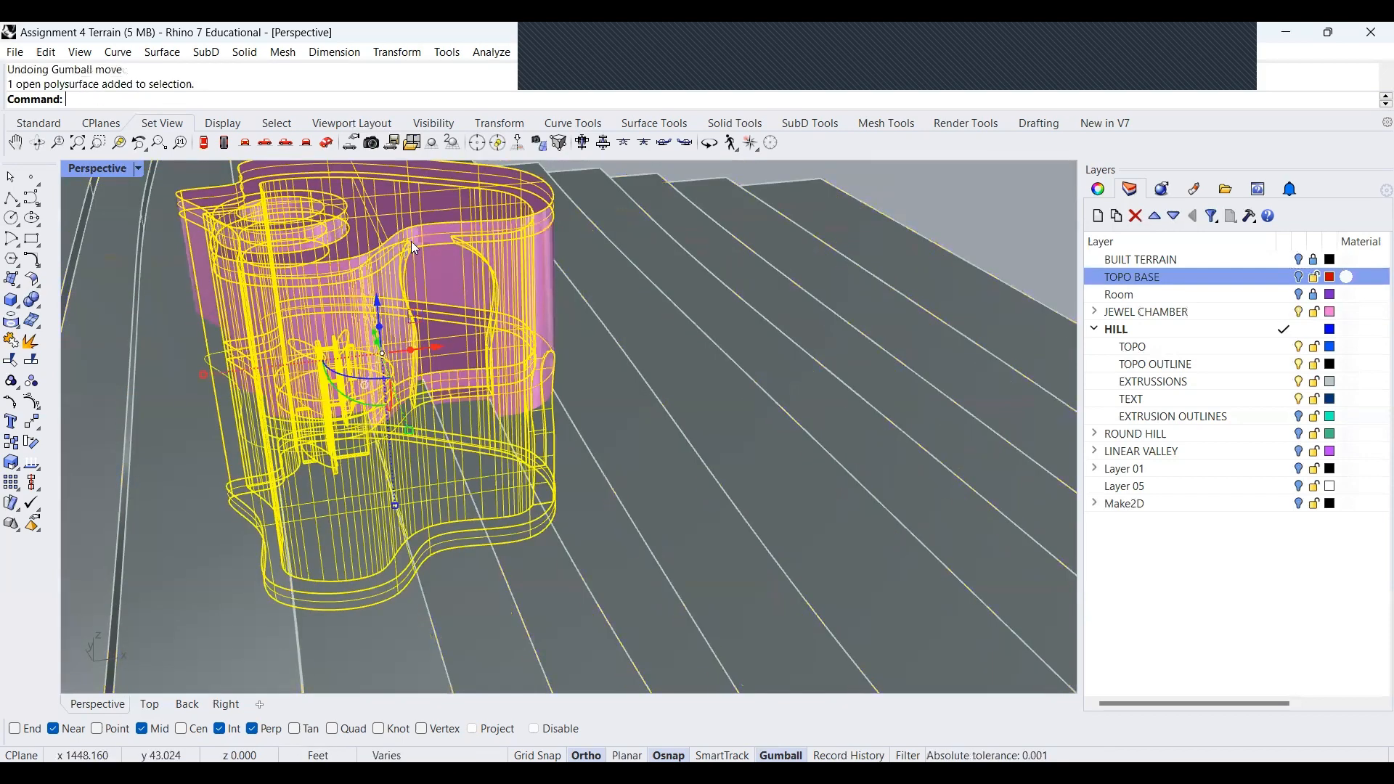
{"action": "left_click_drag", "start_coordinate": [377, 335], "coordinate": [379, 306]}
{"action": "left_click_drag", "start_coordinate": [480, 312], "coordinate": [328, 341]}
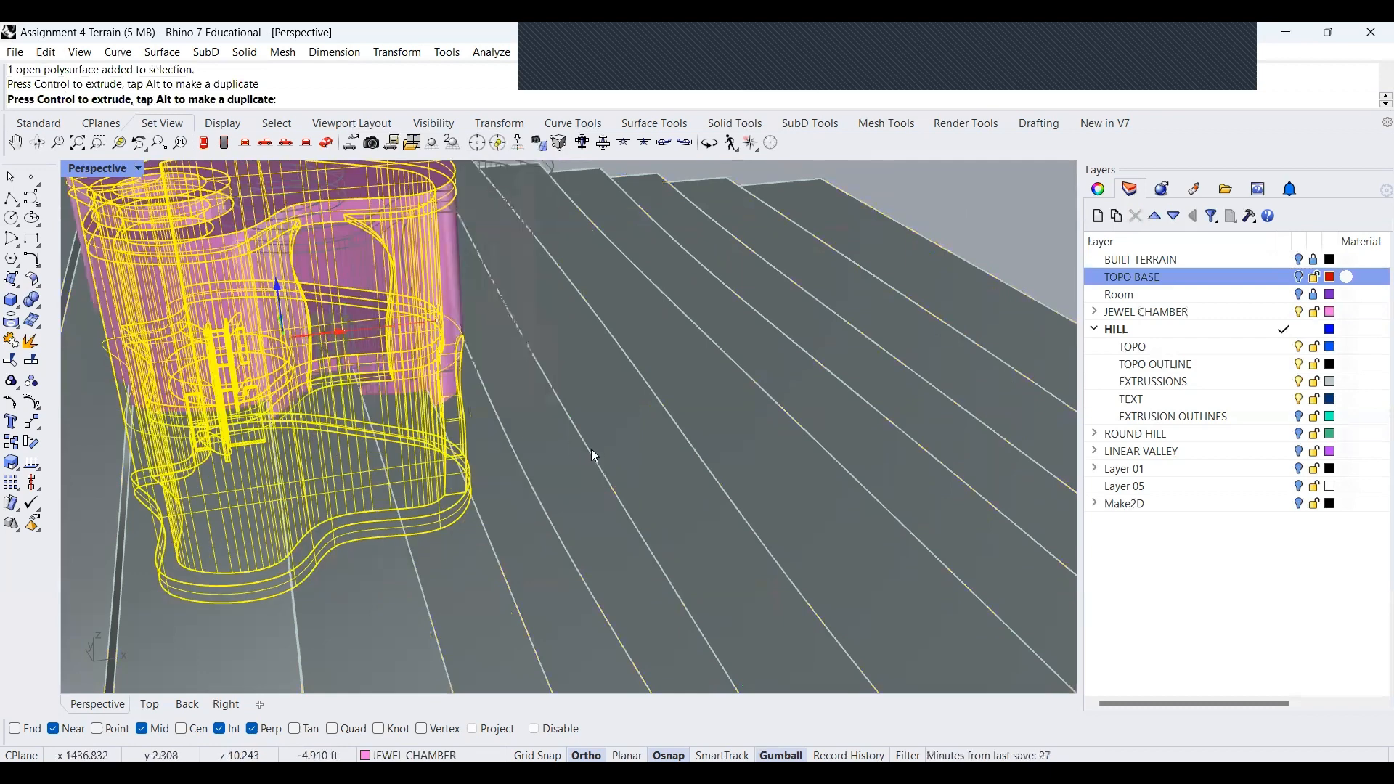
{"action": "left_click_drag", "start_coordinate": [595, 456], "coordinate": [536, 447]}
{"action": "key", "text": "Escape"}
Undo the accidental drag of the stepped hill's extrusions and clear the selection
{"action": "scroll", "coordinate": [459, 374], "scroll_direction": "down", "scroll_amount": 4}
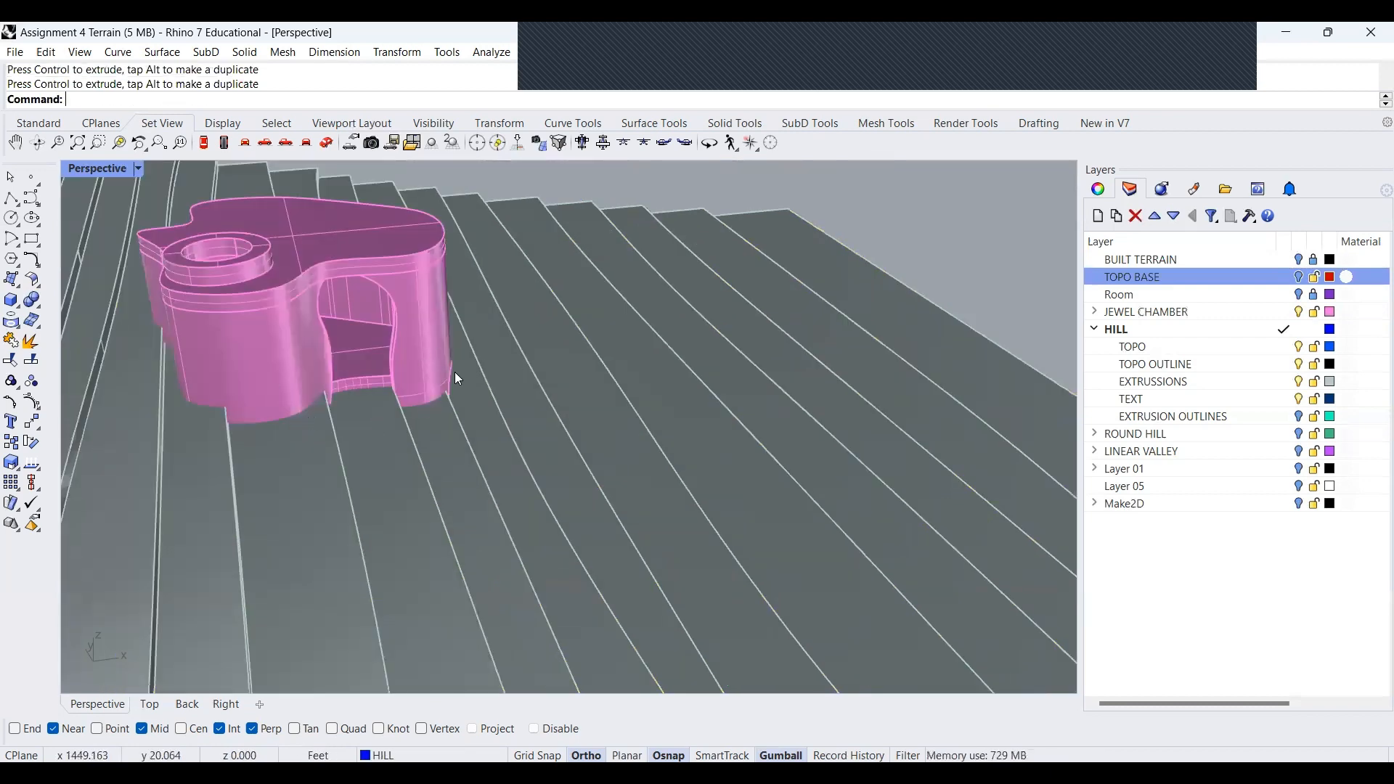
{"action": "scroll", "coordinate": [455, 377], "scroll_direction": "down", "scroll_amount": 5}
{"action": "scroll", "coordinate": [314, 361], "scroll_direction": "up", "scroll_amount": 5}
{"action": "left_click", "coordinate": [341, 377]}
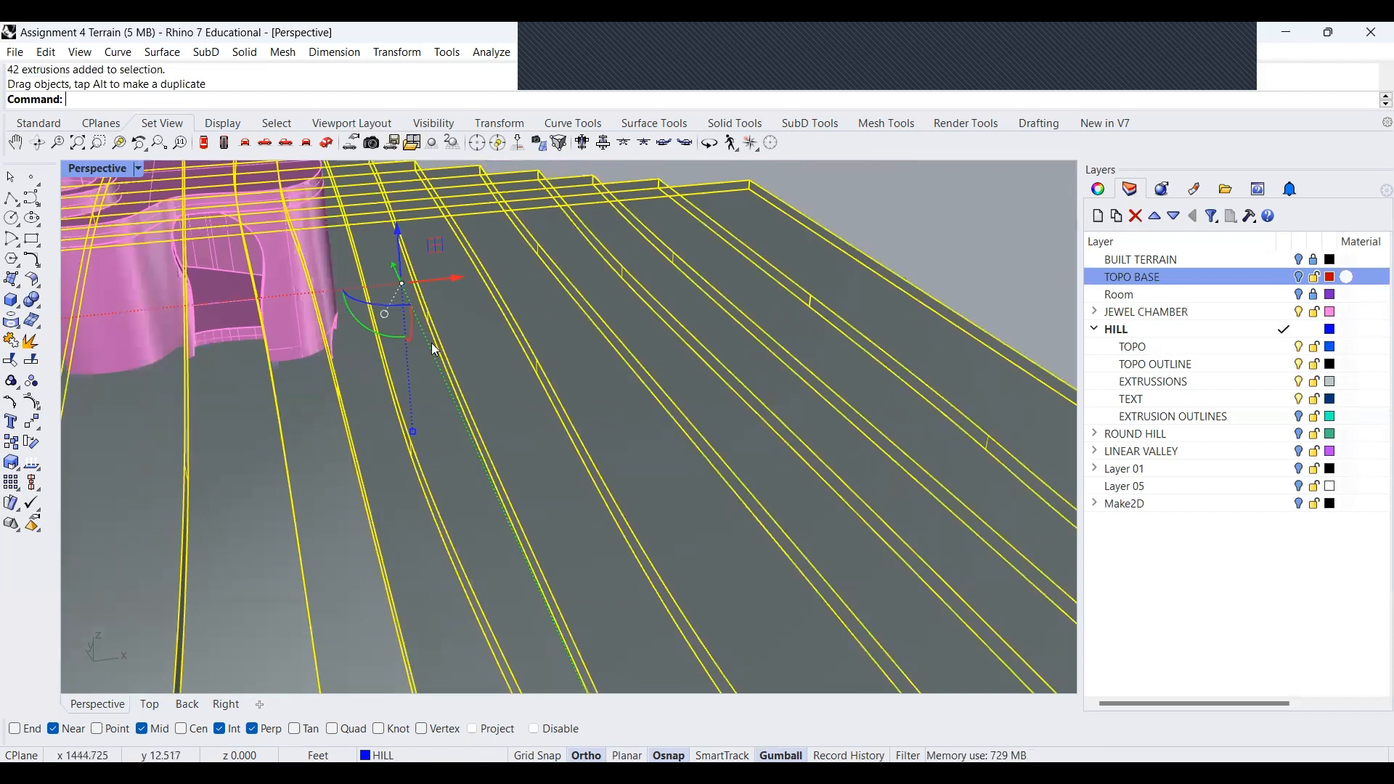
{"action": "key", "text": "ctrl+z"}
{"action": "scroll", "coordinate": [665, 265], "scroll_direction": "down", "scroll_amount": 3}
{"action": "right_click_drag", "start_coordinate": [687, 265], "coordinate": [554, 251]}
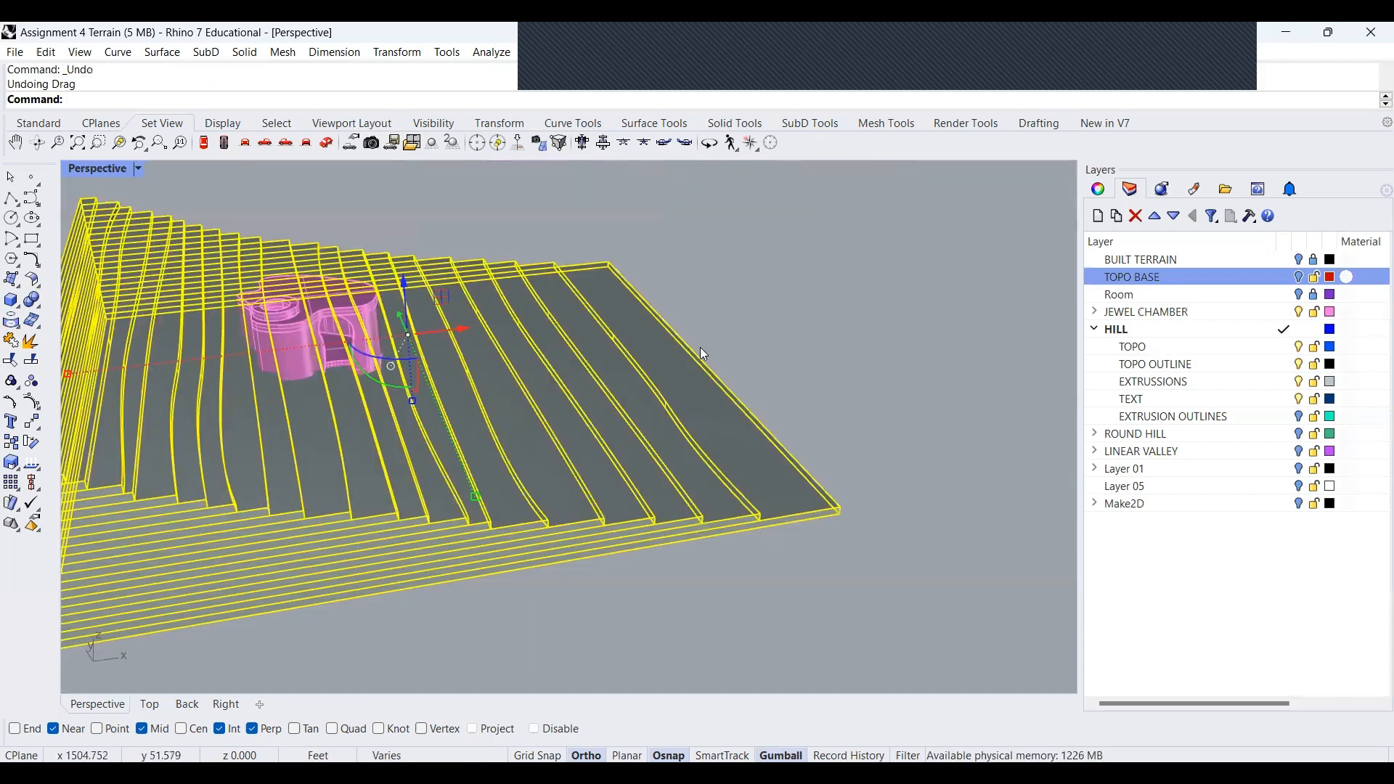
{"action": "key", "text": "Escape"}
Try to subtract the jewel chamber from the stepped hill's extrusions with a Boolean difference
{"action": "right_click_drag", "start_coordinate": [527, 438], "coordinate": [560, 351]}
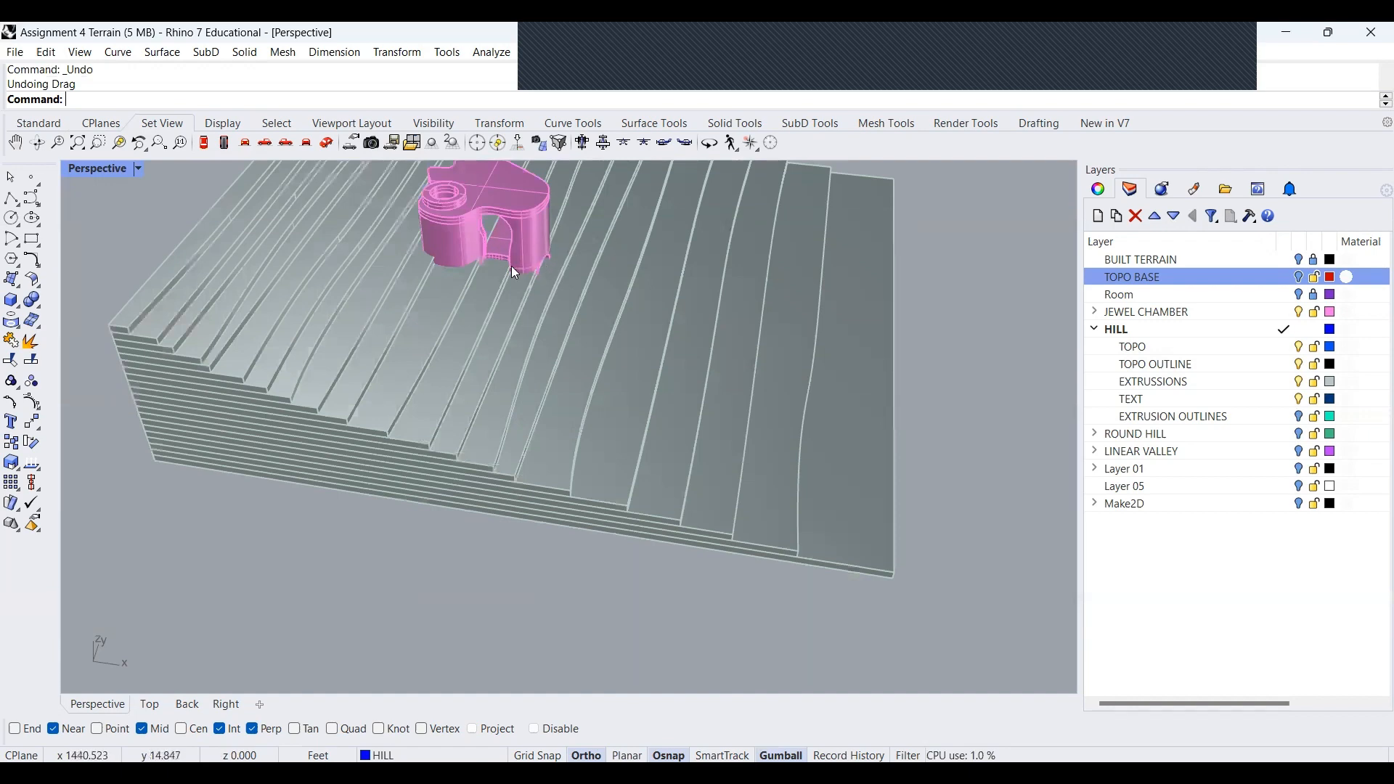
{"action": "scroll", "coordinate": [458, 278], "scroll_direction": "down", "scroll_amount": 10}
{"action": "scroll", "coordinate": [491, 249], "scroll_direction": "up", "scroll_amount": 10}
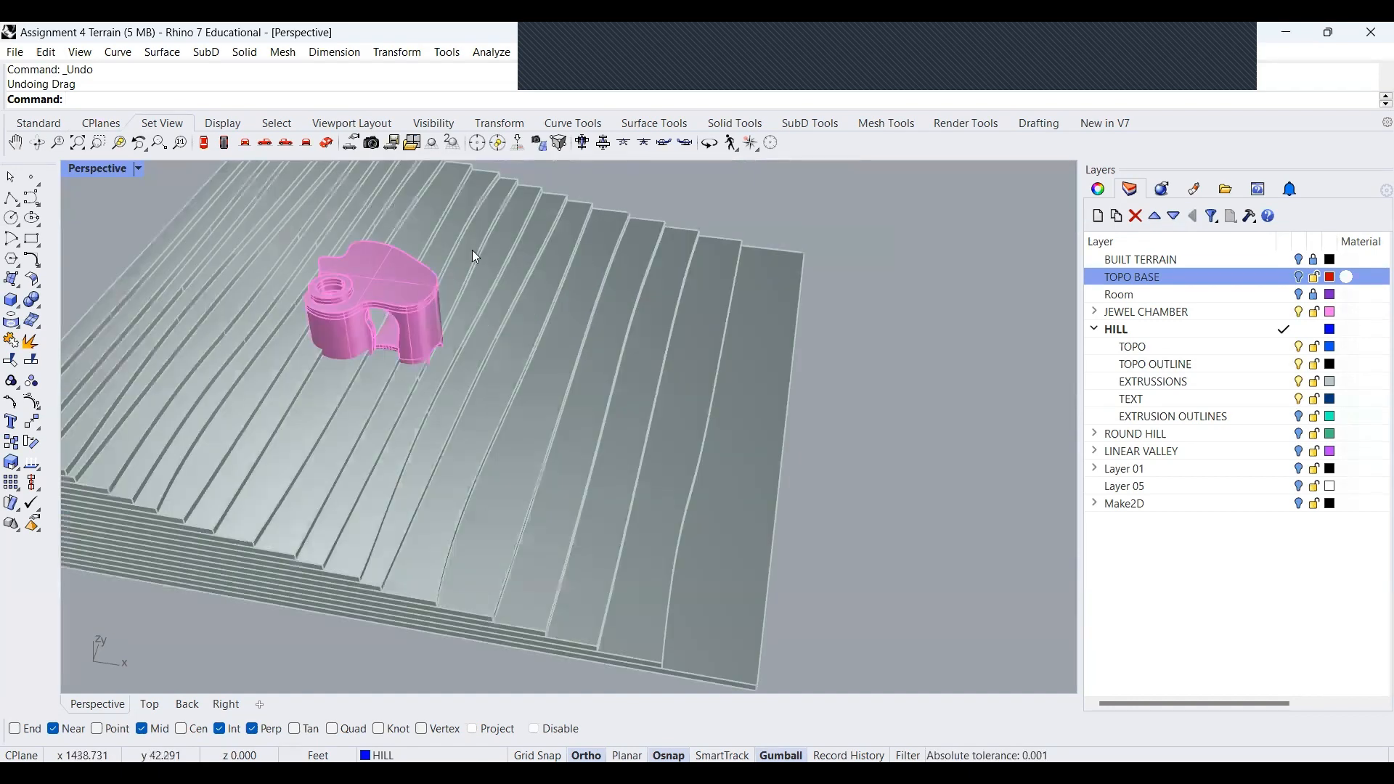
{"action": "scroll", "coordinate": [472, 251], "scroll_direction": "down", "scroll_amount": 2}
{"action": "left_click", "coordinate": [392, 288]}
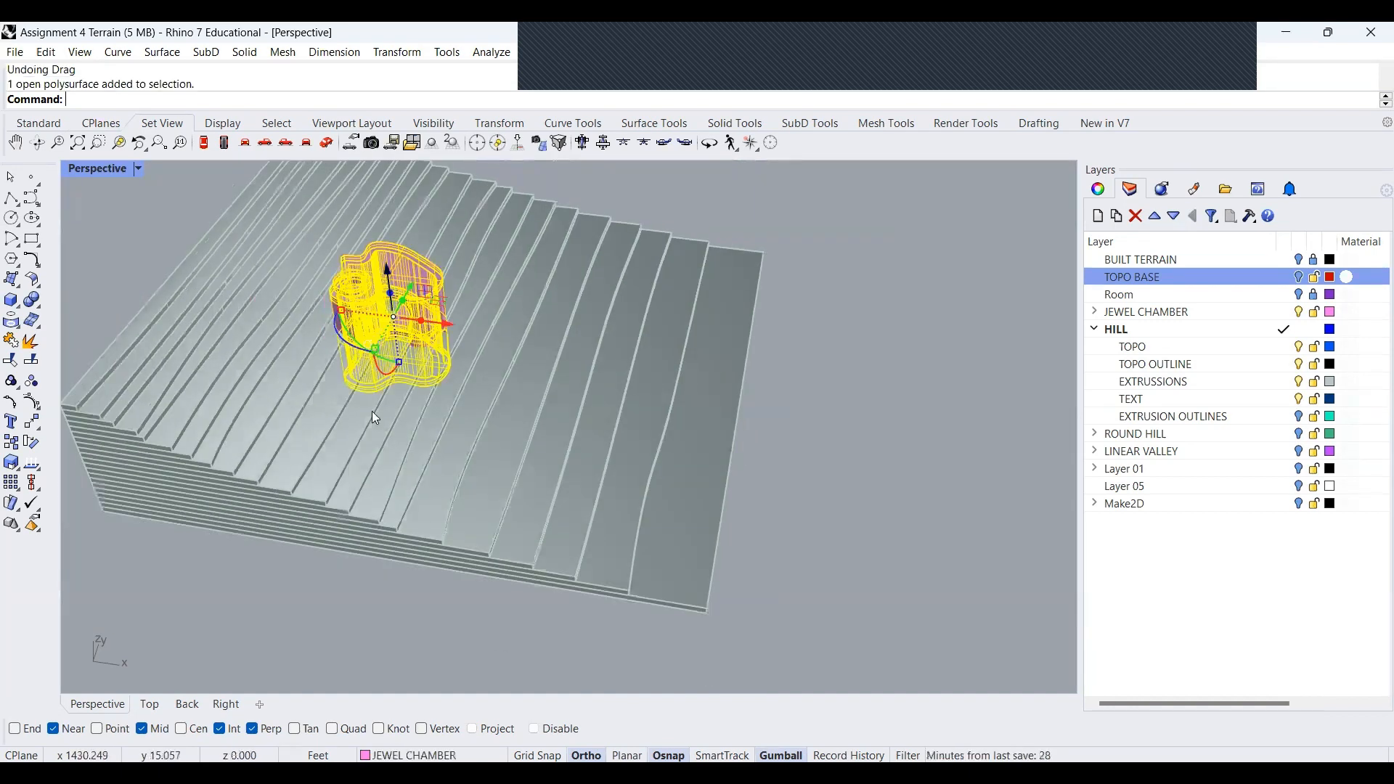
{"action": "left_click", "coordinate": [273, 478]}
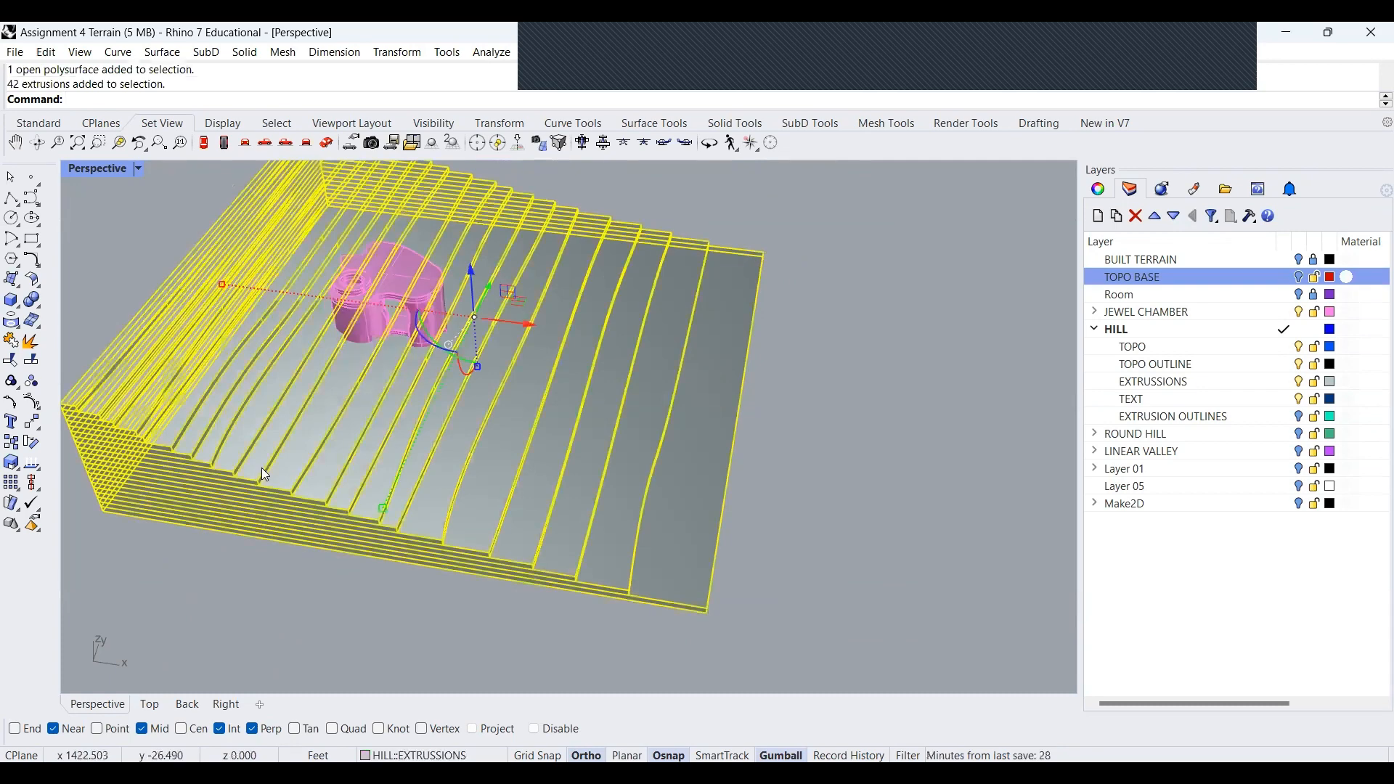
{"action": "type", "text": "Do"}
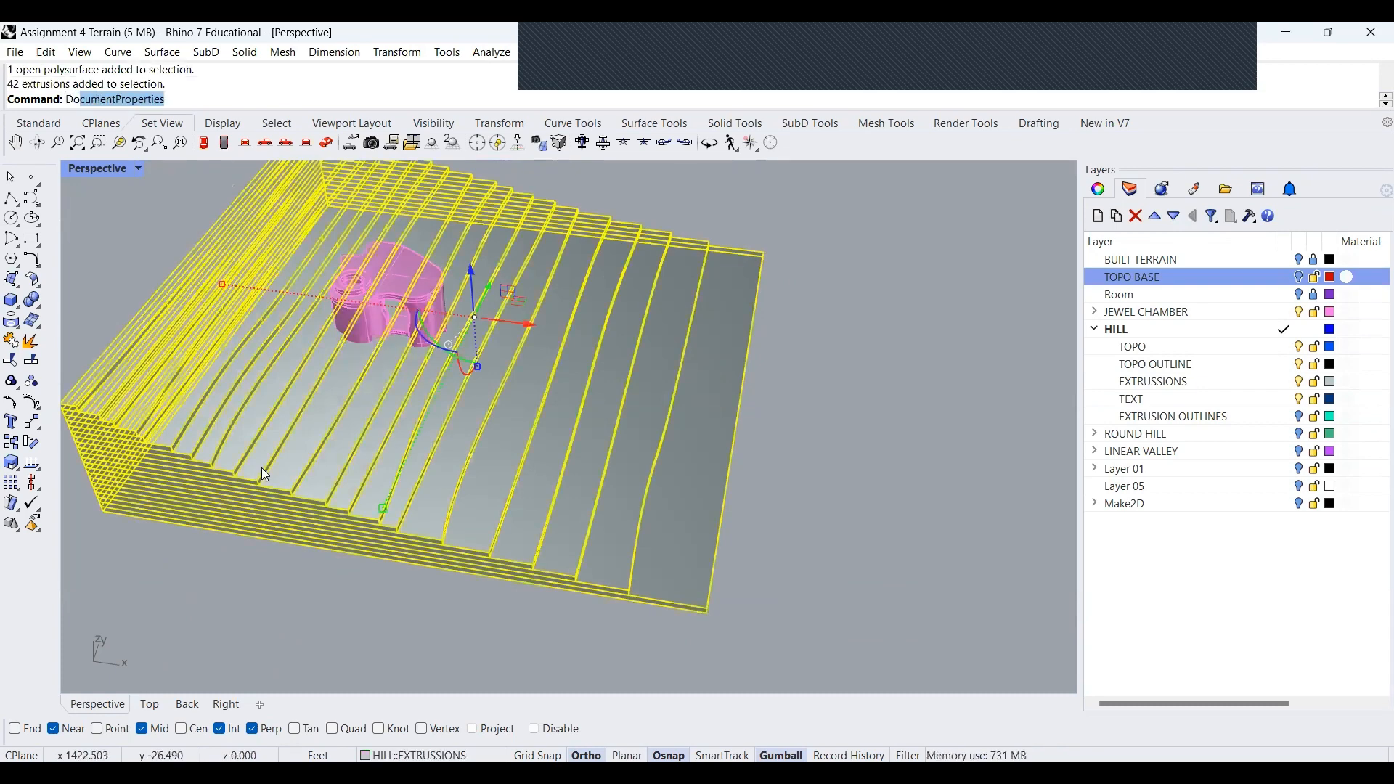
{"action": "key", "text": "BackSpace"}
{"action": "key", "text": "BackSpace"}
{"action": "type", "text": "BooleanDifference"}
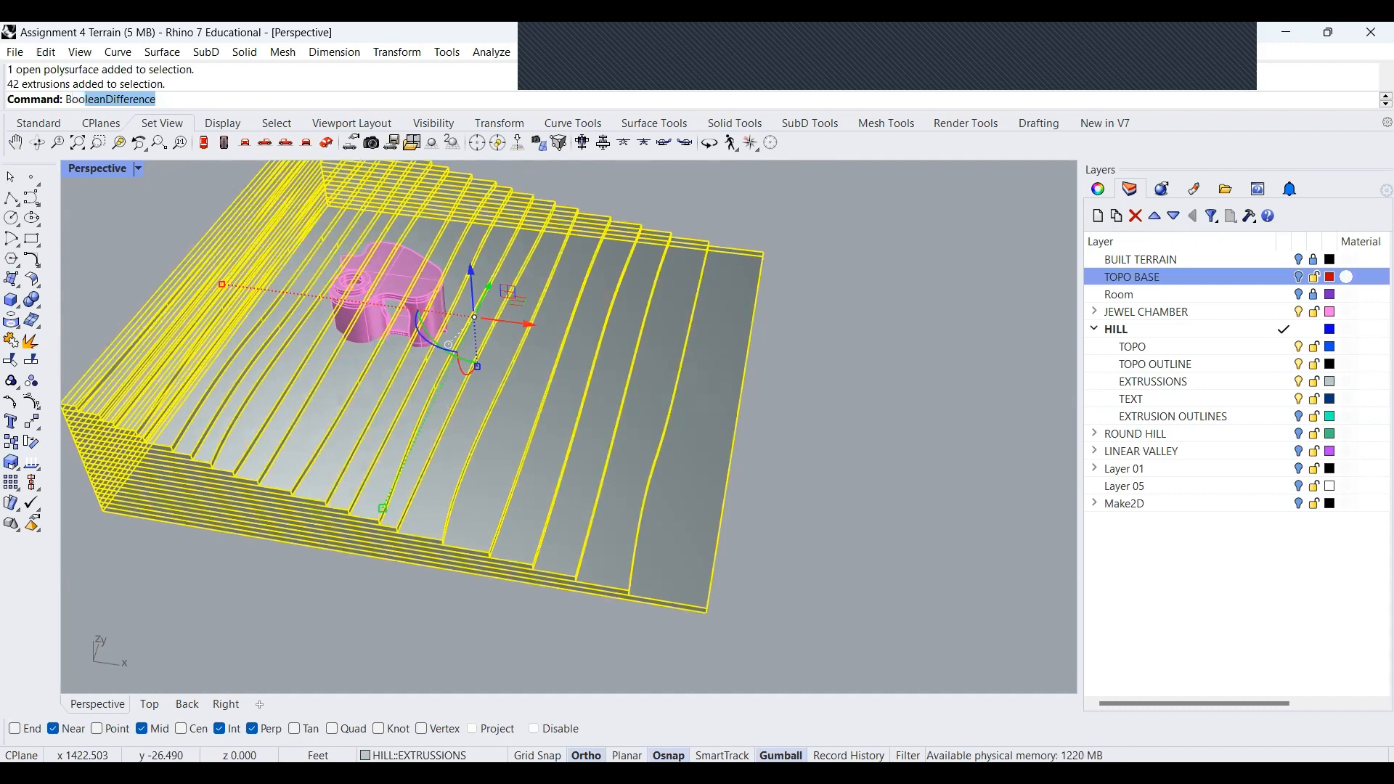
{"action": "key", "text": "Return"}
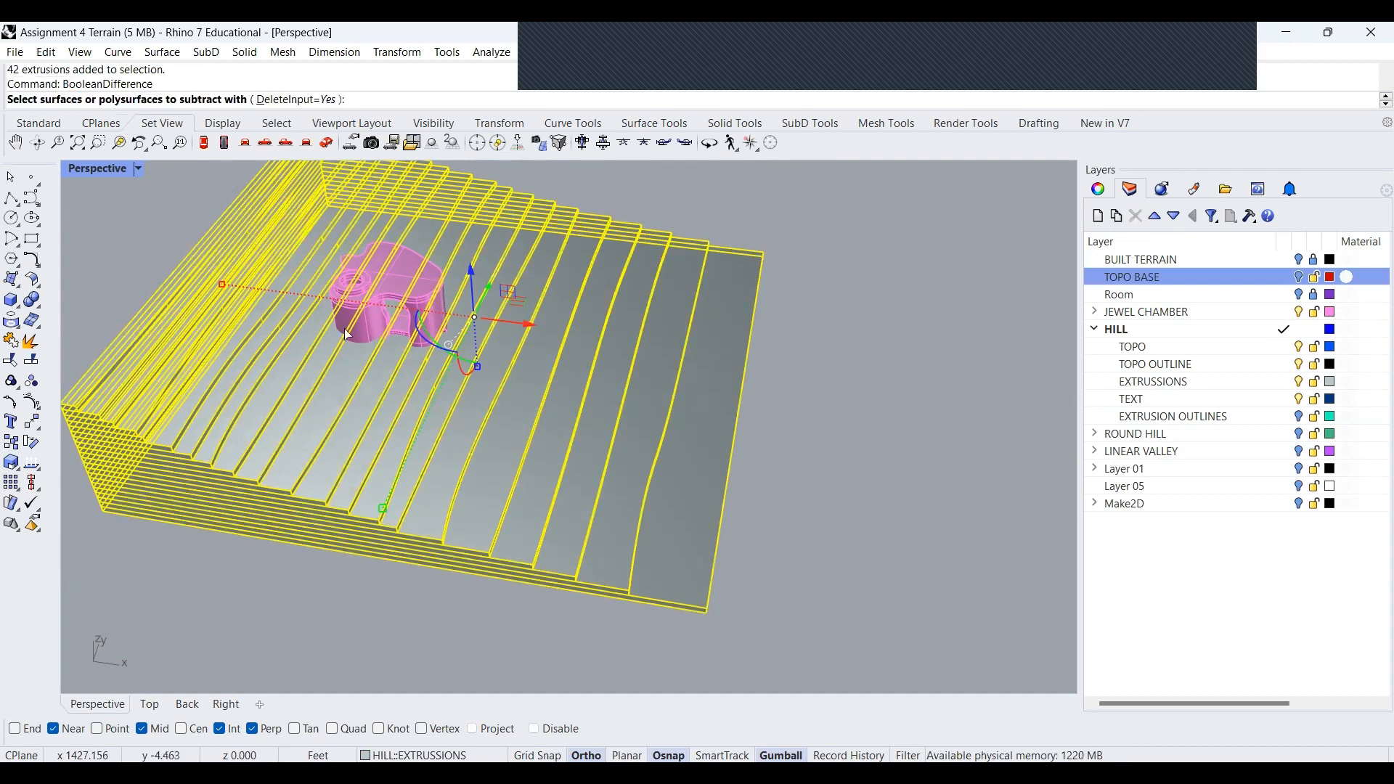
{"action": "left_click", "coordinate": [400, 291]}
{"action": "key", "text": "Return"}
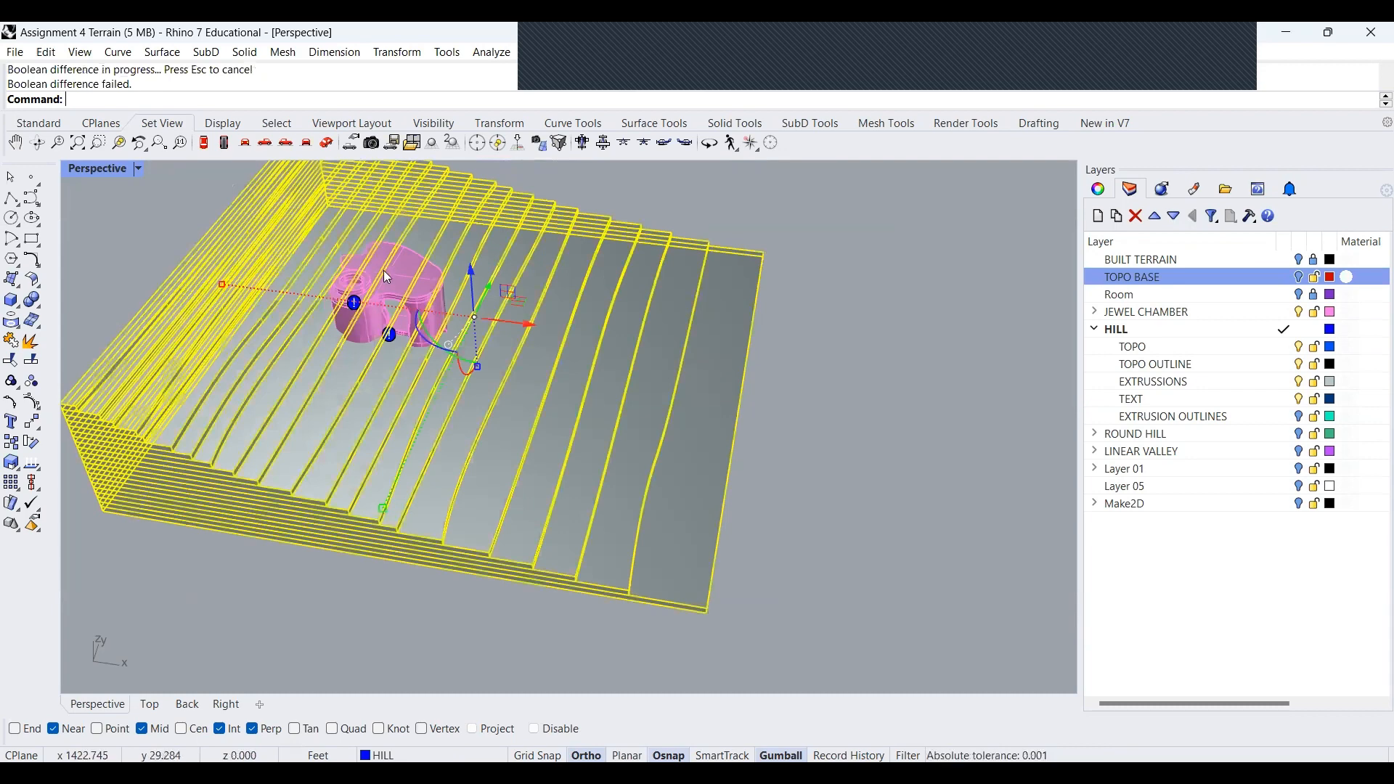
{"action": "key", "text": "Escape"}
Move the jewel chamber 50' along the X axis, away from its spot in the hill, to check the hill beneath it
{"action": "scroll", "coordinate": [370, 314], "scroll_direction": "up", "scroll_amount": 5}
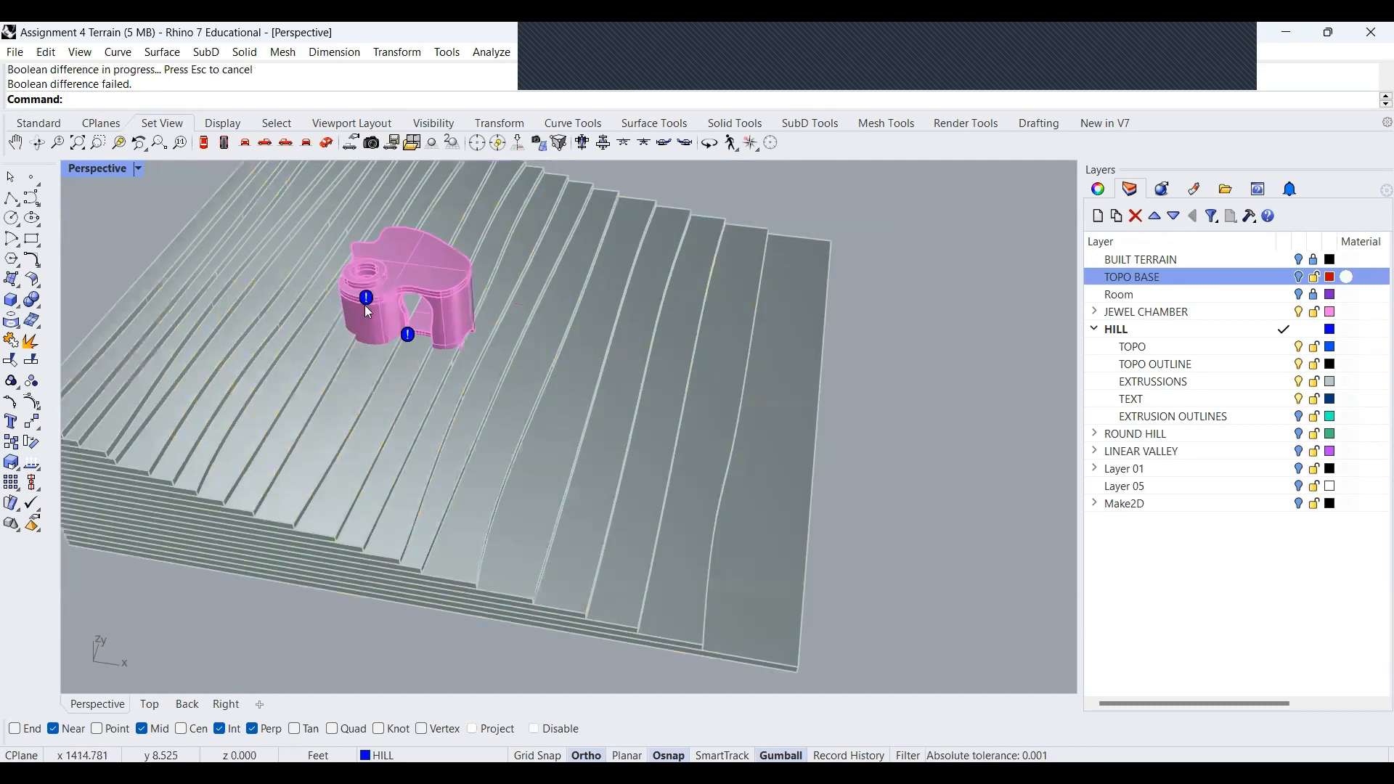
{"action": "left_click", "coordinate": [395, 283]}
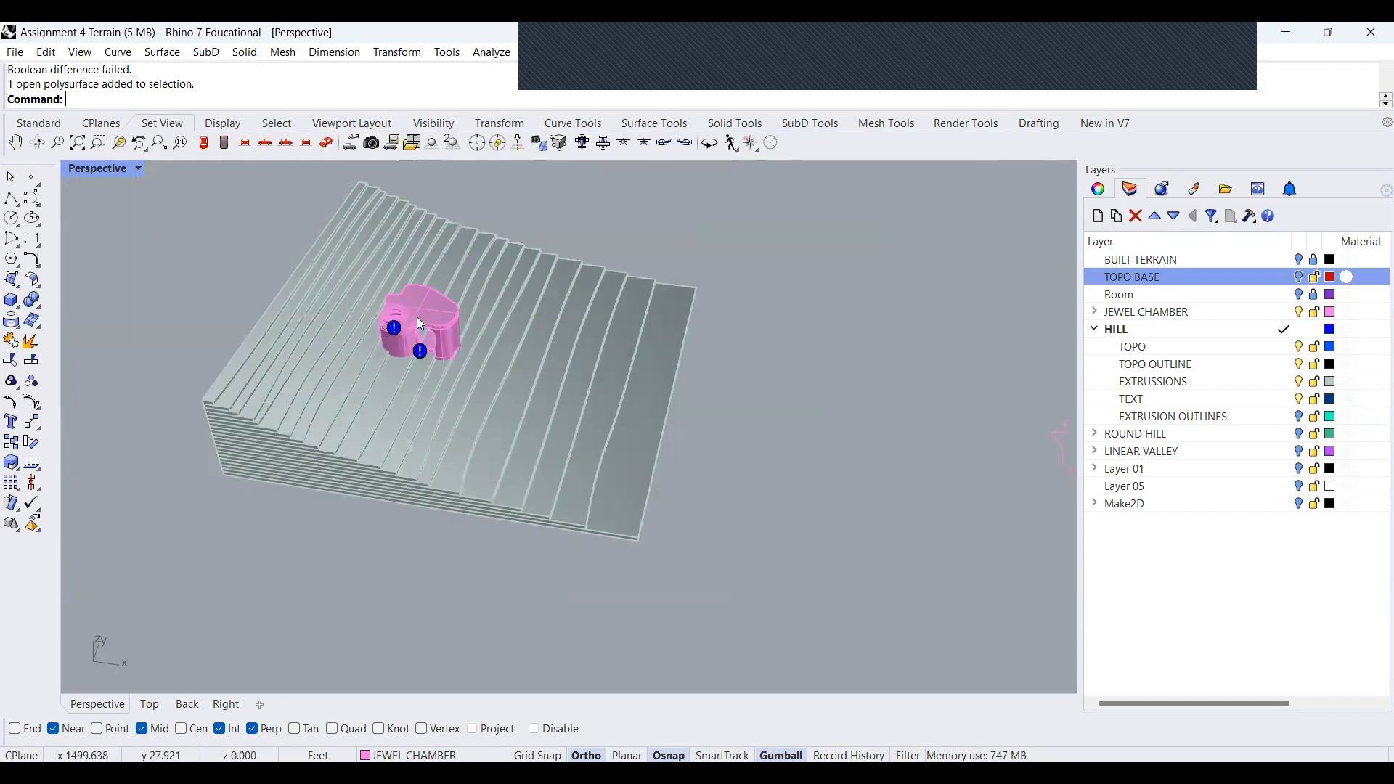
{"action": "left_click", "coordinate": [436, 321]}
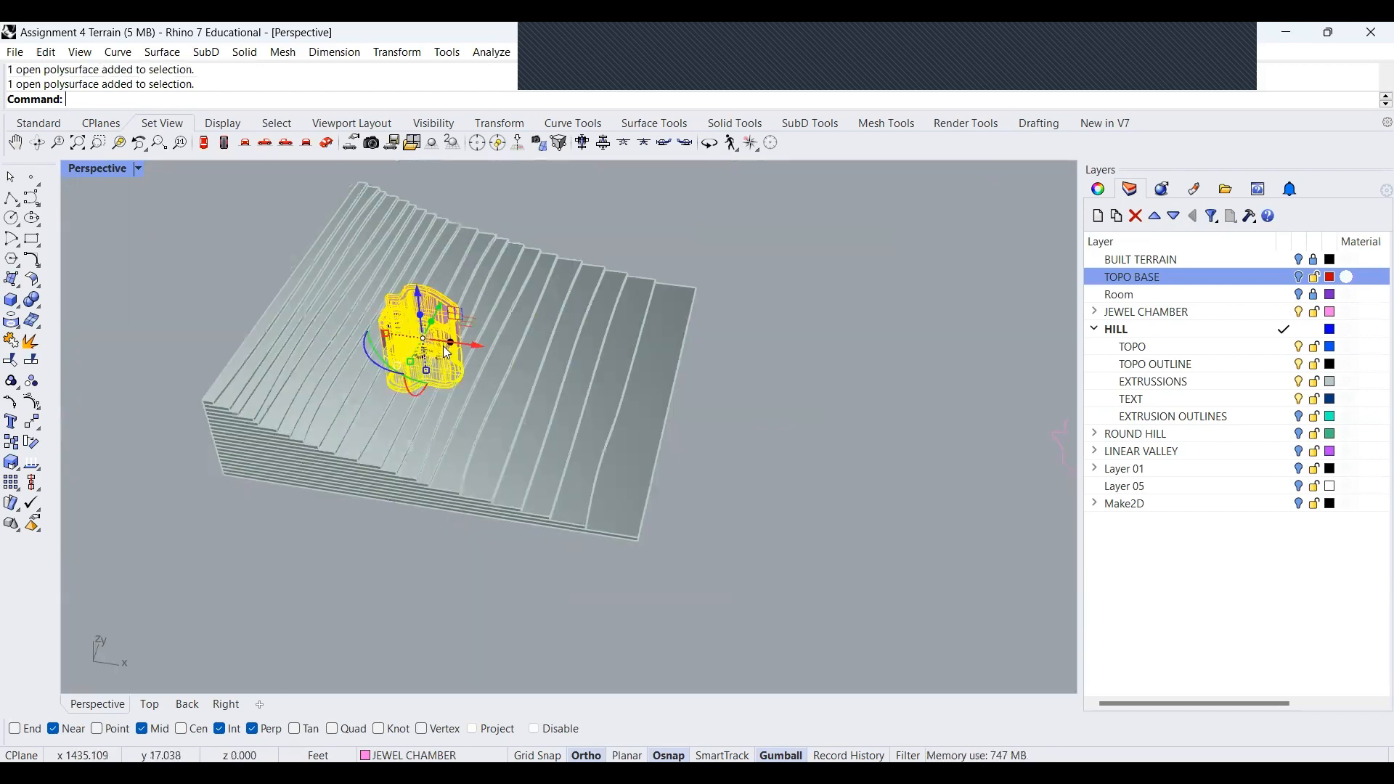
{"action": "left_click_drag", "start_coordinate": [472, 345], "coordinate": [804, 395]}
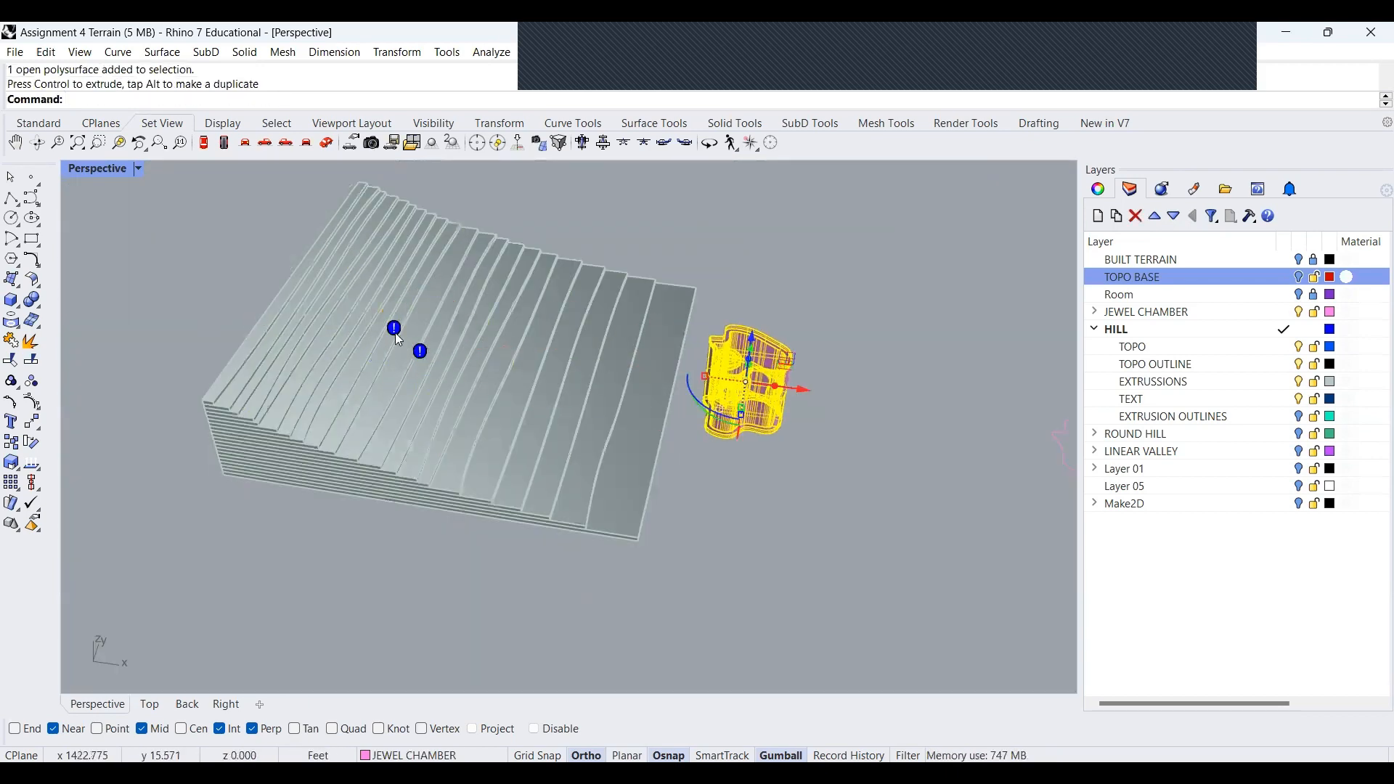
{"action": "key", "text": "ctrl+z"}
{"action": "left_click", "coordinate": [475, 348]}
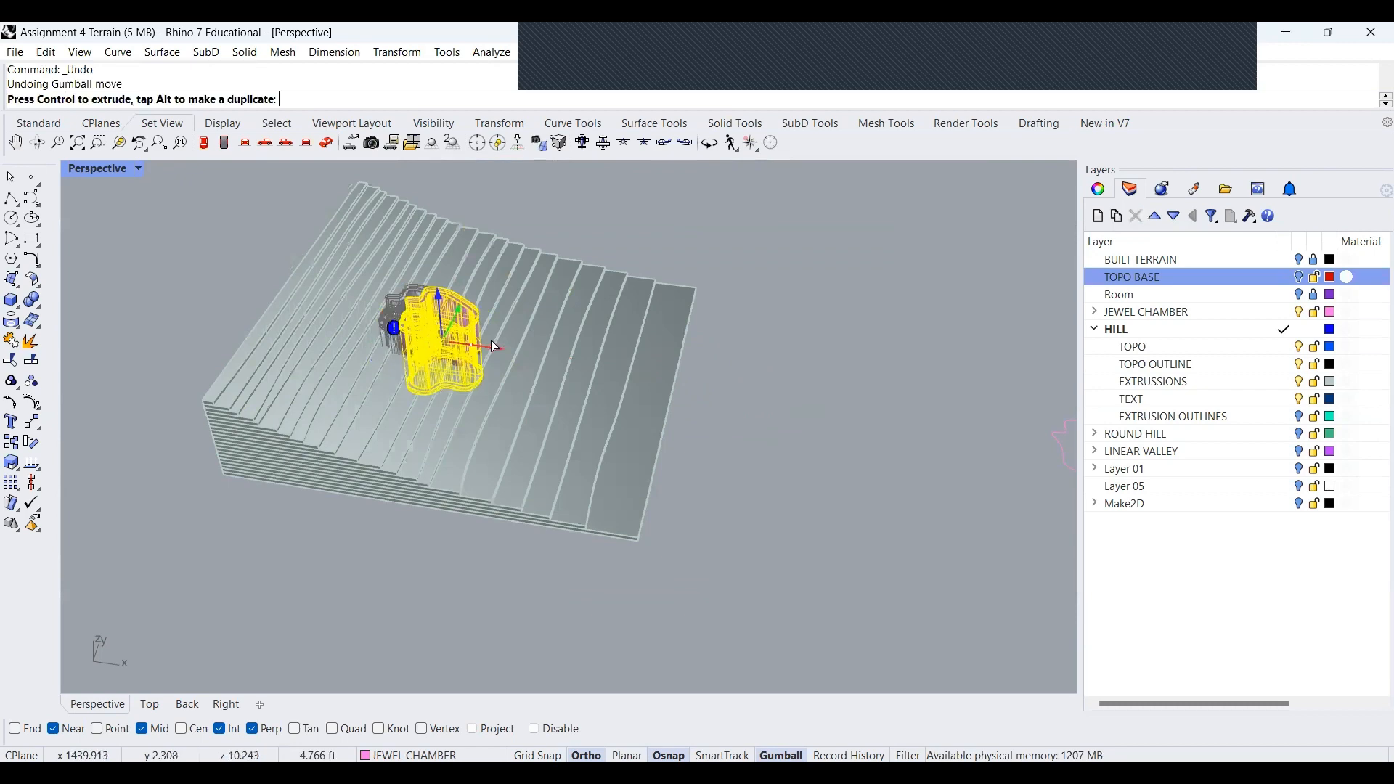
{"action": "type", "text": "50'"}
{"action": "key", "text": "Return"}
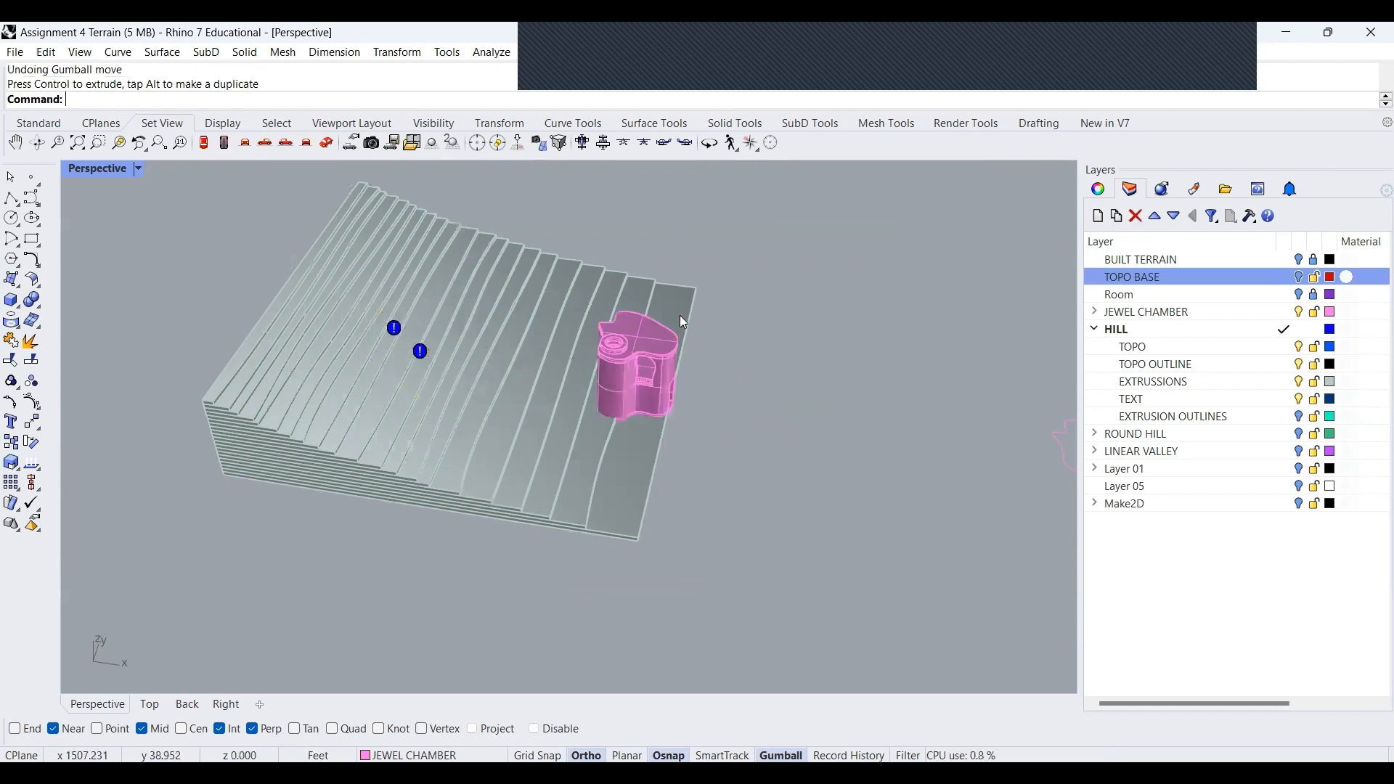
{"action": "left_click", "coordinate": [421, 353]}
{"action": "left_click", "coordinate": [422, 353]}
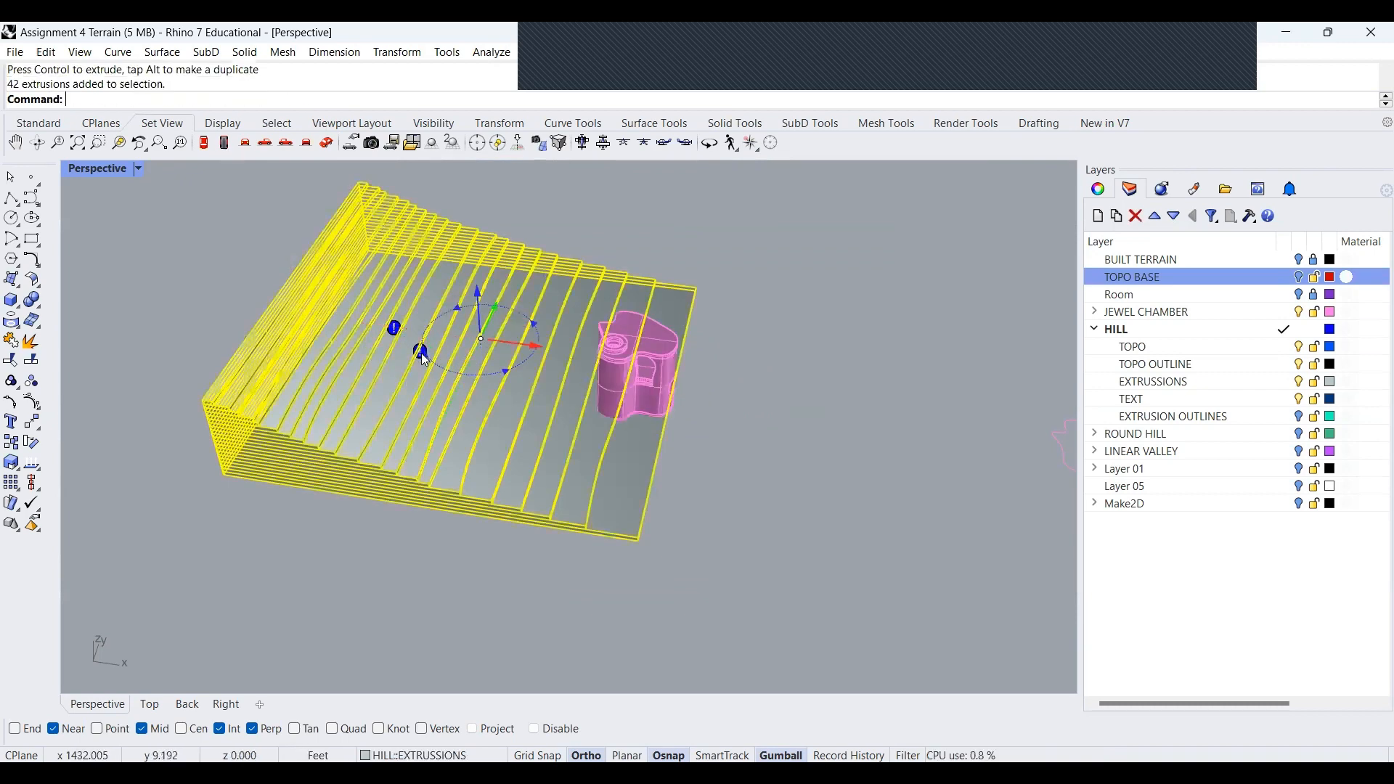
Undo the chamber's 50' move and the Boolean difference, and clear the selection
{"action": "key", "text": "ctrl+z"}
{"action": "key", "text": "ctrl+z"}
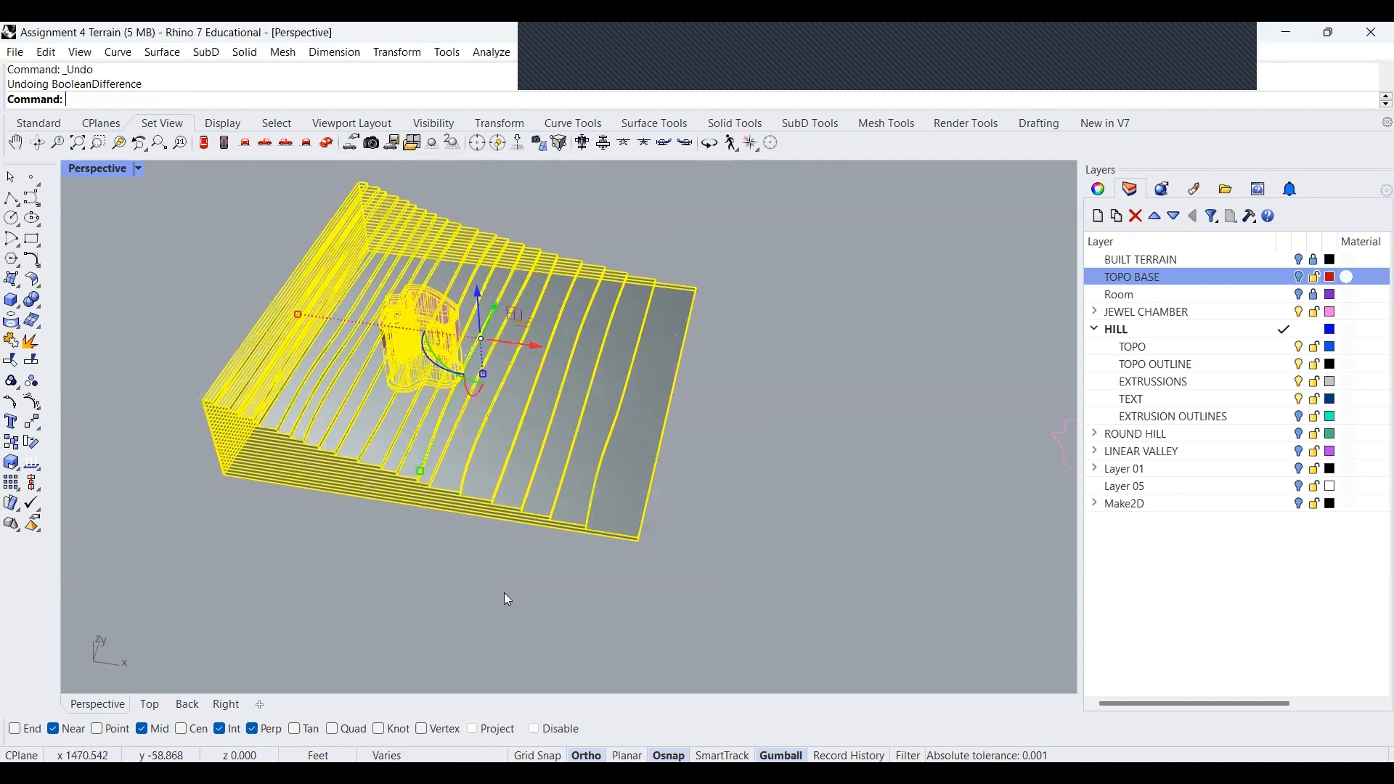
{"action": "left_click", "coordinate": [506, 596]}
Extrude the chamber's base outline curve beside the hill into a 21 ft high solid, using a point on the hill's upper edge
{"action": "left_click", "coordinate": [396, 334]}
{"action": "scroll", "coordinate": [617, 399], "scroll_direction": "down", "scroll_amount": 10}
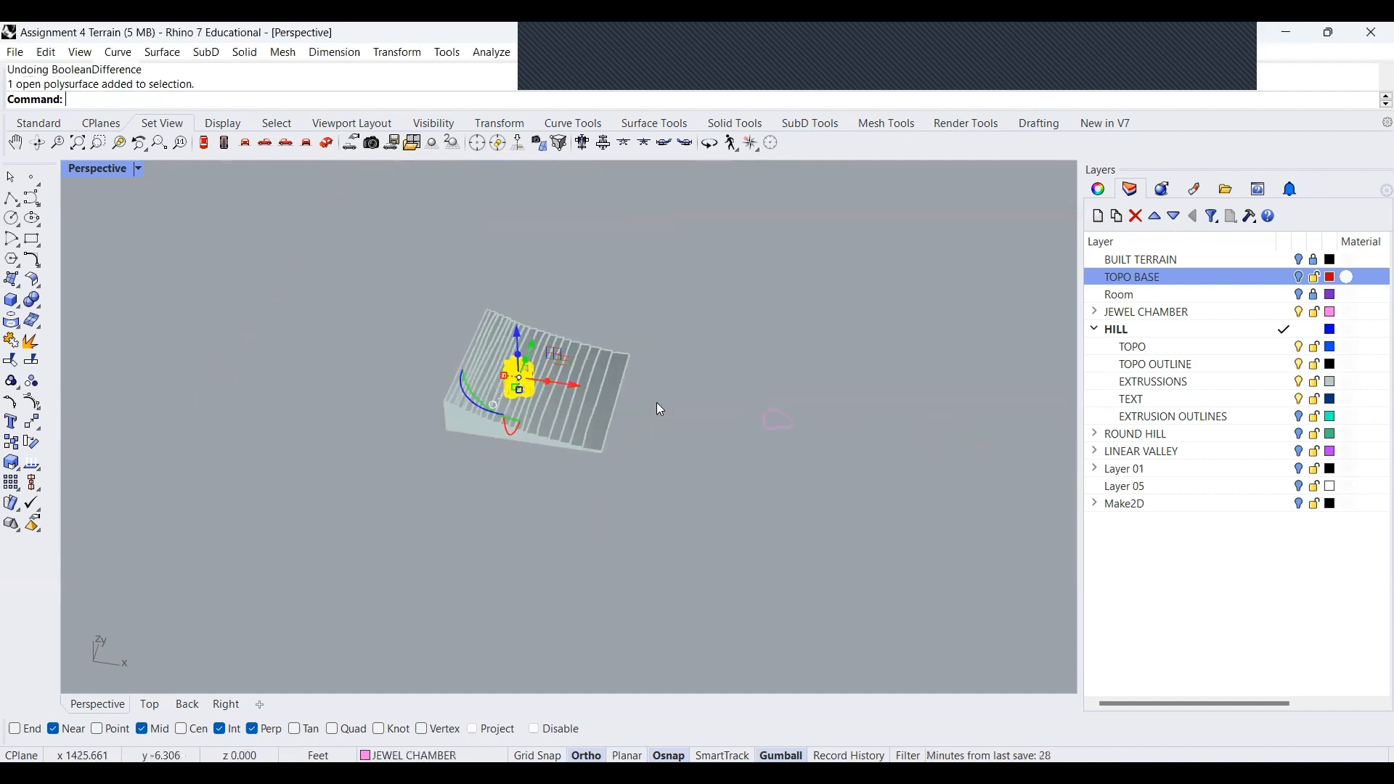
{"action": "scroll", "coordinate": [747, 409], "scroll_direction": "up", "scroll_amount": 6}
{"action": "scroll", "coordinate": [671, 430], "scroll_direction": "up", "scroll_amount": 6}
{"action": "left_click", "coordinate": [674, 433]}
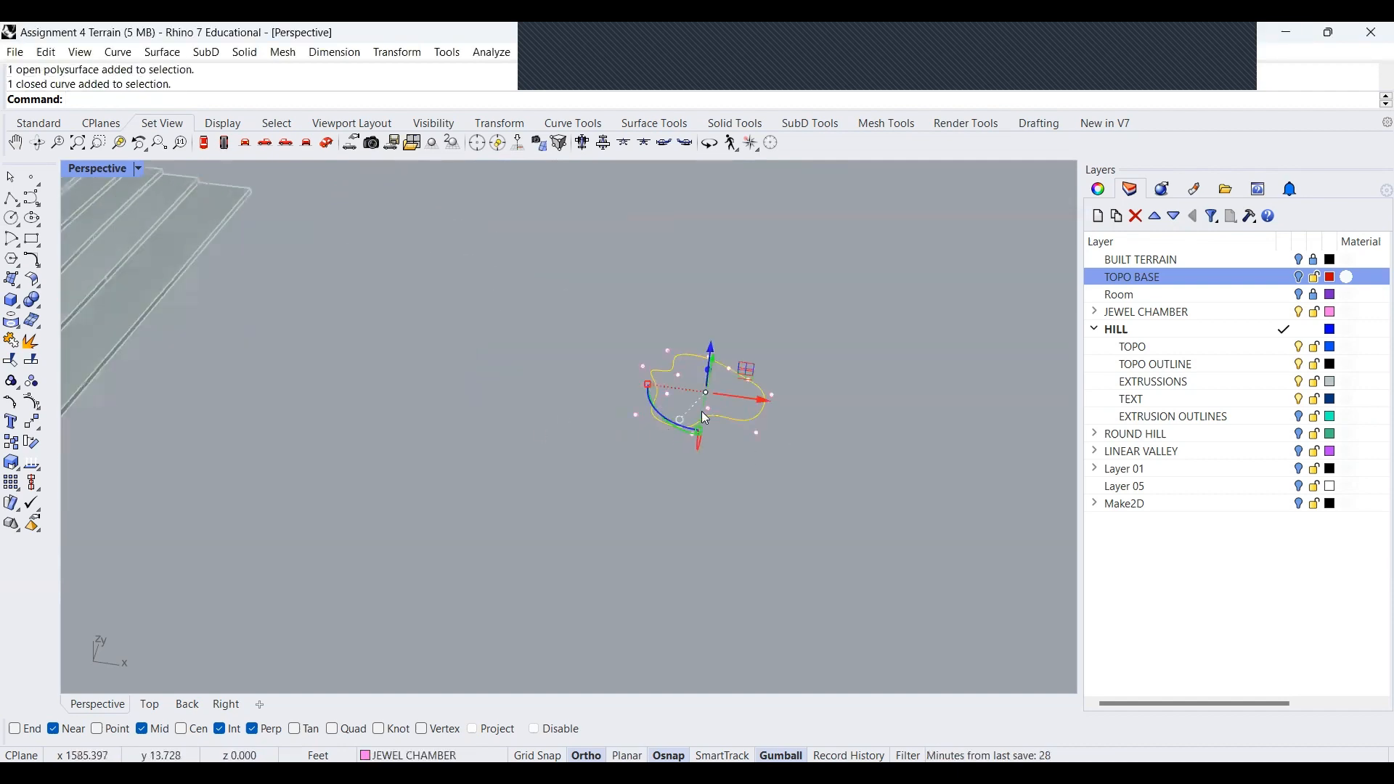
{"action": "scroll", "coordinate": [819, 466], "scroll_direction": "down", "scroll_amount": 4}
{"action": "scroll", "coordinate": [819, 466], "scroll_direction": "down", "scroll_amount": 2}
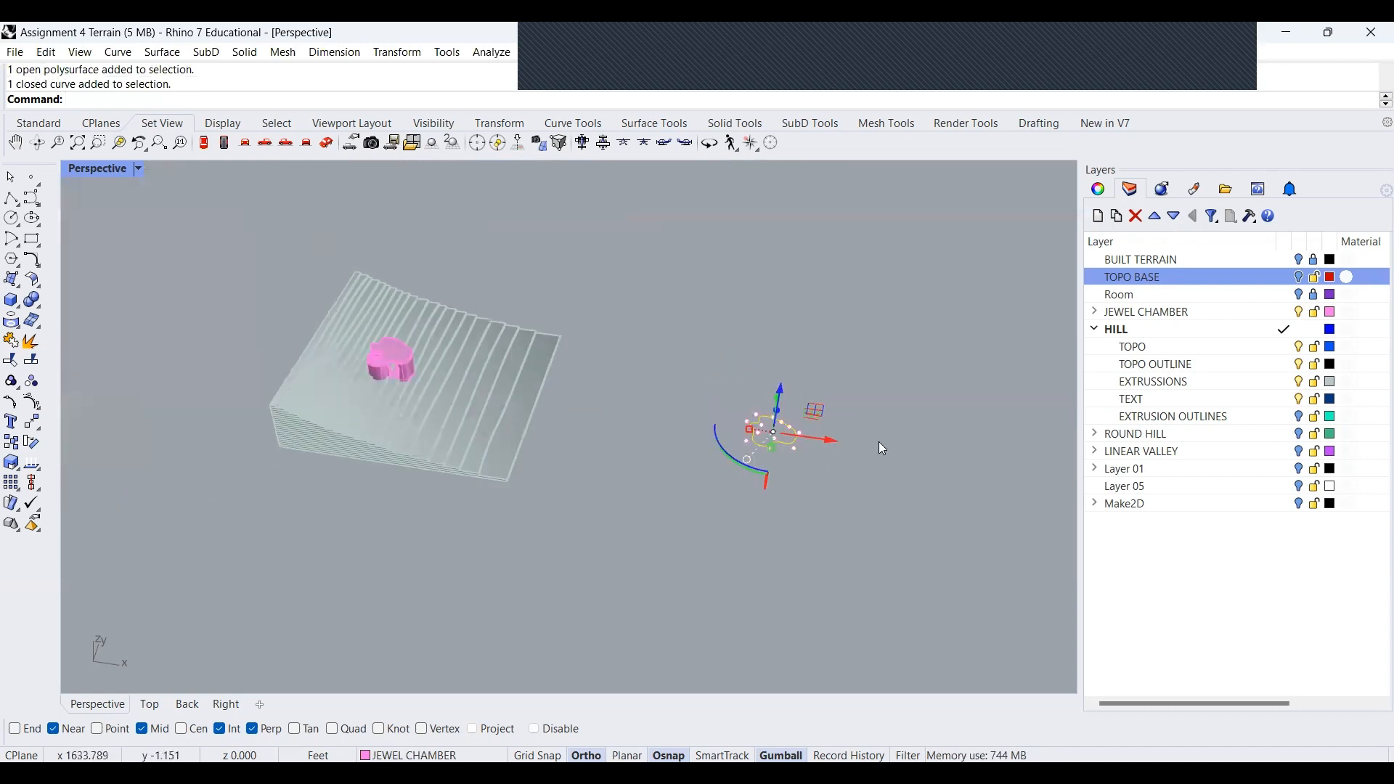
{"action": "scroll", "coordinate": [881, 446], "scroll_direction": "up", "scroll_amount": 4}
{"action": "type", "text": "E"}
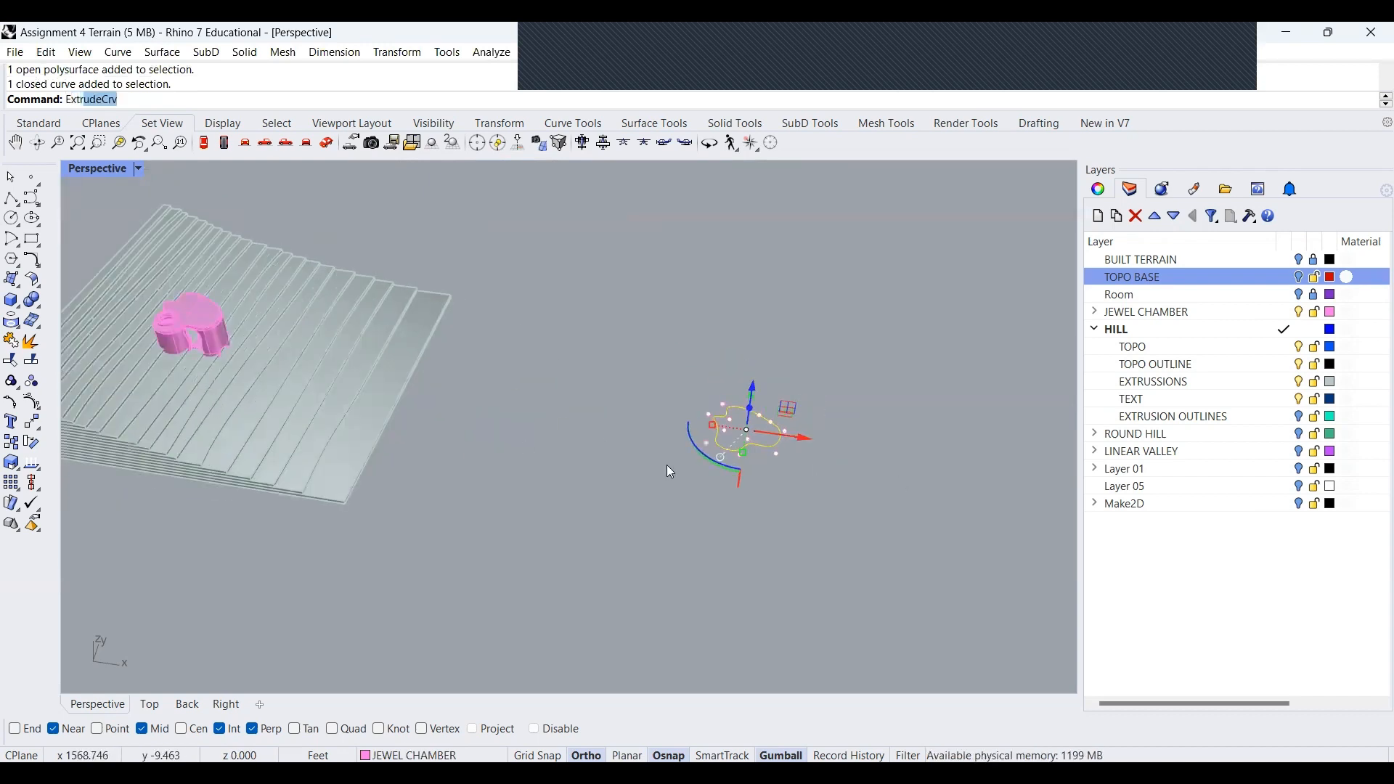
{"action": "type", "text": "xtr"}
{"action": "key", "text": "Return"}
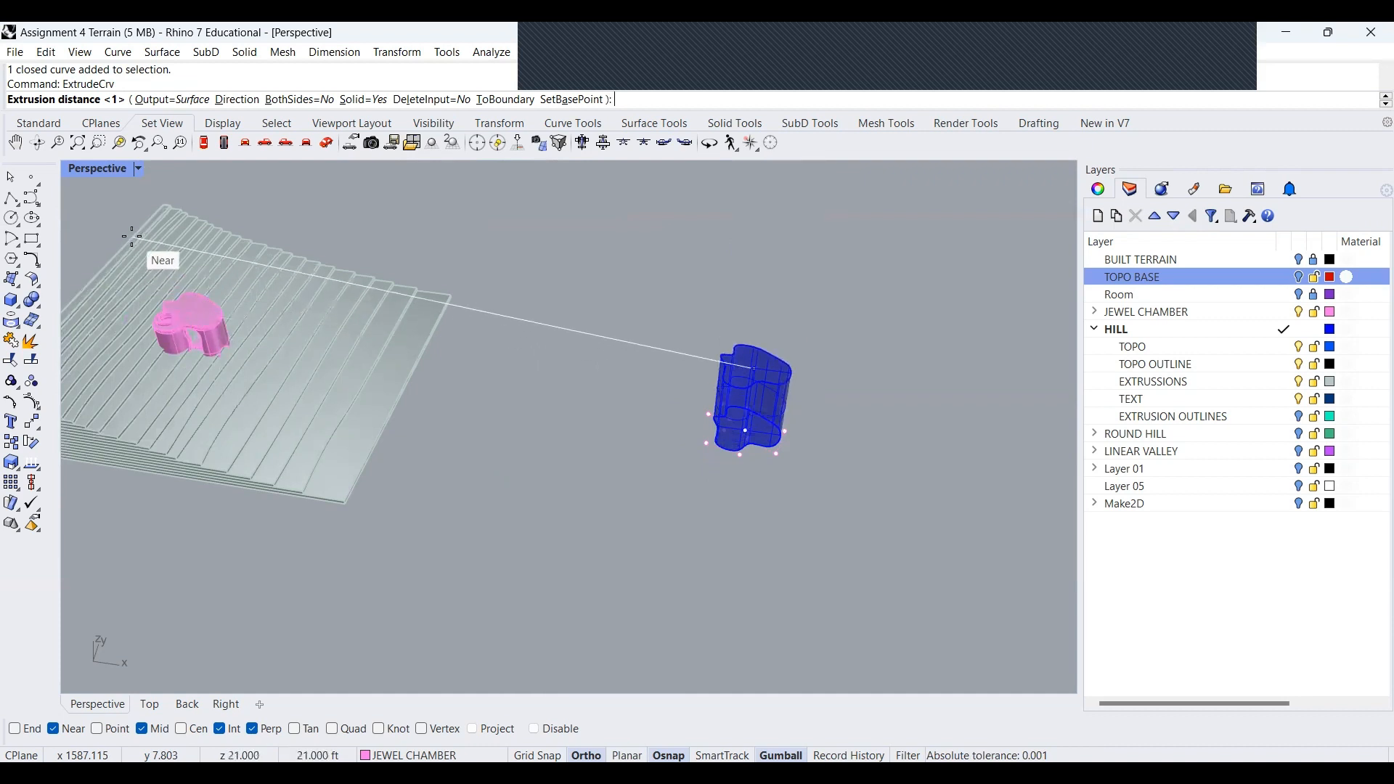
{"action": "left_click", "coordinate": [132, 237]}
Assign the extruded outline solid to the JEWEL CHAMBER layer
{"action": "left_click", "coordinate": [775, 410]}
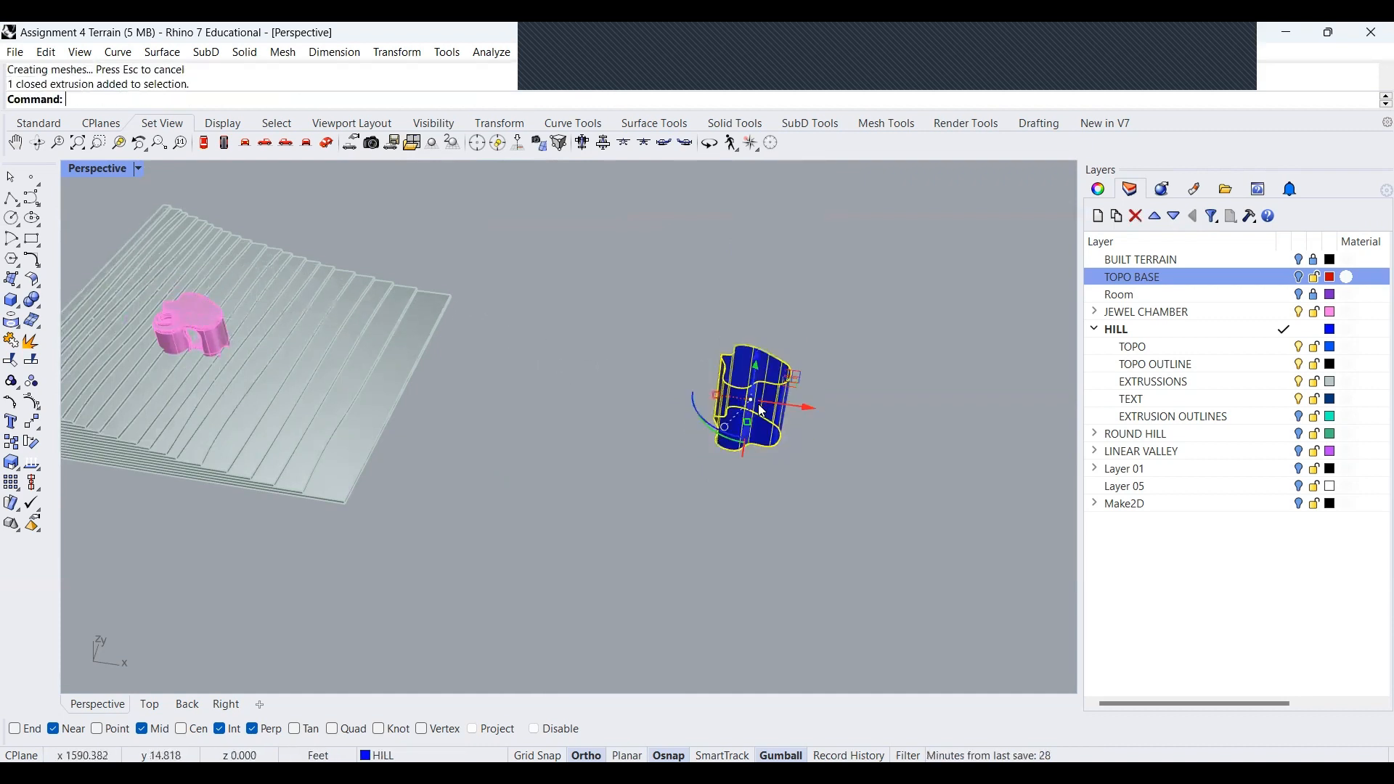
{"action": "left_click", "coordinate": [382, 755]}
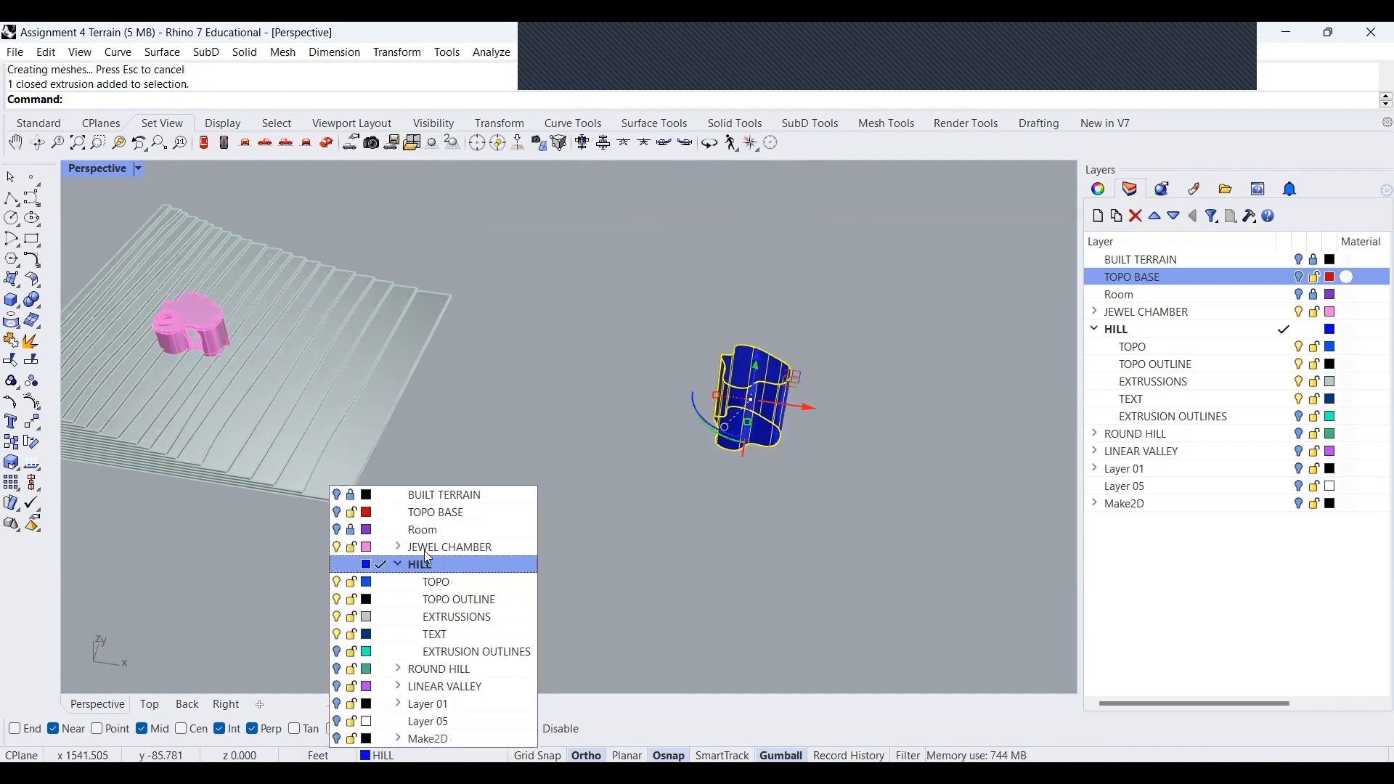
{"action": "left_click", "coordinate": [414, 548]}
Create a sublayer named JEWEL CHAMBER OUTLINE under the JEWEL CHAMBER layer
{"action": "left_click", "coordinate": [1095, 314]}
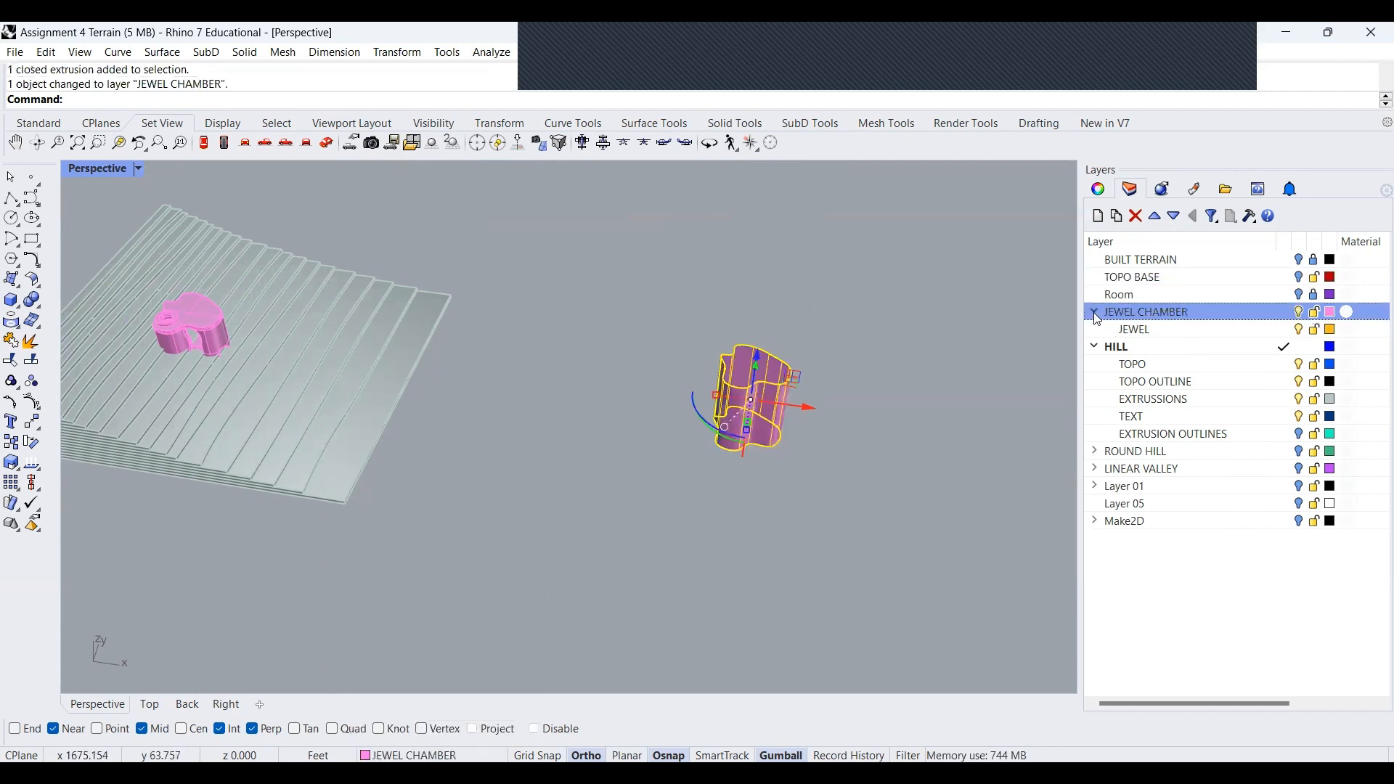
{"action": "left_click", "coordinate": [1135, 331]}
{"action": "left_click", "coordinate": [1099, 216]}
{"action": "type", "text": "J"}
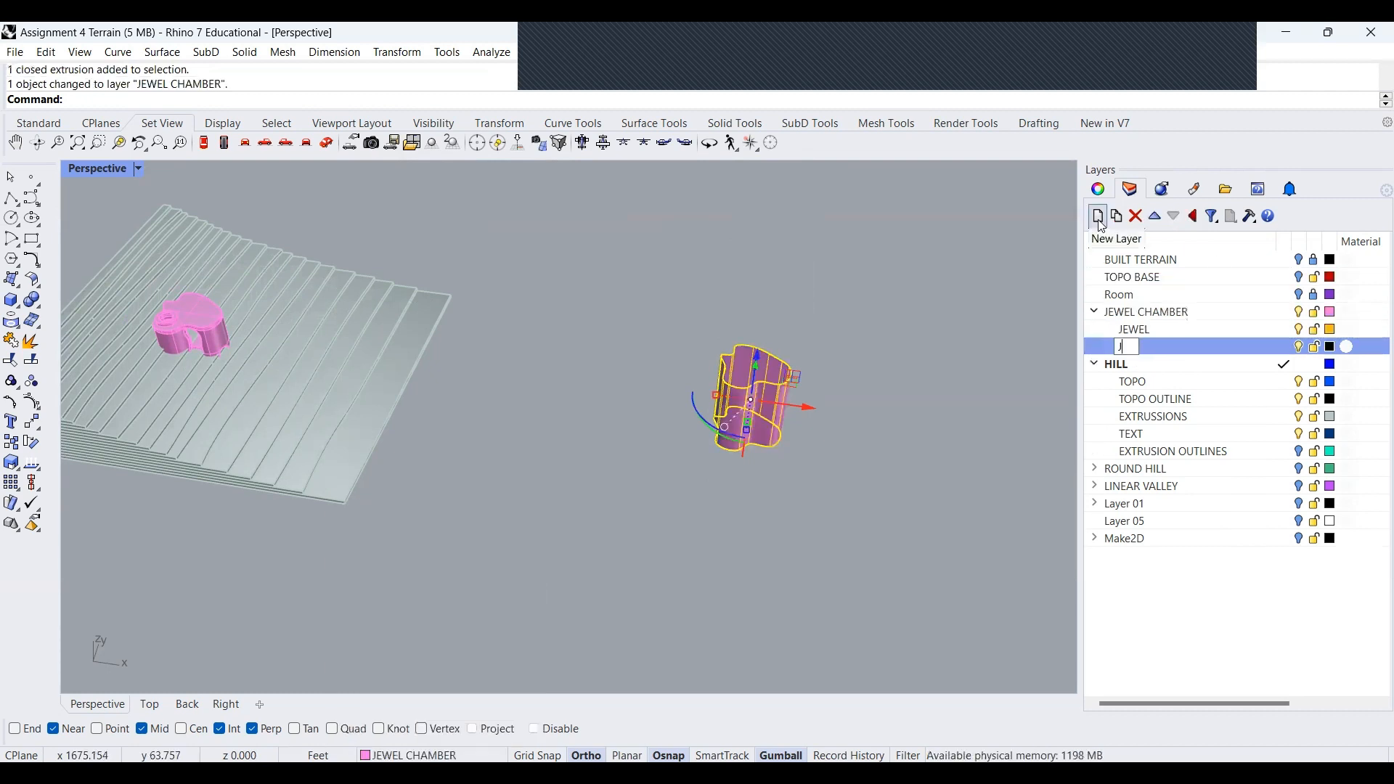
{"action": "type", "text": "EWEL "}
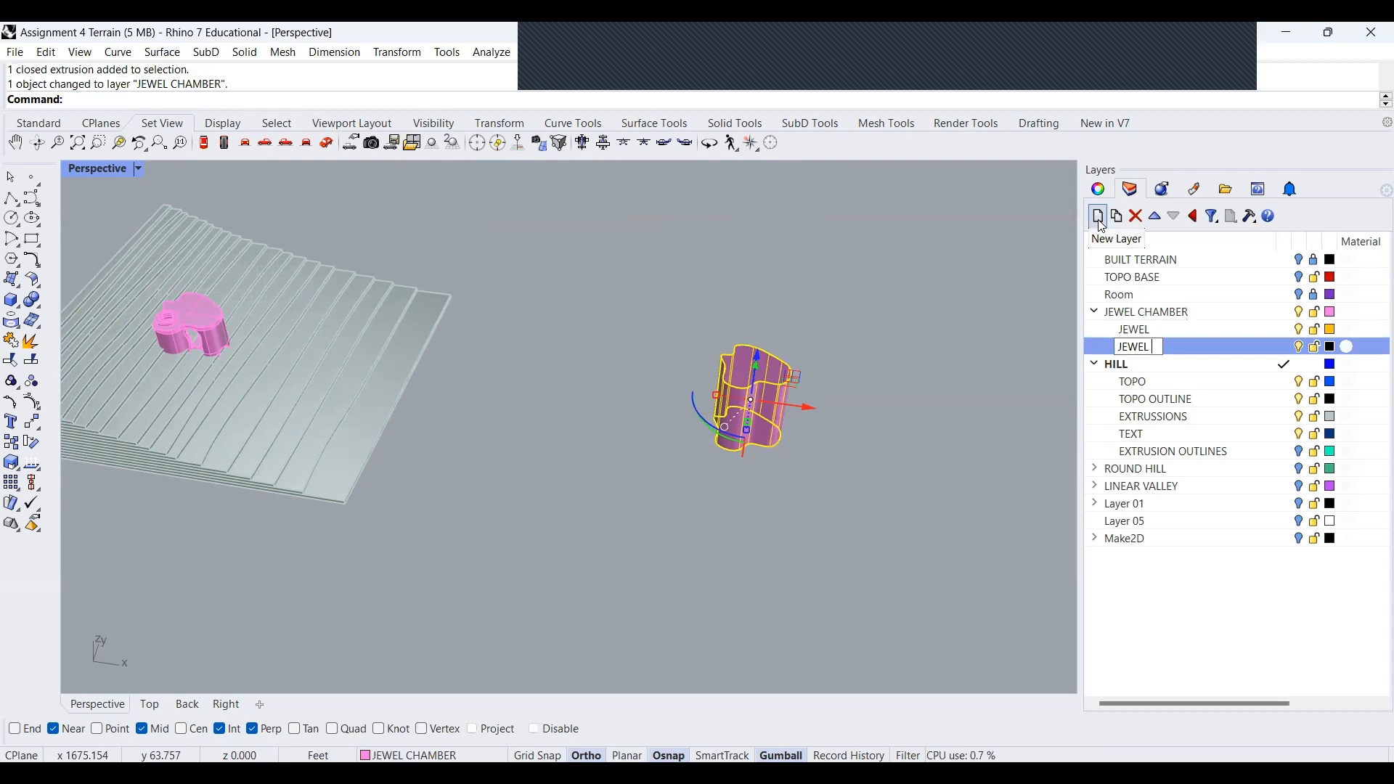
{"action": "type", "text": "VHAMBER POUTL"}
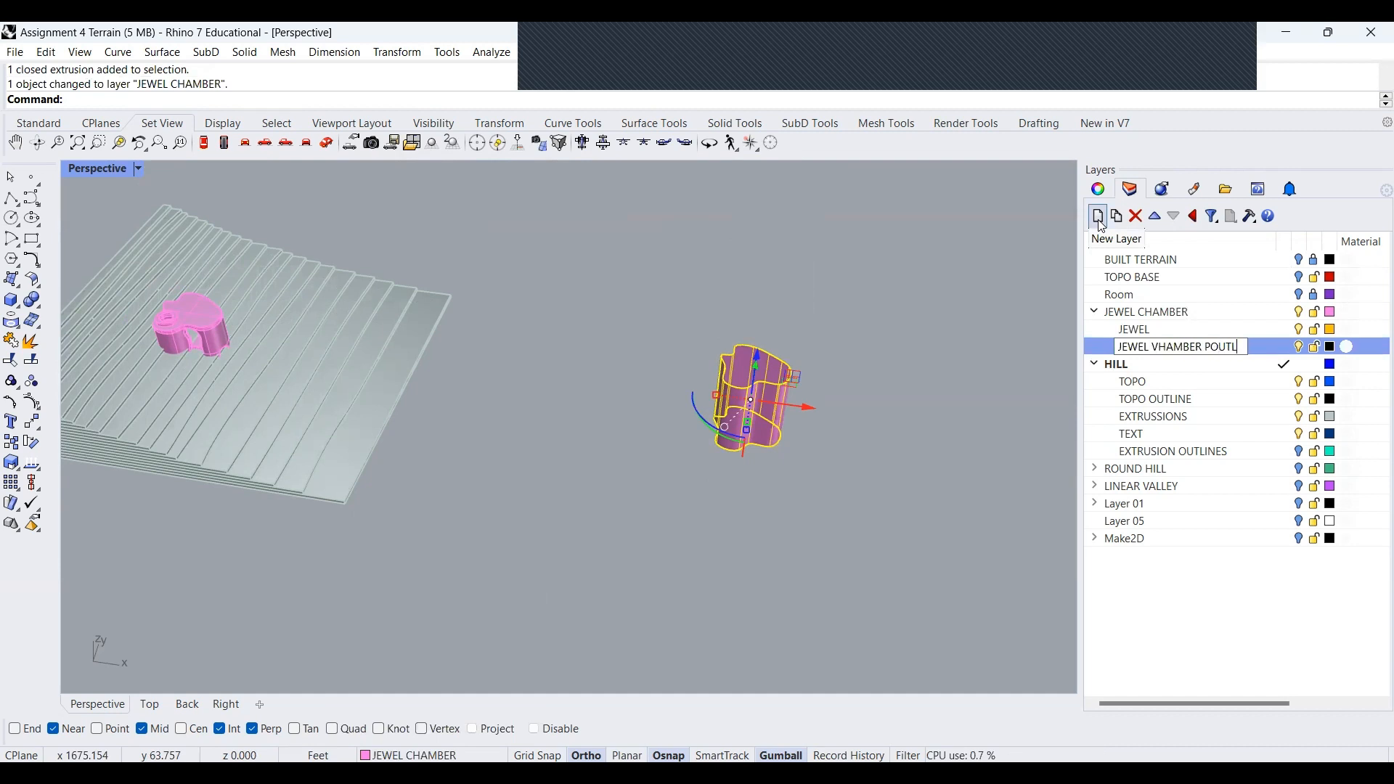
{"action": "type", "text": "INE"}
{"action": "key", "text": "BackSpace"}
{"action": "key", "text": "BackSpace"}
{"action": "key", "text": "BackSpace"}
{"action": "key", "text": "BackSpace"}
{"action": "key", "text": "BackSpace"}
{"action": "key", "text": "BackSpace"}
{"action": "key", "text": "BackSpace"}
{"action": "key", "text": "BackSpace"}
{"action": "key", "text": "BackSpace"}
{"action": "key", "text": "BackSpace"}
{"action": "key", "text": "BackSpace"}
{"action": "key", "text": "BackSpace"}
{"action": "key", "text": "BackSpace"}
{"action": "key", "text": "BackSpace"}
{"action": "key", "text": "BackSpace"}
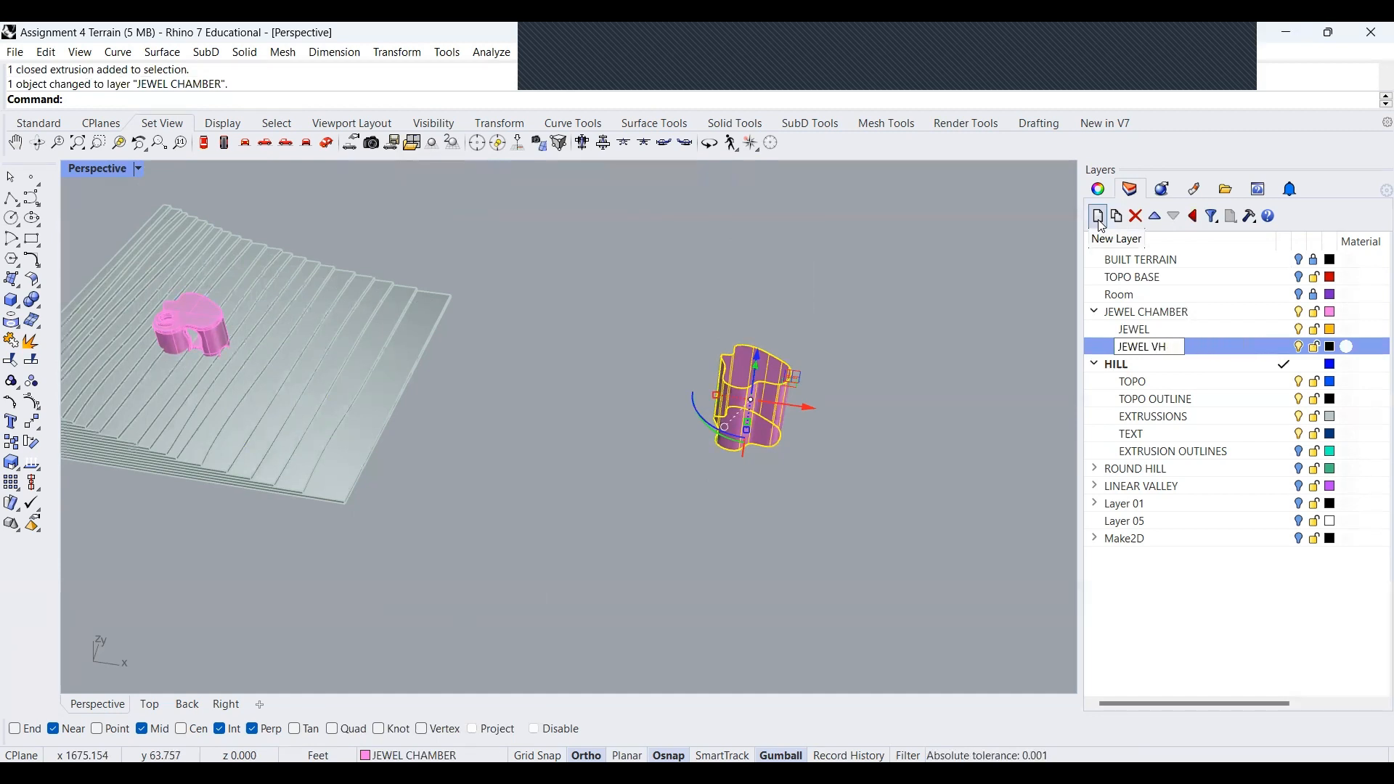
{"action": "type", "text": "CHAMBER OUTLINE"}
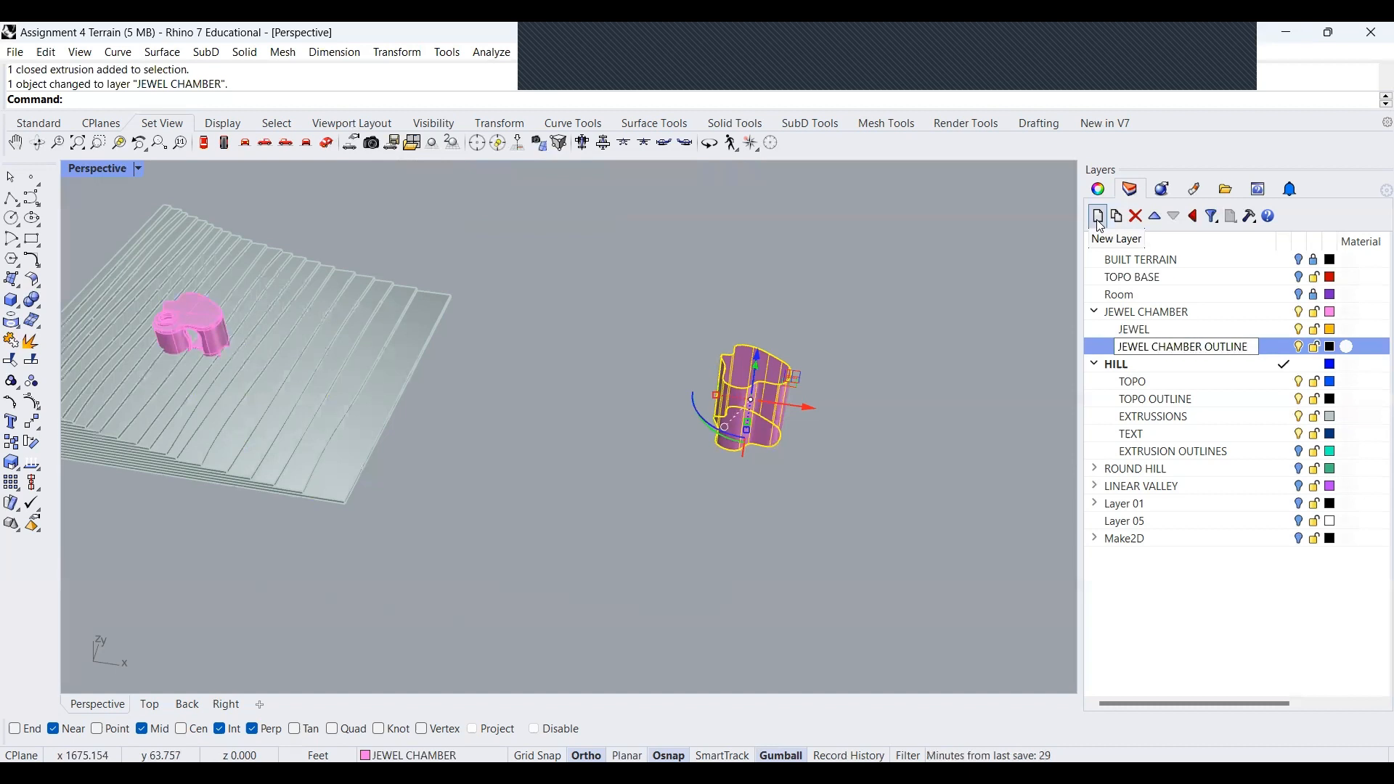
{"action": "left_click", "coordinate": [1036, 318]}
Assign the extruded outline solid to the JEWEL CHAMBER OUTLINE layer and select it again
{"action": "left_click", "coordinate": [771, 408]}
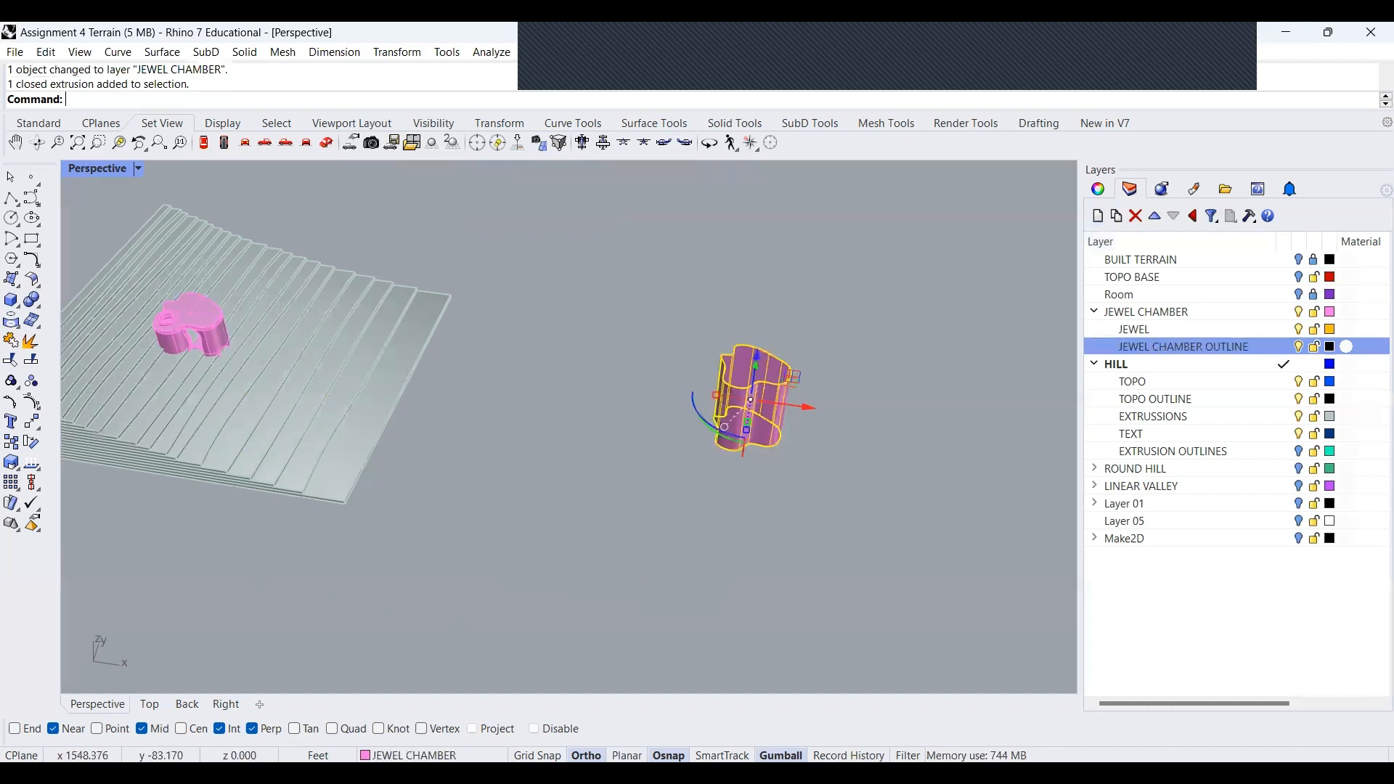
{"action": "left_click", "coordinate": [408, 756]}
{"action": "left_click", "coordinate": [469, 547]}
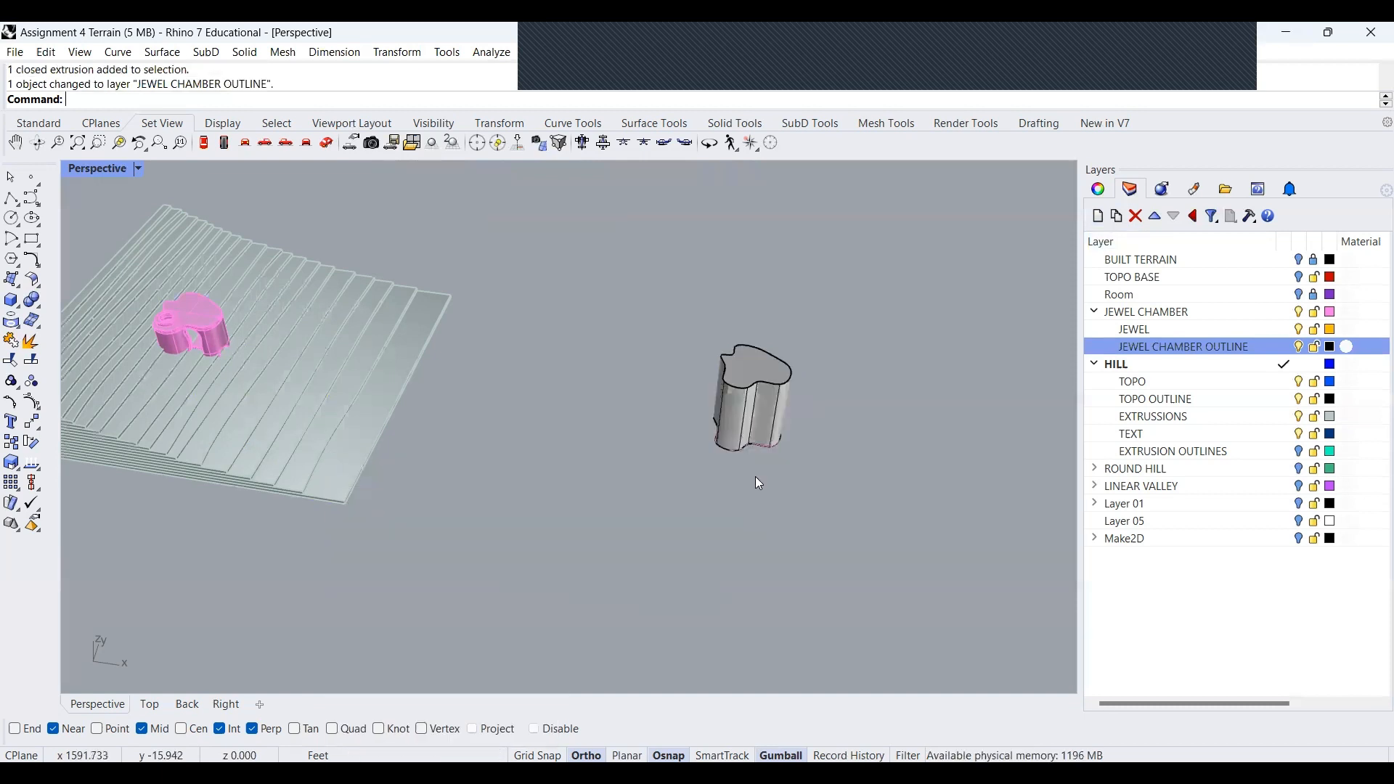
{"action": "left_click", "coordinate": [748, 442]}
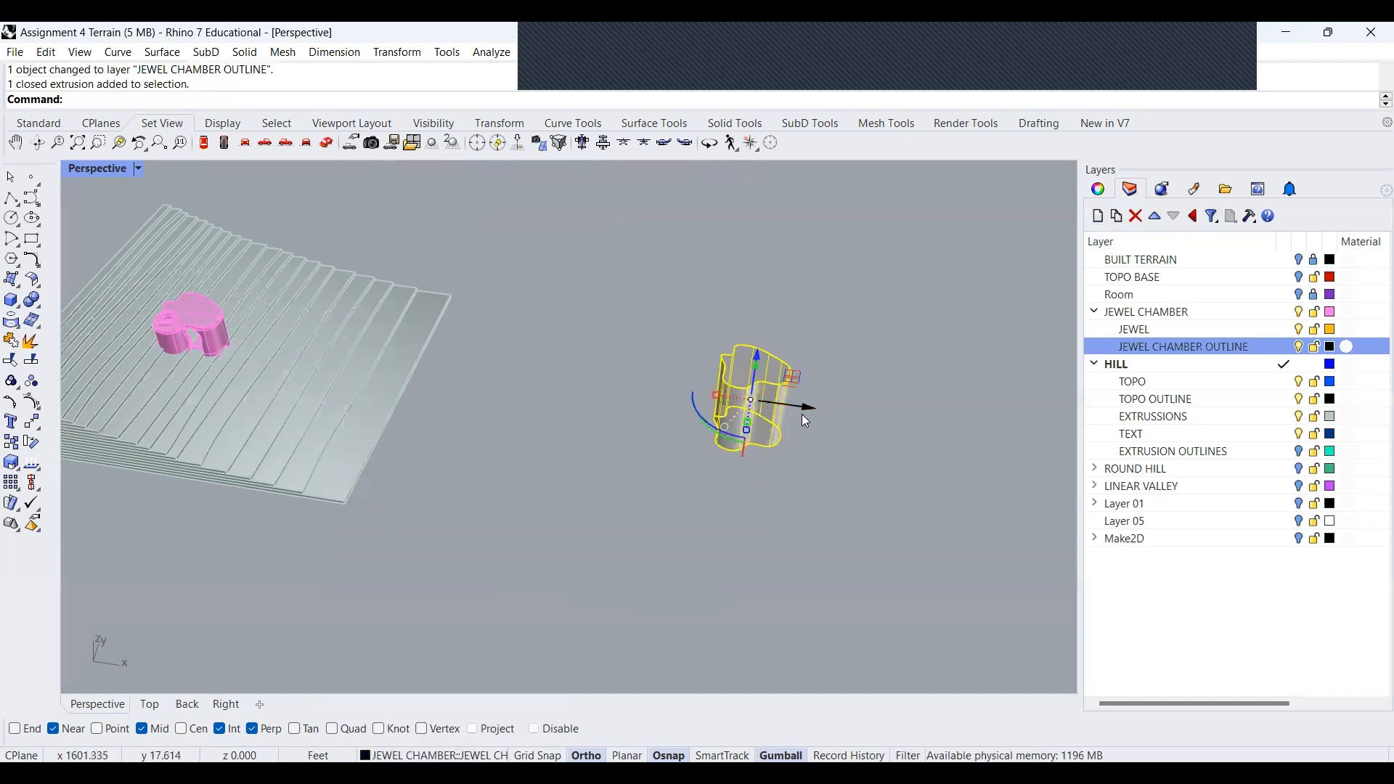
Move the extruded outline solid onto the jewel chamber in the hill and roughly line it up in the Top view
{"action": "left_click_drag", "start_coordinate": [802, 412], "coordinate": [229, 399]}
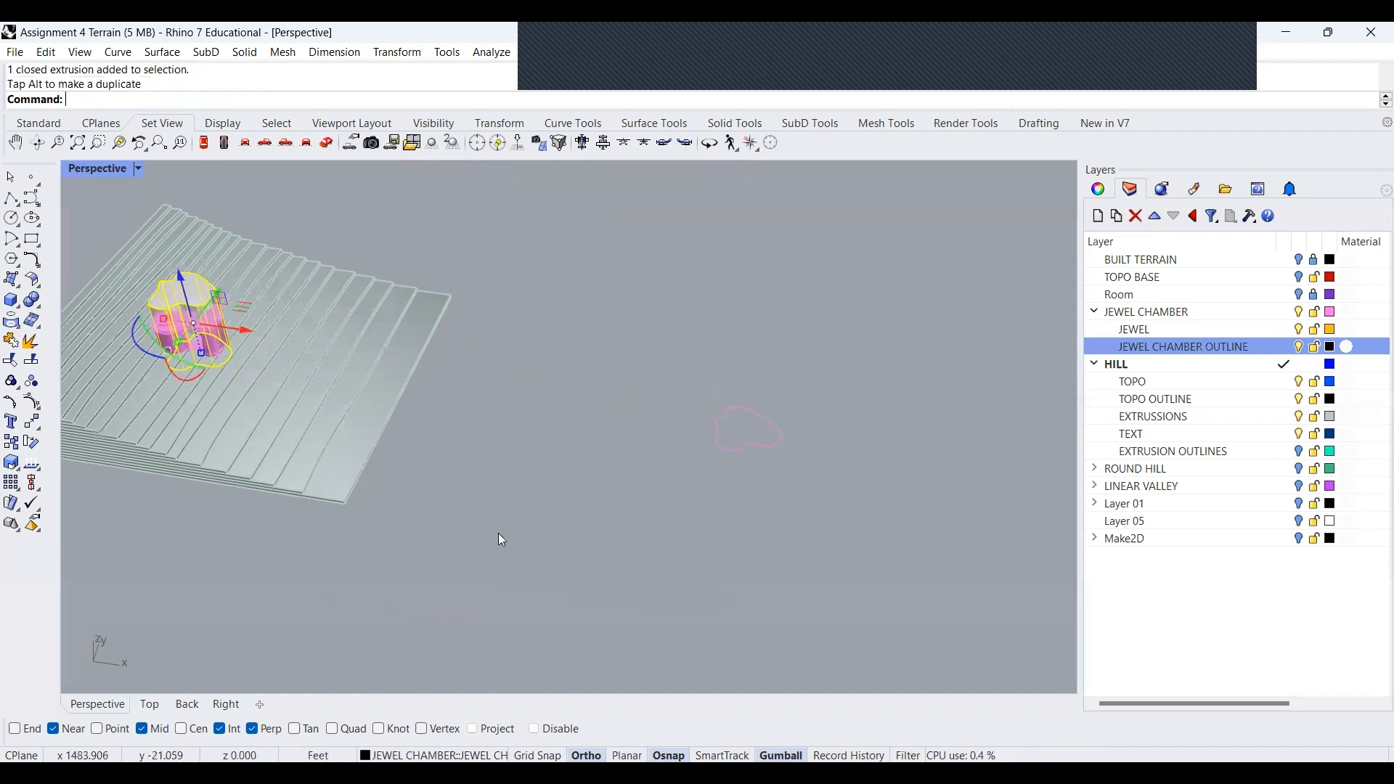
{"action": "left_click", "coordinate": [149, 705]}
{"action": "scroll", "coordinate": [472, 442], "scroll_direction": "down", "scroll_amount": 10}
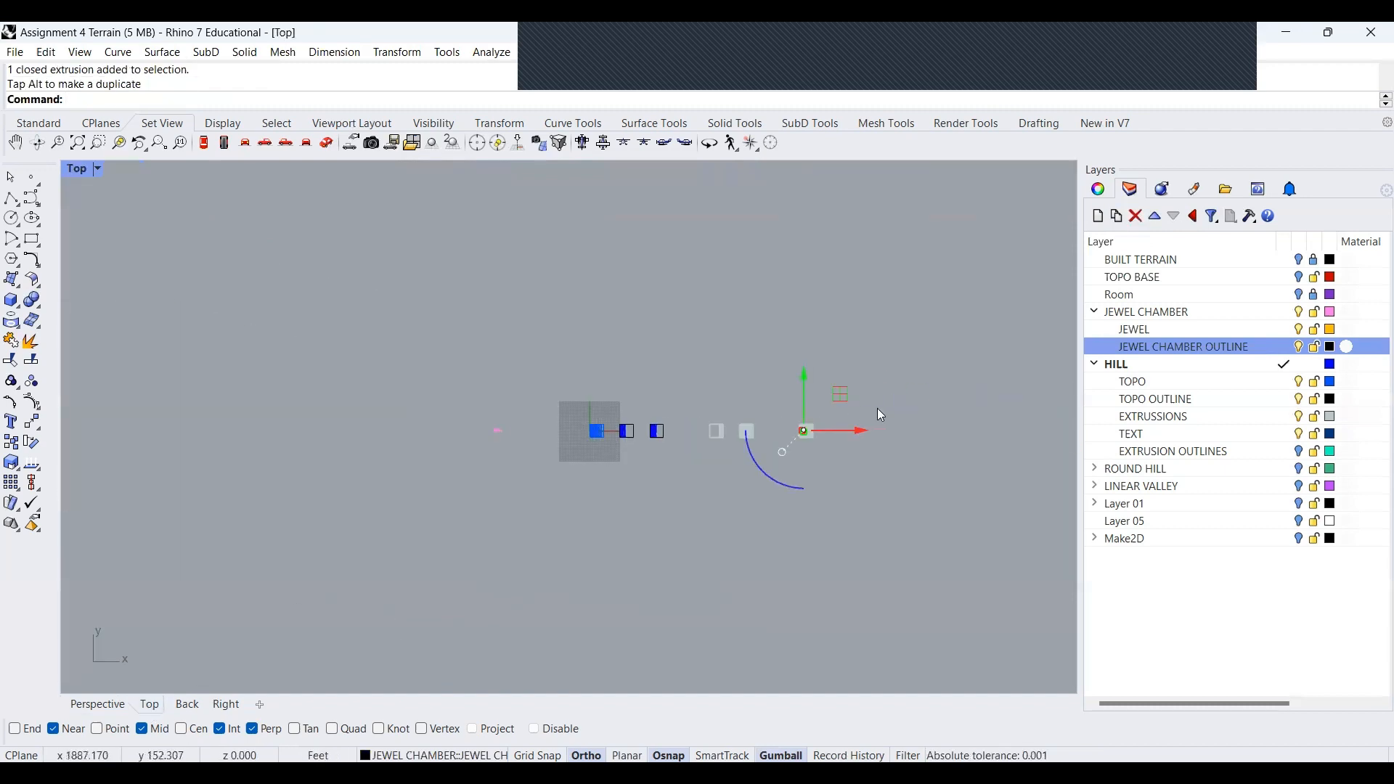
{"action": "scroll", "coordinate": [877, 408], "scroll_direction": "up", "scroll_amount": 8}
{"action": "scroll", "coordinate": [394, 558], "scroll_direction": "up", "scroll_amount": 20}
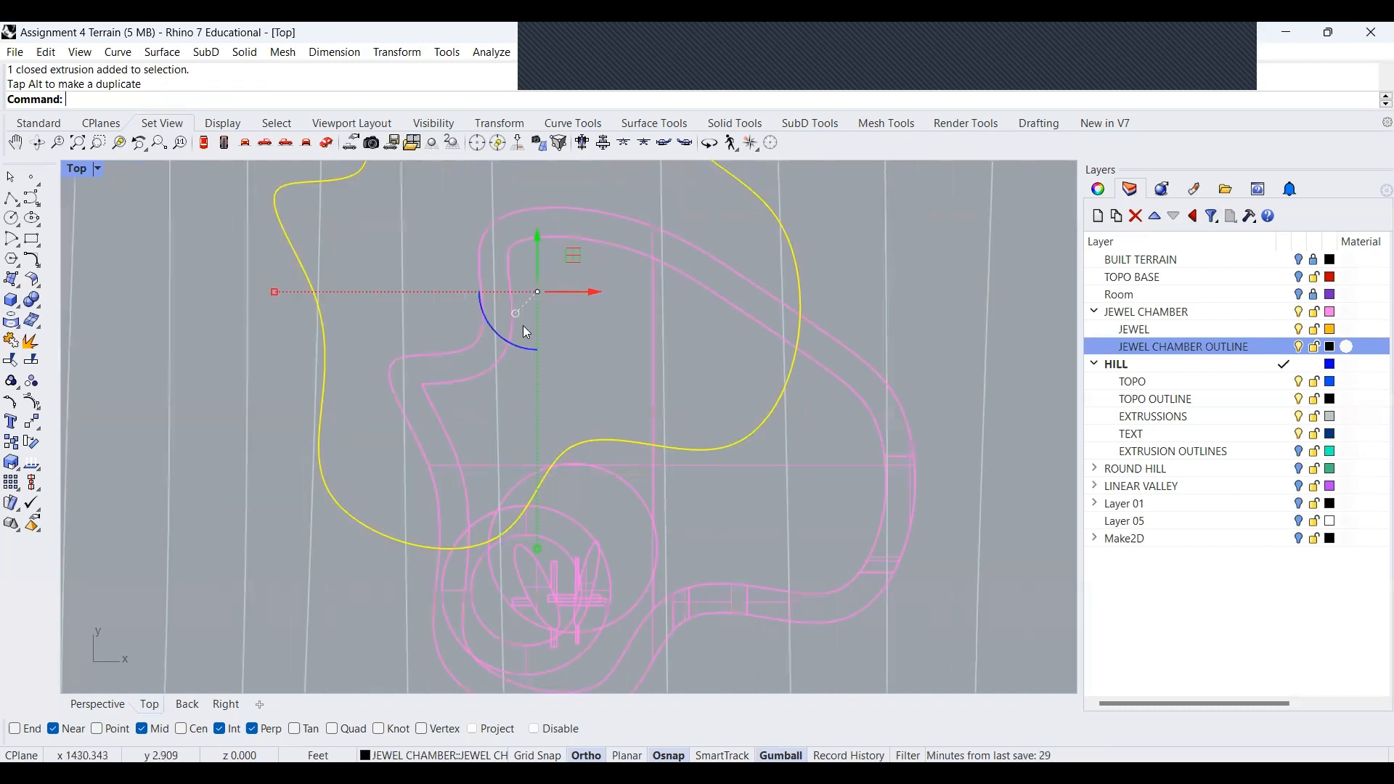
{"action": "scroll", "coordinate": [520, 321], "scroll_direction": "down", "scroll_amount": 5}
{"action": "left_click_drag", "start_coordinate": [520, 321], "coordinate": [623, 446]}
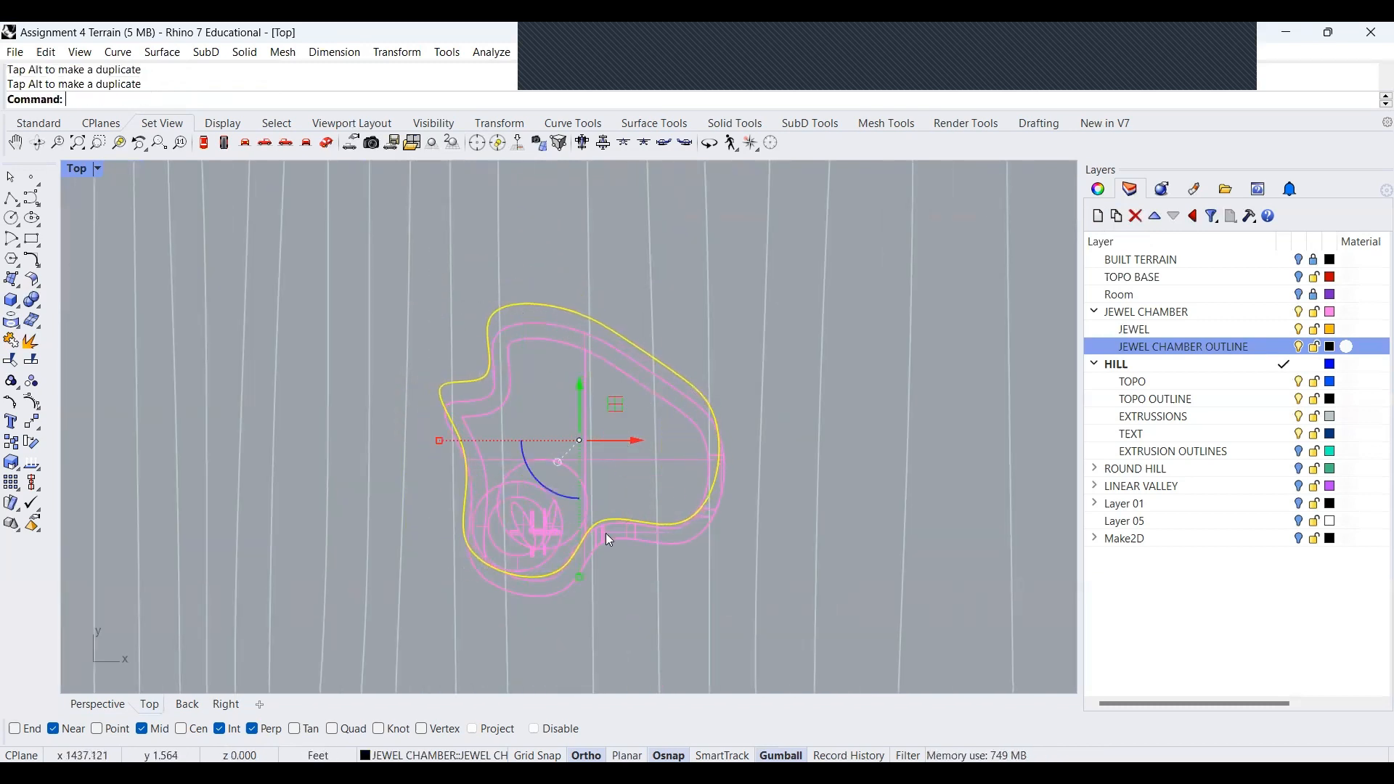
Fine-tune the outline solid's plan position in the Top view until its contour matches the chamber's outer wall
{"action": "scroll", "coordinate": [553, 468], "scroll_direction": "up", "scroll_amount": 3}
{"action": "left_click_drag", "start_coordinate": [570, 335], "coordinate": [581, 373]}
{"action": "scroll", "coordinate": [355, 347], "scroll_direction": "up", "scroll_amount": 5}
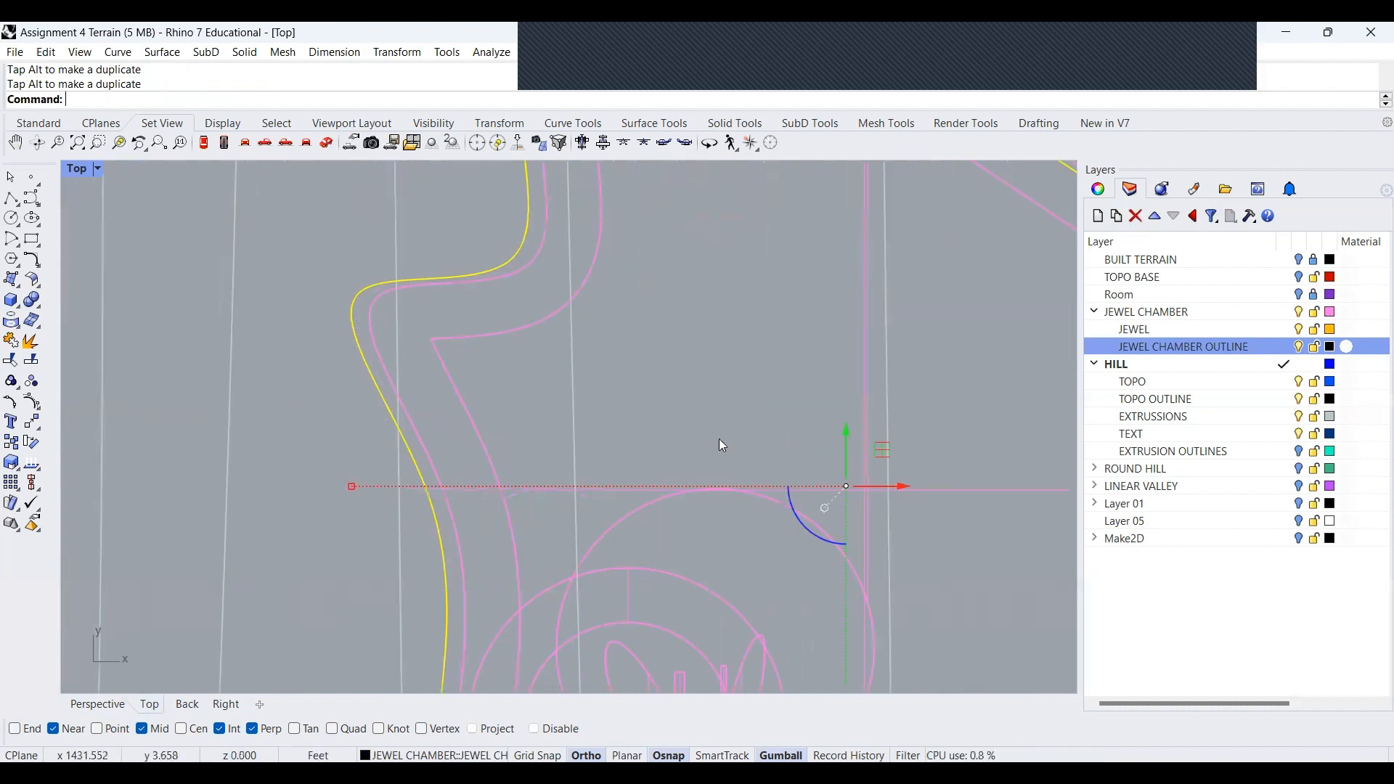
{"action": "left_click_drag", "start_coordinate": [882, 492], "coordinate": [909, 489]}
{"action": "left_click_drag", "start_coordinate": [863, 441], "coordinate": [860, 444]}
{"action": "scroll", "coordinate": [501, 313], "scroll_direction": "down", "scroll_amount": 5}
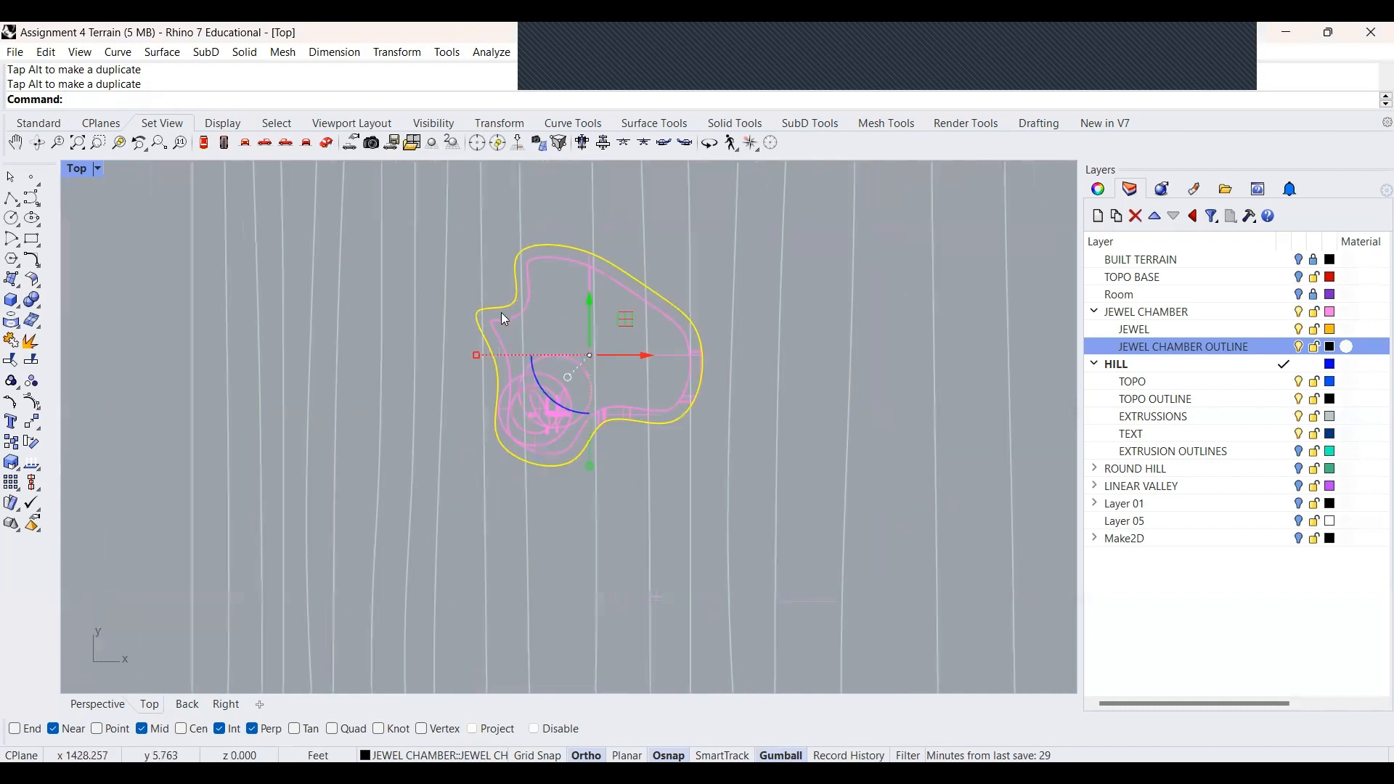
{"action": "scroll", "coordinate": [544, 429], "scroll_direction": "up", "scroll_amount": 5}
{"action": "scroll", "coordinate": [507, 456], "scroll_direction": "down", "scroll_amount": 4}
{"action": "scroll", "coordinate": [734, 247], "scroll_direction": "down", "scroll_amount": 1}
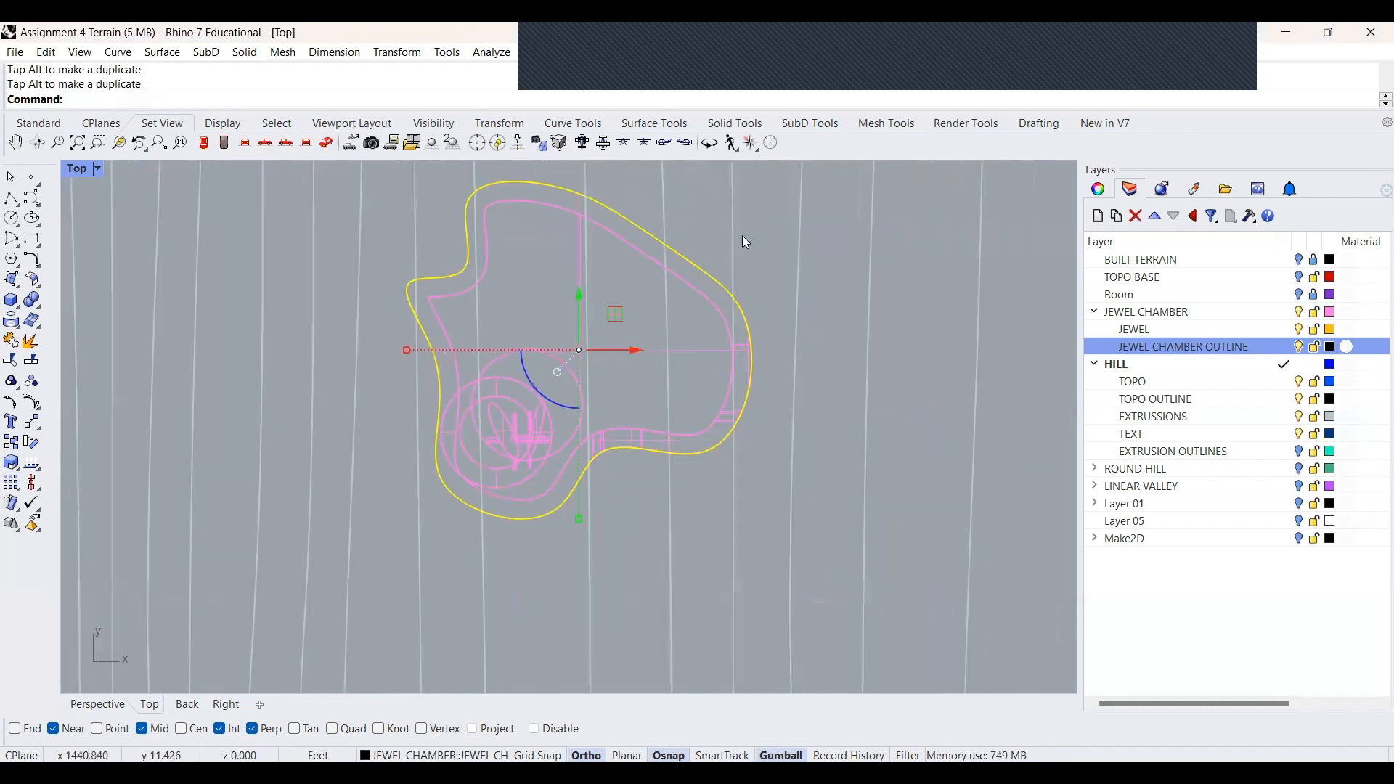
{"action": "scroll", "coordinate": [726, 254], "scroll_direction": "up", "scroll_amount": 5}
{"action": "scroll", "coordinate": [507, 348], "scroll_direction": "down", "scroll_amount": 6}
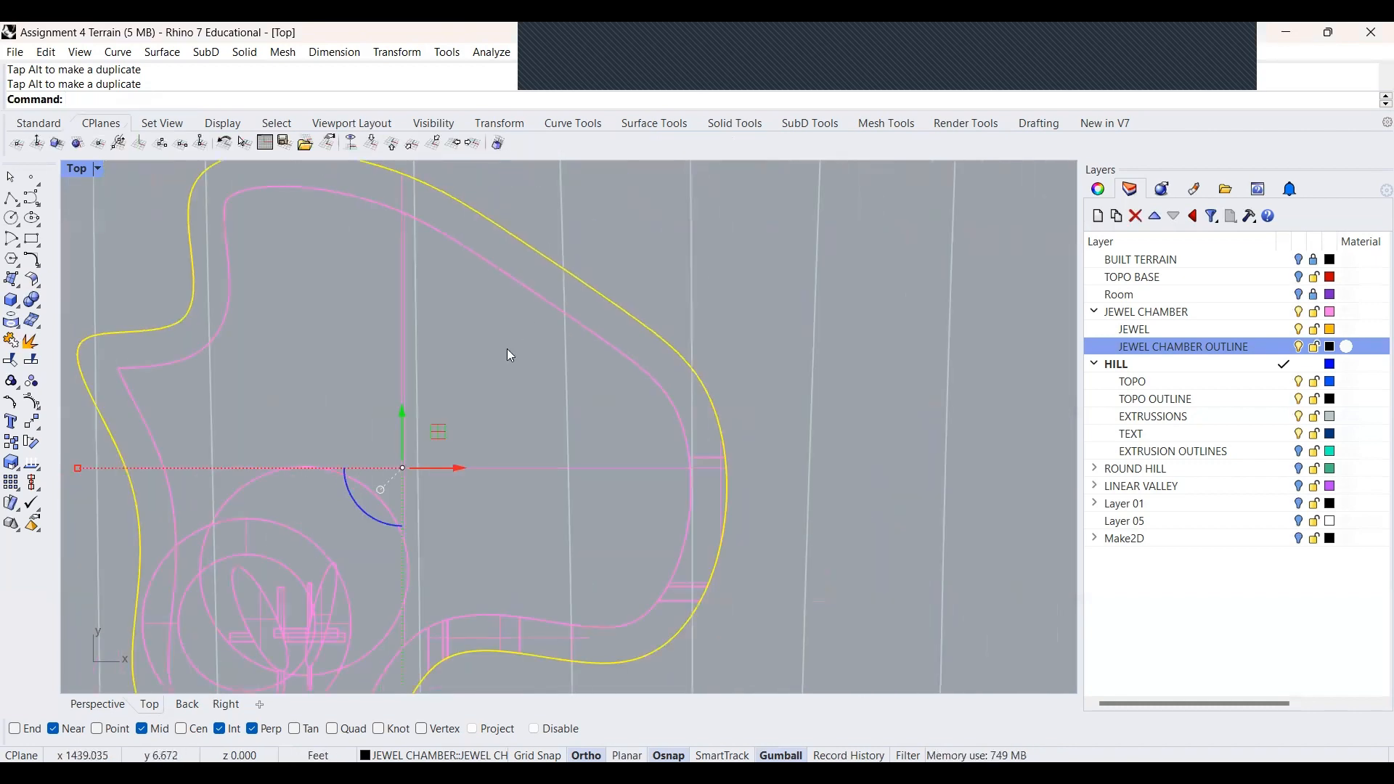
Adjust the outline solid vertically so its base sits just above the hill's underside and its top rises above the chamber
{"action": "left_click", "coordinate": [98, 704]}
{"action": "scroll", "coordinate": [655, 365], "scroll_direction": "down", "scroll_amount": 3}
{"action": "scroll", "coordinate": [436, 367], "scroll_direction": "up", "scroll_amount": 5}
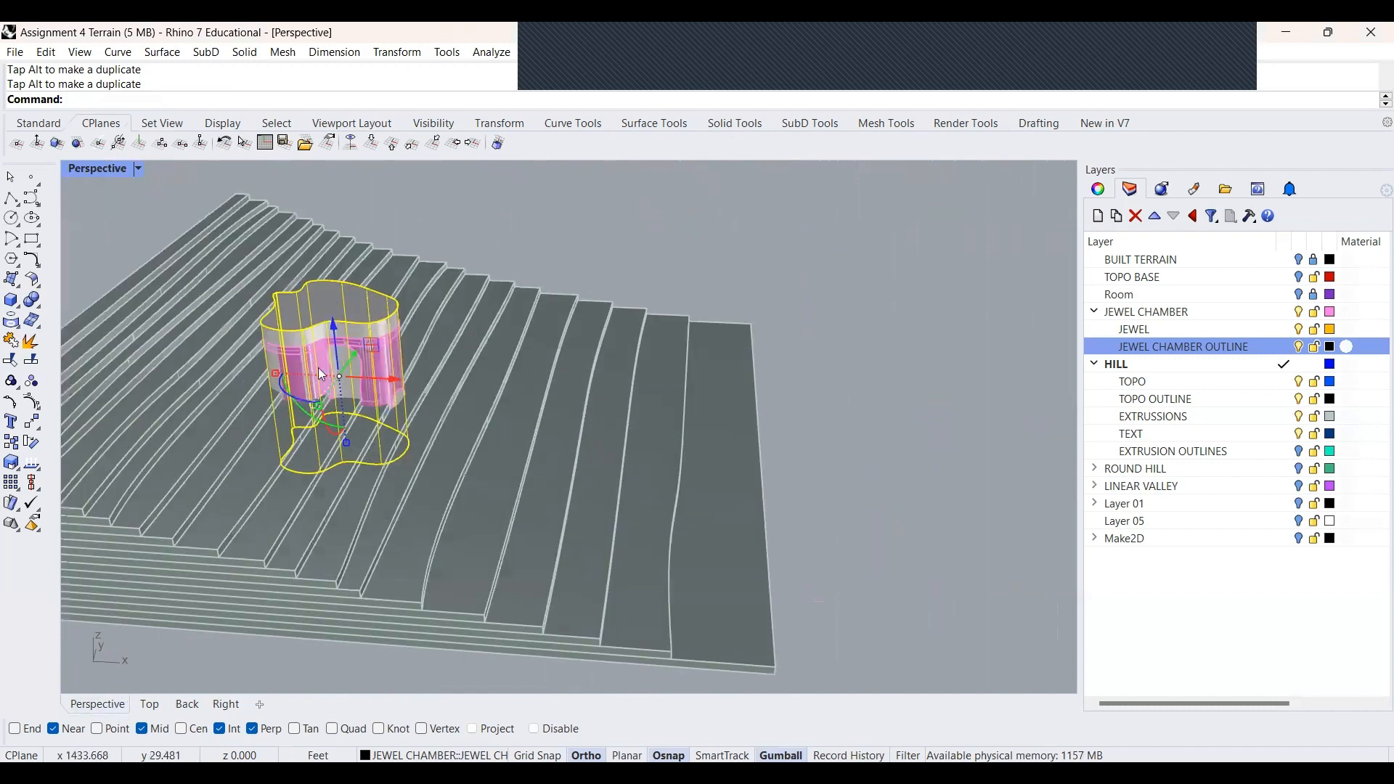
{"action": "scroll", "coordinate": [539, 359], "scroll_direction": "up", "scroll_amount": 3}
{"action": "scroll", "coordinate": [336, 356], "scroll_direction": "up", "scroll_amount": 3}
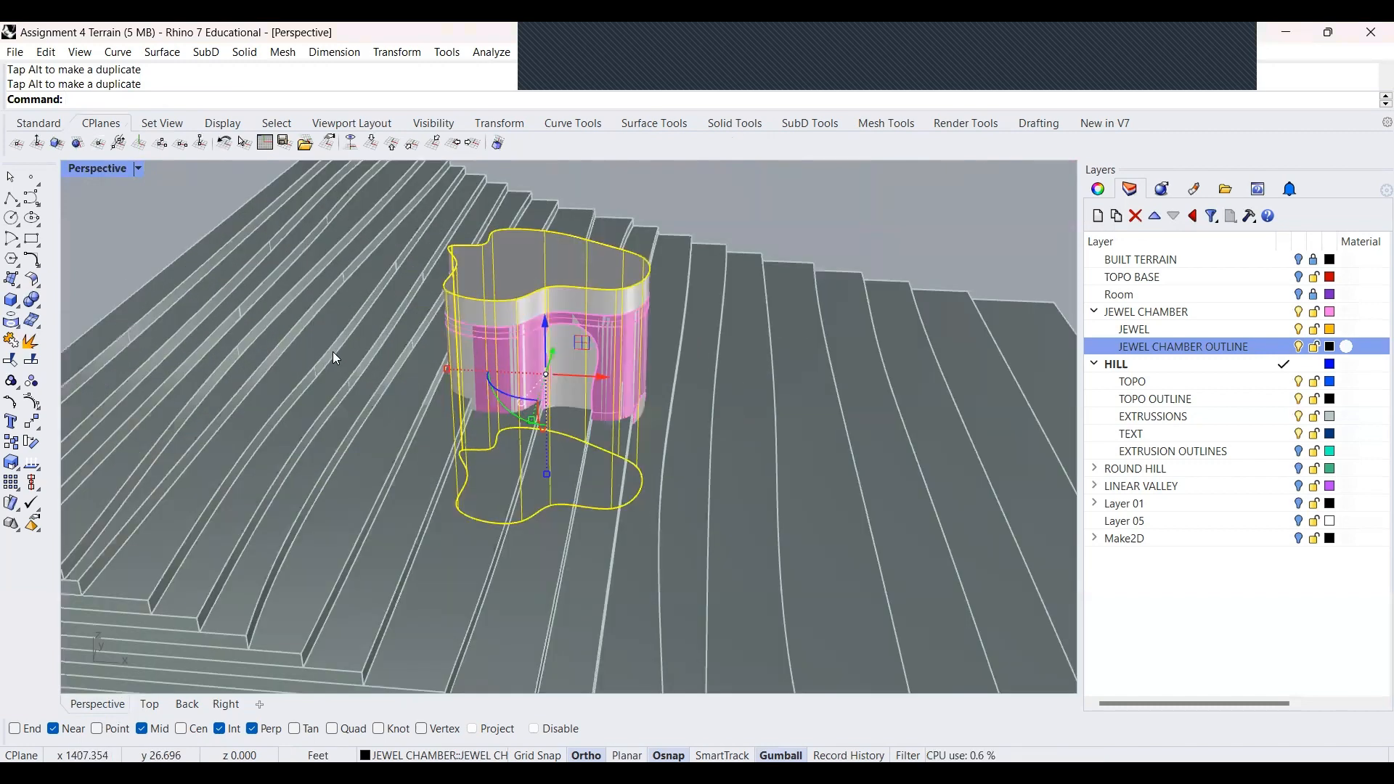
{"action": "scroll", "coordinate": [533, 311], "scroll_direction": "up", "scroll_amount": 2}
{"action": "scroll", "coordinate": [545, 321], "scroll_direction": "up", "scroll_amount": 2}
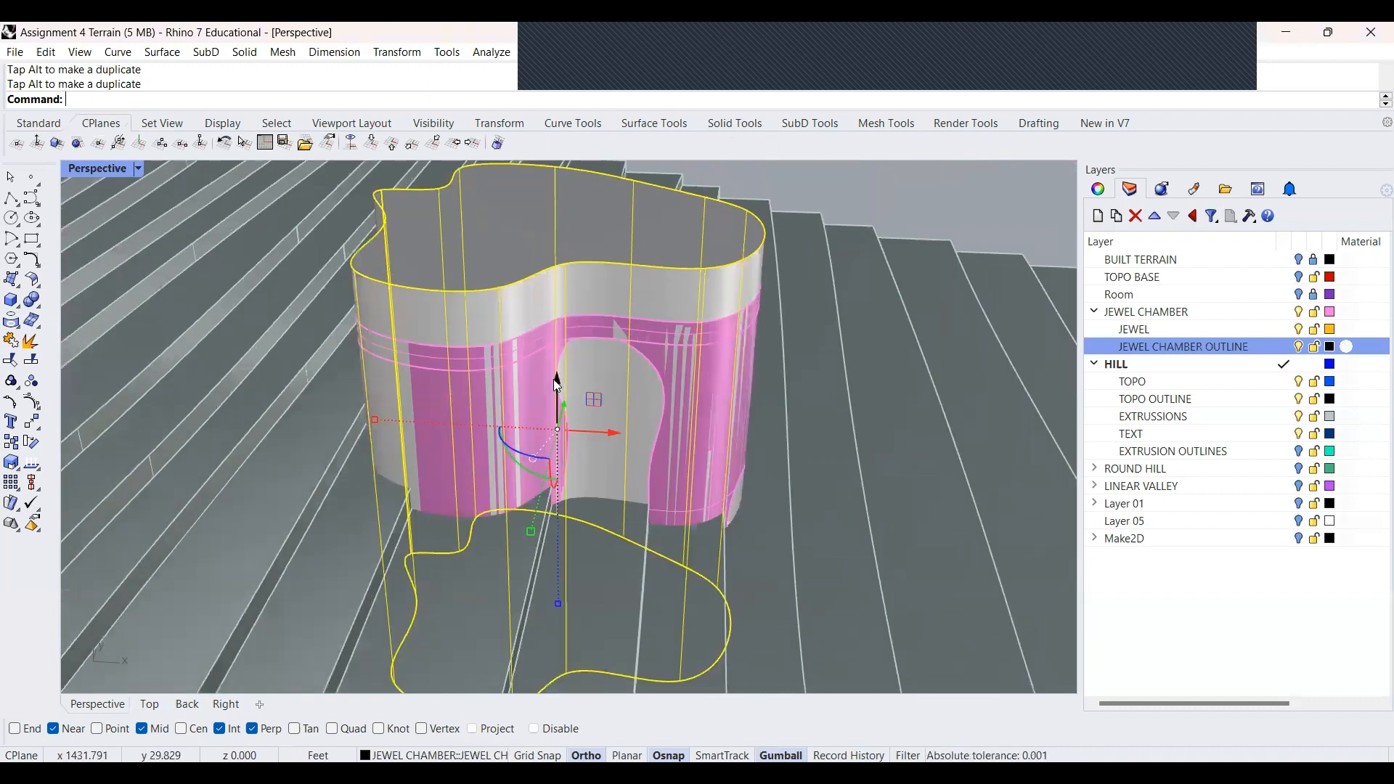
{"action": "left_click_drag", "start_coordinate": [560, 399], "coordinate": [557, 424]}
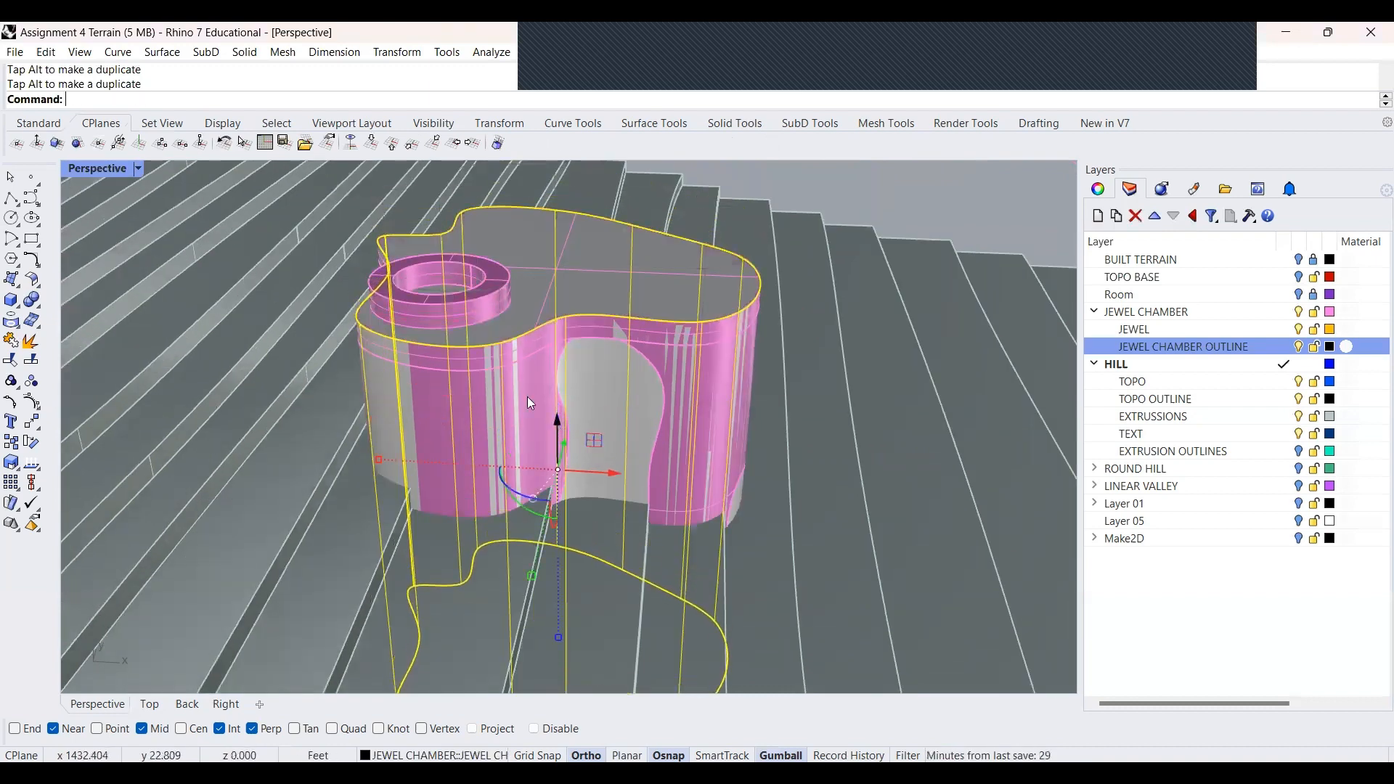
{"action": "scroll", "coordinate": [527, 397], "scroll_direction": "down", "scroll_amount": 6}
{"action": "right_click_drag", "start_coordinate": [421, 588], "coordinate": [510, 561]}
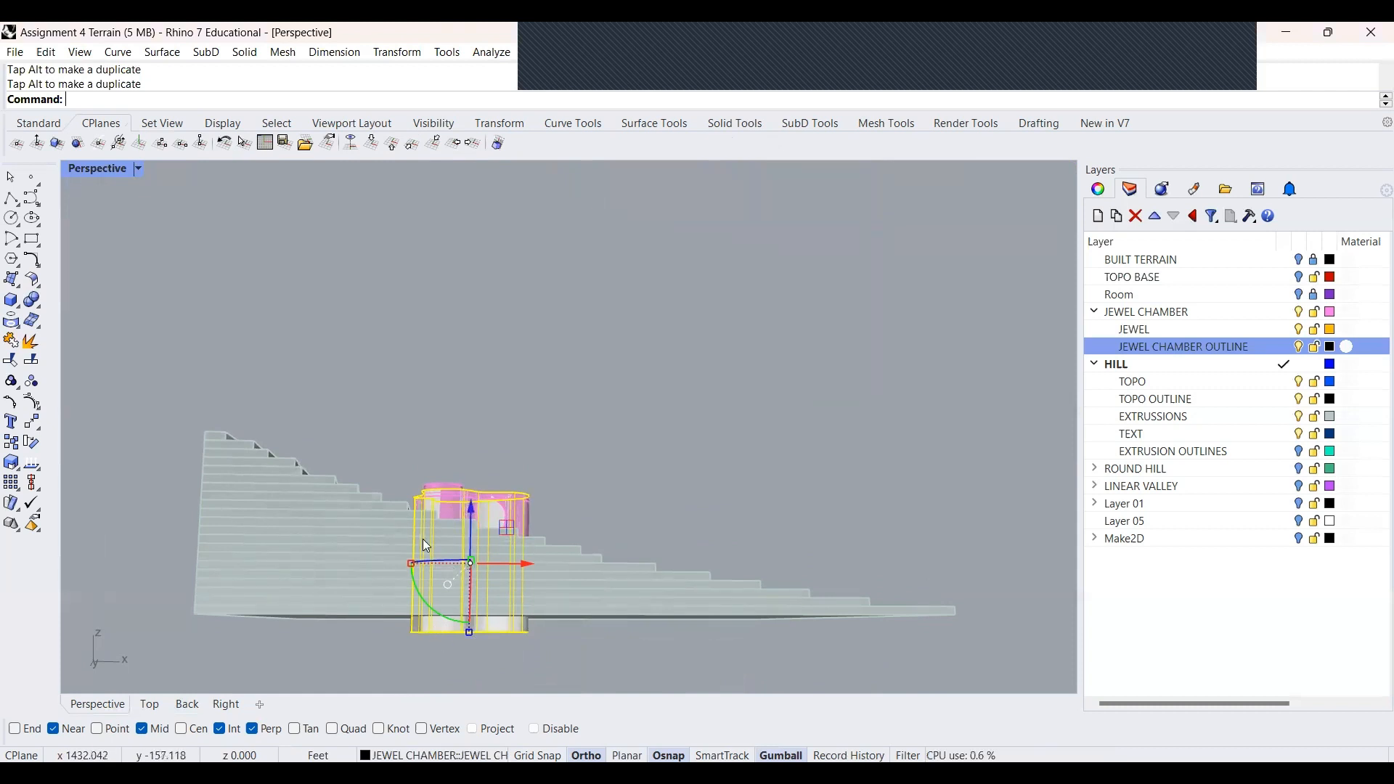
{"action": "left_click_drag", "start_coordinate": [474, 518], "coordinate": [466, 491]}
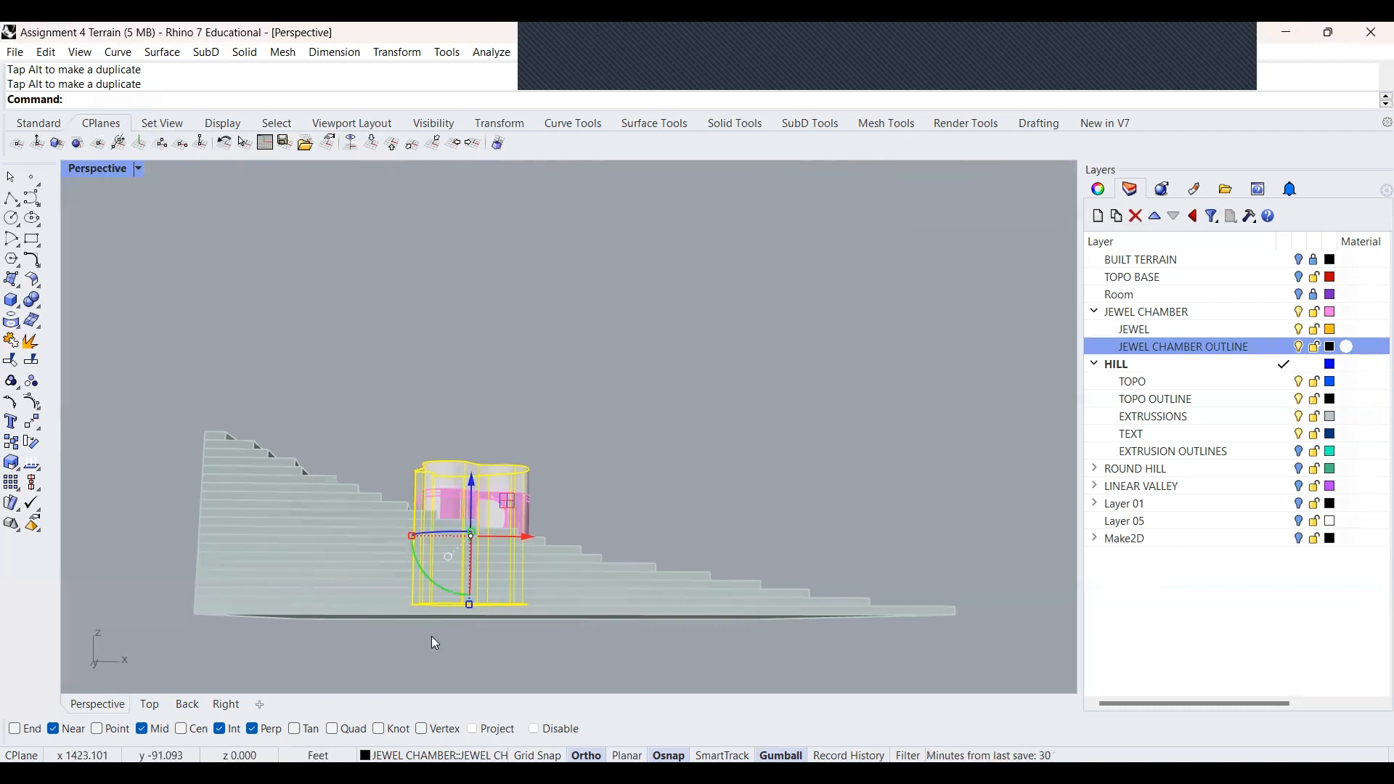
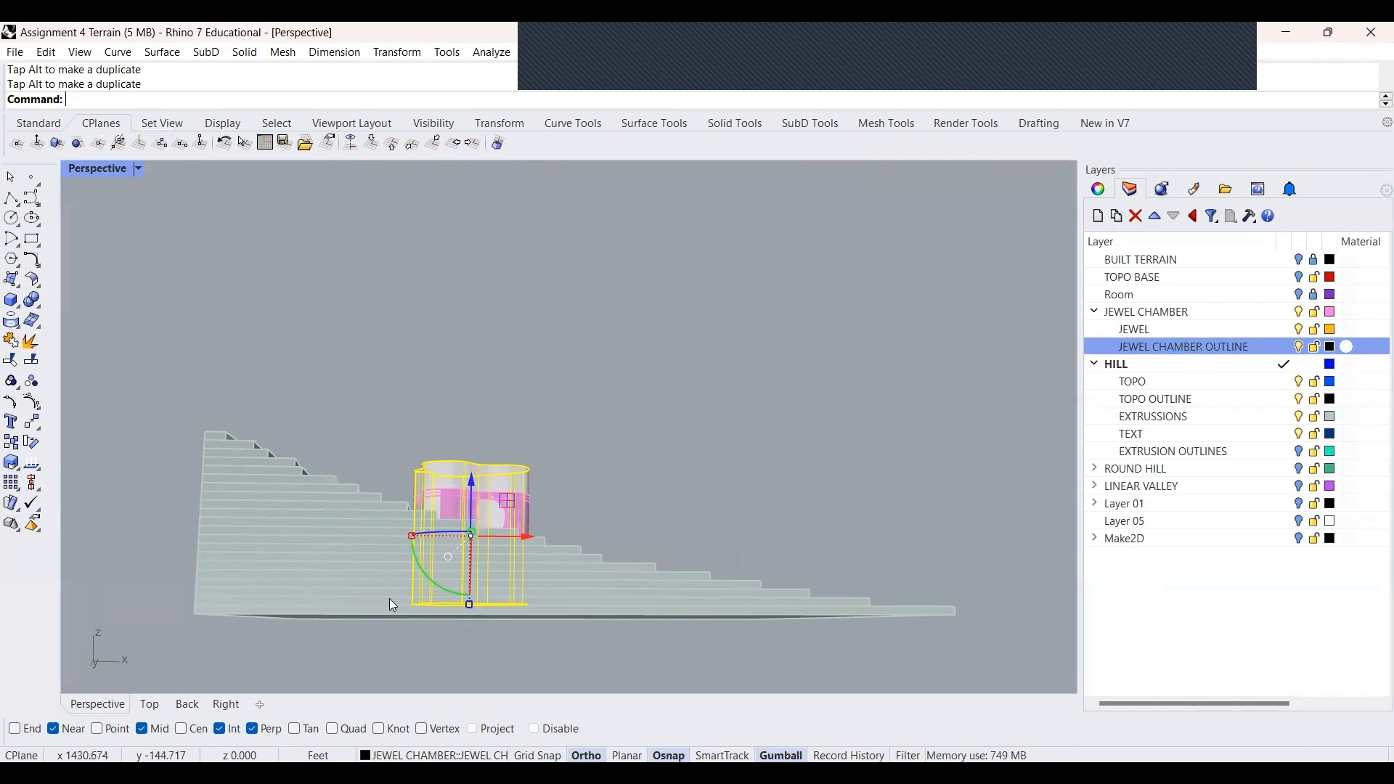
Subtract the outline solid from the grouped hill extrusions with BooleanDifference, keeping DeleteInput=Yes
{"action": "left_click", "coordinate": [648, 512]}
{"action": "right_click_drag", "start_coordinate": [648, 512], "coordinate": [553, 573]}
{"action": "scroll", "coordinate": [504, 452], "scroll_direction": "down", "scroll_amount": 3}
{"action": "scroll", "coordinate": [600, 384], "scroll_direction": "up", "scroll_amount": 10}
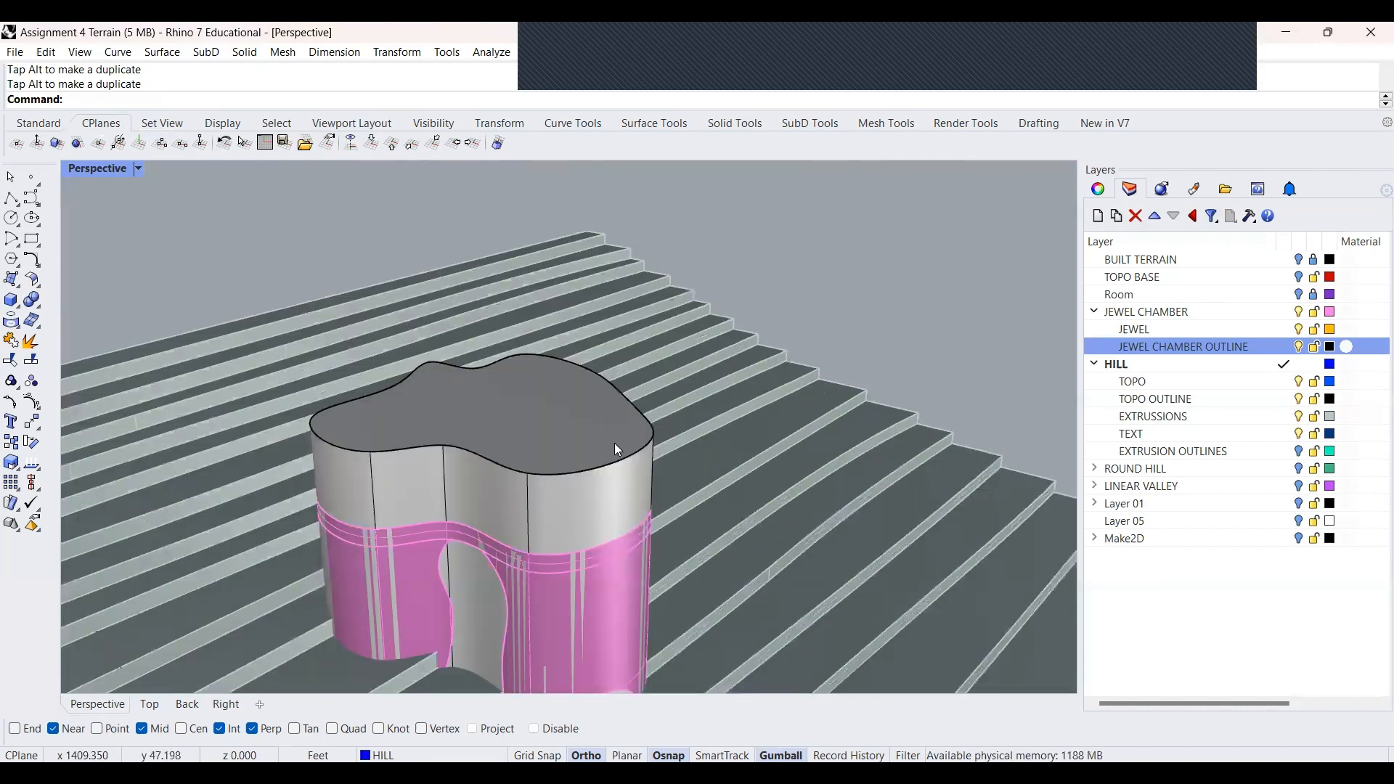
{"action": "left_click", "coordinate": [684, 316]}
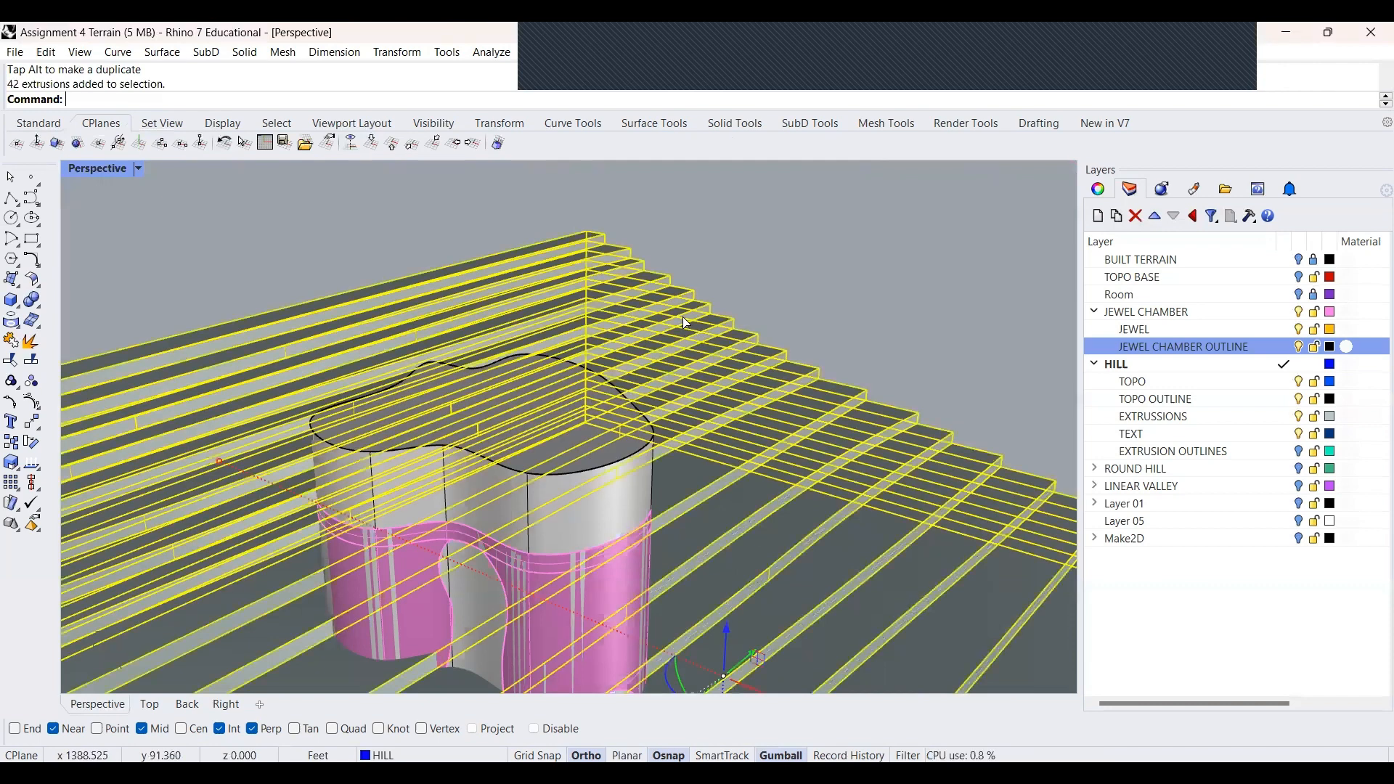
{"action": "key", "text": "Return"}
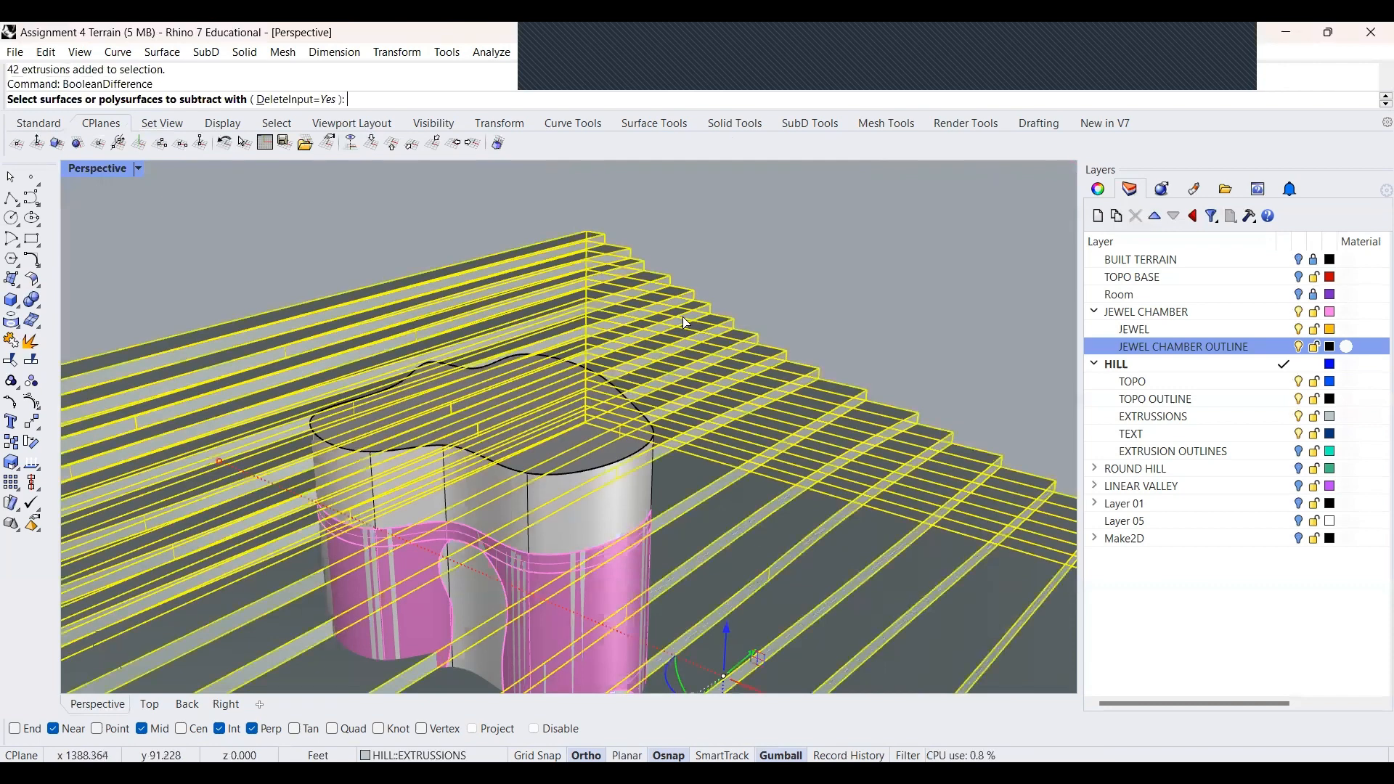
{"action": "left_click", "coordinate": [603, 516]}
{"action": "key", "text": "Return"}
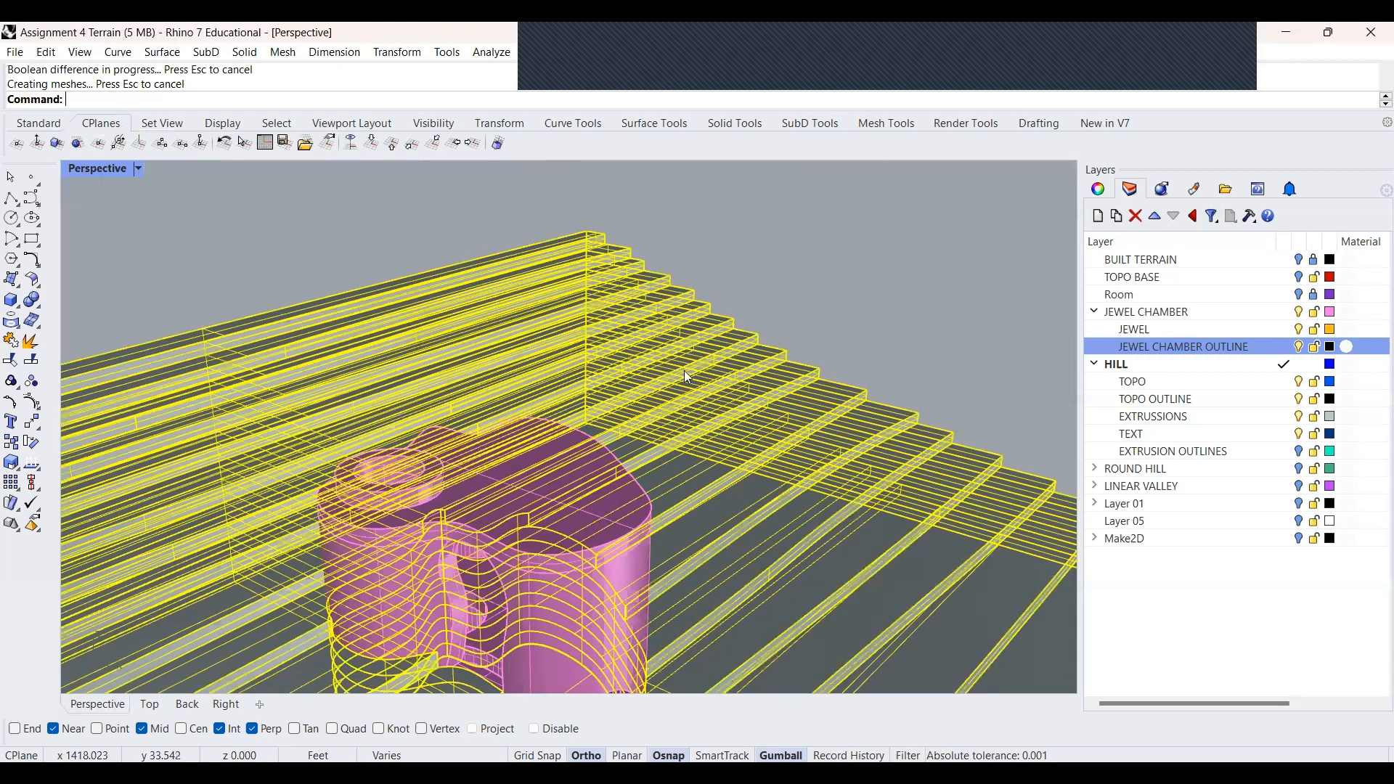
Move the jewel chamber aside to inspect the cut in the hill steps, and undo the move
{"action": "scroll", "coordinate": [527, 456], "scroll_direction": "down", "scroll_amount": 5}
{"action": "left_click", "coordinate": [504, 514]}
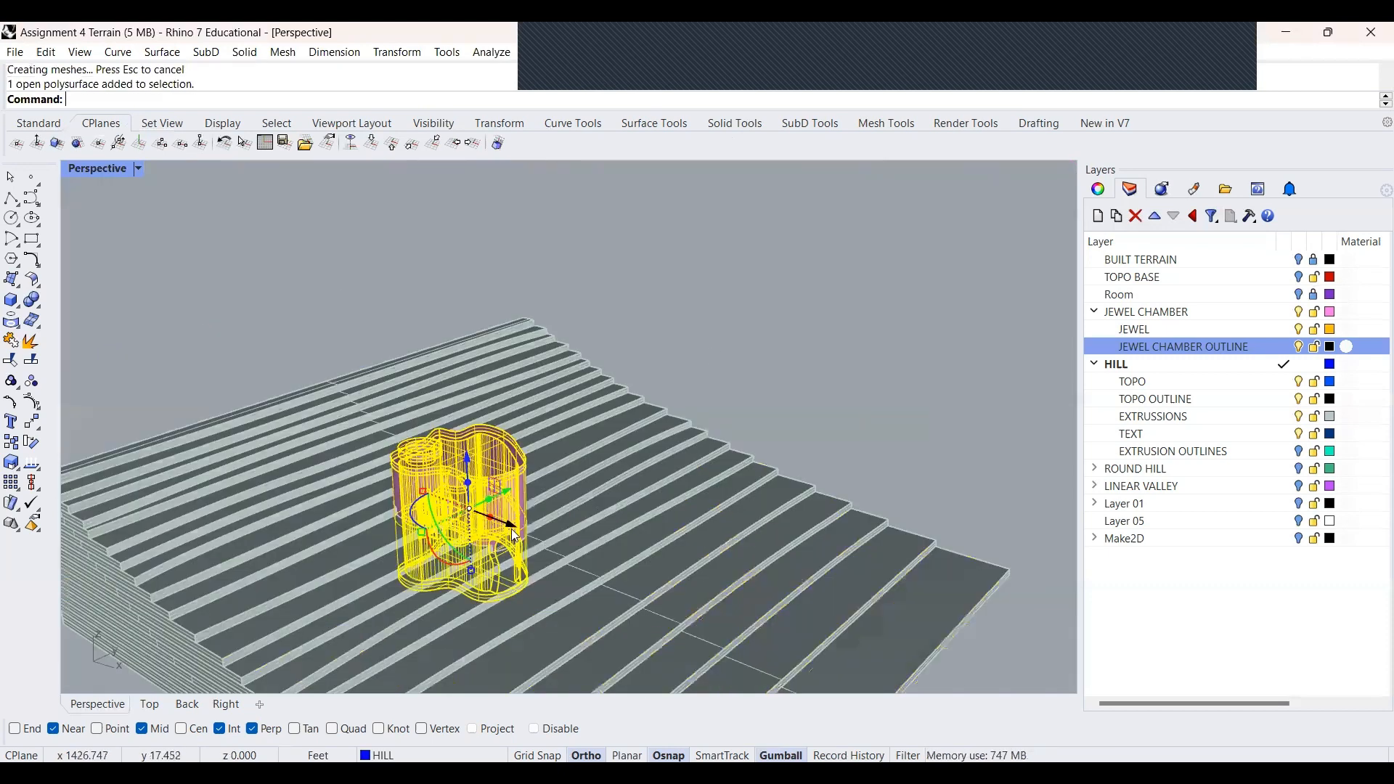
{"action": "left_click_drag", "start_coordinate": [511, 529], "coordinate": [909, 706]}
{"action": "scroll", "coordinate": [474, 523], "scroll_direction": "up", "scroll_amount": 5}
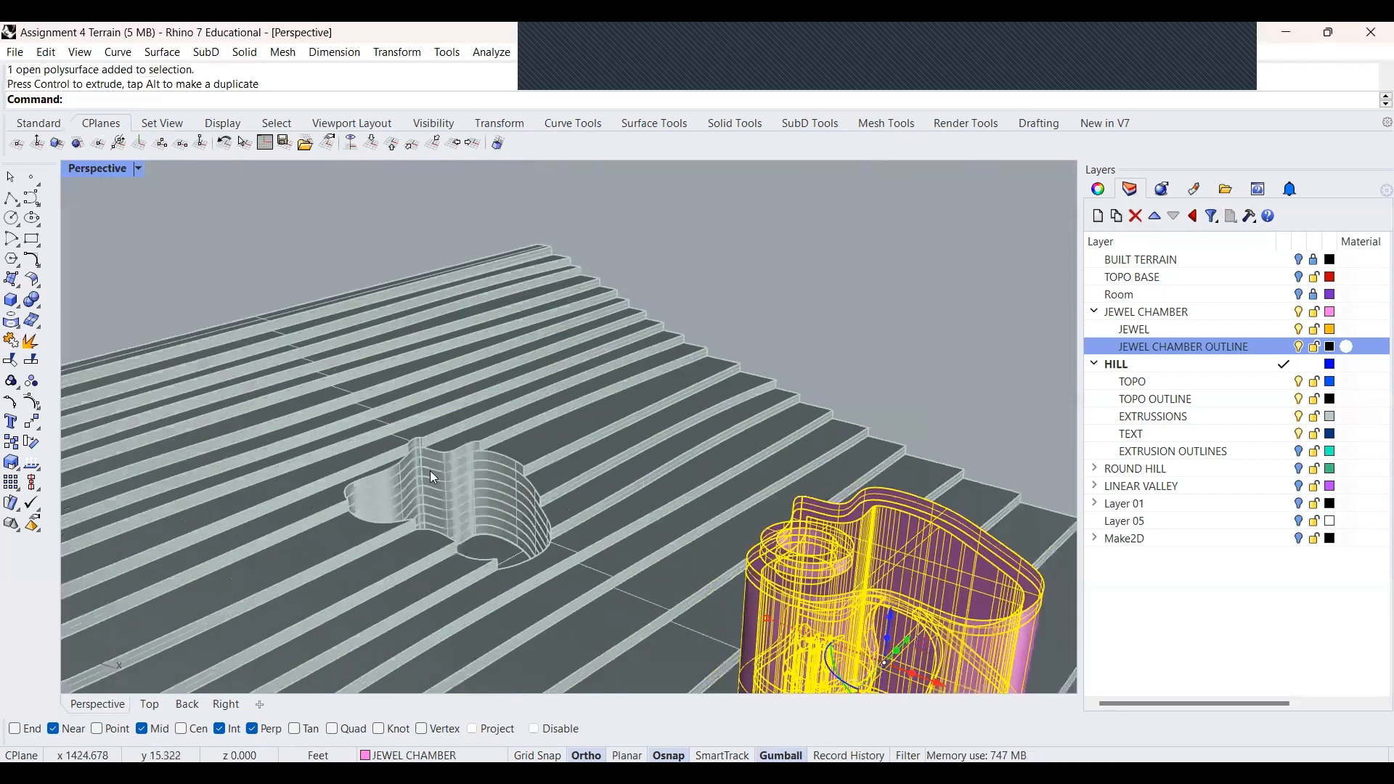
{"action": "scroll", "coordinate": [465, 515], "scroll_direction": "up", "scroll_amount": 3}
{"action": "left_click", "coordinate": [432, 398]}
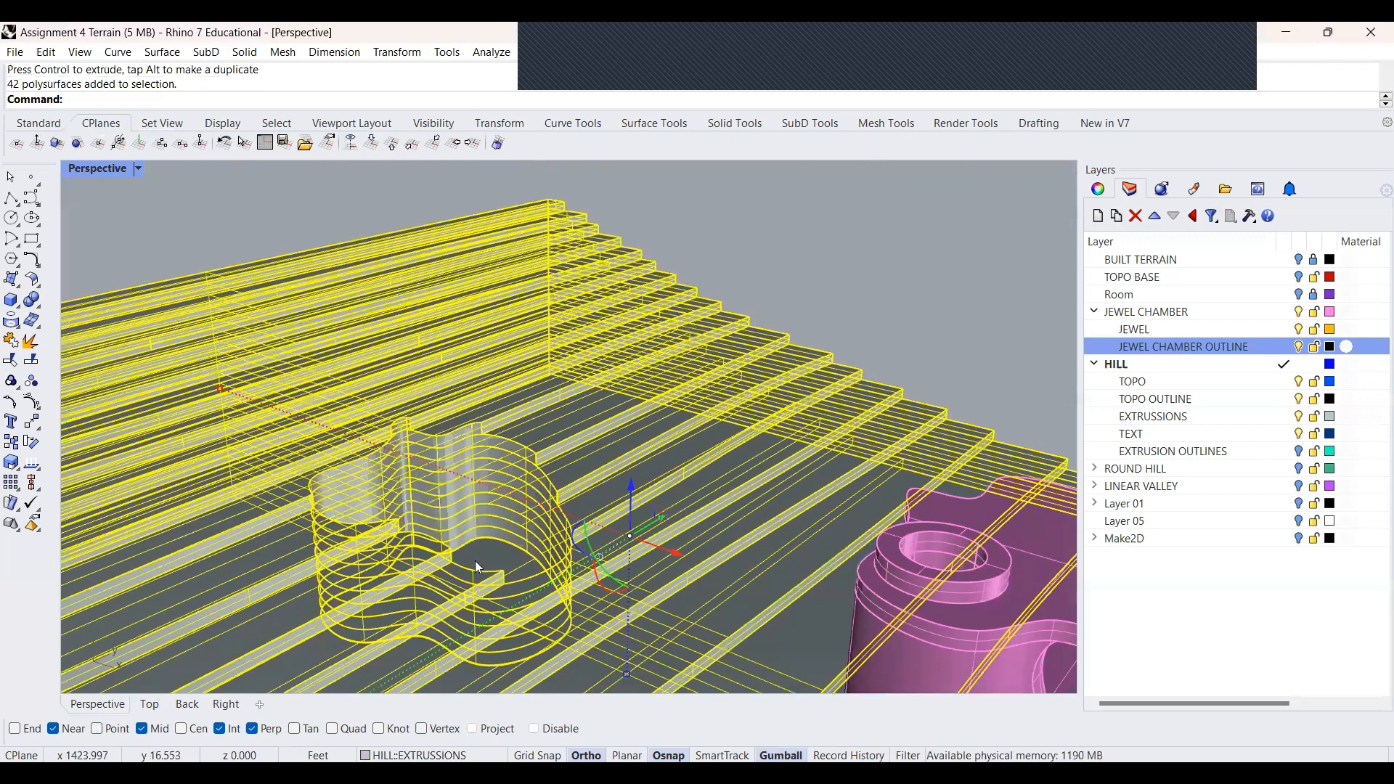
{"action": "left_click", "coordinate": [974, 517]}
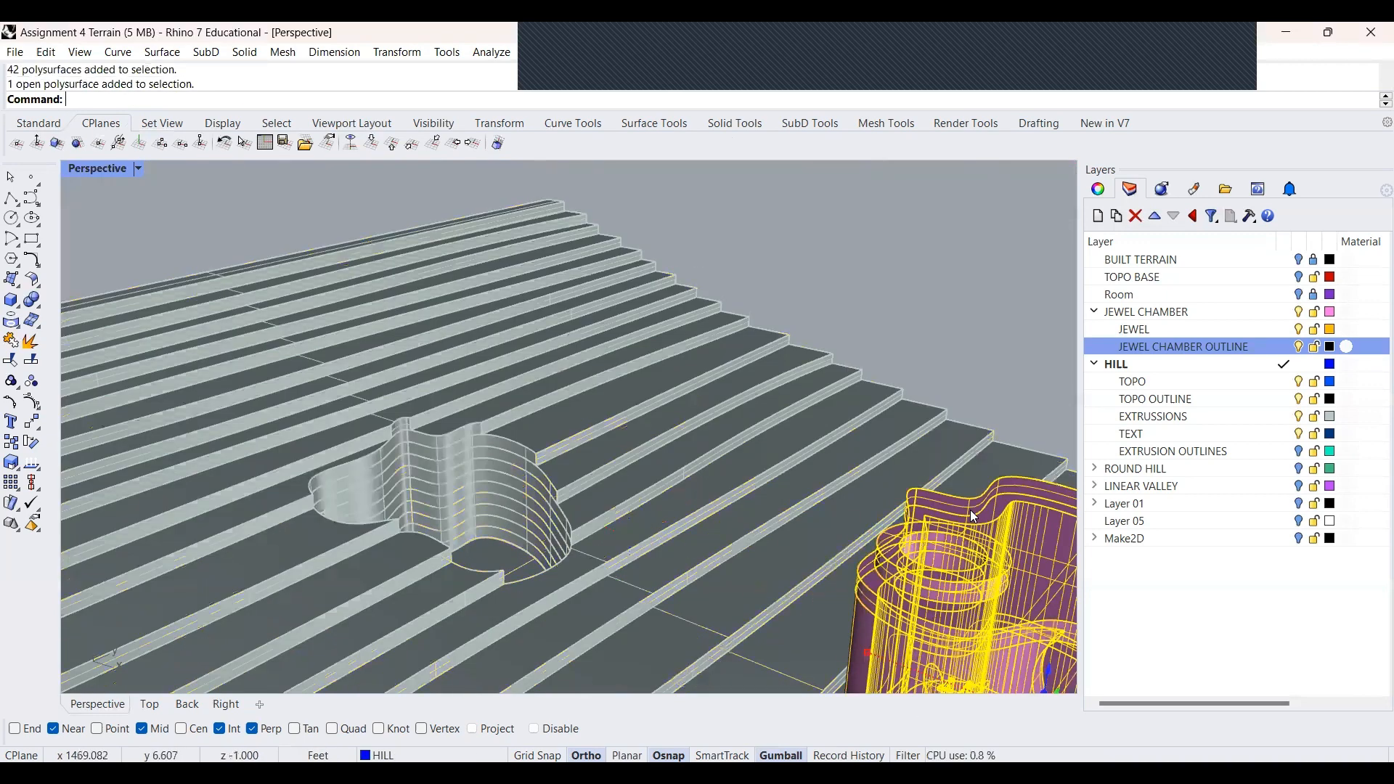
{"action": "key", "text": "ctrl+z"}
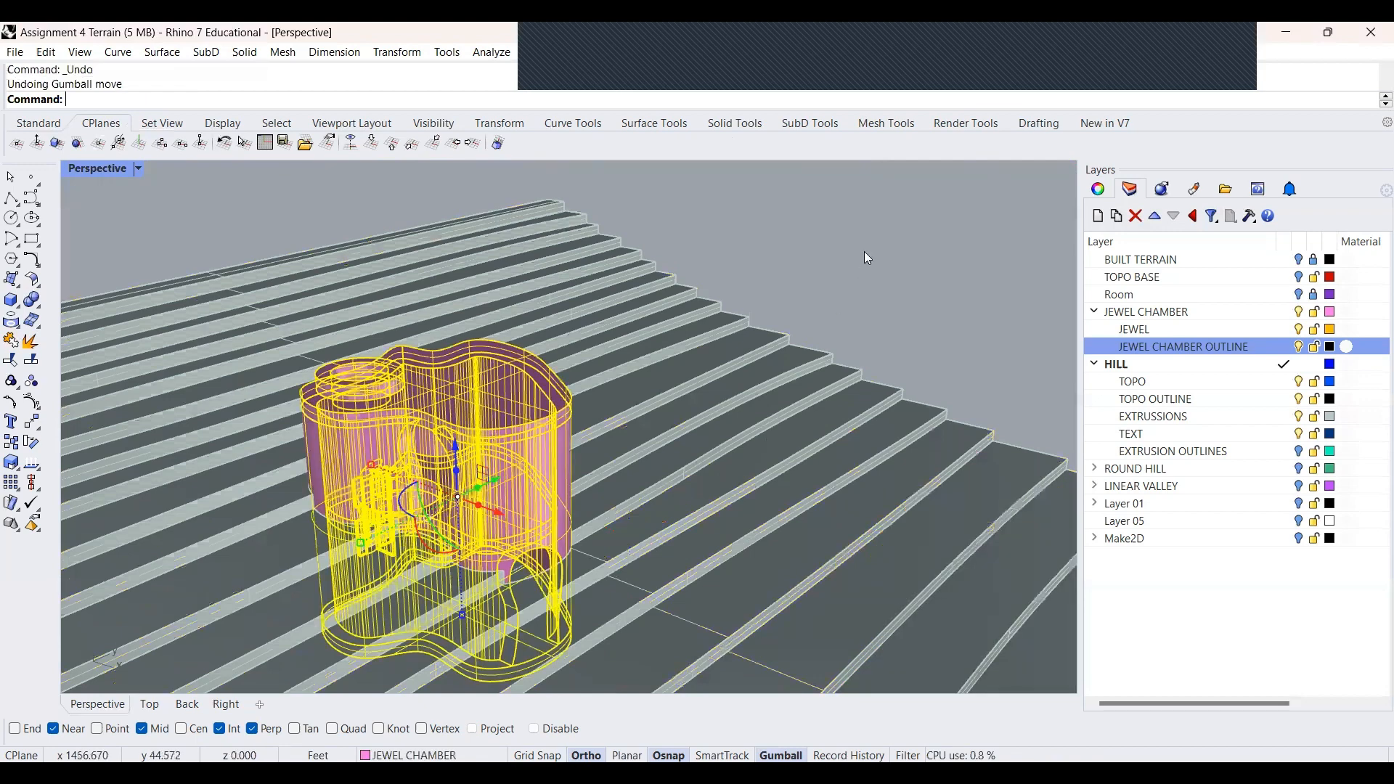
{"action": "left_click", "coordinate": [798, 260]}
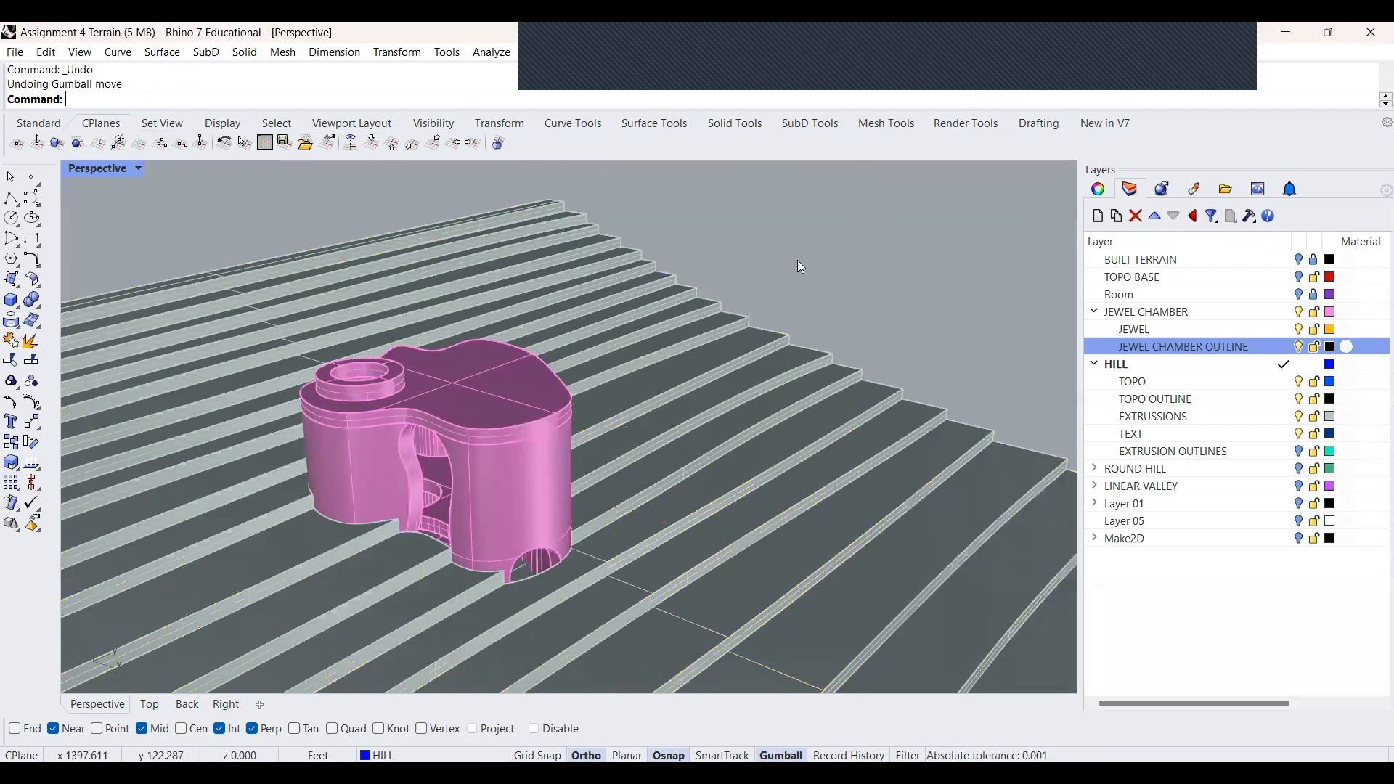
Examine how the jewel chamber's lower part and openings sit within the cut hill
{"action": "left_click", "coordinate": [465, 512]}
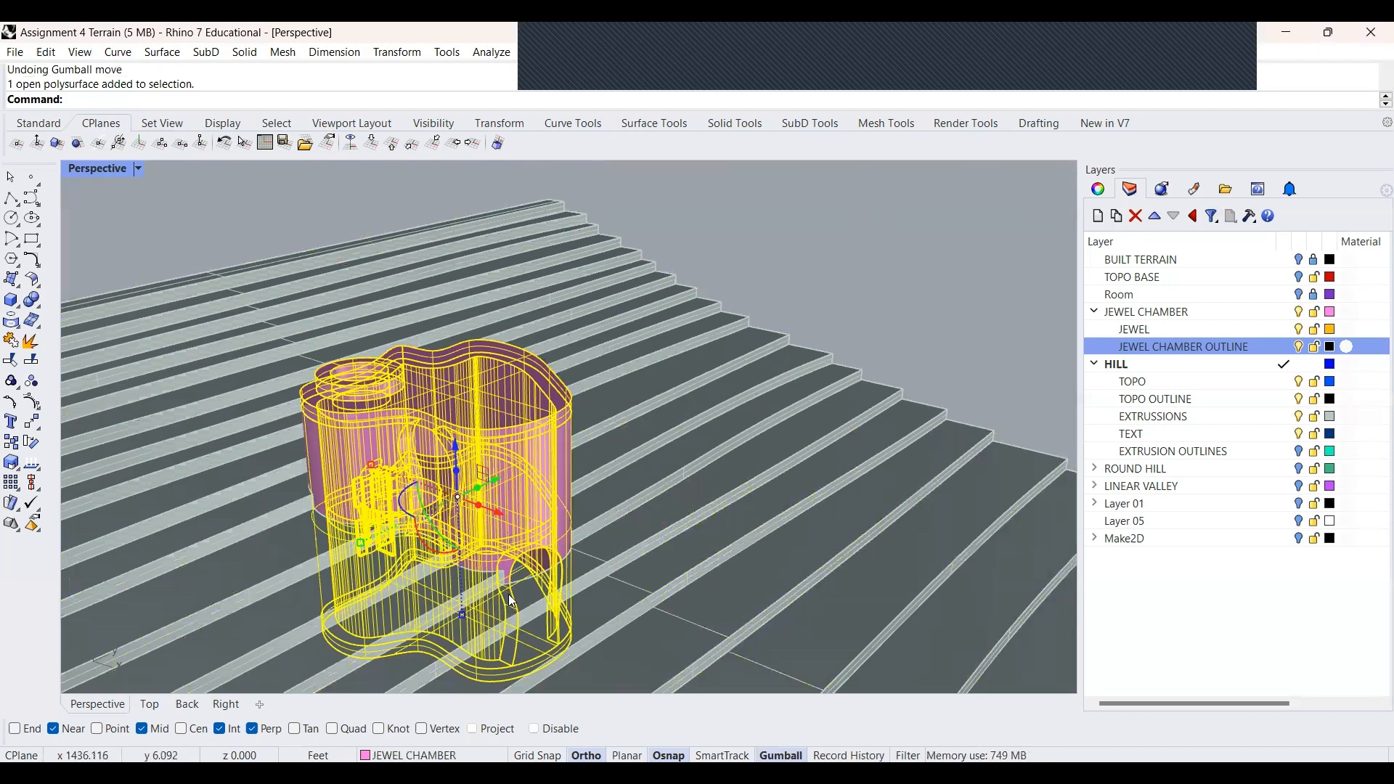
{"action": "scroll", "coordinate": [470, 423], "scroll_direction": "down", "scroll_amount": 4}
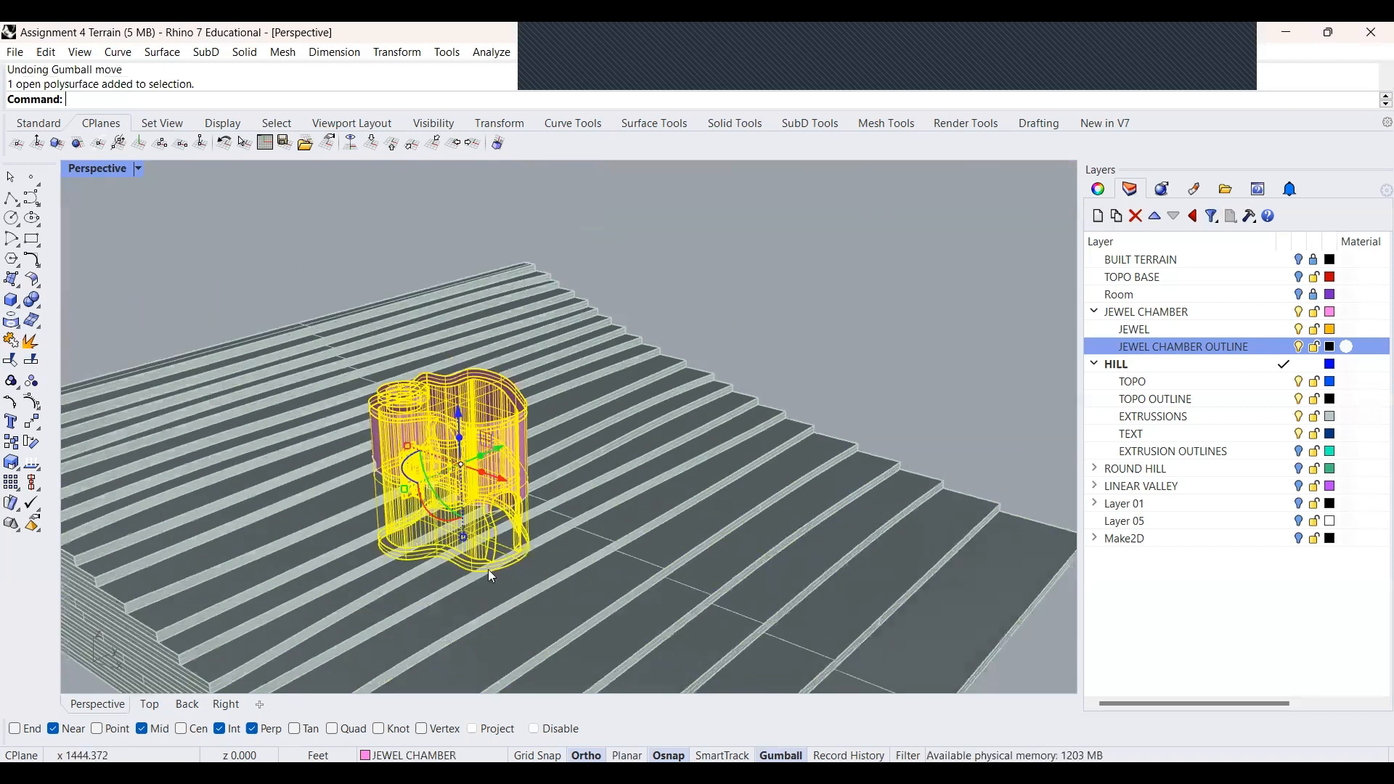
{"action": "scroll", "coordinate": [488, 569], "scroll_direction": "up", "scroll_amount": 4}
{"action": "right_click_drag", "start_coordinate": [774, 212], "coordinate": [783, 208], "text": "shift"}
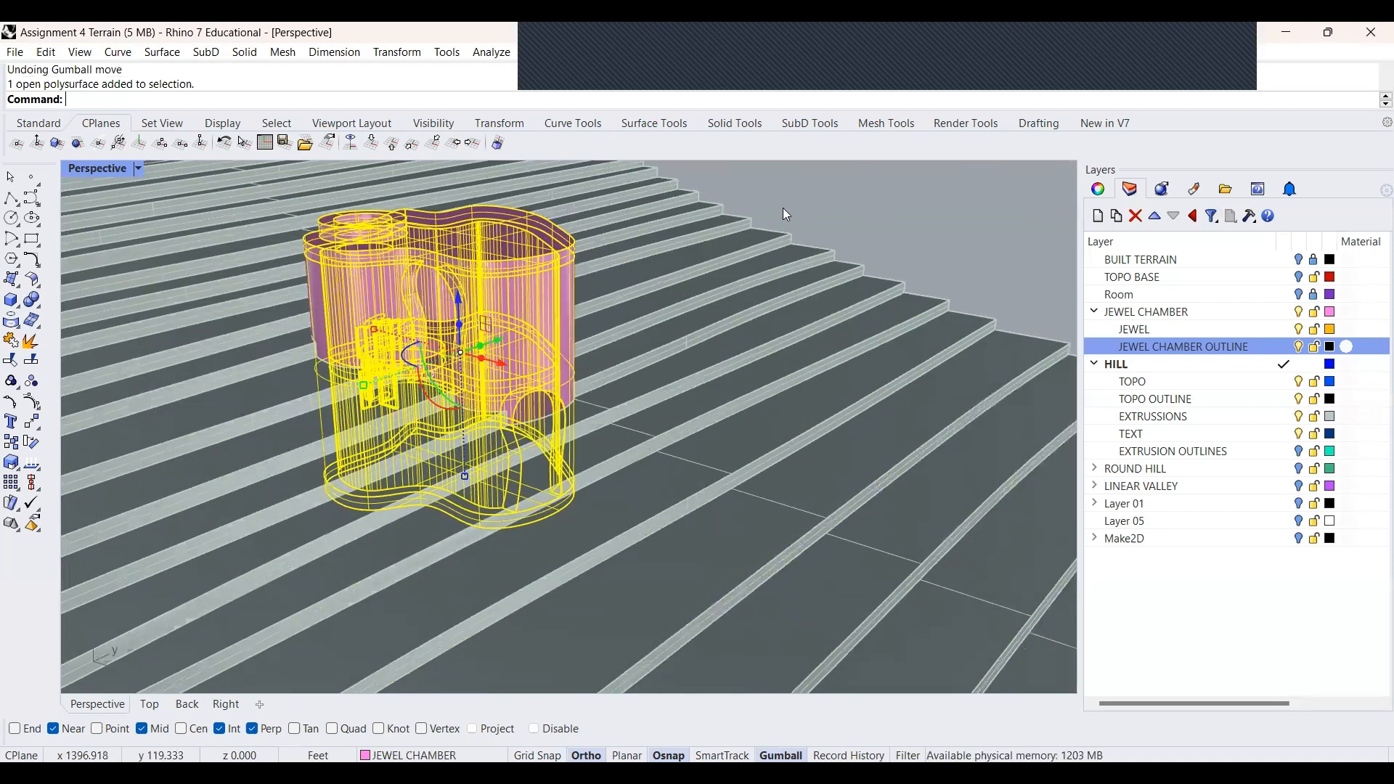
{"action": "left_click", "coordinate": [783, 208]}
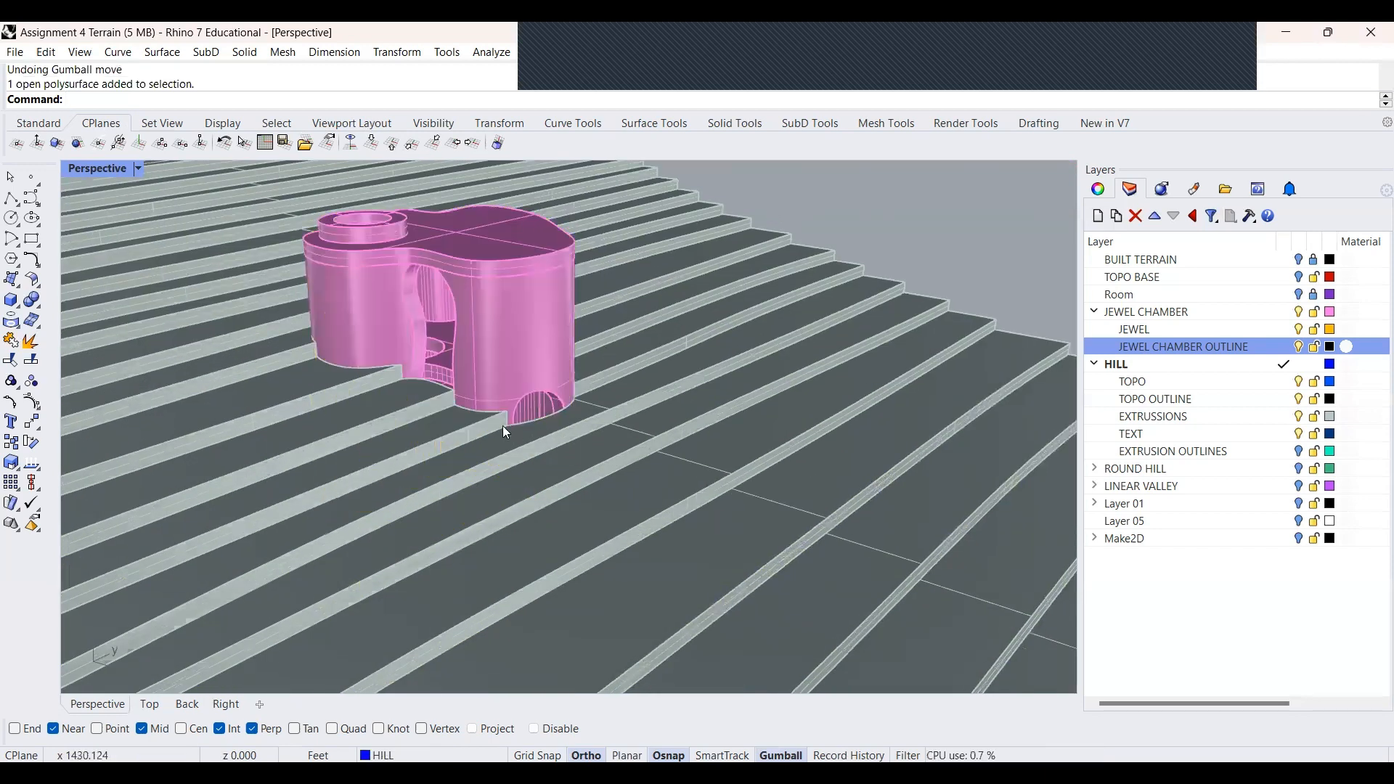
{"action": "right_click_drag", "start_coordinate": [709, 404], "coordinate": [825, 393]}
{"action": "left_click", "coordinate": [828, 399]}
{"action": "scroll", "coordinate": [690, 392], "scroll_direction": "up", "scroll_amount": 5}
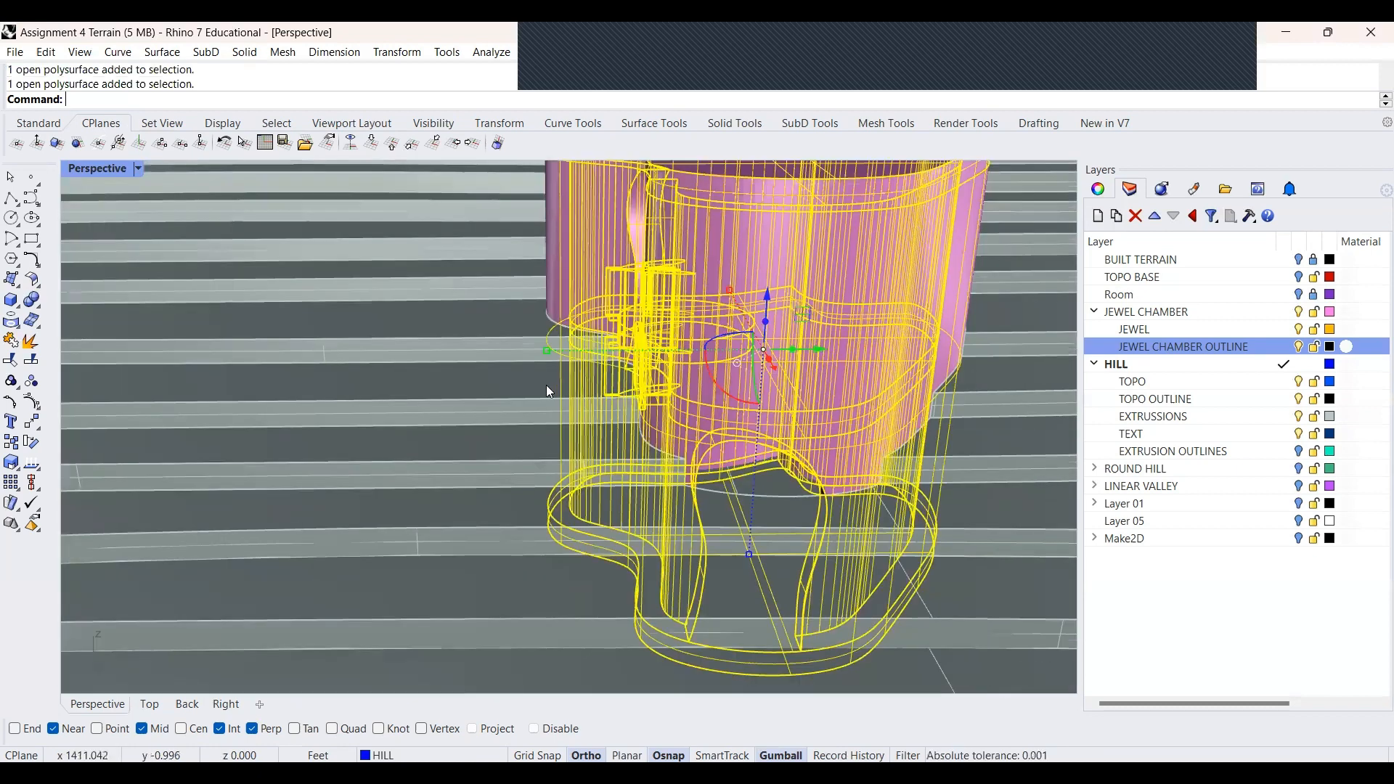
{"action": "left_click", "coordinate": [509, 501]}
{"action": "scroll", "coordinate": [430, 415], "scroll_direction": "down", "scroll_amount": 3}
{"action": "scroll", "coordinate": [430, 420], "scroll_direction": "down", "scroll_amount": 6}
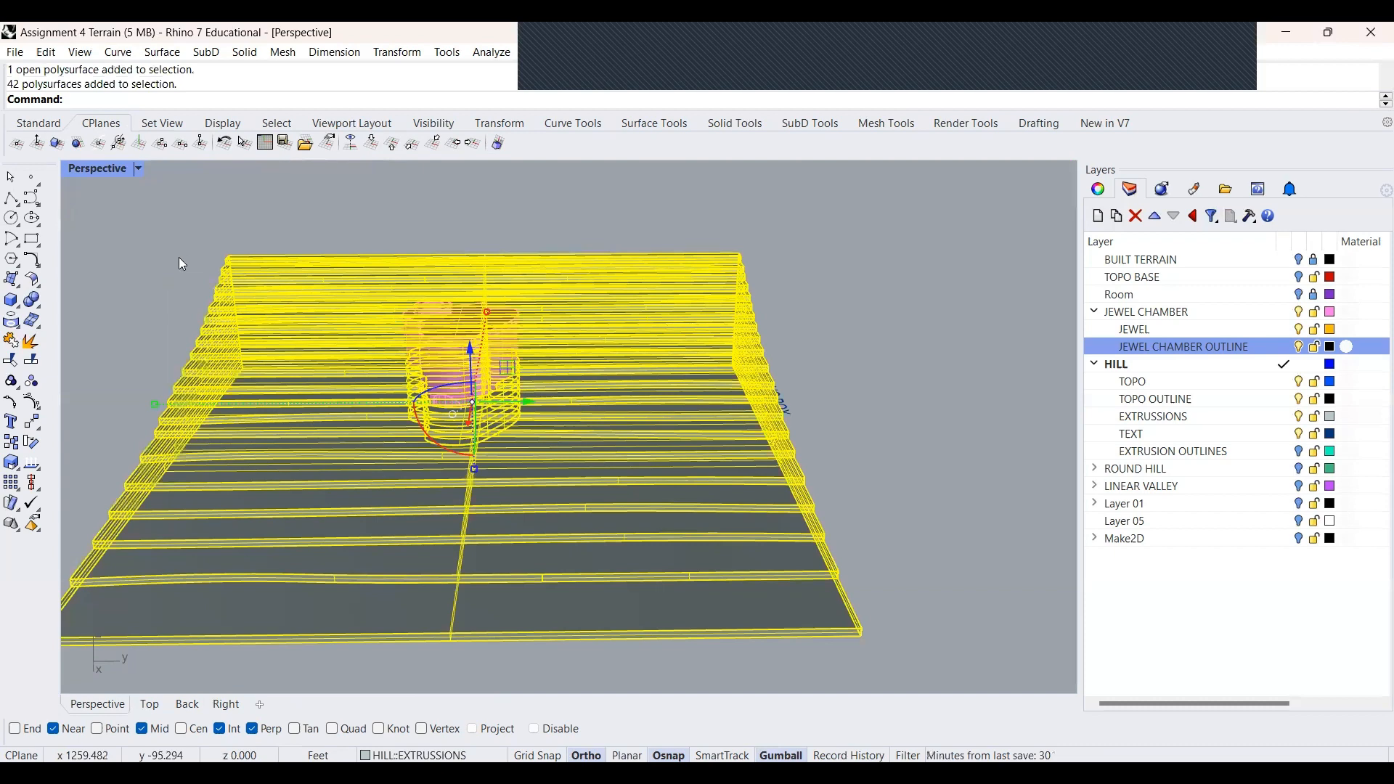
{"action": "key", "text": "Escape"}
Undo the BooleanDifference that cut the chamber's footprint out of the hill
{"action": "key", "text": "ctrl+y"}
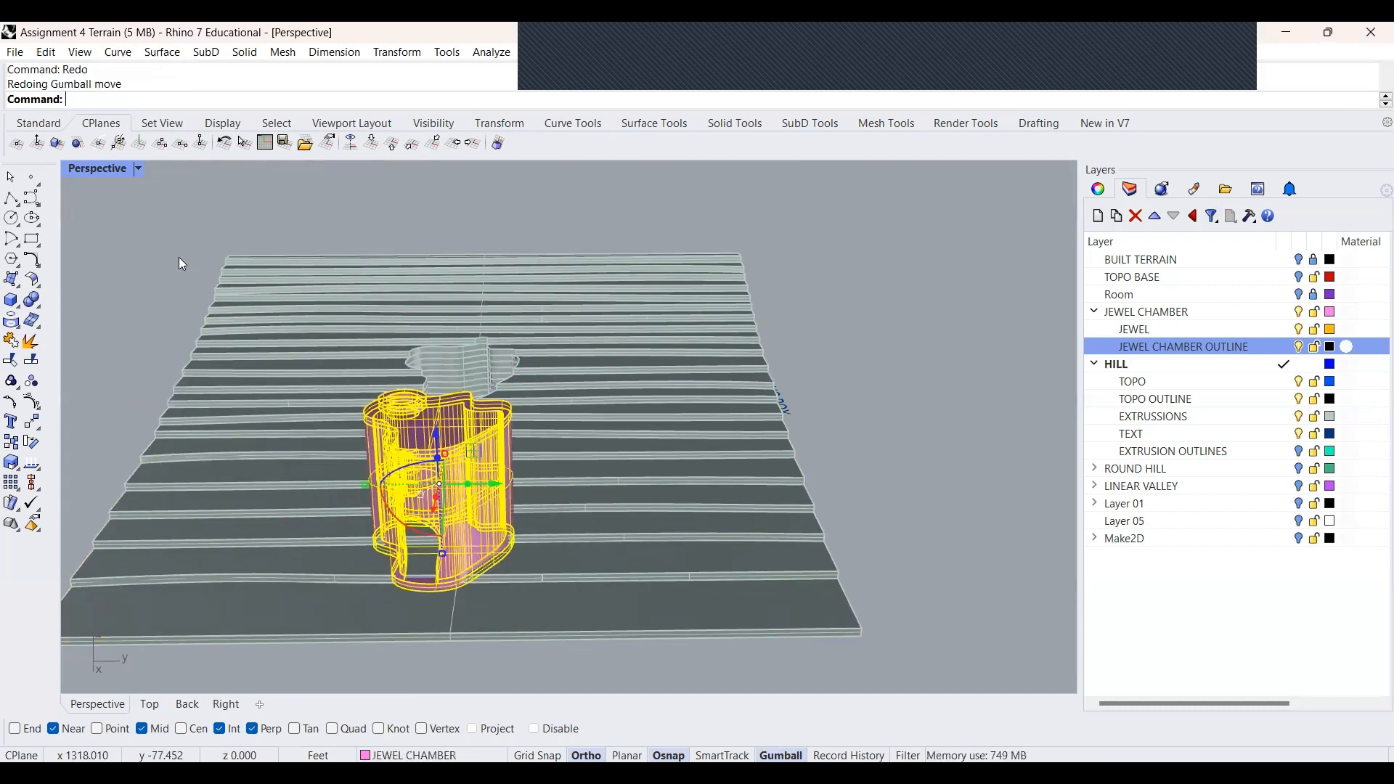
{"action": "key", "text": "ctrl+z"}
{"action": "key", "text": "ctrl+z"}
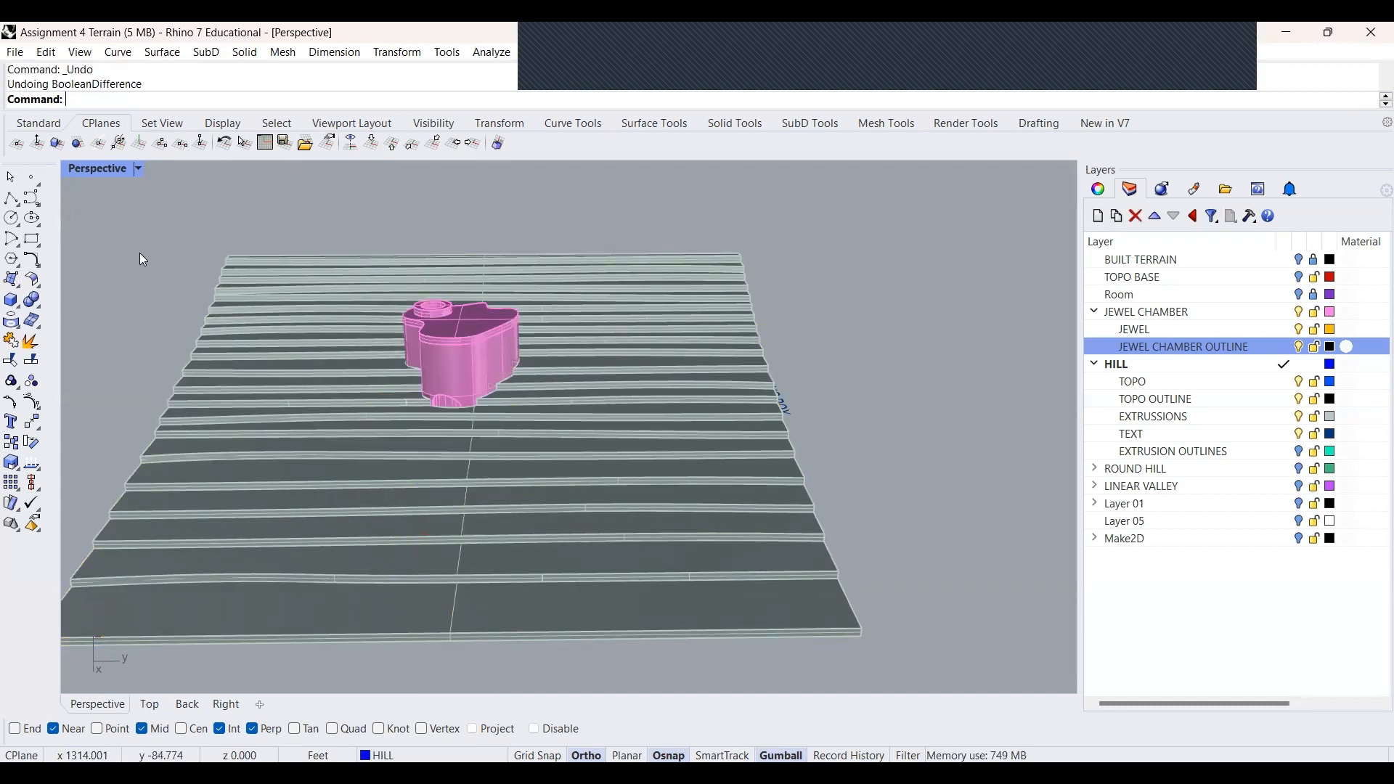
{"action": "left_click", "coordinate": [933, 252]}
Subtract the grouped hill extrusions from the outline solid with BooleanDifference, keeping DeleteInput=Yes
{"action": "right_click_drag", "start_coordinate": [464, 389], "coordinate": [639, 358]}
{"action": "left_click", "coordinate": [300, 394]}
{"action": "type", "text": "B"}
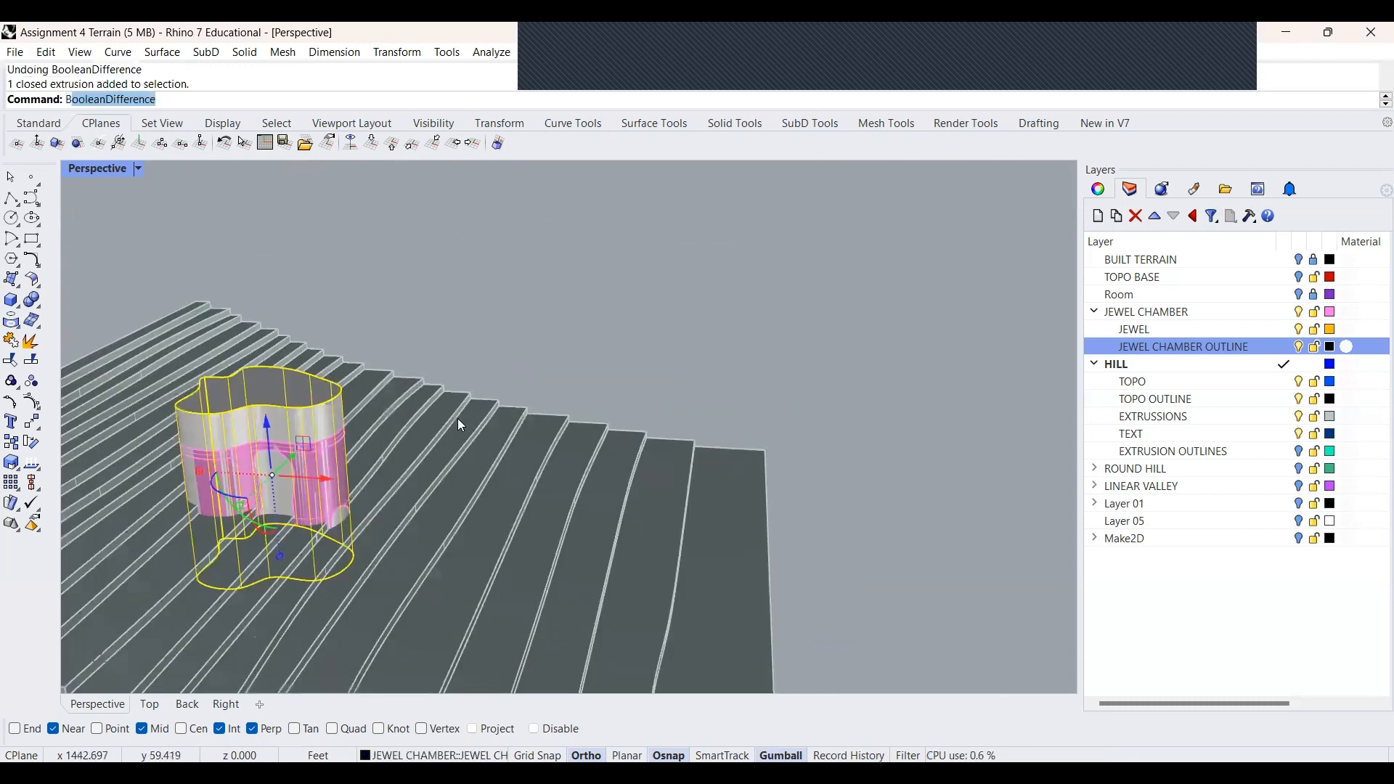
{"action": "type", "text": "o"}
{"action": "key", "text": "Return"}
{"action": "left_click", "coordinate": [453, 415]}
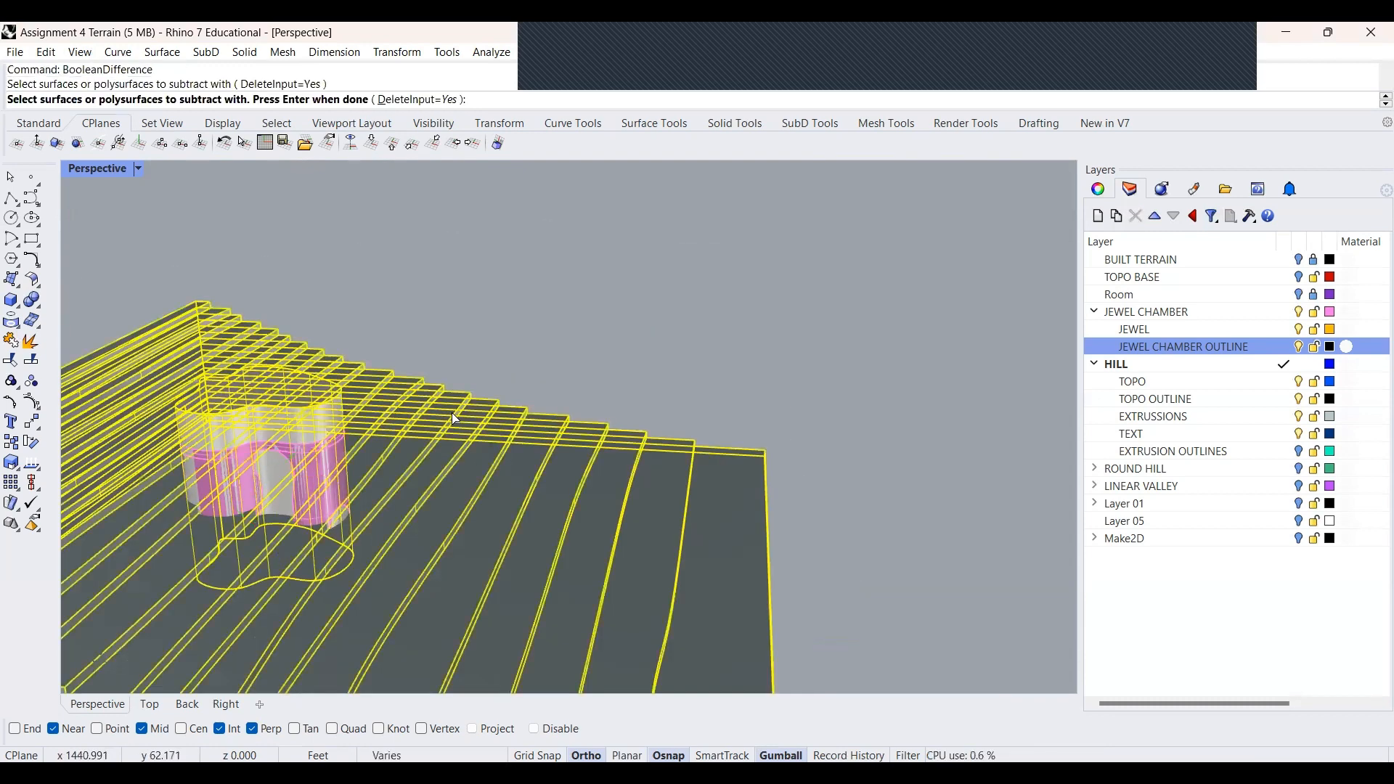
{"action": "key", "text": "Return"}
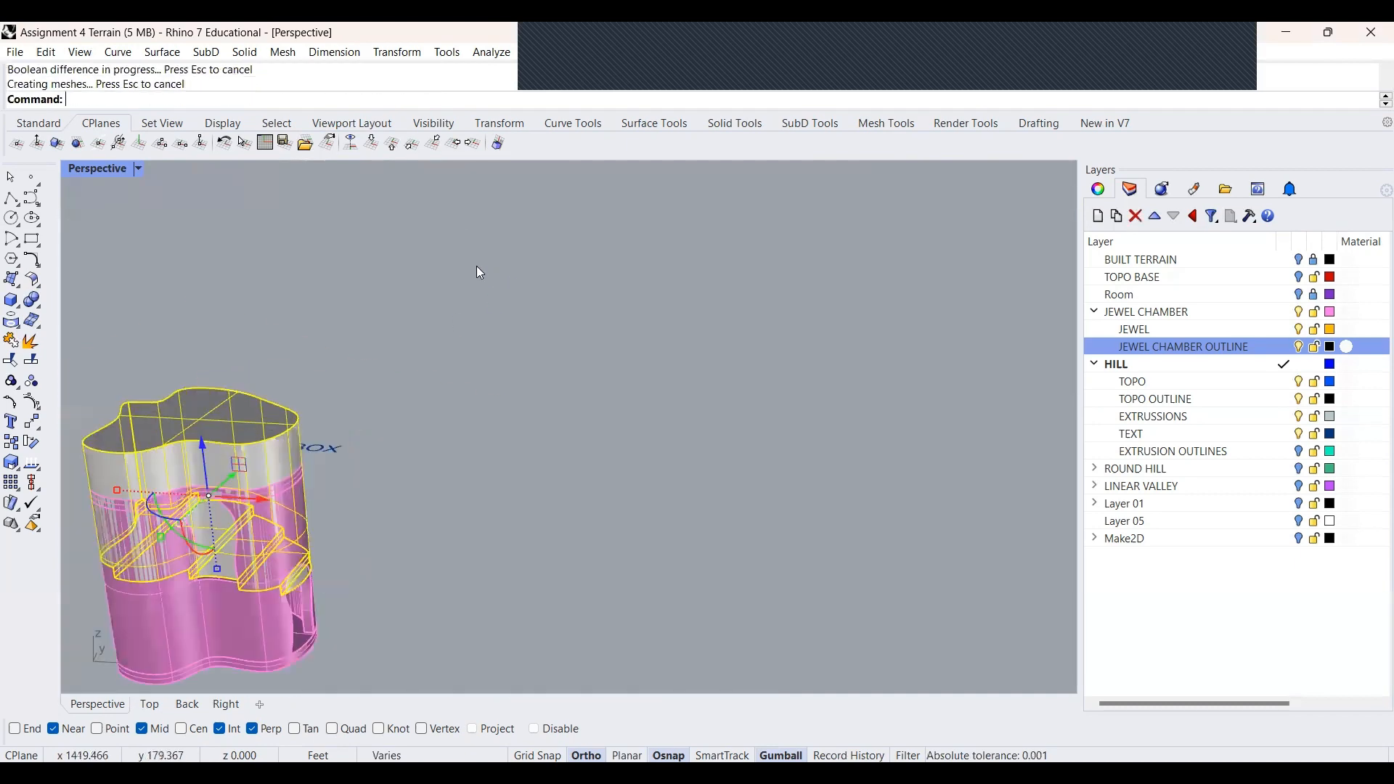
Undo the last Boolean difference, then subtract the jewel chamber outline solid from the stepped hill terrain instead
{"action": "key", "text": "ctrl+z"}
{"action": "scroll", "coordinate": [630, 330], "scroll_direction": "down", "scroll_amount": 5}
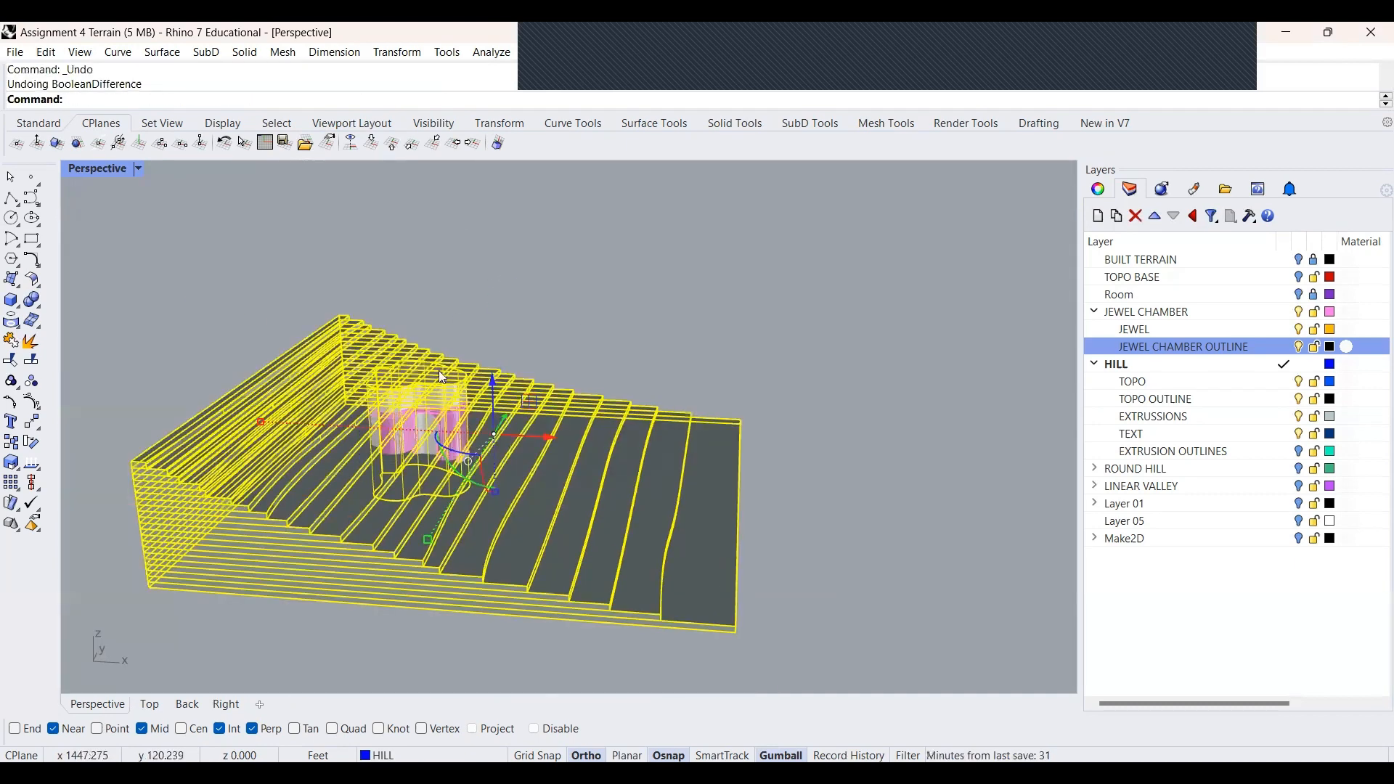
{"action": "key", "text": "Escape"}
{"action": "left_click", "coordinate": [544, 399]}
{"action": "key", "text": "Return"}
{"action": "left_click", "coordinate": [425, 404]}
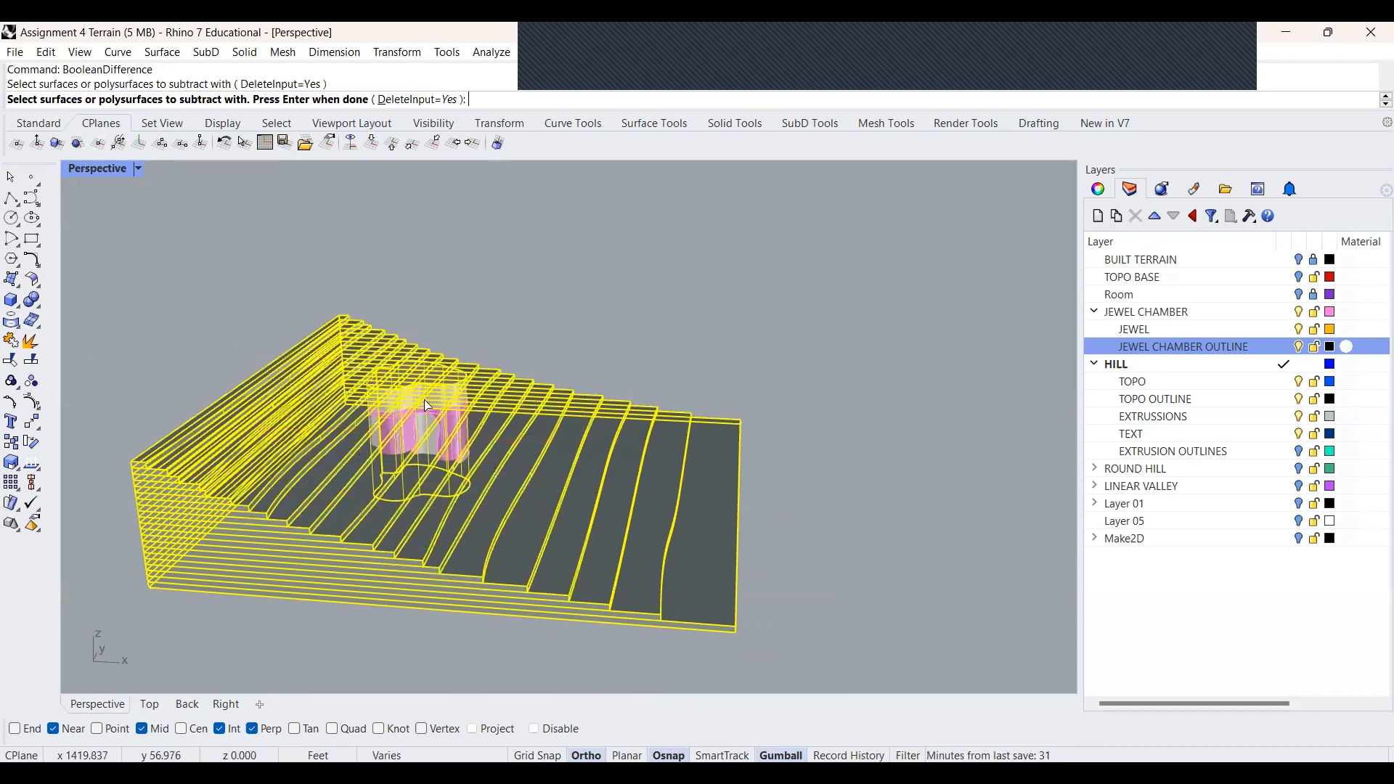
{"action": "key", "text": "Return"}
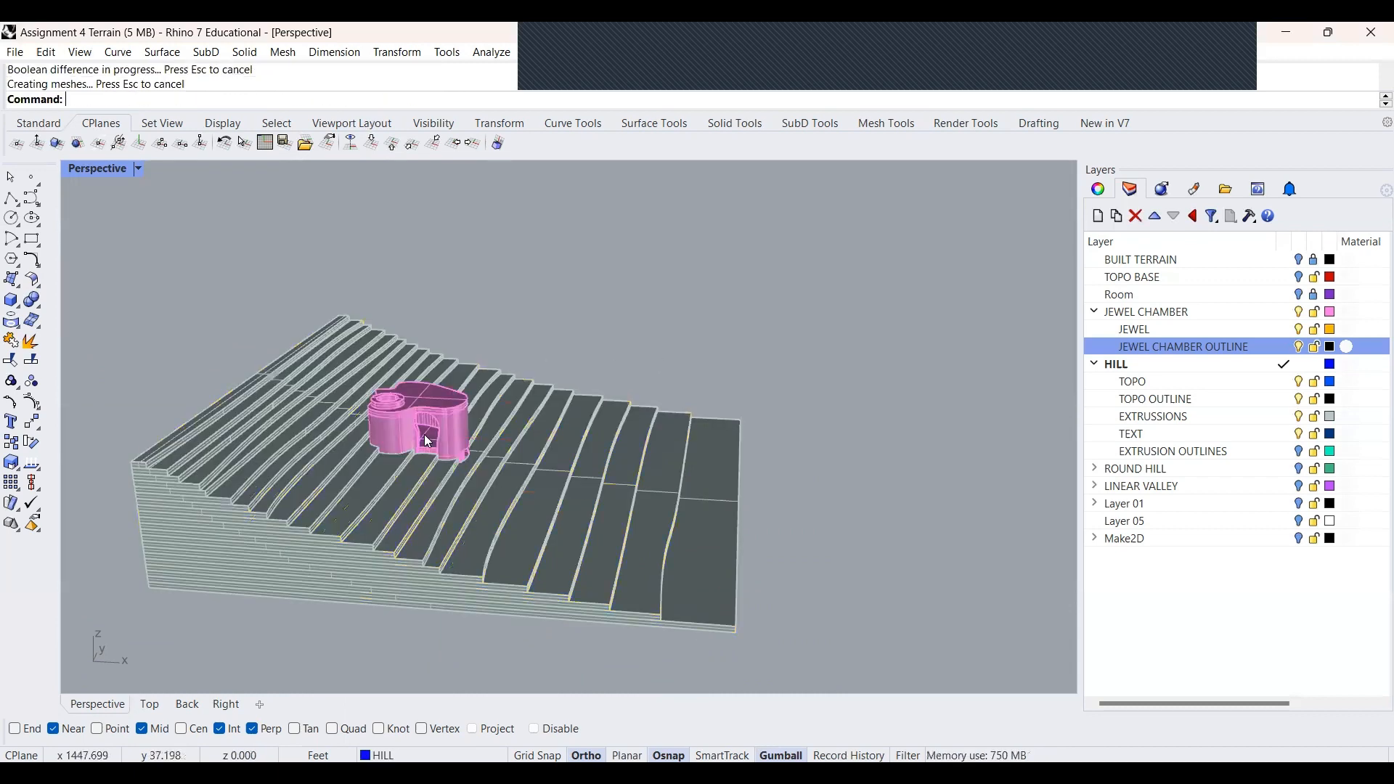
Examine how the jewel chamber's base and lower openings meet the stepped hill terrain from several angles
{"action": "scroll", "coordinate": [485, 479], "scroll_direction": "up", "scroll_amount": 5}
{"action": "scroll", "coordinate": [581, 501], "scroll_direction": "up", "scroll_amount": 3}
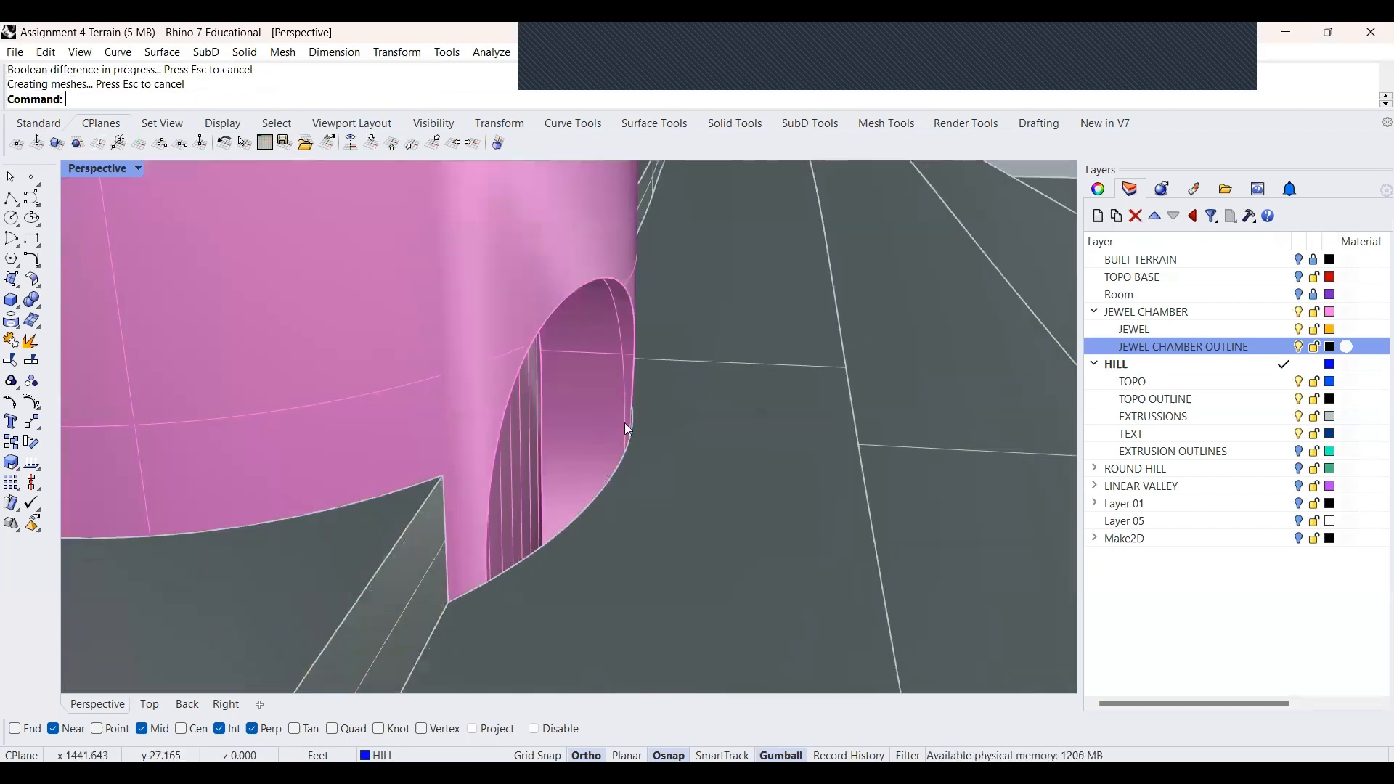
{"action": "scroll", "coordinate": [624, 423], "scroll_direction": "down", "scroll_amount": 8}
{"action": "scroll", "coordinate": [585, 503], "scroll_direction": "up", "scroll_amount": 4}
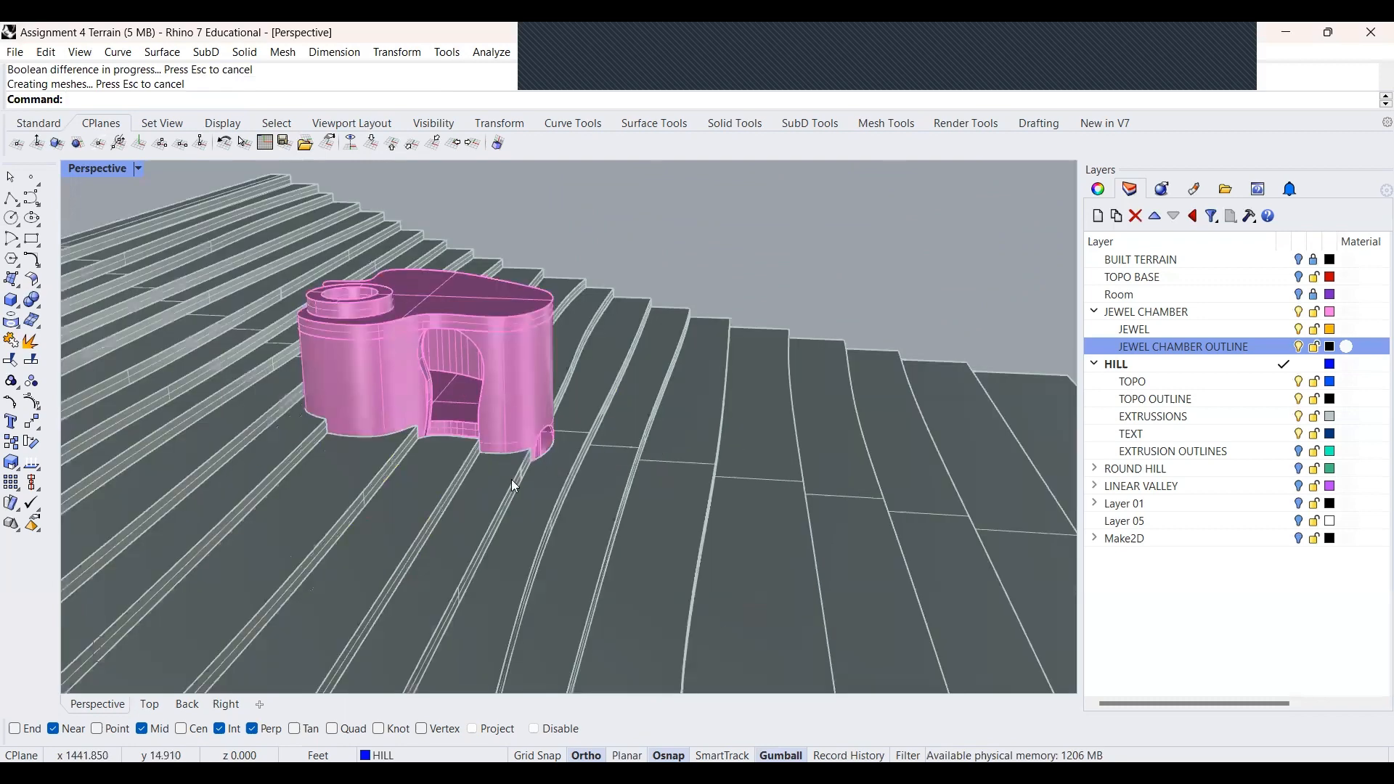
{"action": "scroll", "coordinate": [518, 436], "scroll_direction": "up", "scroll_amount": 3}
{"action": "scroll", "coordinate": [552, 432], "scroll_direction": "up", "scroll_amount": 5}
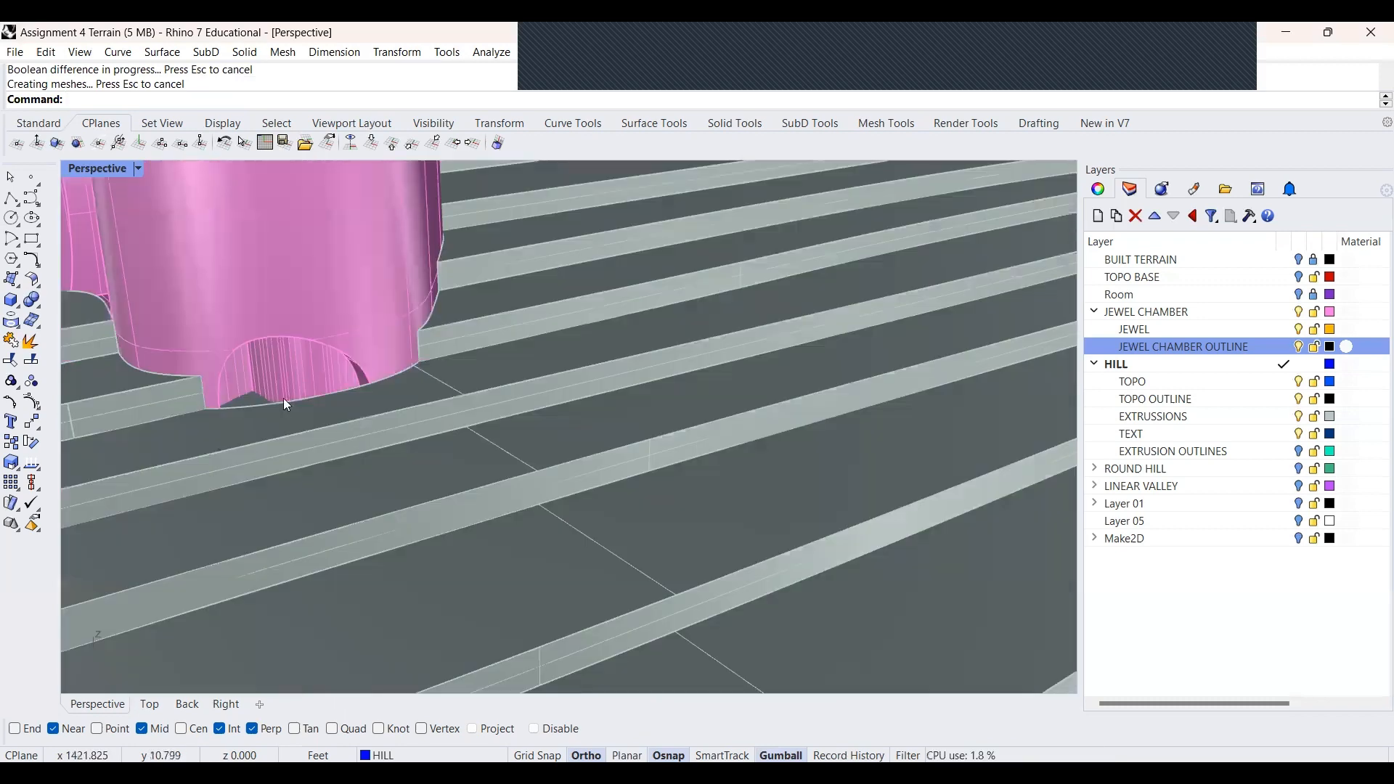
{"action": "right_click_drag", "start_coordinate": [250, 382], "coordinate": [314, 416]}
{"action": "scroll", "coordinate": [512, 553], "scroll_direction": "down", "scroll_amount": 5}
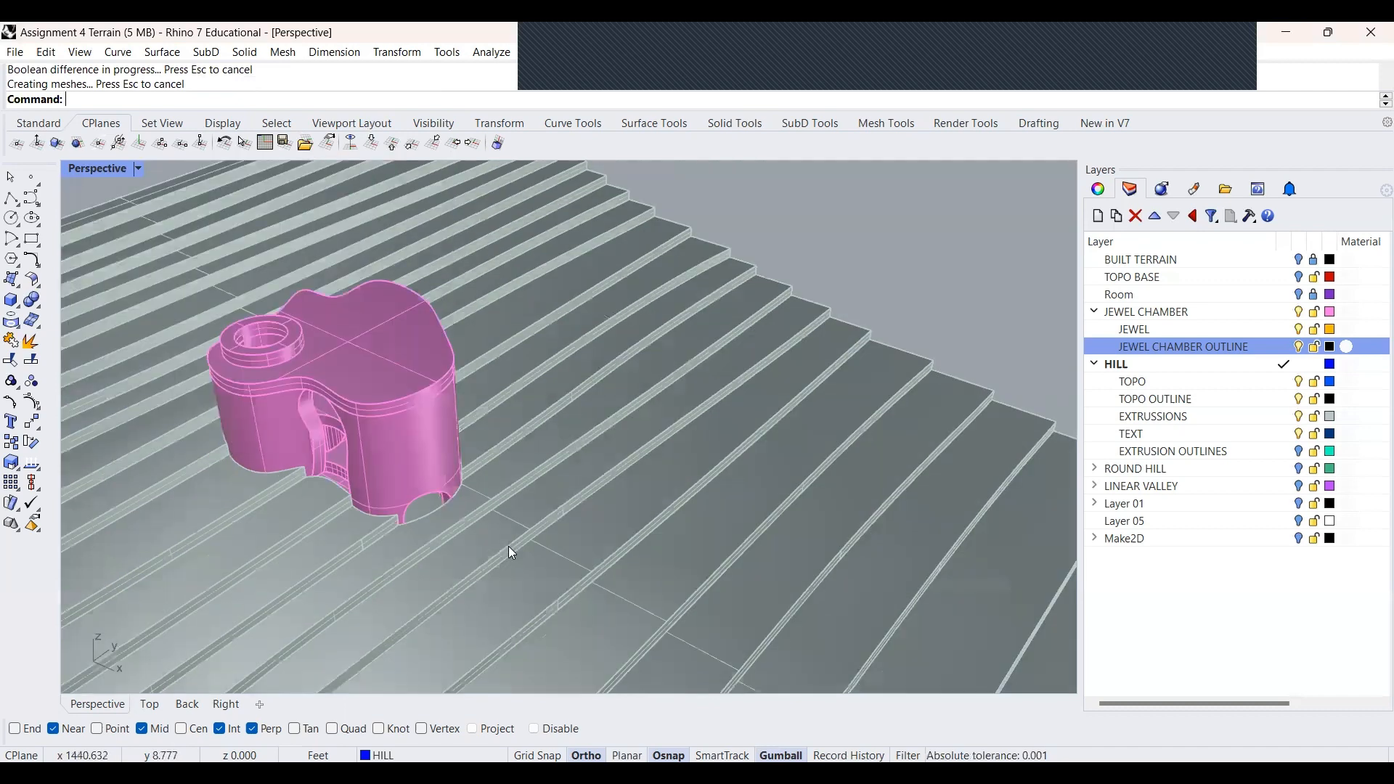
{"action": "scroll", "coordinate": [318, 514], "scroll_direction": "down", "scroll_amount": 4}
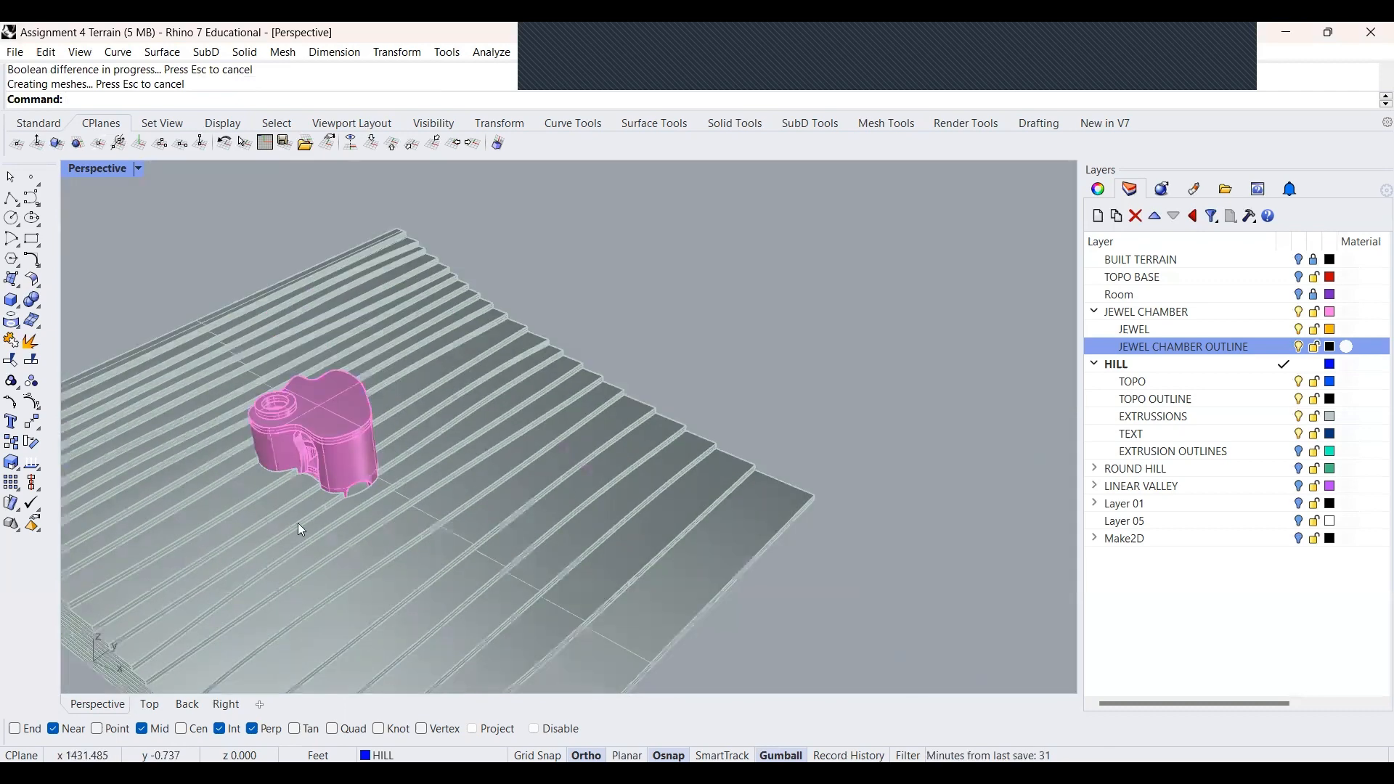
{"action": "right_click_drag", "start_coordinate": [315, 511], "coordinate": [605, 440]}
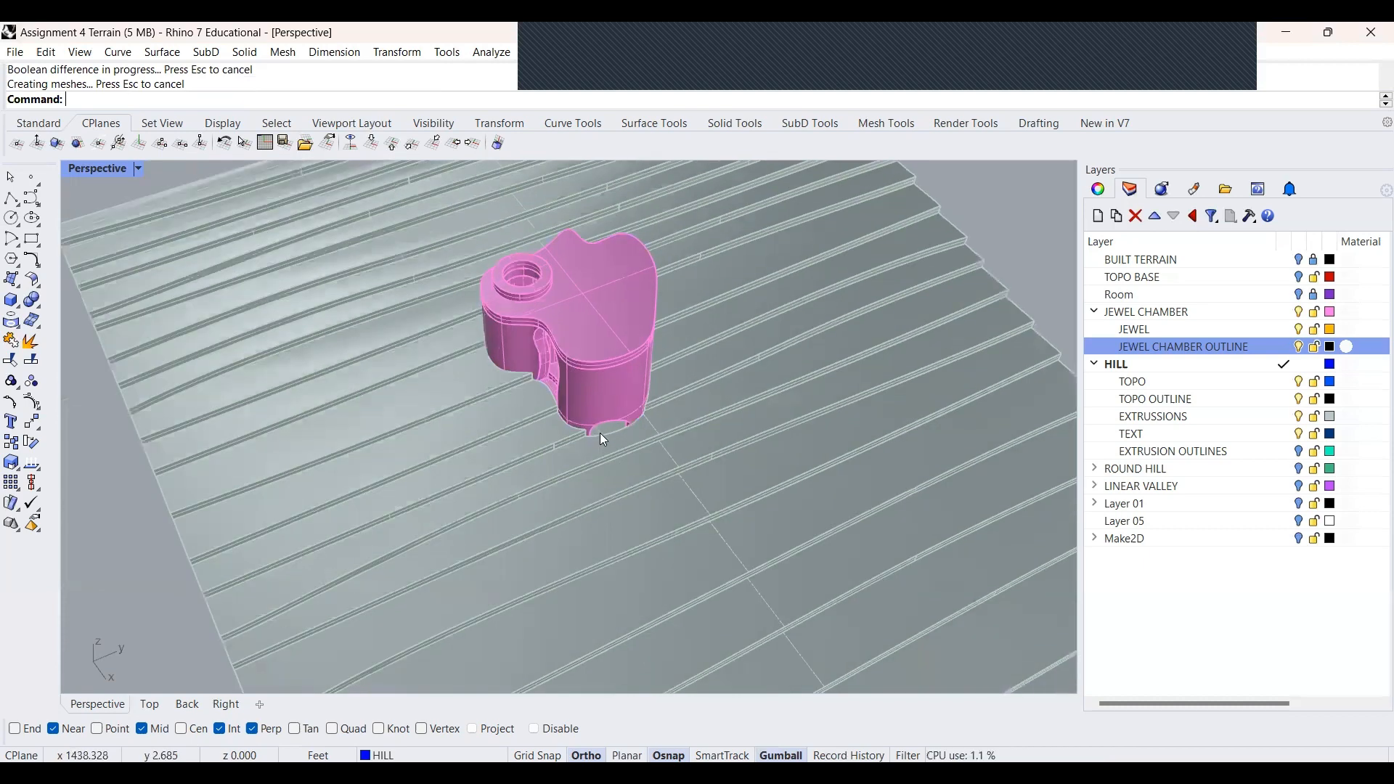
{"action": "scroll", "coordinate": [627, 475], "scroll_direction": "down", "scroll_amount": 4}
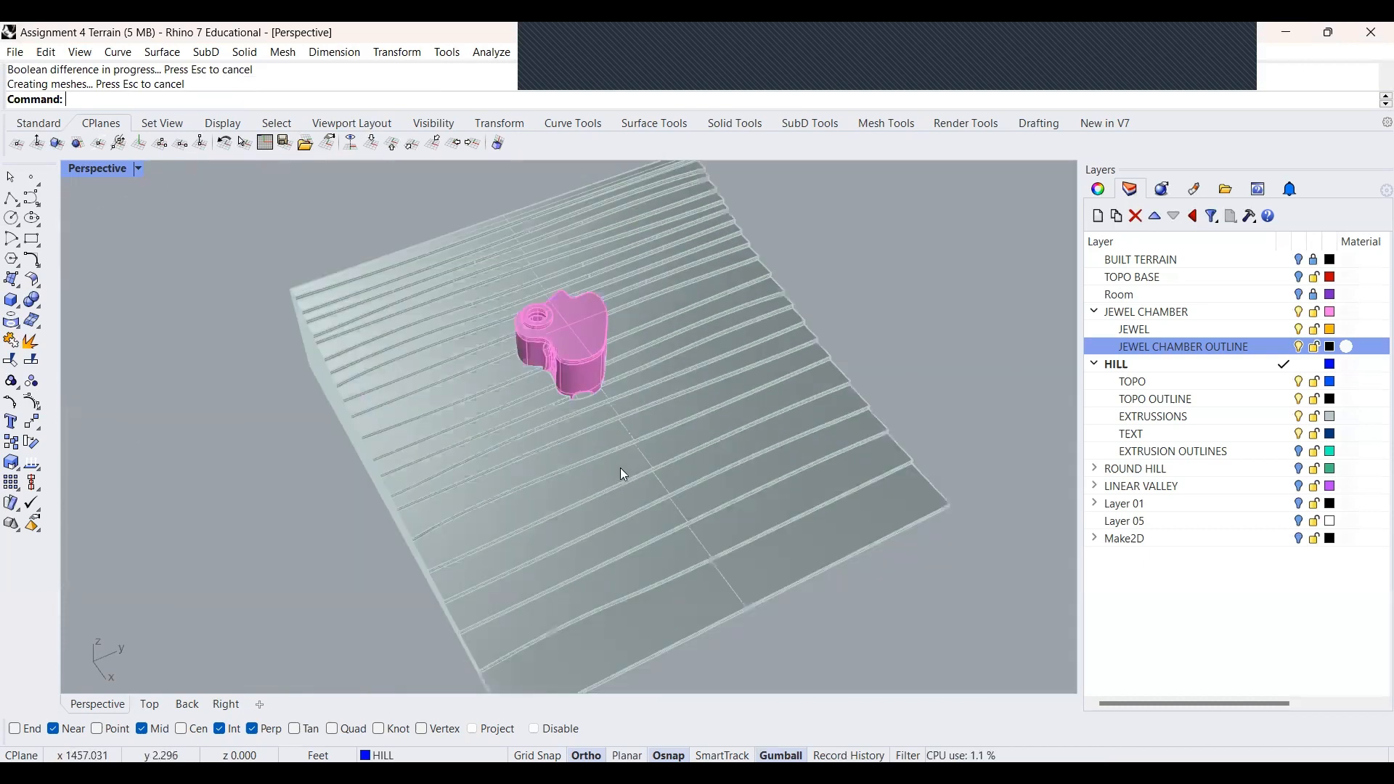
Switch to the Top view of the chamber and create a new top-level layer, making it the current layer
{"action": "left_click", "coordinate": [149, 705]}
{"action": "scroll", "coordinate": [244, 473], "scroll_direction": "down", "scroll_amount": 2}
{"action": "scroll", "coordinate": [537, 372], "scroll_direction": "up", "scroll_amount": 4}
{"action": "scroll", "coordinate": [255, 429], "scroll_direction": "up", "scroll_amount": 3}
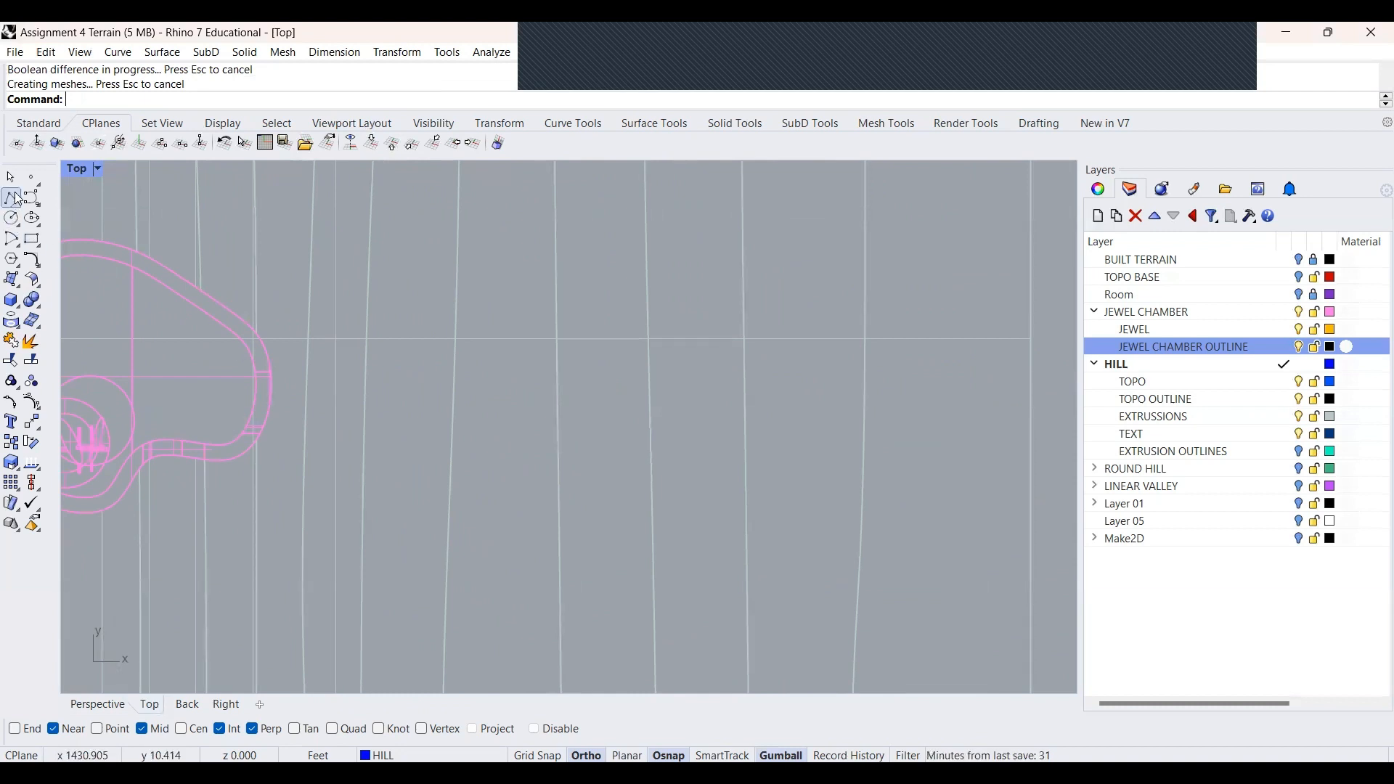
{"action": "left_click", "coordinate": [37, 202]}
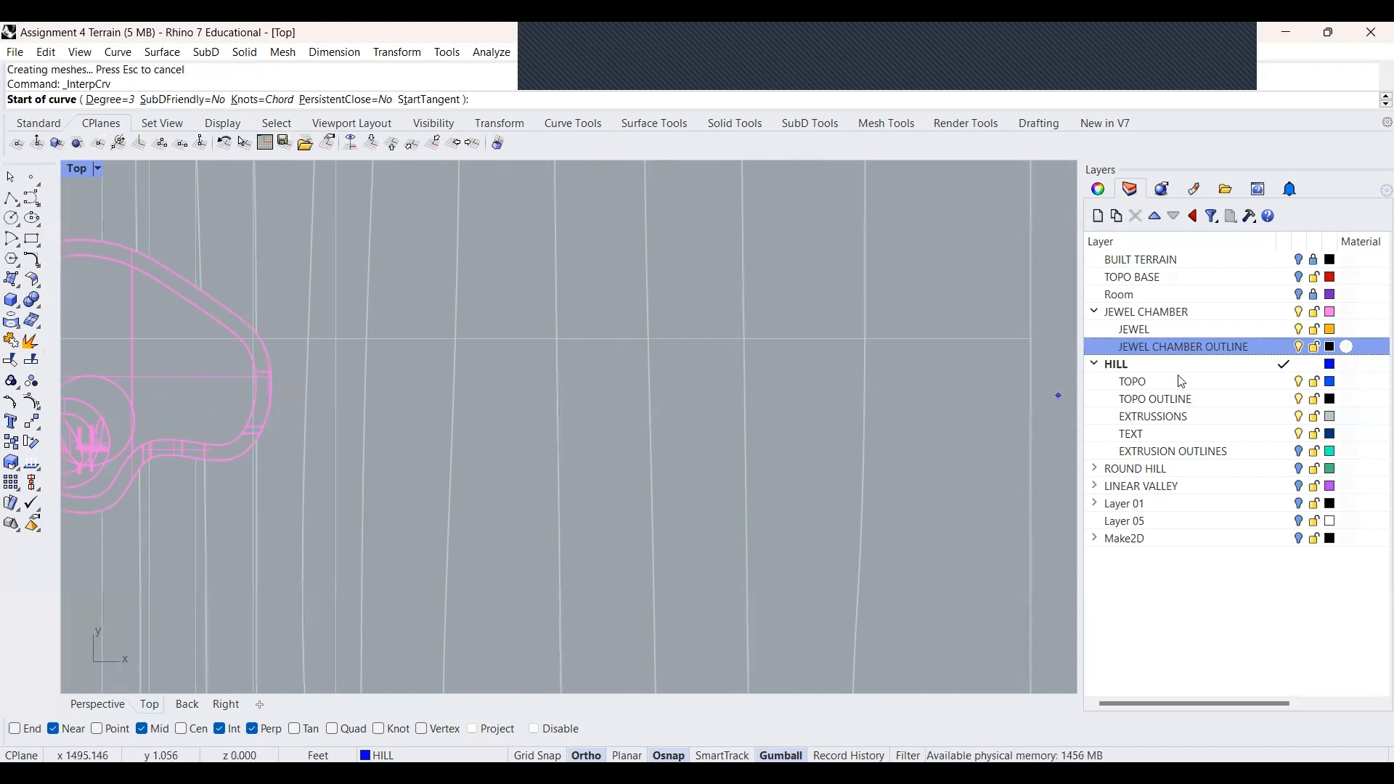
{"action": "left_click", "coordinate": [1096, 365]}
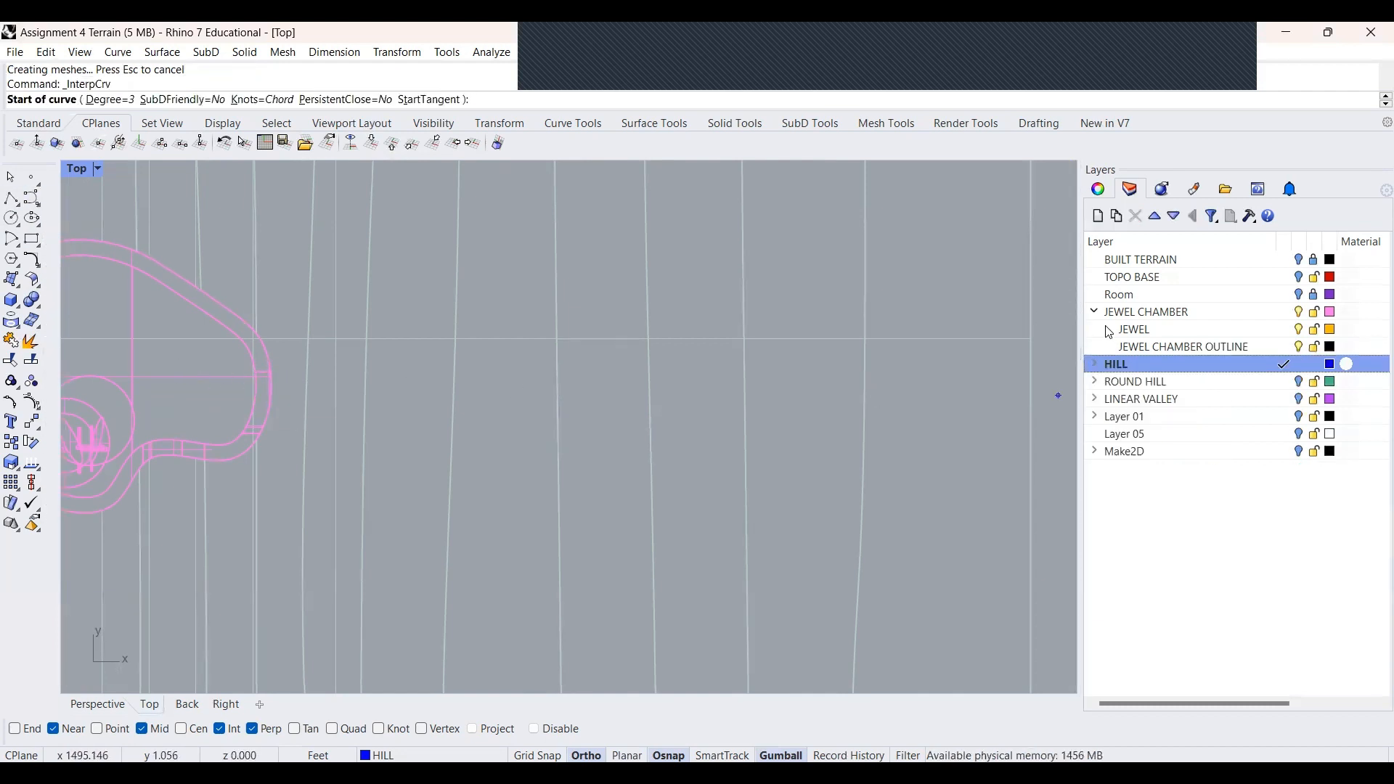
{"action": "left_click", "coordinate": [1130, 347]}
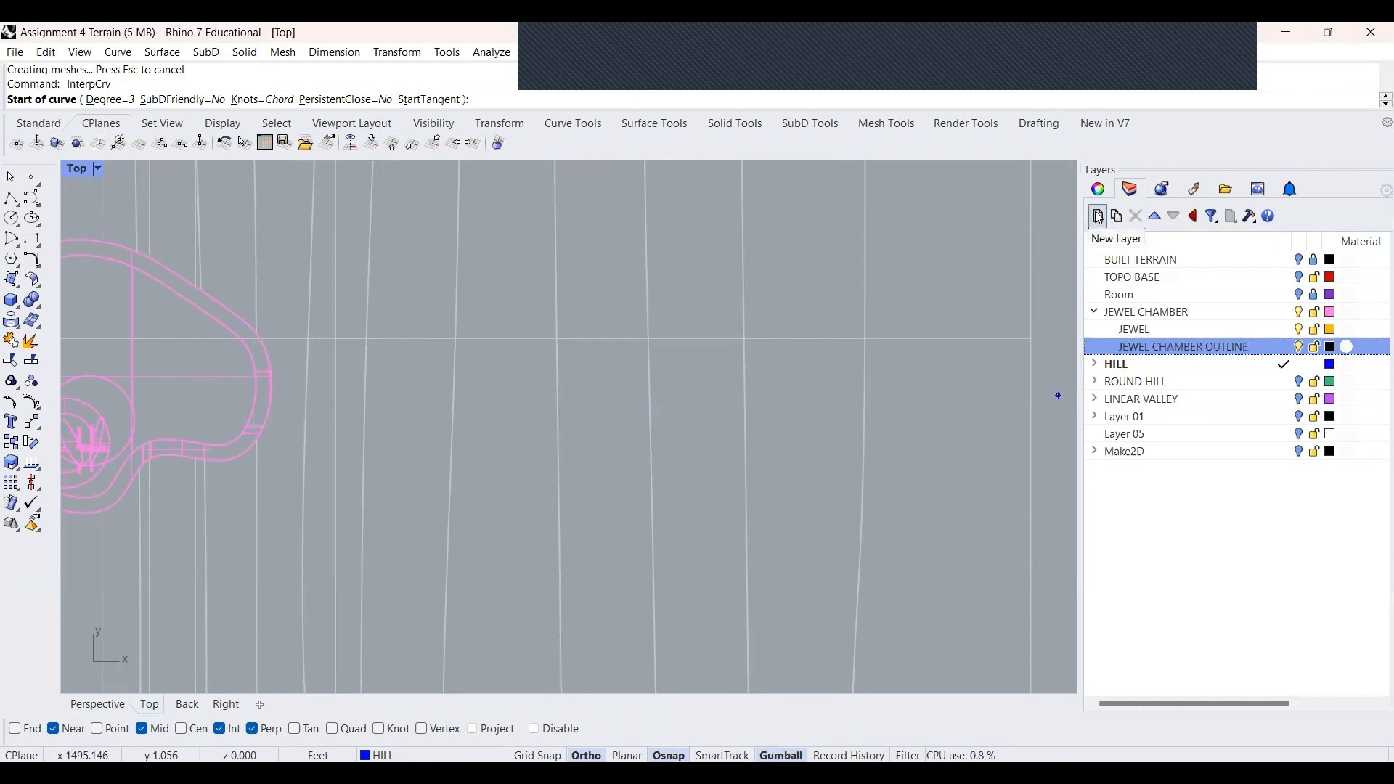
{"action": "left_click", "coordinate": [1095, 312]}
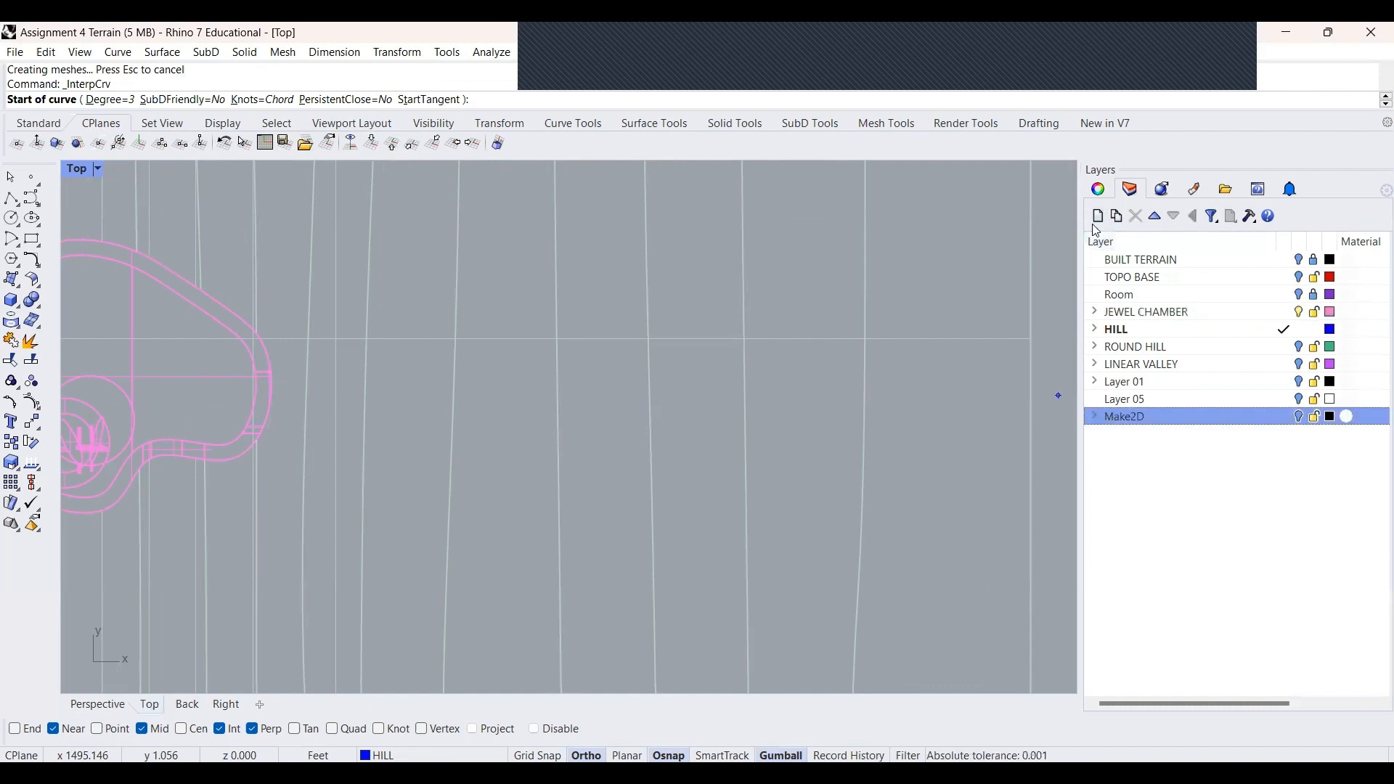
{"action": "left_click", "coordinate": [1098, 216]}
{"action": "double_click", "coordinate": [1126, 434]}
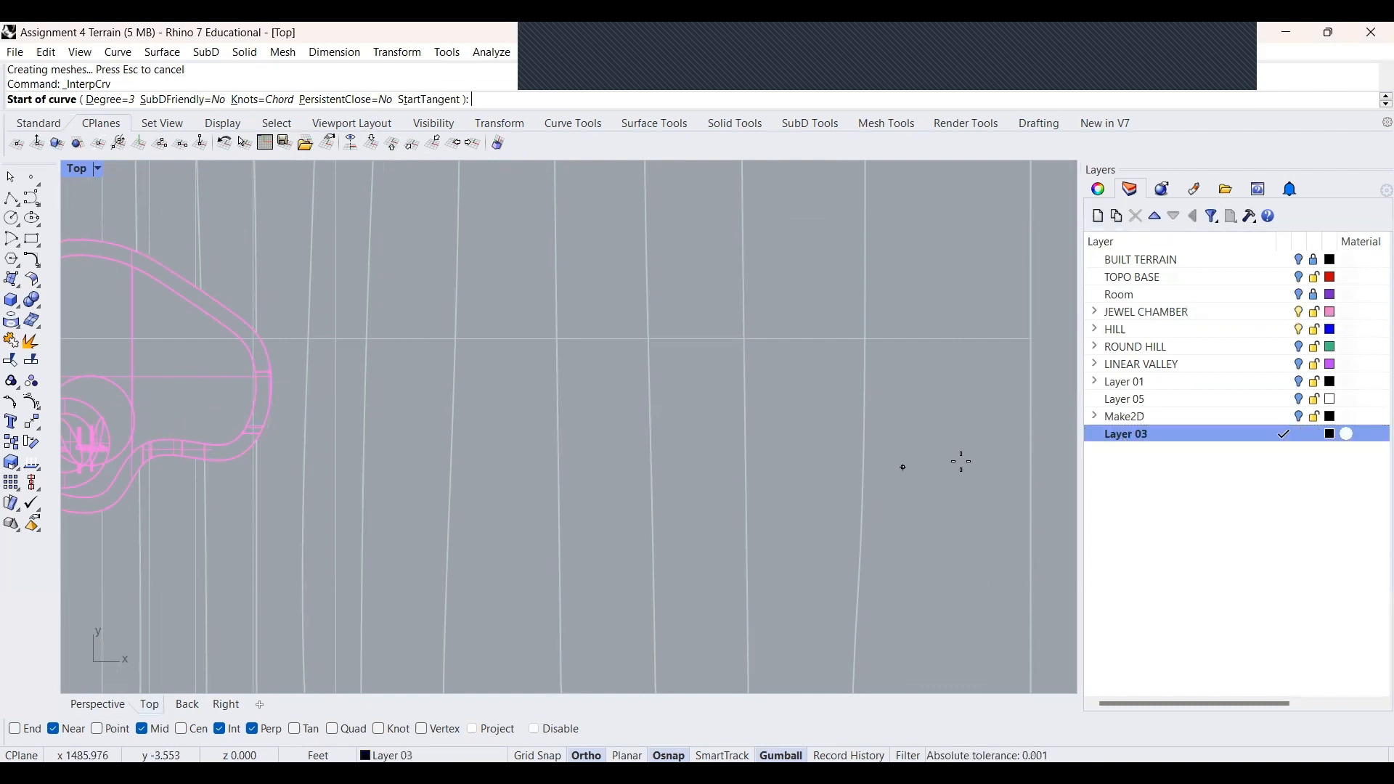
Rename the new current layer as LOWER PATH
{"action": "right_click", "coordinate": [1133, 433]}
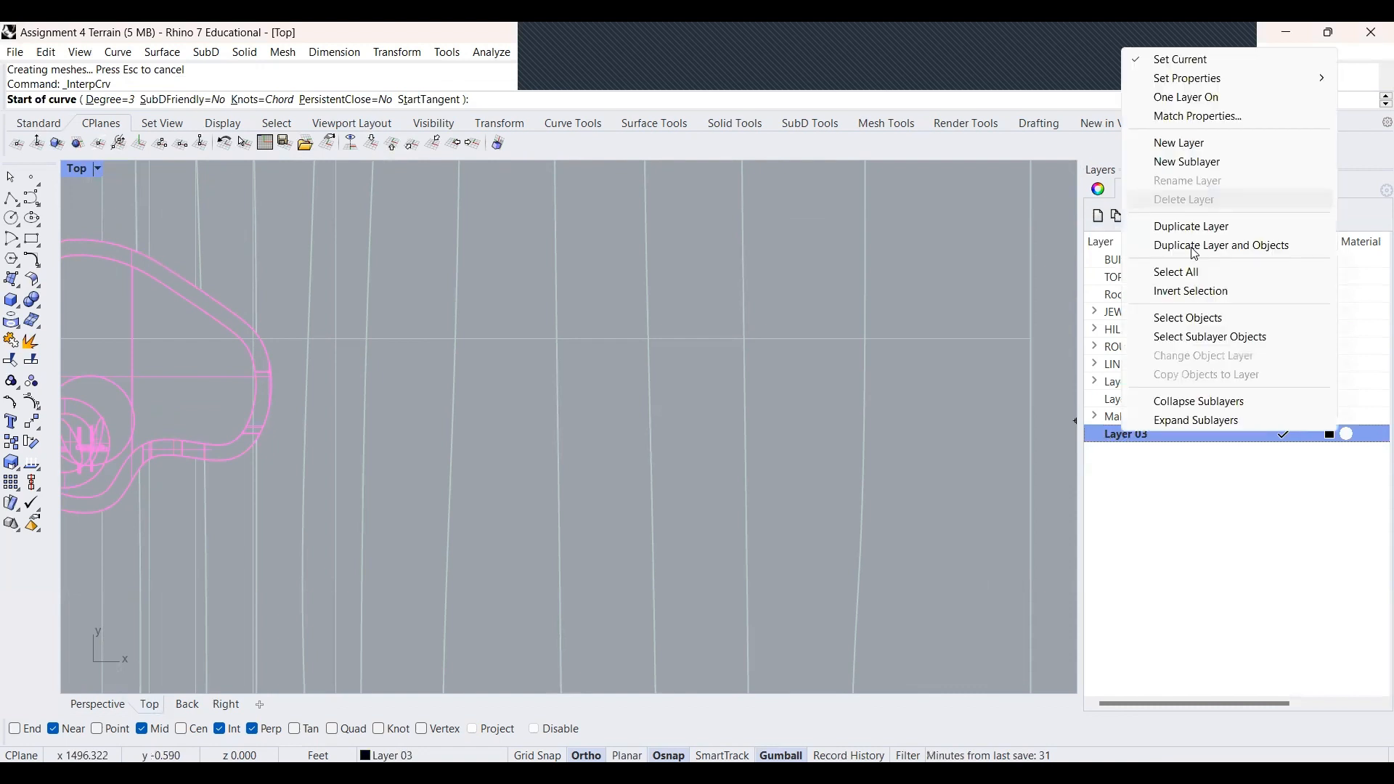
{"action": "right_click", "coordinate": [965, 423]}
{"action": "left_click", "coordinate": [1128, 435]}
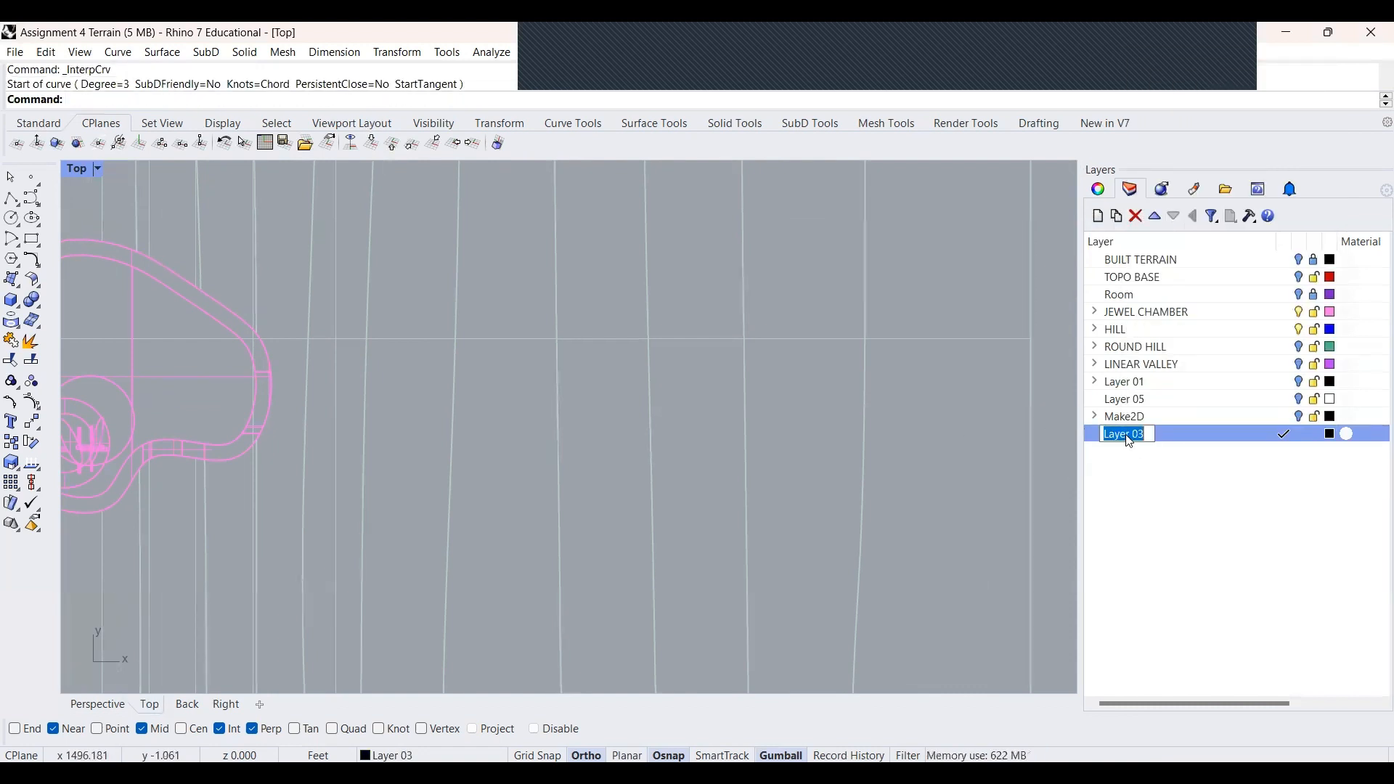
{"action": "right_click", "coordinate": [1130, 441]}
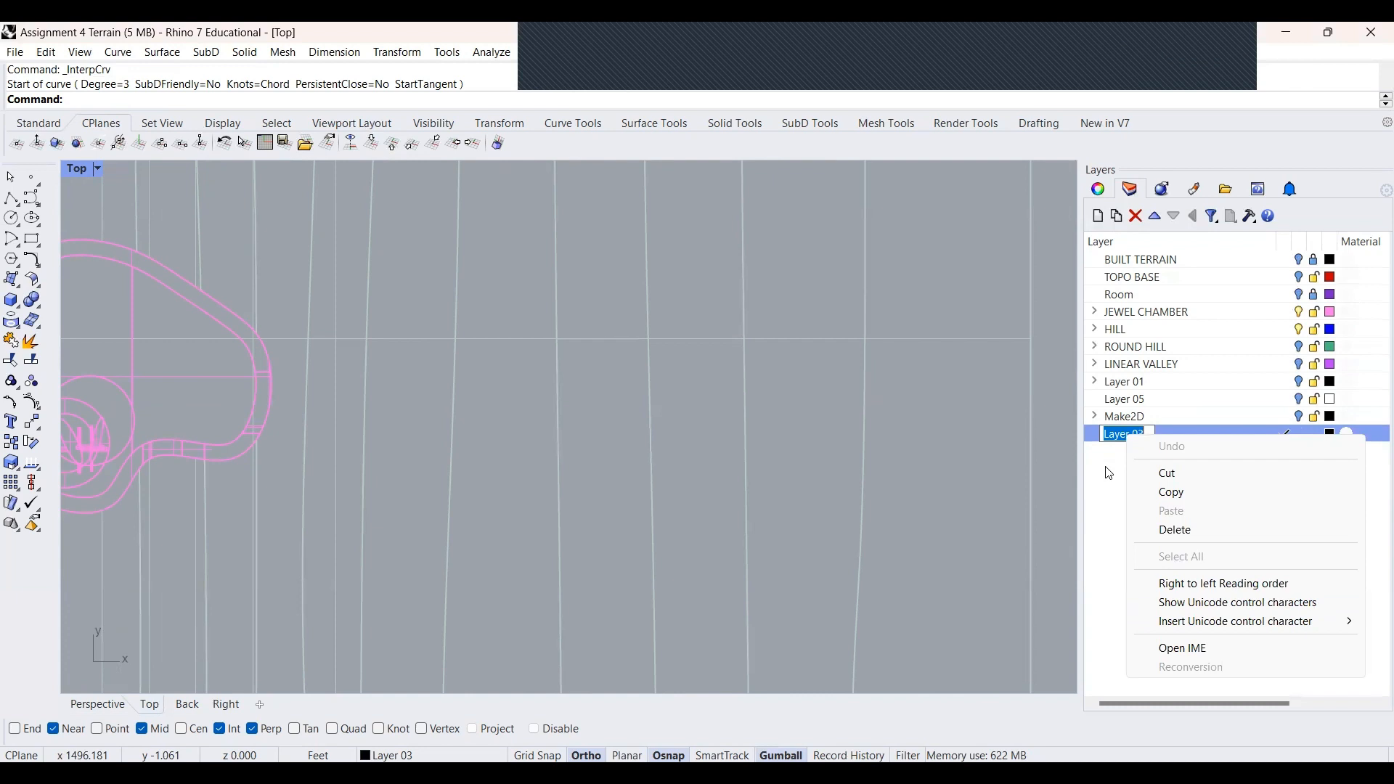
{"action": "key", "text": "Escape"}
{"action": "type", "text": "ATH"}
{"action": "key", "text": "BackSpace"}
{"action": "key", "text": "BackSpace"}
{"action": "key", "text": "BackSpace"}
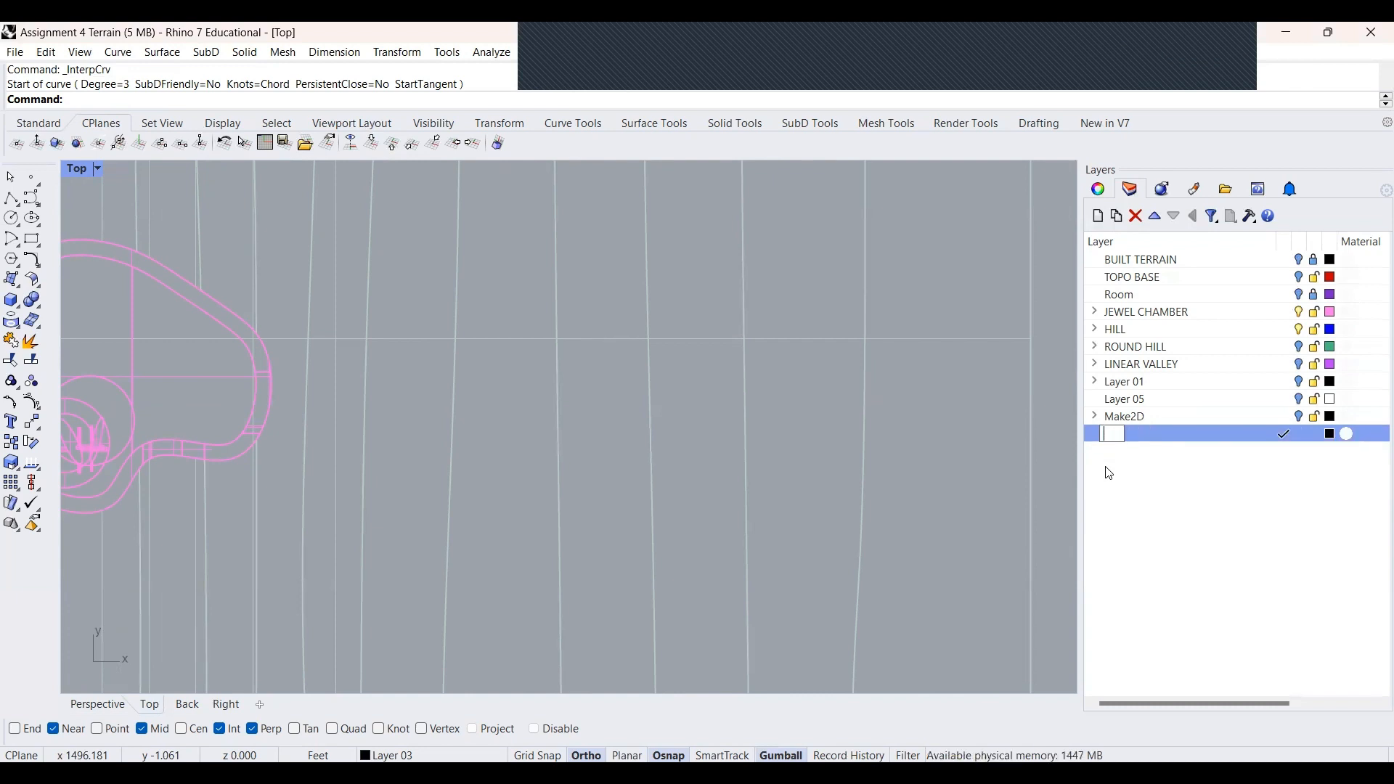
{"action": "type", "text": "P"}
{"action": "key", "text": "BackSpace"}
{"action": "type", "text": "LOWE"}
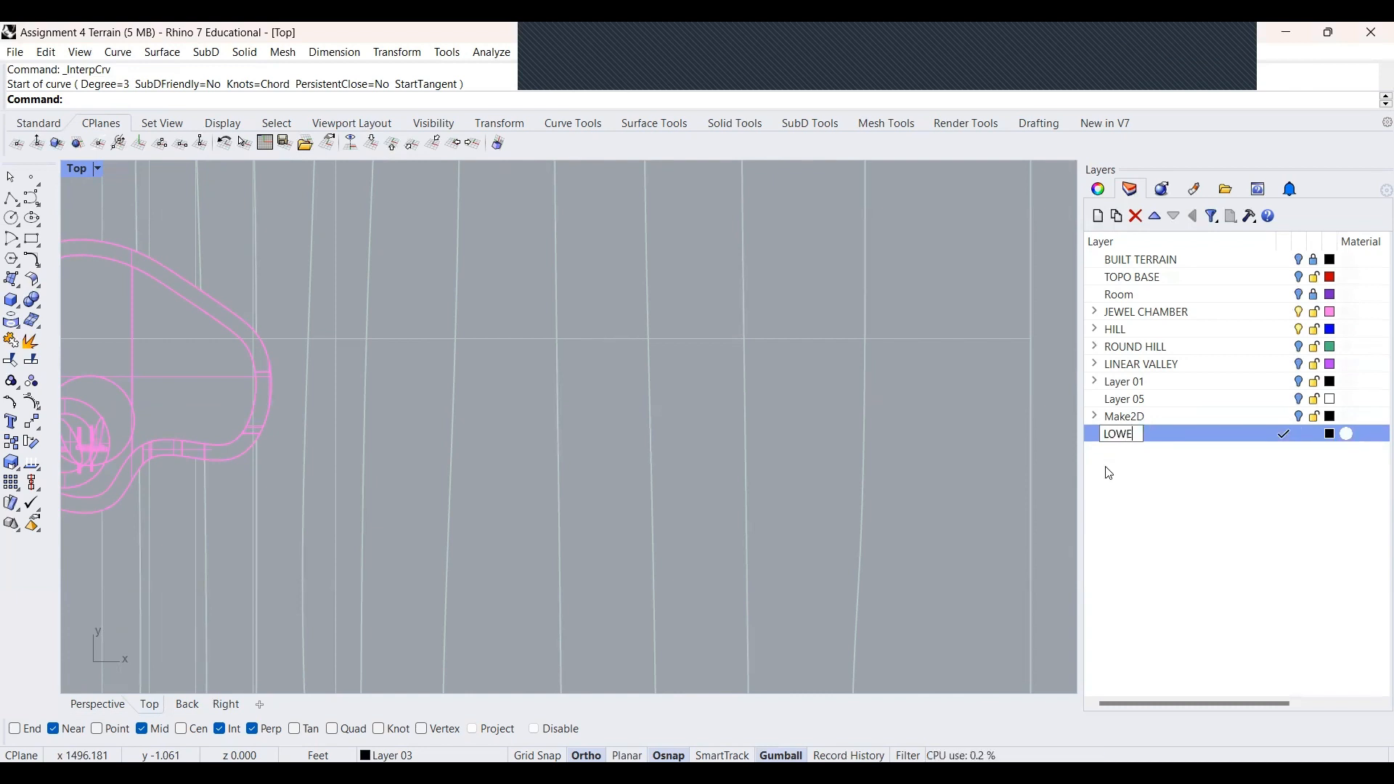
{"action": "type", "text": "R PATH"}
{"action": "key", "text": "Return"}
Draw a six-point interpolated curve winding from the chamber's downhill edge across the lower contour lines of the hill
{"action": "scroll", "coordinate": [1040, 455], "scroll_direction": "down", "scroll_amount": 10}
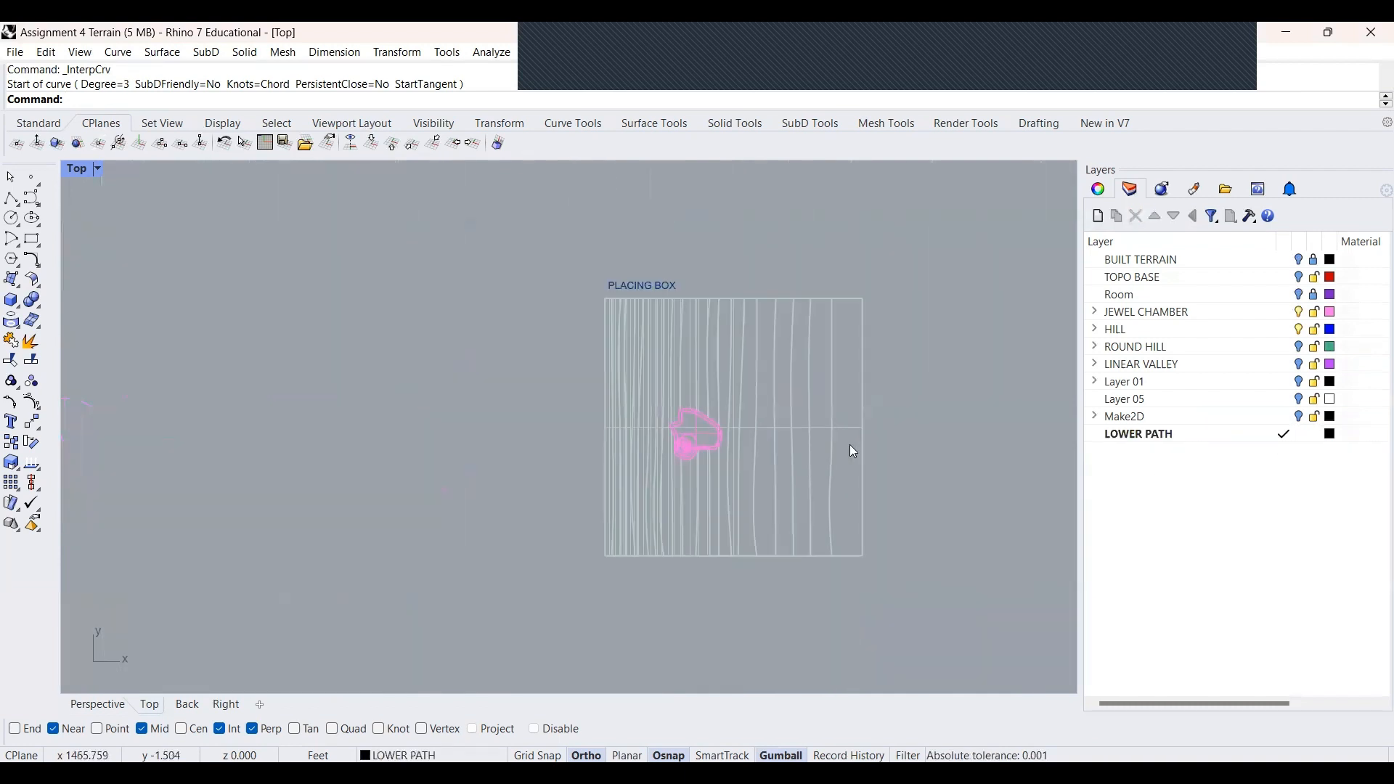
{"action": "scroll", "coordinate": [849, 444], "scroll_direction": "up", "scroll_amount": 5}
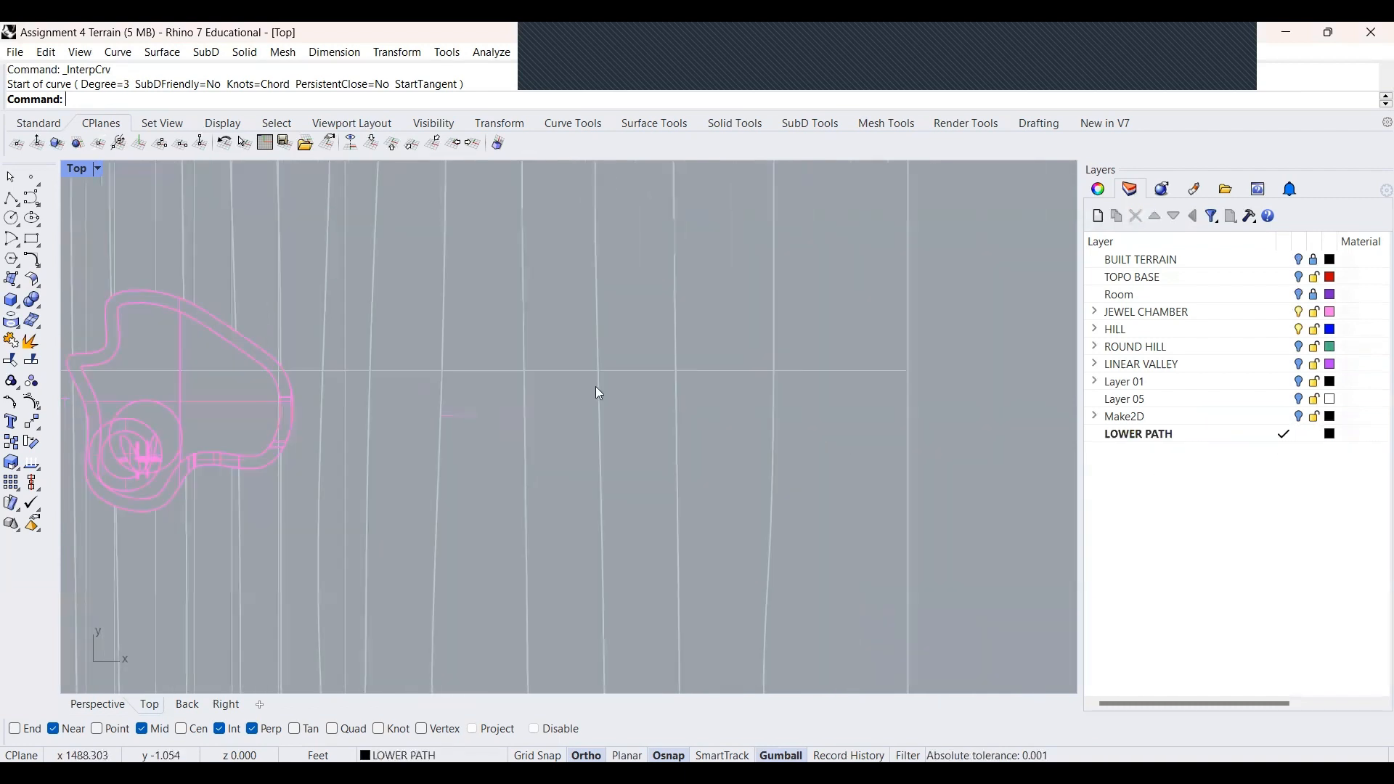
{"action": "left_click", "coordinate": [39, 204]}
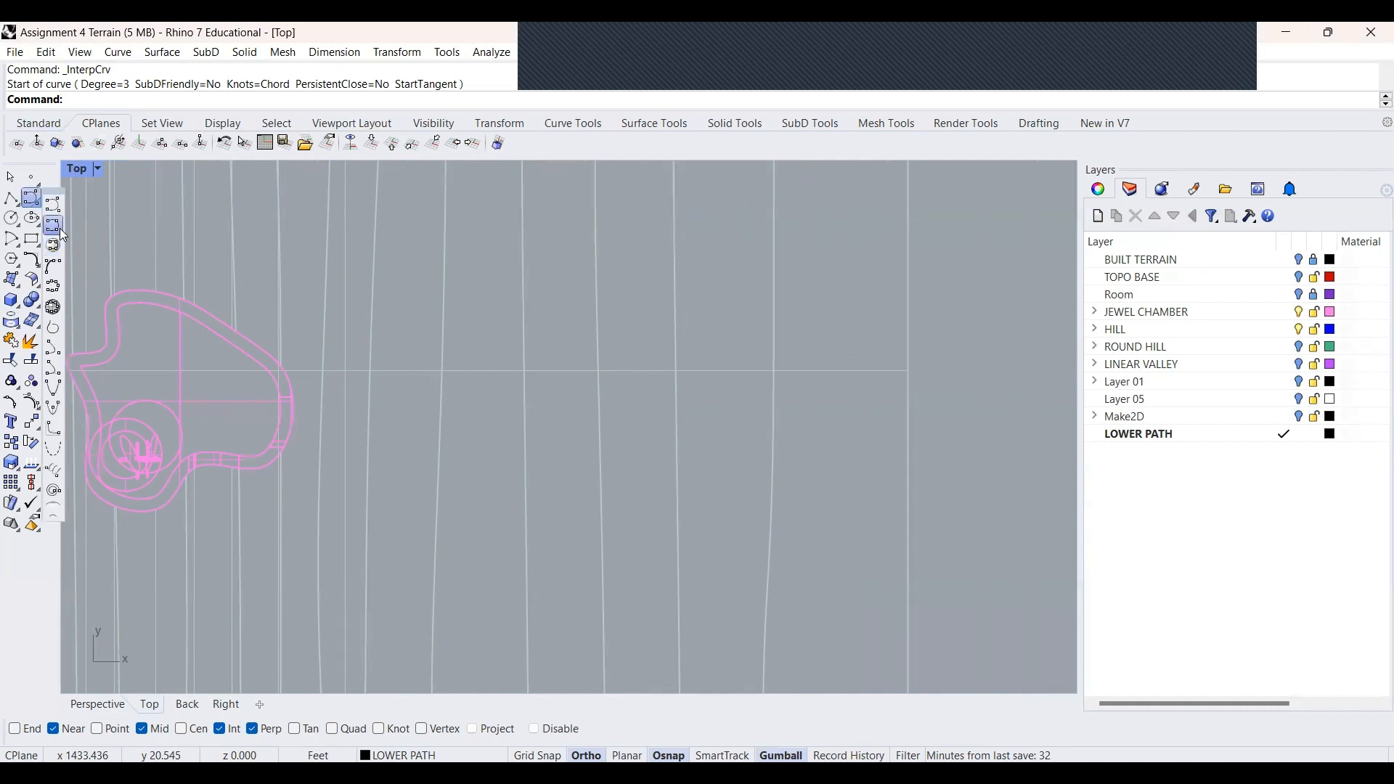
{"action": "left_click", "coordinate": [292, 398]}
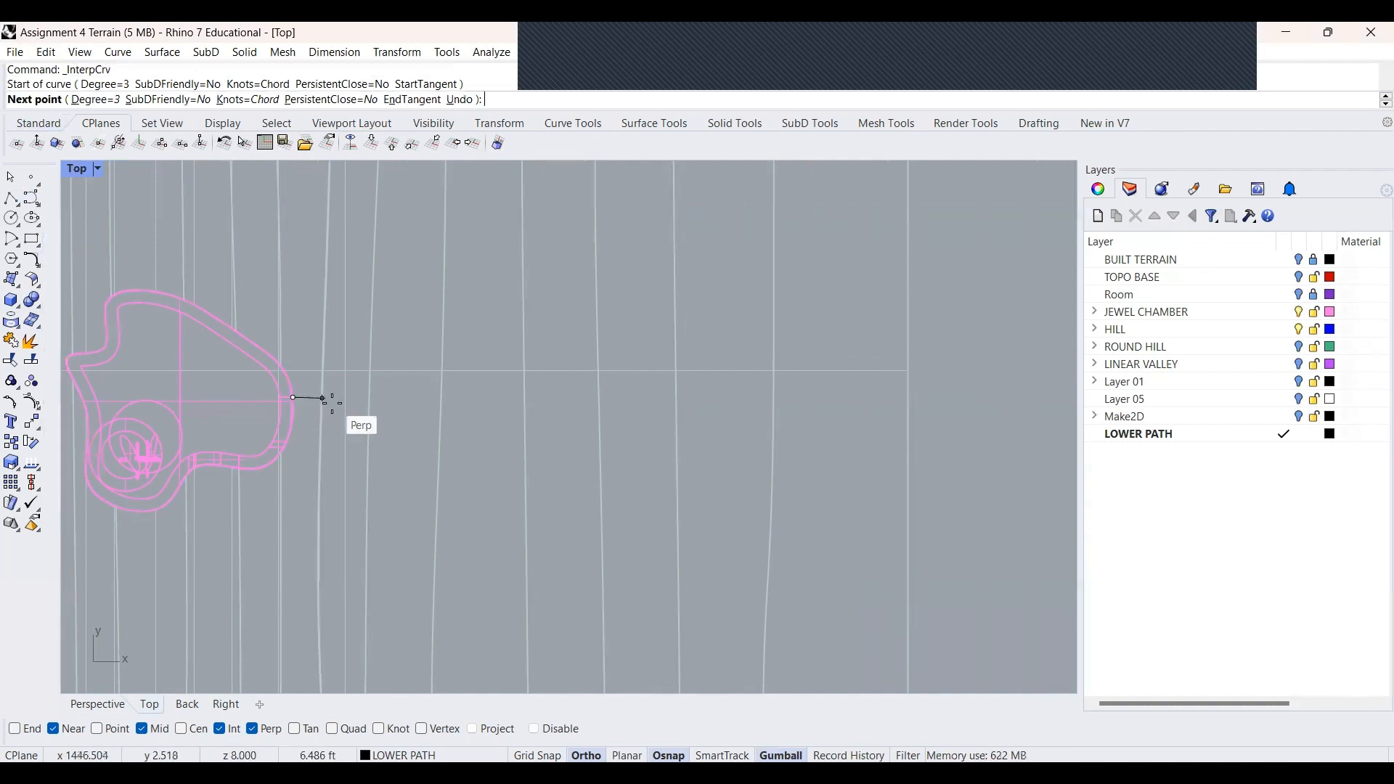
{"action": "left_click", "coordinate": [371, 398]}
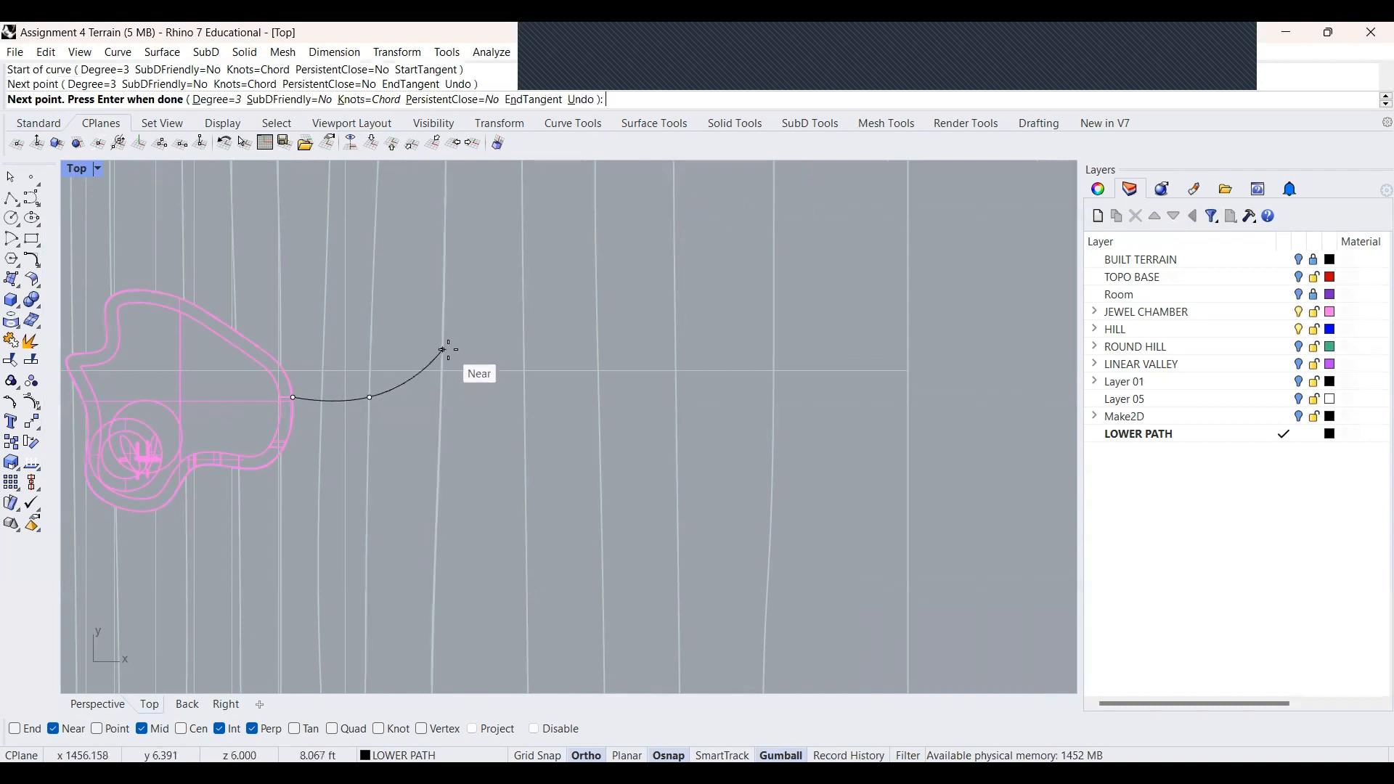
{"action": "left_click", "coordinate": [445, 347]}
{"action": "scroll", "coordinate": [534, 345], "scroll_direction": "down", "scroll_amount": 1}
{"action": "left_click", "coordinate": [527, 345]}
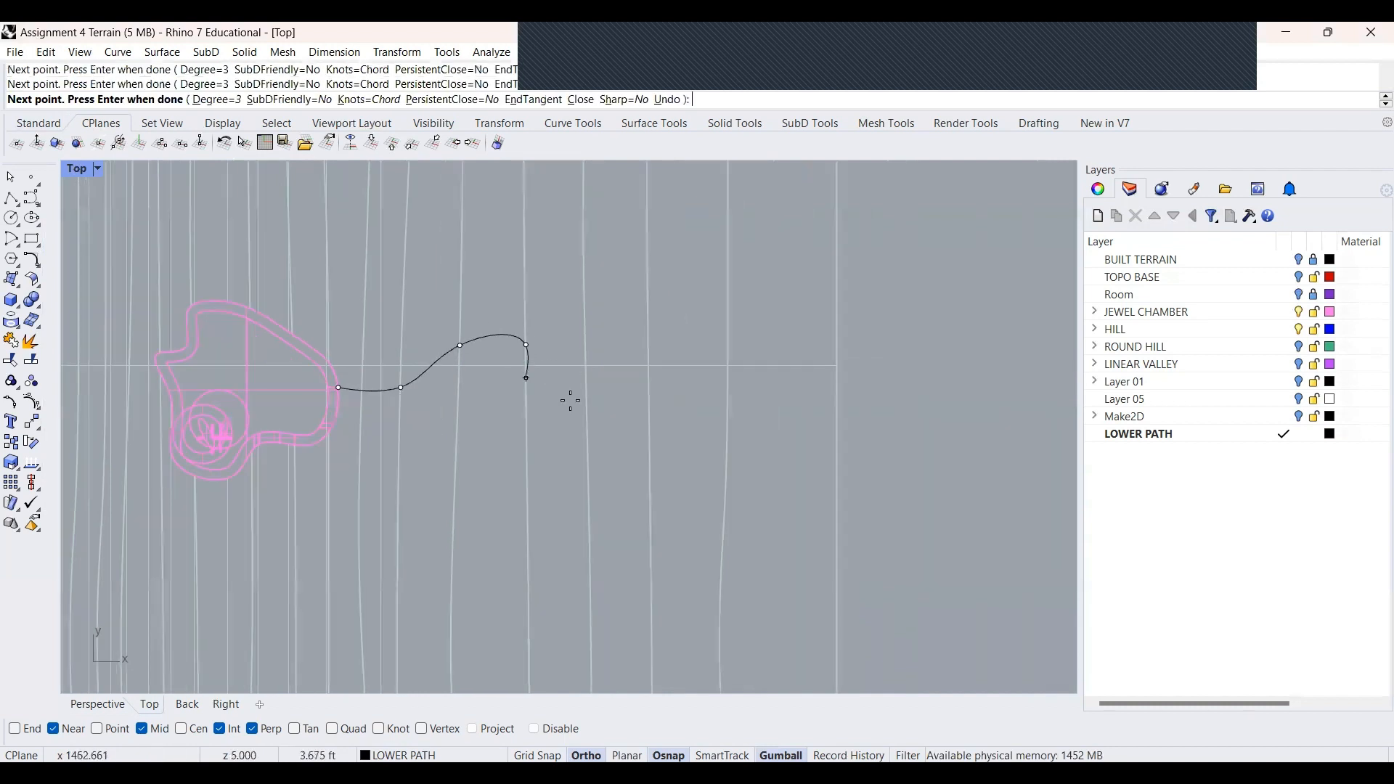
{"action": "left_click", "coordinate": [591, 550]}
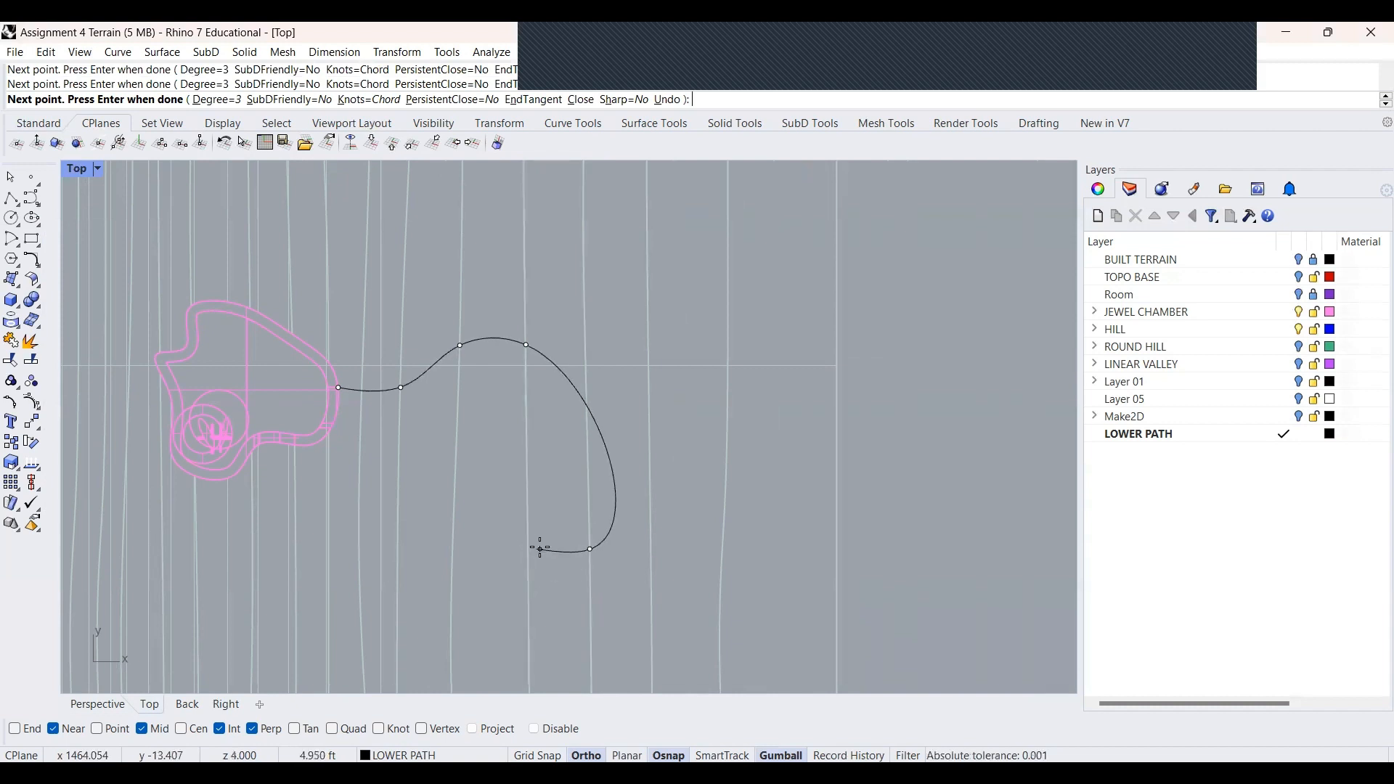
{"action": "left_click", "coordinate": [626, 552]}
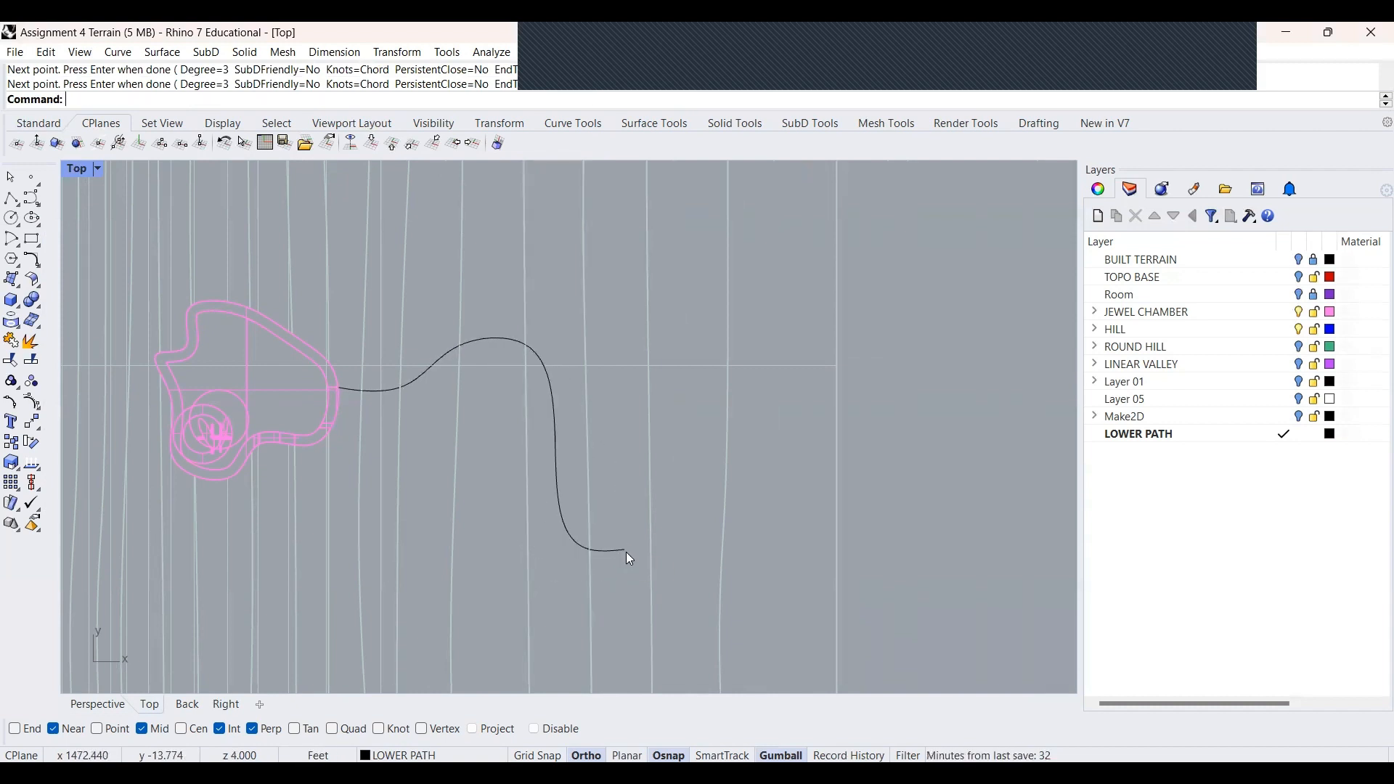
{"action": "key", "text": "Return"}
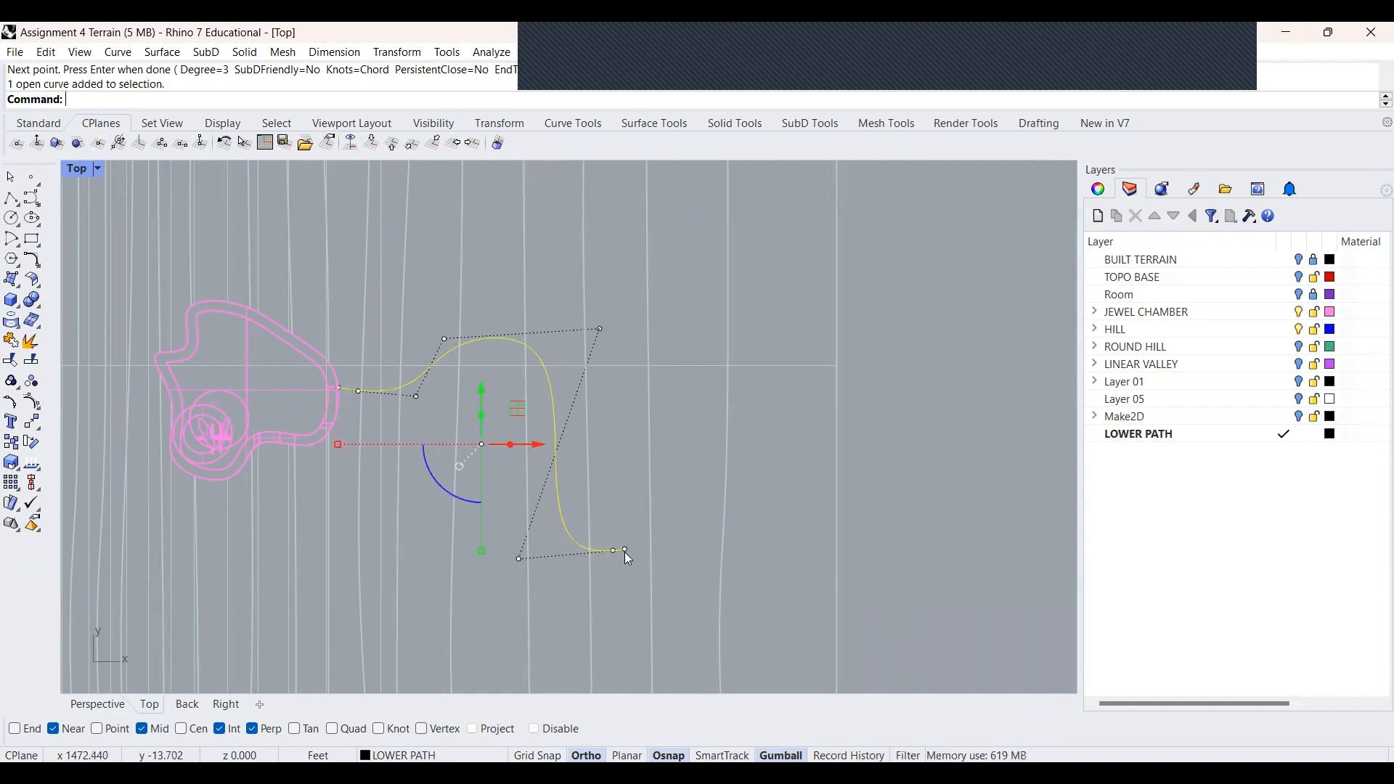
Delete the path curve's last control point and move the new end point back onto the nearby contour line
{"action": "key", "text": "Tab"}
{"action": "key", "text": "Escape"}
{"action": "left_click", "coordinate": [625, 549]}
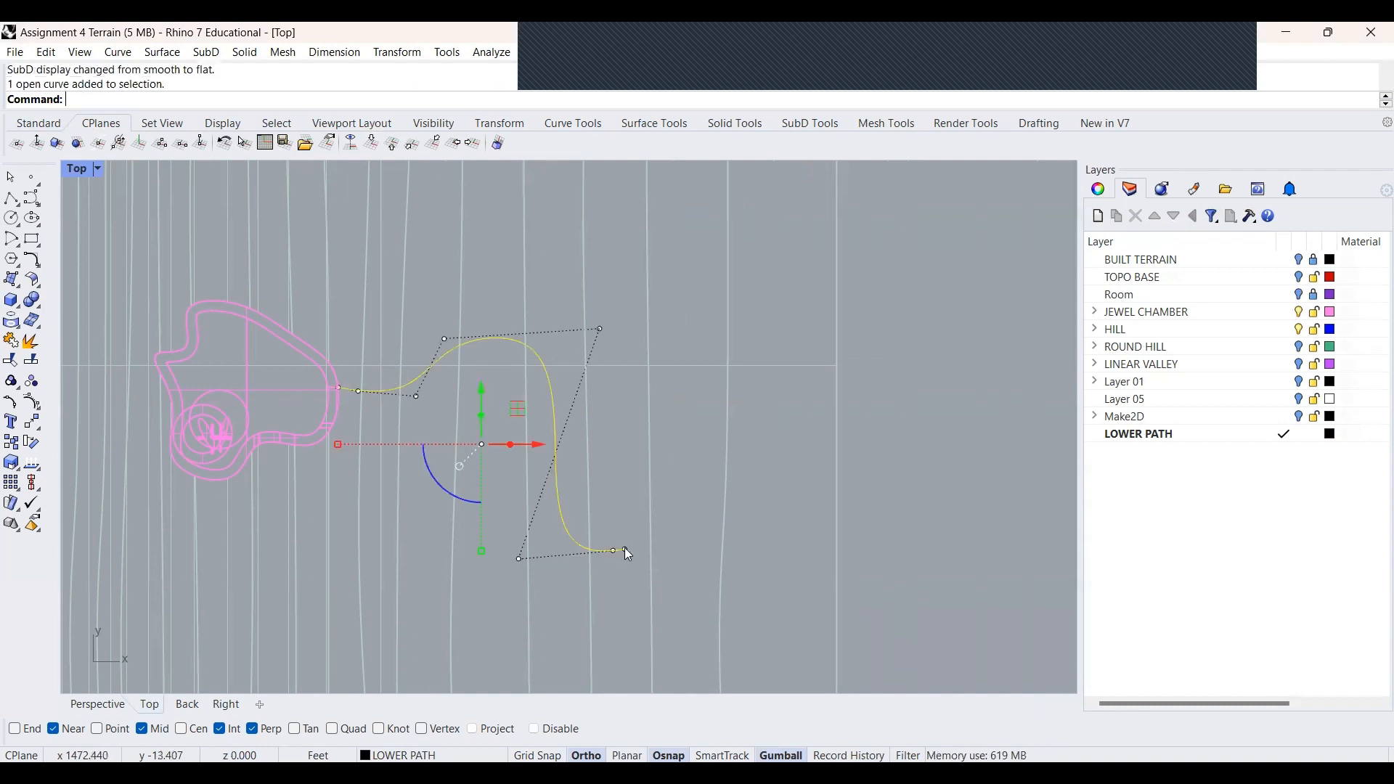
{"action": "left_click", "coordinate": [624, 549]}
{"action": "key", "text": "Delete"}
{"action": "left_click", "coordinate": [614, 552]}
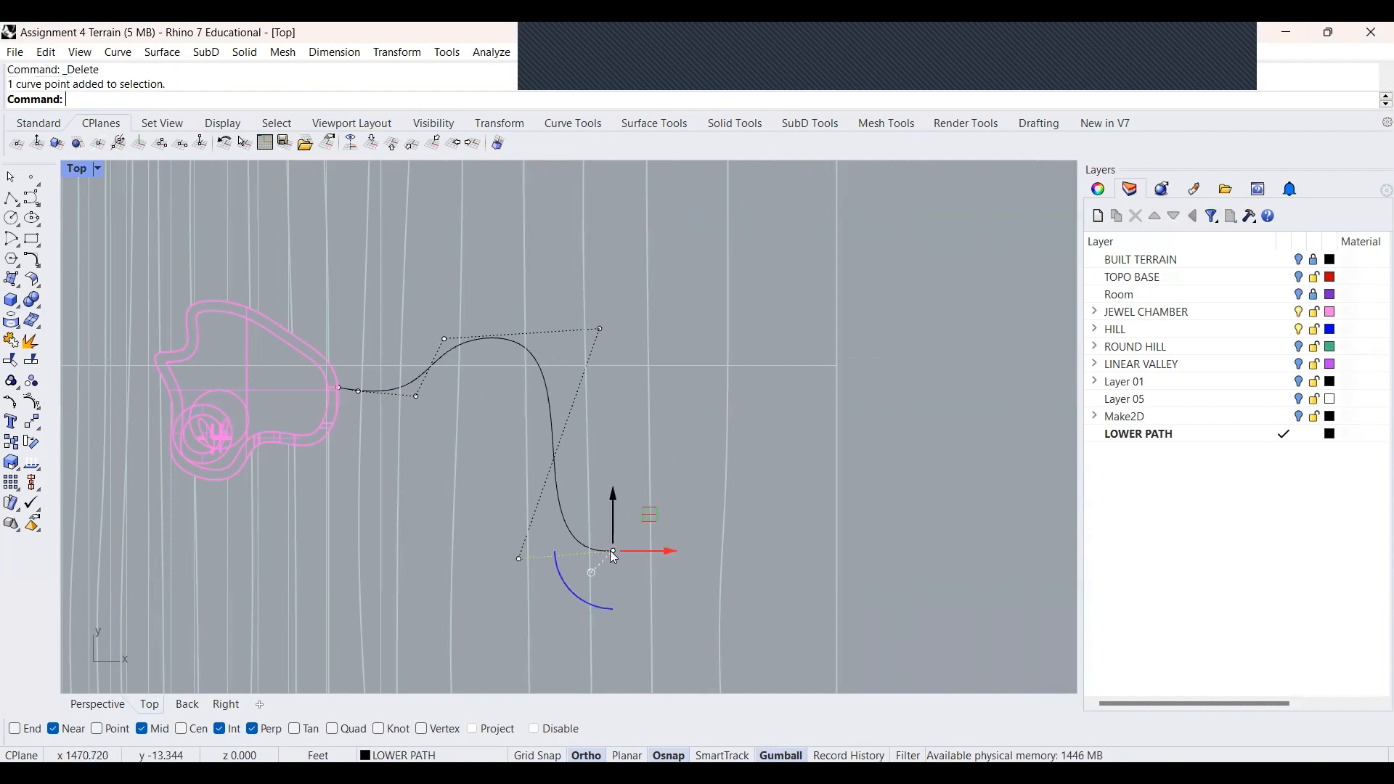
{"action": "left_click_drag", "start_coordinate": [612, 550], "coordinate": [590, 551]}
{"action": "key", "text": "Escape"}
{"action": "key", "text": "Escape"}
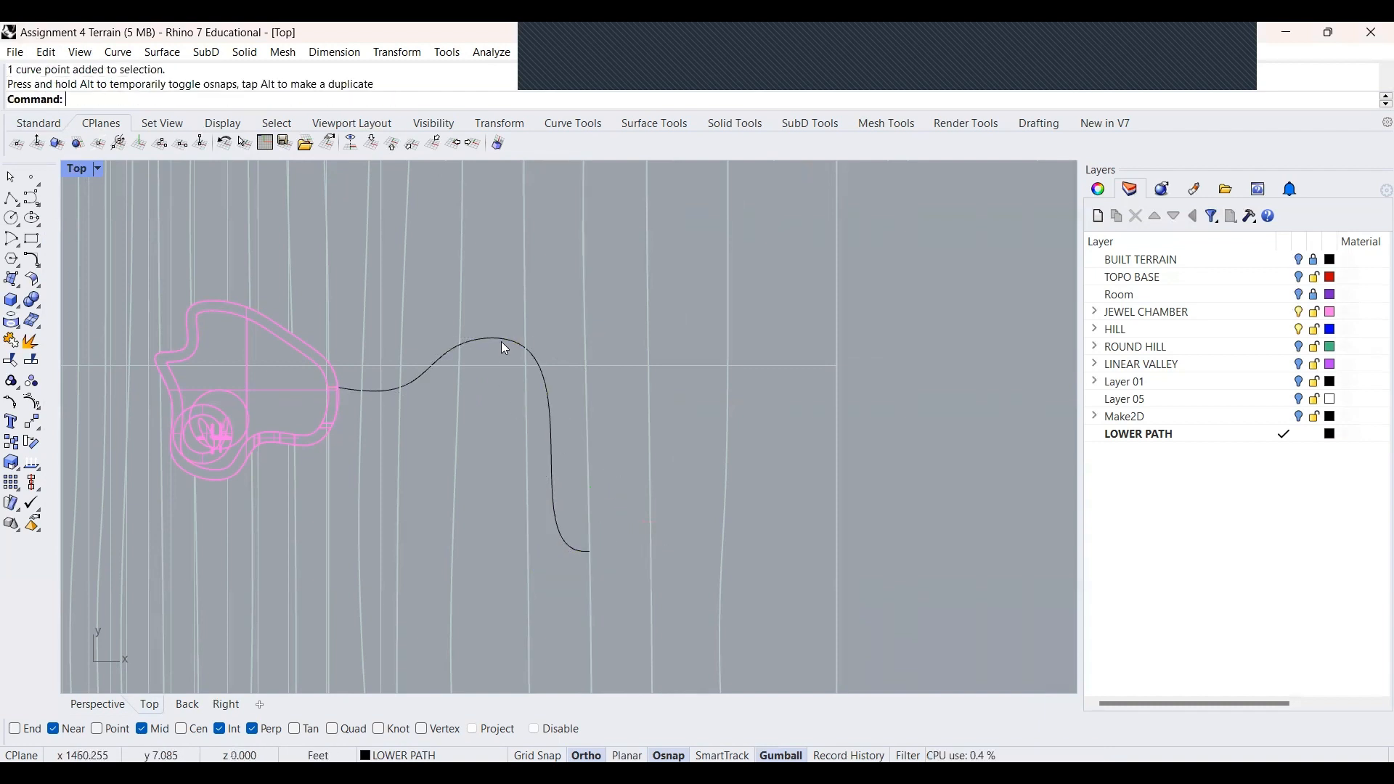
Try to offset the lower path curve by 5' toward the inner side of its bend
{"action": "left_click", "coordinate": [494, 339]}
{"action": "type", "text": "offset"}
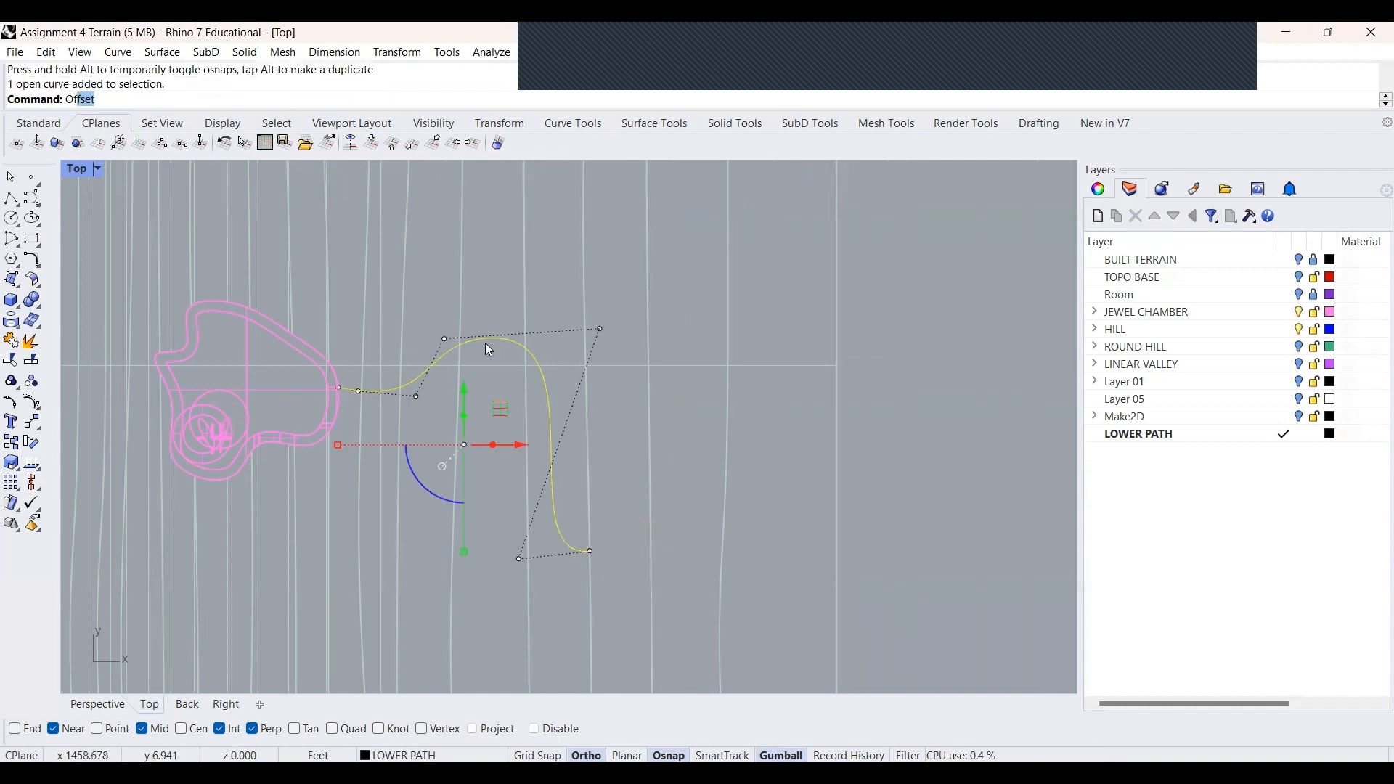
{"action": "key", "text": "Return"}
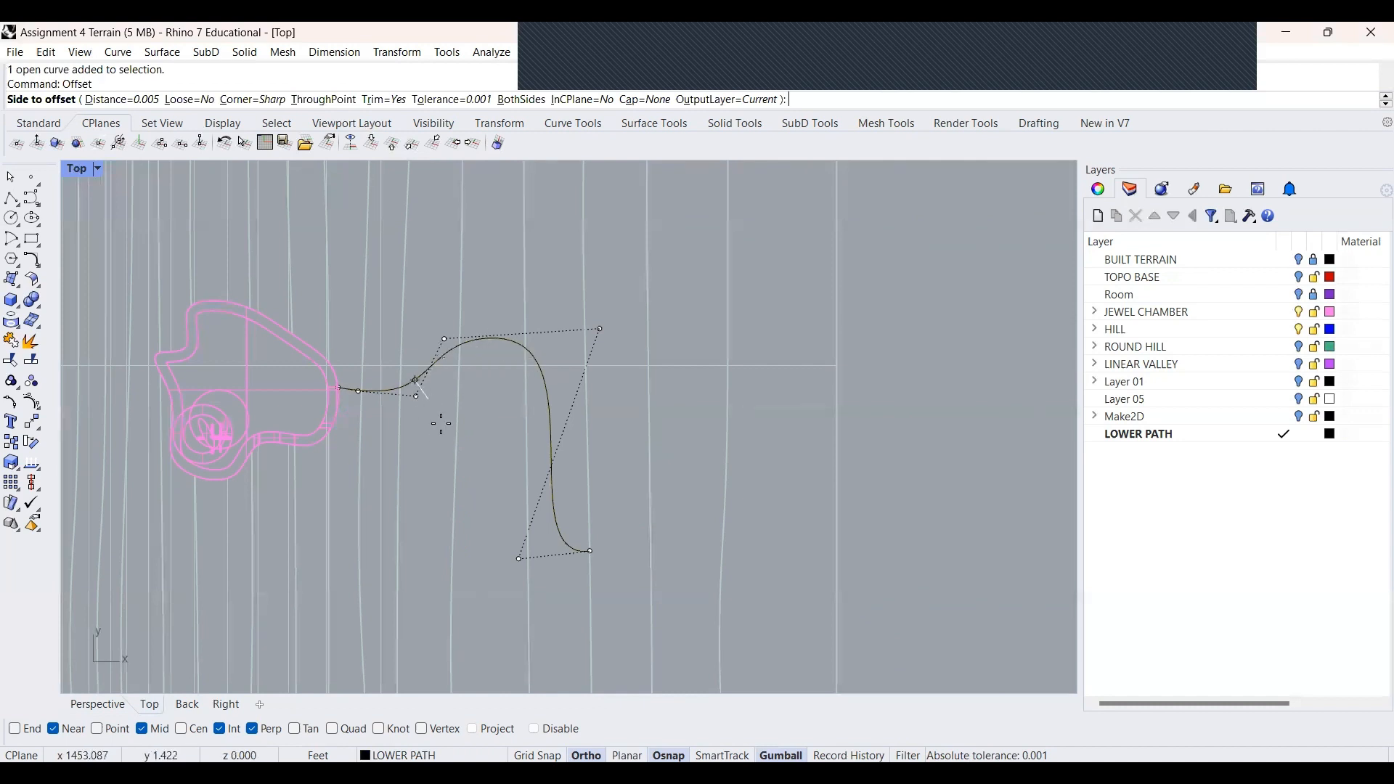
{"action": "type", "text": "3"}
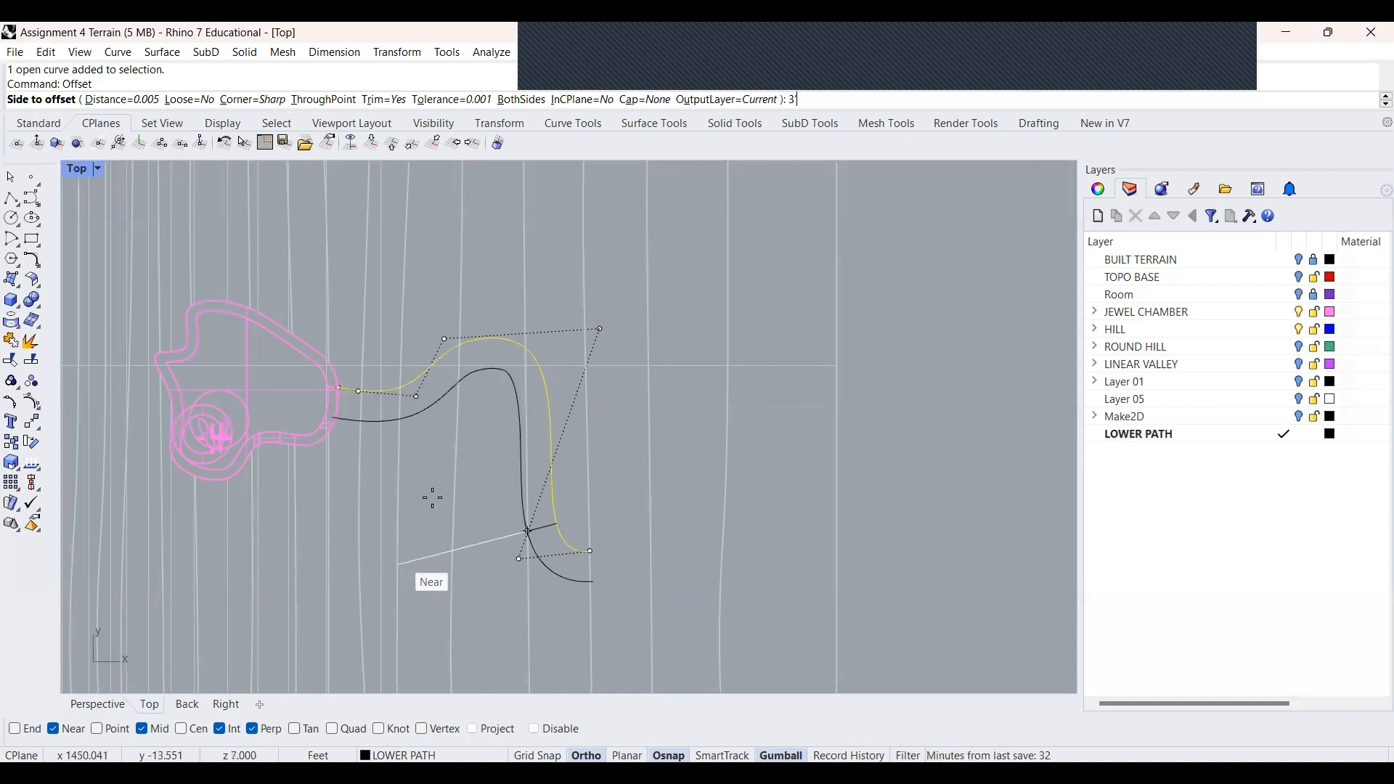
{"action": "key", "text": "BackSpace"}
{"action": "type", "text": "5"}
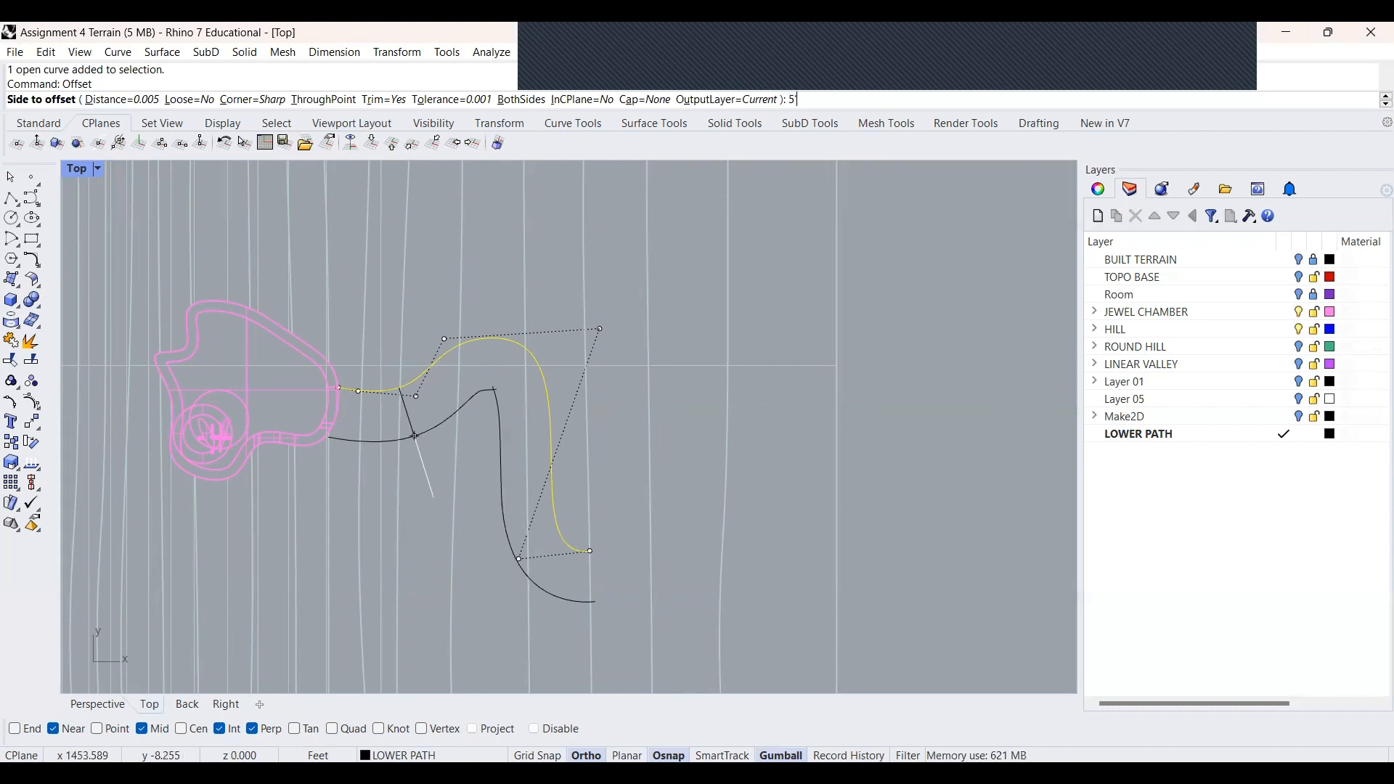
{"action": "key", "text": "Return"}
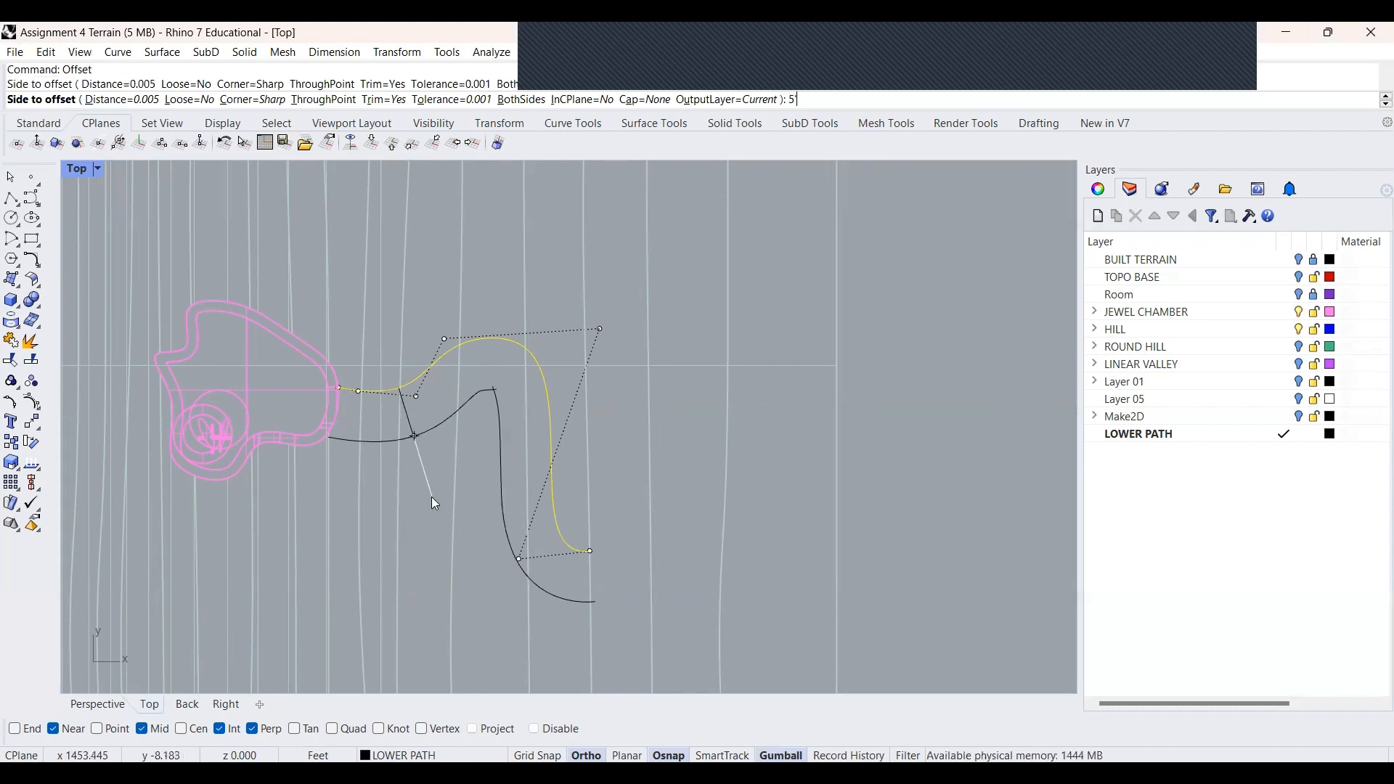
{"action": "left_click", "coordinate": [432, 496]}
{"action": "scroll", "coordinate": [498, 406], "scroll_direction": "up", "scroll_amount": 5}
{"action": "key", "text": "Escape"}
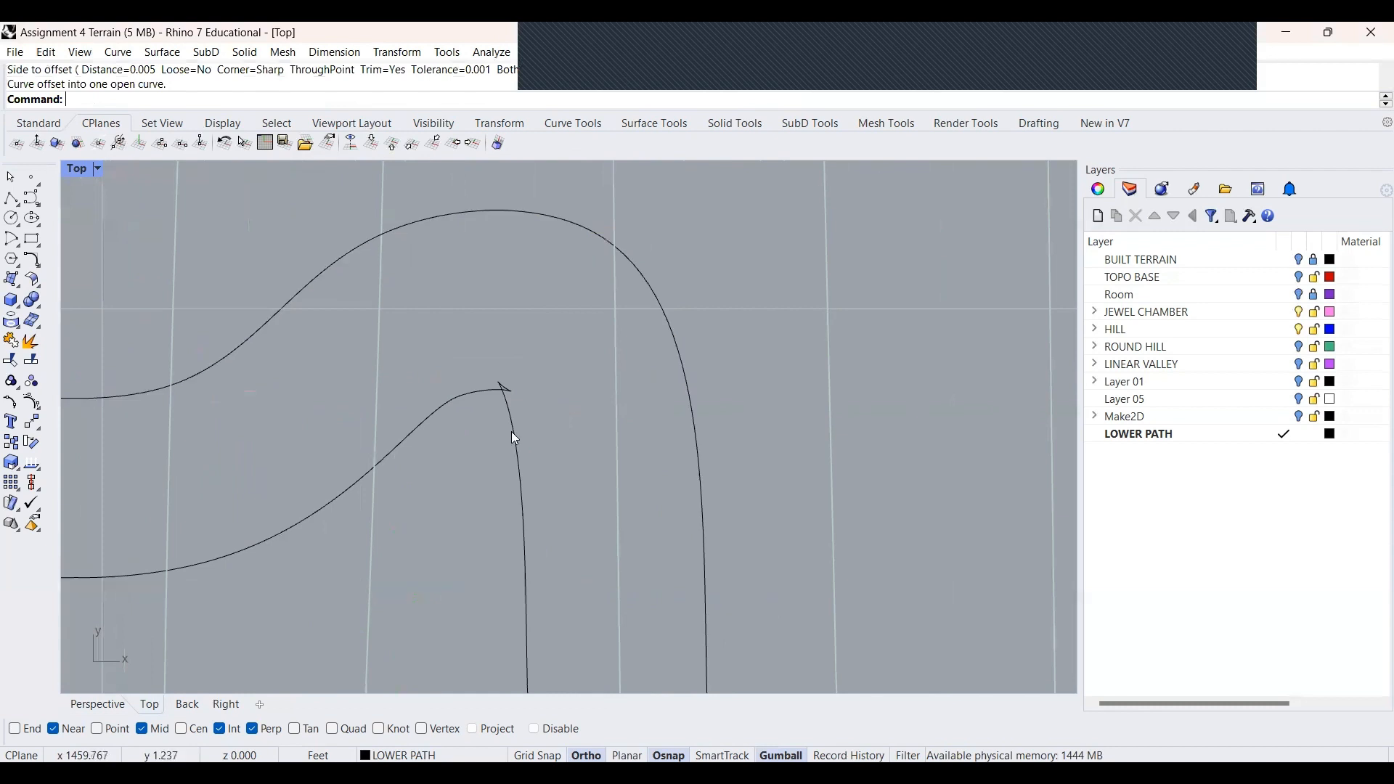
Examine the bend of the 5' offset curve and delete that offset, keeping the original path curve
{"action": "left_click", "coordinate": [512, 428]}
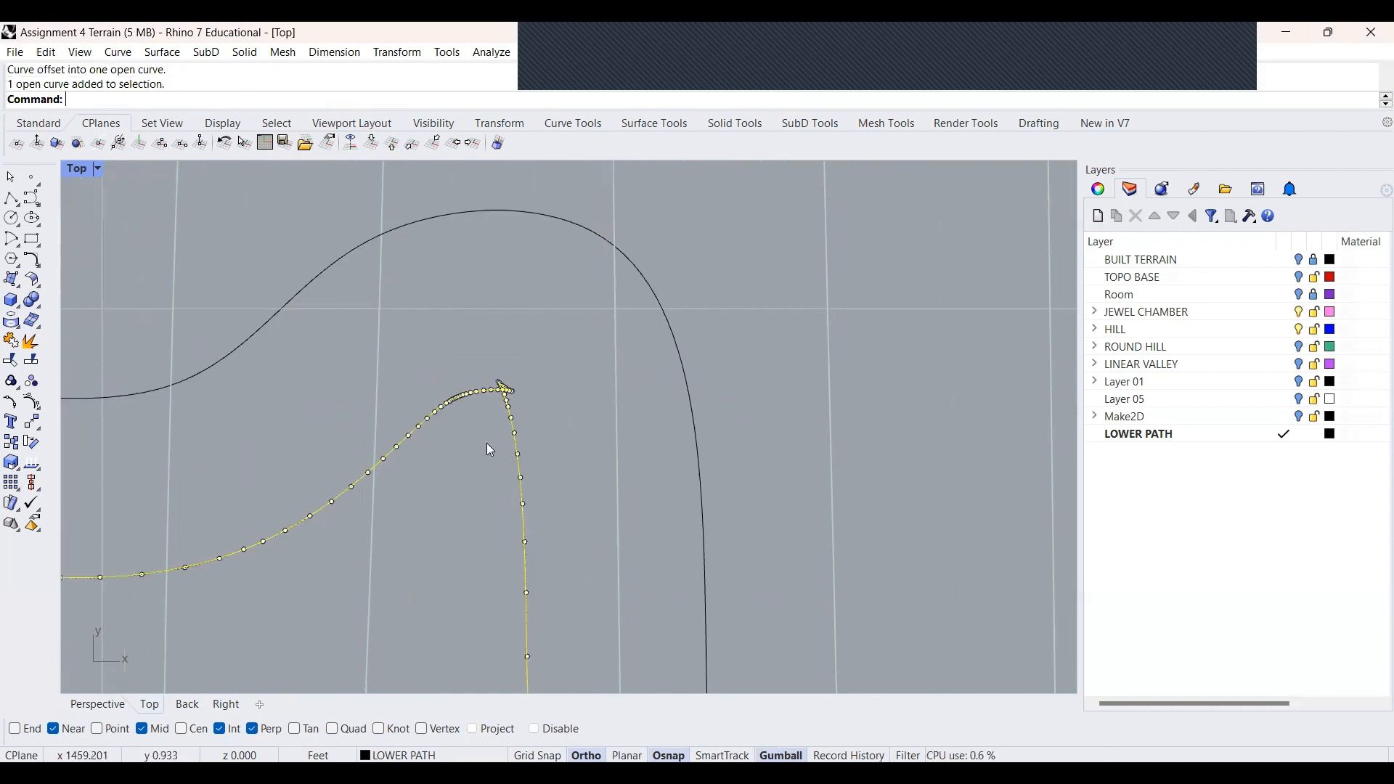
{"action": "scroll", "coordinate": [491, 450], "scroll_direction": "up", "scroll_amount": 2}
{"action": "scroll", "coordinate": [458, 368], "scroll_direction": "up", "scroll_amount": 3}
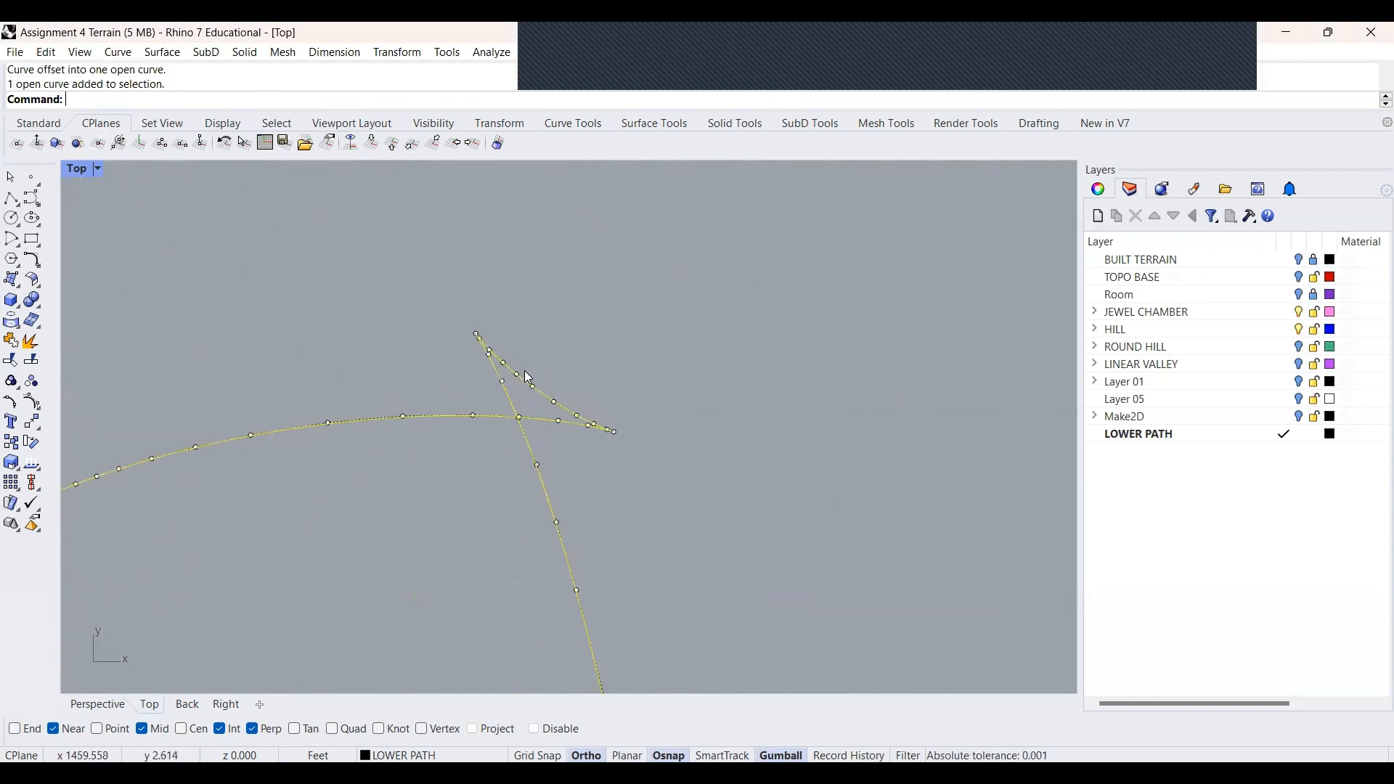
{"action": "scroll", "coordinate": [552, 384], "scroll_direction": "down", "scroll_amount": 3}
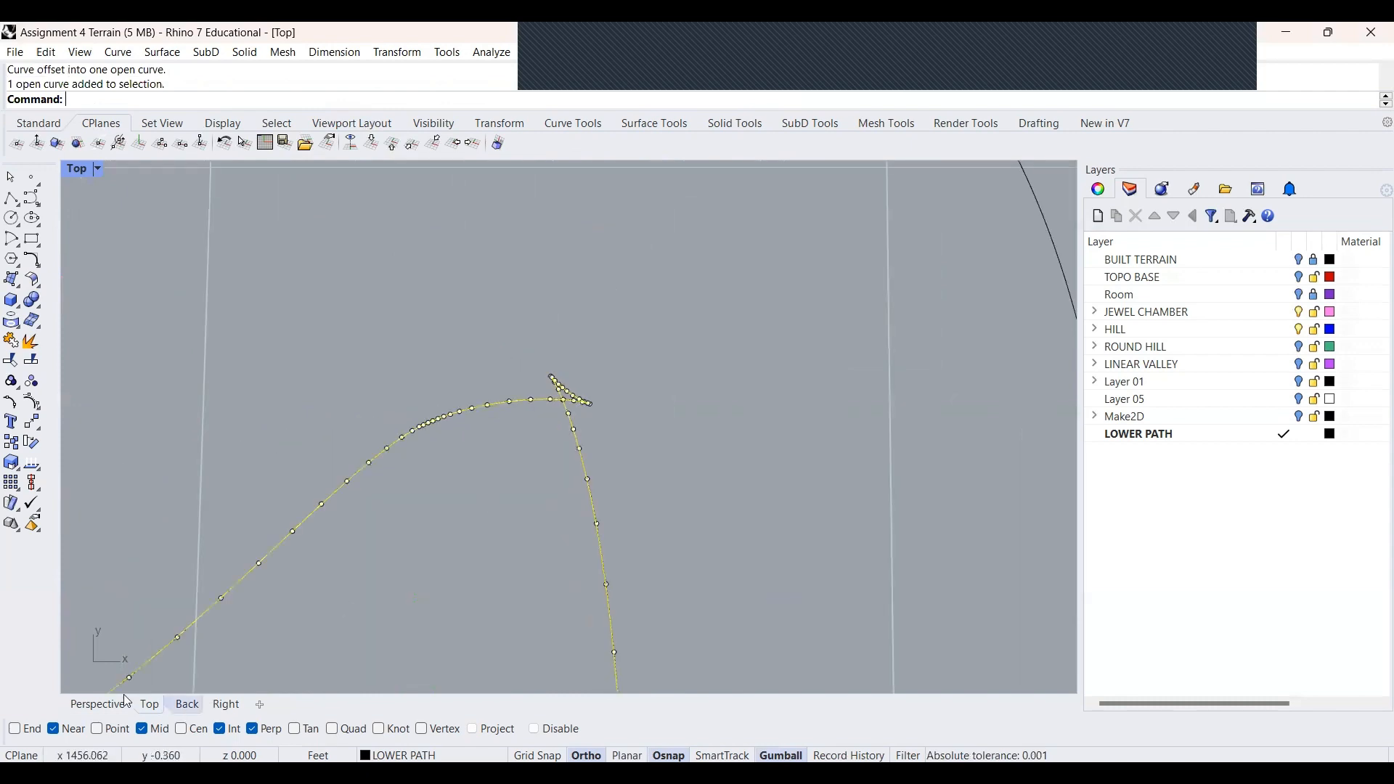
{"action": "left_click", "coordinate": [126, 702]}
{"action": "right_click_drag", "start_coordinate": [324, 627], "coordinate": [551, 472]}
{"action": "scroll", "coordinate": [681, 431], "scroll_direction": "up", "scroll_amount": 5}
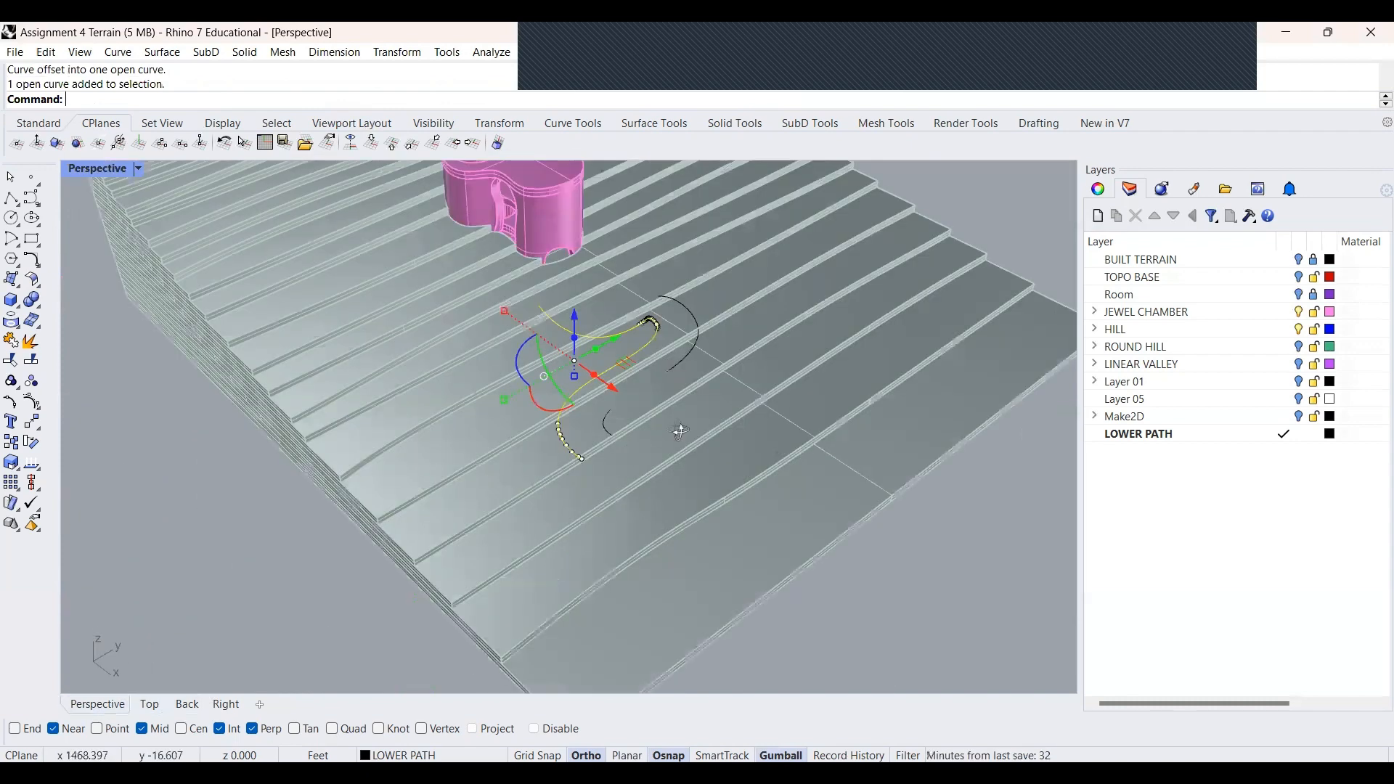
{"action": "right_click_drag", "start_coordinate": [687, 391], "coordinate": [672, 372]}
{"action": "scroll", "coordinate": [661, 353], "scroll_direction": "up", "scroll_amount": 5}
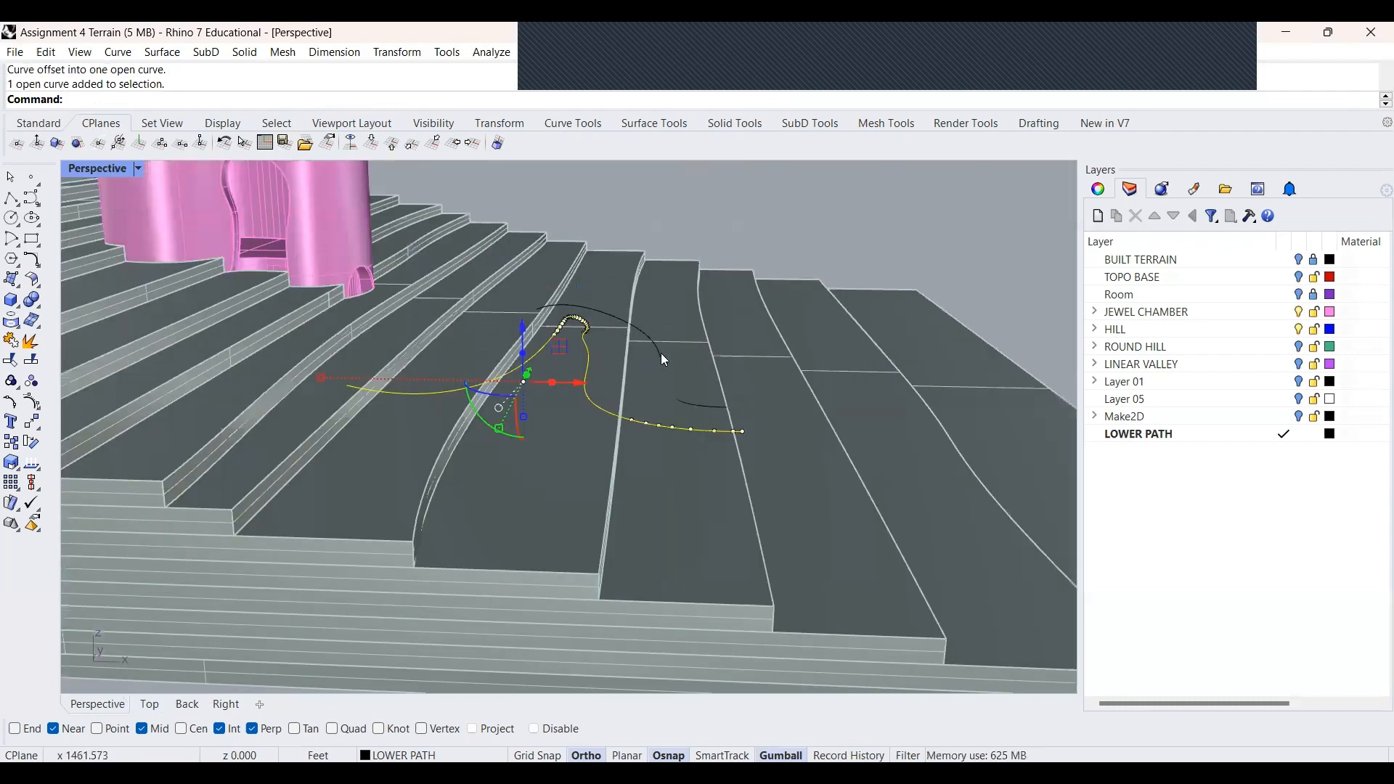
{"action": "left_click", "coordinate": [721, 399]}
{"action": "left_click", "coordinate": [721, 399]}
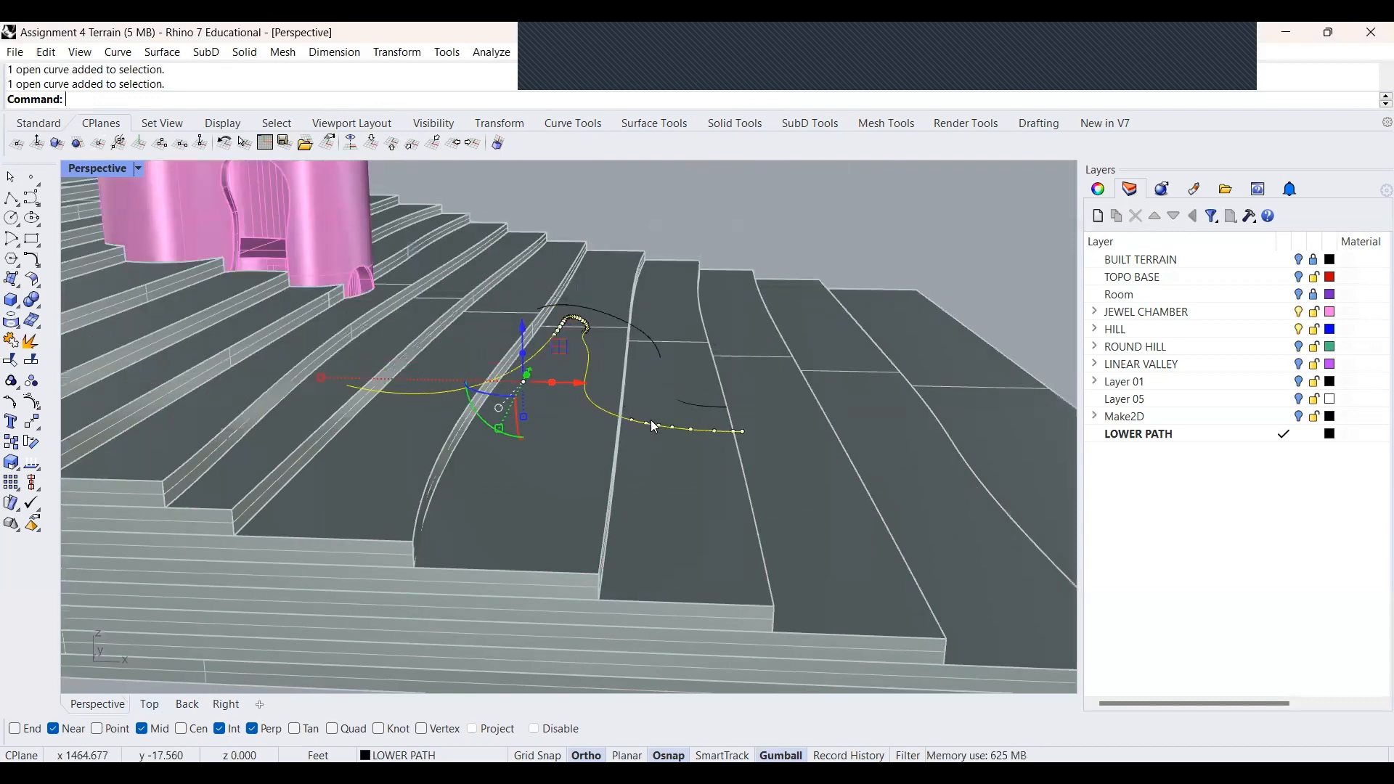
{"action": "key", "text": "Delete"}
{"action": "scroll", "coordinate": [620, 313], "scroll_direction": "up", "scroll_amount": 2}
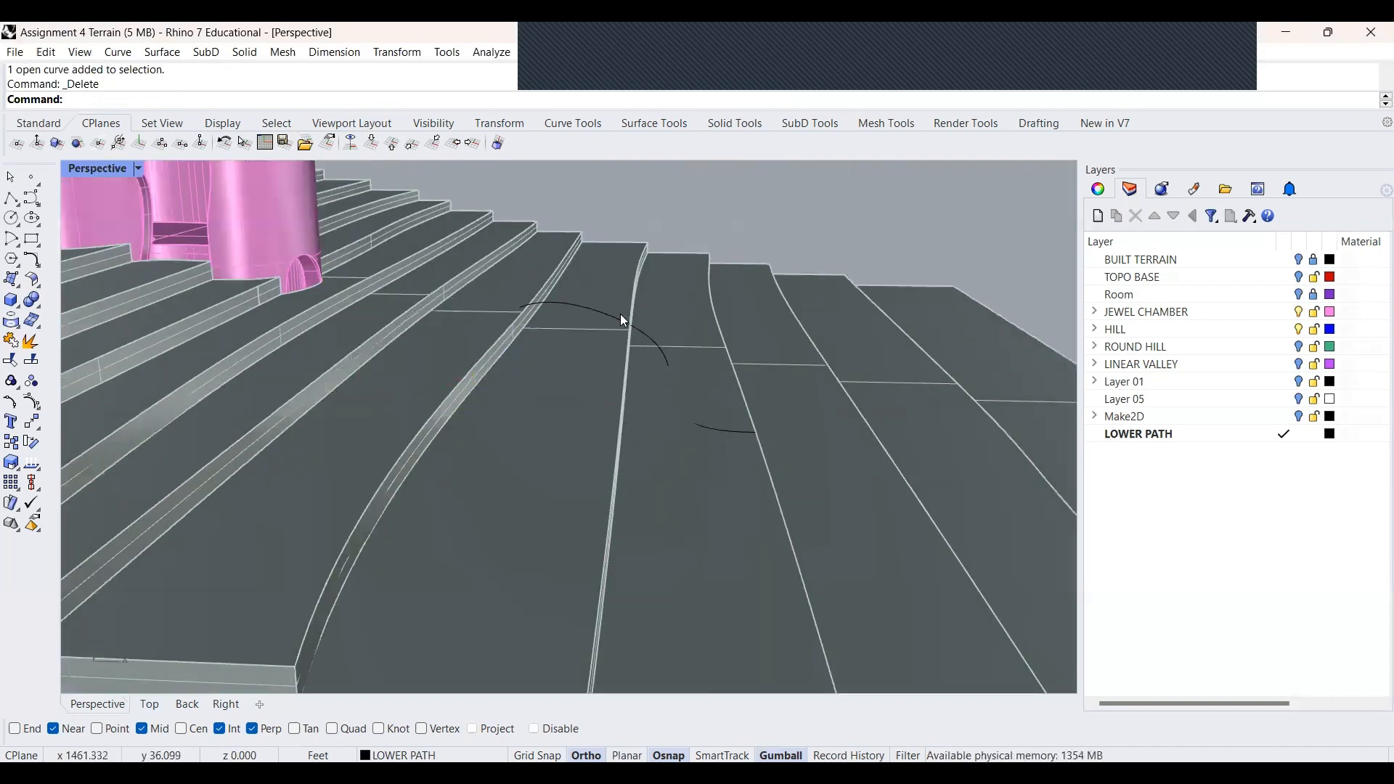
{"action": "scroll", "coordinate": [609, 318], "scroll_direction": "down", "scroll_amount": 2}
Flatten the path curve with SetPt, setting only its Z coordinate and picking the new height on the terrain steps beside it
{"action": "left_click", "coordinate": [608, 318]}
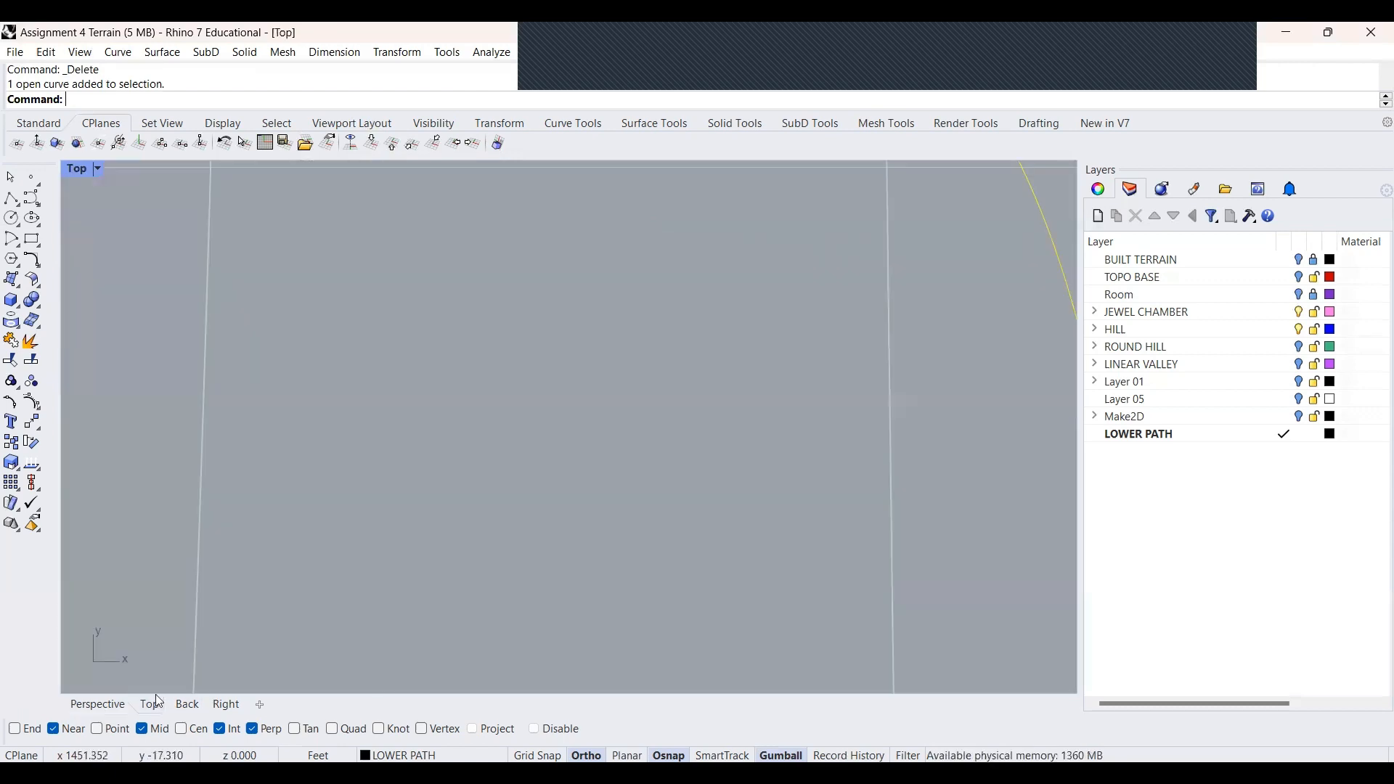
{"action": "left_click", "coordinate": [150, 704]}
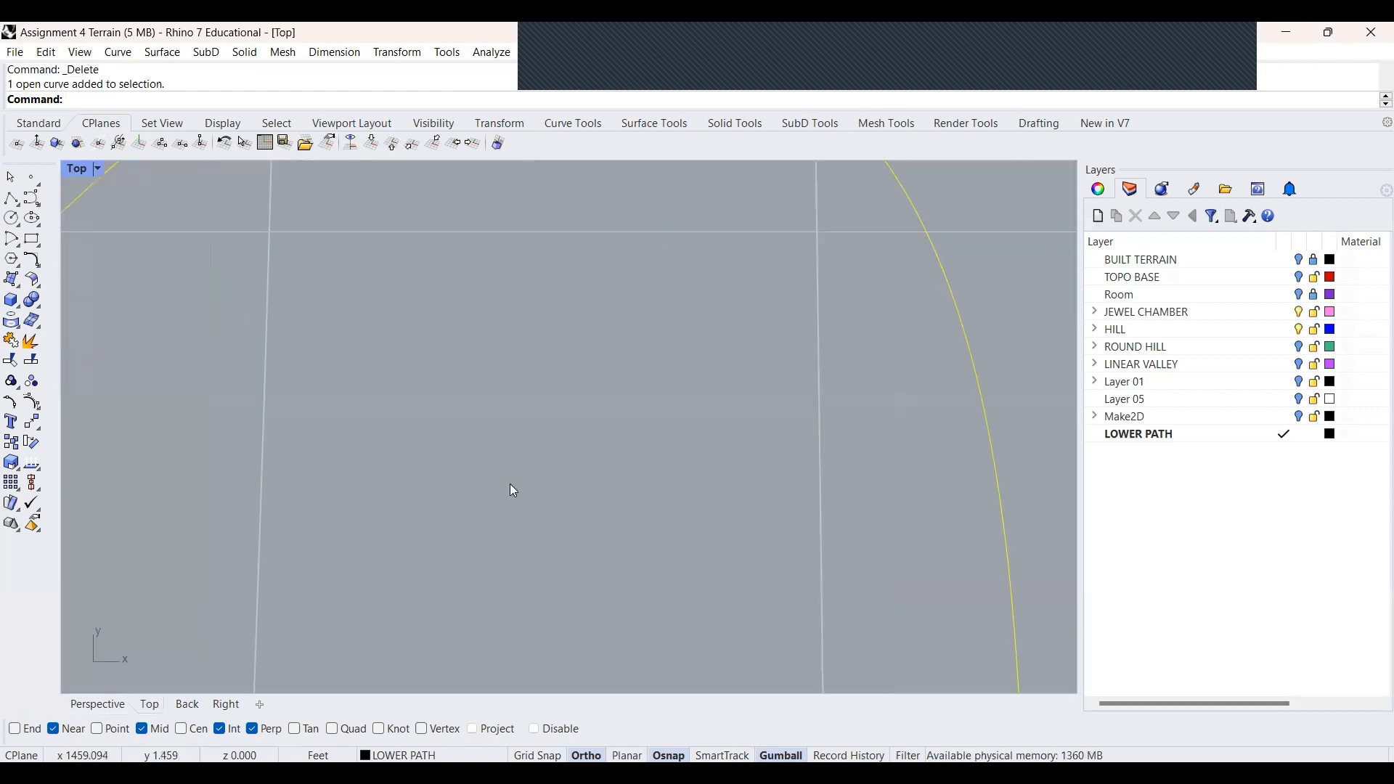
{"action": "scroll", "coordinate": [513, 491], "scroll_direction": "down", "scroll_amount": 10}
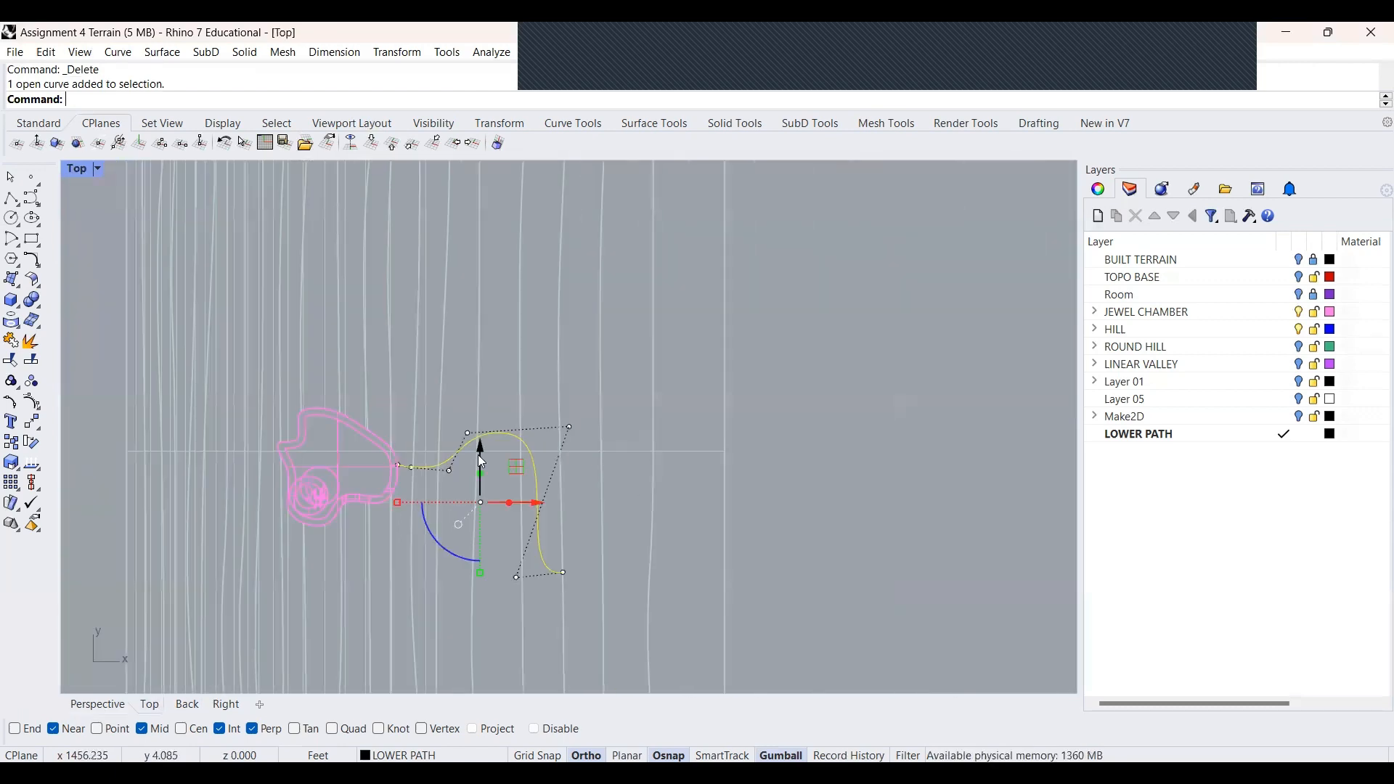
{"action": "left_click", "coordinate": [98, 705]}
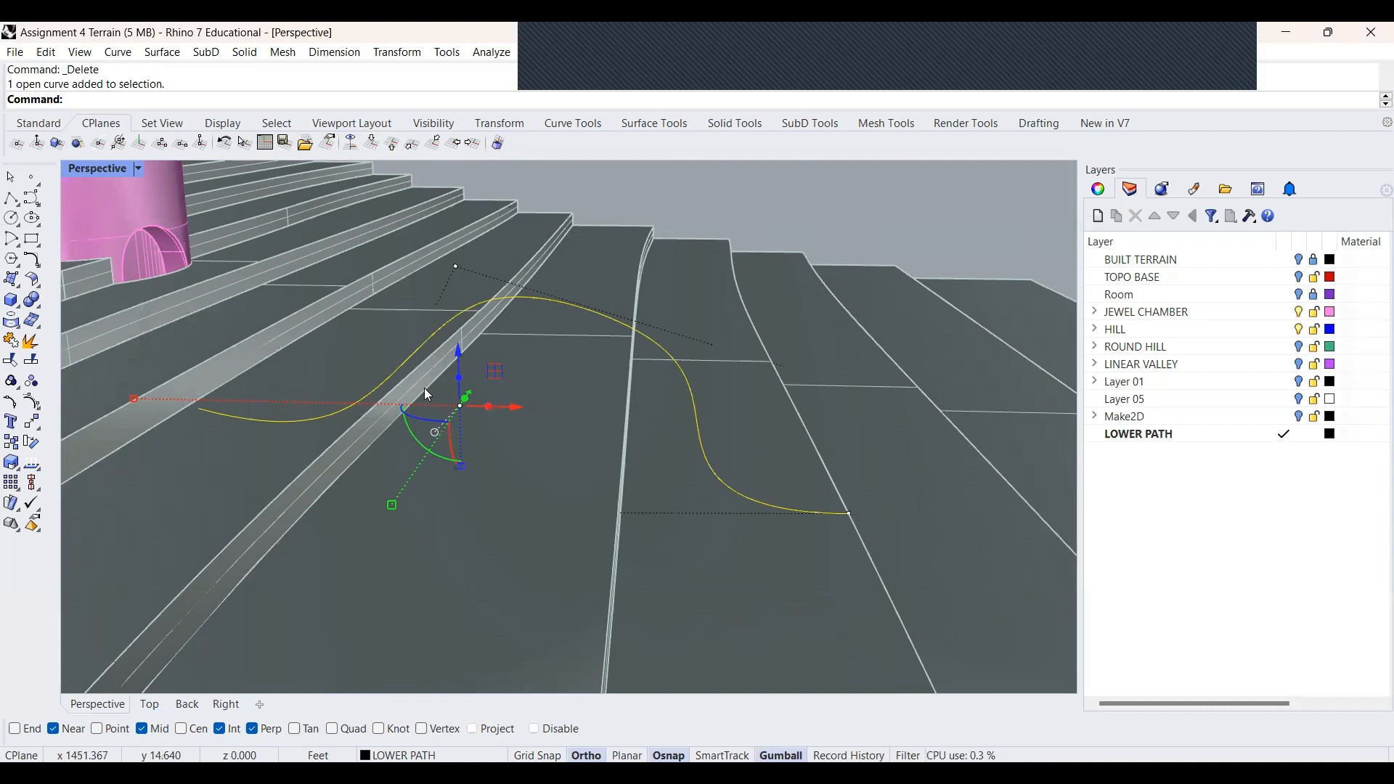
{"action": "type", "text": "et"}
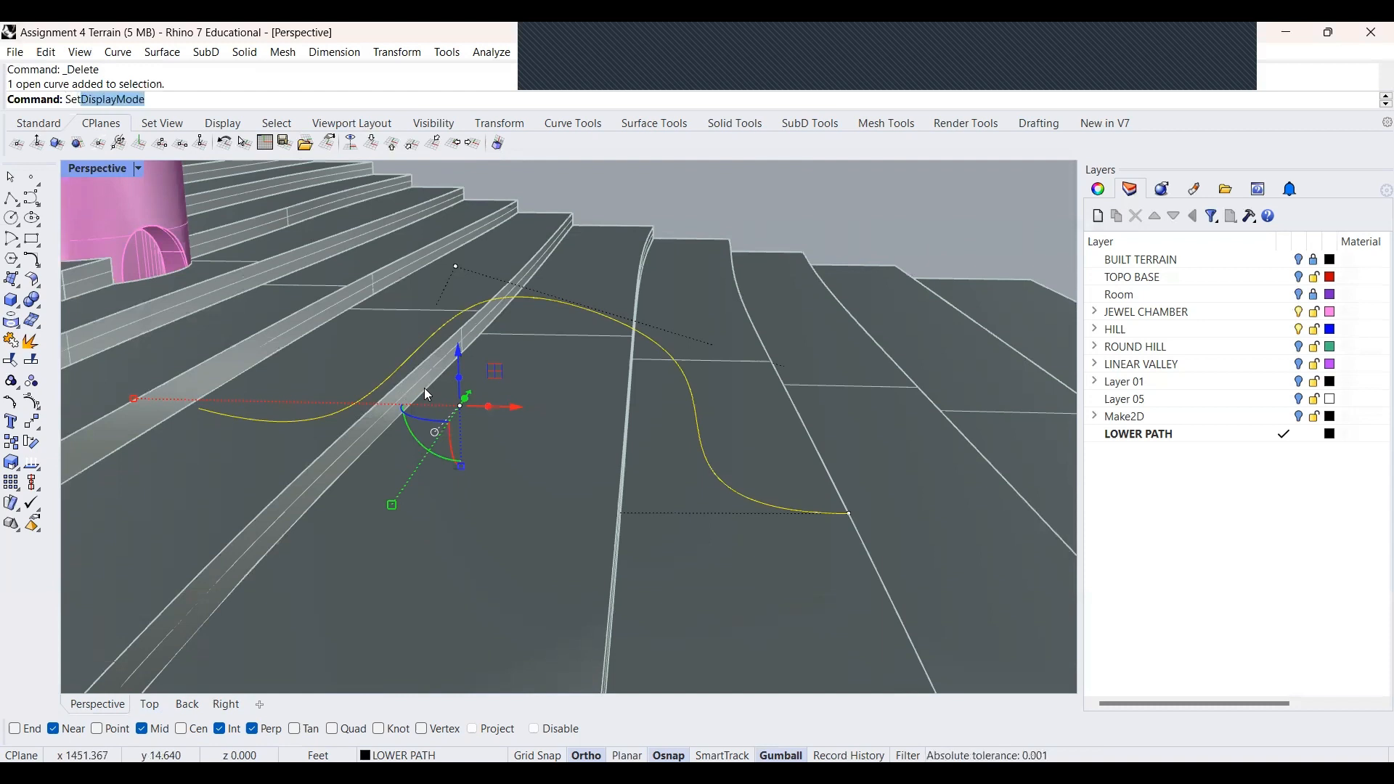
{"action": "type", "text": "Pt"}
{"action": "key", "text": "Return"}
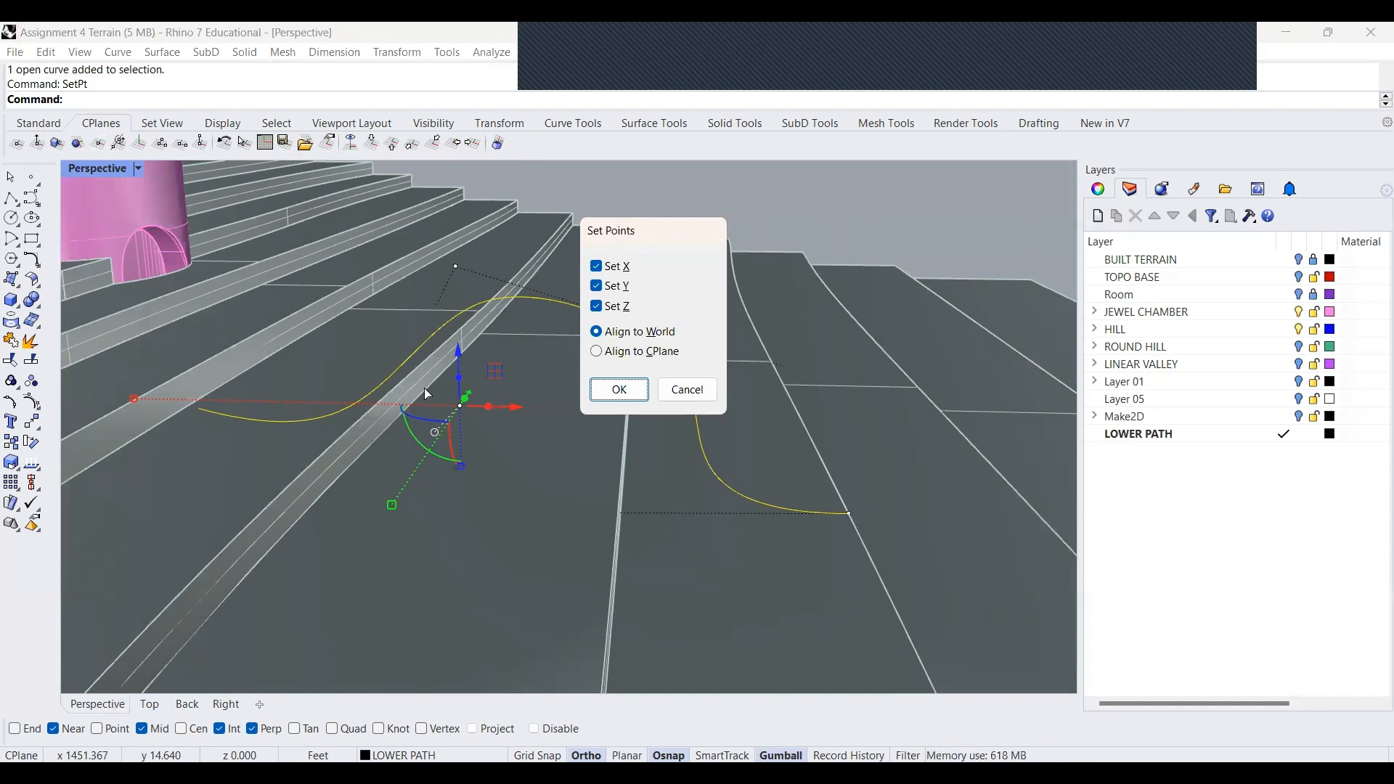
{"action": "left_click", "coordinate": [600, 271]}
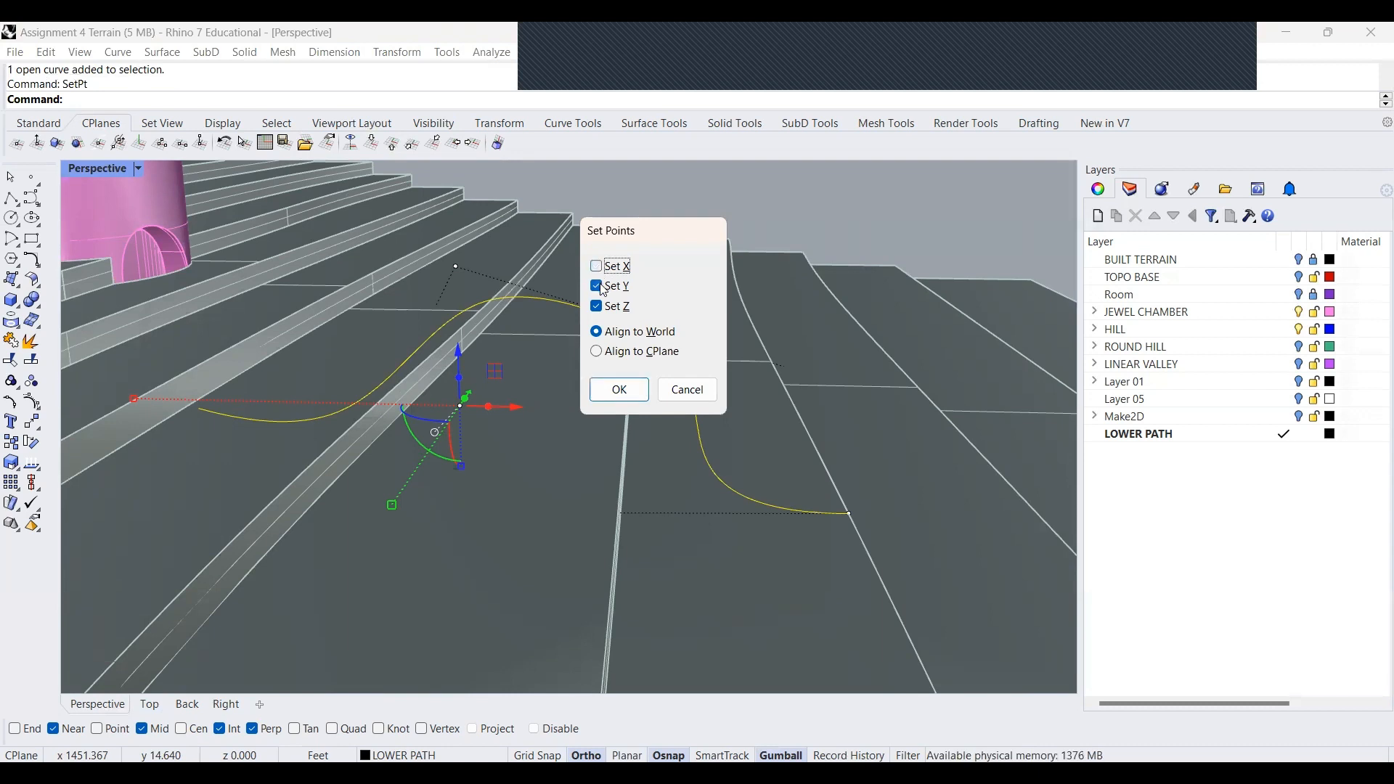
{"action": "left_click", "coordinate": [598, 288]}
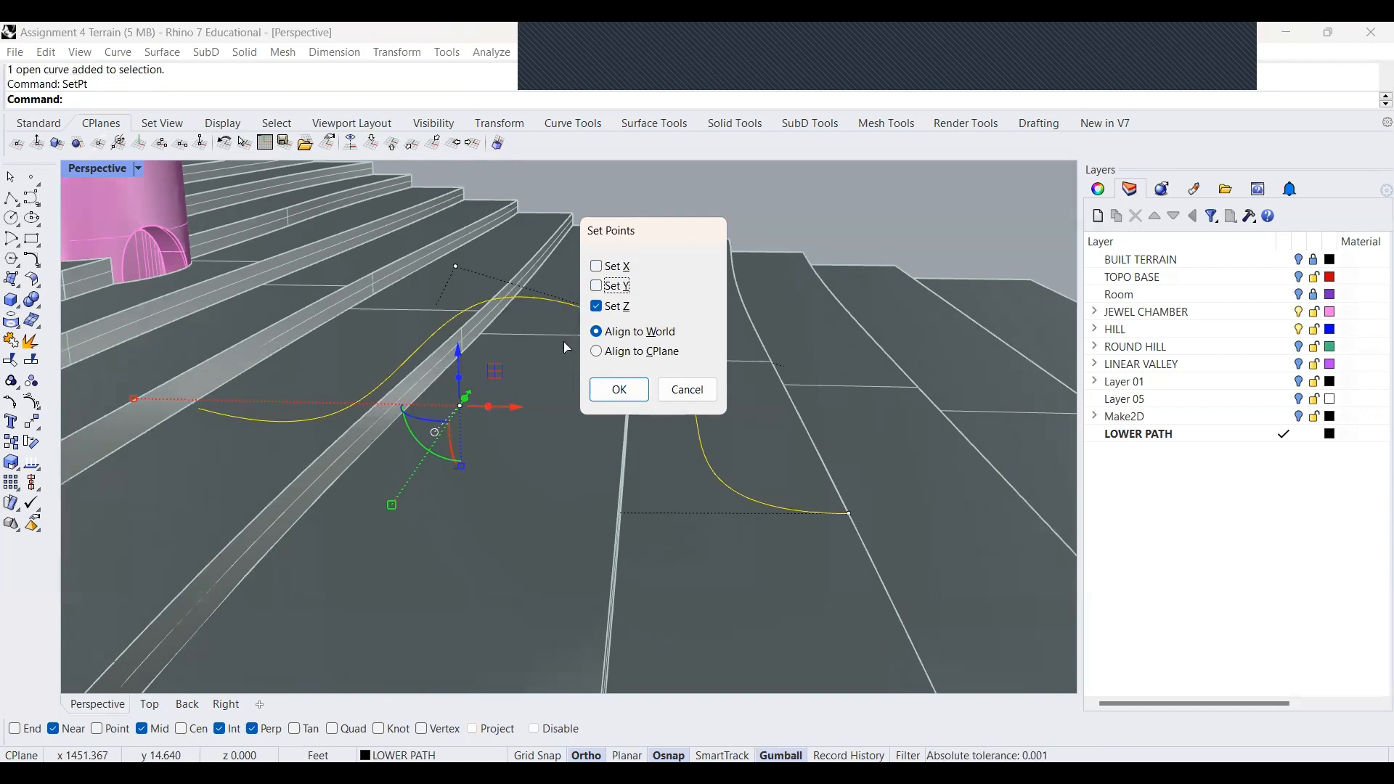
{"action": "left_click", "coordinate": [639, 353]}
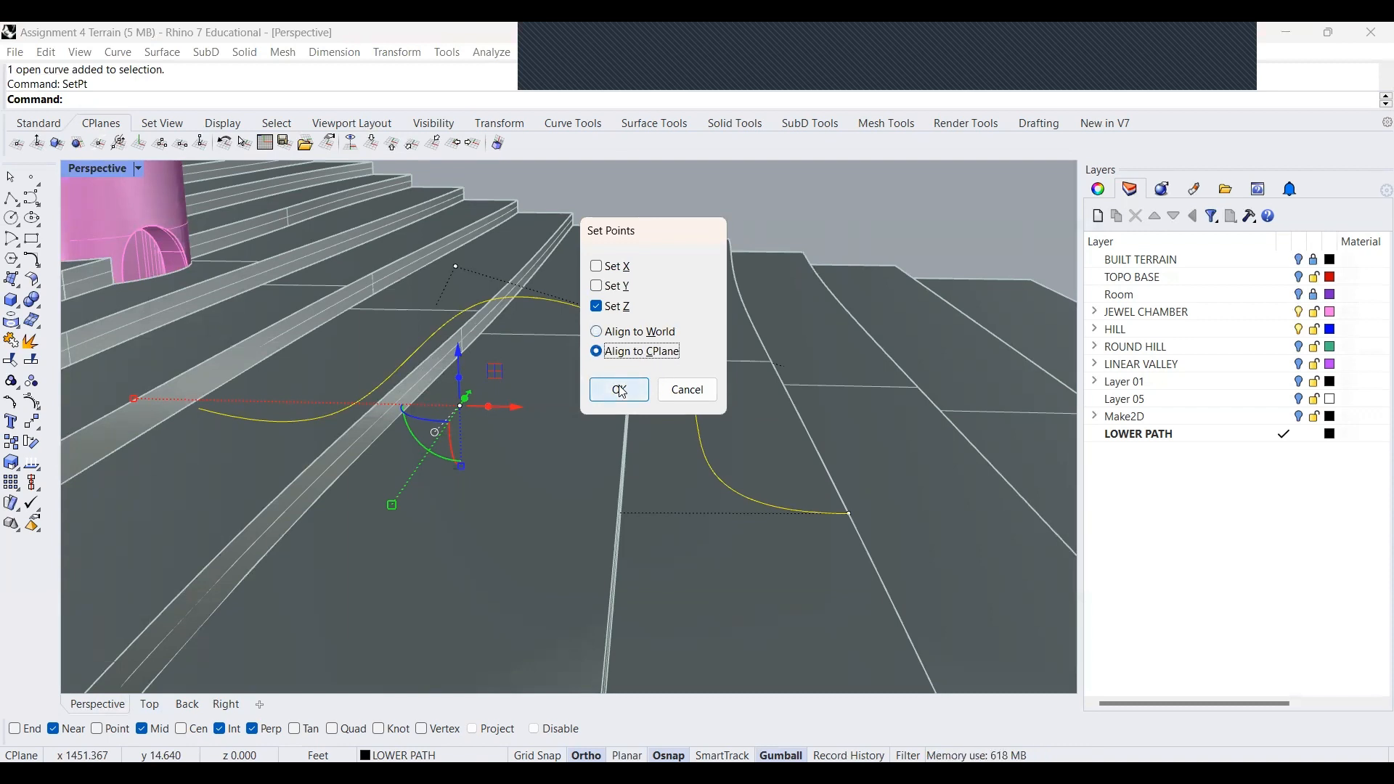
{"action": "left_click", "coordinate": [672, 339]}
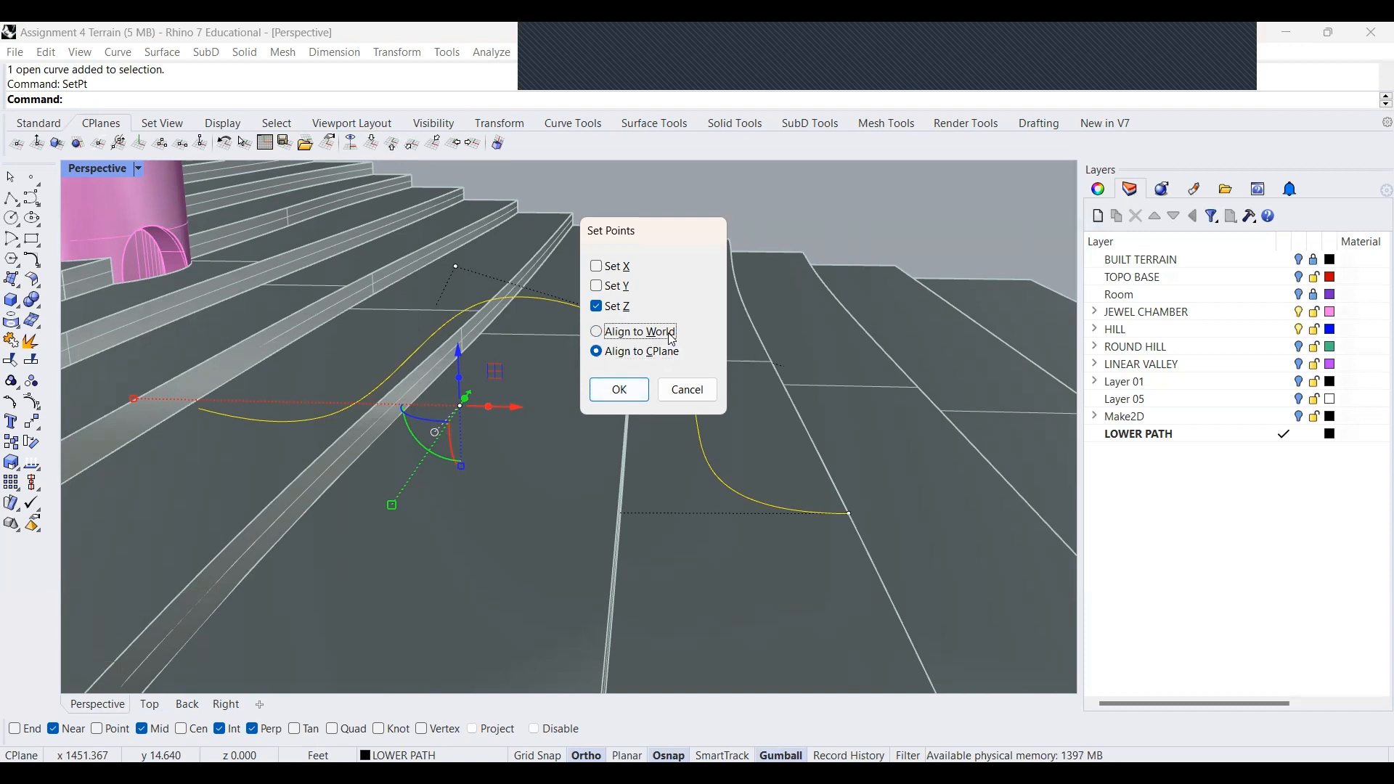
{"action": "left_click", "coordinate": [620, 390]}
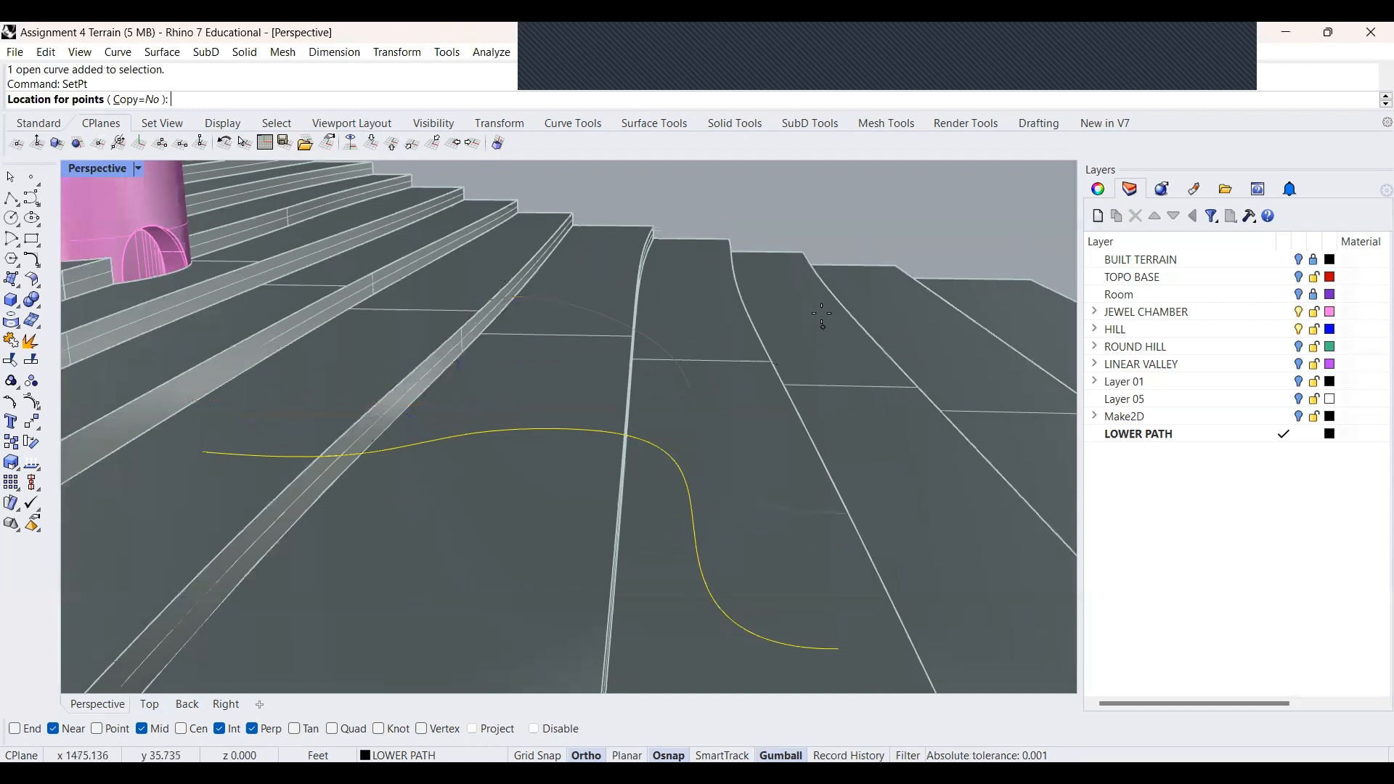
{"action": "scroll", "coordinate": [769, 352], "scroll_direction": "down", "scroll_amount": 4}
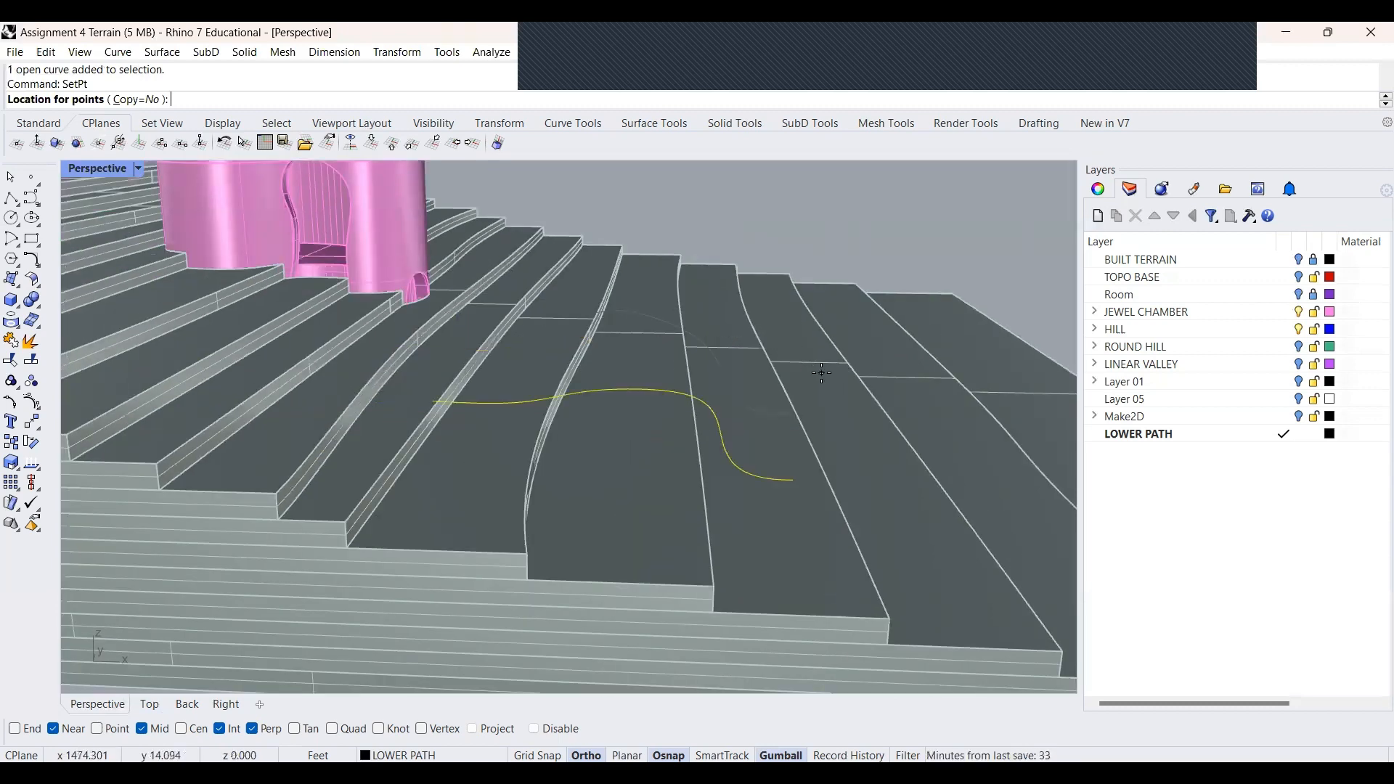
{"action": "left_click", "coordinate": [760, 344]}
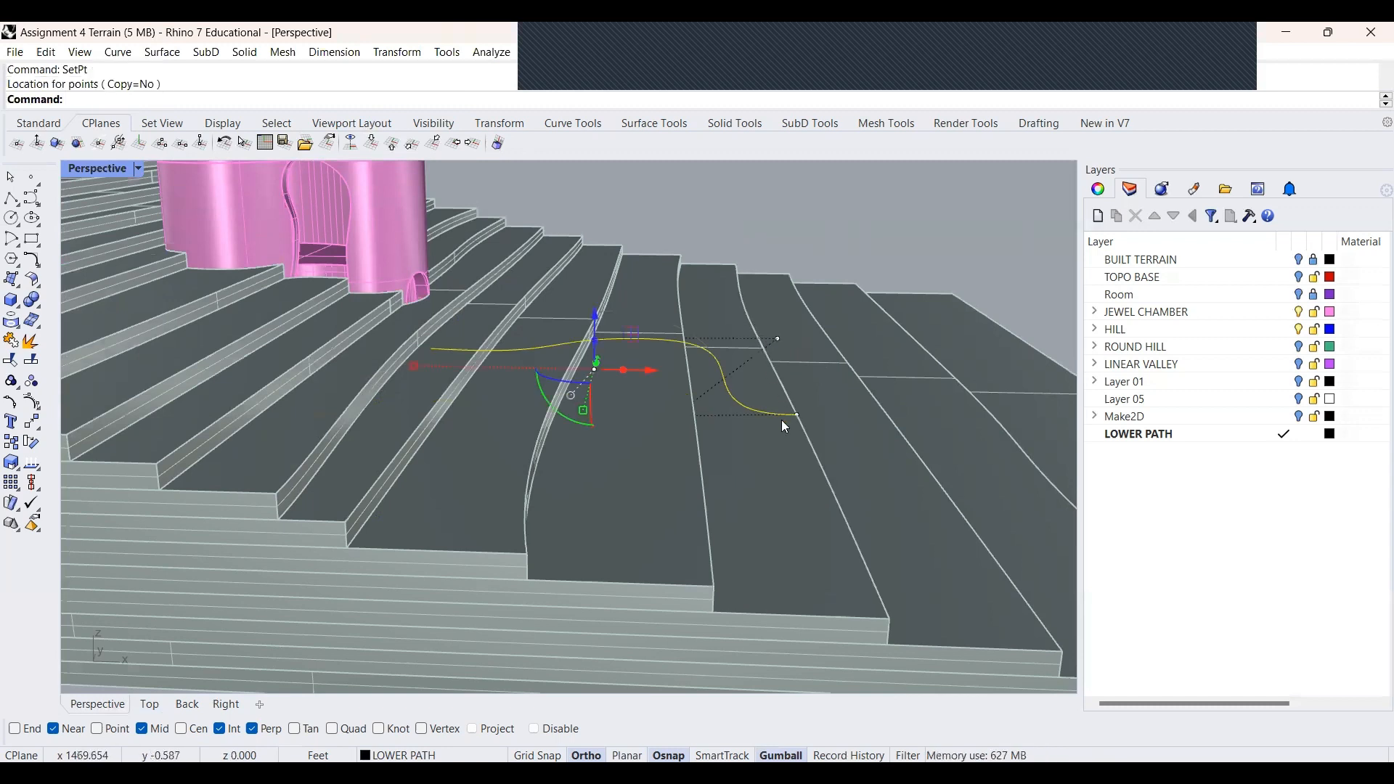
{"action": "left_click", "coordinate": [683, 219]}
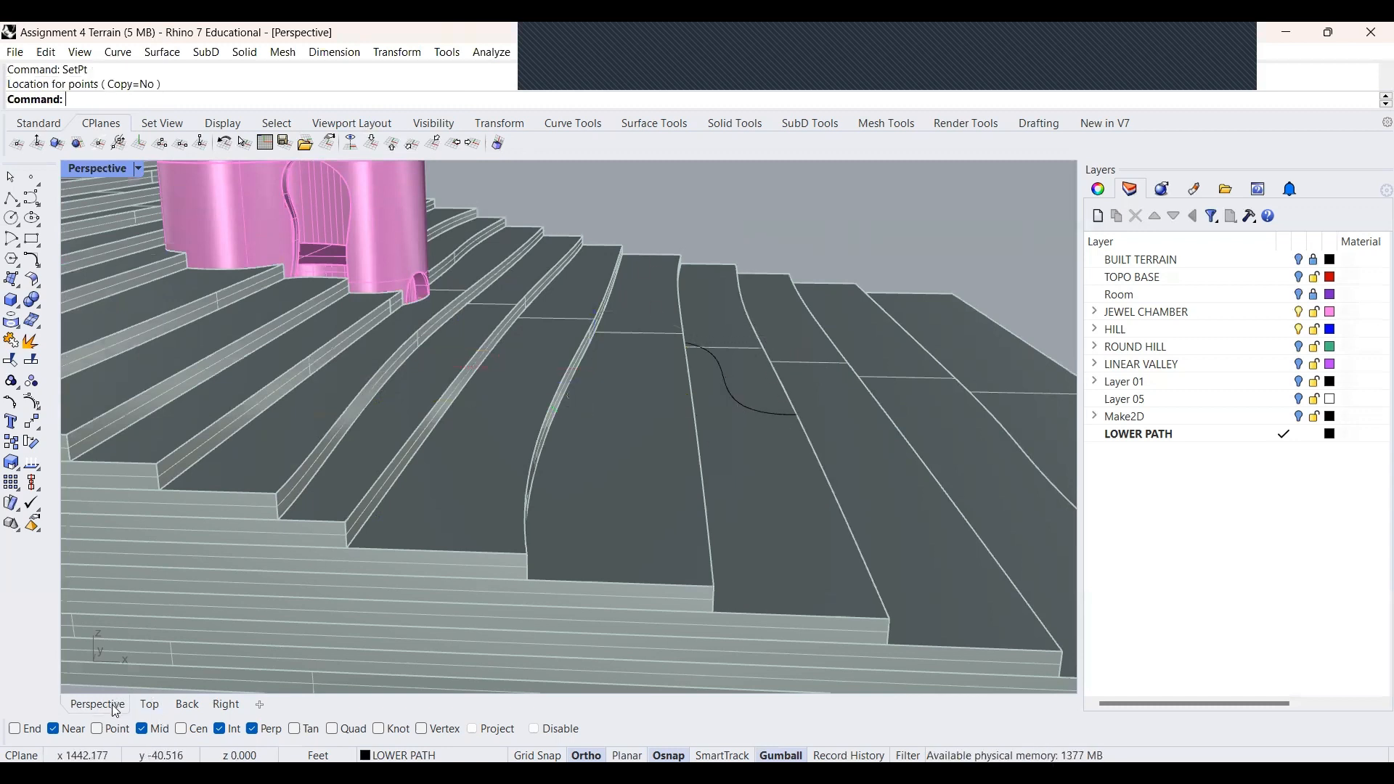
Offset the flattened path curve by 4' toward the inner side of its bend in the Top view
{"action": "left_click", "coordinate": [149, 704]}
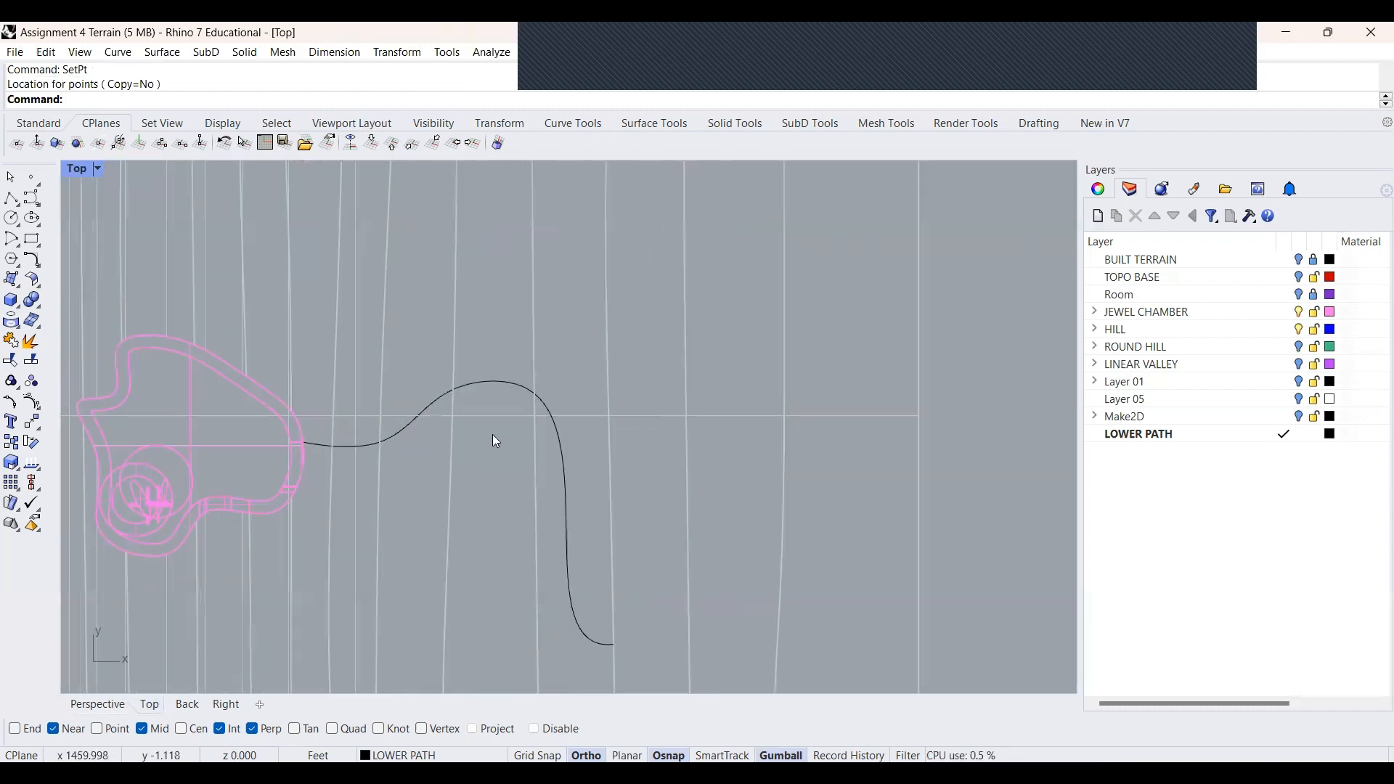
{"action": "left_click", "coordinate": [504, 384]}
{"action": "type", "text": "O"}
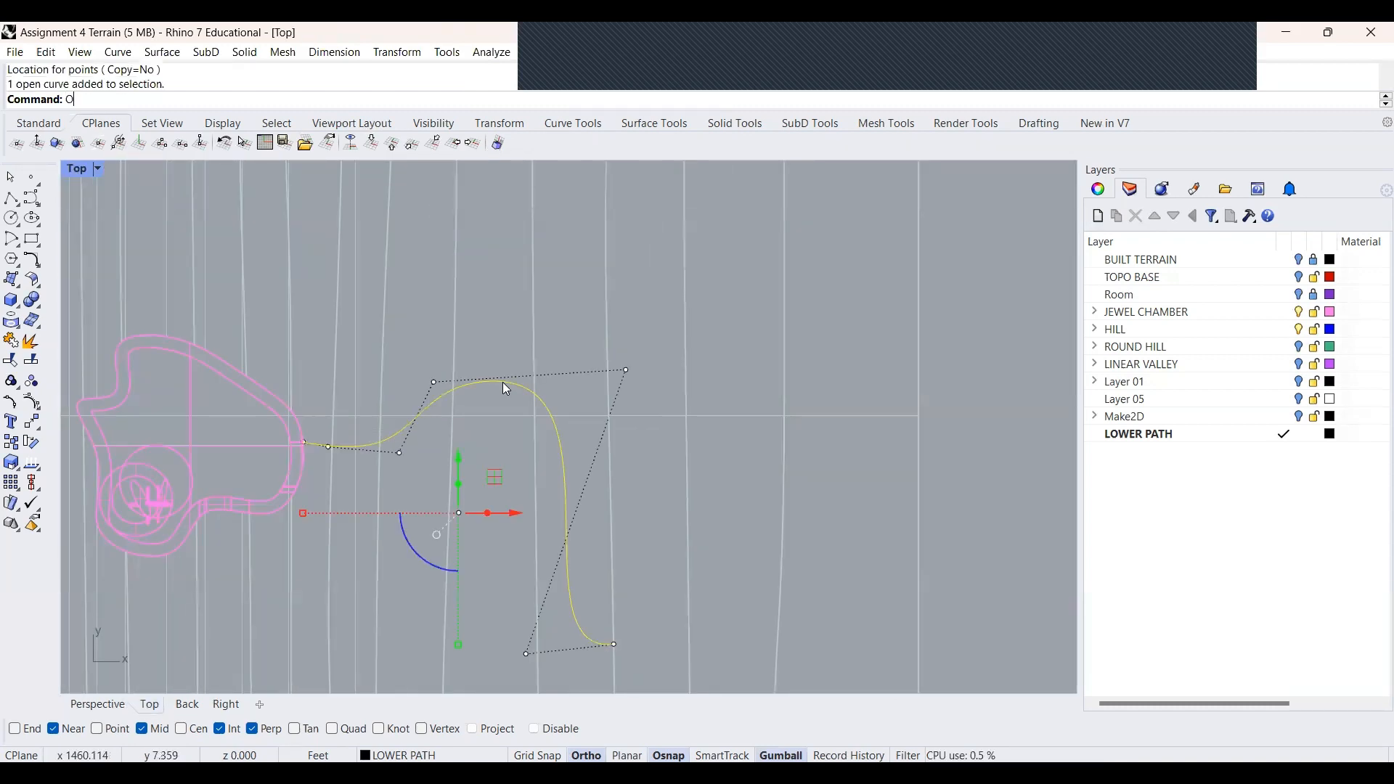
{"action": "type", "text": "ffset"}
{"action": "key", "text": "Return"}
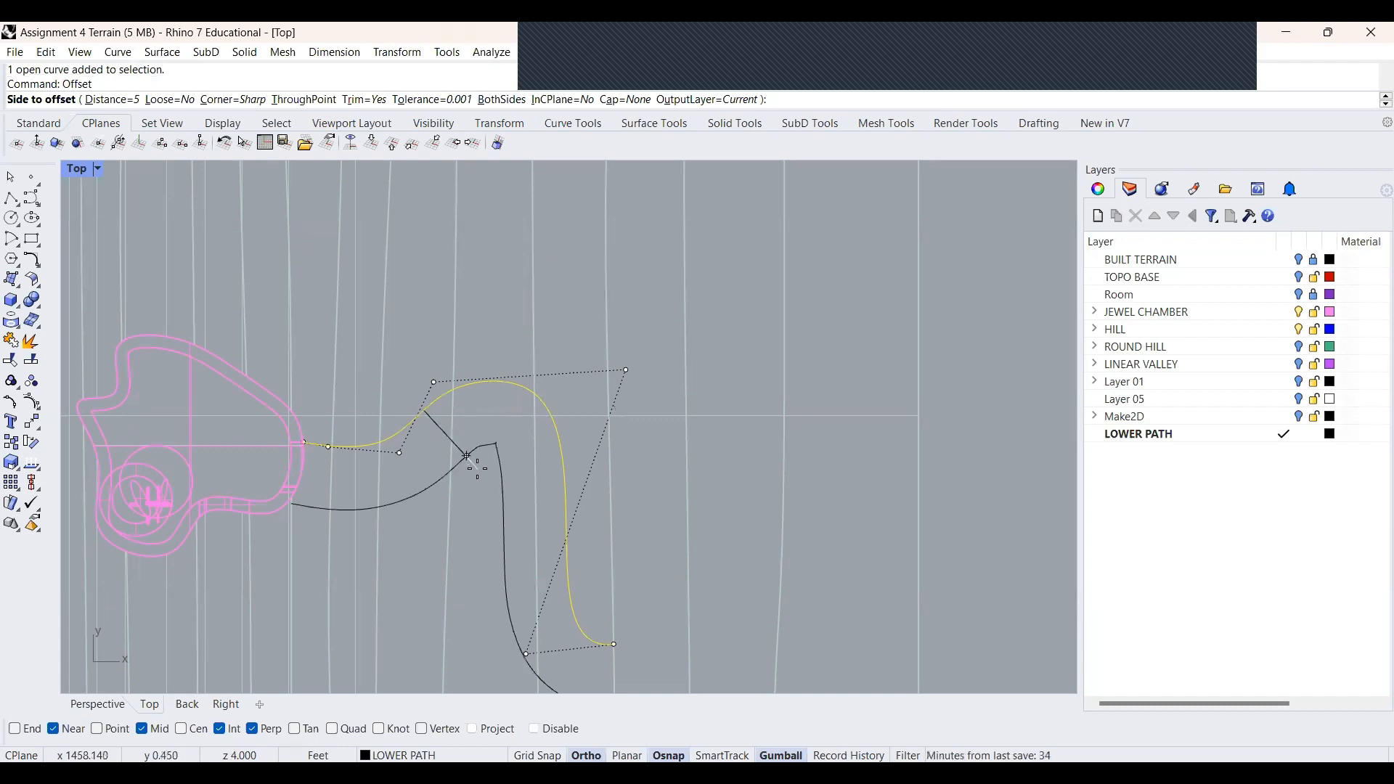
{"action": "type", "text": "4"}
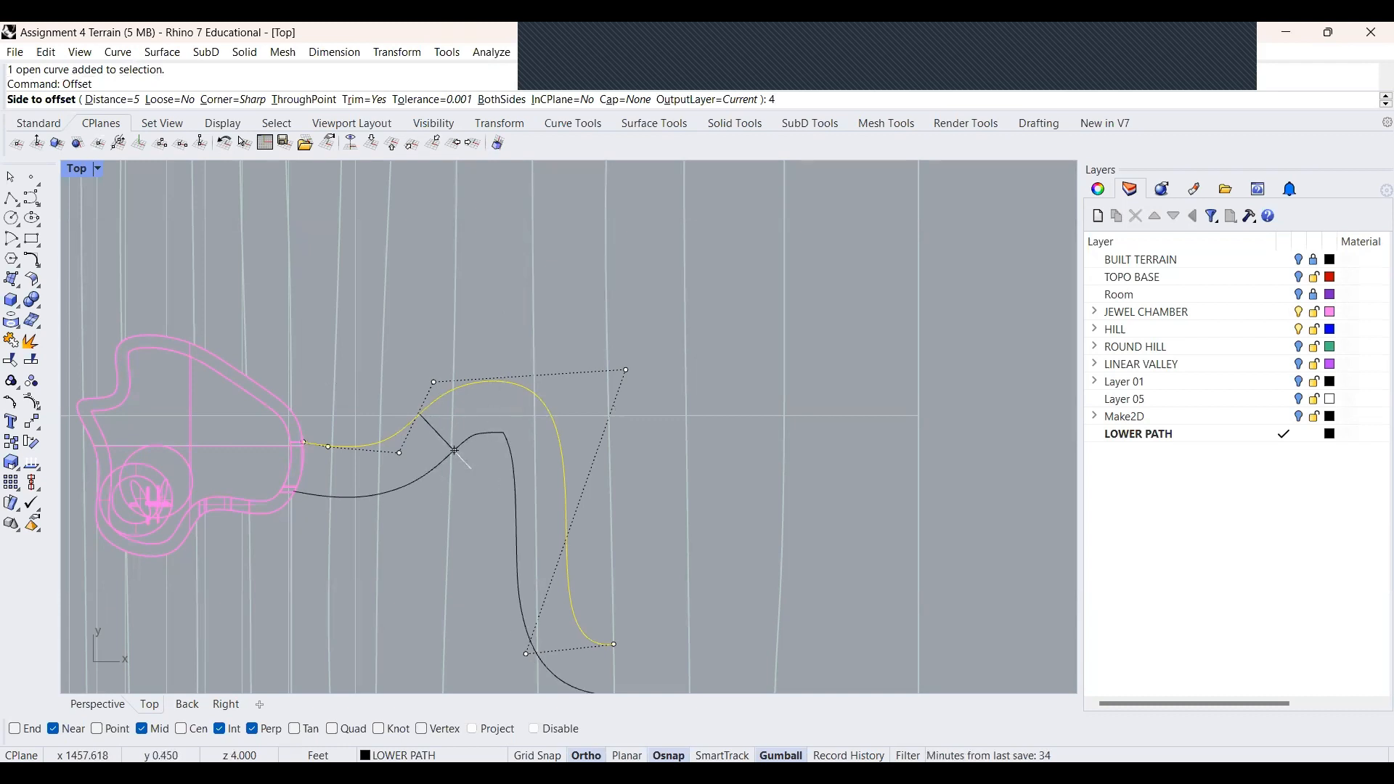
{"action": "key", "text": "Return"}
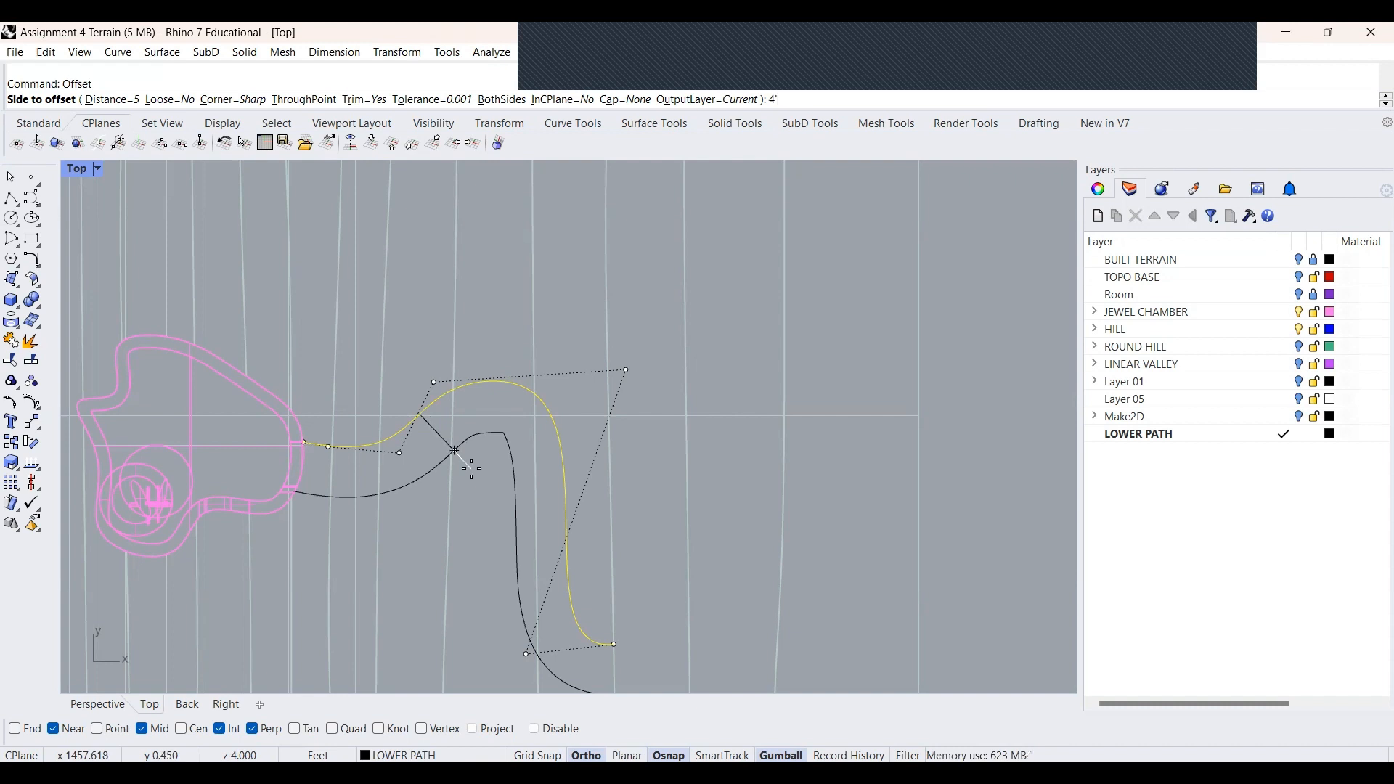
{"action": "left_click", "coordinate": [472, 471]}
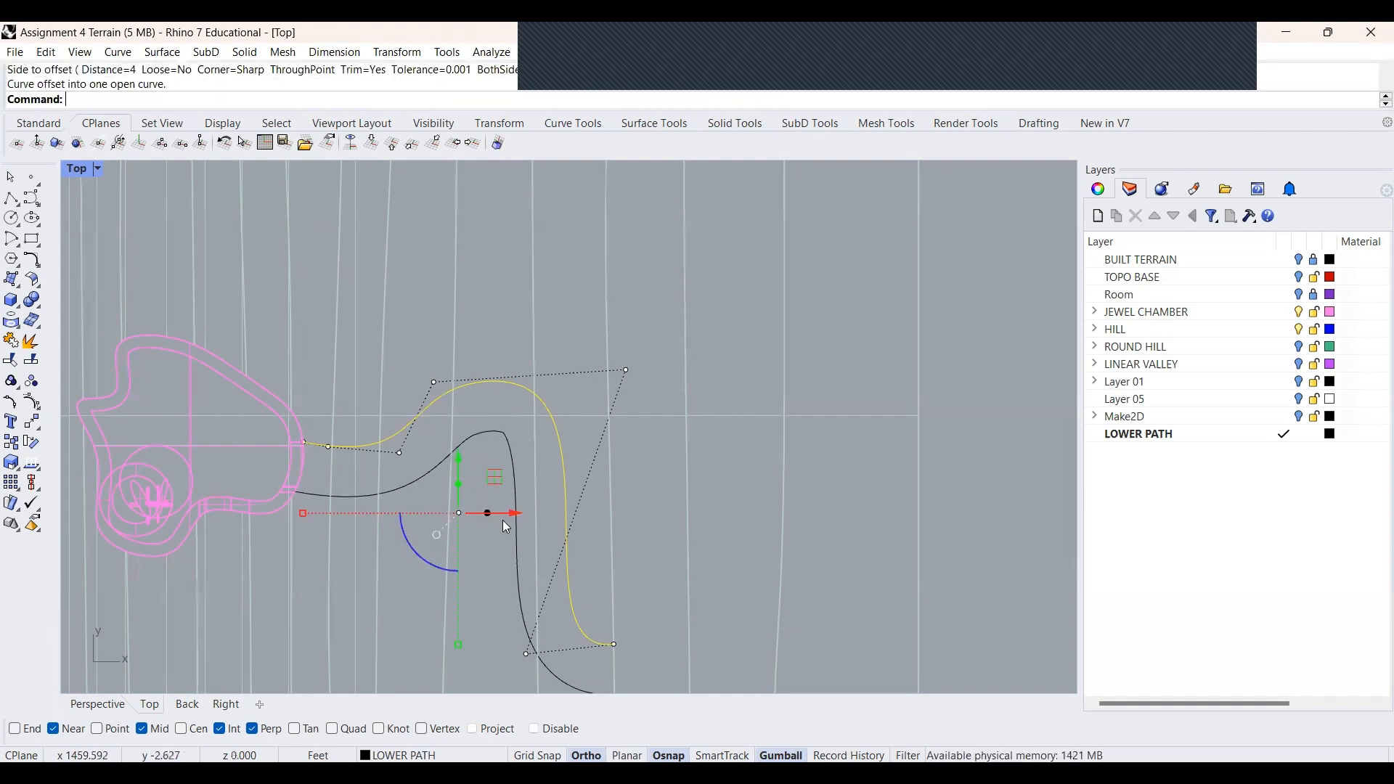
{"action": "key", "text": "Escape"}
Draw a line joining the downhill ends of the original path curve and its 4' offset in the Top view
{"action": "scroll", "coordinate": [417, 480], "scroll_direction": "up", "scroll_amount": 2}
{"action": "scroll", "coordinate": [430, 455], "scroll_direction": "down", "scroll_amount": 4}
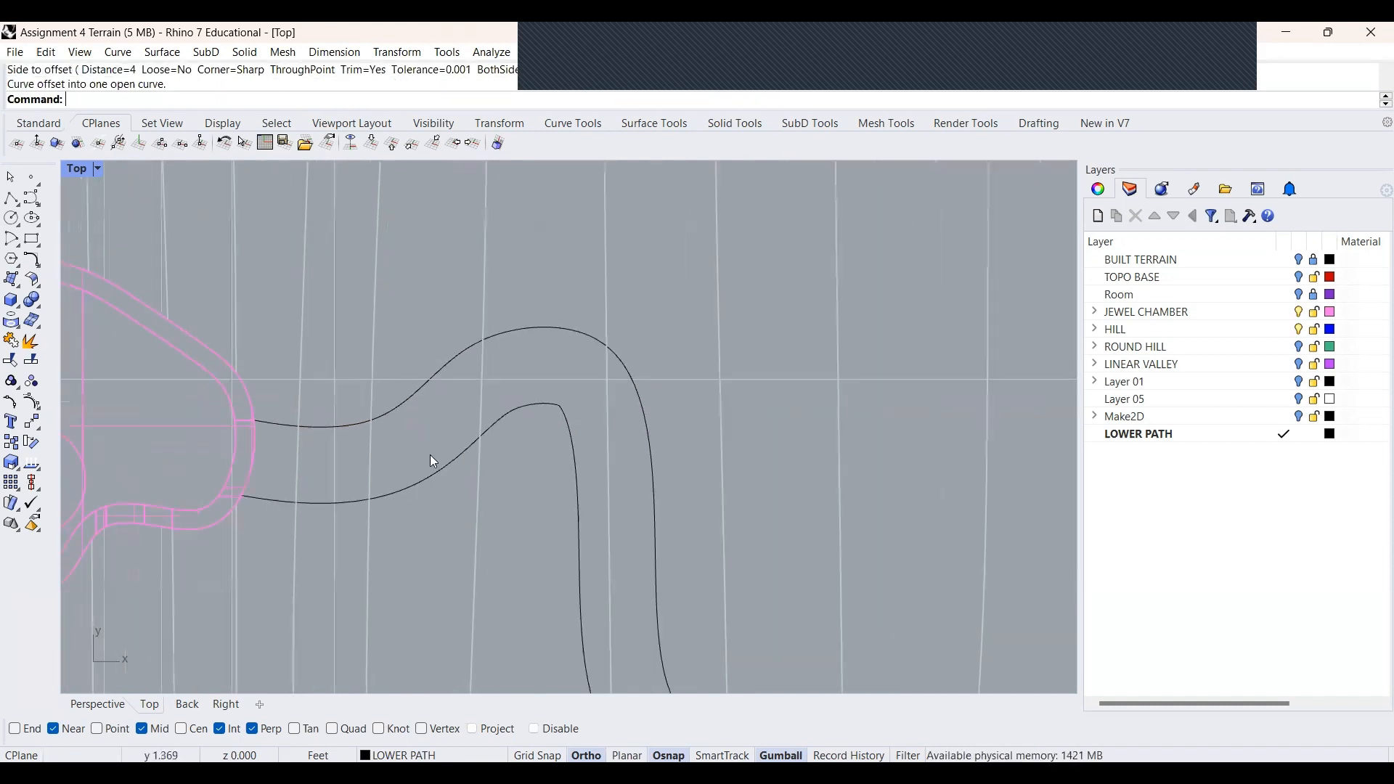
{"action": "scroll", "coordinate": [556, 629], "scroll_direction": "up", "scroll_amount": 4}
{"action": "left_click", "coordinate": [559, 634]}
{"action": "scroll", "coordinate": [586, 623], "scroll_direction": "up", "scroll_amount": 3}
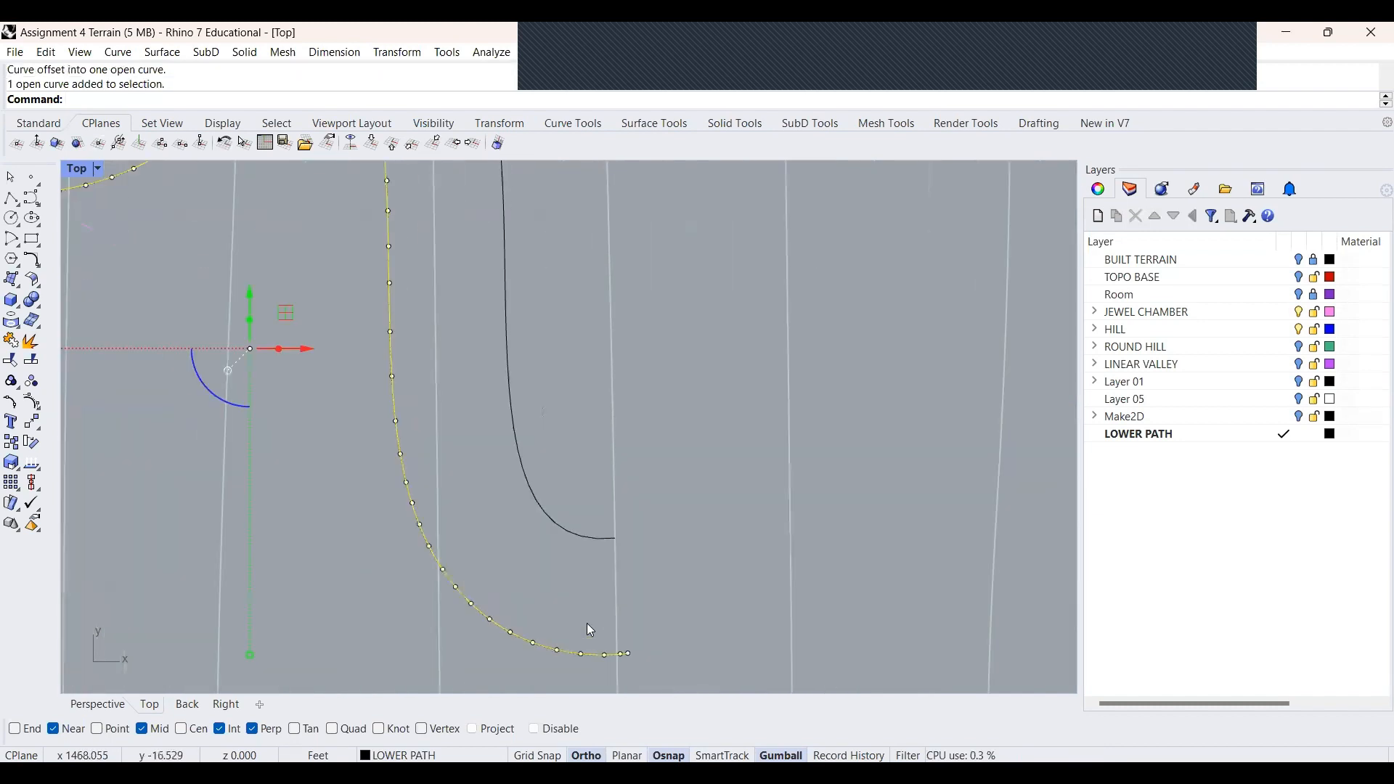
{"action": "key", "text": "Escape"}
{"action": "type", "text": "l"}
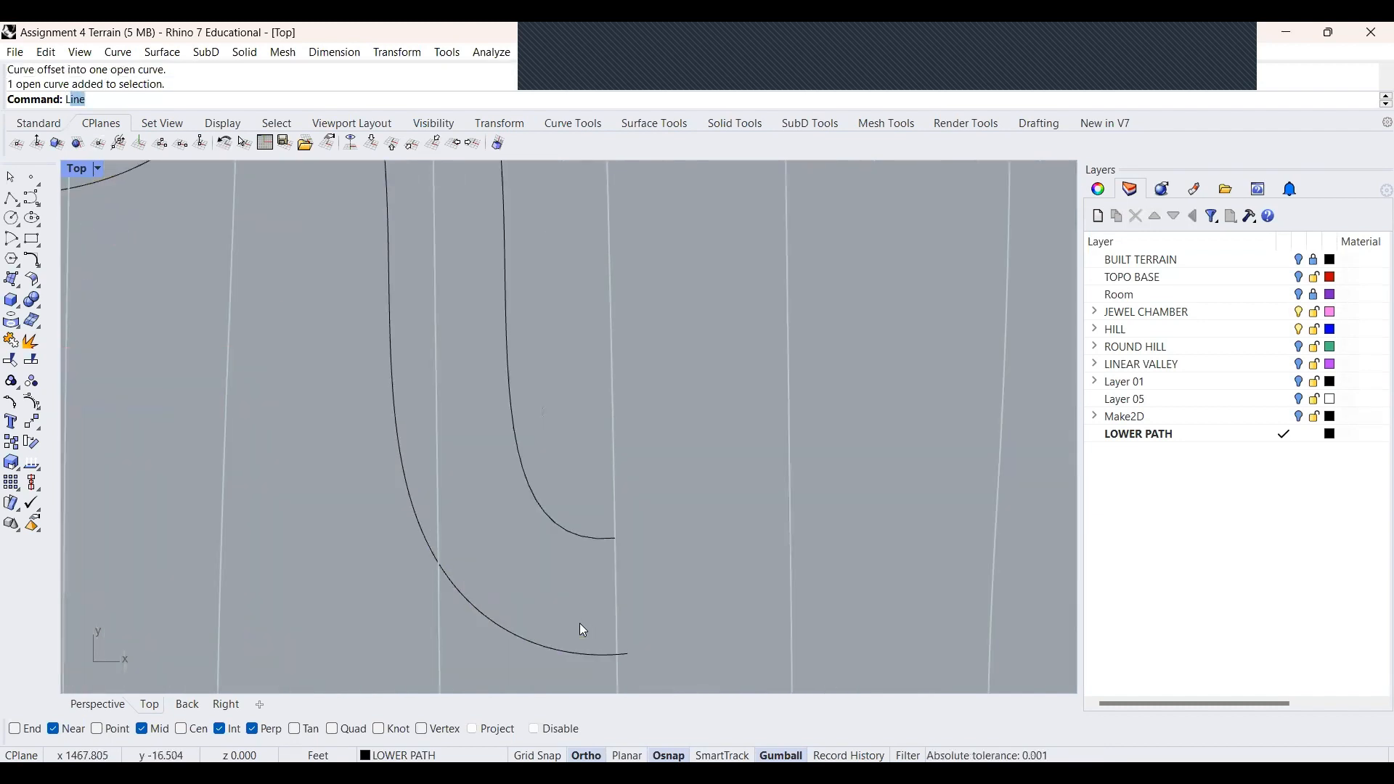
{"action": "key", "text": "Return"}
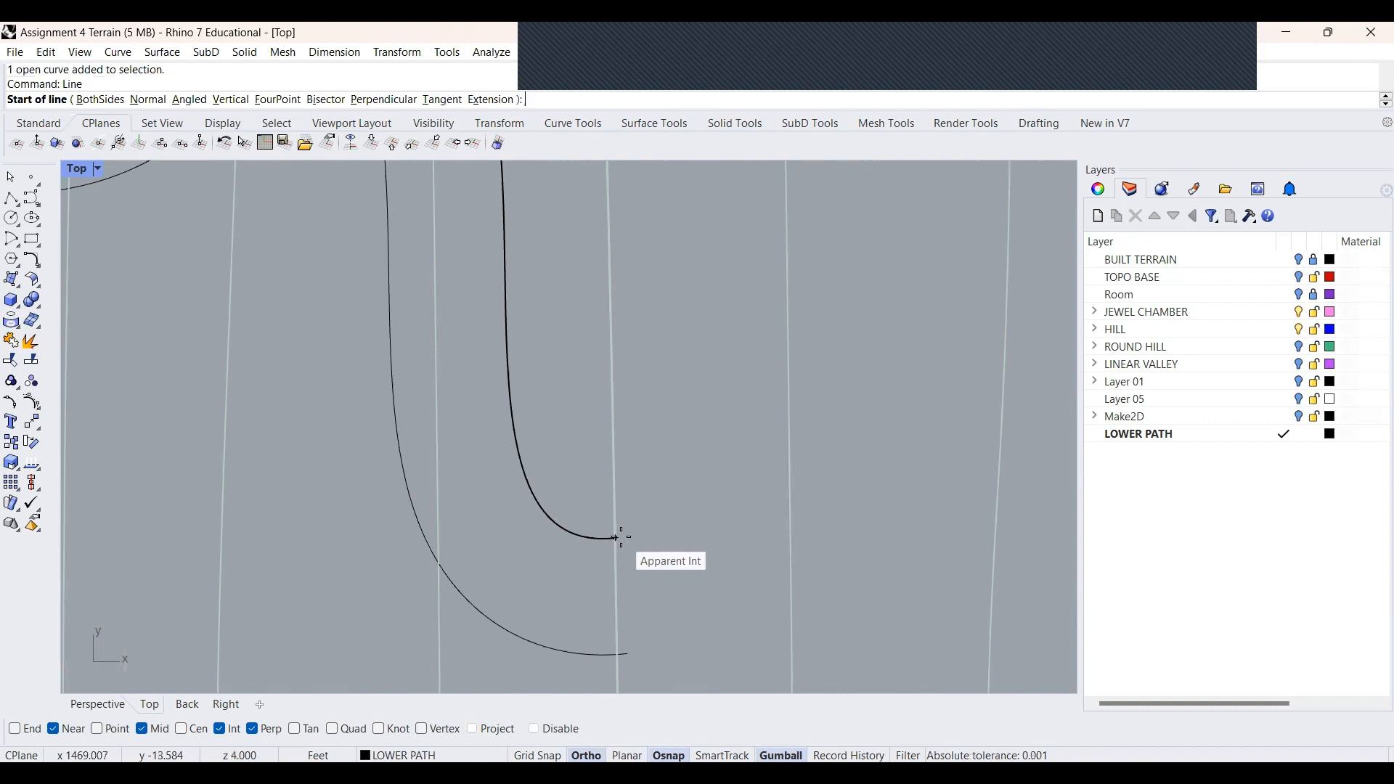
{"action": "left_click", "coordinate": [616, 538]}
{"action": "left_click", "coordinate": [637, 651]}
{"action": "scroll", "coordinate": [638, 574], "scroll_direction": "down", "scroll_amount": 3}
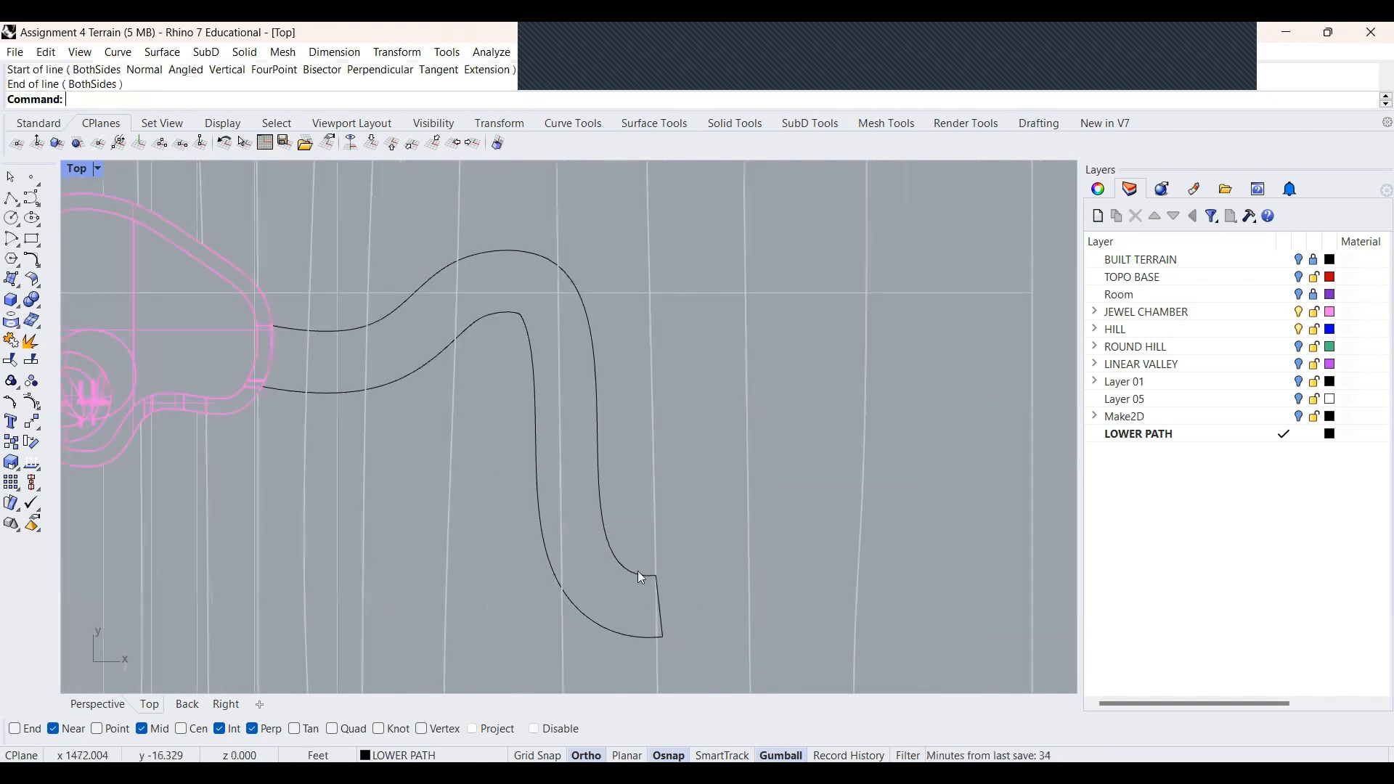
Draw a second line between the ends of the two path curves at the jewel chamber wall
{"action": "scroll", "coordinate": [426, 401], "scroll_direction": "up", "scroll_amount": 5}
{"action": "key", "text": "Return"}
{"action": "left_click", "coordinate": [398, 434]}
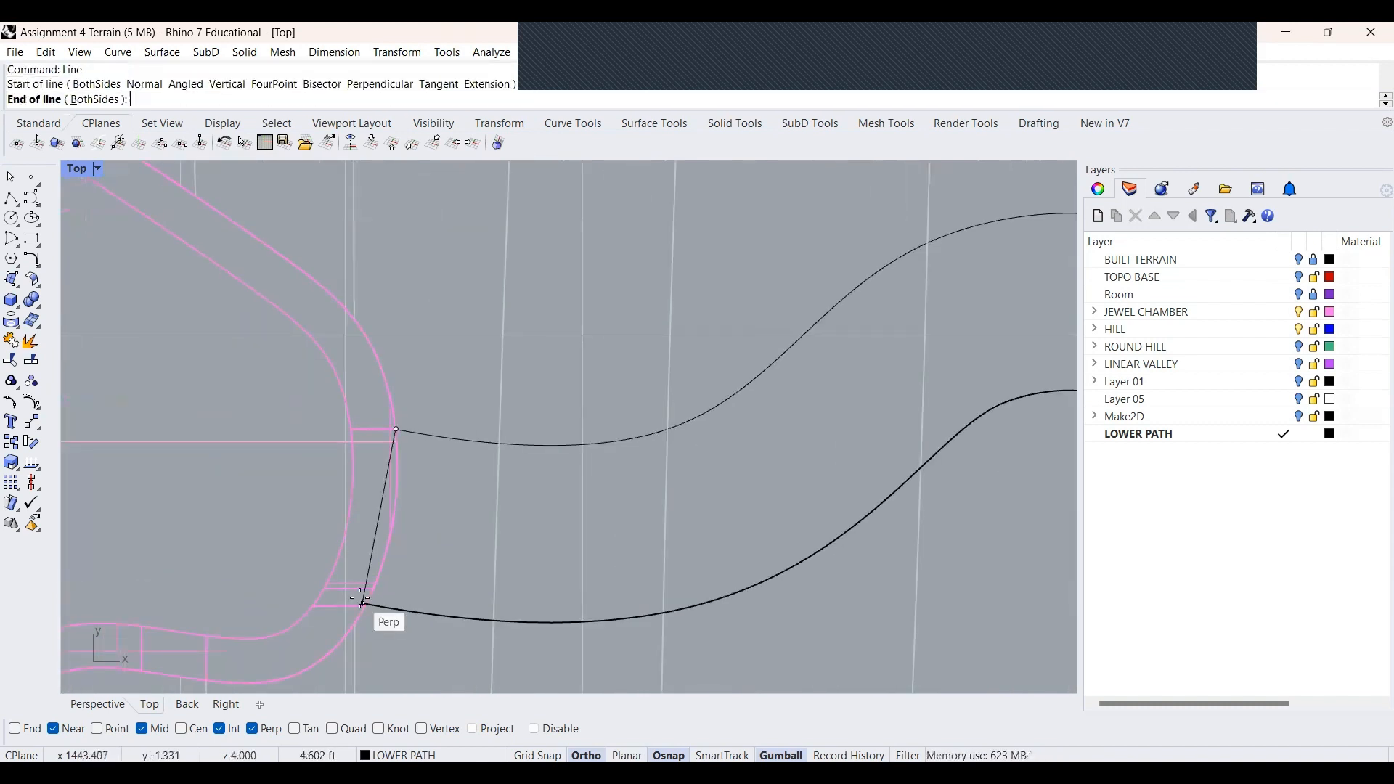
{"action": "left_click", "coordinate": [363, 604]}
{"action": "scroll", "coordinate": [426, 493], "scroll_direction": "down", "scroll_amount": 4}
{"action": "left_click", "coordinate": [97, 704]}
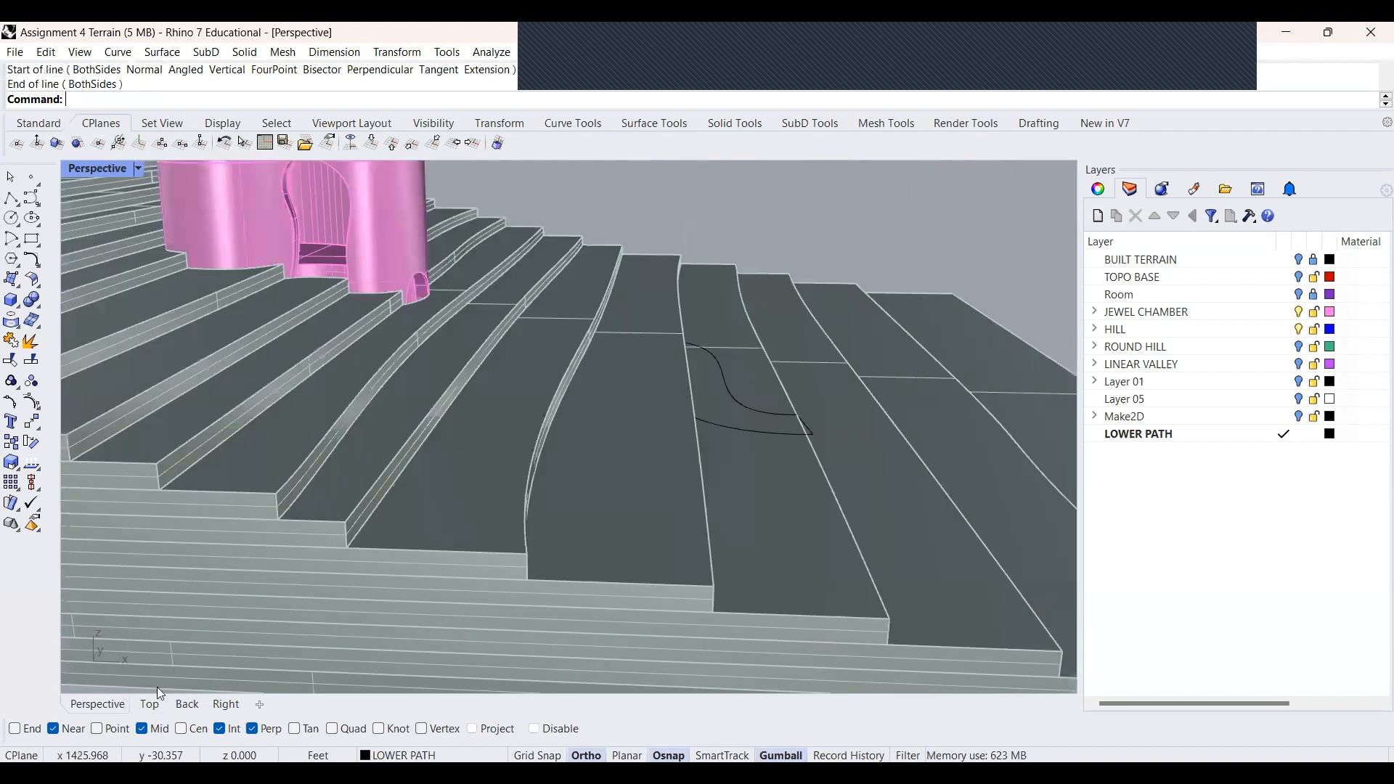
{"action": "scroll", "coordinate": [593, 385], "scroll_direction": "down", "scroll_amount": 2}
{"action": "scroll", "coordinate": [656, 424], "scroll_direction": "up", "scroll_amount": 2}
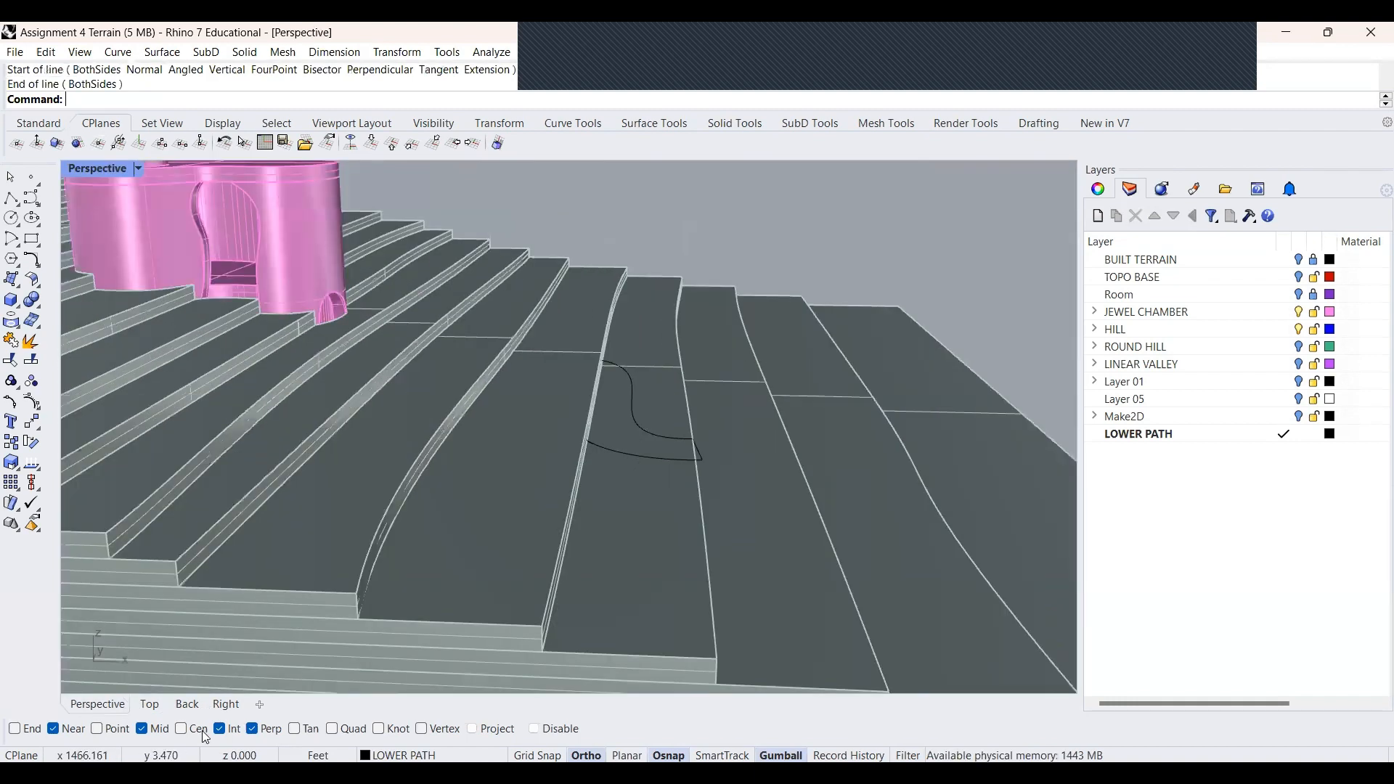
Join the two path curves and the two end lines
{"action": "left_click", "coordinate": [154, 707]}
{"action": "scroll", "coordinate": [363, 449], "scroll_direction": "up", "scroll_amount": 3}
{"action": "left_click", "coordinate": [394, 443]}
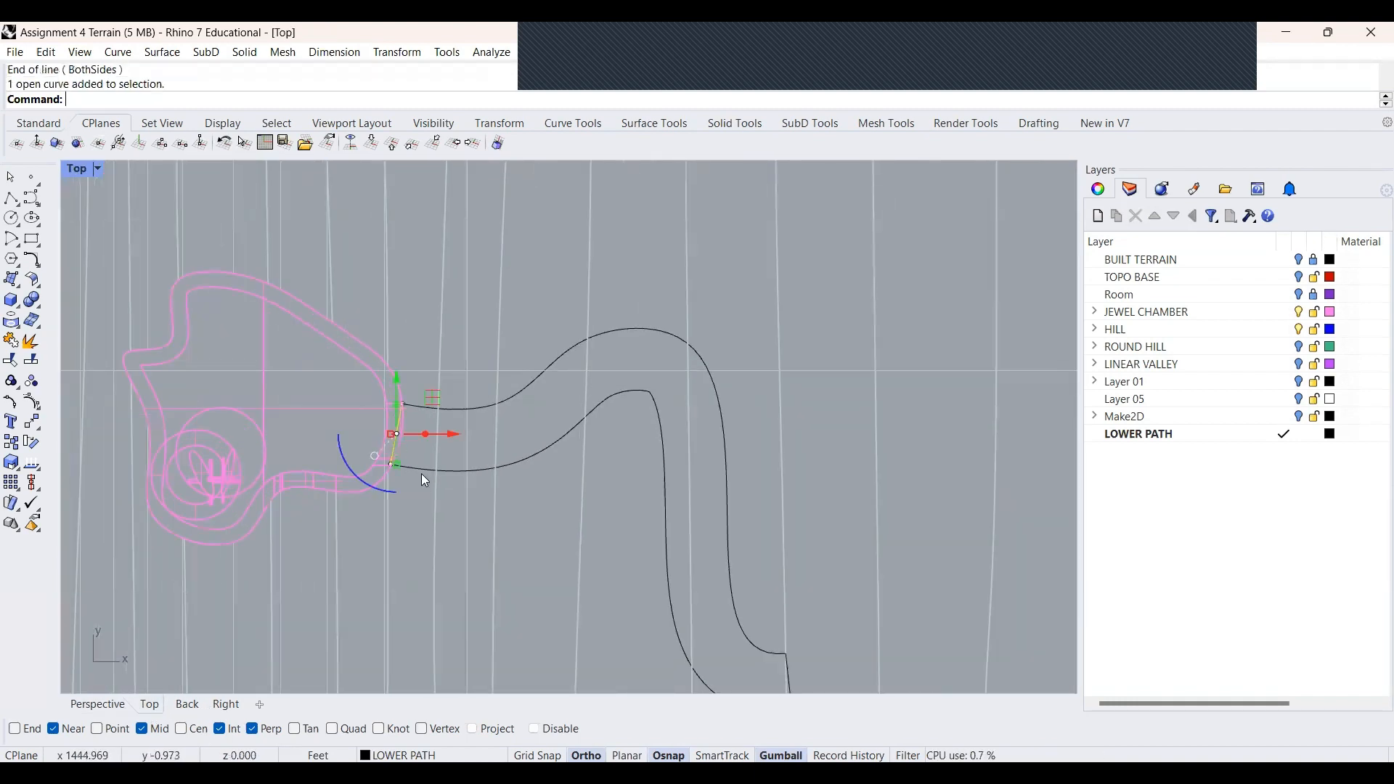
{"action": "left_click", "coordinate": [423, 472], "text": "shift"}
{"action": "left_click", "coordinate": [541, 378], "text": "shift"}
{"action": "scroll", "coordinate": [776, 583], "scroll_direction": "down", "scroll_amount": 2}
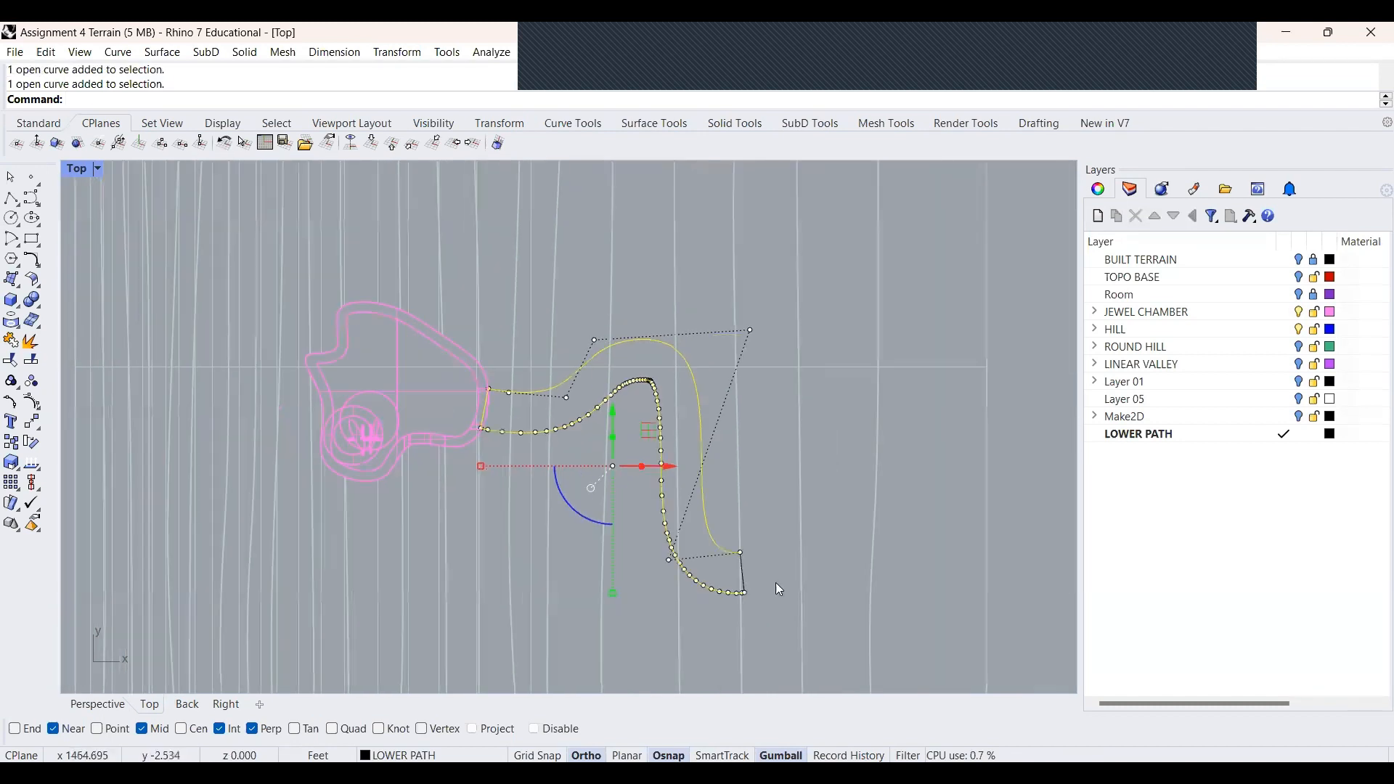
{"action": "scroll", "coordinate": [703, 577], "scroll_direction": "up", "scroll_amount": 4}
{"action": "type", "text": "join"}
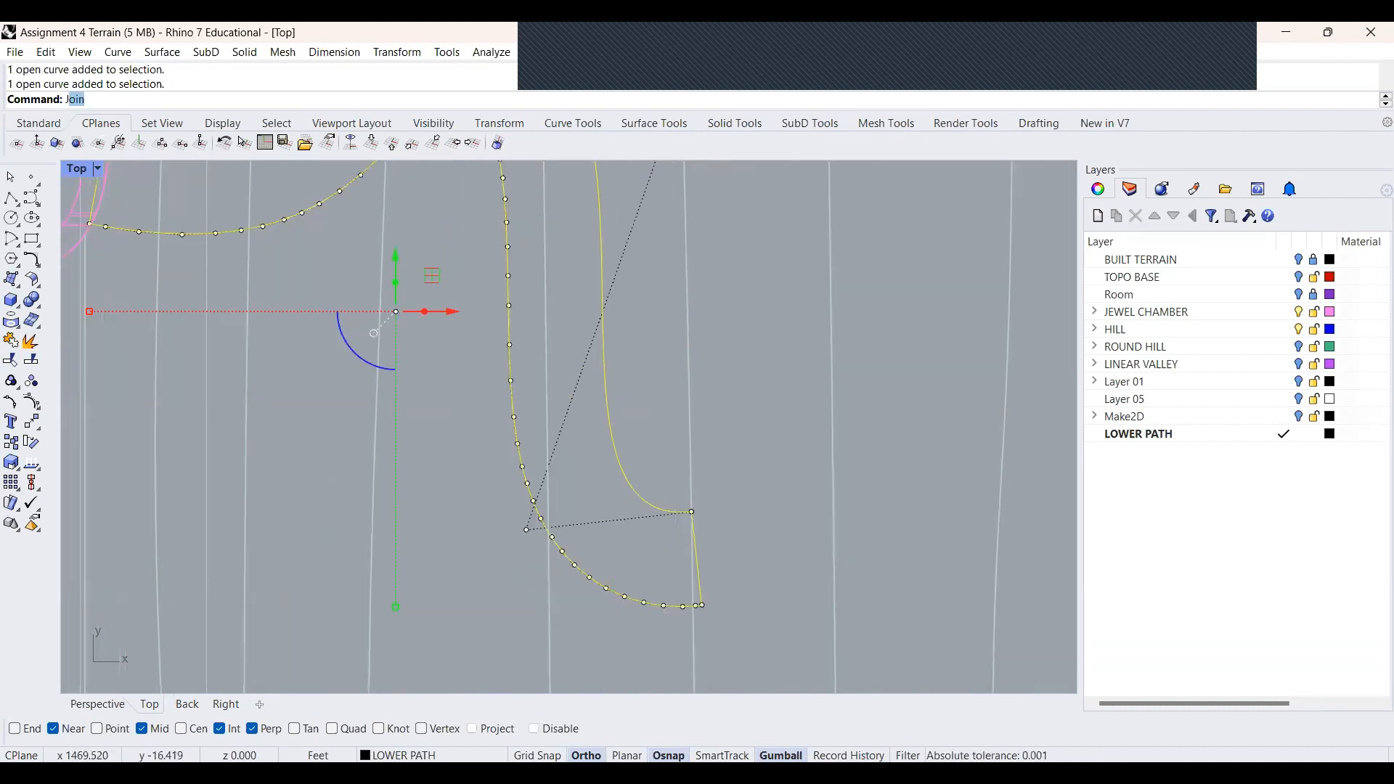
{"action": "key", "text": "Return"}
{"action": "left_click", "coordinate": [735, 531]}
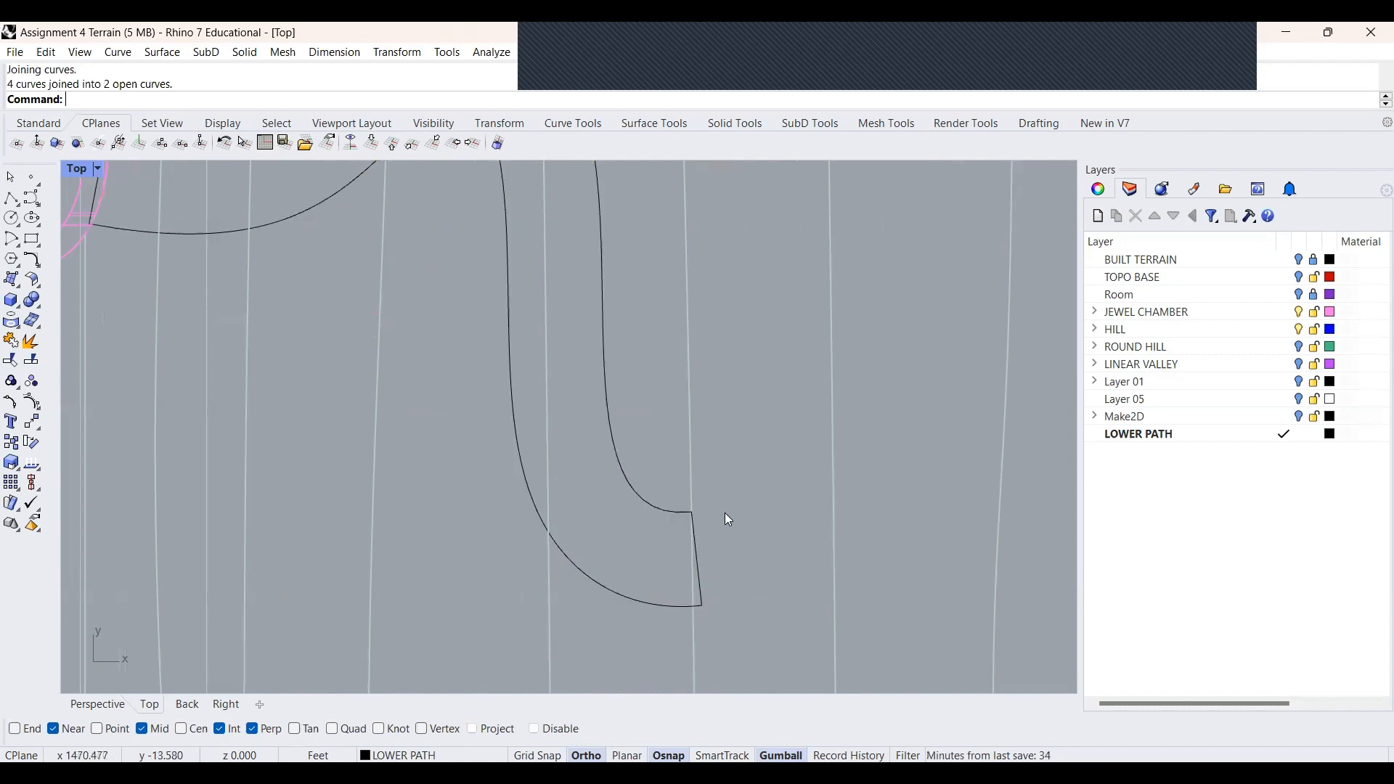
Examine the joined path curves against the terrain to find which end segment is not connected
{"action": "scroll", "coordinate": [694, 514], "scroll_direction": "down", "scroll_amount": 2}
{"action": "left_click", "coordinate": [96, 706]}
{"action": "scroll", "coordinate": [539, 400], "scroll_direction": "up", "scroll_amount": 5}
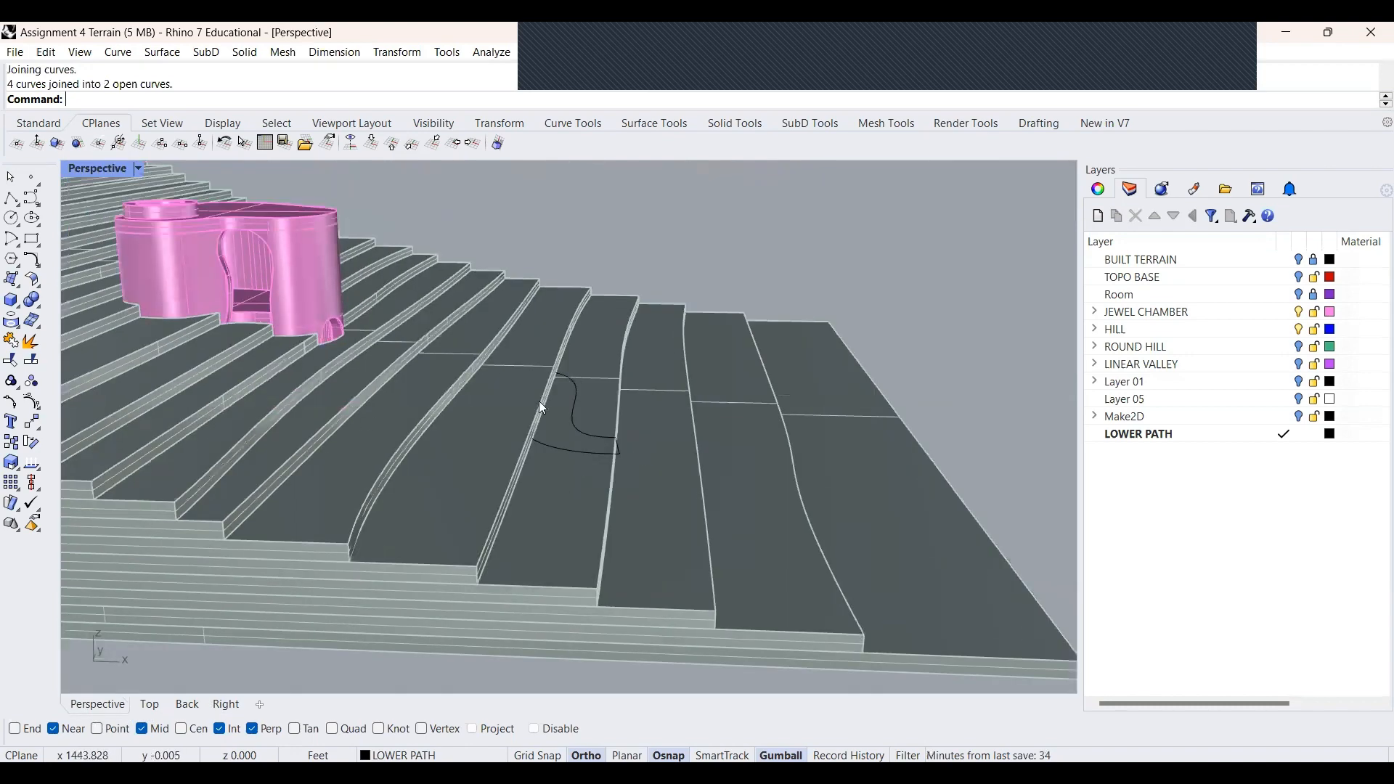
{"action": "left_click", "coordinate": [646, 626]}
{"action": "scroll", "coordinate": [649, 594], "scroll_direction": "up", "scroll_amount": 5}
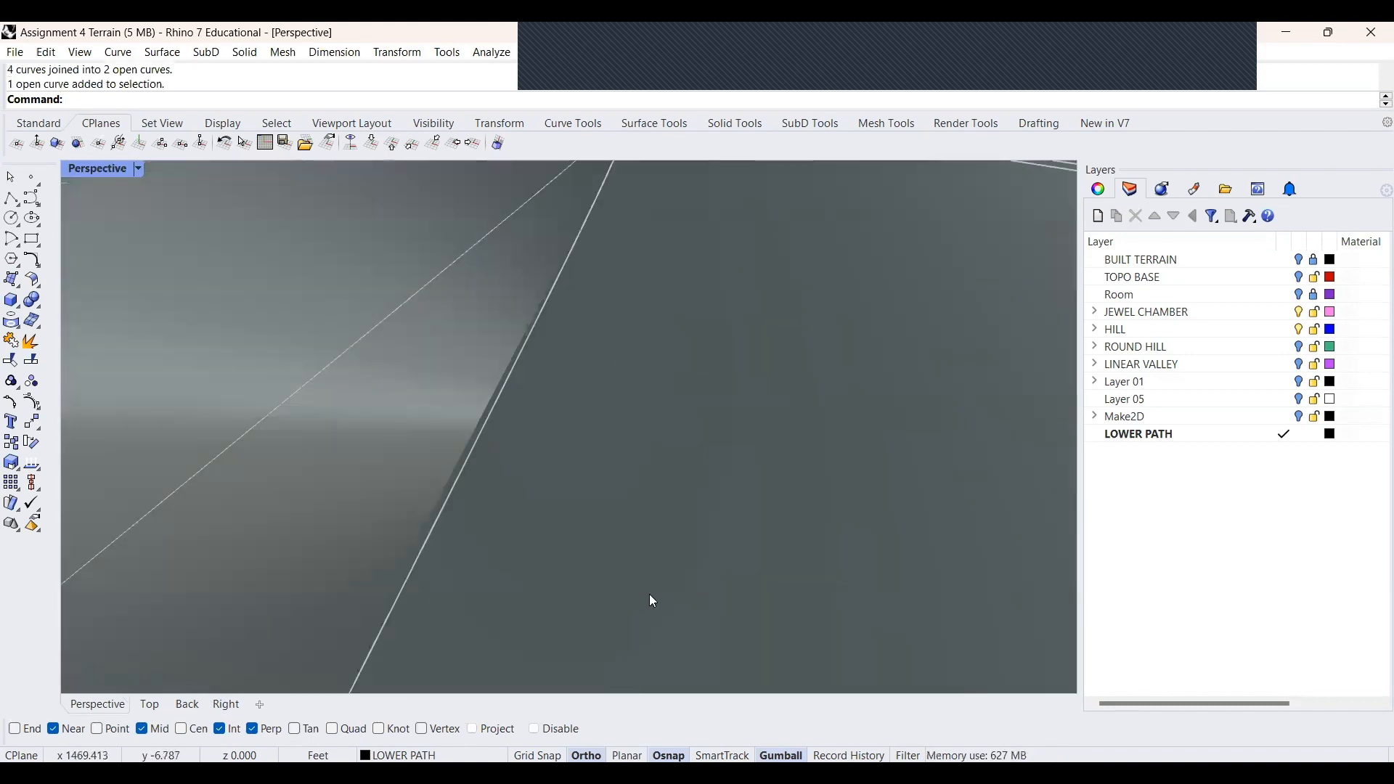
{"action": "scroll", "coordinate": [598, 494], "scroll_direction": "down", "scroll_amount": 3}
{"action": "scroll", "coordinate": [593, 495], "scroll_direction": "down", "scroll_amount": 10}
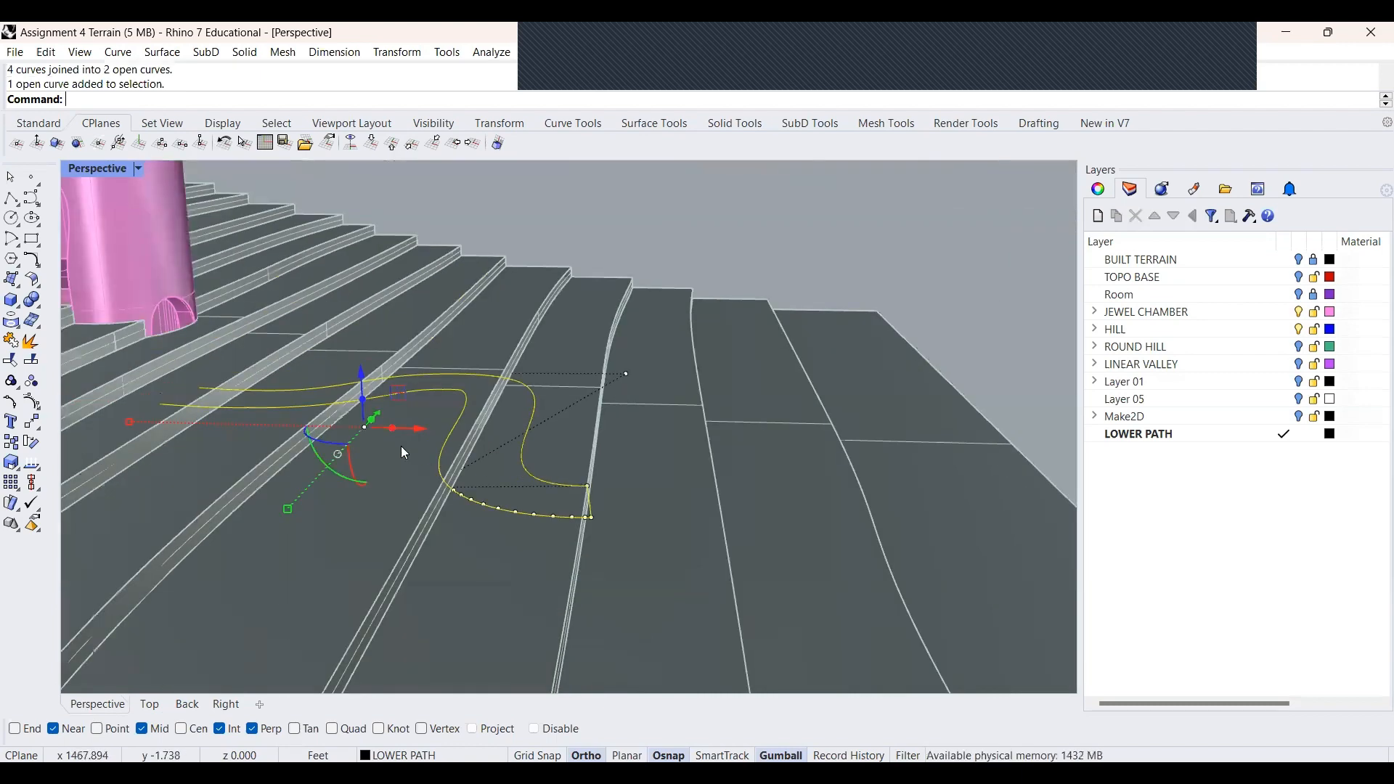
{"action": "scroll", "coordinate": [400, 446], "scroll_direction": "down", "scroll_amount": 3}
{"action": "scroll", "coordinate": [186, 396], "scroll_direction": "up", "scroll_amount": 4}
{"action": "left_click", "coordinate": [150, 704]}
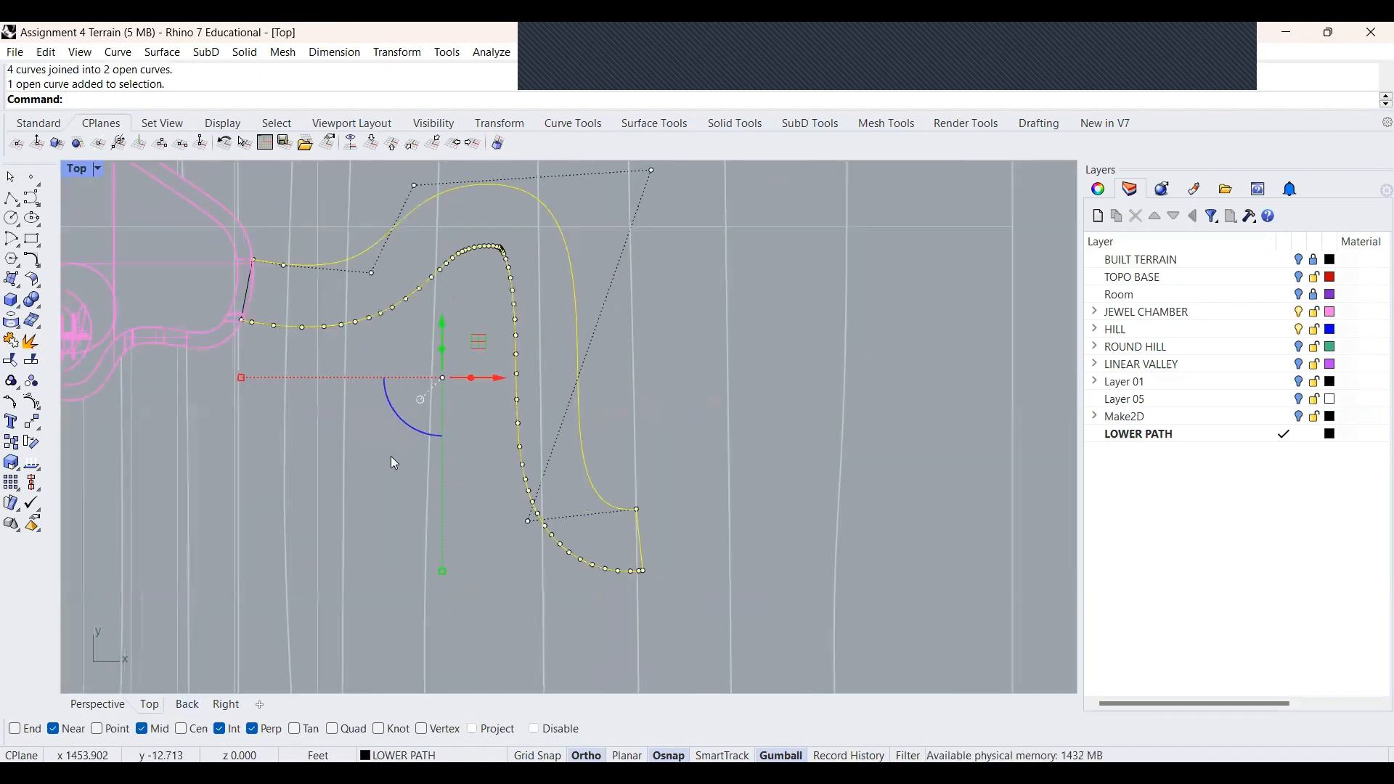
Turn off the Perp snap, enable End, and snap the chamber-side line's endpoint to the end of the offset curve
{"action": "scroll", "coordinate": [351, 366], "scroll_direction": "up", "scroll_amount": 6}
{"action": "scroll", "coordinate": [352, 367], "scroll_direction": "up", "scroll_amount": 3}
{"action": "left_click", "coordinate": [326, 321]}
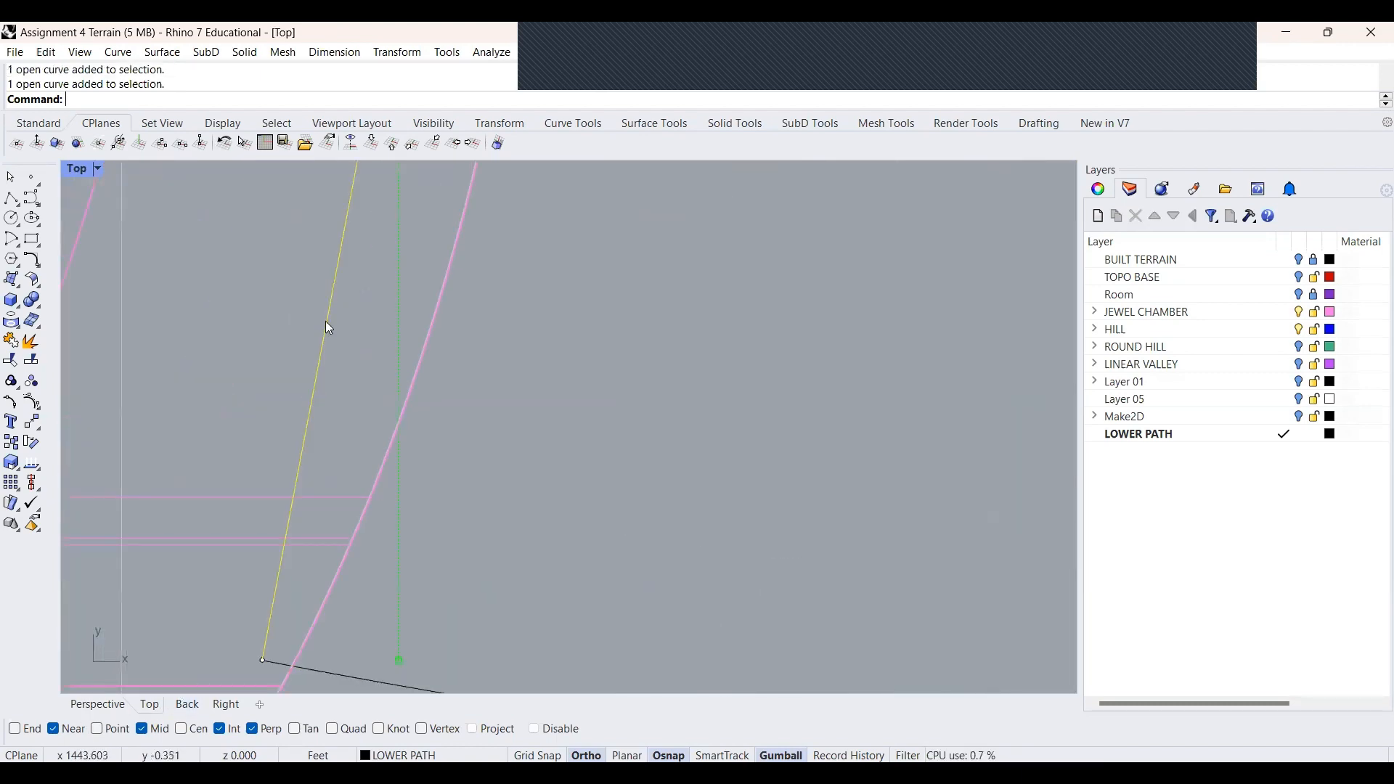
{"action": "left_click", "coordinate": [263, 660]}
{"action": "mouse_move", "coordinate": [263, 660]}
{"action": "left_mouse_down"}
{"action": "mouse_move", "coordinate": [265, 639]}
{"action": "mouse_move", "coordinate": [264, 661]}
{"action": "left_mouse_up"}
{"action": "key", "text": "Escape"}
{"action": "left_click", "coordinate": [261, 632]}
{"action": "left_click", "coordinate": [262, 632]}
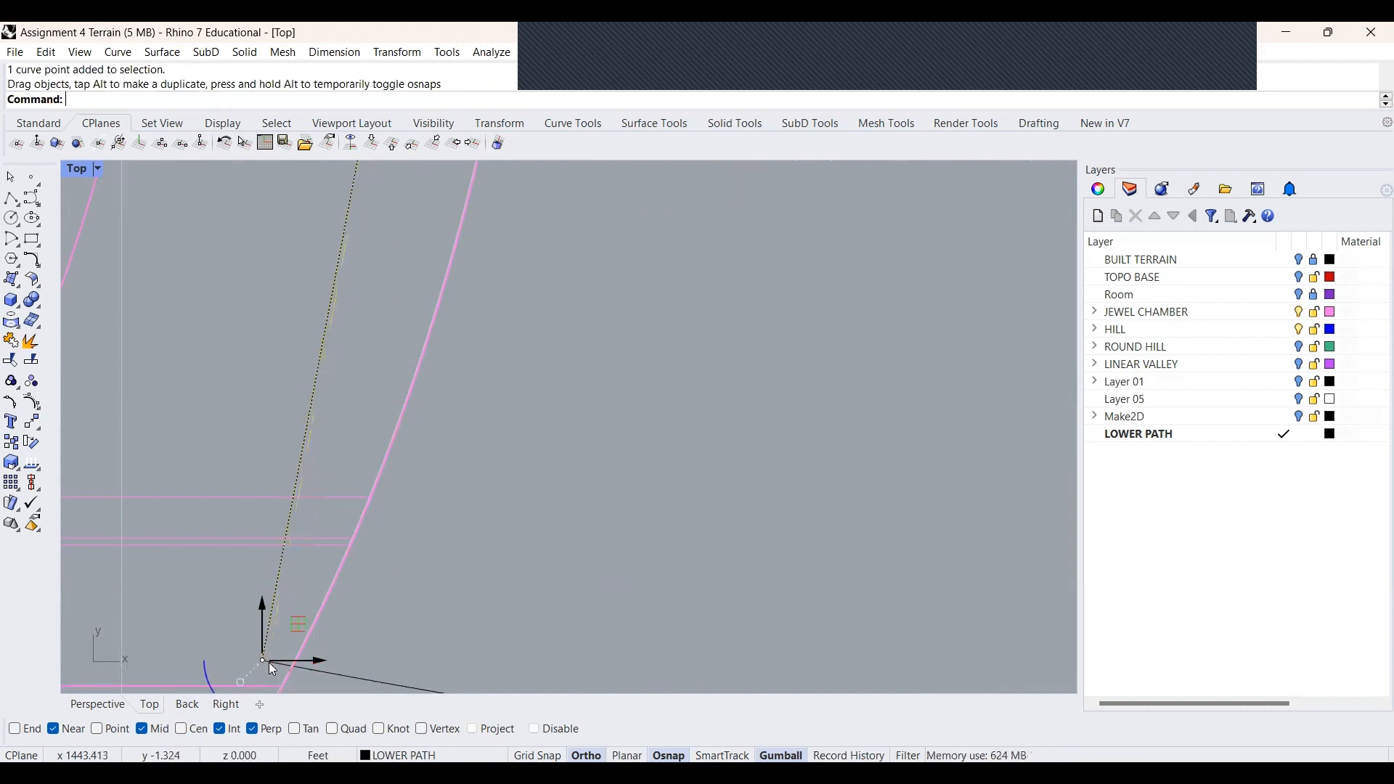
{"action": "left_click", "coordinate": [253, 729]}
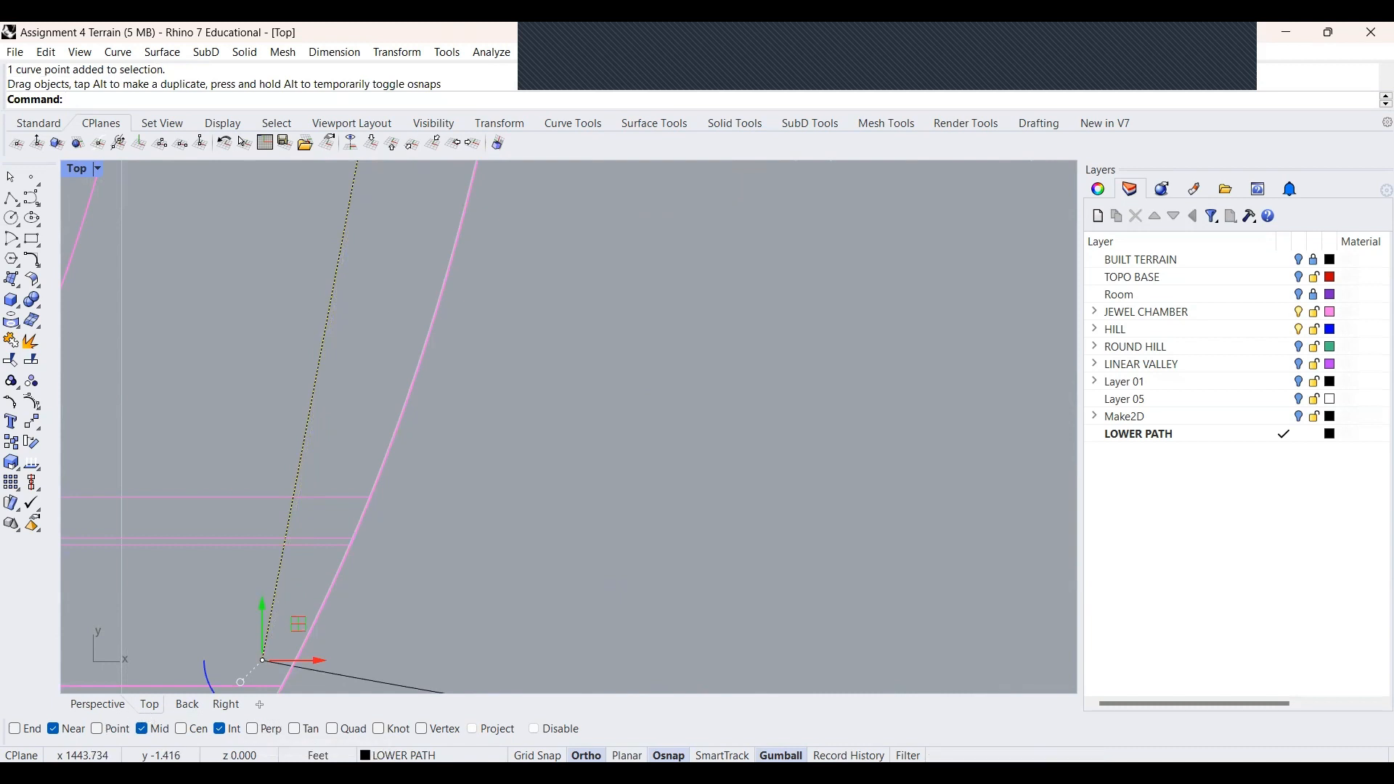
{"action": "left_click", "coordinate": [19, 731]}
{"action": "left_click_drag", "start_coordinate": [259, 662], "coordinate": [260, 660]}
{"action": "scroll", "coordinate": [420, 562], "scroll_direction": "down", "scroll_amount": 8}
{"action": "left_click", "coordinate": [474, 632]}
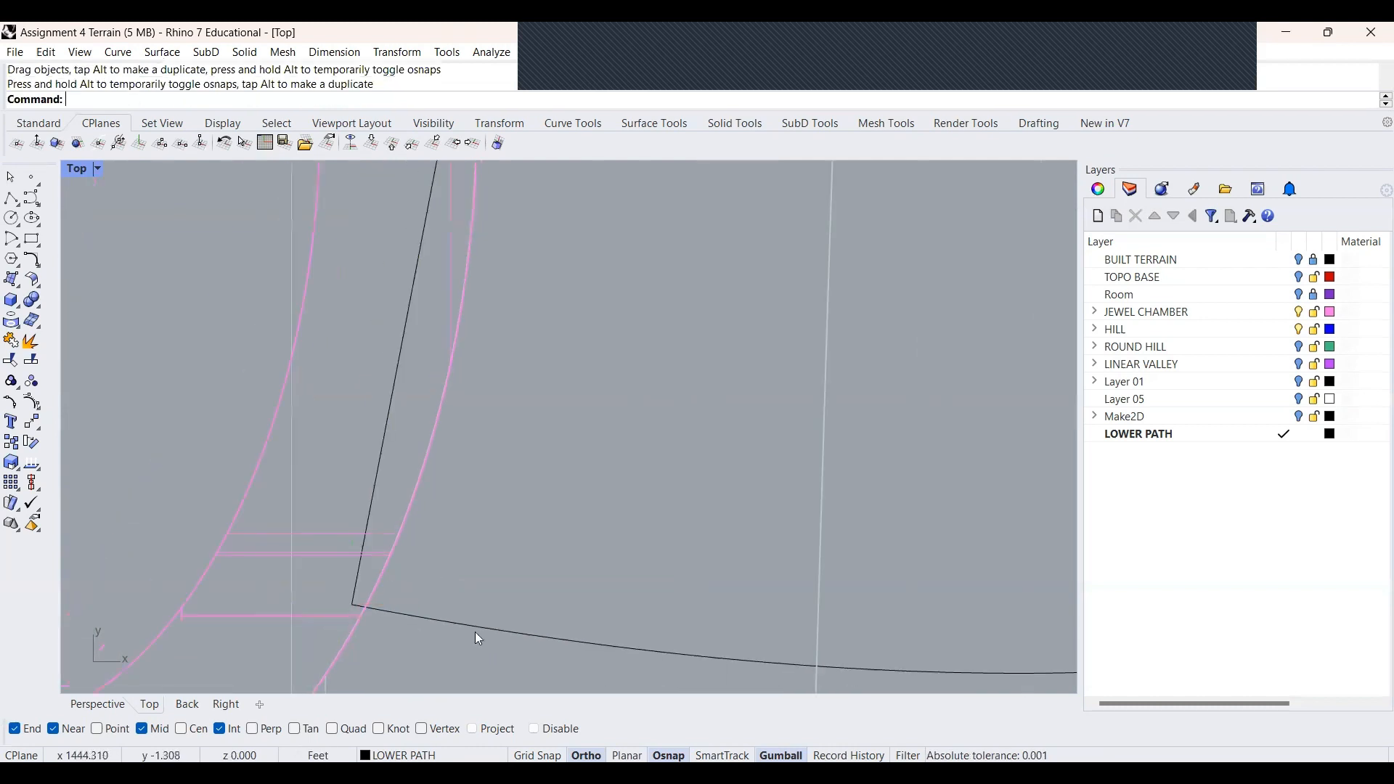
Move the chamber-side line's other endpoint onto the end of the original path curve
{"action": "left_click", "coordinate": [386, 395]}
{"action": "scroll", "coordinate": [562, 468], "scroll_direction": "up", "scroll_amount": 3}
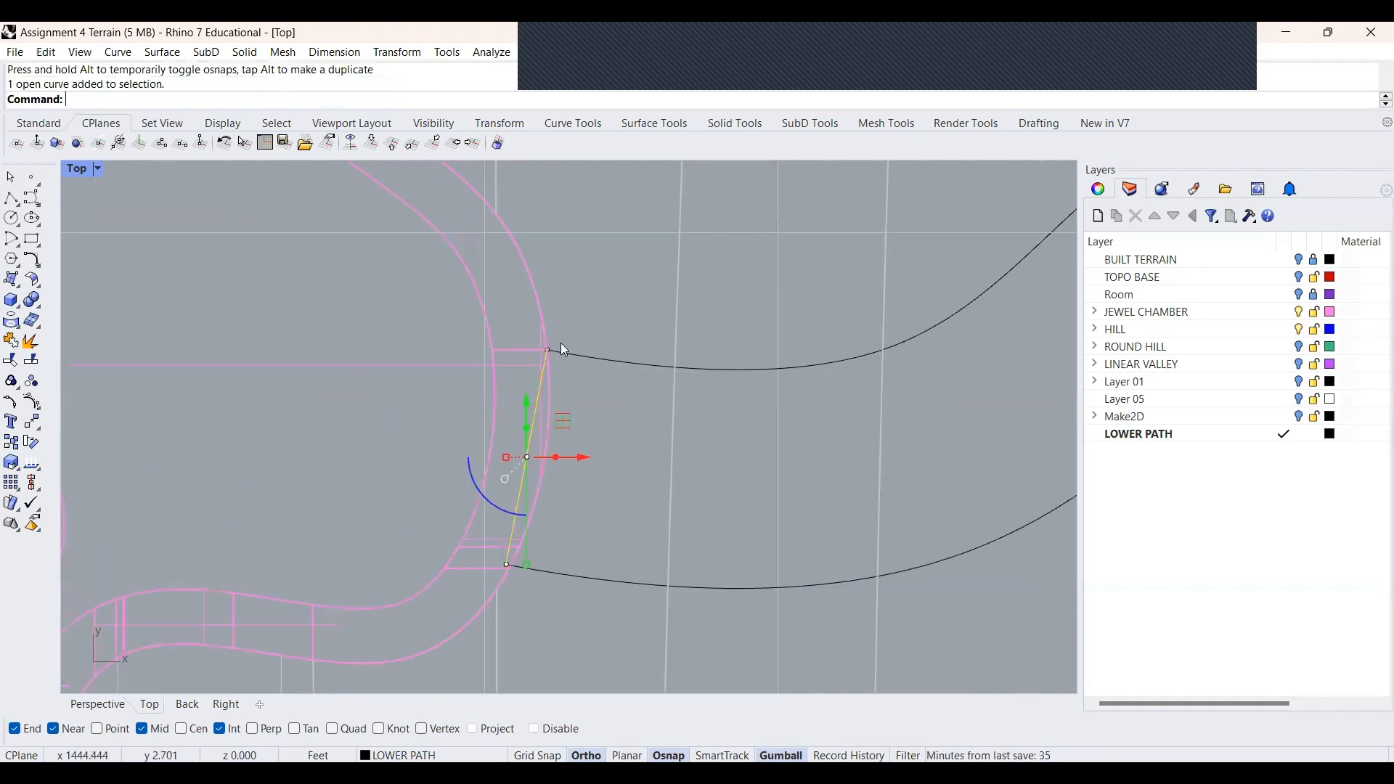
{"action": "scroll", "coordinate": [472, 410], "scroll_direction": "up", "scroll_amount": 4}
{"action": "scroll", "coordinate": [472, 411], "scroll_direction": "up", "scroll_amount": 4}
{"action": "scroll", "coordinate": [500, 367], "scroll_direction": "up", "scroll_amount": 15}
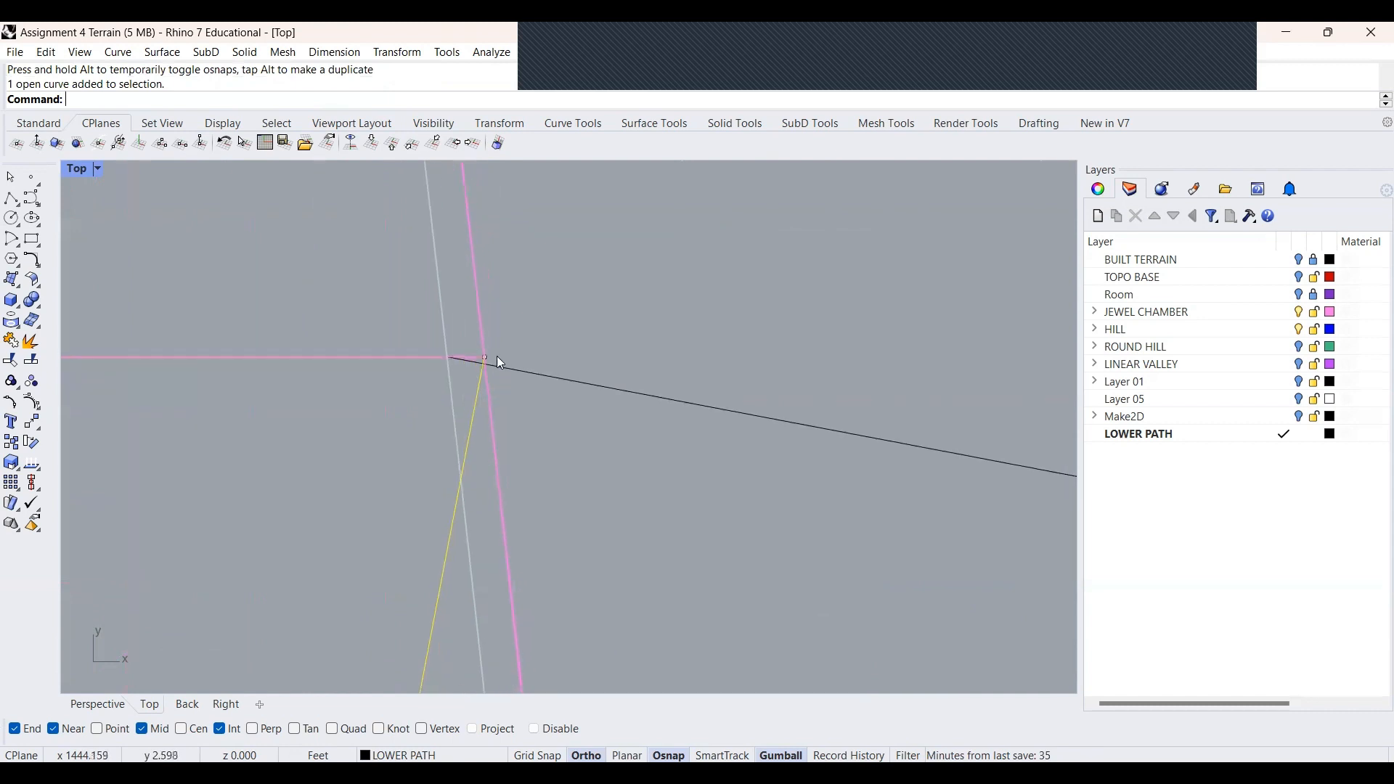
{"action": "left_click", "coordinate": [463, 363]}
{"action": "left_click_drag", "start_coordinate": [462, 363], "coordinate": [332, 364]}
{"action": "key", "text": "Escape"}
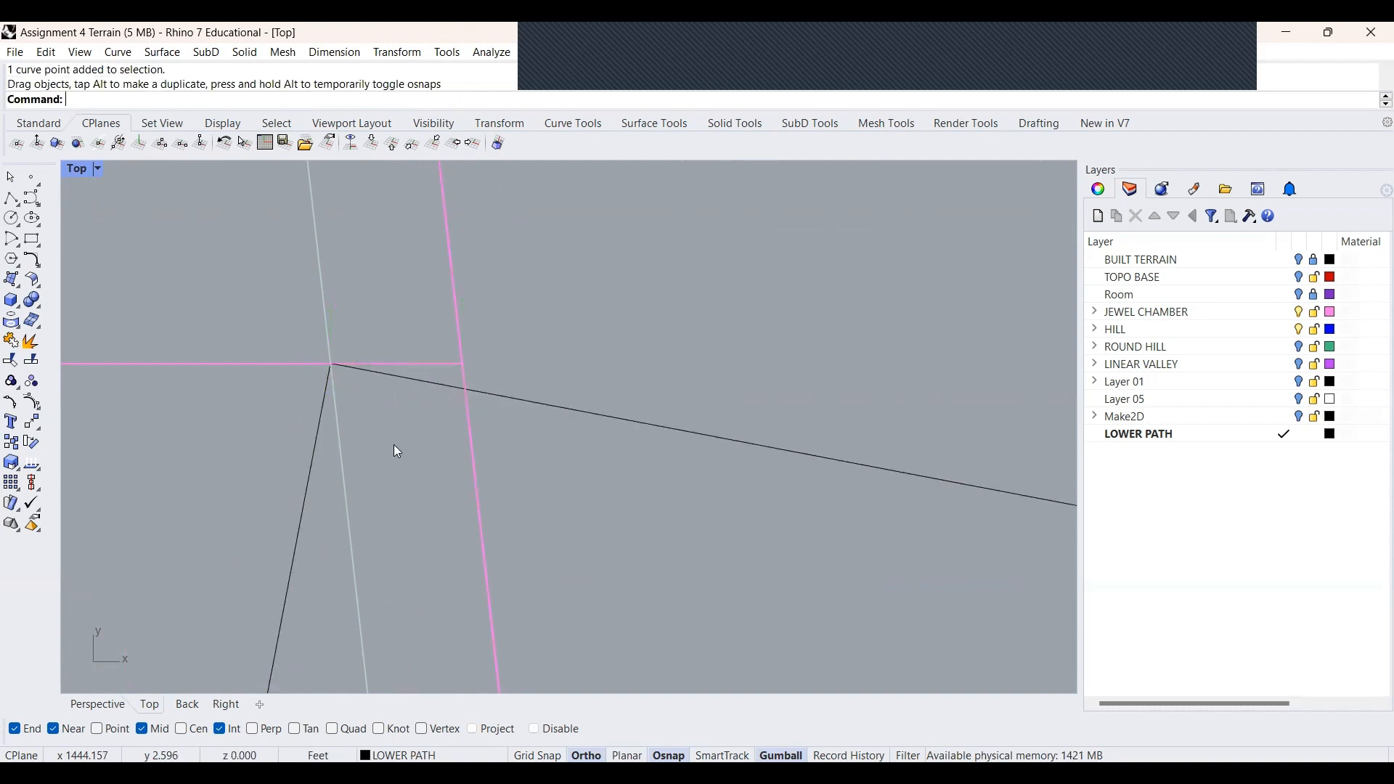
Join the chamber-side line to the rest of the path outline
{"action": "left_click", "coordinate": [319, 425]}
{"action": "left_click", "coordinate": [390, 379], "text": "shift"}
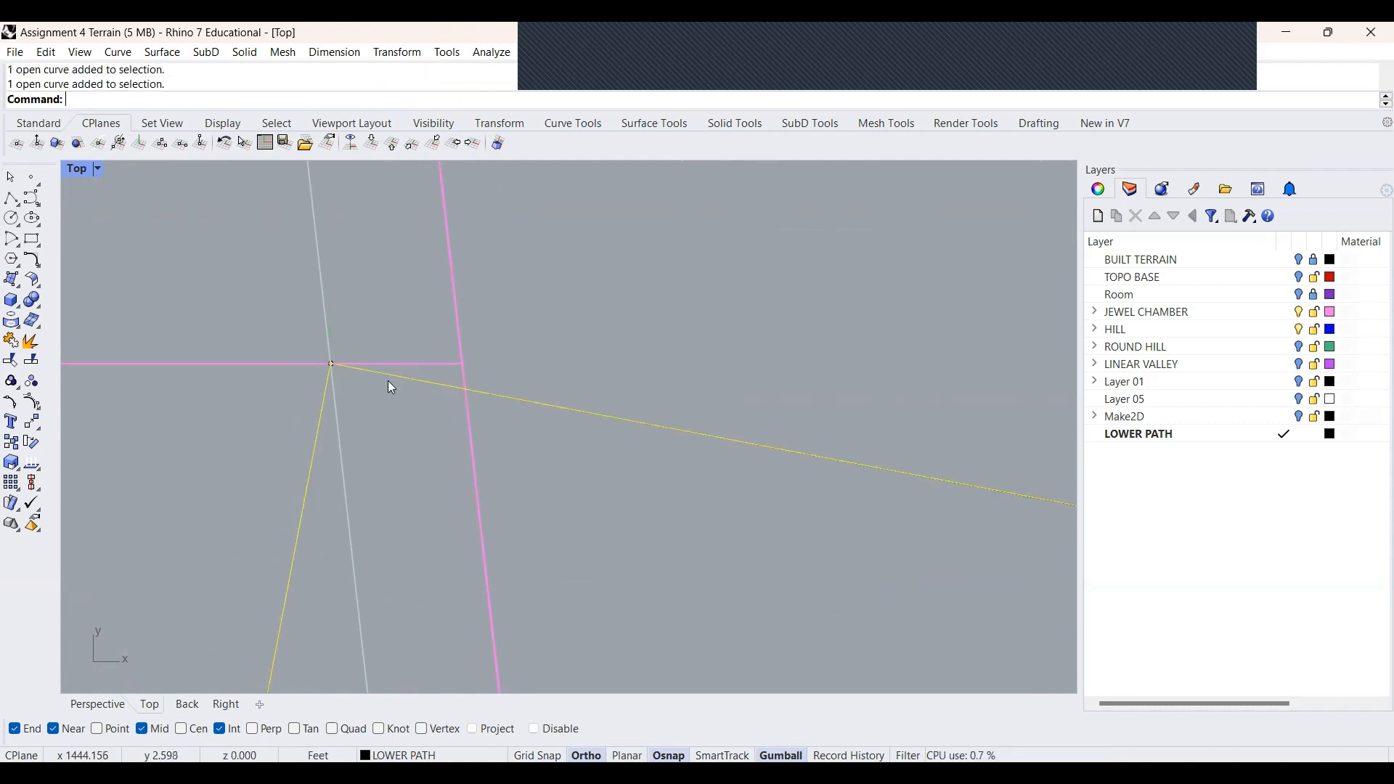
{"action": "key", "text": "ctrl+j"}
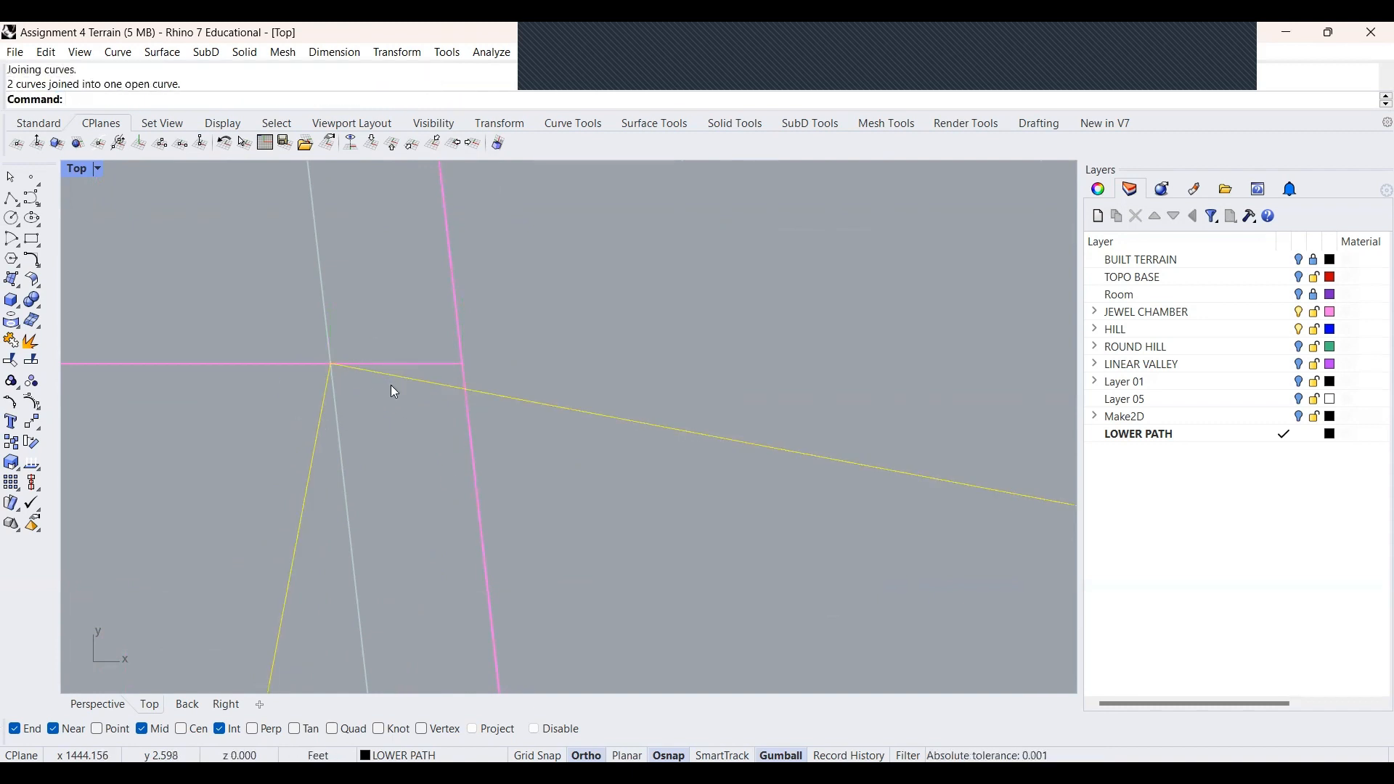
{"action": "scroll", "coordinate": [391, 379], "scroll_direction": "down", "scroll_amount": 15}
Hide the JEWEL CHAMBER layer with its sublayers
{"action": "left_click", "coordinate": [396, 371]}
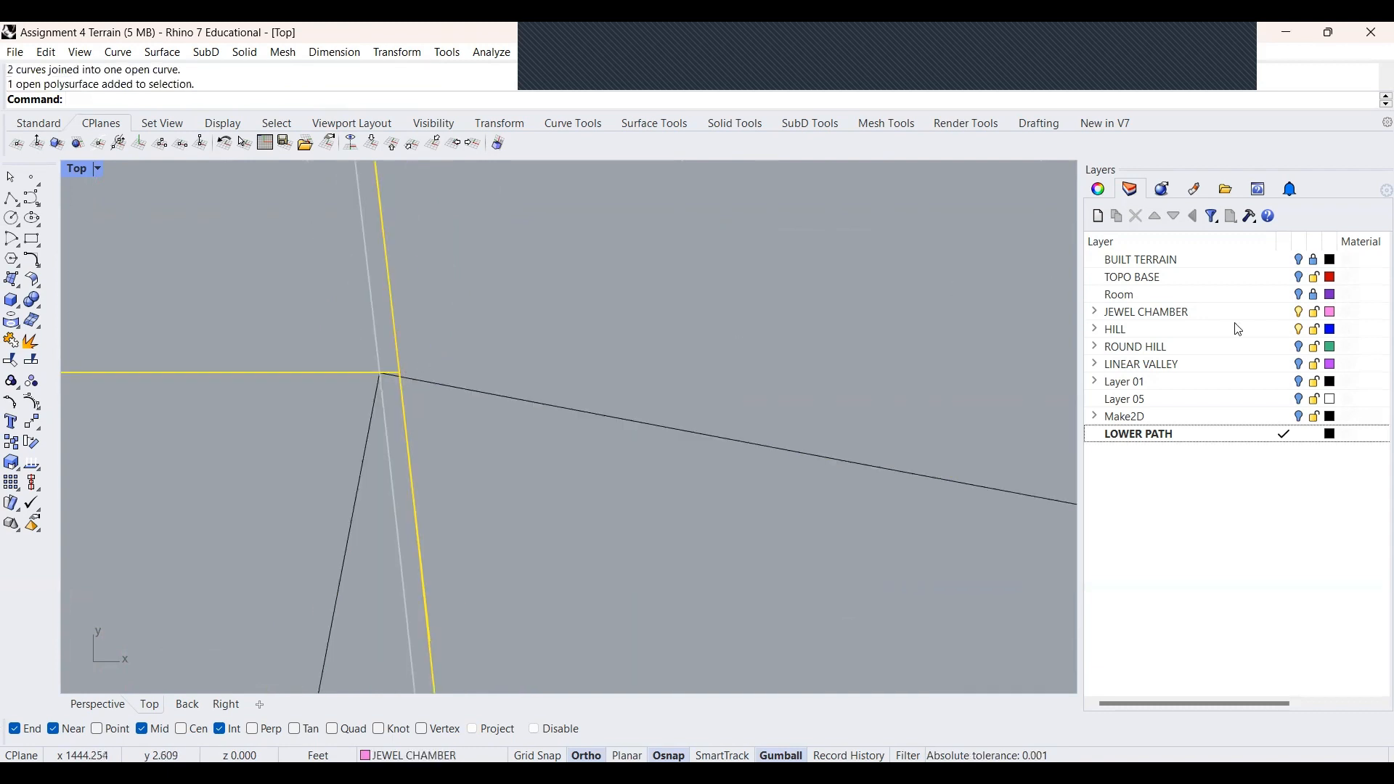
{"action": "left_click", "coordinate": [1095, 313]}
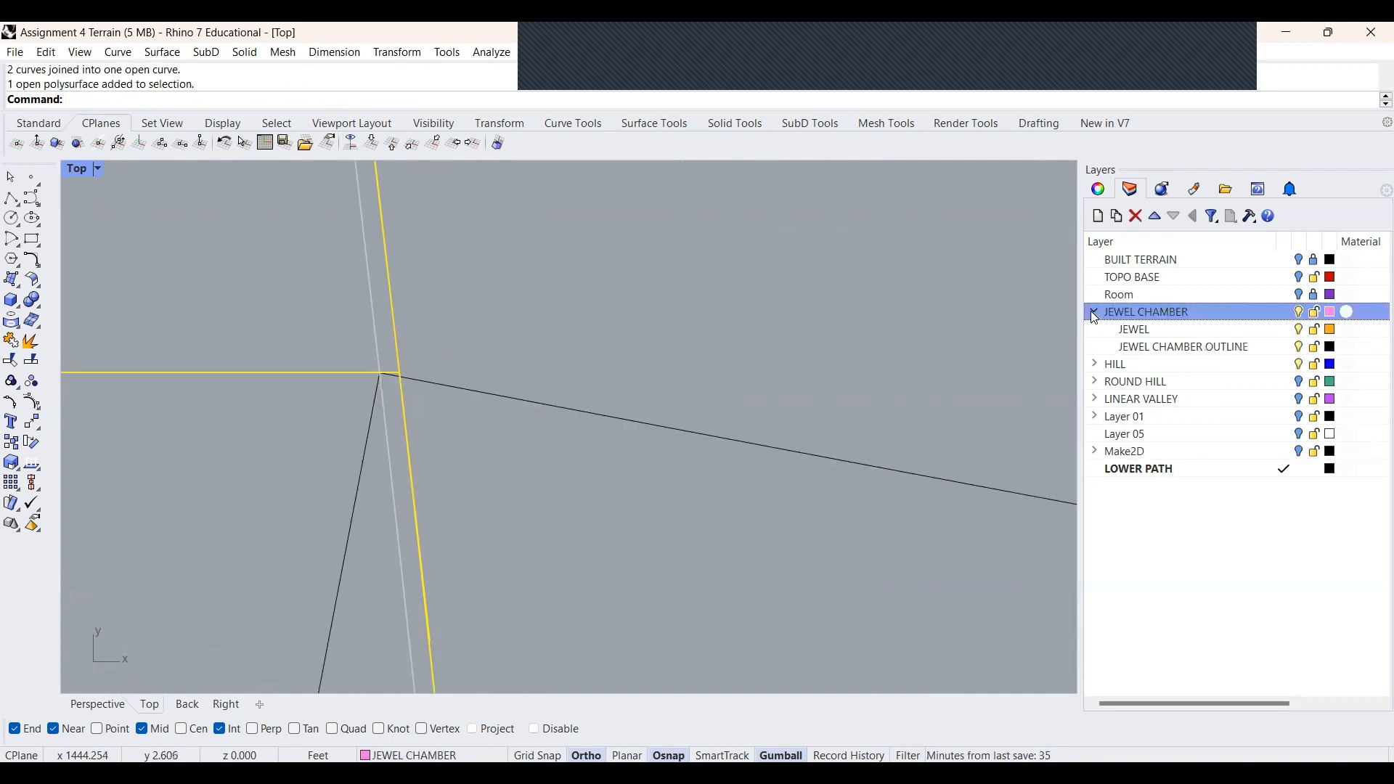
{"action": "left_click", "coordinate": [1300, 313]}
{"action": "scroll", "coordinate": [374, 373], "scroll_direction": "up", "scroll_amount": 10}
{"action": "scroll", "coordinate": [420, 420], "scroll_direction": "up", "scroll_amount": 10}
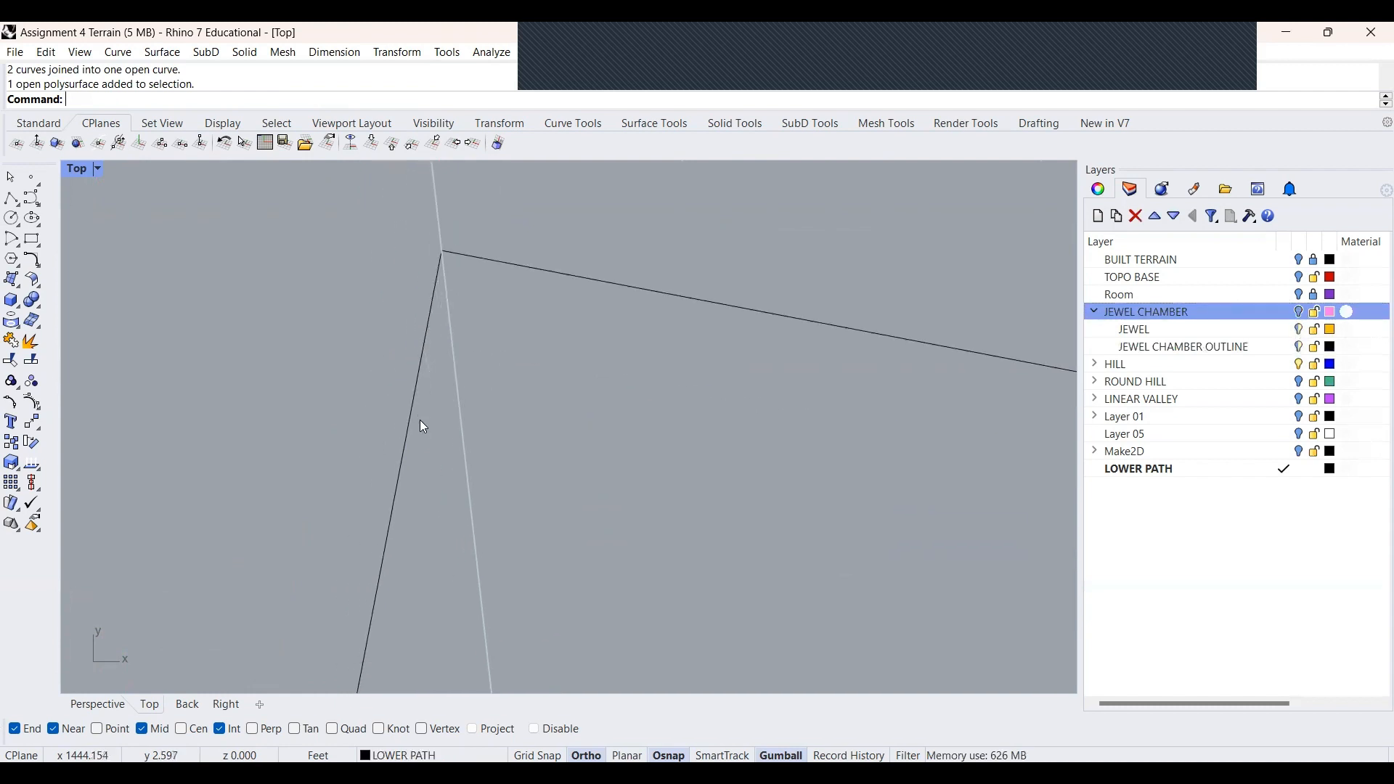
Select the joined path outline and examine its chamber-side corners and the tight inner bend for gaps
{"action": "left_click", "coordinate": [434, 305]}
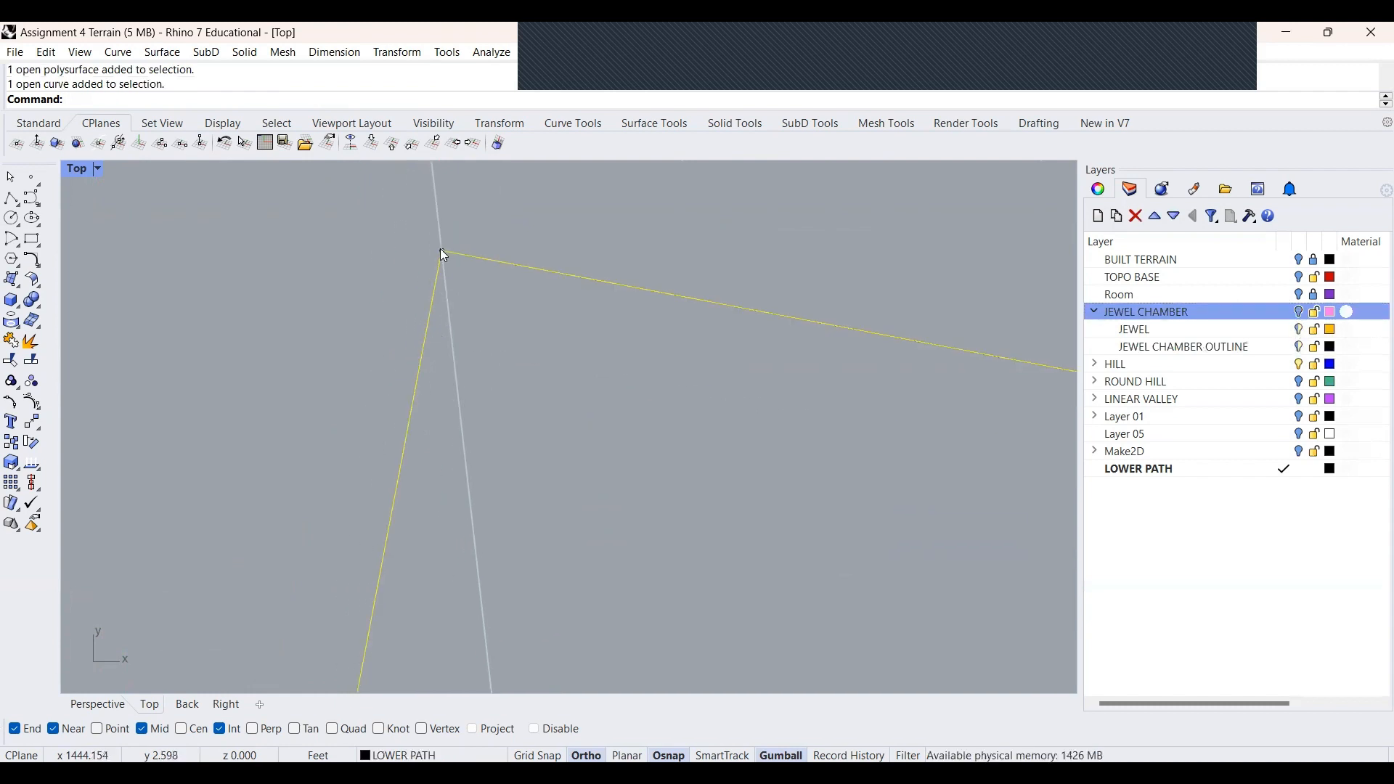
{"action": "scroll", "coordinate": [444, 254], "scroll_direction": "down", "scroll_amount": 6}
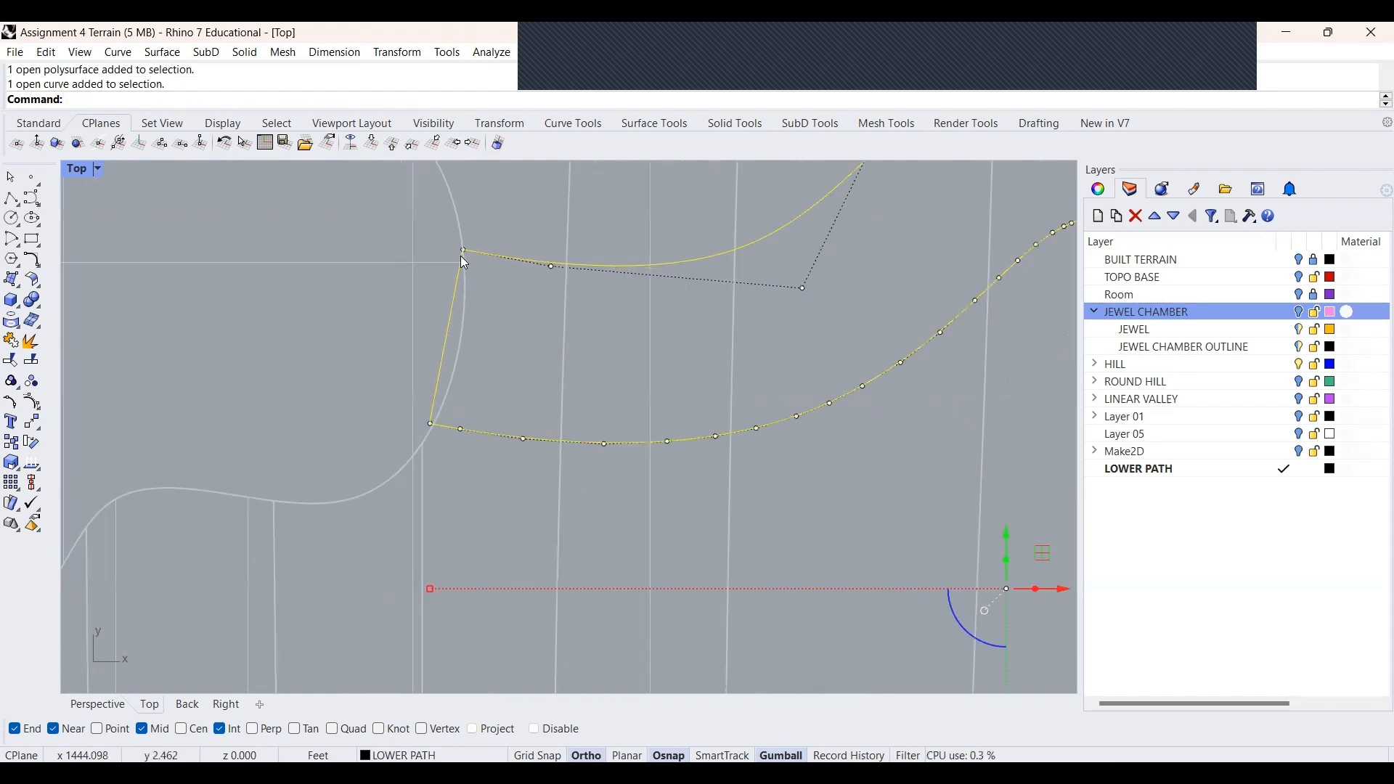
{"action": "scroll", "coordinate": [116, 443], "scroll_direction": "down", "scroll_amount": 4}
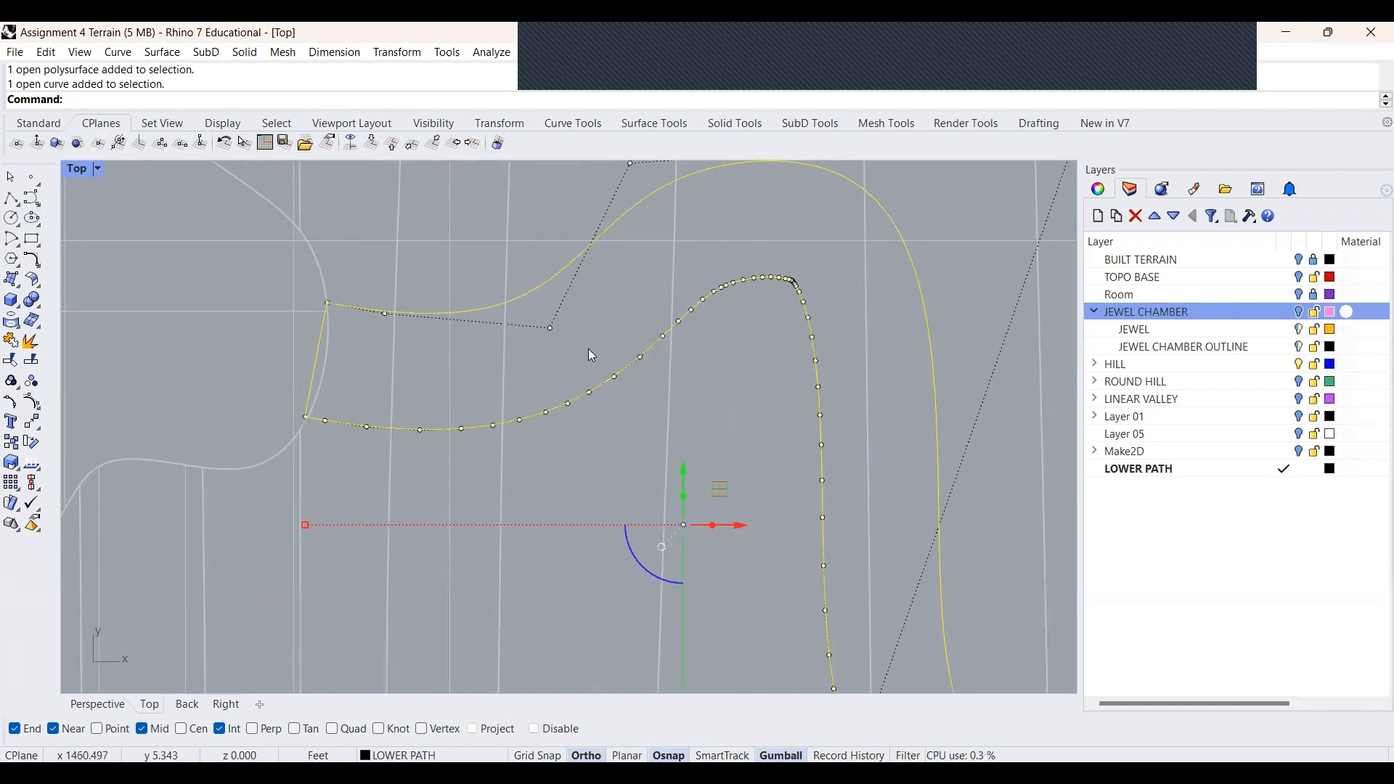
{"action": "scroll", "coordinate": [588, 355], "scroll_direction": "down", "scroll_amount": 3}
{"action": "scroll", "coordinate": [692, 308], "scroll_direction": "up", "scroll_amount": 12}
{"action": "scroll", "coordinate": [628, 382], "scroll_direction": "down", "scroll_amount": 5}
{"action": "scroll", "coordinate": [748, 263], "scroll_direction": "up", "scroll_amount": 14}
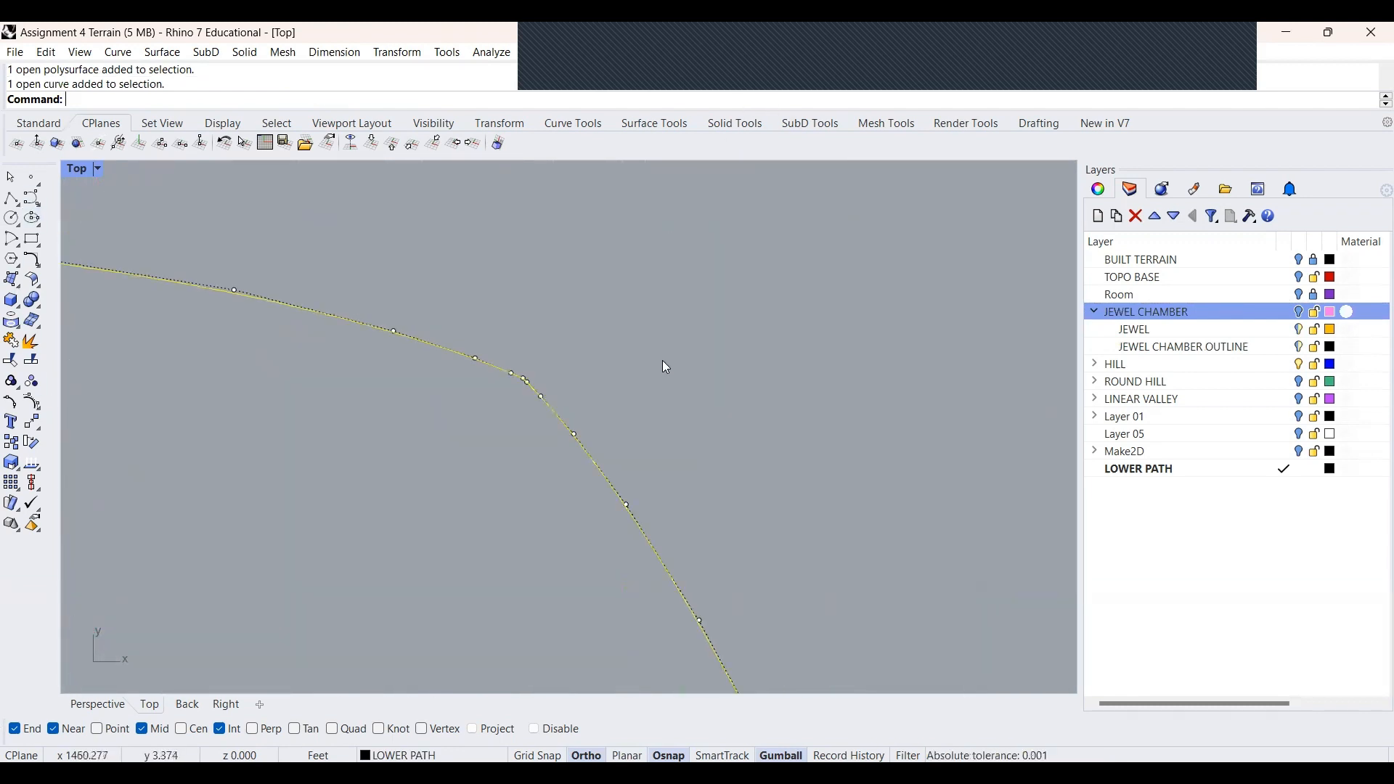
{"action": "scroll", "coordinate": [639, 361], "scroll_direction": "down", "scroll_amount": 6}
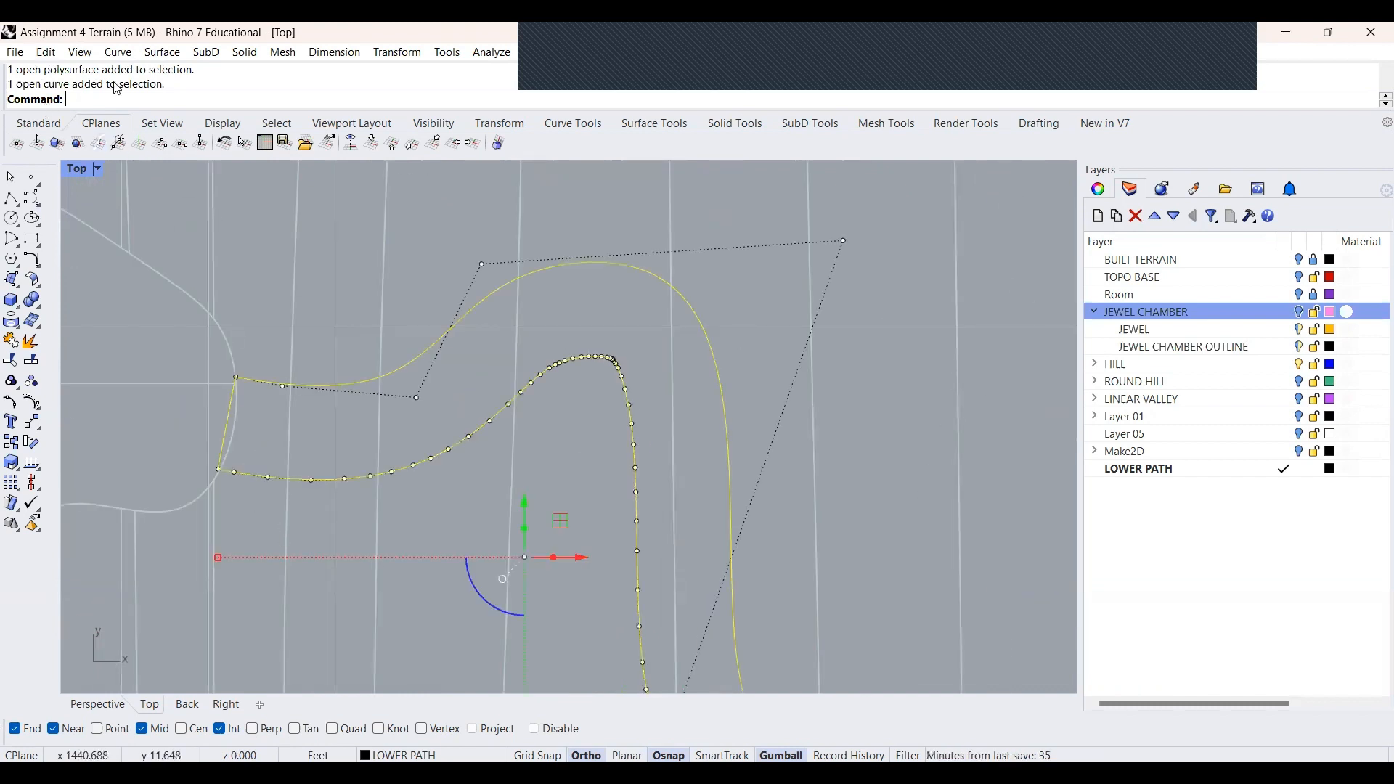
Examine the joined path outline in perspective and plan, checking whether its ends lie at the same height
{"action": "scroll", "coordinate": [262, 338], "scroll_direction": "down", "scroll_amount": 3}
{"action": "left_click", "coordinate": [97, 705]}
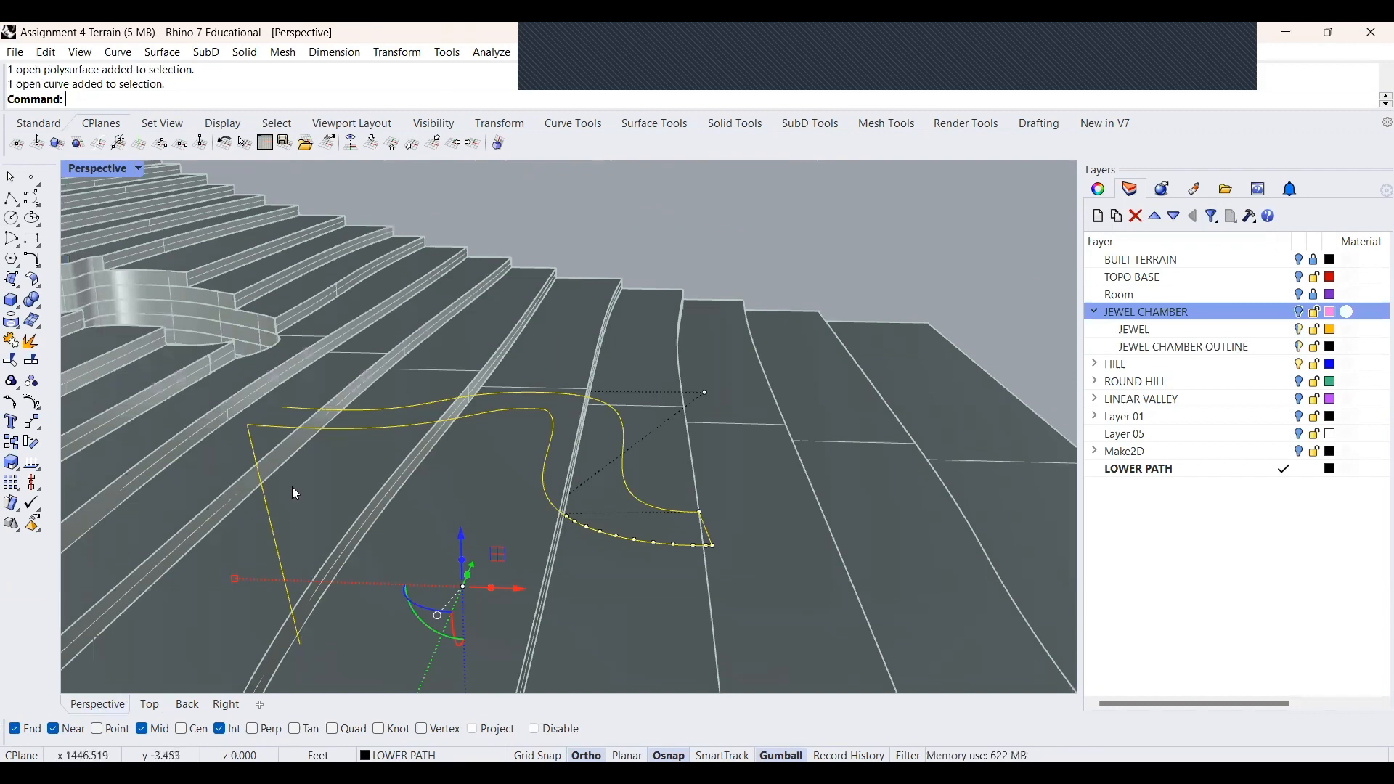
{"action": "key", "text": "ctrl+i"}
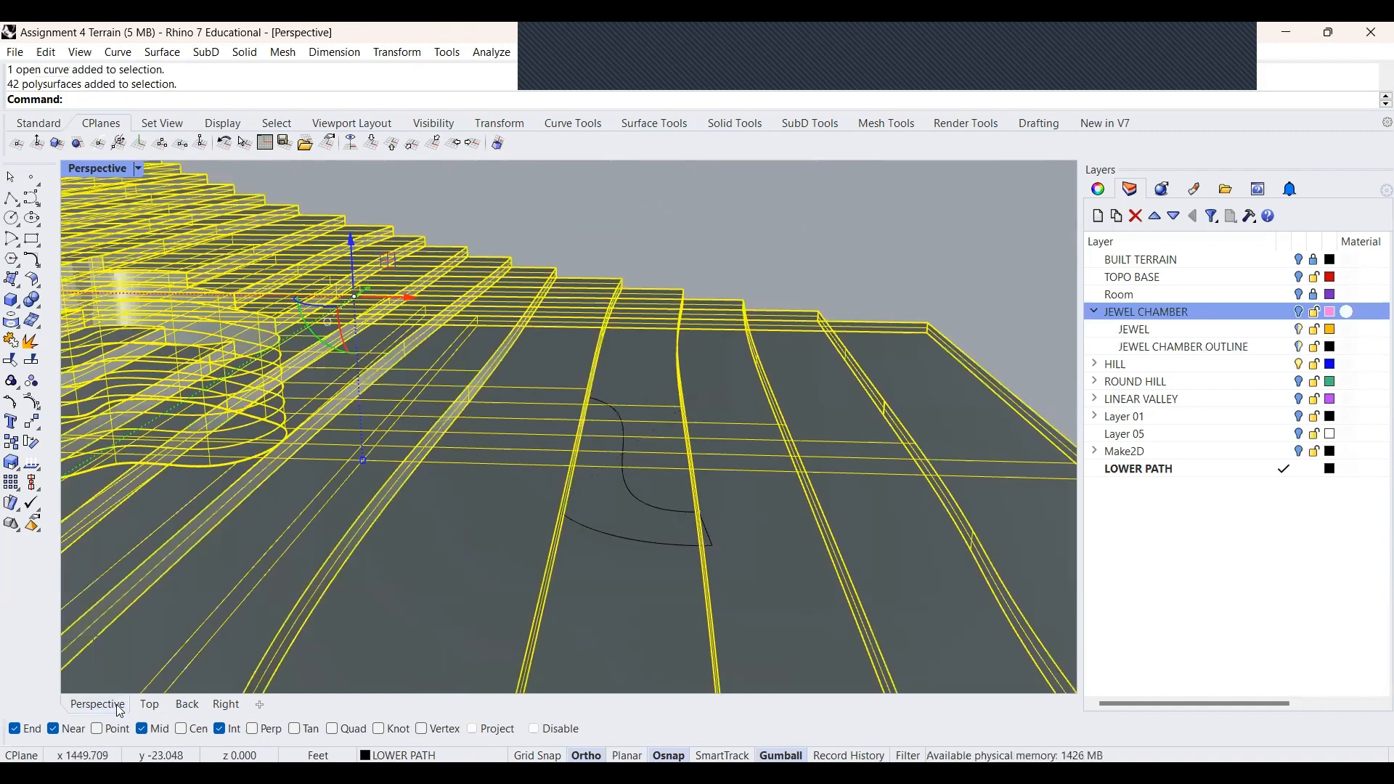
{"action": "left_click", "coordinate": [149, 704]}
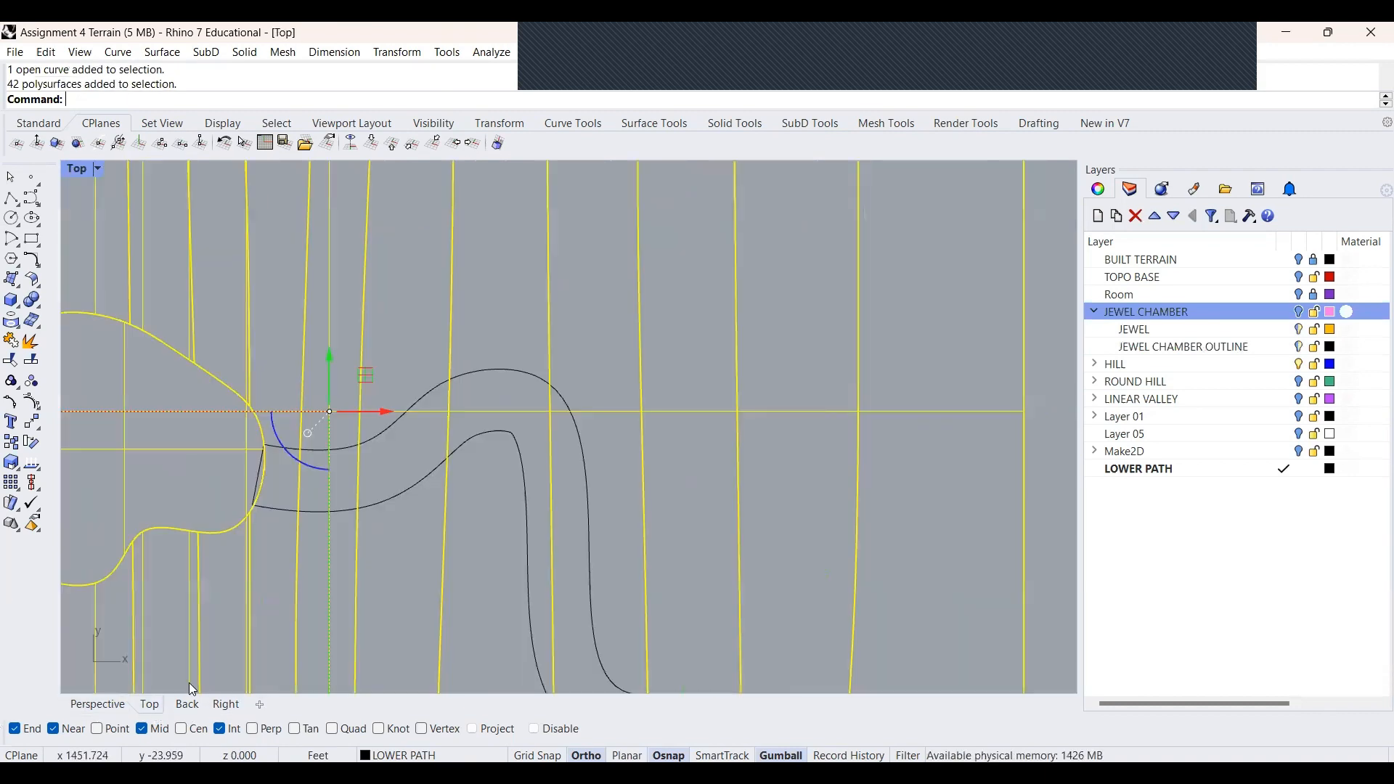
{"action": "left_click", "coordinate": [424, 393]}
{"action": "scroll", "coordinate": [261, 452], "scroll_direction": "up", "scroll_amount": 6}
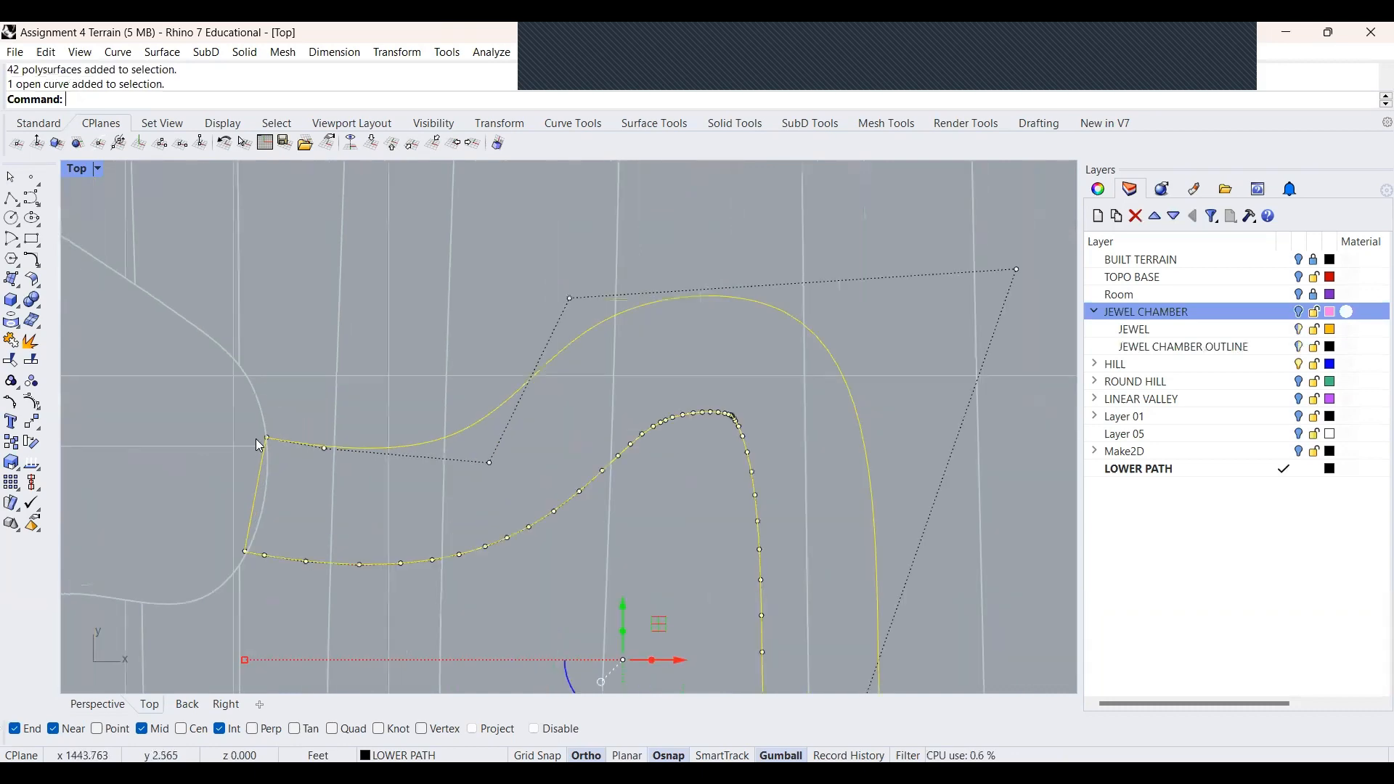
{"action": "scroll", "coordinate": [256, 439], "scroll_direction": "up", "scroll_amount": 3}
Flatten the whole path outline with SetPt, setting only world Z, to the level of the lower terrace edge
{"action": "left_click", "coordinate": [95, 705]}
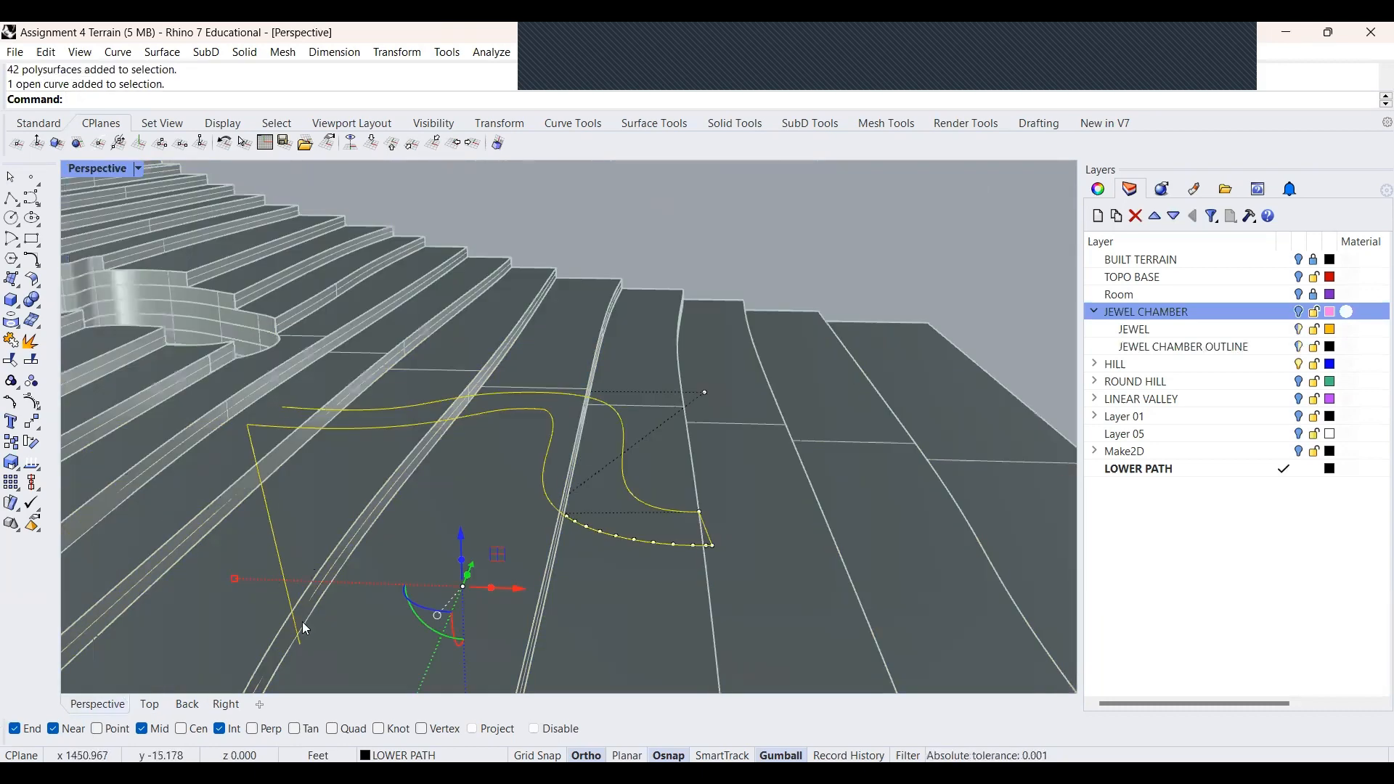
{"action": "type", "text": "SetPt"}
{"action": "key", "text": "Return"}
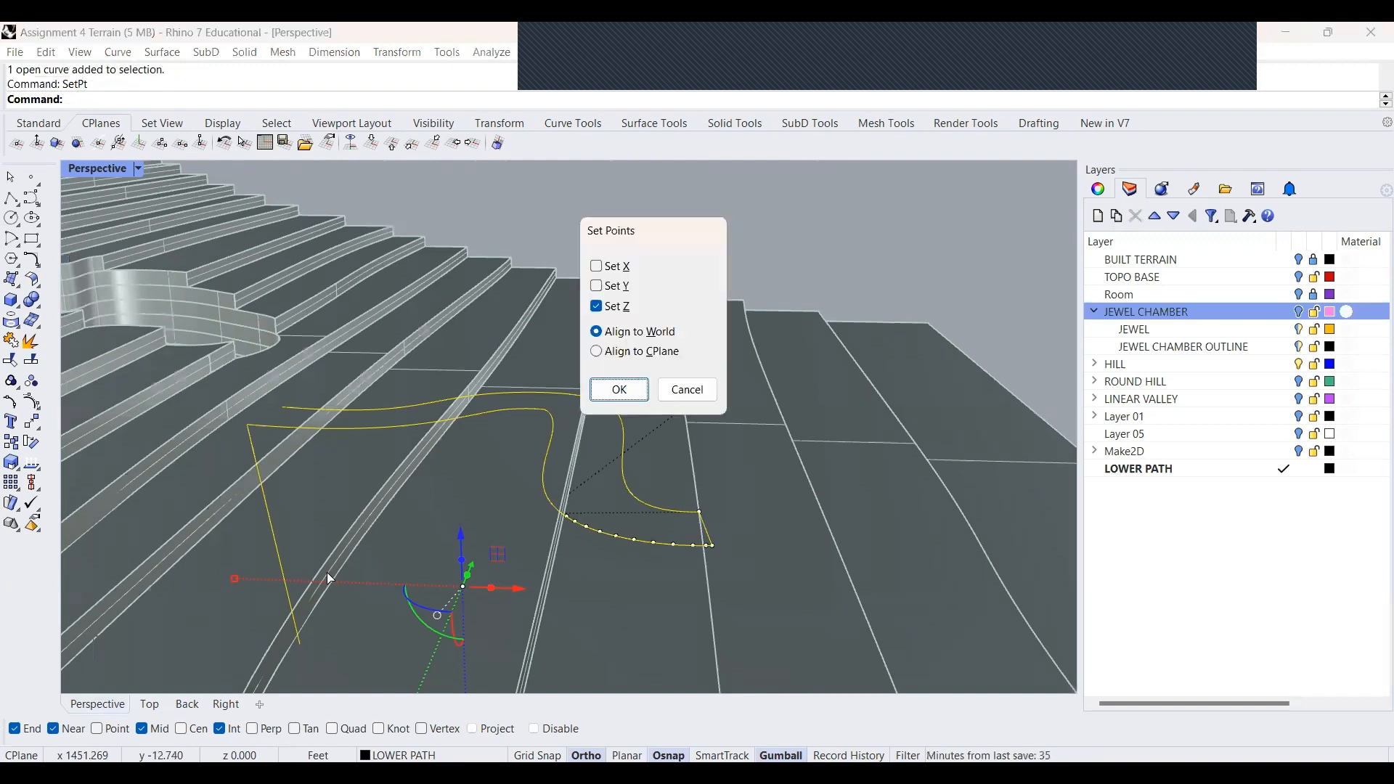
{"action": "left_click", "coordinate": [619, 390]}
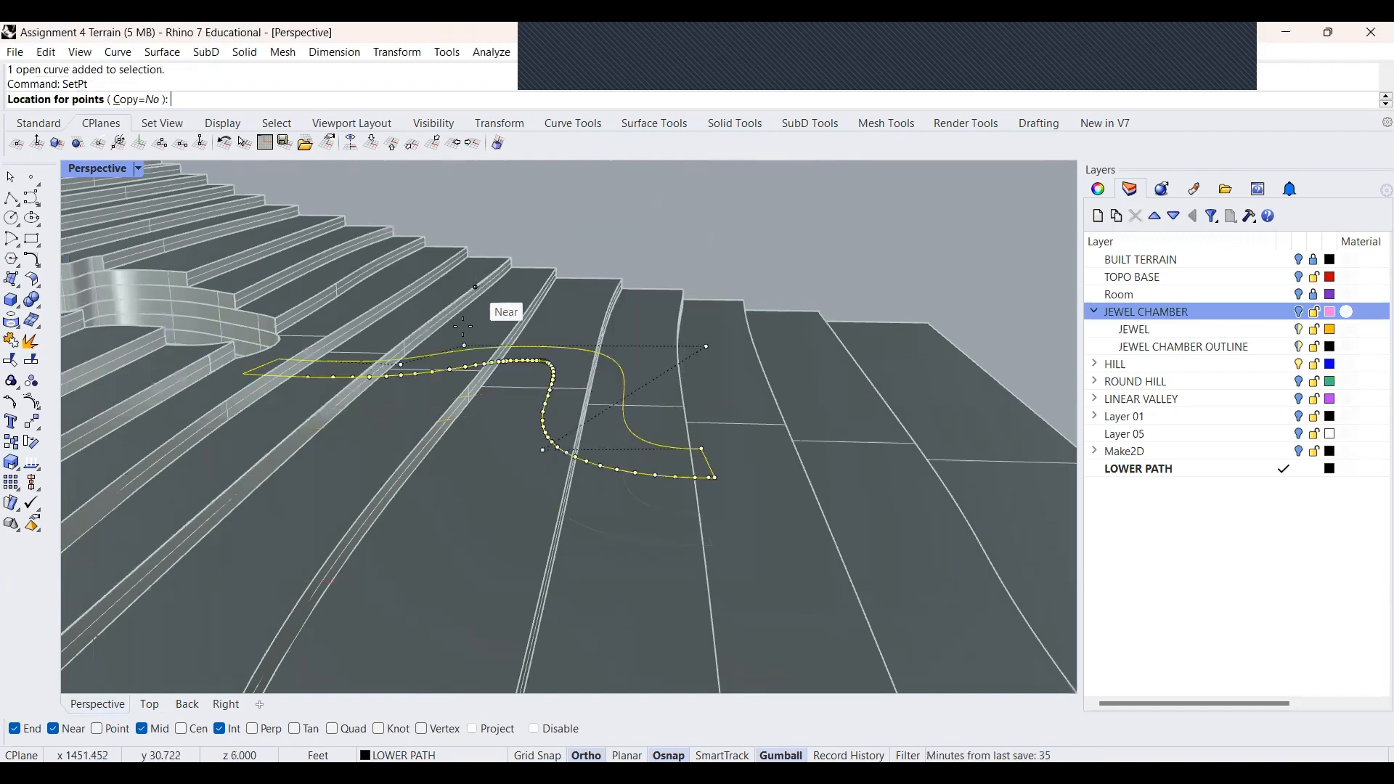
{"action": "left_click", "coordinate": [682, 387]}
{"action": "left_click", "coordinate": [677, 190]}
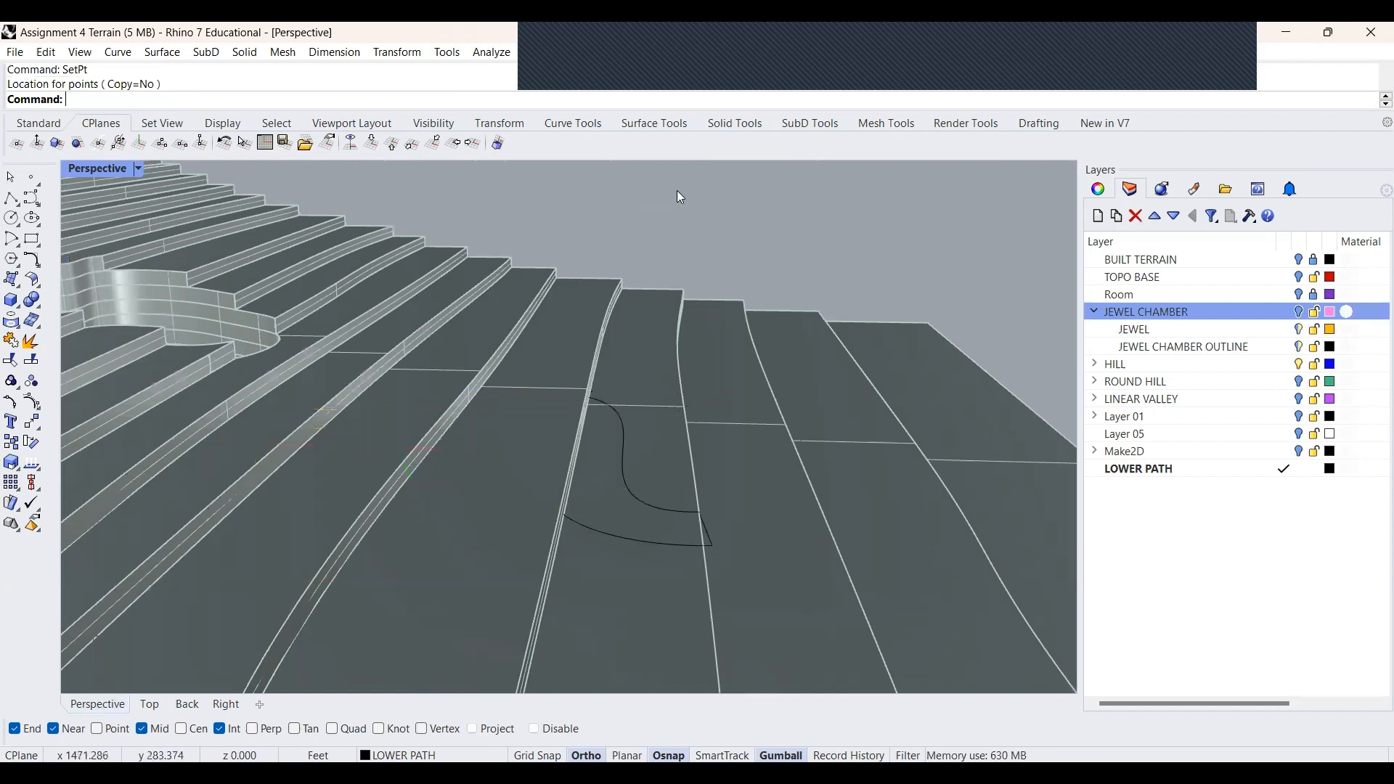
Show the JEWEL CHAMBER layer again and extrude the closed path outline upward as a solid, past the surrounding terraces
{"action": "left_click", "coordinate": [639, 504]}
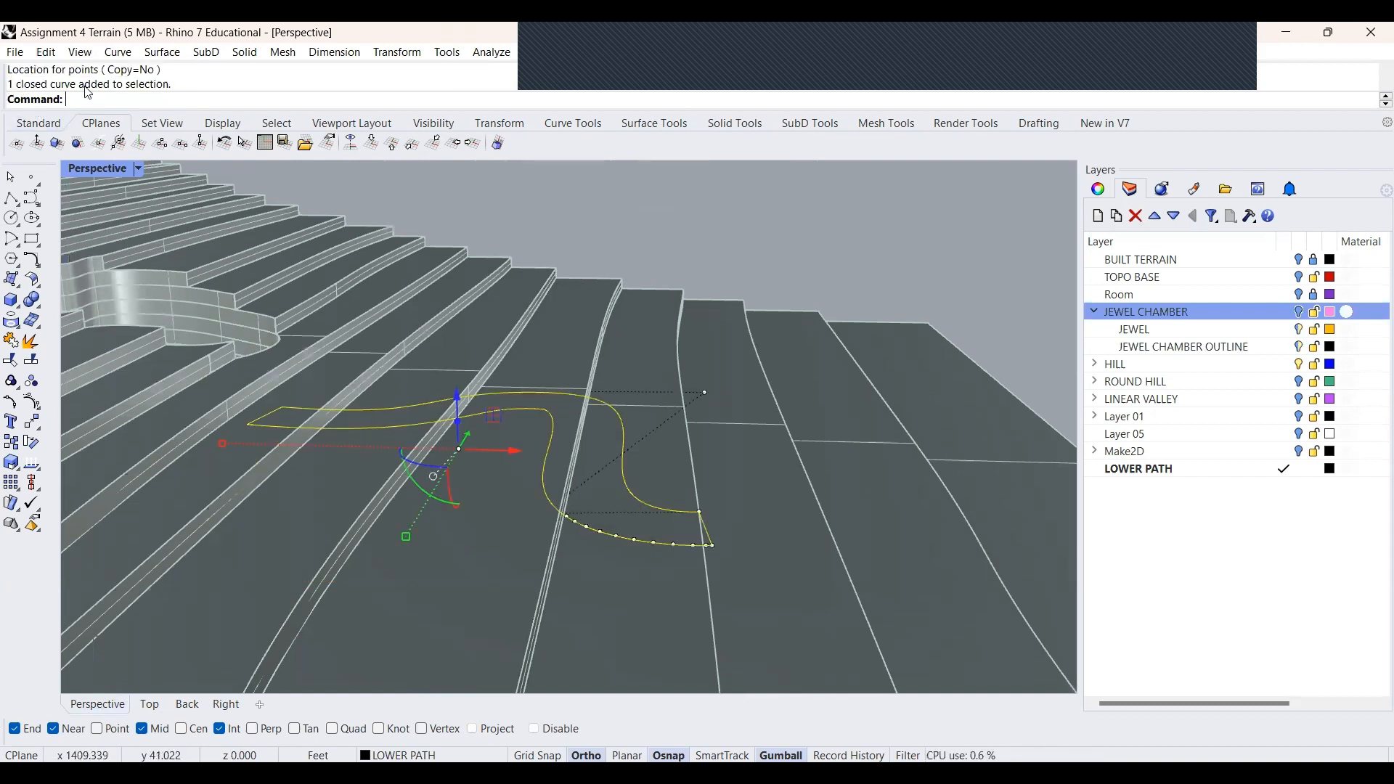
{"action": "scroll", "coordinate": [440, 442], "scroll_direction": "down", "scroll_amount": 2}
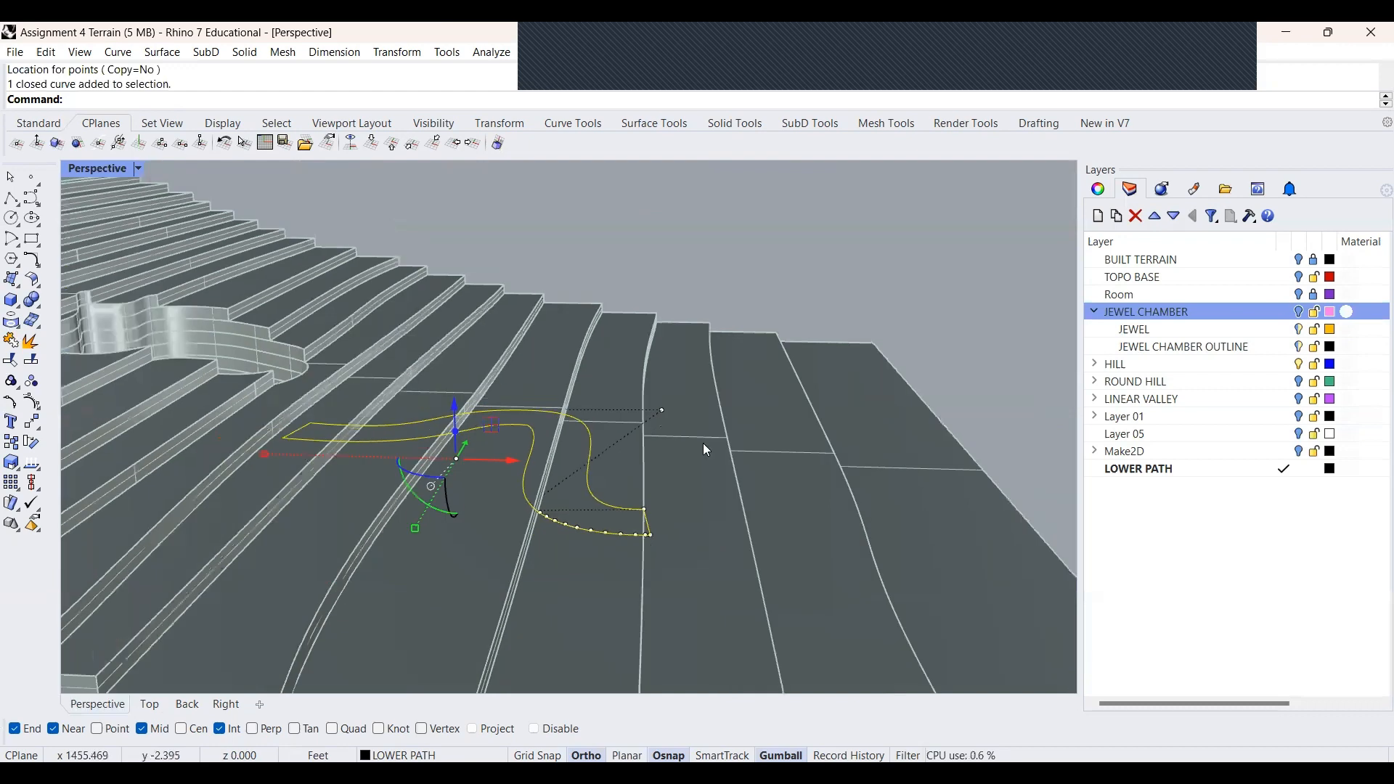
{"action": "left_click", "coordinate": [1299, 311]}
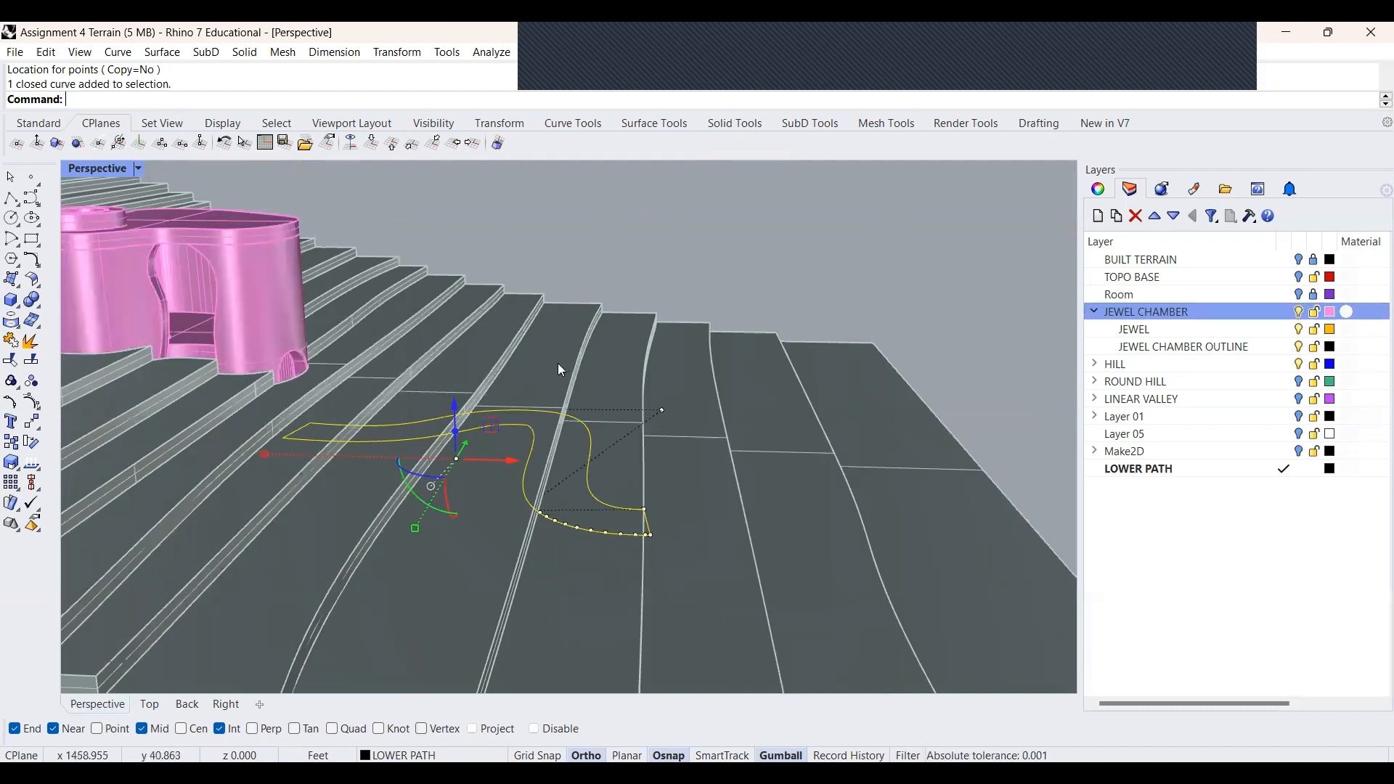
{"action": "type", "text": "ExtrudeCrv"}
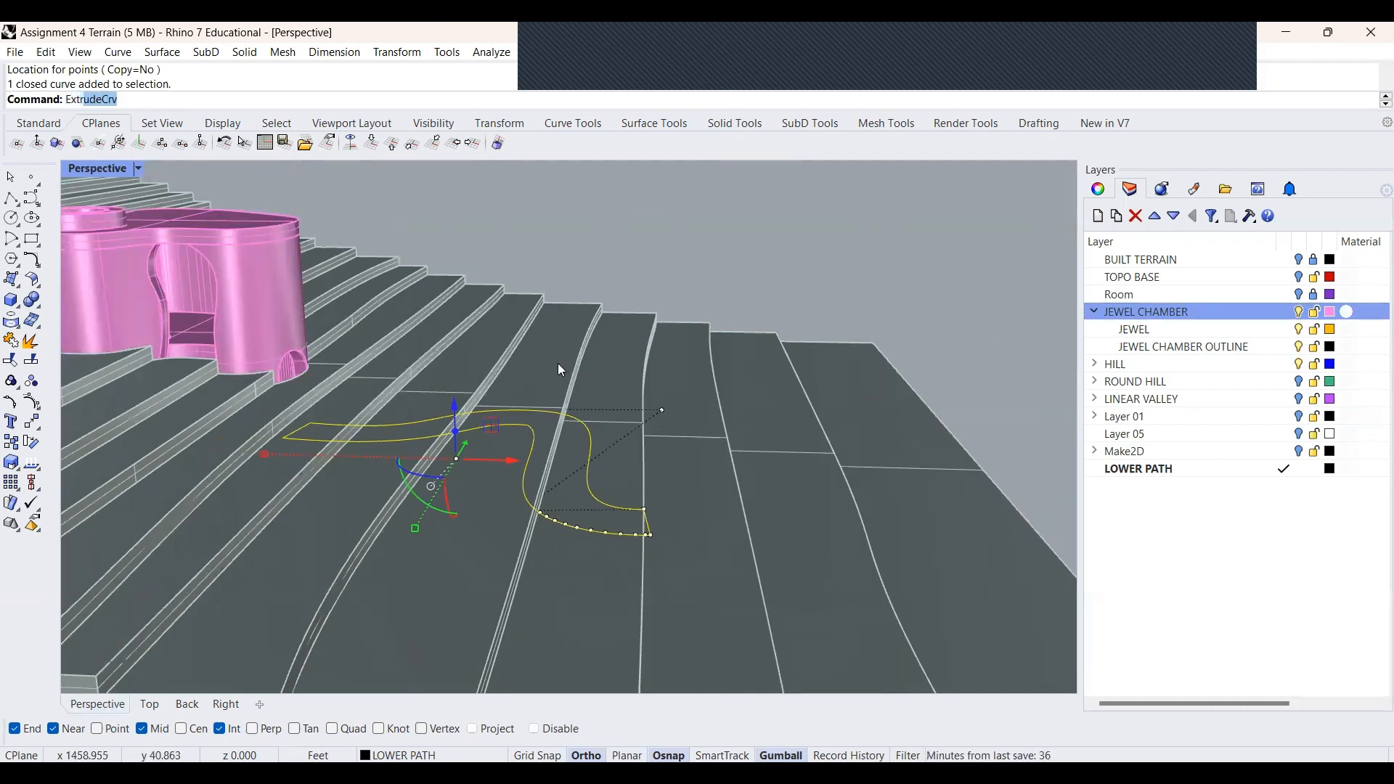
{"action": "key", "text": "Return"}
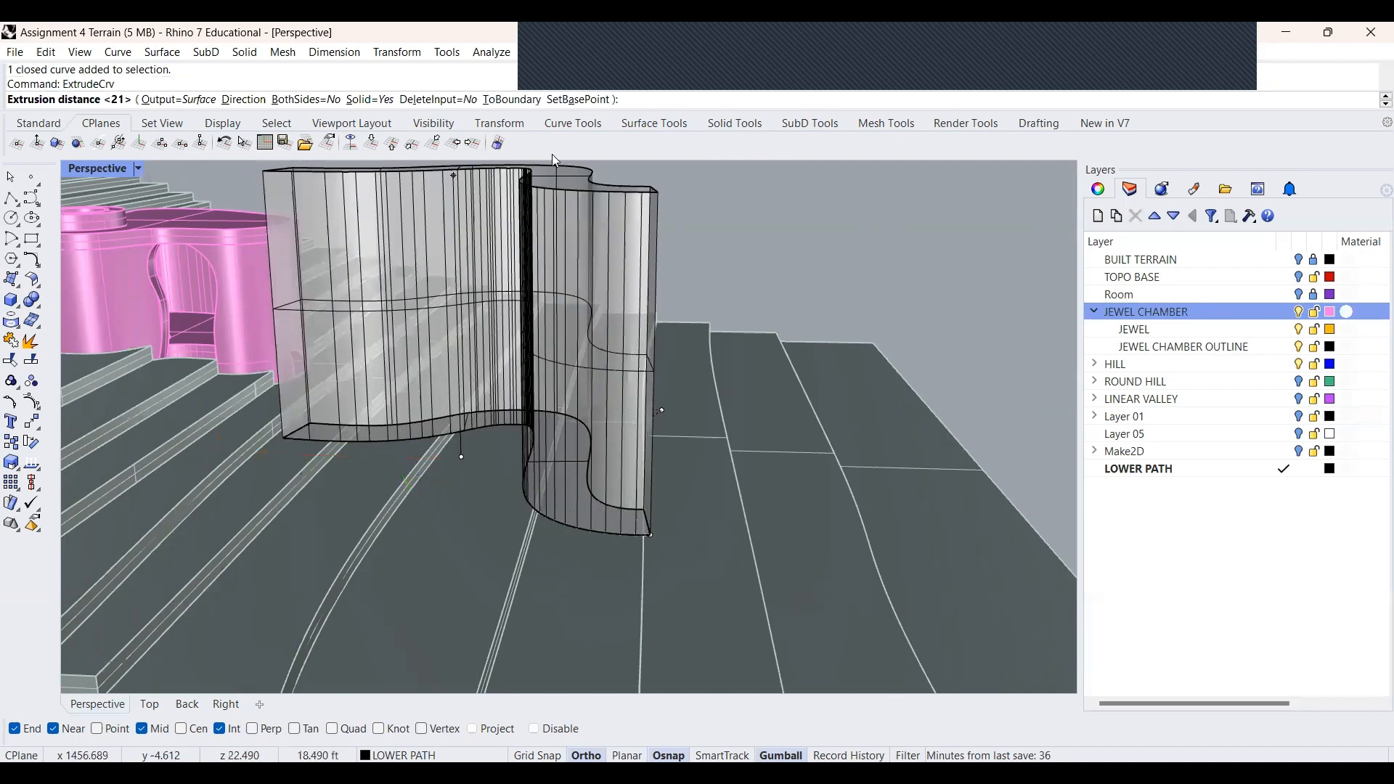
{"action": "left_click", "coordinate": [691, 287]}
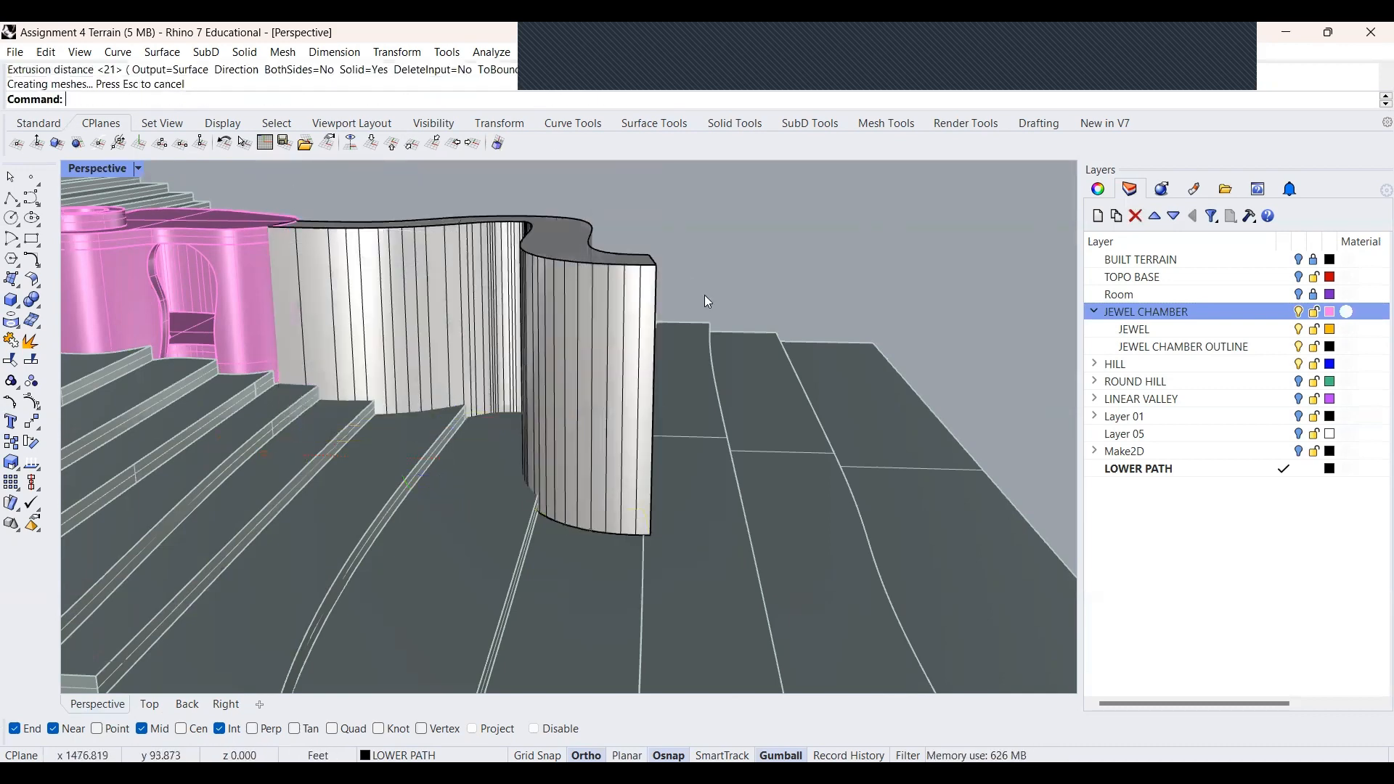
Subtract the path extrusion from the hill terraces using BooleanDifference with DeleteInput set to No, and delete the leftover extrusion
{"action": "left_click", "coordinate": [702, 333]}
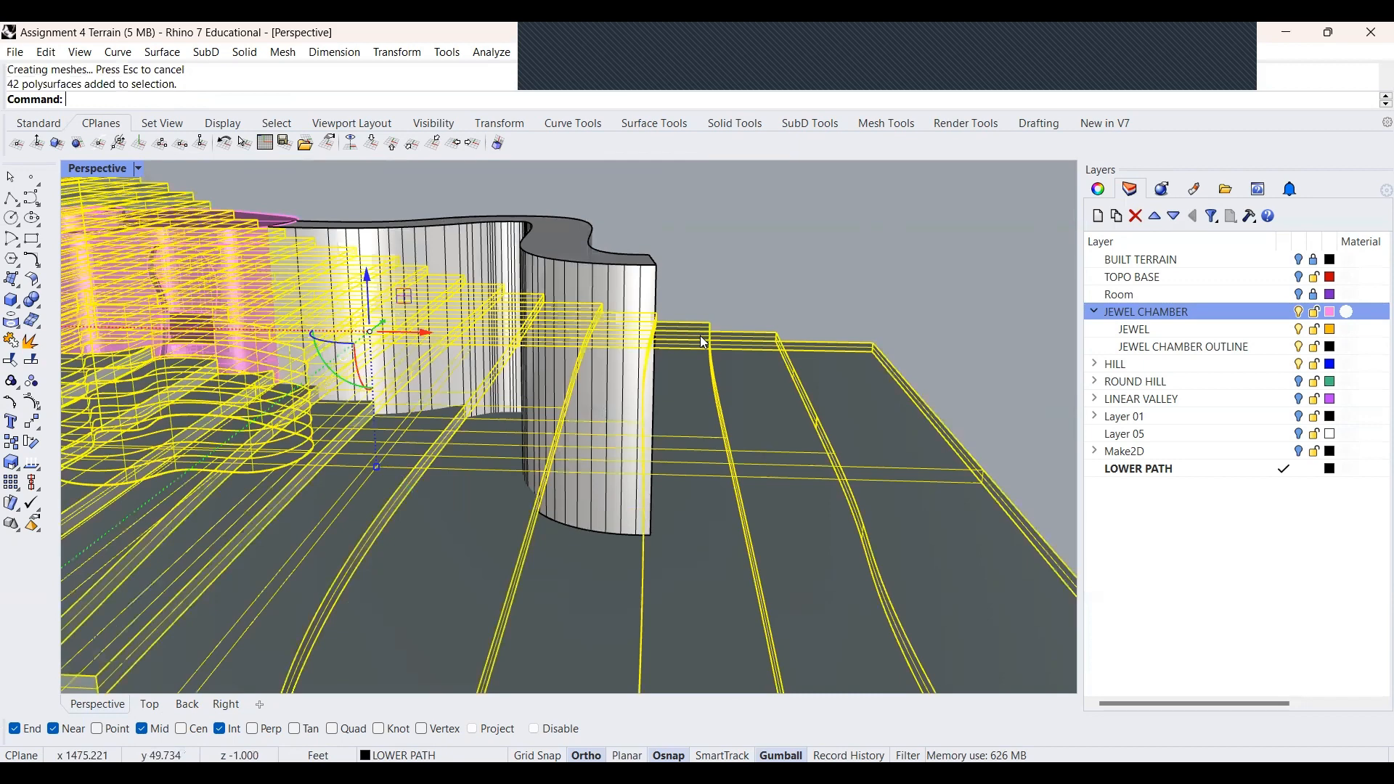
{"action": "type", "text": "BooleanDifference"}
{"action": "key", "text": "Return"}
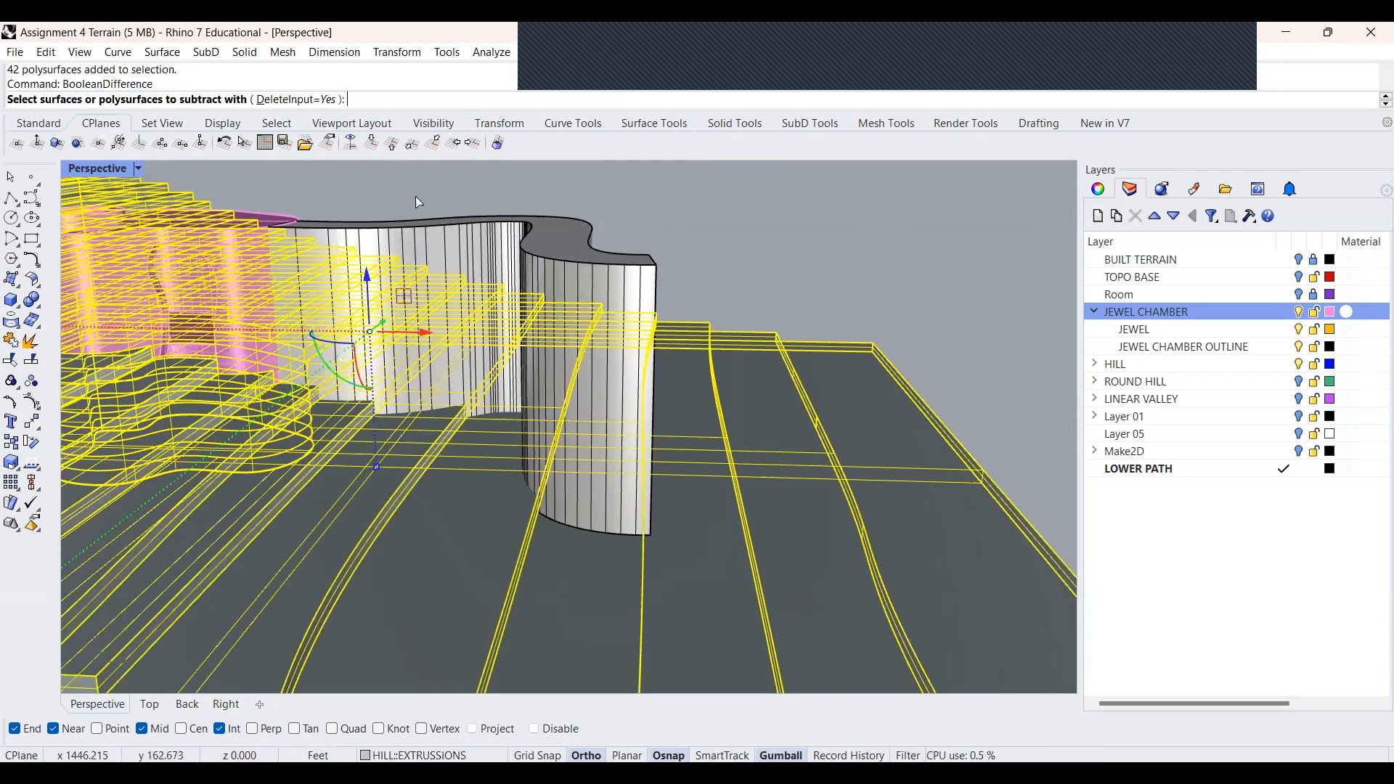
{"action": "left_click", "coordinate": [332, 107]}
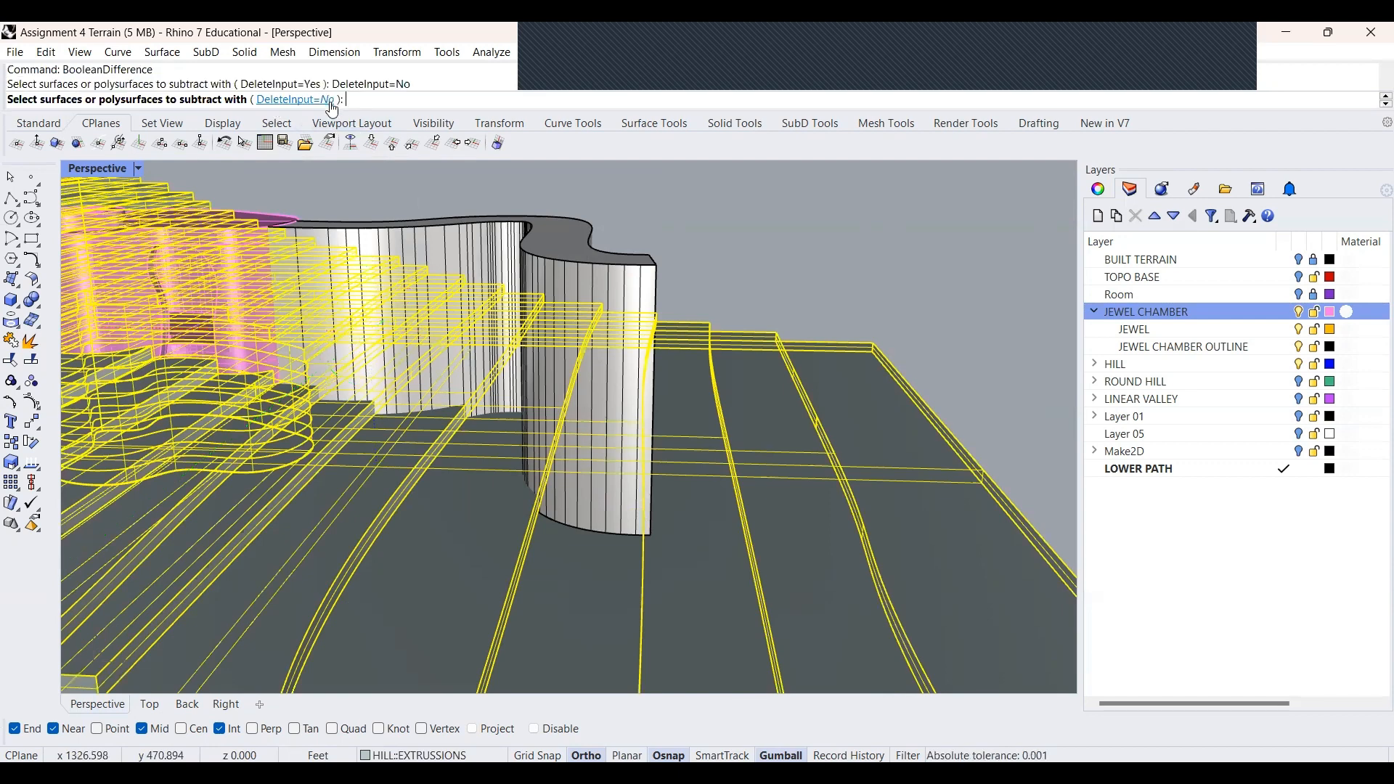
{"action": "left_click", "coordinate": [548, 237]}
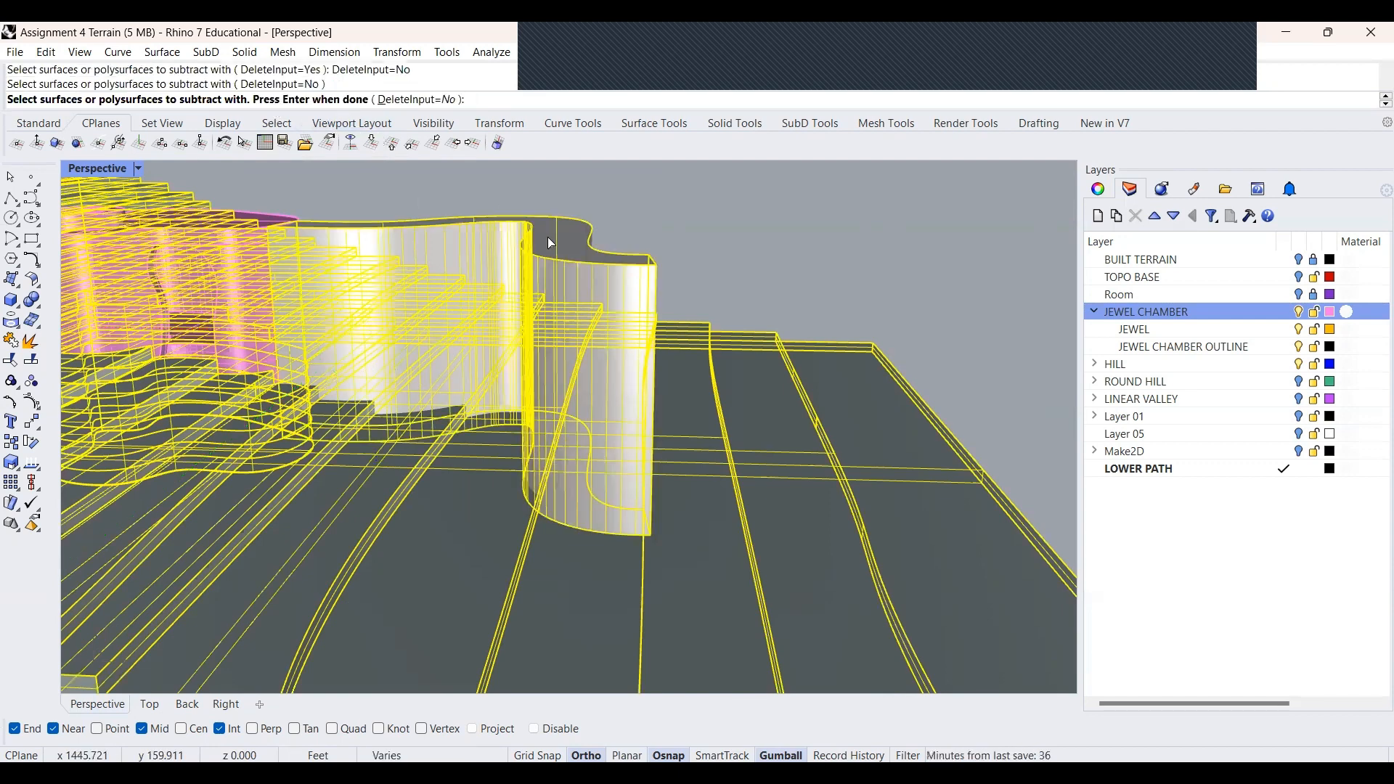
{"action": "key", "text": "Return"}
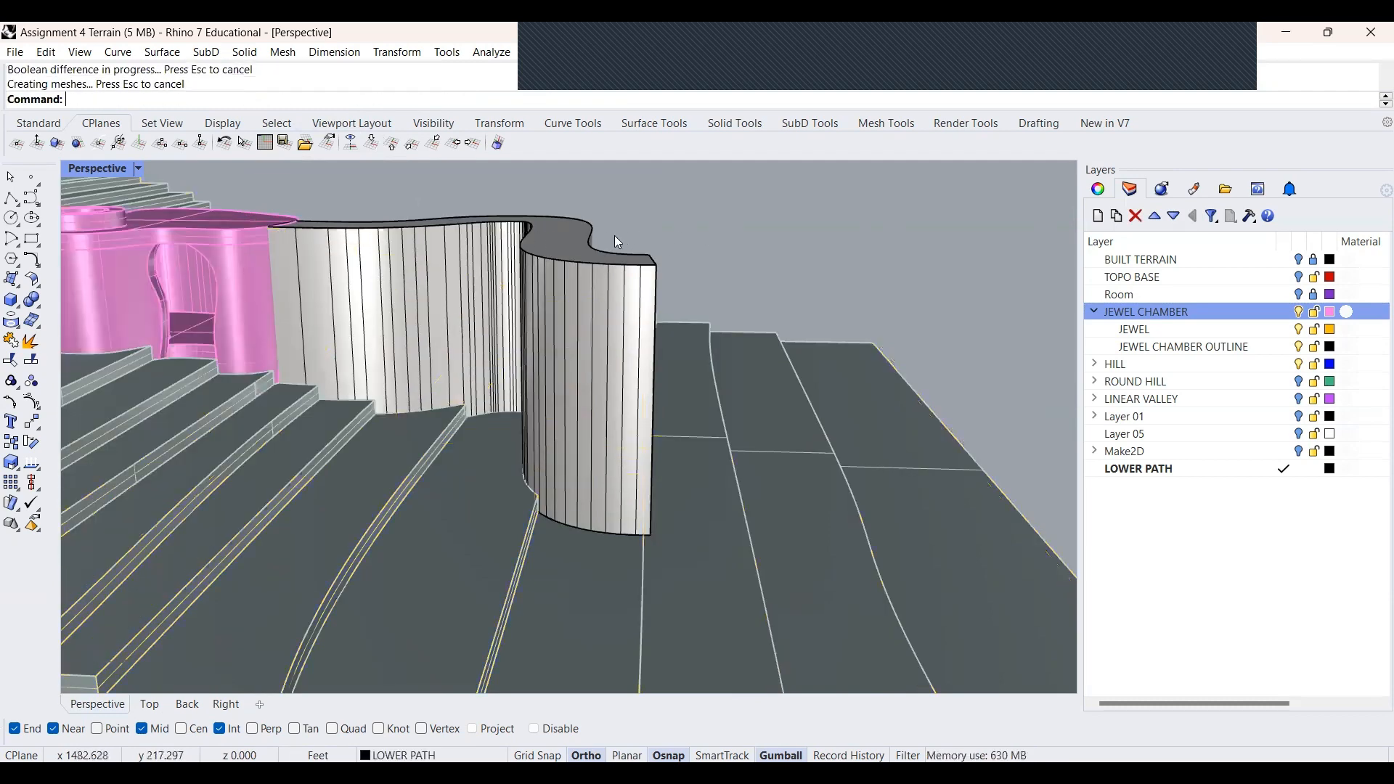
{"action": "left_click", "coordinate": [568, 254]}
{"action": "key", "text": "Delete"}
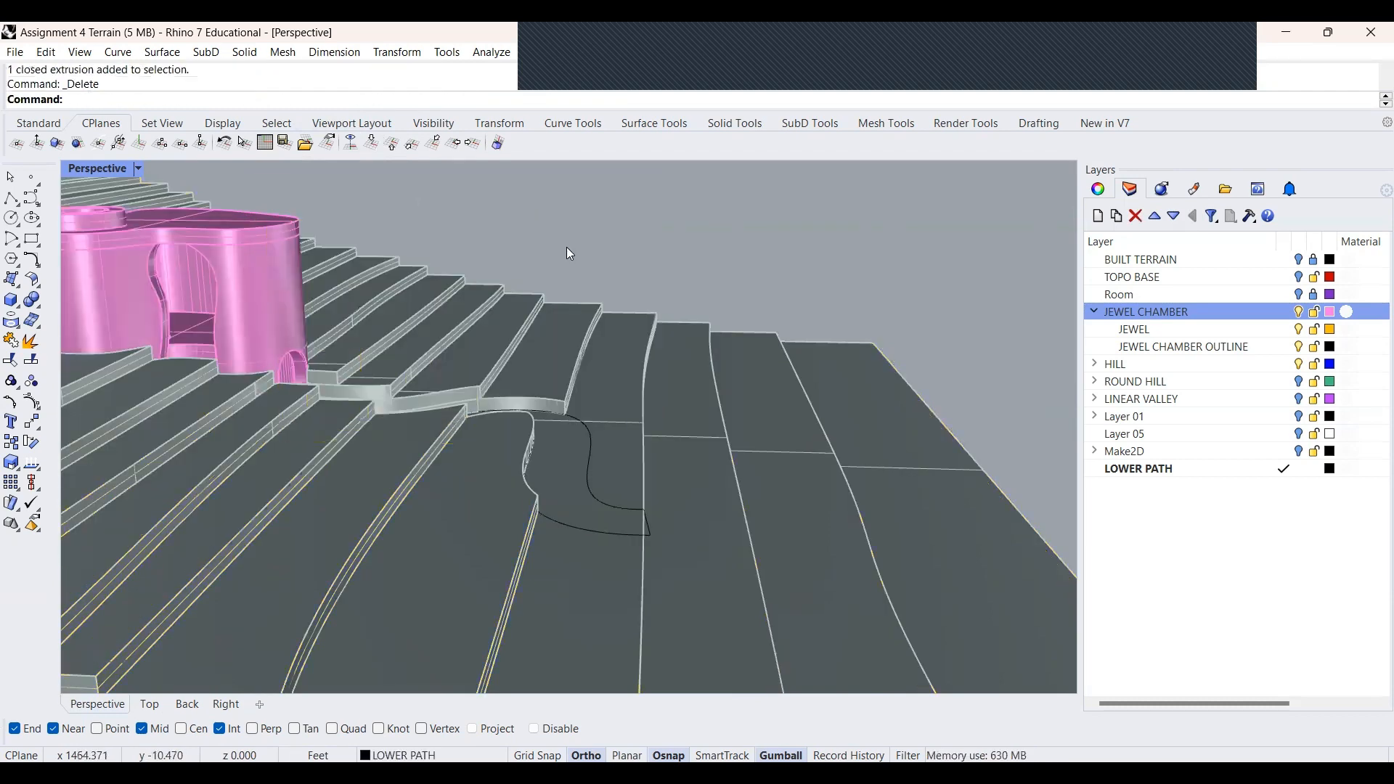
Examine the path cut in the terraces from several angles, from the chamber opening down to its lower end
{"action": "right_click_drag", "start_coordinate": [739, 334], "coordinate": [604, 342]}
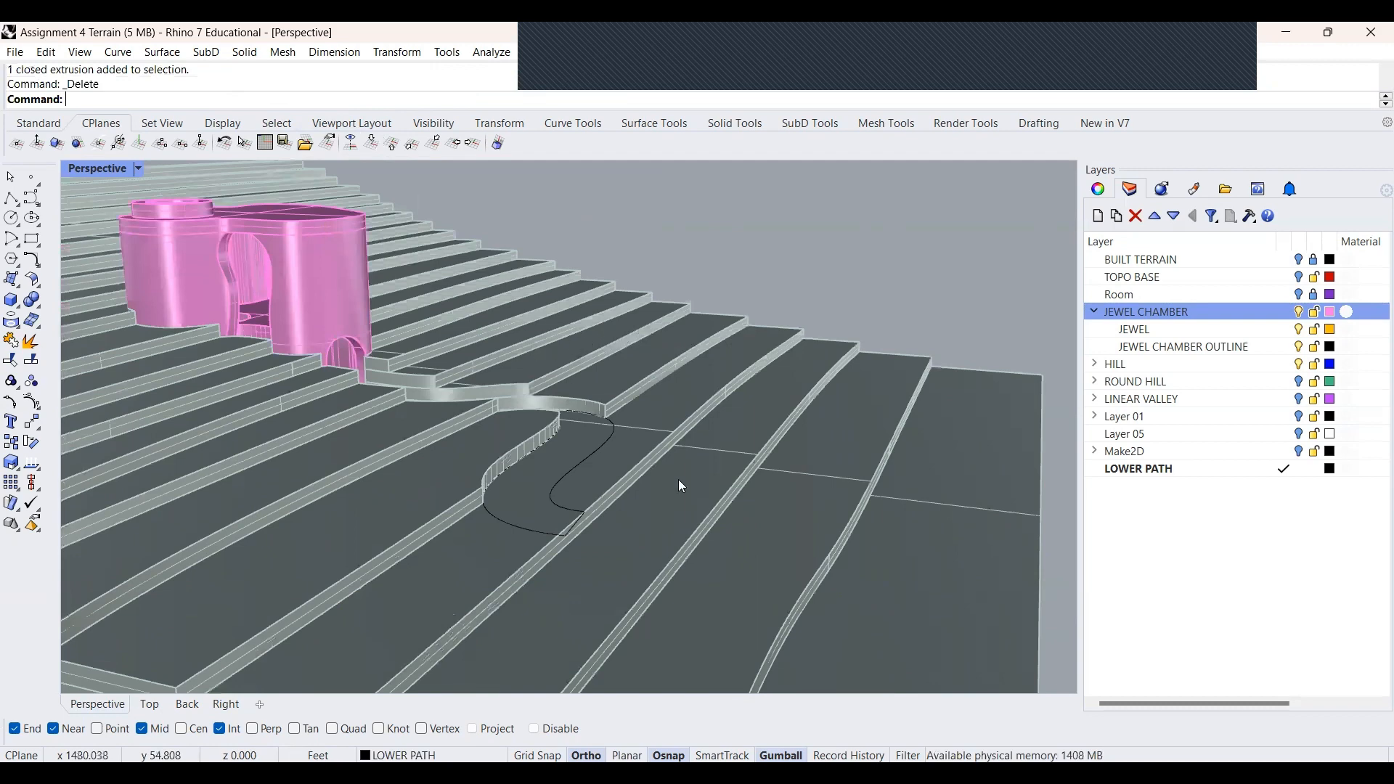
{"action": "right_click_drag", "start_coordinate": [683, 487], "coordinate": [470, 403]}
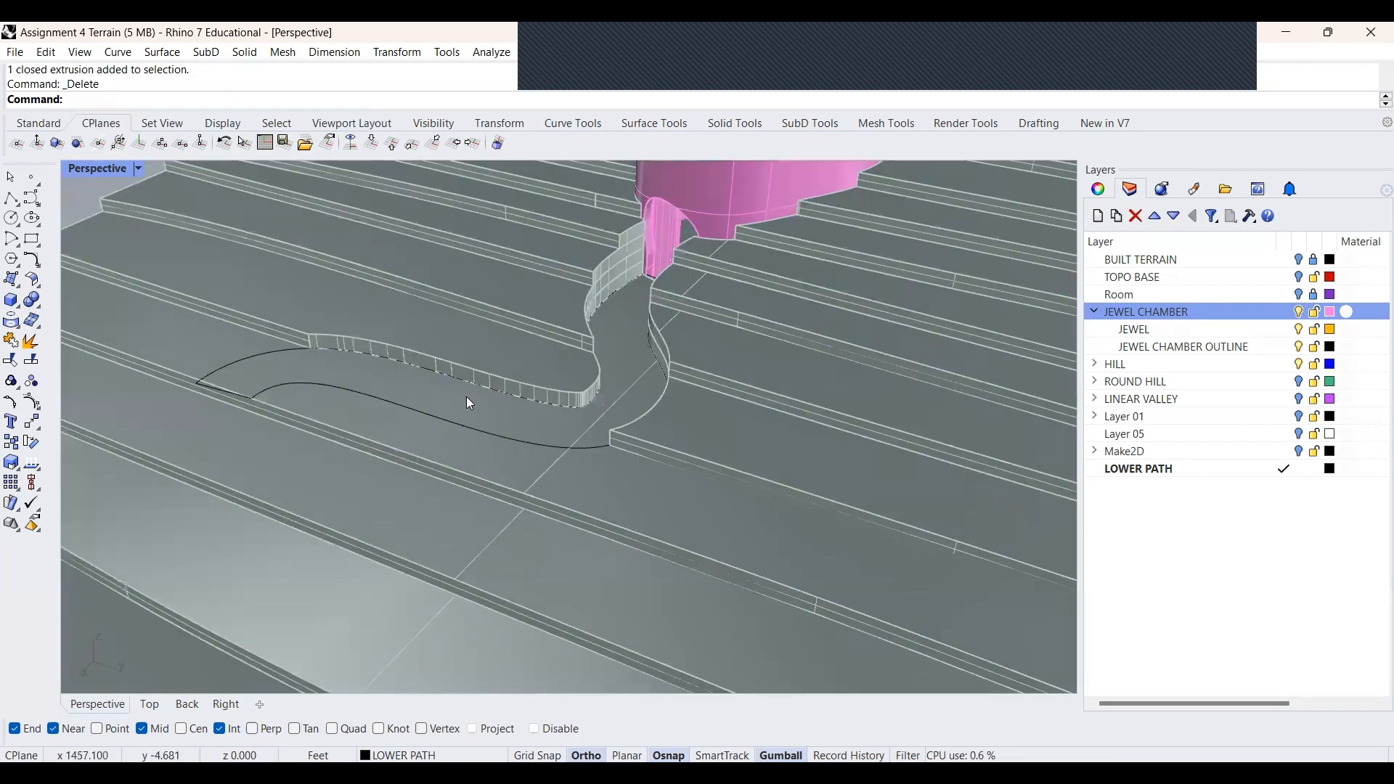
{"action": "right_click_drag", "start_coordinate": [336, 418], "coordinate": [688, 420]}
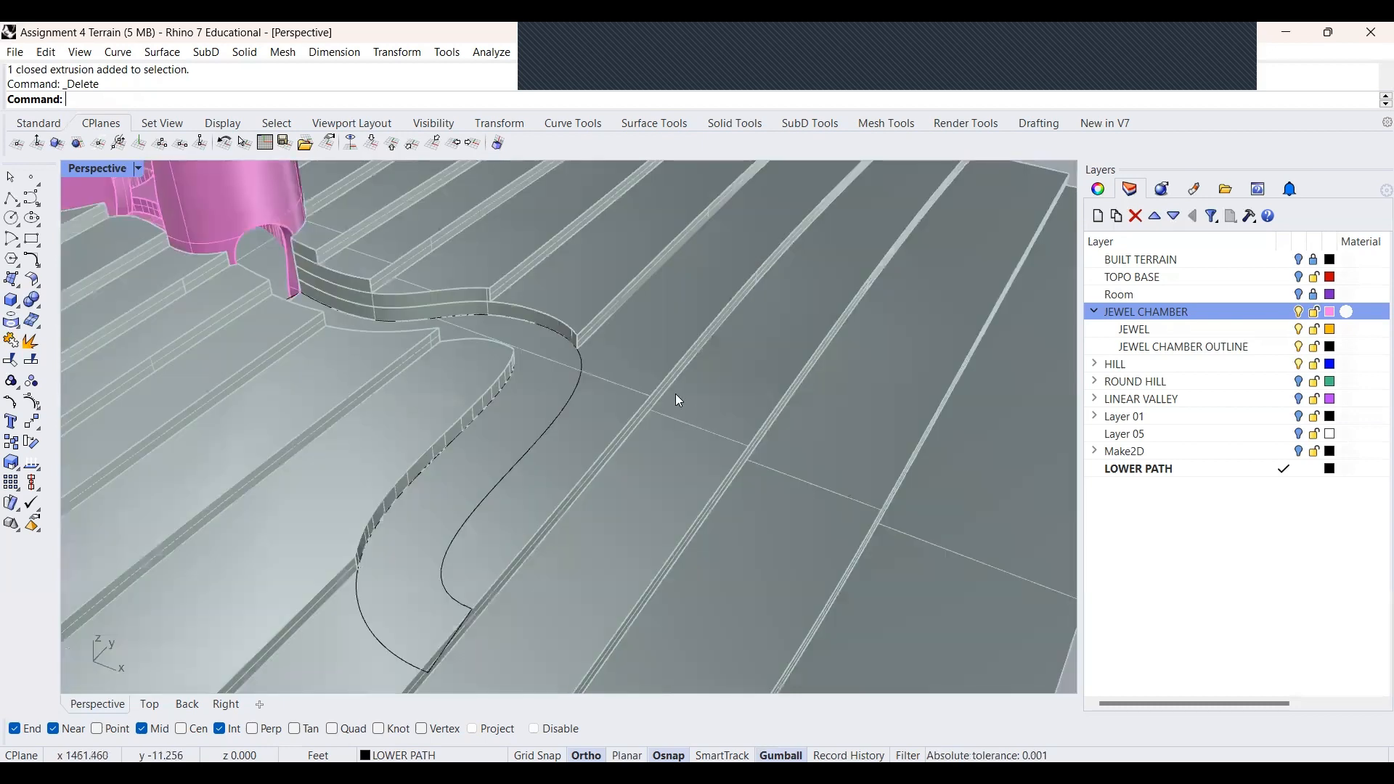
{"action": "scroll", "coordinate": [675, 396], "scroll_direction": "down", "scroll_amount": 10}
{"action": "scroll", "coordinate": [556, 402], "scroll_direction": "up", "scroll_amount": 4}
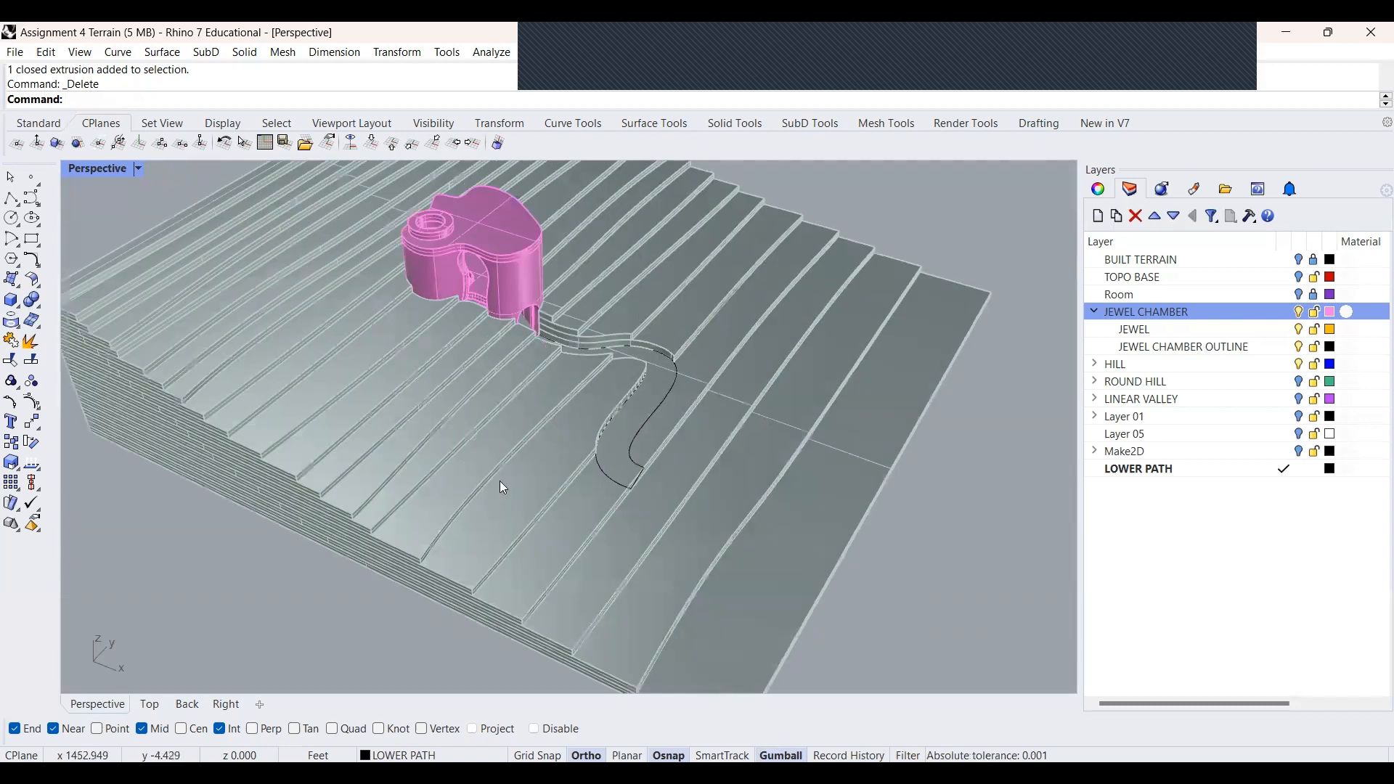
{"action": "right_click_drag", "start_coordinate": [504, 488], "coordinate": [517, 375]}
{"action": "scroll", "coordinate": [365, 348], "scroll_direction": "up", "scroll_amount": 4}
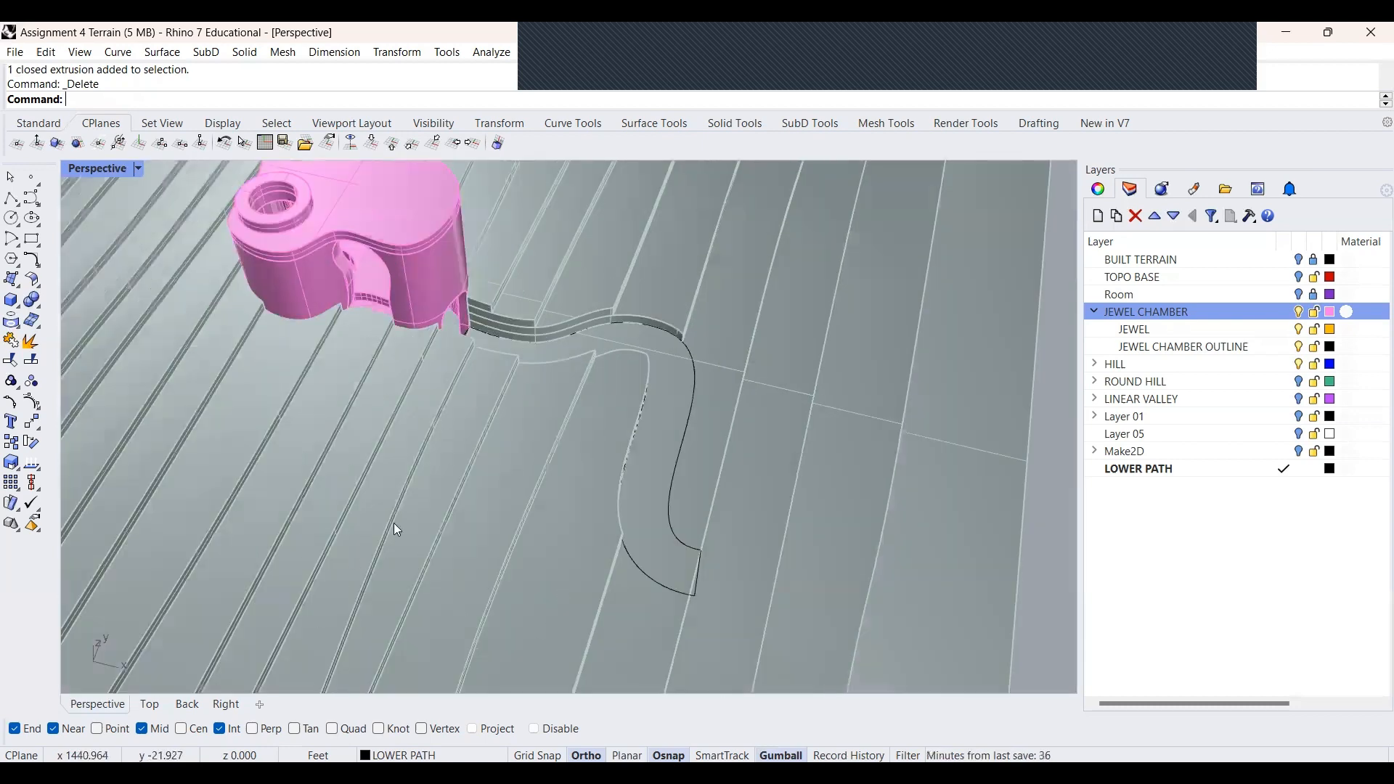
{"action": "right_click_drag", "start_coordinate": [424, 445], "coordinate": [364, 367]}
{"action": "scroll", "coordinate": [369, 326], "scroll_direction": "down", "scroll_amount": 4}
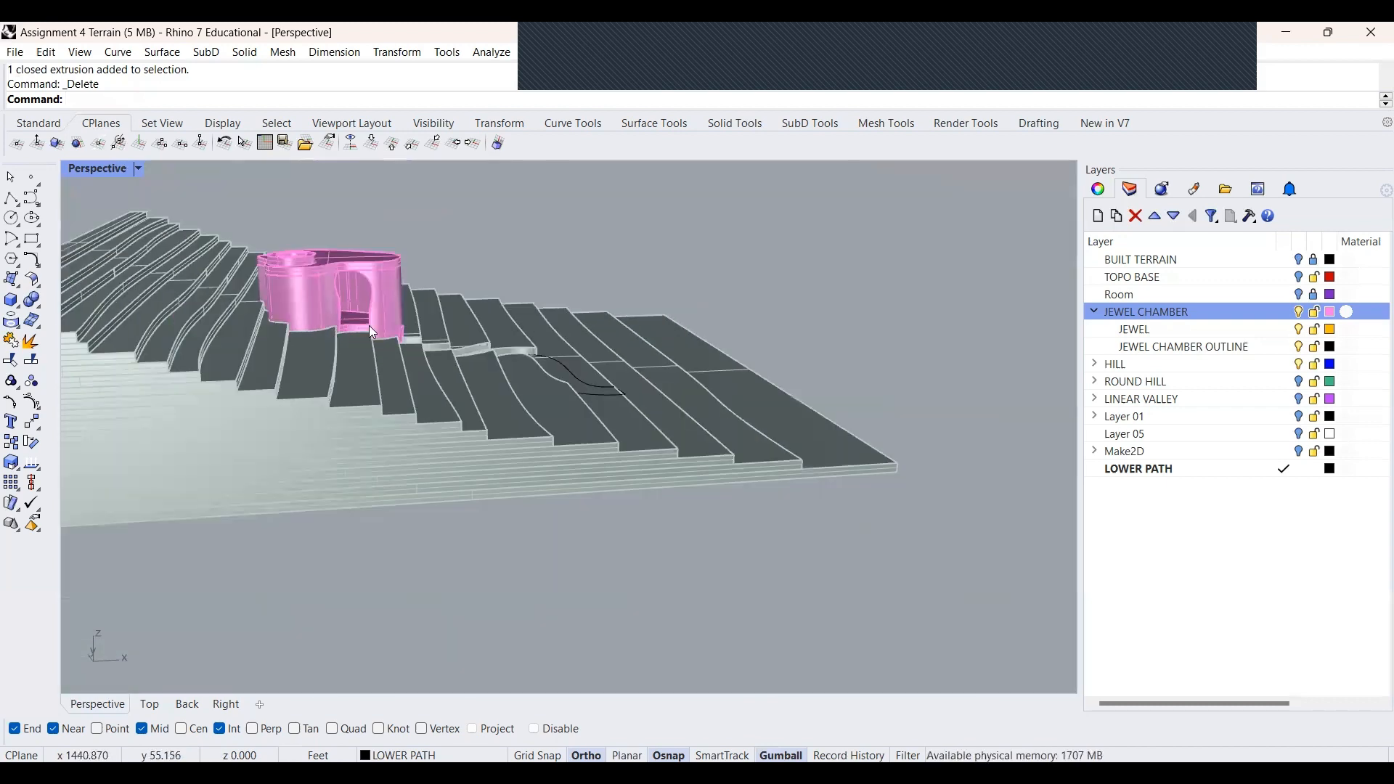
{"action": "scroll", "coordinate": [366, 337], "scroll_direction": "up", "scroll_amount": 4}
{"action": "right_click_drag", "start_coordinate": [303, 517], "coordinate": [429, 543]}
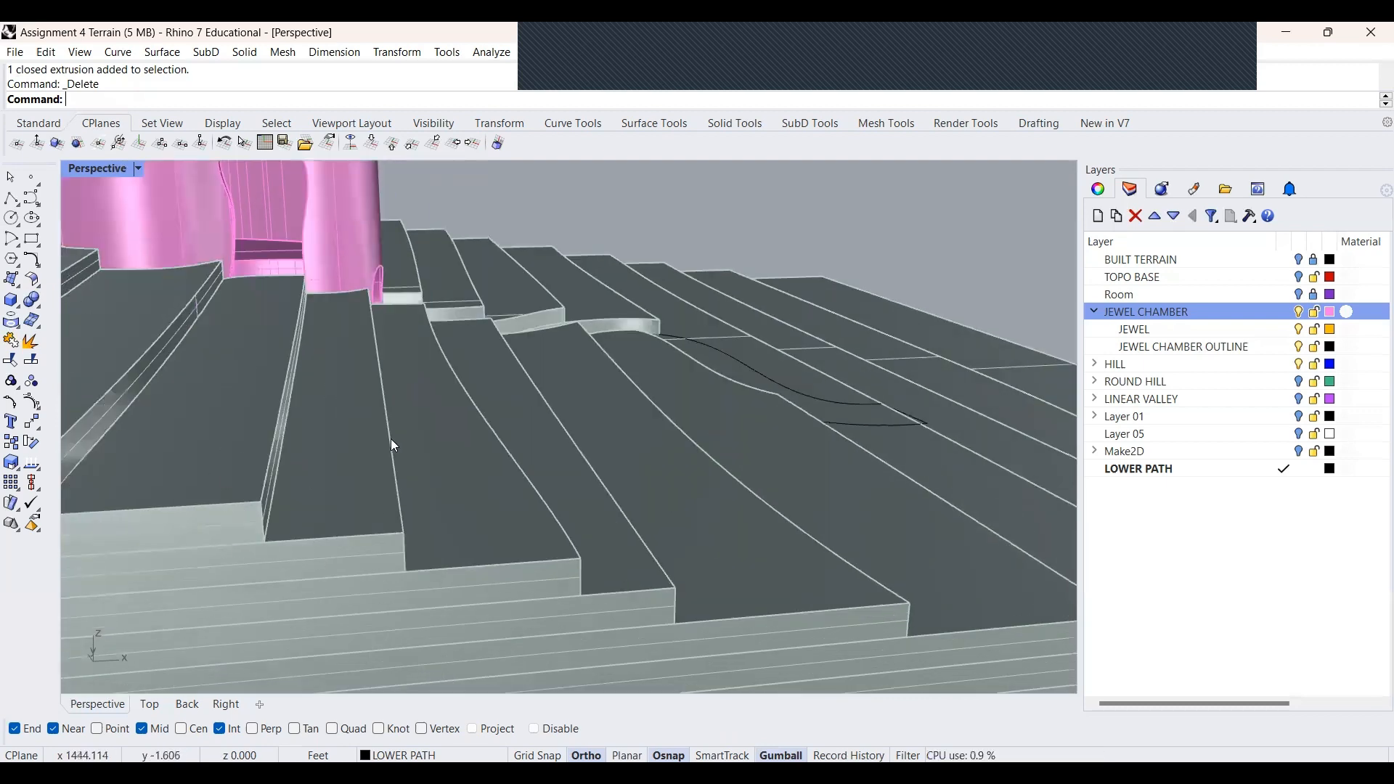
Select the grouped hill terraces, examine their extent around the chamber and path, and clear the selection
{"action": "left_click", "coordinate": [254, 460]}
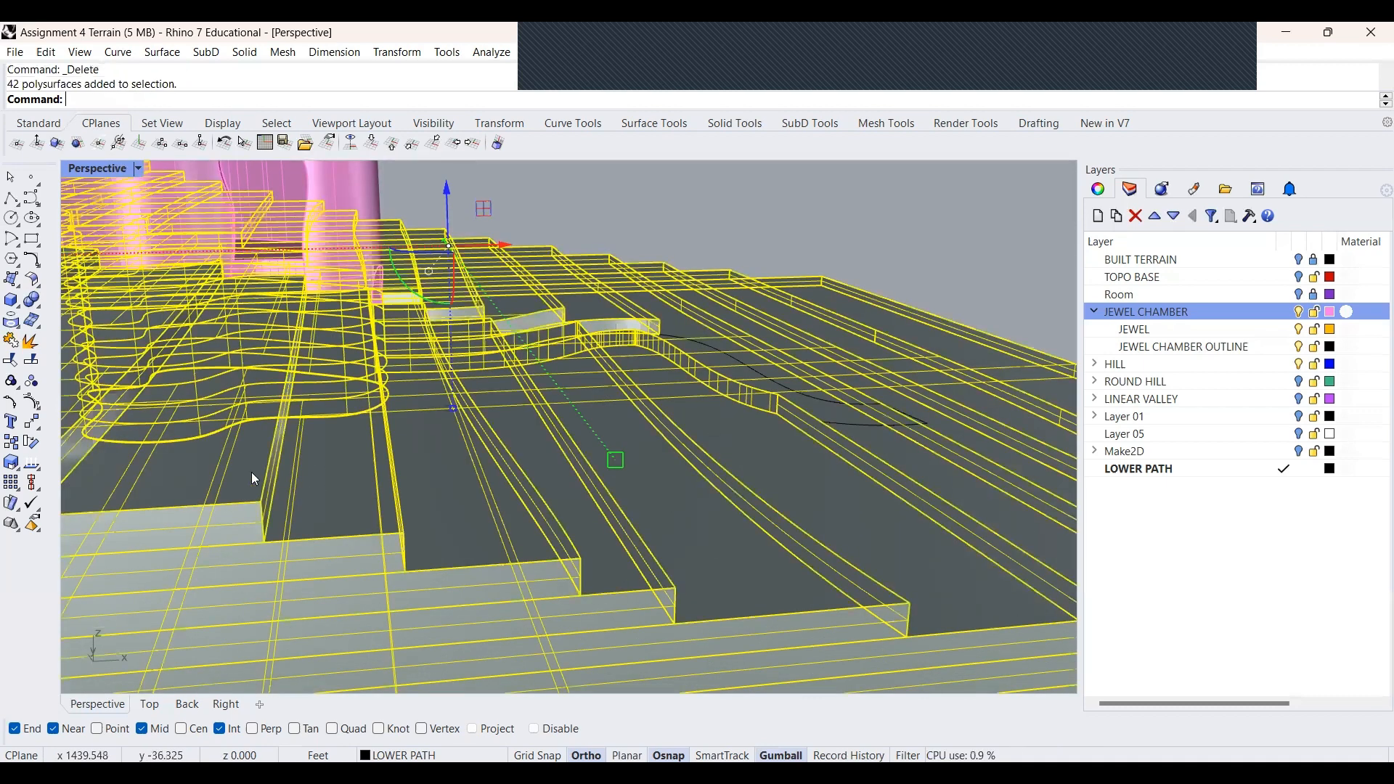
{"action": "scroll", "coordinate": [251, 472], "scroll_direction": "down", "scroll_amount": 3}
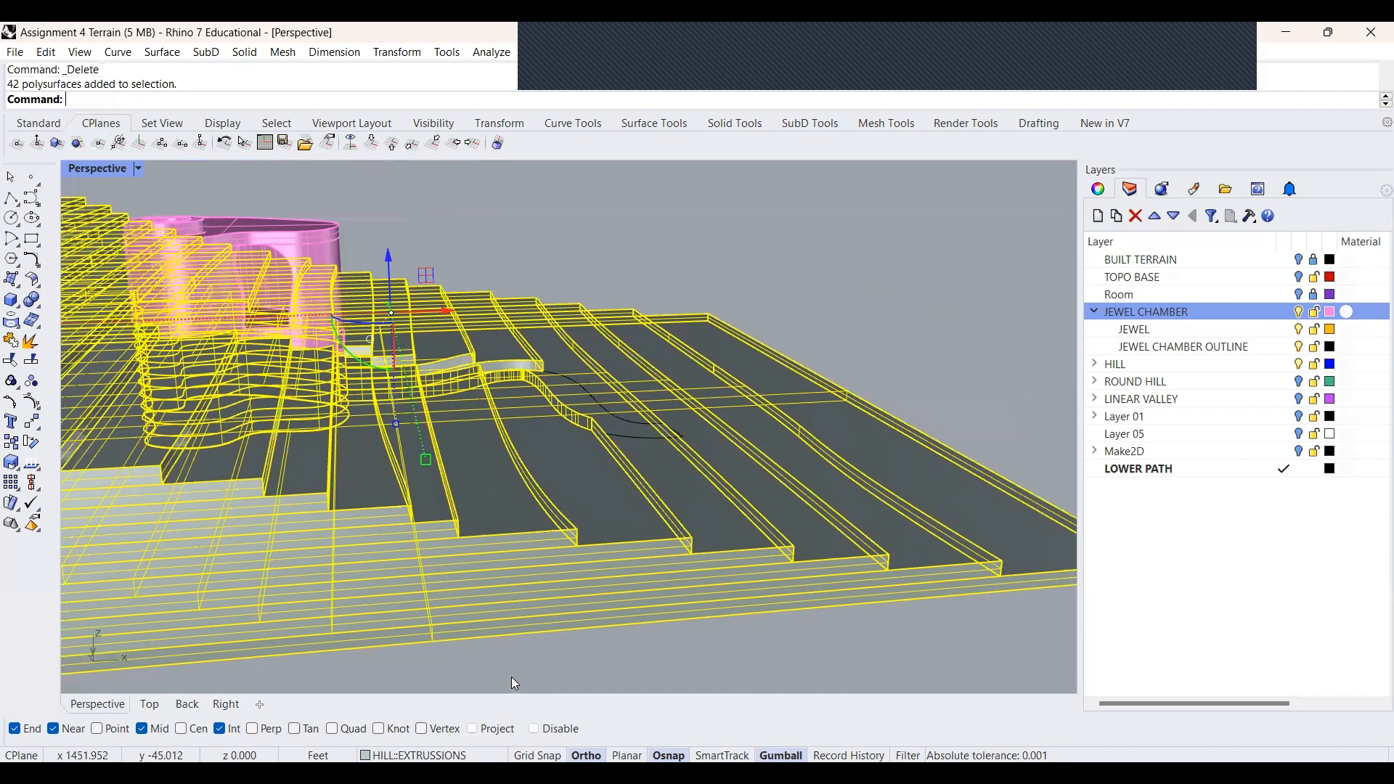
{"action": "left_click", "coordinate": [225, 477]}
{"action": "scroll", "coordinate": [585, 404], "scroll_direction": "down", "scroll_amount": 2}
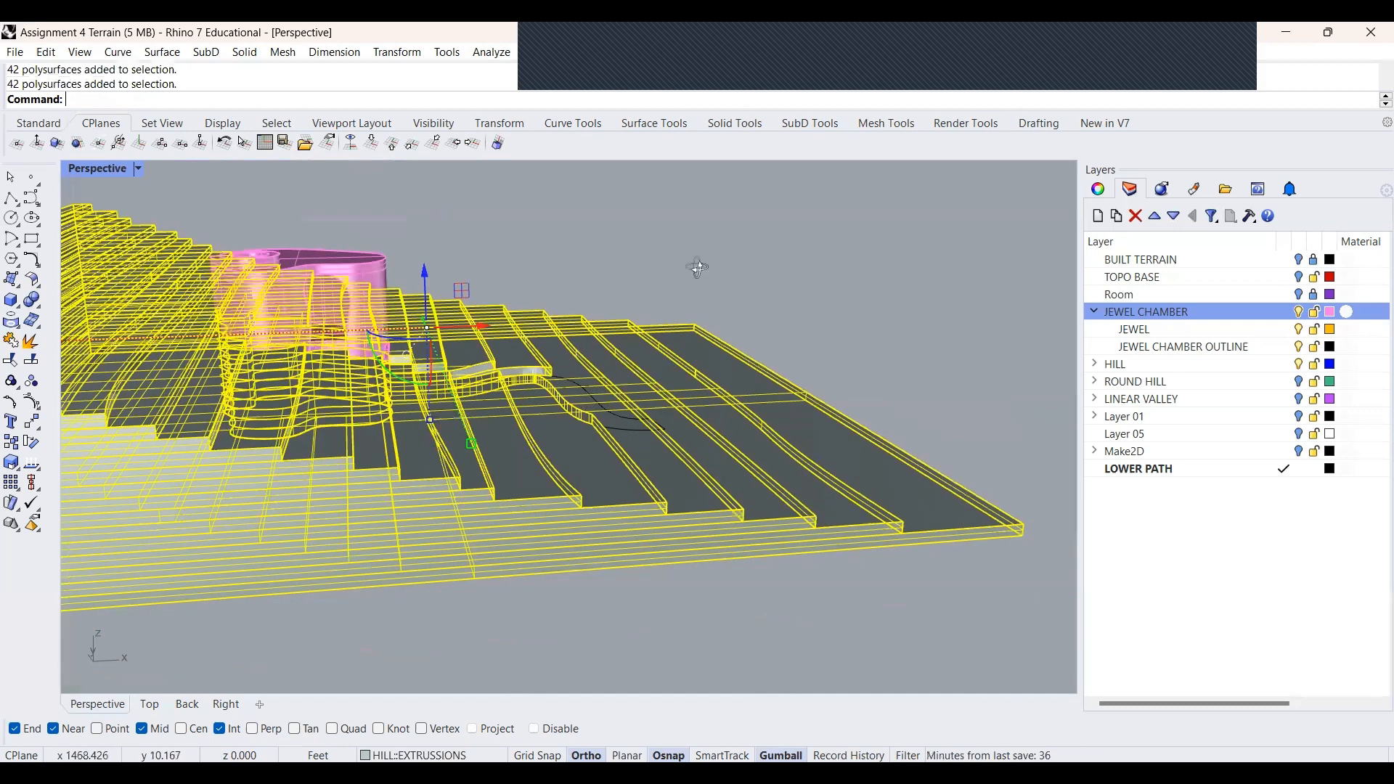
{"action": "right_click_drag", "start_coordinate": [698, 268], "coordinate": [685, 296]}
{"action": "right_click_drag", "start_coordinate": [386, 578], "coordinate": [394, 591]}
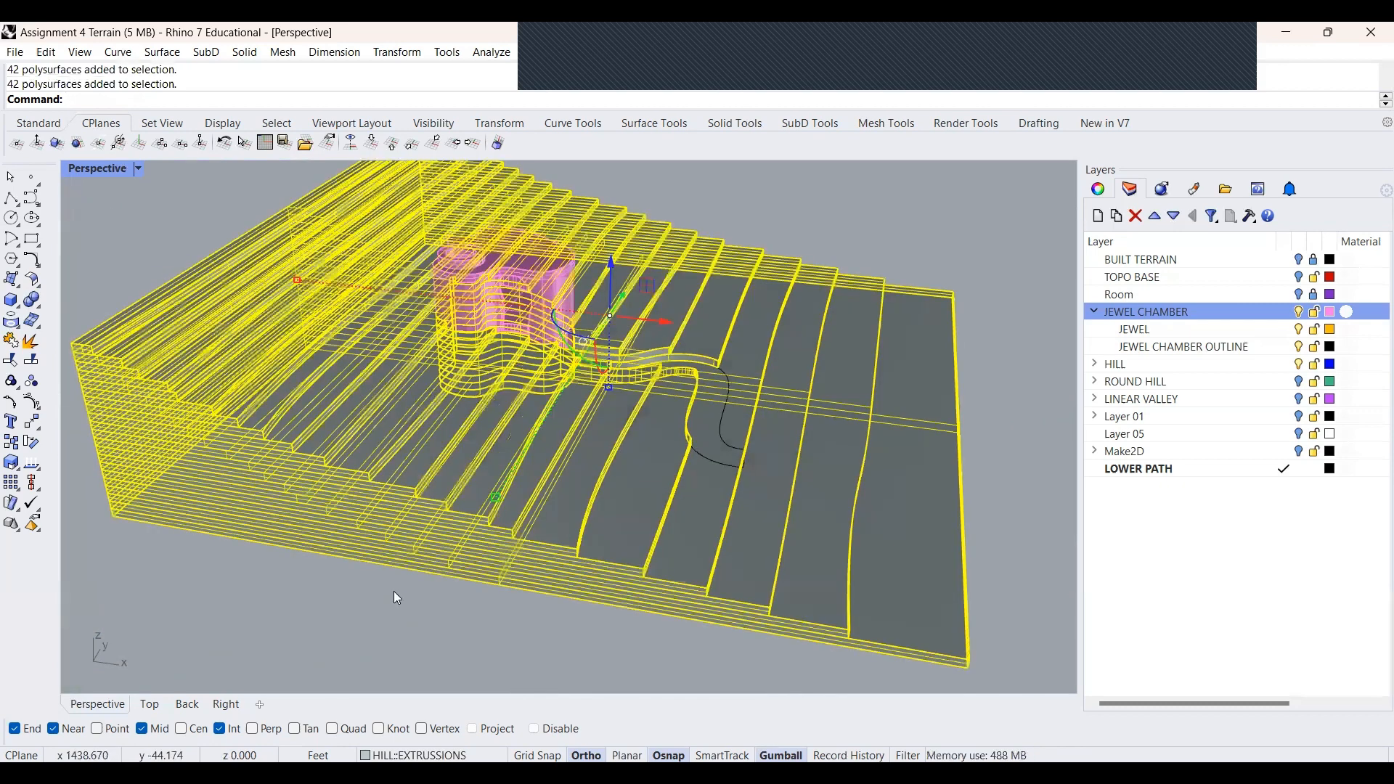
{"action": "scroll", "coordinate": [417, 494], "scroll_direction": "down", "scroll_amount": 8}
{"action": "left_click", "coordinate": [575, 342]}
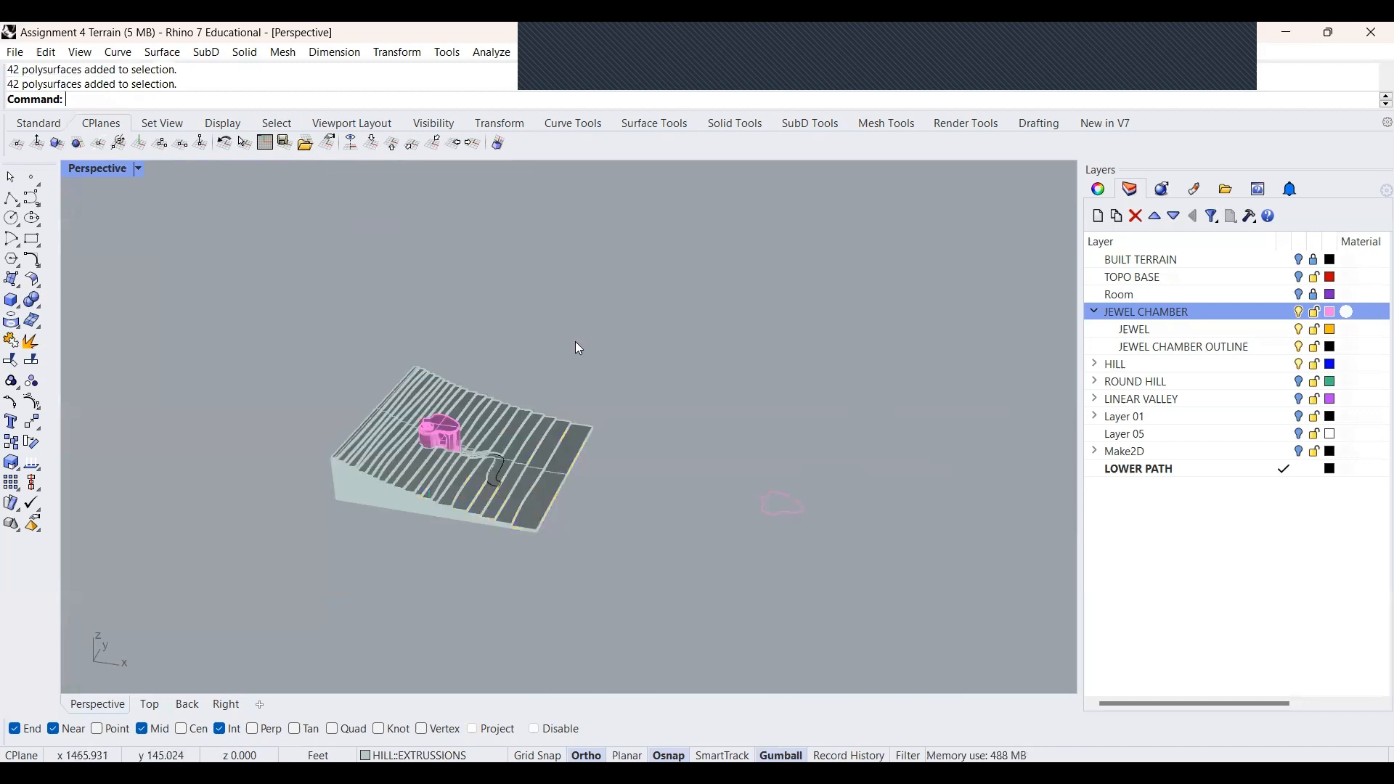
{"action": "right_click_drag", "start_coordinate": [575, 341], "coordinate": [591, 380]}
Duplicate the hill terraces with the chamber and path in the Top view, and move the copy 200 feet along the X axis
{"action": "left_click", "coordinate": [150, 704]}
{"action": "scroll", "coordinate": [463, 384], "scroll_direction": "down", "scroll_amount": 10}
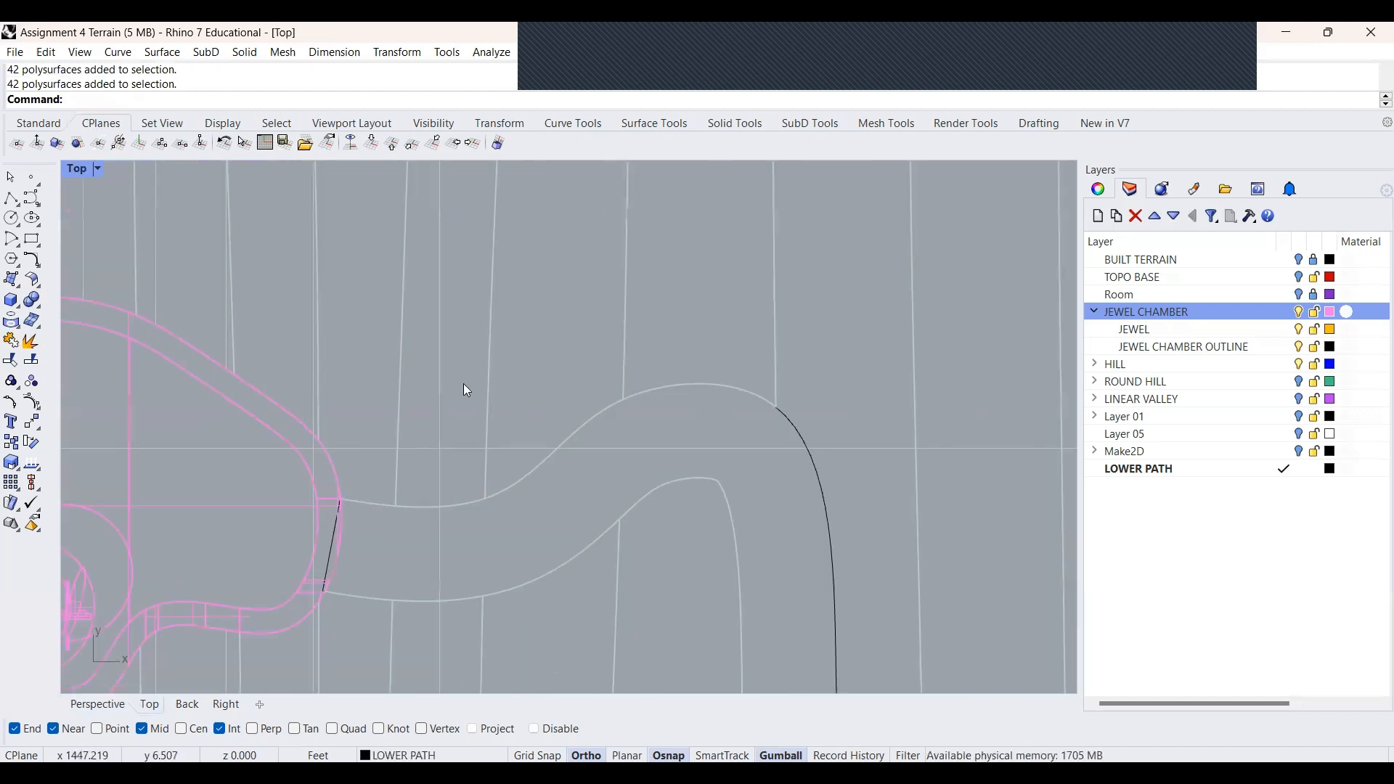
{"action": "scroll", "coordinate": [481, 392], "scroll_direction": "down", "scroll_amount": 2}
{"action": "left_click_drag", "start_coordinate": [377, 303], "coordinate": [600, 467]}
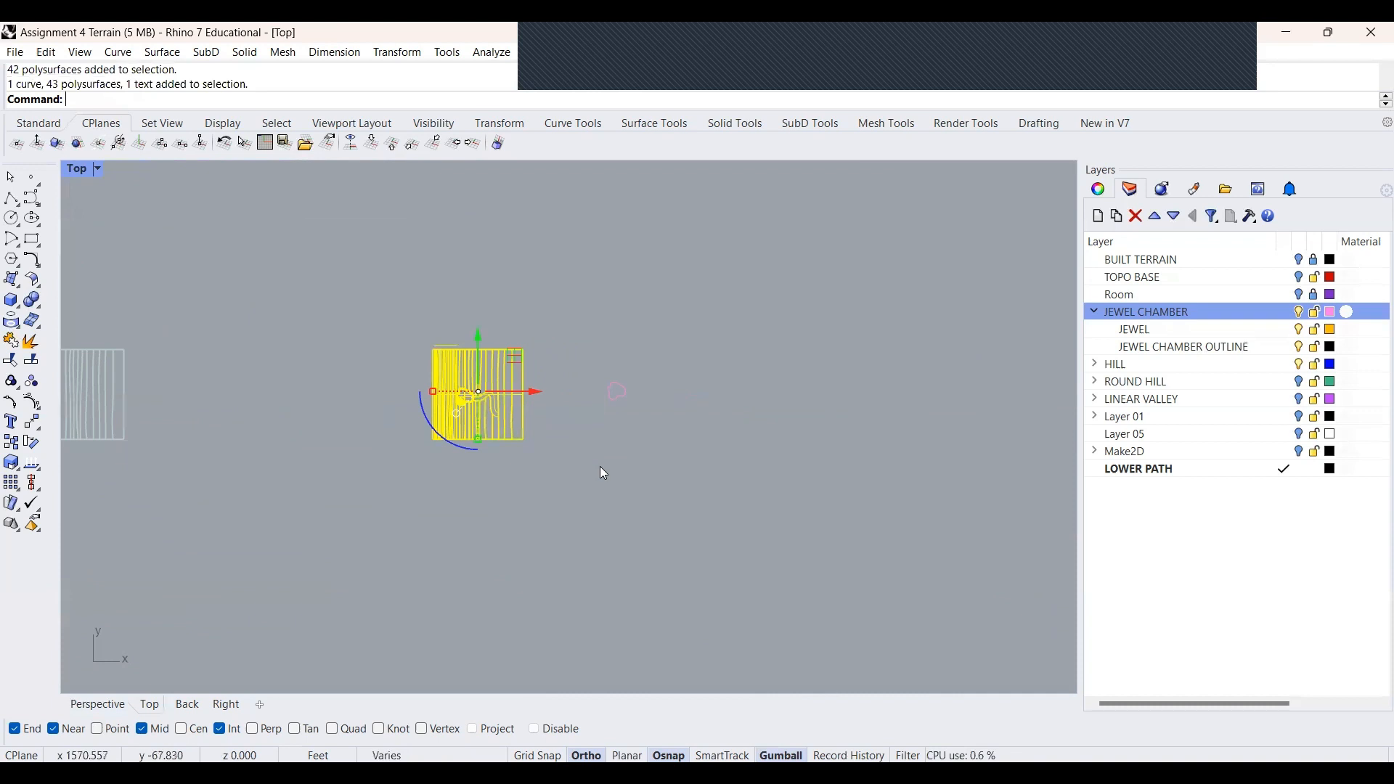
{"action": "key", "text": "ctrl+c"}
{"action": "key", "text": "ctrl+v"}
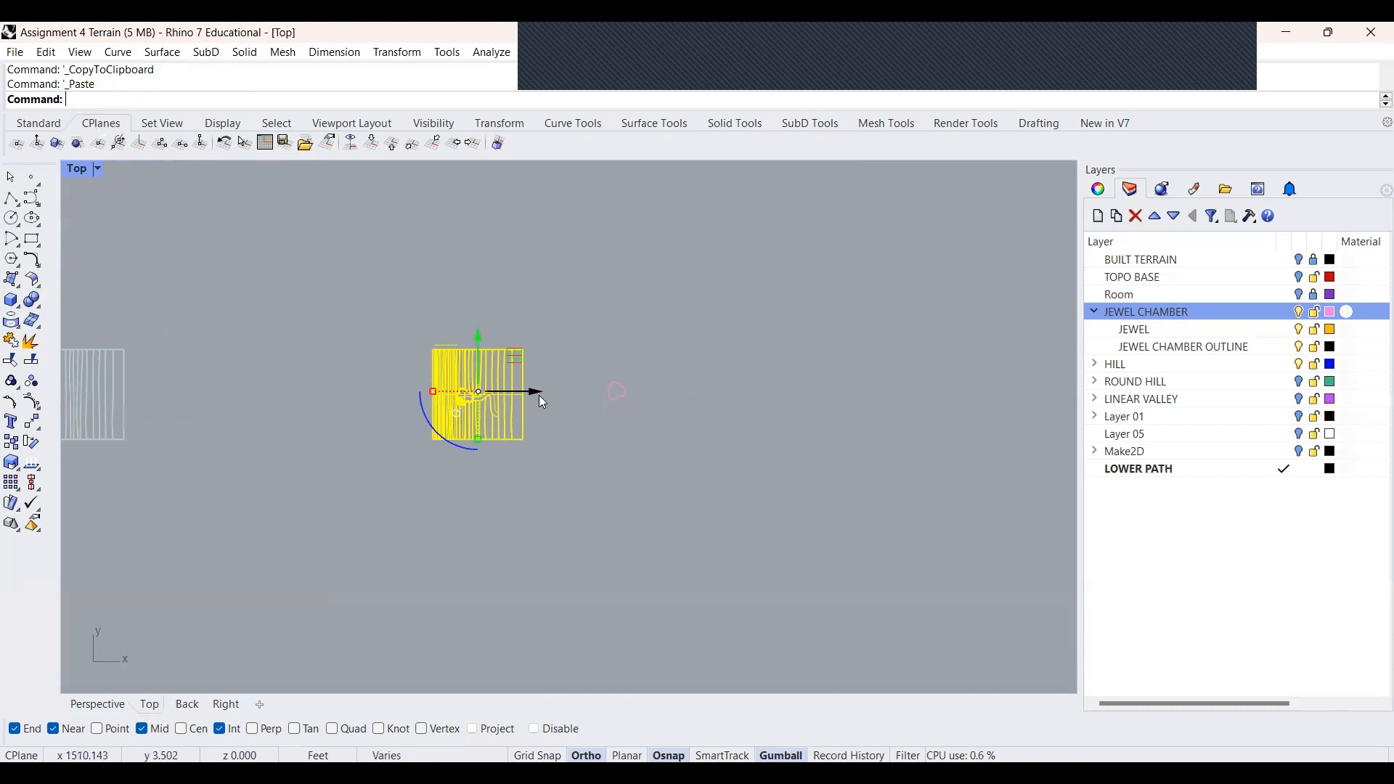
{"action": "left_click_drag", "start_coordinate": [528, 391], "coordinate": [709, 392]}
{"action": "type", "text": "200"}
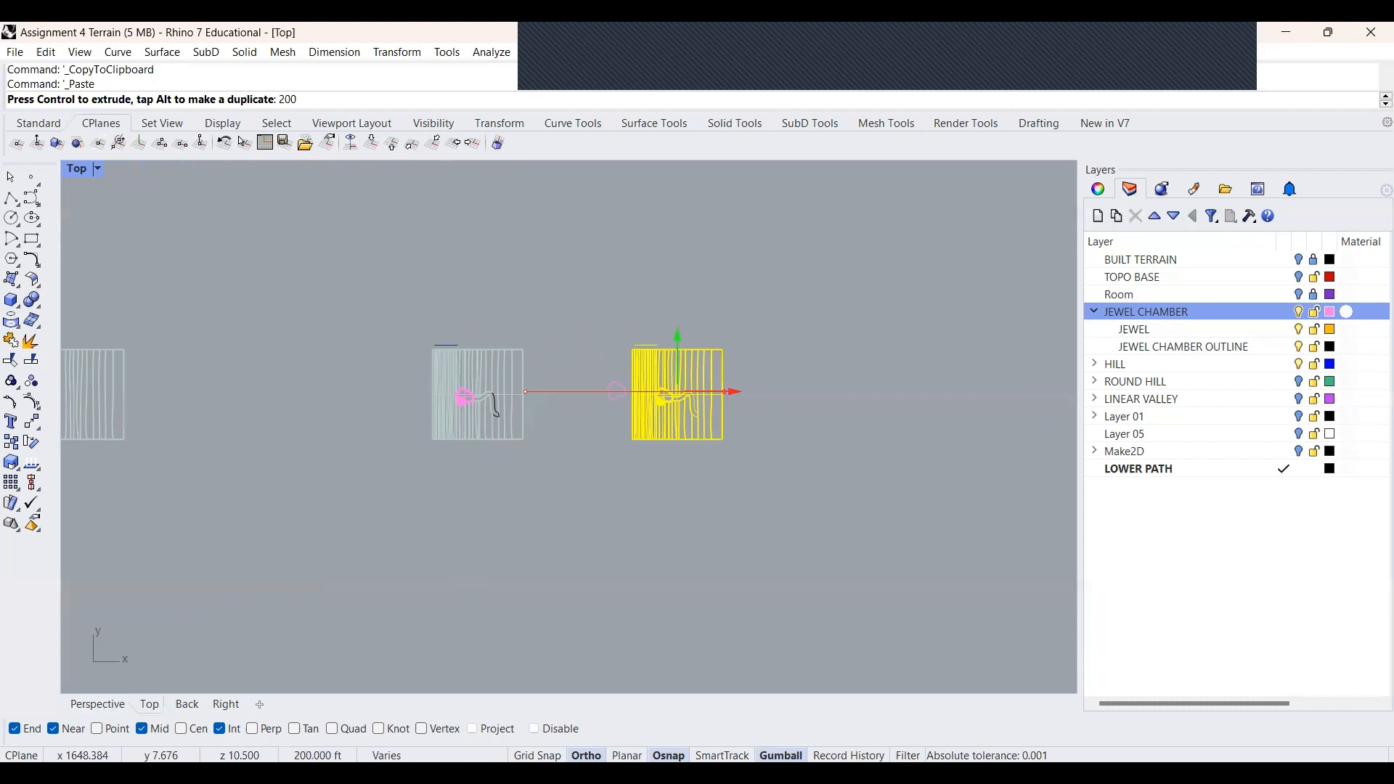
{"action": "key", "text": "Return"}
{"action": "key", "text": "Escape"}
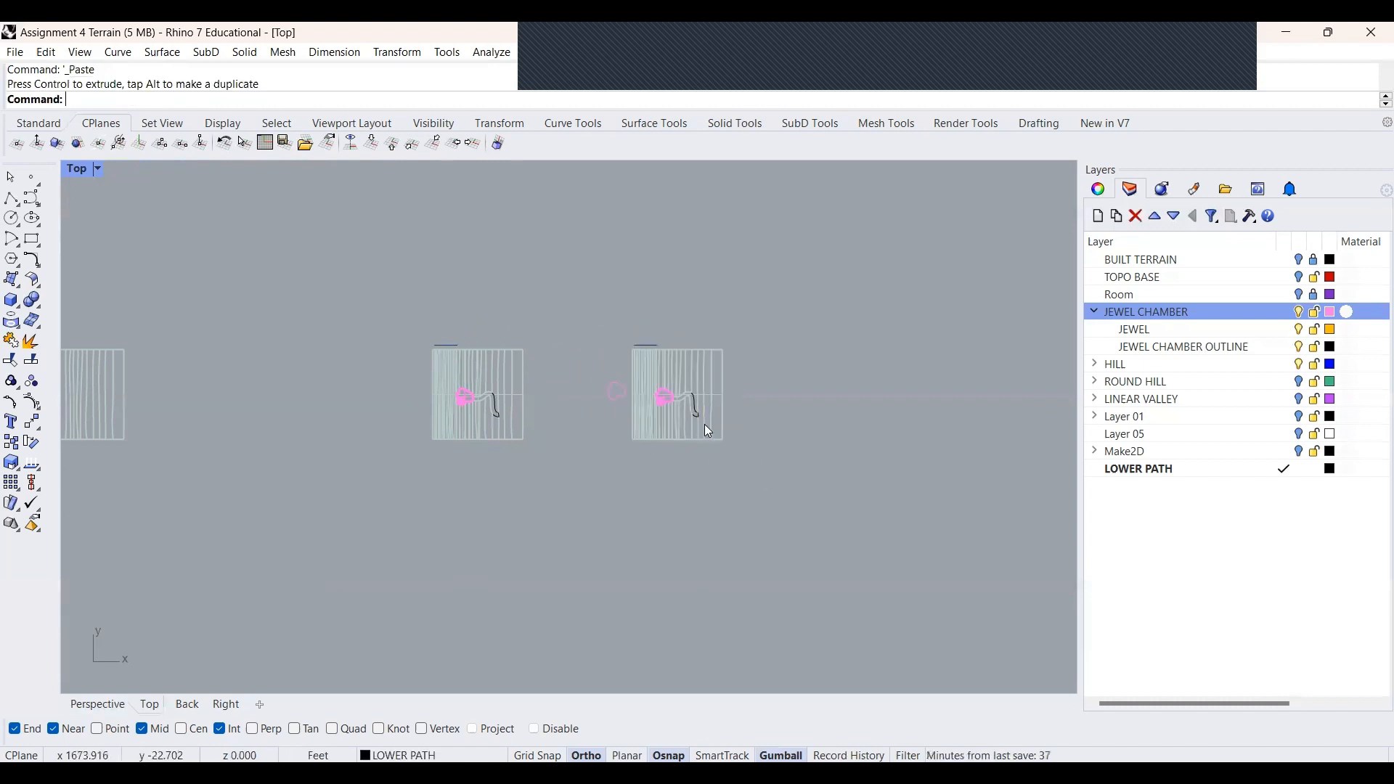
Bring the duplicated hill with its chamber and path into close view in Perspective, and save the file
{"action": "scroll", "coordinate": [704, 424], "scroll_direction": "up", "scroll_amount": 5}
{"action": "left_click", "coordinate": [112, 704]}
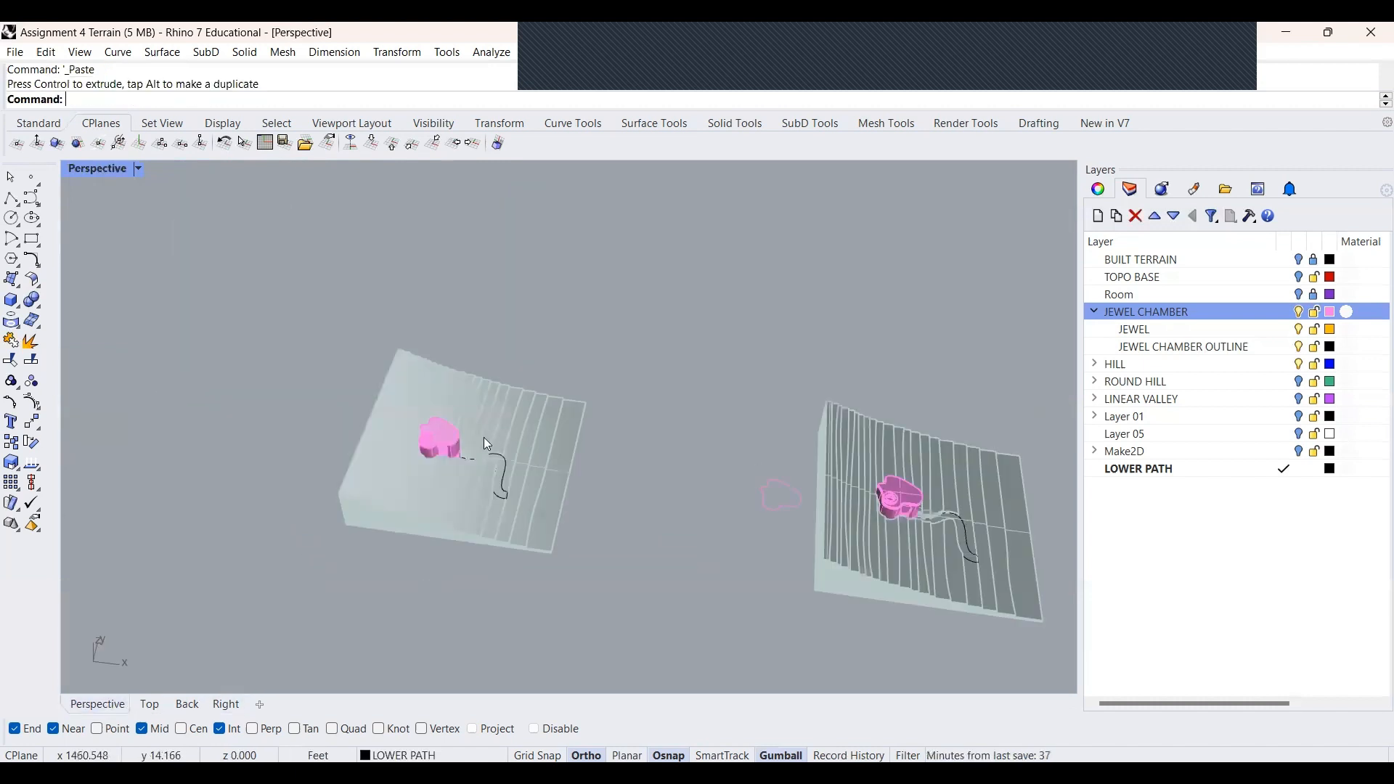
{"action": "scroll", "coordinate": [484, 437], "scroll_direction": "down", "scroll_amount": 8}
{"action": "scroll", "coordinate": [647, 466], "scroll_direction": "up", "scroll_amount": 10}
{"action": "right_click_drag", "start_coordinate": [648, 467], "coordinate": [468, 316]}
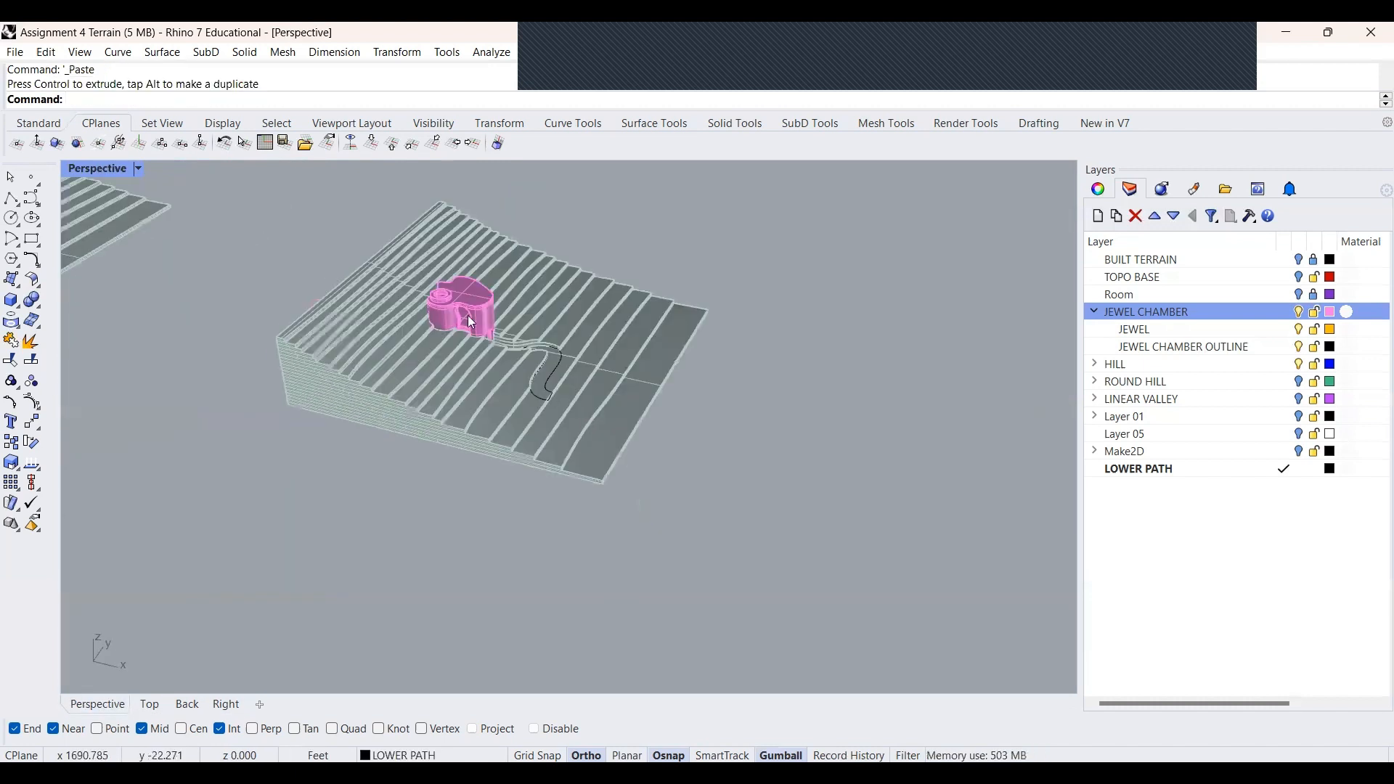
{"action": "scroll", "coordinate": [468, 315], "scroll_direction": "up", "scroll_amount": 5}
{"action": "scroll", "coordinate": [480, 409], "scroll_direction": "up", "scroll_amount": 2}
{"action": "key", "text": "ctrl+s"}
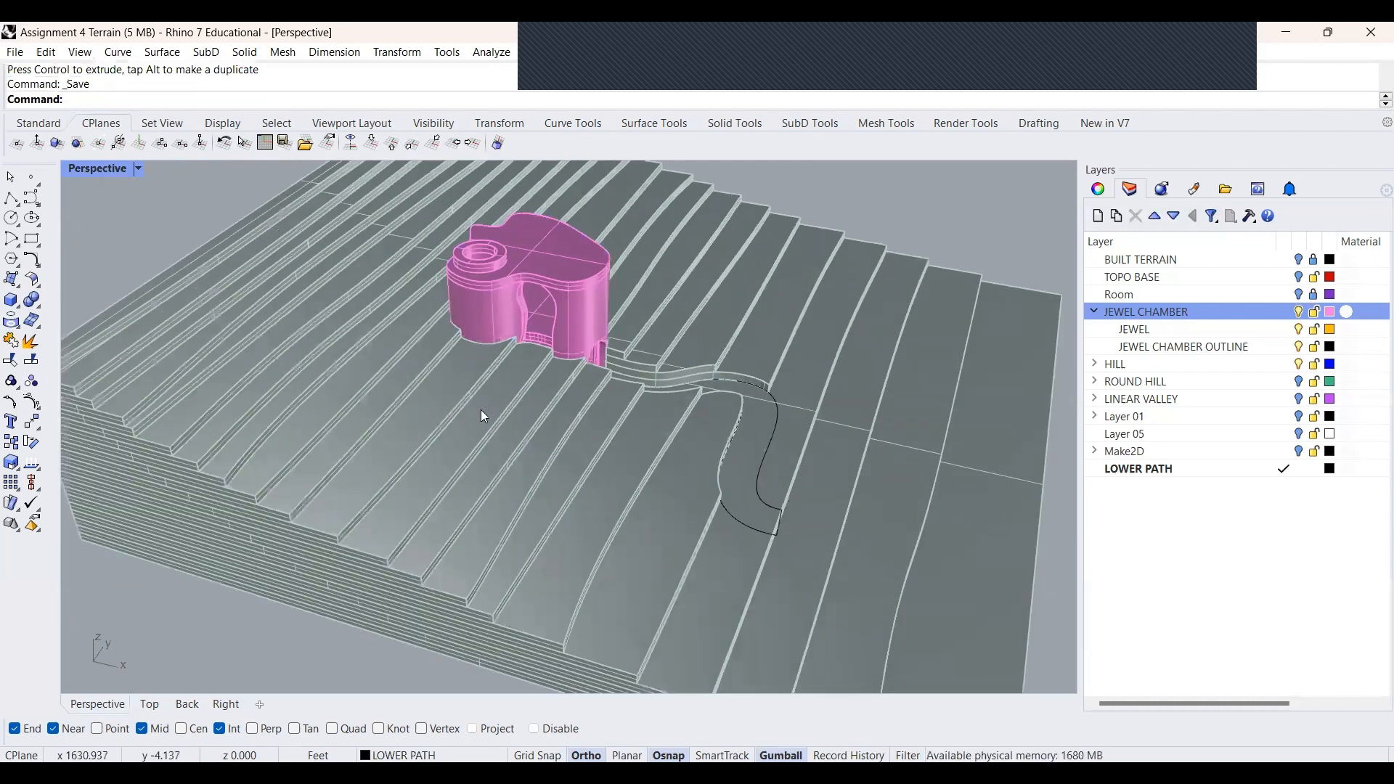
{"action": "scroll", "coordinate": [439, 391], "scroll_direction": "up", "scroll_amount": 2}
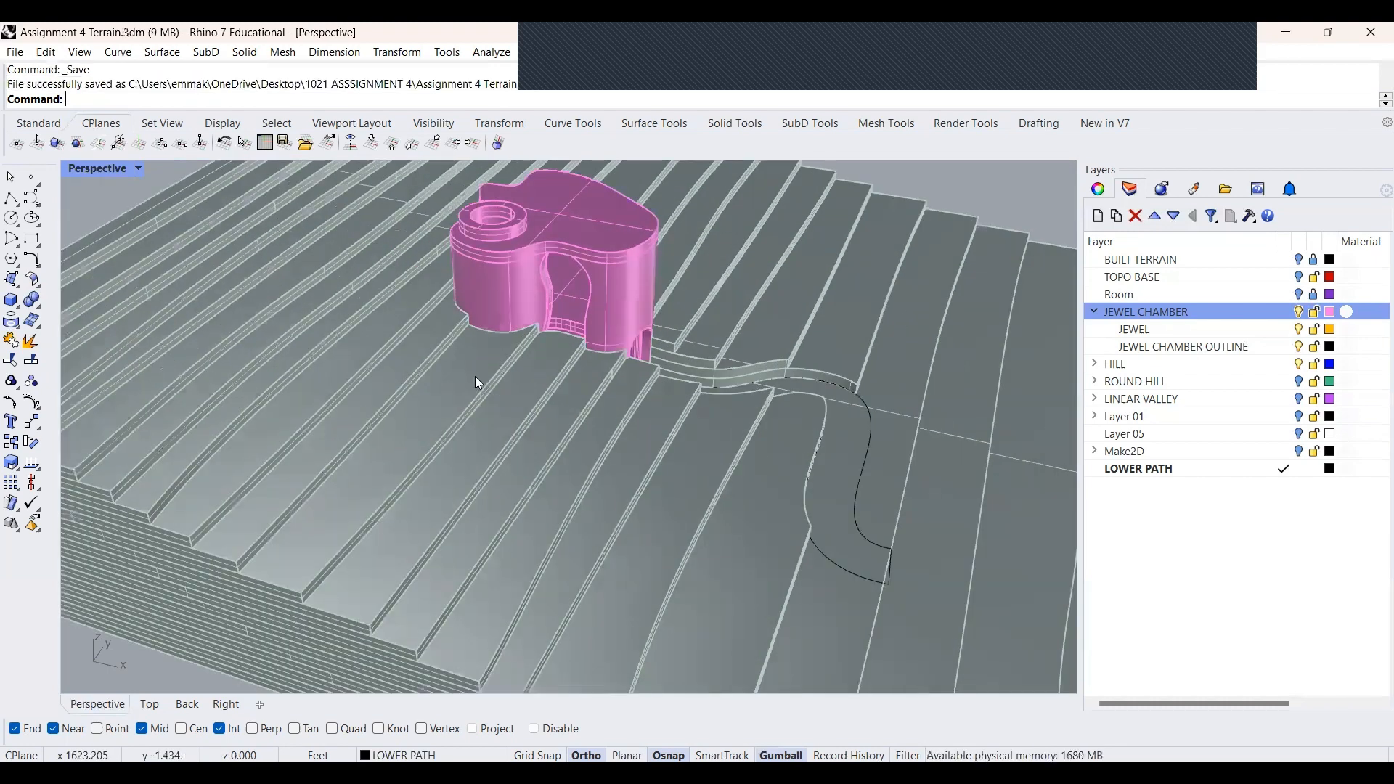
Select all terraces of the duplicated hill, ungroup them, and clear the selection
{"action": "scroll", "coordinate": [474, 378], "scroll_direction": "up", "scroll_amount": 3}
{"action": "key", "text": "ctrl+a"}
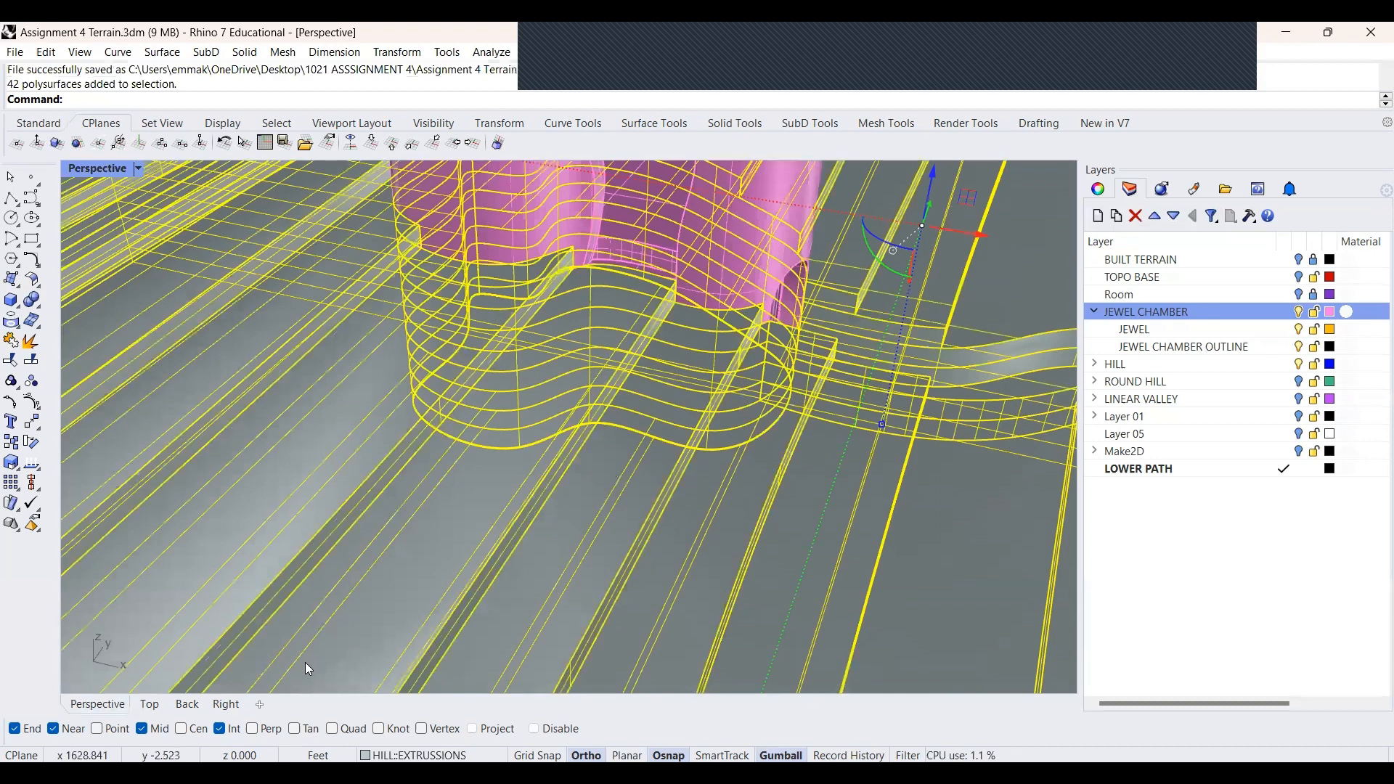
{"action": "scroll", "coordinate": [309, 668], "scroll_direction": "down", "scroll_amount": 5}
{"action": "key", "text": "Escape"}
{"action": "key", "text": "ctrl+a"}
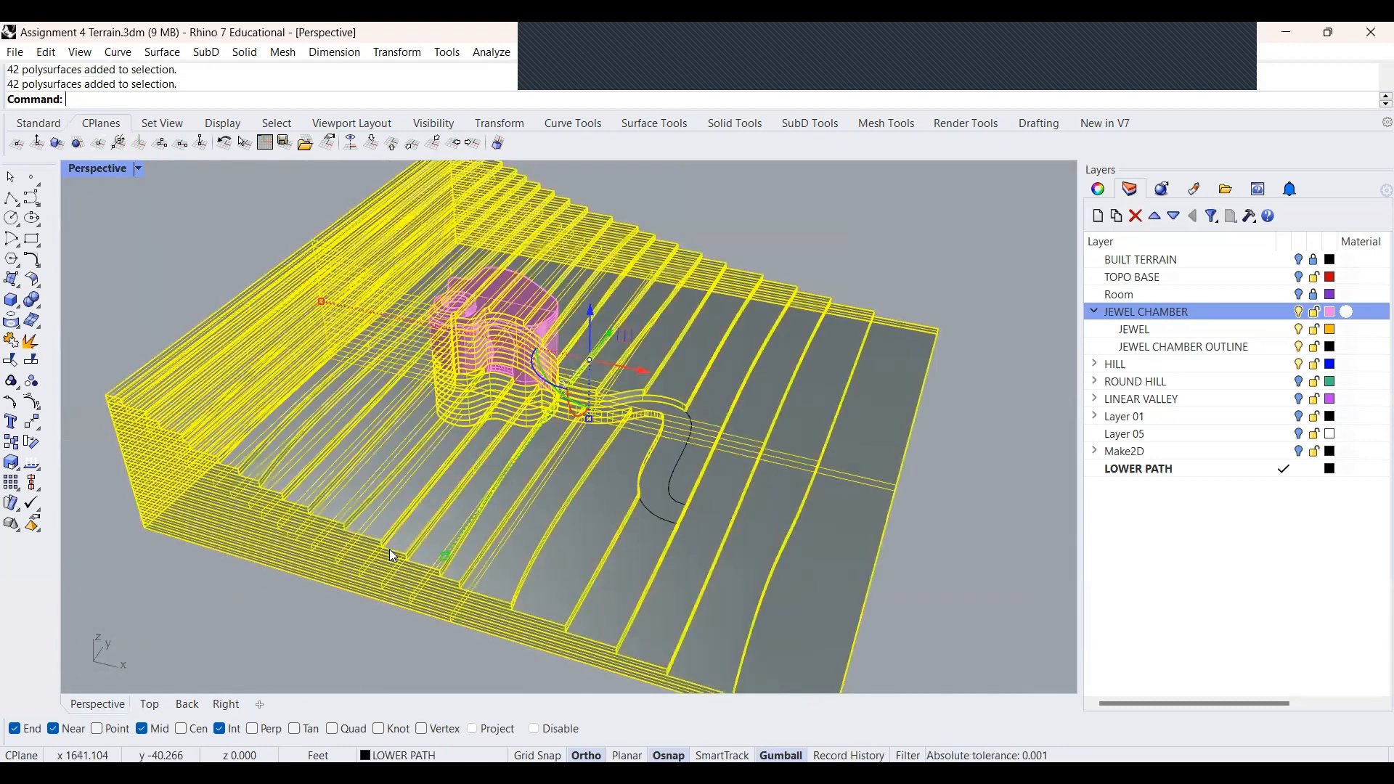
{"action": "key", "text": "ctrl+shift+g"}
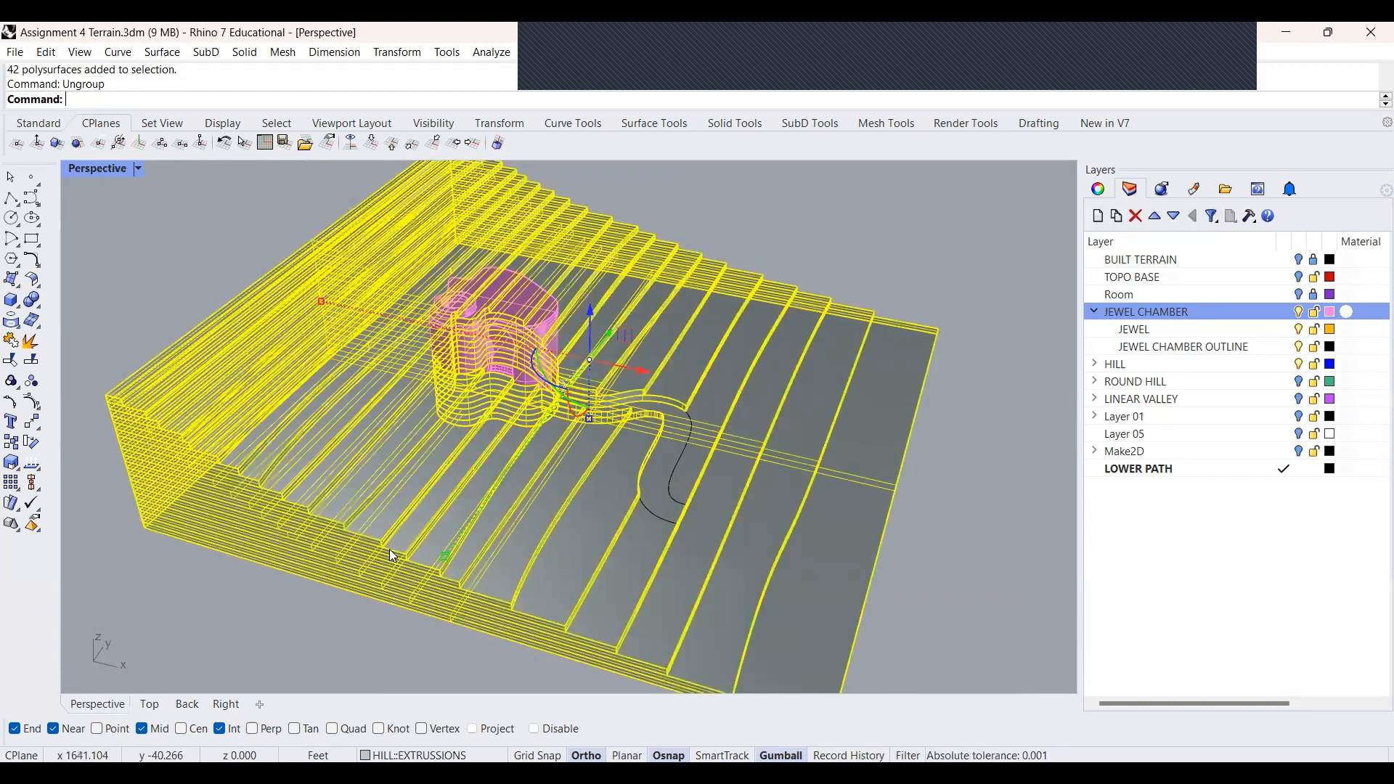
{"action": "key", "text": "Escape"}
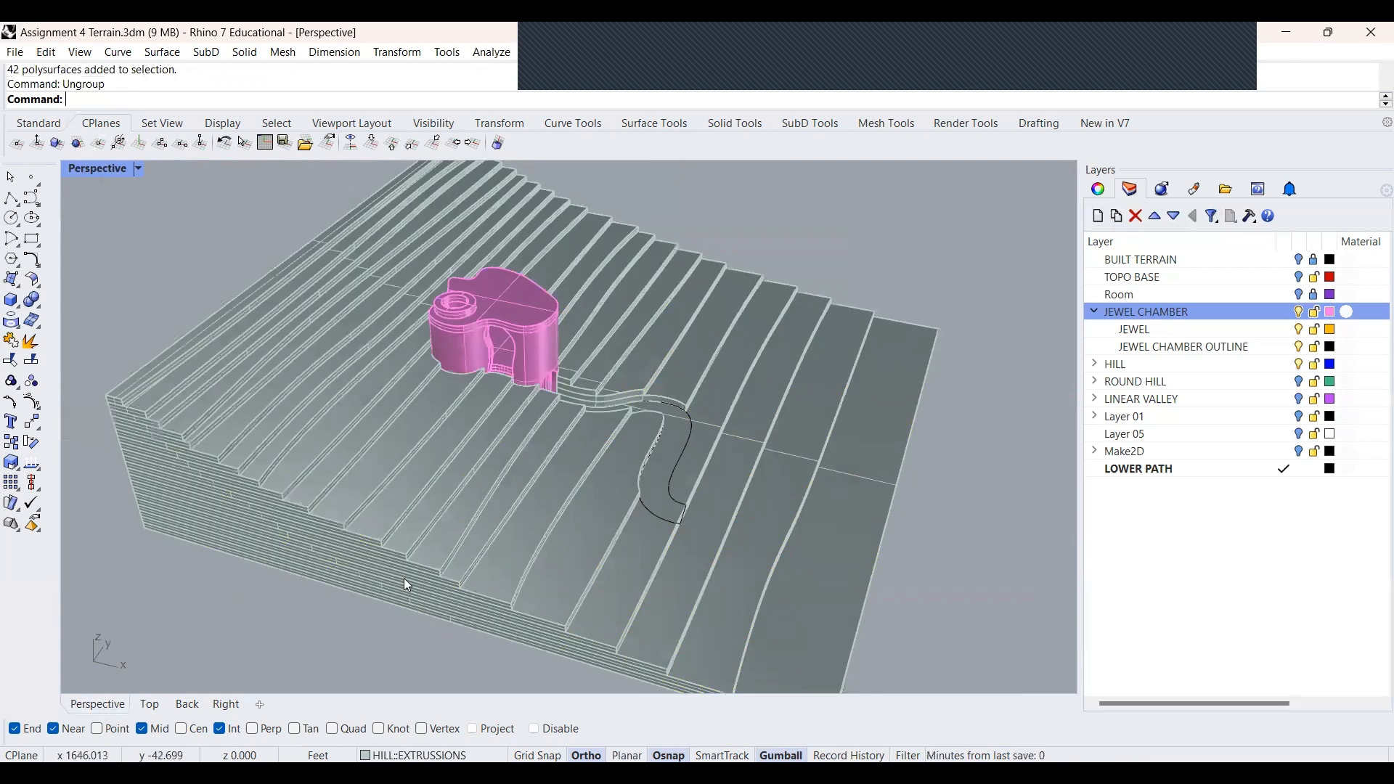
Select the single terrace that wraps the near side of the jewel chamber and examine its extent around the chamber opening
{"action": "left_click", "coordinate": [372, 507]}
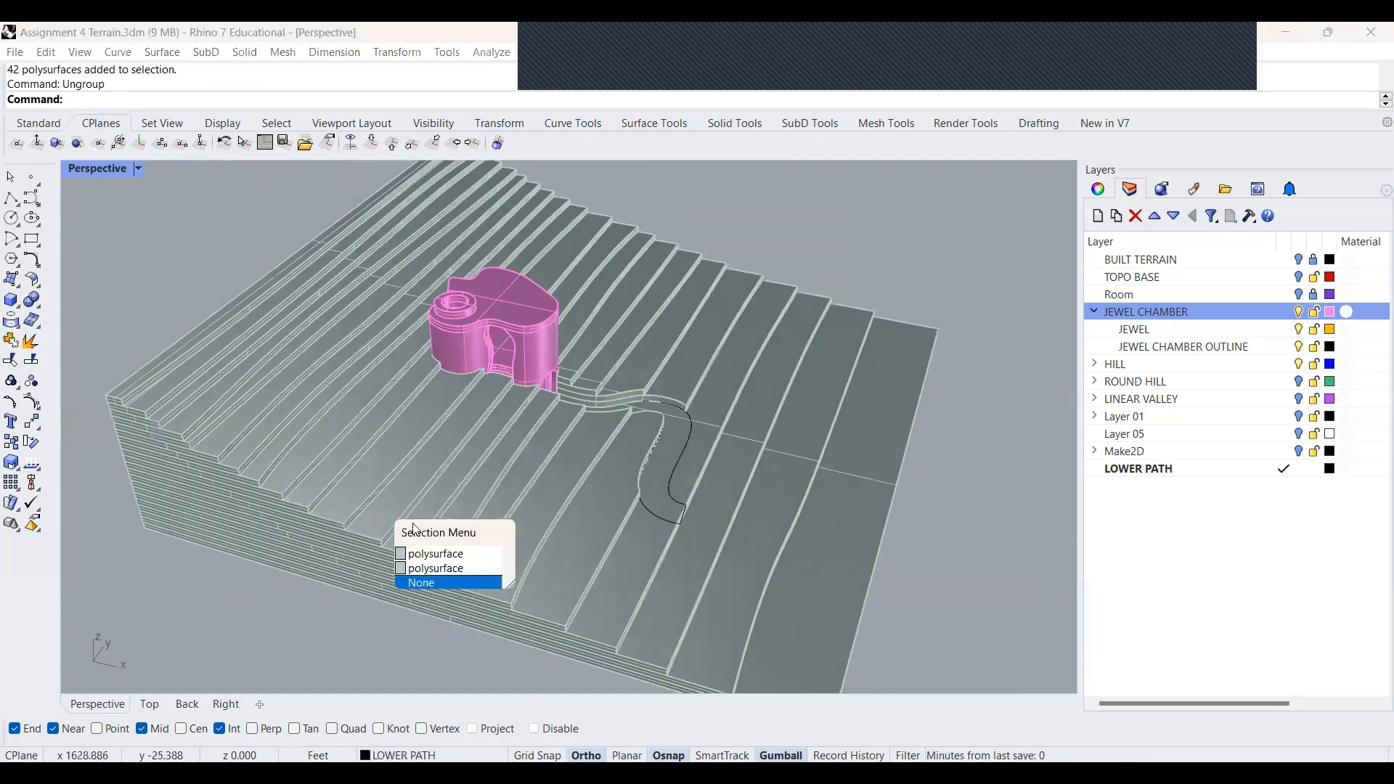
{"action": "left_click", "coordinate": [421, 554]}
{"action": "scroll", "coordinate": [339, 630], "scroll_direction": "up", "scroll_amount": 2}
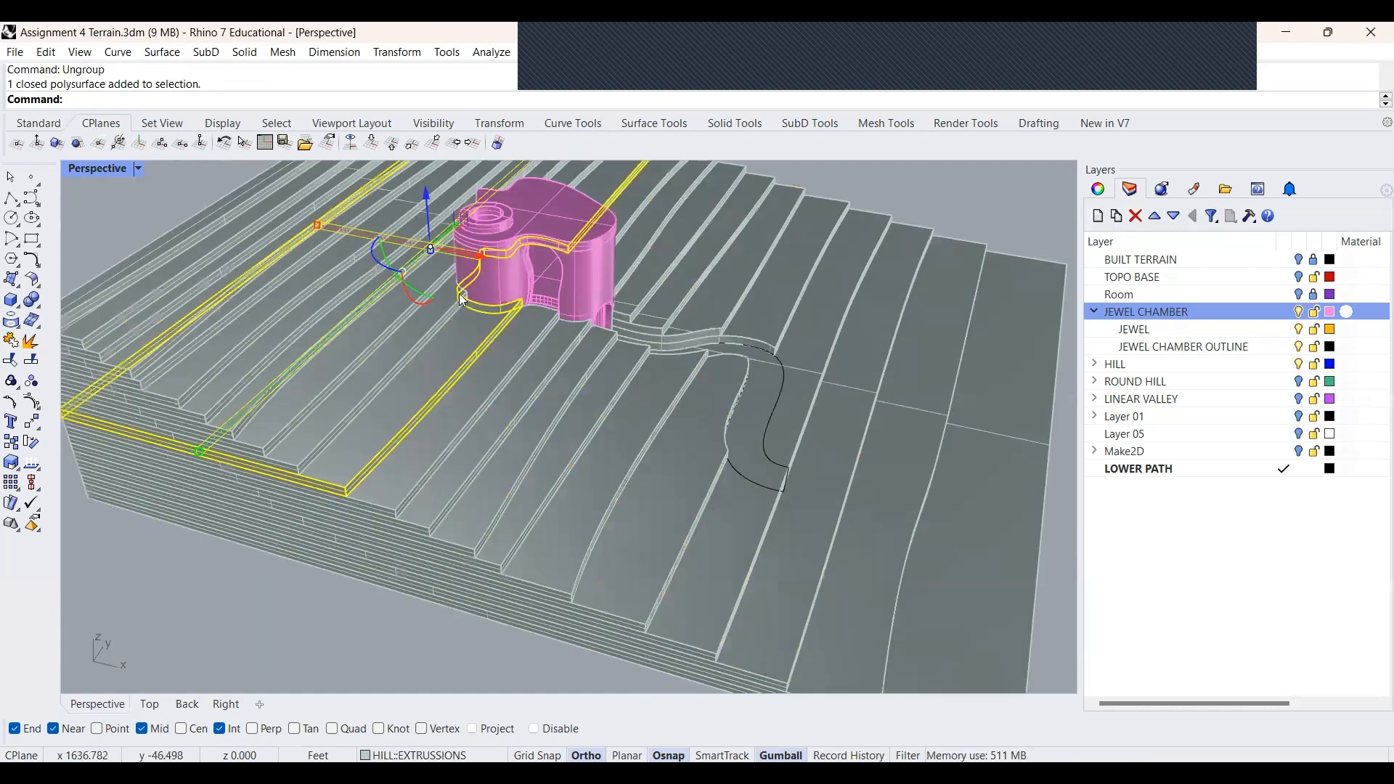
{"action": "scroll", "coordinate": [463, 300], "scroll_direction": "up", "scroll_amount": 2}
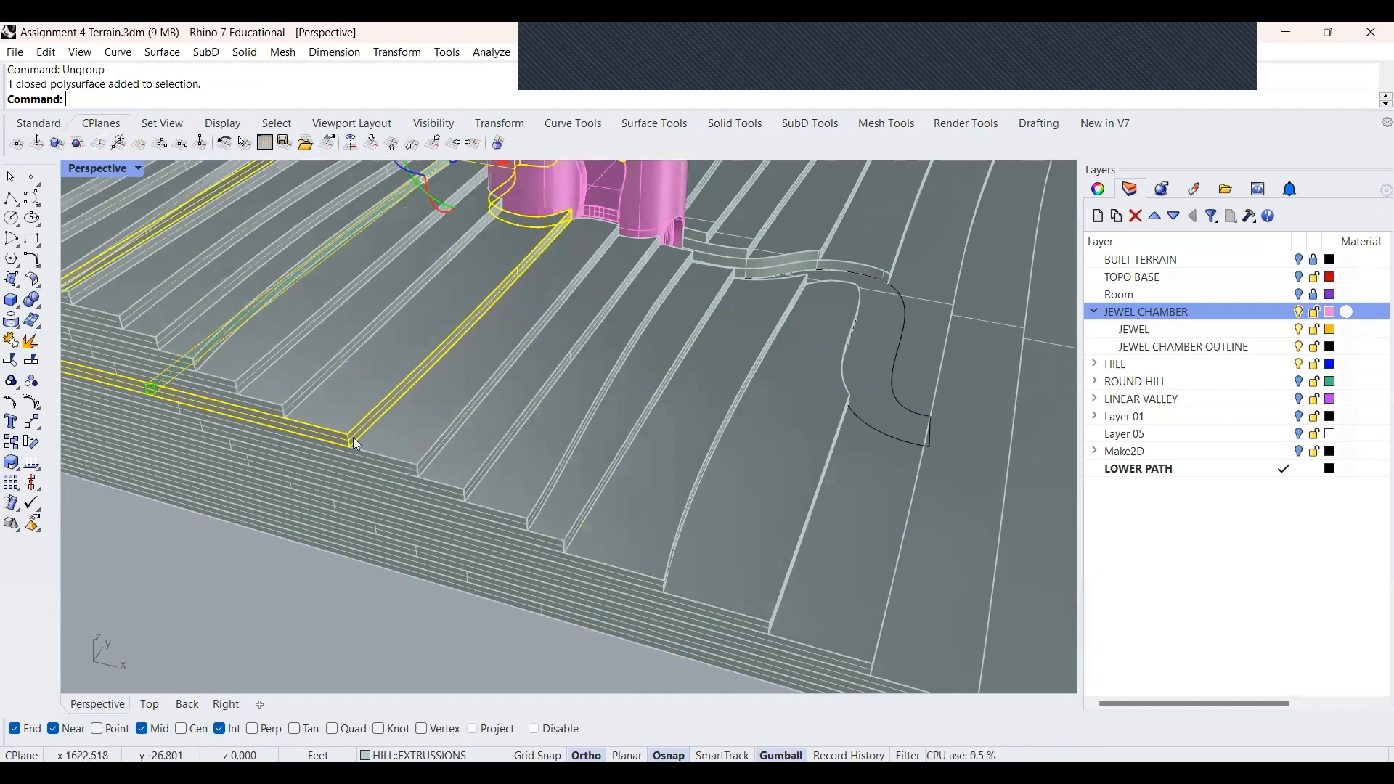
{"action": "scroll", "coordinate": [424, 474], "scroll_direction": "down", "scroll_amount": 3}
{"action": "scroll", "coordinate": [420, 472], "scroll_direction": "down", "scroll_amount": 2}
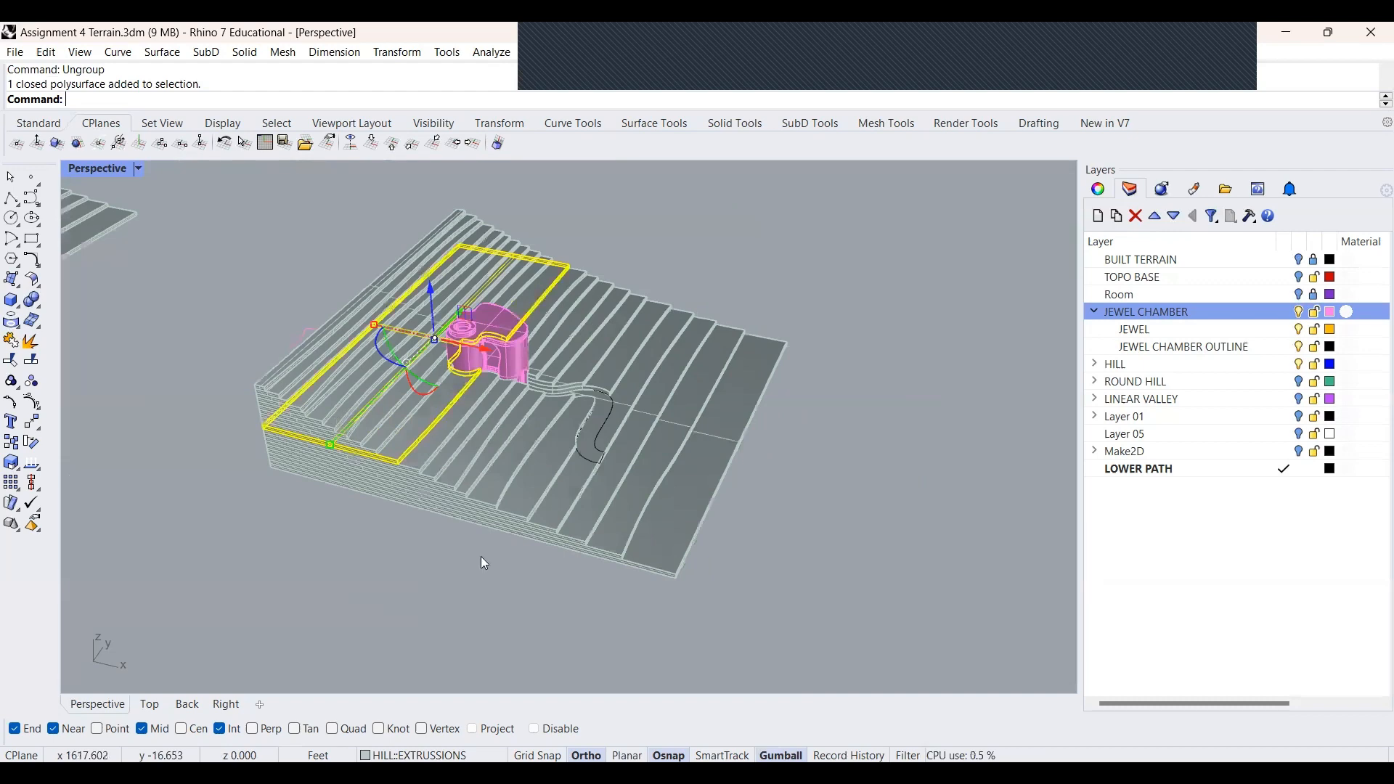
{"action": "scroll", "coordinate": [480, 557], "scroll_direction": "up", "scroll_amount": 4}
{"action": "scroll", "coordinate": [526, 530], "scroll_direction": "up", "scroll_amount": 2}
{"action": "type", "text": "M"}
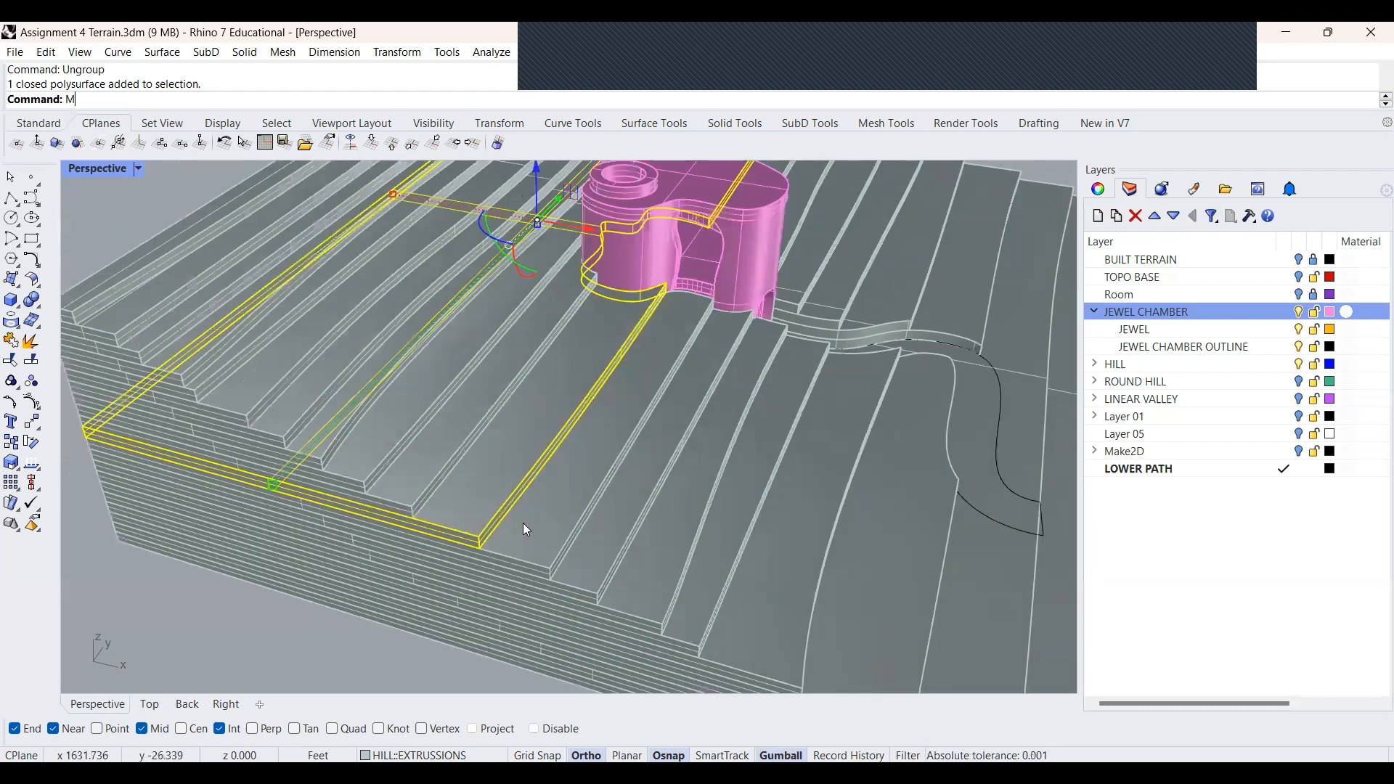
{"action": "type", "text": "oveFace"}
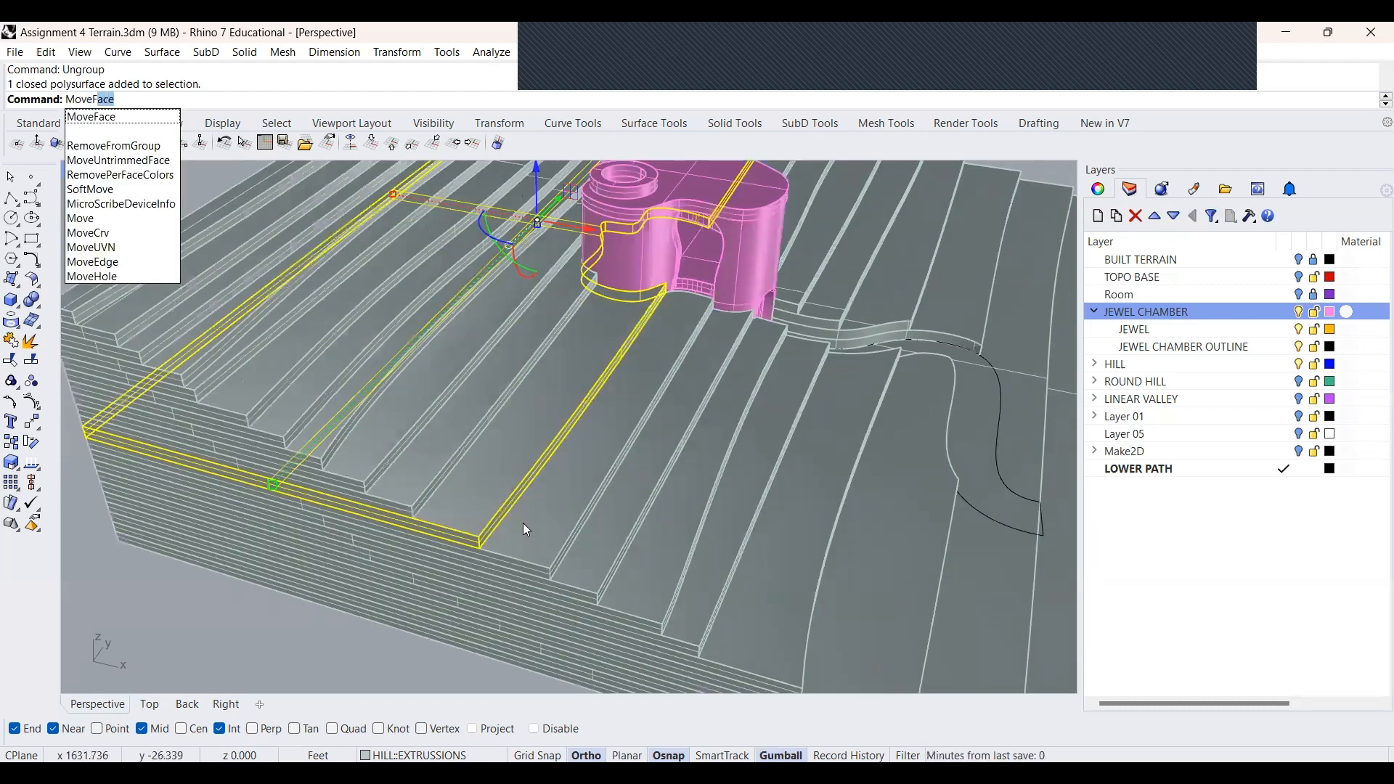
{"action": "key", "text": "Return"}
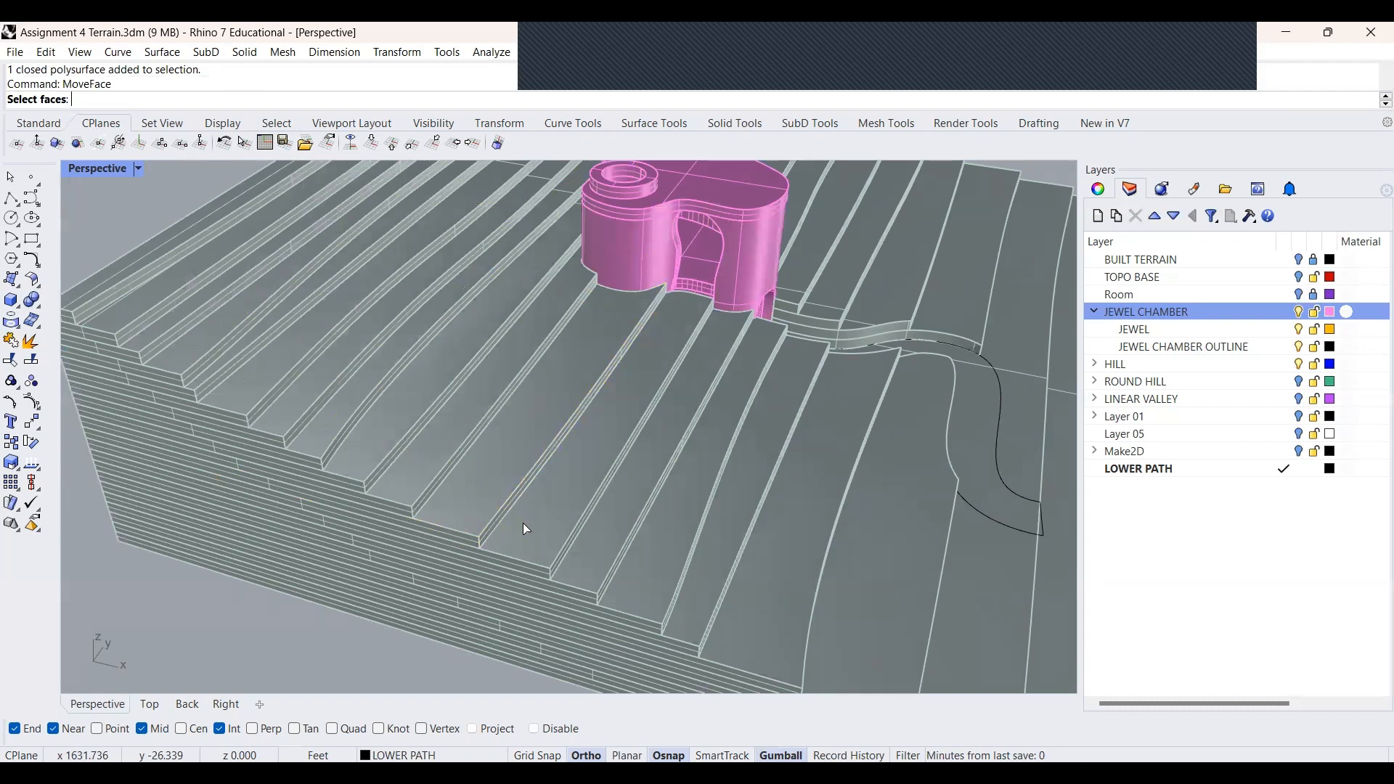
{"action": "scroll", "coordinate": [523, 525], "scroll_direction": "up", "scroll_amount": 2}
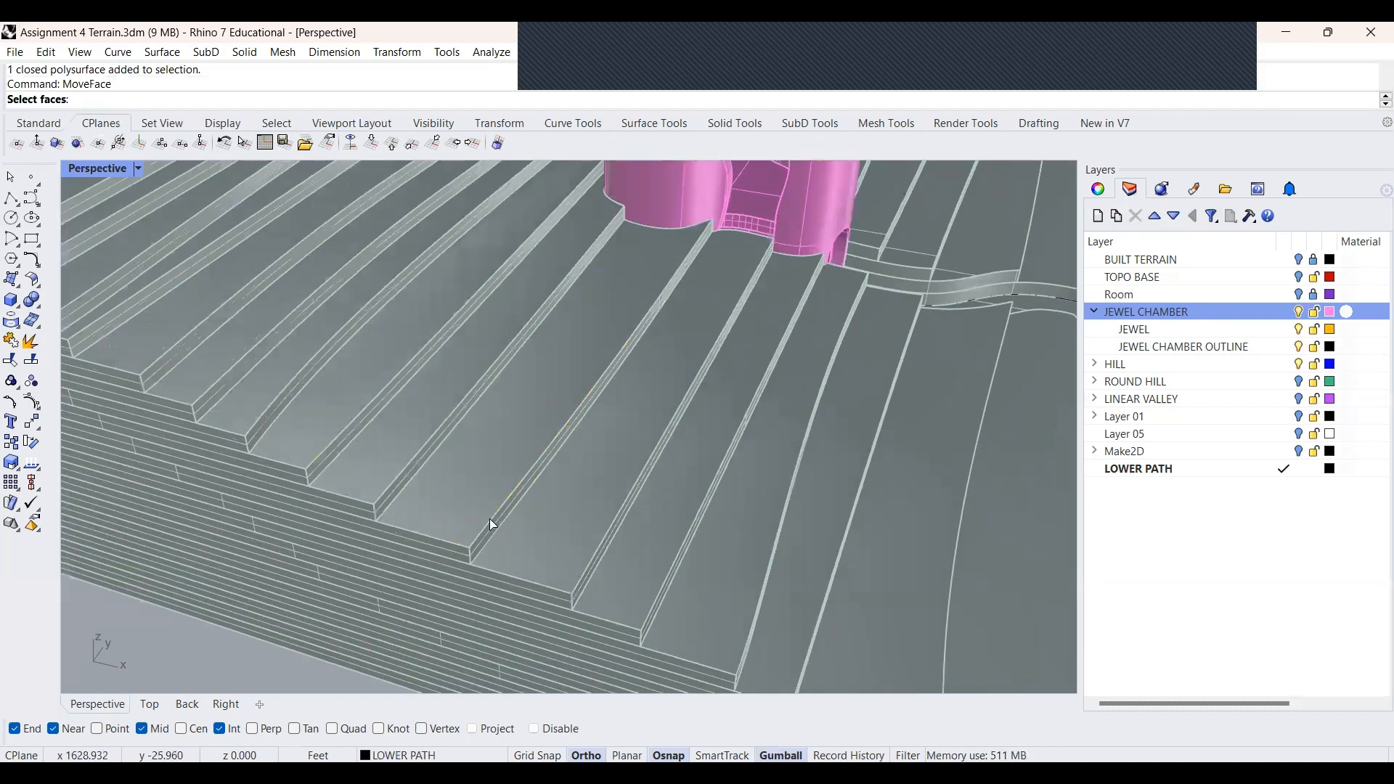
{"action": "scroll", "coordinate": [487, 558], "scroll_direction": "up", "scroll_amount": 2}
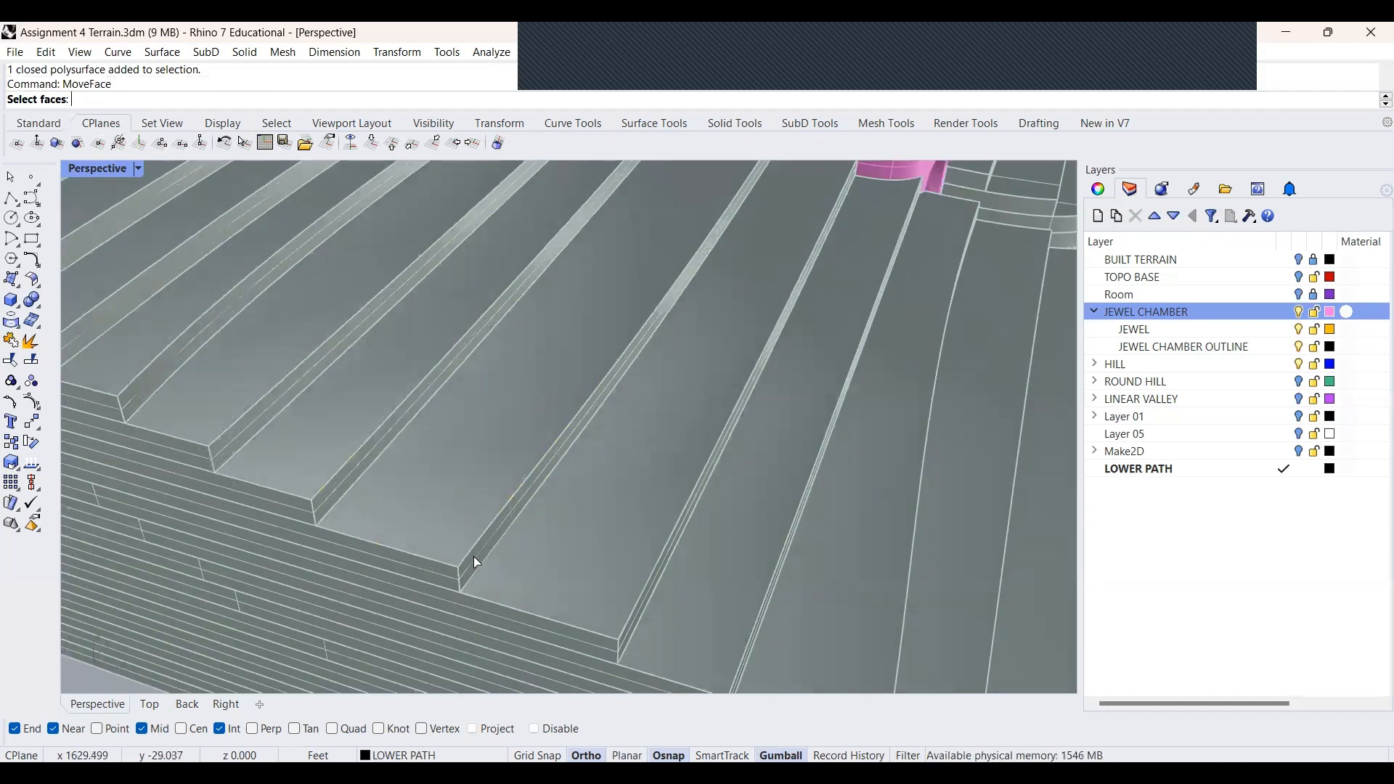
{"action": "left_click", "coordinate": [474, 558]}
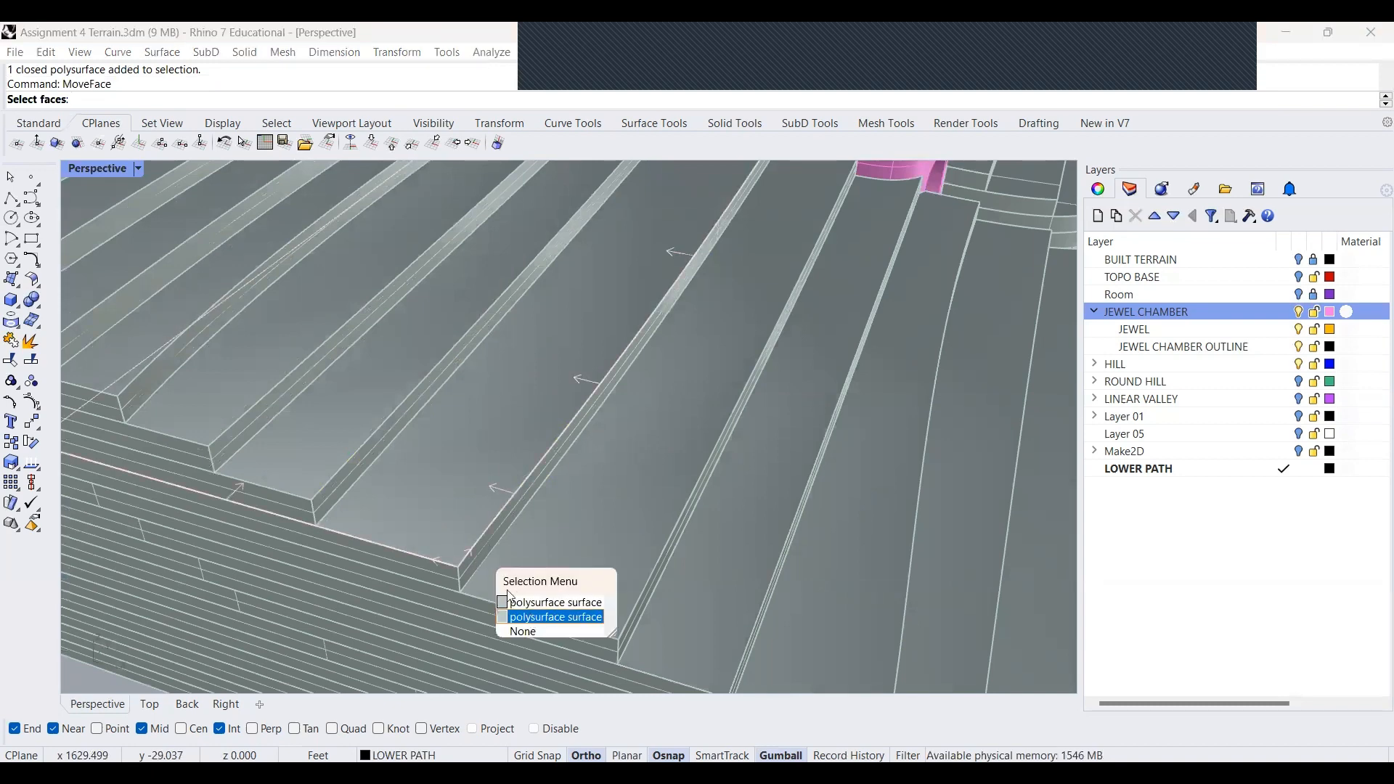
{"action": "left_click", "coordinate": [463, 570]}
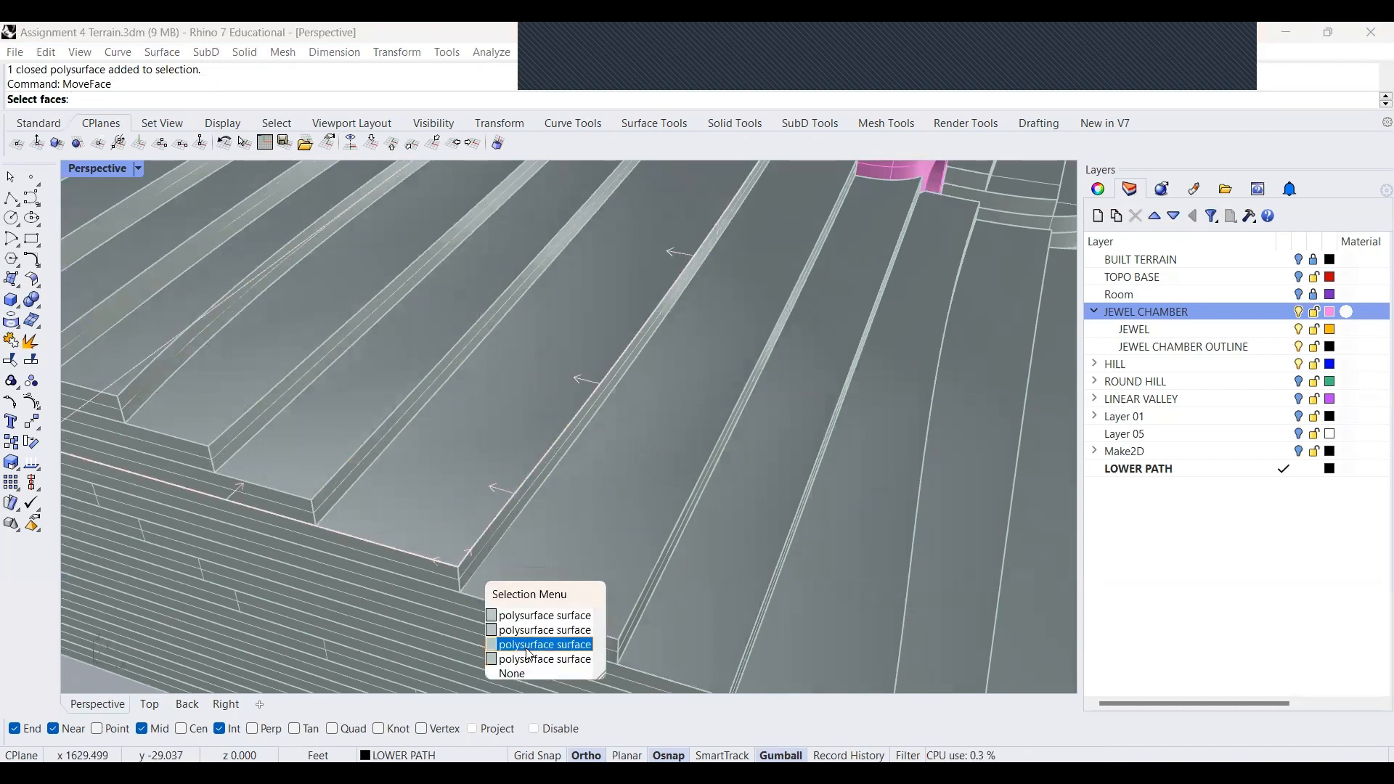
{"action": "left_click", "coordinate": [533, 654]}
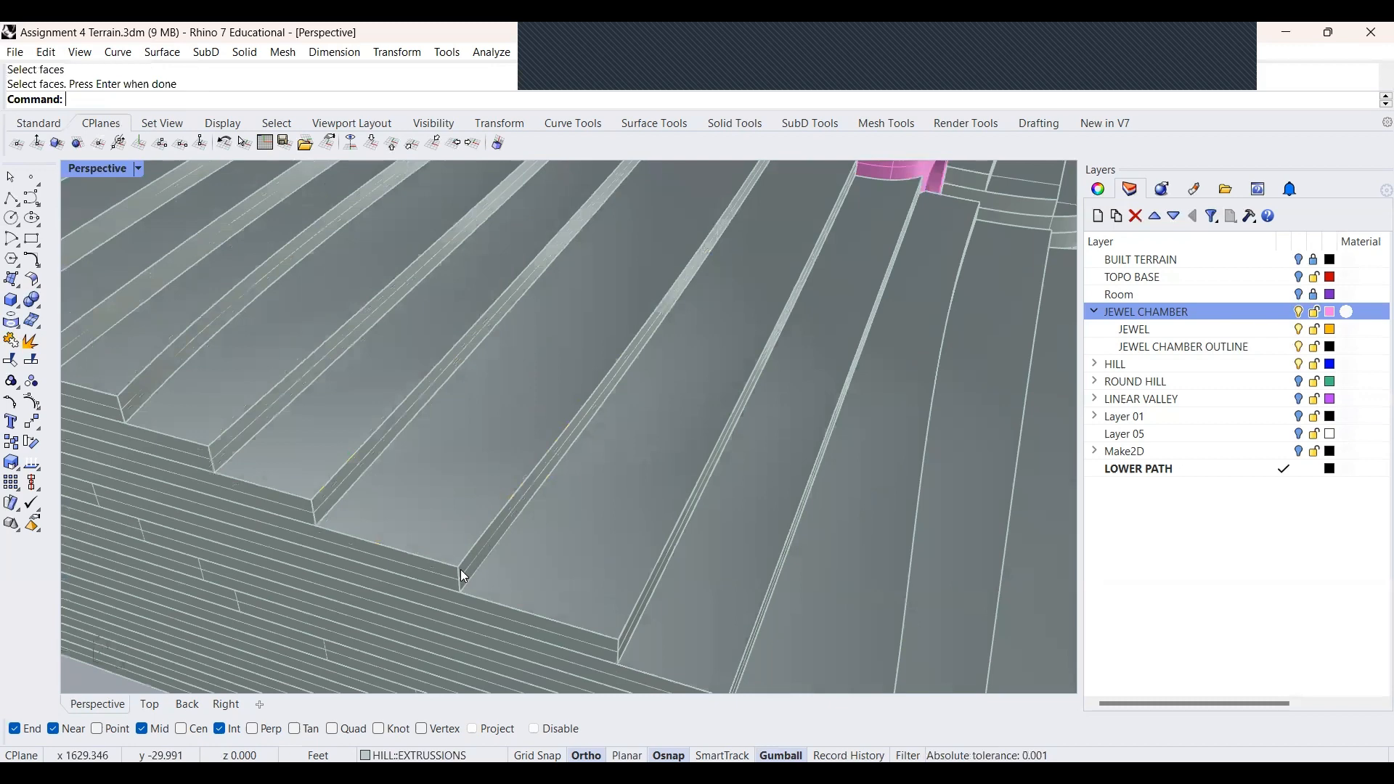
Start MoveFace and pick the front riser face of the terrace that ends beside the chamber opening
{"action": "left_click", "coordinate": [462, 571]}
{"action": "type", "text": "Move"}
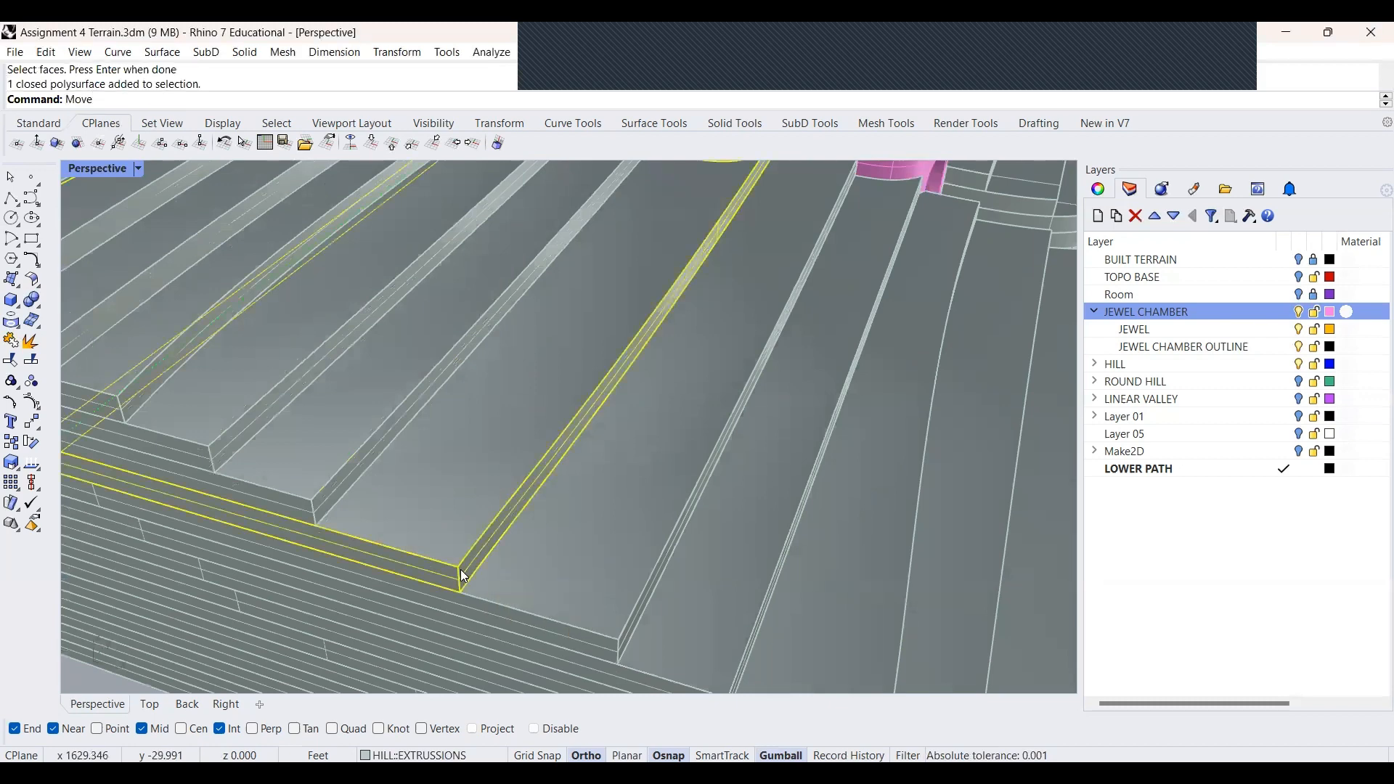
{"action": "type", "text": "Face"}
{"action": "key", "text": "Return"}
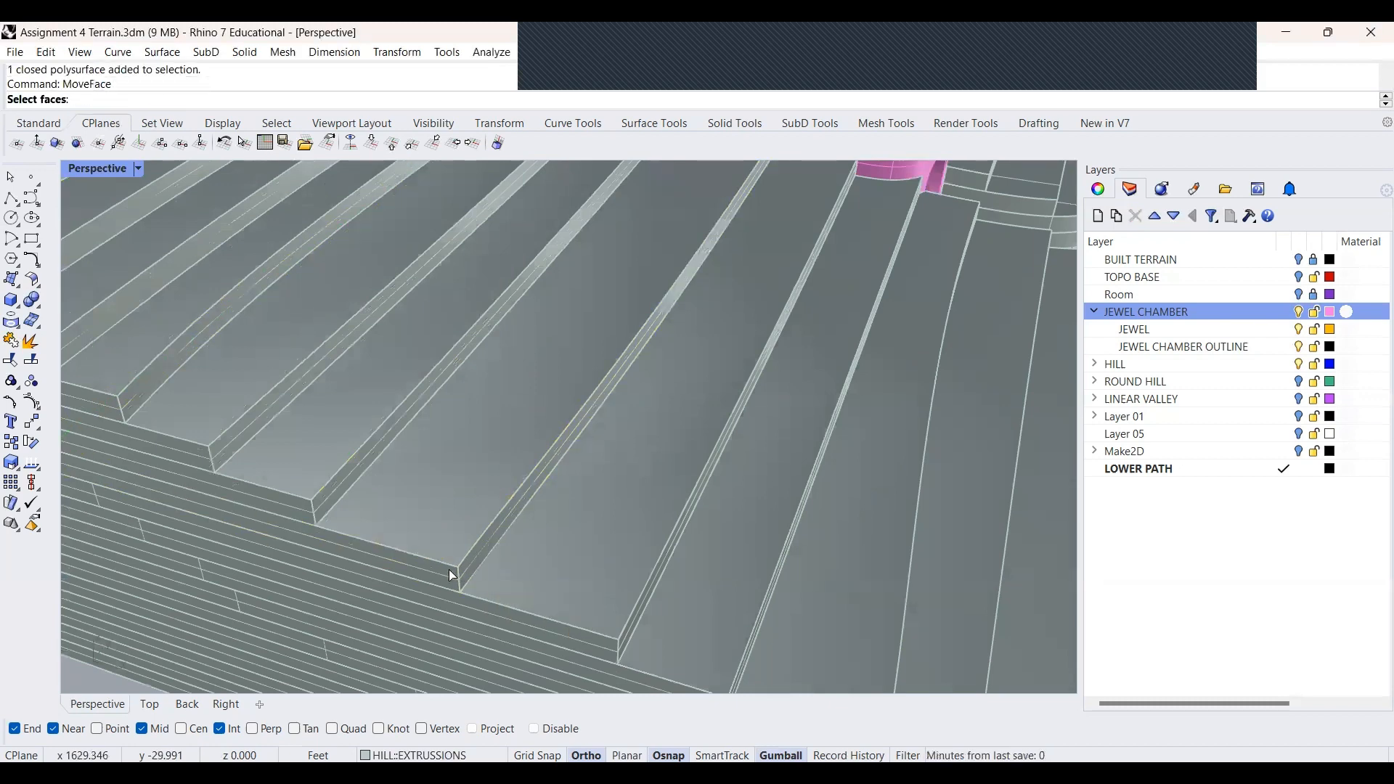
{"action": "scroll", "coordinate": [464, 577], "scroll_direction": "up", "scroll_amount": 2}
{"action": "scroll", "coordinate": [476, 577], "scroll_direction": "up", "scroll_amount": 3}
{"action": "scroll", "coordinate": [468, 560], "scroll_direction": "down", "scroll_amount": 3}
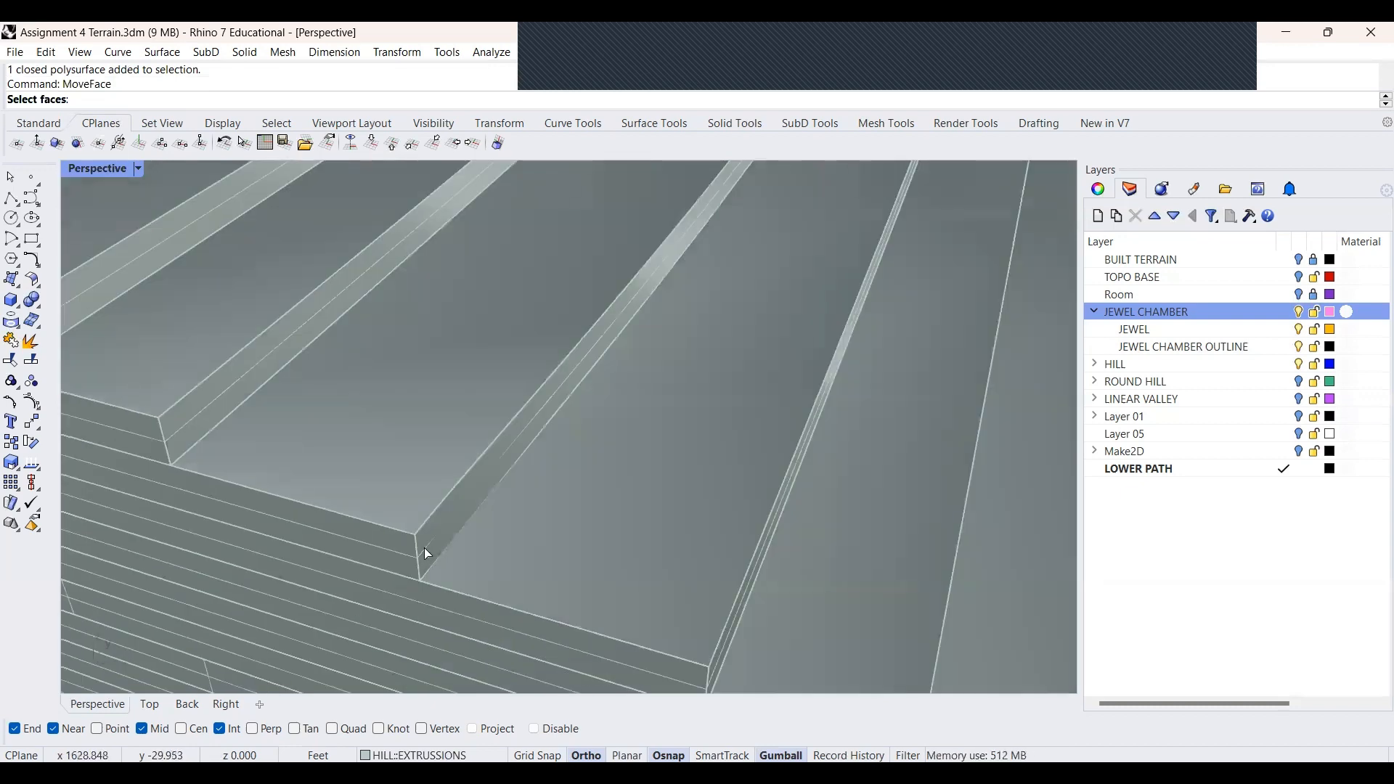
{"action": "left_click", "coordinate": [424, 548]}
{"action": "left_click", "coordinate": [482, 594]}
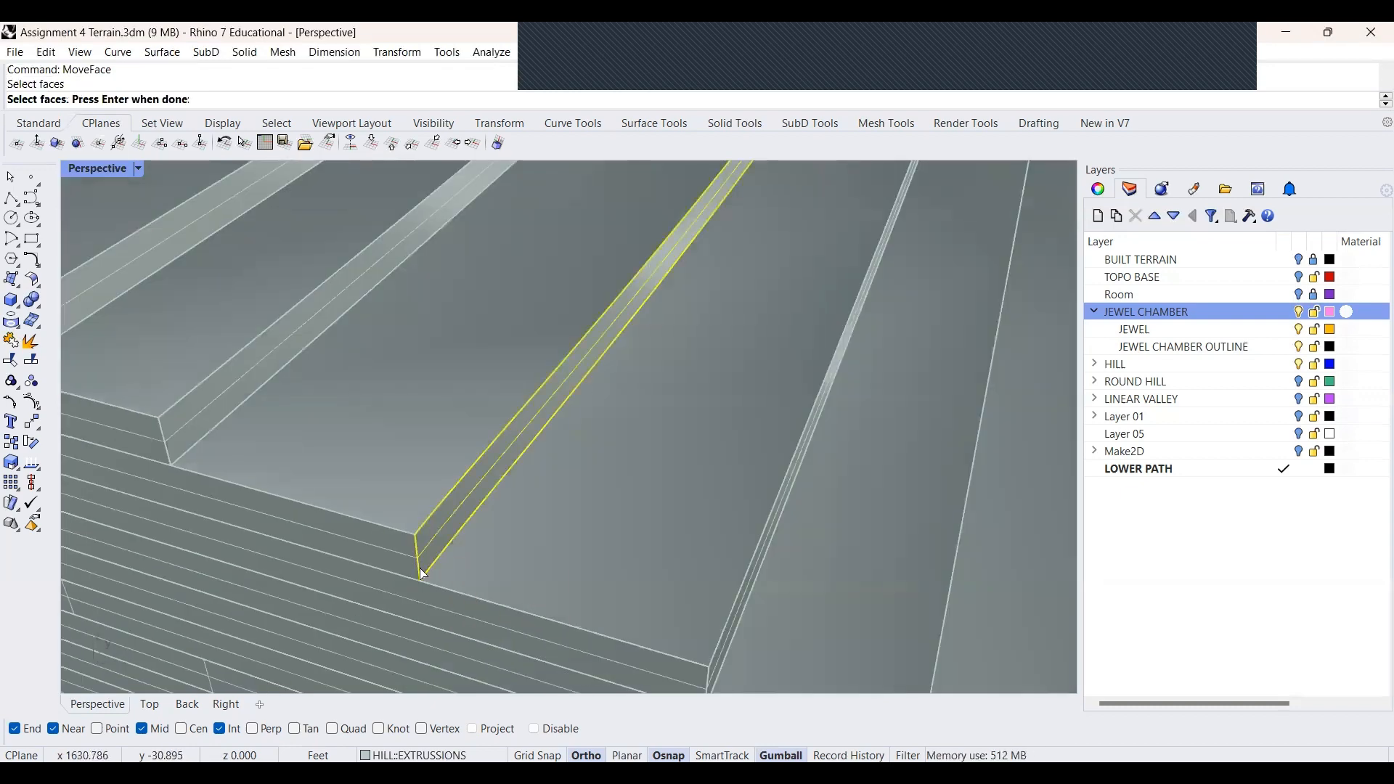
{"action": "scroll", "coordinate": [415, 568], "scroll_direction": "down", "scroll_amount": 3}
{"action": "scroll", "coordinate": [415, 568], "scroll_direction": "up", "scroll_amount": 2}
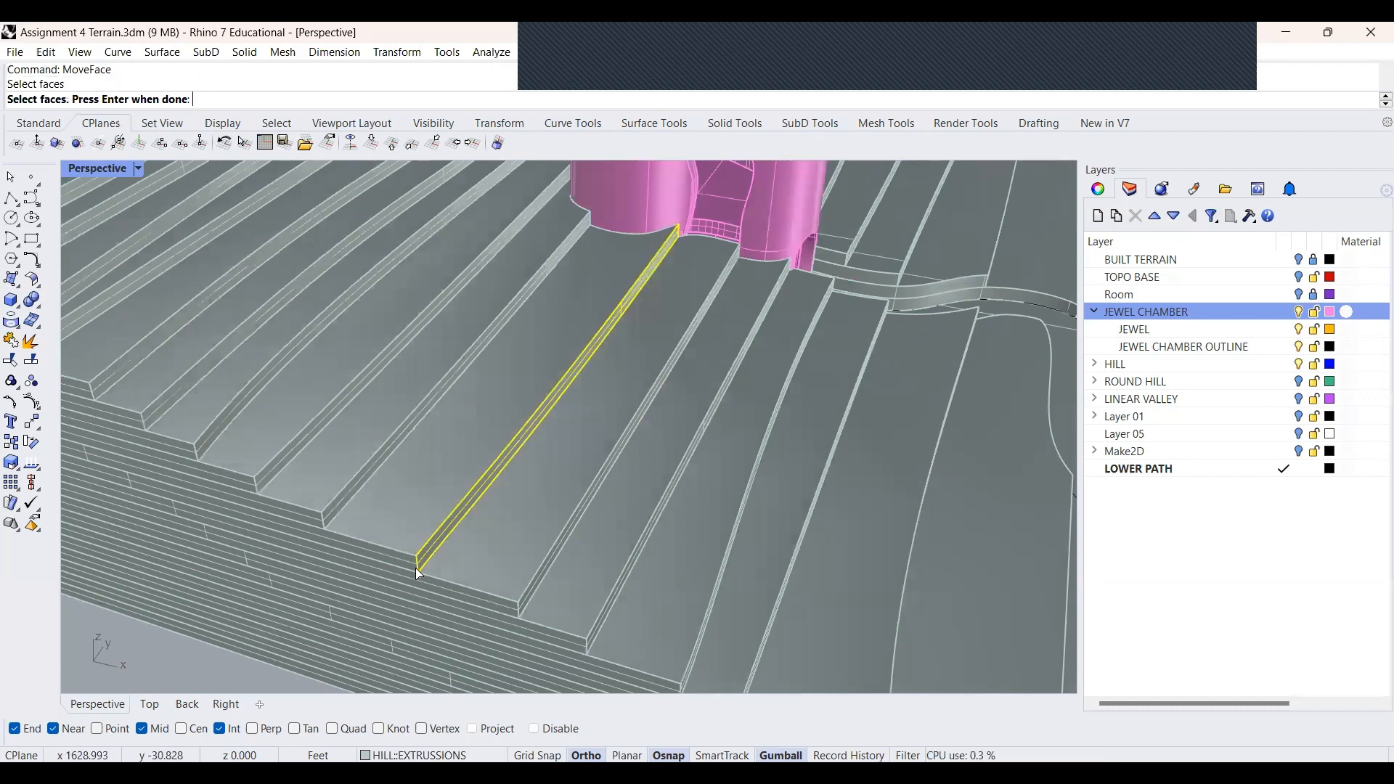
Turn on Planar and move the riser face about 2 feet uphill from its lower corner along the terrace's side edge
{"action": "key", "text": "Return"}
{"action": "scroll", "coordinate": [417, 568], "scroll_direction": "up", "scroll_amount": 3}
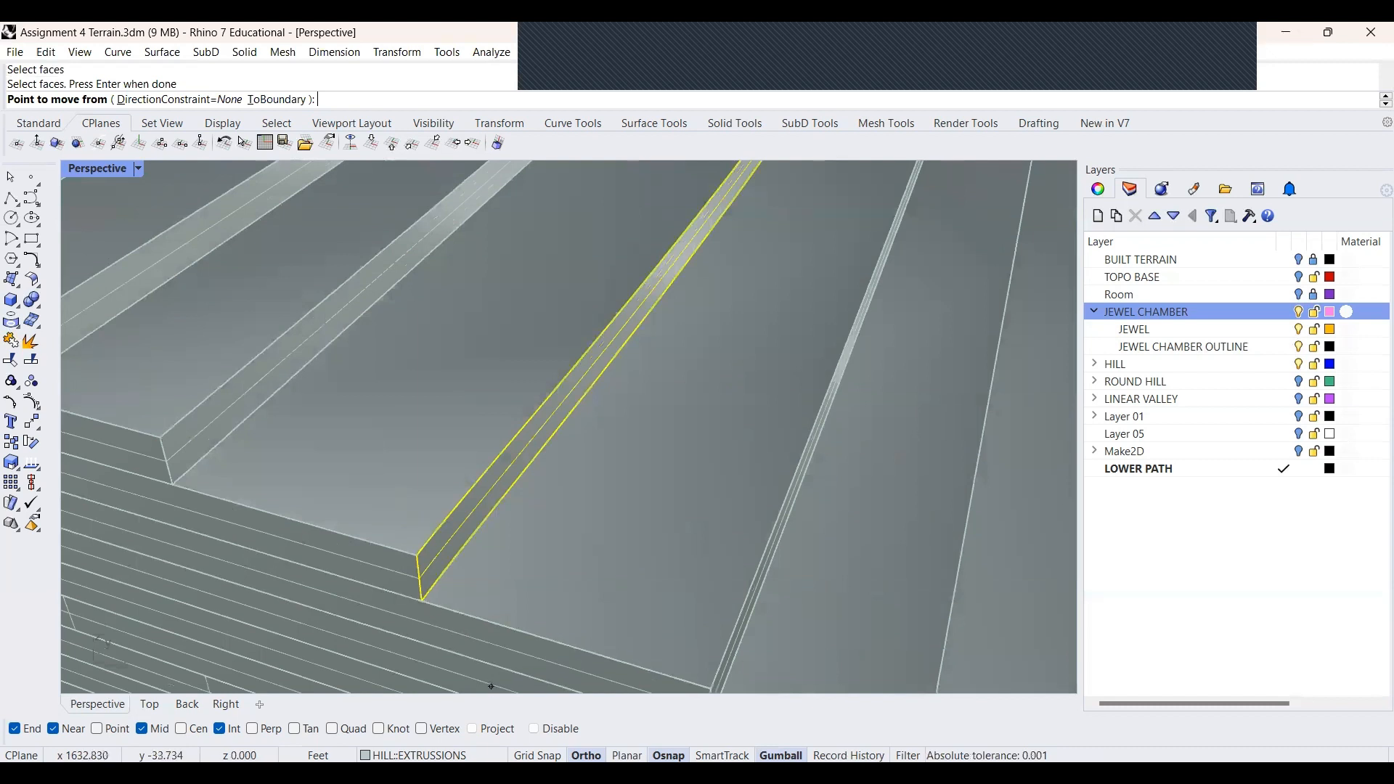
{"action": "left_click", "coordinate": [626, 755]}
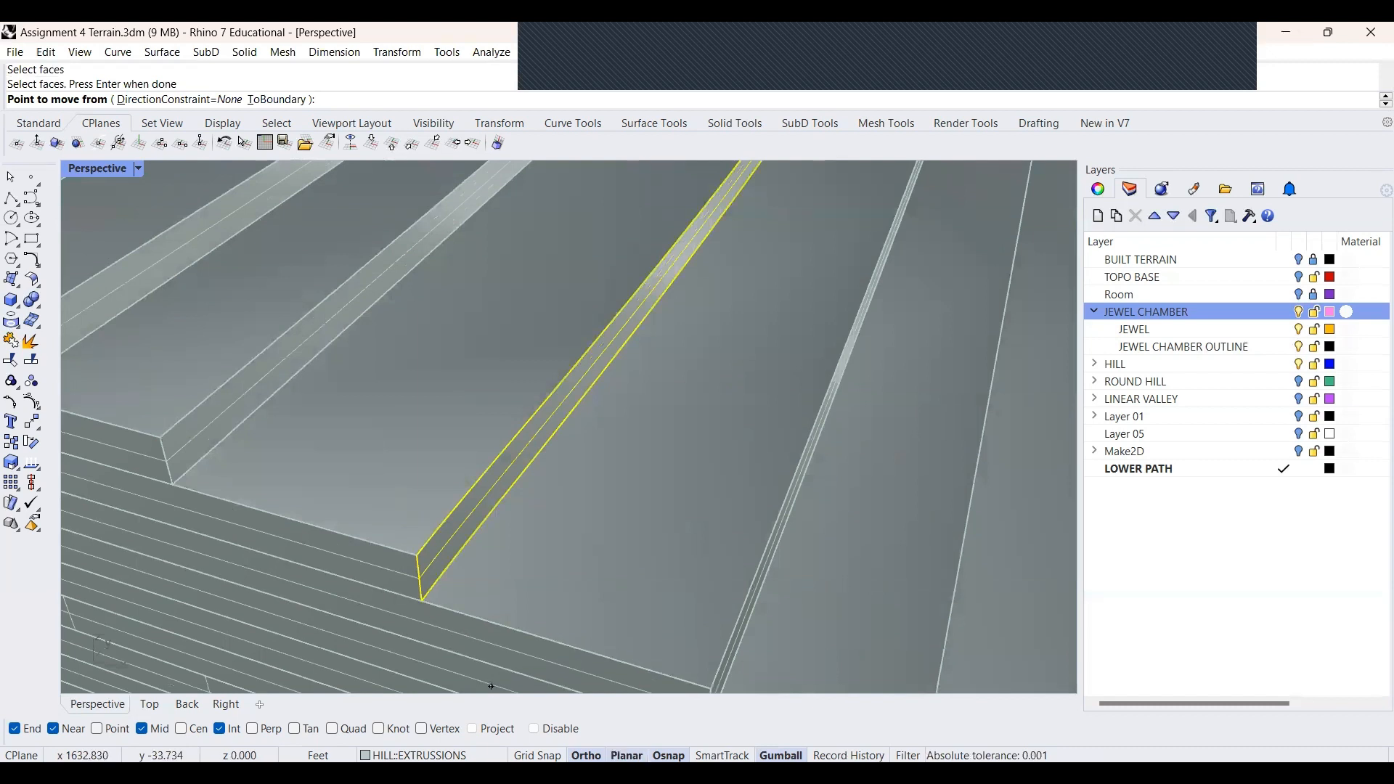
{"action": "left_click", "coordinate": [426, 597]}
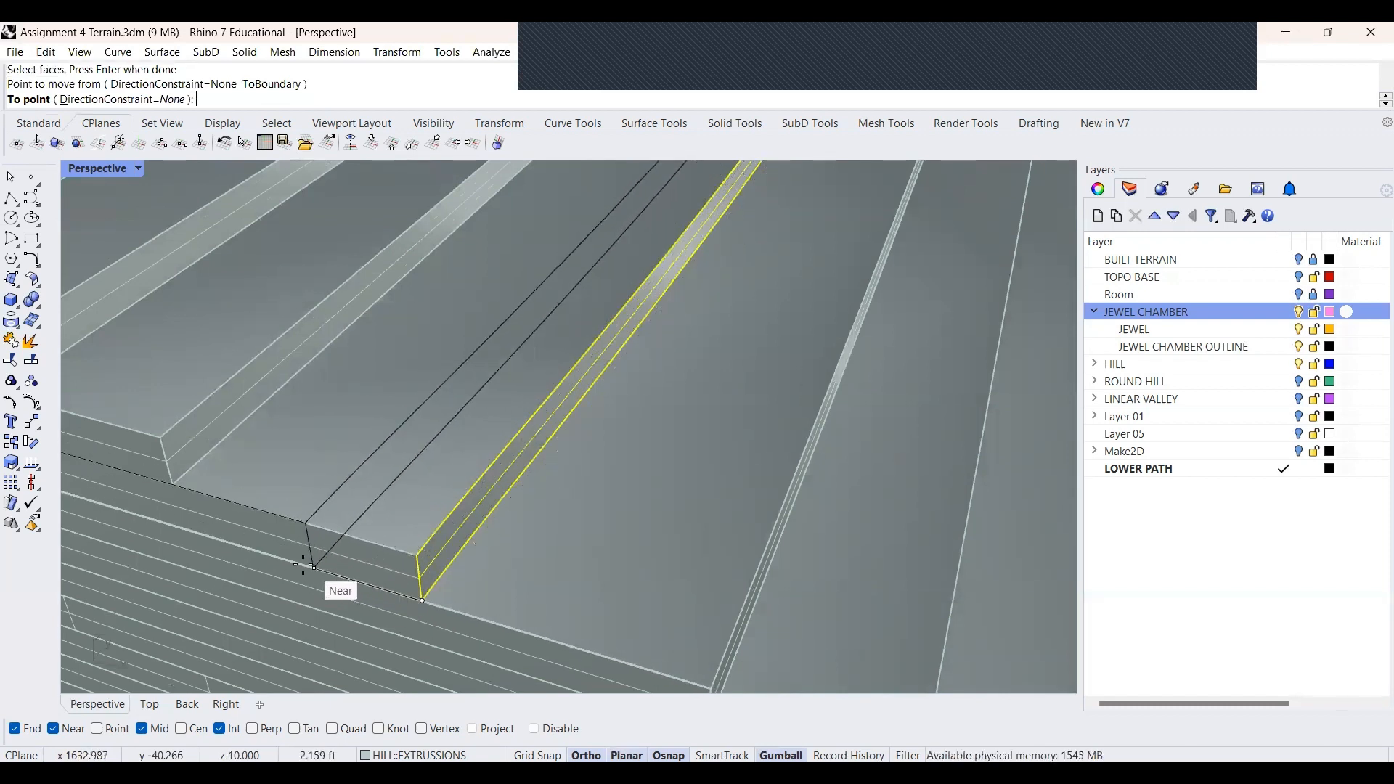
{"action": "scroll", "coordinate": [308, 565], "scroll_direction": "down", "scroll_amount": 2}
{"action": "scroll", "coordinate": [308, 566], "scroll_direction": "down", "scroll_amount": 2}
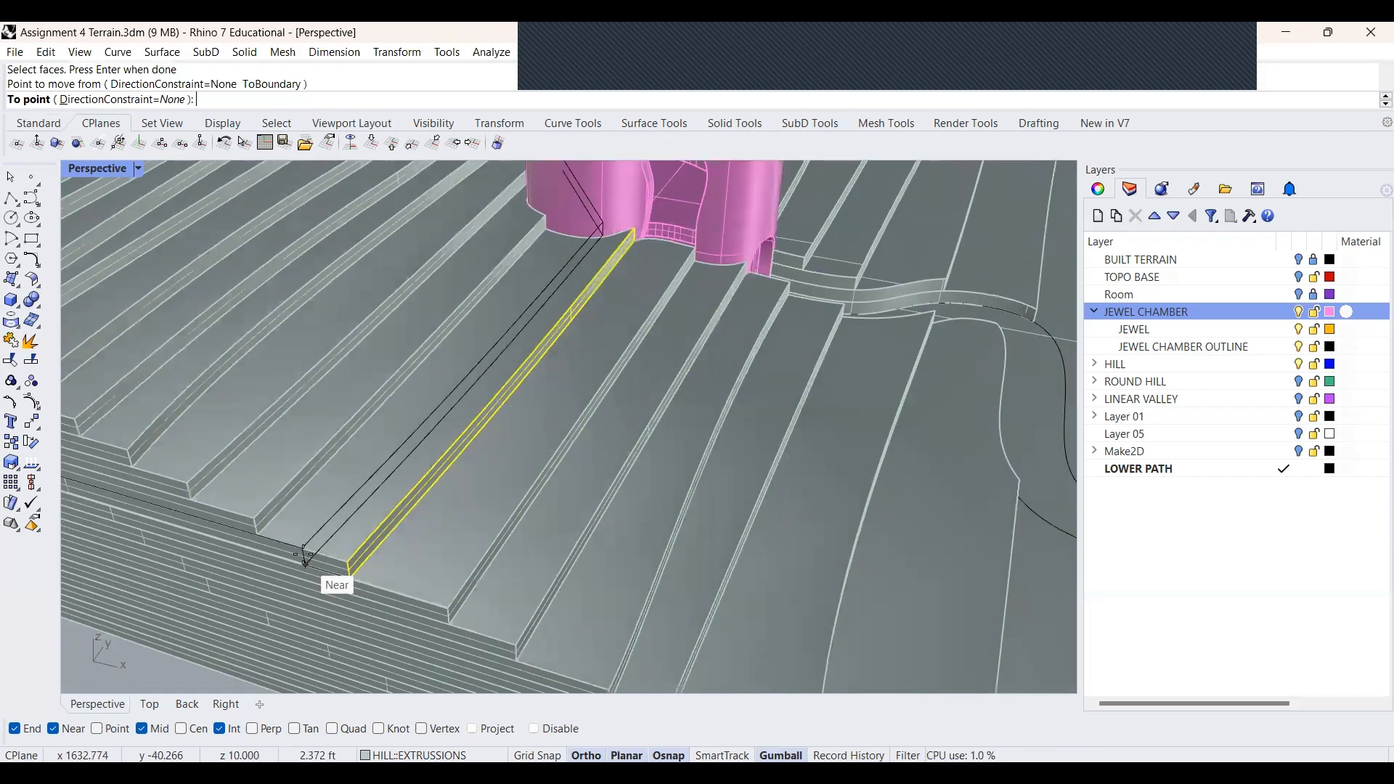
{"action": "left_click", "coordinate": [315, 565]}
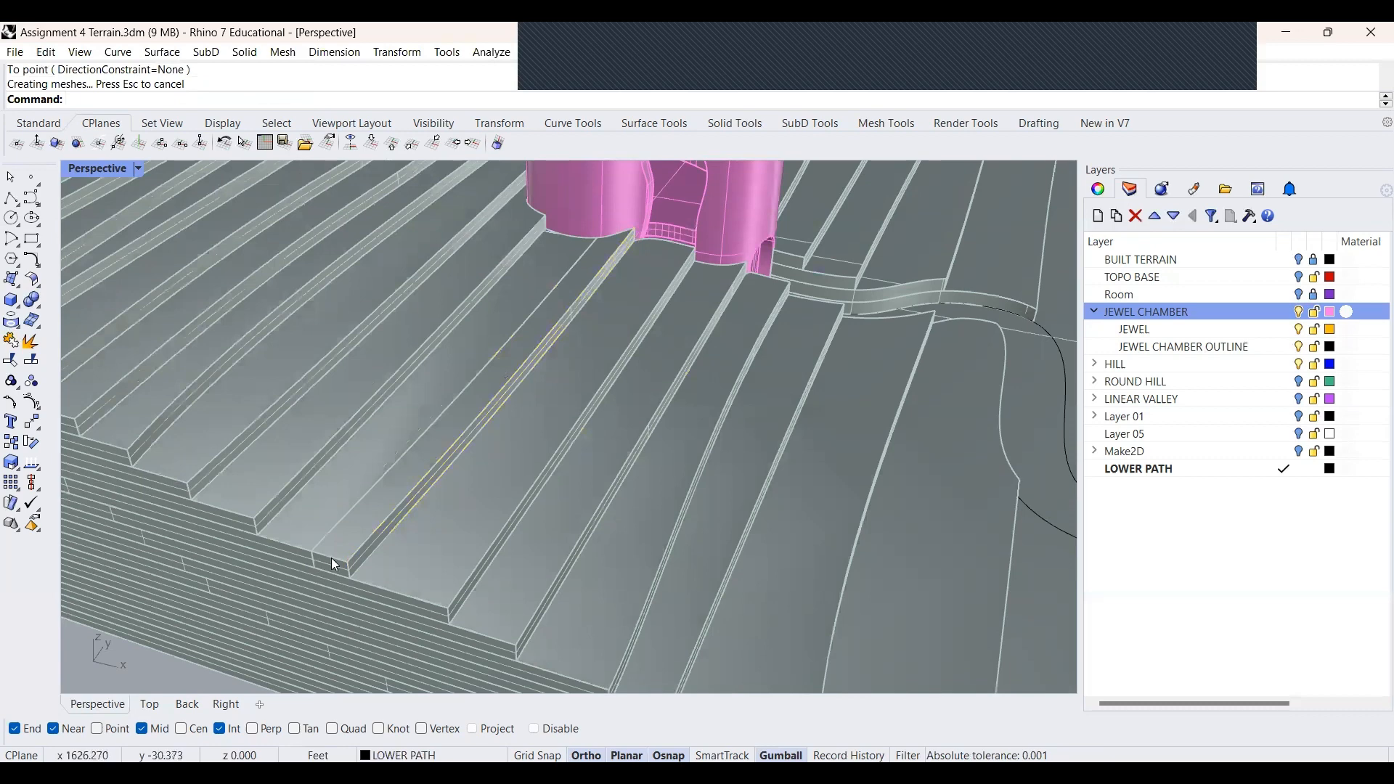
Delete the unmoved copy of the terrace beside the chamber opening and the overlapping copy of the terrace just below it
{"action": "left_click", "coordinate": [330, 559]}
{"action": "key", "text": "Delete"}
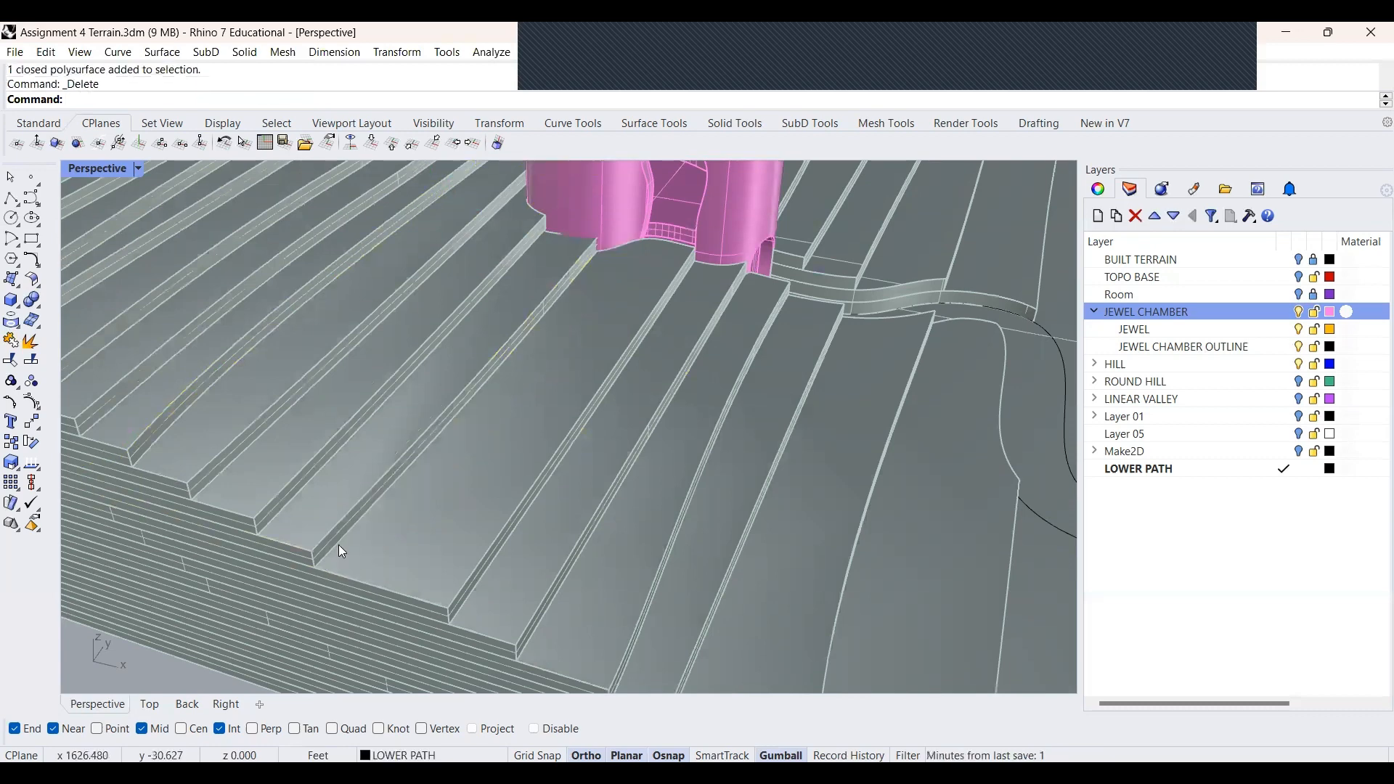
{"action": "left_click", "coordinate": [363, 501]}
{"action": "left_click", "coordinate": [410, 604]}
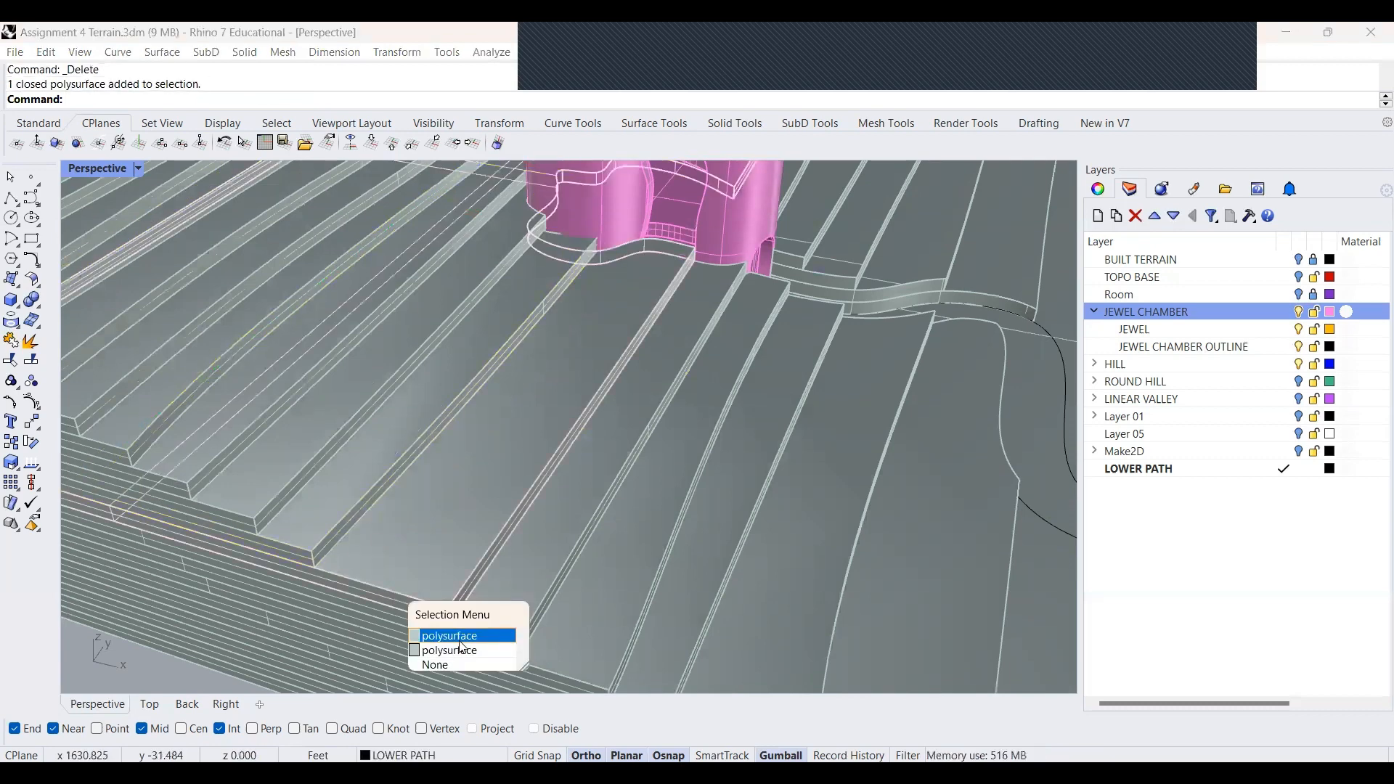
{"action": "left_click", "coordinate": [459, 641]}
{"action": "key", "text": "Delete"}
Delete the overlapping copy of the terrace two levels below the moved riser, choosing it among the stacked polysurfaces
{"action": "left_click", "coordinate": [369, 493]}
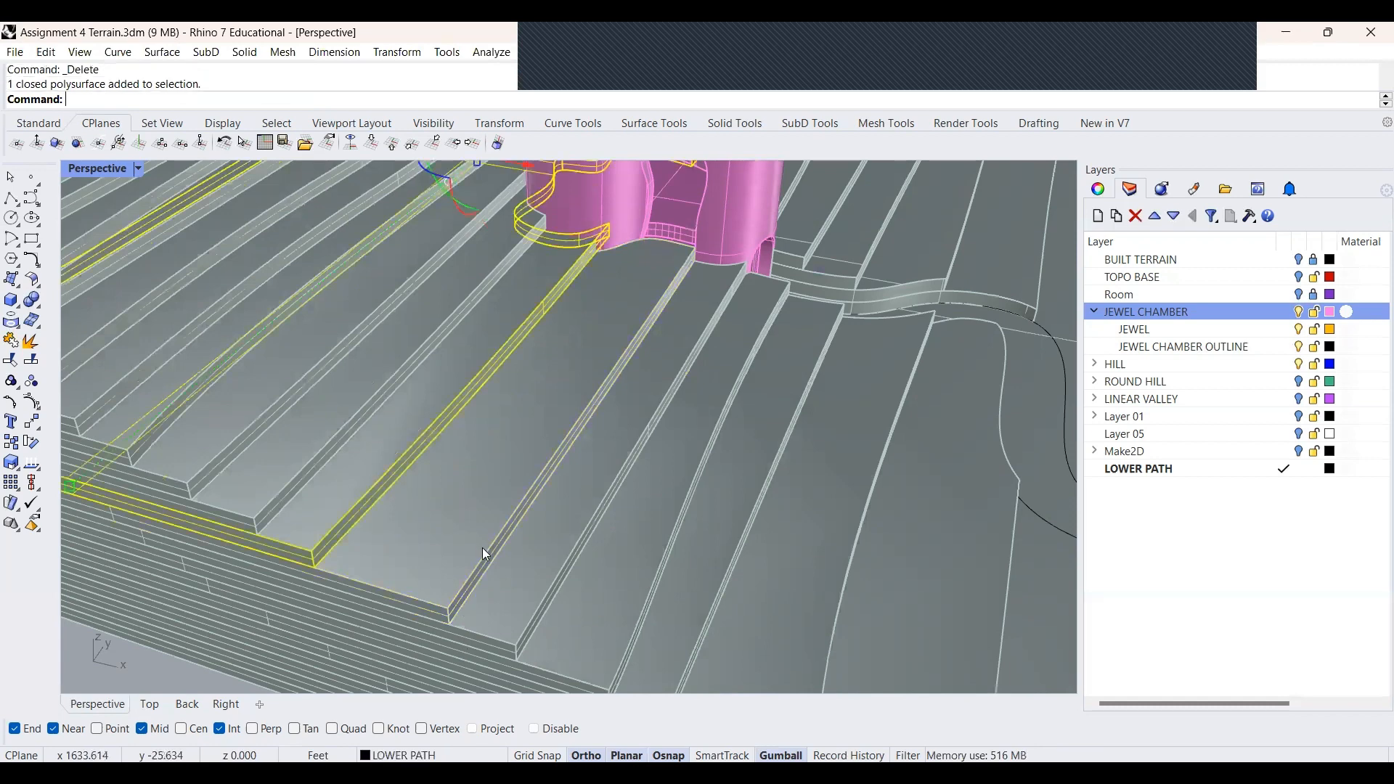
{"action": "left_click", "coordinate": [510, 608], "text": "shift"}
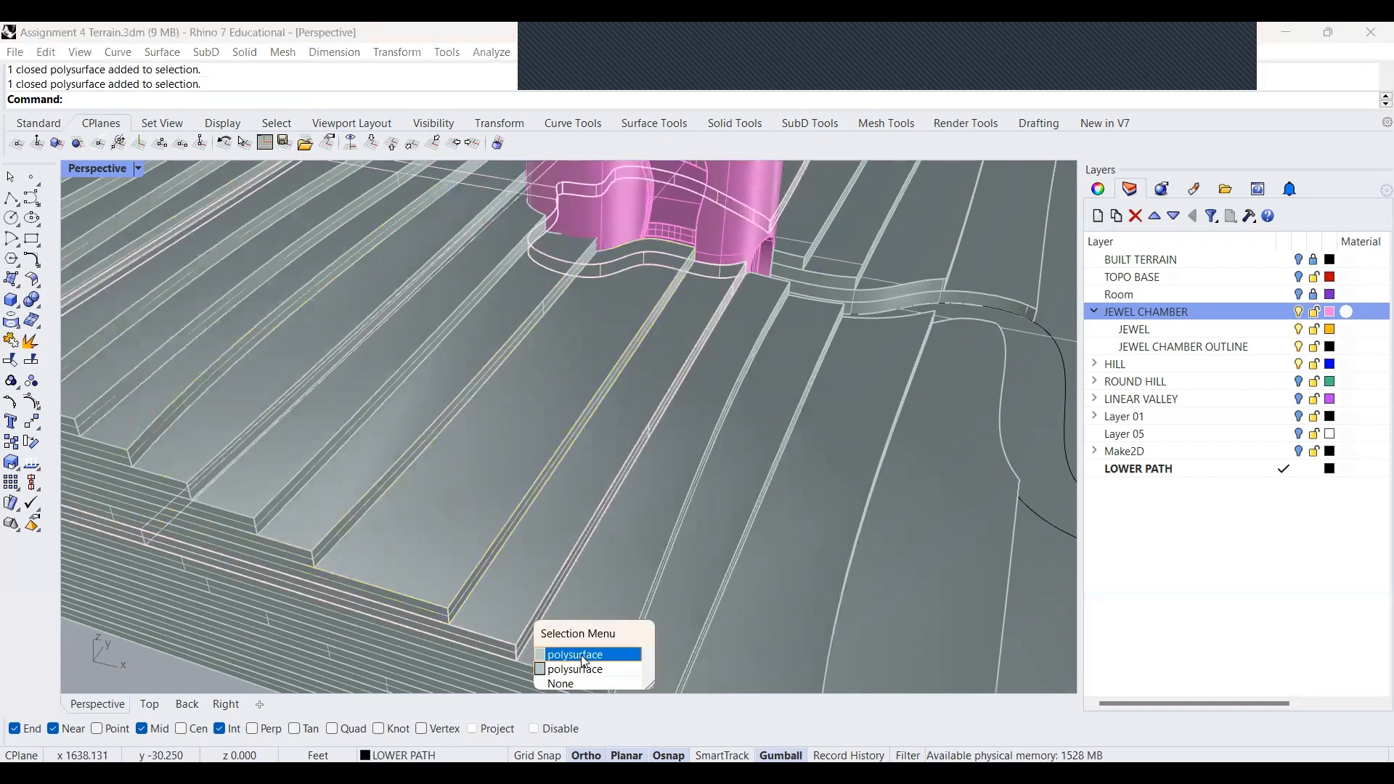
{"action": "left_click", "coordinate": [582, 661]}
{"action": "key", "text": "Delete"}
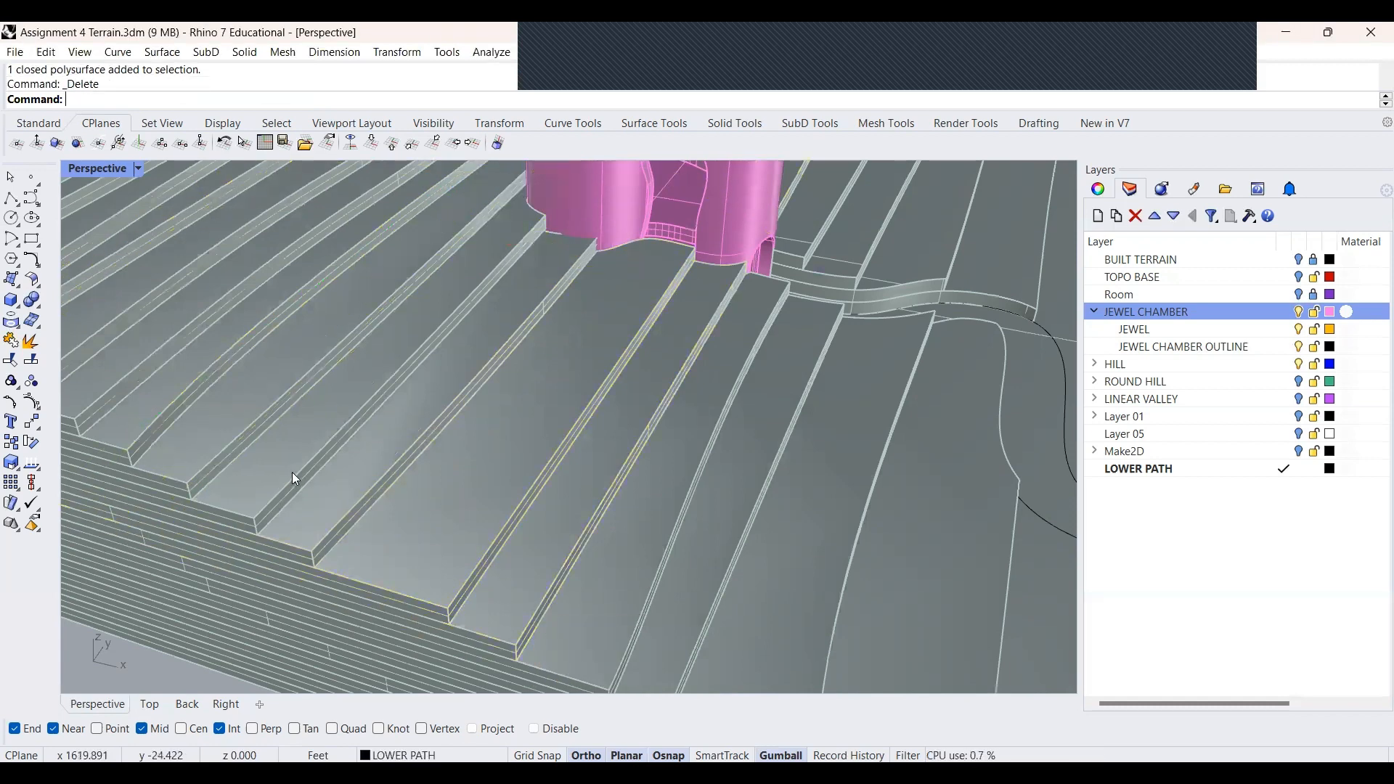
{"action": "scroll", "coordinate": [361, 472], "scroll_direction": "down", "scroll_amount": 2}
{"action": "scroll", "coordinate": [381, 488], "scroll_direction": "up", "scroll_amount": 2}
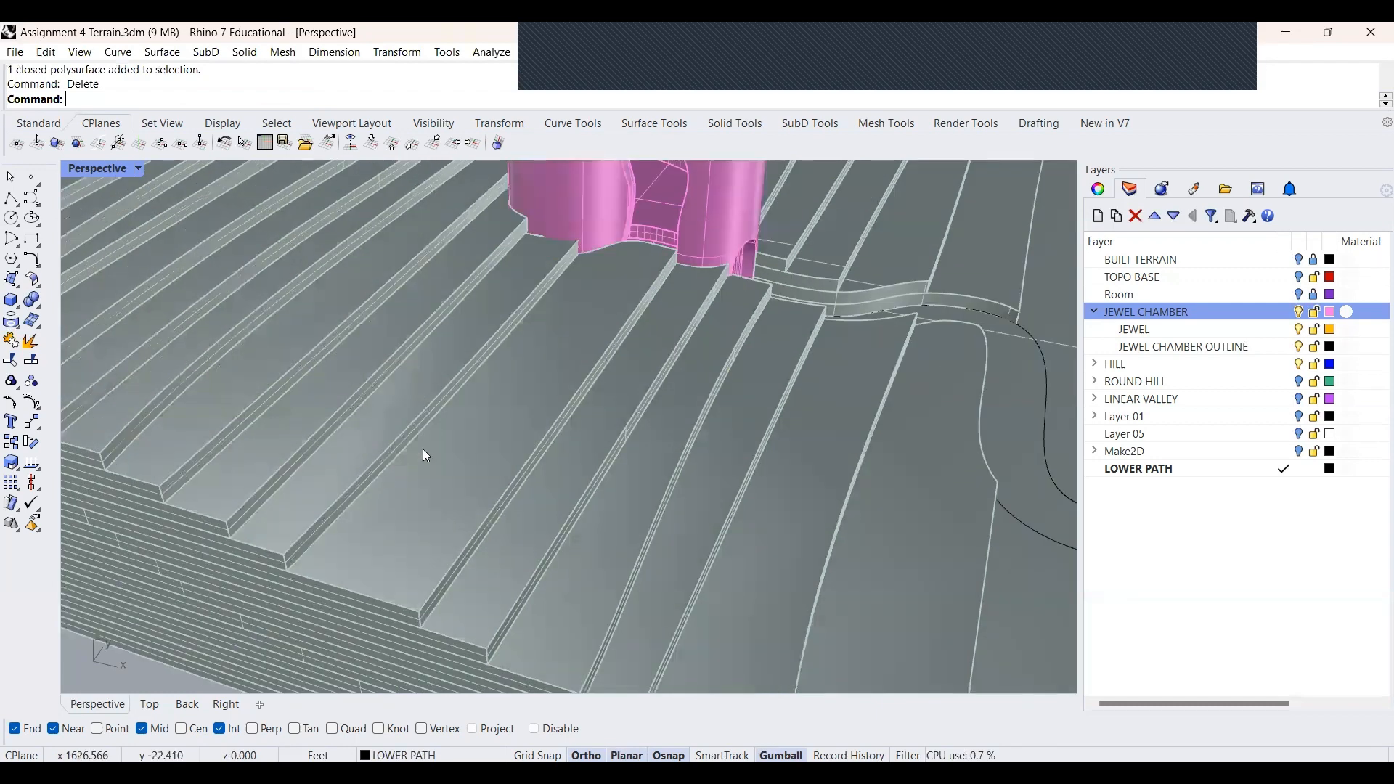
Select the terraces ending beside the jewel chamber one at a time and examine how each wraps around the chamber's near side
{"action": "left_click", "coordinate": [415, 427]}
{"action": "scroll", "coordinate": [392, 568], "scroll_direction": "down", "scroll_amount": 2}
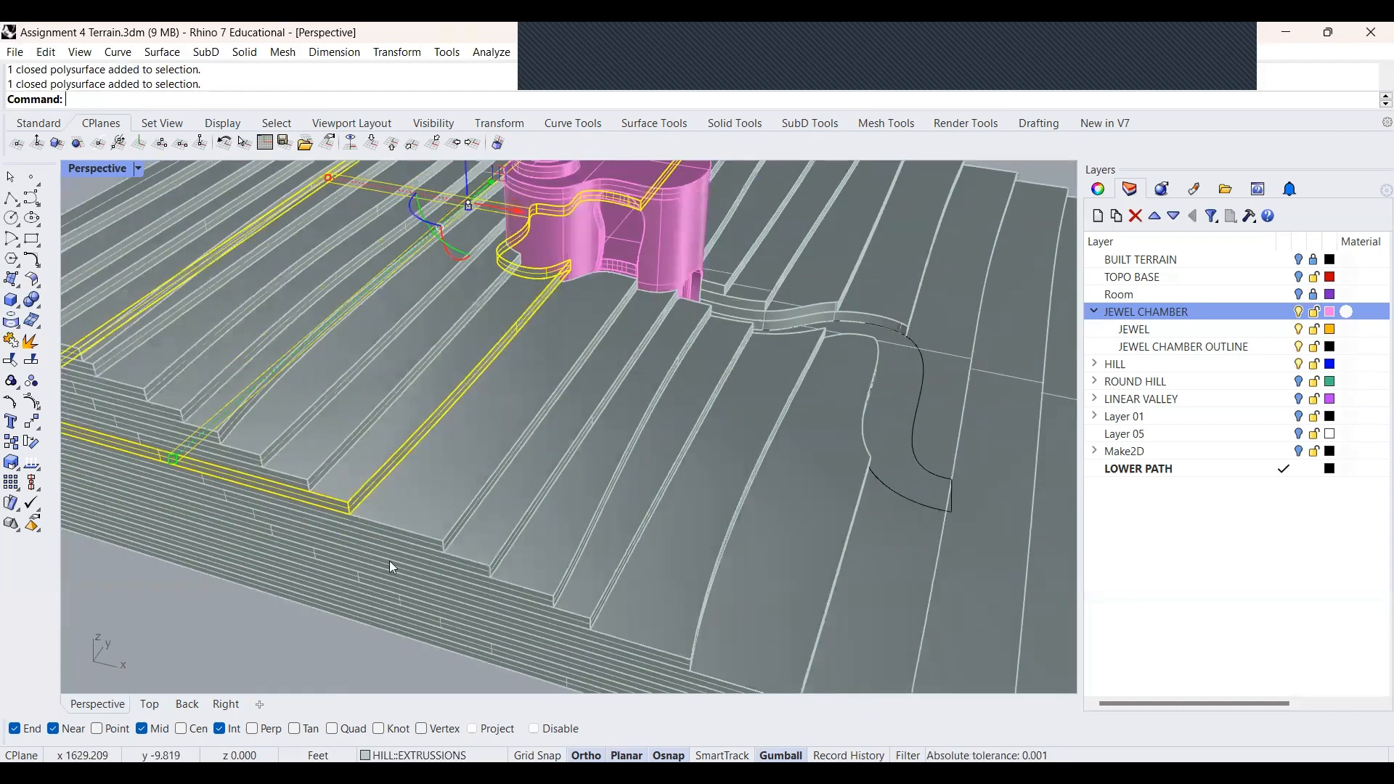
{"action": "scroll", "coordinate": [434, 526], "scroll_direction": "down", "scroll_amount": 2}
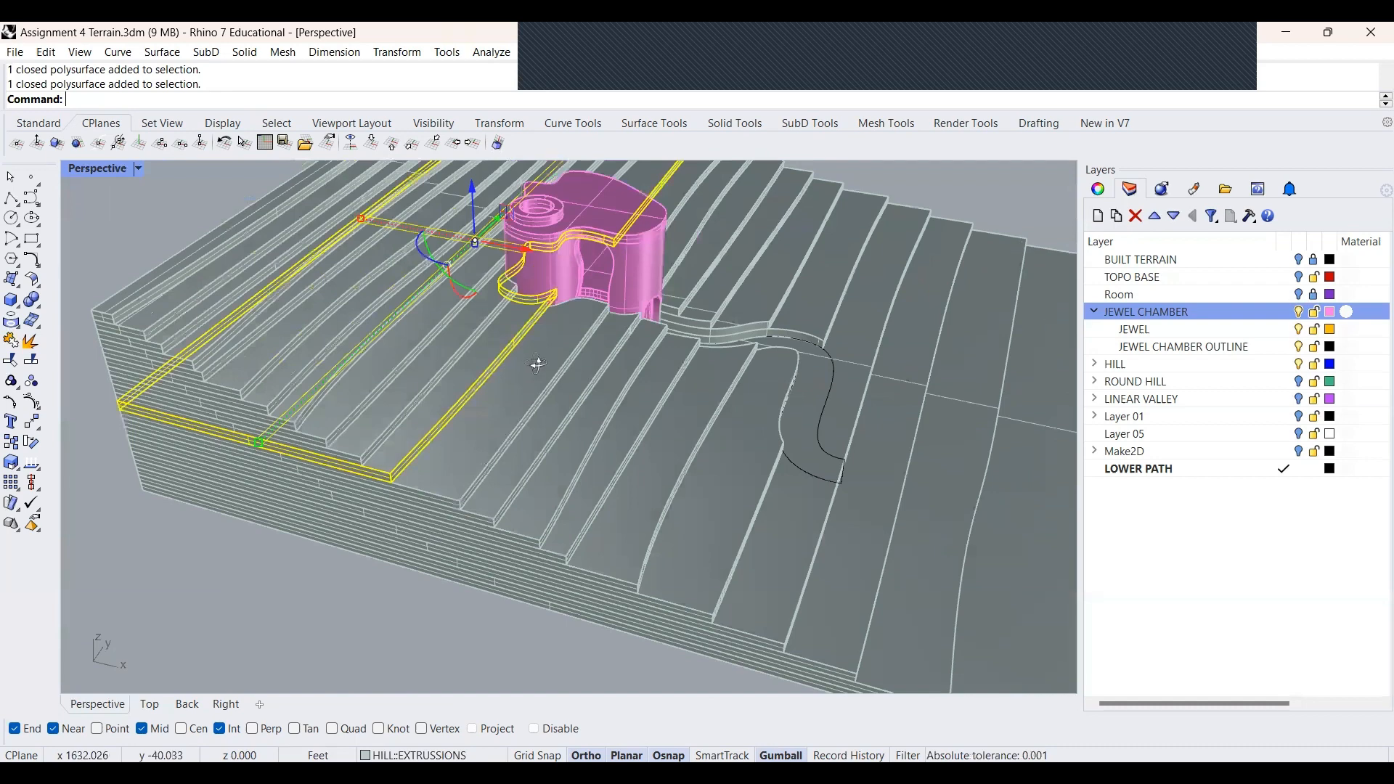
{"action": "scroll", "coordinate": [606, 349], "scroll_direction": "up", "scroll_amount": 5}
{"action": "scroll", "coordinate": [606, 349], "scroll_direction": "down", "scroll_amount": 3}
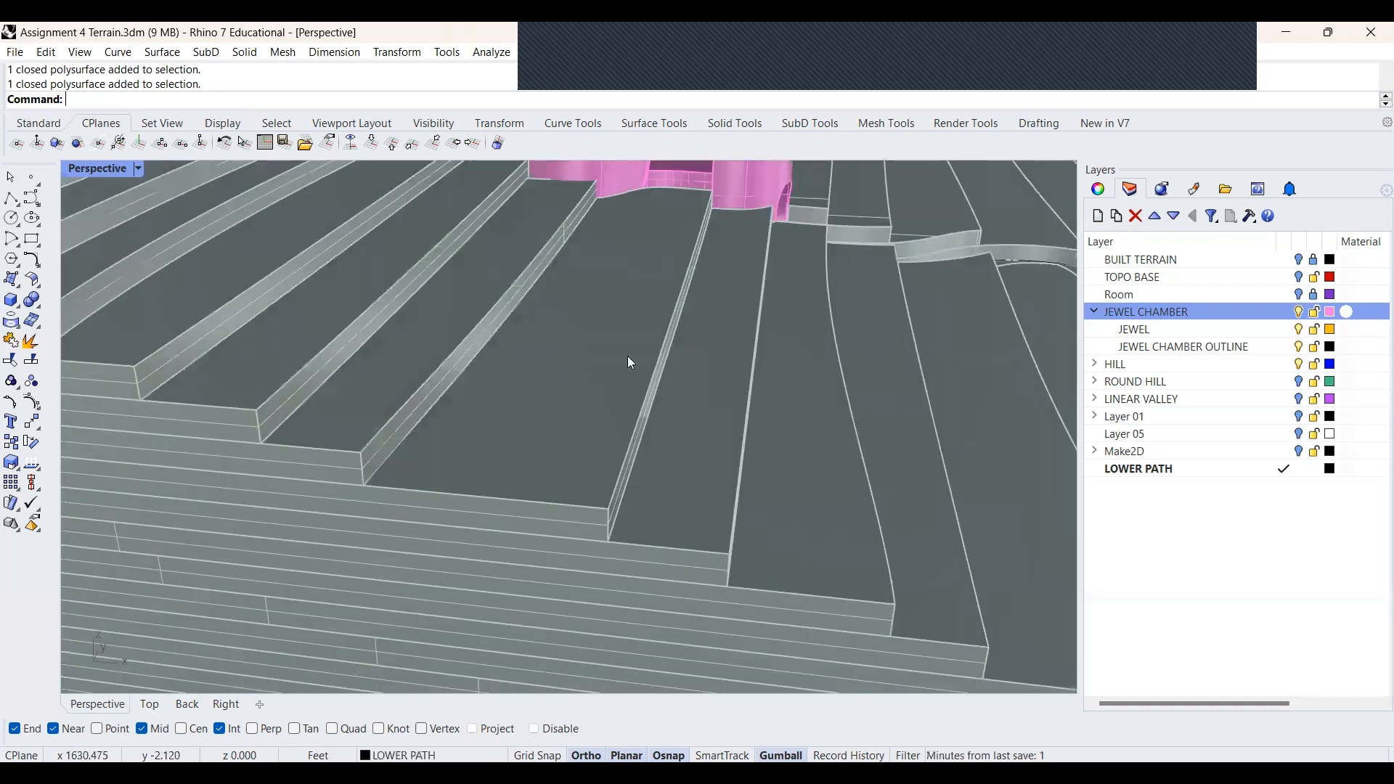
{"action": "scroll", "coordinate": [631, 364], "scroll_direction": "down", "scroll_amount": 2}
{"action": "scroll", "coordinate": [511, 530], "scroll_direction": "up", "scroll_amount": 3}
{"action": "left_click", "coordinate": [472, 472]}
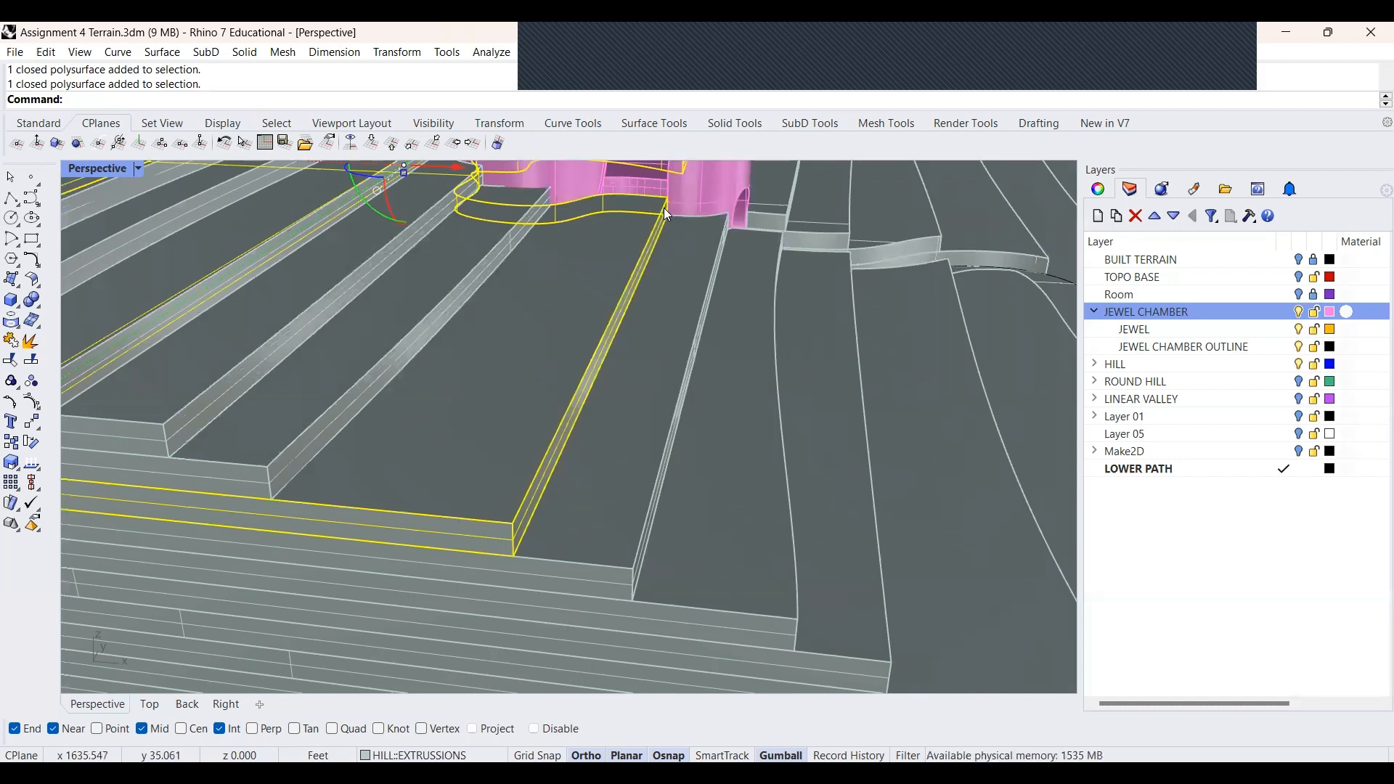
{"action": "scroll", "coordinate": [622, 291], "scroll_direction": "down", "scroll_amount": 1}
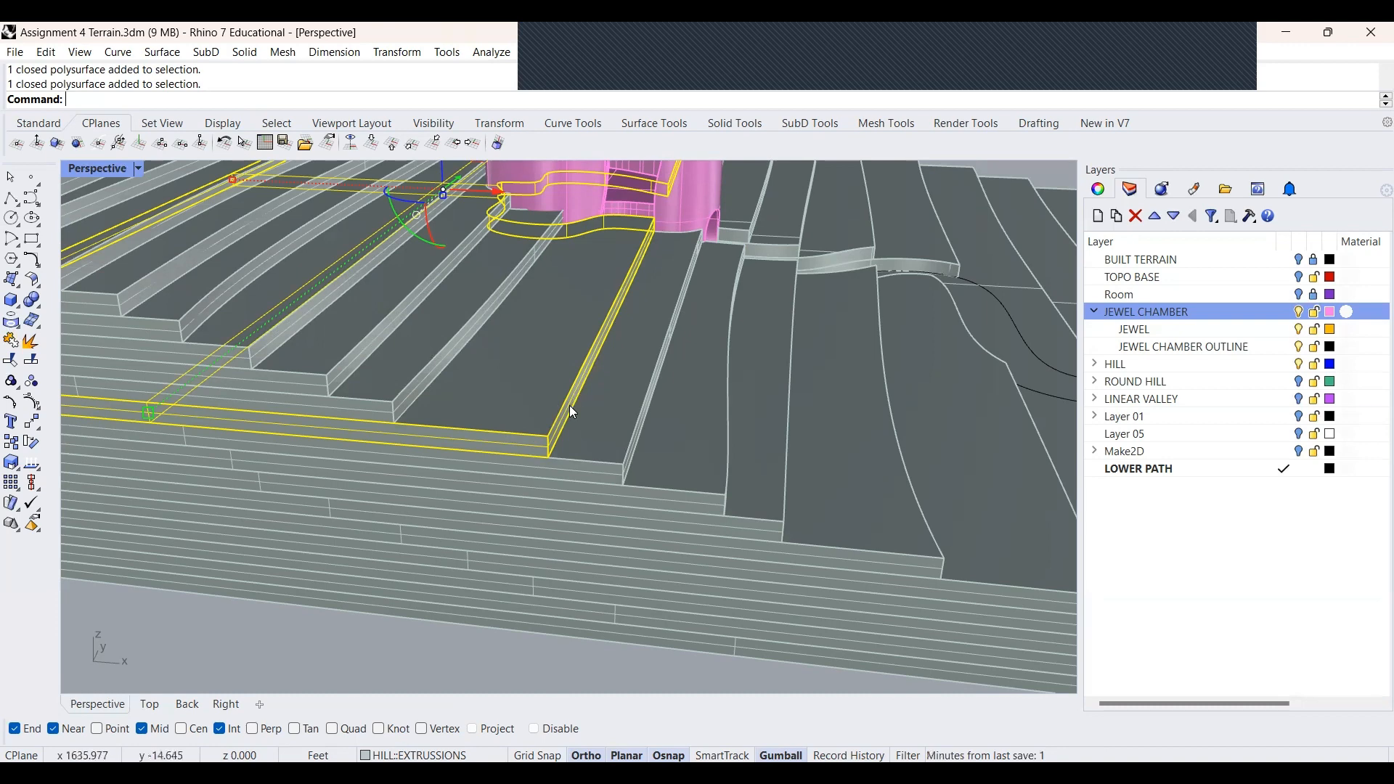
{"action": "scroll", "coordinate": [434, 467], "scroll_direction": "down", "scroll_amount": 3}
{"action": "scroll", "coordinate": [550, 482], "scroll_direction": "up", "scroll_amount": 3}
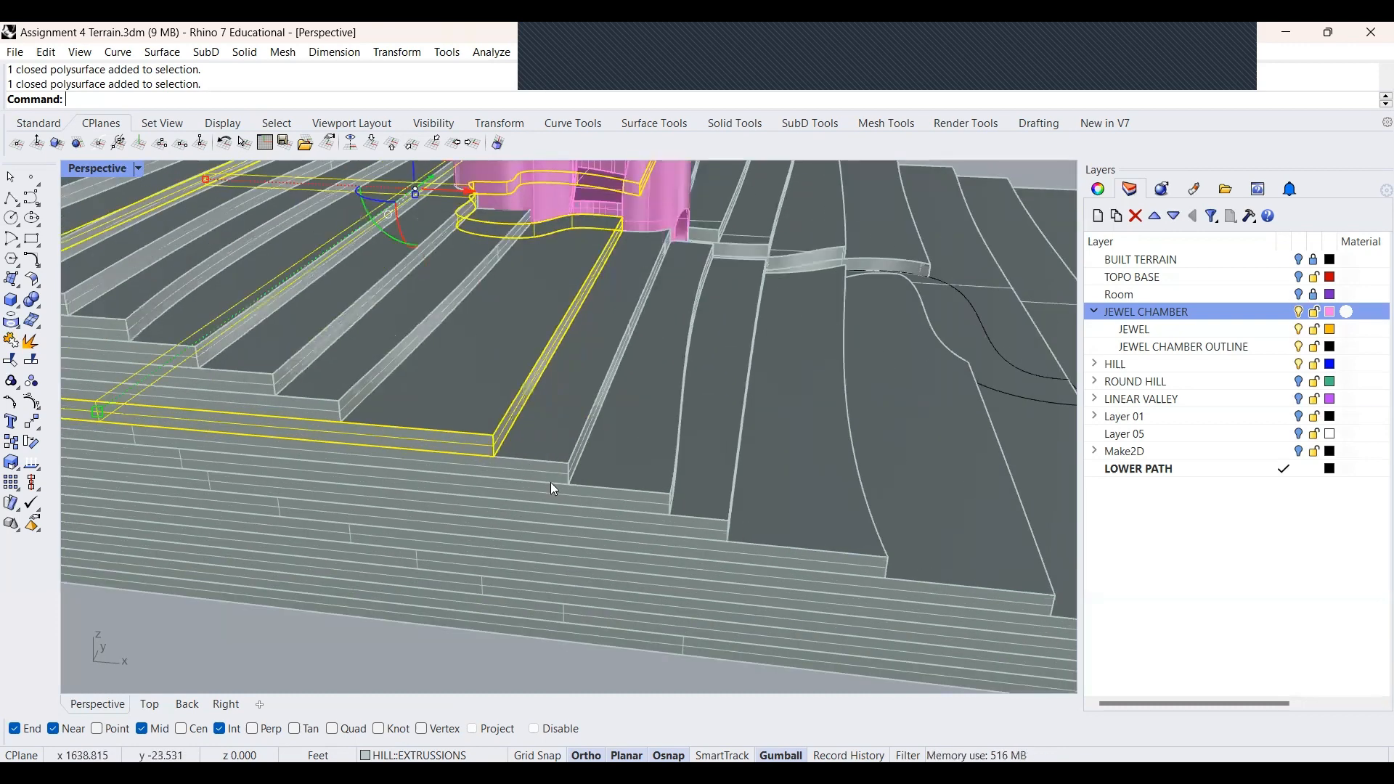
{"action": "scroll", "coordinate": [517, 468], "scroll_direction": "down", "scroll_amount": 3}
{"action": "scroll", "coordinate": [516, 465], "scroll_direction": "down", "scroll_amount": 5}
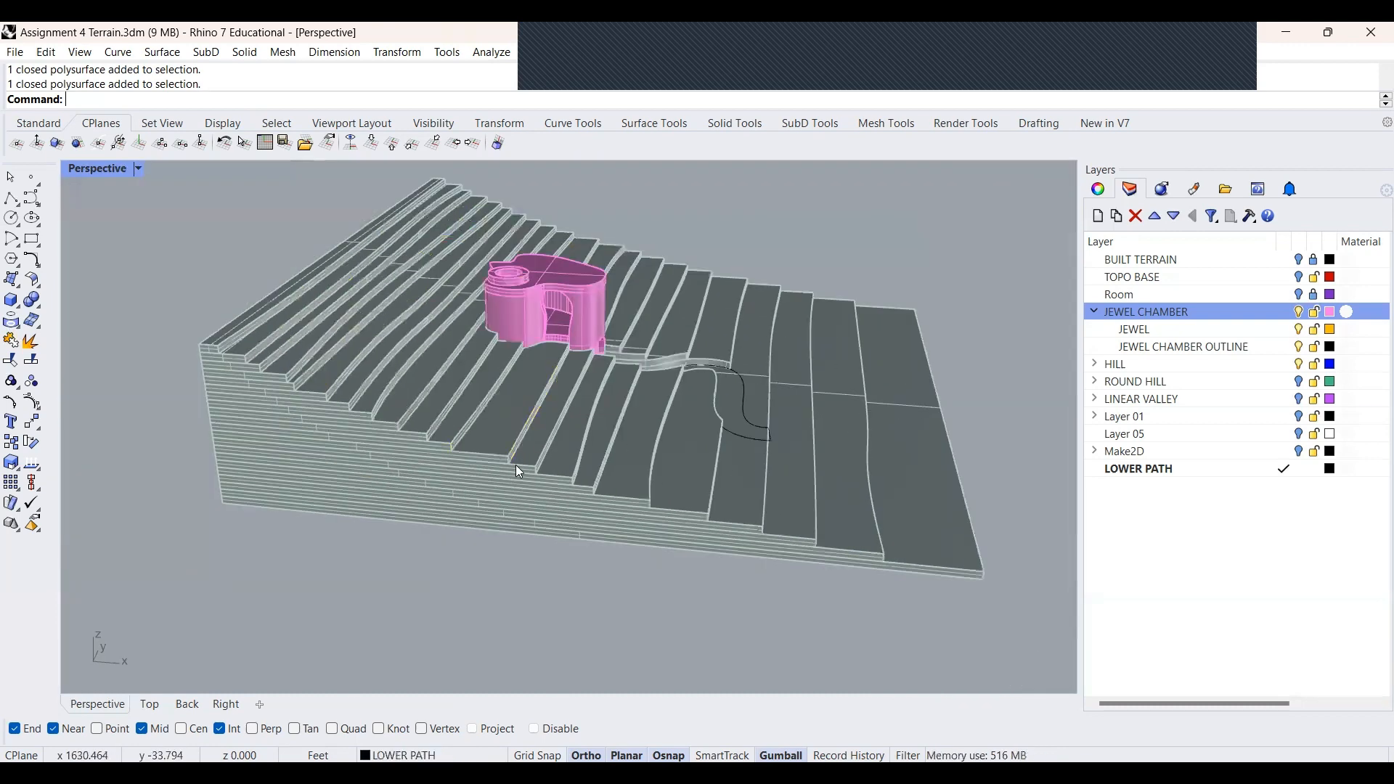
Count the terraces from the hilltop down to the one that wraps around the jewel chamber
{"action": "scroll", "coordinate": [509, 443], "scroll_direction": "up", "scroll_amount": 6}
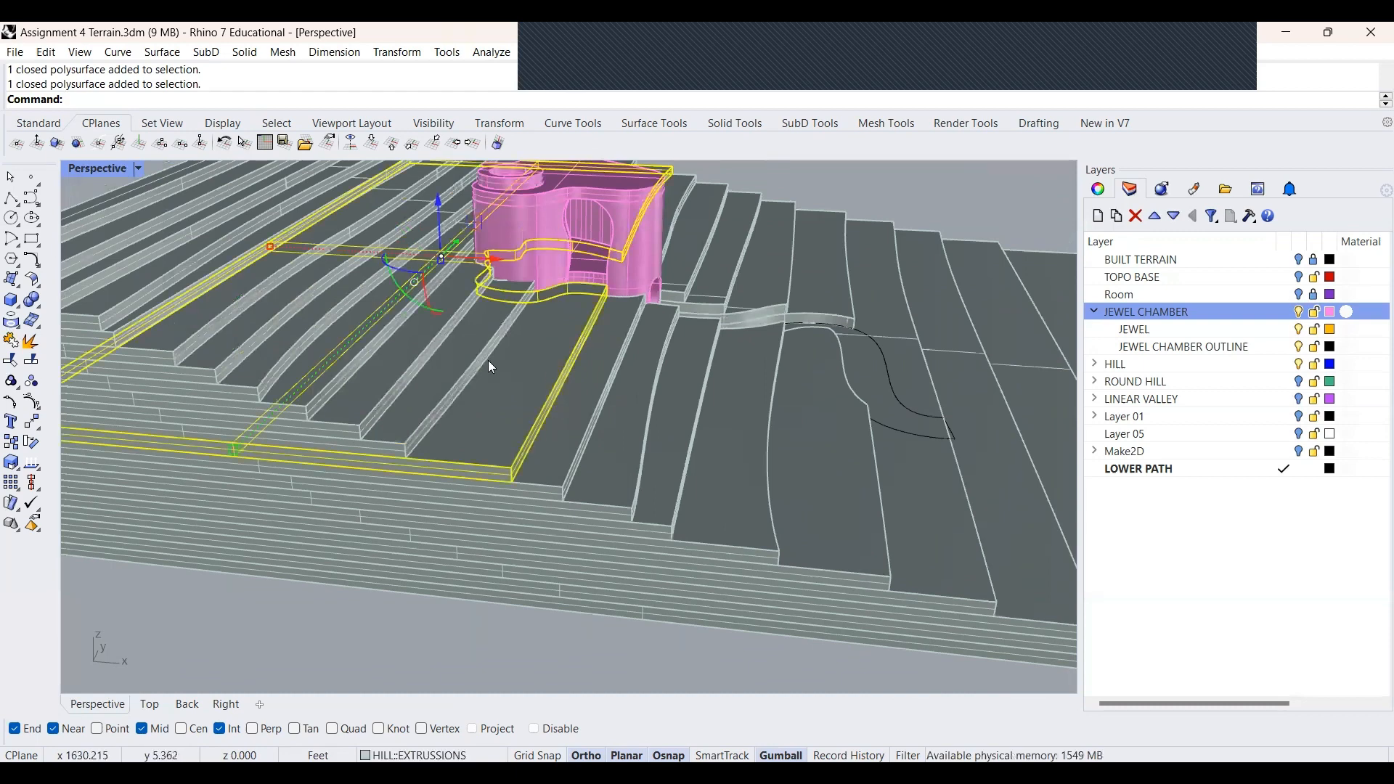
{"action": "left_click", "coordinate": [418, 434]}
{"action": "left_click", "coordinate": [507, 455]}
{"action": "scroll", "coordinate": [524, 406], "scroll_direction": "down", "scroll_amount": 3}
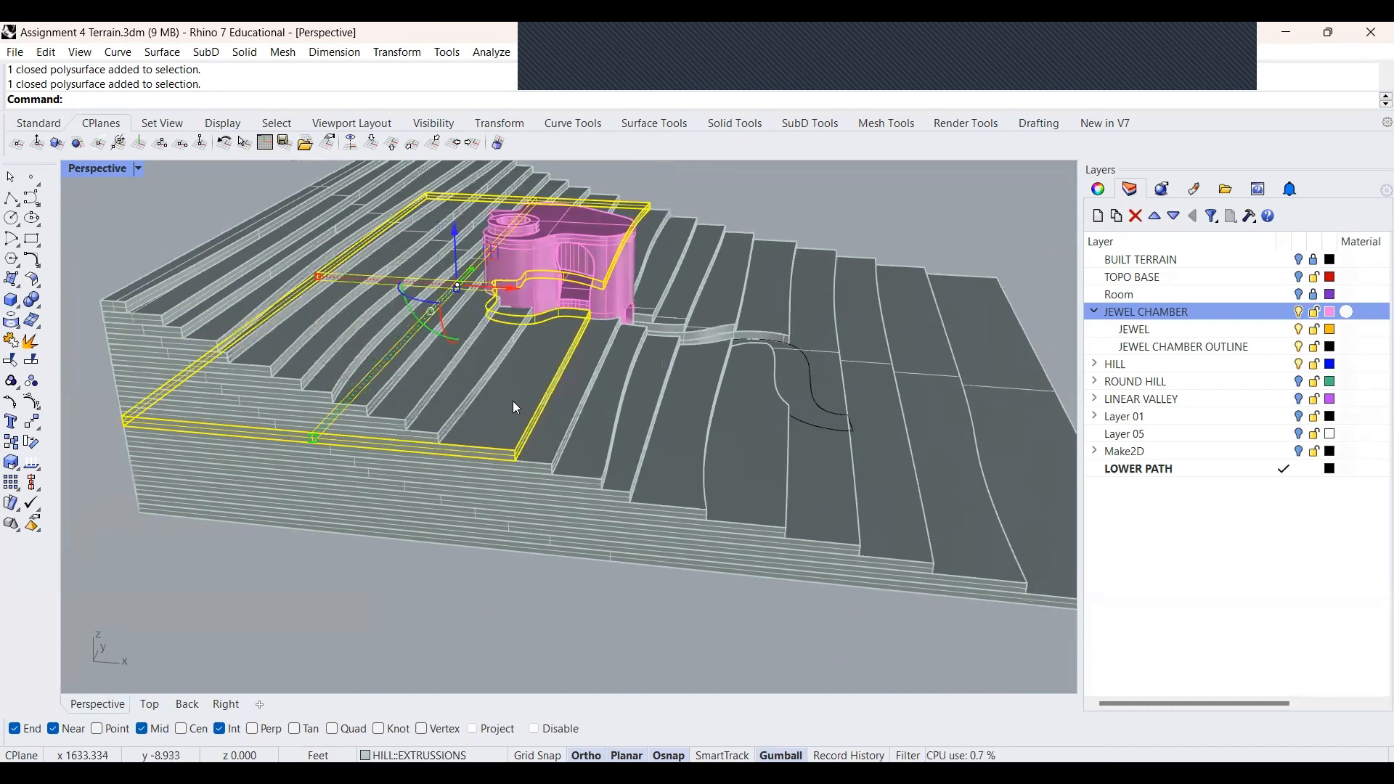
{"action": "left_click", "coordinate": [155, 296]}
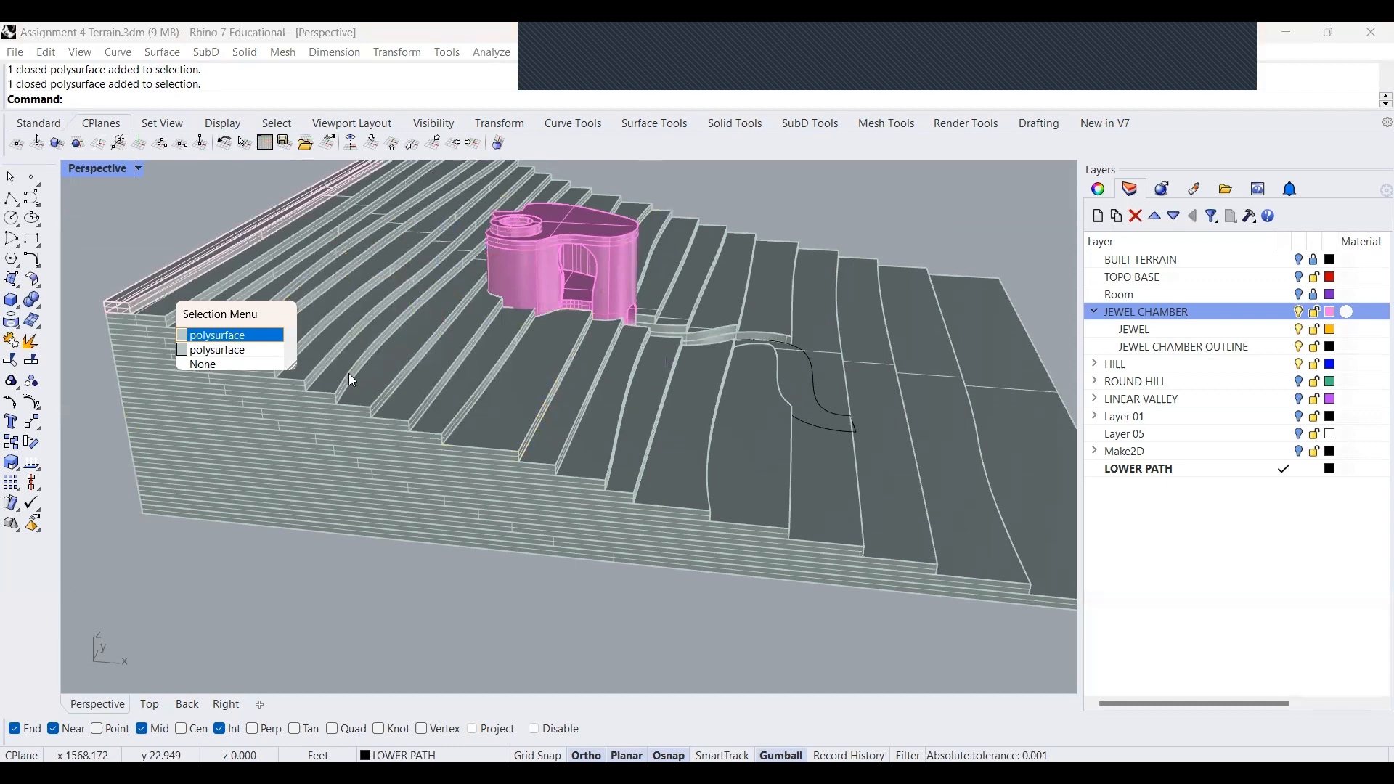
{"action": "left_click", "coordinate": [474, 338]}
{"action": "left_click", "coordinate": [576, 345]}
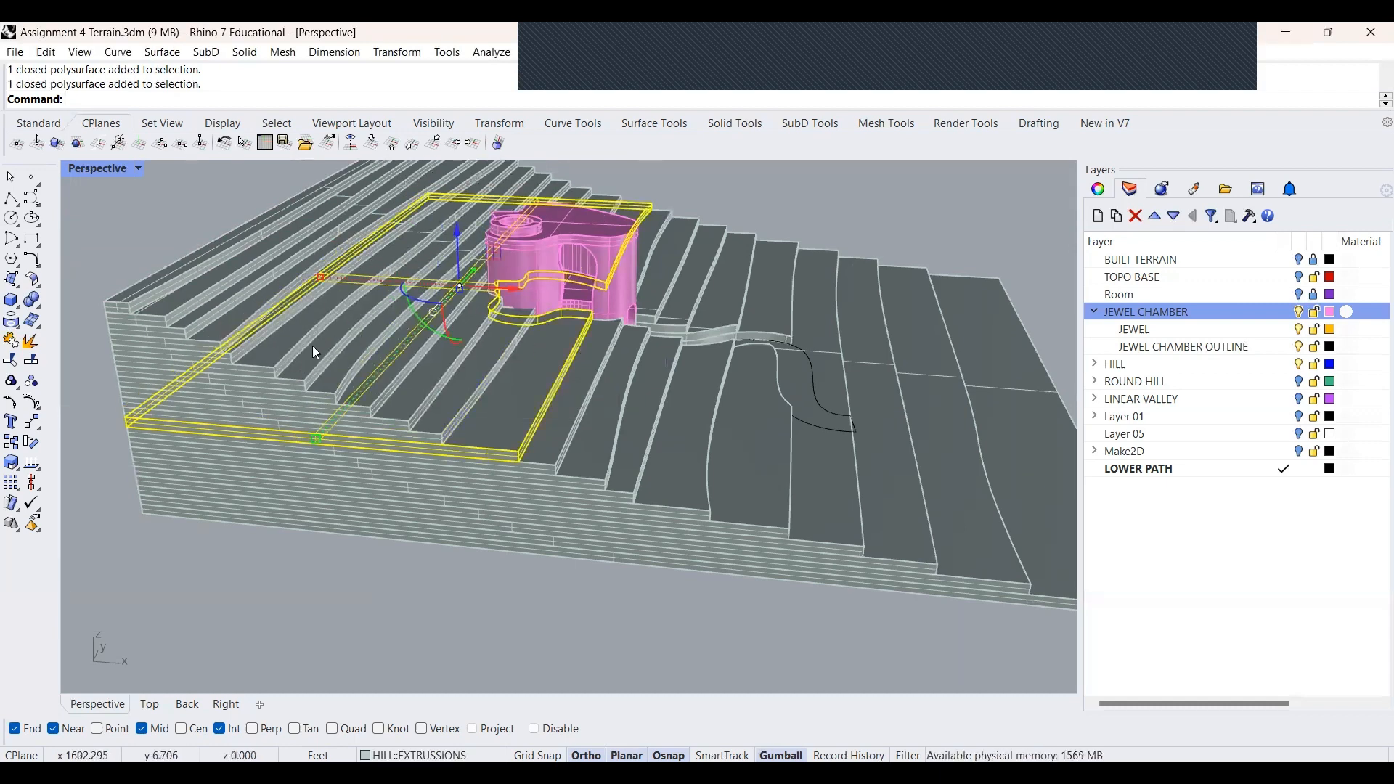
Expand the HILL layer and show its EXTRUSION OUTLINES sublayer
{"action": "scroll", "coordinate": [787, 435], "scroll_direction": "down", "scroll_amount": 5}
{"action": "scroll", "coordinate": [787, 430], "scroll_direction": "down", "scroll_amount": 3}
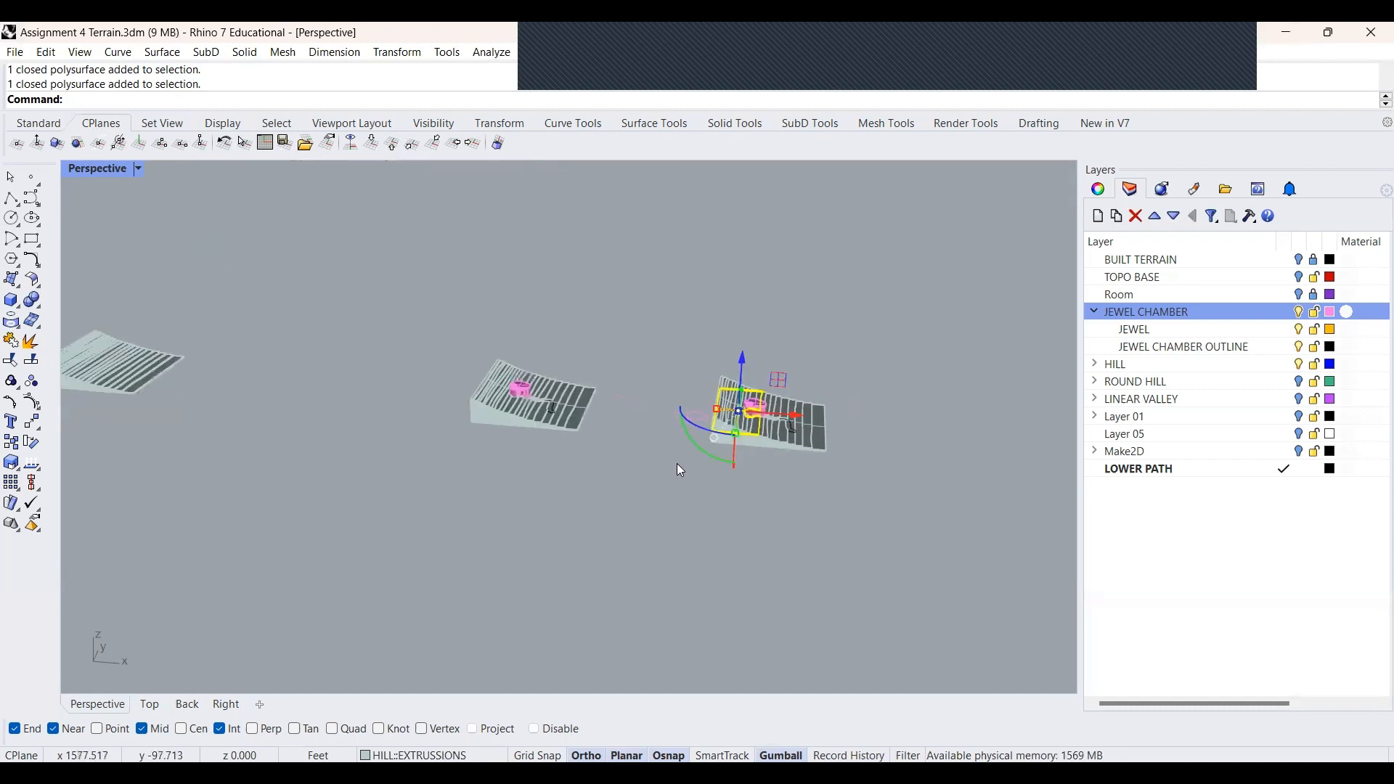
{"action": "left_click", "coordinate": [1095, 364]}
{"action": "left_click", "coordinate": [1300, 453]}
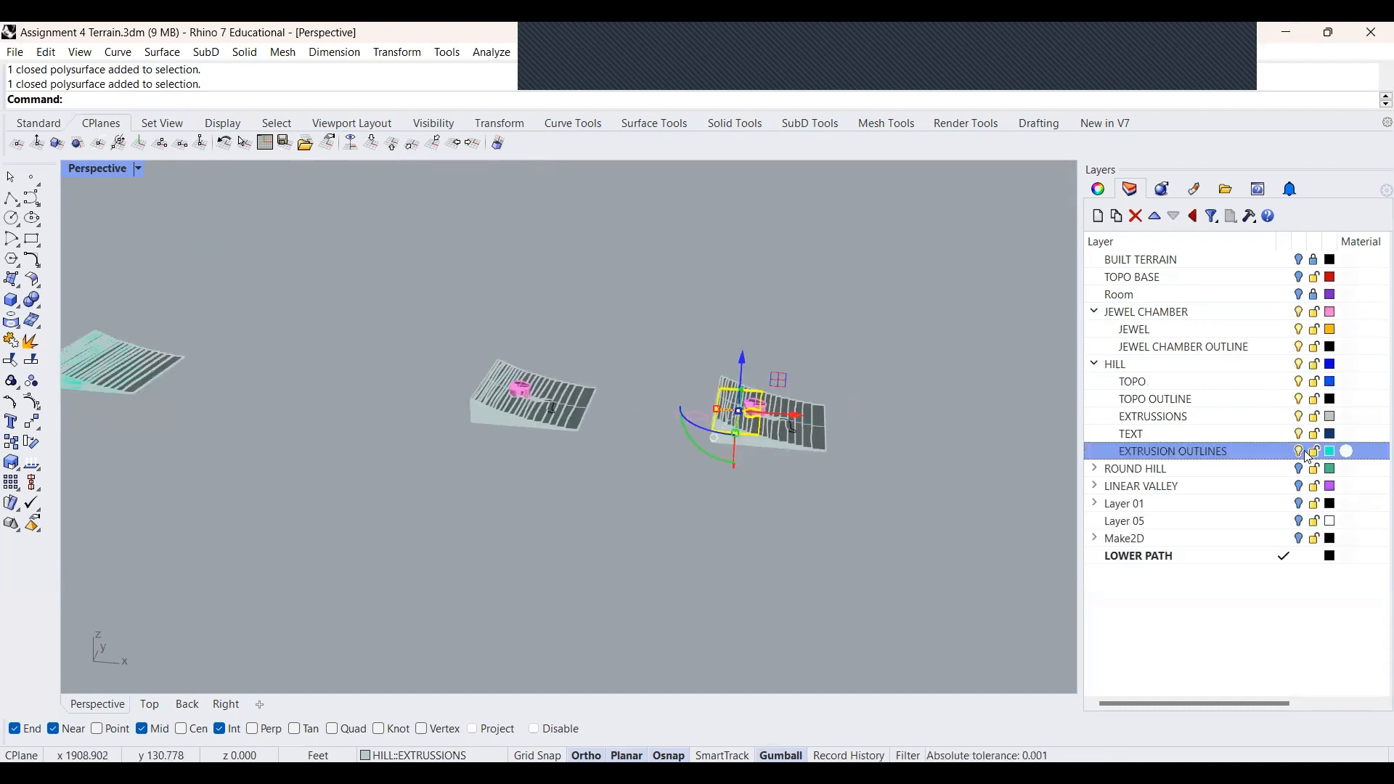
Count down the stacked outlines above the partly extruded hill and select the outline curve matching the chamber terrace's level
{"action": "scroll", "coordinate": [810, 463], "scroll_direction": "down", "scroll_amount": 7}
{"action": "scroll", "coordinate": [336, 411], "scroll_direction": "up", "scroll_amount": 10}
{"action": "scroll", "coordinate": [514, 379], "scroll_direction": "up", "scroll_amount": 6}
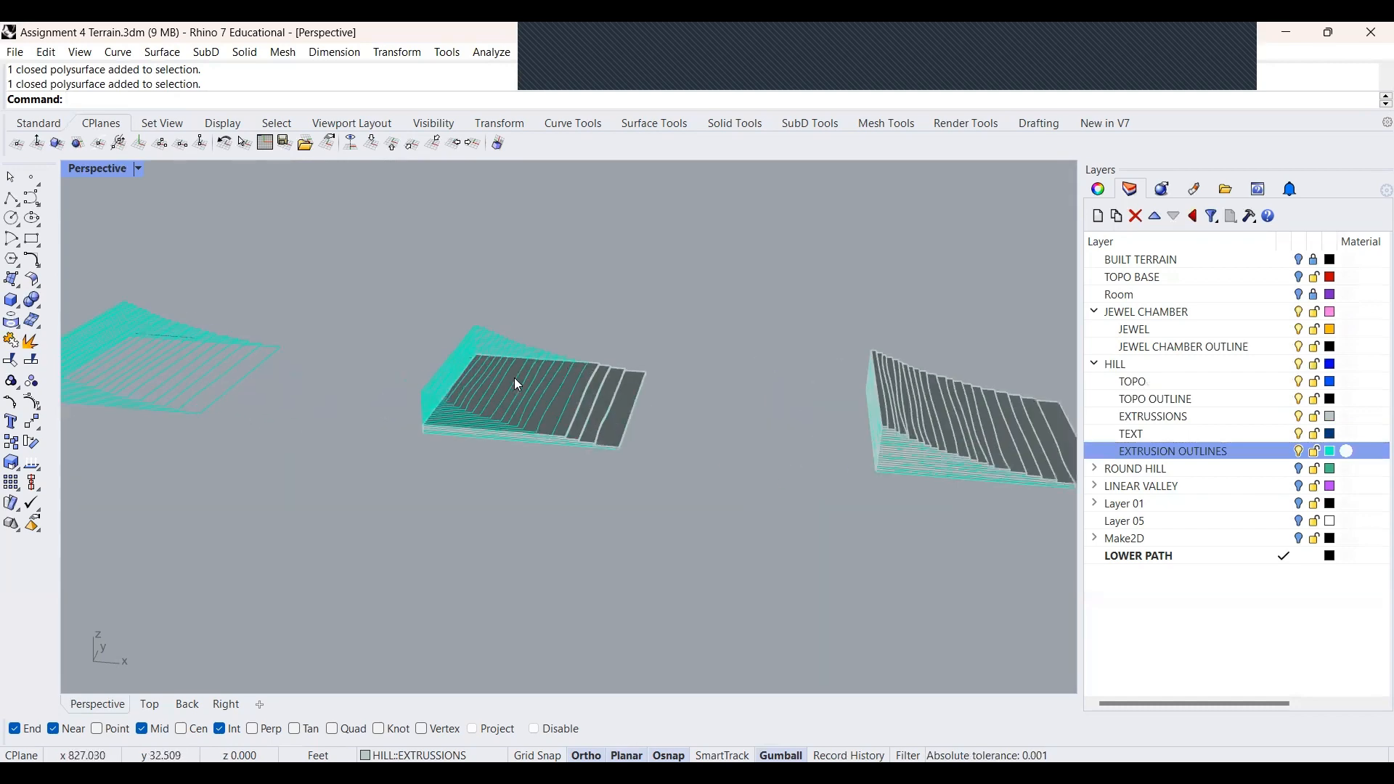
{"action": "scroll", "coordinate": [127, 437], "scroll_direction": "up", "scroll_amount": 1}
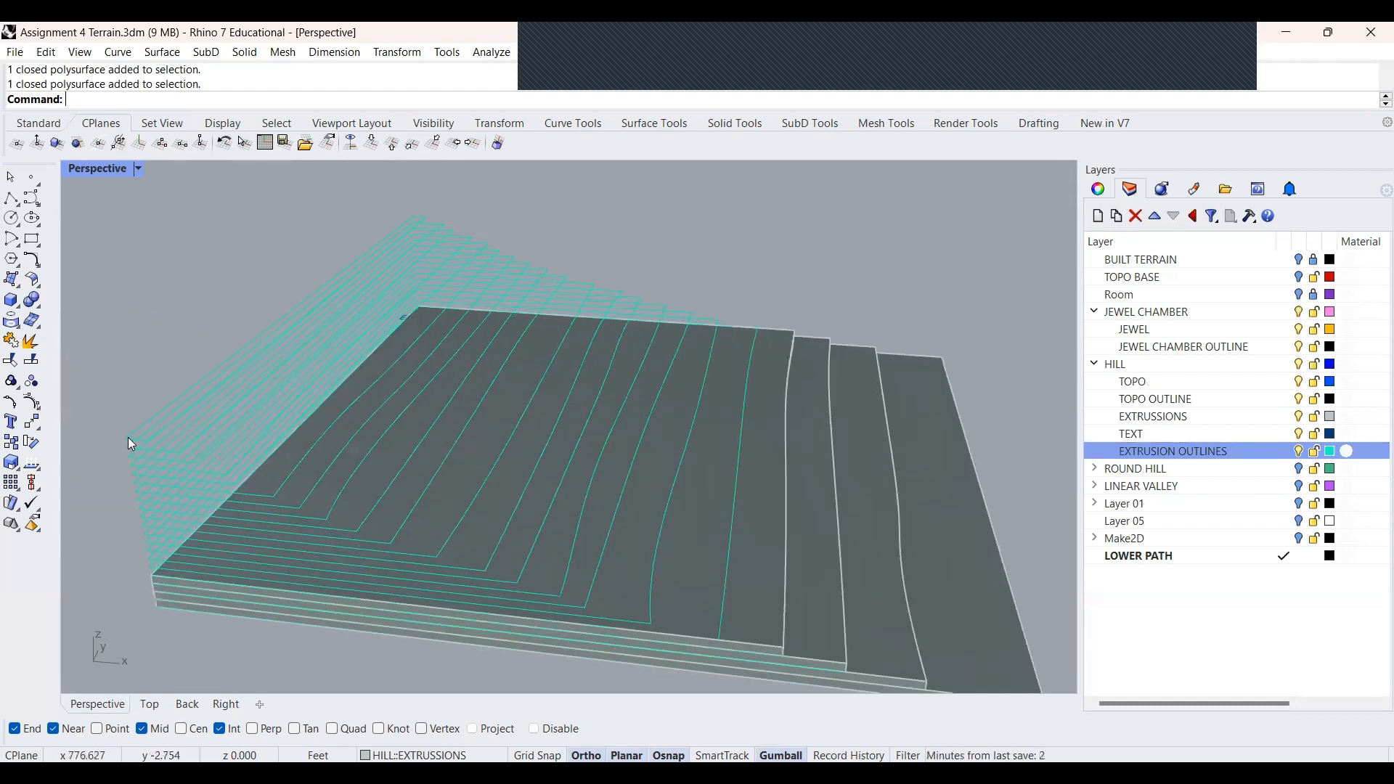
{"action": "scroll", "coordinate": [129, 453], "scroll_direction": "up", "scroll_amount": 1}
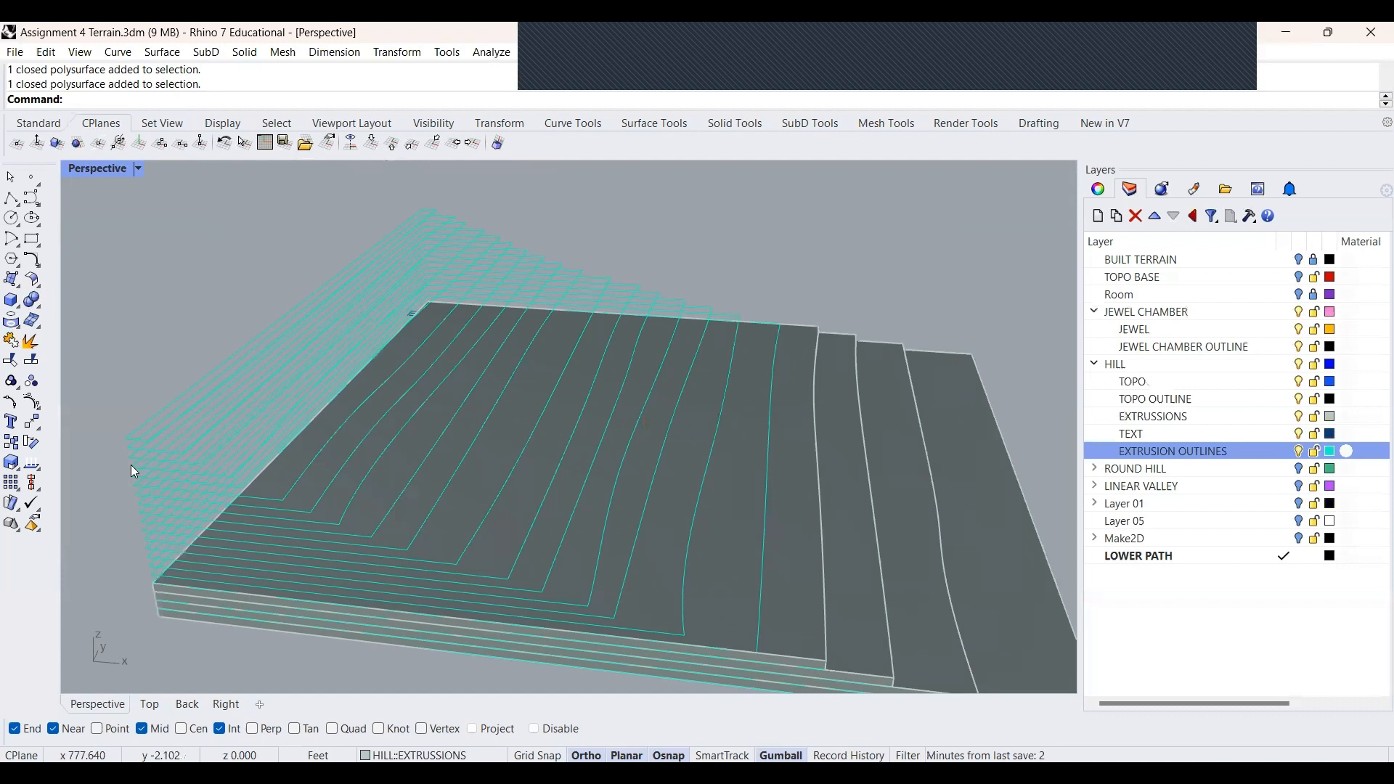
{"action": "left_click", "coordinate": [136, 474]}
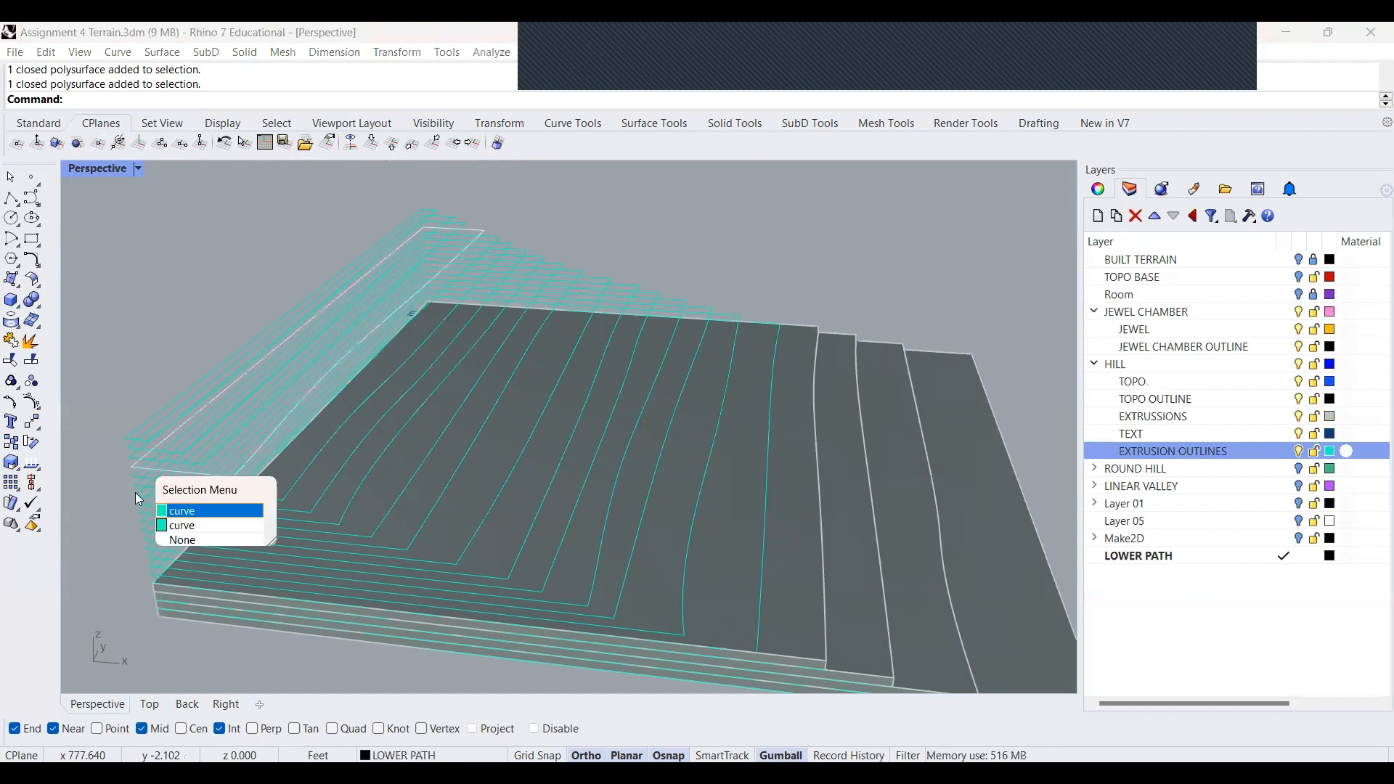
{"action": "left_click", "coordinate": [138, 499]}
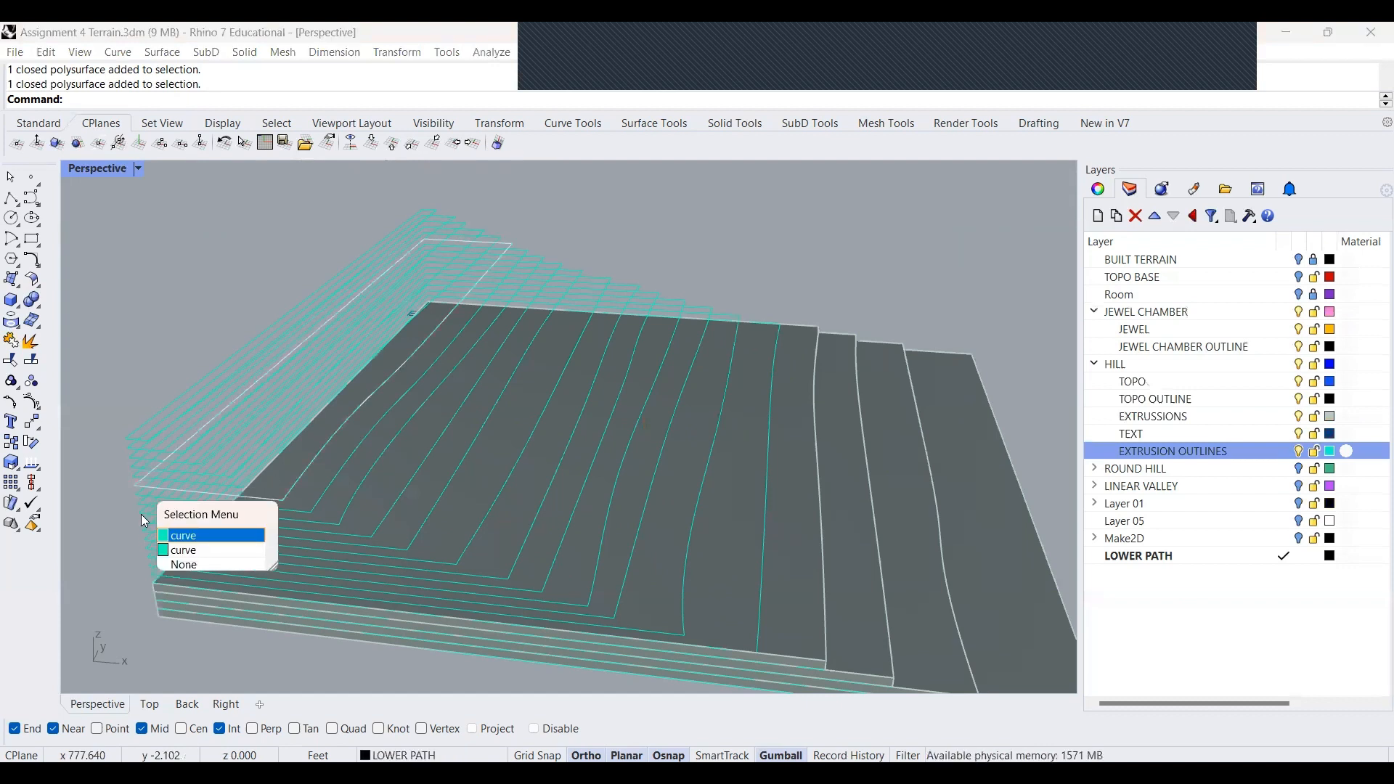
{"action": "left_click", "coordinate": [141, 525]}
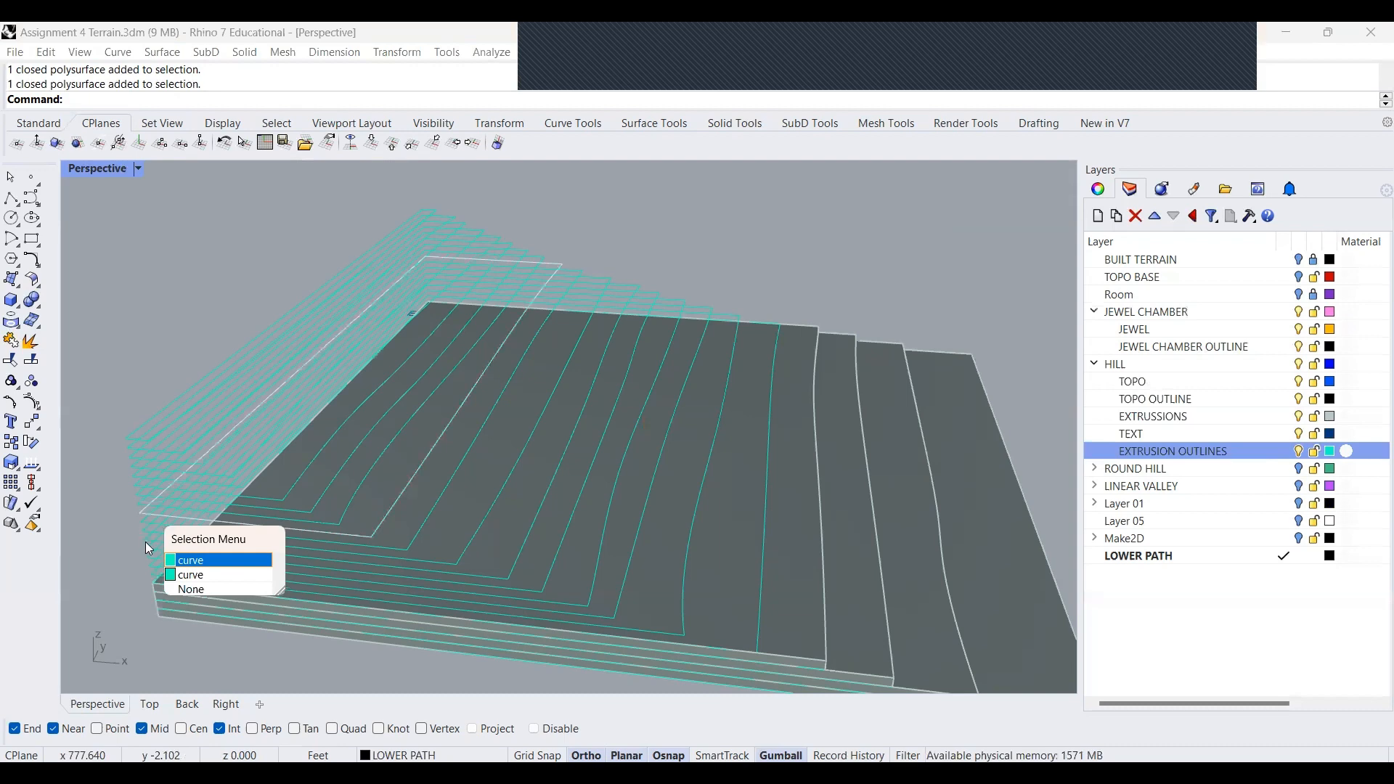
{"action": "left_click", "coordinate": [148, 551]}
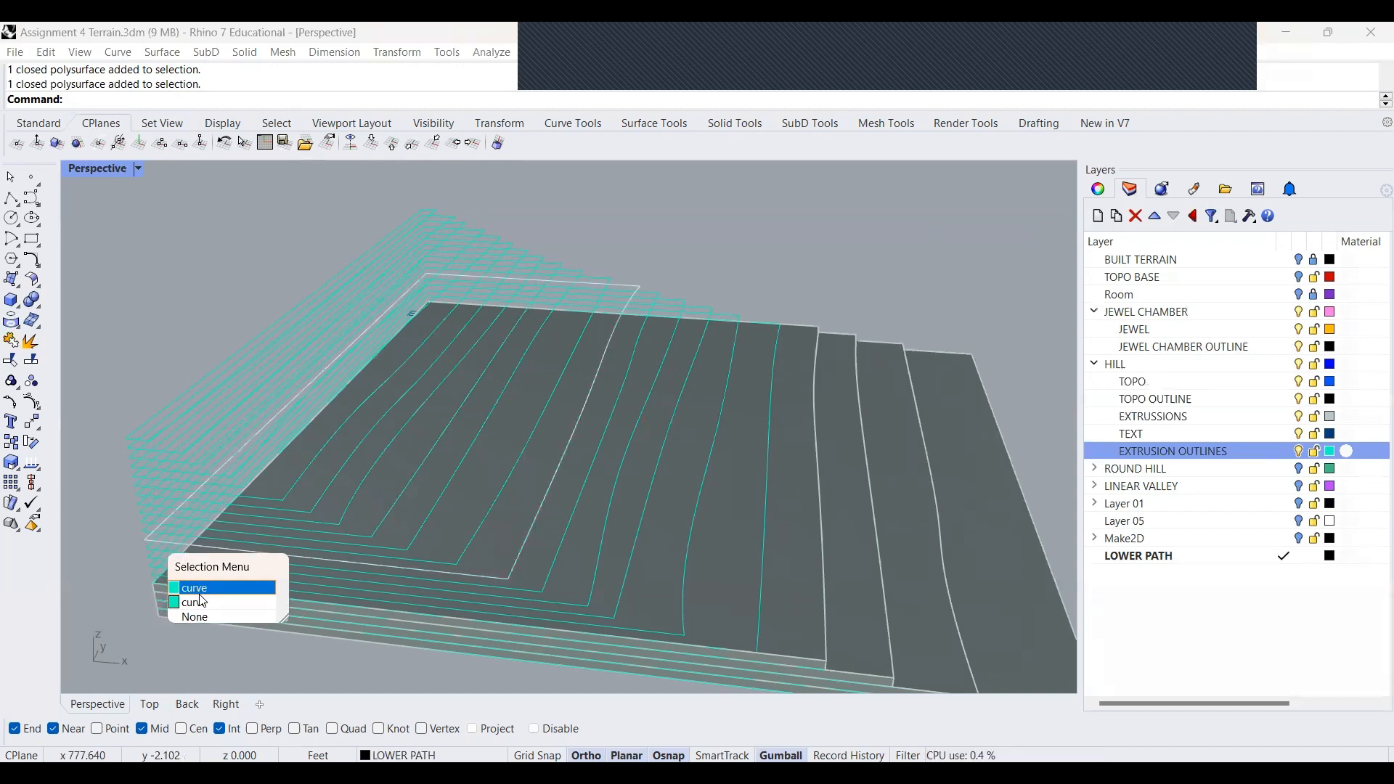
{"action": "left_click", "coordinate": [203, 602]}
Copy the selected outline curve and paste a duplicate in place
{"action": "scroll", "coordinate": [463, 491], "scroll_direction": "down", "scroll_amount": 5}
{"action": "key", "text": "ctrl+c"}
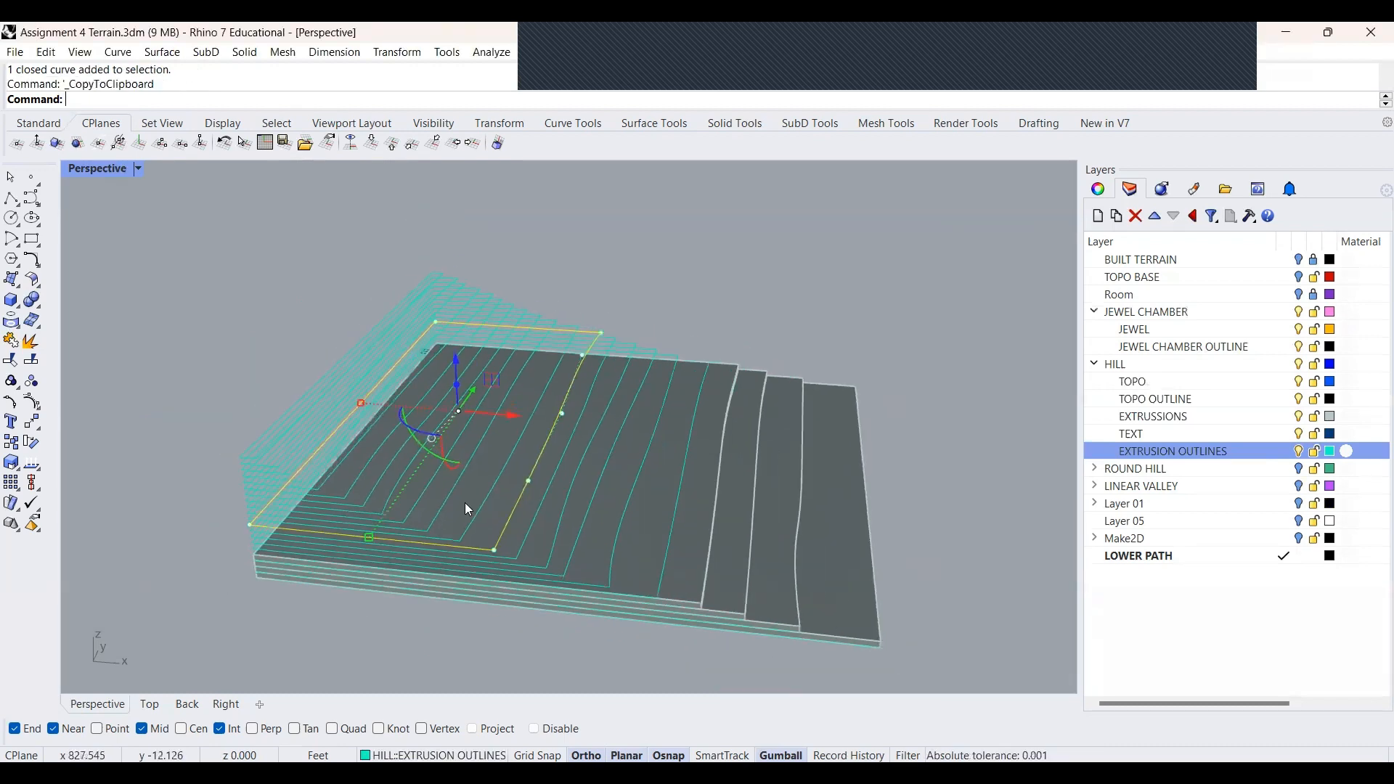
{"action": "key", "text": "ctrl+v"}
Move the pasted outline curve 1000 ft in the positive X direction, toward the duplicated hill
{"action": "scroll", "coordinate": [282, 408], "scroll_direction": "down", "scroll_amount": 4}
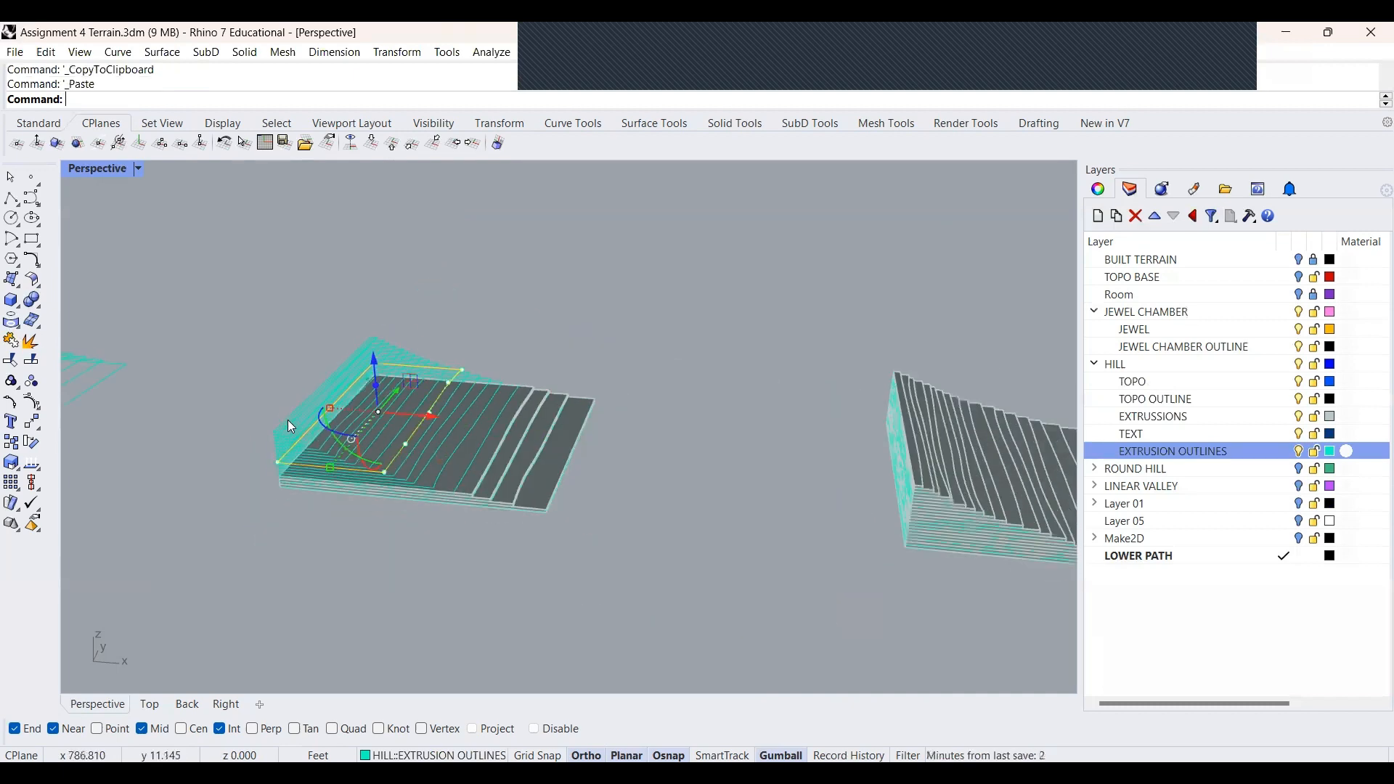
{"action": "scroll", "coordinate": [283, 422], "scroll_direction": "down", "scroll_amount": 6}
{"action": "scroll", "coordinate": [275, 421], "scroll_direction": "up", "scroll_amount": 4}
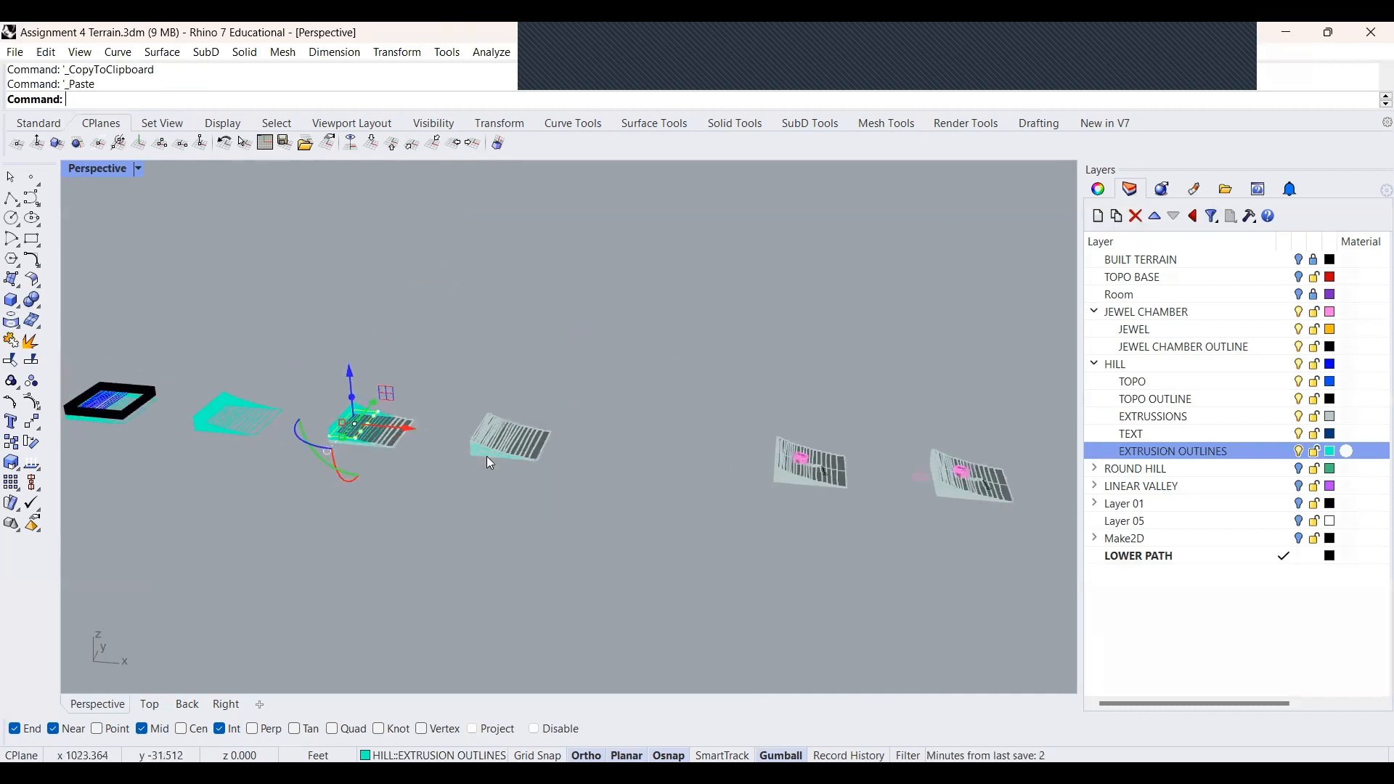
{"action": "scroll", "coordinate": [491, 463], "scroll_direction": "down", "scroll_amount": 2}
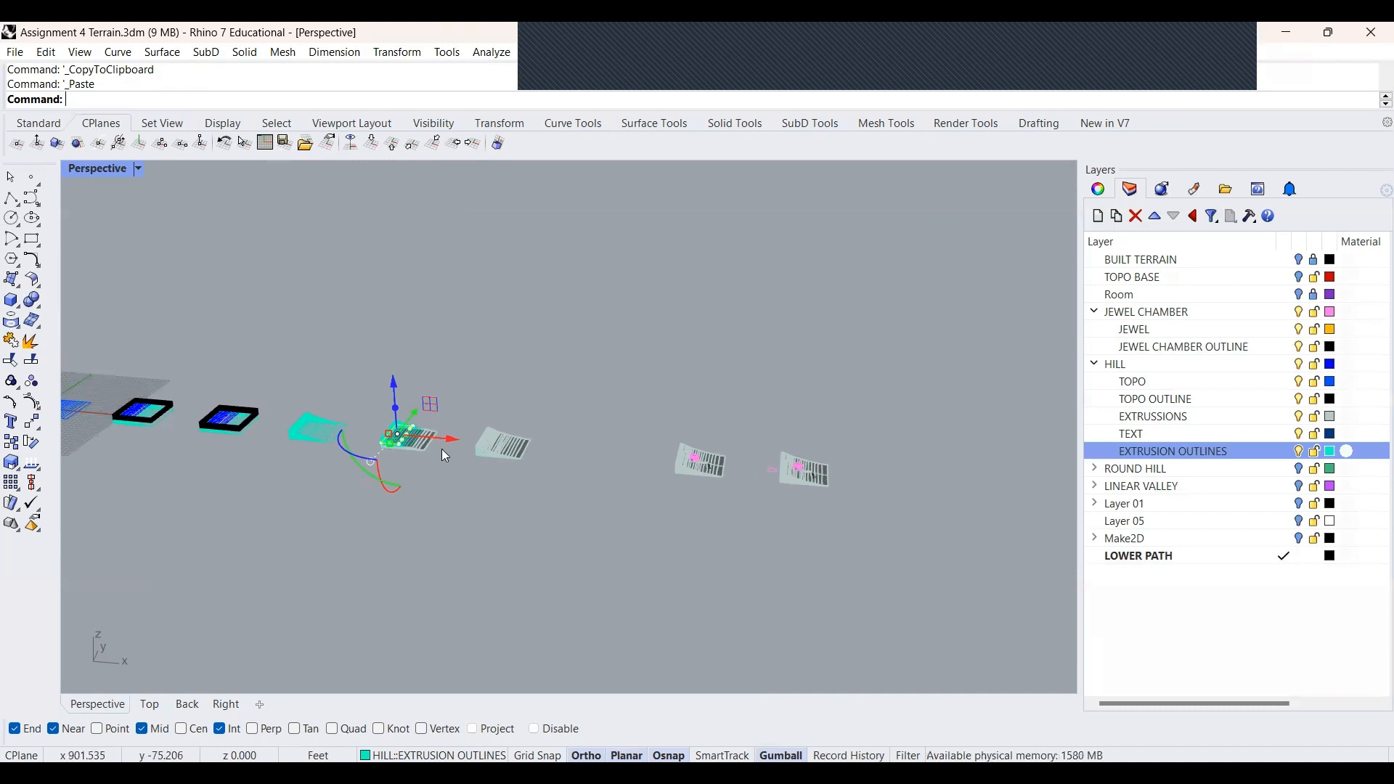
{"action": "left_click_drag", "start_coordinate": [452, 443], "coordinate": [499, 445]}
{"action": "type", "text": "1"}
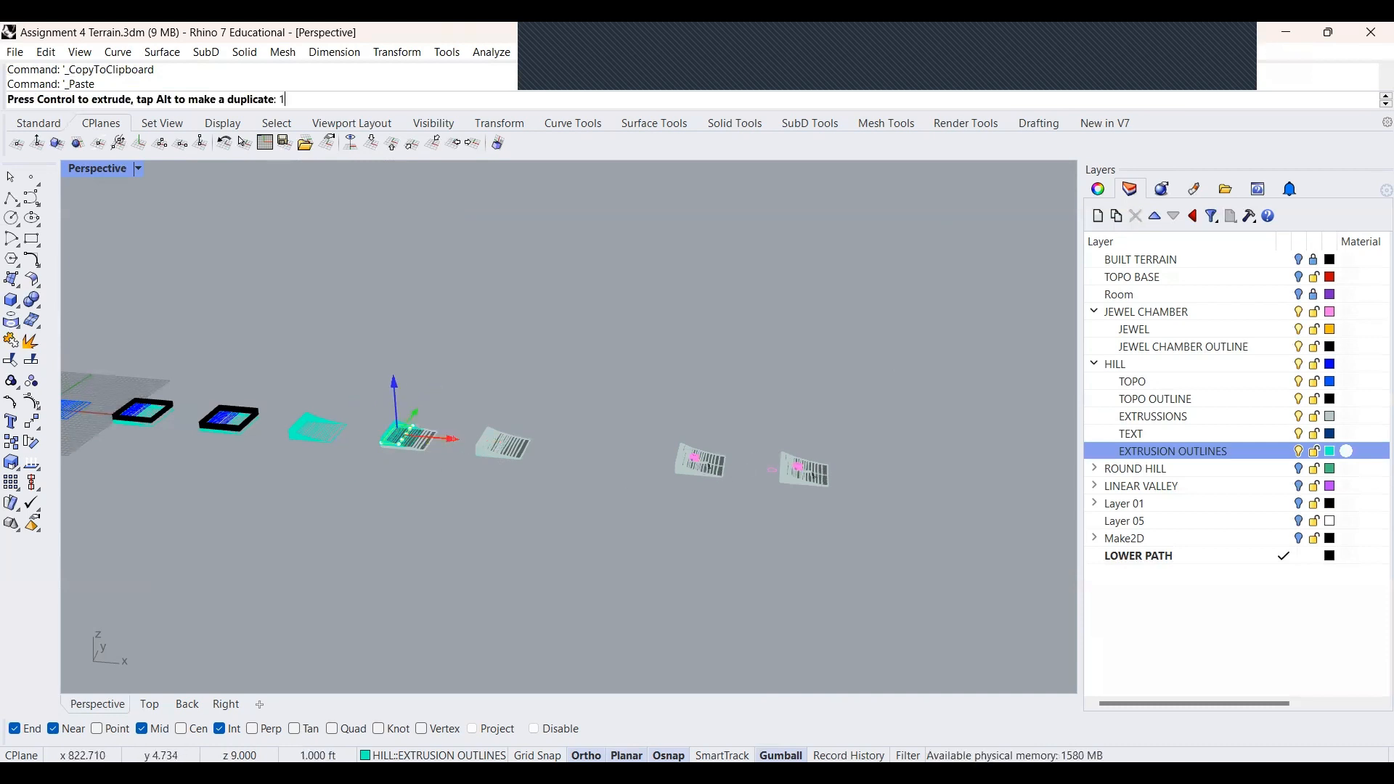
{"action": "type", "text": "00-"}
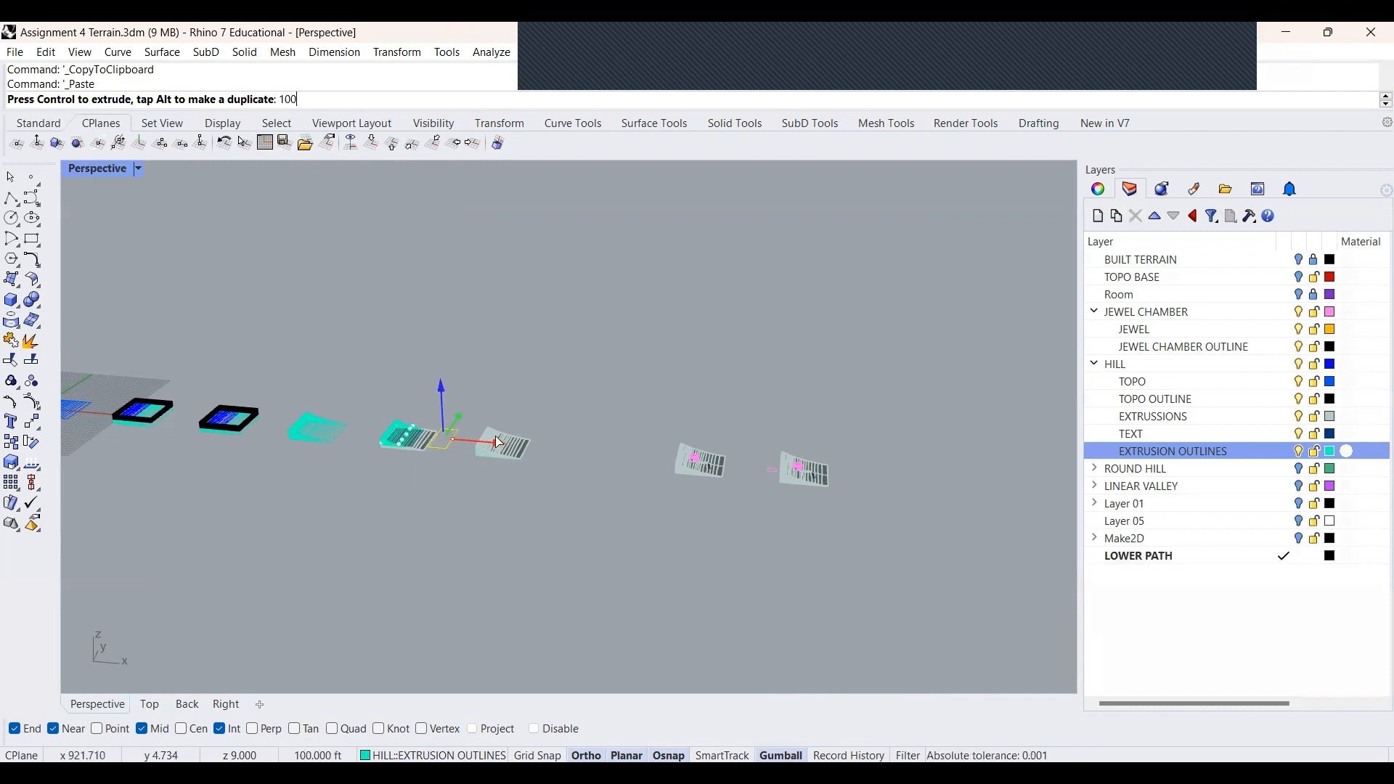
{"action": "key", "text": "BackSpace"}
{"action": "type", "text": "0"}
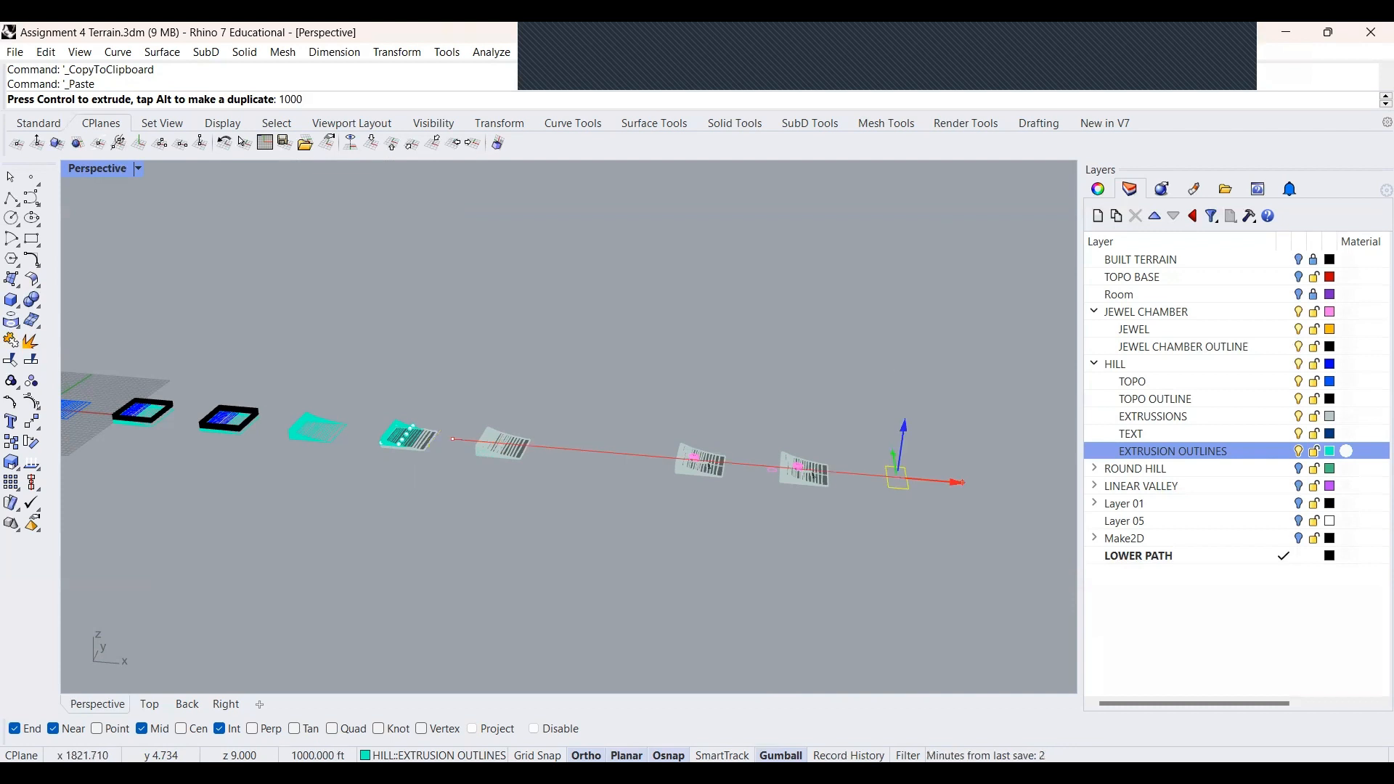
{"action": "key", "text": "Return"}
Move the pasted outline curve 200 ft in the negative X direction onto the duplicated hill containing the jewel chamber
{"action": "scroll", "coordinate": [970, 480], "scroll_direction": "up", "scroll_amount": 5}
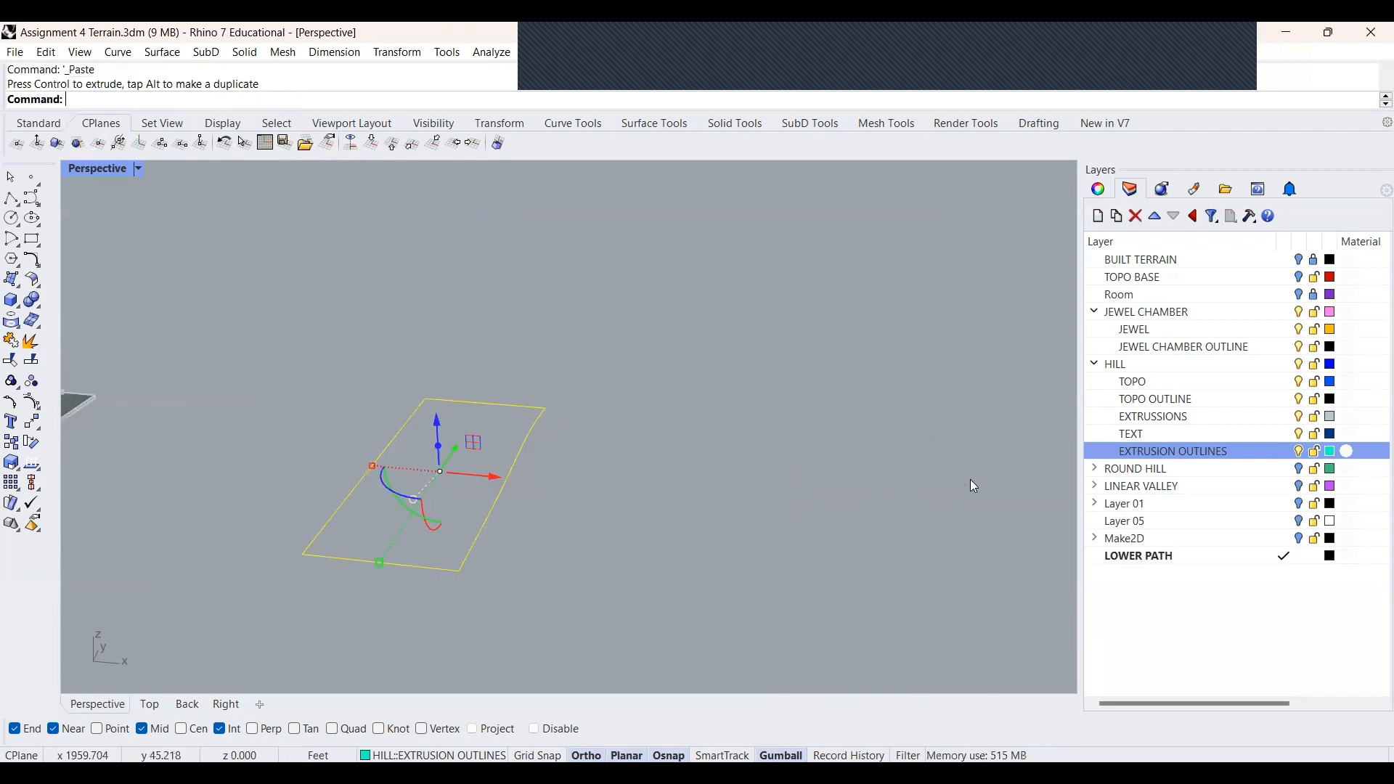
{"action": "scroll", "coordinate": [970, 480], "scroll_direction": "down", "scroll_amount": 2}
{"action": "left_click", "coordinate": [761, 479]}
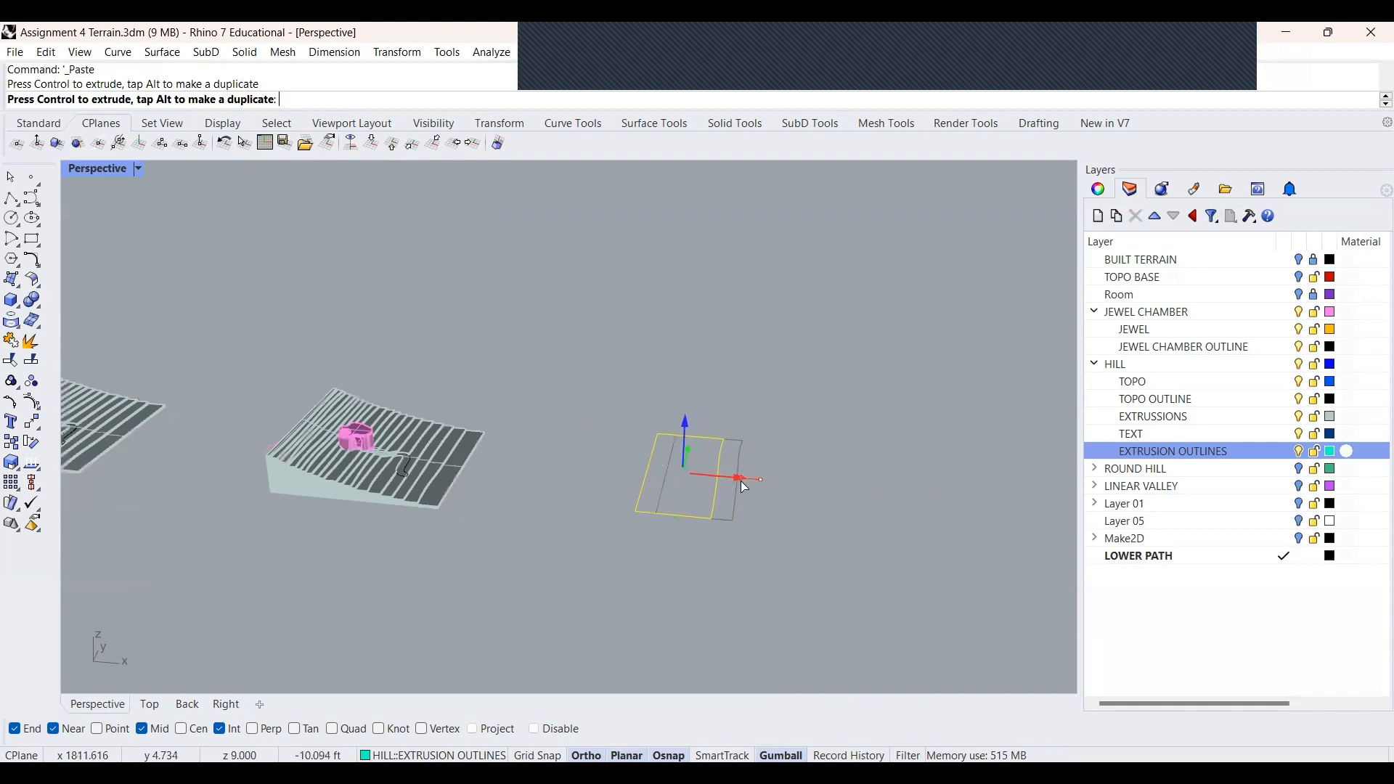
{"action": "type", "text": "200"}
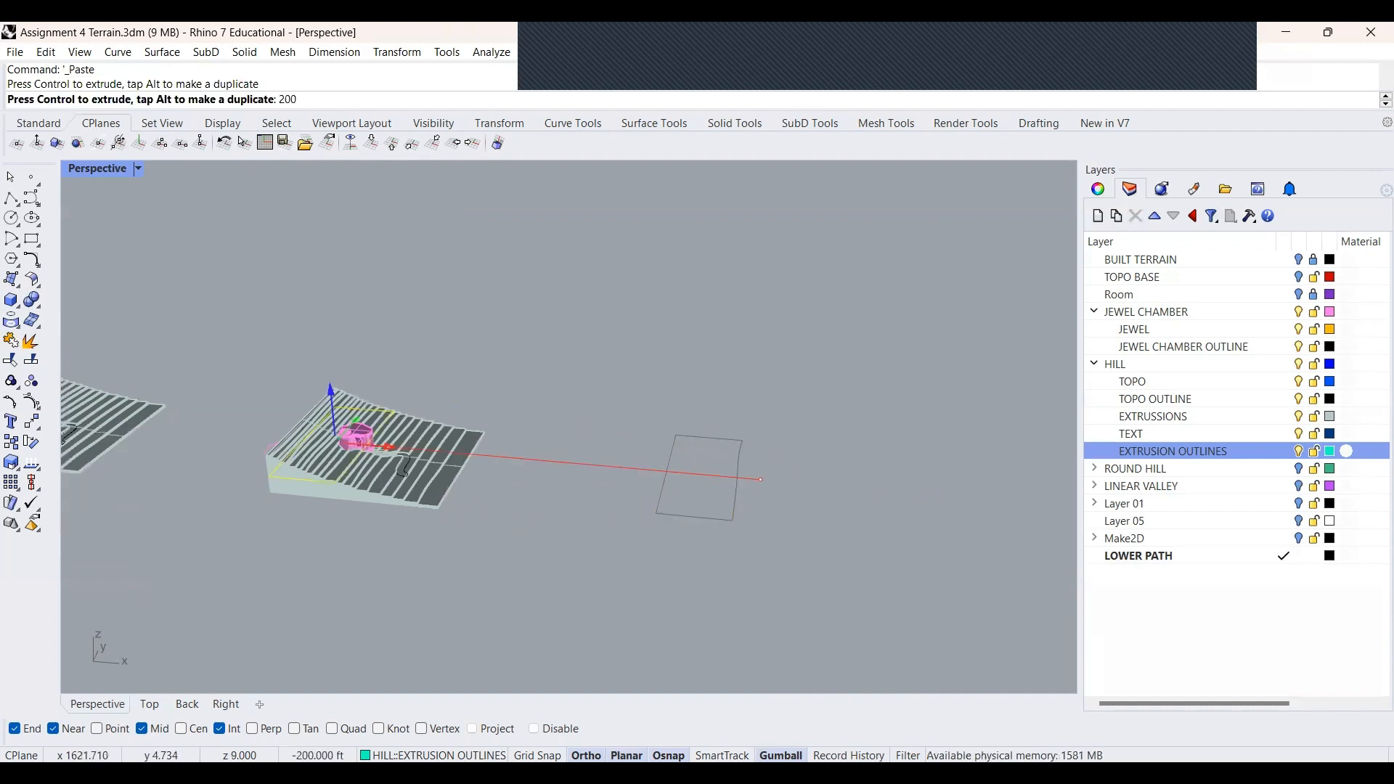
{"action": "key", "text": "Return"}
{"action": "scroll", "coordinate": [363, 476], "scroll_direction": "up", "scroll_amount": 6}
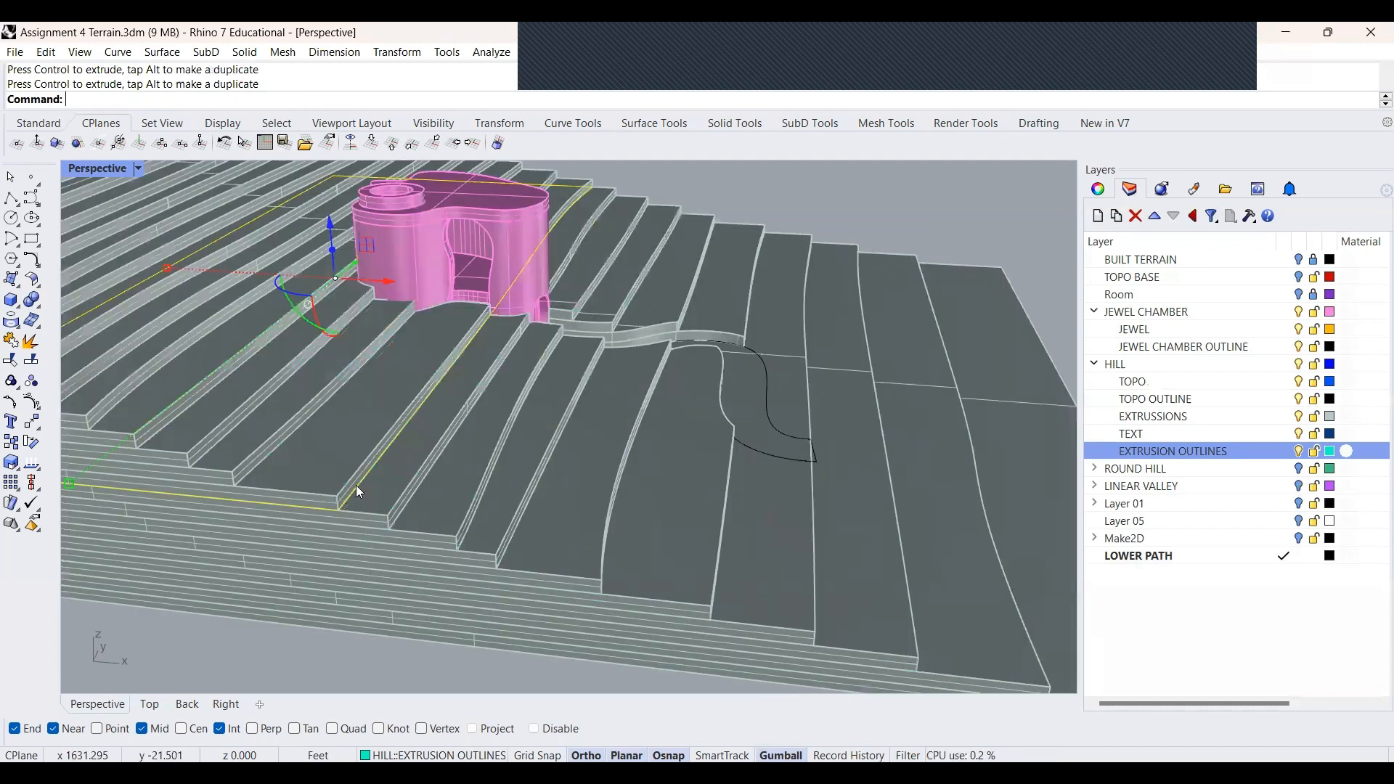
{"action": "scroll", "coordinate": [390, 499], "scroll_direction": "up", "scroll_amount": 4}
{"action": "scroll", "coordinate": [458, 434], "scroll_direction": "down", "scroll_amount": 8}
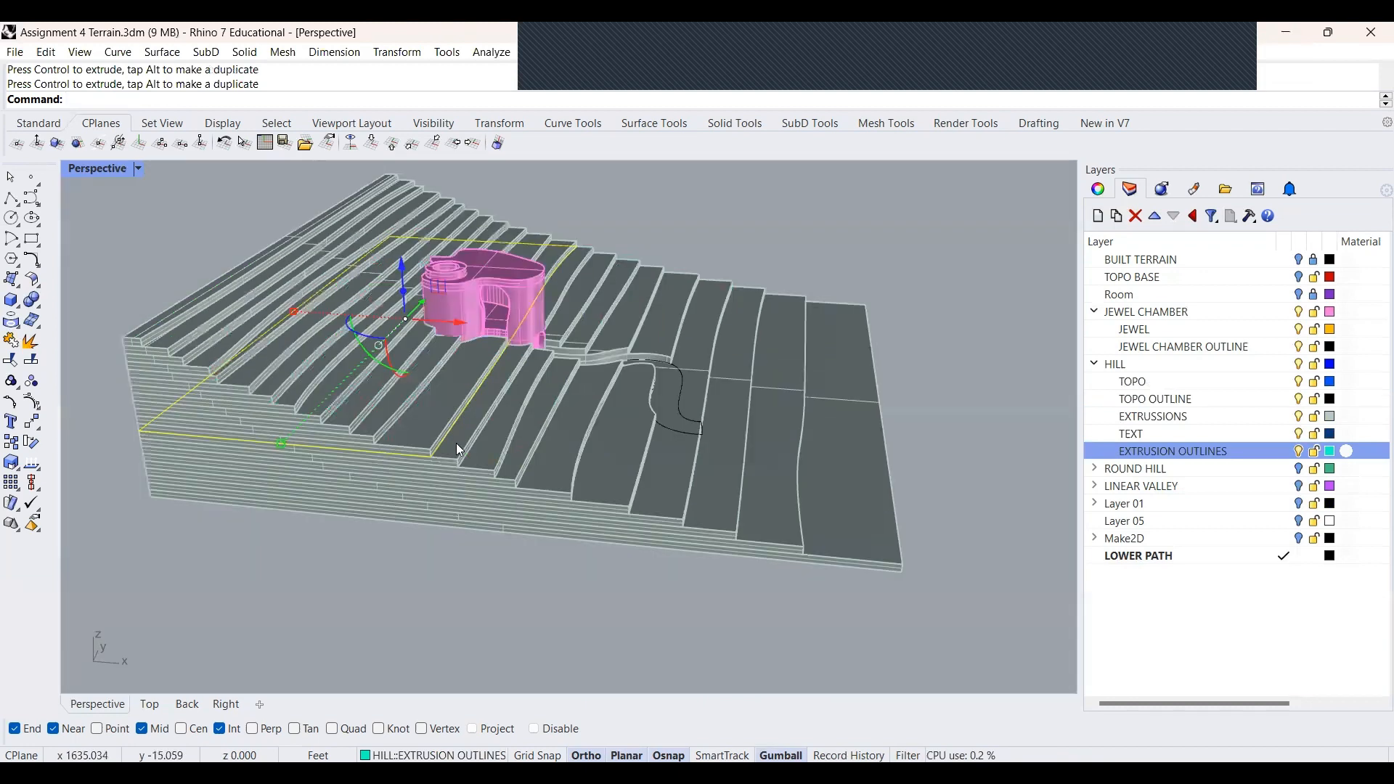
Select the terrace outline curve and pull its edge control point in the positive X direction, bulging it over the next lower terrace
{"action": "left_click", "coordinate": [404, 598]}
{"action": "scroll", "coordinate": [460, 430], "scroll_direction": "up", "scroll_amount": 3}
{"action": "scroll", "coordinate": [450, 421], "scroll_direction": "up", "scroll_amount": 3}
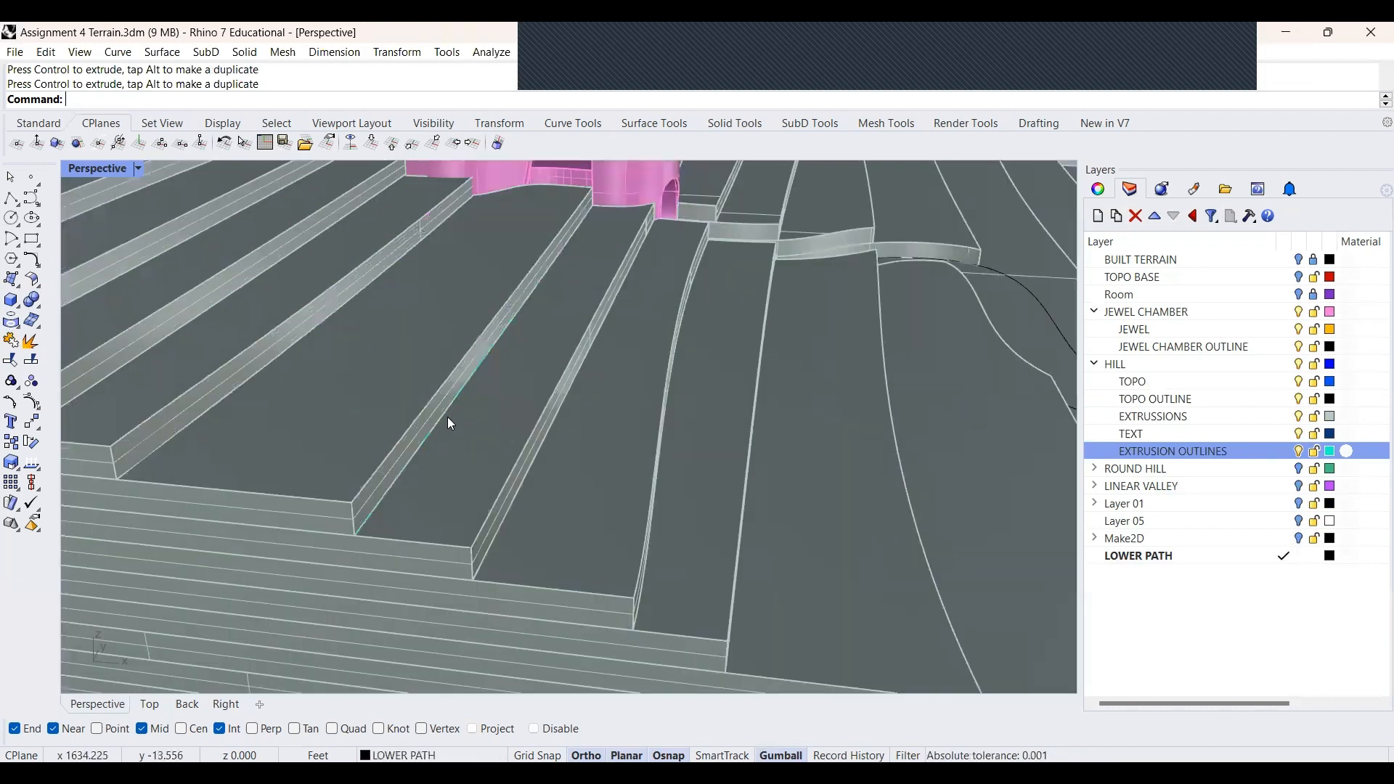
{"action": "left_click", "coordinate": [513, 460]}
{"action": "left_click", "coordinate": [512, 465]}
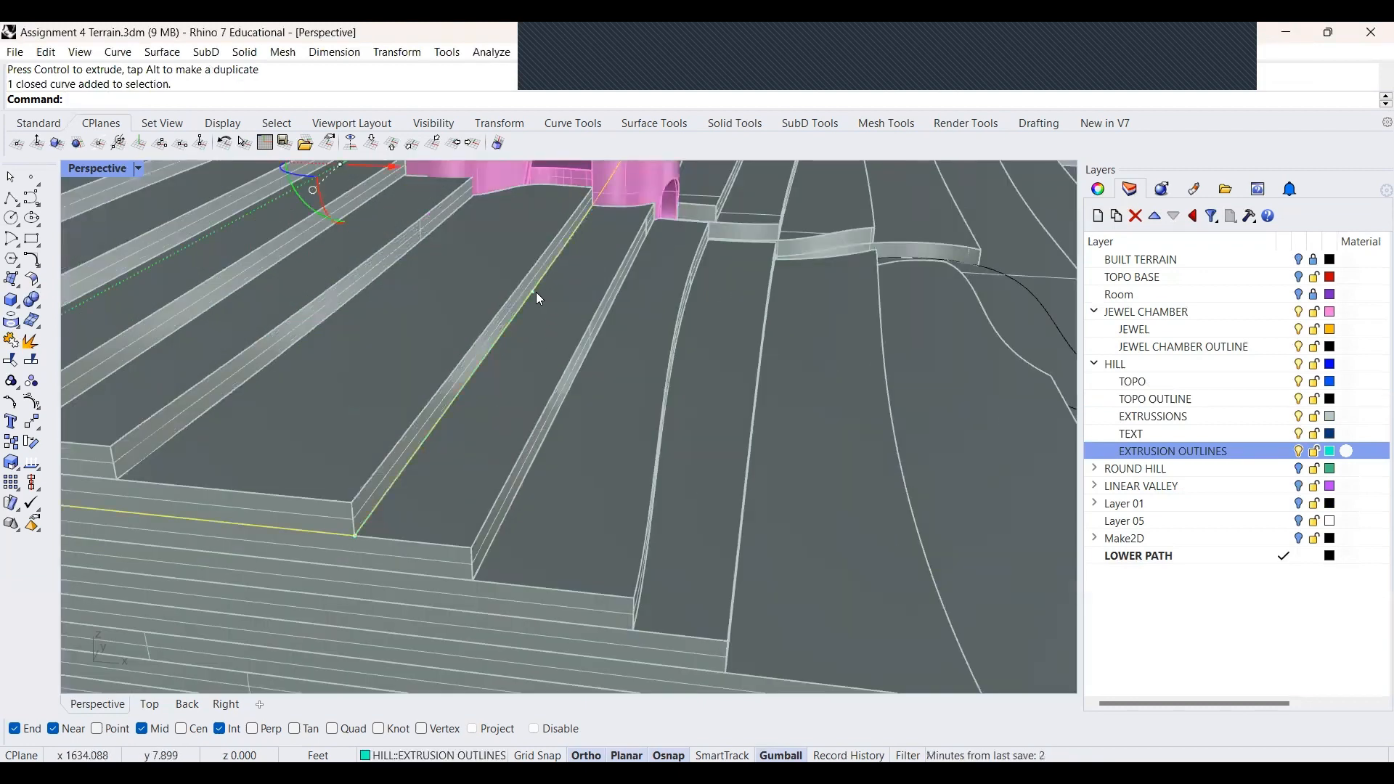
{"action": "left_click", "coordinate": [535, 291]}
{"action": "left_click_drag", "start_coordinate": [598, 305], "coordinate": [696, 316]}
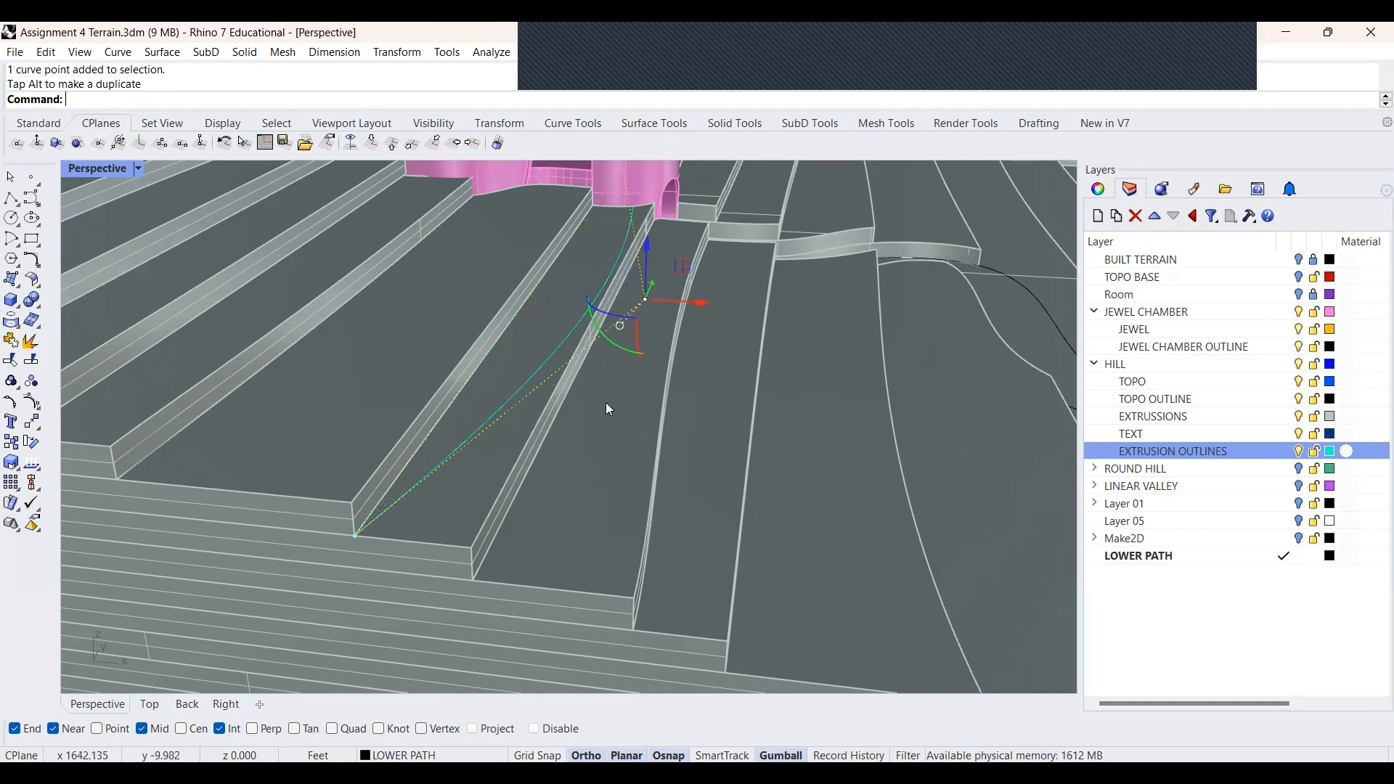
Reselect the reshaped outline curve and turn on its control points with PointsOn
{"action": "left_click", "coordinate": [590, 350]}
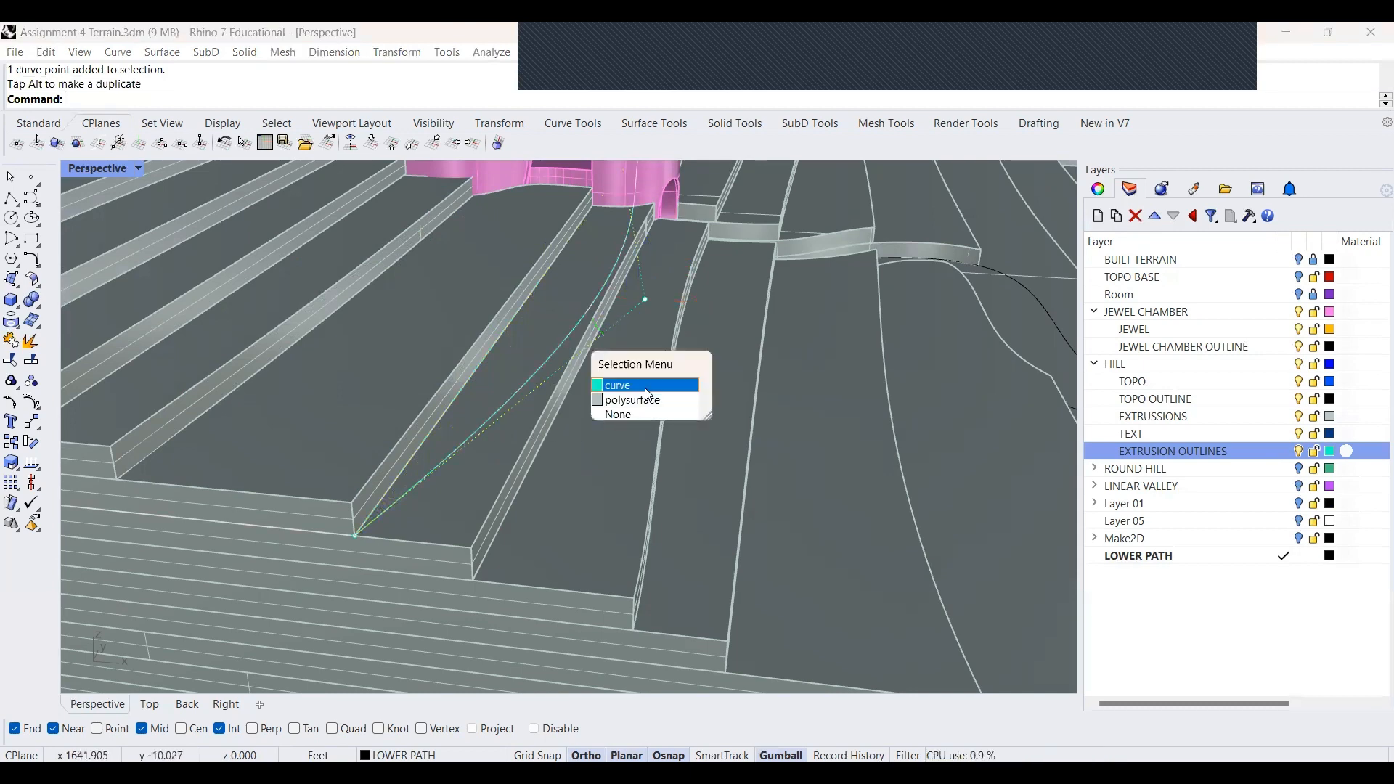
{"action": "left_click", "coordinate": [593, 321]}
{"action": "scroll", "coordinate": [549, 354], "scroll_direction": "down", "scroll_amount": 3}
{"action": "scroll", "coordinate": [549, 347], "scroll_direction": "up", "scroll_amount": 6}
{"action": "scroll", "coordinate": [549, 347], "scroll_direction": "down", "scroll_amount": 5}
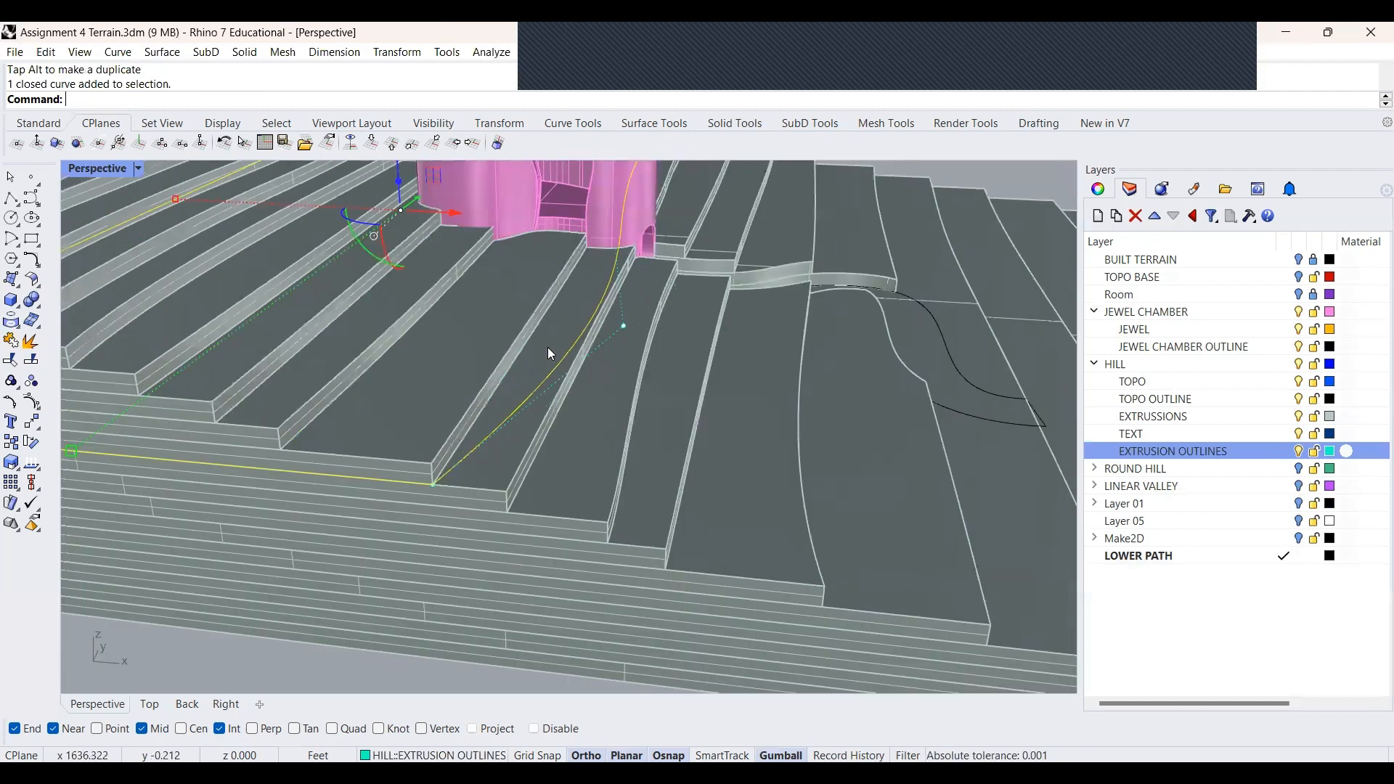
{"action": "scroll", "coordinate": [550, 353], "scroll_direction": "down", "scroll_amount": 2}
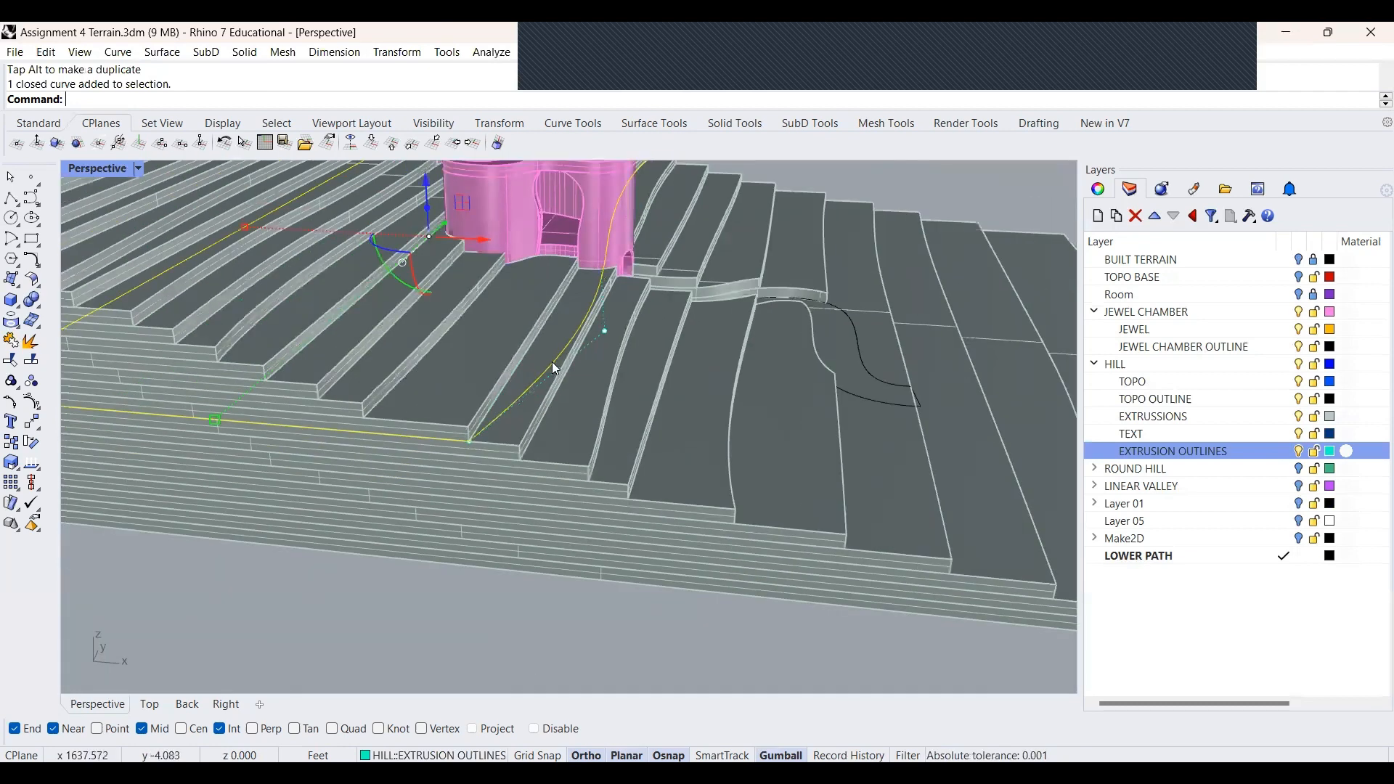
{"action": "type", "text": "C"}
{"action": "key", "text": "BackSpace"}
{"action": "type", "text": "AddPO"}
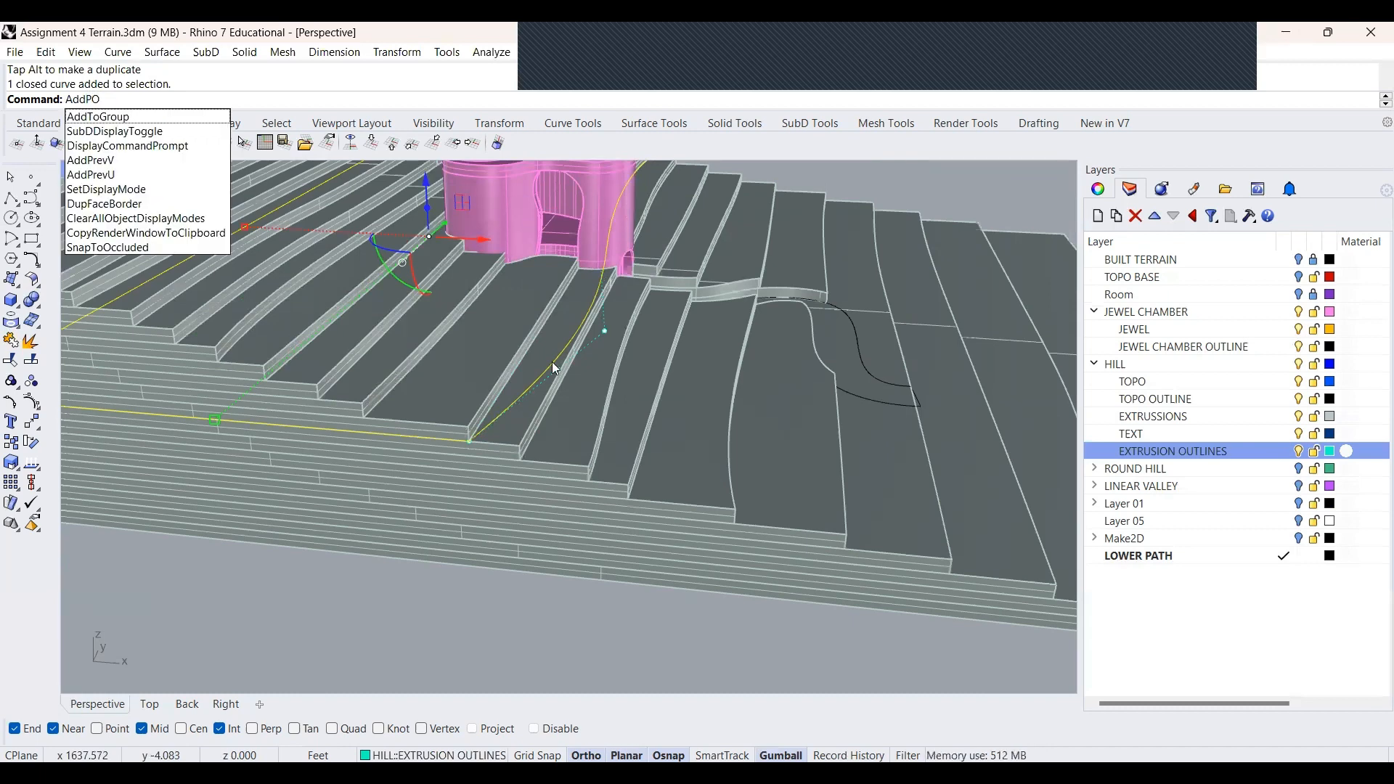
{"action": "key", "text": "BackSpace"}
{"action": "key", "text": "BackSpace"}
{"action": "key", "text": "BackSpace"}
{"action": "key", "text": "BackSpace"}
{"action": "key", "text": "BackSpace"}
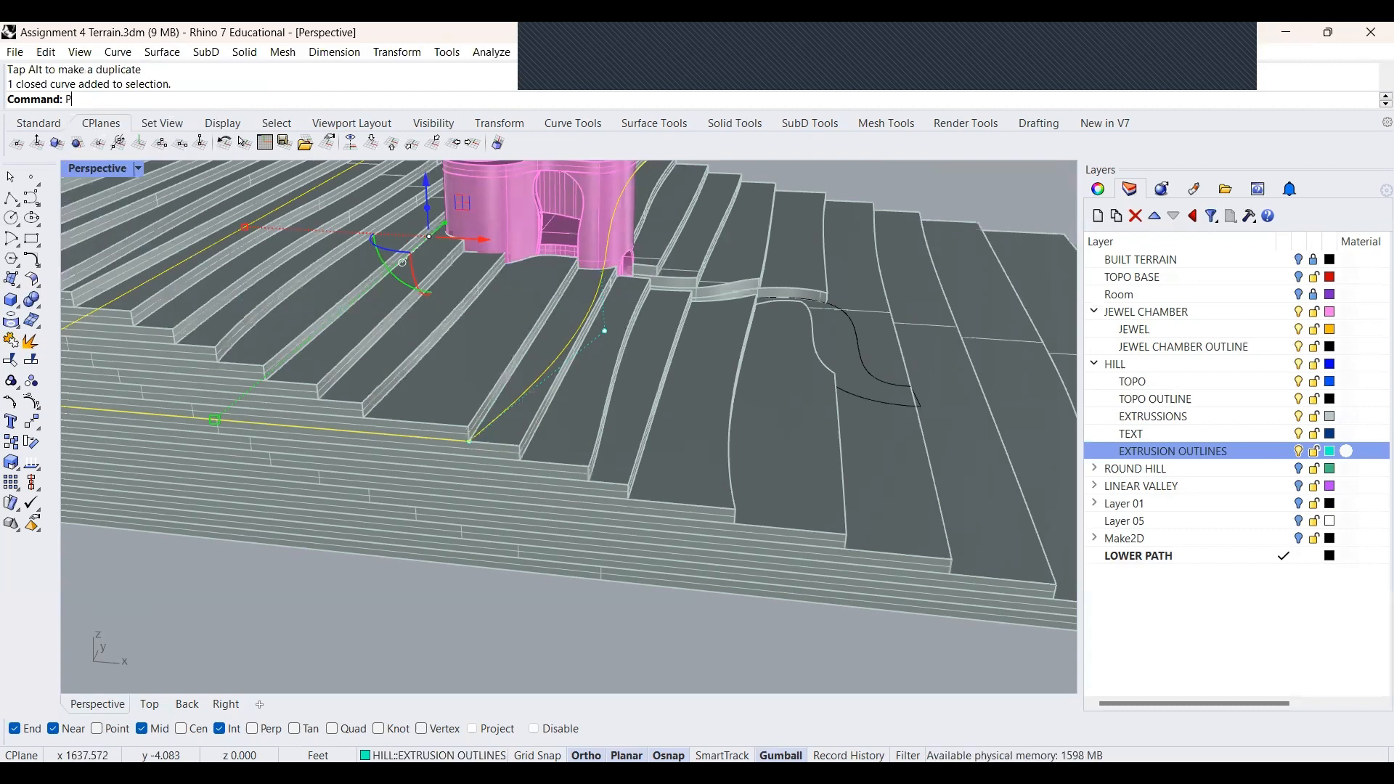
{"action": "type", "text": "Points"}
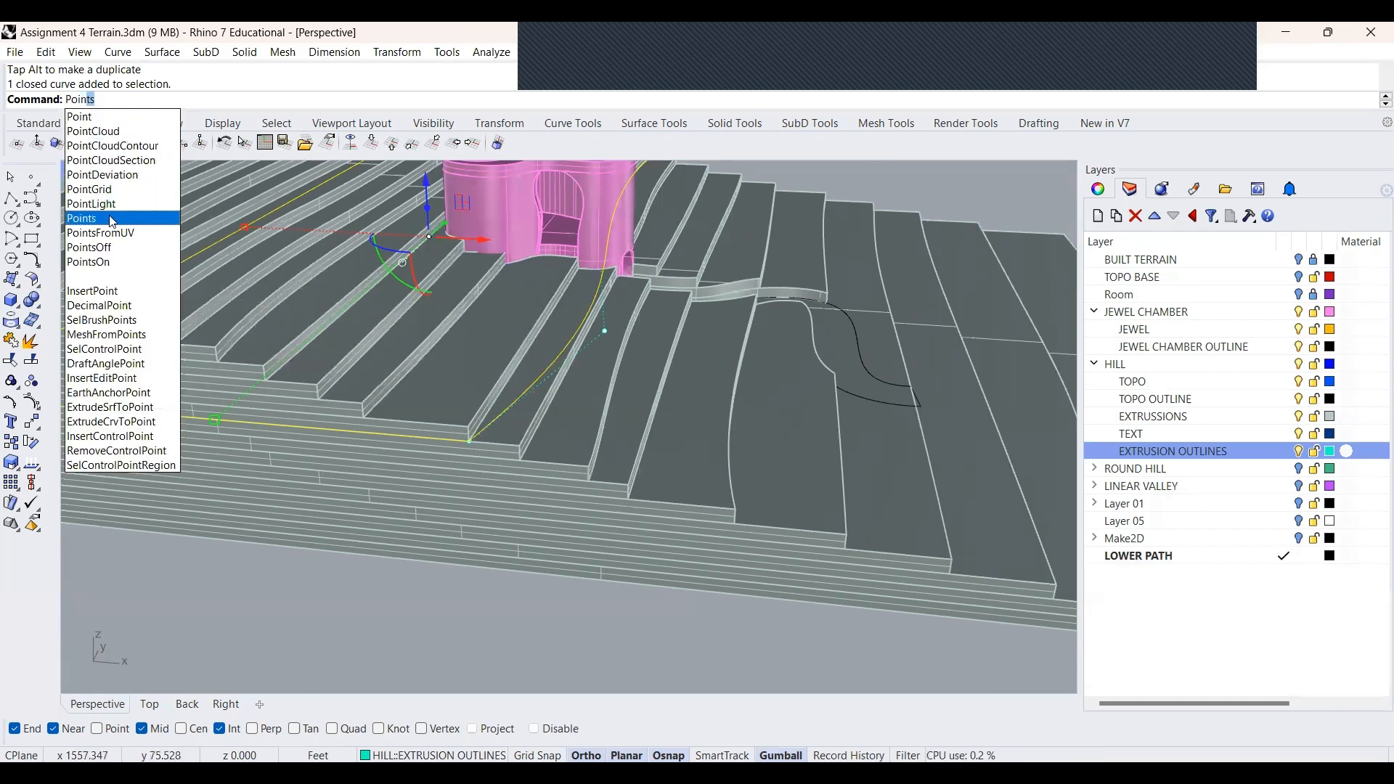
{"action": "left_click", "coordinate": [116, 262]}
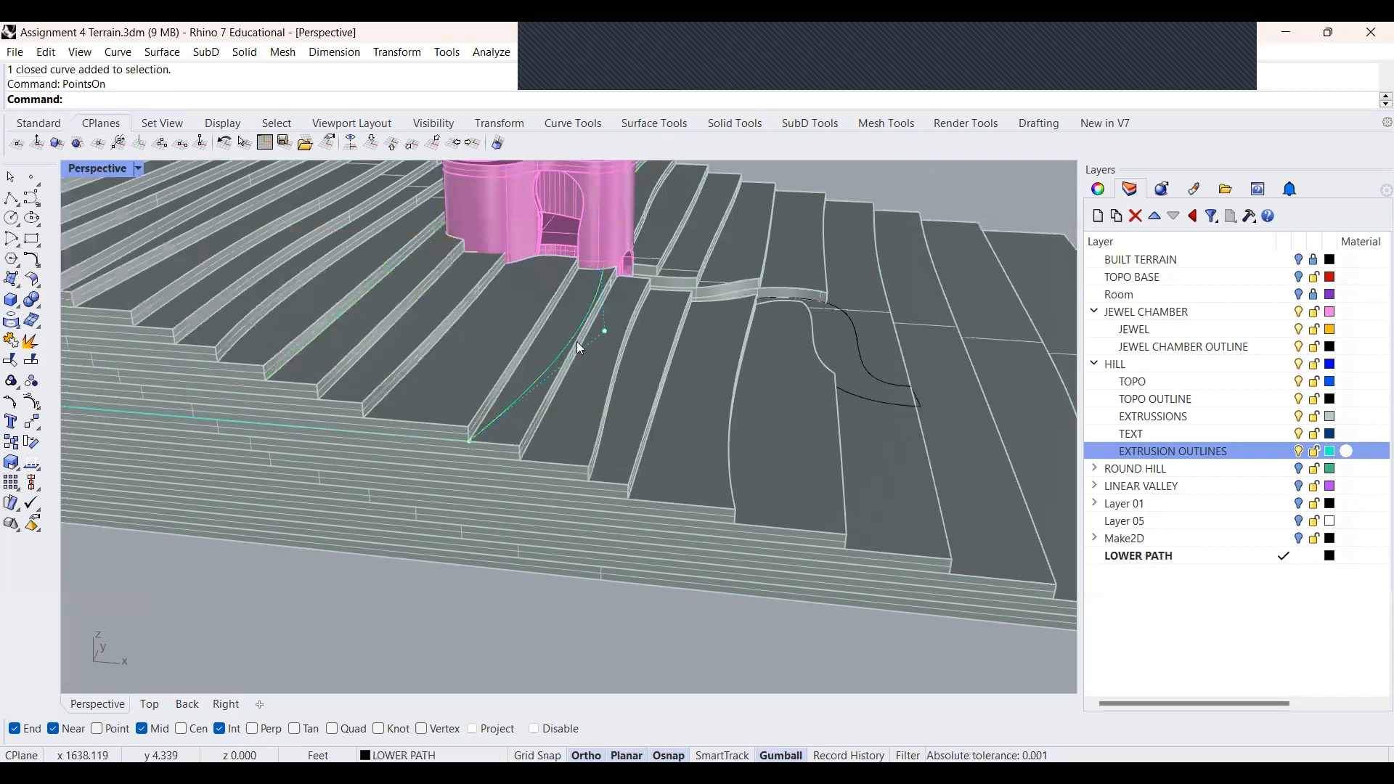
{"action": "left_click", "coordinate": [38, 183]}
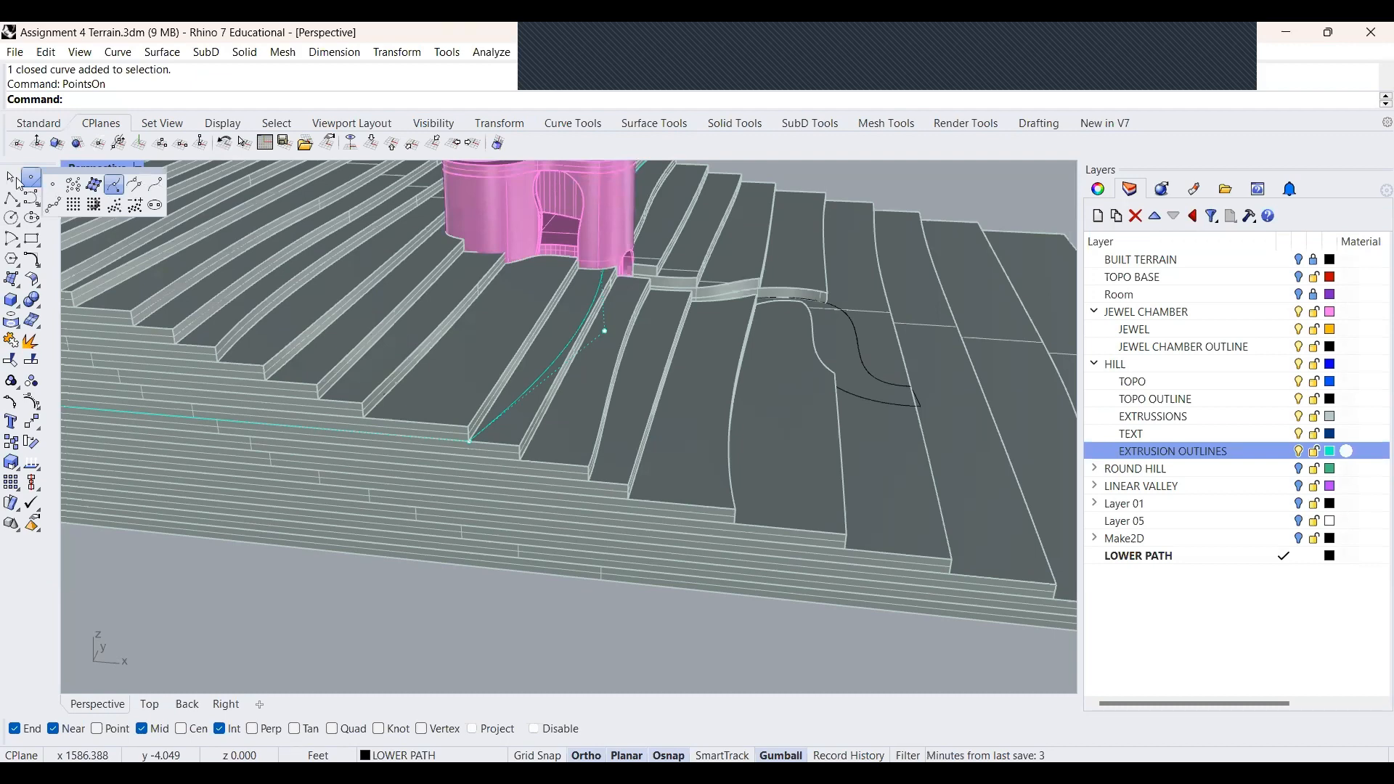
{"action": "key", "text": "Escape"}
Move the outline's edge control point toward the hill's front side to round the terrace corner in front of the chamber
{"action": "left_click", "coordinate": [537, 382]}
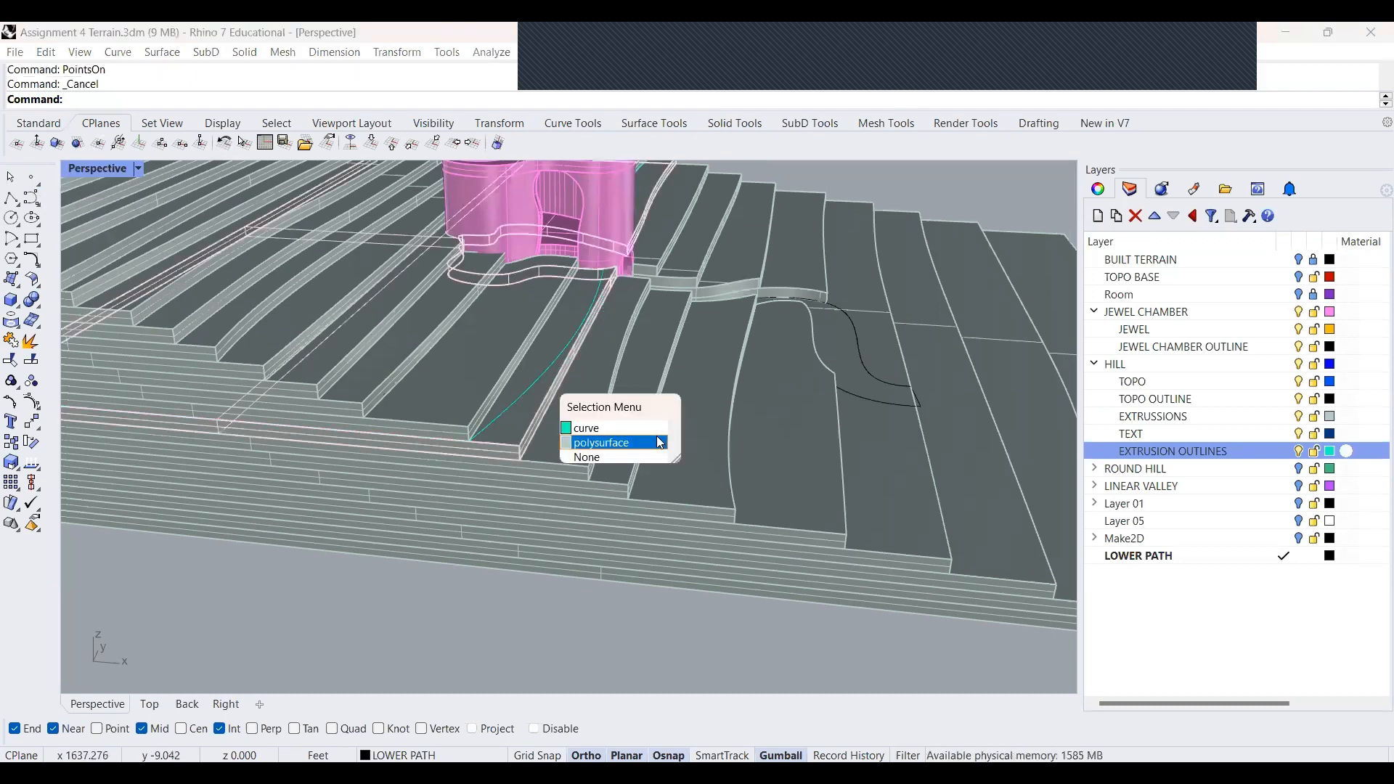
{"action": "left_click", "coordinate": [661, 442]}
{"action": "left_click", "coordinate": [533, 382]}
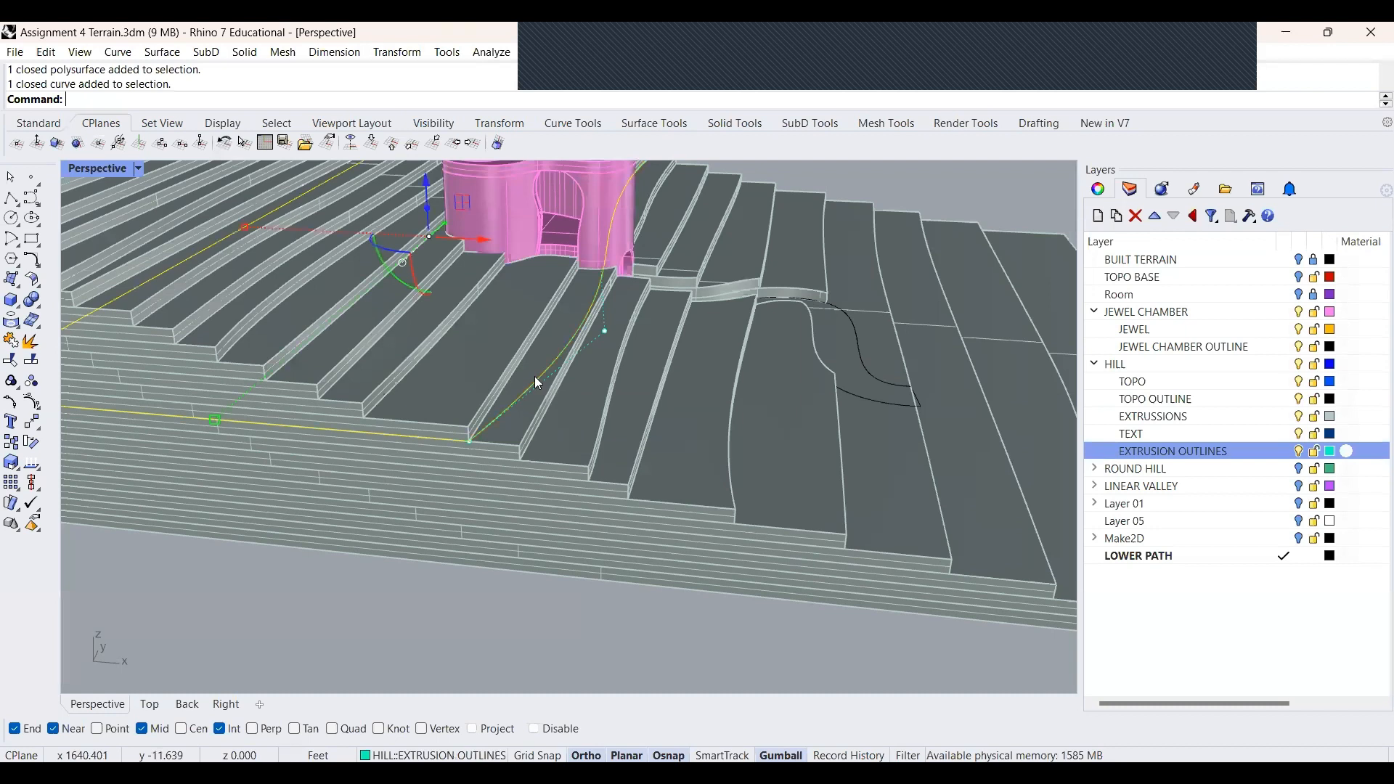
{"action": "left_click", "coordinate": [606, 332]}
{"action": "left_click_drag", "start_coordinate": [653, 335], "coordinate": [623, 413]}
{"action": "right_click_drag", "start_coordinate": [559, 262], "coordinate": [497, 620]}
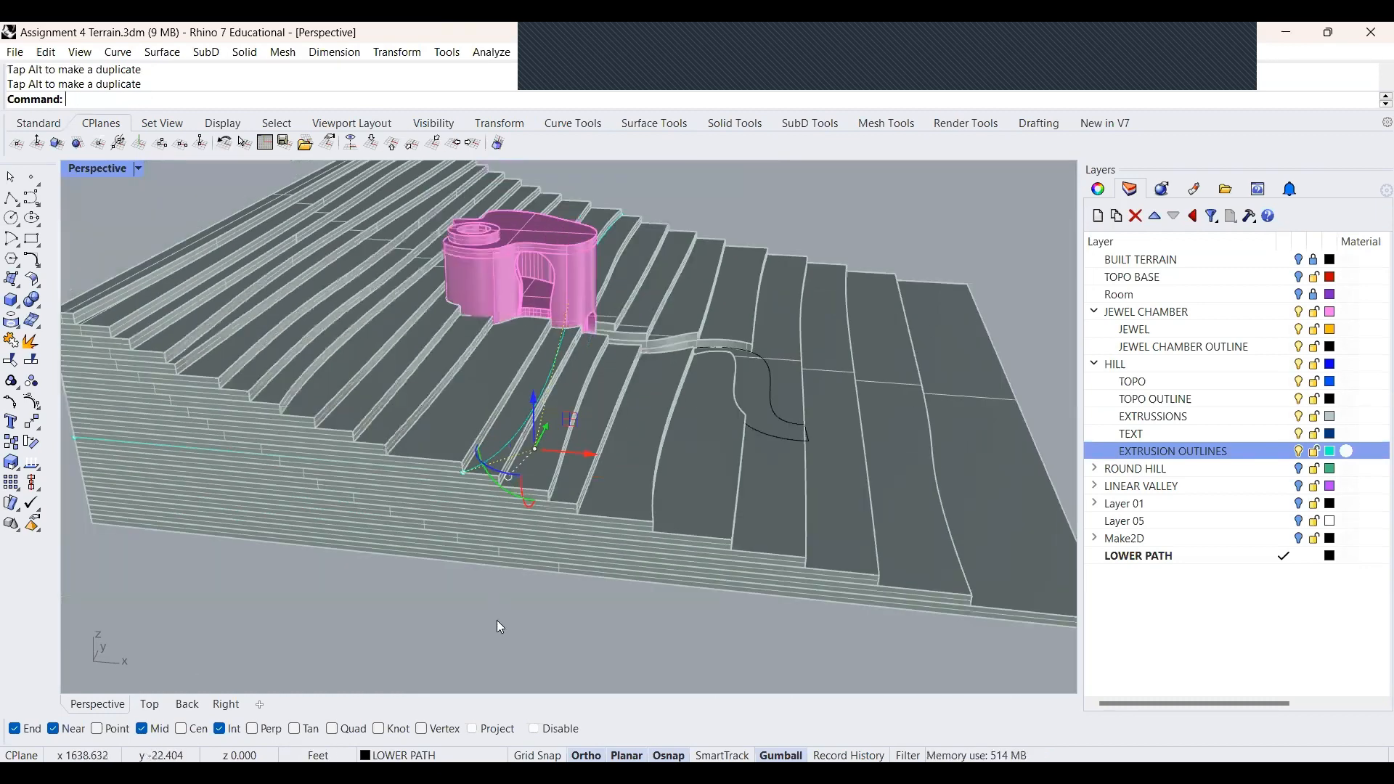
{"action": "key", "text": "Escape"}
{"action": "key", "text": "Escape"}
{"action": "scroll", "coordinate": [506, 497], "scroll_direction": "up", "scroll_amount": 5}
{"action": "scroll", "coordinate": [554, 511], "scroll_direction": "down", "scroll_amount": 2}
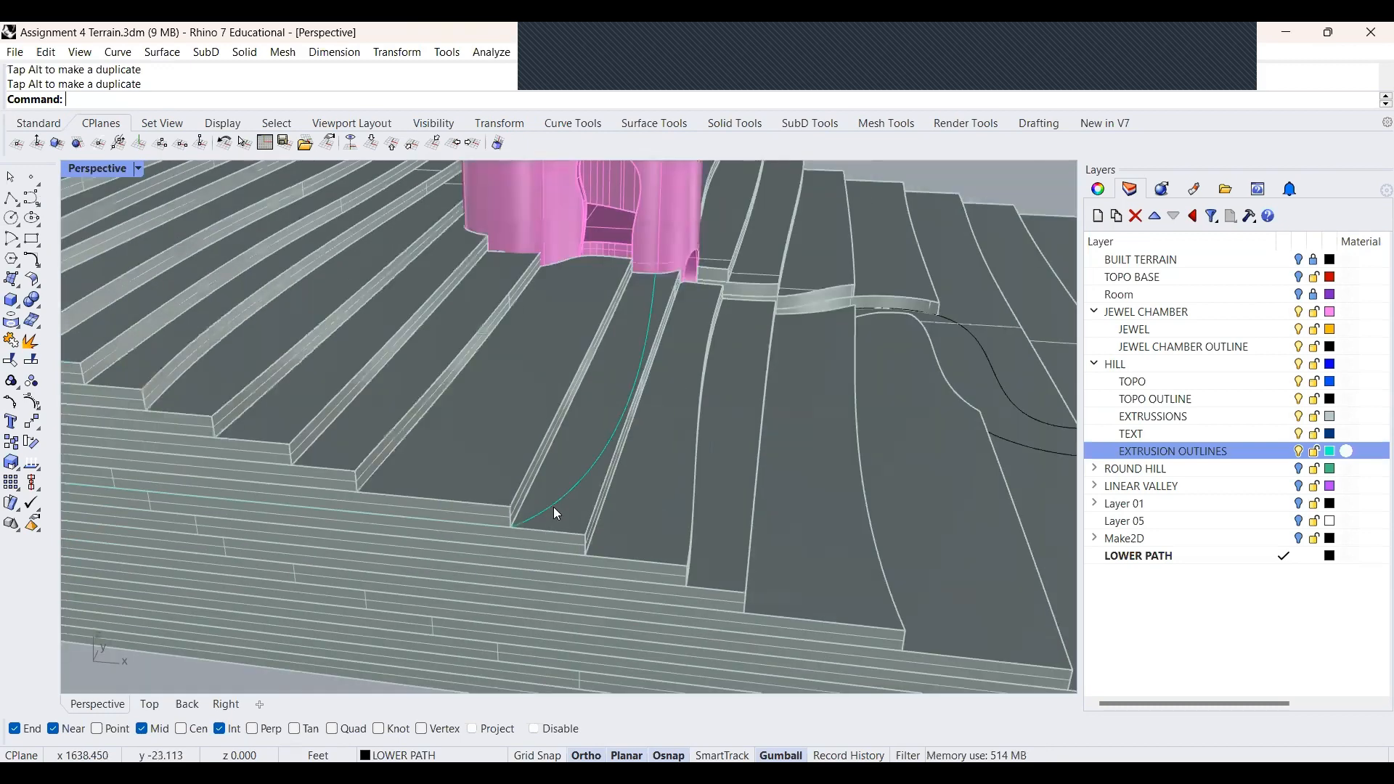
Delete the existing terrace solid at the level of the reshaped outline
{"action": "left_click", "coordinate": [554, 507]}
{"action": "left_click", "coordinate": [505, 482]}
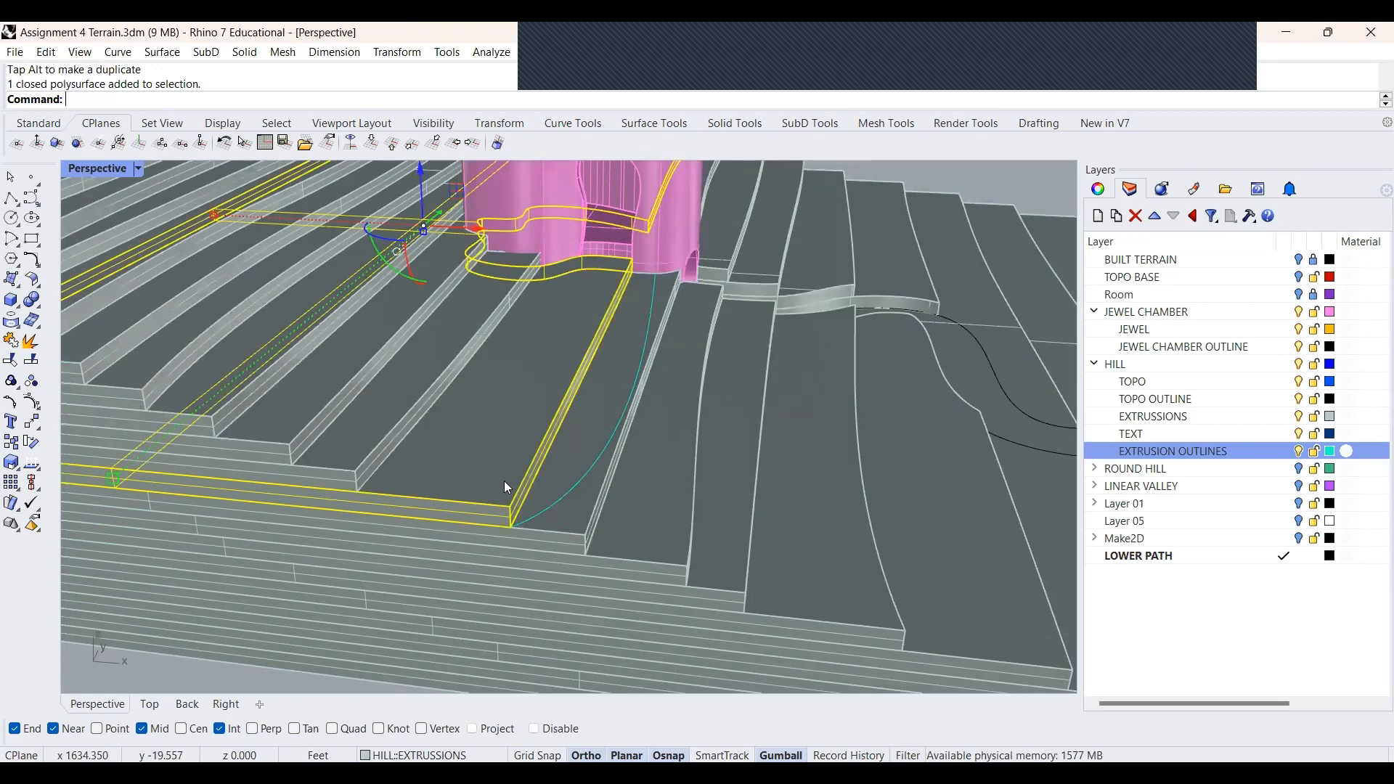
{"action": "key", "text": "Delete"}
Try to extrude the reshaped outline curve 1.5 ft upward as a solid
{"action": "left_click", "coordinate": [542, 527]}
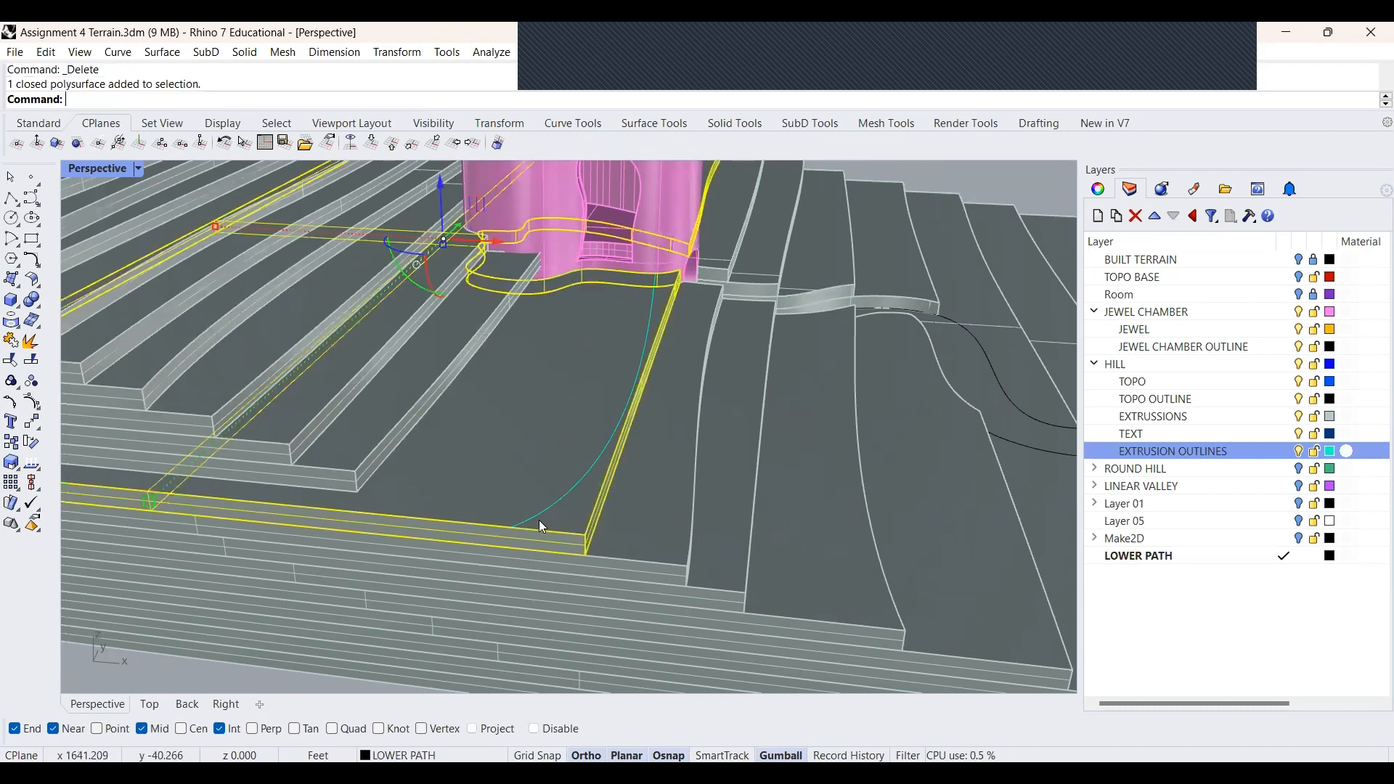
{"action": "left_click", "coordinate": [547, 523]}
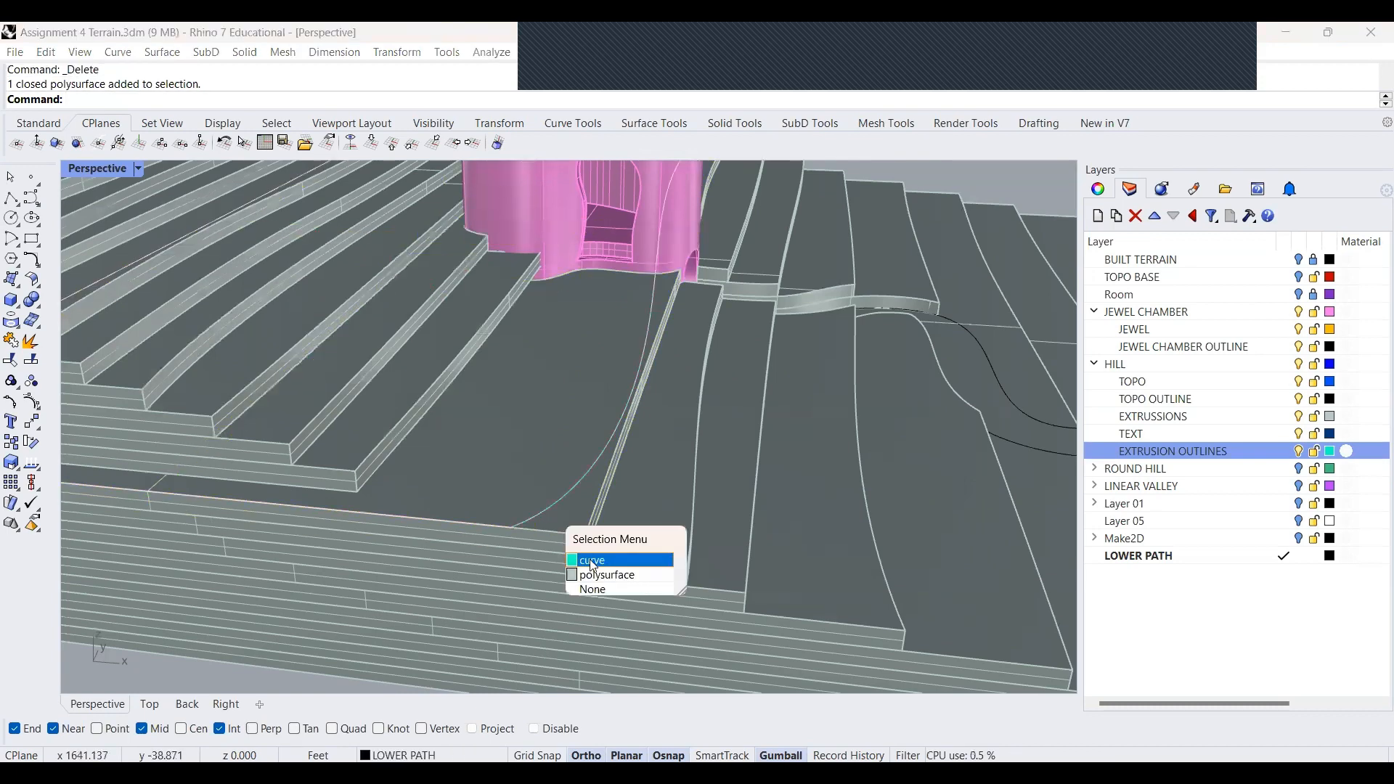
{"action": "left_click", "coordinate": [589, 561]}
{"action": "type", "text": "ExtrudeCrv"}
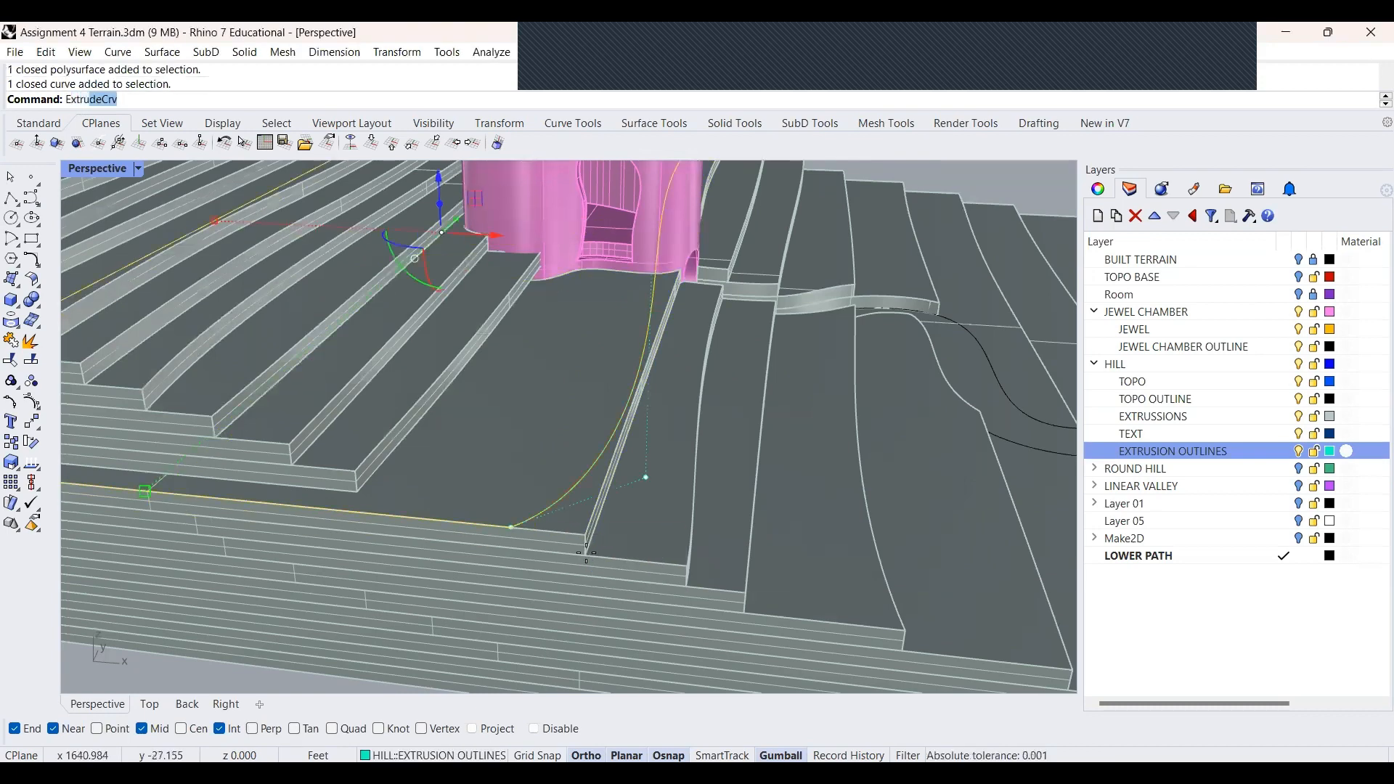
{"action": "key", "text": "Return"}
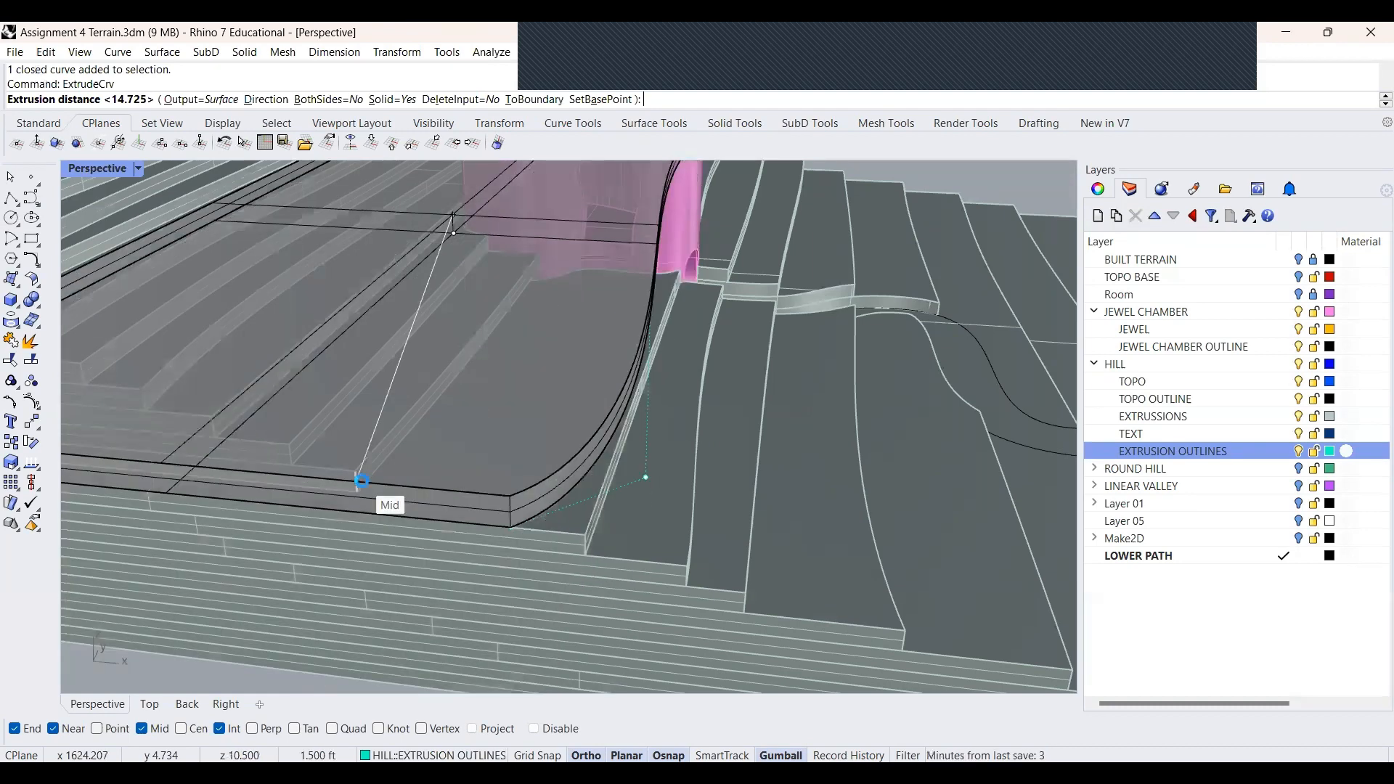
{"action": "left_click", "coordinate": [396, 505]}
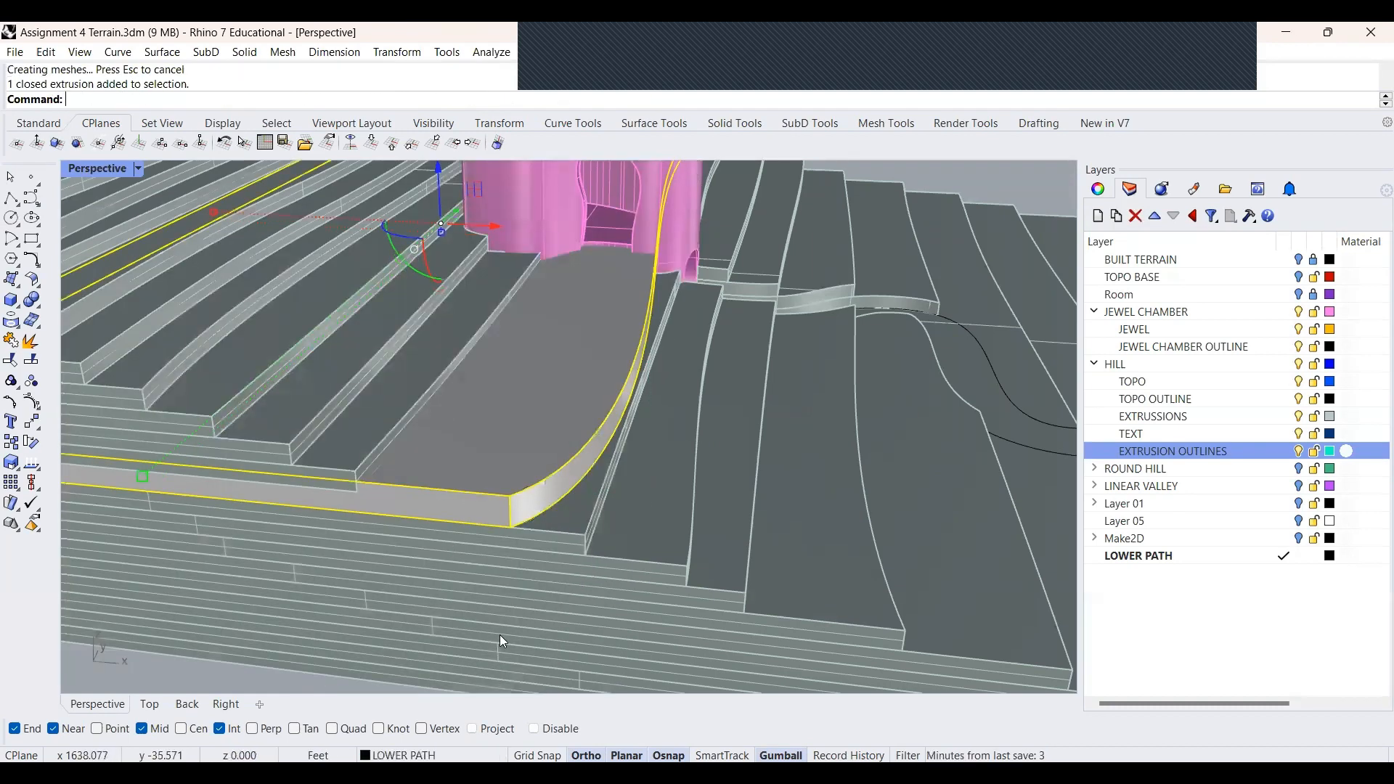
{"action": "key", "text": "ctrl+z"}
Extrude the reshaped outline curve 1 ft upward as a solid to form the new terrace
{"action": "left_click", "coordinate": [536, 515]}
{"action": "type", "text": "Extrude"}
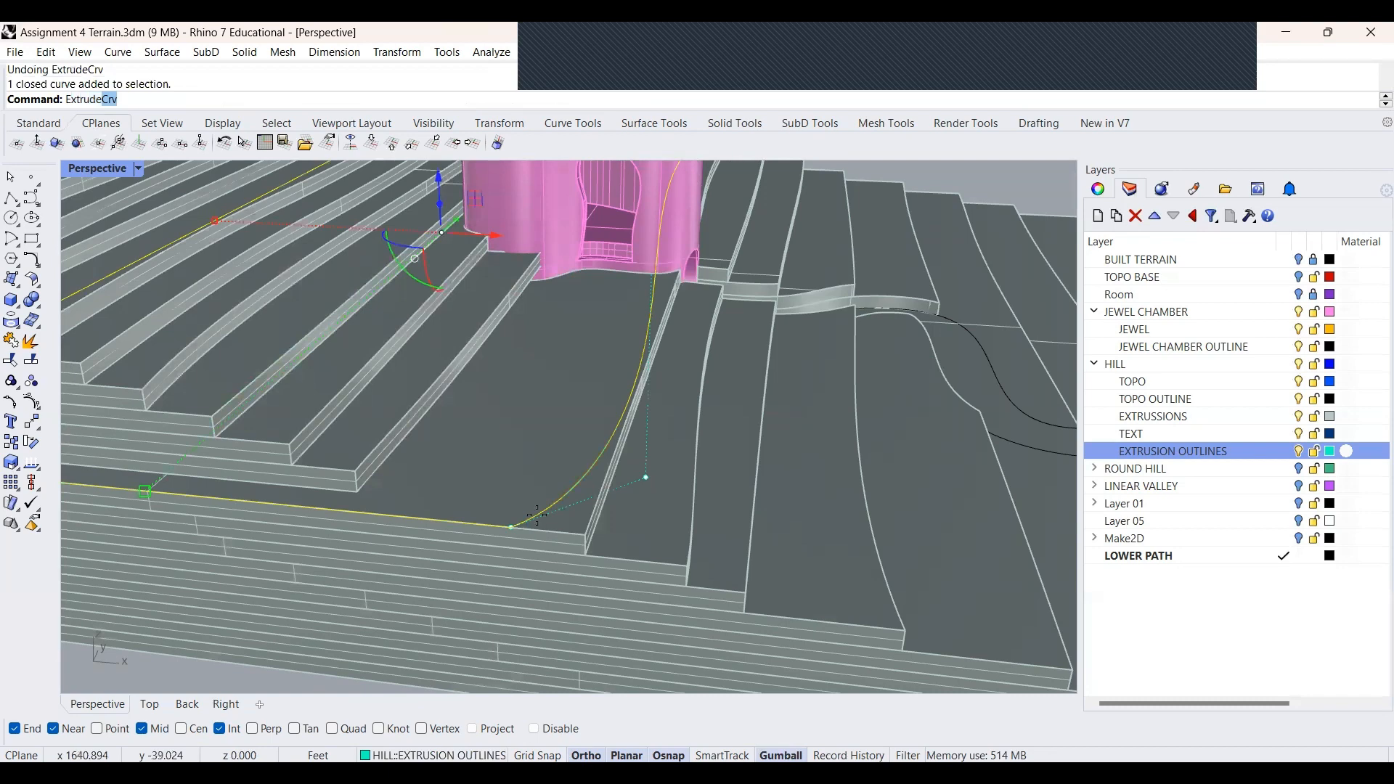
{"action": "key", "text": "Return"}
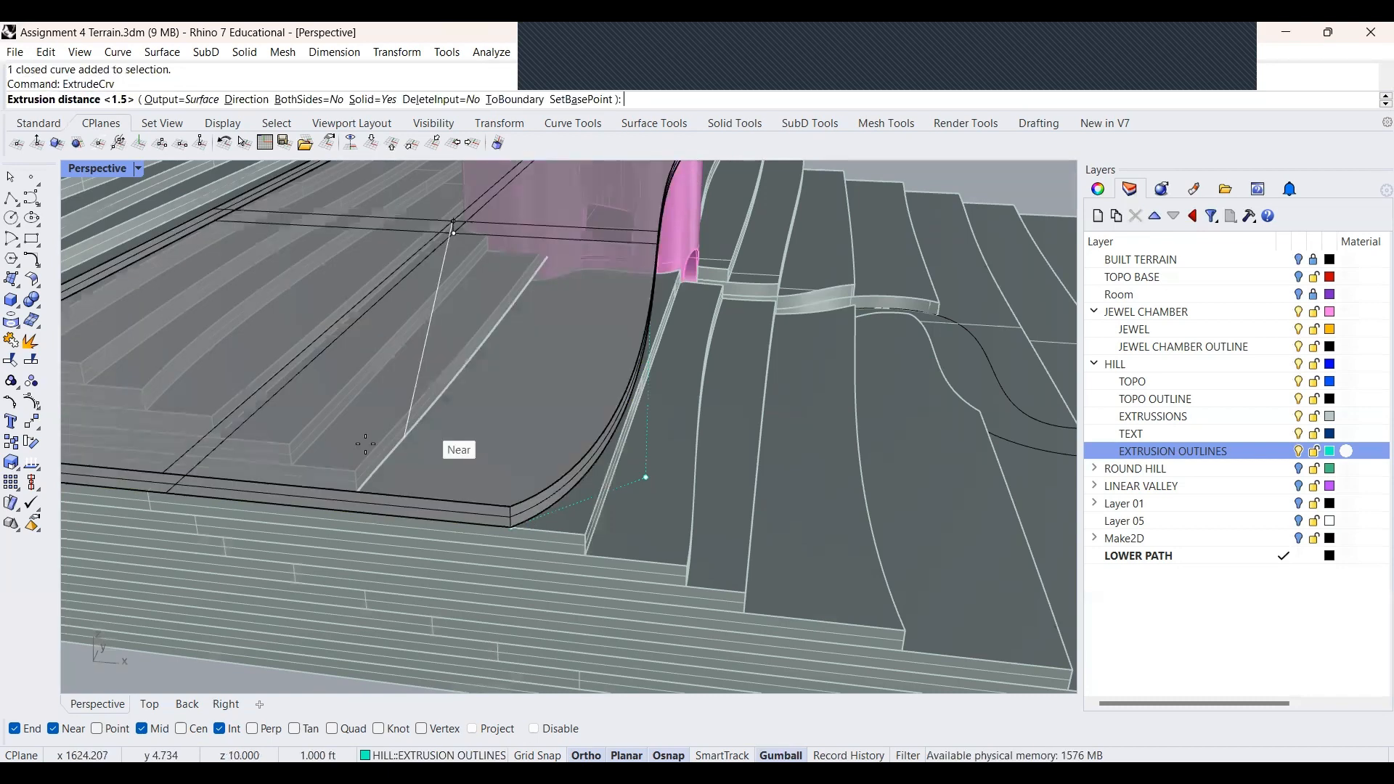
{"action": "left_click", "coordinate": [371, 501]}
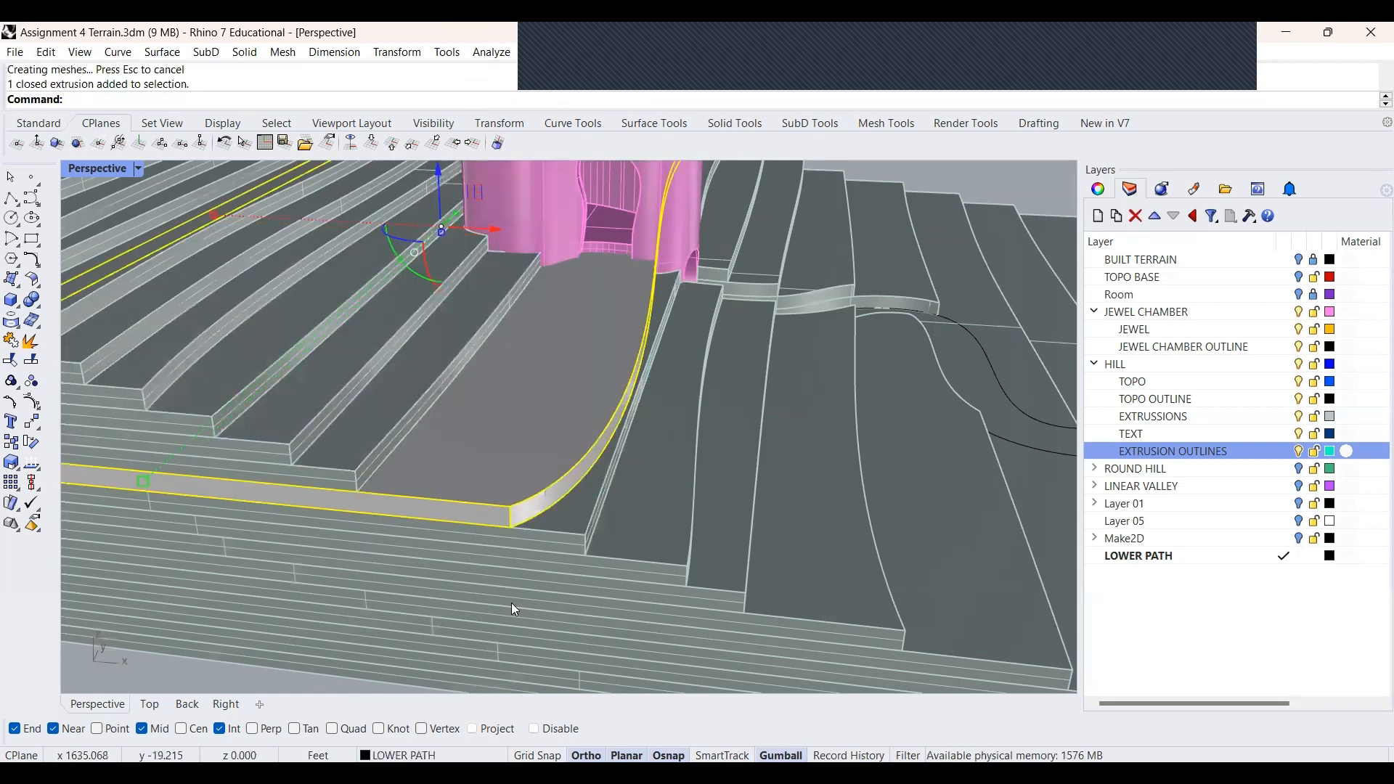
Assign the new terrace solid to the EXTRUSSIONS layer under HILL and clear the selection
{"action": "left_click", "coordinate": [400, 755]}
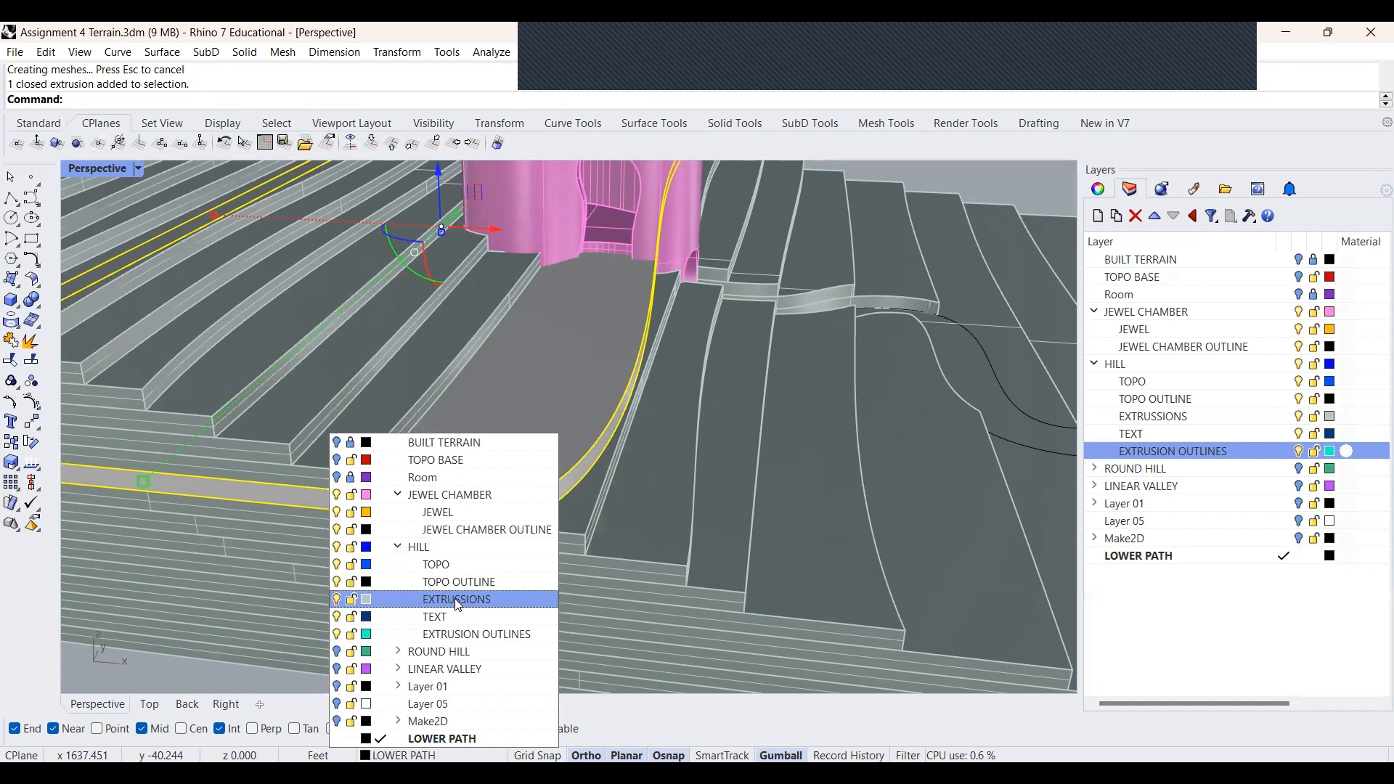
{"action": "left_click", "coordinate": [459, 601]}
{"action": "scroll", "coordinate": [320, 514], "scroll_direction": "down", "scroll_amount": 4}
{"action": "key", "text": "Escape"}
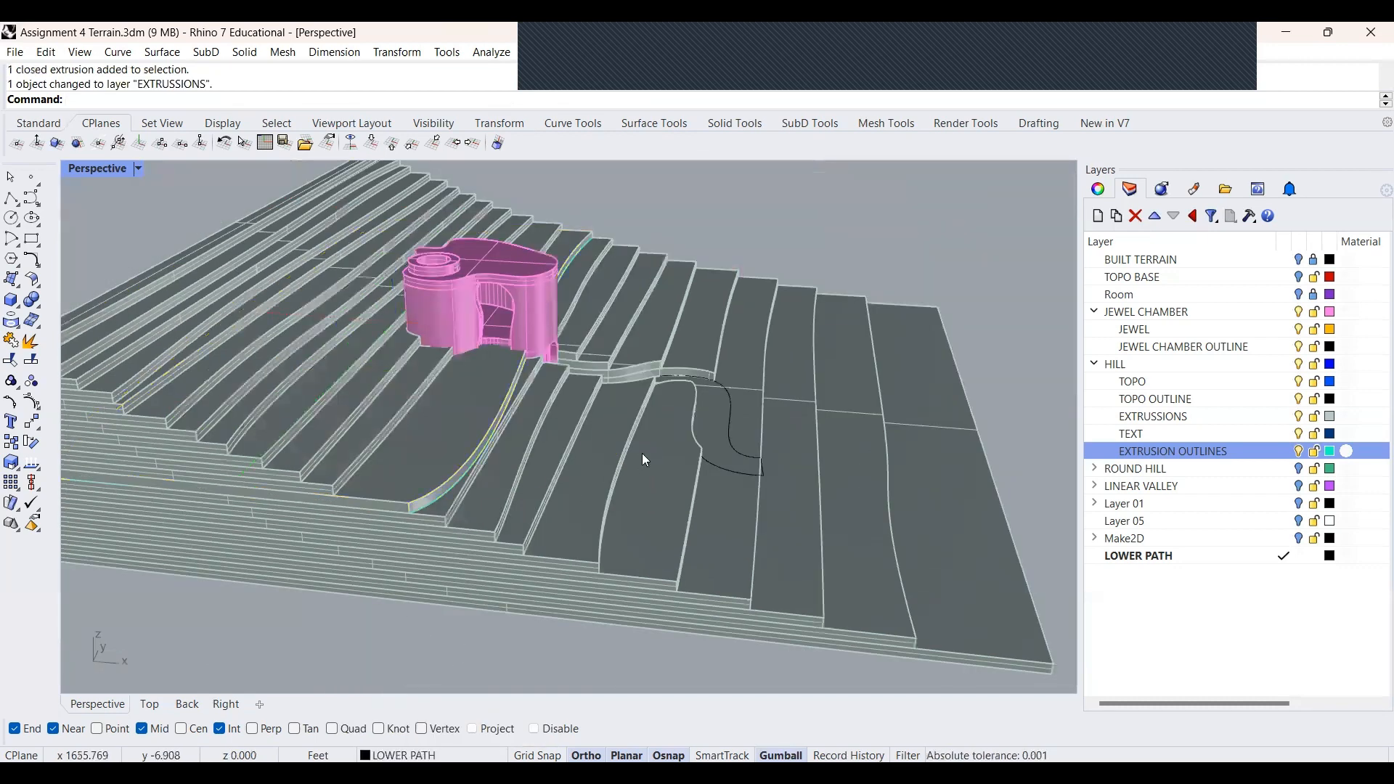
Select the new terrace and examine where it meets the jewel chamber walls, doorway and lower path entrance
{"action": "right_click_drag", "start_coordinate": [642, 455], "coordinate": [595, 495]}
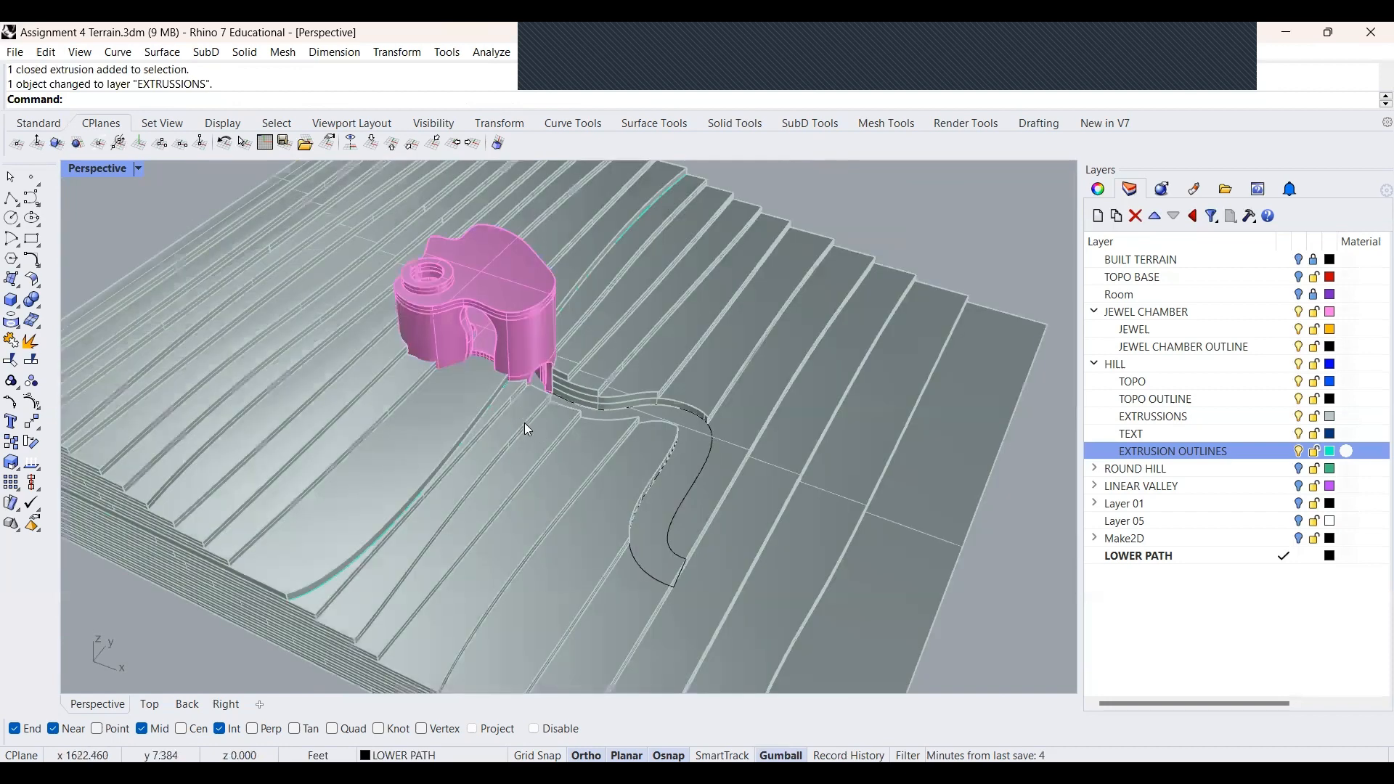
{"action": "scroll", "coordinate": [489, 379], "scroll_direction": "up", "scroll_amount": 10}
{"action": "left_click", "coordinate": [486, 398]}
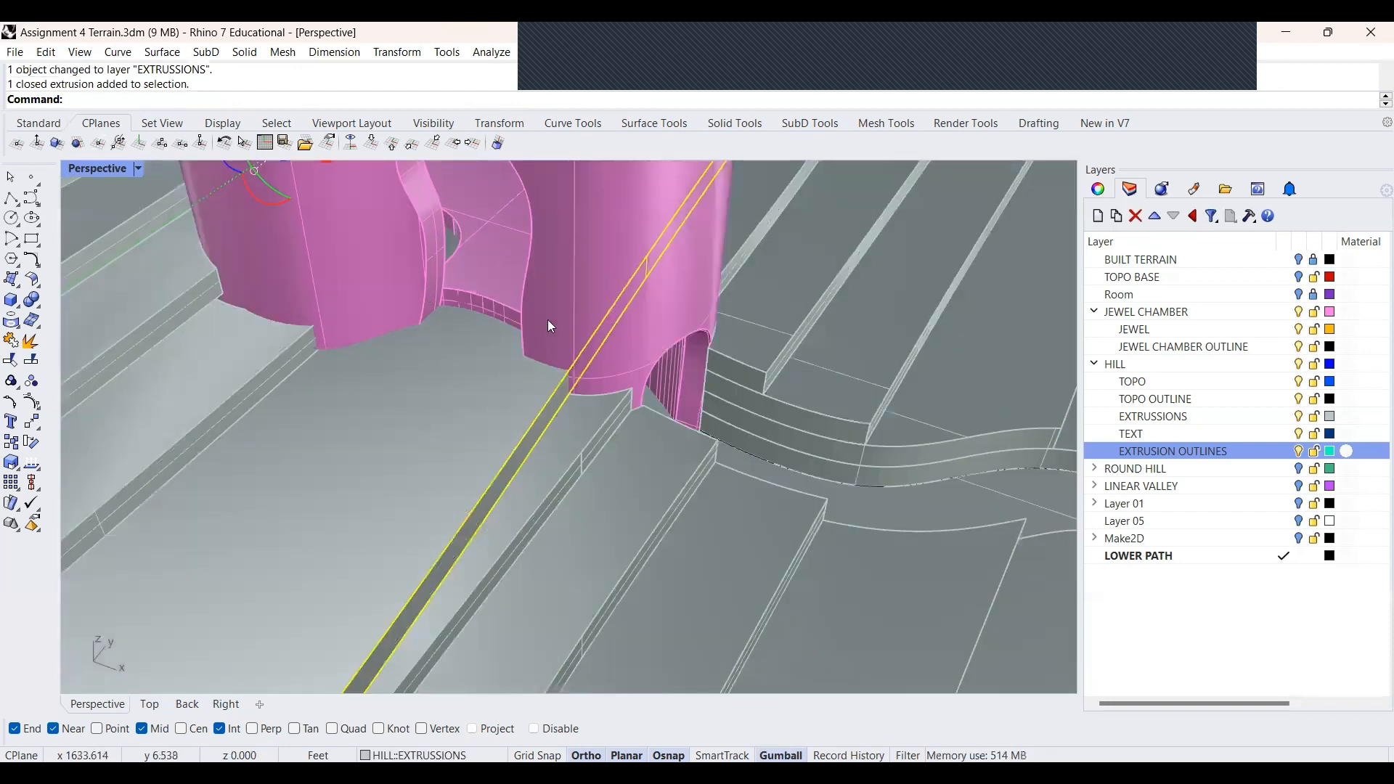
{"action": "scroll", "coordinate": [551, 327], "scroll_direction": "down", "scroll_amount": 10}
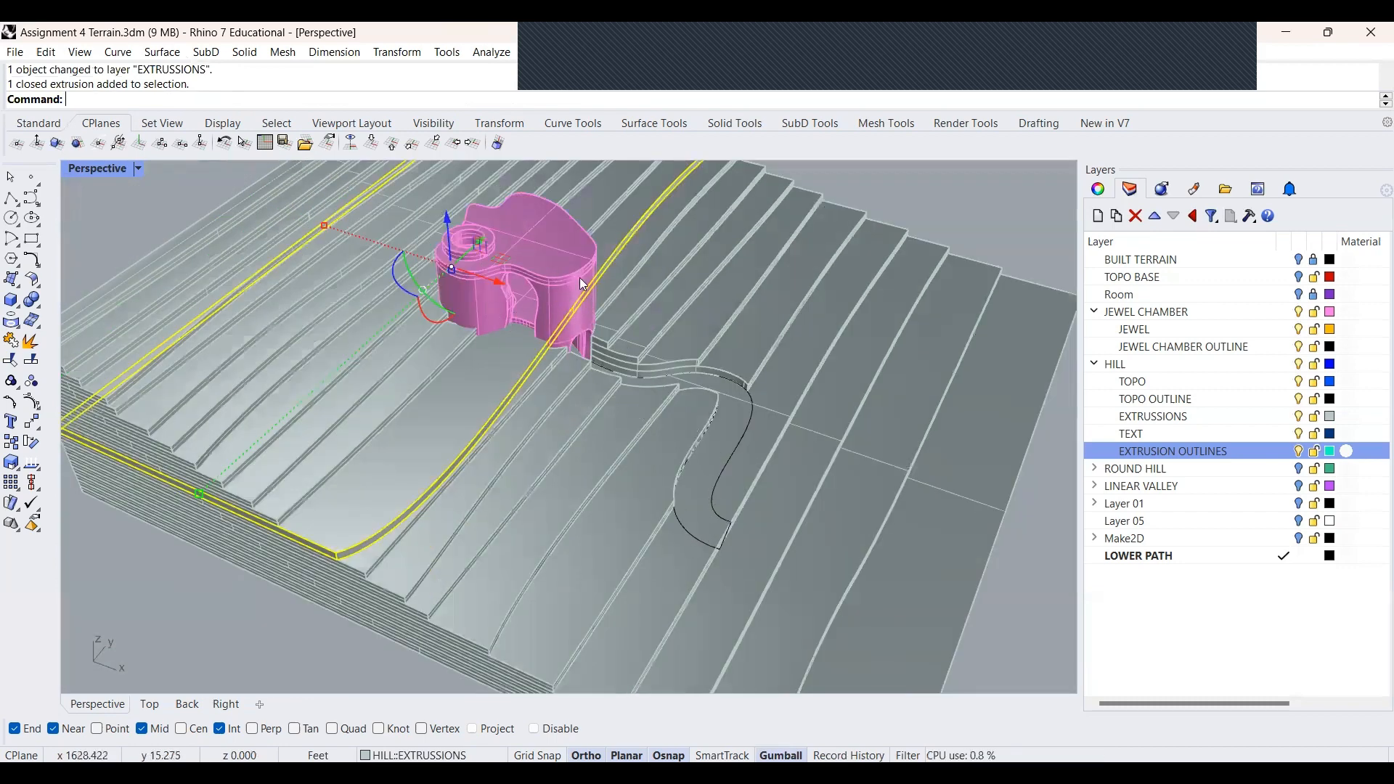
{"action": "scroll", "coordinate": [514, 311], "scroll_direction": "up", "scroll_amount": 3}
{"action": "scroll", "coordinate": [533, 270], "scroll_direction": "up", "scroll_amount": 9}
{"action": "right_click_drag", "start_coordinate": [537, 276], "coordinate": [445, 234]}
{"action": "scroll", "coordinate": [540, 350], "scroll_direction": "down", "scroll_amount": 2}
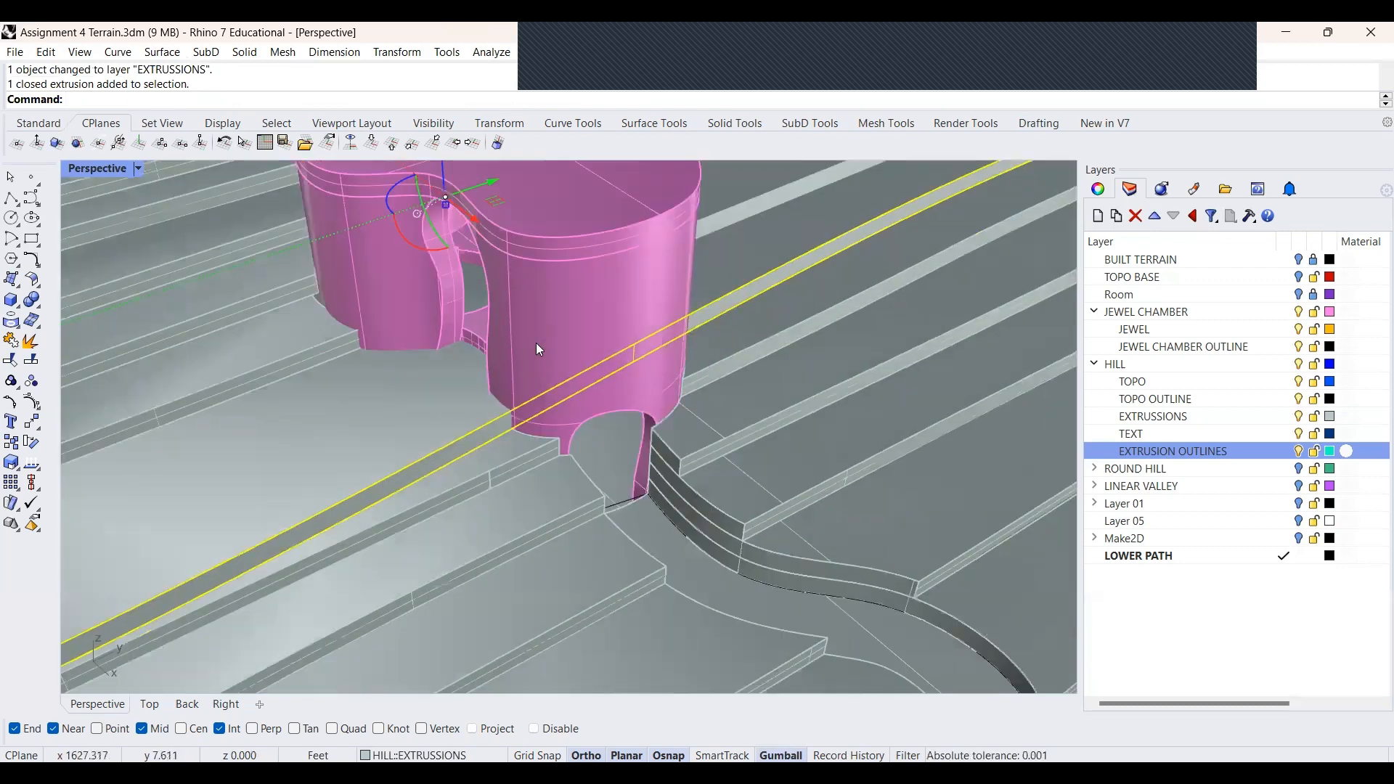
Duplicate the jewel chamber outline curve and place the copy farther out along the X axis, beside the stepped hill
{"action": "scroll", "coordinate": [276, 547], "scroll_direction": "down", "scroll_amount": 8}
{"action": "scroll", "coordinate": [530, 548], "scroll_direction": "down", "scroll_amount": 12}
{"action": "key", "text": "Escape"}
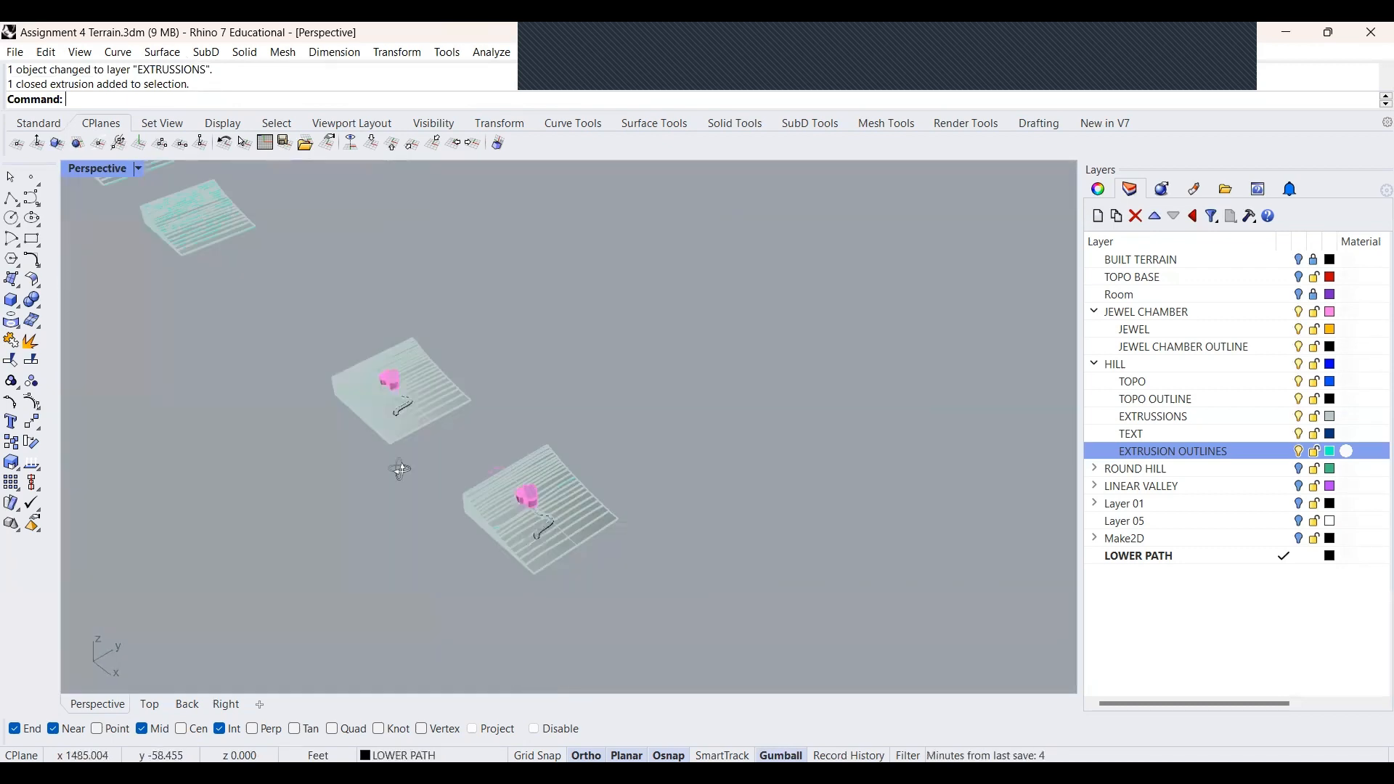
{"action": "right_click_drag", "start_coordinate": [398, 468], "coordinate": [403, 504]}
{"action": "scroll", "coordinate": [404, 506], "scroll_direction": "up", "scroll_amount": 10}
{"action": "right_click_drag", "start_coordinate": [253, 529], "coordinate": [389, 481]}
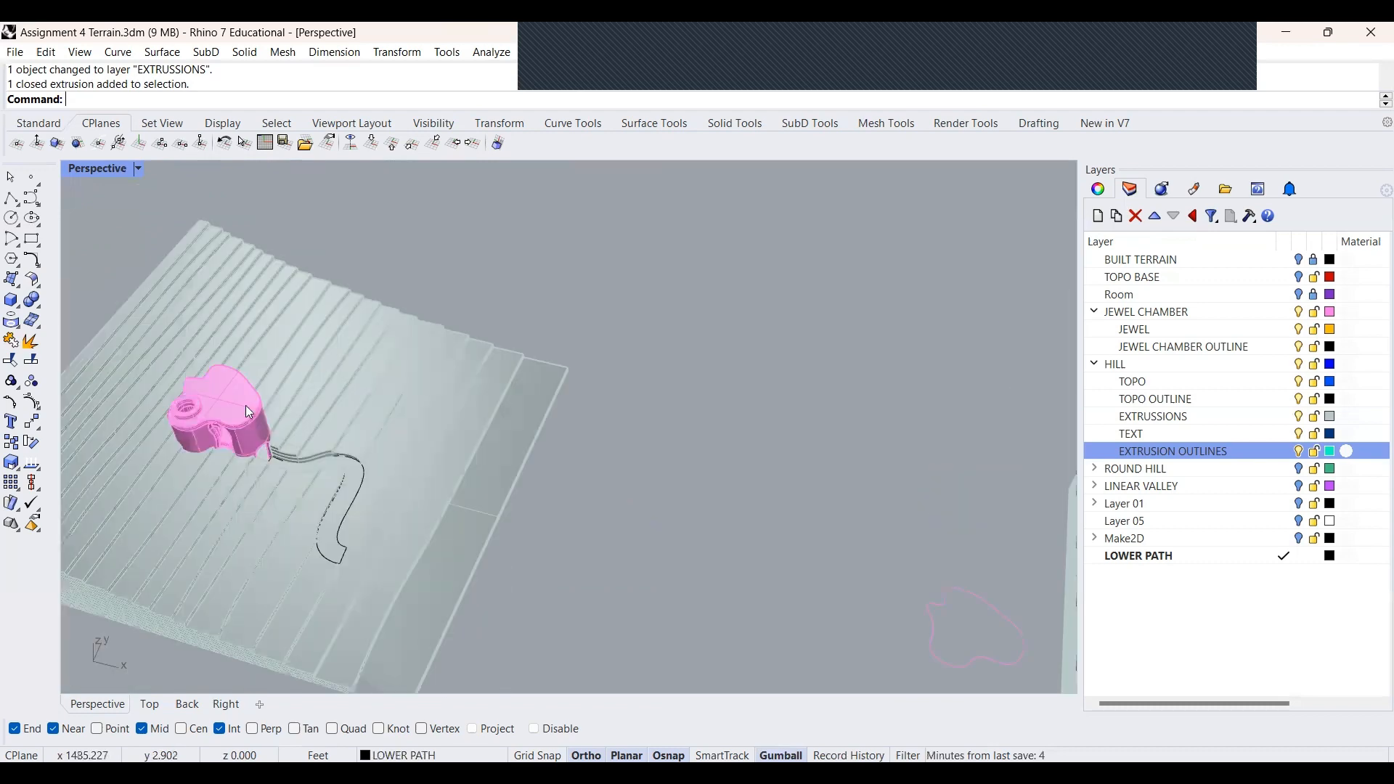
{"action": "right_click_drag", "start_coordinate": [246, 405], "coordinate": [376, 449]}
{"action": "scroll", "coordinate": [376, 448], "scroll_direction": "up", "scroll_amount": 2}
{"action": "scroll", "coordinate": [471, 508], "scroll_direction": "down", "scroll_amount": 10}
{"action": "scroll", "coordinate": [478, 520], "scroll_direction": "up", "scroll_amount": 4}
{"action": "right_click_drag", "start_coordinate": [538, 529], "coordinate": [647, 530]}
{"action": "key", "text": "ctrl+c"}
{"action": "key", "text": "ctrl+v"}
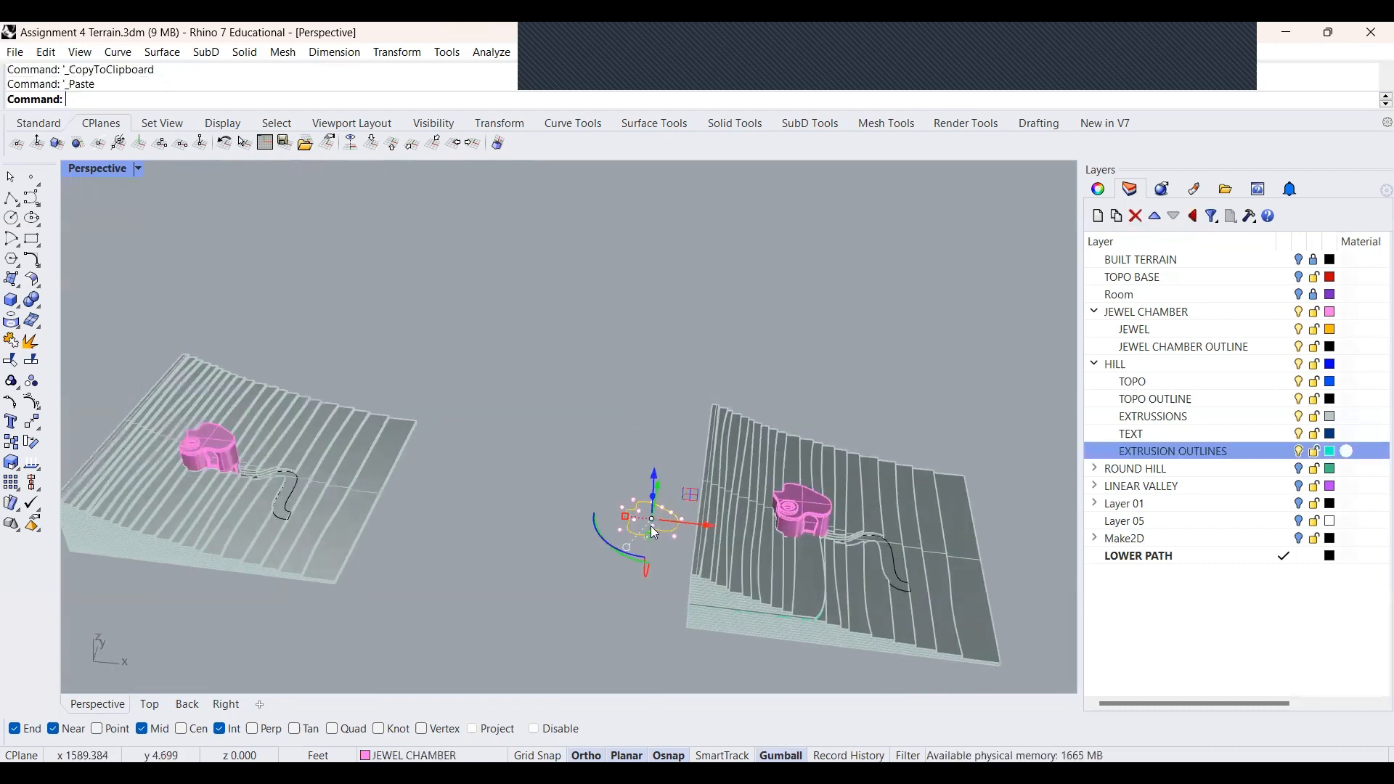
{"action": "scroll", "coordinate": [392, 474], "scroll_direction": "down", "scroll_amount": 6}
{"action": "scroll", "coordinate": [521, 512], "scroll_direction": "up", "scroll_amount": 12}
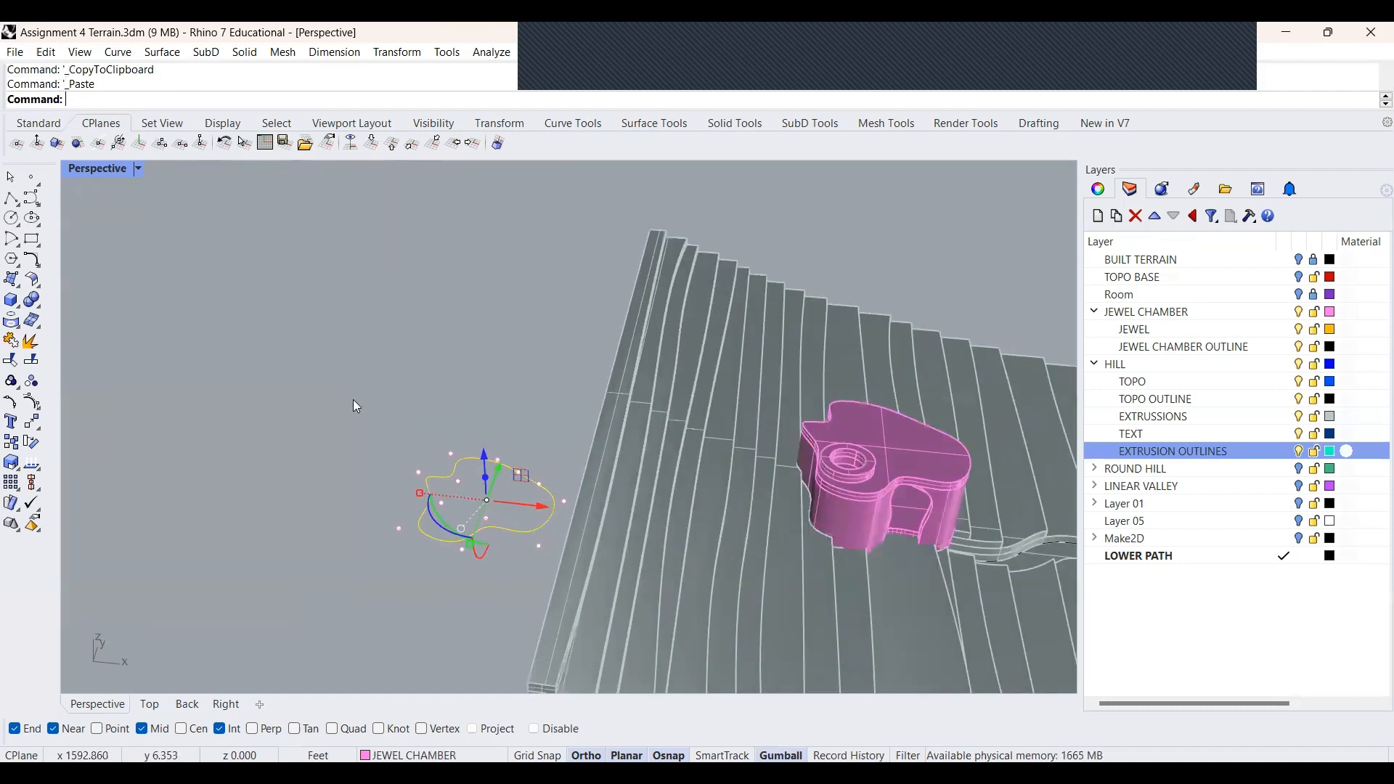
{"action": "left_click_drag", "start_coordinate": [542, 506], "coordinate": [334, 485], "text": "alt"}
{"action": "left_click", "coordinate": [395, 410]}
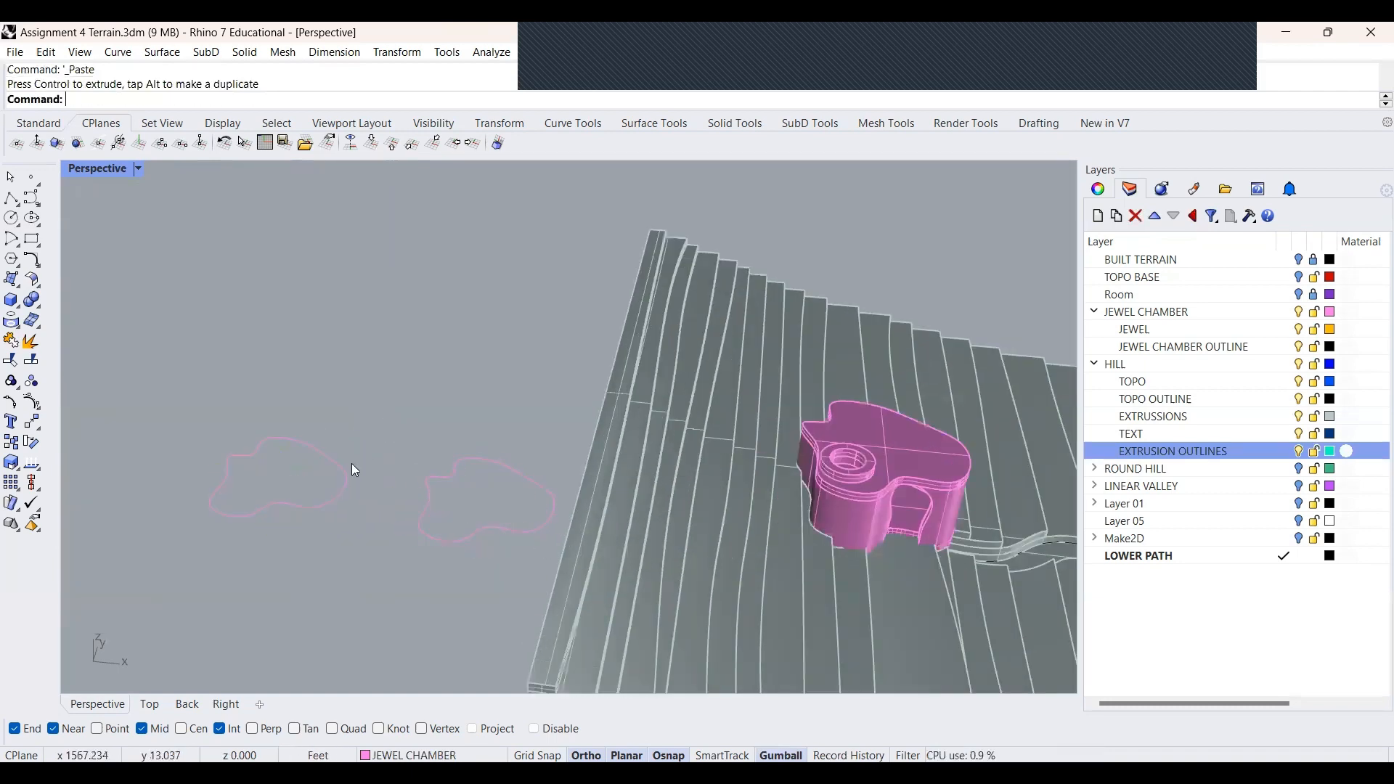
Extrude the duplicated chamber outline about 12.4 ft upward as a solid and clear the selection
{"action": "left_click", "coordinate": [350, 472]}
{"action": "type", "text": "ExtrudeCrv"}
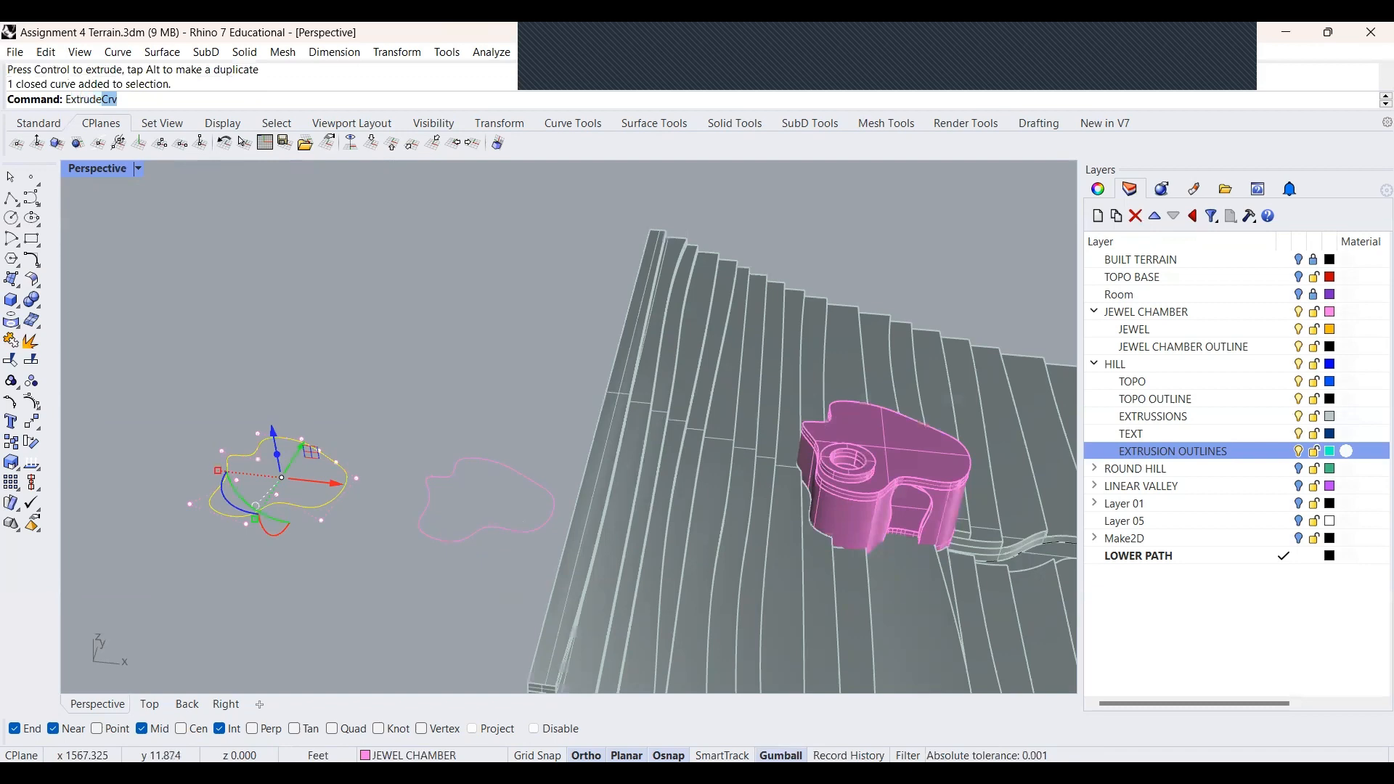
{"action": "key", "text": "Return"}
{"action": "scroll", "coordinate": [349, 469], "scroll_direction": "up", "scroll_amount": 2}
{"action": "right_click_drag", "start_coordinate": [395, 308], "coordinate": [414, 261]}
{"action": "scroll", "coordinate": [413, 265], "scroll_direction": "down", "scroll_amount": 10}
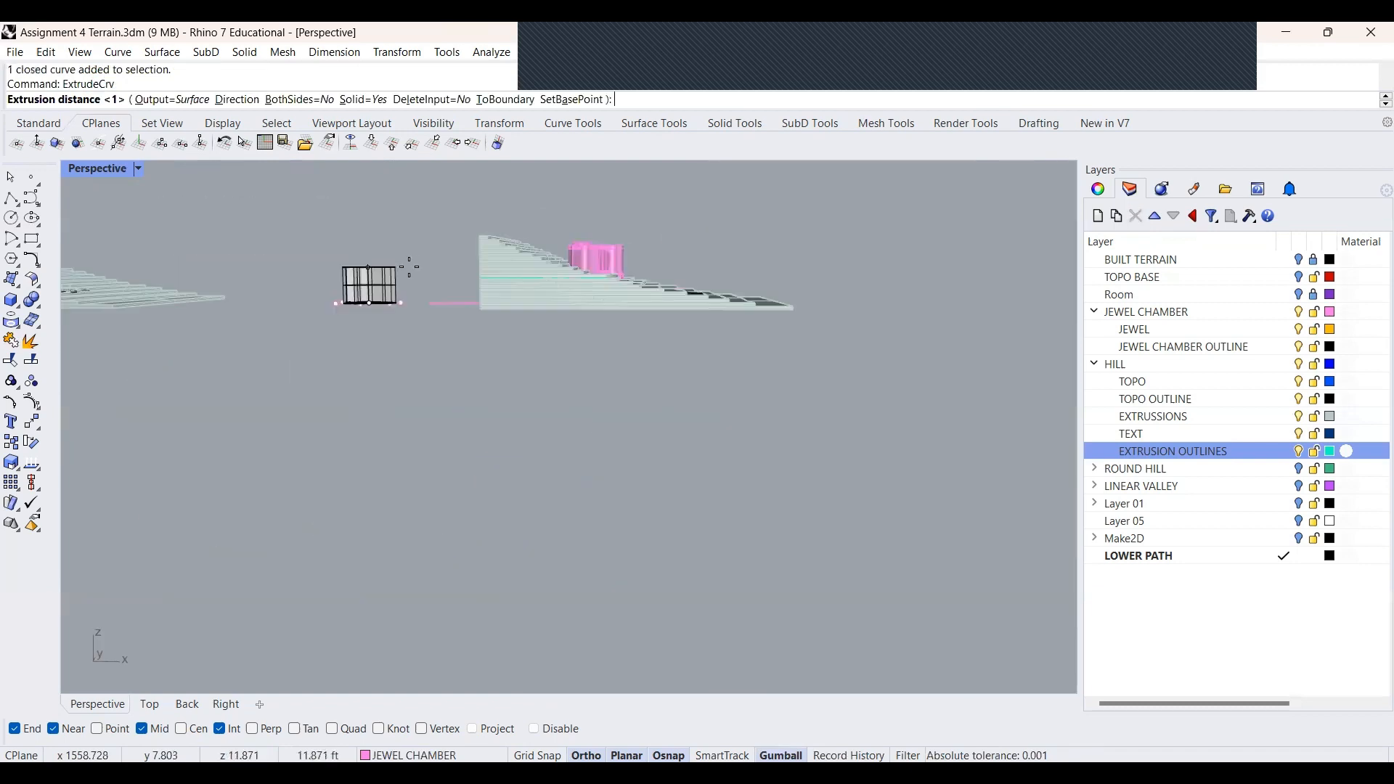
{"action": "left_click", "coordinate": [373, 266]}
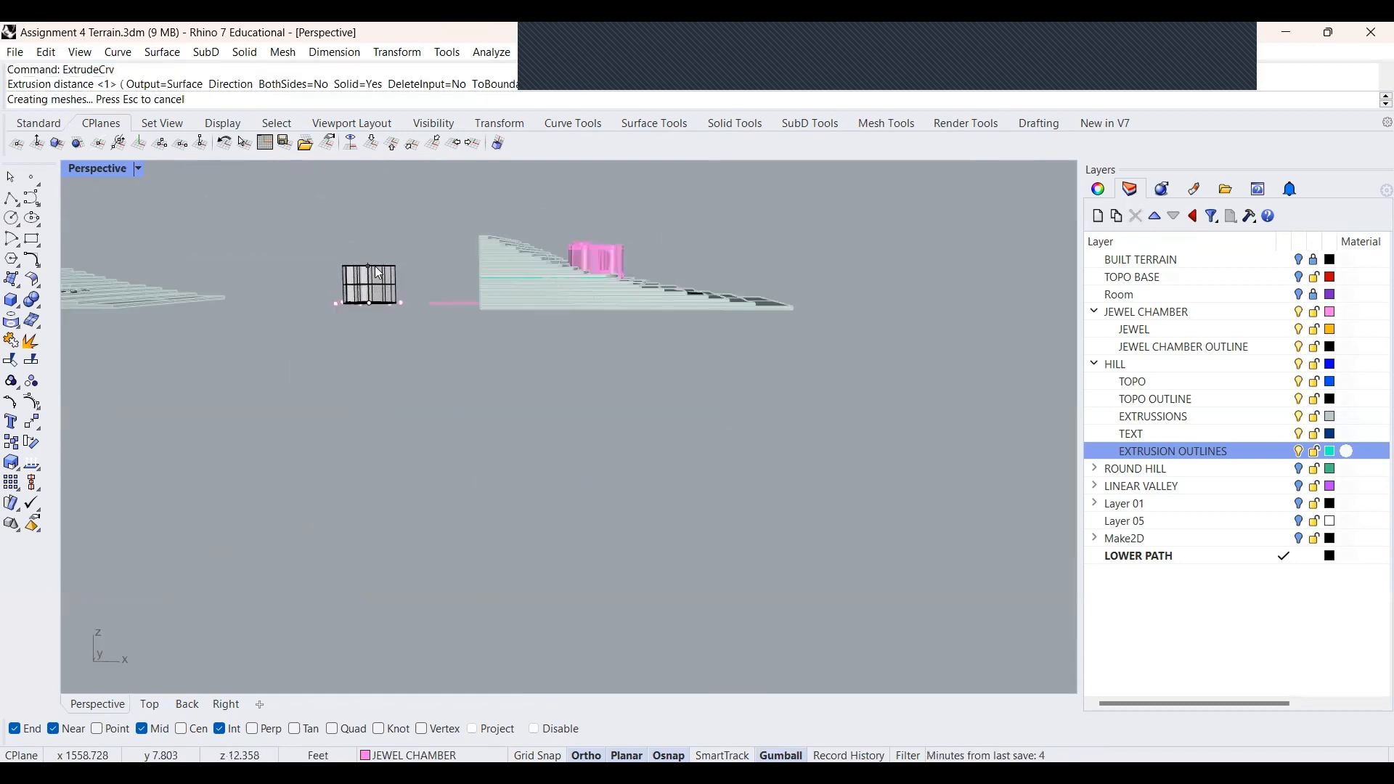
{"action": "key", "text": "Escape"}
Move the extruded outline solid in plan so it lines up with the outer wall of the jewel chamber on the hill
{"action": "left_click", "coordinate": [377, 287]}
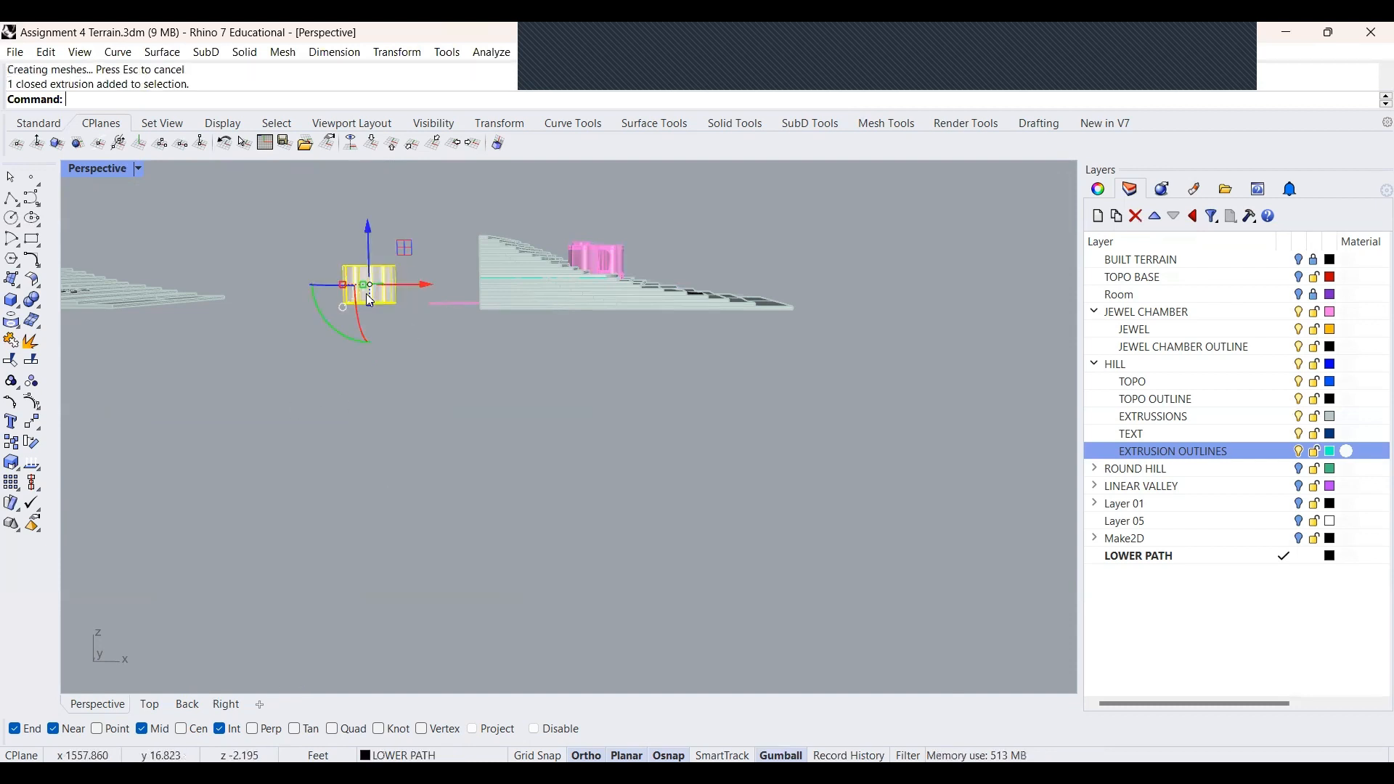
{"action": "left_click", "coordinate": [149, 703]}
{"action": "scroll", "coordinate": [221, 471], "scroll_direction": "down", "scroll_amount": 6}
{"action": "scroll", "coordinate": [320, 429], "scroll_direction": "up", "scroll_amount": 16}
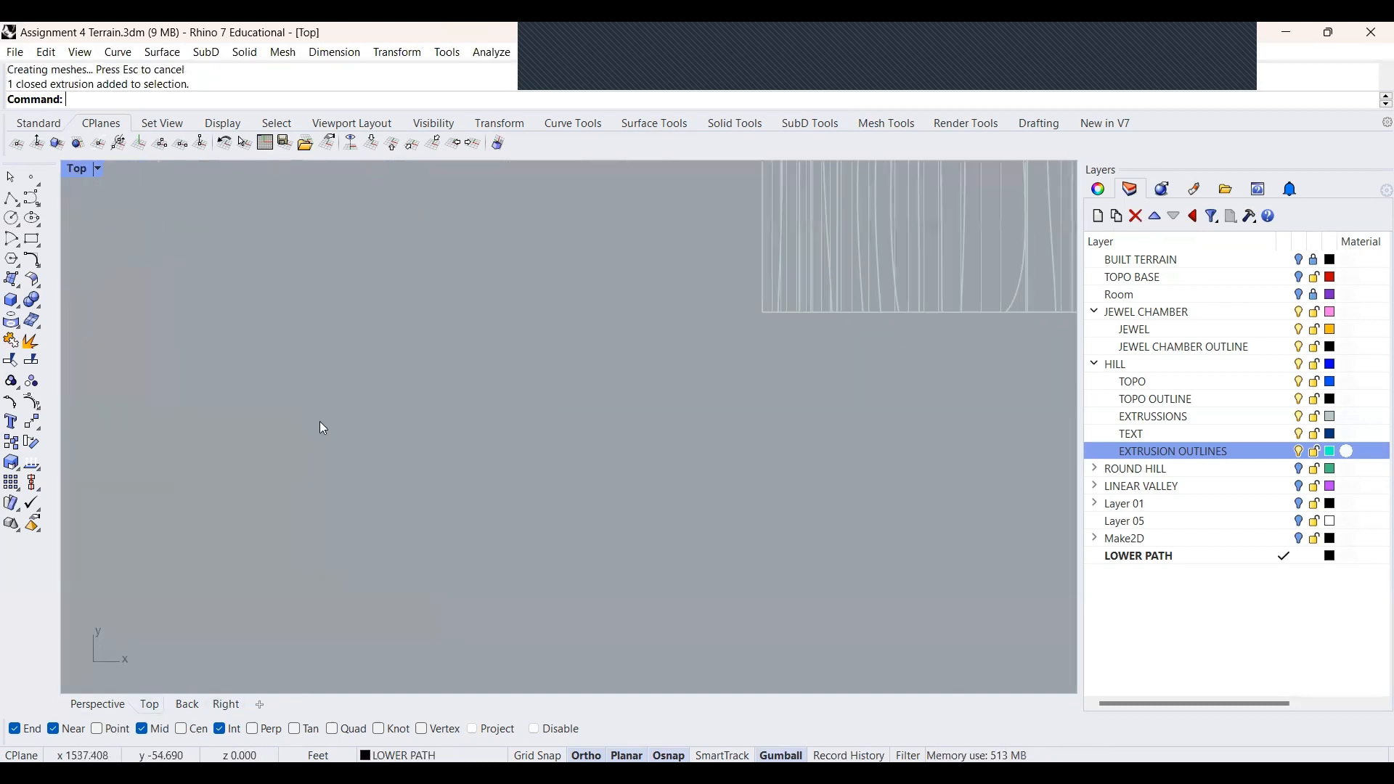
{"action": "scroll", "coordinate": [321, 428], "scroll_direction": "down", "scroll_amount": 8}
{"action": "scroll", "coordinate": [630, 232], "scroll_direction": "up", "scroll_amount": 4}
{"action": "left_click_drag", "start_coordinate": [298, 259], "coordinate": [629, 265]}
{"action": "scroll", "coordinate": [577, 241], "scroll_direction": "up", "scroll_amount": 8}
{"action": "scroll", "coordinate": [576, 241], "scroll_direction": "up", "scroll_amount": 8}
{"action": "left_click_drag", "start_coordinate": [553, 292], "coordinate": [535, 432]}
{"action": "scroll", "coordinate": [757, 460], "scroll_direction": "up", "scroll_amount": 2}
{"action": "left_click_drag", "start_coordinate": [526, 498], "coordinate": [516, 506]}
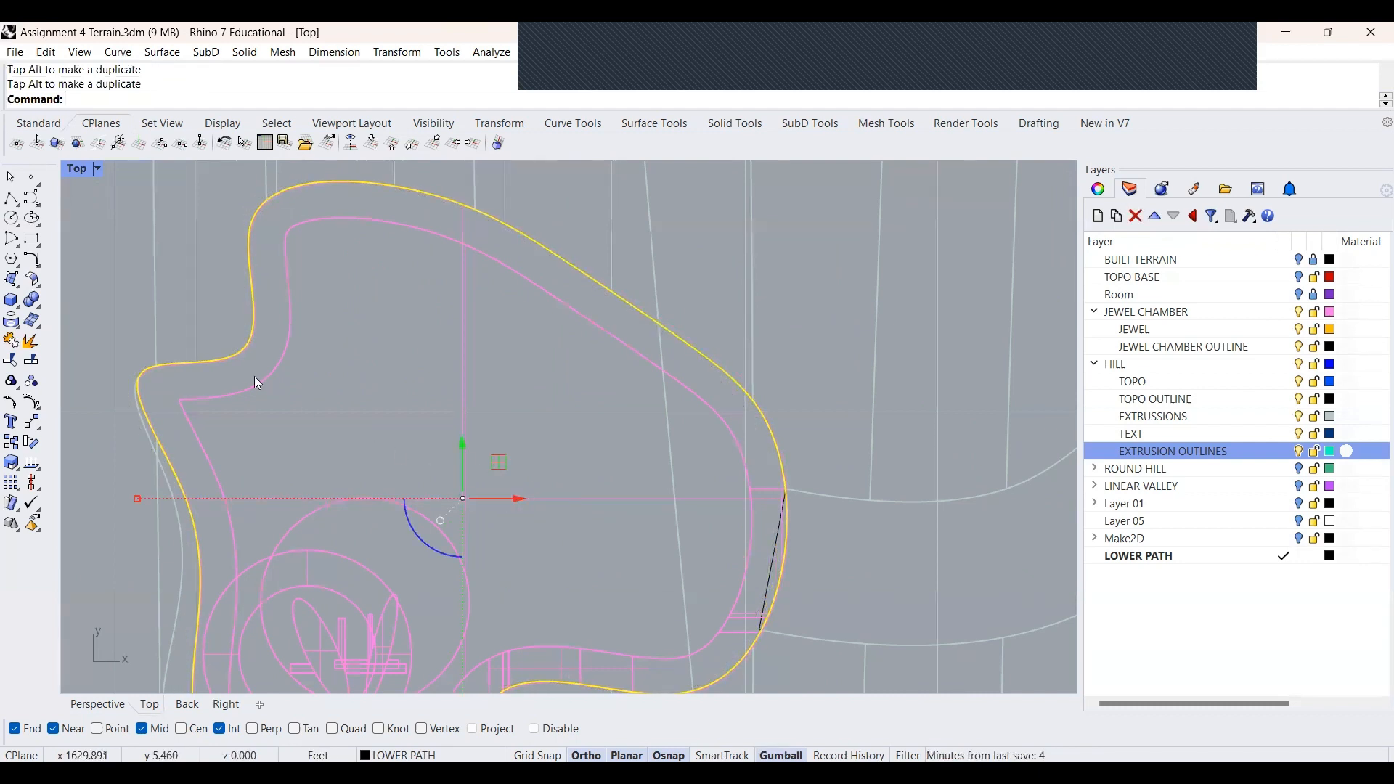
{"action": "right_click_drag", "start_coordinate": [278, 417], "coordinate": [280, 377]}
{"action": "right_click_drag", "start_coordinate": [660, 452], "coordinate": [642, 421]}
{"action": "scroll", "coordinate": [642, 421], "scroll_direction": "down", "scroll_amount": 16}
{"action": "right_click_drag", "start_coordinate": [760, 553], "coordinate": [738, 523]}
Subtract the outline solid from the new terrace with BooleanDifference, setting DeleteInput to Yes
{"action": "left_click", "coordinate": [117, 708]}
{"action": "scroll", "coordinate": [662, 433], "scroll_direction": "up", "scroll_amount": 3}
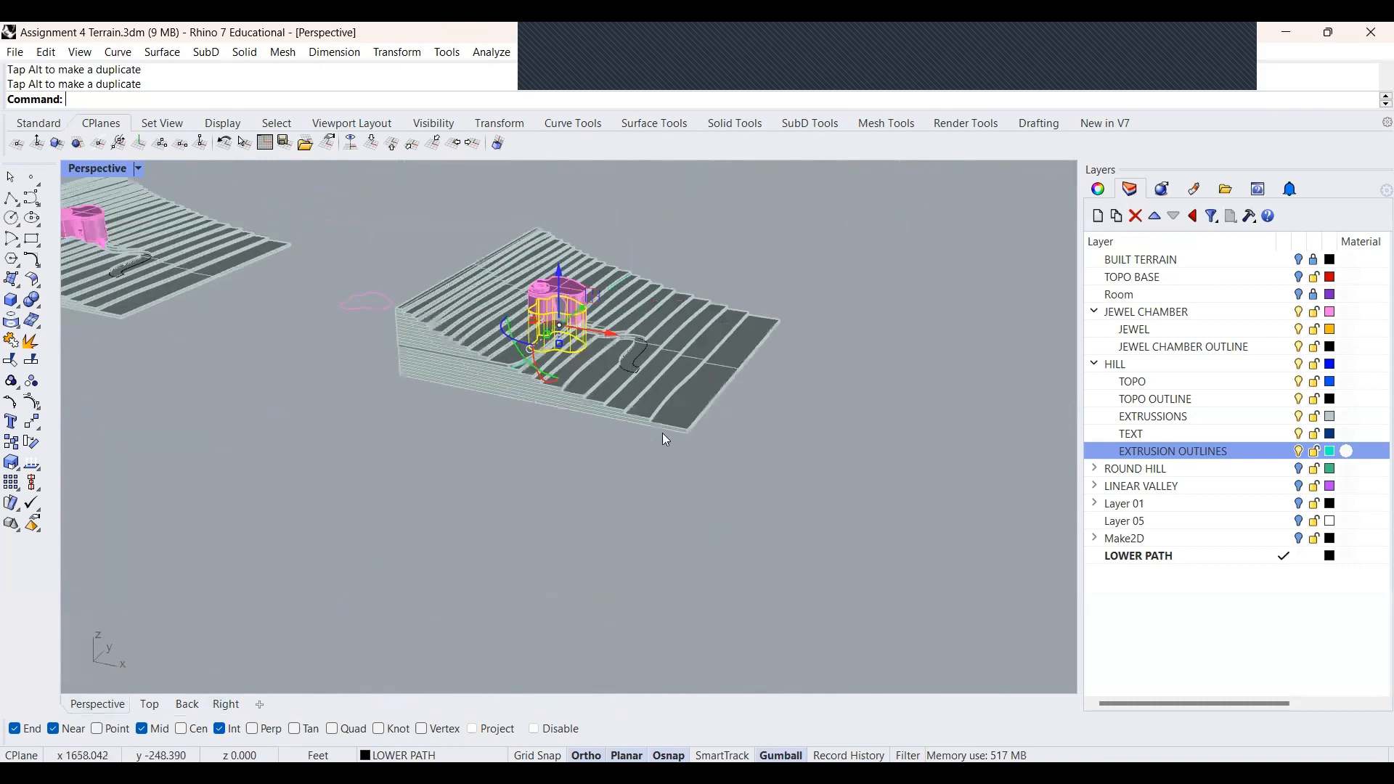
{"action": "scroll", "coordinate": [369, 524], "scroll_direction": "up", "scroll_amount": 5}
{"action": "left_click", "coordinate": [355, 524]}
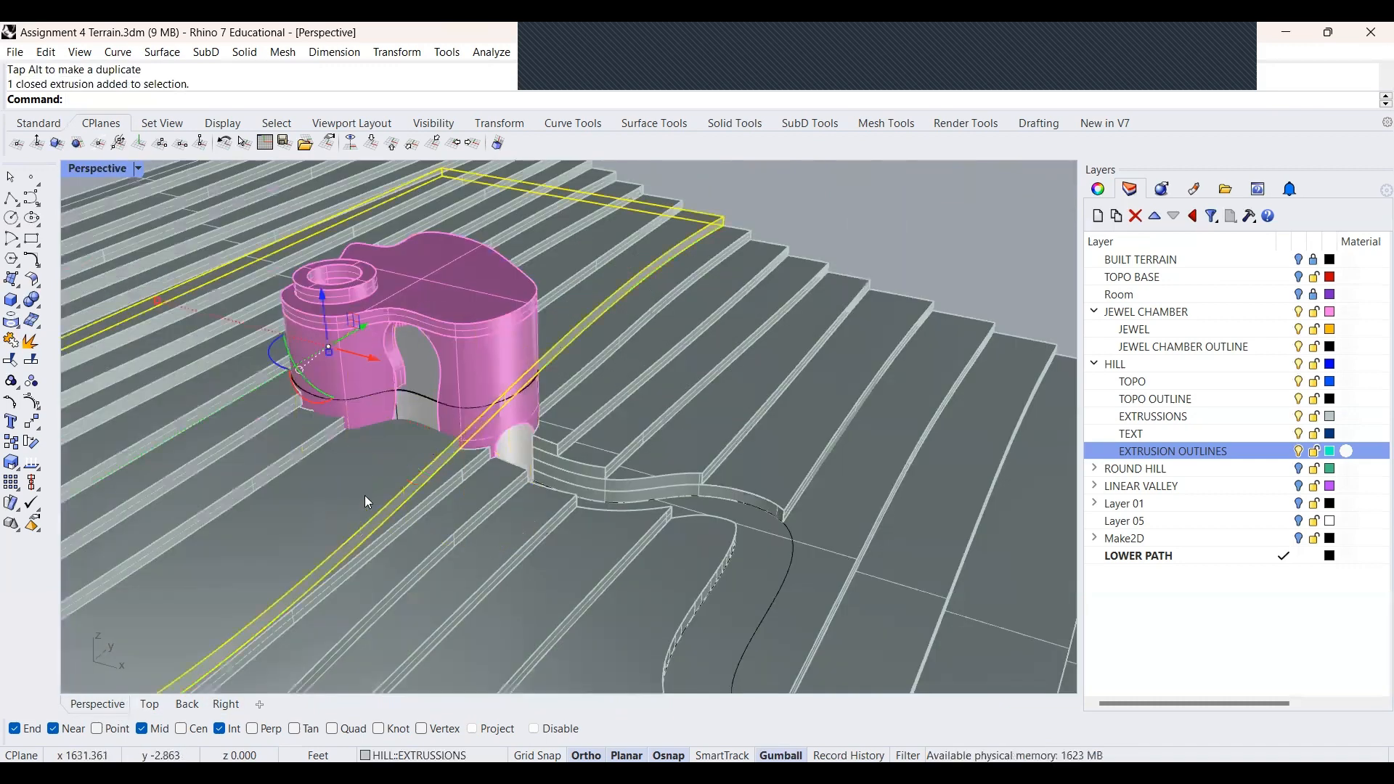
{"action": "type", "text": "BooleanDifference"}
{"action": "key", "text": "Return"}
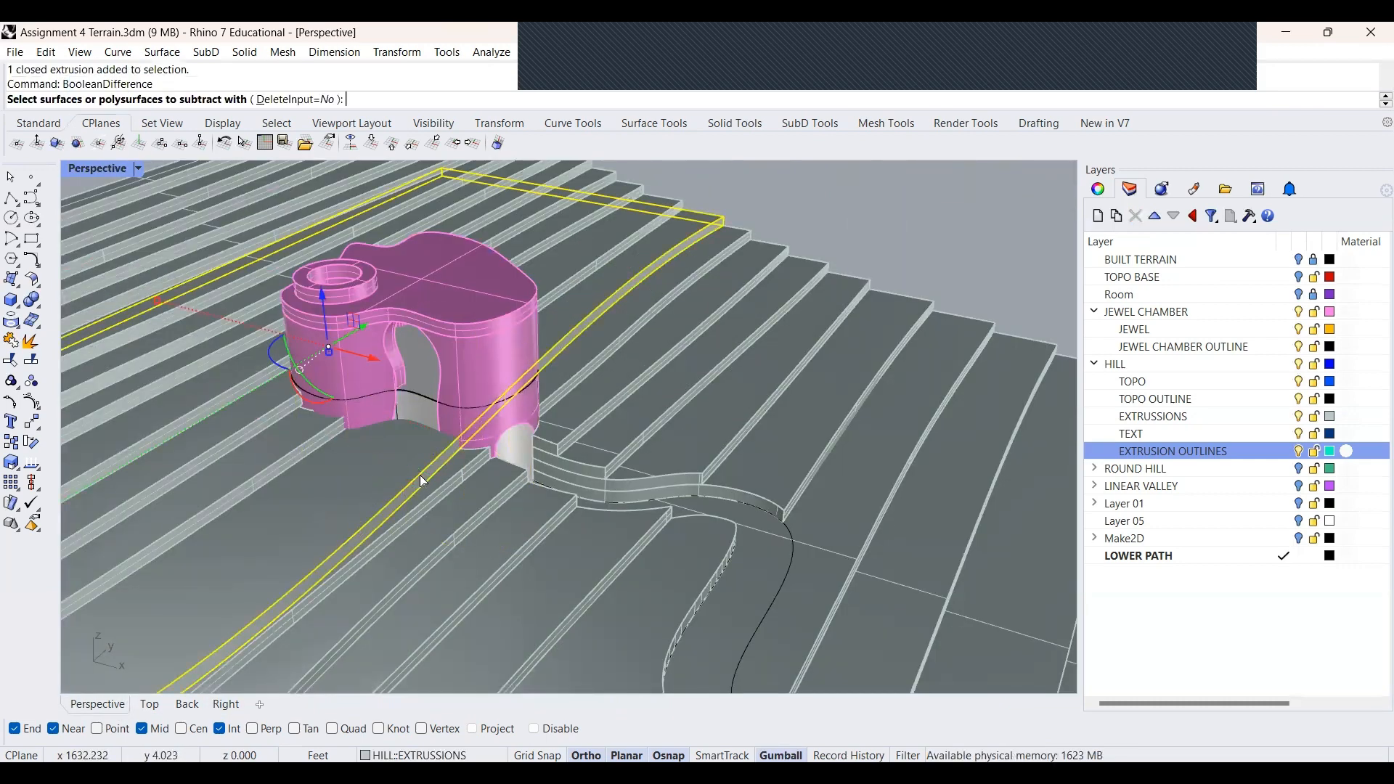
{"action": "left_click", "coordinate": [524, 451]}
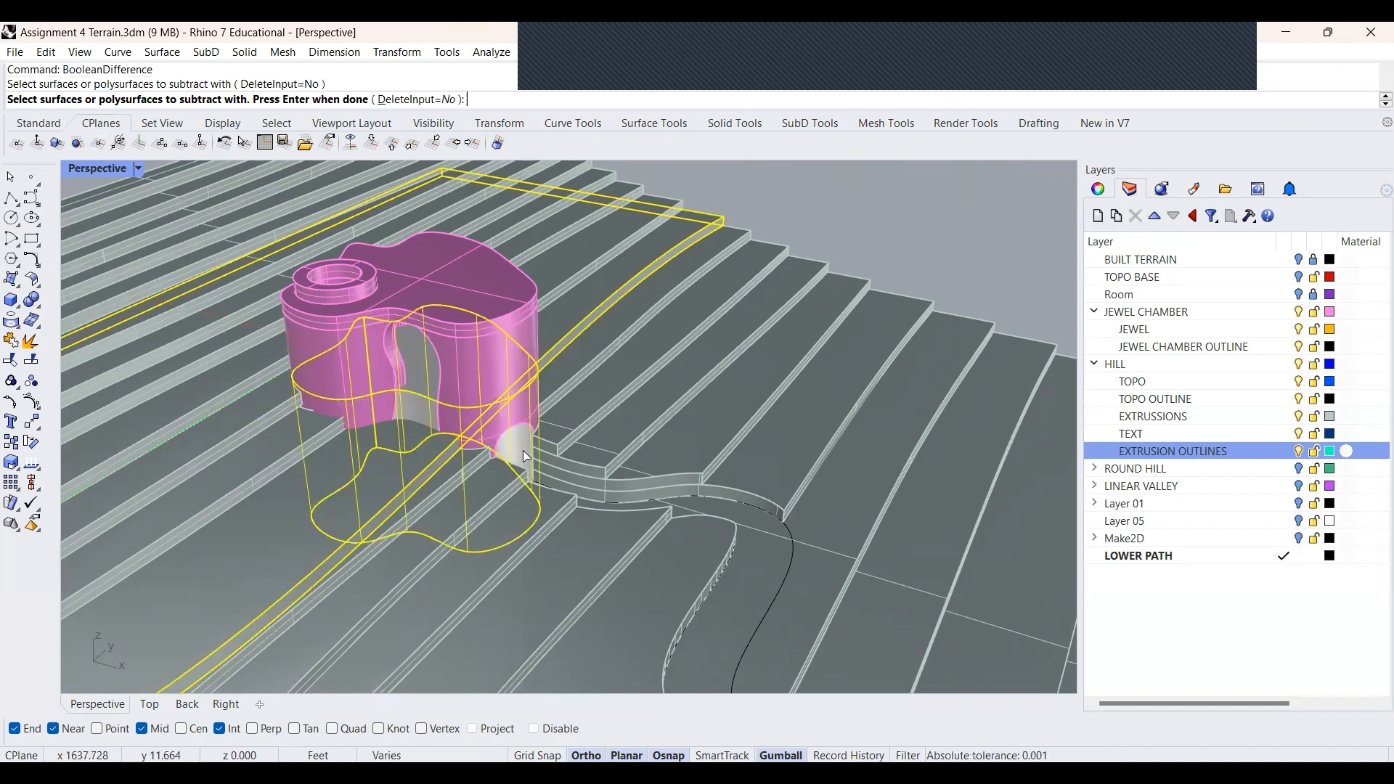
{"action": "left_click", "coordinate": [420, 100]}
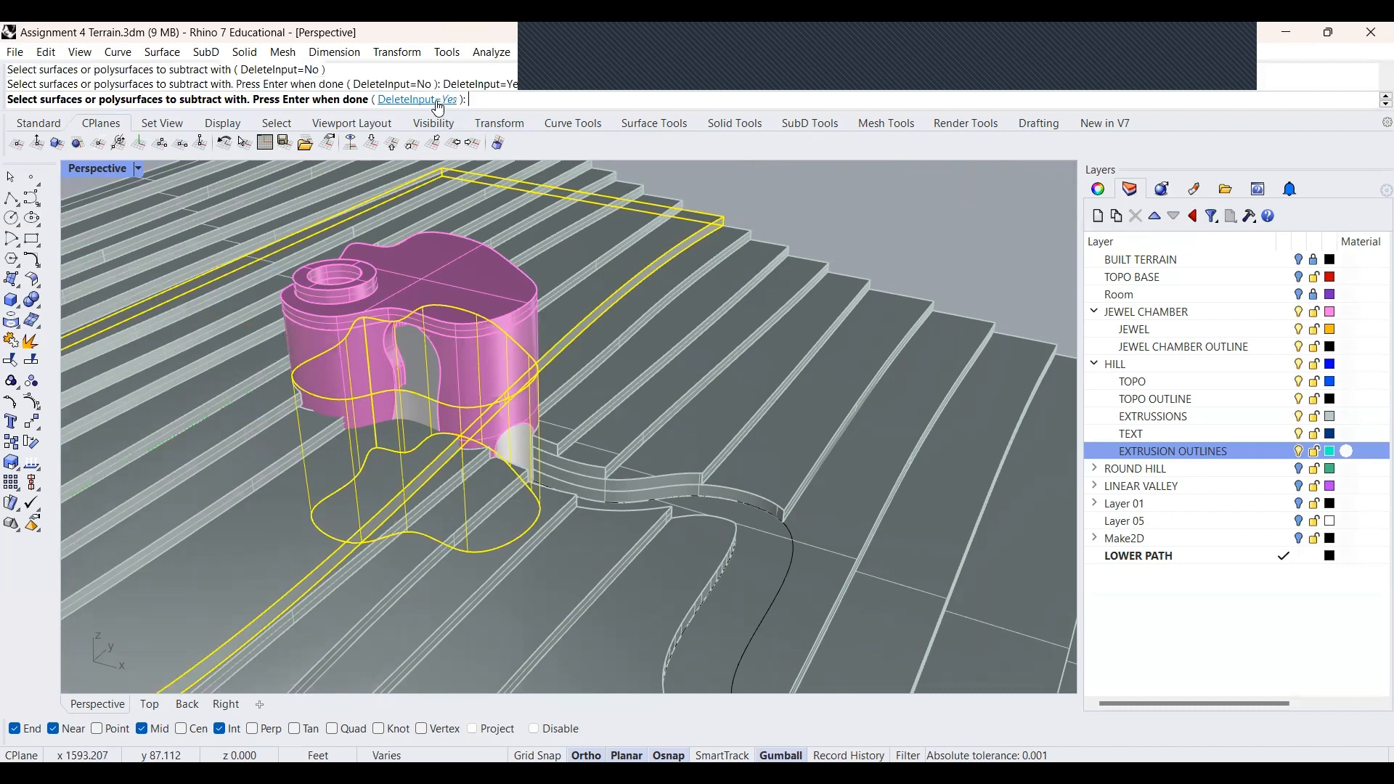
{"action": "key", "text": "Return"}
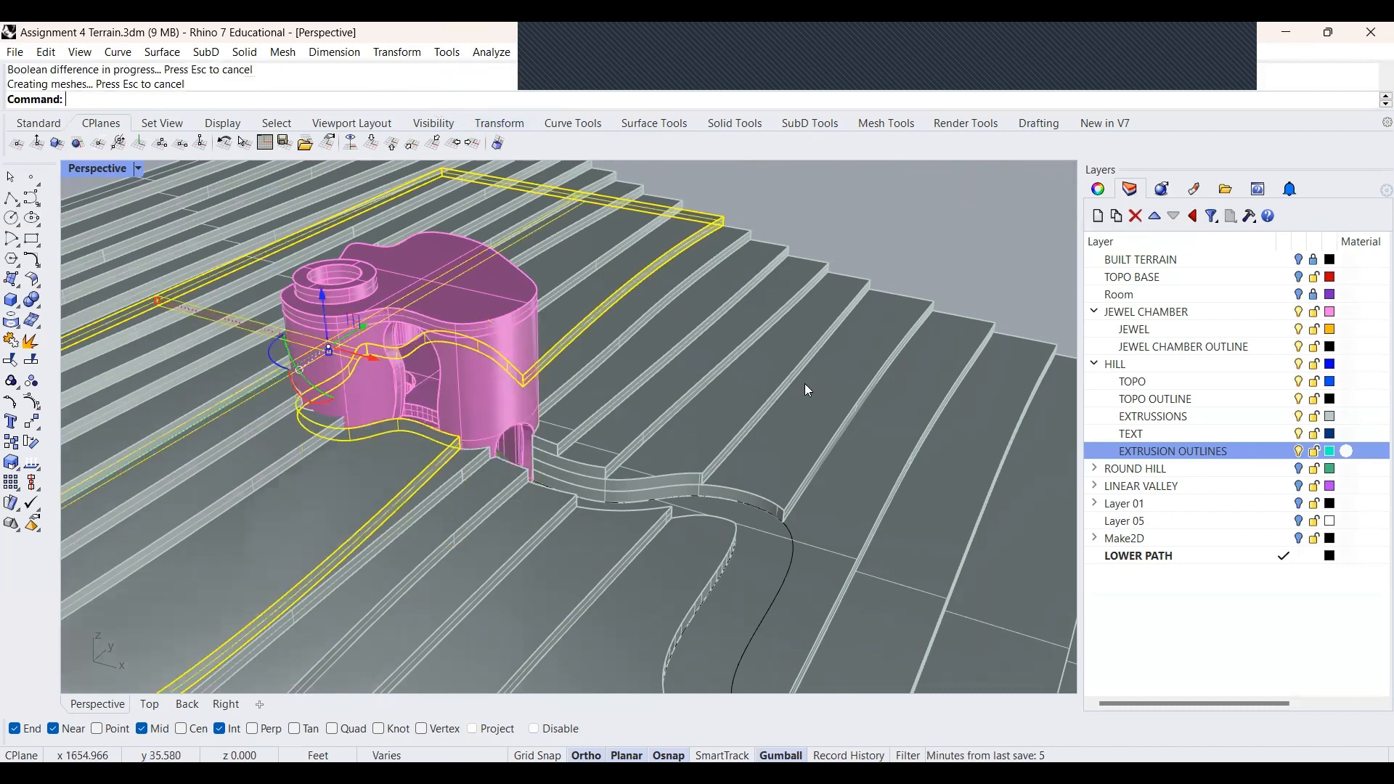
Examine the cut terrace around the chamber's walls and doorway, the lower path and the hill's stepped edges from several angles
{"action": "scroll", "coordinate": [391, 406], "scroll_direction": "up", "scroll_amount": 3}
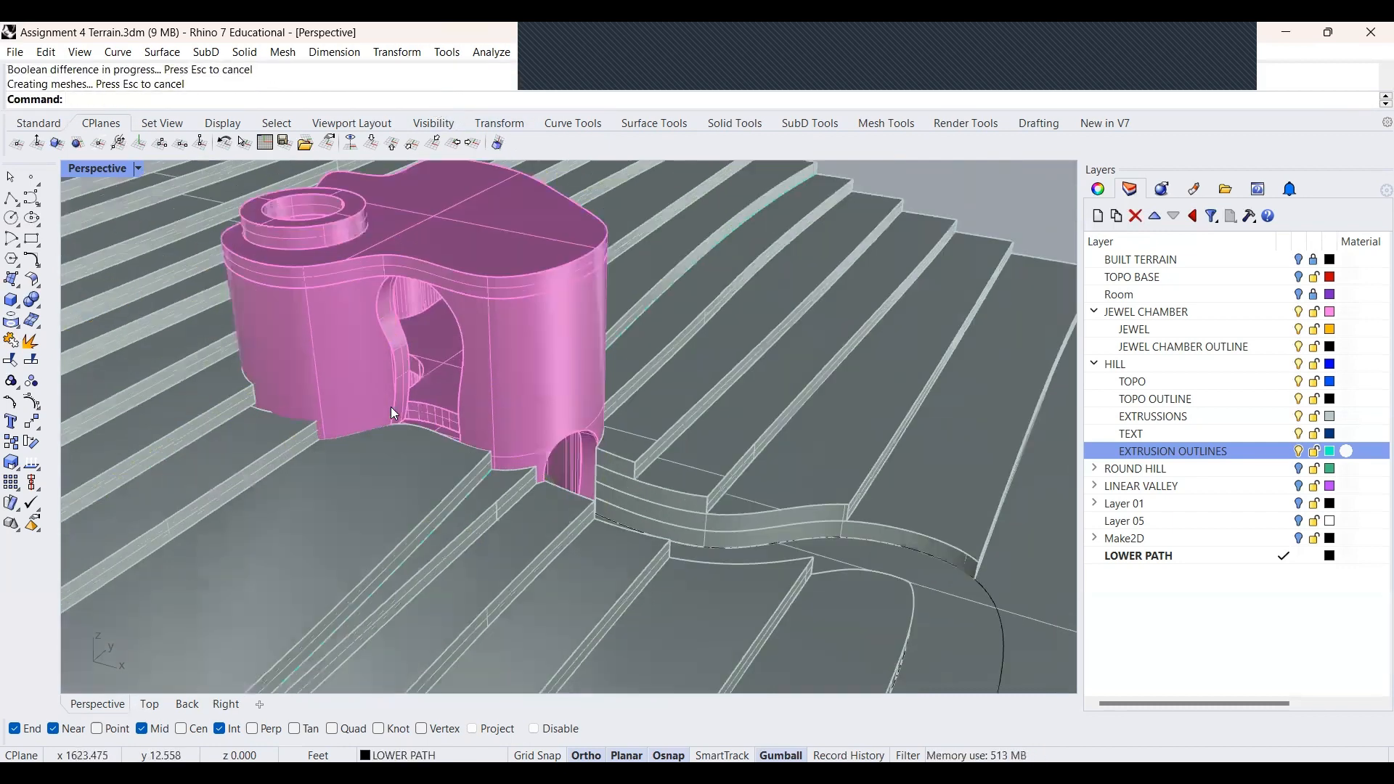
{"action": "scroll", "coordinate": [400, 428], "scroll_direction": "down", "scroll_amount": 5}
{"action": "scroll", "coordinate": [421, 385], "scroll_direction": "up", "scroll_amount": 8}
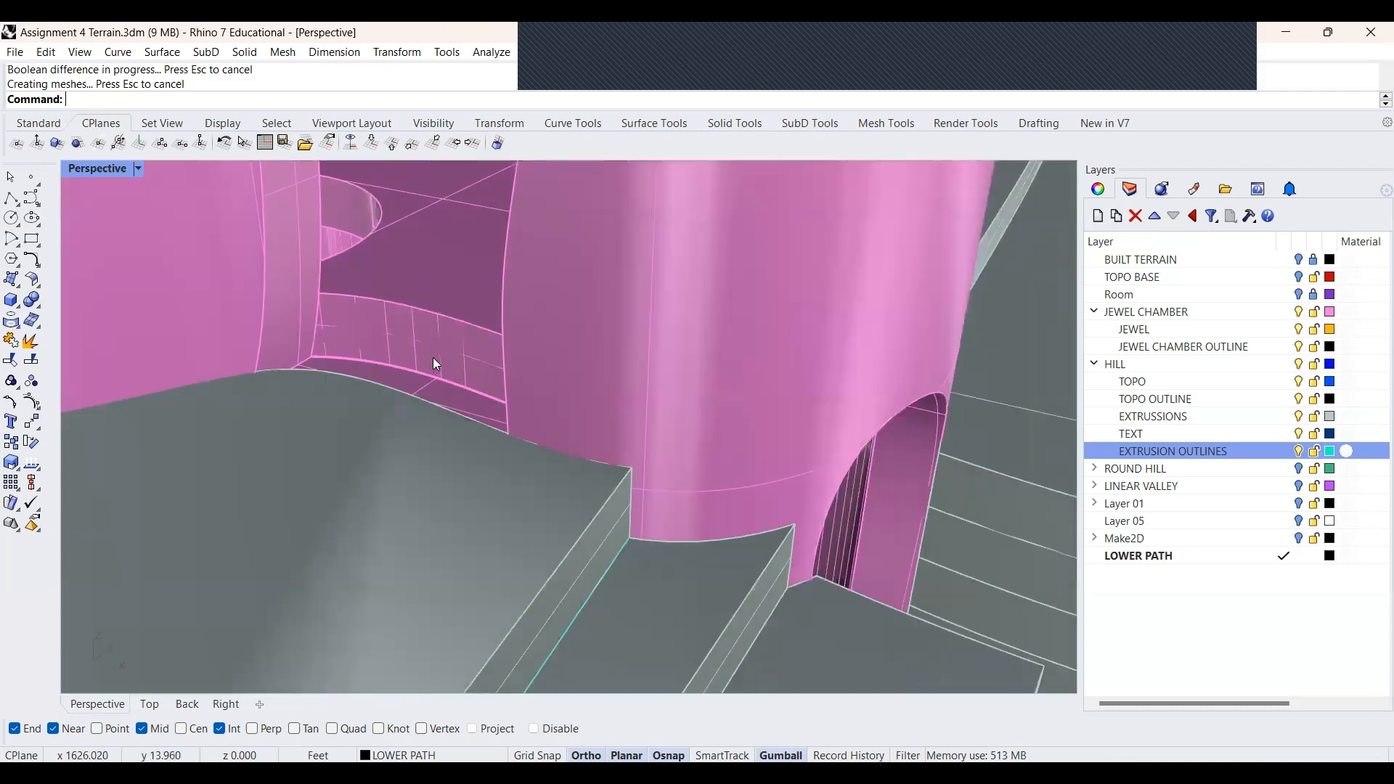
{"action": "left_click", "coordinate": [512, 445]}
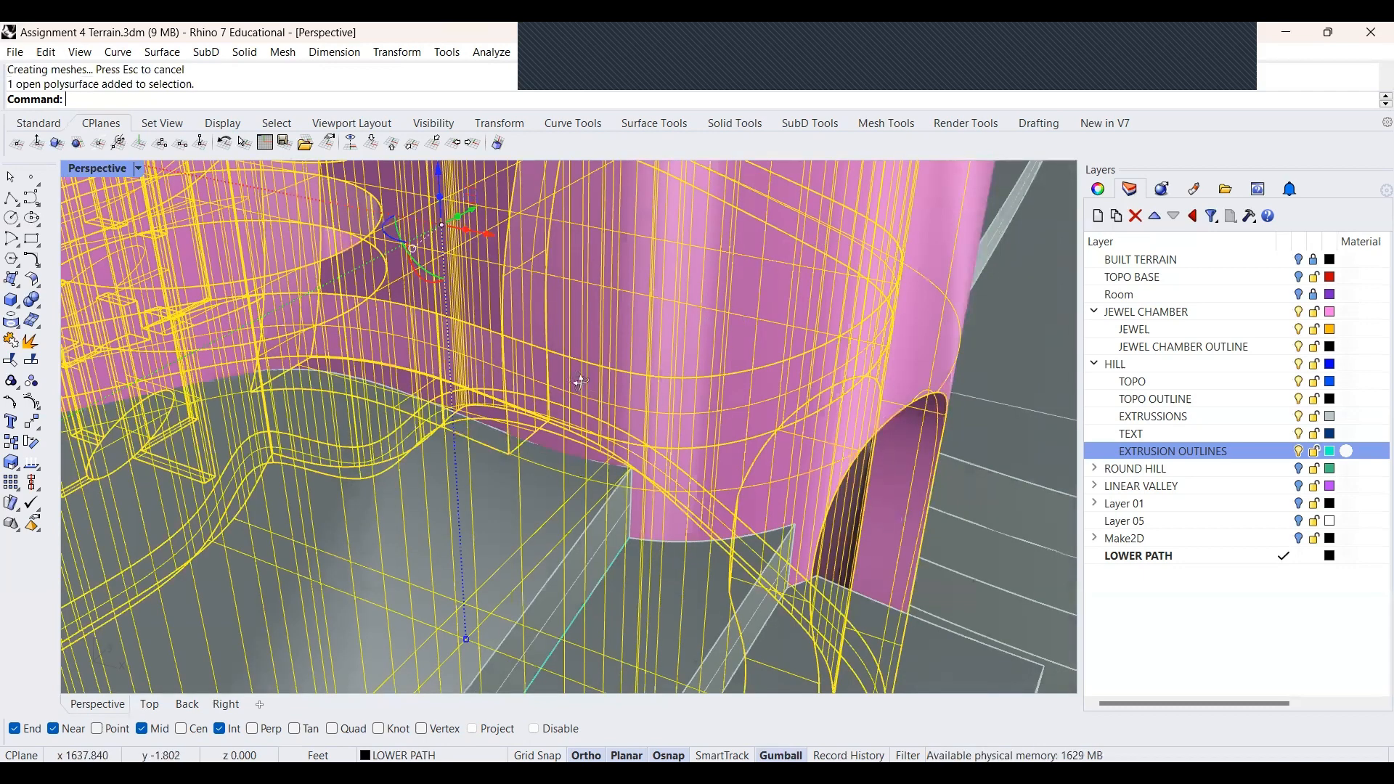
{"action": "right_click_drag", "start_coordinate": [581, 382], "coordinate": [554, 380]}
{"action": "scroll", "coordinate": [287, 289], "scroll_direction": "down", "scroll_amount": 3}
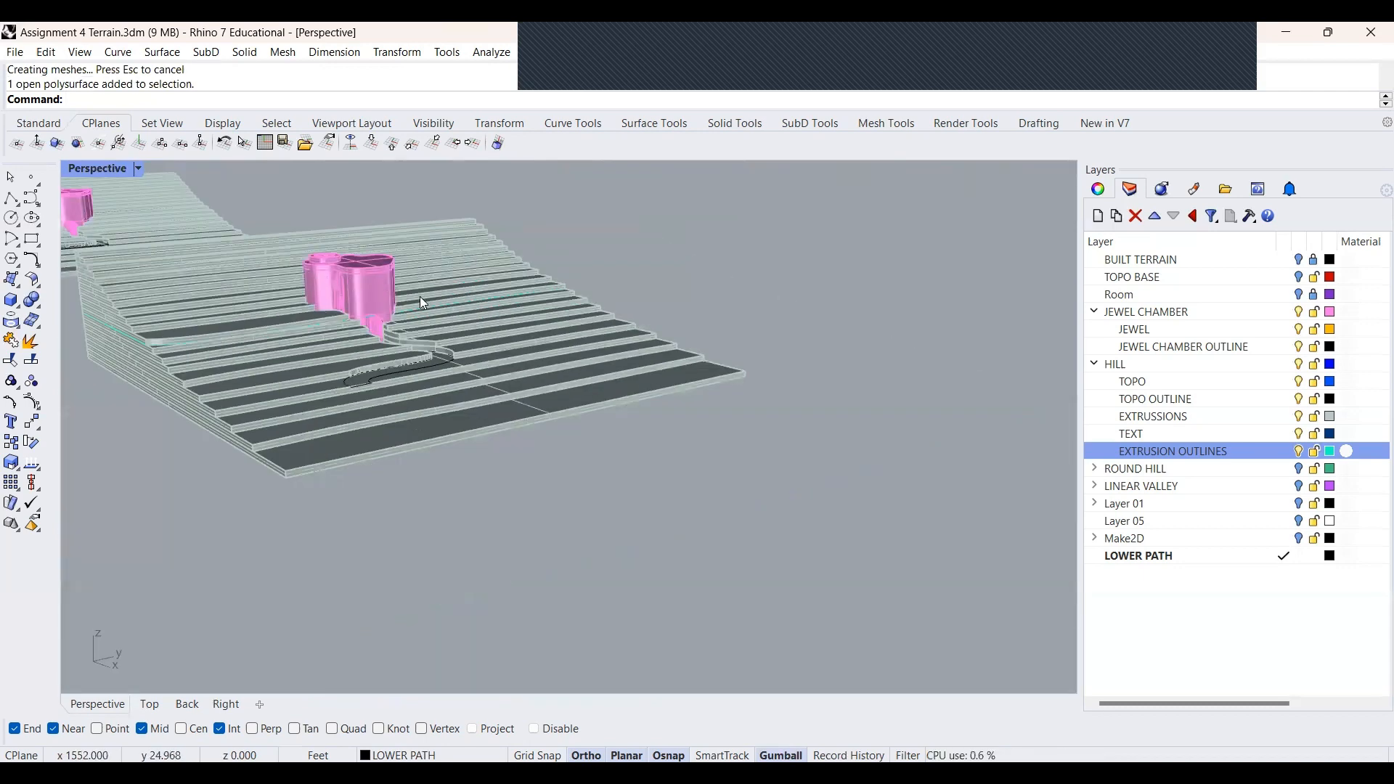
{"action": "scroll", "coordinate": [420, 296], "scroll_direction": "up", "scroll_amount": 6}
{"action": "right_click_drag", "start_coordinate": [339, 291], "coordinate": [98, 405]}
{"action": "scroll", "coordinate": [98, 405], "scroll_direction": "up", "scroll_amount": 4}
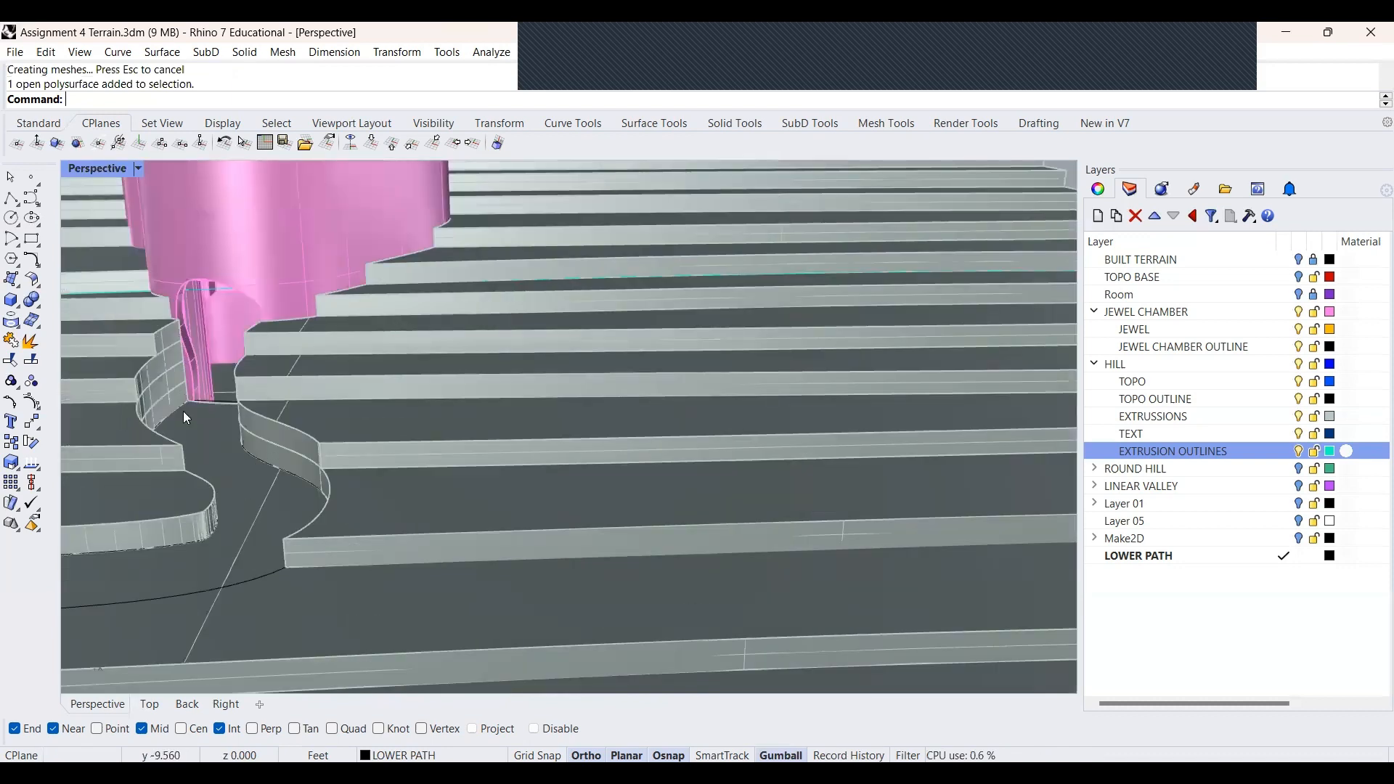
{"action": "scroll", "coordinate": [210, 399], "scroll_direction": "up", "scroll_amount": 7}
{"action": "scroll", "coordinate": [224, 365], "scroll_direction": "down", "scroll_amount": 12}
{"action": "right_click_drag", "start_coordinate": [246, 369], "coordinate": [472, 402]}
{"action": "right_click_drag", "start_coordinate": [121, 456], "coordinate": [173, 450]}
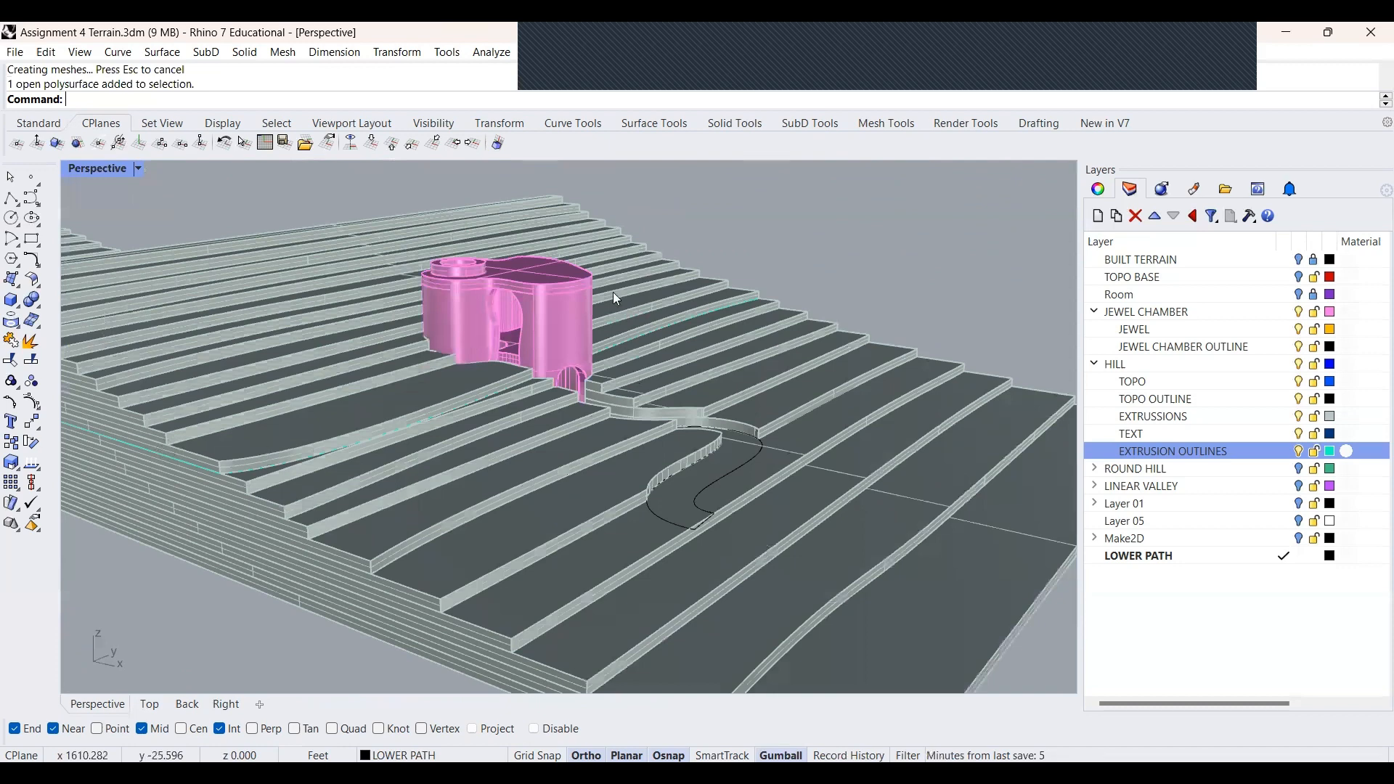
{"action": "right_click_drag", "start_coordinate": [616, 298], "coordinate": [680, 328]}
{"action": "right_click_drag", "start_coordinate": [576, 341], "coordinate": [683, 332]}
{"action": "right_click_drag", "start_coordinate": [375, 302], "coordinate": [506, 443]}
{"action": "scroll", "coordinate": [494, 450], "scroll_direction": "up", "scroll_amount": 6}
{"action": "scroll", "coordinate": [410, 440], "scroll_direction": "down", "scroll_amount": 4}
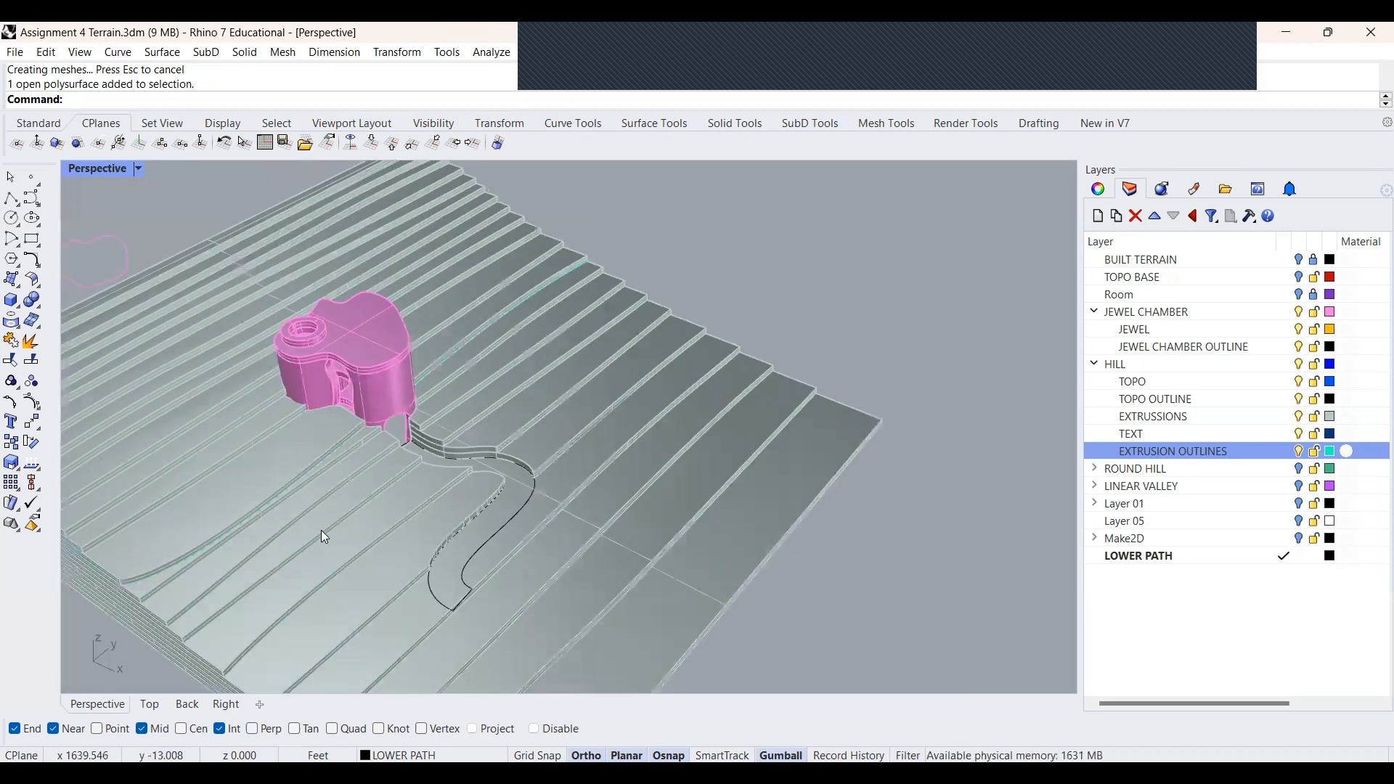
{"action": "right_click_drag", "start_coordinate": [421, 245], "coordinate": [305, 301]}
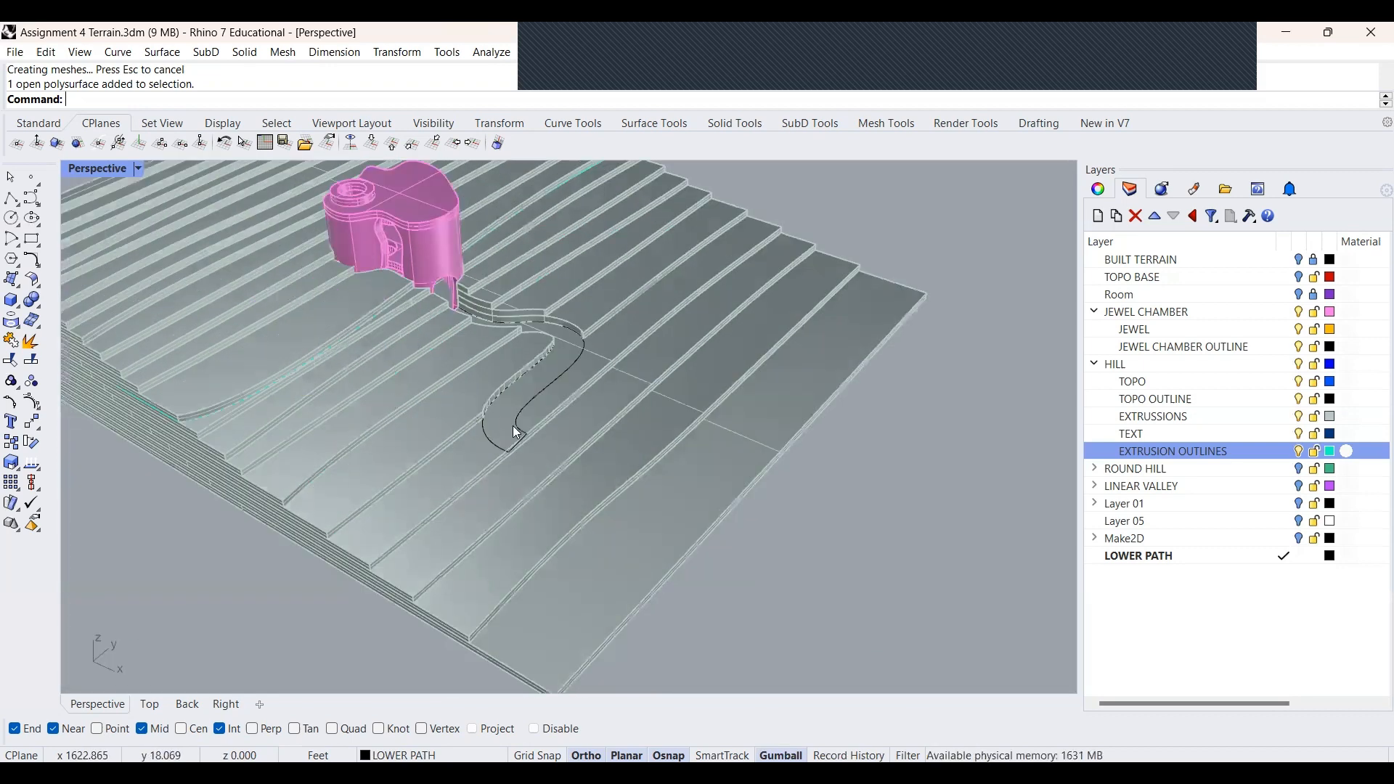
{"action": "right_click_drag", "start_coordinate": [483, 364], "coordinate": [331, 407]}
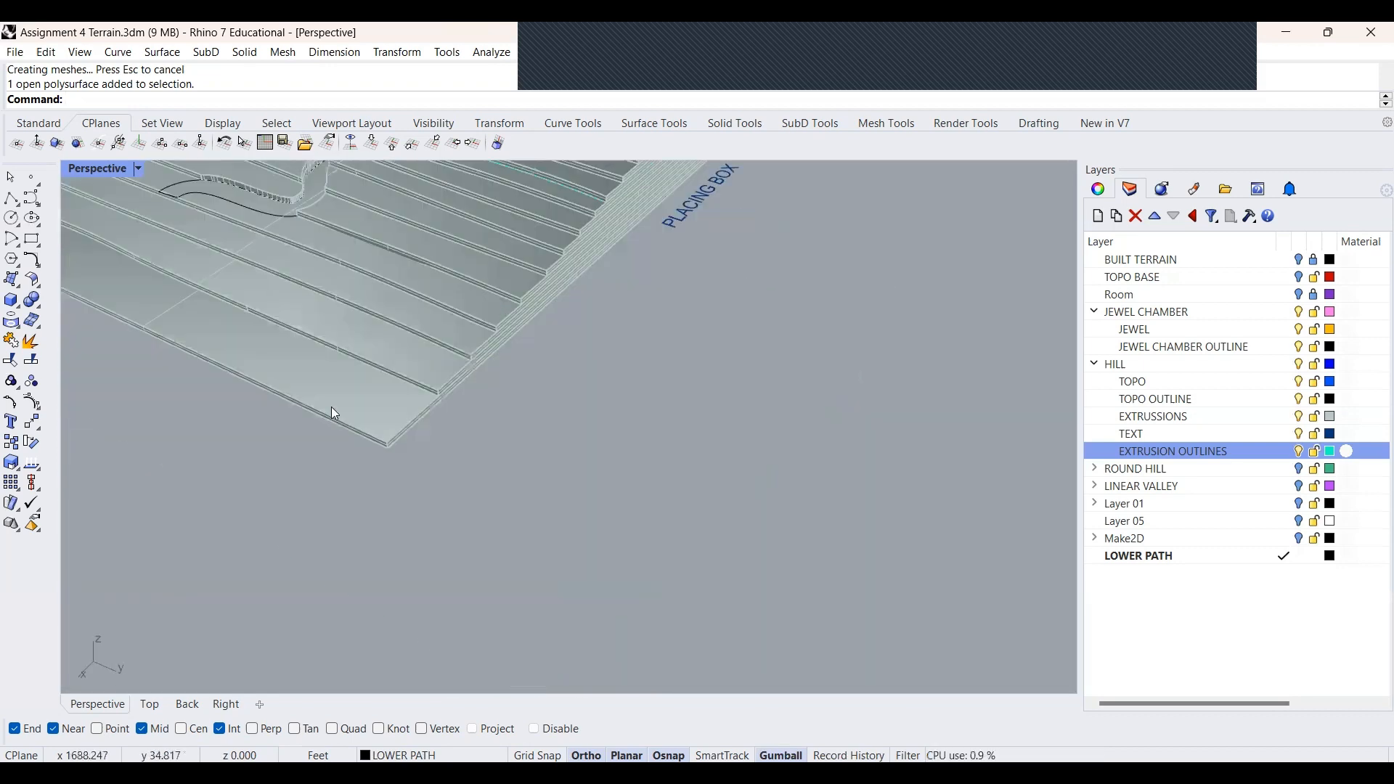
{"action": "scroll", "coordinate": [331, 406], "scroll_direction": "down", "scroll_amount": 4}
{"action": "scroll", "coordinate": [381, 187], "scroll_direction": "up", "scroll_amount": 8}
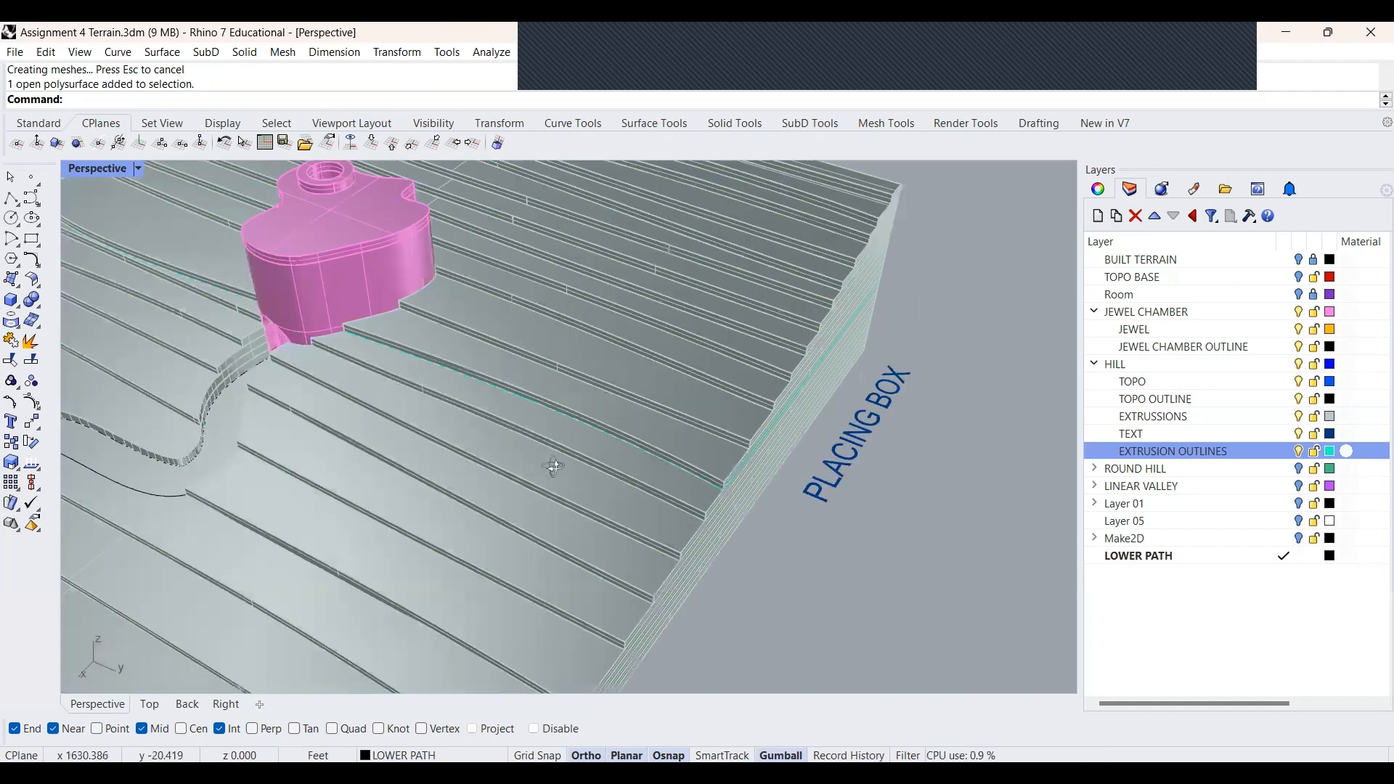
{"action": "right_click_drag", "start_coordinate": [554, 467], "coordinate": [609, 503]}
{"action": "scroll", "coordinate": [385, 346], "scroll_direction": "down", "scroll_amount": 5}
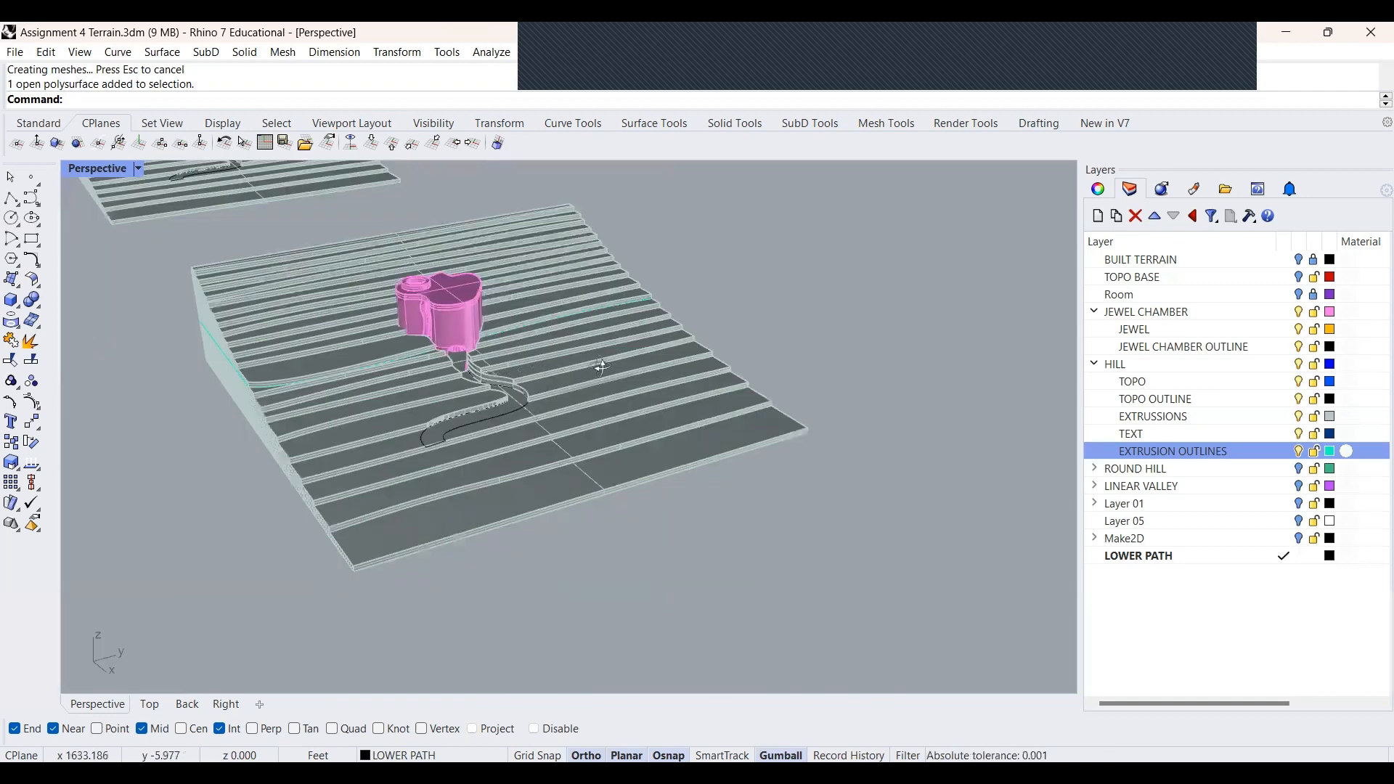
{"action": "right_click_drag", "start_coordinate": [426, 379], "coordinate": [535, 534]}
{"action": "left_click_drag", "start_coordinate": [850, 572], "coordinate": [341, 610]}
Duplicate the whole hill model with its chamber, path and label, and place the copy clear of the original along the X axis
{"action": "scroll", "coordinate": [214, 420], "scroll_direction": "down", "scroll_amount": 2}
{"action": "scroll", "coordinate": [213, 419], "scroll_direction": "down", "scroll_amount": 3}
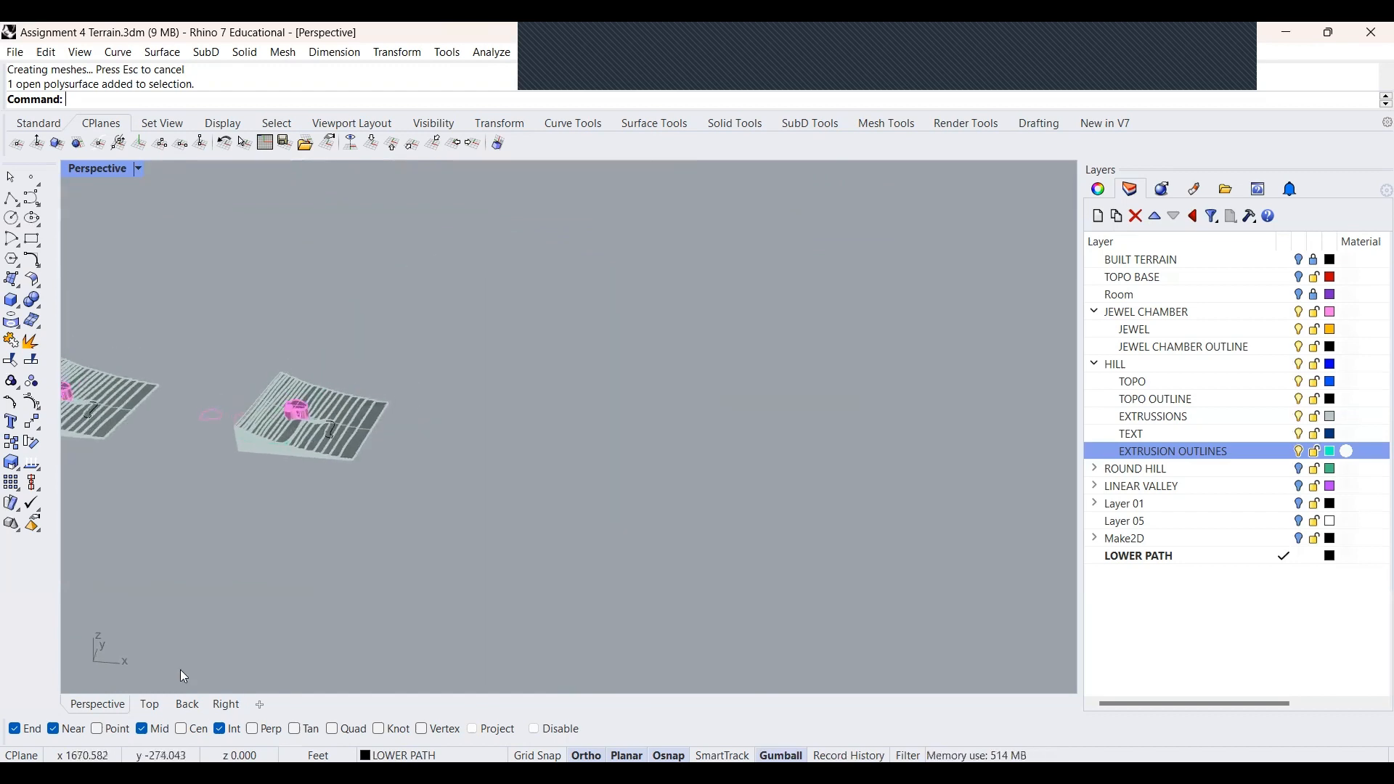
{"action": "left_click", "coordinate": [151, 704]}
{"action": "scroll", "coordinate": [252, 524], "scroll_direction": "down", "scroll_amount": 5}
{"action": "left_click_drag", "start_coordinate": [268, 340], "coordinate": [537, 610]}
{"action": "key", "text": "ctrl+c"}
{"action": "key", "text": "ctrl+v"}
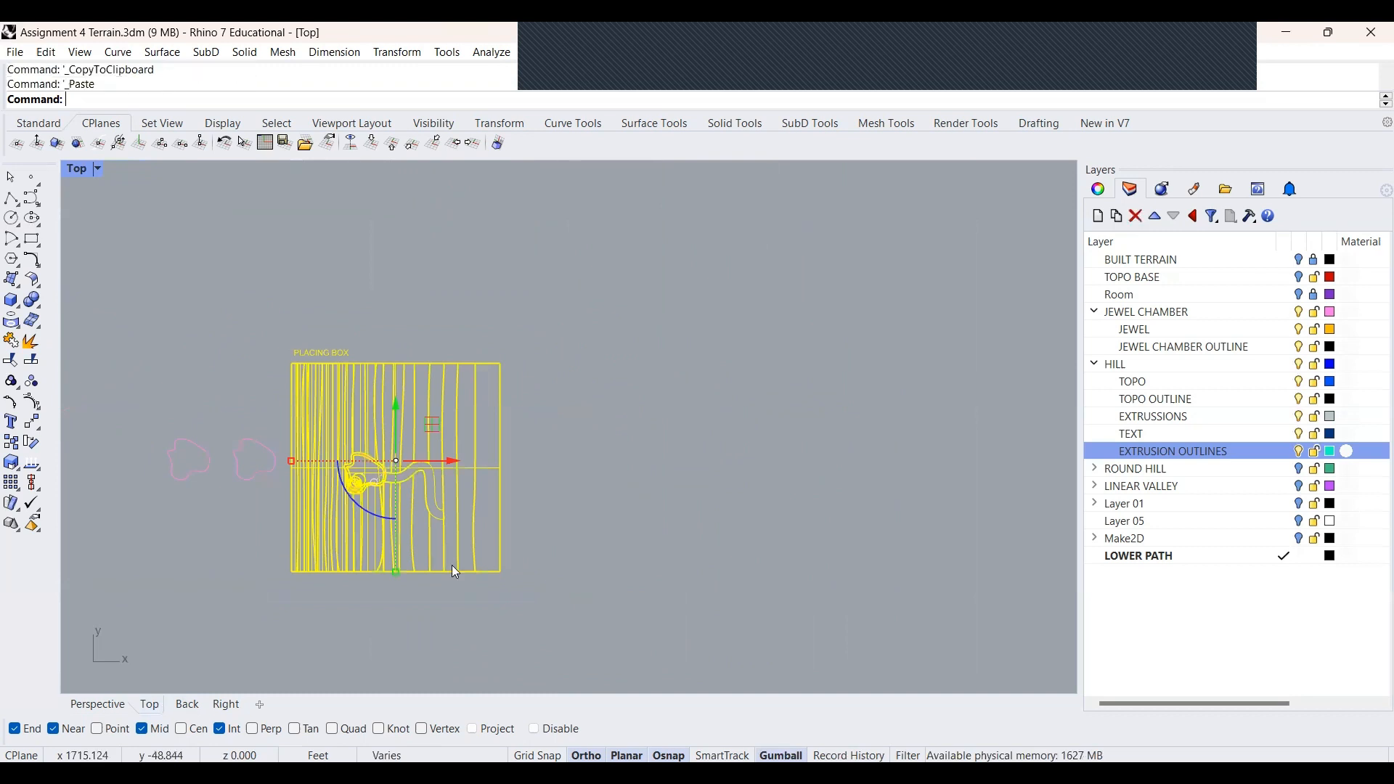
{"action": "scroll", "coordinate": [305, 466], "scroll_direction": "down", "scroll_amount": 3}
{"action": "left_click_drag", "start_coordinate": [339, 474], "coordinate": [588, 473]}
{"action": "left_click", "coordinate": [700, 431]}
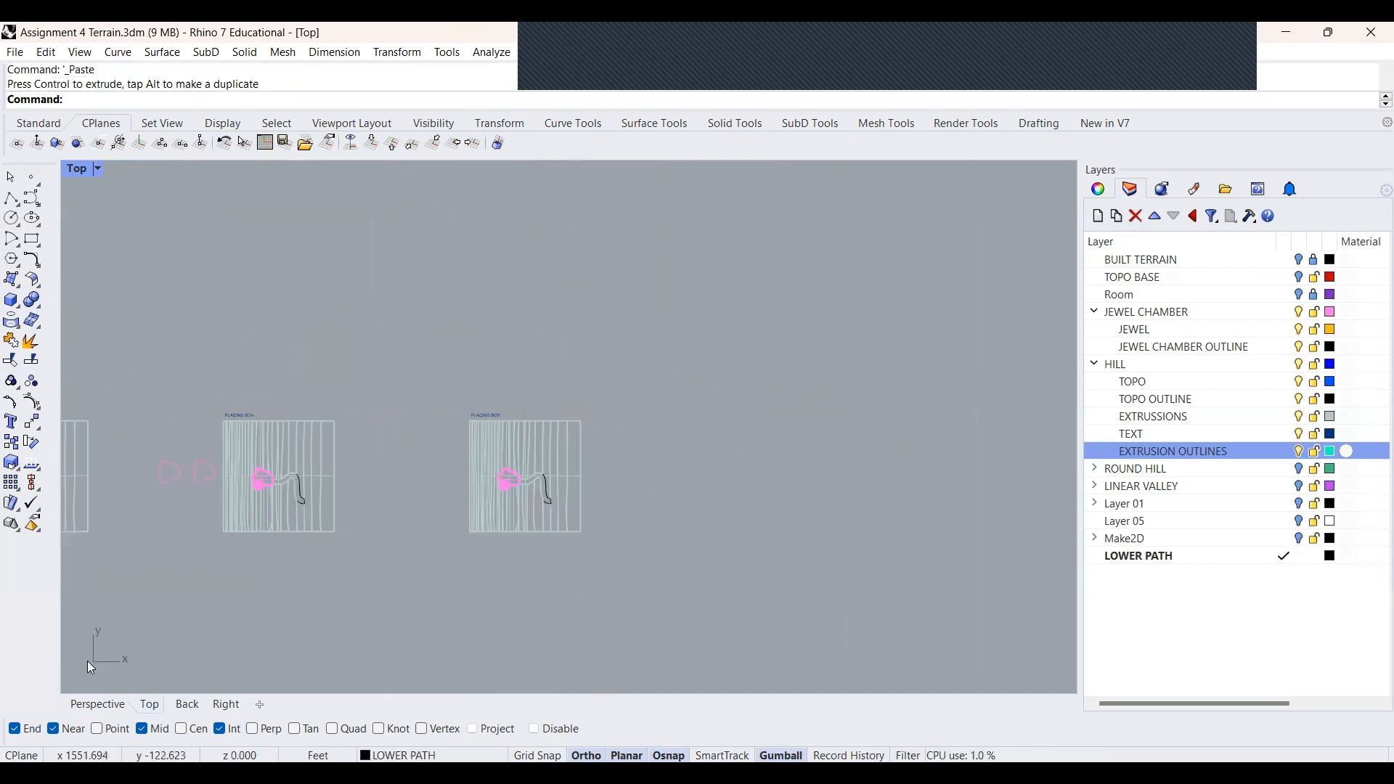
Select the terraces of the duplicated hill and merge them into one solid with BooleanUnion
{"action": "left_click", "coordinate": [97, 702]}
{"action": "scroll", "coordinate": [567, 517], "scroll_direction": "up", "scroll_amount": 3}
{"action": "scroll", "coordinate": [703, 466], "scroll_direction": "up", "scroll_amount": 3}
{"action": "scroll", "coordinate": [699, 462], "scroll_direction": "down", "scroll_amount": 2}
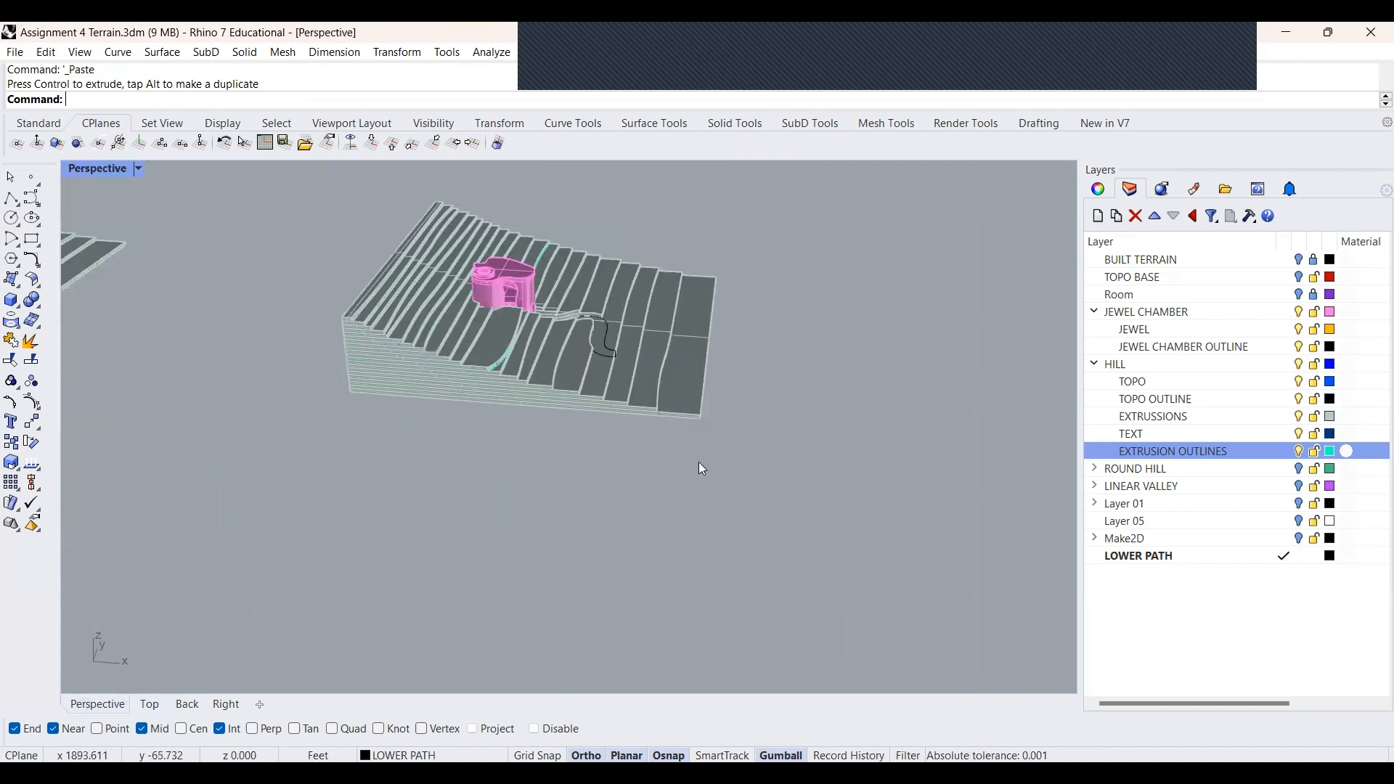
{"action": "left_click_drag", "start_coordinate": [698, 462], "coordinate": [318, 377]}
{"action": "left_click_drag", "start_coordinate": [389, 469], "coordinate": [335, 319]}
{"action": "type", "text": "B"}
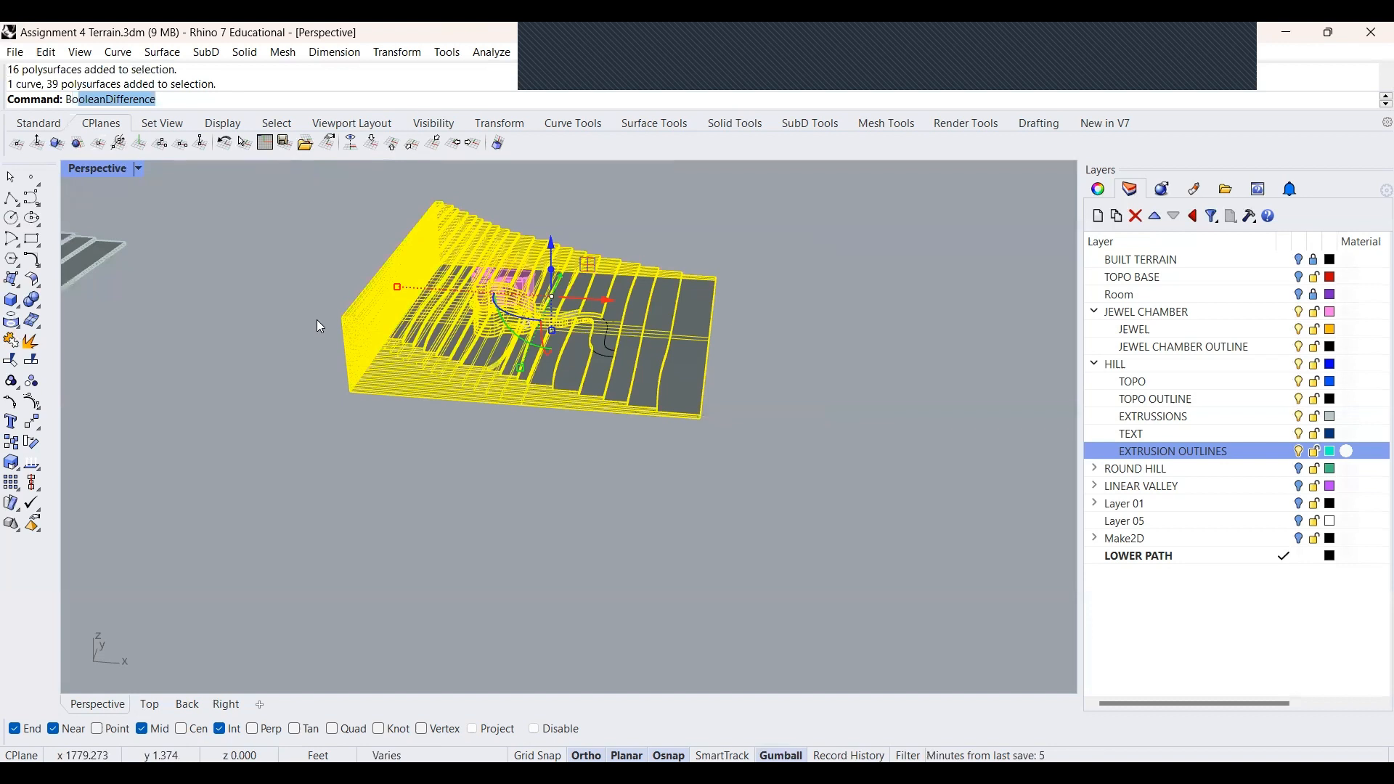
{"action": "type", "text": "ooleanUnion"}
{"action": "key", "text": "Return"}
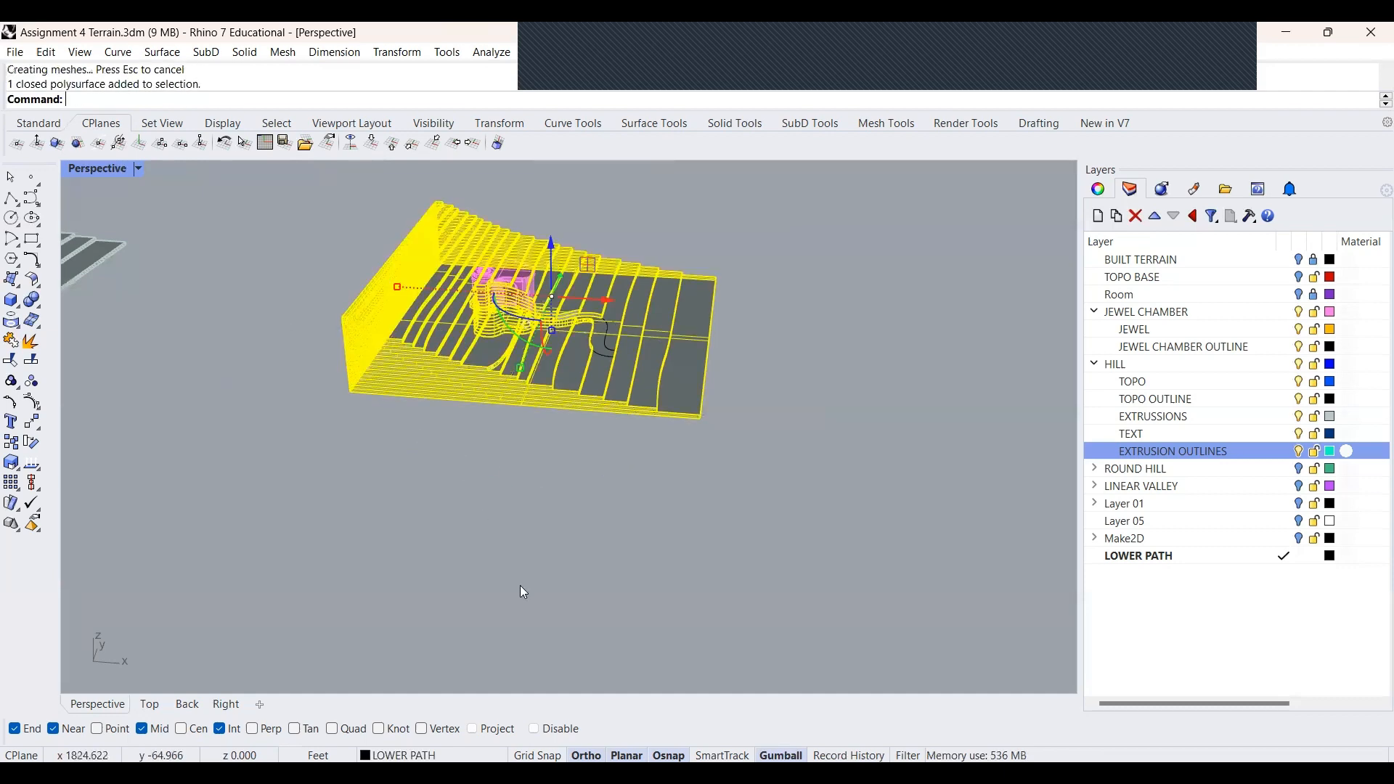
{"action": "right_click_drag", "start_coordinate": [560, 556], "coordinate": [626, 427]}
{"action": "scroll", "coordinate": [626, 427], "scroll_direction": "up", "scroll_amount": 5}
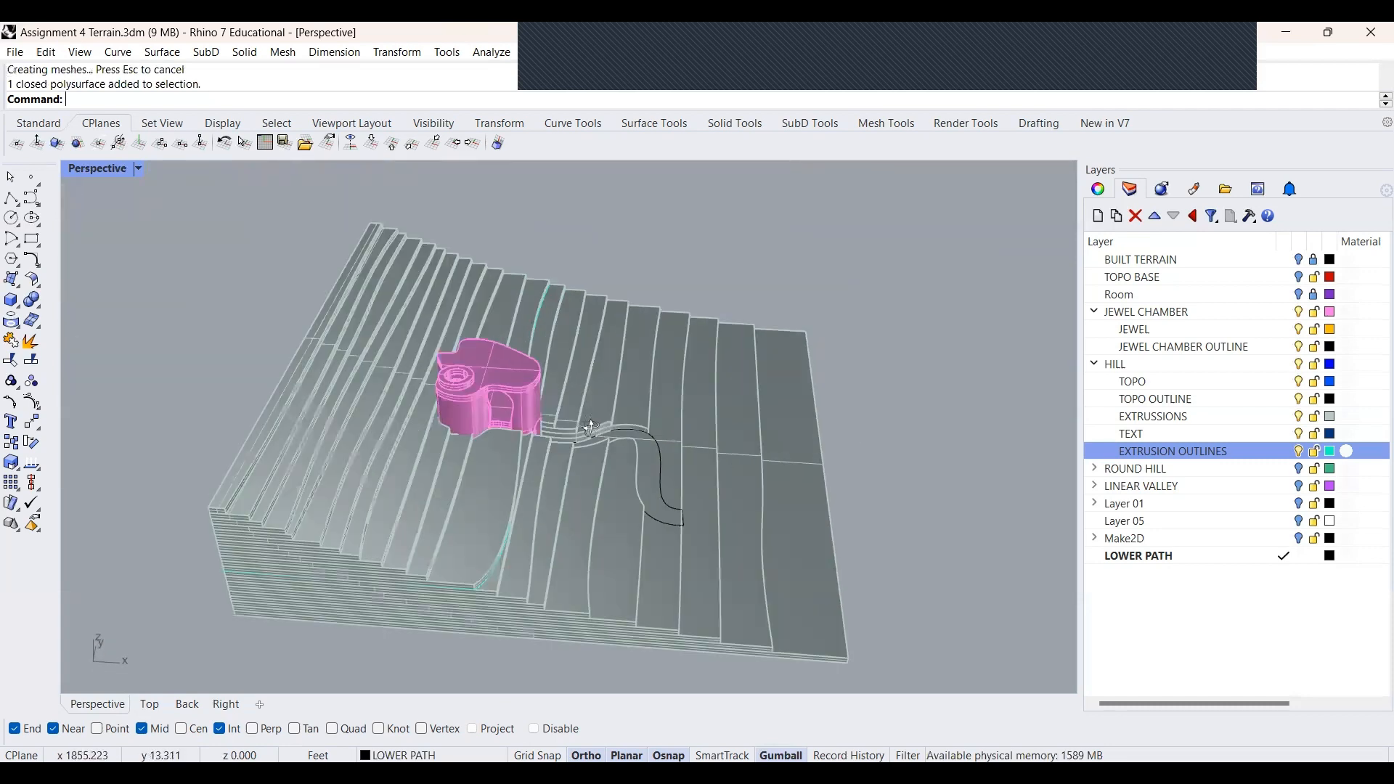
{"action": "scroll", "coordinate": [586, 418], "scroll_direction": "up", "scroll_amount": 3}
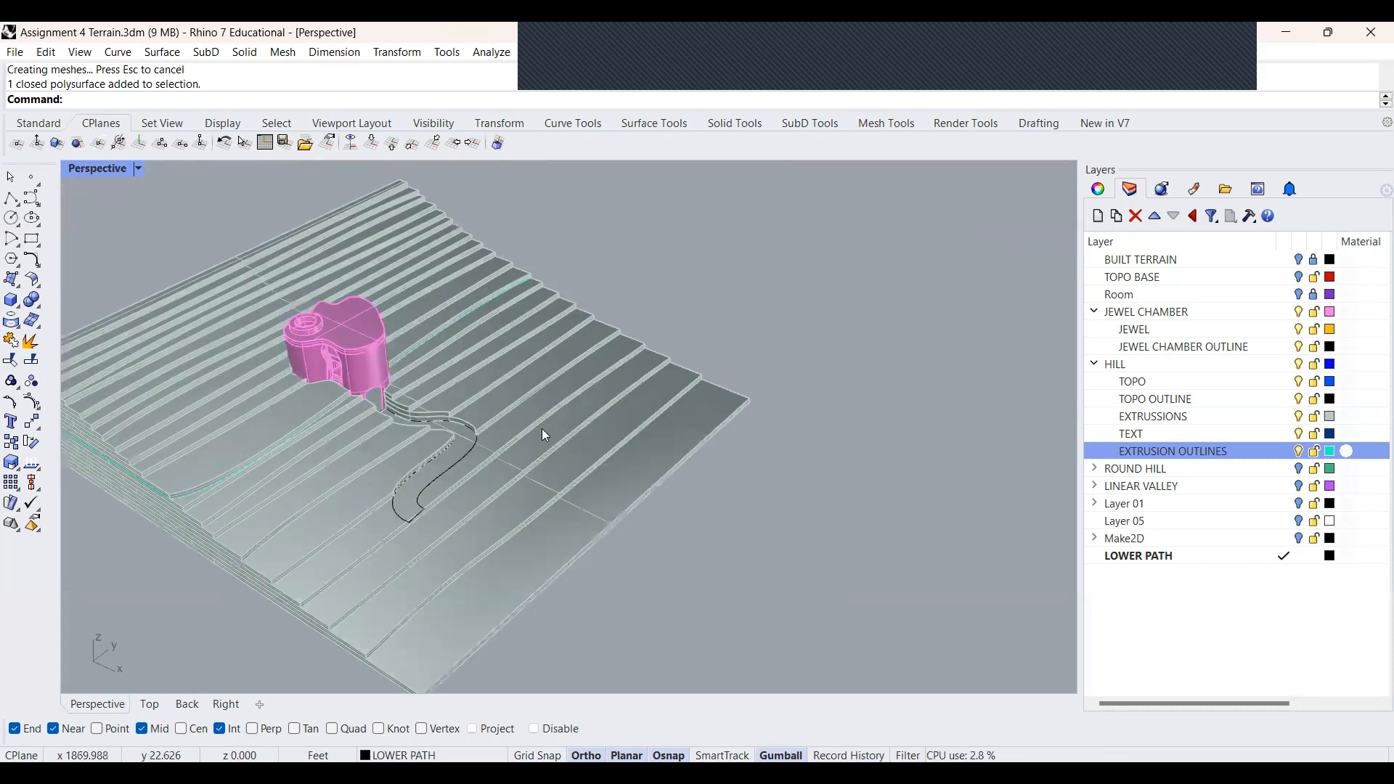